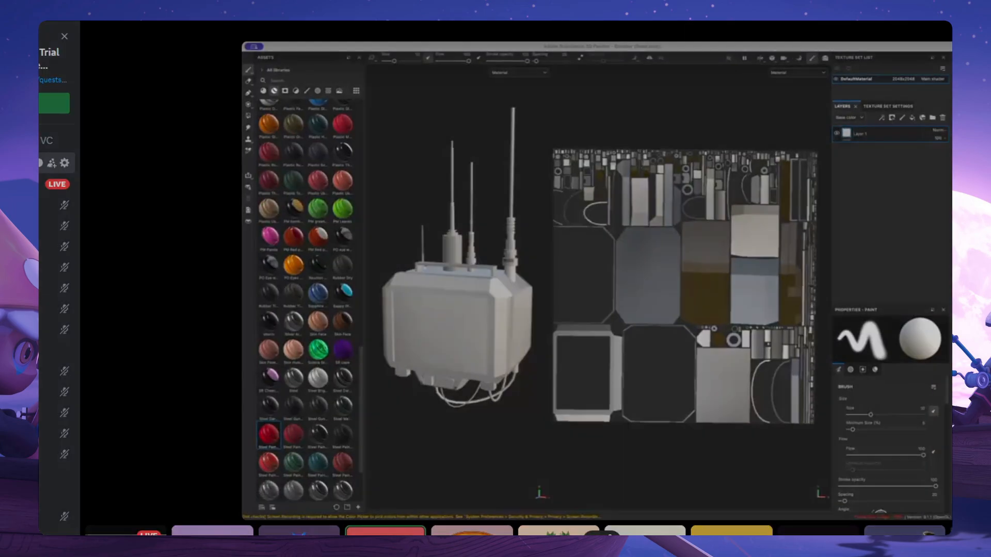
{"action": "left_click", "coordinate": [552, 534]}
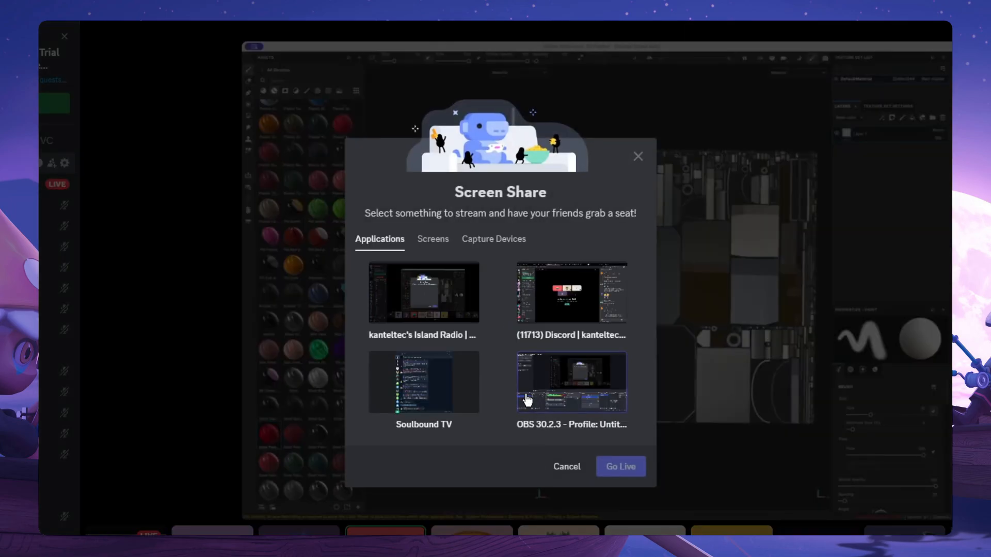
{"action": "left_click", "coordinate": [431, 242]}
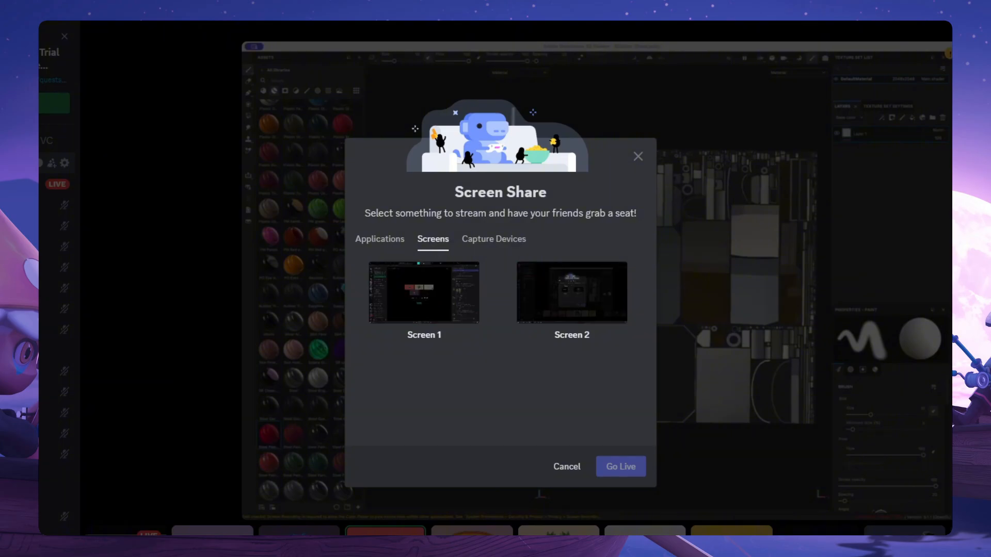
{"action": "key", "text": "Escape"}
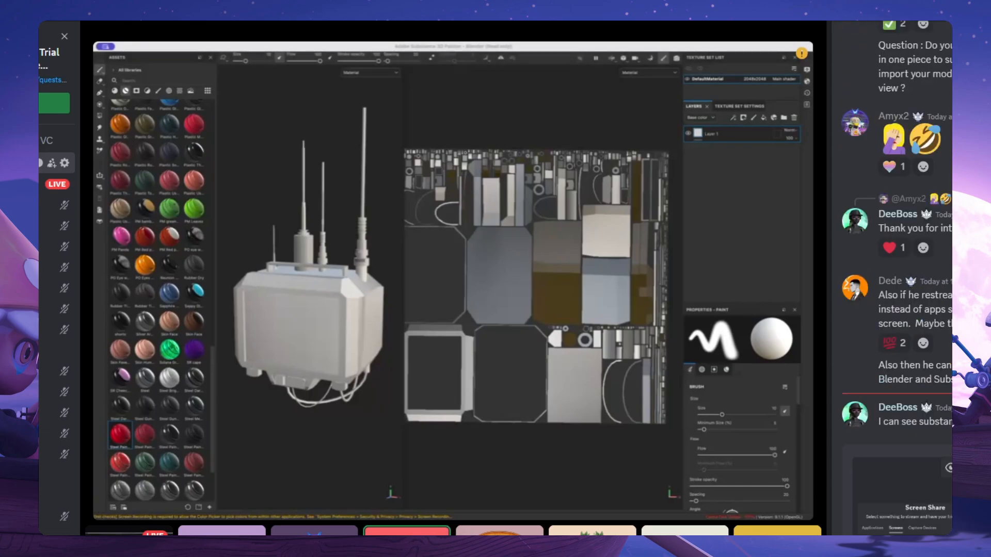
Post a message mentioning a server member in the voice channel chat
{"action": "type", "text": "@K"}
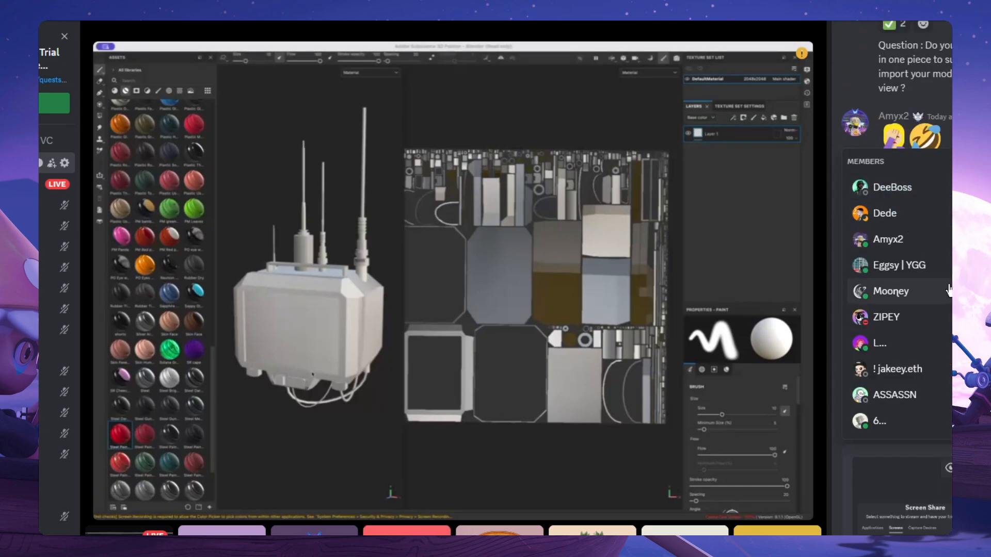
{"action": "left_click", "coordinate": [887, 191]}
{"action": "key", "text": "Return"}
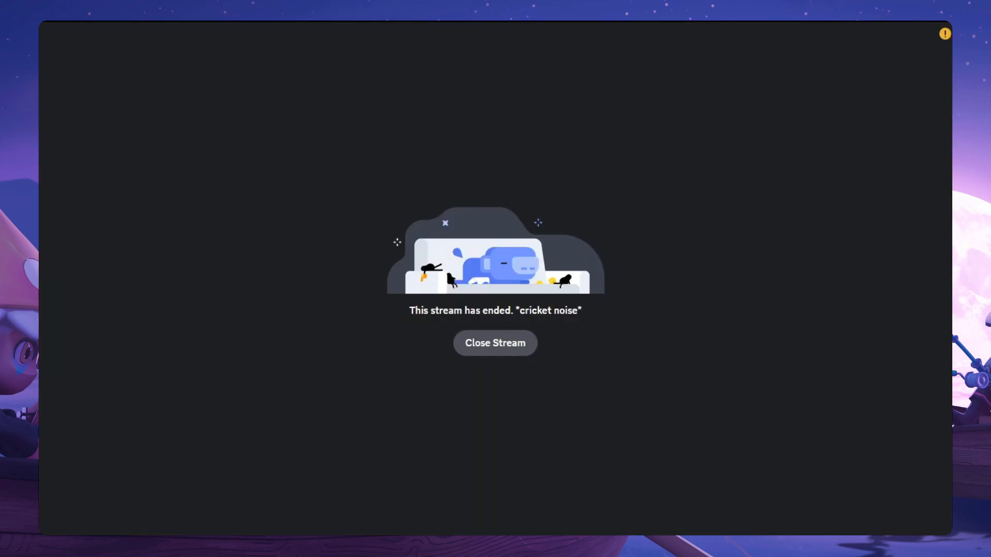
Close the ended stream and start watching the live stream from the voice channel's participant grid
{"action": "left_click", "coordinate": [495, 343]}
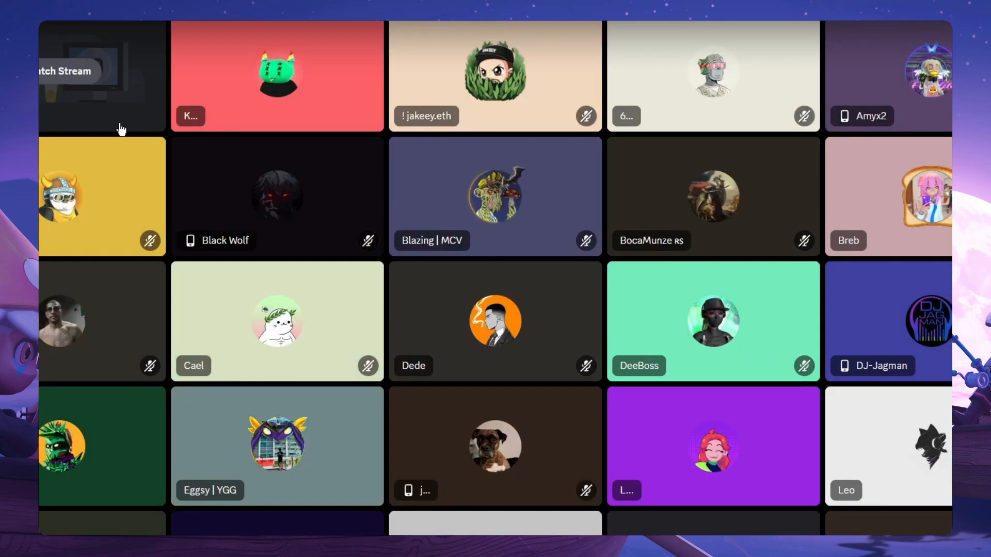
{"action": "left_click", "coordinate": [77, 75]}
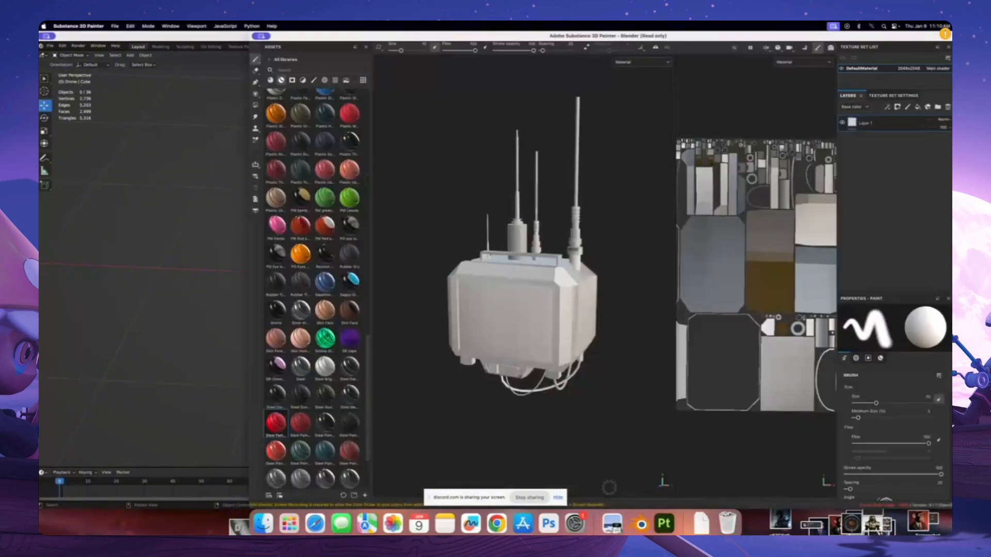
Bake the selected mesh maps for the drone model and reposition the Substance 3D Painter window
{"action": "left_click", "coordinate": [132, 27]}
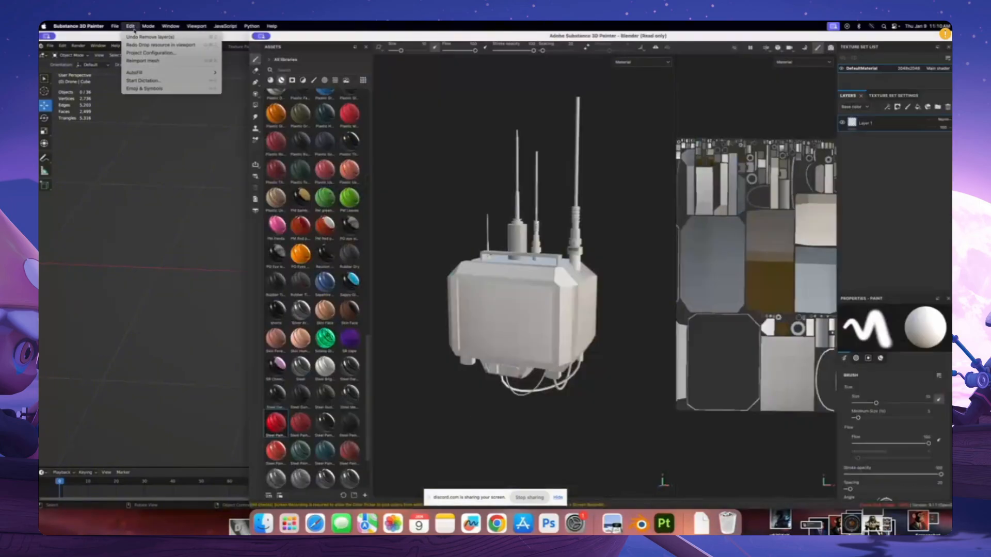
{"action": "left_click", "coordinate": [157, 37]}
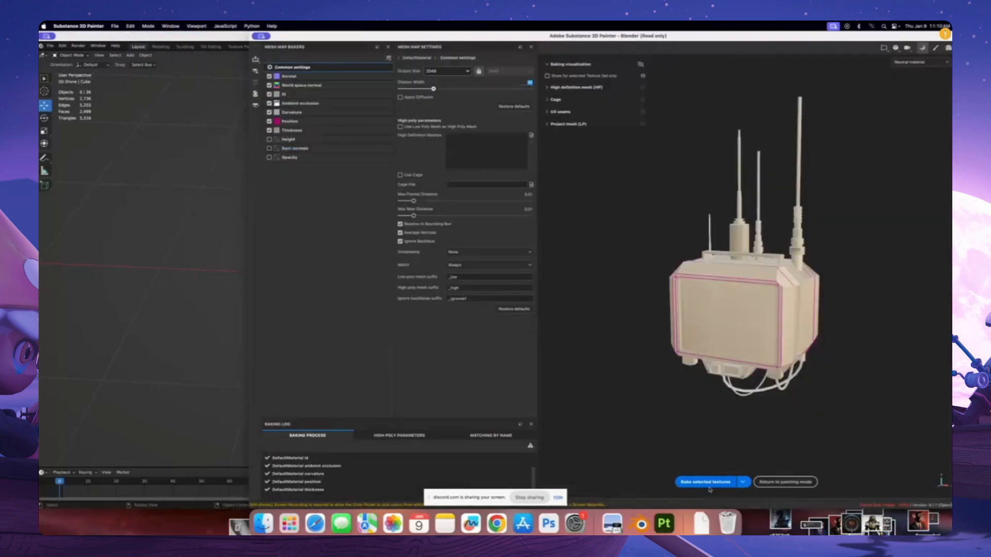
{"action": "left_click", "coordinate": [715, 483]}
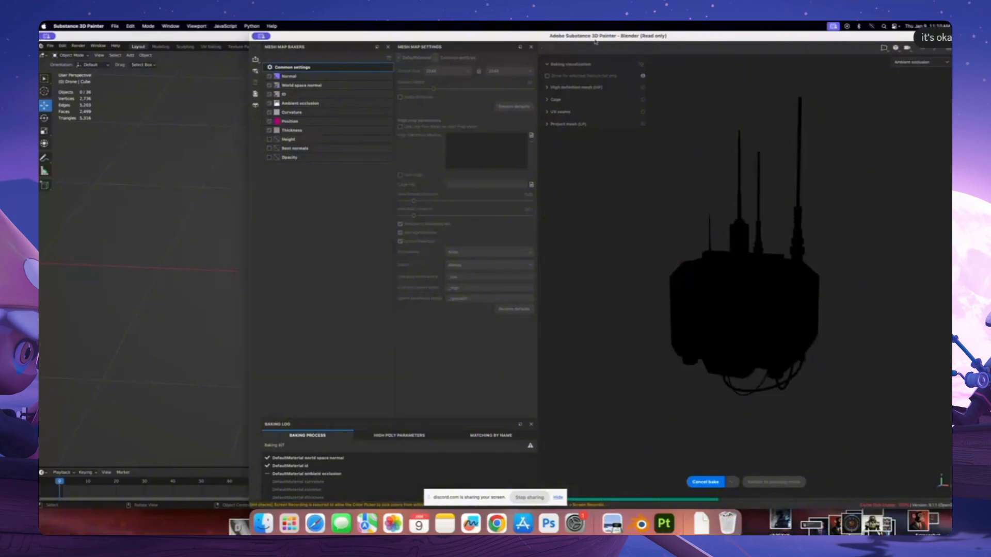
{"action": "left_click_drag", "start_coordinate": [500, 40], "coordinate": [438, 25]}
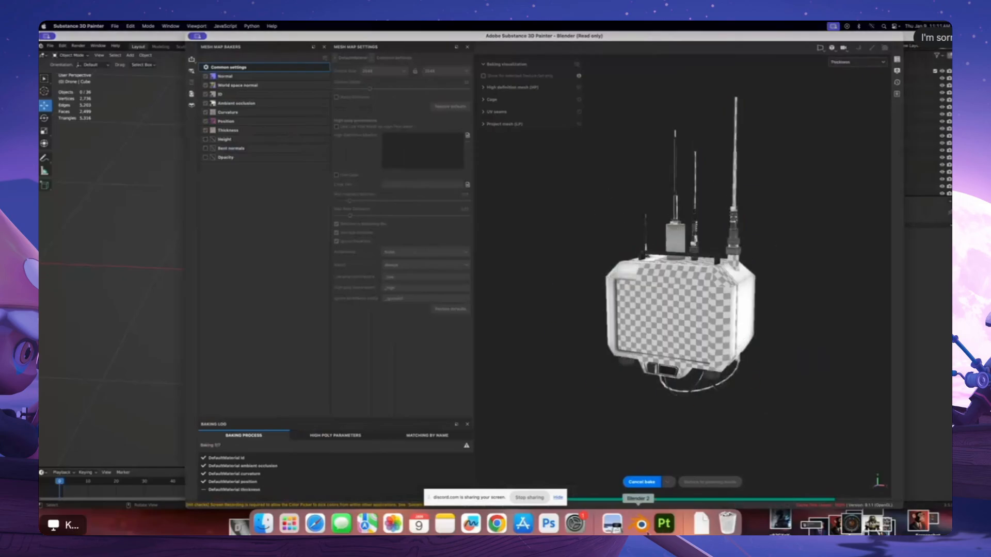
Quit Blender
{"action": "right_click", "coordinate": [641, 525]}
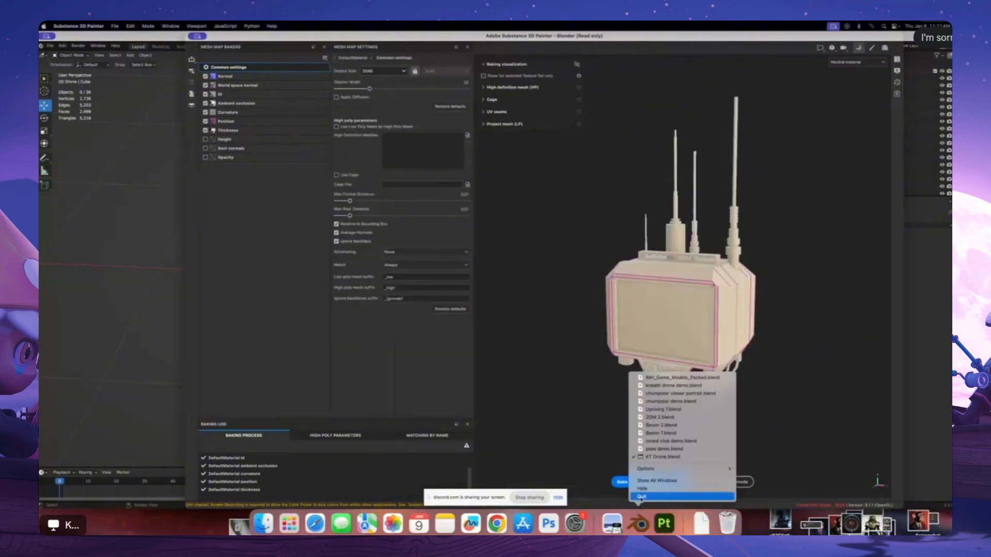
{"action": "left_click", "coordinate": [641, 498]}
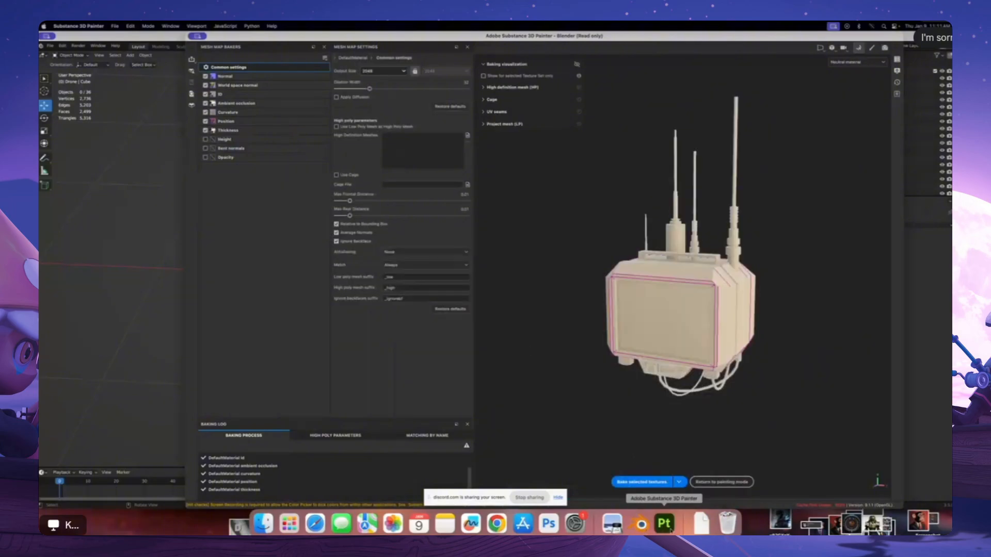
Switch to Discord in Chrome, open the Nifty Island general channel and look through the voice channel's member list
{"action": "left_click", "coordinate": [497, 524]}
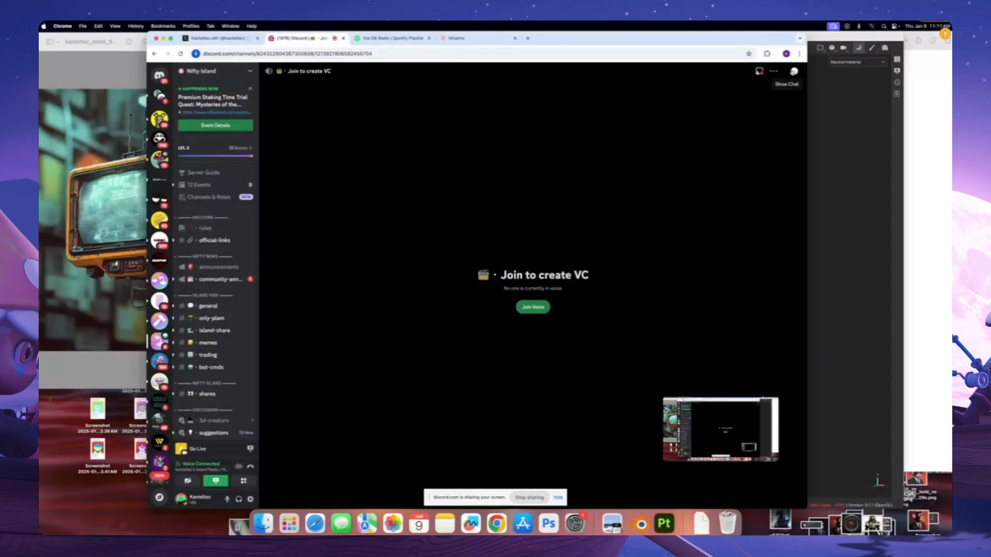
{"action": "left_click", "coordinate": [793, 71]}
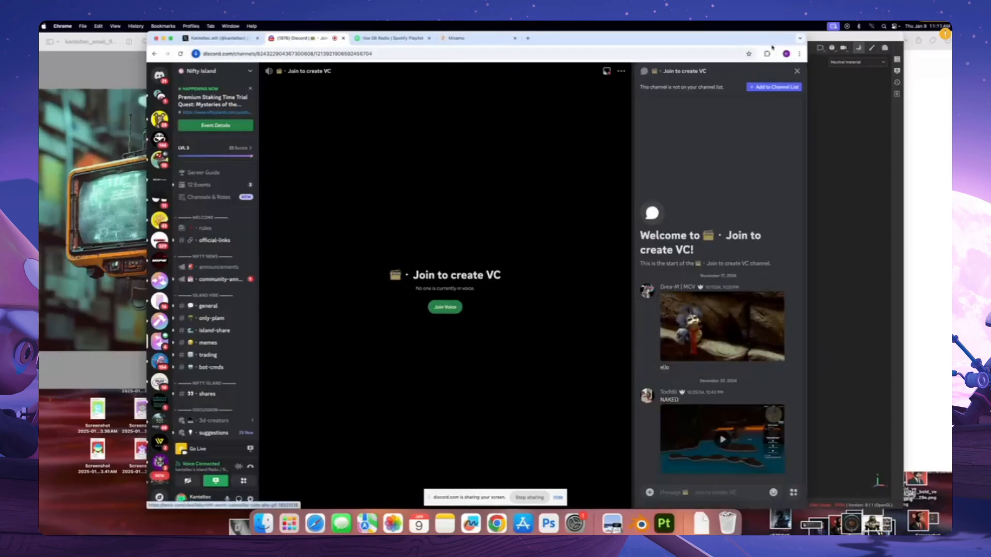
{"action": "left_click", "coordinate": [794, 71]}
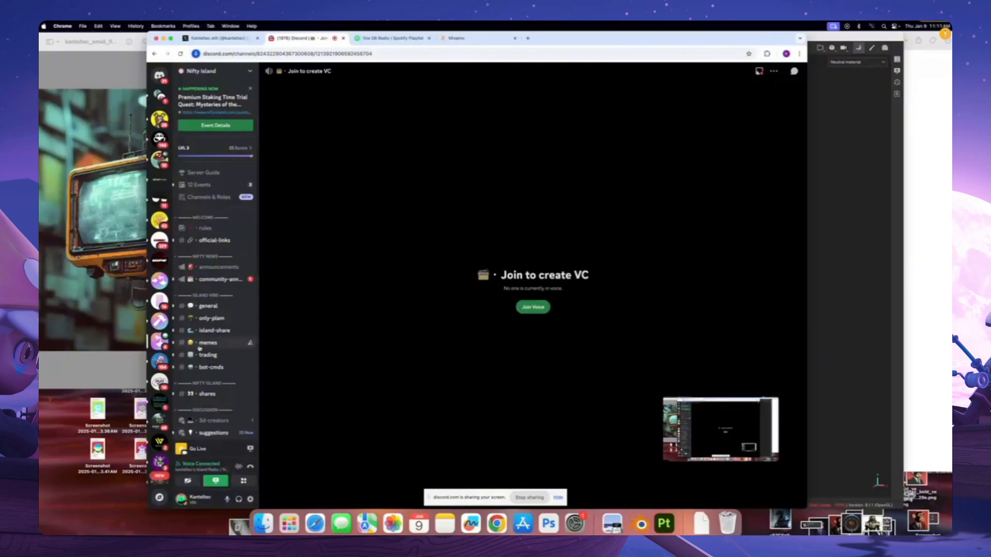
{"action": "left_click", "coordinate": [209, 310]}
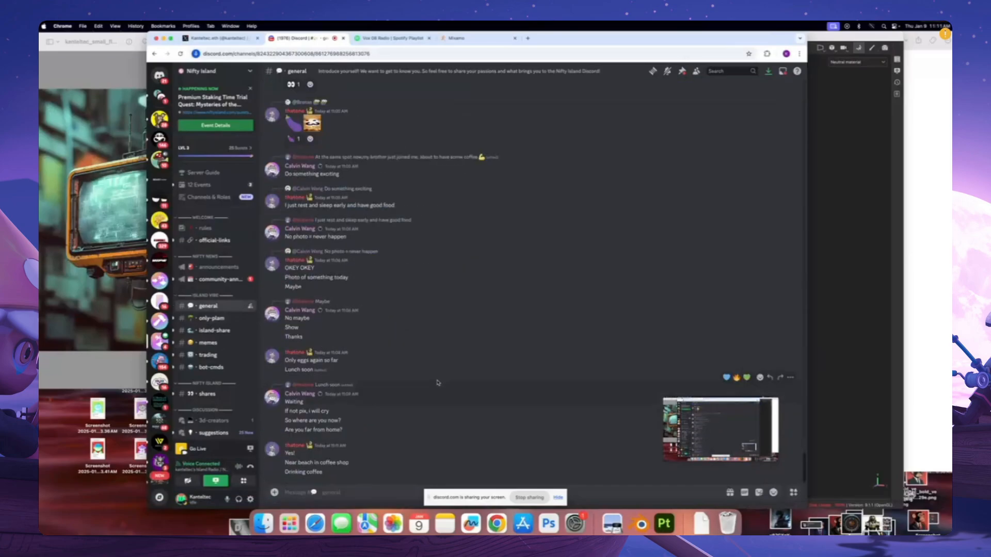
{"action": "scroll", "coordinate": [222, 310], "scroll_direction": "down", "scroll_amount": 10}
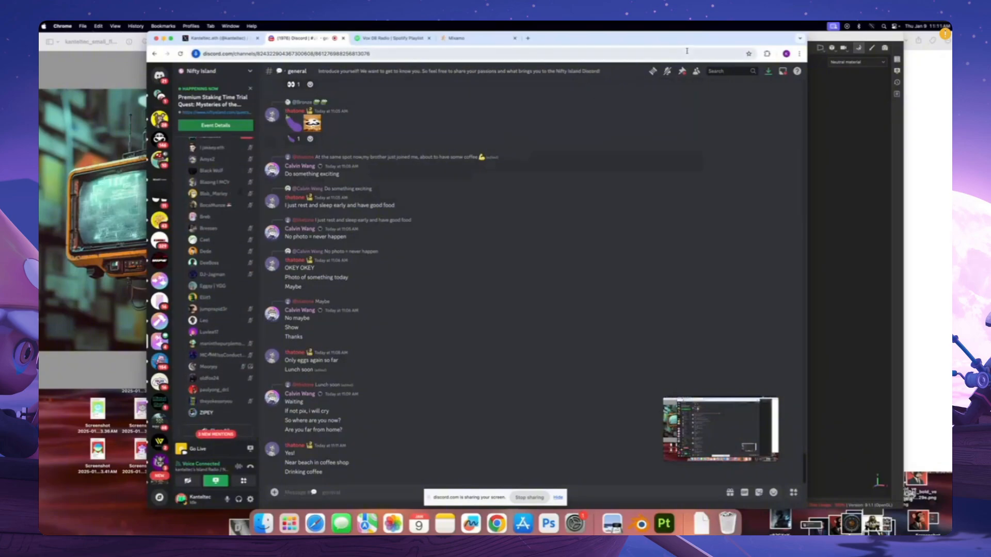
Switch back to Substance 3D Painter and return from baking to painting mode
{"action": "left_click", "coordinate": [831, 37]}
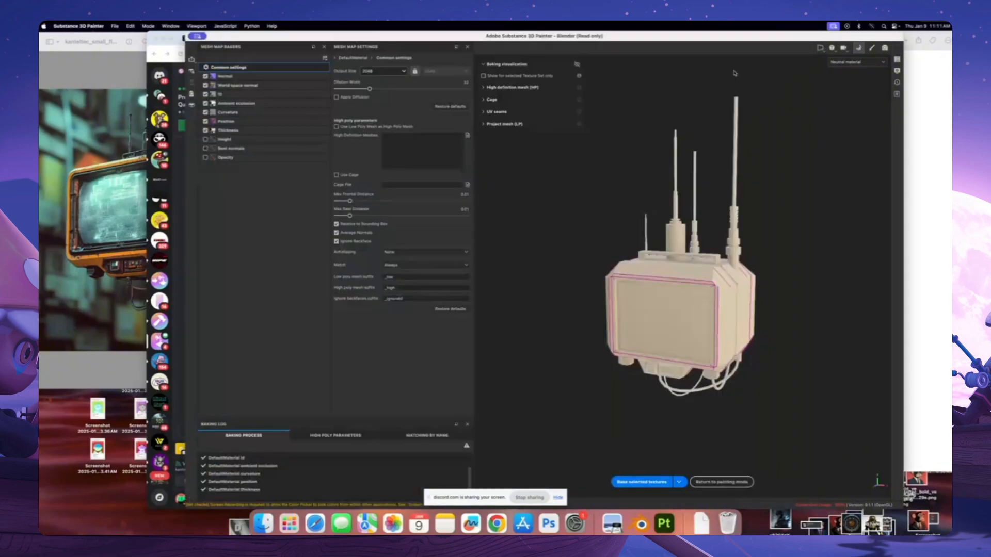
{"action": "left_click", "coordinate": [722, 482]}
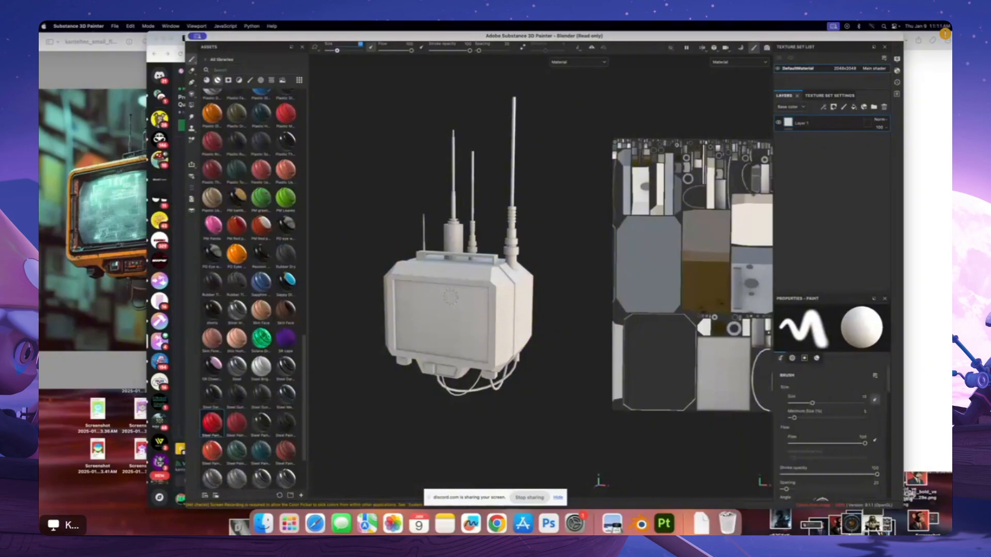
{"action": "left_click", "coordinate": [496, 524]}
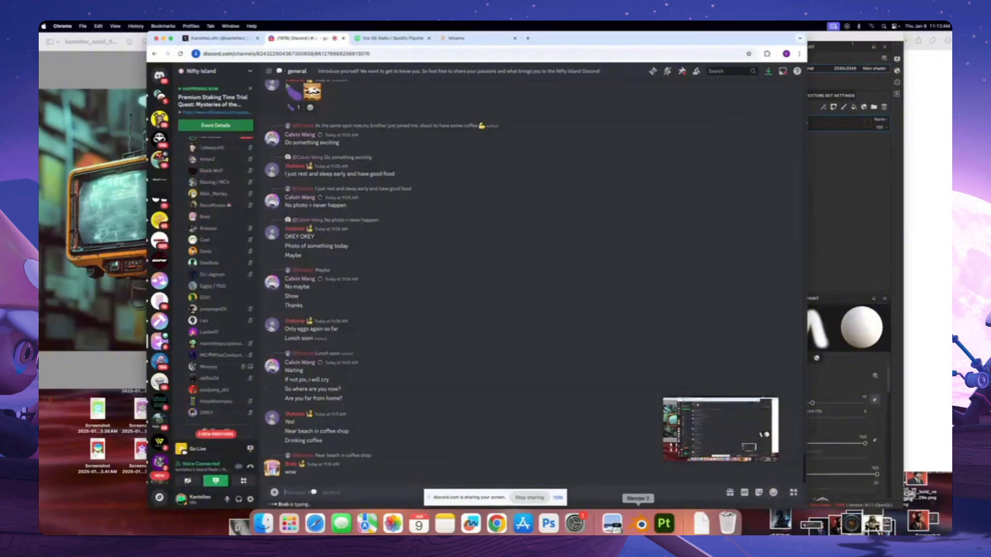
{"action": "left_click", "coordinate": [664, 523]}
Examine the untextured drone model's front, side and antennas from several angles and distances in the 3D view
{"action": "left_click_drag", "start_coordinate": [431, 291], "coordinate": [531, 293], "text": "alt"}
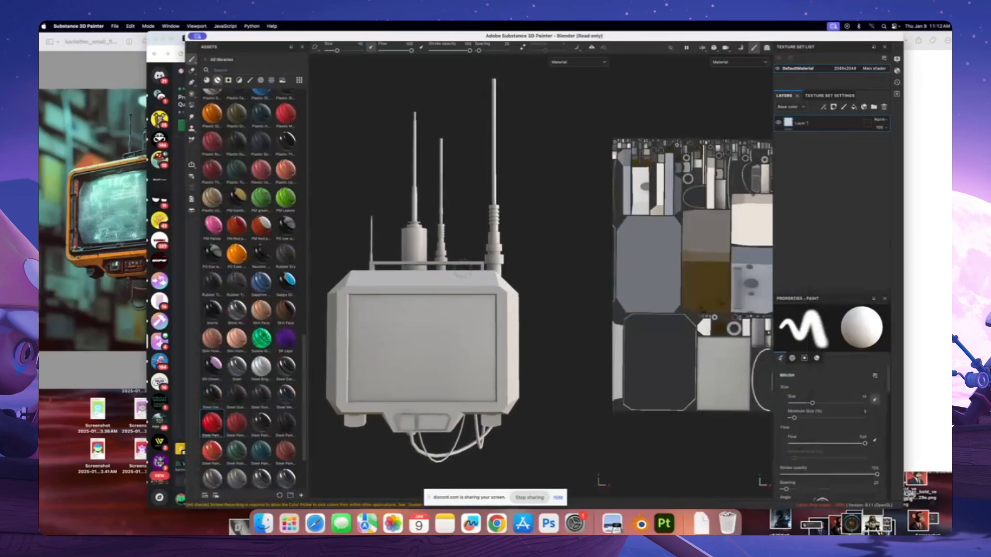
{"action": "middle_click_drag", "start_coordinate": [537, 294], "coordinate": [486, 241], "text": "alt"}
{"action": "left_click_drag", "start_coordinate": [486, 241], "coordinate": [408, 274], "text": "alt"}
{"action": "middle_click_drag", "start_coordinate": [407, 273], "coordinate": [456, 279], "text": "alt"}
{"action": "left_click_drag", "start_coordinate": [456, 278], "coordinate": [454, 269], "text": "alt"}
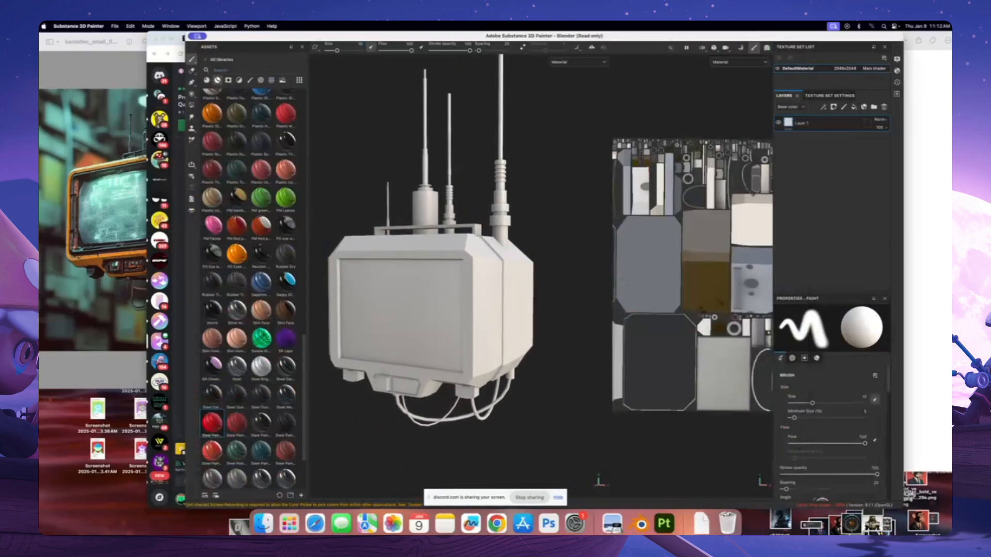
{"action": "left_click_drag", "start_coordinate": [611, 293], "coordinate": [508, 296]}
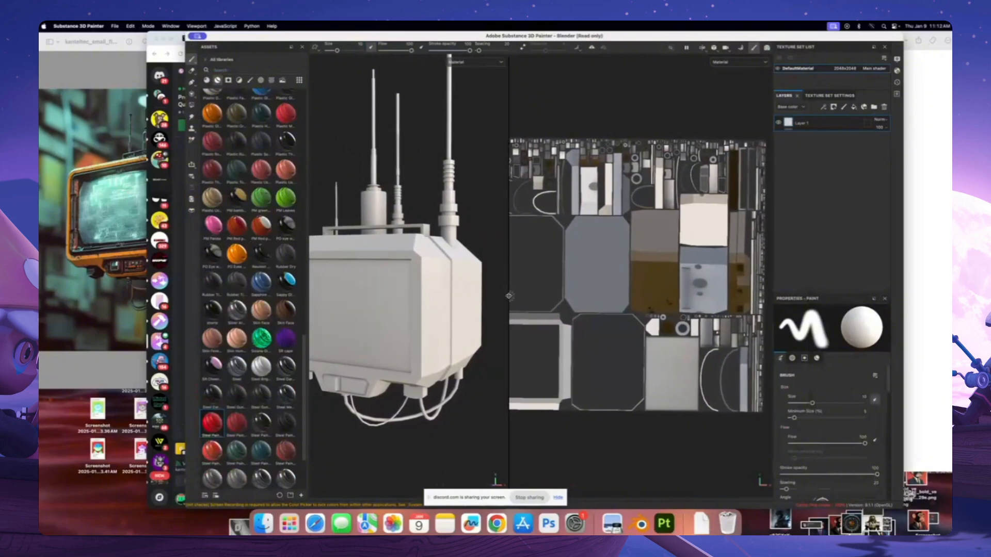
{"action": "mouse_move", "coordinate": [390, 292]}
{"action": "left_mouse_down", "text": "alt"}
{"action": "mouse_move", "coordinate": [445, 273]}
{"action": "mouse_move", "coordinate": [338, 274]}
{"action": "mouse_move", "coordinate": [387, 265]}
{"action": "mouse_move", "coordinate": [395, 281]}
{"action": "mouse_move", "coordinate": [418, 243]}
{"action": "mouse_move", "coordinate": [385, 289]}
{"action": "mouse_move", "coordinate": [457, 253]}
{"action": "mouse_move", "coordinate": [472, 231]}
{"action": "left_mouse_up", "text": "alt"}
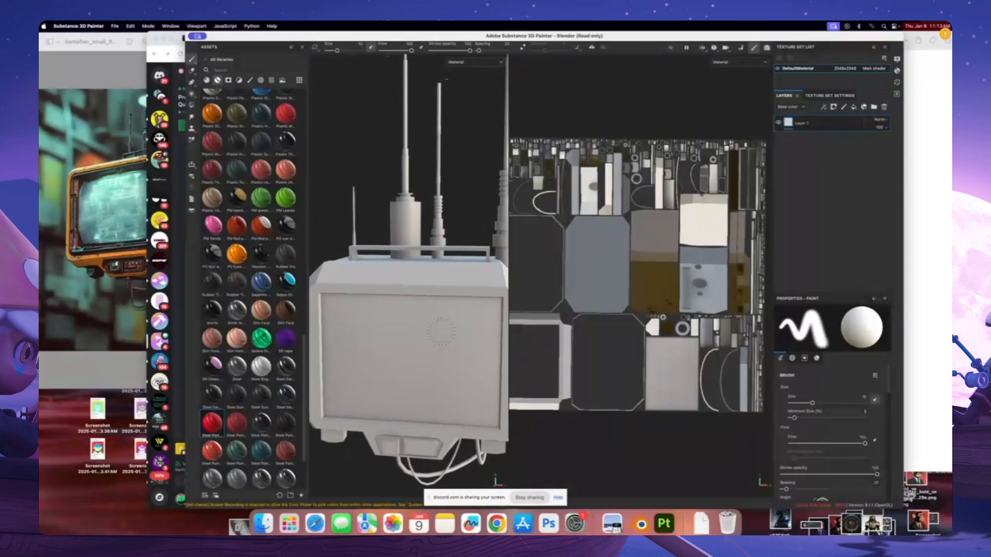
{"action": "scroll", "coordinate": [441, 332], "scroll_direction": "down", "scroll_amount": 10}
{"action": "scroll", "coordinate": [441, 332], "scroll_direction": "up", "scroll_amount": 7}
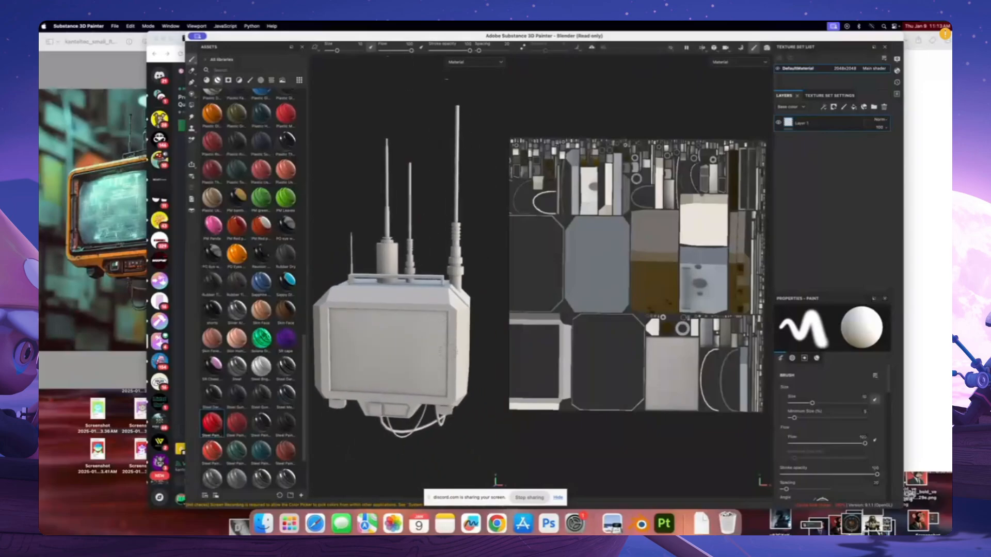
{"action": "mouse_move", "coordinate": [439, 333]}
{"action": "left_mouse_down", "text": "alt"}
{"action": "mouse_move", "coordinate": [427, 335]}
{"action": "mouse_move", "coordinate": [439, 338]}
{"action": "left_mouse_up", "text": "alt"}
{"action": "scroll", "coordinate": [423, 341], "scroll_direction": "up", "scroll_amount": 5}
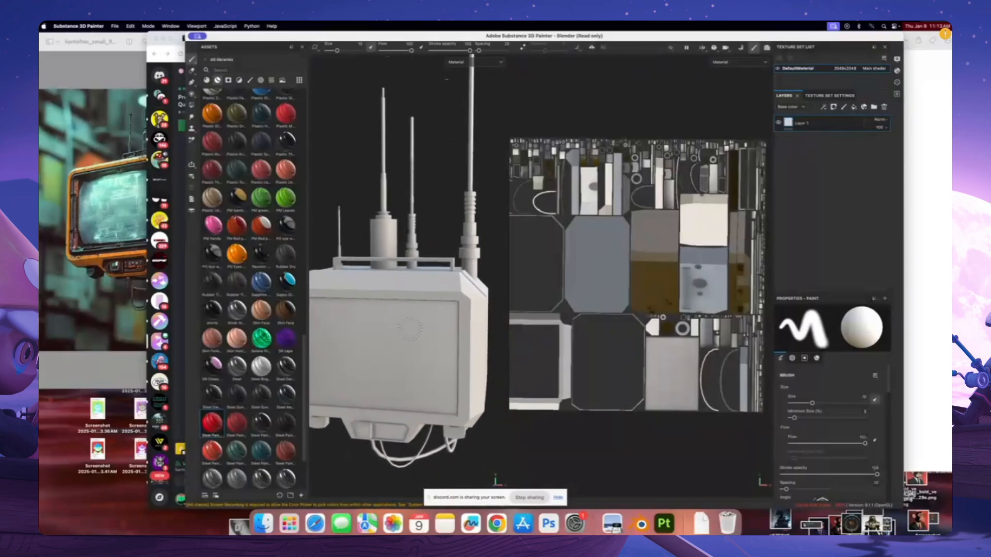
{"action": "scroll", "coordinate": [422, 338], "scroll_direction": "down", "scroll_amount": 2}
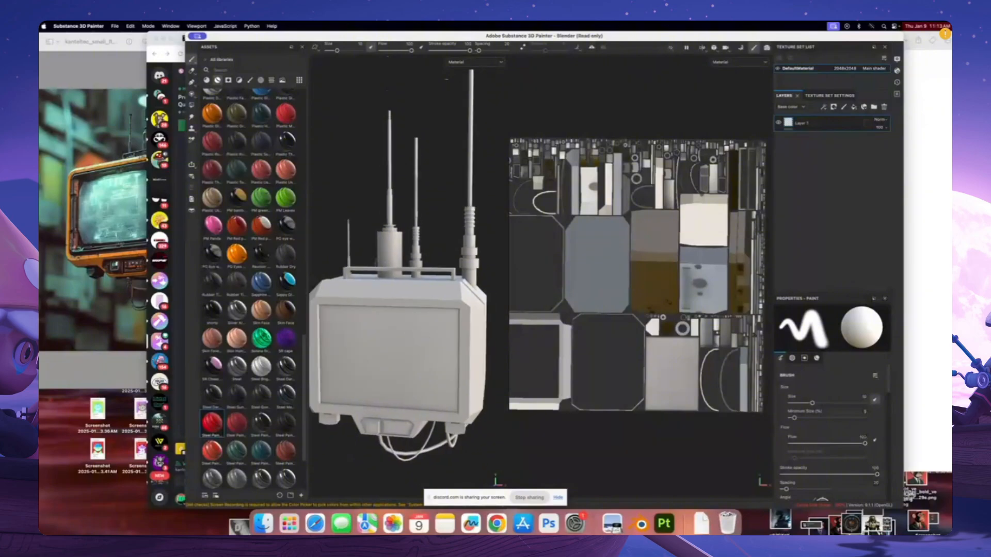
Widen the Substance 3D Painter window across the whole screen and enlarge the 3D view relative to the UV view
{"action": "mouse_move", "coordinate": [310, 36]}
{"action": "left_mouse_down"}
{"action": "mouse_move", "coordinate": [290, 30]}
{"action": "mouse_move", "coordinate": [301, 28]}
{"action": "left_mouse_up"}
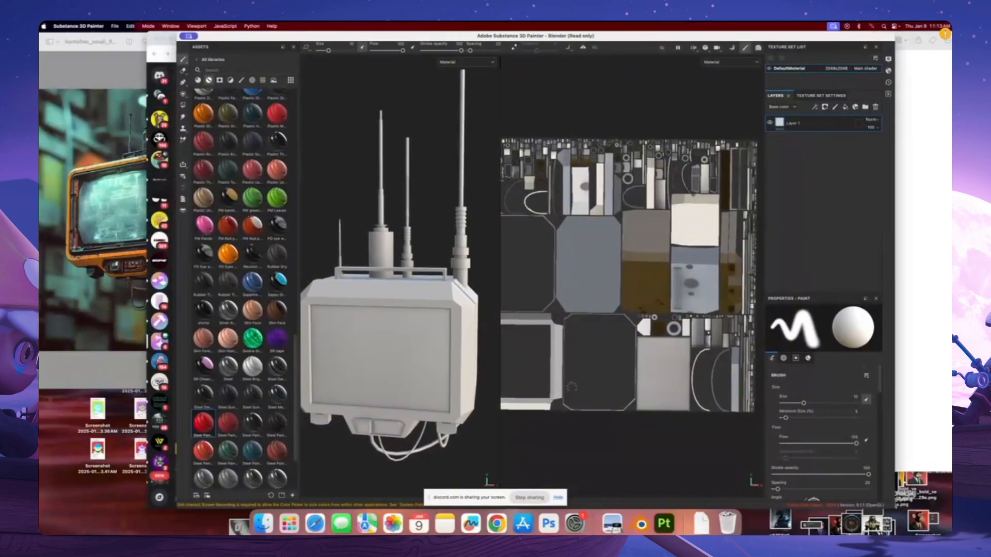
{"action": "left_click_drag", "start_coordinate": [468, 38], "coordinate": [441, 38]}
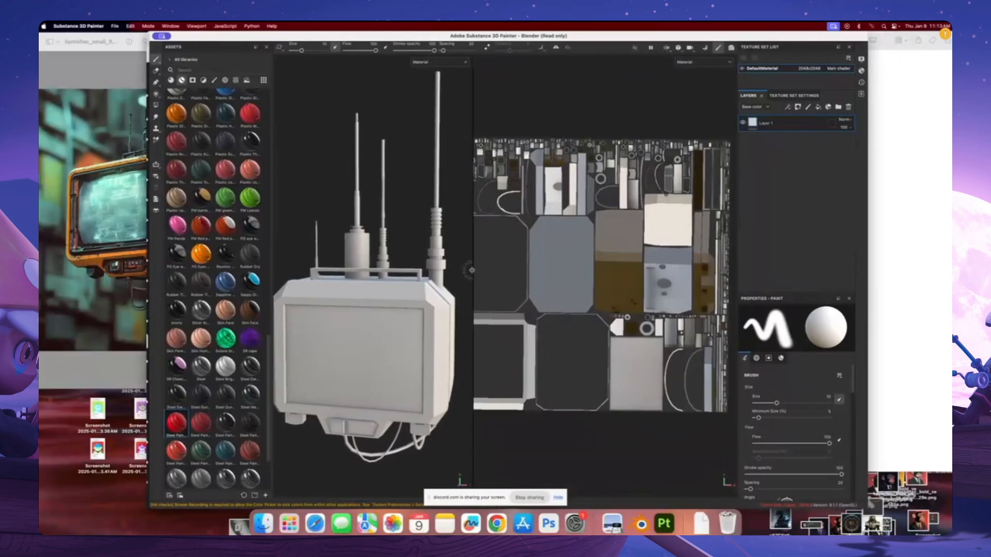
{"action": "left_click_drag", "start_coordinate": [472, 270], "coordinate": [655, 270]}
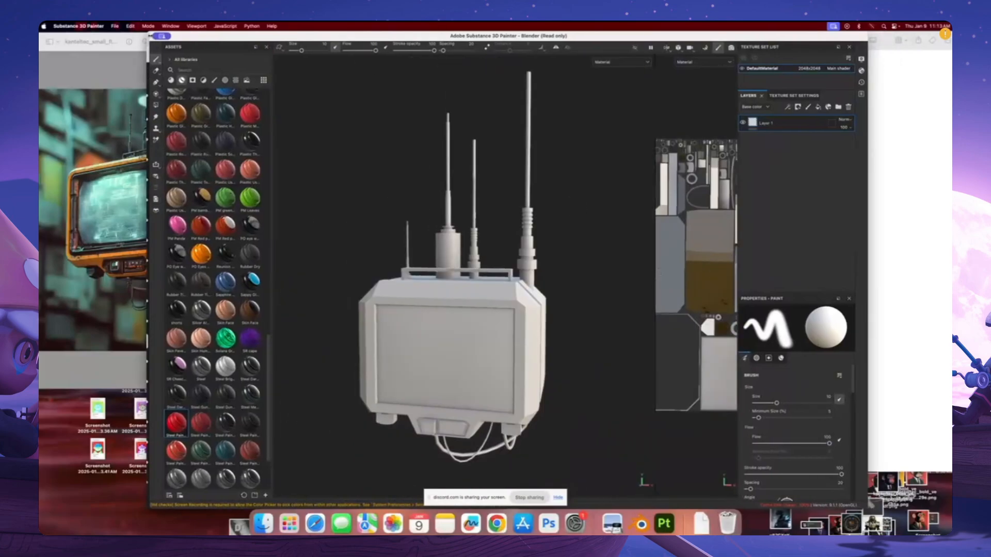
{"action": "left_click_drag", "start_coordinate": [150, 38], "coordinate": [40, 36]}
{"action": "left_click_drag", "start_coordinate": [867, 37], "coordinate": [951, 37]}
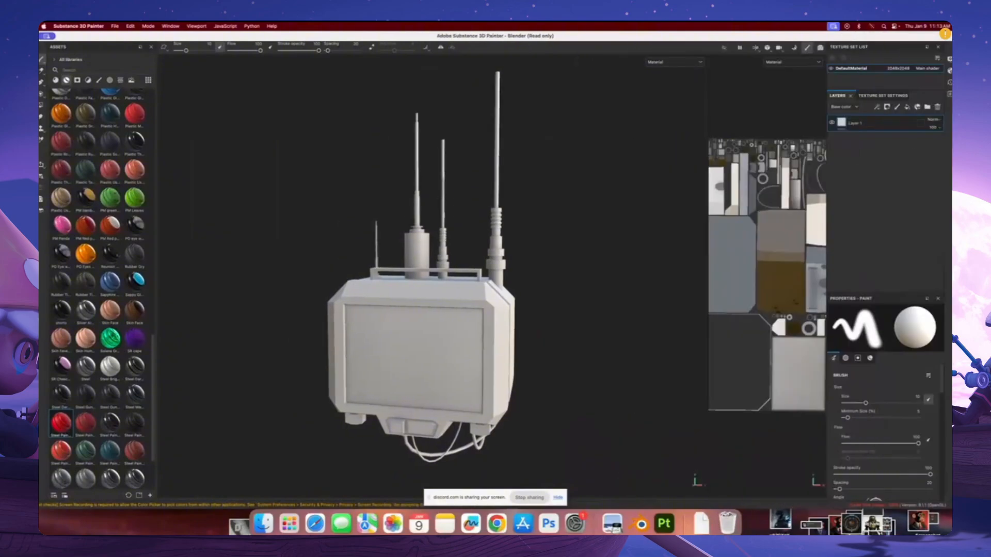
Narrow the painter window and bring the orange TV drone reference image in Preview to the front beside the model
{"action": "scroll", "coordinate": [425, 350], "scroll_direction": "up", "scroll_amount": 3}
{"action": "left_click_drag", "start_coordinate": [426, 350], "coordinate": [404, 277], "text": "alt"}
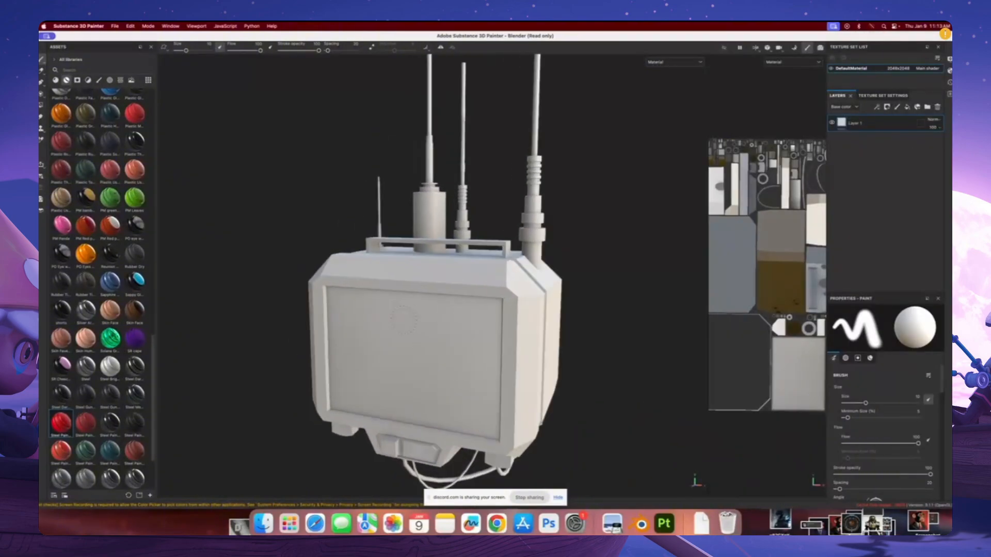
{"action": "middle_click_drag", "start_coordinate": [404, 277], "coordinate": [404, 217], "text": "alt"}
{"action": "scroll", "coordinate": [359, 333], "scroll_direction": "down", "scroll_amount": 1}
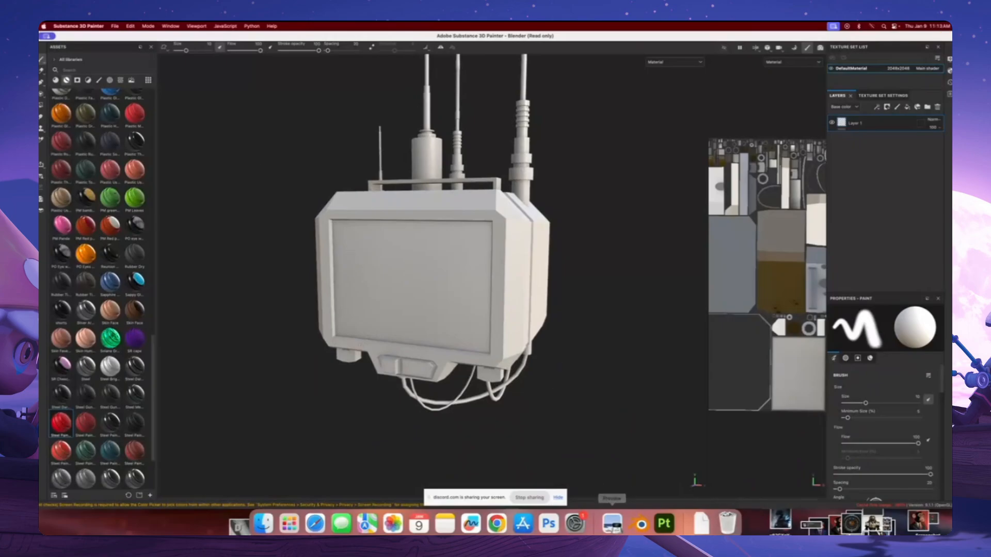
{"action": "double_click", "coordinate": [191, 33]}
{"action": "left_click", "coordinate": [98, 39]}
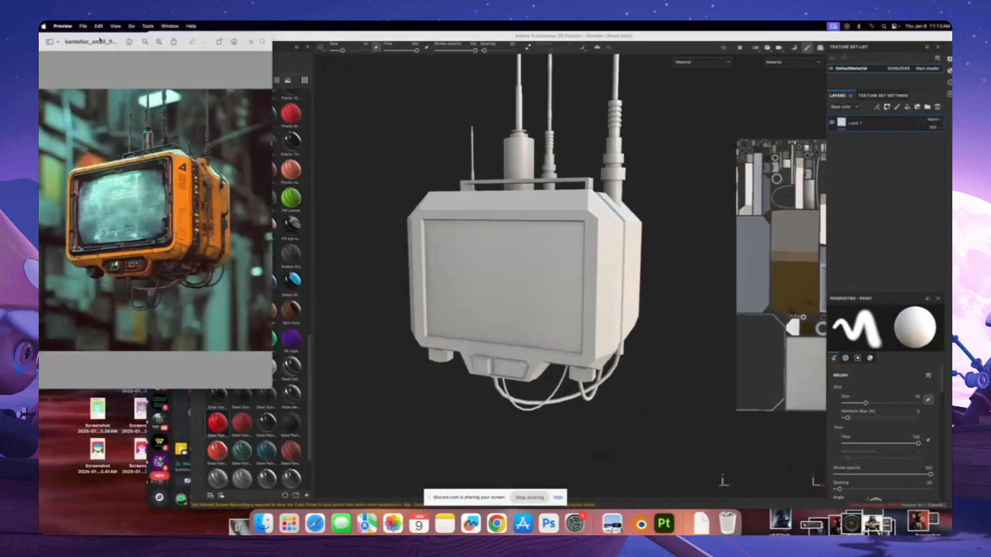
Shift the reference image window partly off-screen so more of the material library is uncovered
{"action": "left_click_drag", "start_coordinate": [98, 40], "coordinate": [58, 42]}
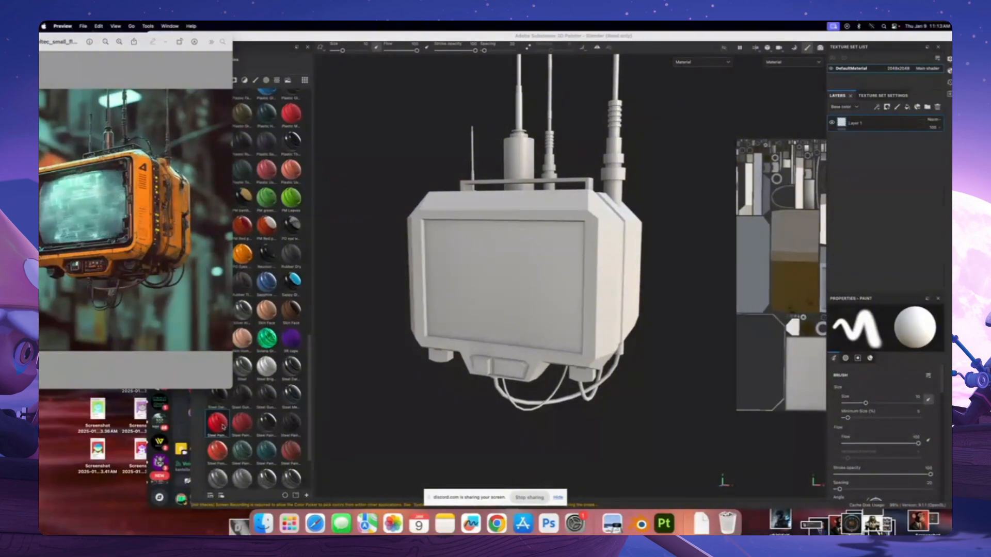
{"action": "mouse_move", "coordinate": [220, 428]}
{"action": "left_mouse_down"}
{"action": "mouse_move", "coordinate": [595, 319]}
{"action": "mouse_move", "coordinate": [543, 271]}
{"action": "mouse_move", "coordinate": [610, 243]}
{"action": "mouse_move", "coordinate": [629, 246]}
{"action": "mouse_move", "coordinate": [517, 248]}
{"action": "mouse_move", "coordinate": [565, 267]}
{"action": "left_mouse_up"}
{"action": "scroll", "coordinate": [601, 316], "scroll_direction": "up", "scroll_amount": 2}
{"action": "key", "text": "super+z"}
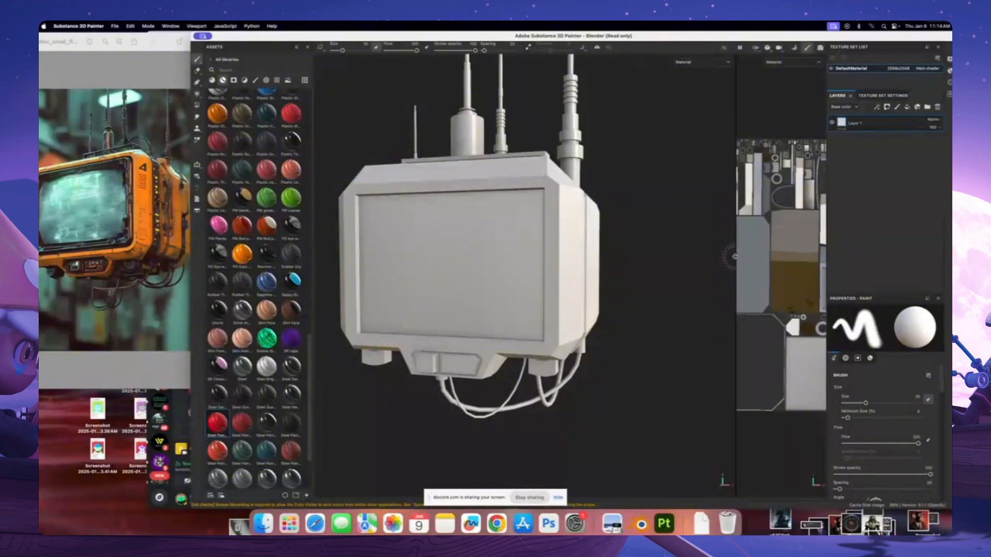
Widen the UV view beside the 3D view and frame the whole UV layout in it
{"action": "left_click_drag", "start_coordinate": [736, 259], "coordinate": [525, 270]}
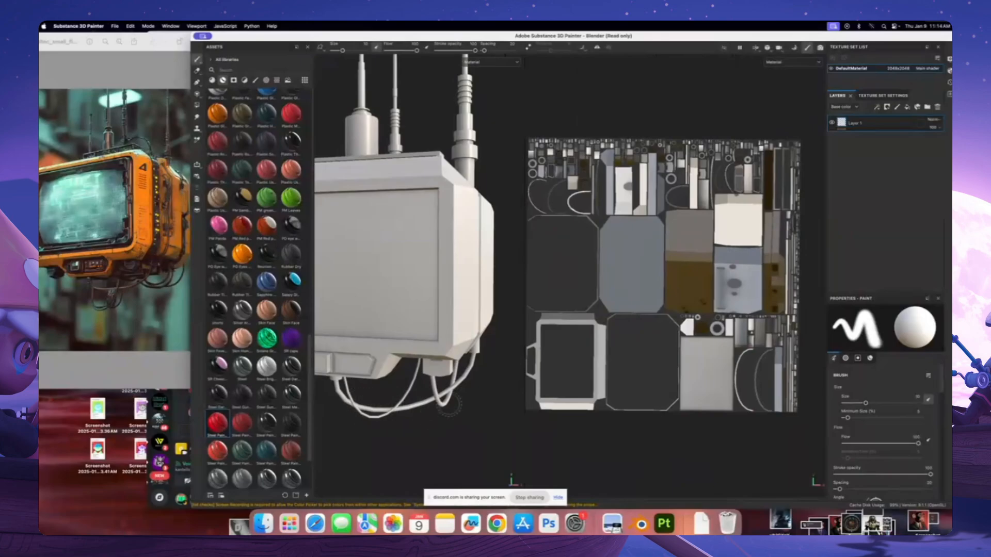
{"action": "scroll", "coordinate": [573, 382], "scroll_direction": "down", "scroll_amount": 1}
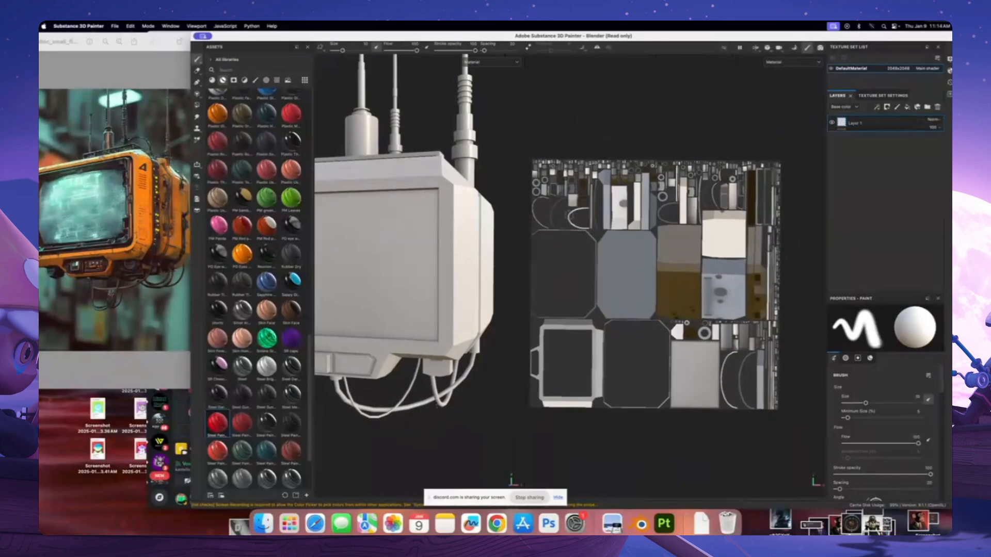
{"action": "middle_click_drag", "start_coordinate": [564, 212], "coordinate": [569, 215], "text": "alt"}
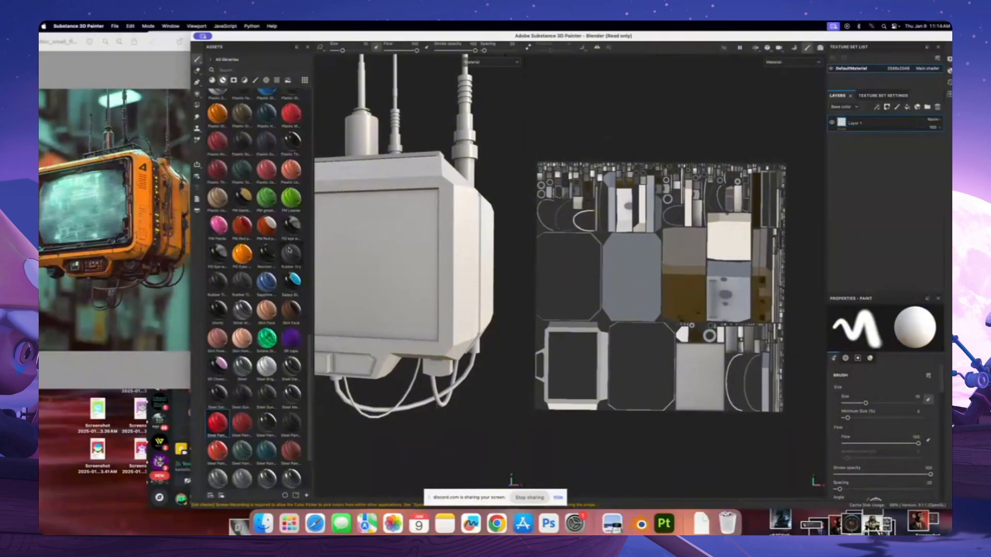
Apply the Machinery smart material to the drone, expand its layer folder and select the Rust layer
{"action": "scroll", "coordinate": [279, 248], "scroll_direction": "up", "scroll_amount": 5}
{"action": "mouse_move", "coordinate": [243, 328]}
{"action": "left_mouse_down"}
{"action": "mouse_move", "coordinate": [434, 286]}
{"action": "mouse_move", "coordinate": [467, 289]}
{"action": "mouse_move", "coordinate": [500, 276]}
{"action": "mouse_move", "coordinate": [428, 289]}
{"action": "mouse_move", "coordinate": [526, 261]}
{"action": "mouse_move", "coordinate": [506, 284]}
{"action": "mouse_move", "coordinate": [497, 228]}
{"action": "mouse_move", "coordinate": [347, 214]}
{"action": "mouse_move", "coordinate": [359, 251]}
{"action": "mouse_move", "coordinate": [459, 274]}
{"action": "mouse_move", "coordinate": [447, 302]}
{"action": "mouse_move", "coordinate": [472, 297]}
{"action": "left_mouse_up"}
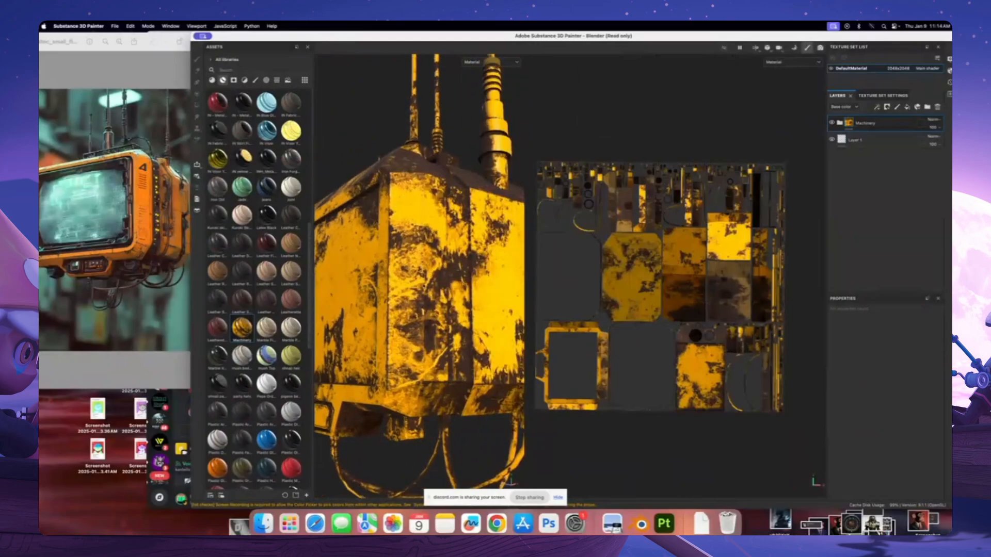
{"action": "left_click", "coordinate": [840, 123]}
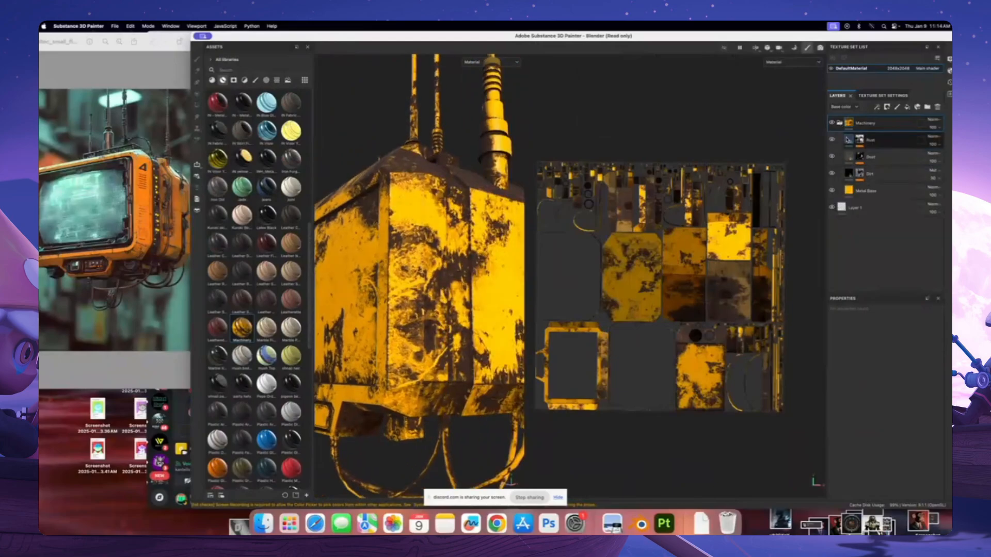
{"action": "left_click", "coordinate": [837, 142]}
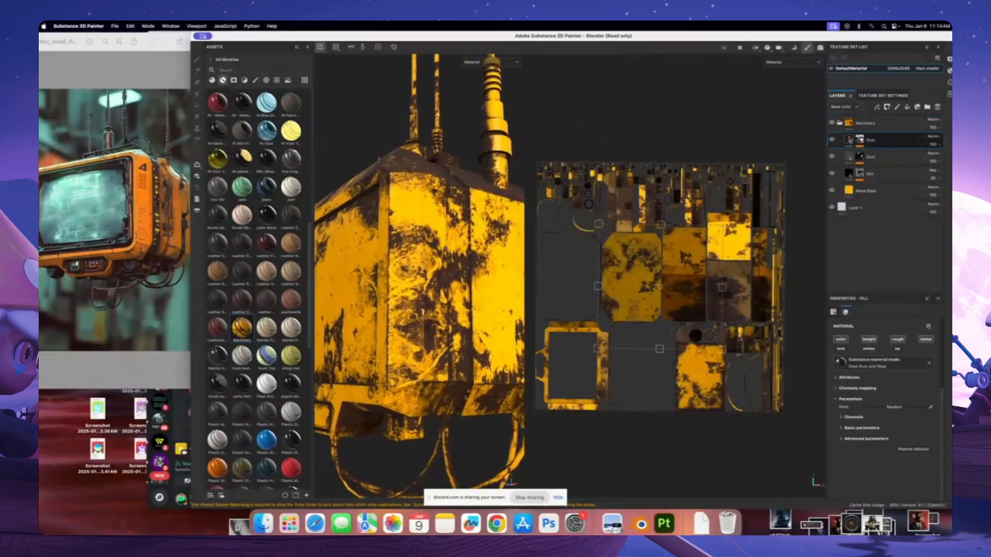
{"action": "scroll", "coordinate": [872, 396], "scroll_direction": "up", "scroll_amount": 4}
{"action": "scroll", "coordinate": [864, 396], "scroll_direction": "down", "scroll_amount": 4}
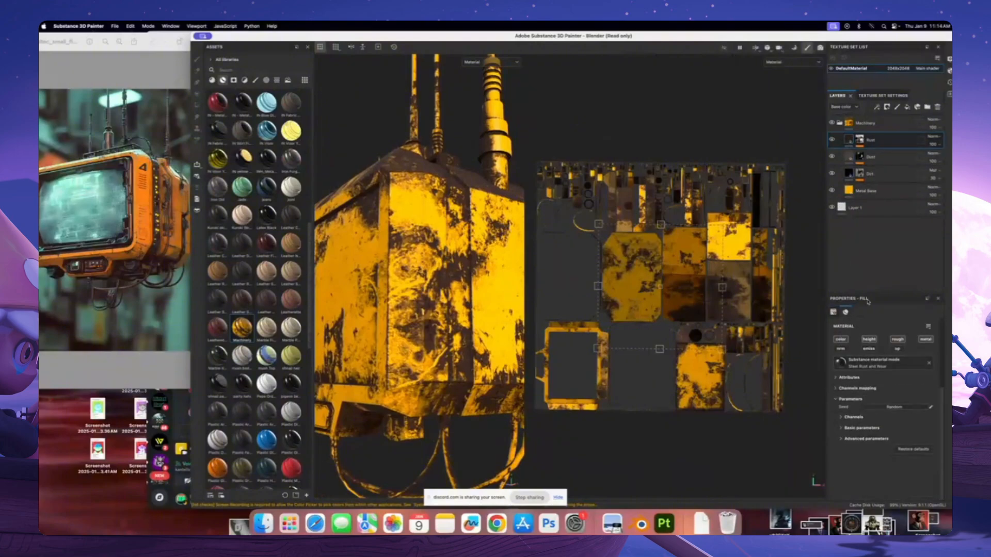
{"action": "left_click", "coordinate": [929, 365]}
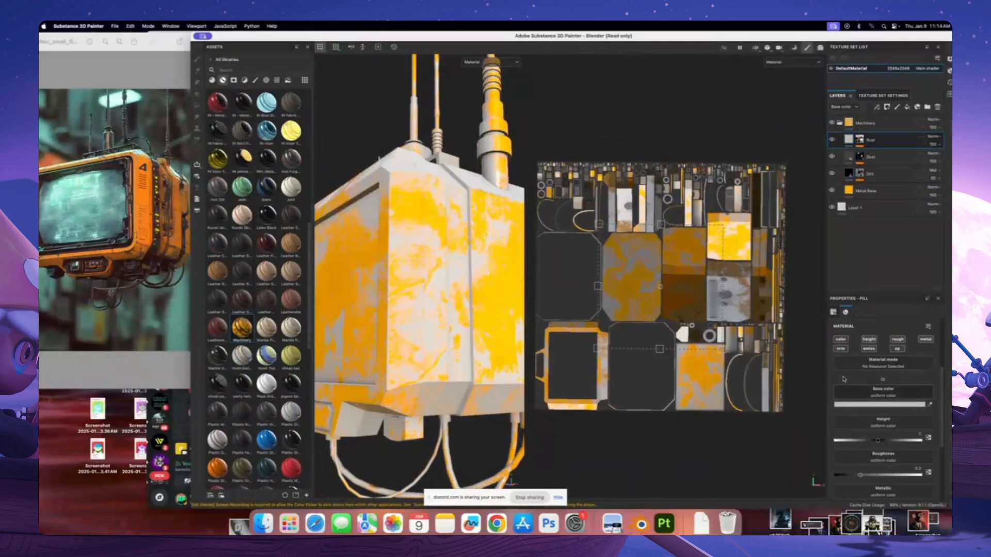
{"action": "key", "text": "super+z"}
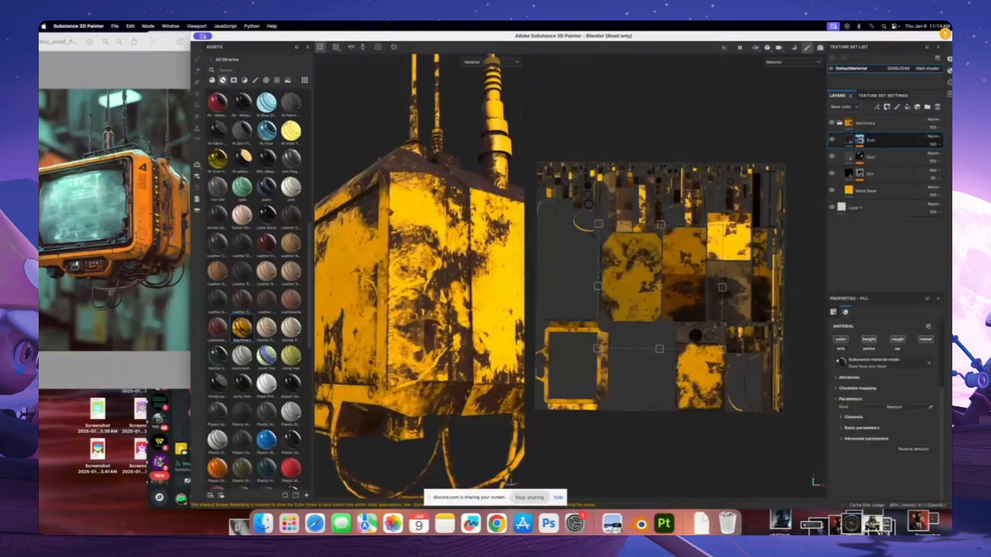
Reduce the rust coverage by lowering the Global Balance of the Rust layer's Mask Editor generator to about 0.35
{"action": "left_click", "coordinate": [859, 139]}
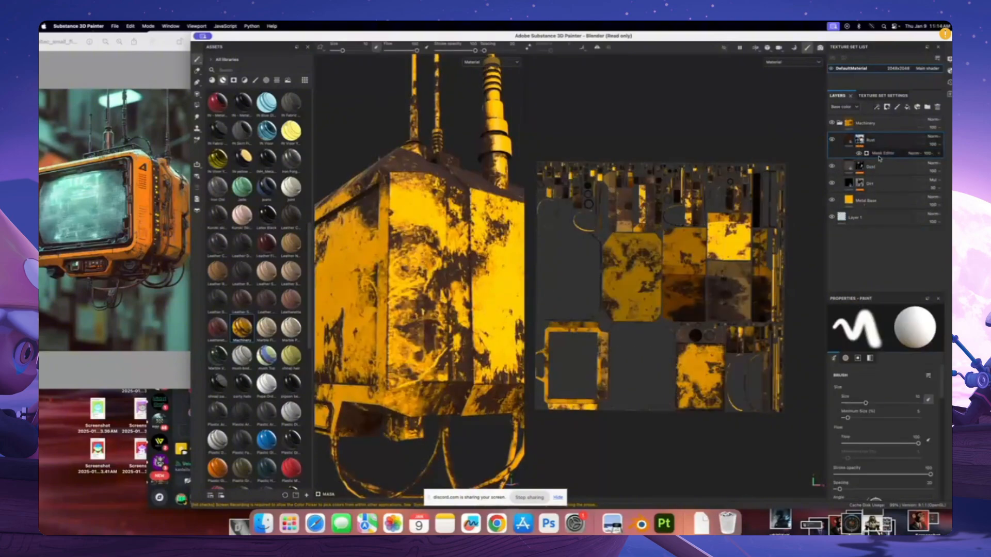
{"action": "left_click", "coordinate": [881, 153]}
{"action": "left_click_drag", "start_coordinate": [901, 391], "coordinate": [871, 392]}
Examine the rust distribution on the drone and up close across the islands of the UV layout
{"action": "scroll", "coordinate": [374, 277], "scroll_direction": "down", "scroll_amount": 3}
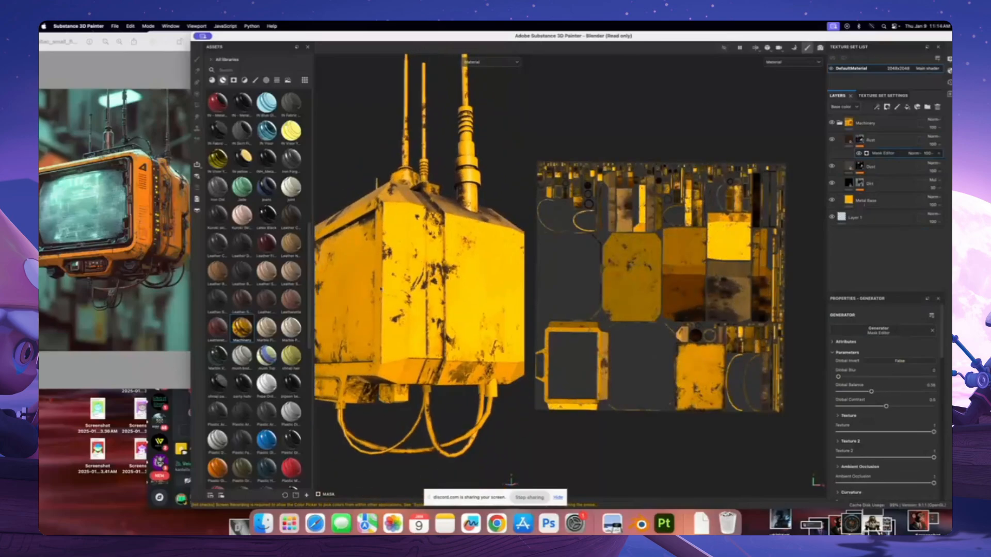
{"action": "left_click_drag", "start_coordinate": [341, 289], "coordinate": [422, 273], "text": "alt"}
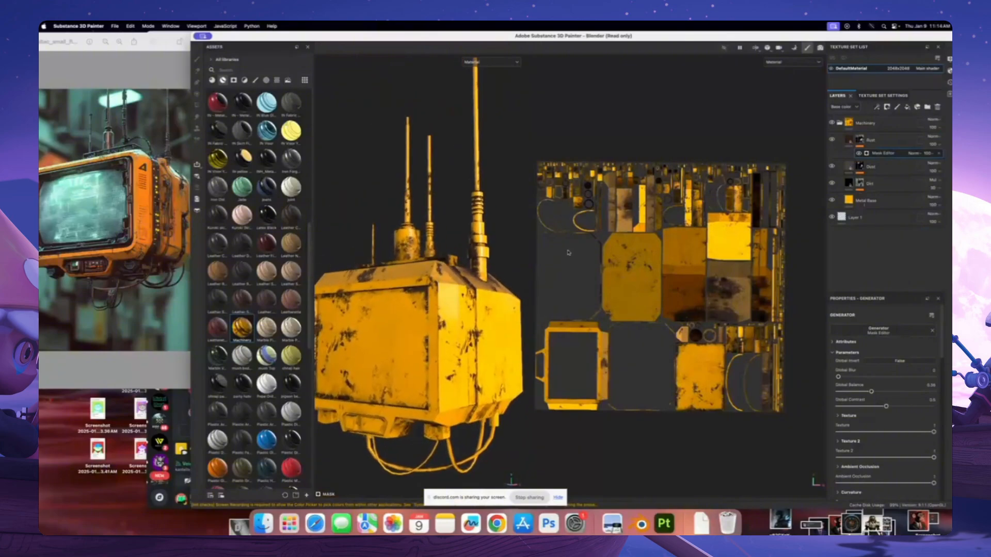
{"action": "scroll", "coordinate": [676, 275], "scroll_direction": "up", "scroll_amount": 4}
{"action": "middle_click_drag", "start_coordinate": [716, 348], "coordinate": [641, 294], "text": "alt"}
{"action": "scroll", "coordinate": [678, 343], "scroll_direction": "up", "scroll_amount": 4}
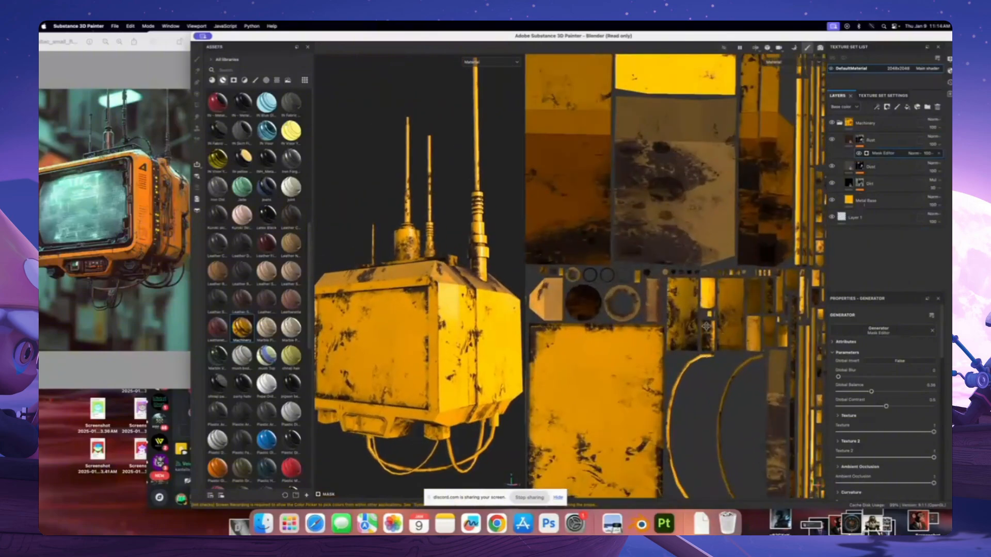
{"action": "scroll", "coordinate": [709, 330], "scroll_direction": "up", "scroll_amount": 5}
{"action": "middle_click_drag", "start_coordinate": [709, 178], "coordinate": [642, 413], "text": "alt"}
{"action": "scroll", "coordinate": [632, 258], "scroll_direction": "up", "scroll_amount": 5}
{"action": "scroll", "coordinate": [632, 273], "scroll_direction": "down", "scroll_amount": 7}
{"action": "scroll", "coordinate": [619, 403], "scroll_direction": "up", "scroll_amount": 4}
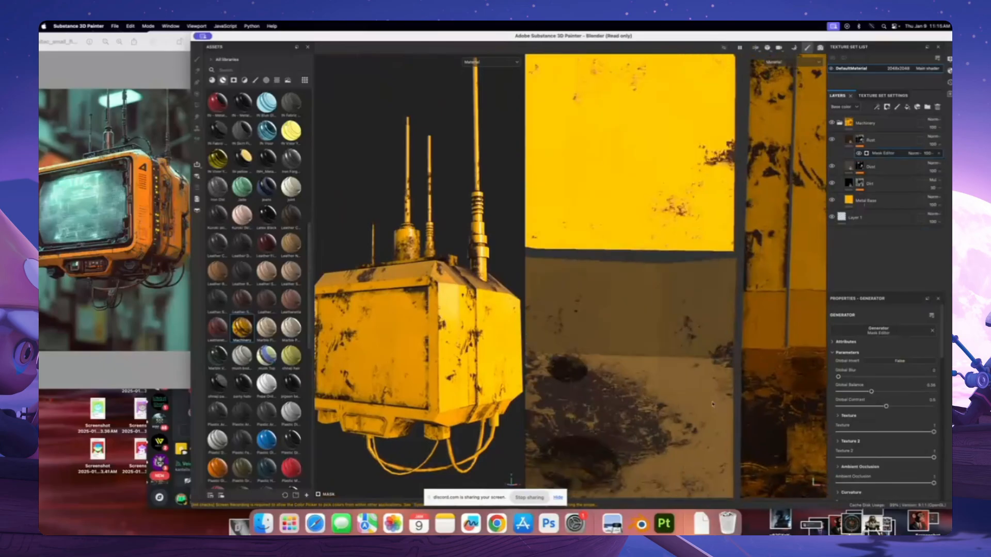
{"action": "scroll", "coordinate": [593, 402], "scroll_direction": "down", "scroll_amount": 3}
{"action": "scroll", "coordinate": [415, 291], "scroll_direction": "up", "scroll_amount": 2}
{"action": "scroll", "coordinate": [414, 292], "scroll_direction": "down", "scroll_amount": 3}
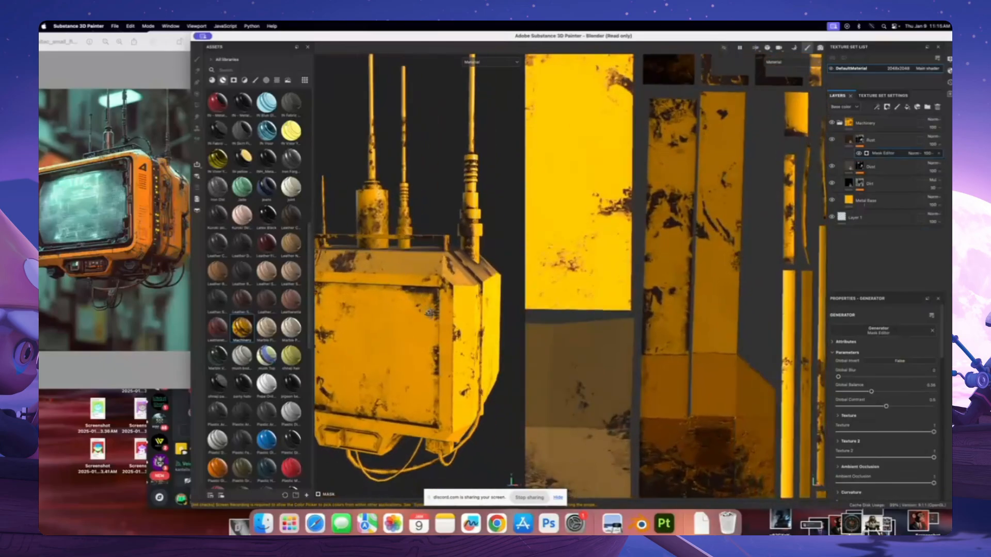
Examine the worn paint on the drone's front, side and antennas from several angles, comparing it with the UV layout
{"action": "left_click_drag", "start_coordinate": [430, 315], "coordinate": [463, 253], "text": "alt"}
{"action": "scroll", "coordinate": [464, 253], "scroll_direction": "up", "scroll_amount": 2}
{"action": "middle_click_drag", "start_coordinate": [464, 253], "coordinate": [473, 250], "text": "alt"}
{"action": "left_click_drag", "start_coordinate": [473, 250], "coordinate": [458, 287], "text": "alt"}
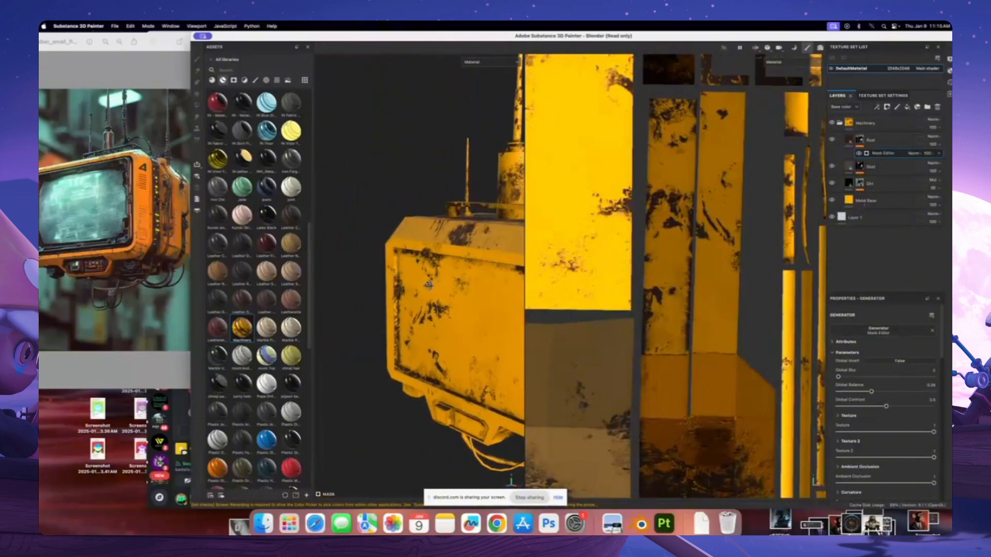
{"action": "right_click_drag", "start_coordinate": [458, 287], "coordinate": [452, 285], "text": "shift"}
{"action": "middle_click_drag", "start_coordinate": [516, 282], "coordinate": [455, 260], "text": "alt"}
{"action": "scroll", "coordinate": [454, 260], "scroll_direction": "down", "scroll_amount": 3}
{"action": "scroll", "coordinate": [640, 268], "scroll_direction": "down", "scroll_amount": 6}
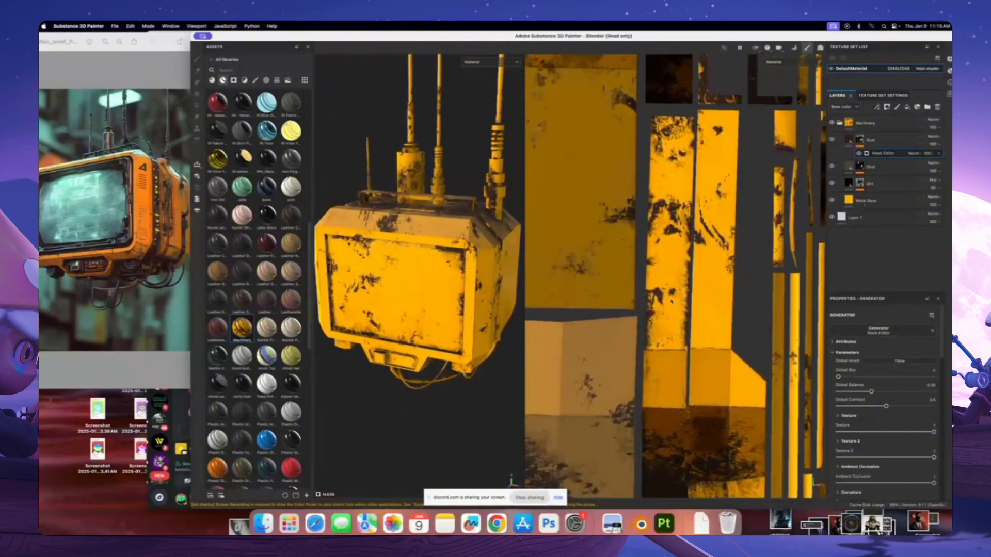
{"action": "middle_click_drag", "start_coordinate": [629, 260], "coordinate": [722, 306], "text": "alt"}
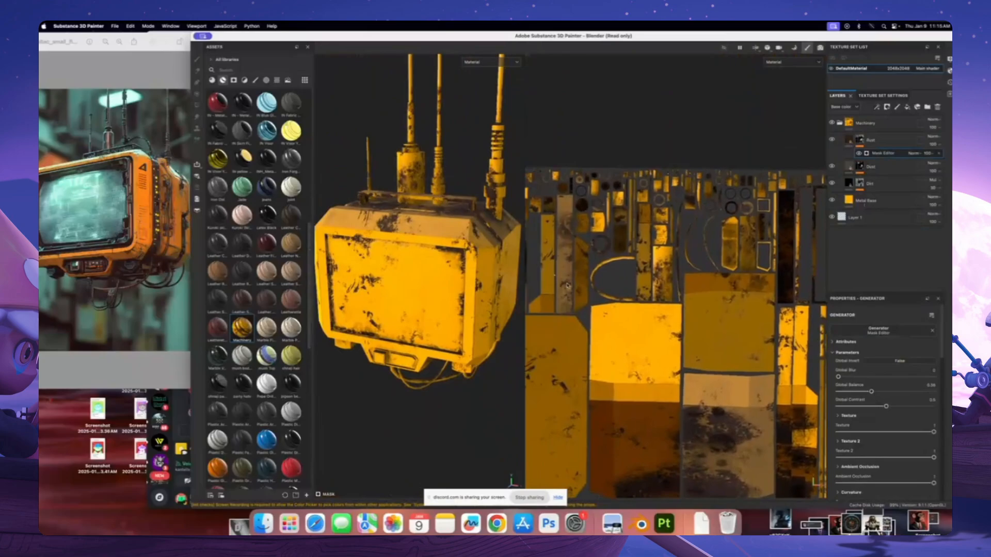
{"action": "left_click_drag", "start_coordinate": [448, 263], "coordinate": [392, 266], "text": "alt"}
{"action": "middle_click_drag", "start_coordinate": [392, 266], "coordinate": [345, 279], "text": "alt"}
{"action": "middle_click_drag", "start_coordinate": [672, 369], "coordinate": [661, 266], "text": "alt"}
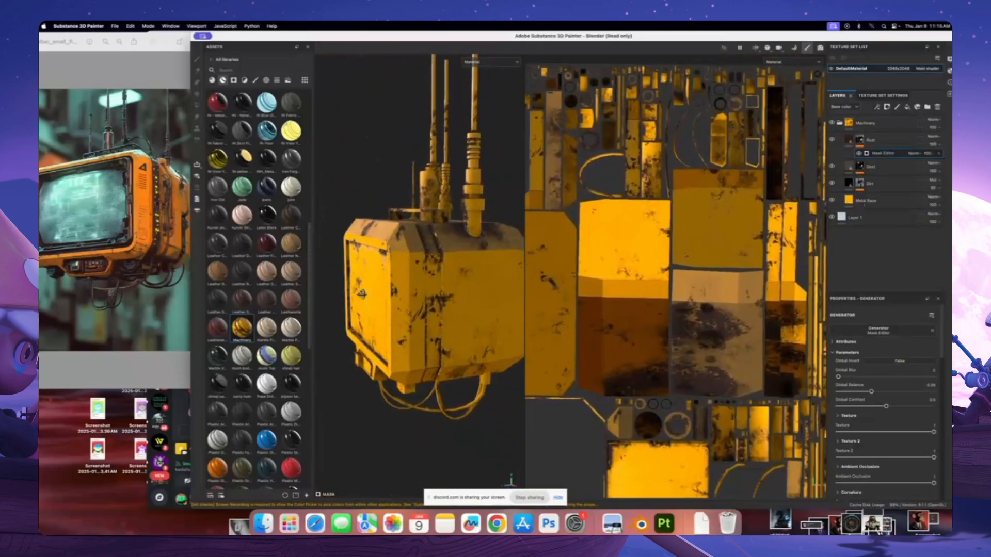
{"action": "left_click_drag", "start_coordinate": [373, 277], "coordinate": [472, 289], "text": "alt"}
{"action": "middle_click_drag", "start_coordinate": [490, 283], "coordinate": [418, 282], "text": "alt"}
{"action": "left_click_drag", "start_coordinate": [473, 289], "coordinate": [442, 268], "text": "alt"}
{"action": "scroll", "coordinate": [426, 286], "scroll_direction": "up", "scroll_amount": 3}
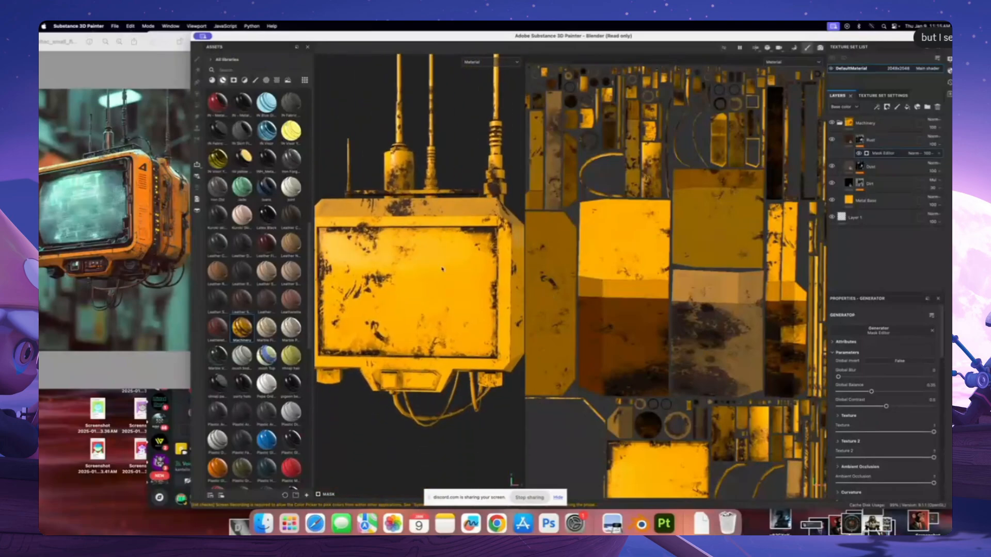
{"action": "scroll", "coordinate": [442, 278], "scroll_direction": "up", "scroll_amount": 2}
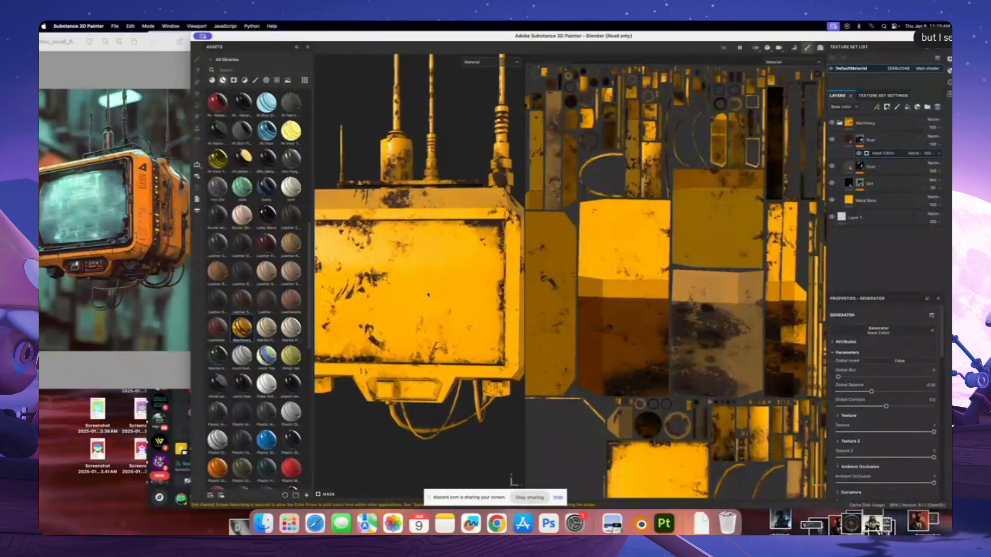
Collapse the Machinery folder and add a new empty folder above it in the layer stack
{"action": "left_click", "coordinate": [839, 124]}
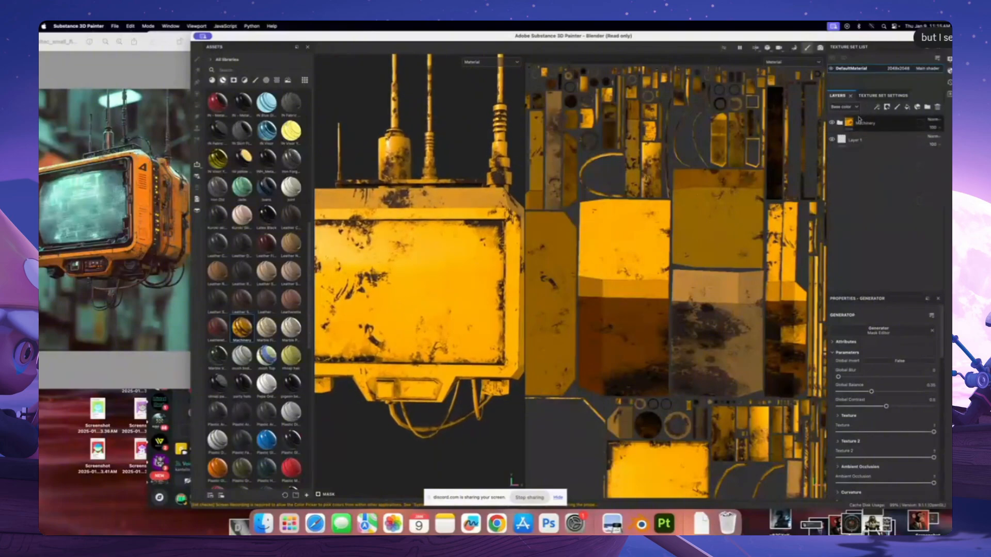
{"action": "left_click", "coordinate": [887, 125]}
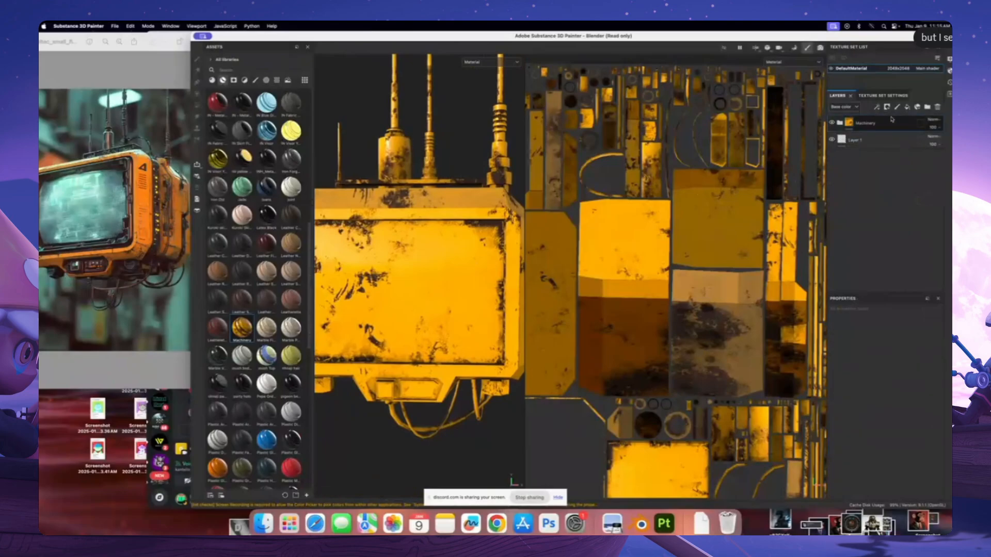
{"action": "left_click", "coordinate": [927, 106]}
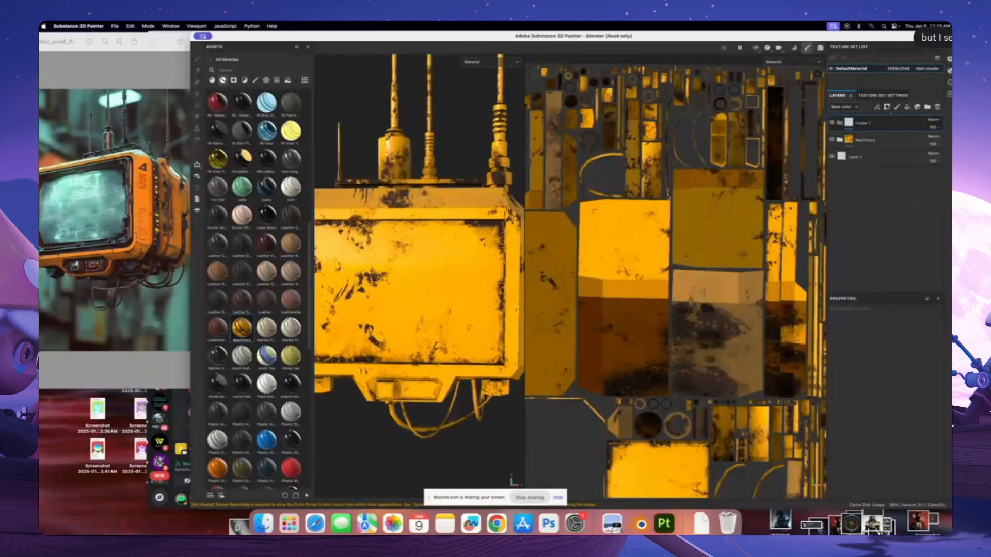
Change the base color of the Machinery folder's Metal Base layer to orange with a hue of about 0.091
{"action": "mouse_move", "coordinate": [436, 298]}
{"action": "left_mouse_down", "text": "alt"}
{"action": "mouse_move", "coordinate": [400, 301]}
{"action": "mouse_move", "coordinate": [390, 319]}
{"action": "mouse_move", "coordinate": [427, 311]}
{"action": "left_mouse_up", "text": "alt"}
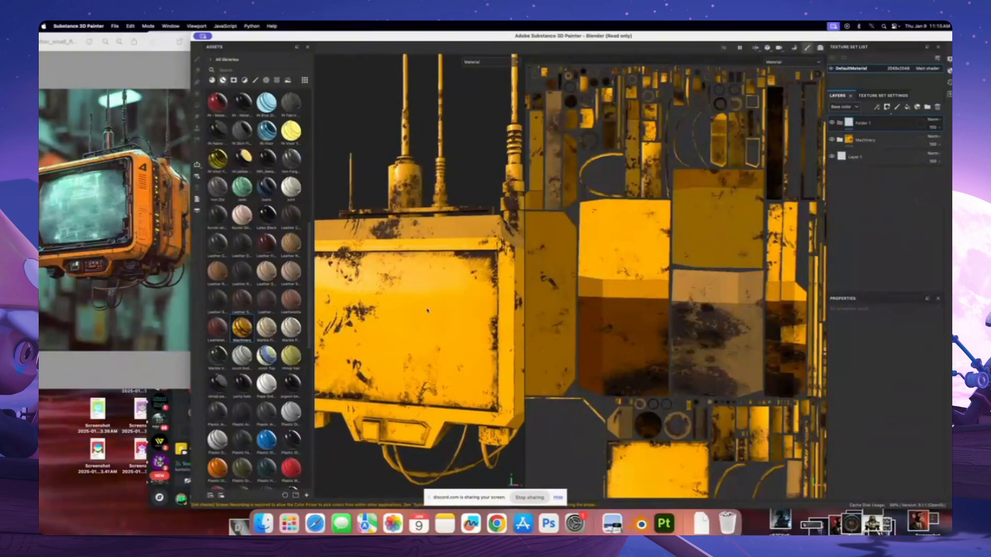
{"action": "left_click_drag", "start_coordinate": [397, 321], "coordinate": [452, 319], "text": "alt"}
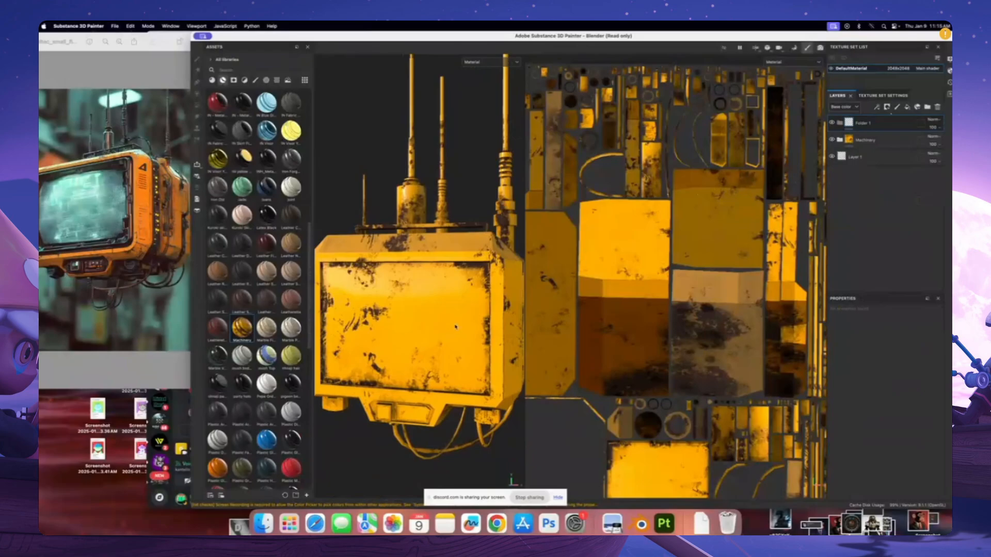
{"action": "scroll", "coordinate": [455, 326], "scroll_direction": "up", "scroll_amount": 3}
{"action": "left_click", "coordinate": [839, 140]}
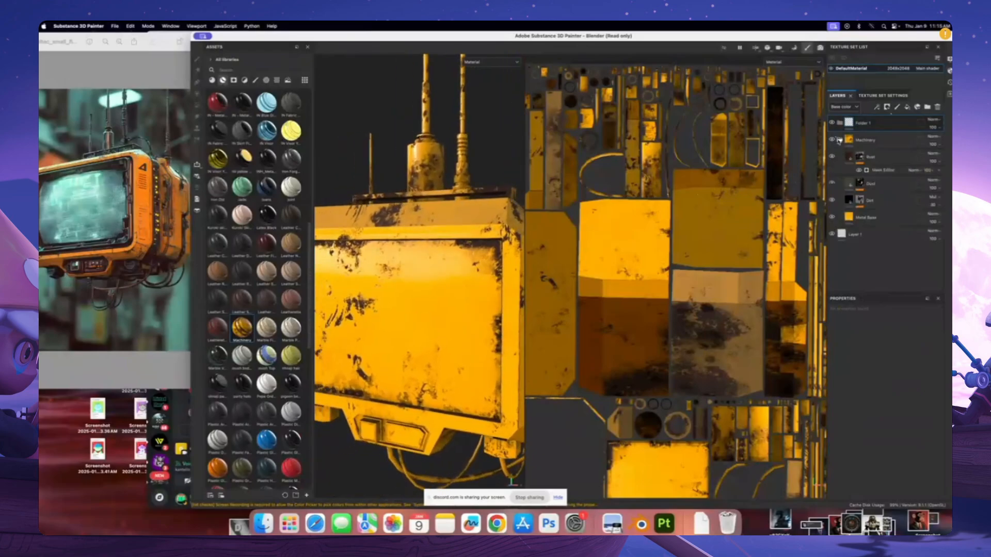
{"action": "left_click", "coordinate": [866, 218]}
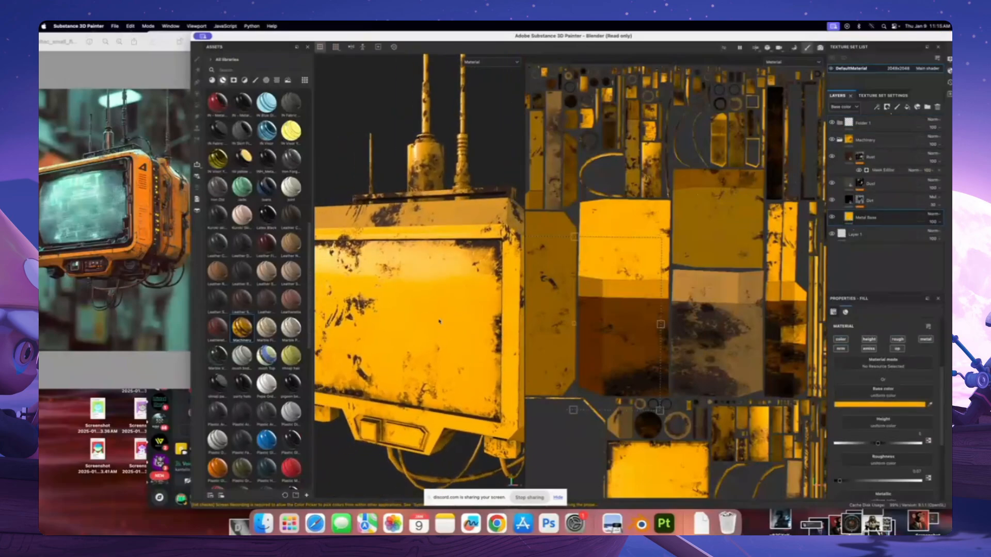
{"action": "left_click", "coordinate": [889, 406]}
{"action": "left_click_drag", "start_coordinate": [877, 385], "coordinate": [878, 388]}
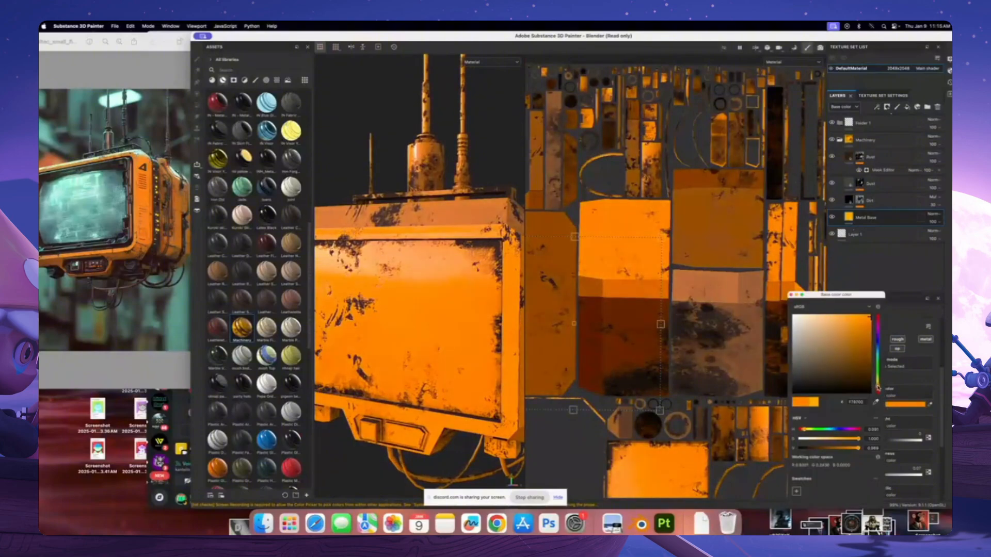
Check the orange paint on the drone and fine-tune the Metal Base color to a deeper orange, hue about 0.083
{"action": "scroll", "coordinate": [428, 289], "scroll_direction": "down", "scroll_amount": 4}
{"action": "left_click_drag", "start_coordinate": [444, 289], "coordinate": [407, 289], "text": "alt"}
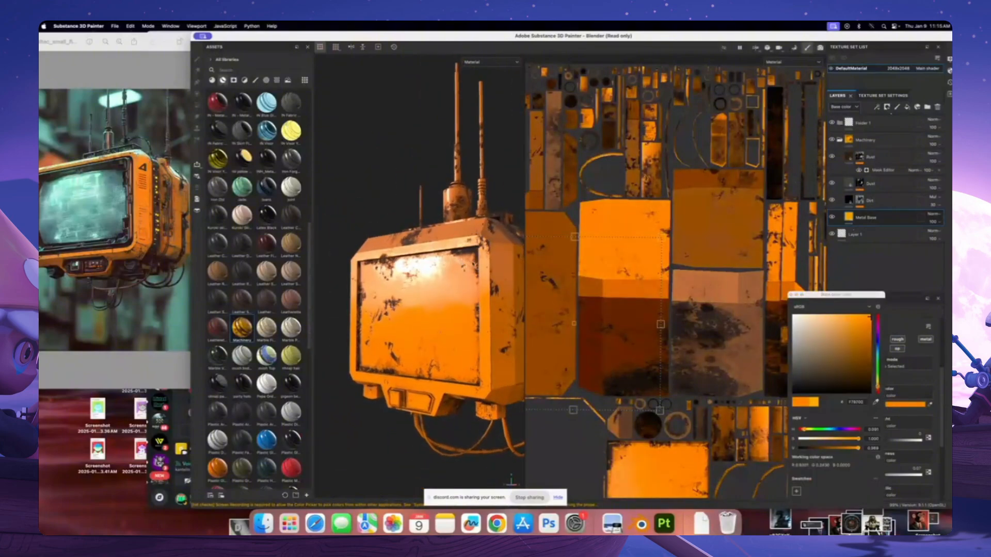
{"action": "scroll", "coordinate": [407, 289], "scroll_direction": "up", "scroll_amount": 4}
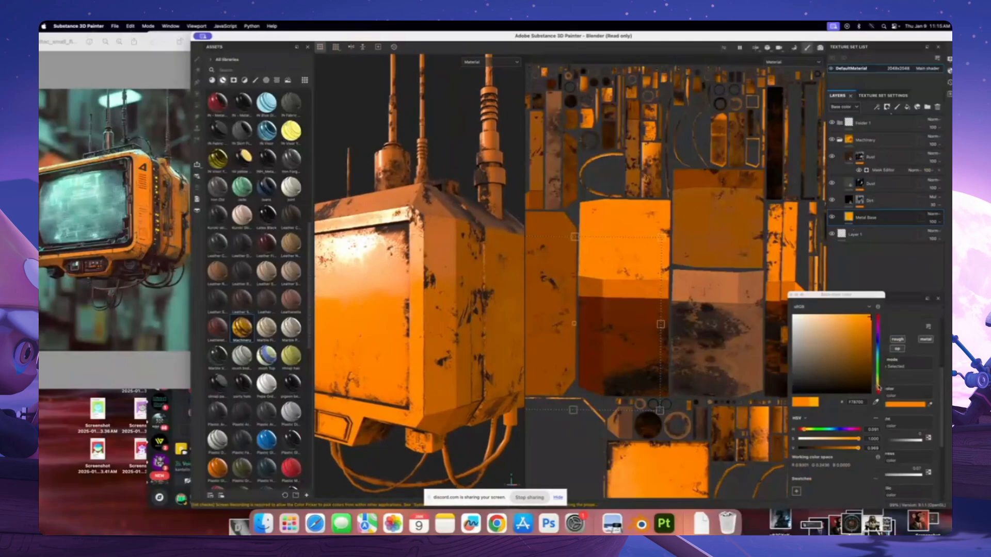
{"action": "left_click_drag", "start_coordinate": [878, 388], "coordinate": [878, 389]}
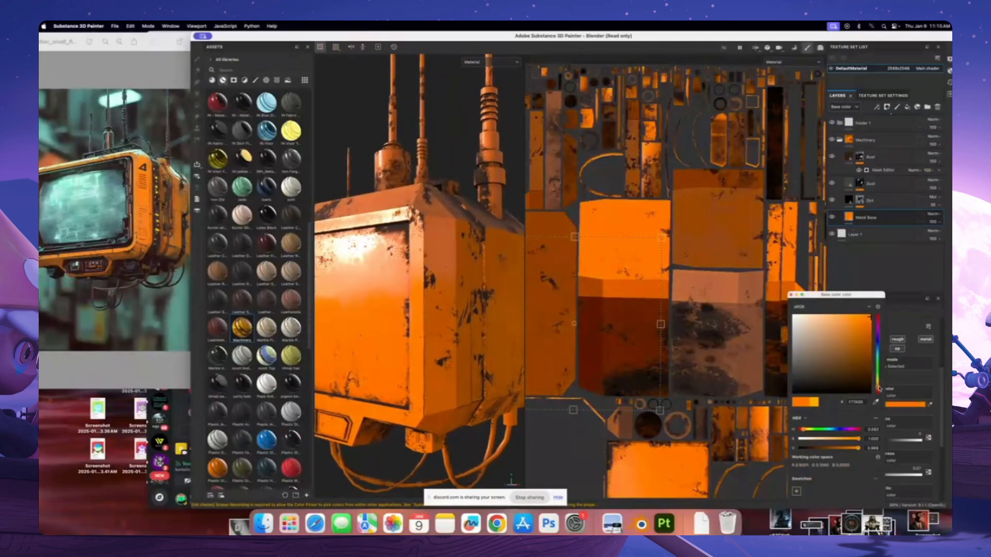
{"action": "left_click", "coordinate": [789, 295]}
{"action": "scroll", "coordinate": [393, 282], "scroll_direction": "down", "scroll_amount": 4}
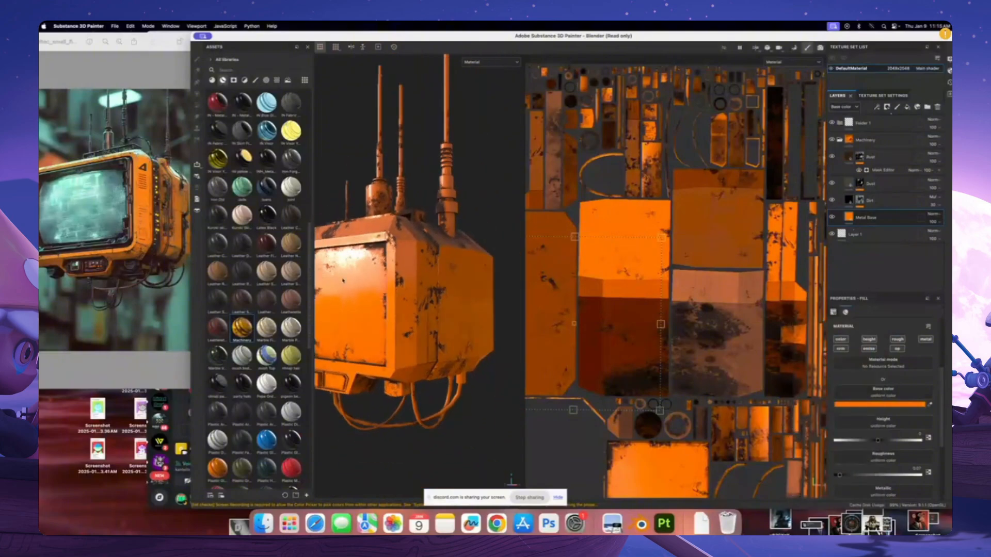
Add a black mask to the Machinery folder
{"action": "left_click_drag", "start_coordinate": [394, 282], "coordinate": [456, 264], "text": "alt"}
{"action": "scroll", "coordinate": [465, 299], "scroll_direction": "up", "scroll_amount": 3}
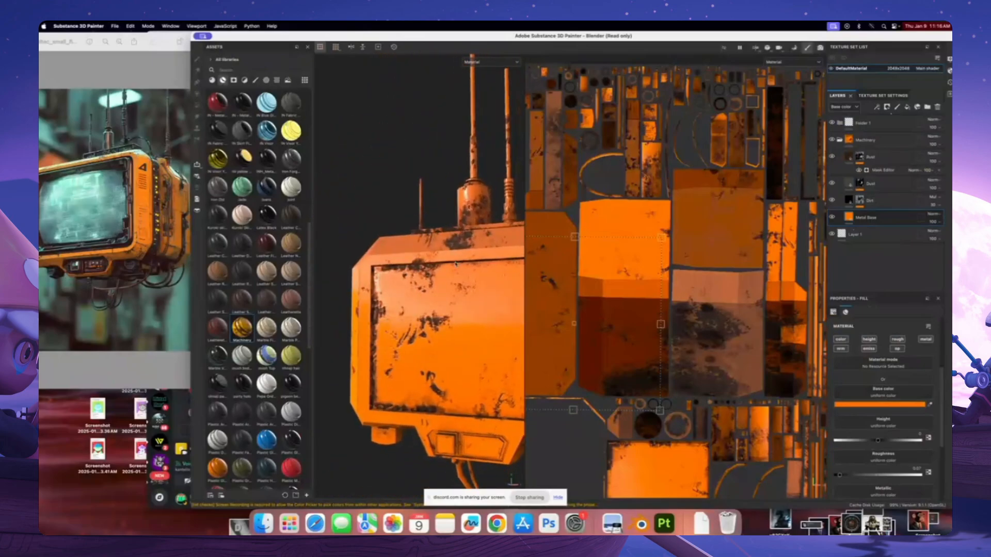
{"action": "left_click_drag", "start_coordinate": [479, 339], "coordinate": [392, 292], "text": "alt"}
{"action": "left_click", "coordinate": [865, 140]}
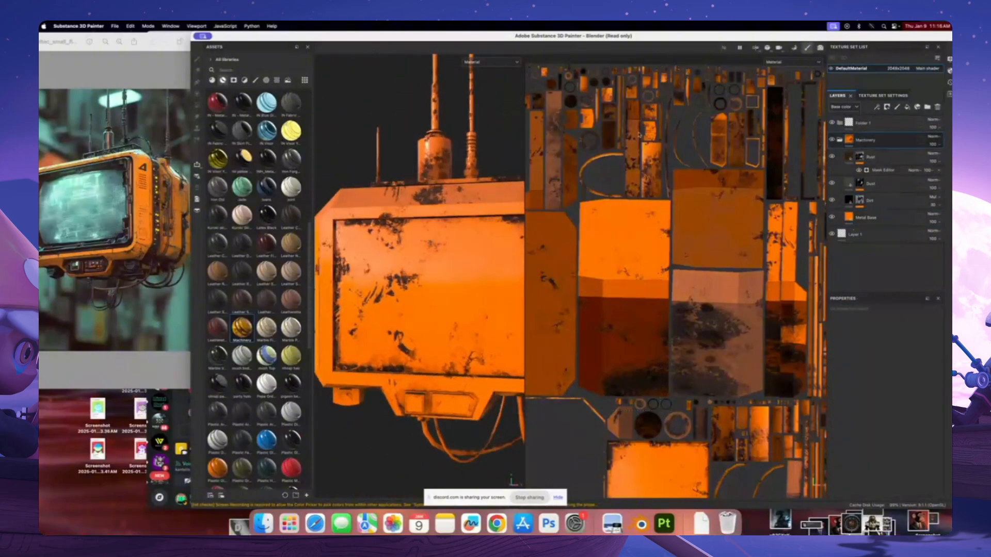
{"action": "left_click", "coordinate": [887, 107]}
{"action": "left_click", "coordinate": [896, 125]}
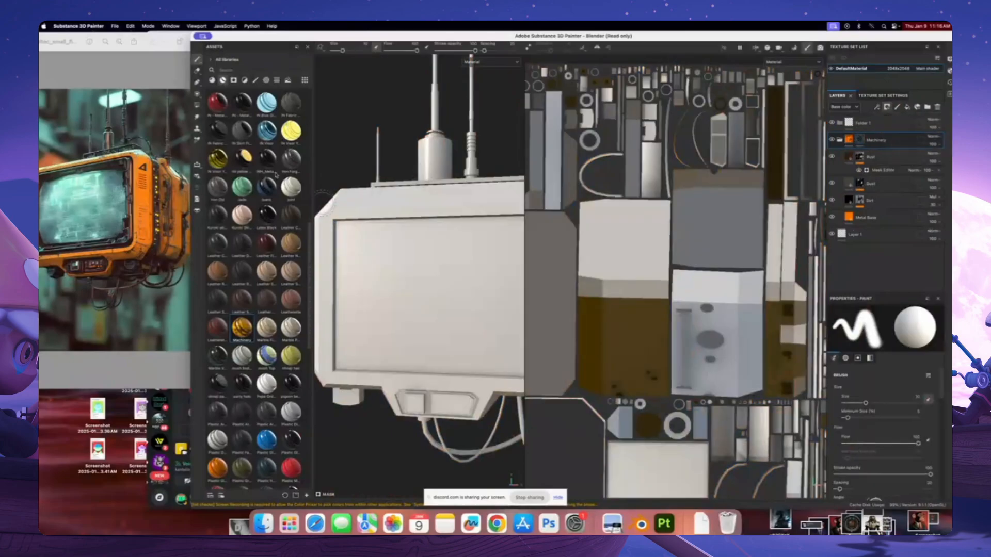
Reveal the Machinery paint only on the drone's main body shell by filling it in the mask with Polygon Fill in mesh mode
{"action": "left_click", "coordinate": [197, 105]}
{"action": "left_click", "coordinate": [341, 194]}
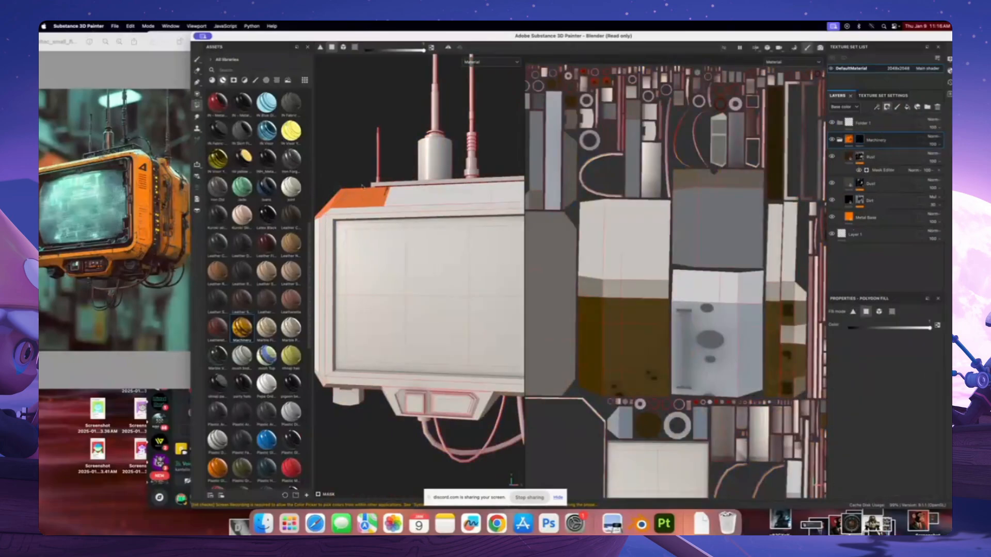
{"action": "key", "text": "super+z"}
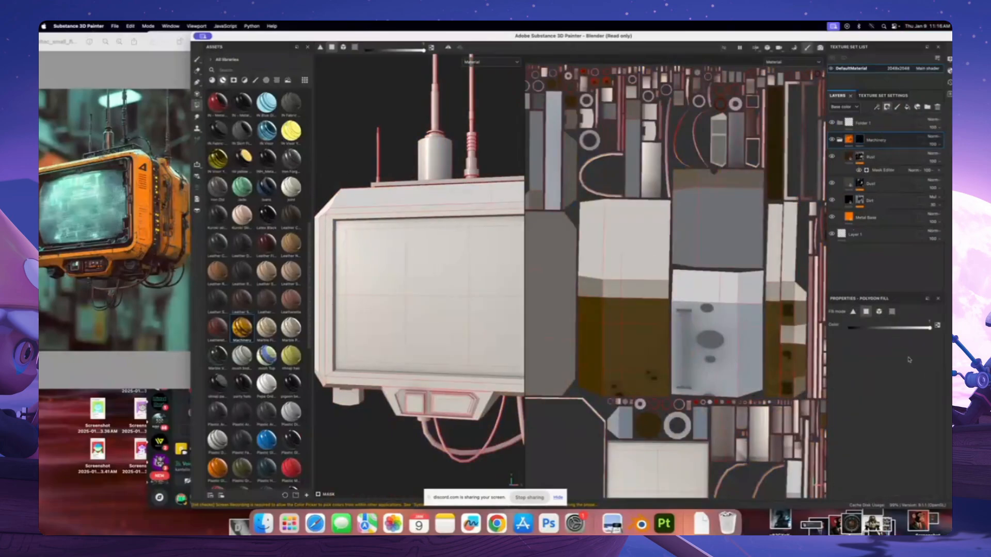
{"action": "left_click", "coordinate": [879, 312]}
{"action": "left_click", "coordinate": [502, 203]}
{"action": "left_click_drag", "start_coordinate": [509, 247], "coordinate": [404, 324], "text": "alt"}
{"action": "key", "text": "1"}
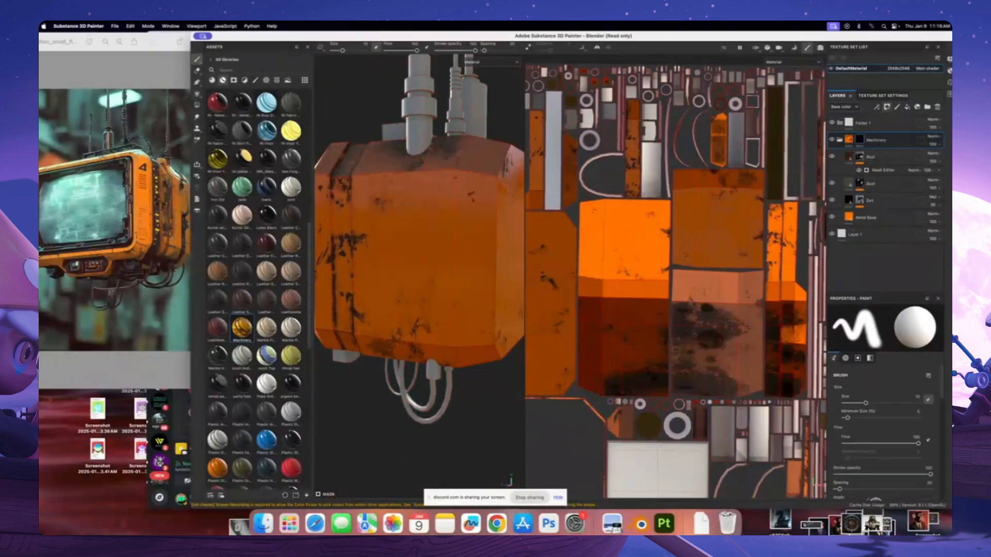
{"action": "left_click_drag", "start_coordinate": [499, 237], "coordinate": [445, 240], "text": "alt"}
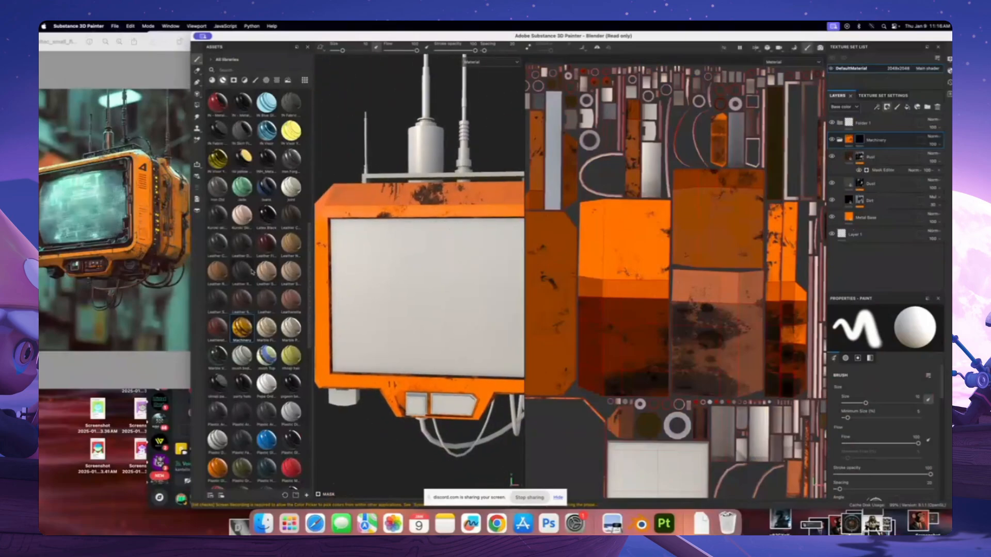
Browse the material library and compare the masked drone with the reference image in Preview
{"action": "scroll", "coordinate": [255, 272], "scroll_direction": "up", "scroll_amount": 10}
{"action": "scroll", "coordinate": [258, 298], "scroll_direction": "up", "scroll_amount": 2}
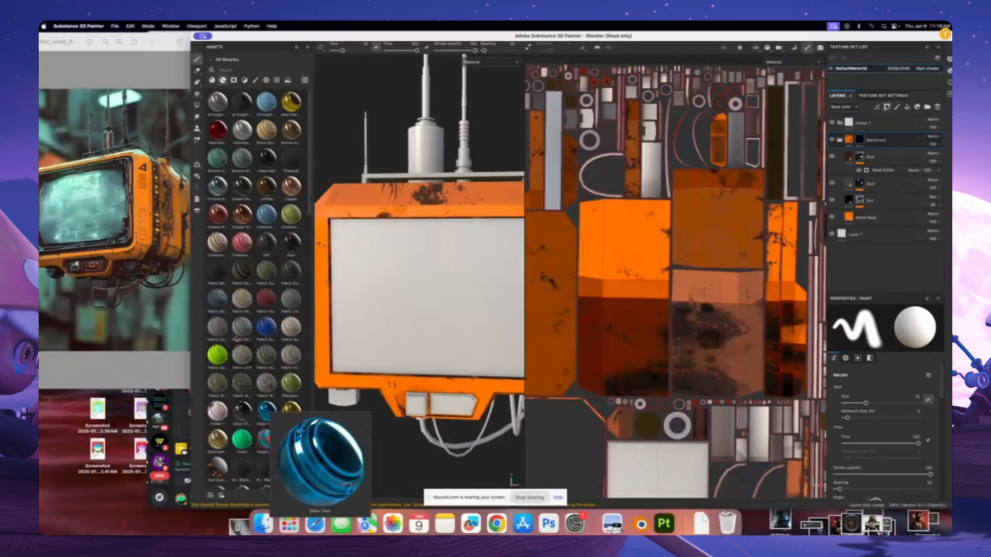
{"action": "left_click_drag", "start_coordinate": [59, 35], "coordinate": [123, 34]}
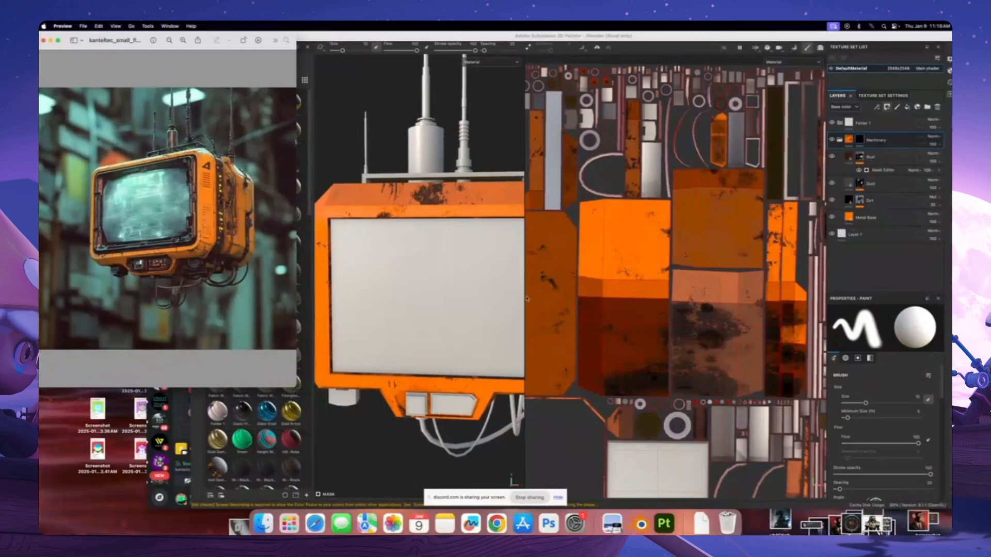
{"action": "mouse_move", "coordinate": [461, 278]}
{"action": "left_mouse_down", "text": "alt"}
{"action": "mouse_move", "coordinate": [432, 280]}
{"action": "mouse_move", "coordinate": [438, 292]}
{"action": "left_mouse_up", "text": "alt"}
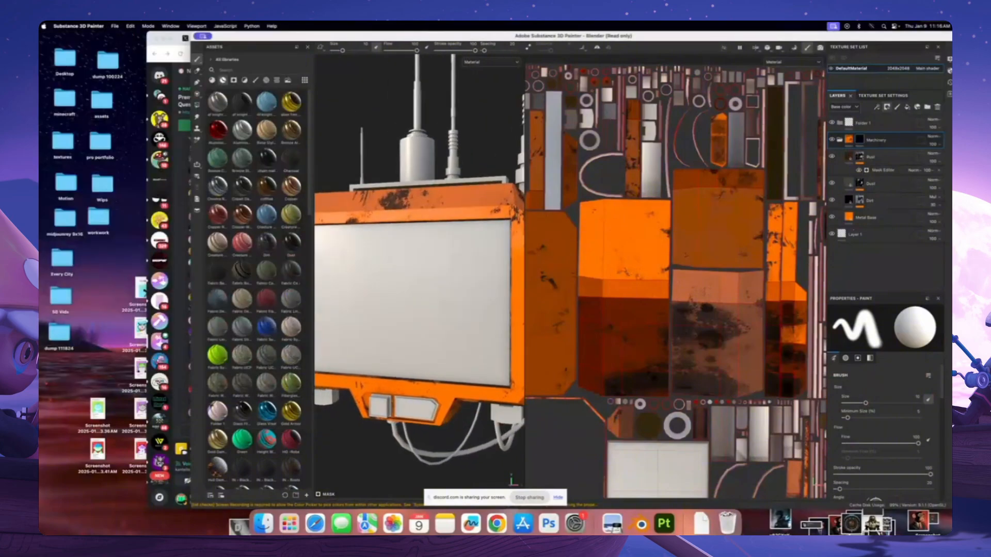
{"action": "left_click", "coordinate": [612, 523]}
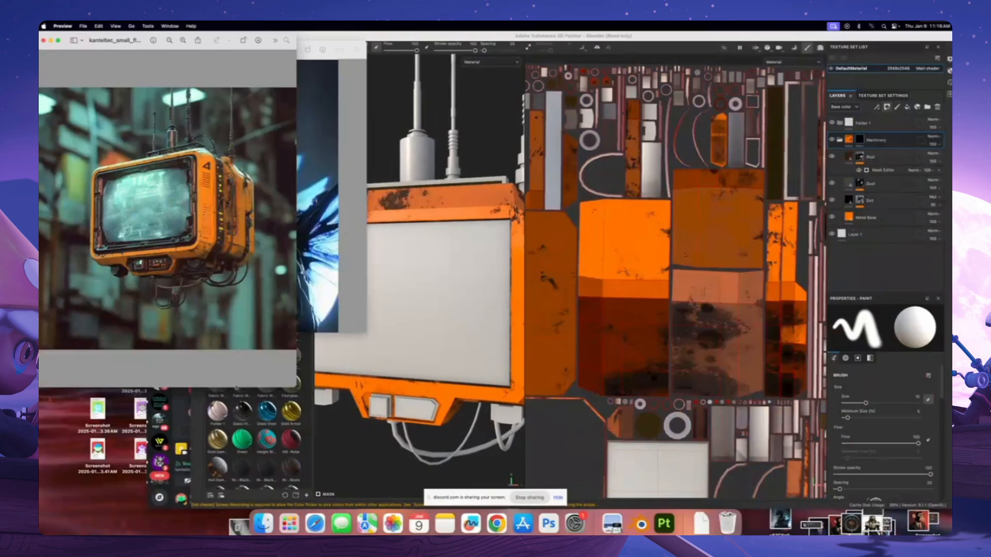
Switch to Discord in Chrome and send the Midjourney Bot an /imagine request with the prompt "lcd screen green"
{"action": "left_click", "coordinate": [184, 408]}
{"action": "left_click", "coordinate": [161, 76]}
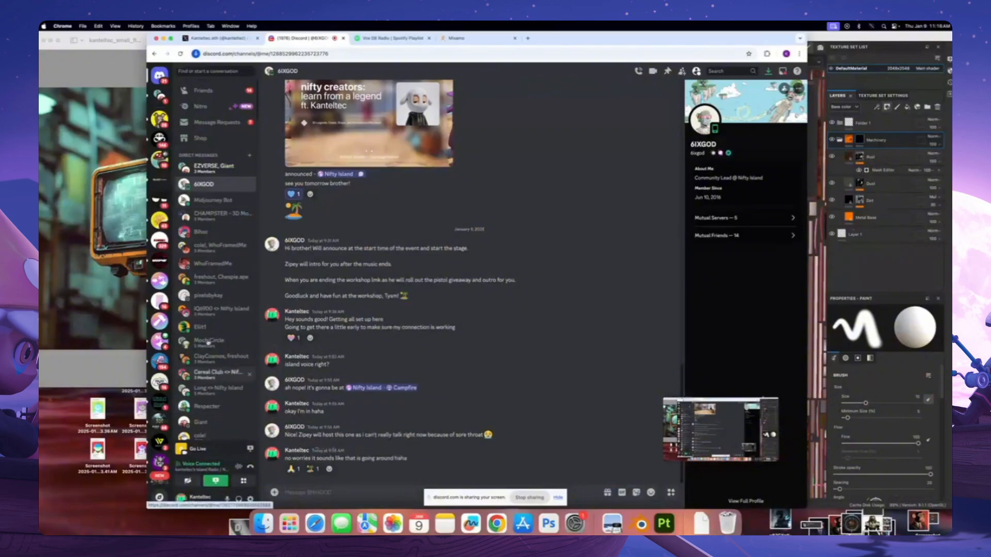
{"action": "left_click", "coordinate": [207, 200]}
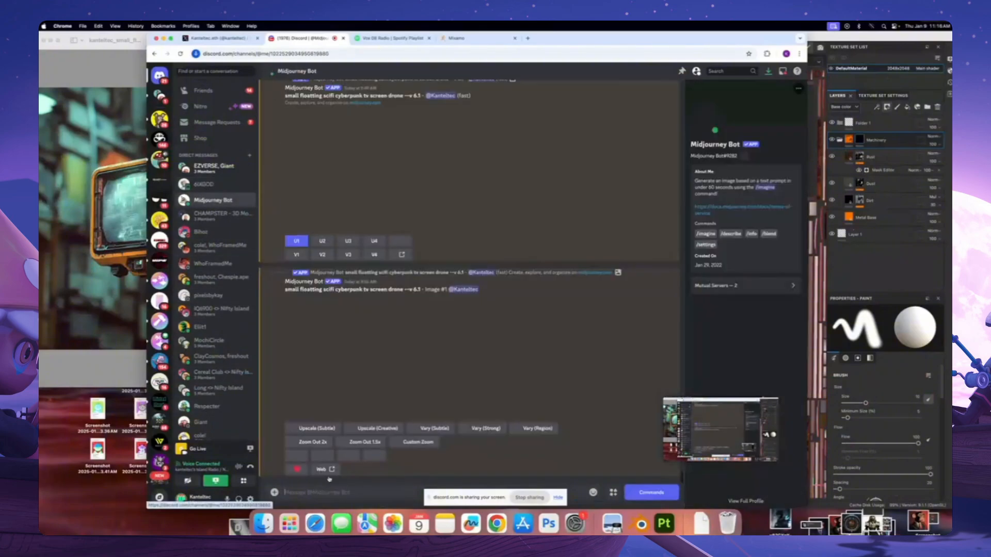
{"action": "type", "text": "/imagine"}
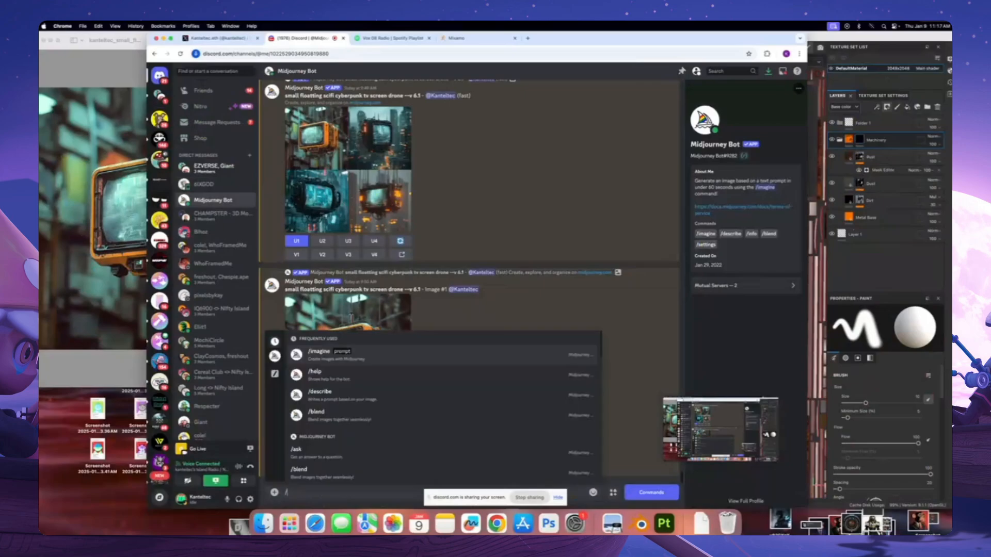
{"action": "key", "text": "Return"}
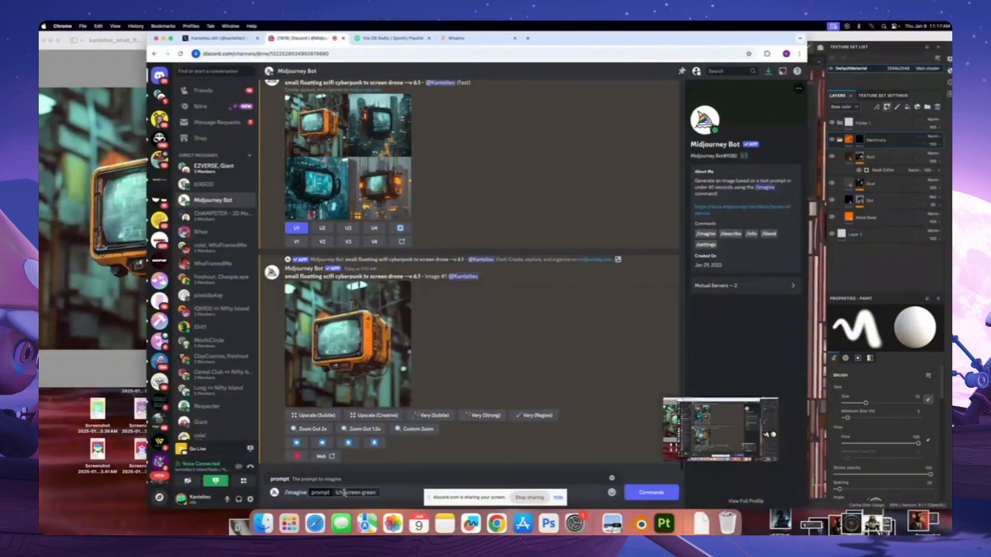
{"action": "type", "text": "d"}
{"action": "key", "text": "Return"}
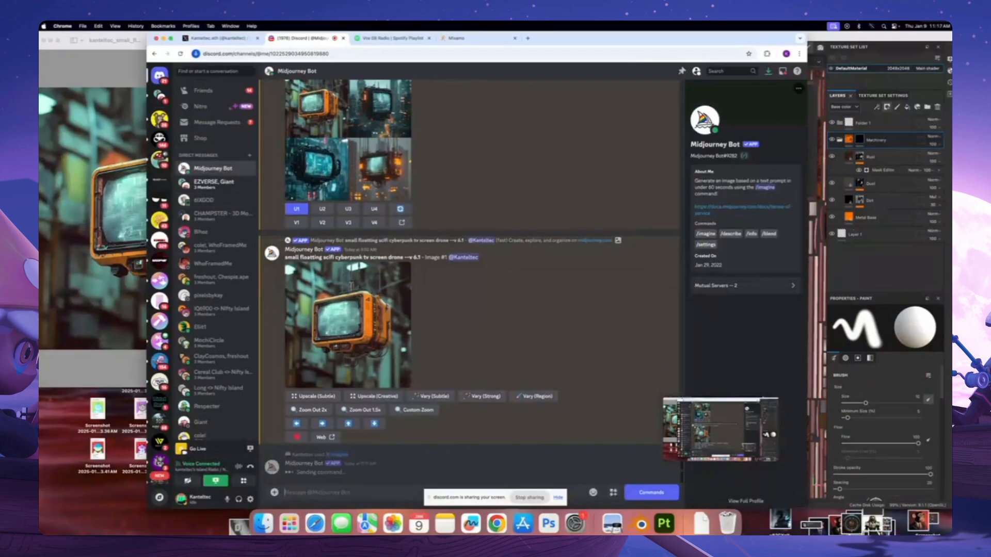
Switch back to Substance 3D Painter and examine the drone's blank screen and orange shell against the reference image
{"action": "left_click", "coordinate": [657, 526]}
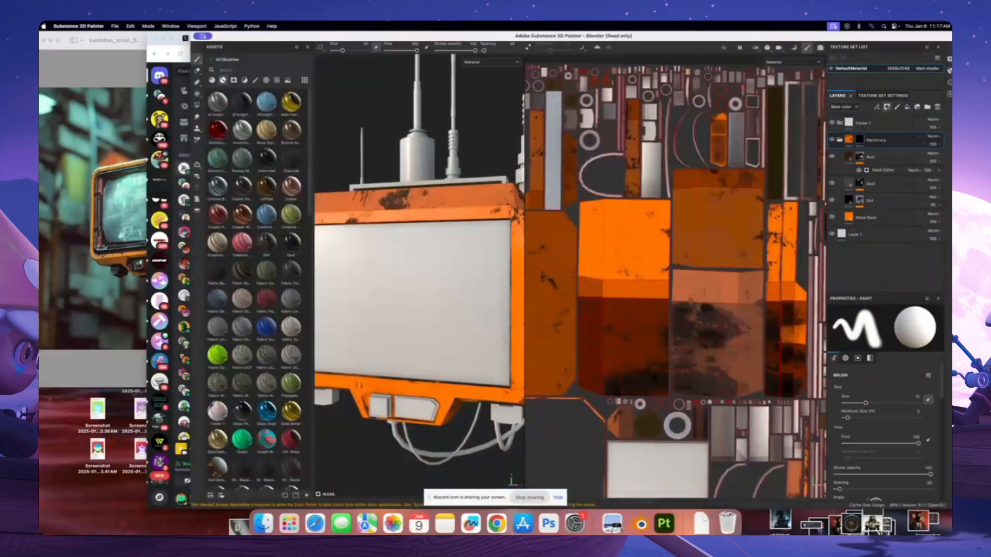
{"action": "scroll", "coordinate": [428, 298], "scroll_direction": "down", "scroll_amount": 5}
{"action": "left_click_drag", "start_coordinate": [439, 288], "coordinate": [424, 293], "text": "alt"}
{"action": "middle_click_drag", "start_coordinate": [418, 274], "coordinate": [414, 303], "text": "alt"}
{"action": "scroll", "coordinate": [412, 308], "scroll_direction": "up", "scroll_amount": 3}
{"action": "left_click_drag", "start_coordinate": [411, 309], "coordinate": [410, 301], "text": "alt"}
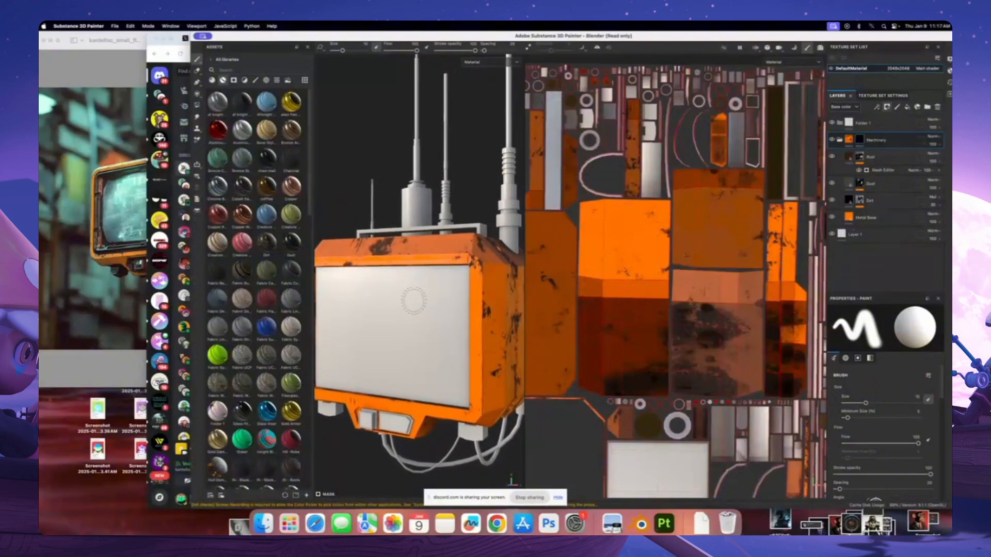
{"action": "mouse_move", "coordinate": [413, 303]}
{"action": "left_mouse_down", "text": "alt"}
{"action": "mouse_move", "coordinate": [465, 299]}
{"action": "mouse_move", "coordinate": [447, 294]}
{"action": "left_mouse_up", "text": "alt"}
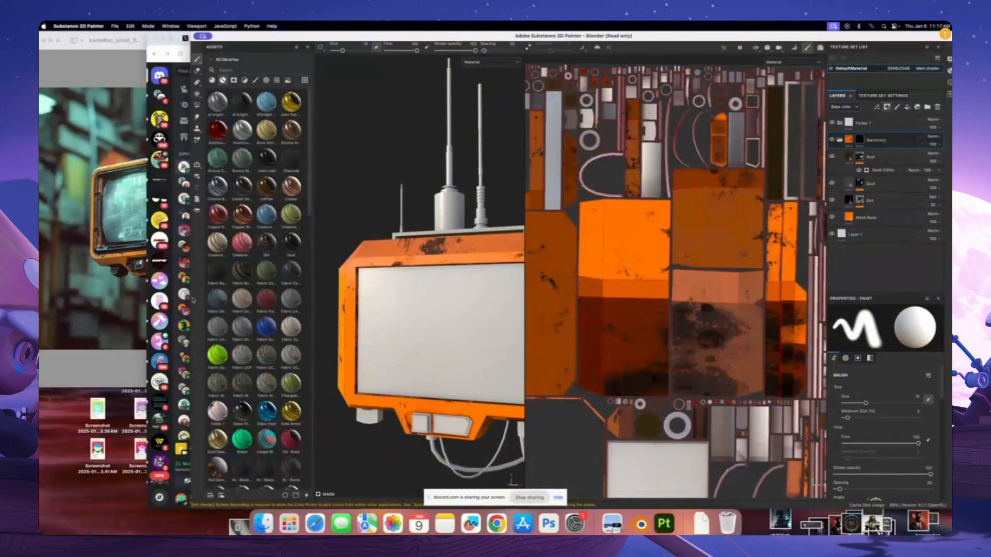
{"action": "mouse_move", "coordinate": [413, 354]}
{"action": "left_mouse_down", "text": "alt"}
{"action": "mouse_move", "coordinate": [442, 321]}
{"action": "mouse_move", "coordinate": [411, 309]}
{"action": "mouse_move", "coordinate": [420, 323]}
{"action": "mouse_move", "coordinate": [412, 311]}
{"action": "mouse_move", "coordinate": [455, 281]}
{"action": "mouse_move", "coordinate": [427, 303]}
{"action": "mouse_move", "coordinate": [415, 292]}
{"action": "mouse_move", "coordinate": [420, 332]}
{"action": "mouse_move", "coordinate": [436, 316]}
{"action": "left_mouse_up", "text": "alt"}
{"action": "left_click", "coordinate": [126, 289]}
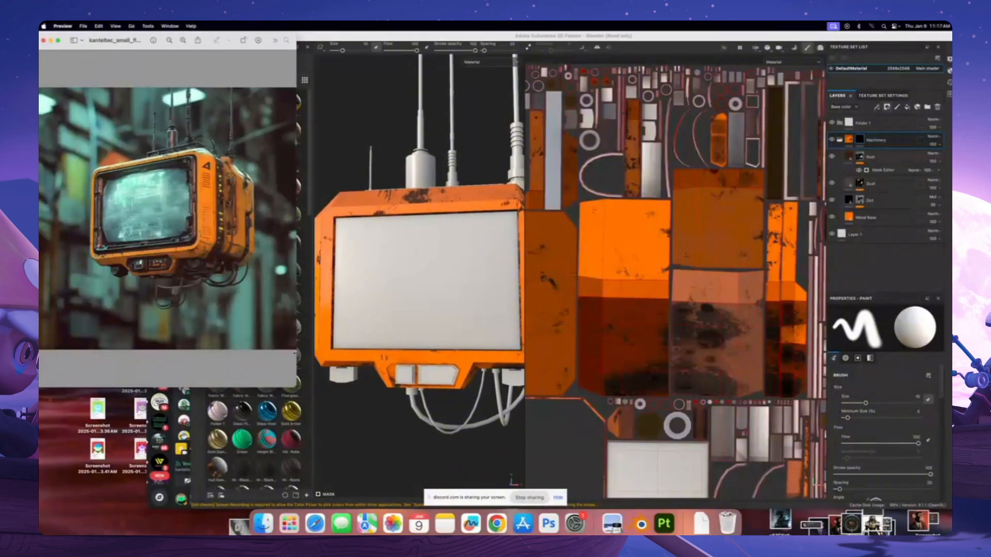
Switch to Discord and review the generated green LCD screen images and the earlier TV drone images
{"action": "left_click", "coordinate": [337, 407]}
{"action": "left_click", "coordinate": [175, 401]}
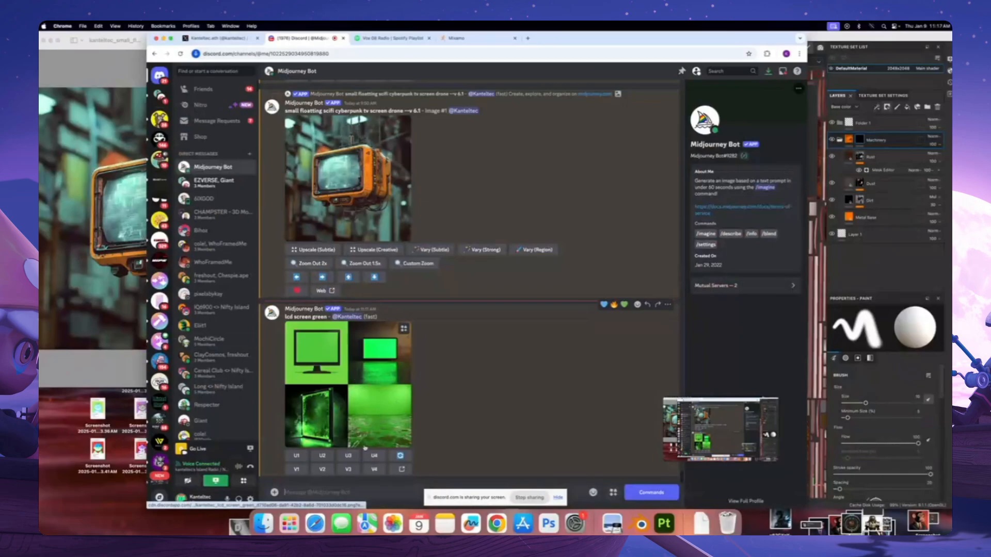
{"action": "left_click", "coordinate": [365, 446]}
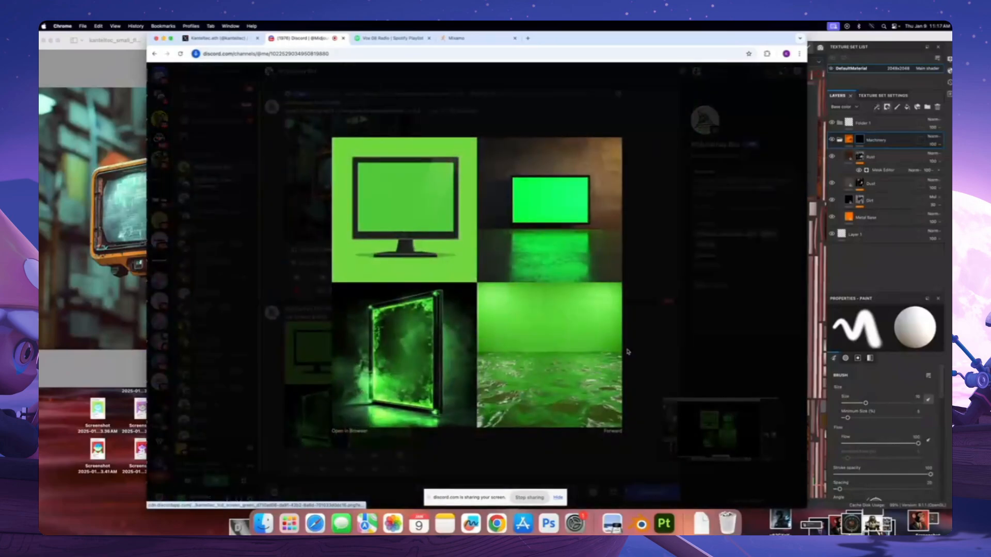
{"action": "left_click", "coordinate": [635, 355]}
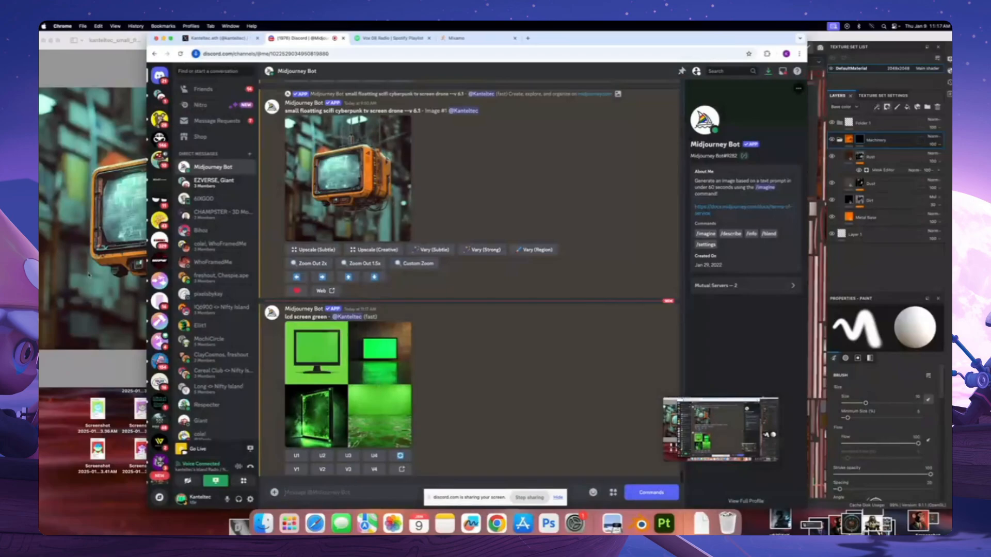
{"action": "scroll", "coordinate": [365, 320], "scroll_direction": "up", "scroll_amount": 3}
{"action": "scroll", "coordinate": [365, 318], "scroll_direction": "up", "scroll_amount": 3}
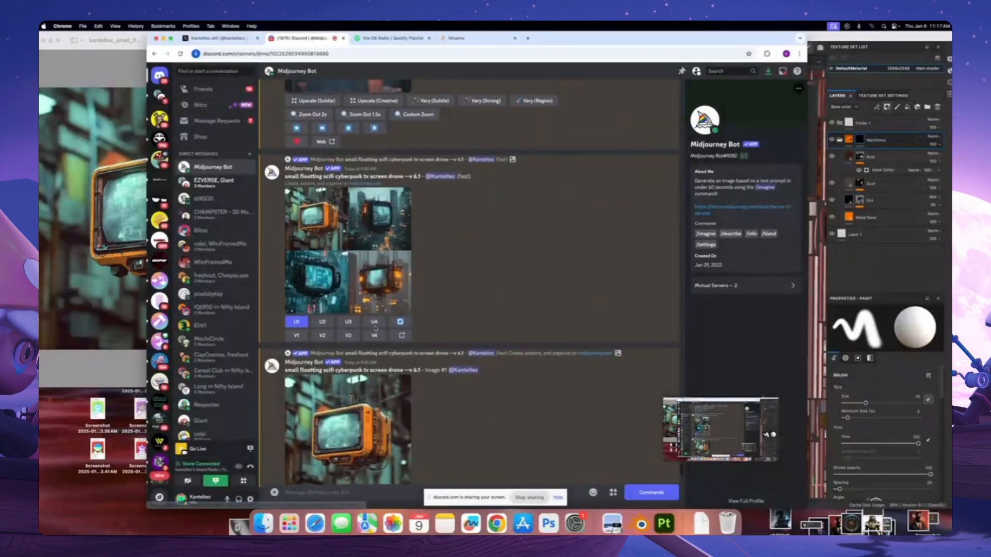
{"action": "scroll", "coordinate": [365, 318], "scroll_direction": "up", "scroll_amount": 3}
{"action": "scroll", "coordinate": [365, 319], "scroll_direction": "down", "scroll_amount": 4}
{"action": "scroll", "coordinate": [468, 269], "scroll_direction": "down", "scroll_amount": 4}
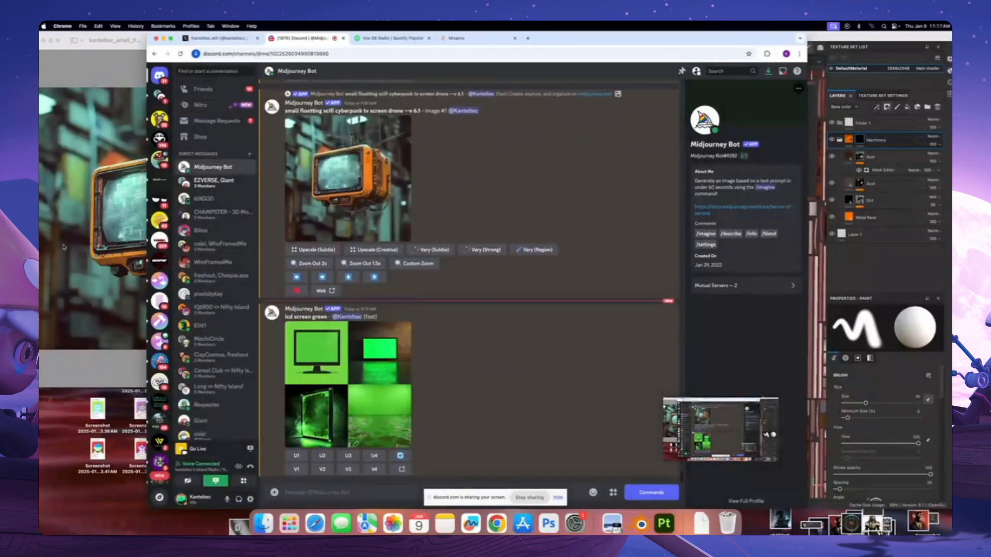
Check the reference image and send the Midjourney Bot another /imagine request with the prompt "lcd dot screen"
{"action": "left_click", "coordinate": [105, 262]}
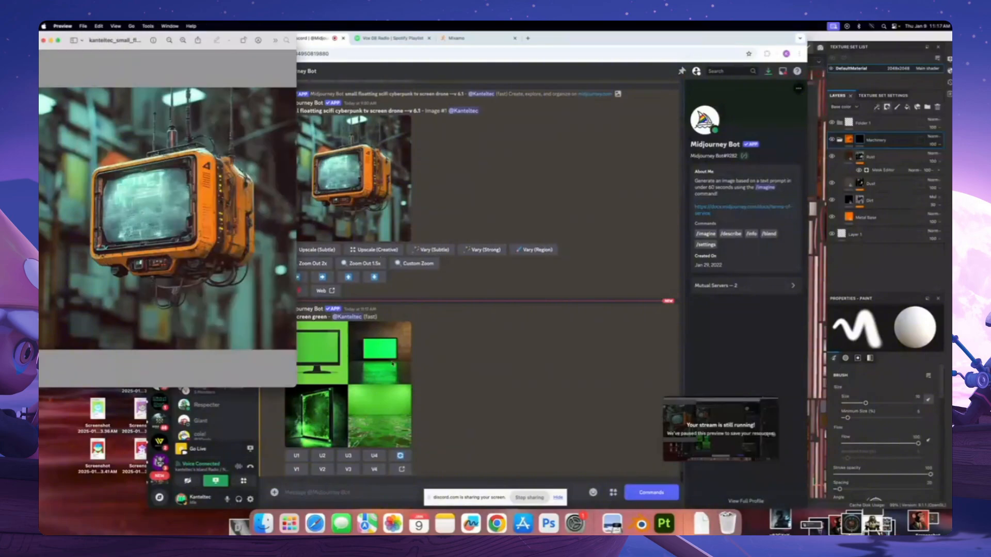
{"action": "left_click", "coordinate": [358, 494]}
{"action": "type", "text": "/imag"}
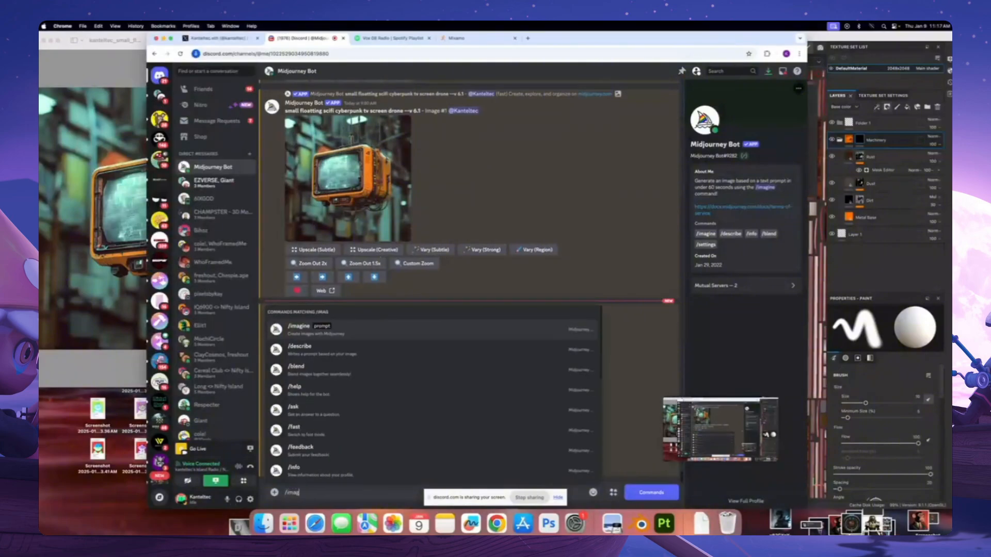
{"action": "key", "text": "Return"}
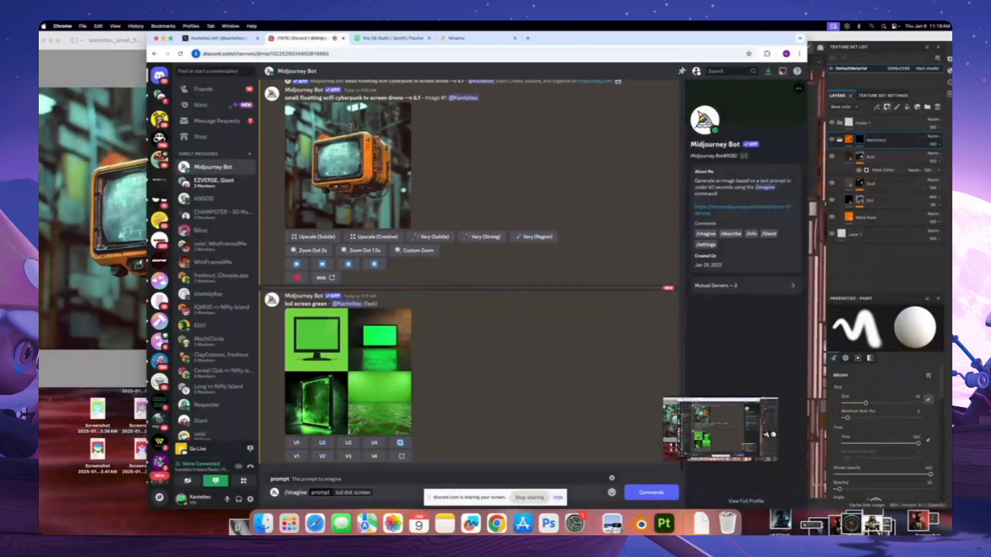
{"action": "type", "text": "lcd dot screen"}
{"action": "key", "text": "Return"}
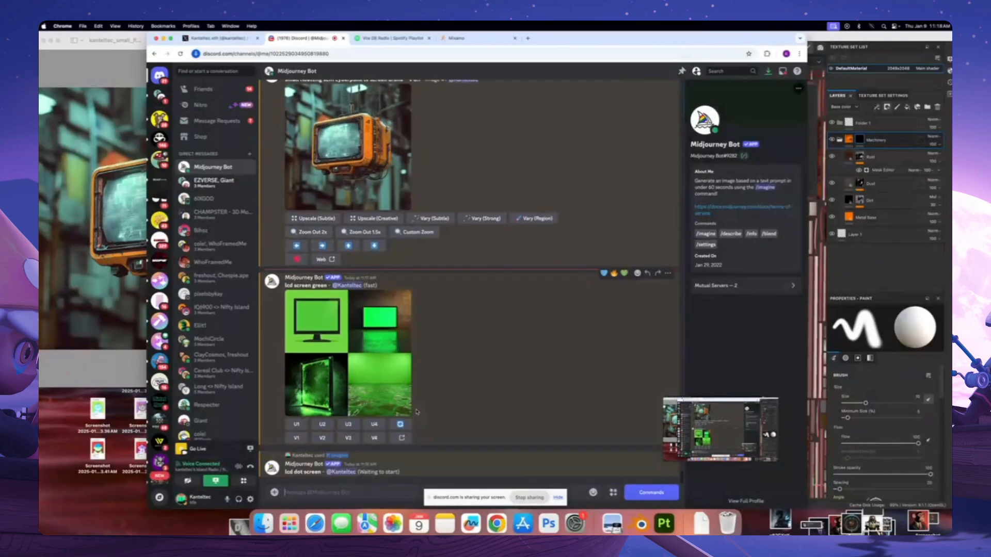
Switch back to Substance 3D Painter, apply the Glass Visor smart material to the drone and expand its folder in the layer stack
{"action": "left_click", "coordinate": [663, 524]}
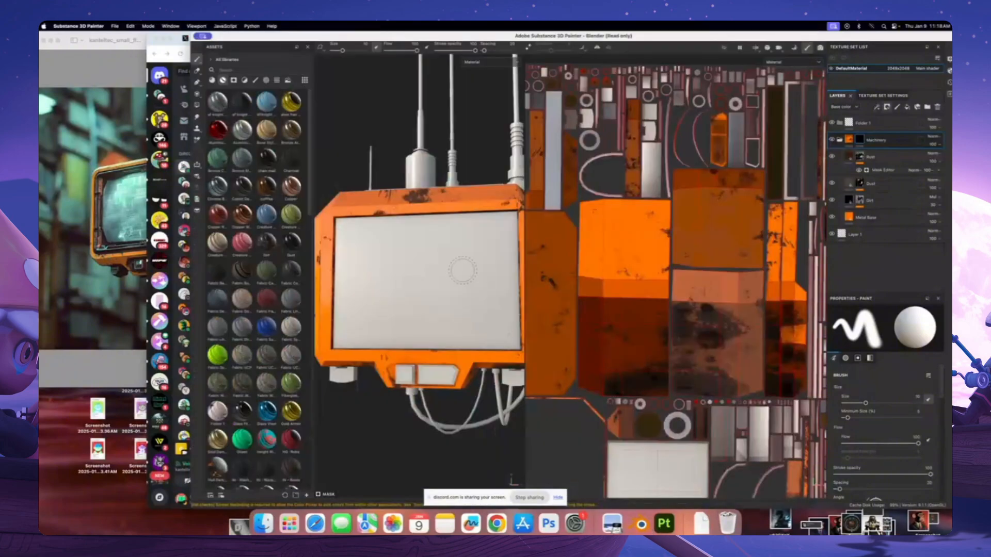
{"action": "left_click", "coordinate": [496, 524]}
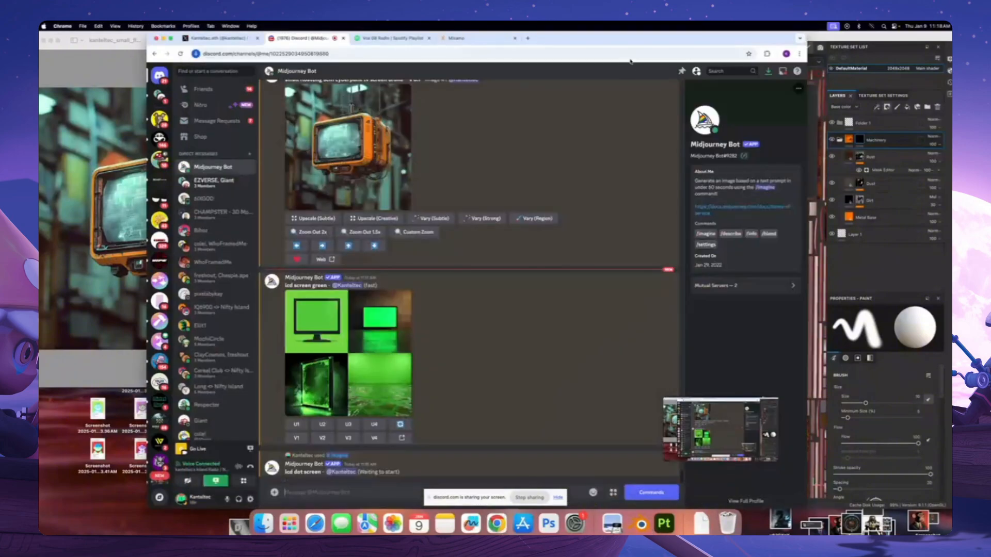
{"action": "left_click", "coordinate": [824, 37]}
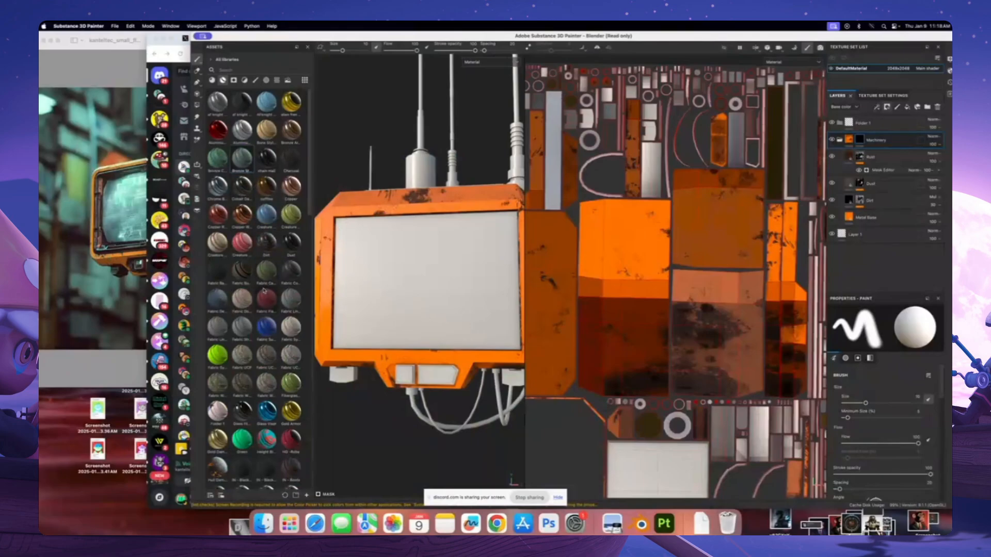
{"action": "scroll", "coordinate": [279, 335], "scroll_direction": "down", "scroll_amount": 3}
{"action": "left_click_drag", "start_coordinate": [267, 323], "coordinate": [409, 295]}
{"action": "left_click", "coordinate": [840, 123]}
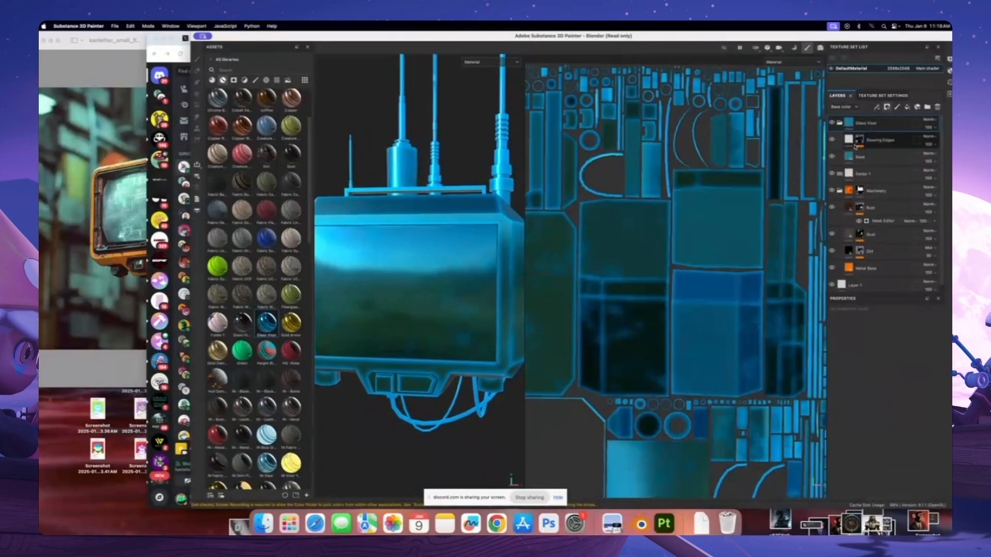
Change the base color of the Glass Visor's Base layer from blue to teal green
{"action": "left_click", "coordinate": [872, 157]}
{"action": "left_click", "coordinate": [890, 405]}
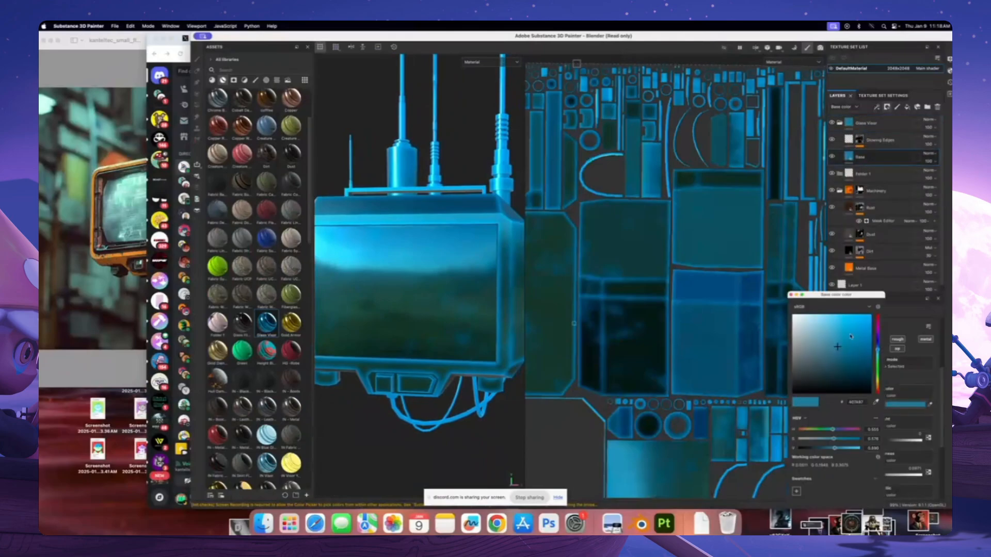
{"action": "left_click_drag", "start_coordinate": [878, 358], "coordinate": [878, 356]}
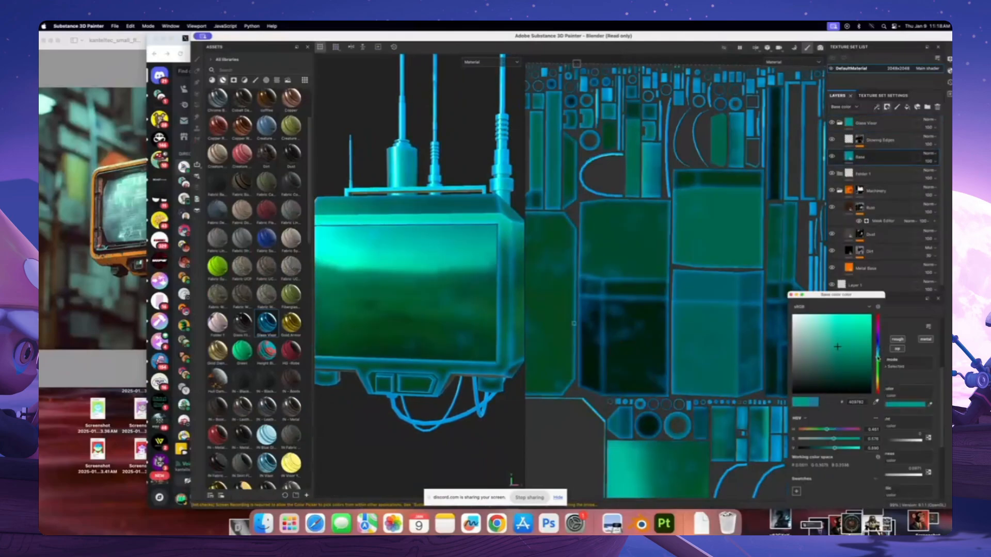
{"action": "left_click", "coordinate": [790, 295]}
{"action": "left_click_drag", "start_coordinate": [350, 243], "coordinate": [409, 271], "text": "alt"}
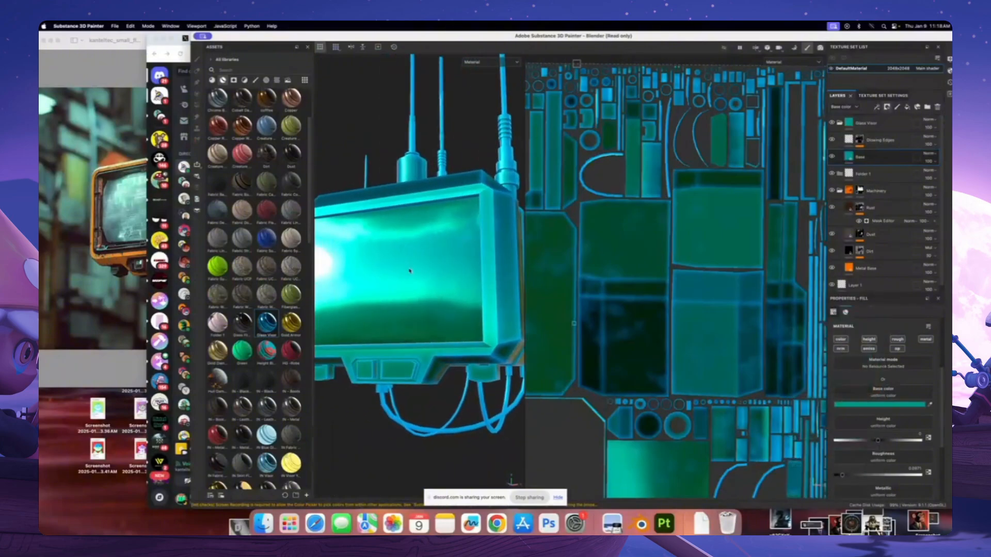
Set the Base layer's emissive color to a very dark teal, hex 042322
{"action": "scroll", "coordinate": [896, 443], "scroll_direction": "down", "scroll_amount": 4}
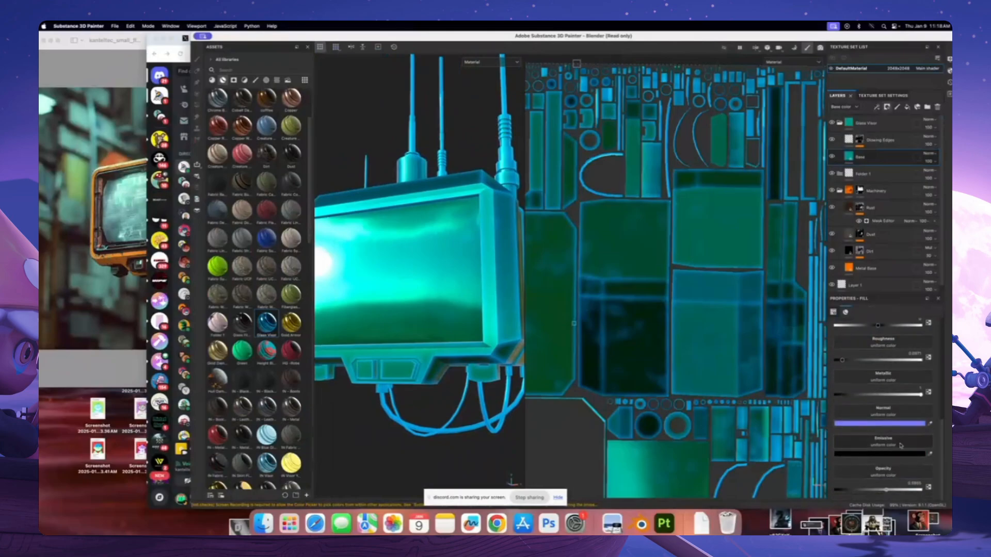
{"action": "left_click", "coordinate": [900, 454]}
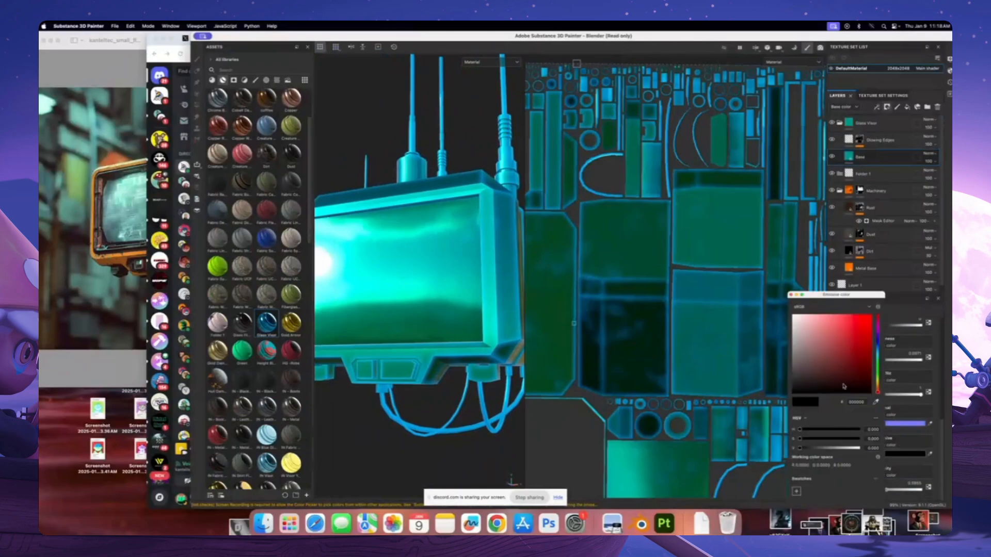
{"action": "left_click", "coordinate": [878, 365]}
{"action": "left_click", "coordinate": [861, 384]}
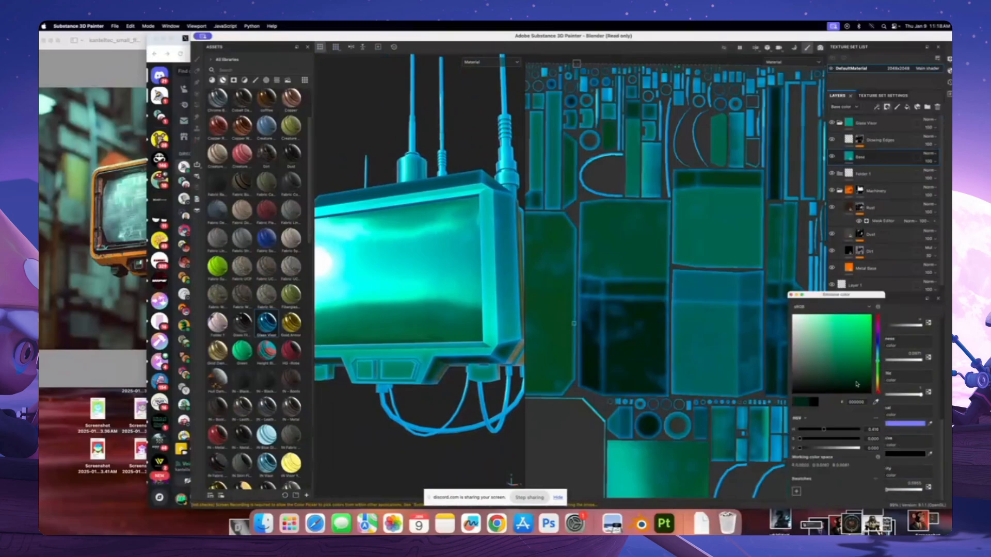
{"action": "left_click_drag", "start_coordinate": [861, 384], "coordinate": [862, 385]}
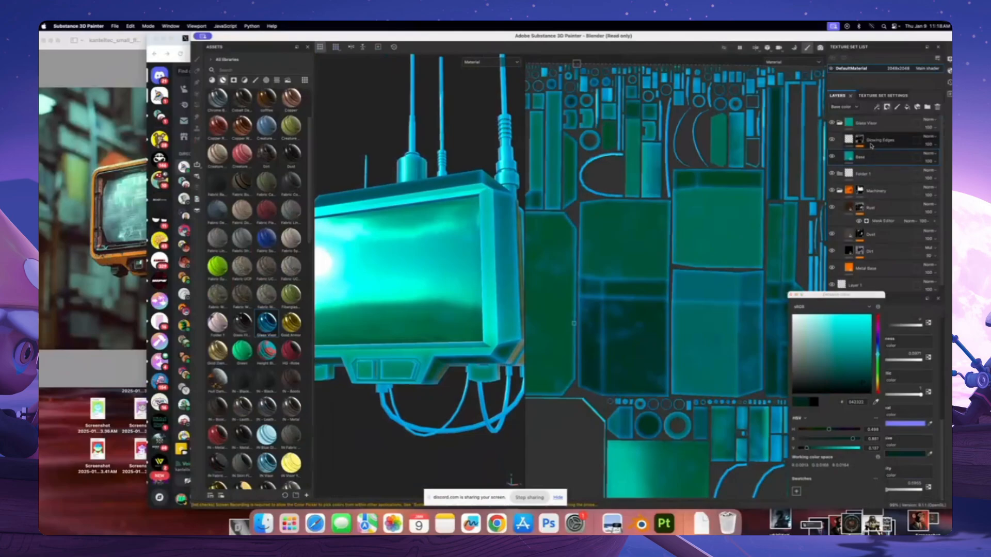
Delete the Glowing Edges layer and add a black mask to the Glass Visor folder
{"action": "left_click", "coordinate": [886, 141]}
{"action": "left_click", "coordinate": [937, 106]}
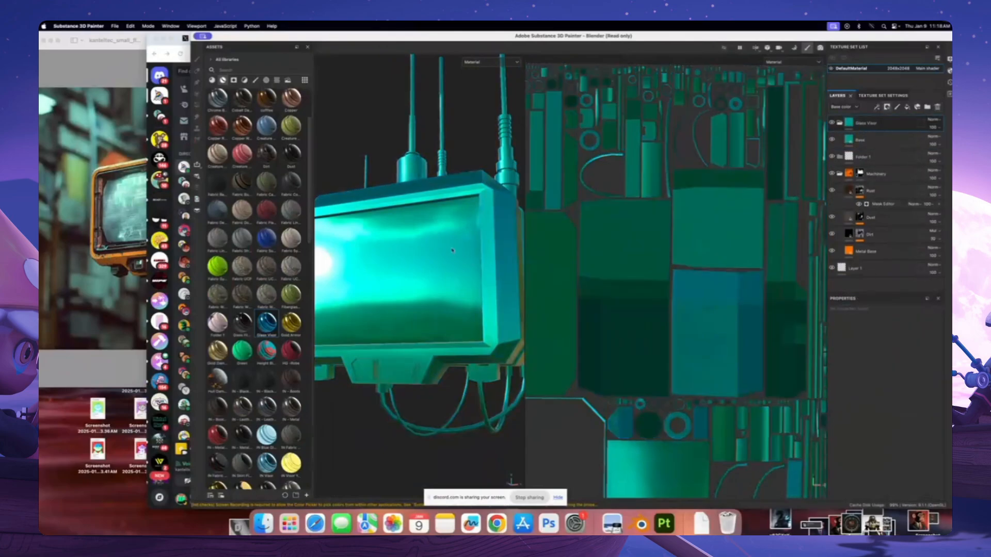
{"action": "left_click", "coordinate": [886, 108]}
{"action": "left_click", "coordinate": [898, 125]}
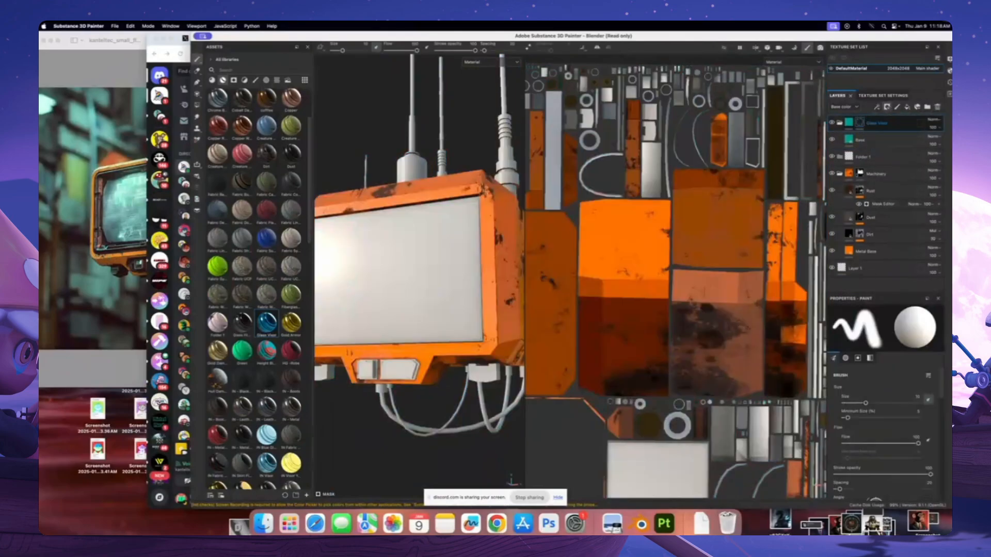
Polygon-fill the TV screen mesh in the Glass Visor mask and widen the 3D viewport
{"action": "left_click", "coordinate": [196, 105]}
{"action": "left_click", "coordinate": [395, 250]}
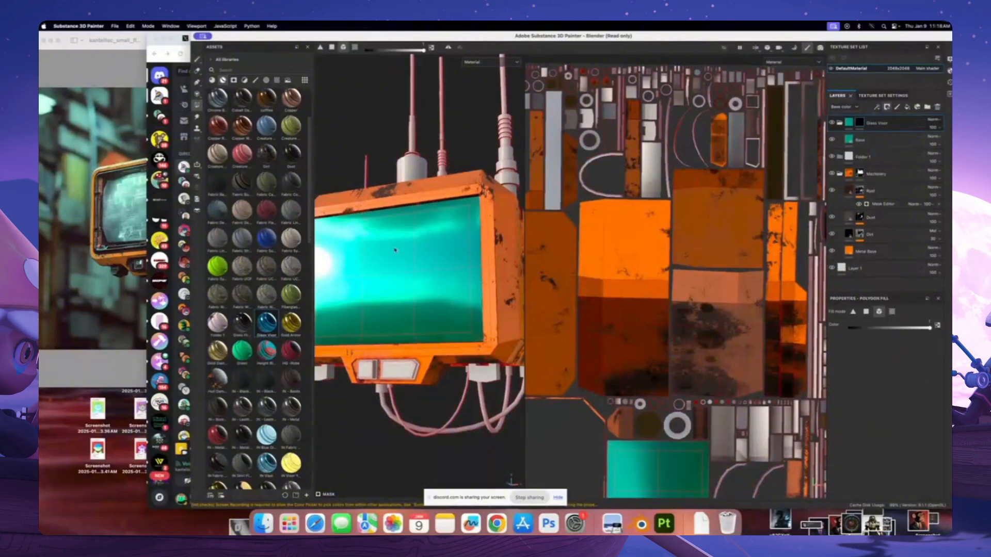
{"action": "left_click_drag", "start_coordinate": [395, 250], "coordinate": [432, 275], "text": "alt"}
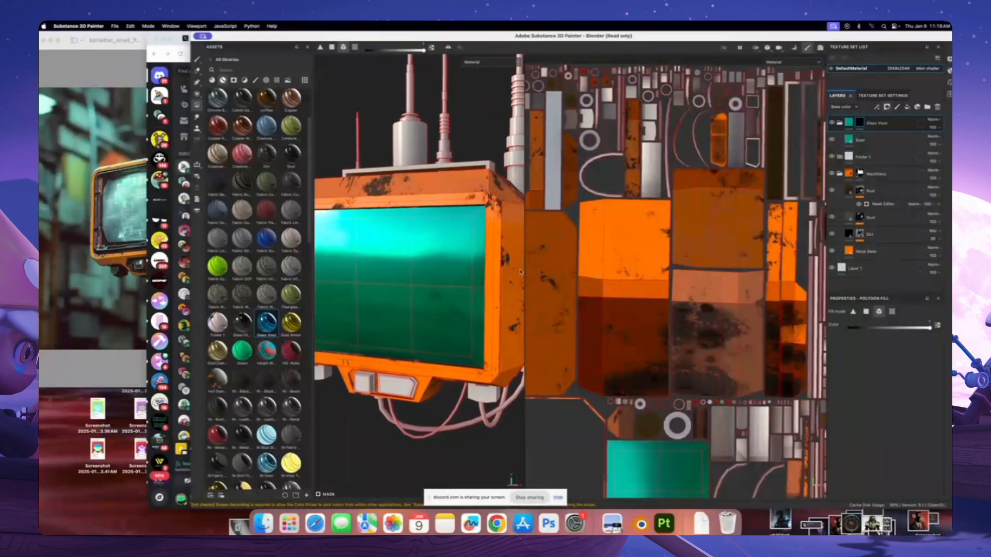
{"action": "left_click_drag", "start_coordinate": [524, 281], "coordinate": [685, 282]}
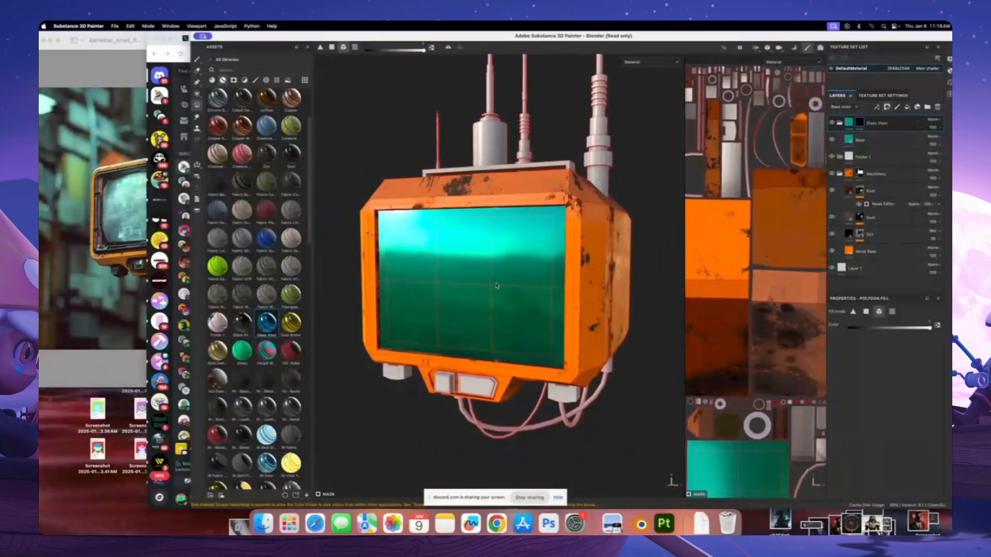
Examine the green glass screen's reflections and its fit in the orange frame from several angles
{"action": "left_click", "coordinate": [197, 59]}
{"action": "scroll", "coordinate": [485, 262], "scroll_direction": "up", "scroll_amount": 3}
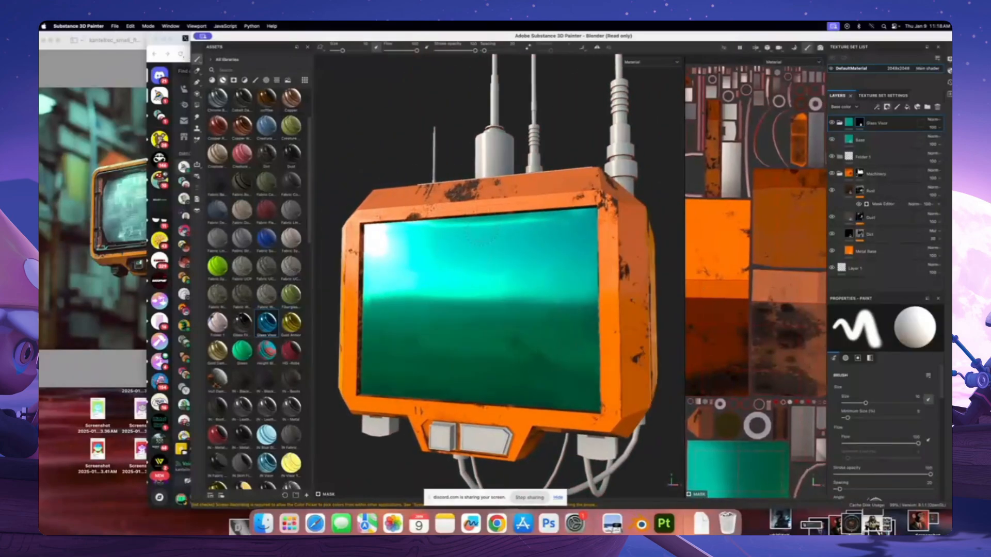
{"action": "mouse_move", "coordinate": [485, 262]}
{"action": "left_mouse_down", "text": "alt"}
{"action": "mouse_move", "coordinate": [513, 258]}
{"action": "mouse_move", "coordinate": [469, 230]}
{"action": "mouse_move", "coordinate": [398, 227]}
{"action": "left_mouse_up", "text": "alt"}
{"action": "left_click", "coordinate": [197, 105]}
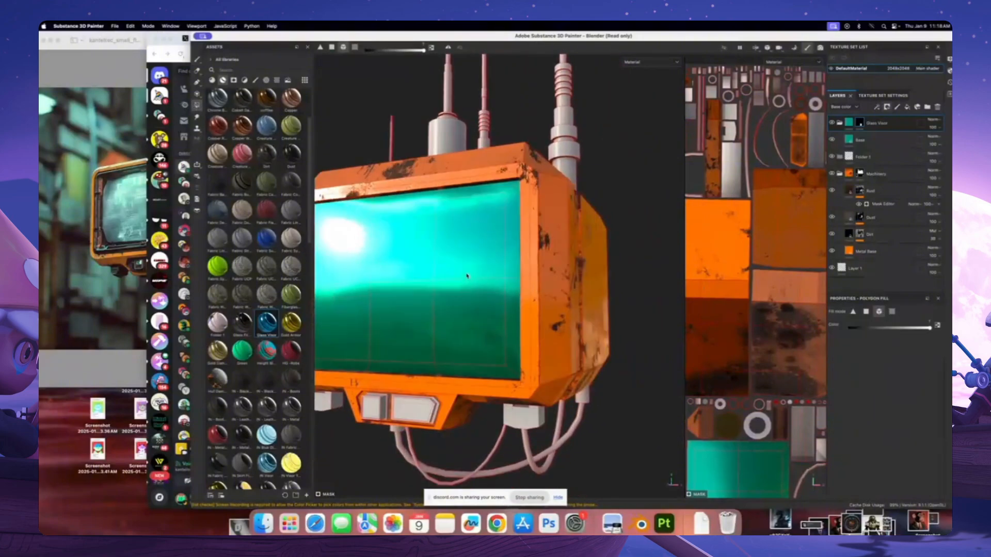
{"action": "scroll", "coordinate": [467, 276], "scroll_direction": "down", "scroll_amount": 2}
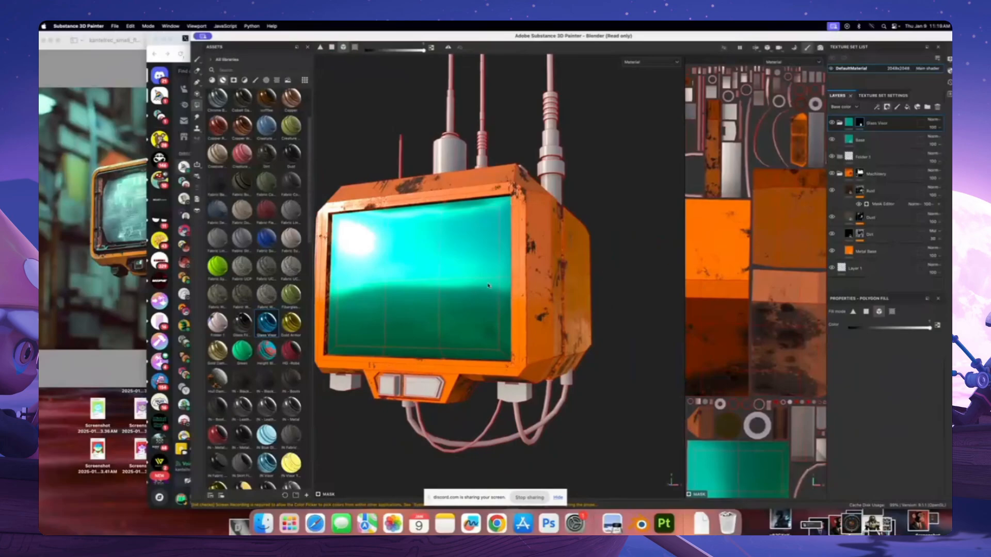
{"action": "left_click_drag", "start_coordinate": [437, 278], "coordinate": [480, 293], "text": "alt"}
{"action": "scroll", "coordinate": [460, 288], "scroll_direction": "up", "scroll_amount": 2}
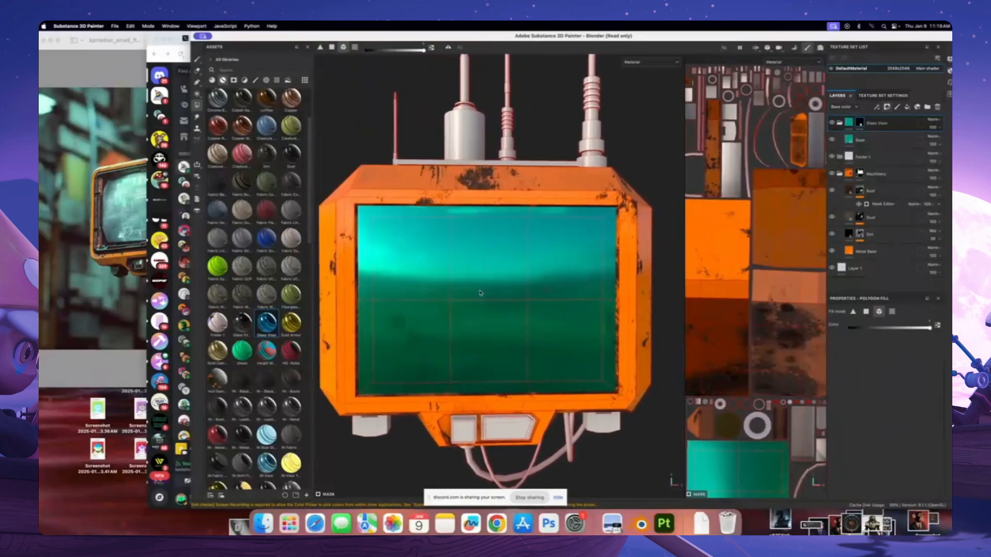
{"action": "left_click_drag", "start_coordinate": [400, 273], "coordinate": [569, 185], "text": "alt"}
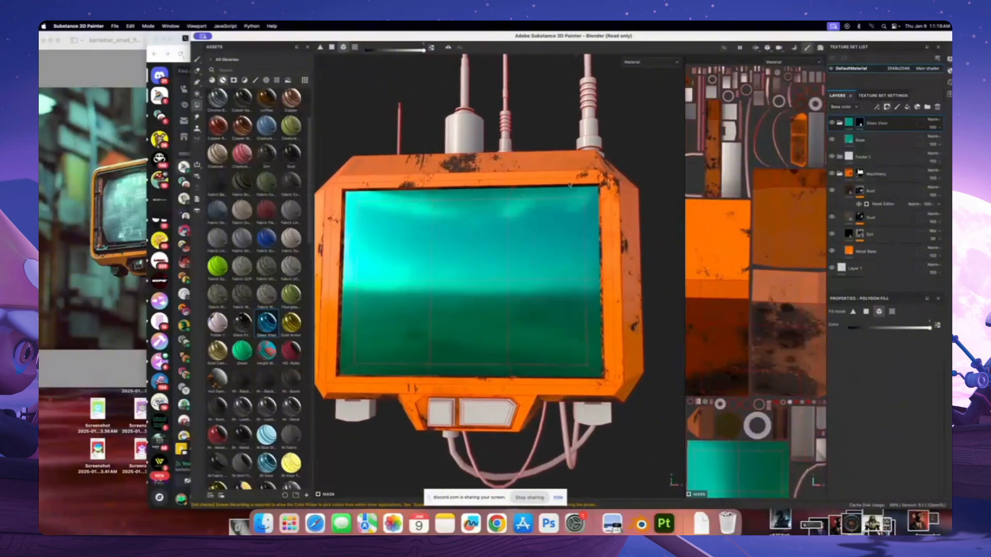
{"action": "left_click_drag", "start_coordinate": [646, 254], "coordinate": [379, 273], "text": "alt"}
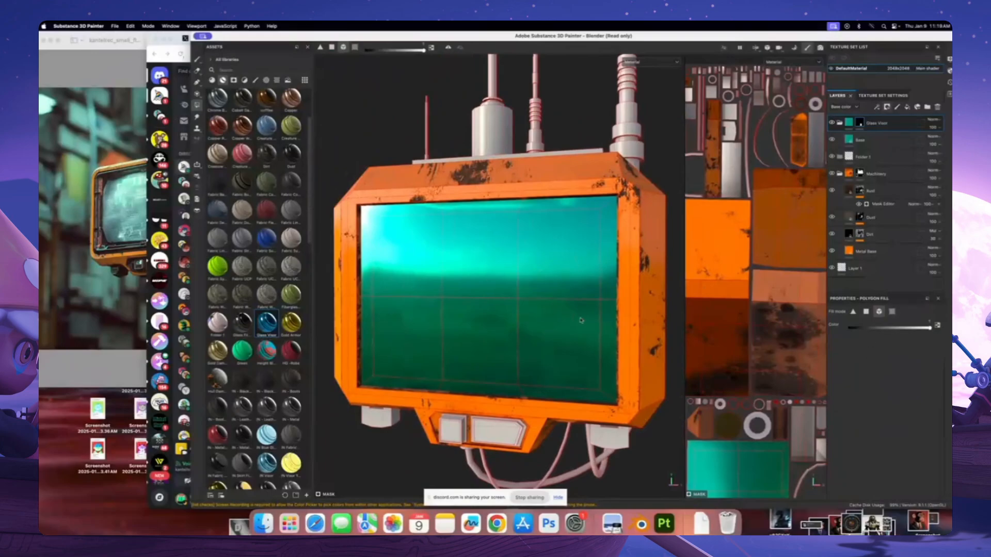
{"action": "left_click_drag", "start_coordinate": [564, 299], "coordinate": [595, 292], "text": "alt"}
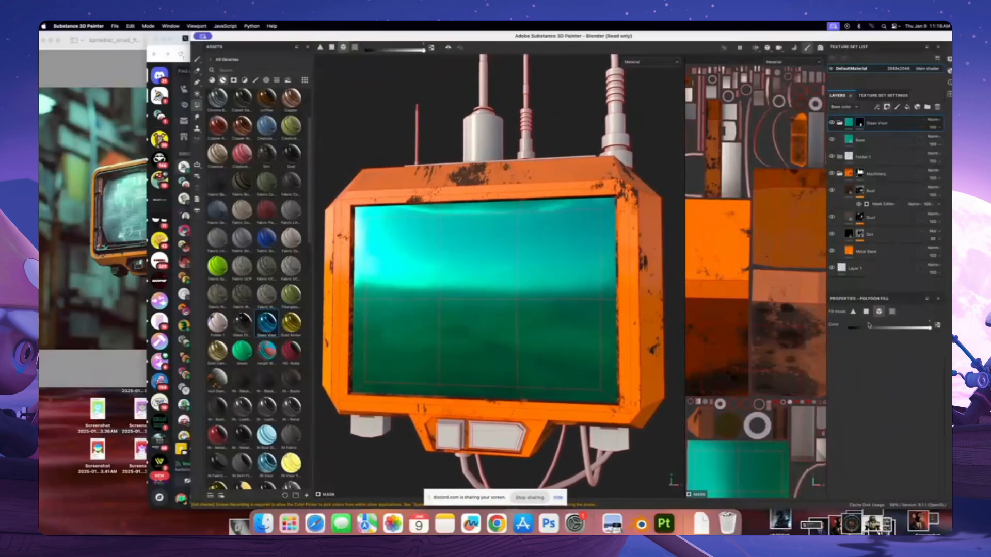
{"action": "left_click_drag", "start_coordinate": [440, 285], "coordinate": [451, 279], "text": "alt"}
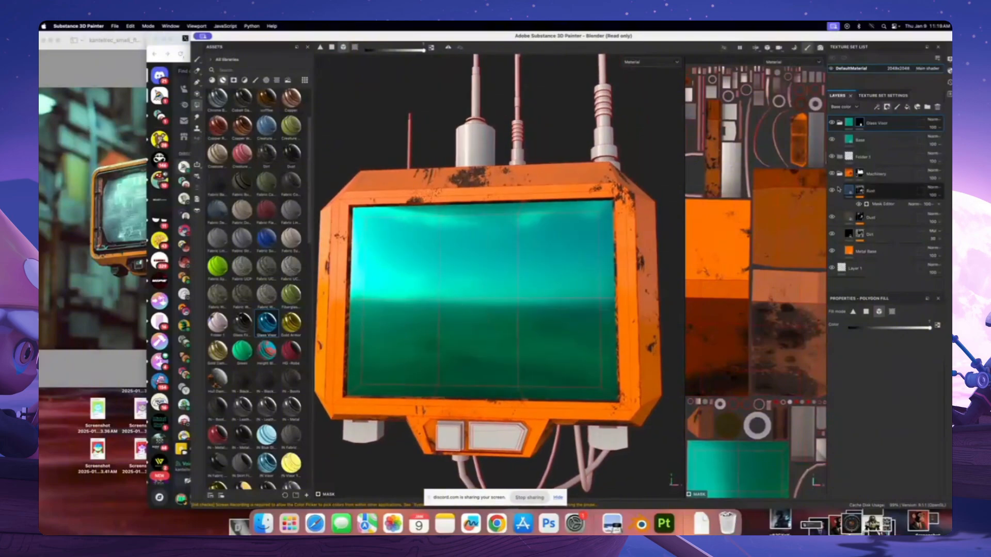
Collapse the Glass Visor folder, try filling single quad faces of the shell in its mask and undo the fills
{"action": "left_click", "coordinate": [839, 123]}
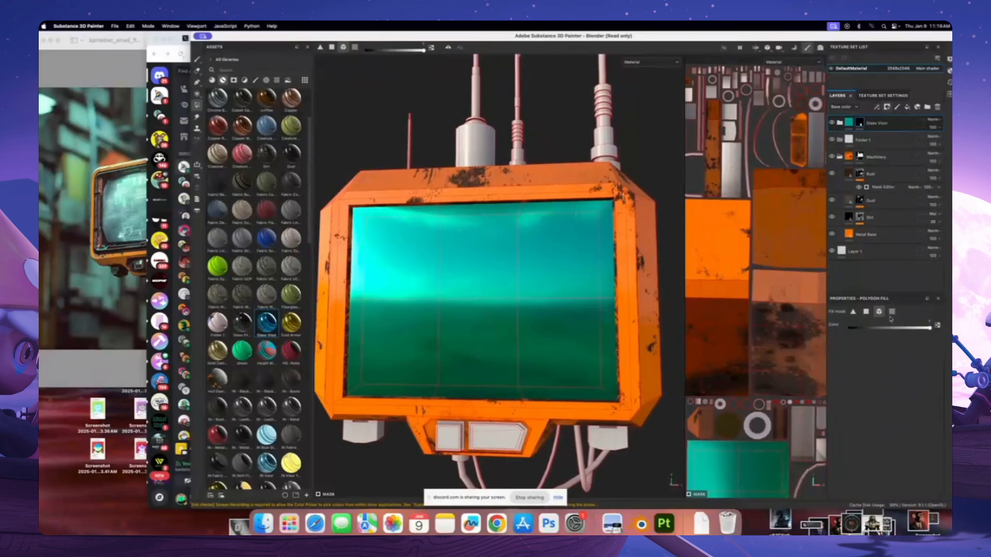
{"action": "left_click", "coordinate": [865, 312]}
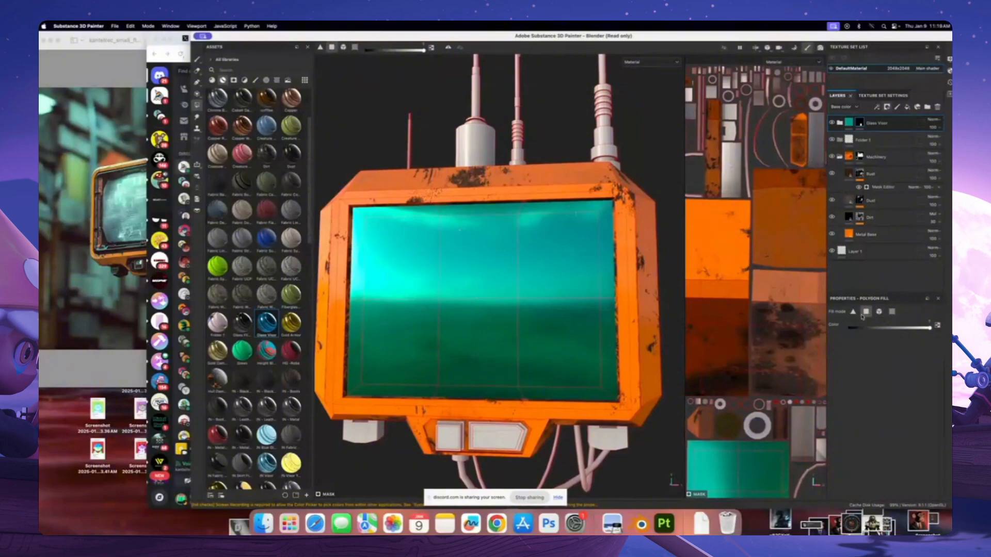
{"action": "left_click", "coordinate": [586, 183]}
{"action": "left_click_drag", "start_coordinate": [650, 222], "coordinate": [542, 227], "text": "alt"}
{"action": "left_click", "coordinate": [637, 178]}
{"action": "key", "text": "super+z"}
{"action": "key", "text": "super+z"}
{"action": "scroll", "coordinate": [539, 232], "scroll_direction": "up", "scroll_amount": 3}
{"action": "left_click_drag", "start_coordinate": [531, 278], "coordinate": [517, 257], "text": "alt"}
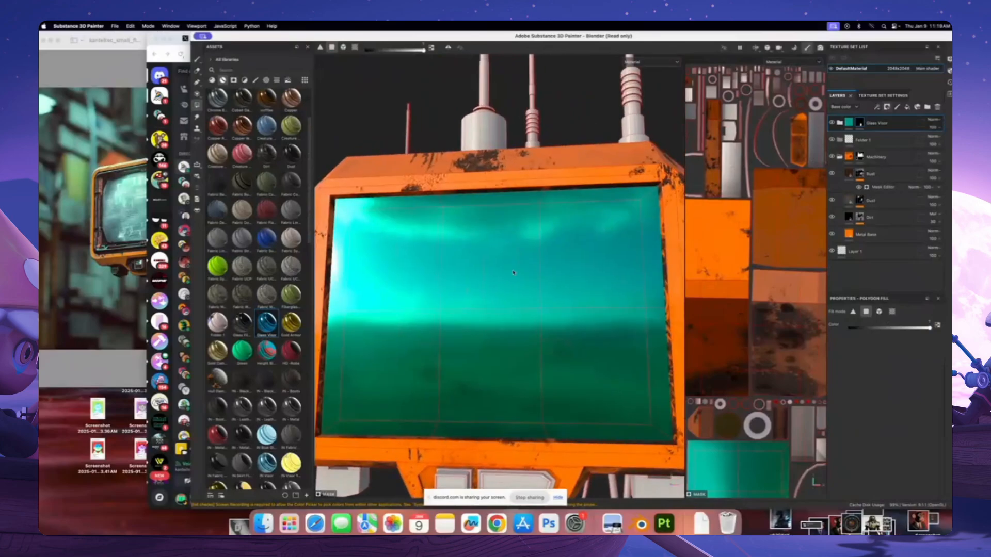
Try filling the shell's side panel with the green glass using the UV chunk fill mode
{"action": "scroll", "coordinate": [503, 297], "scroll_direction": "down", "scroll_amount": 5}
{"action": "scroll", "coordinate": [500, 305], "scroll_direction": "up", "scroll_amount": 4}
{"action": "left_click_drag", "start_coordinate": [490, 302], "coordinate": [475, 319], "text": "alt"}
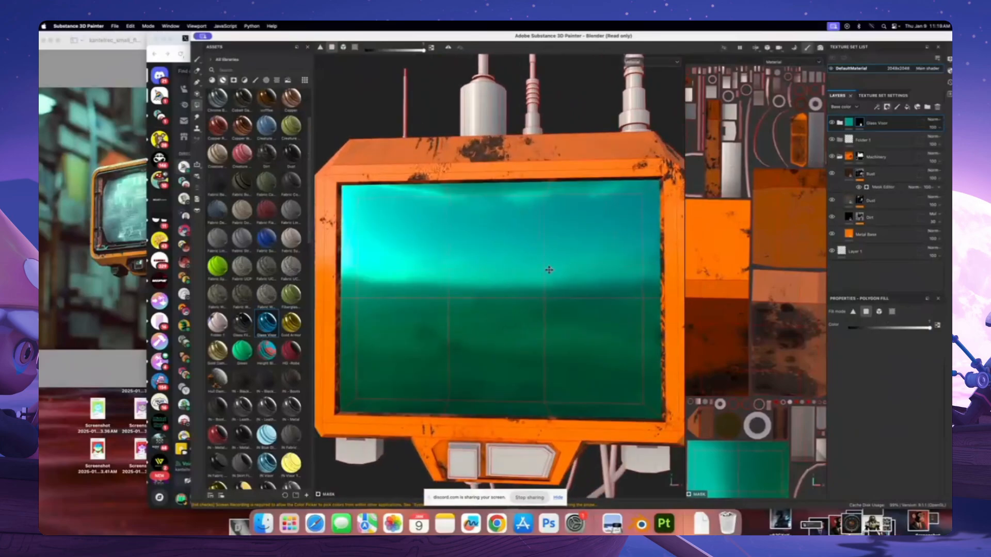
{"action": "left_click_drag", "start_coordinate": [549, 270], "coordinate": [488, 312], "text": "alt"}
{"action": "left_click", "coordinate": [879, 311]}
{"action": "mouse_move", "coordinate": [579, 258]}
{"action": "left_mouse_down", "text": "alt"}
{"action": "mouse_move", "coordinate": [632, 258]}
{"action": "mouse_move", "coordinate": [592, 259]}
{"action": "left_mouse_up", "text": "alt"}
{"action": "left_click", "coordinate": [892, 312]}
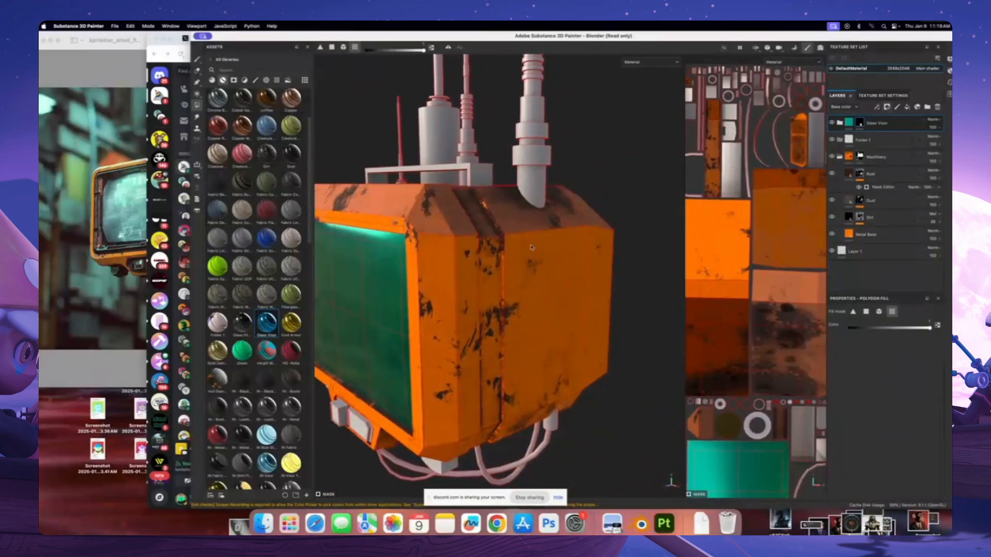
{"action": "left_click", "coordinate": [505, 247]}
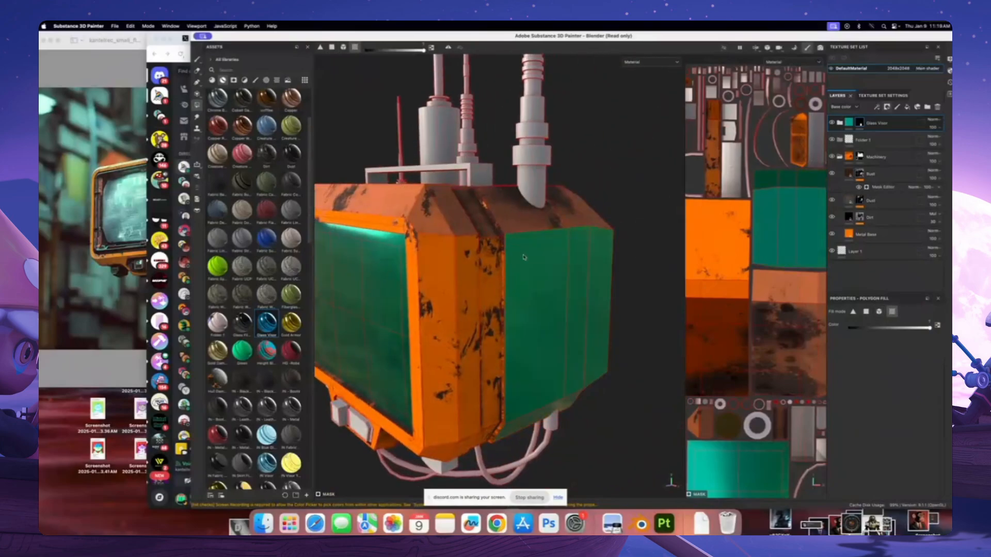
Compare the filled side panel on the model with its matching island in the UV view
{"action": "left_click_drag", "start_coordinate": [609, 282], "coordinate": [541, 274], "text": "alt"}
{"action": "scroll", "coordinate": [784, 245], "scroll_direction": "down", "scroll_amount": 3}
{"action": "scroll", "coordinate": [785, 245], "scroll_direction": "up", "scroll_amount": 2}
{"action": "middle_click_drag", "start_coordinate": [784, 245], "coordinate": [778, 314], "text": "alt"}
{"action": "scroll", "coordinate": [738, 276], "scroll_direction": "up", "scroll_amount": 2}
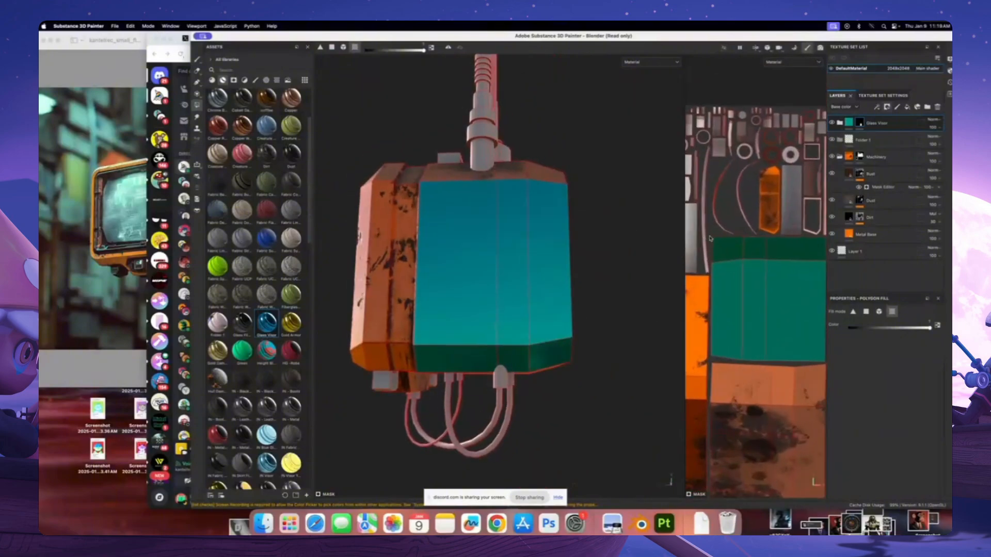
{"action": "middle_click_drag", "start_coordinate": [710, 238], "coordinate": [697, 248], "text": "alt"}
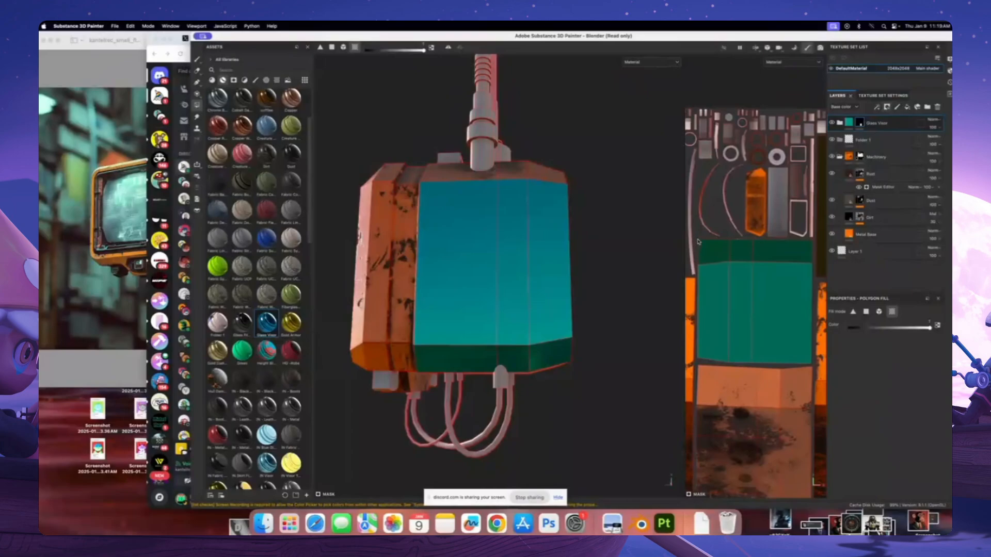
Examine the drone's orange side panels and green glass screen from the side and front
{"action": "left_click_drag", "start_coordinate": [517, 293], "coordinate": [542, 273], "text": "alt"}
{"action": "scroll", "coordinate": [515, 293], "scroll_direction": "up", "scroll_amount": 2}
{"action": "scroll", "coordinate": [515, 293], "scroll_direction": "up", "scroll_amount": 1}
{"action": "left_click_drag", "start_coordinate": [490, 292], "coordinate": [509, 265], "text": "alt"}
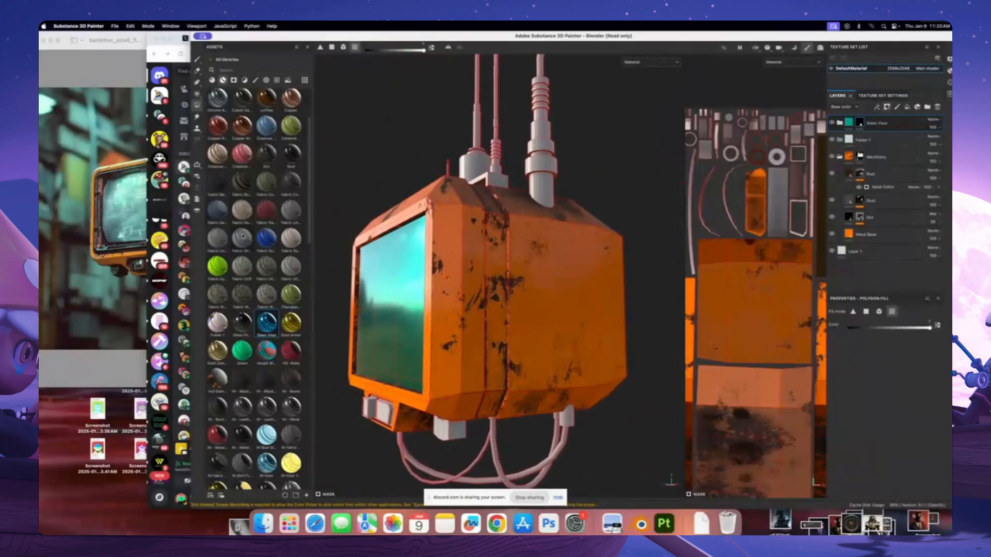
{"action": "left_click_drag", "start_coordinate": [566, 314], "coordinate": [491, 228], "text": "alt"}
{"action": "left_click_drag", "start_coordinate": [586, 264], "coordinate": [500, 280], "text": "alt"}
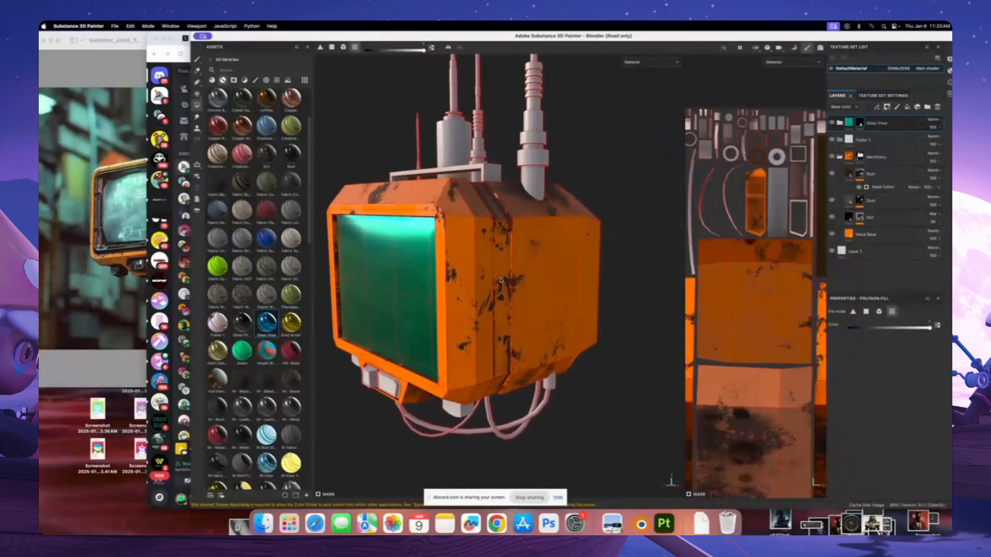
{"action": "left_click_drag", "start_coordinate": [627, 263], "coordinate": [472, 278], "text": "alt"}
{"action": "scroll", "coordinate": [472, 278], "scroll_direction": "up", "scroll_amount": 5}
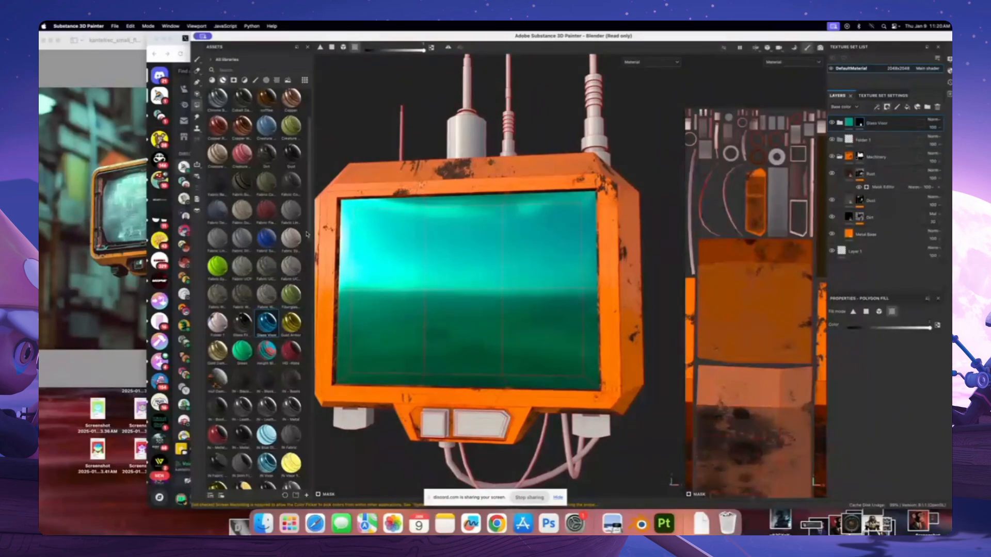
Add the Glass Film Dirty Mirror smart material, move its Dirt layer into the Glass Visor folder and delete the rest of it
{"action": "left_click_drag", "start_coordinate": [241, 322], "coordinate": [872, 127]}
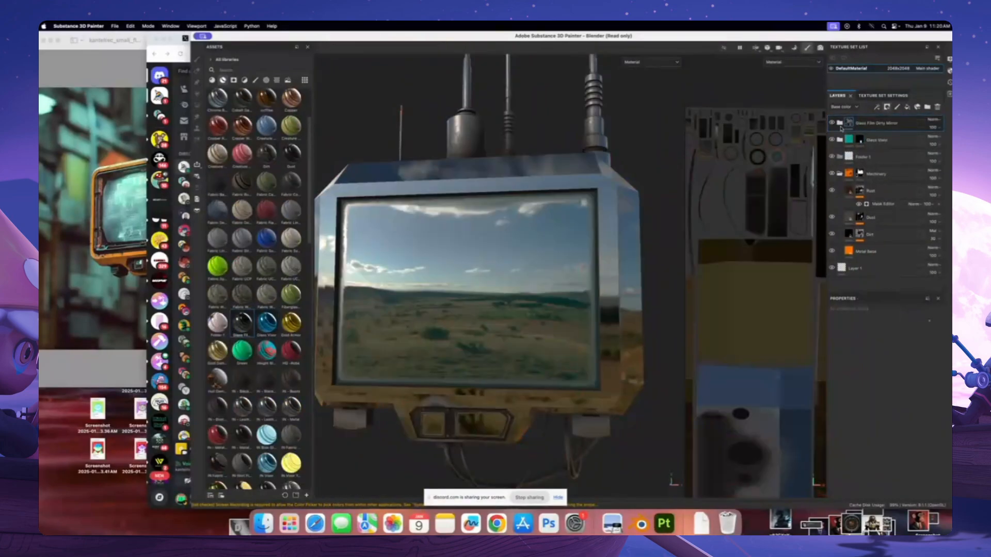
{"action": "left_click", "coordinate": [839, 123]}
{"action": "left_click", "coordinate": [871, 141]}
{"action": "left_click_drag", "start_coordinate": [870, 151], "coordinate": [877, 173]}
{"action": "left_click", "coordinate": [878, 123]}
{"action": "left_click", "coordinate": [936, 107]}
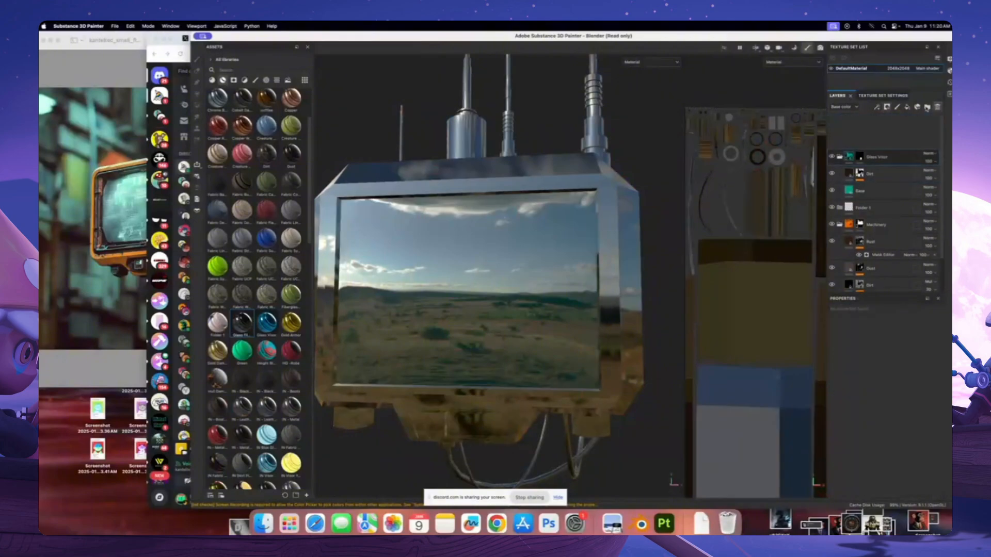
Examine the textured drone's shell, underside and green screen against the reference image while browsing the smart materials
{"action": "scroll", "coordinate": [533, 224], "scroll_direction": "up", "scroll_amount": 3}
{"action": "left_click_drag", "start_coordinate": [532, 223], "coordinate": [505, 257], "text": "alt"}
{"action": "scroll", "coordinate": [493, 204], "scroll_direction": "down", "scroll_amount": 5}
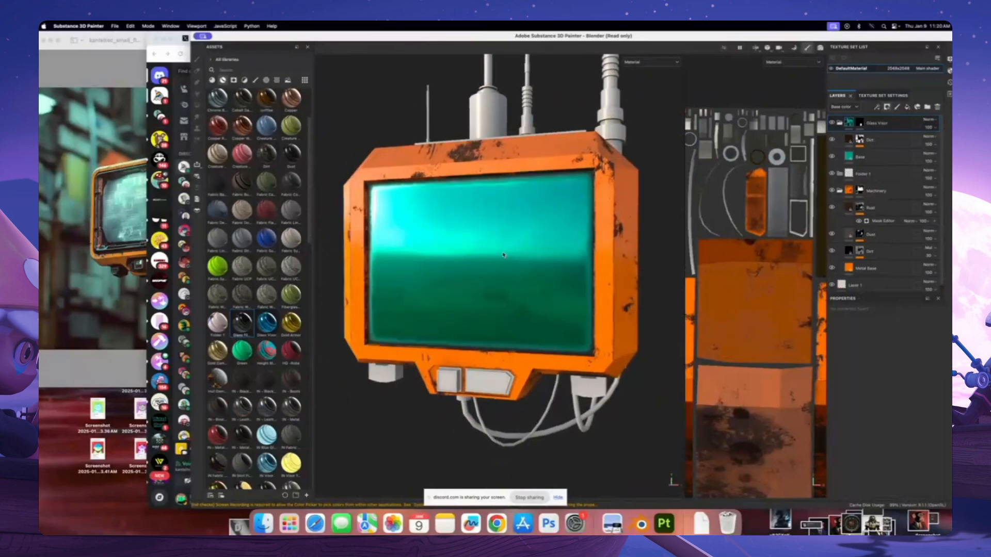
{"action": "middle_click_drag", "start_coordinate": [507, 282], "coordinate": [490, 237], "text": "alt"}
{"action": "scroll", "coordinate": [272, 391], "scroll_direction": "down", "scroll_amount": 10}
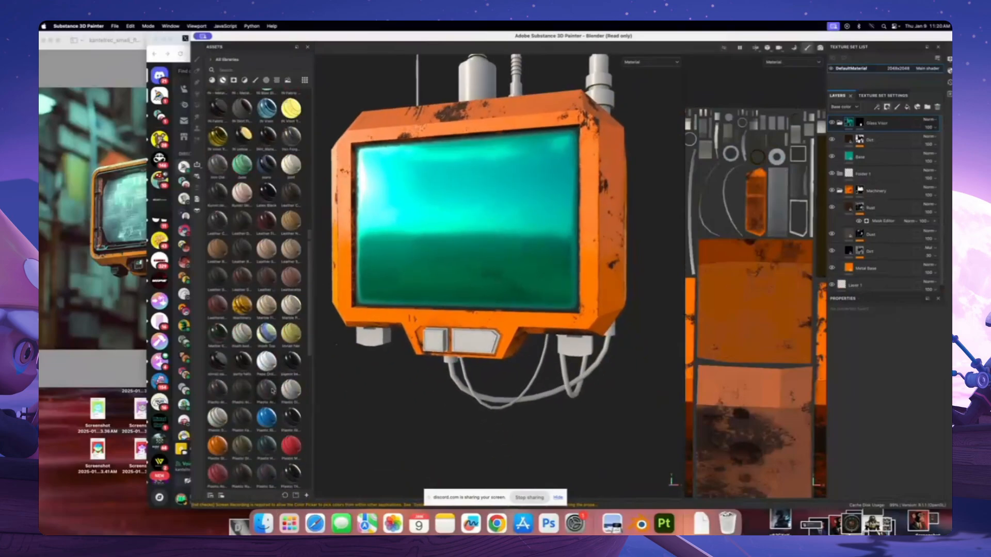
{"action": "scroll", "coordinate": [272, 390], "scroll_direction": "down", "scroll_amount": 2}
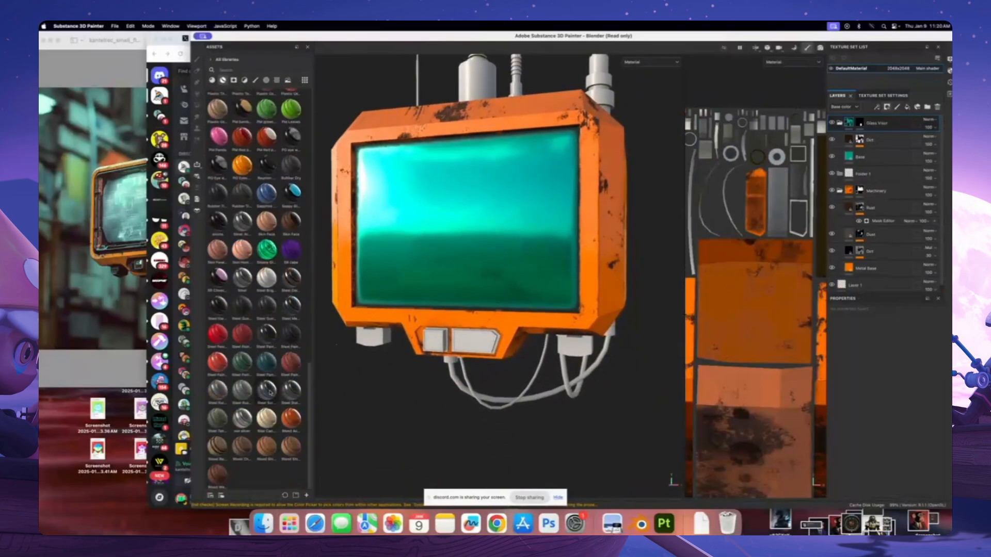
{"action": "left_click", "coordinate": [50, 250]}
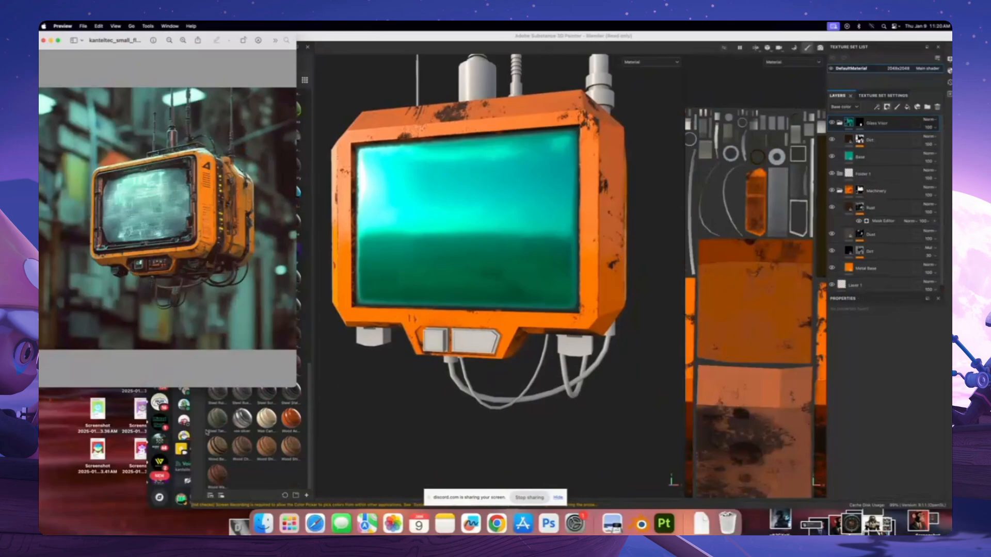
{"action": "left_click", "coordinate": [259, 411]}
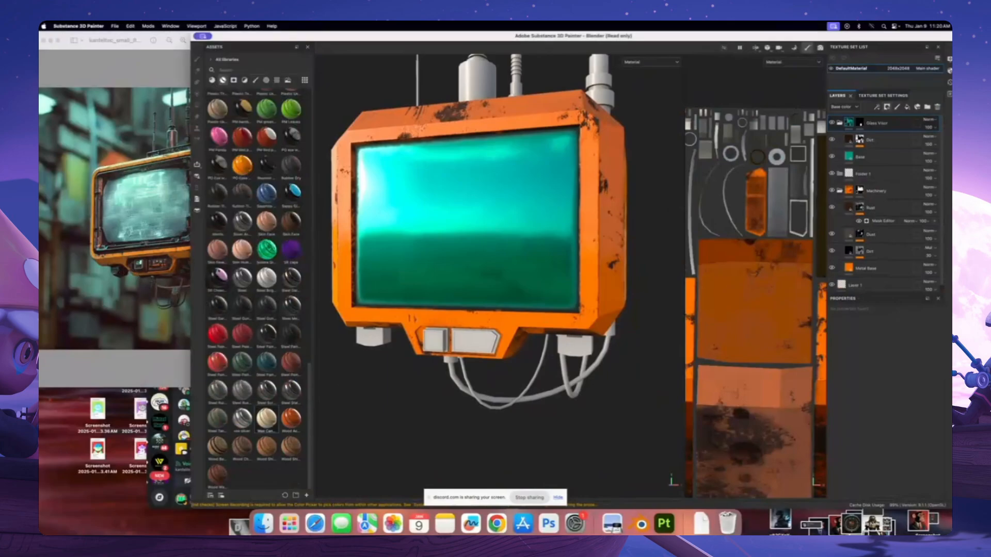
Add the Plastic Glossy Scuffed smart material to the drone and give its folder a black mask
{"action": "scroll", "coordinate": [214, 204], "scroll_direction": "up", "scroll_amount": 5}
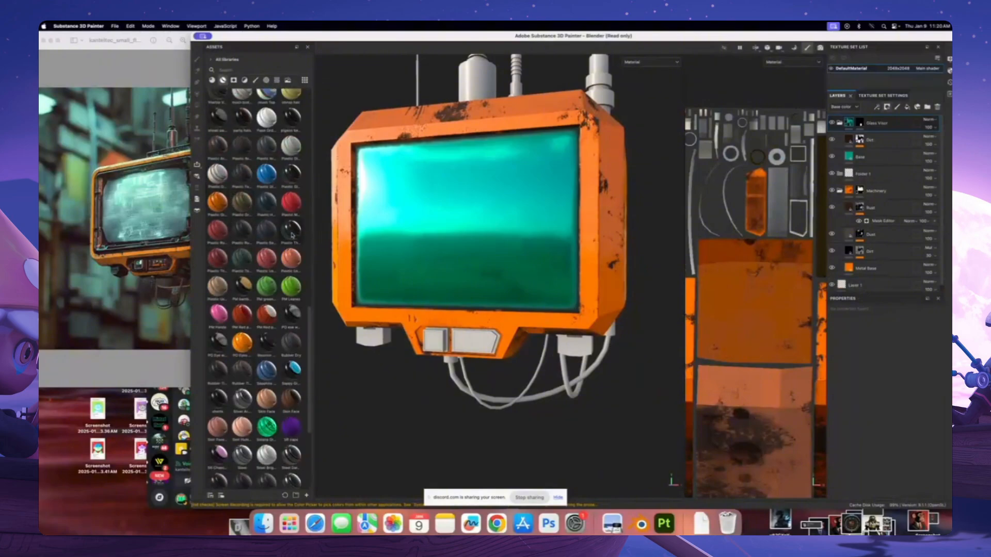
{"action": "mouse_move", "coordinate": [267, 256]}
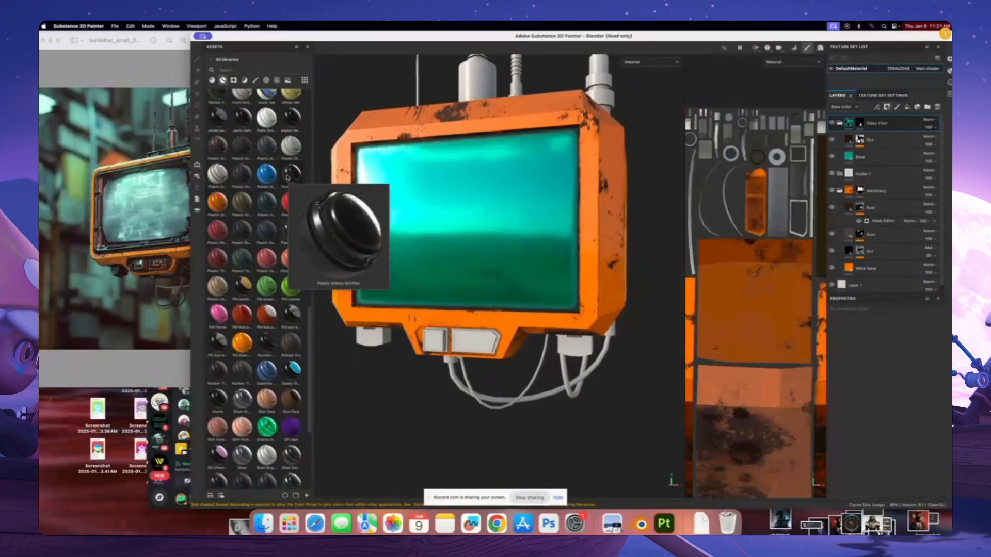
{"action": "left_click_drag", "start_coordinate": [289, 176], "coordinate": [523, 344]}
{"action": "middle_click_drag", "start_coordinate": [524, 344], "coordinate": [442, 281], "text": "alt"}
{"action": "left_click_drag", "start_coordinate": [442, 280], "coordinate": [475, 301], "text": "alt"}
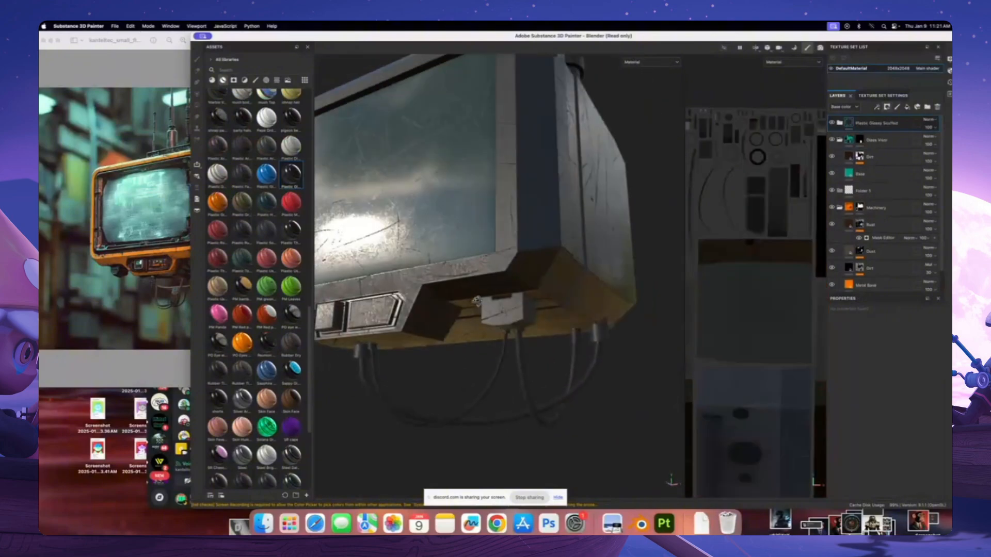
{"action": "left_click", "coordinate": [886, 108]}
{"action": "left_click", "coordinate": [889, 126]}
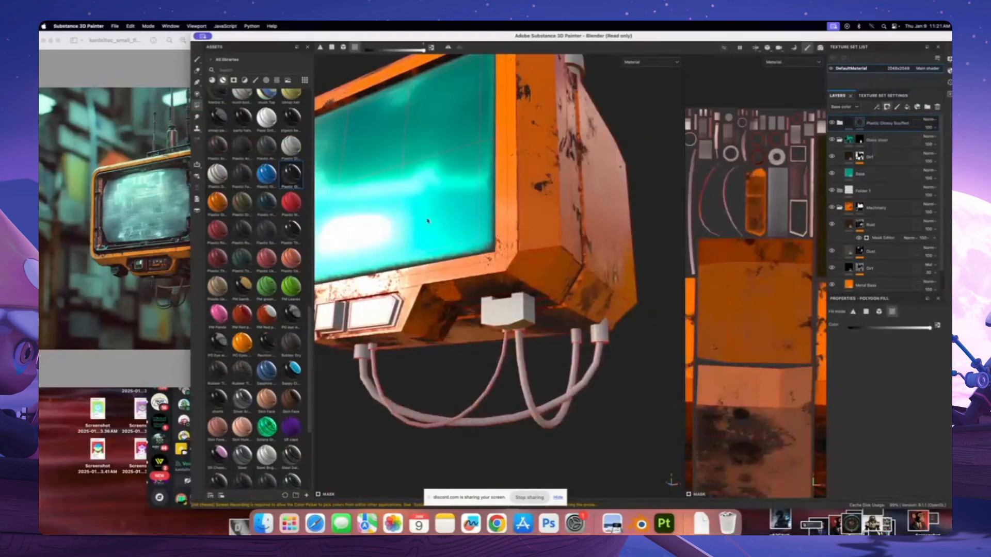
Try filling the small block beneath the shell with the scuffed plastic using the UV chunk fill mode
{"action": "left_click_drag", "start_coordinate": [427, 219], "coordinate": [360, 182], "text": "alt"}
{"action": "middle_click_drag", "start_coordinate": [513, 324], "coordinate": [514, 272], "text": "alt"}
{"action": "left_click_drag", "start_coordinate": [514, 272], "coordinate": [473, 300], "text": "alt"}
{"action": "left_click", "coordinate": [488, 284]}
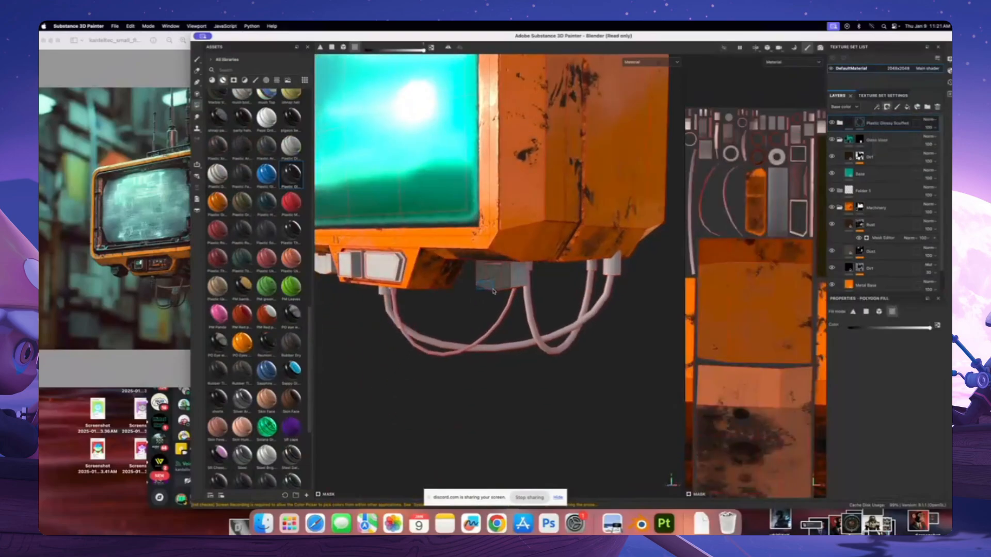
{"action": "key", "text": "super+z"}
Fill both small blocks beneath the shell with the scuffed black plastic using the mesh fill mode
{"action": "left_click", "coordinate": [878, 311]}
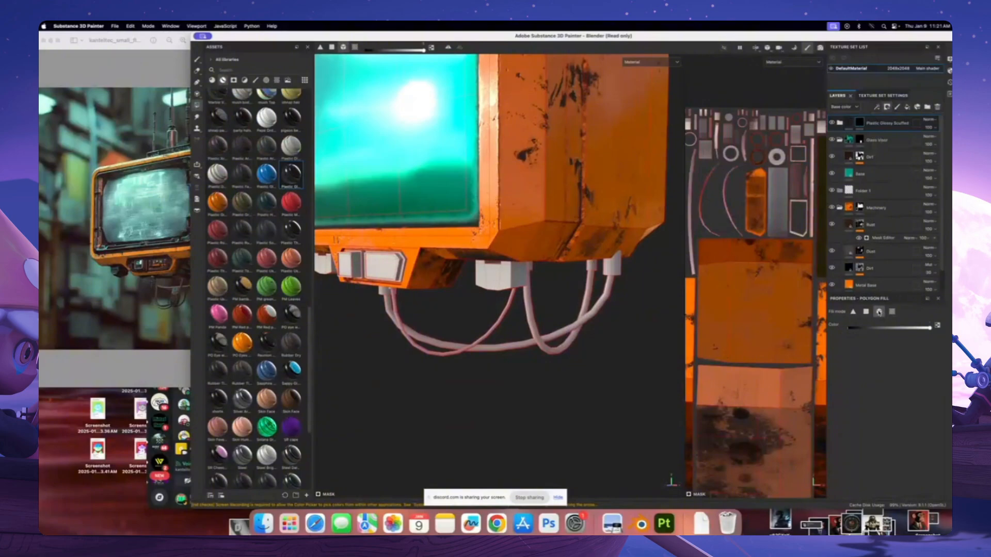
{"action": "left_click", "coordinate": [507, 286]}
{"action": "left_click_drag", "start_coordinate": [522, 283], "coordinate": [483, 270], "text": "alt"}
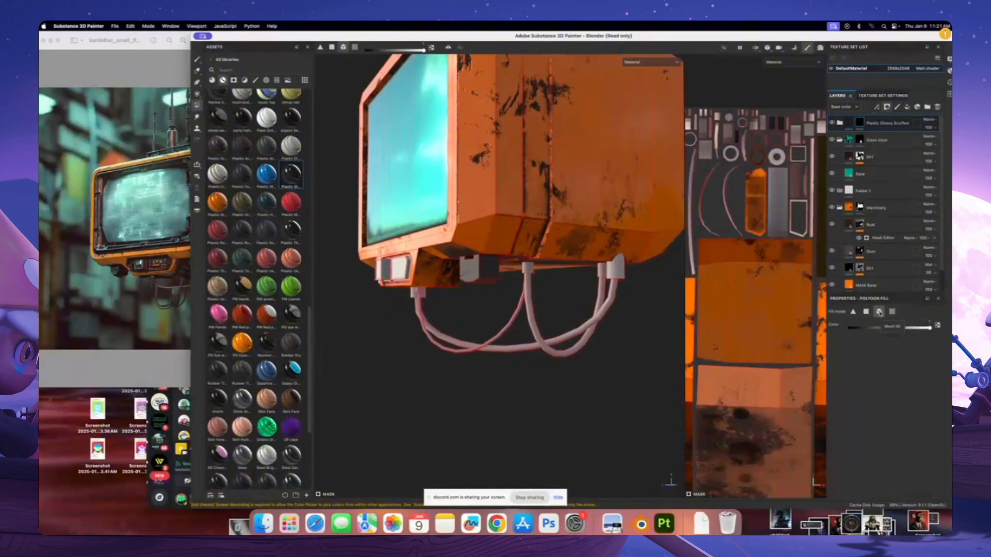
{"action": "left_click", "coordinate": [710, 294]}
{"action": "key", "text": "super+z"}
{"action": "left_click_drag", "start_coordinate": [454, 267], "coordinate": [537, 270], "text": "alt"}
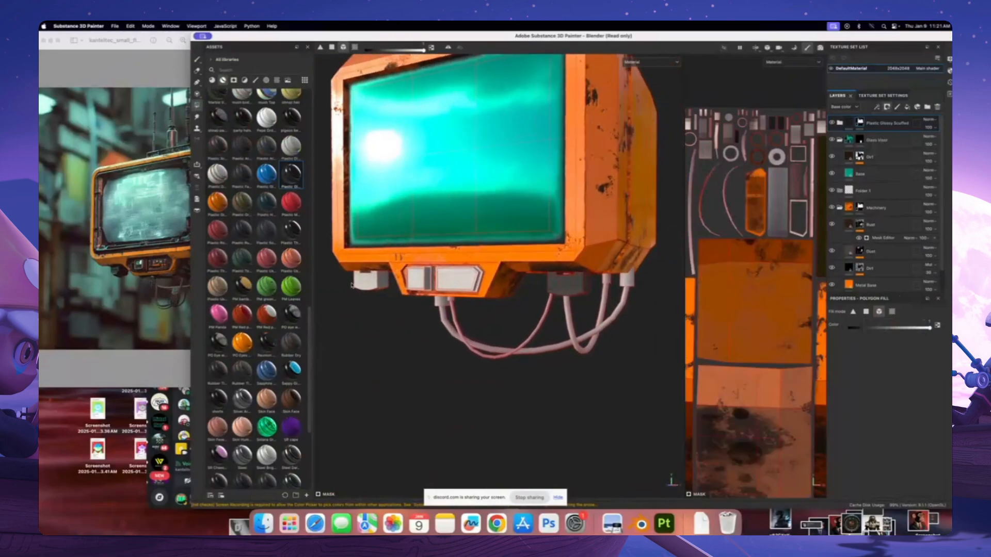
{"action": "left_click", "coordinate": [363, 292]}
{"action": "left_click_drag", "start_coordinate": [378, 299], "coordinate": [468, 299], "text": "alt"}
Try brushing the scuffed plastic freehand over the shell and screen, undo the strokes and return to the Polygon Fill tool
{"action": "left_click", "coordinate": [866, 311]}
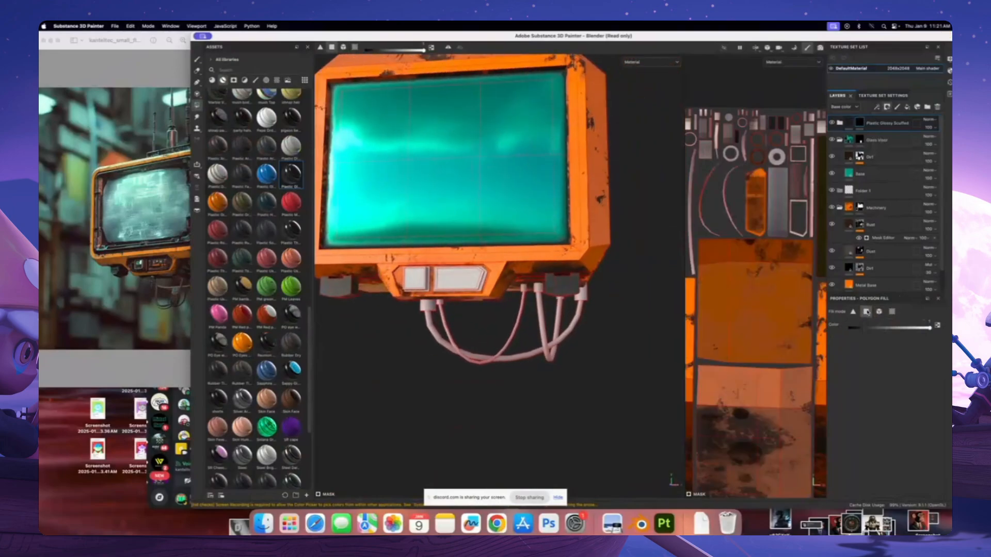
{"action": "left_click_drag", "start_coordinate": [568, 260], "coordinate": [523, 268], "text": "alt"}
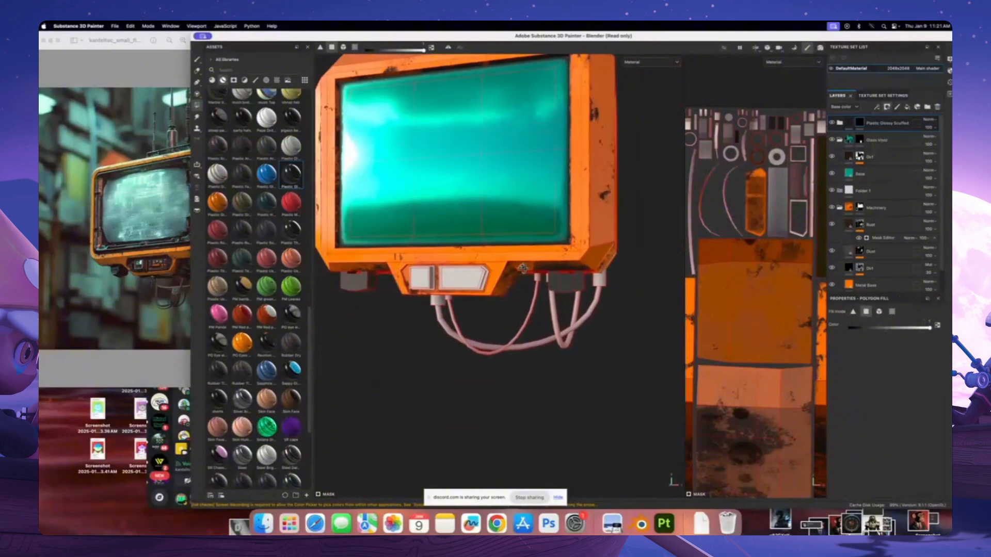
{"action": "left_click", "coordinate": [198, 60]}
{"action": "left_click_drag", "start_coordinate": [652, 295], "coordinate": [601, 281], "text": "alt"}
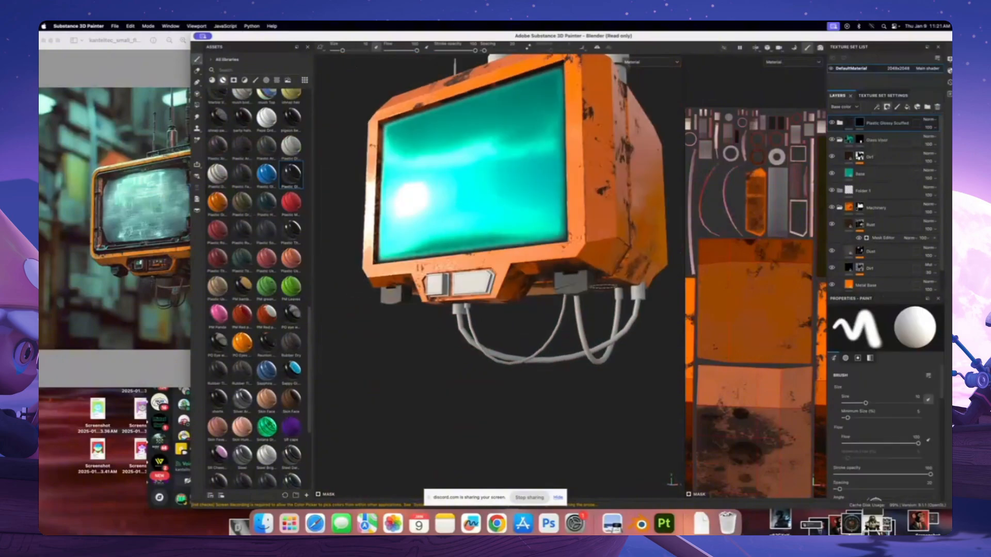
{"action": "right_click_drag", "start_coordinate": [602, 281], "coordinate": [578, 305], "text": "alt"}
{"action": "middle_click_drag", "start_coordinate": [578, 304], "coordinate": [556, 317], "text": "alt"}
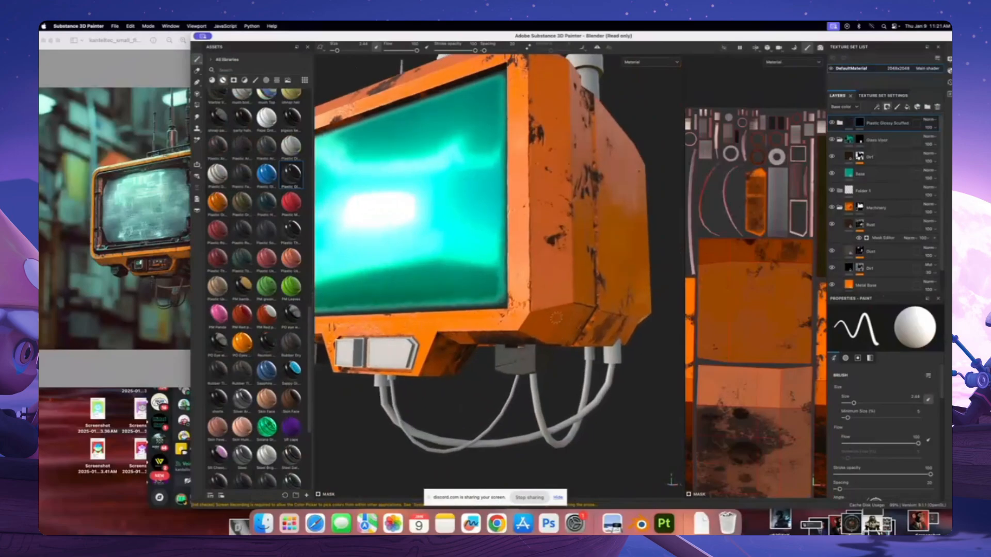
{"action": "mouse_move", "coordinate": [556, 317]}
{"action": "left_mouse_down", "text": "alt"}
{"action": "mouse_move", "coordinate": [531, 316]}
{"action": "mouse_move", "coordinate": [561, 214]}
{"action": "mouse_move", "coordinate": [573, 273]}
{"action": "mouse_move", "coordinate": [495, 119]}
{"action": "mouse_move", "coordinate": [320, 341]}
{"action": "left_mouse_up", "text": "alt"}
{"action": "left_click_drag", "start_coordinate": [413, 142], "coordinate": [756, 311]}
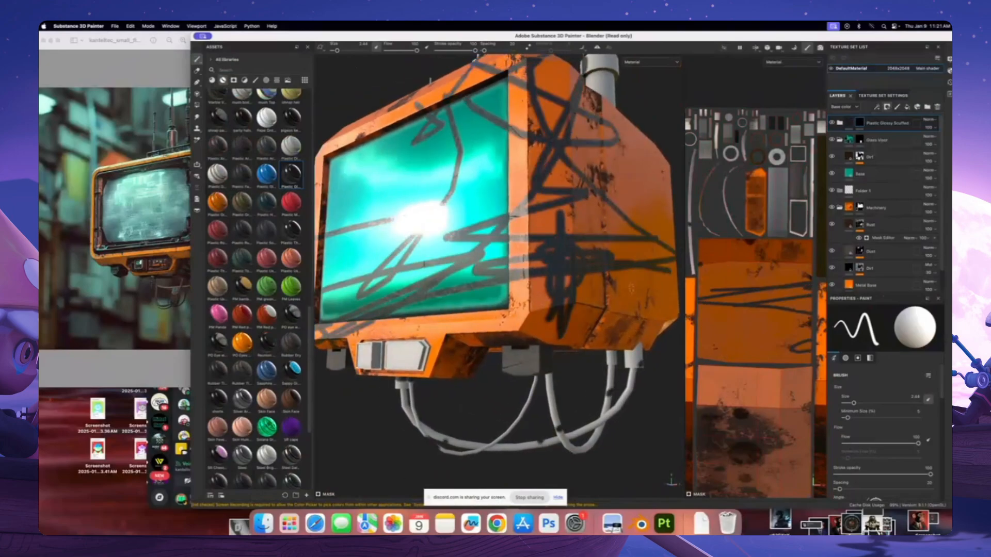
{"action": "left_click_drag", "start_coordinate": [632, 287], "coordinate": [578, 284], "text": "alt"}
{"action": "right_click_drag", "start_coordinate": [578, 285], "coordinate": [542, 268], "text": "alt"}
{"action": "mouse_move", "coordinate": [542, 268]}
{"action": "left_mouse_down", "text": "alt"}
{"action": "mouse_move", "coordinate": [609, 258]}
{"action": "mouse_move", "coordinate": [531, 246]}
{"action": "left_mouse_up", "text": "alt"}
{"action": "key", "text": "super+z"}
{"action": "key", "text": "super+z"}
{"action": "left_click_drag", "start_coordinate": [598, 251], "coordinate": [552, 254], "text": "alt"}
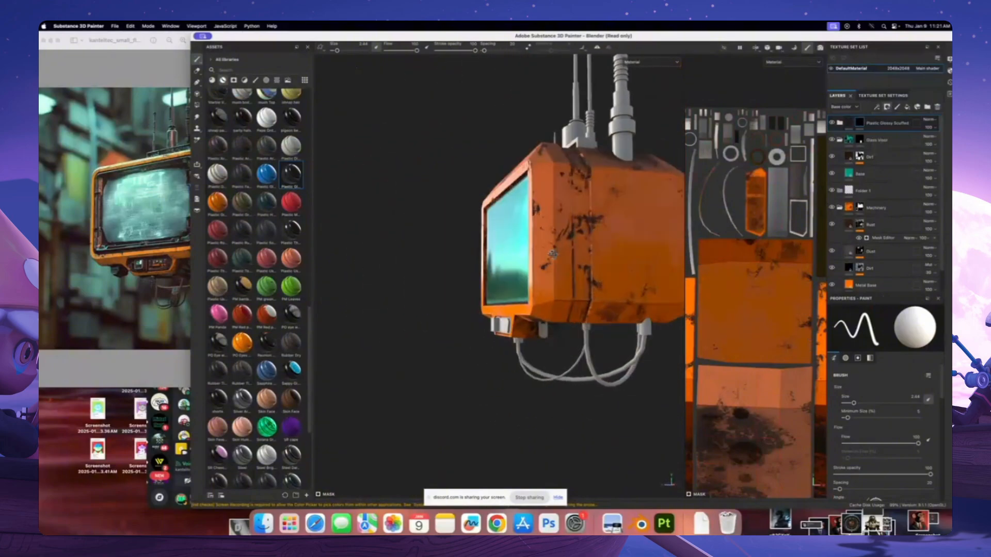
{"action": "left_click", "coordinate": [196, 106]}
Check the shell's side against the reference, and apply the dark Steel Painted Rough smart material with a black mask
{"action": "left_click_drag", "start_coordinate": [618, 247], "coordinate": [532, 249], "text": "alt"}
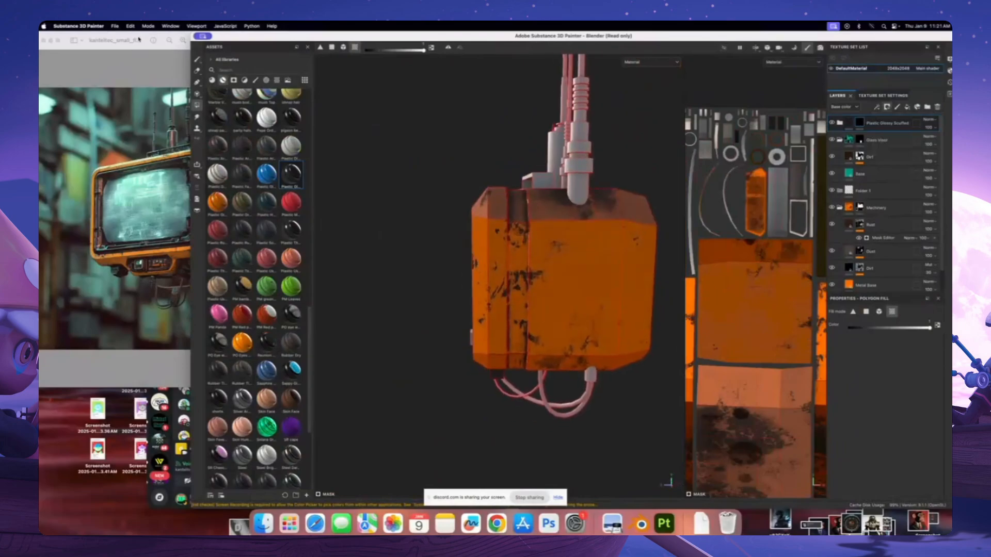
{"action": "left_click_drag", "start_coordinate": [138, 39], "coordinate": [95, 35]}
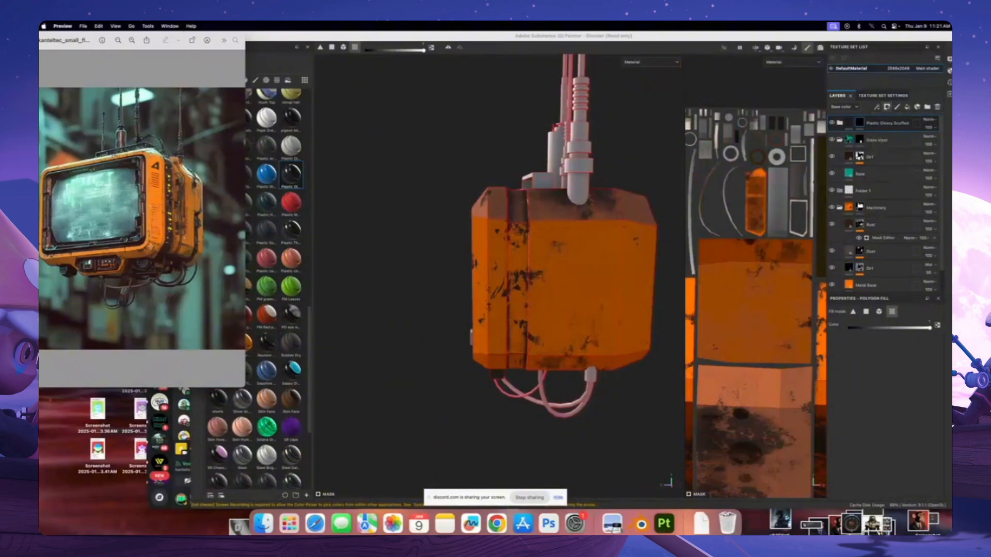
{"action": "mouse_move", "coordinate": [508, 274]}
{"action": "left_mouse_down", "text": "alt"}
{"action": "mouse_move", "coordinate": [486, 271]}
{"action": "mouse_move", "coordinate": [566, 247]}
{"action": "left_mouse_up", "text": "alt"}
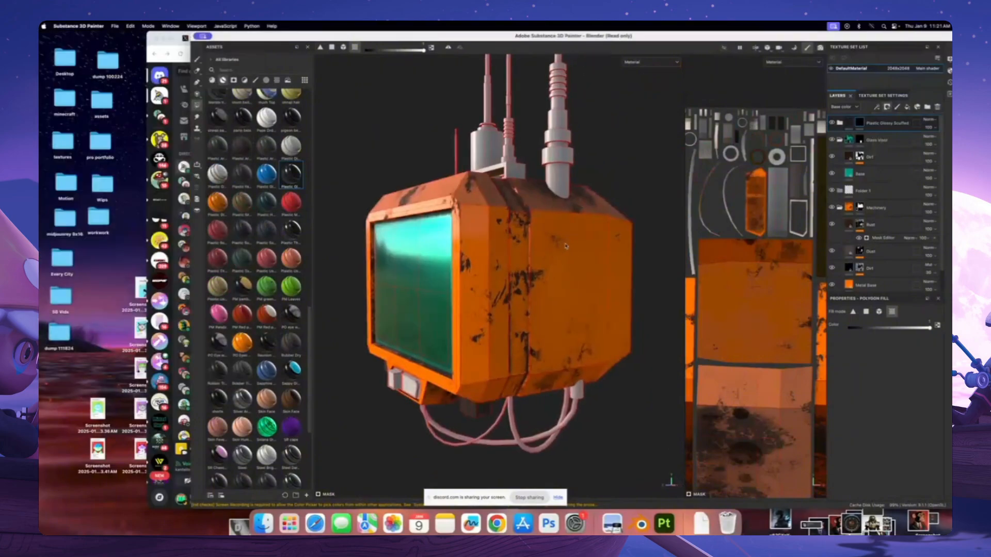
{"action": "scroll", "coordinate": [240, 323], "scroll_direction": "down", "scroll_amount": 5}
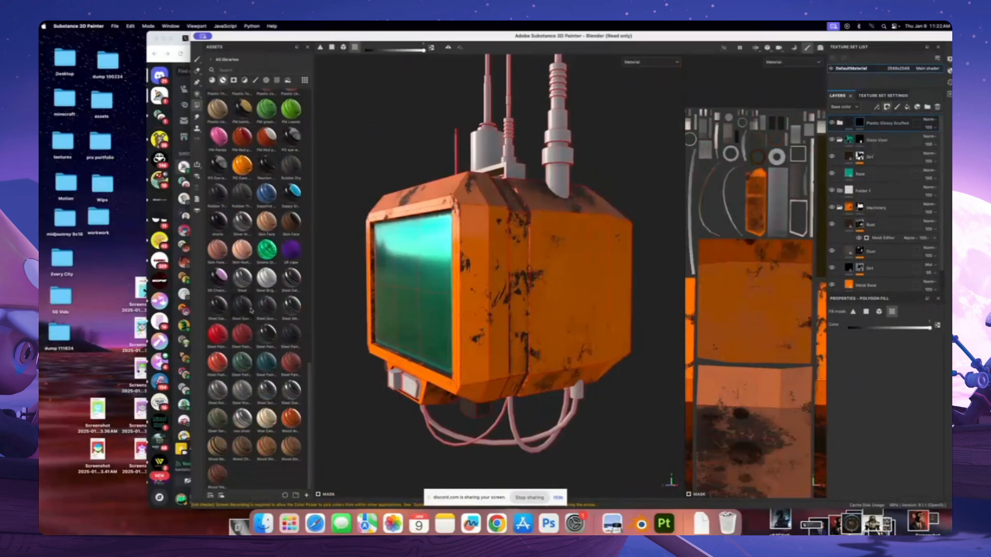
{"action": "mouse_move", "coordinate": [250, 310]}
{"action": "mouse_move", "coordinate": [296, 338]}
{"action": "left_mouse_down"}
{"action": "mouse_move", "coordinate": [538, 287]}
{"action": "mouse_move", "coordinate": [525, 270]}
{"action": "left_mouse_up"}
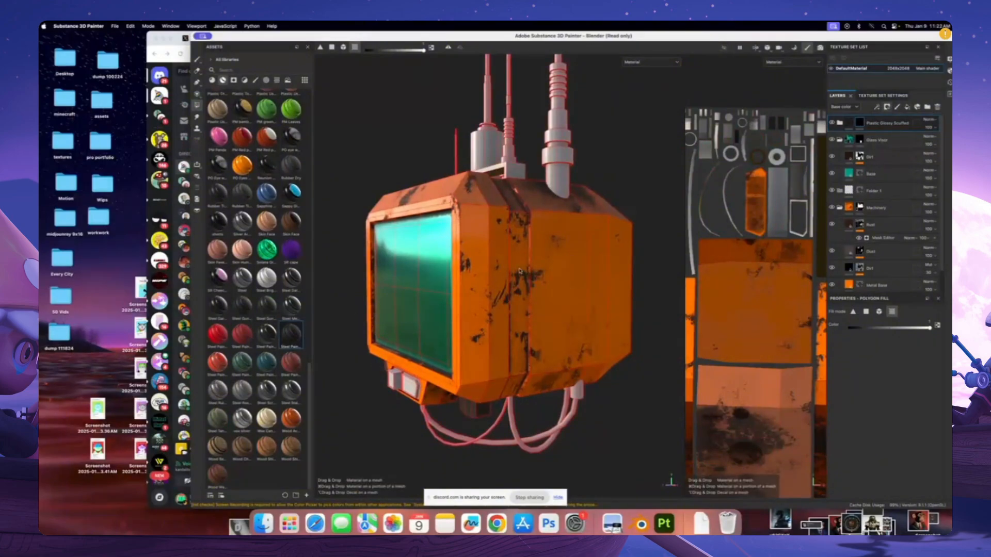
{"action": "left_click_drag", "start_coordinate": [543, 216], "coordinate": [506, 214], "text": "alt"}
{"action": "right_click_drag", "start_coordinate": [506, 214], "coordinate": [447, 216], "text": "alt"}
{"action": "left_click_drag", "start_coordinate": [447, 216], "coordinate": [497, 201], "text": "alt"}
{"action": "middle_click_drag", "start_coordinate": [497, 201], "coordinate": [438, 236], "text": "alt"}
{"action": "left_click", "coordinate": [888, 107]}
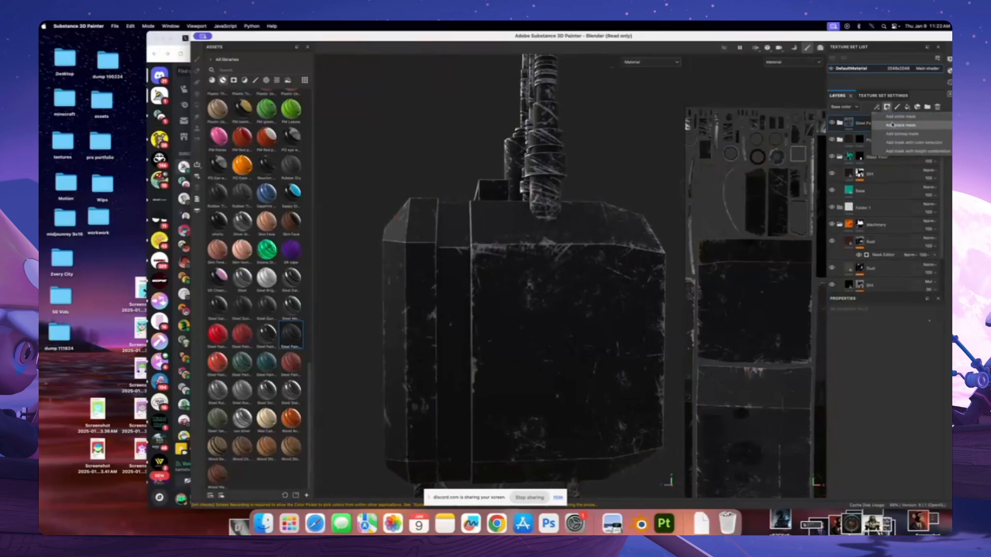
{"action": "left_click", "coordinate": [895, 126]}
Try filling the recessed strips on the shell's sides with dark painted steel in UV chunk mode, and undo the fills
{"action": "left_click", "coordinate": [457, 254]}
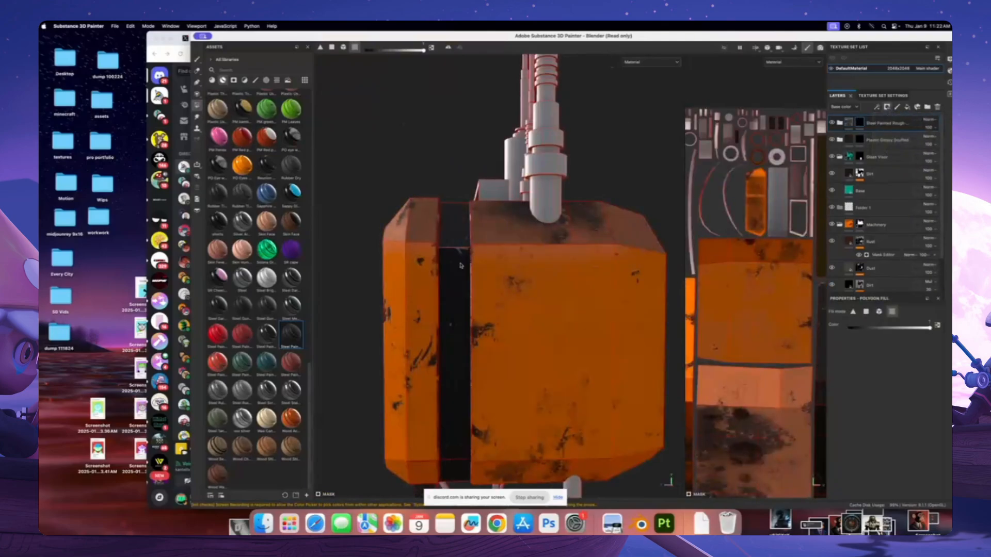
{"action": "left_click_drag", "start_coordinate": [454, 207], "coordinate": [484, 304], "text": "alt"}
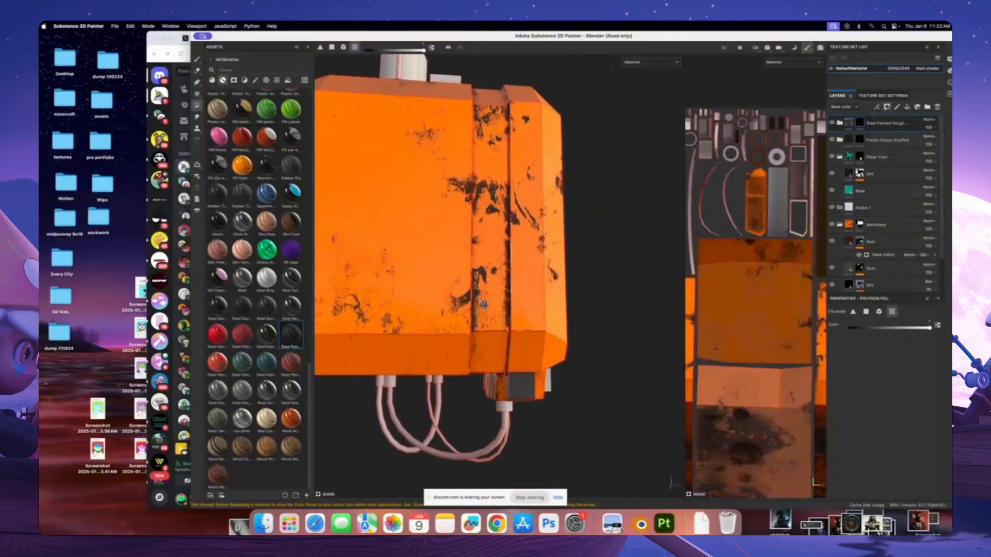
{"action": "left_click_drag", "start_coordinate": [492, 257], "coordinate": [488, 186], "text": "alt"}
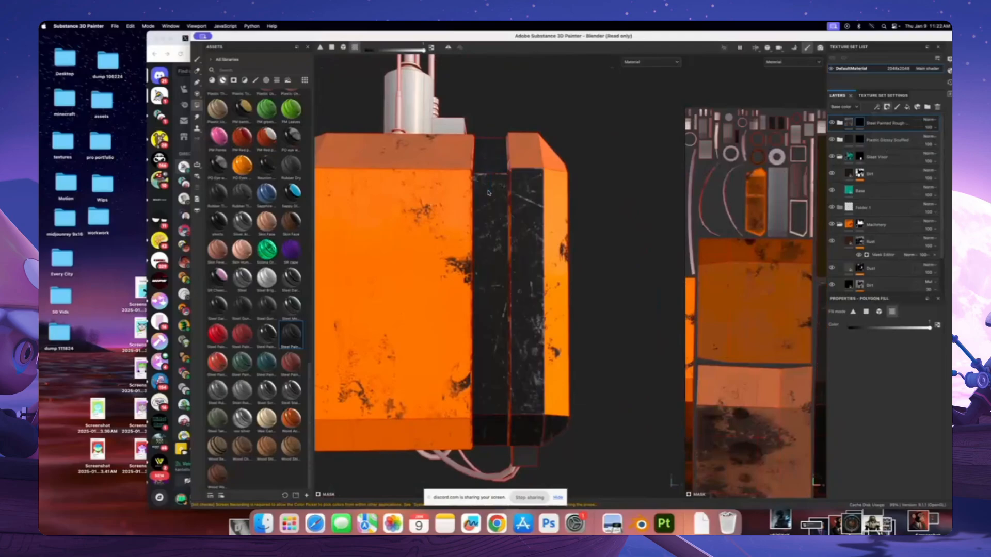
{"action": "key", "text": "super+z"}
{"action": "left_click", "coordinate": [487, 184]}
{"action": "key", "text": "super+z"}
{"action": "left_click", "coordinate": [507, 273]}
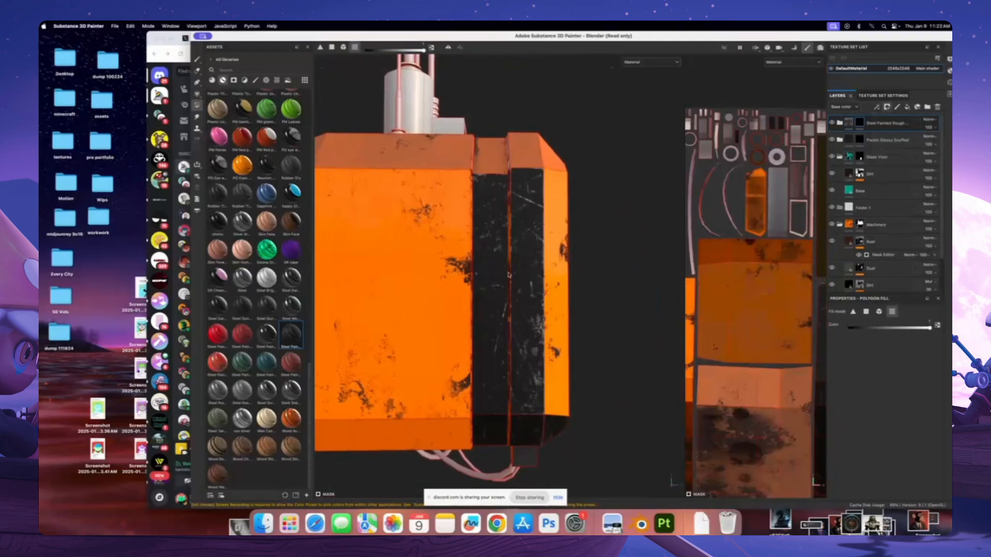
{"action": "scroll", "coordinate": [747, 346], "scroll_direction": "down", "scroll_amount": 2}
{"action": "scroll", "coordinate": [748, 346], "scroll_direction": "down", "scroll_amount": 2}
{"action": "key", "text": "super+z"}
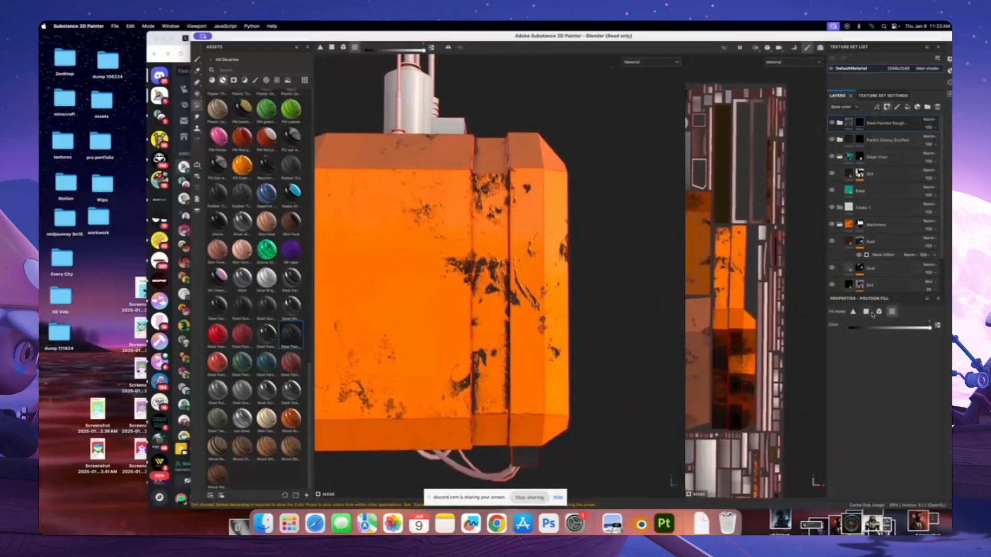
Fill the recessed strip on the shell's side and its upper bevel with dark painted steel in polygon mode
{"action": "left_click", "coordinate": [867, 312]}
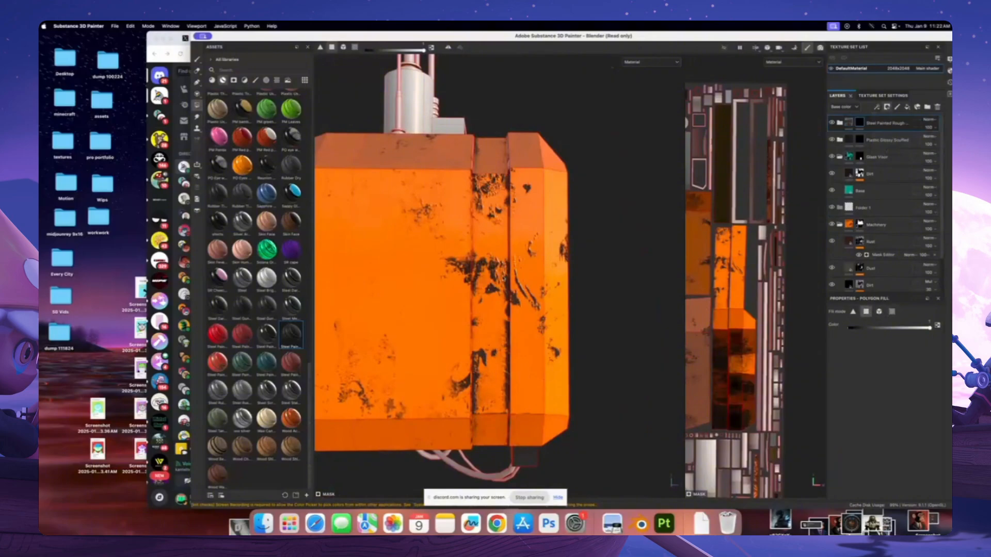
{"action": "left_click", "coordinate": [486, 179]}
{"action": "left_click", "coordinate": [488, 147]}
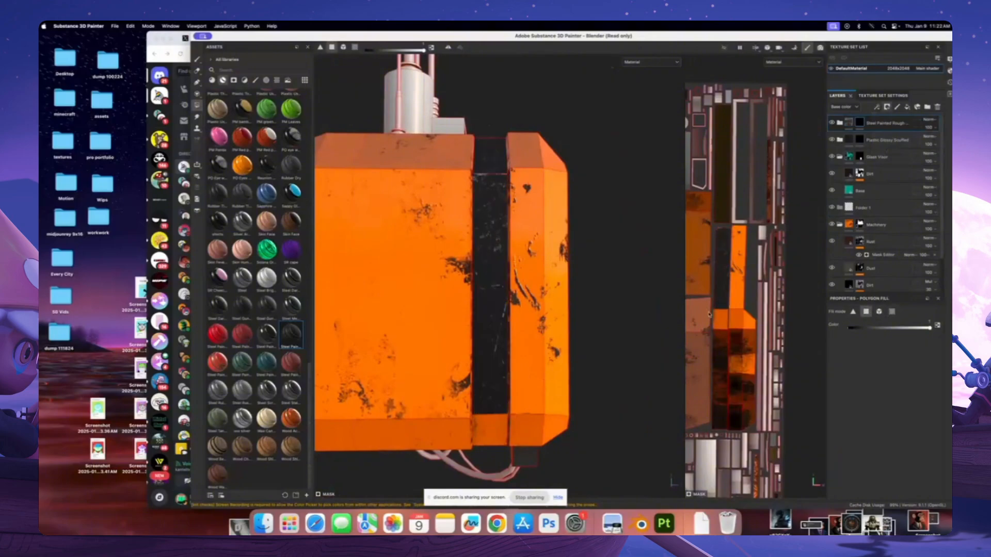
Try filling the strip's lower bevel with dark painted steel in UV chunk mode, and undo the fill
{"action": "left_click", "coordinate": [891, 311]}
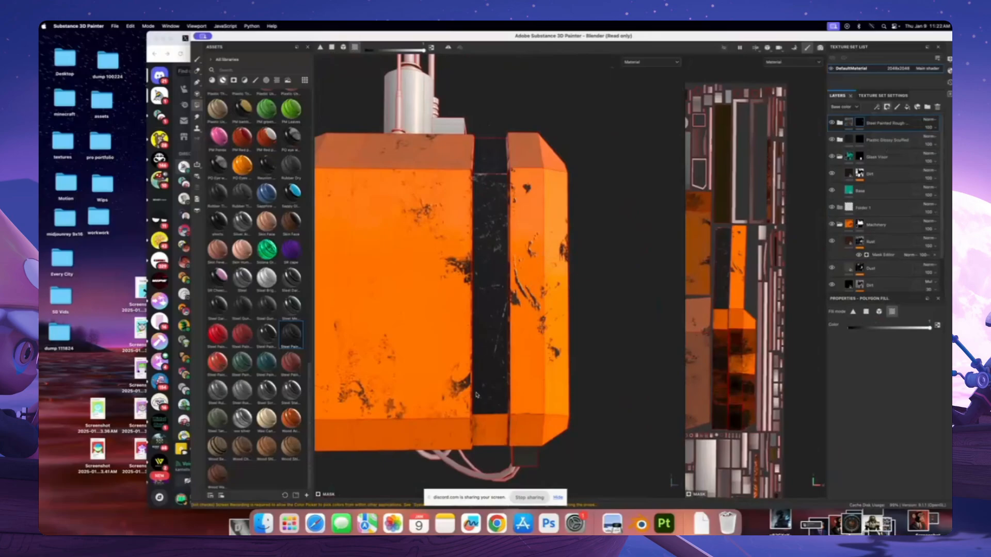
{"action": "left_click_drag", "start_coordinate": [486, 392], "coordinate": [463, 381], "text": "alt"}
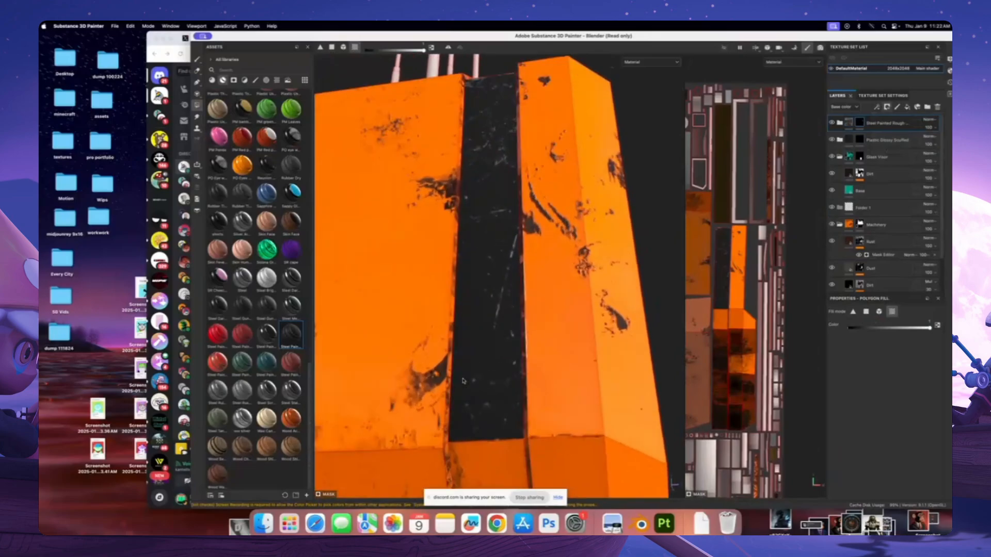
{"action": "left_click_drag", "start_coordinate": [456, 421], "coordinate": [514, 430], "text": "alt"}
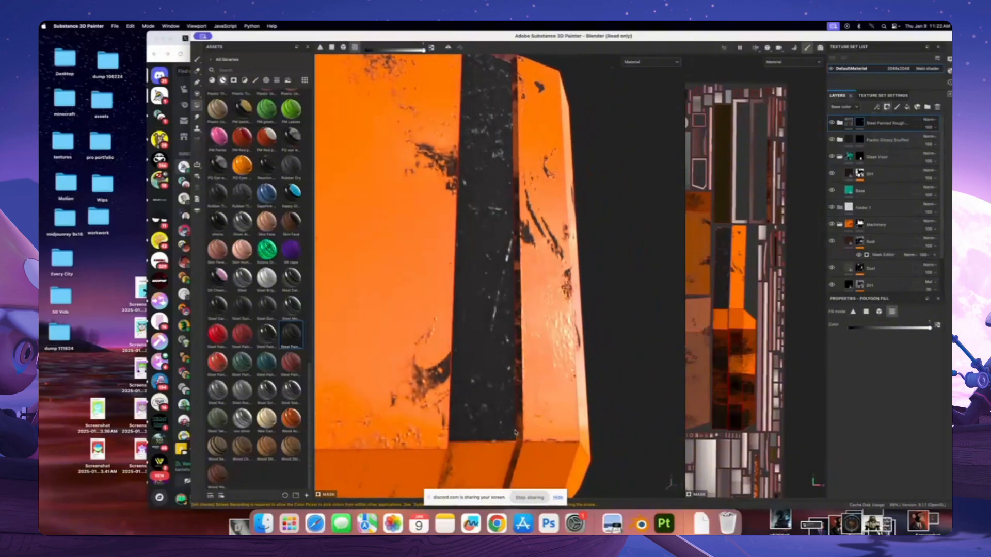
{"action": "left_click_drag", "start_coordinate": [499, 356], "coordinate": [485, 393], "text": "alt"}
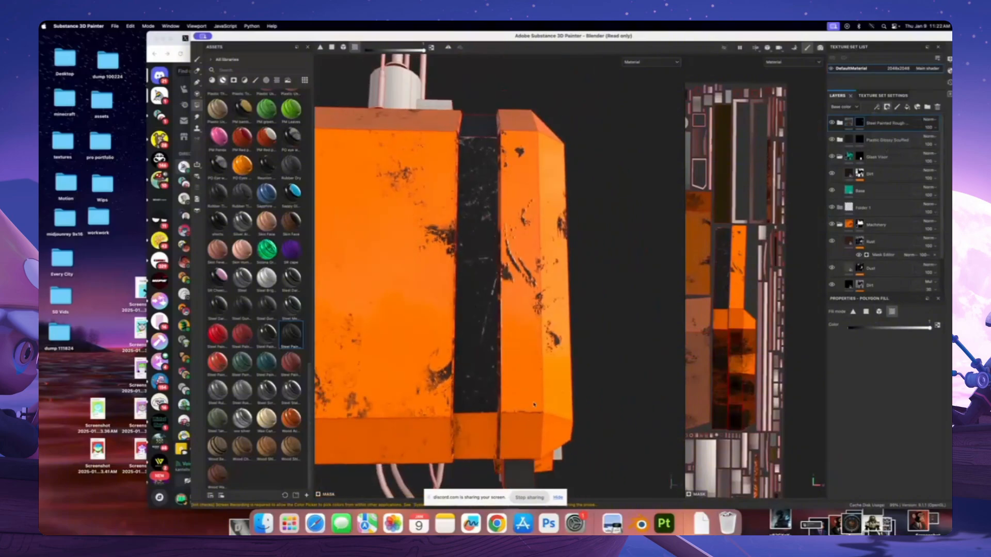
{"action": "left_click", "coordinate": [483, 411]}
{"action": "left_click_drag", "start_coordinate": [530, 405], "coordinate": [513, 359], "text": "alt"}
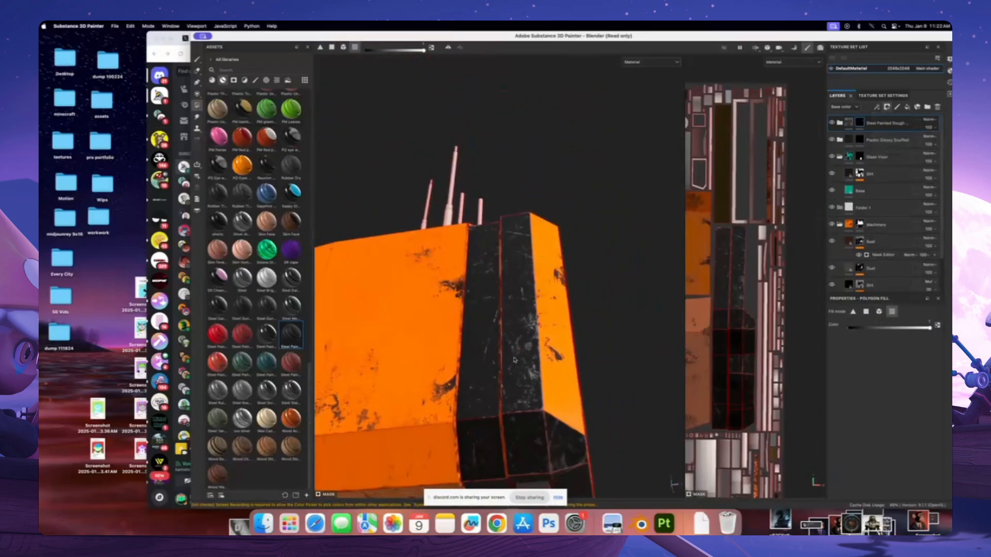
{"action": "key", "text": "ctrl+z"}
Fill the strip's lower segments in polygon mode, clear the stray fill from the adjacent shell face, and restore the fill value to 1
{"action": "left_click", "coordinate": [867, 312]}
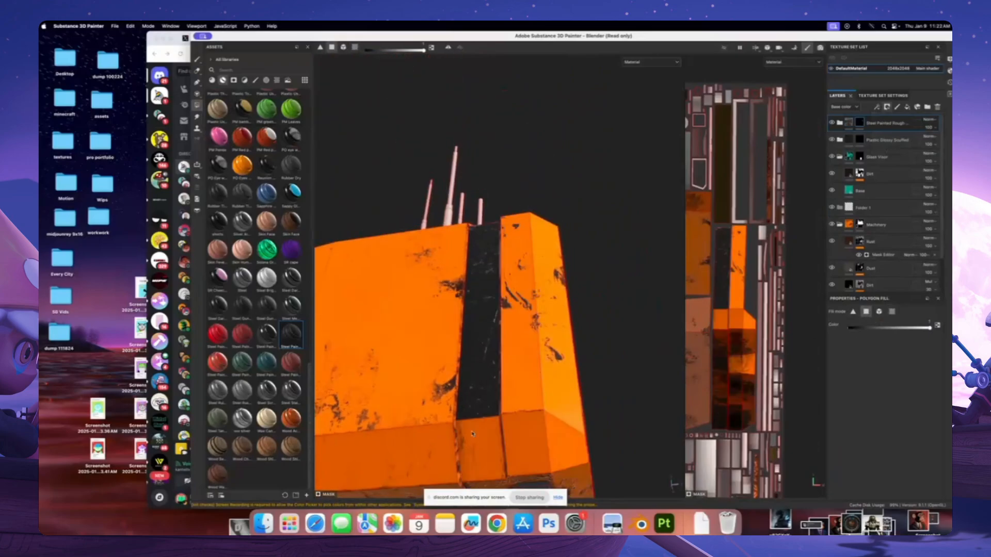
{"action": "left_click_drag", "start_coordinate": [480, 420], "coordinate": [557, 265], "text": "alt"}
{"action": "left_click", "coordinate": [517, 370]}
{"action": "left_click", "coordinate": [512, 404]}
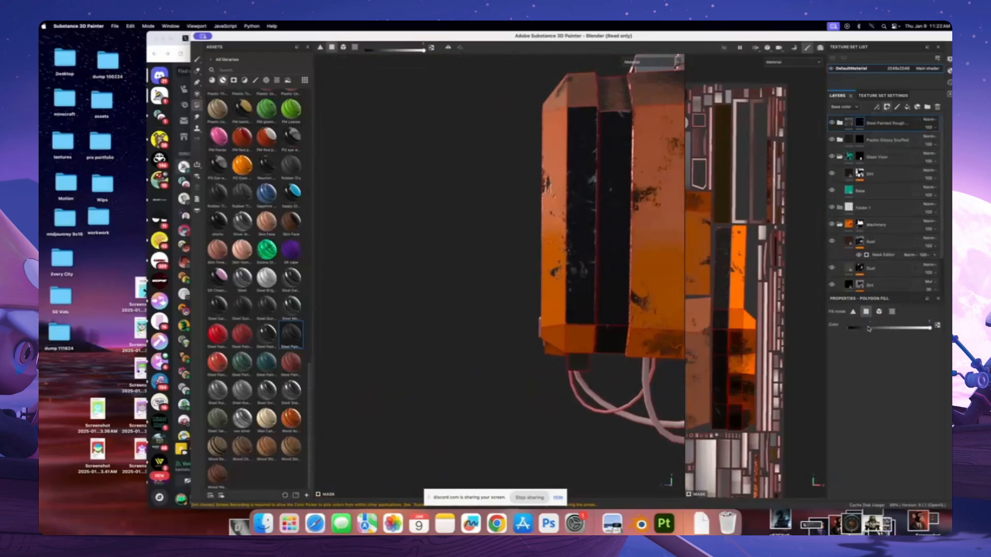
{"action": "left_click_drag", "start_coordinate": [568, 223], "coordinate": [549, 228], "text": "alt"}
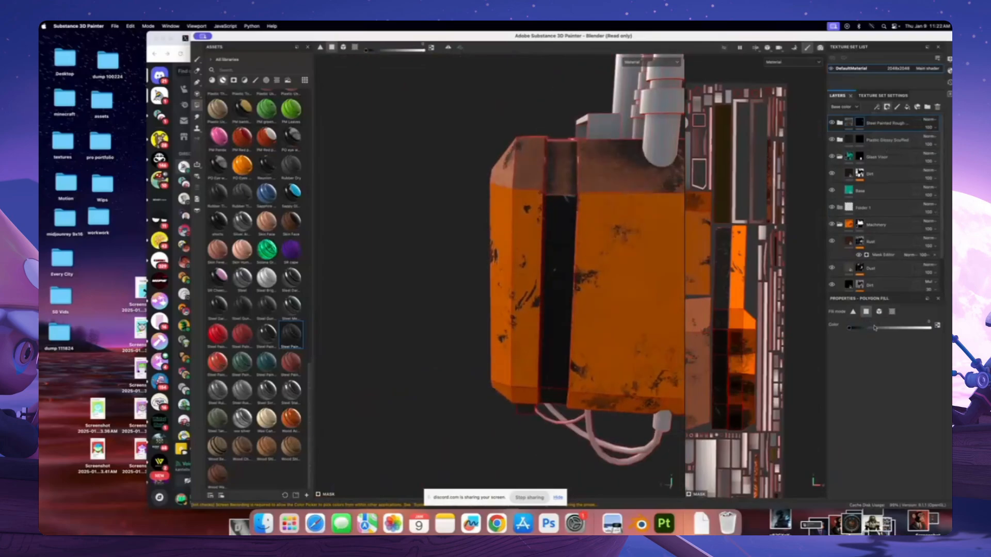
{"action": "left_click_drag", "start_coordinate": [875, 328], "coordinate": [932, 328]}
Fill the recessed strip across the top of the shell with the dark painted steel
{"action": "left_click_drag", "start_coordinate": [560, 178], "coordinate": [552, 222], "text": "alt"}
{"action": "middle_click_drag", "start_coordinate": [565, 160], "coordinate": [534, 218], "text": "alt"}
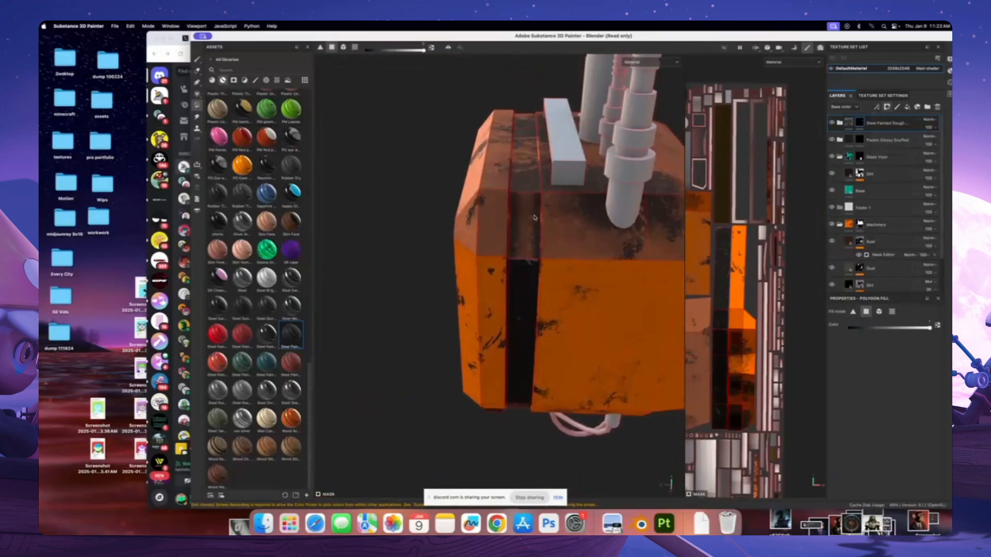
{"action": "left_click_drag", "start_coordinate": [534, 217], "coordinate": [510, 150], "text": "alt"}
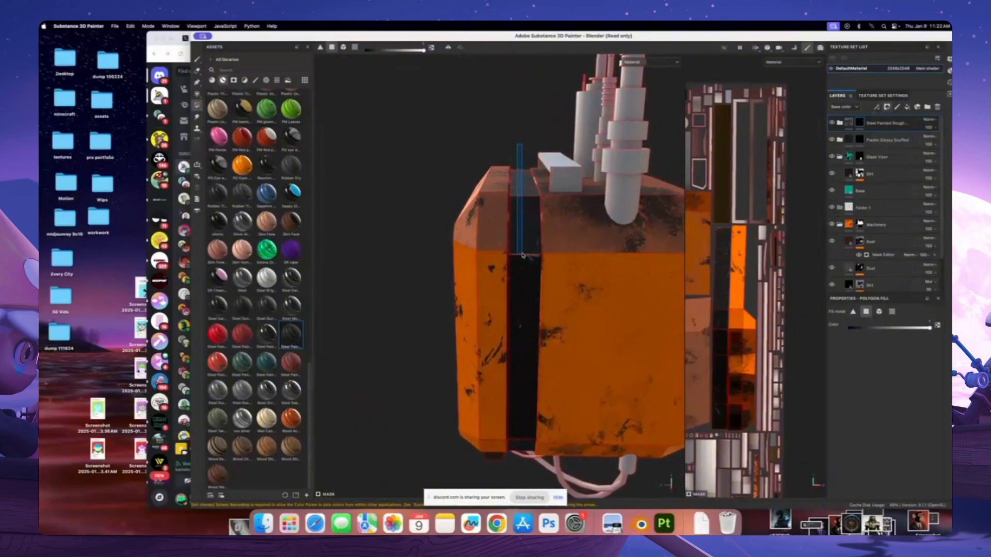
{"action": "left_click_drag", "start_coordinate": [522, 254], "coordinate": [522, 255]}
Examine the dark strip and the whole drone from the front, sides and above
{"action": "left_click_drag", "start_coordinate": [420, 253], "coordinate": [472, 263]}
{"action": "left_click_drag", "start_coordinate": [472, 263], "coordinate": [490, 336], "text": "alt"}
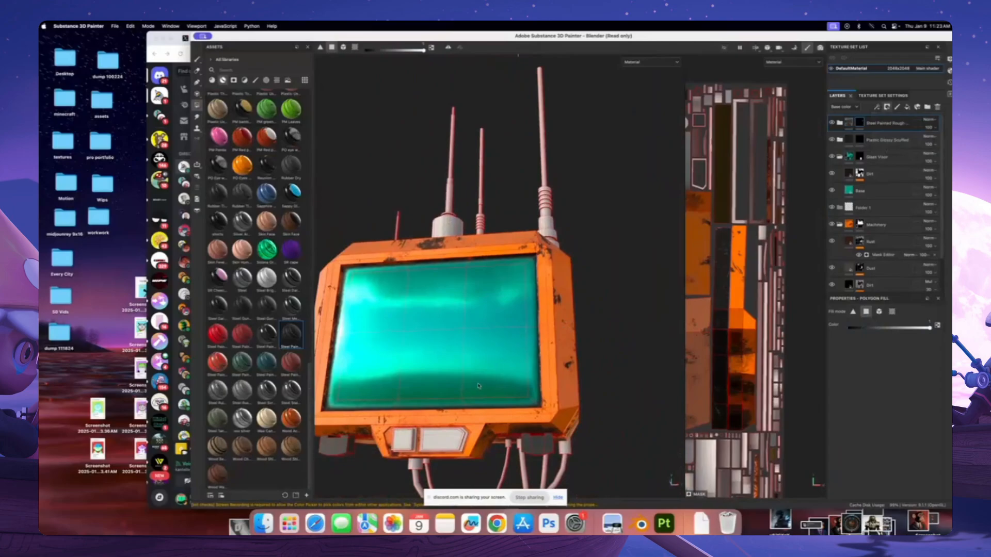
{"action": "scroll", "coordinate": [478, 386], "scroll_direction": "up", "scroll_amount": 3}
{"action": "left_click_drag", "start_coordinate": [480, 385], "coordinate": [531, 289], "text": "alt"}
{"action": "scroll", "coordinate": [504, 305], "scroll_direction": "up", "scroll_amount": 4}
{"action": "scroll", "coordinate": [509, 317], "scroll_direction": "down", "scroll_amount": 6}
{"action": "scroll", "coordinate": [542, 231], "scroll_direction": "up", "scroll_amount": 3}
{"action": "left_click_drag", "start_coordinate": [542, 230], "coordinate": [560, 265], "text": "alt"}
{"action": "scroll", "coordinate": [546, 271], "scroll_direction": "down", "scroll_amount": 3}
Add a fill layer above the dark steel and set its base color to bright blue
{"action": "left_click", "coordinate": [898, 108]}
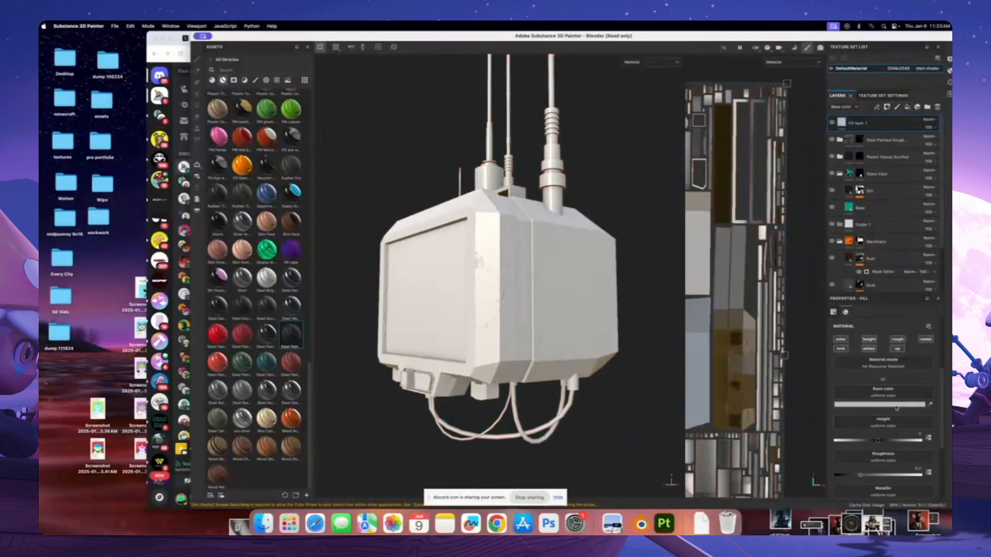
{"action": "left_click", "coordinate": [896, 405]}
{"action": "left_click", "coordinate": [878, 350]}
{"action": "left_click", "coordinate": [858, 323]}
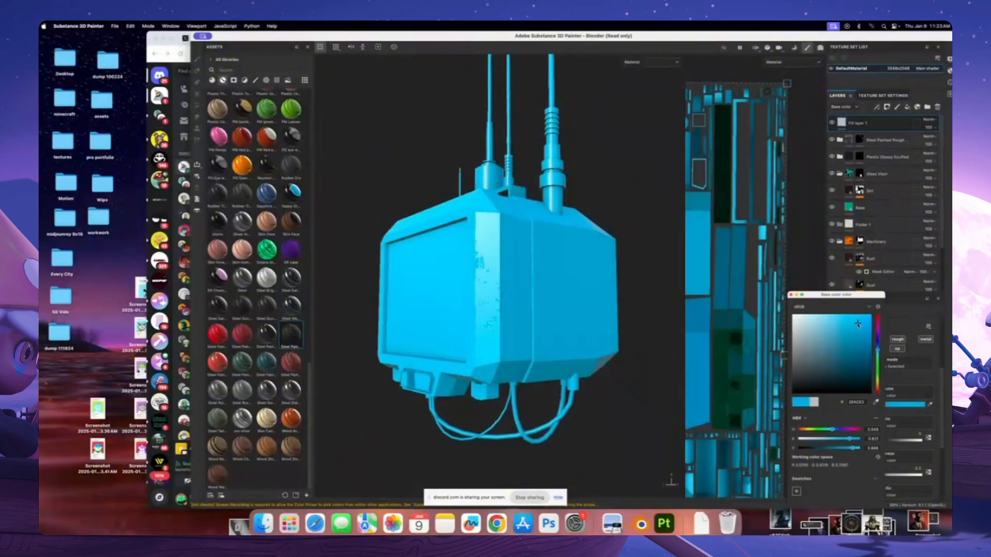
{"action": "left_click", "coordinate": [790, 295]}
Check the drone reference image and set the fill layer's emissive color to yellow-orange
{"action": "scroll", "coordinate": [878, 421], "scroll_direction": "down", "scroll_amount": 5}
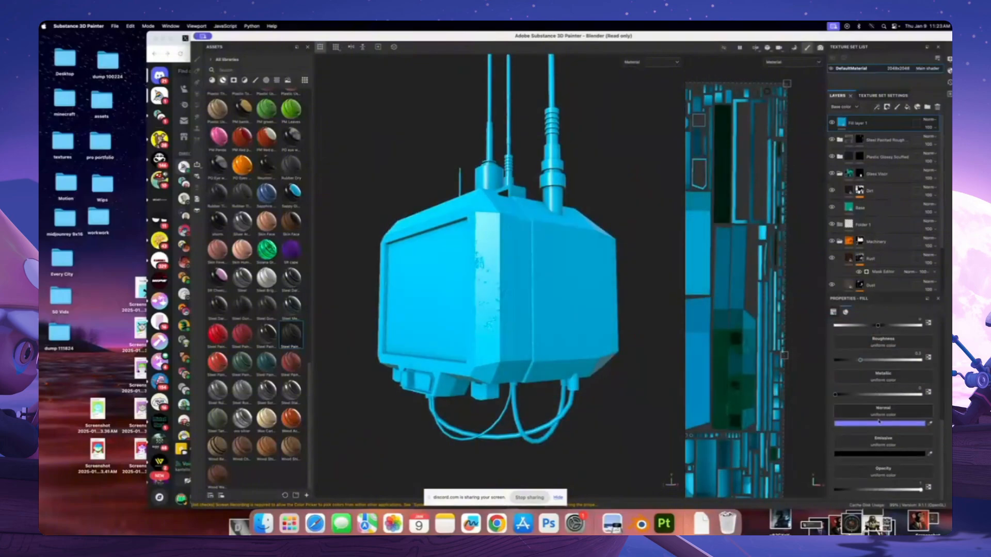
{"action": "left_click", "coordinate": [884, 452]}
{"action": "left_click", "coordinate": [878, 351]}
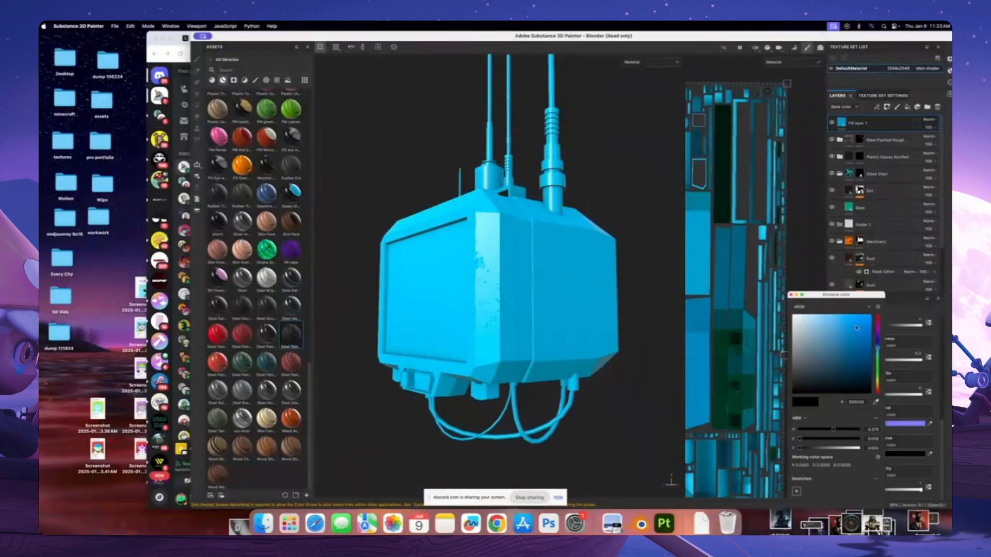
{"action": "left_click", "coordinate": [860, 323]}
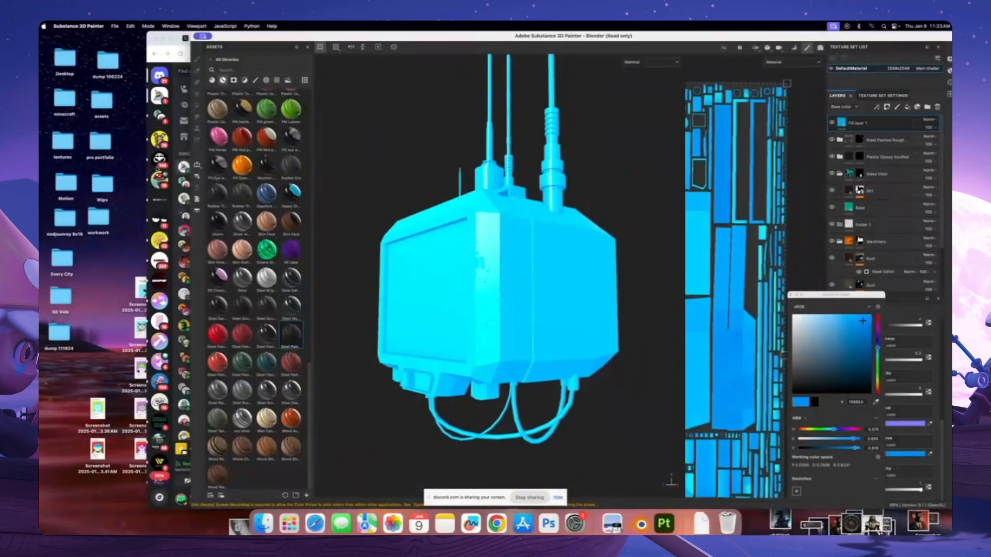
{"action": "left_click", "coordinate": [611, 523]}
{"action": "left_click", "coordinate": [664, 522]}
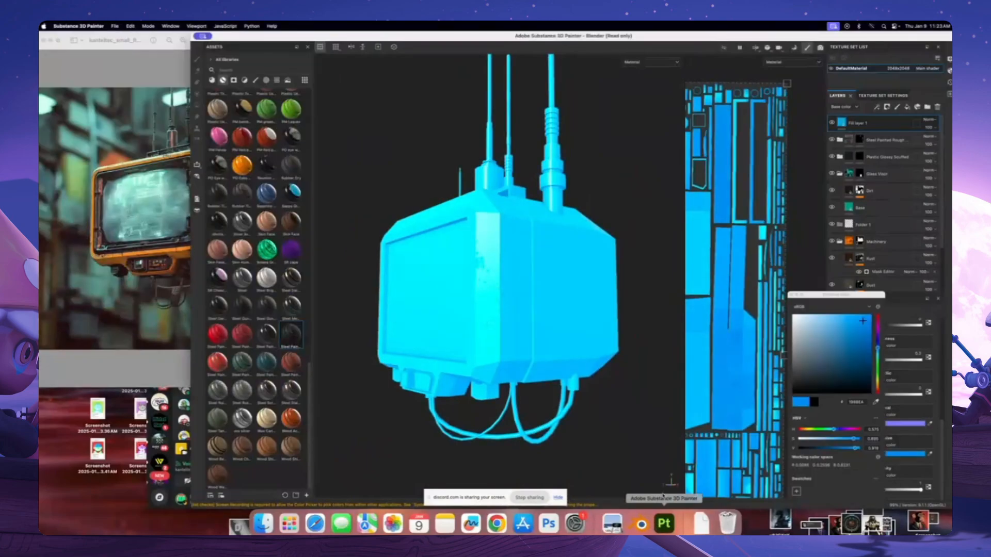
{"action": "left_click", "coordinate": [876, 385]}
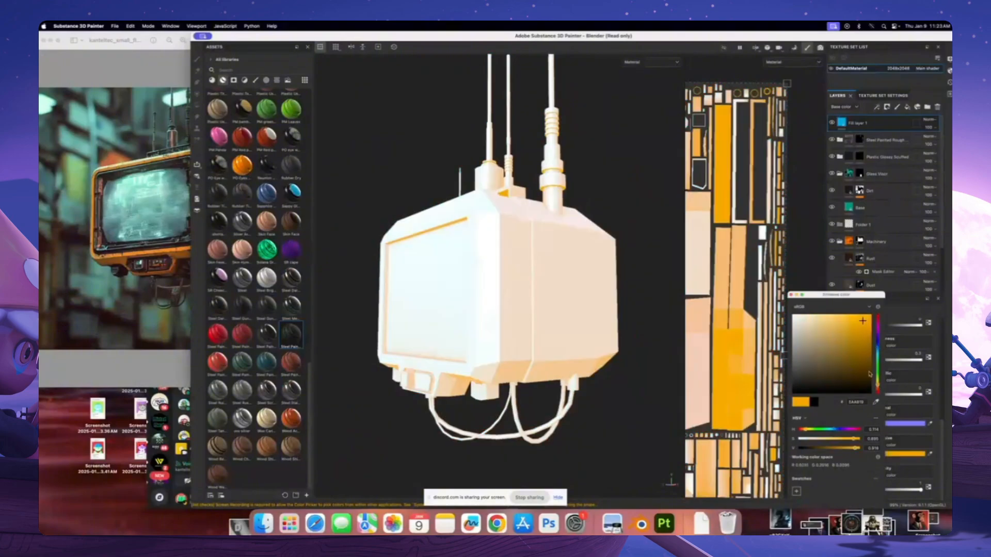
{"action": "left_click", "coordinate": [791, 295]}
Set the fill layer's base color to orange to match the reference lights, and check its emissive color
{"action": "scroll", "coordinate": [875, 416], "scroll_direction": "up", "scroll_amount": 3}
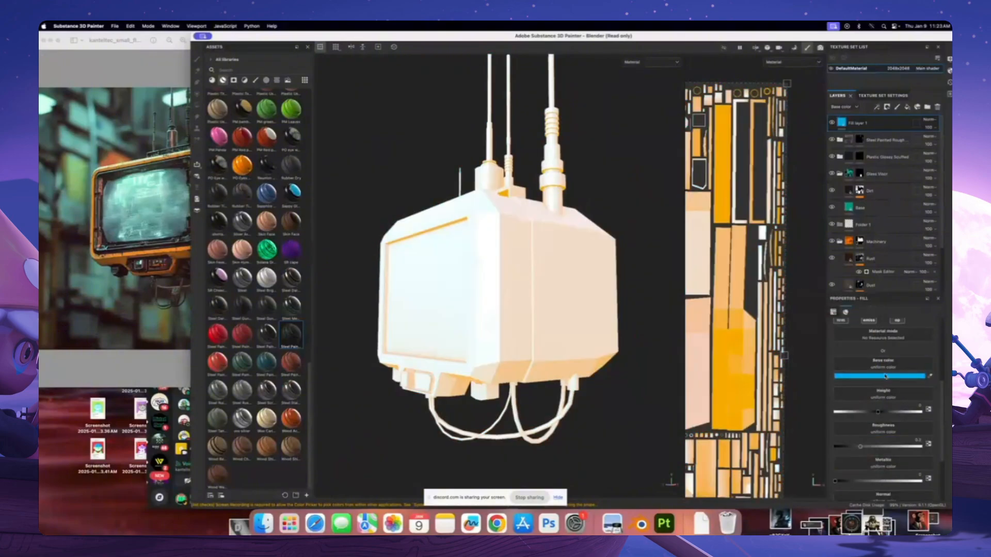
{"action": "left_click", "coordinate": [886, 375]}
{"action": "left_click", "coordinate": [877, 385]}
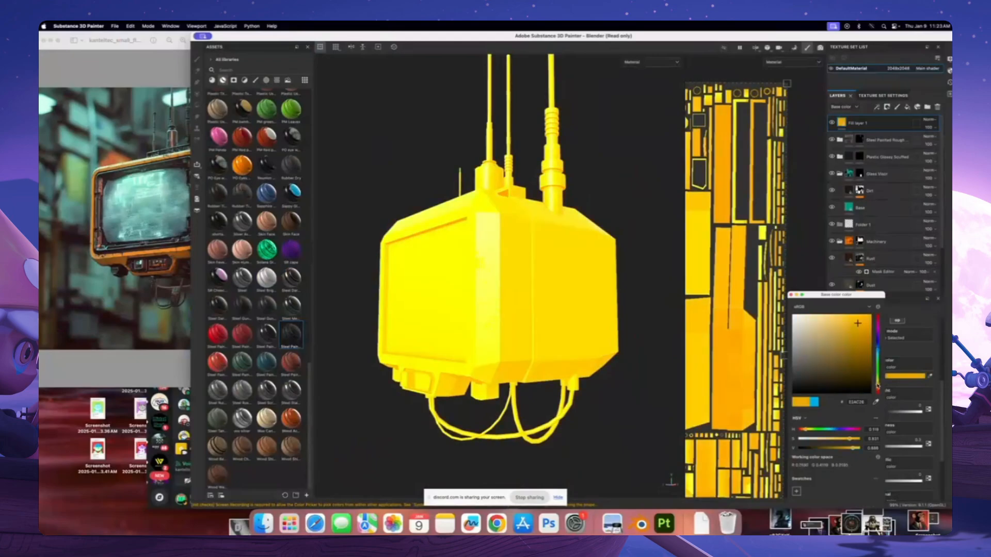
{"action": "left_click", "coordinate": [132, 42]}
{"action": "left_click_drag", "start_coordinate": [146, 41], "coordinate": [41, 27]}
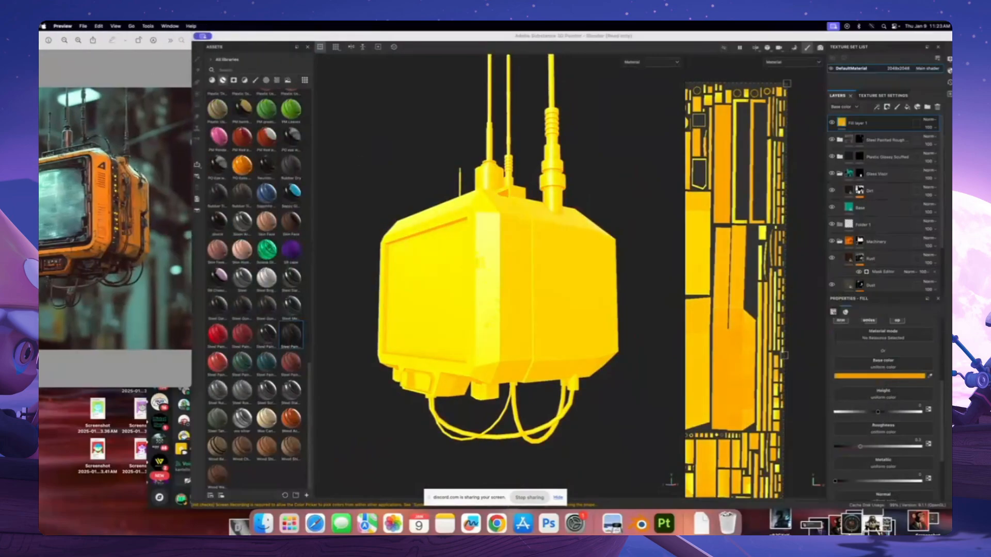
{"action": "left_click", "coordinate": [490, 40]}
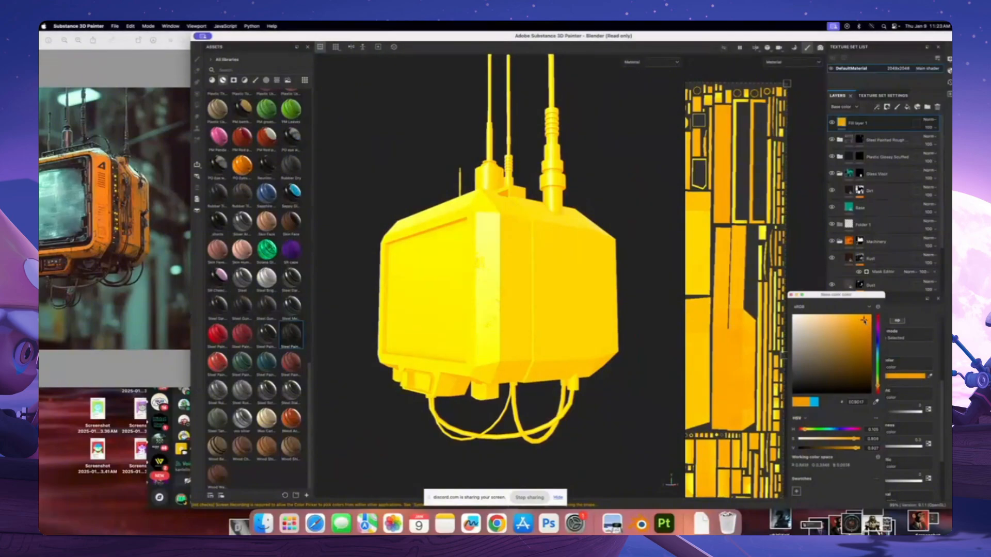
{"action": "left_click", "coordinate": [791, 294]}
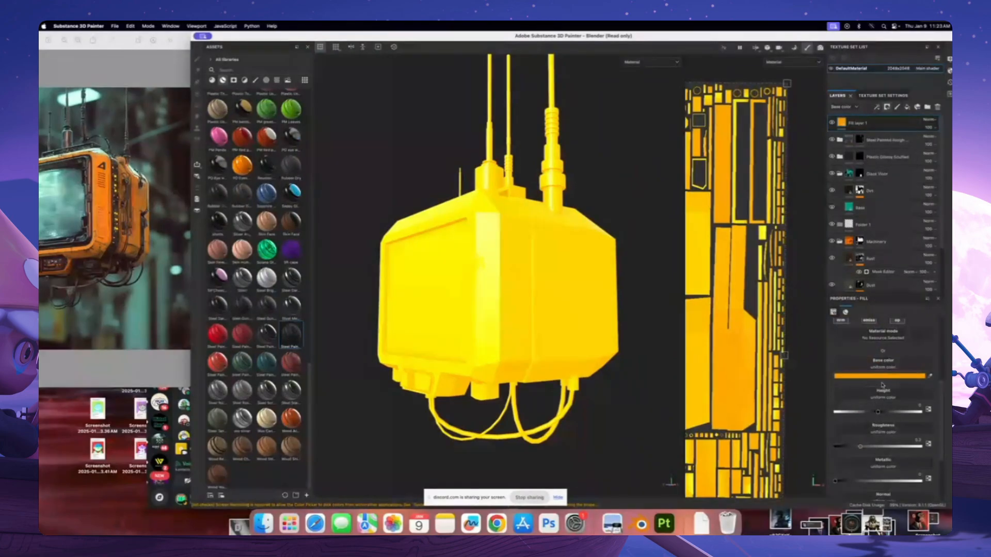
{"action": "scroll", "coordinate": [849, 345], "scroll_direction": "down", "scroll_amount": 3}
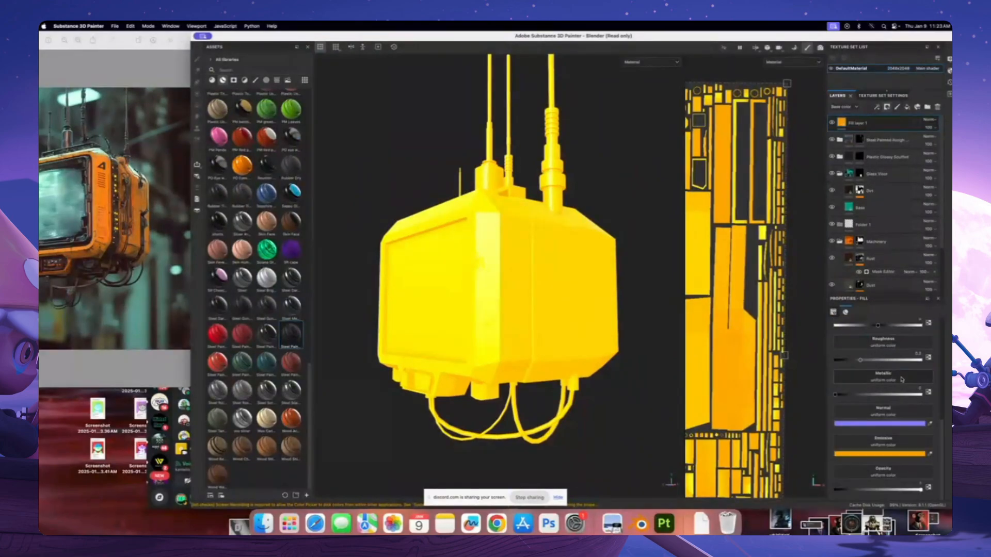
{"action": "left_click", "coordinate": [885, 454]}
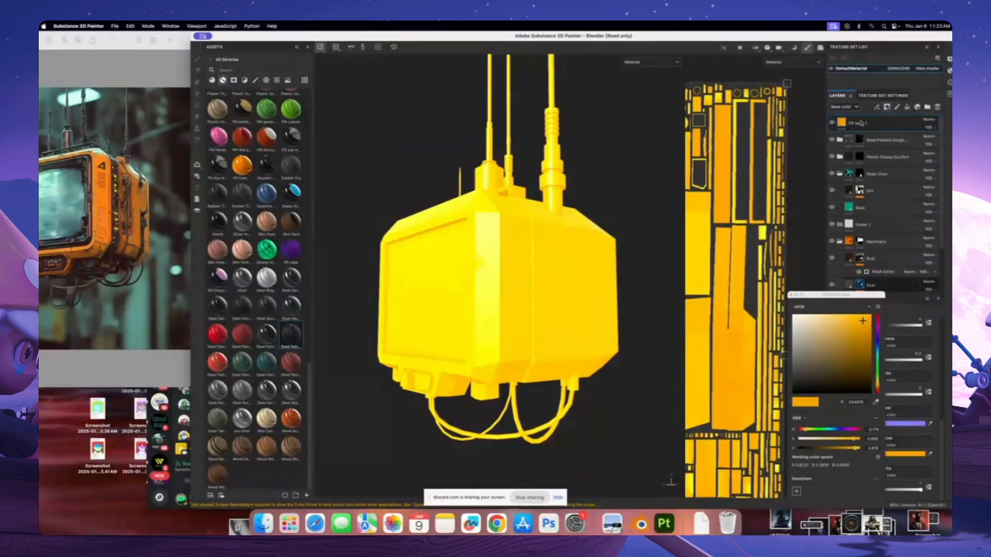
Add a black mask to the orange fill layer and set up the Paint brush with a hardness of 1
{"action": "left_click", "coordinate": [886, 107]}
{"action": "left_click", "coordinate": [897, 124]}
{"action": "scroll", "coordinate": [614, 253], "scroll_direction": "up", "scroll_amount": 4}
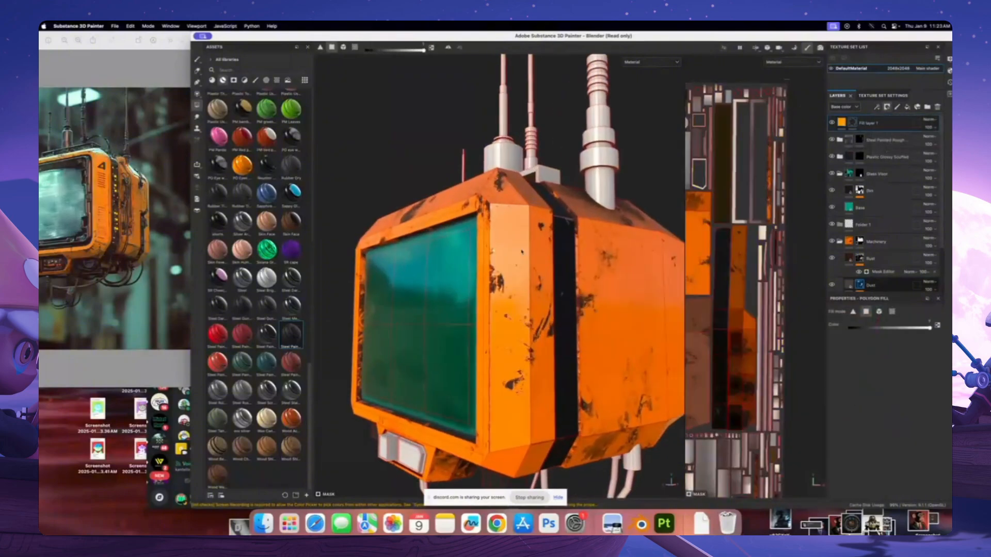
{"action": "left_click_drag", "start_coordinate": [614, 253], "coordinate": [526, 253], "text": "alt"}
{"action": "scroll", "coordinate": [526, 253], "scroll_direction": "up", "scroll_amount": 3}
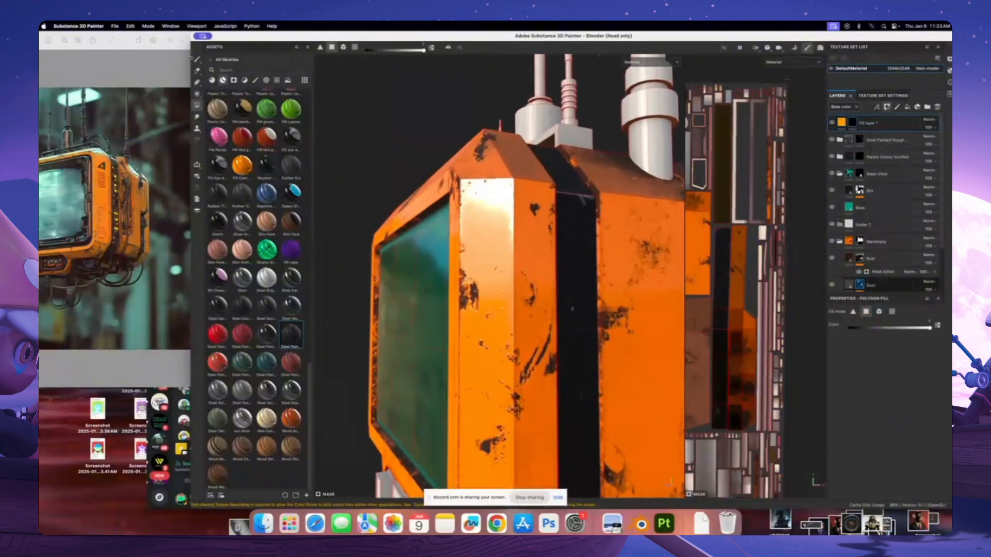
{"action": "key", "text": "1"}
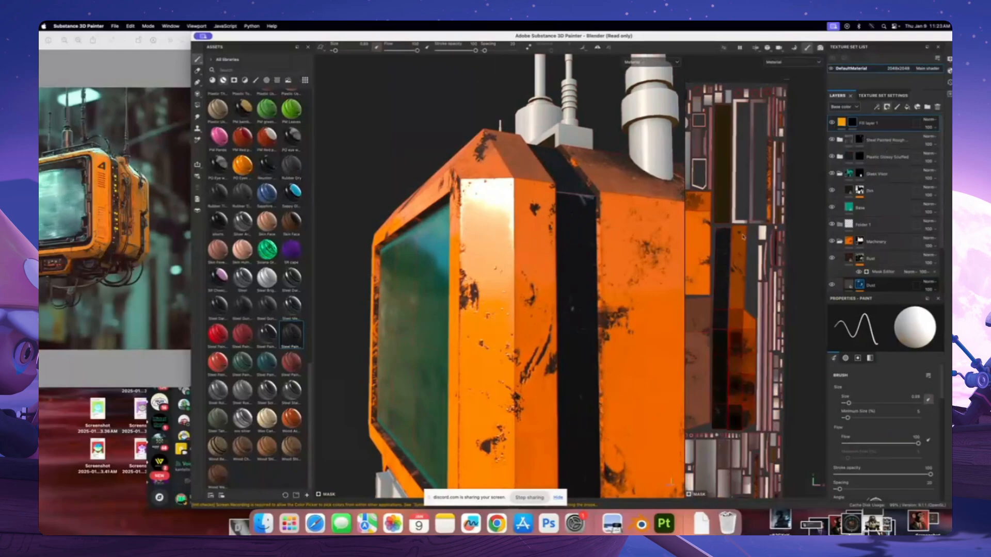
{"action": "scroll", "coordinate": [916, 448], "scroll_direction": "down", "scroll_amount": 10}
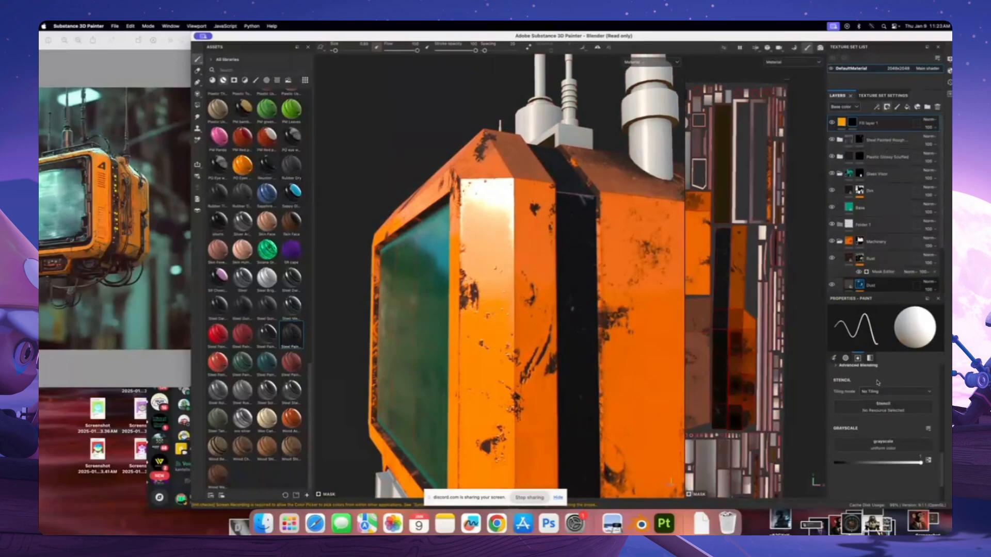
{"action": "left_click_drag", "start_coordinate": [868, 408], "coordinate": [932, 408]}
{"action": "left_click_drag", "start_coordinate": [614, 276], "coordinate": [526, 278], "text": "alt"}
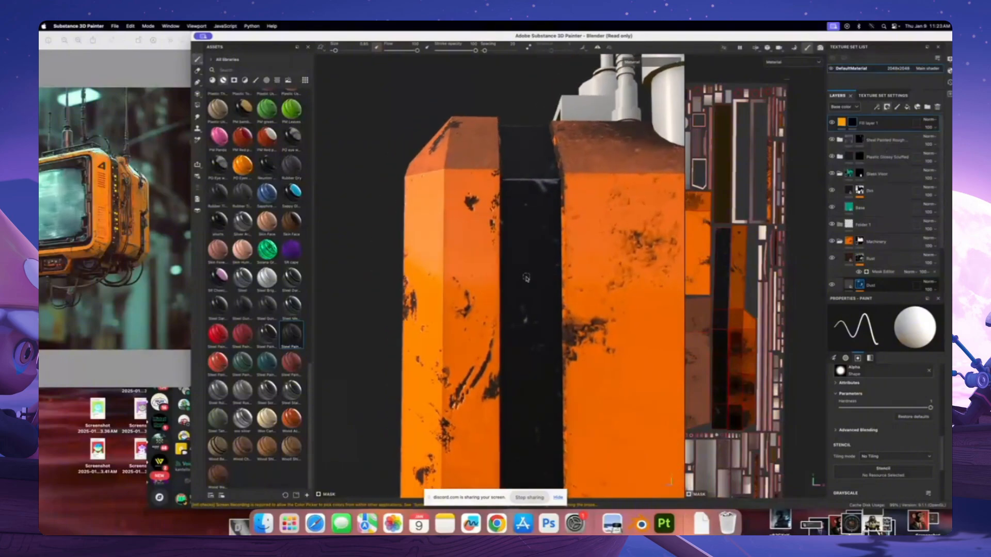
Paint a staggered cluster of small round lights on the mask near the upper end of the dark strip
{"action": "left_click", "coordinate": [511, 227]}
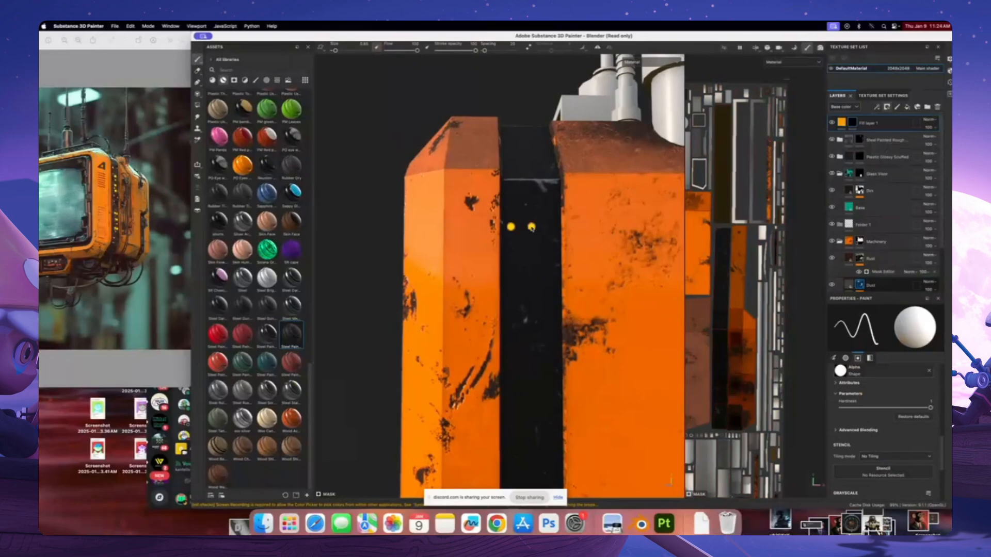
{"action": "left_click", "coordinate": [531, 263]}
{"action": "left_click", "coordinate": [548, 264]}
{"action": "middle_click_drag", "start_coordinate": [540, 274], "coordinate": [546, 246], "text": "alt"}
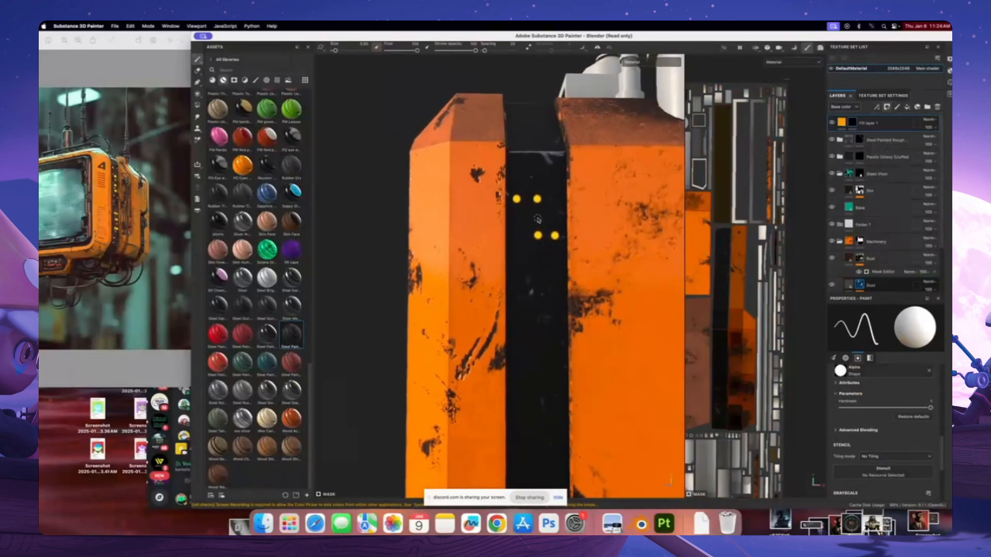
Paint three pairs of round lights further down the dark strip, shifting the lower two pairs slightly sideways
{"action": "middle_click_drag", "start_coordinate": [534, 327], "coordinate": [543, 233], "text": "alt"}
{"action": "left_click", "coordinate": [529, 291]}
{"action": "left_click", "coordinate": [550, 291]}
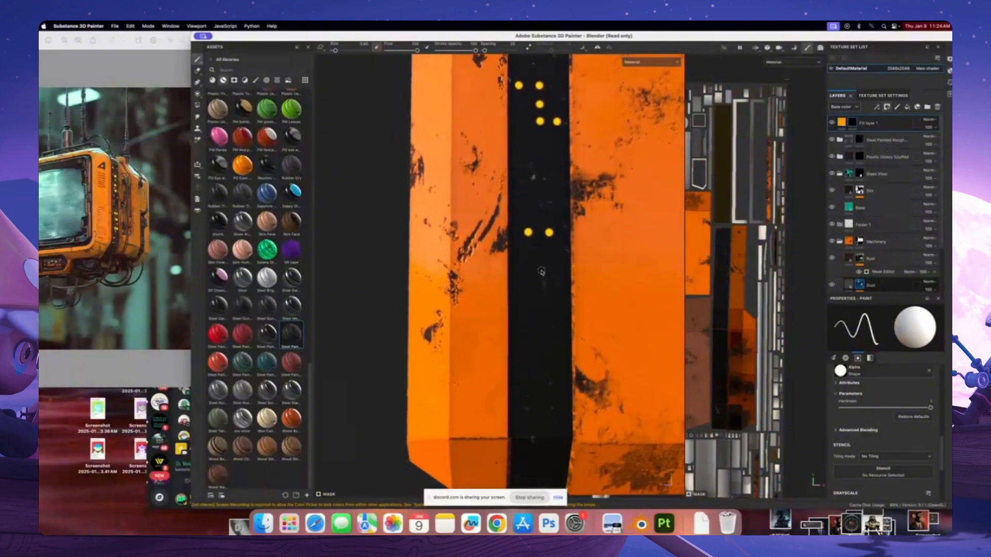
{"action": "left_click", "coordinate": [539, 271]}
{"action": "left_click", "coordinate": [557, 272]}
{"action": "middle_click_drag", "start_coordinate": [557, 273], "coordinate": [559, 246], "text": "alt"}
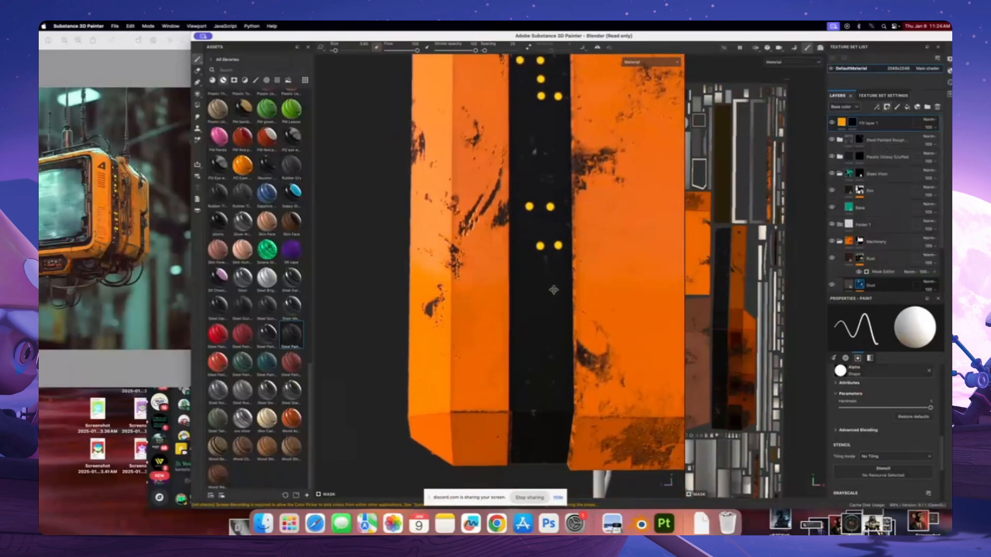
{"action": "left_click", "coordinate": [541, 283]}
{"action": "left_click", "coordinate": [559, 283]}
{"action": "middle_click_drag", "start_coordinate": [547, 295], "coordinate": [550, 249], "text": "alt"}
Duplicate the orange light fill layer together with its mask
{"action": "middle_click_drag", "start_coordinate": [525, 181], "coordinate": [520, 262], "text": "alt"}
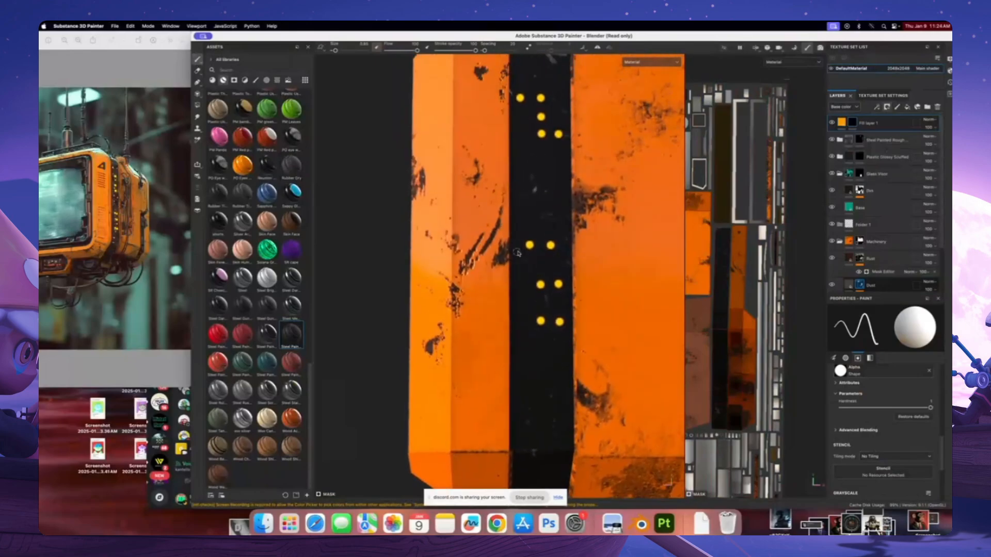
{"action": "mouse_move", "coordinate": [521, 232]}
{"action": "left_mouse_down", "text": "alt"}
{"action": "mouse_move", "coordinate": [525, 264]}
{"action": "mouse_move", "coordinate": [525, 212]}
{"action": "mouse_move", "coordinate": [537, 317]}
{"action": "mouse_move", "coordinate": [553, 308]}
{"action": "mouse_move", "coordinate": [537, 333]}
{"action": "left_mouse_up", "text": "alt"}
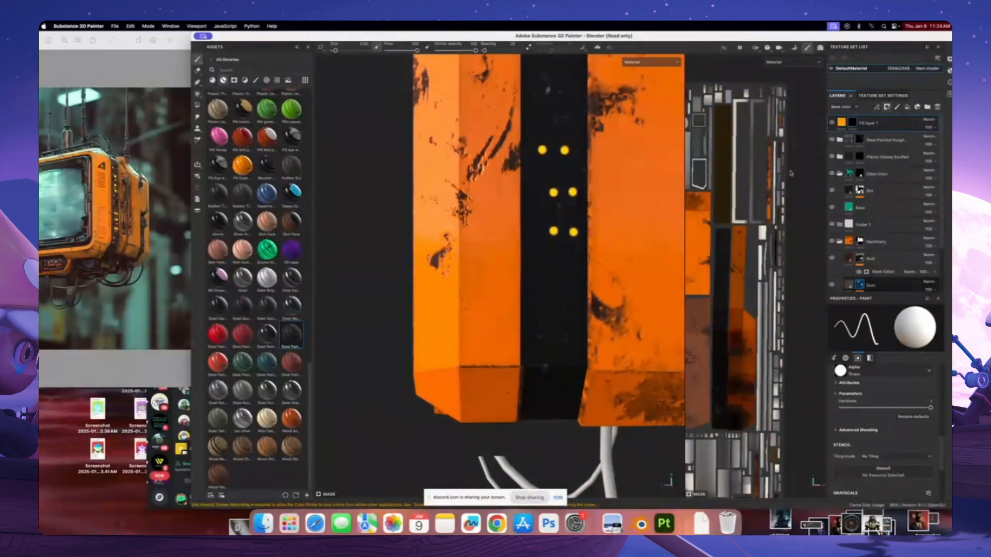
{"action": "middle_click_drag", "start_coordinate": [501, 239], "coordinate": [469, 356], "text": "alt"}
{"action": "left_click_drag", "start_coordinate": [525, 240], "coordinate": [549, 233], "text": "alt"}
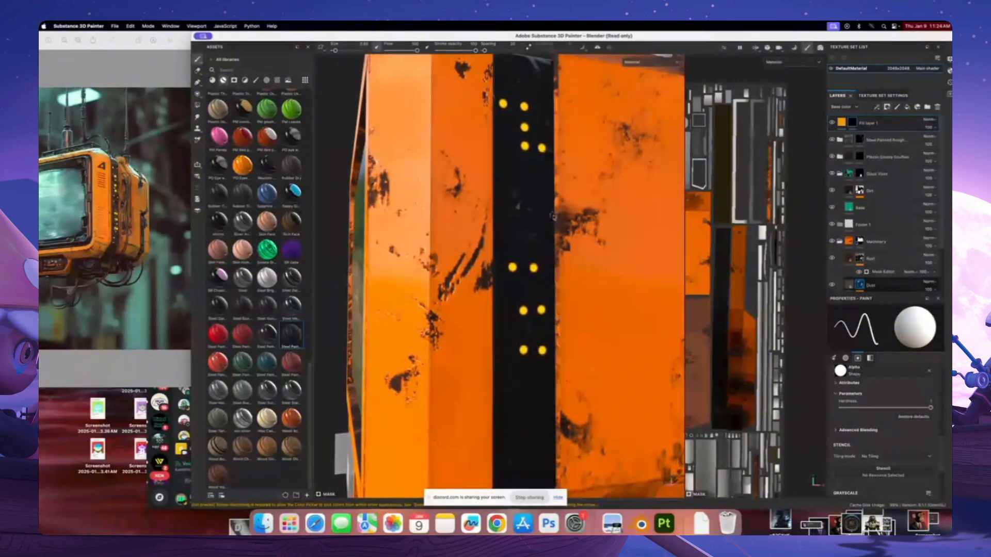
{"action": "right_click", "coordinate": [871, 125]}
{"action": "left_click", "coordinate": [880, 137]}
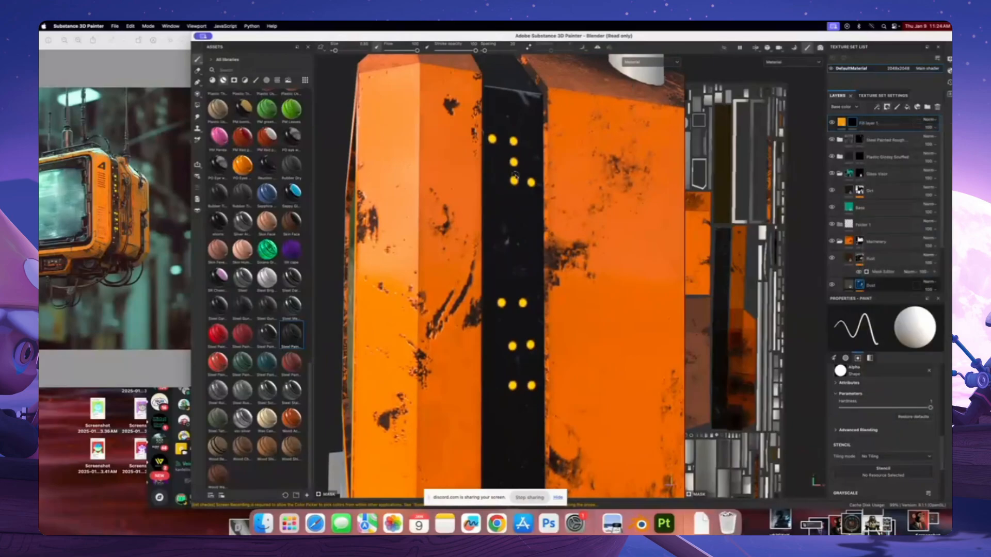
{"action": "scroll", "coordinate": [514, 175], "scroll_direction": "up", "scroll_amount": 3}
{"action": "right_click", "coordinate": [870, 125]}
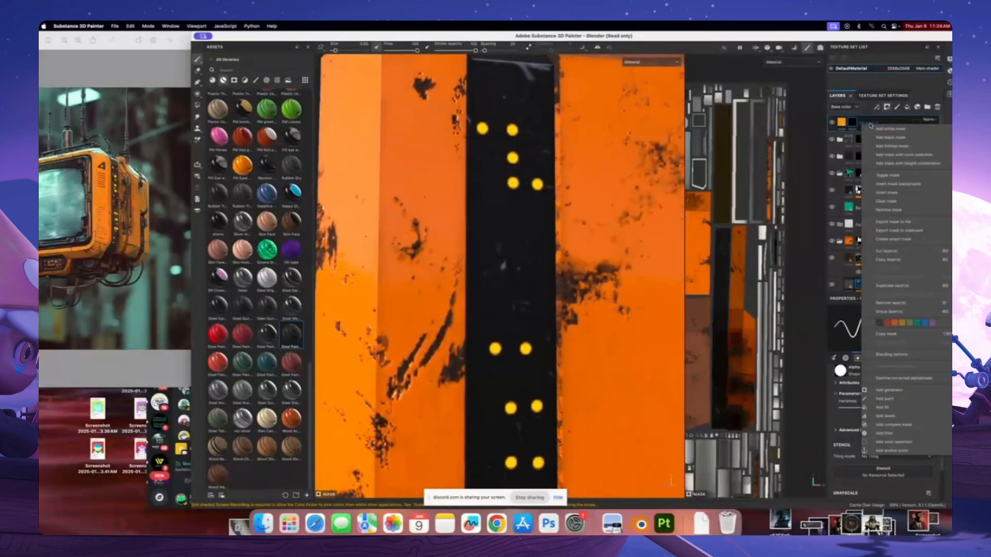
{"action": "left_click", "coordinate": [882, 285]}
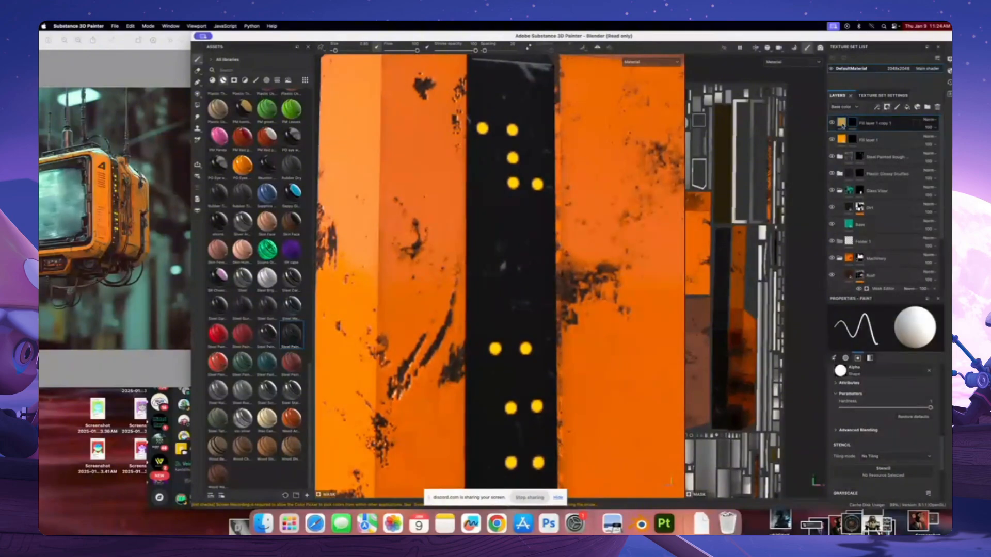
Set the duplicated fill layer's emissive color and base color to a lighter, paler yellow
{"action": "left_click", "coordinate": [842, 125]}
{"action": "left_click", "coordinate": [890, 453]}
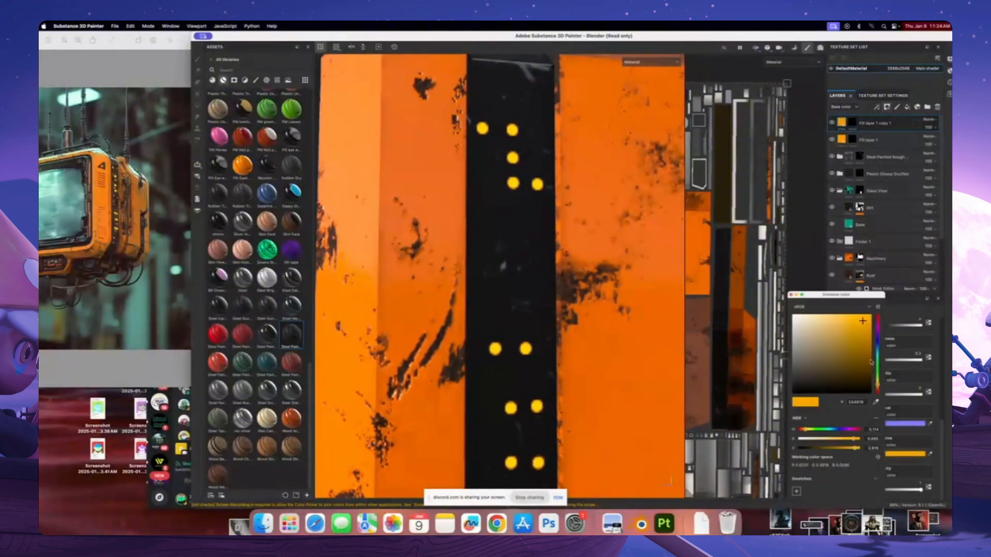
{"action": "left_click_drag", "start_coordinate": [859, 321], "coordinate": [840, 317]}
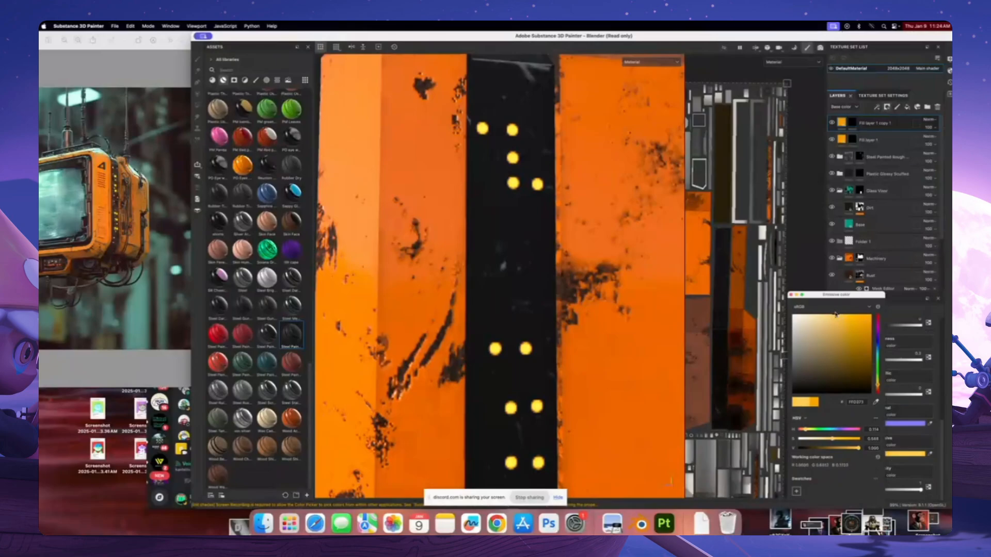
{"action": "left_click", "coordinate": [791, 296]}
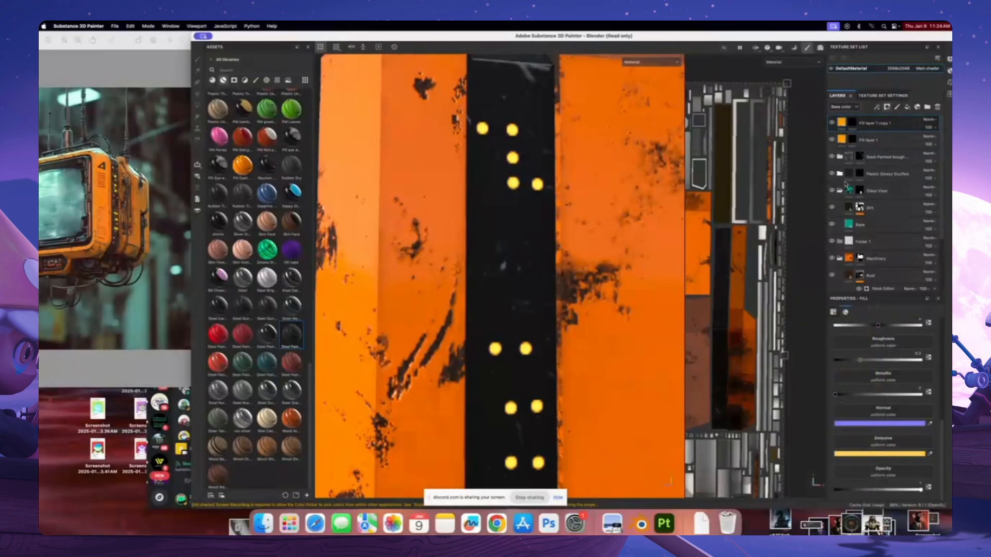
{"action": "scroll", "coordinate": [906, 385], "scroll_direction": "up", "scroll_amount": 3}
{"action": "left_click", "coordinate": [898, 354]}
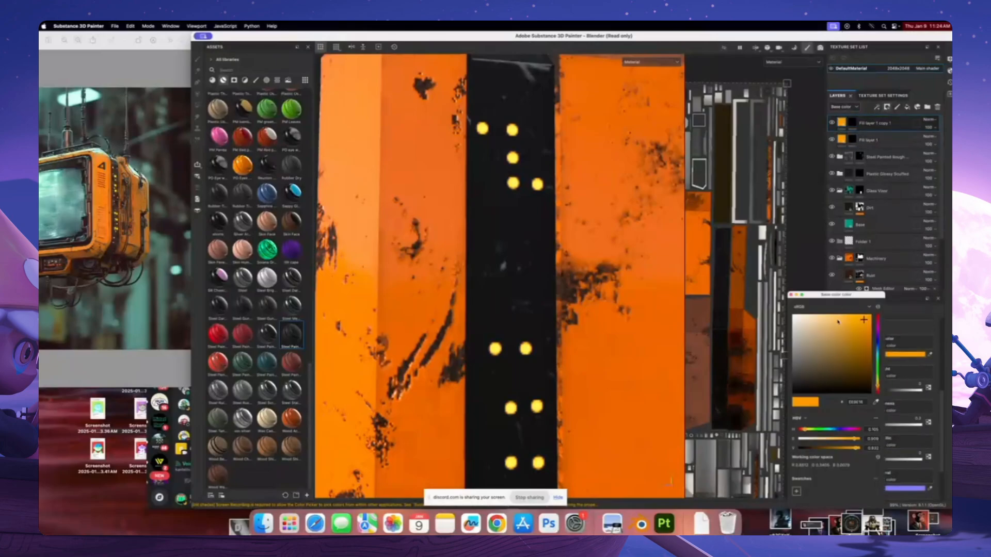
{"action": "left_click_drag", "start_coordinate": [838, 321], "coordinate": [829, 315]}
{"action": "left_click", "coordinate": [791, 296]}
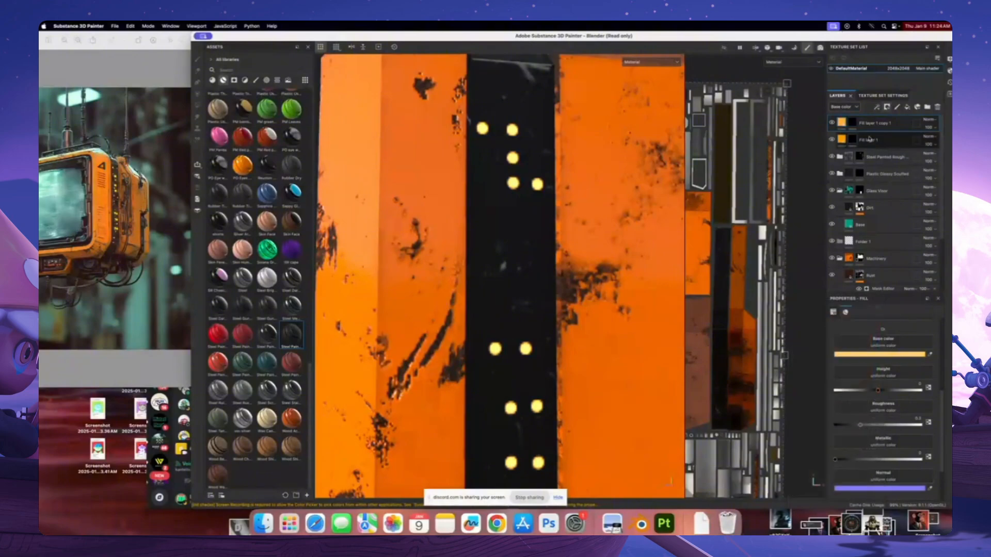
Reset the duplicated layer's mask to black and paint smaller bright centers inside the upper lights and the first lower pair
{"action": "right_click", "coordinate": [852, 123]}
{"action": "left_click", "coordinate": [883, 138]}
{"action": "scroll", "coordinate": [508, 134], "scroll_direction": "up", "scroll_amount": 3}
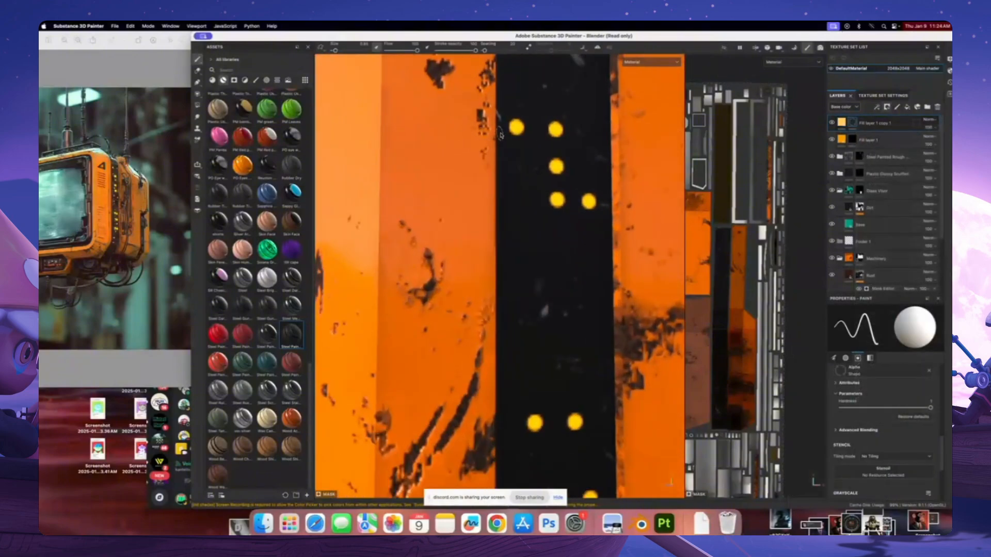
{"action": "middle_click_drag", "start_coordinate": [517, 133], "coordinate": [453, 180], "text": "alt"}
{"action": "right_click_drag", "start_coordinate": [473, 174], "coordinate": [467, 176], "text": "super"}
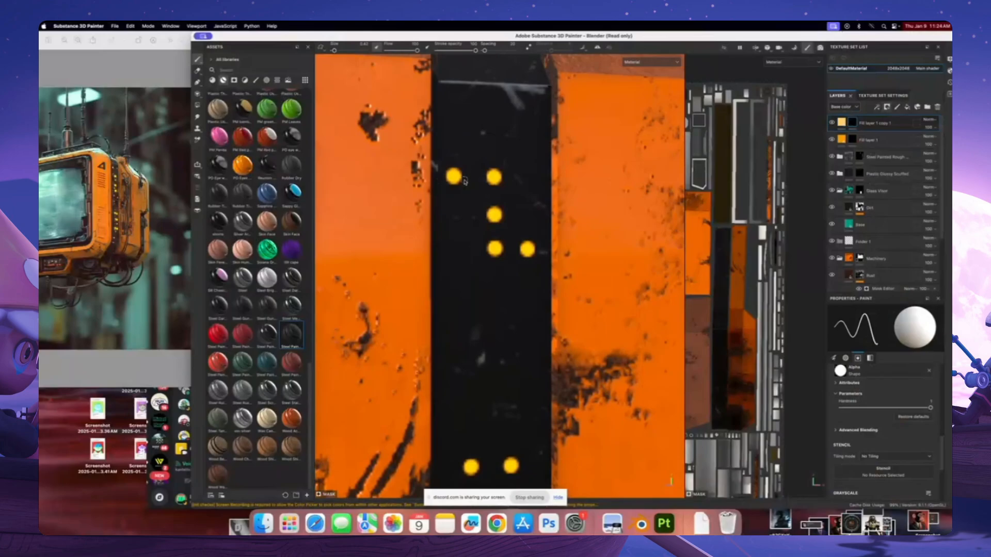
{"action": "left_click_drag", "start_coordinate": [462, 177], "coordinate": [452, 179], "text": "alt"}
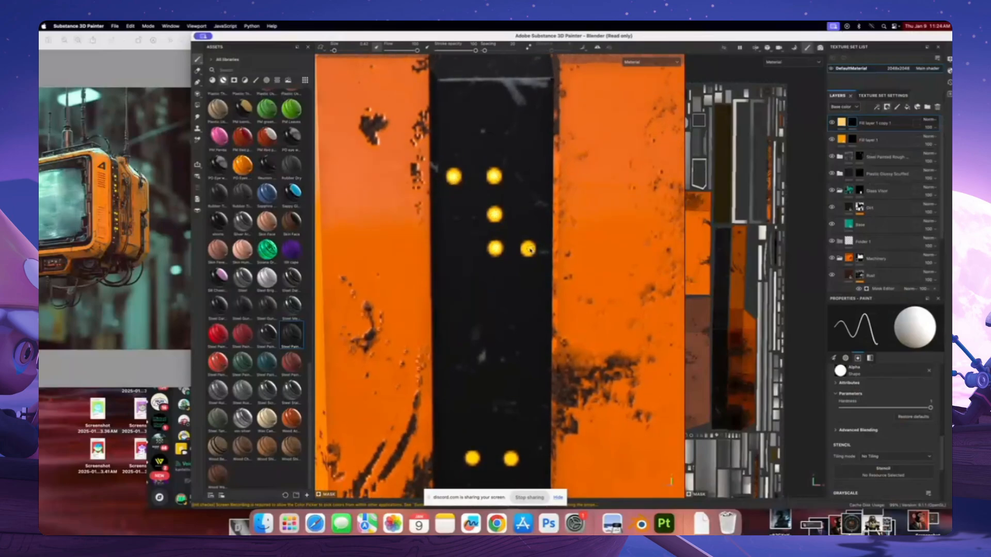
{"action": "middle_click_drag", "start_coordinate": [527, 340], "coordinate": [547, 209], "text": "alt"}
{"action": "scroll", "coordinate": [531, 356], "scroll_direction": "up", "scroll_amount": 3}
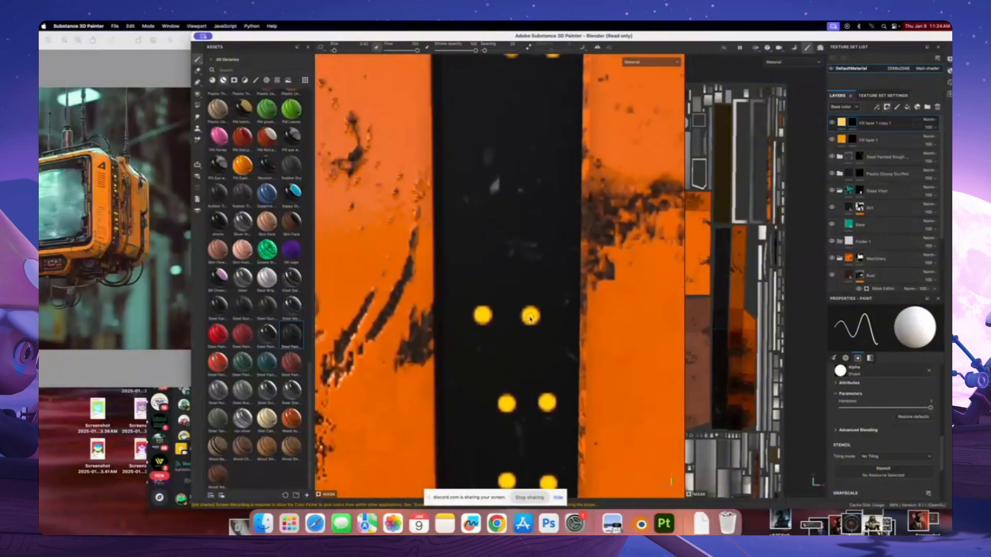
Set the texture set resolution to 4096 x 4096
{"action": "left_click", "coordinate": [900, 69]}
{"action": "left_click", "coordinate": [902, 116]}
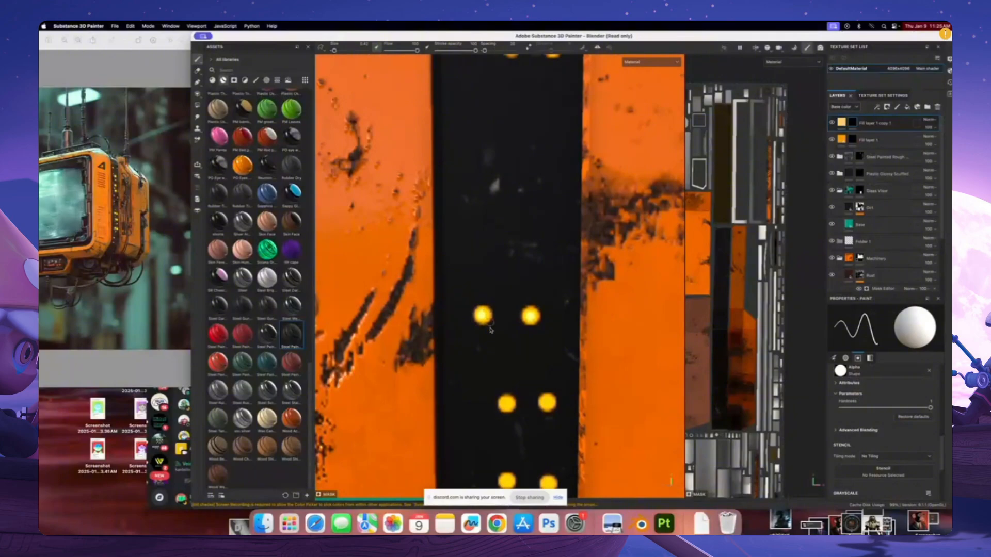
{"action": "scroll", "coordinate": [490, 331], "scroll_direction": "down", "scroll_amount": 2}
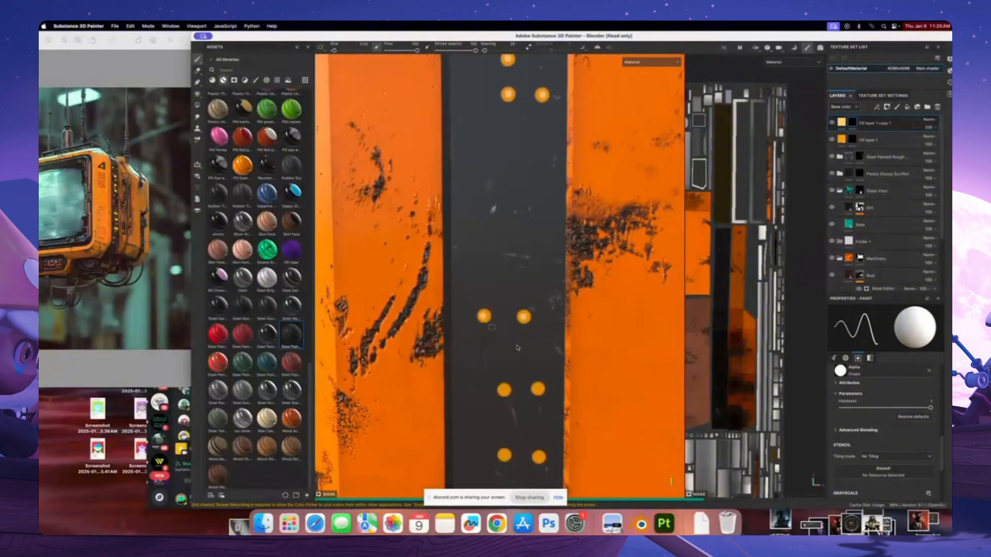
{"action": "scroll", "coordinate": [518, 336], "scroll_direction": "up", "scroll_amount": 2}
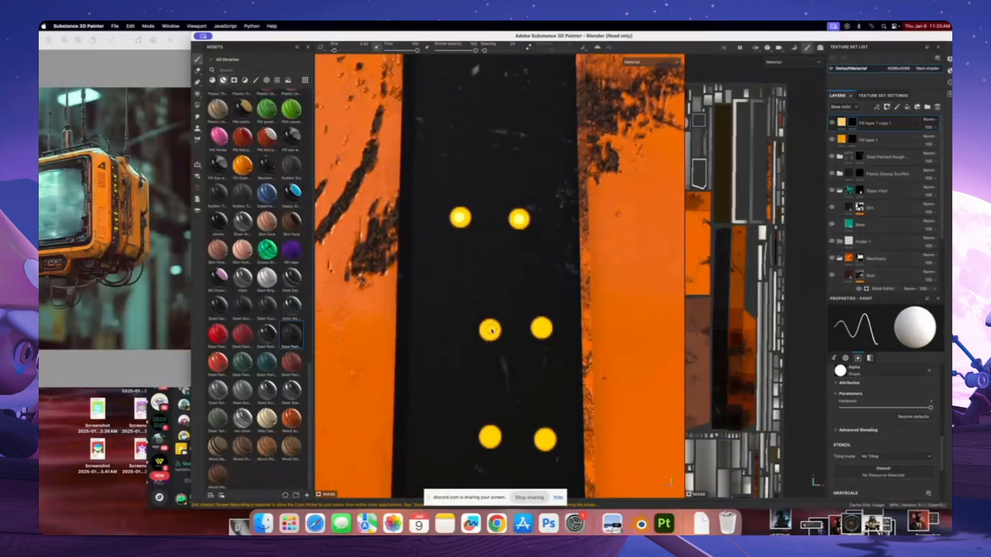
Paint small bright centers inside the four lowest lights of the dark strip
{"action": "left_click", "coordinate": [490, 331]}
{"action": "left_click", "coordinate": [542, 328]}
{"action": "middle_click_drag", "start_coordinate": [489, 452], "coordinate": [483, 367], "text": "alt"}
{"action": "left_click", "coordinate": [483, 351]}
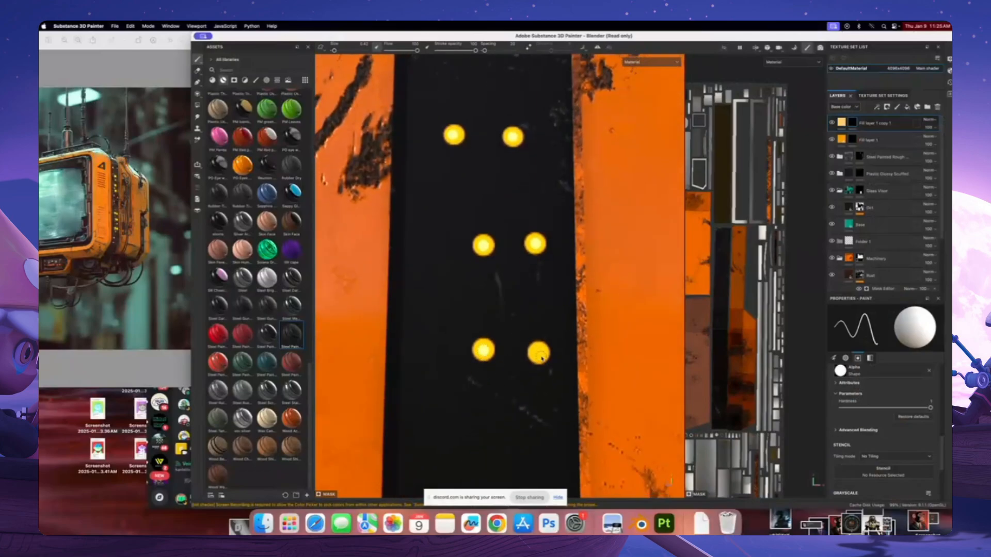
{"action": "left_click", "coordinate": [539, 354]}
Set the texture set resolution back to 2048 x 2048
{"action": "scroll", "coordinate": [538, 353], "scroll_direction": "down", "scroll_amount": 10}
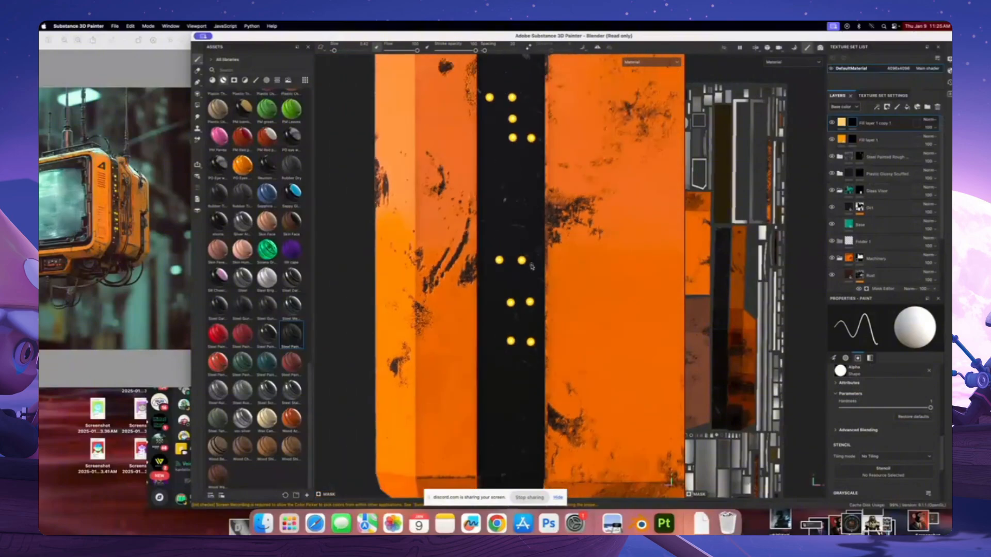
{"action": "scroll", "coordinate": [536, 257], "scroll_direction": "up", "scroll_amount": 5}
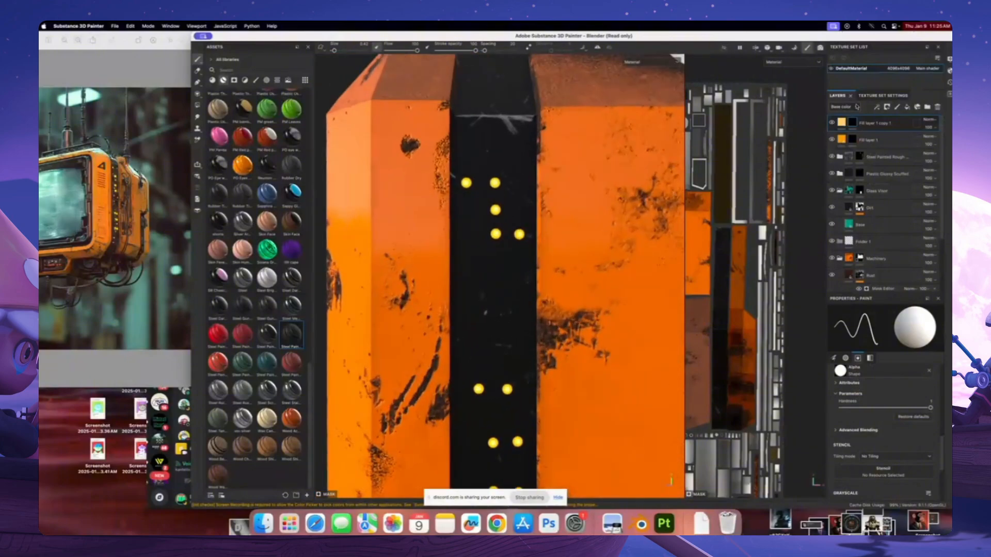
{"action": "left_click_drag", "start_coordinate": [538, 232], "coordinate": [551, 232], "text": "alt"}
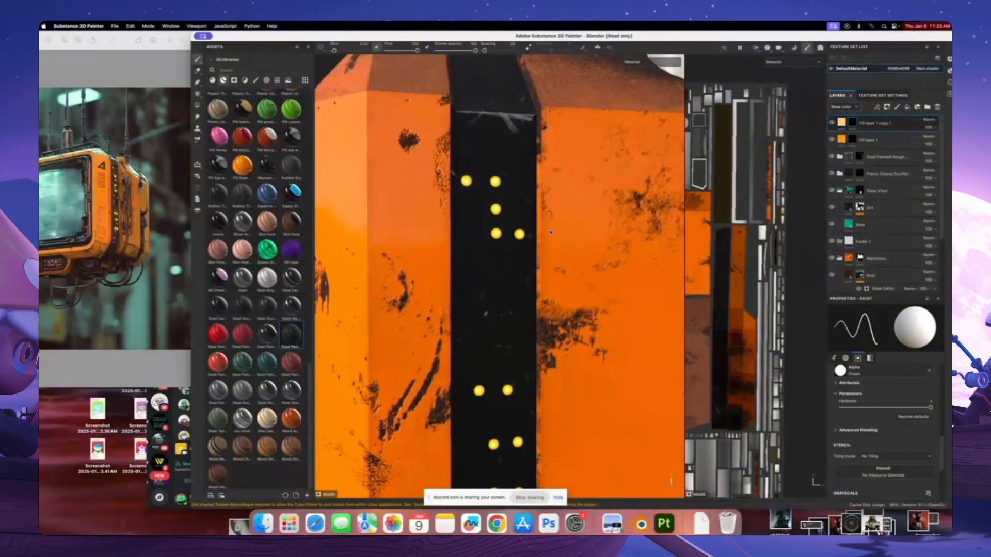
{"action": "left_click", "coordinate": [898, 69]}
{"action": "left_click", "coordinate": [898, 106]}
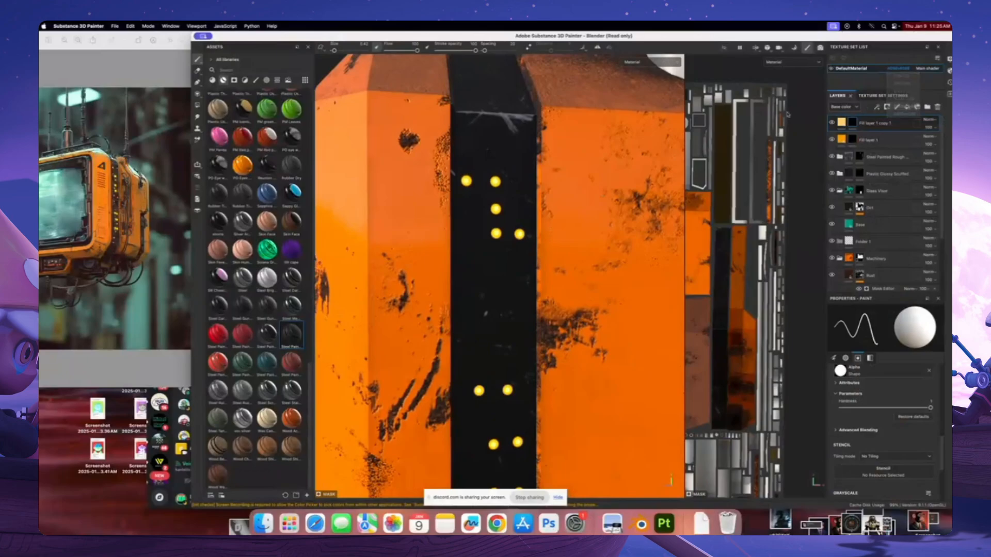
Add a Blur filter to the mask of the pale yellow layer and lower its blur intensity to nearly zero
{"action": "left_click_drag", "start_coordinate": [484, 262], "coordinate": [533, 250], "text": "alt"}
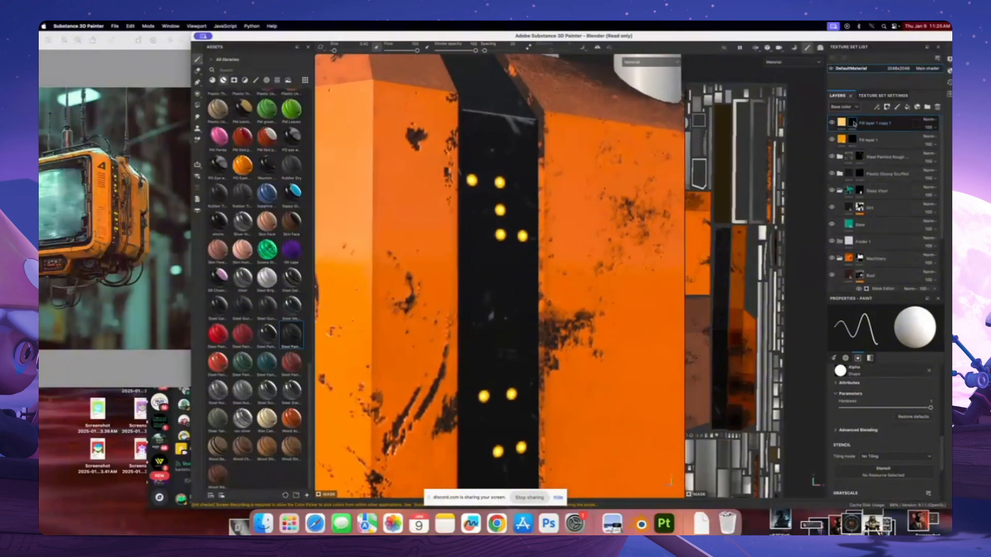
{"action": "left_click", "coordinate": [876, 106]}
{"action": "left_click", "coordinate": [894, 160]}
{"action": "scroll", "coordinate": [555, 195], "scroll_direction": "up", "scroll_amount": 4}
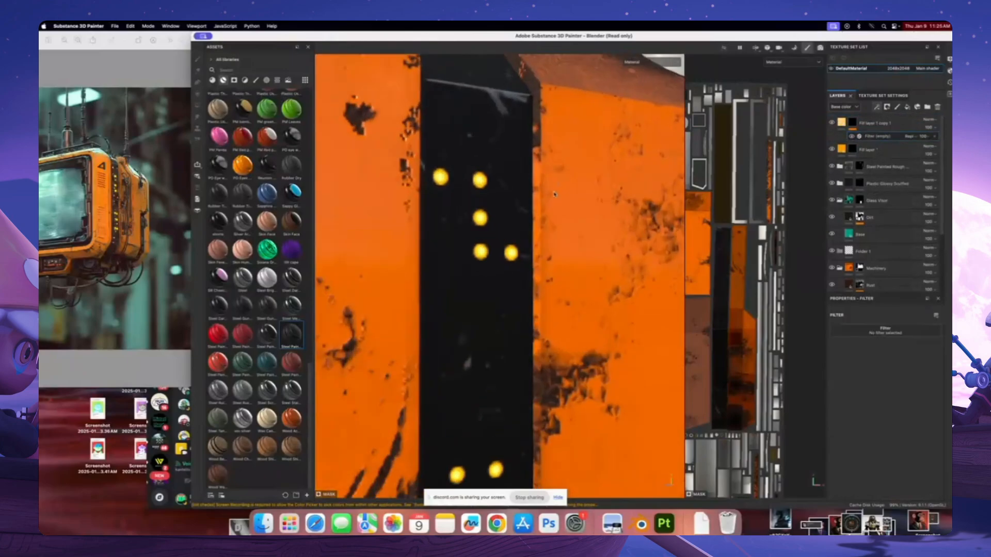
{"action": "left_click_drag", "start_coordinate": [484, 228], "coordinate": [587, 222], "text": "alt"}
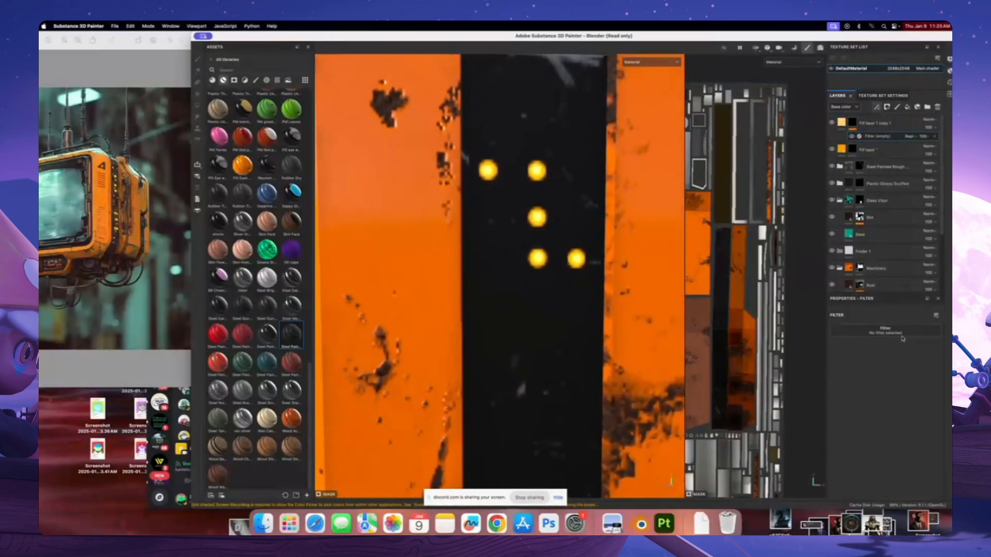
{"action": "left_click", "coordinate": [902, 338]}
{"action": "left_click", "coordinate": [920, 355]}
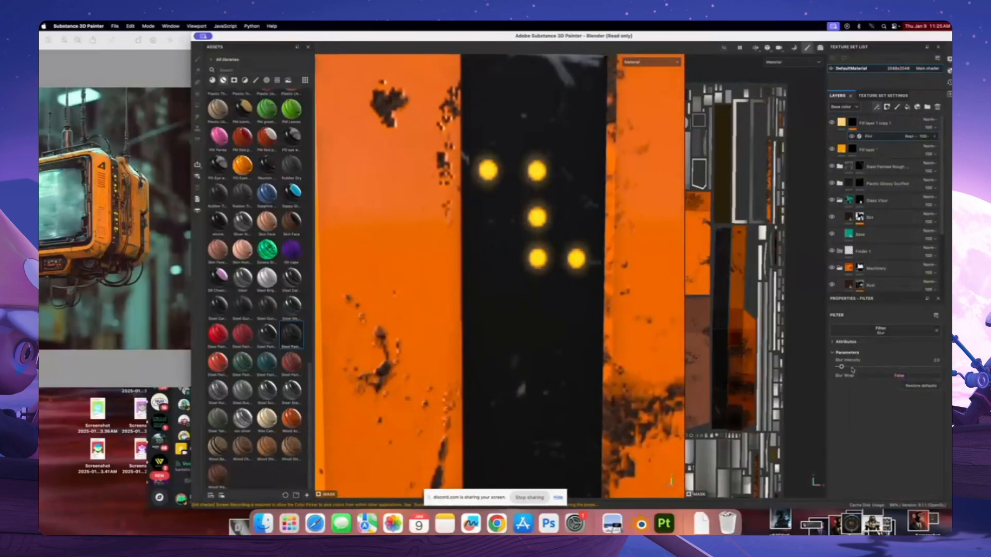
{"action": "left_click_drag", "start_coordinate": [841, 367], "coordinate": [838, 367]}
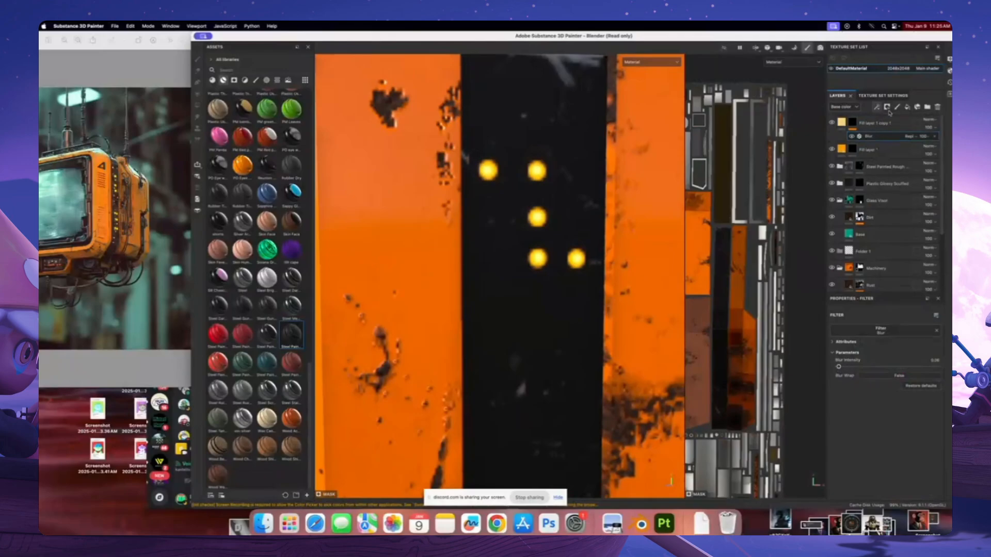
Try pasting the Blur filter onto the orange fill layer's mask, and remove it again
{"action": "left_click", "coordinate": [852, 152]}
{"action": "key", "text": "super+v"}
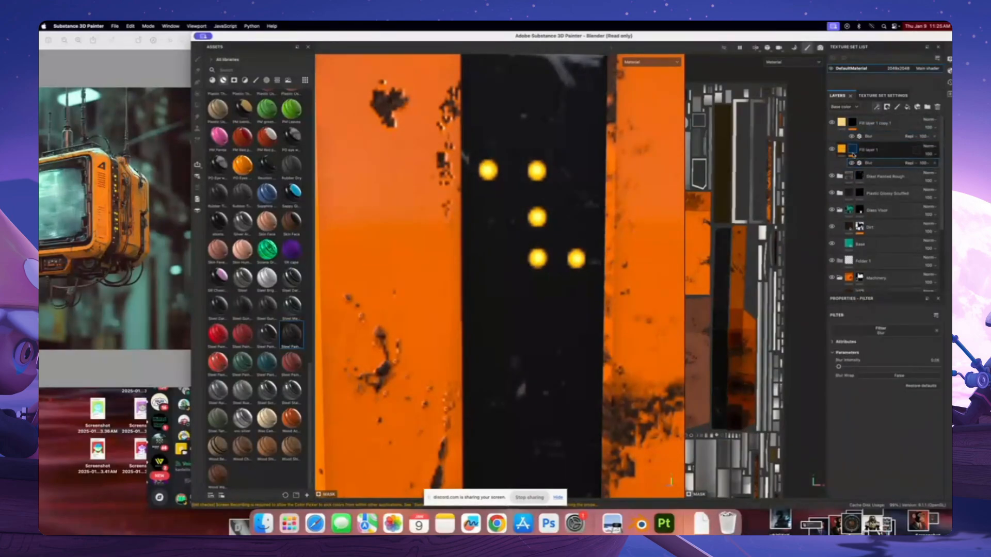
{"action": "key", "text": "Delete"}
Add a Blur filter to the orange fill layer's mask and lower its blur intensity to about 0.12
{"action": "left_click", "coordinate": [877, 107]}
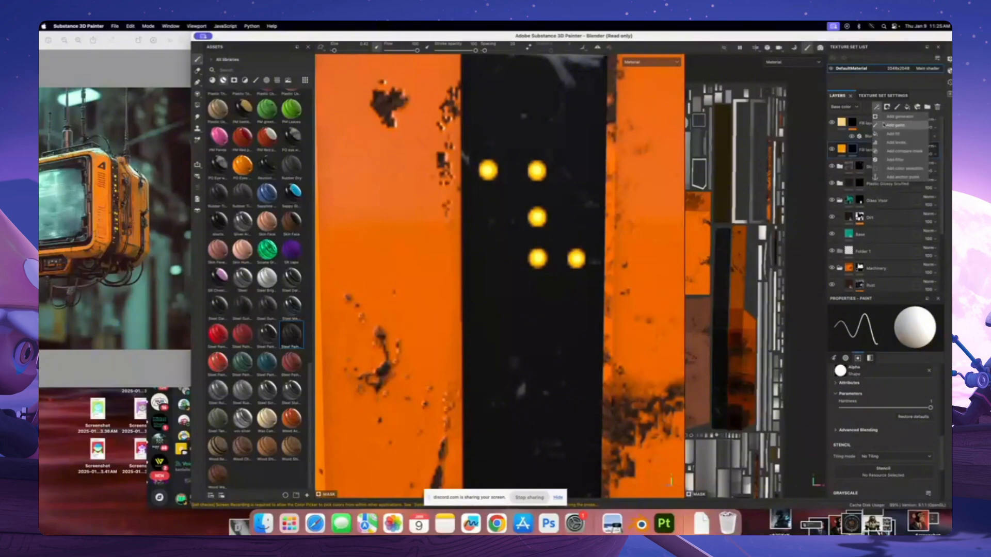
{"action": "left_click", "coordinate": [888, 159]}
{"action": "left_click", "coordinate": [905, 337]}
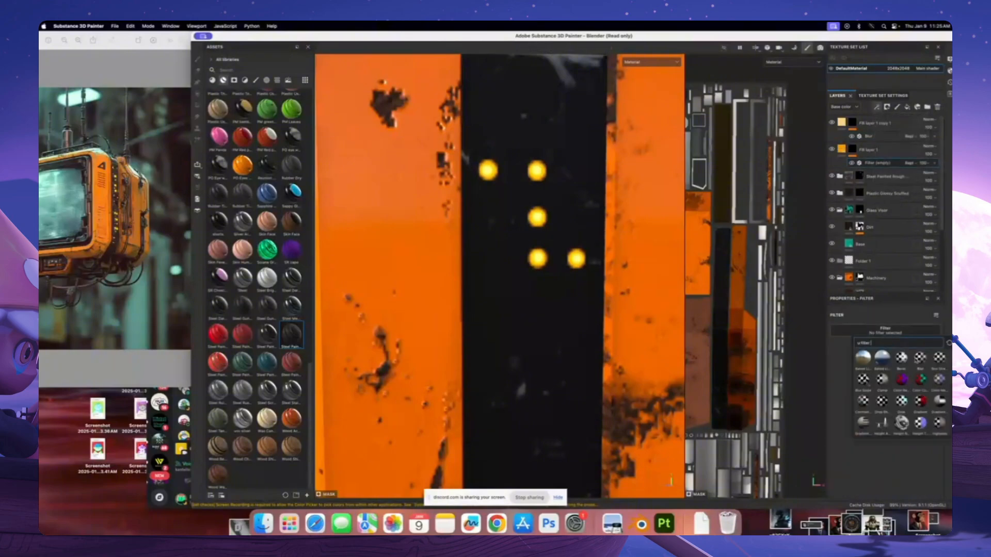
{"action": "left_click", "coordinate": [910, 360]}
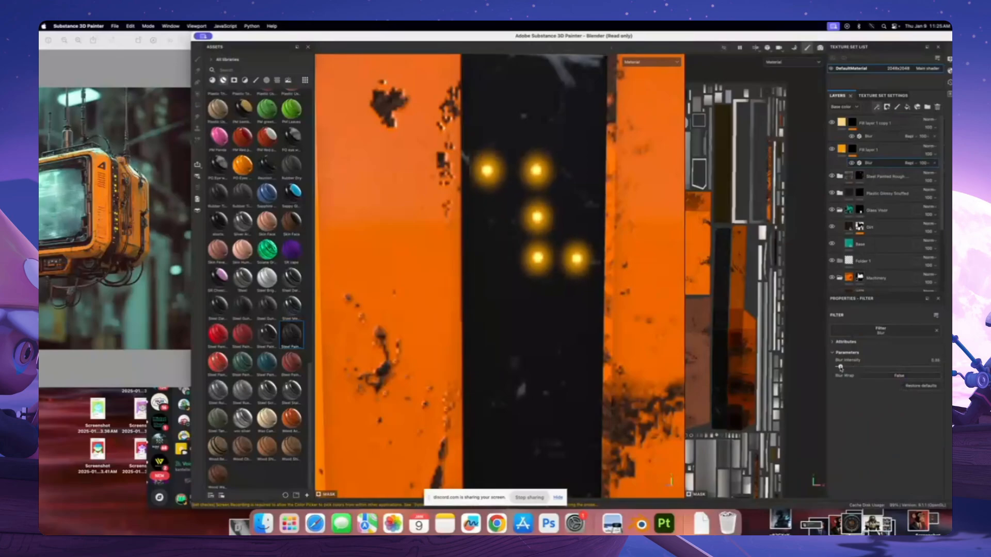
{"action": "left_click_drag", "start_coordinate": [841, 368], "coordinate": [837, 368]}
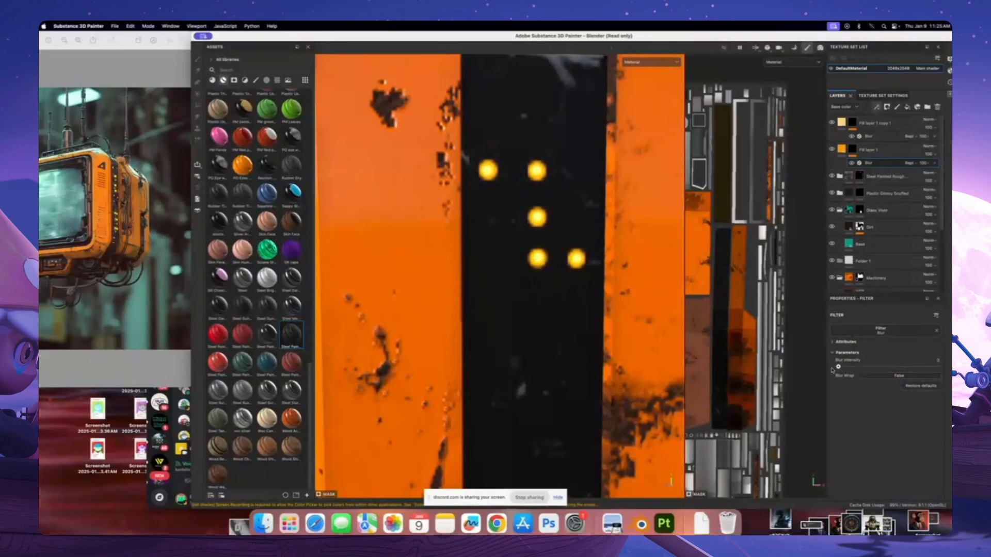
{"action": "scroll", "coordinate": [532, 219], "scroll_direction": "up", "scroll_amount": 3}
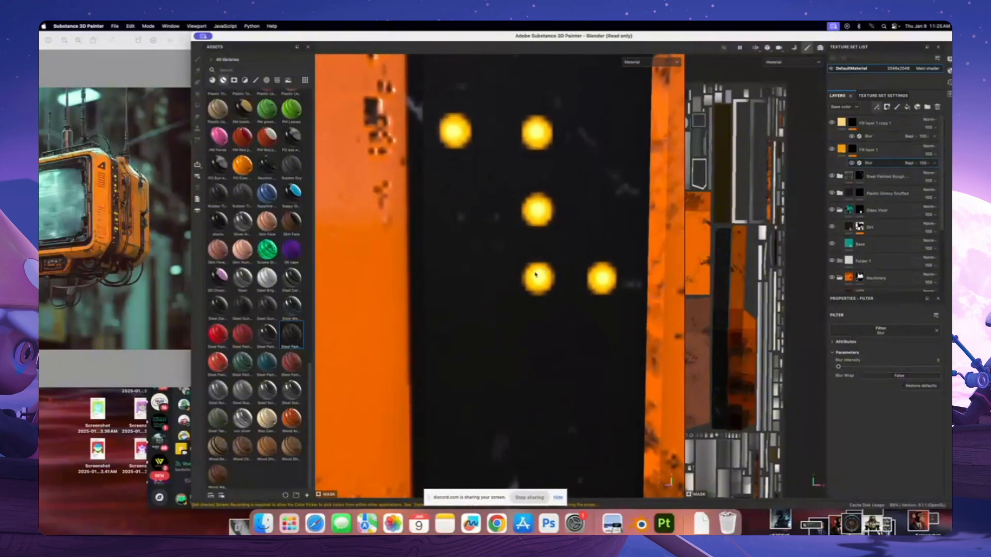
{"action": "left_click_drag", "start_coordinate": [839, 367], "coordinate": [838, 368]}
Examine the softened glow of the lights on the dark strip from close up, from afar and from several angles
{"action": "scroll", "coordinate": [541, 265], "scroll_direction": "down", "scroll_amount": 10}
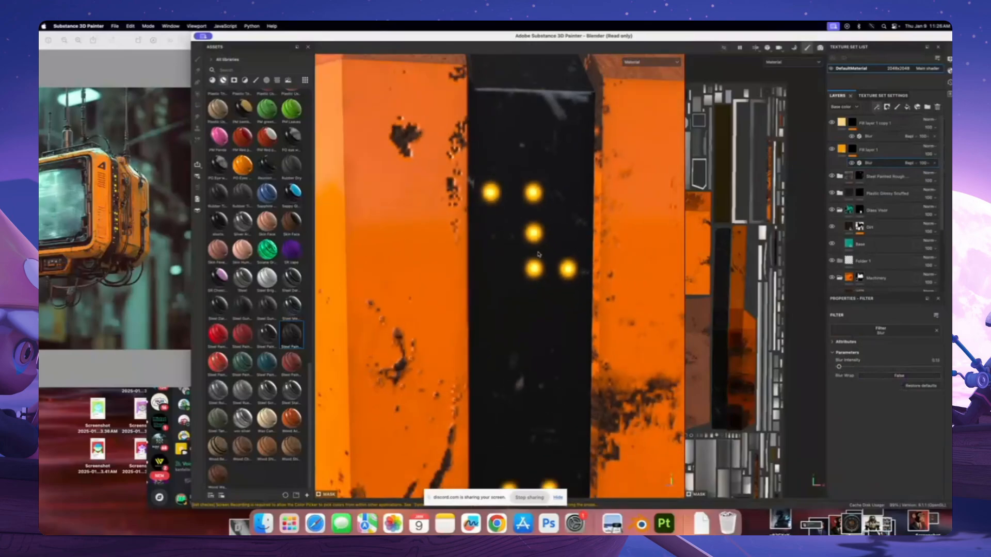
{"action": "scroll", "coordinate": [541, 266], "scroll_direction": "up", "scroll_amount": 5}
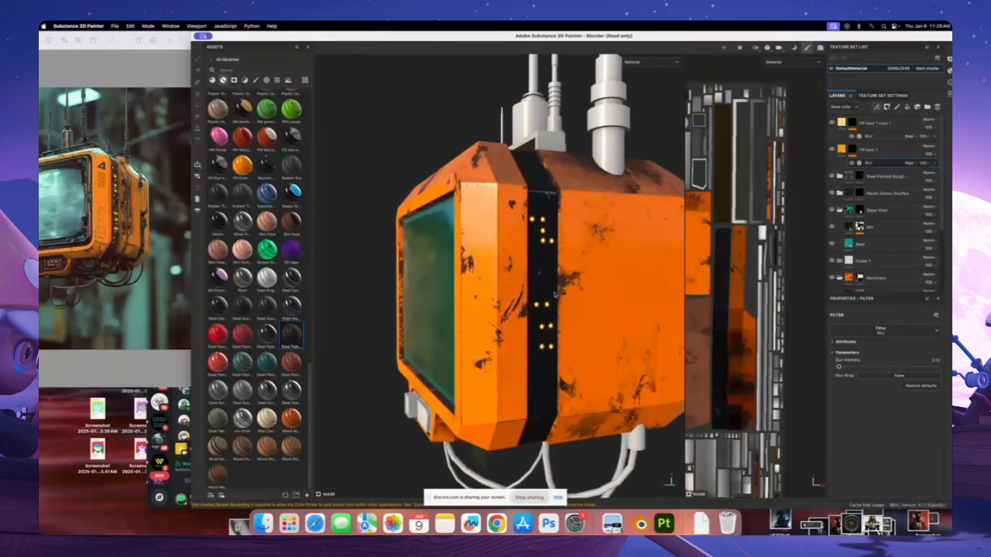
{"action": "scroll", "coordinate": [544, 283], "scroll_direction": "down", "scroll_amount": 8}
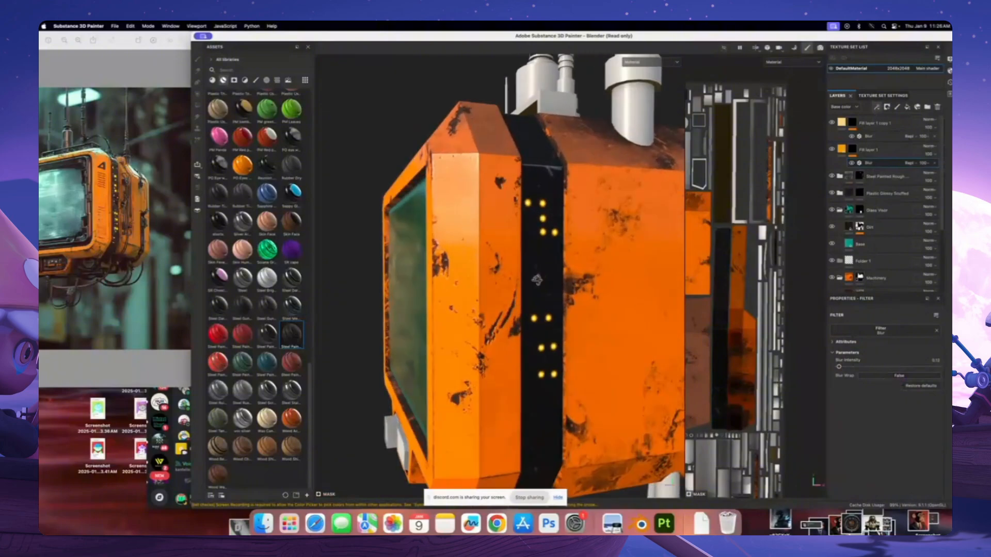
{"action": "scroll", "coordinate": [548, 269], "scroll_direction": "up", "scroll_amount": 2}
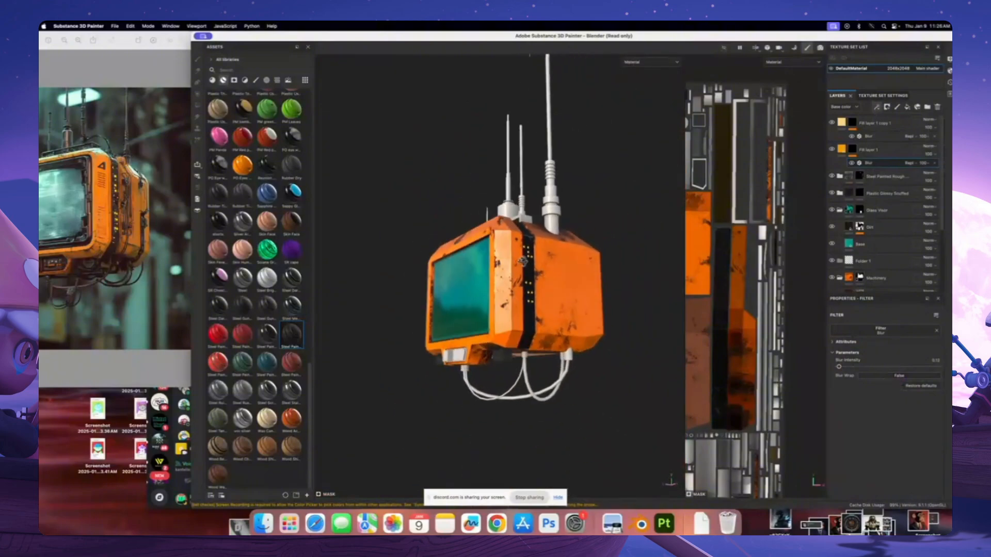
{"action": "scroll", "coordinate": [537, 272], "scroll_direction": "up", "scroll_amount": 5}
{"action": "scroll", "coordinate": [517, 278], "scroll_direction": "up", "scroll_amount": 6}
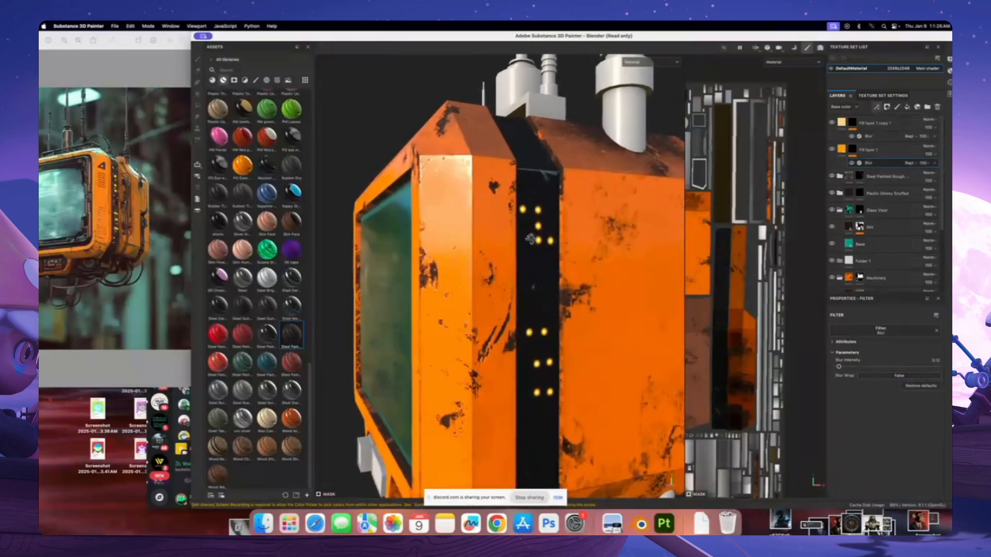
{"action": "scroll", "coordinate": [529, 256], "scroll_direction": "down", "scroll_amount": 2}
{"action": "scroll", "coordinate": [528, 256], "scroll_direction": "down", "scroll_amount": 2}
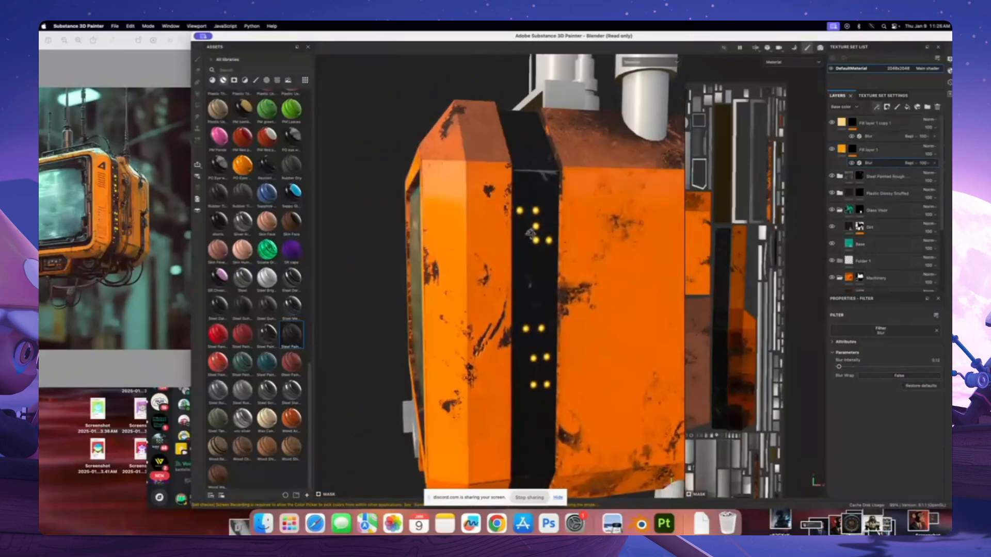
{"action": "scroll", "coordinate": [531, 243], "scroll_direction": "down", "scroll_amount": 3}
{"action": "scroll", "coordinate": [533, 220], "scroll_direction": "up", "scroll_amount": 4}
{"action": "scroll", "coordinate": [532, 219], "scroll_direction": "up", "scroll_amount": 5}
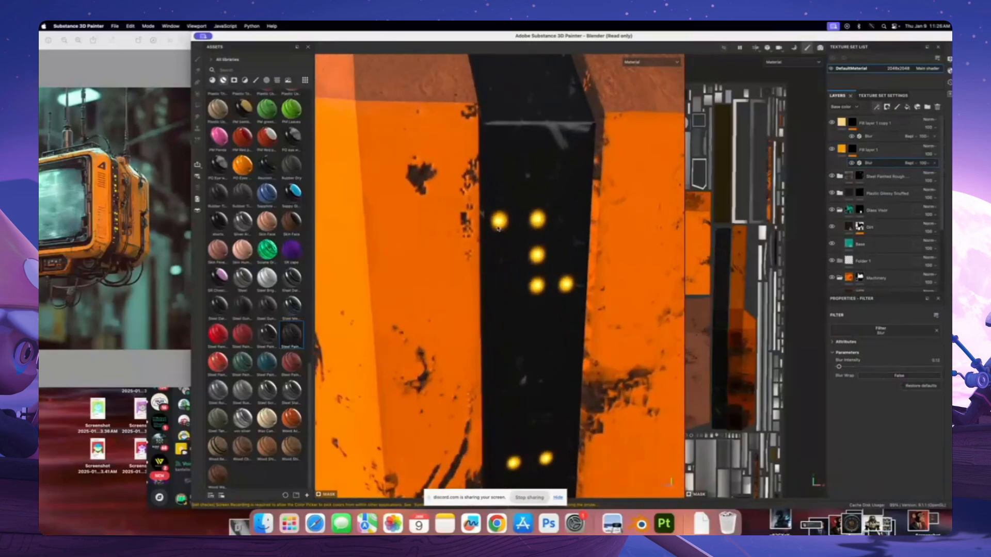
{"action": "left_click_drag", "start_coordinate": [528, 264], "coordinate": [504, 208], "text": "alt"}
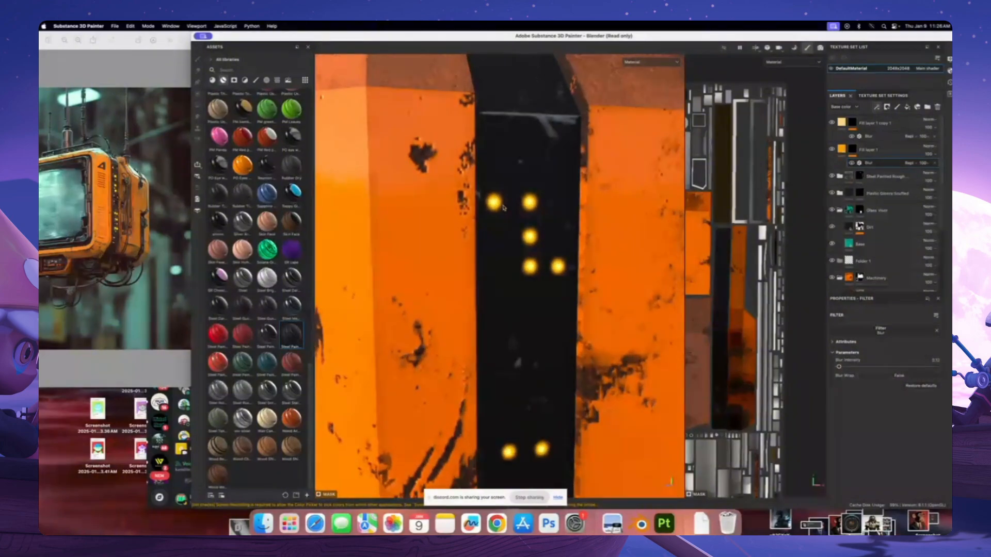
{"action": "scroll", "coordinate": [544, 230], "scroll_direction": "down", "scroll_amount": 3}
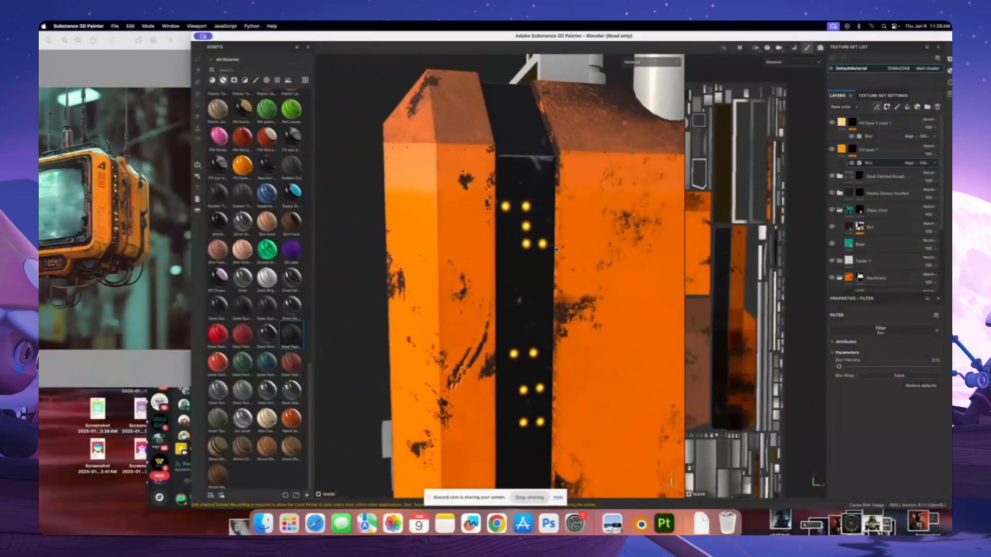
{"action": "left_click_drag", "start_coordinate": [514, 263], "coordinate": [506, 258], "text": "alt"}
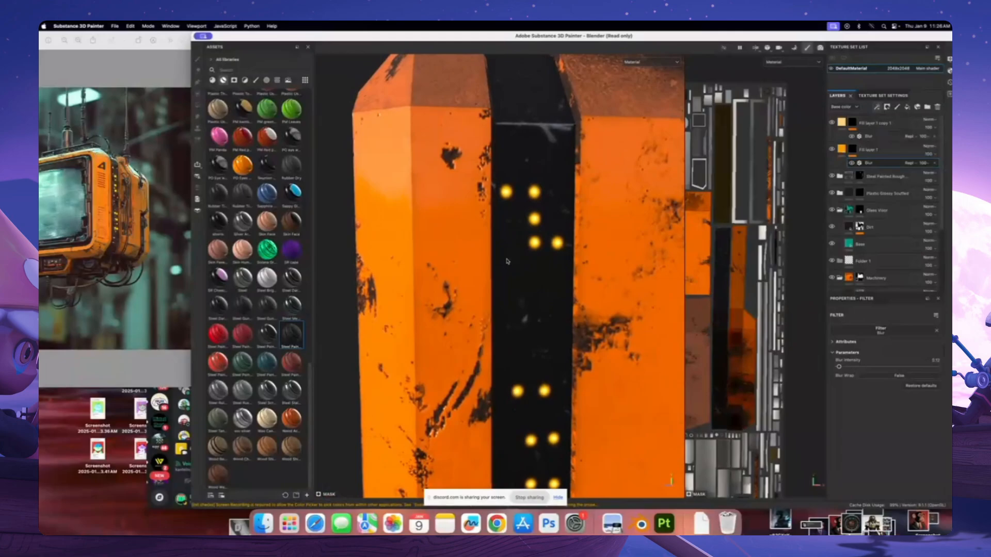
{"action": "scroll", "coordinate": [511, 295], "scroll_direction": "down", "scroll_amount": 1}
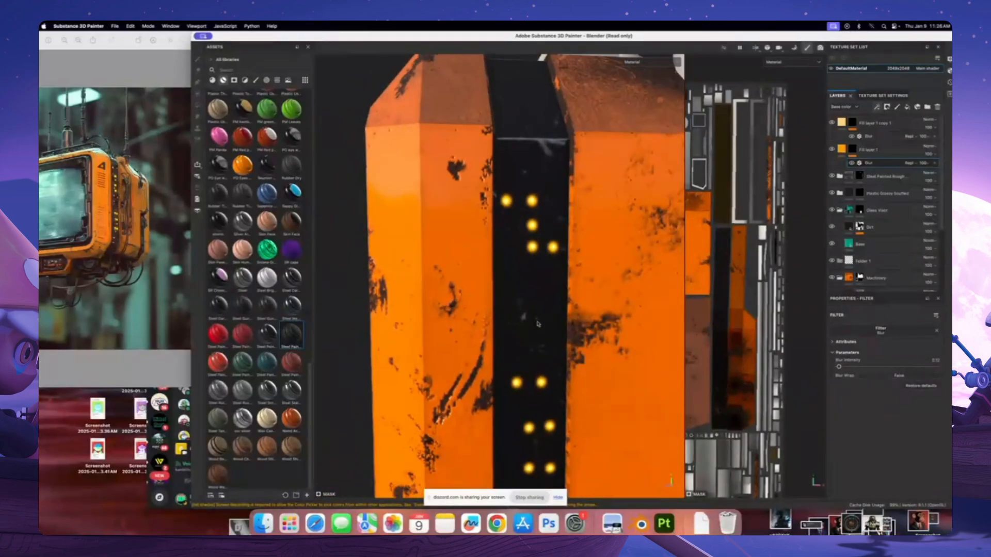
{"action": "mouse_move", "coordinate": [512, 291]}
{"action": "left_mouse_down", "text": "alt"}
{"action": "mouse_move", "coordinate": [522, 261]}
{"action": "mouse_move", "coordinate": [519, 279]}
{"action": "left_mouse_up", "text": "alt"}
{"action": "middle_click_drag", "start_coordinate": [520, 310], "coordinate": [512, 207], "text": "alt"}
{"action": "scroll", "coordinate": [512, 206], "scroll_direction": "down", "scroll_amount": 3}
{"action": "left_click_drag", "start_coordinate": [511, 206], "coordinate": [513, 249], "text": "alt"}
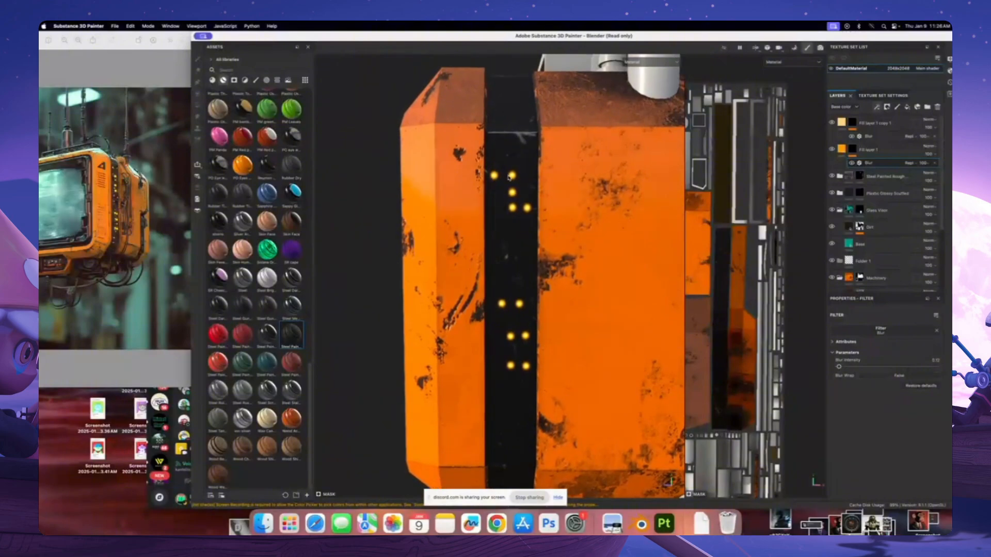
{"action": "left_click_drag", "start_coordinate": [497, 351], "coordinate": [529, 248], "text": "alt"}
{"action": "scroll", "coordinate": [532, 254], "scroll_direction": "up", "scroll_amount": 4}
{"action": "scroll", "coordinate": [528, 248], "scroll_direction": "up", "scroll_amount": 2}
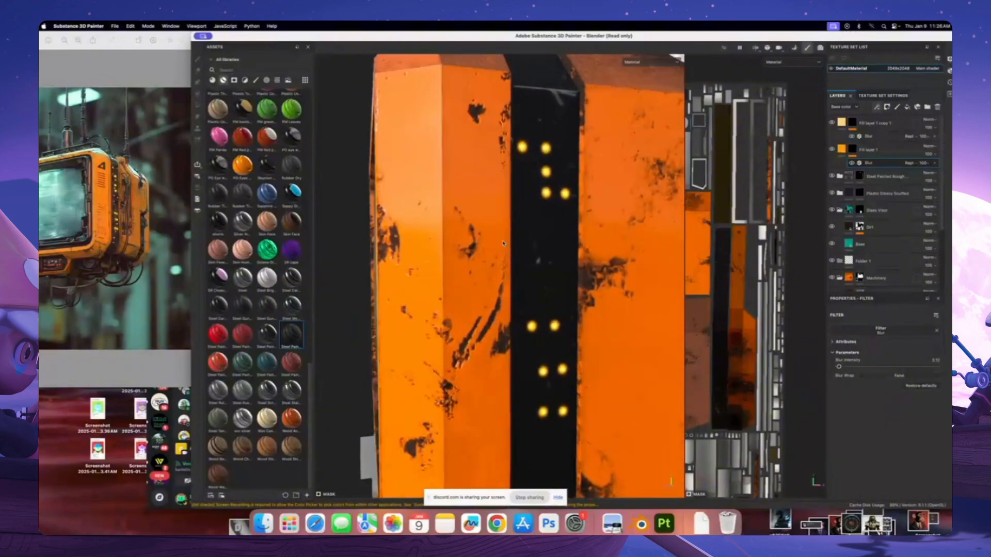
Switch to the reference image in Preview, enlarge it and examine the light strip on the drone's side
{"action": "left_click", "coordinate": [91, 44]}
{"action": "left_click", "coordinate": [78, 40]}
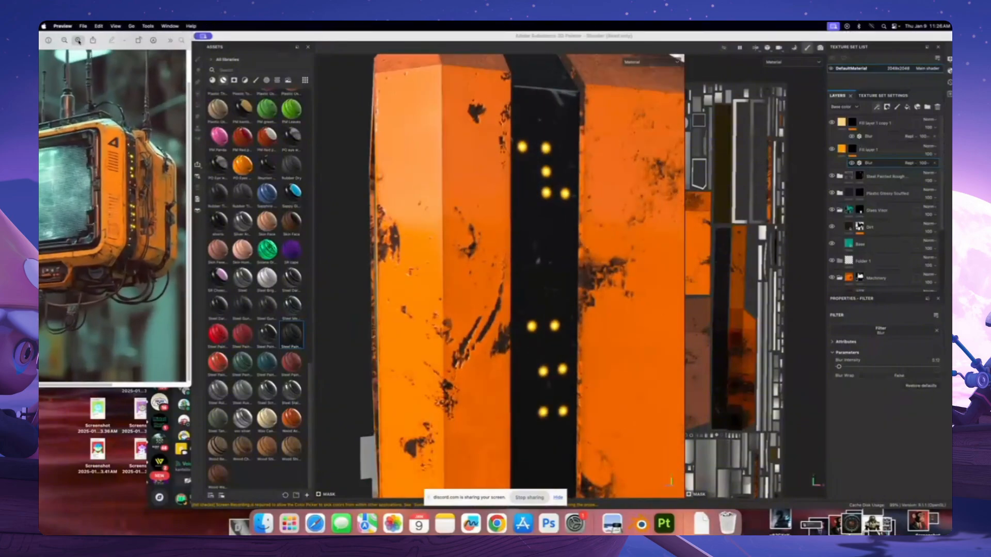
{"action": "left_click", "coordinate": [79, 40]}
{"action": "left_click", "coordinate": [79, 41]}
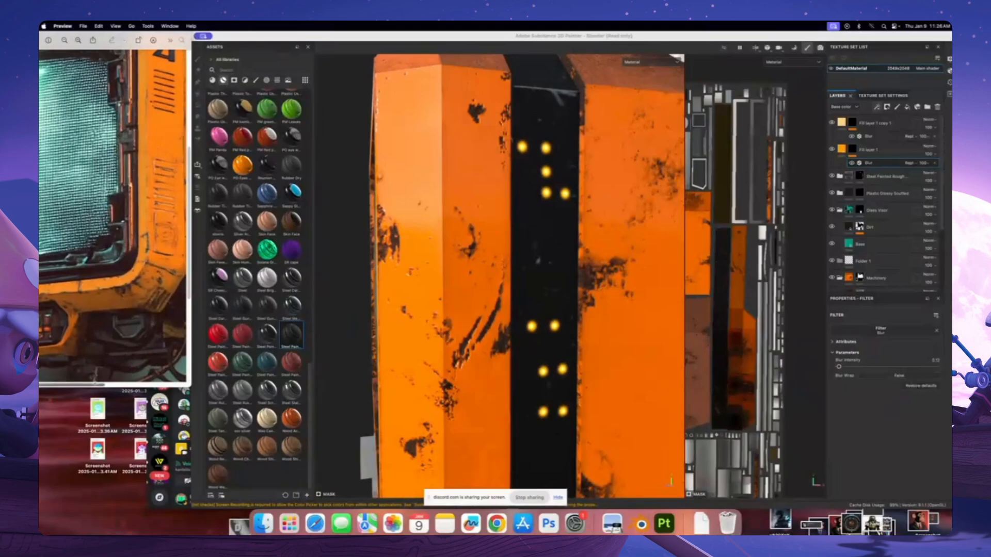
{"action": "scroll", "coordinate": [113, 216], "scroll_direction": "right", "scroll_amount": 10}
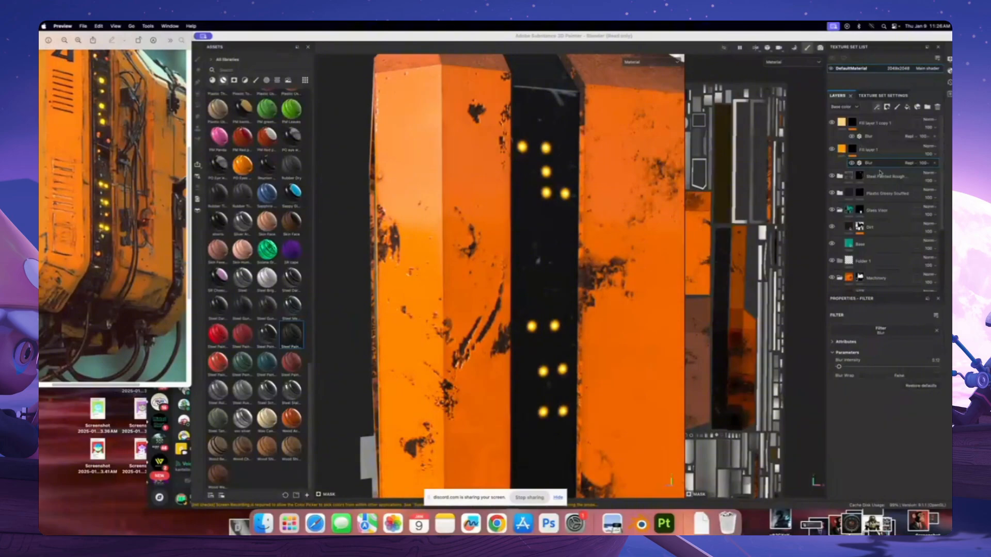
Duplicate the orange fill layer and replace the copy's mask and blur with an empty black mask
{"action": "left_click", "coordinate": [876, 155]}
{"action": "right_click", "coordinate": [876, 155]}
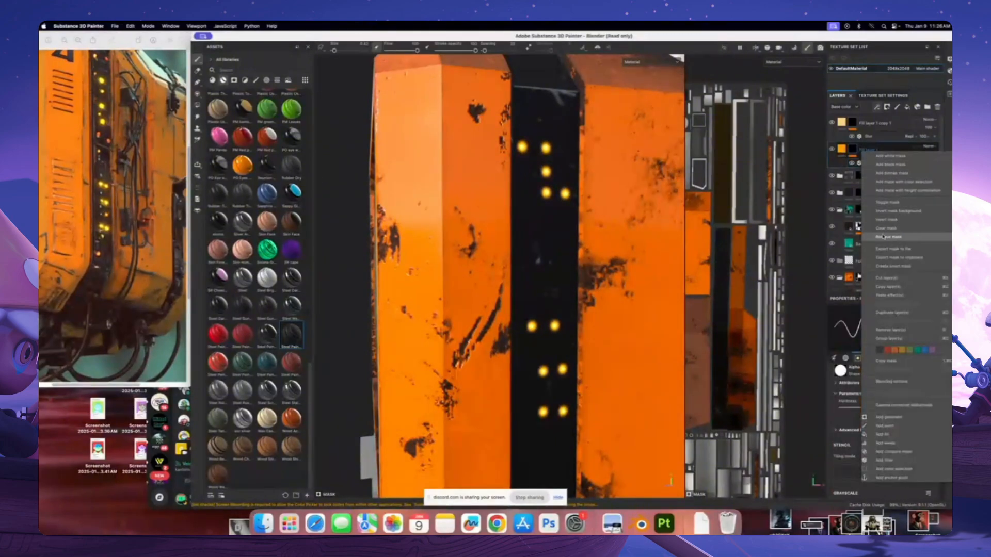
{"action": "left_click", "coordinate": [892, 312]}
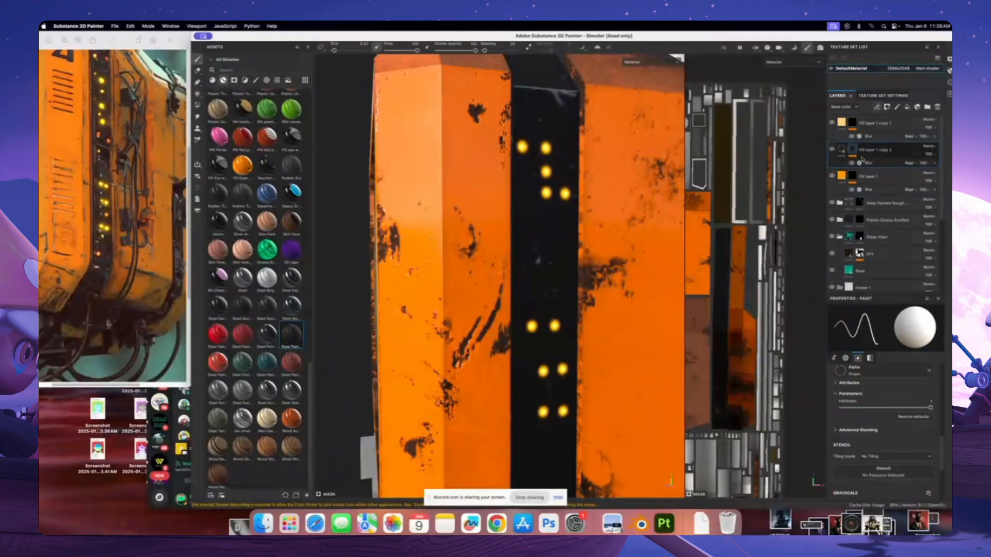
{"action": "right_click", "coordinate": [860, 159]}
{"action": "left_click", "coordinate": [866, 163]}
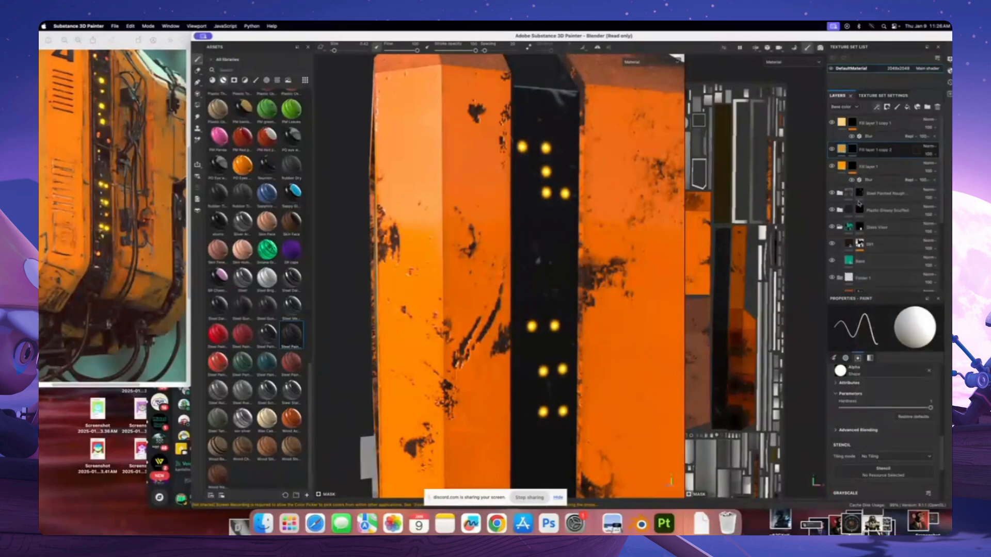
Change the duplicated fill layer's emissive color and base color from orange to bright blue
{"action": "left_click", "coordinate": [841, 149]}
{"action": "scroll", "coordinate": [877, 413], "scroll_direction": "down", "scroll_amount": 5}
{"action": "left_click", "coordinate": [887, 455]}
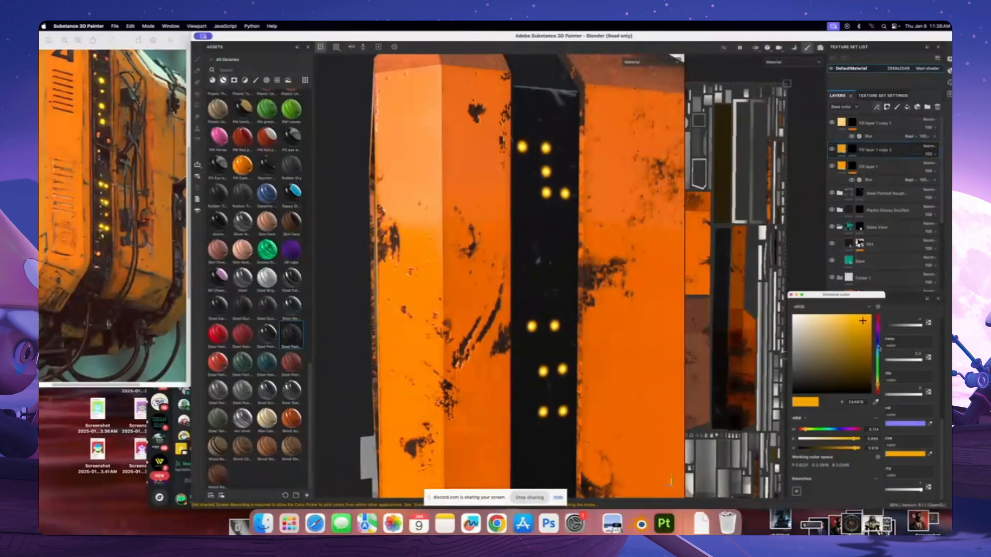
{"action": "left_click", "coordinate": [877, 349]}
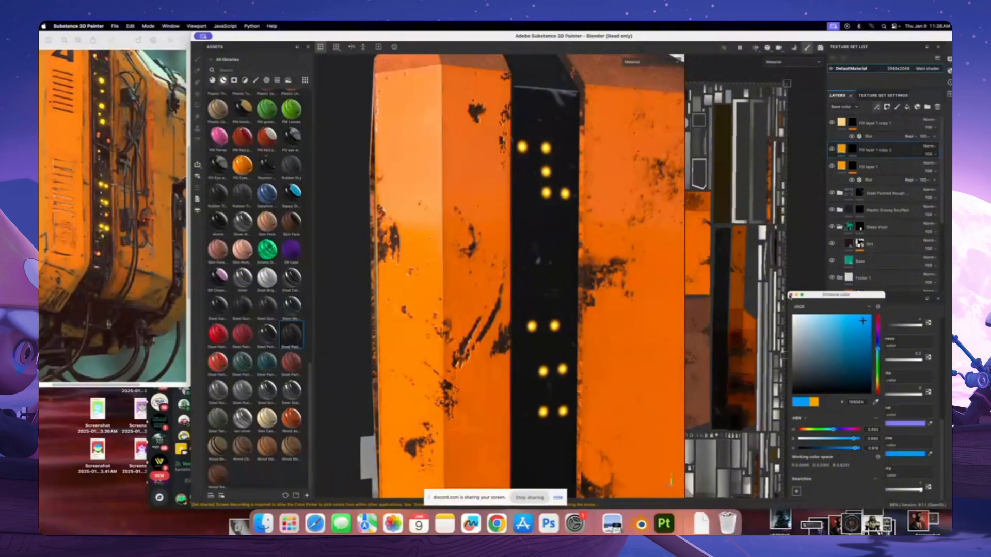
{"action": "left_click", "coordinate": [790, 295]}
{"action": "scroll", "coordinate": [878, 368], "scroll_direction": "up", "scroll_amount": 5}
{"action": "left_click", "coordinate": [878, 376]}
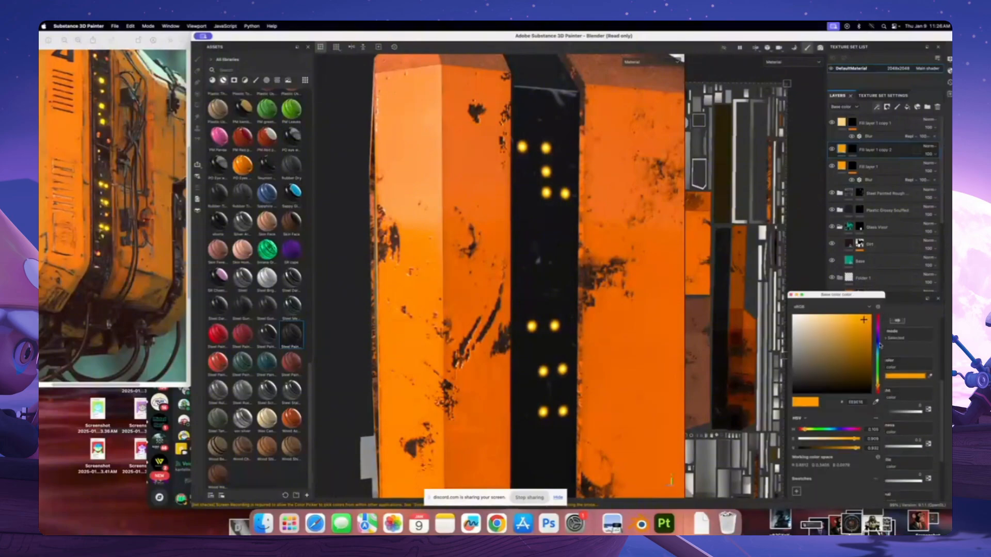
{"action": "left_click", "coordinate": [878, 349]}
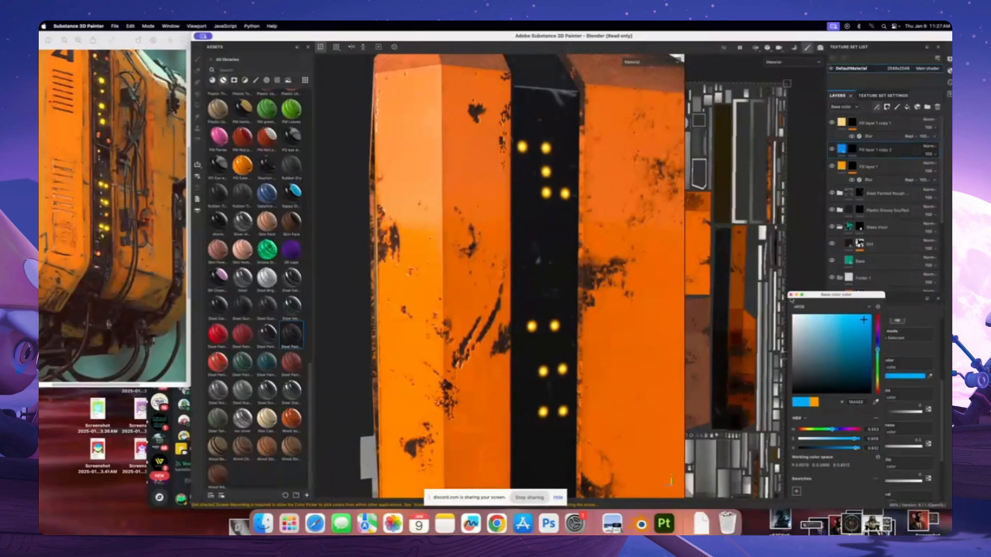
{"action": "left_click", "coordinate": [790, 295]}
Clear the brush's round alpha for square marks on the blue layer's mask, and undo the trial dab on the dark strip
{"action": "left_click", "coordinate": [852, 149]}
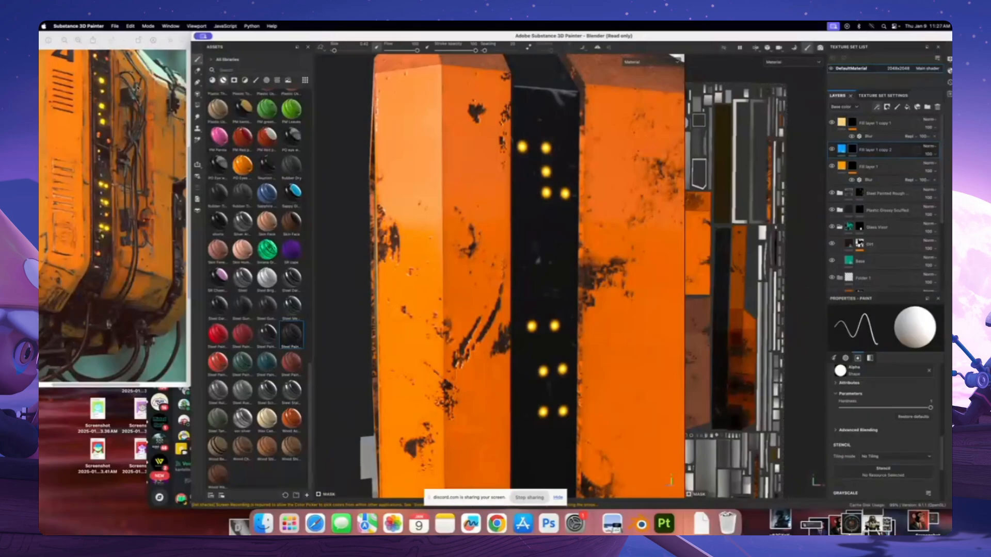
{"action": "scroll", "coordinate": [511, 230], "scroll_direction": "up", "scroll_amount": 3}
{"action": "mouse_move", "coordinate": [519, 256]}
{"action": "left_mouse_down", "text": "alt"}
{"action": "mouse_move", "coordinate": [550, 265]}
{"action": "mouse_move", "coordinate": [529, 248]}
{"action": "left_mouse_up", "text": "alt"}
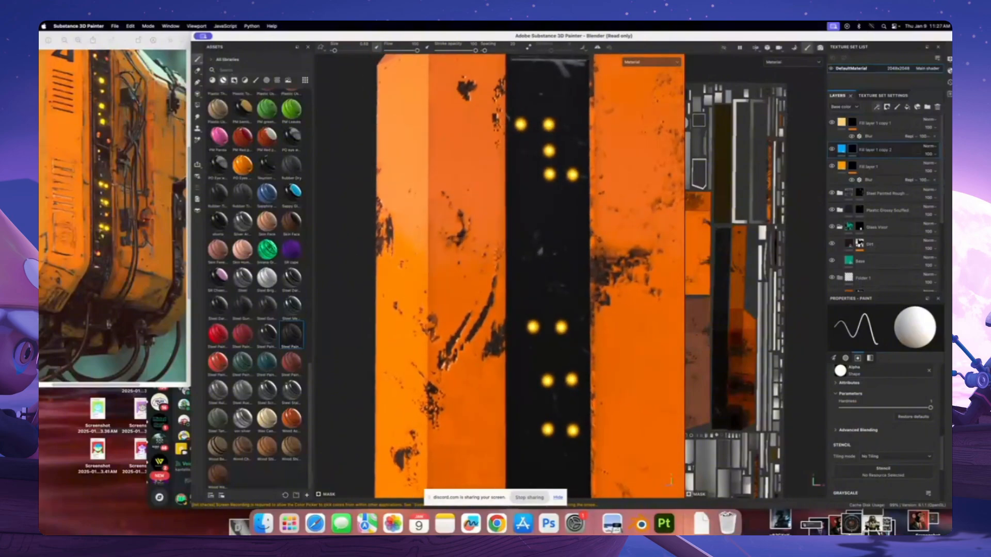
{"action": "left_click", "coordinate": [256, 80]}
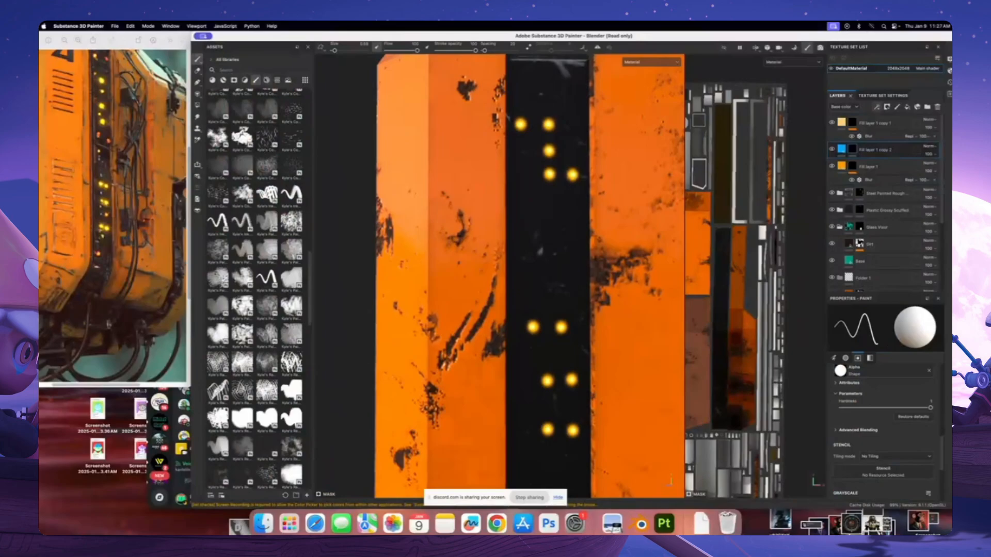
{"action": "left_click", "coordinate": [266, 80]}
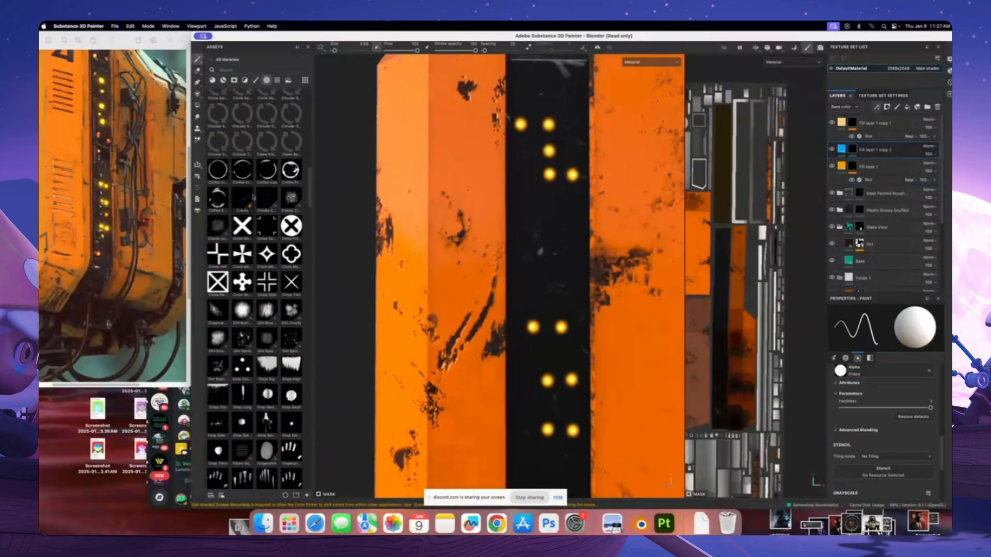
{"action": "scroll", "coordinate": [252, 210], "scroll_direction": "up", "scroll_amount": 5}
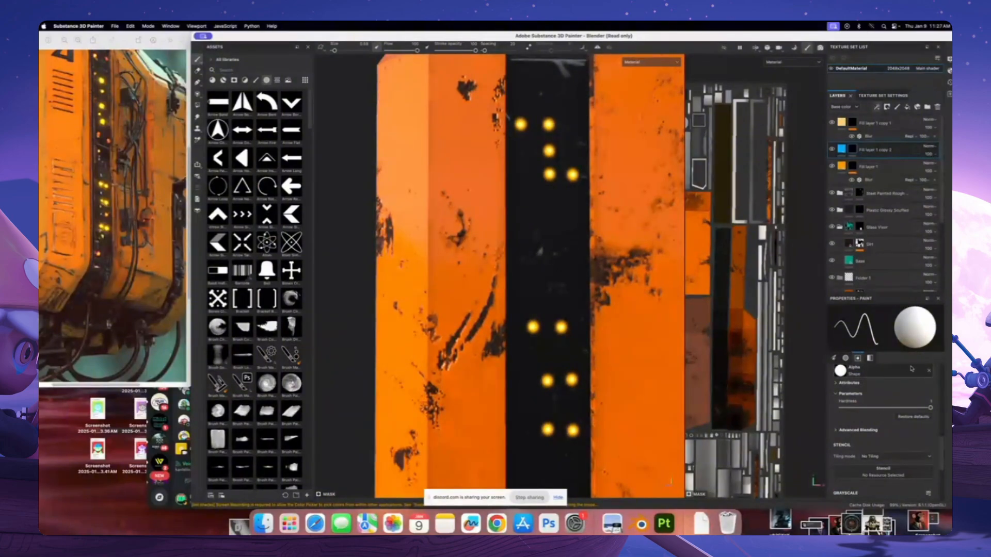
{"action": "left_click", "coordinate": [929, 371]}
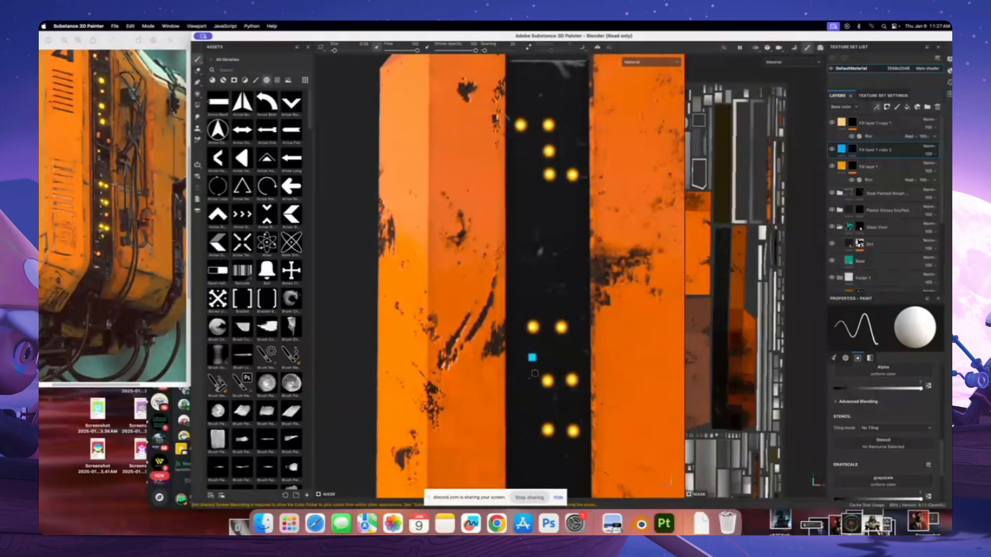
{"action": "middle_click_drag", "start_coordinate": [535, 373], "coordinate": [531, 301], "text": "alt"}
{"action": "key", "text": "super+z"}
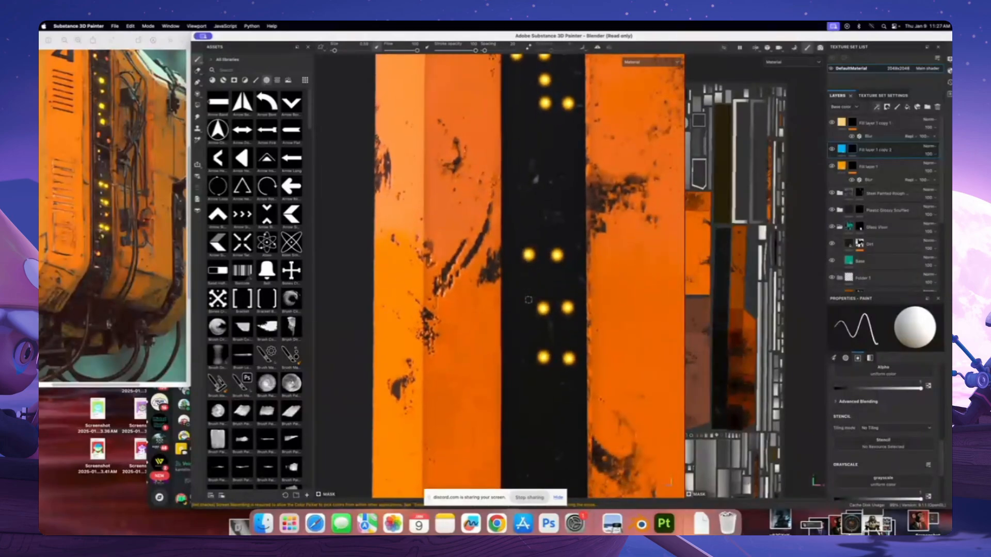
Try a column of square blue dabs down the dark strip beside the yellow lights, and undo them
{"action": "left_click", "coordinate": [527, 335]}
{"action": "left_click", "coordinate": [527, 280]}
{"action": "middle_click_drag", "start_coordinate": [544, 408], "coordinate": [542, 296], "text": "alt"}
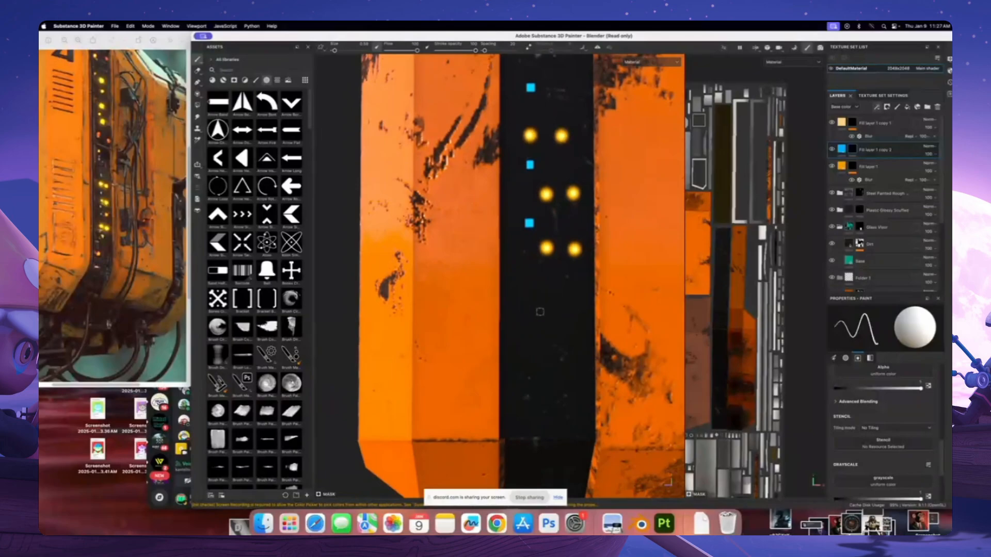
{"action": "left_click", "coordinate": [531, 310]}
{"action": "scroll", "coordinate": [533, 283], "scroll_direction": "down", "scroll_amount": 4}
{"action": "scroll", "coordinate": [535, 238], "scroll_direction": "up", "scroll_amount": 3}
{"action": "mouse_move", "coordinate": [535, 245]}
{"action": "left_mouse_down", "text": "alt"}
{"action": "mouse_move", "coordinate": [548, 265]}
{"action": "mouse_move", "coordinate": [534, 242]}
{"action": "left_mouse_up", "text": "alt"}
{"action": "key", "text": "super+z"}
{"action": "key", "text": "super+z"}
{"action": "key", "text": "super+z"}
{"action": "key", "text": "super+z"}
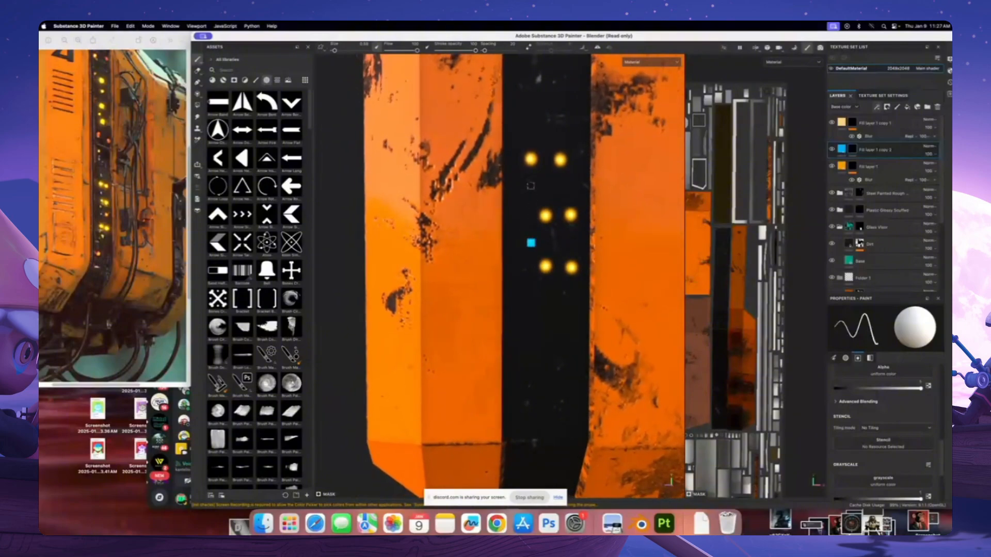
Paint a column of four small square blue lights down the dark strip beside the lower yellow lights
{"action": "left_click", "coordinate": [530, 185]}
{"action": "left_click_drag", "start_coordinate": [504, 249], "coordinate": [528, 254], "text": "alt"}
Duplicate the blue fill layer and change the copy's base color and emissive color to a lighter blue
{"action": "right_click", "coordinate": [883, 153]}
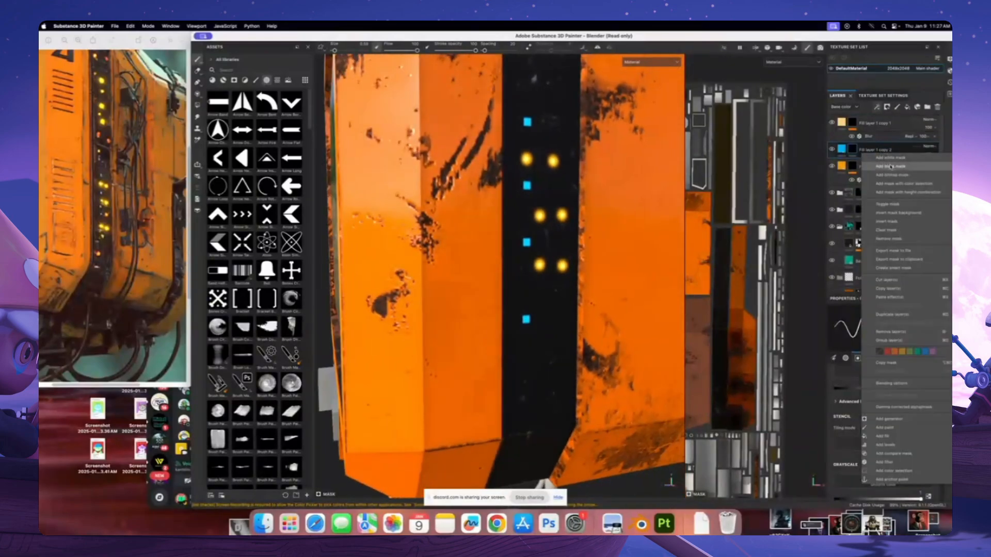
{"action": "left_click", "coordinate": [891, 314]}
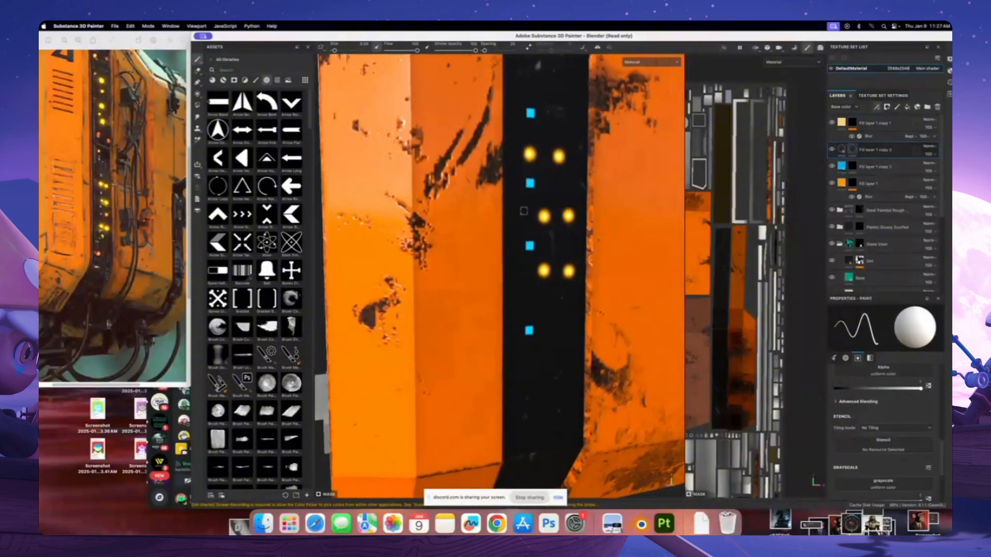
{"action": "left_click", "coordinate": [843, 150]}
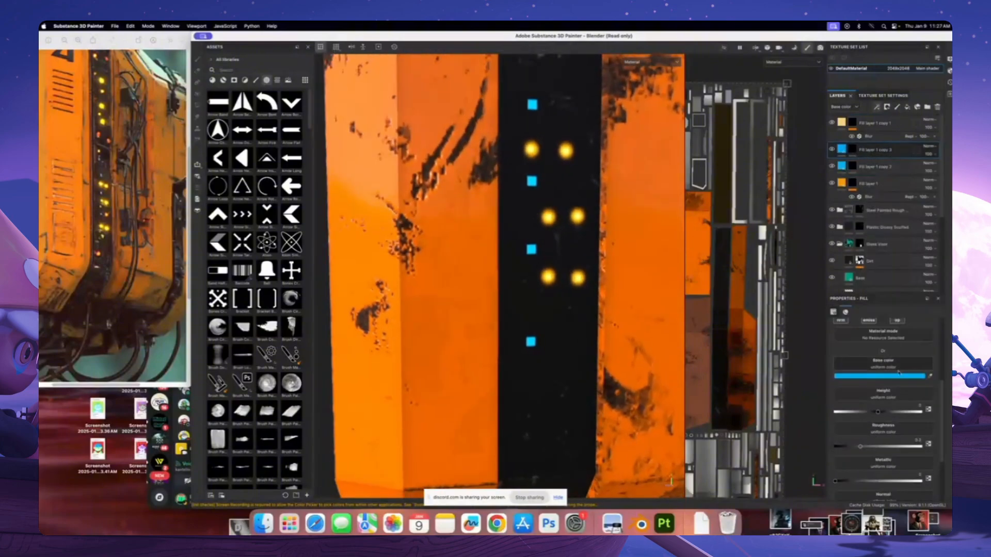
{"action": "left_click", "coordinate": [897, 375]}
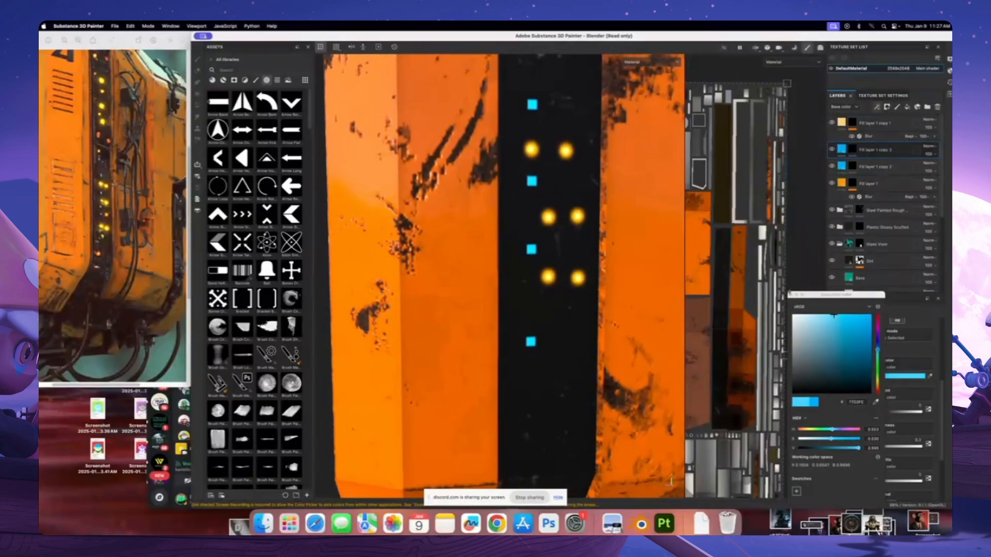
{"action": "left_click", "coordinate": [791, 295]}
{"action": "scroll", "coordinate": [903, 454], "scroll_direction": "down", "scroll_amount": 3}
{"action": "left_click", "coordinate": [901, 455]}
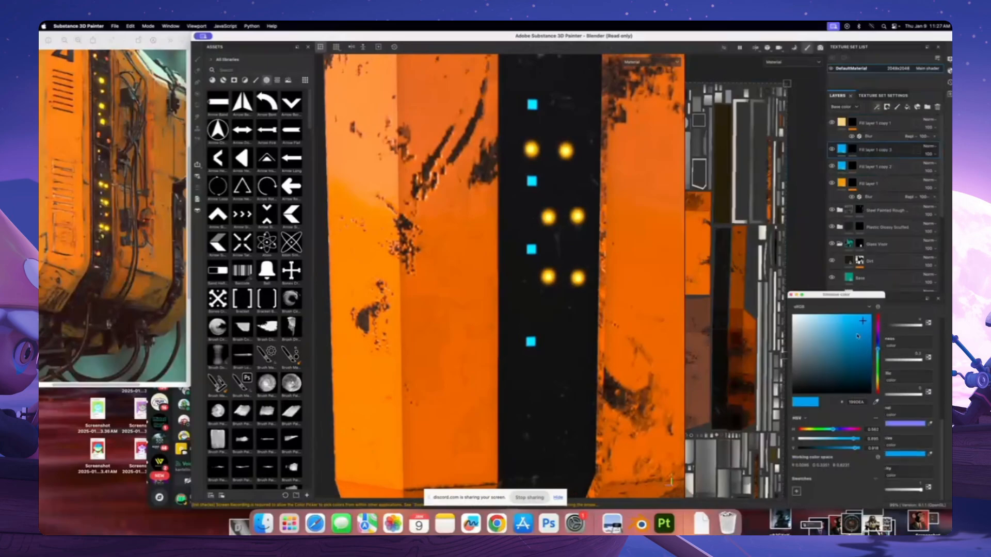
{"action": "left_click", "coordinate": [790, 294]}
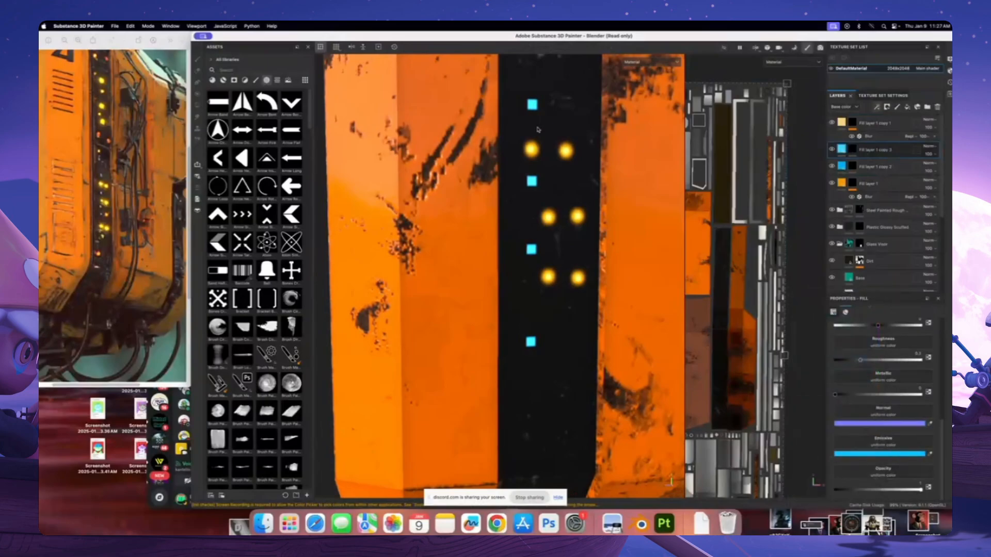
Give the lighter blue layer an empty black mask and set the brush alpha to the soft round Shape
{"action": "right_click", "coordinate": [862, 150]}
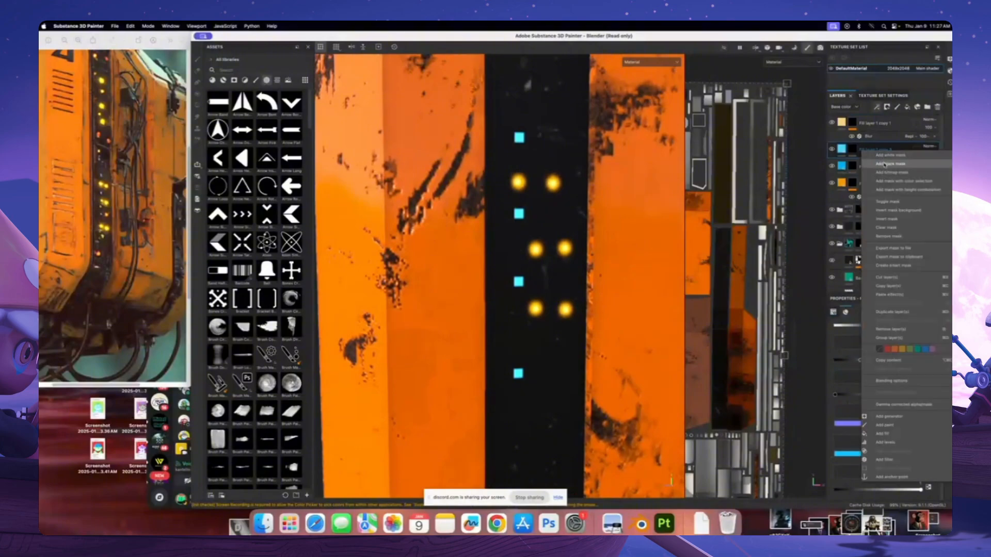
{"action": "left_click", "coordinate": [885, 164]}
{"action": "scroll", "coordinate": [909, 381], "scroll_direction": "up", "scroll_amount": 1}
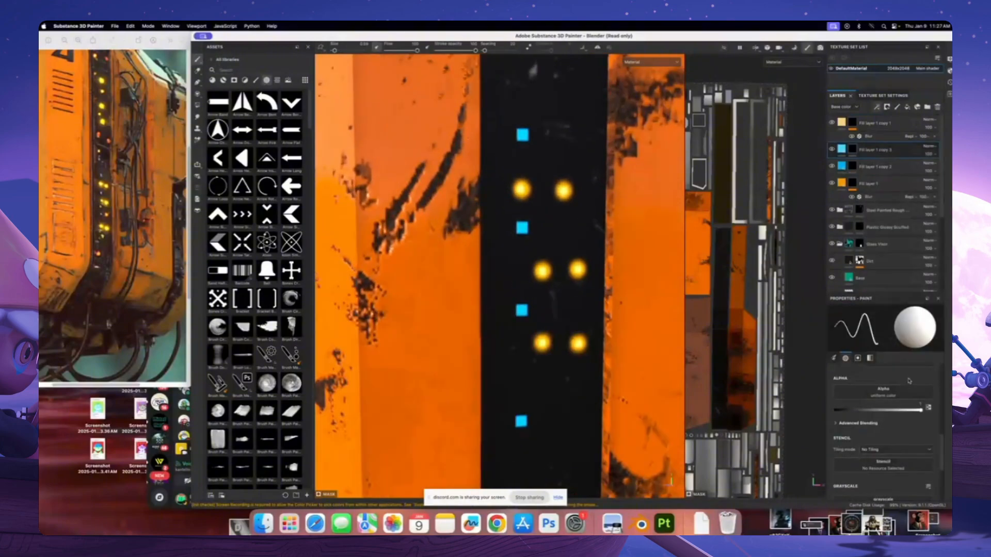
{"action": "left_click", "coordinate": [913, 397]}
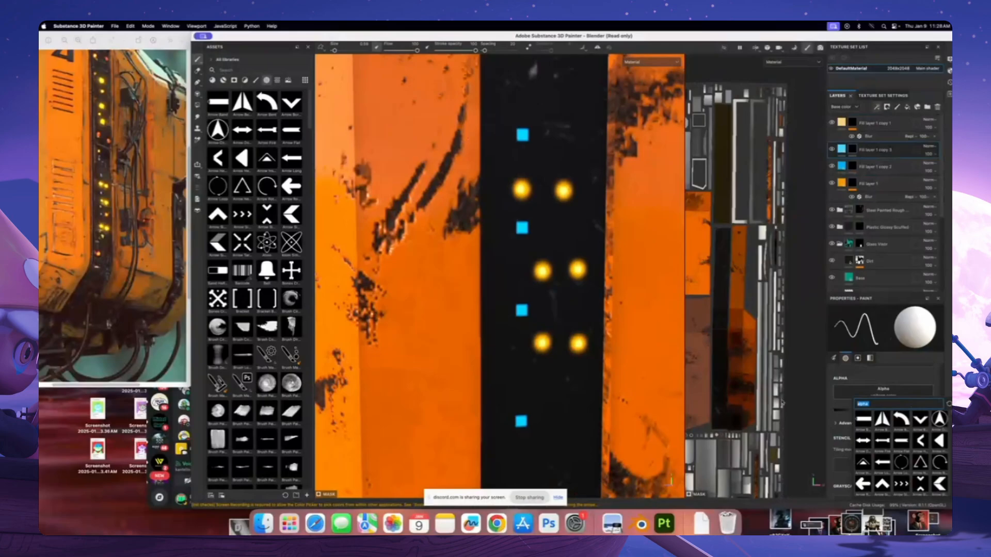
{"action": "type", "text": "shape"}
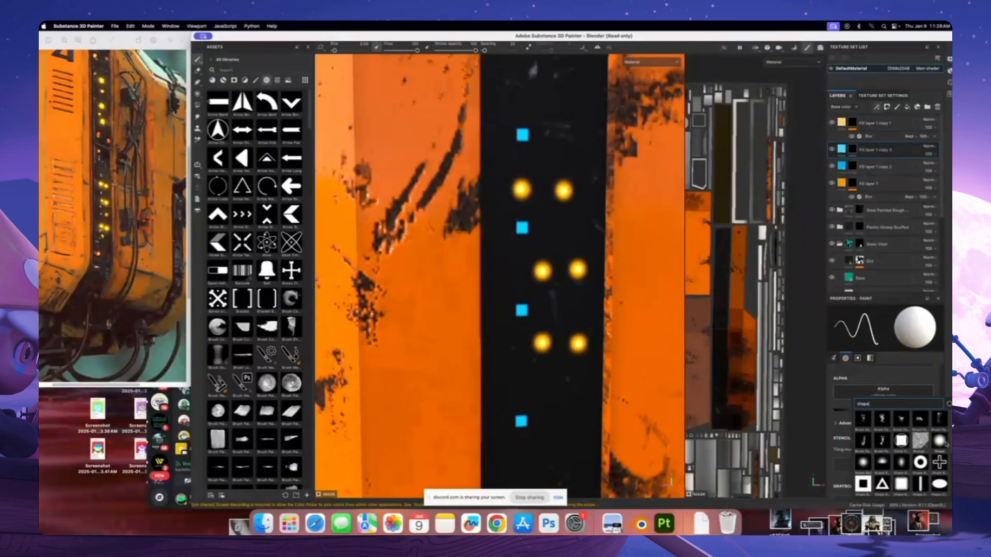
{"action": "left_click", "coordinate": [940, 441]}
Dab soft, lighter blue centers onto the four square blue lights with a brush size of about 0.52
{"action": "scroll", "coordinate": [529, 249], "scroll_direction": "up", "scroll_amount": 2}
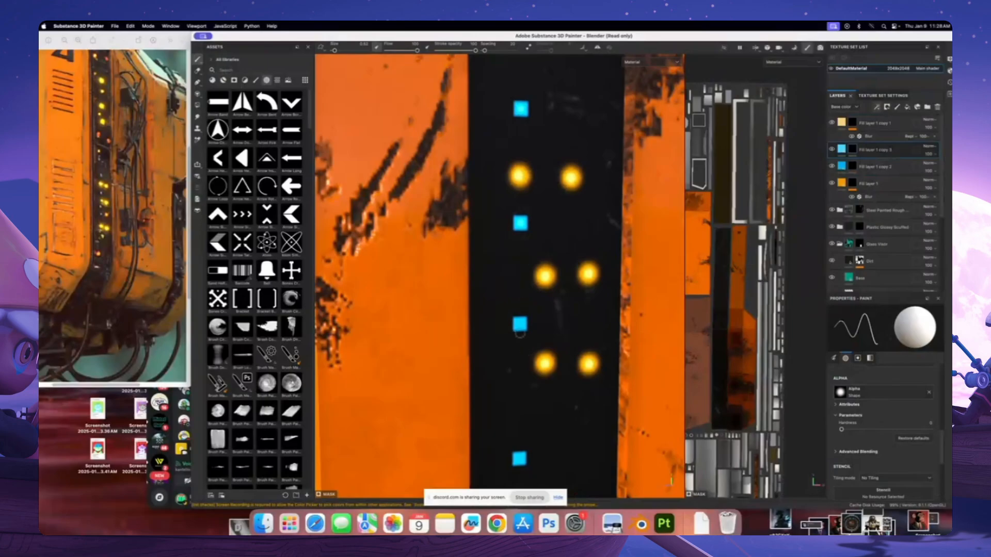
{"action": "left_click_drag", "start_coordinate": [554, 345], "coordinate": [545, 284], "text": "alt"}
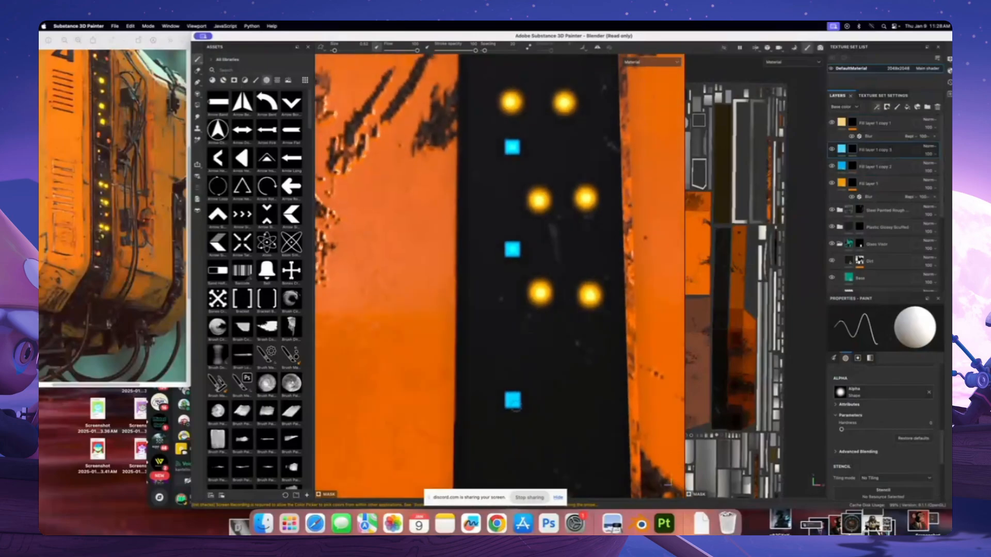
{"action": "scroll", "coordinate": [519, 319], "scroll_direction": "down", "scroll_amount": 10}
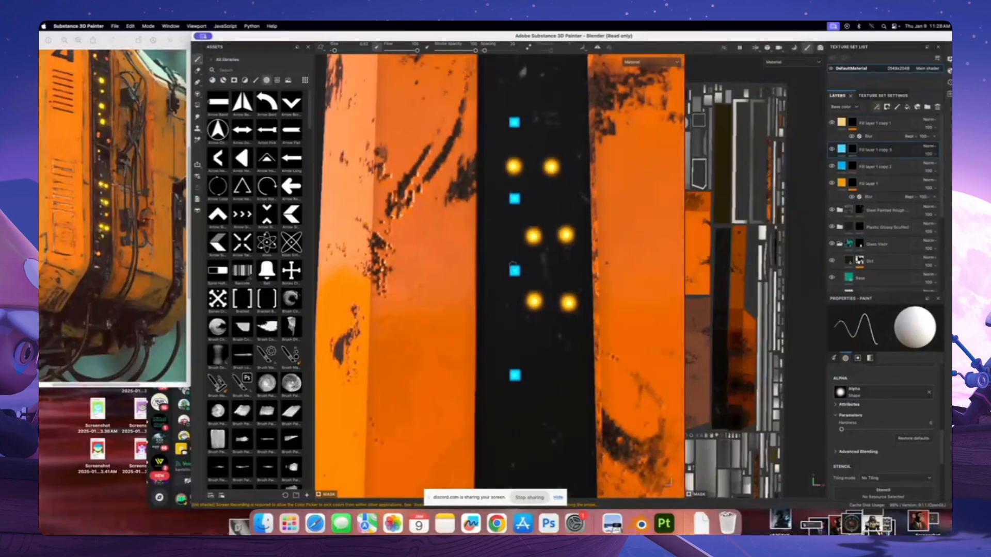
Examine the blue and yellow lights on the whole drone, comparing it with the top light layer hidden and shown
{"action": "scroll", "coordinate": [511, 312], "scroll_direction": "down", "scroll_amount": 3}
{"action": "left_click_drag", "start_coordinate": [499, 314], "coordinate": [549, 306], "text": "alt"}
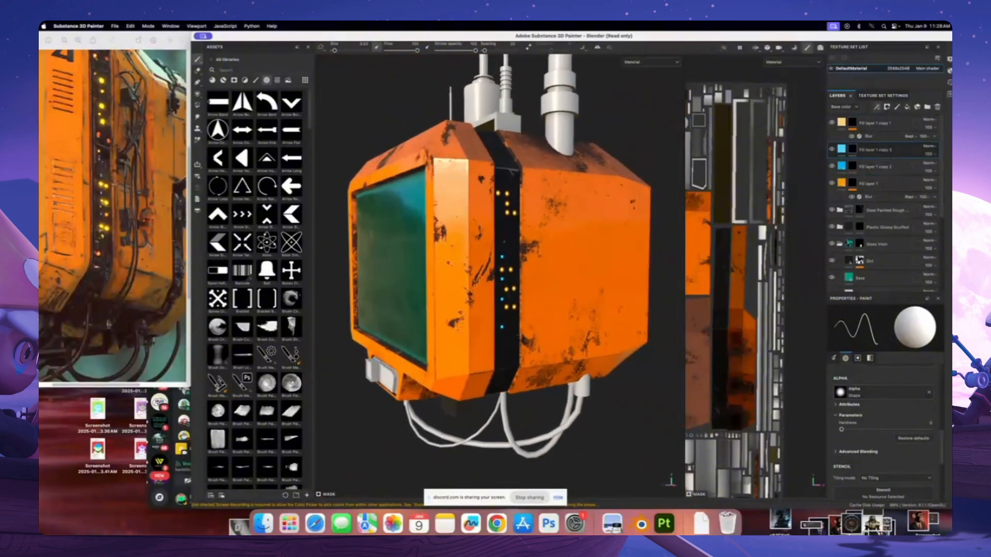
{"action": "scroll", "coordinate": [550, 307], "scroll_direction": "up", "scroll_amount": 2}
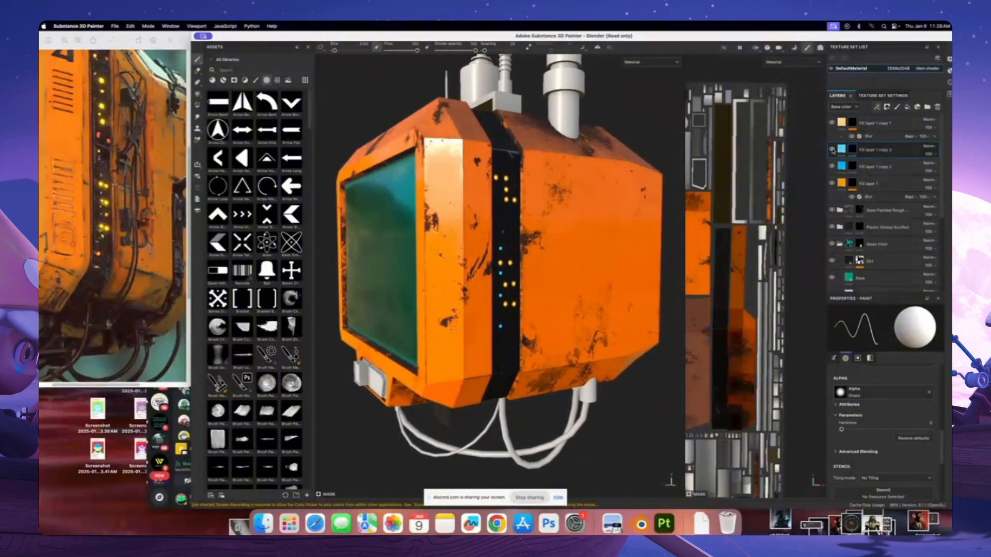
{"action": "scroll", "coordinate": [538, 272], "scroll_direction": "down", "scroll_amount": 3}
{"action": "scroll", "coordinate": [538, 272], "scroll_direction": "up", "scroll_amount": 3}
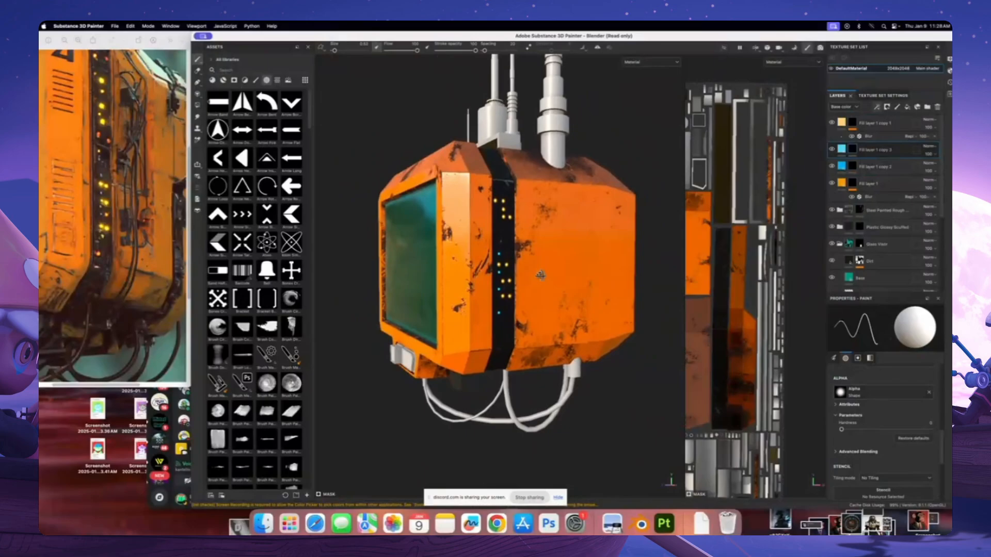
{"action": "left_click", "coordinate": [831, 122]}
{"action": "left_click", "coordinate": [831, 123]}
{"action": "scroll", "coordinate": [542, 240], "scroll_direction": "down", "scroll_amount": 3}
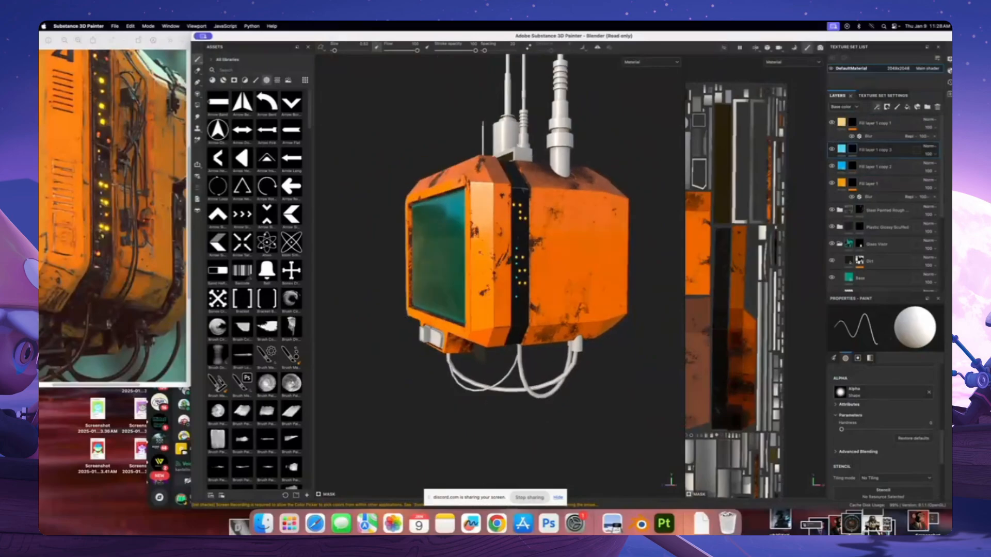
{"action": "left_click_drag", "start_coordinate": [542, 240], "coordinate": [575, 239], "text": "alt"}
{"action": "scroll", "coordinate": [576, 239], "scroll_direction": "up", "scroll_amount": 3}
{"action": "middle_click_drag", "start_coordinate": [576, 239], "coordinate": [560, 241], "text": "alt"}
{"action": "left_click_drag", "start_coordinate": [559, 241], "coordinate": [537, 242], "text": "alt"}
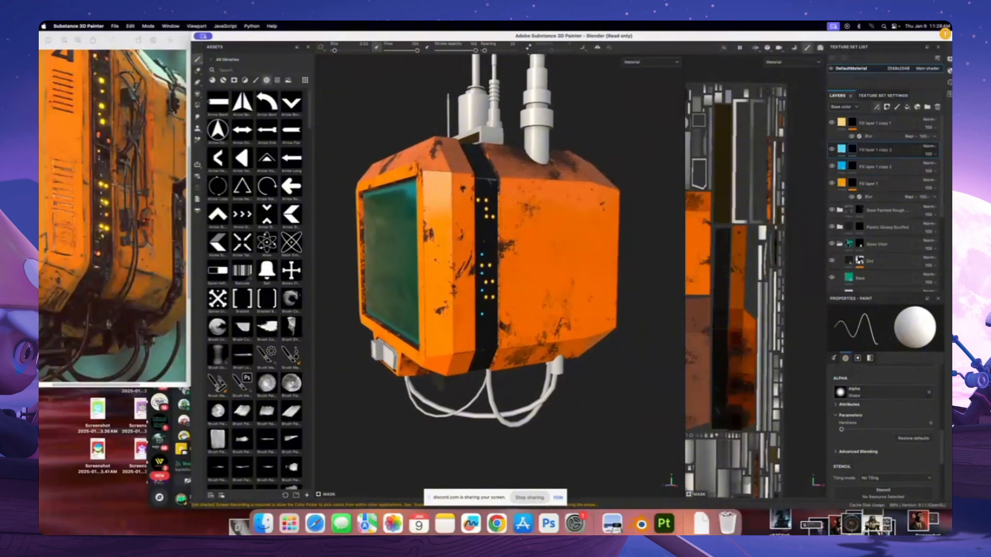
Inspect the lit dark strip close up from top to bottom and from slightly different angles
{"action": "scroll", "coordinate": [492, 256], "scroll_direction": "up", "scroll_amount": 2}
{"action": "scroll", "coordinate": [460, 274], "scroll_direction": "up", "scroll_amount": 3}
{"action": "mouse_move", "coordinate": [482, 270]}
{"action": "left_mouse_down", "text": "alt"}
{"action": "mouse_move", "coordinate": [460, 274]}
{"action": "mouse_move", "coordinate": [485, 281]}
{"action": "left_mouse_up", "text": "alt"}
{"action": "middle_click_drag", "start_coordinate": [498, 340], "coordinate": [499, 280], "text": "alt"}
{"action": "left_click_drag", "start_coordinate": [499, 280], "coordinate": [489, 280], "text": "alt"}
{"action": "middle_click_drag", "start_coordinate": [489, 280], "coordinate": [488, 374], "text": "alt"}
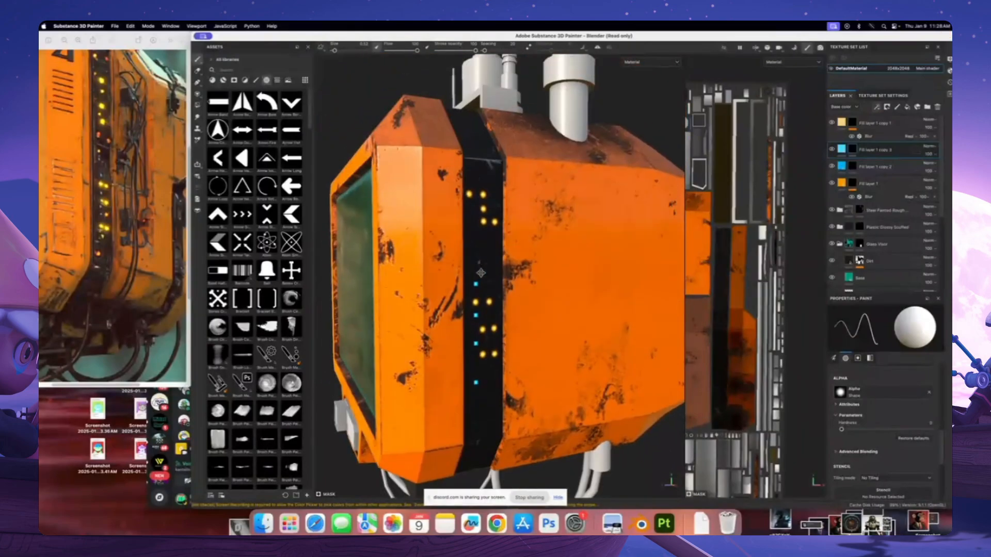
{"action": "left_click_drag", "start_coordinate": [516, 273], "coordinate": [494, 273], "text": "alt"}
{"action": "middle_click_drag", "start_coordinate": [494, 274], "coordinate": [496, 181], "text": "alt"}
{"action": "left_click_drag", "start_coordinate": [504, 247], "coordinate": [495, 246], "text": "alt"}
{"action": "scroll", "coordinate": [495, 247], "scroll_direction": "up", "scroll_amount": 3}
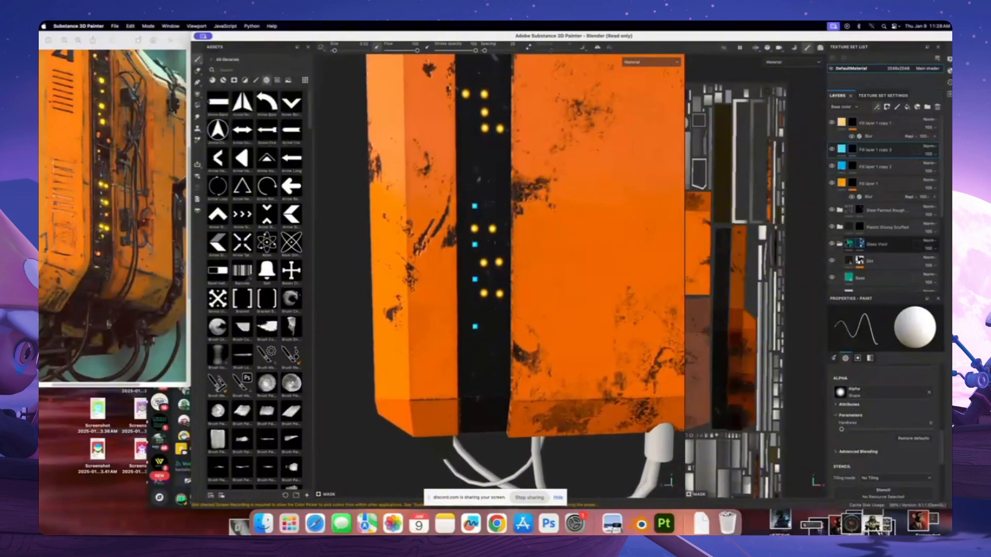
Select the Steel Painted Rough layer group and look through the base materials in the asset library
{"action": "left_click", "coordinate": [884, 211]}
{"action": "scroll", "coordinate": [563, 246], "scroll_direction": "down", "scroll_amount": 4}
{"action": "mouse_move", "coordinate": [527, 250]}
{"action": "left_mouse_down", "text": "alt"}
{"action": "mouse_move", "coordinate": [564, 246]}
{"action": "mouse_move", "coordinate": [526, 242]}
{"action": "left_mouse_up", "text": "alt"}
{"action": "scroll", "coordinate": [522, 240], "scroll_direction": "up", "scroll_amount": 3}
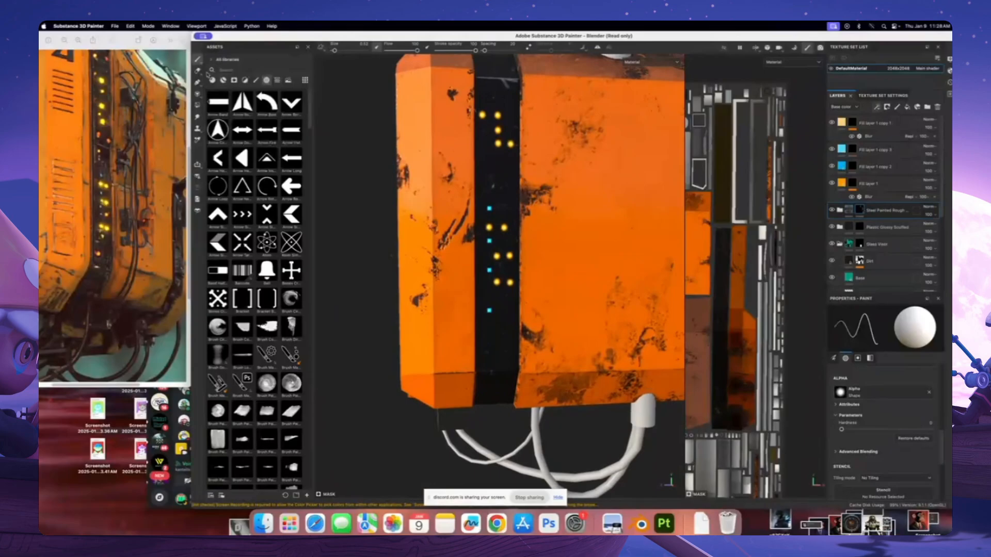
{"action": "left_click", "coordinate": [212, 80]}
{"action": "scroll", "coordinate": [266, 361], "scroll_direction": "up", "scroll_amount": 1}
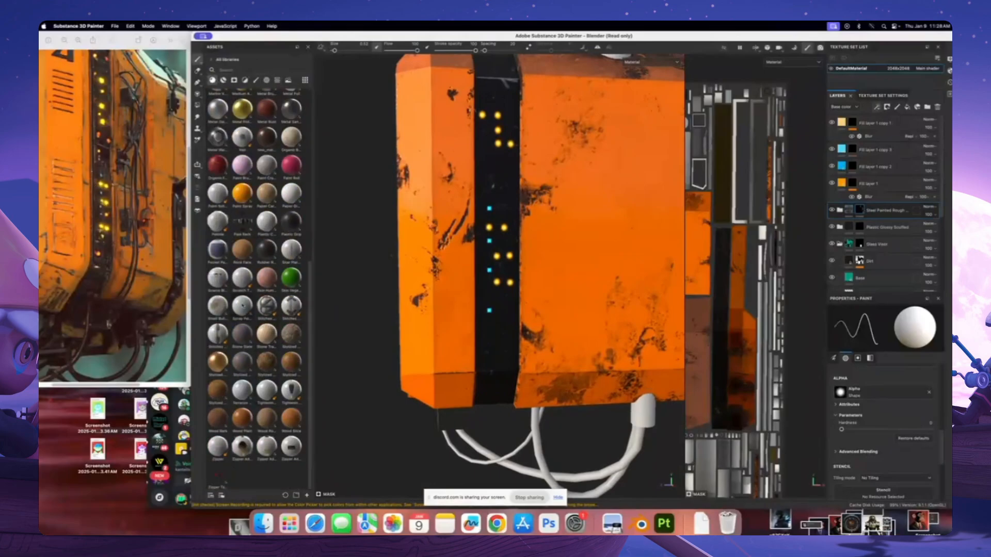
{"action": "scroll", "coordinate": [250, 270], "scroll_direction": "up", "scroll_amount": 5}
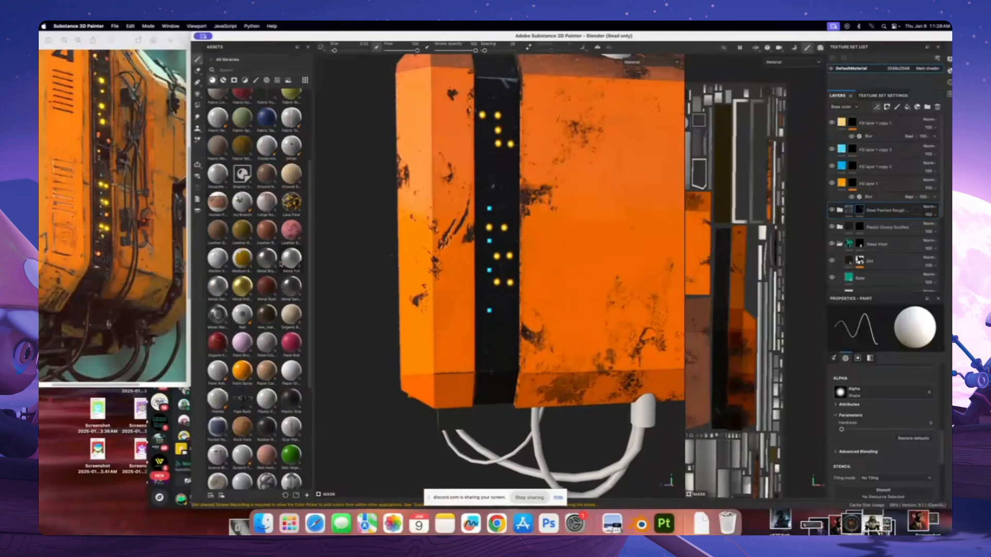
{"action": "scroll", "coordinate": [270, 270], "scroll_direction": "up", "scroll_amount": 4}
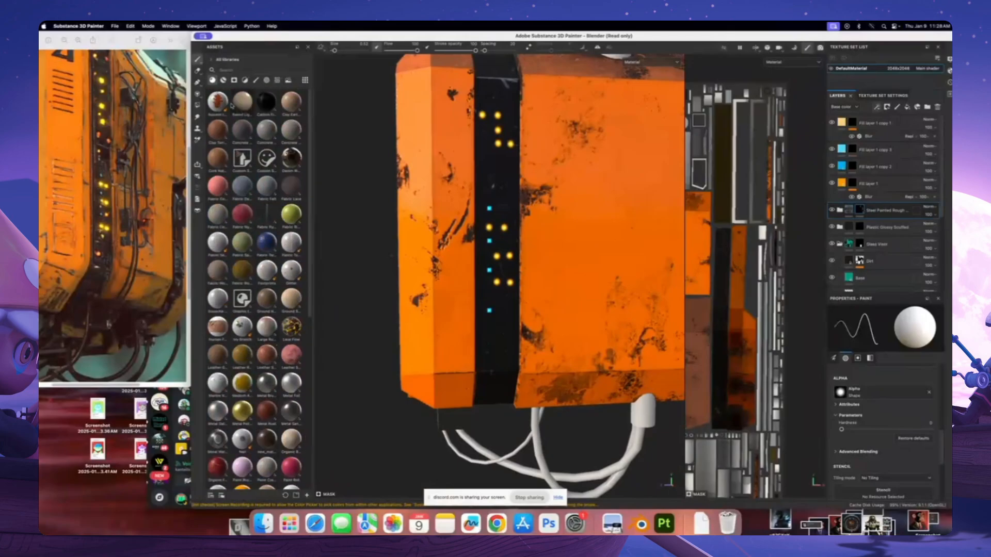
Find the Steel Stained smart material in the asset library and apply it to the drone
{"action": "left_click", "coordinate": [223, 81]}
{"action": "scroll", "coordinate": [279, 318], "scroll_direction": "down", "scroll_amount": 5}
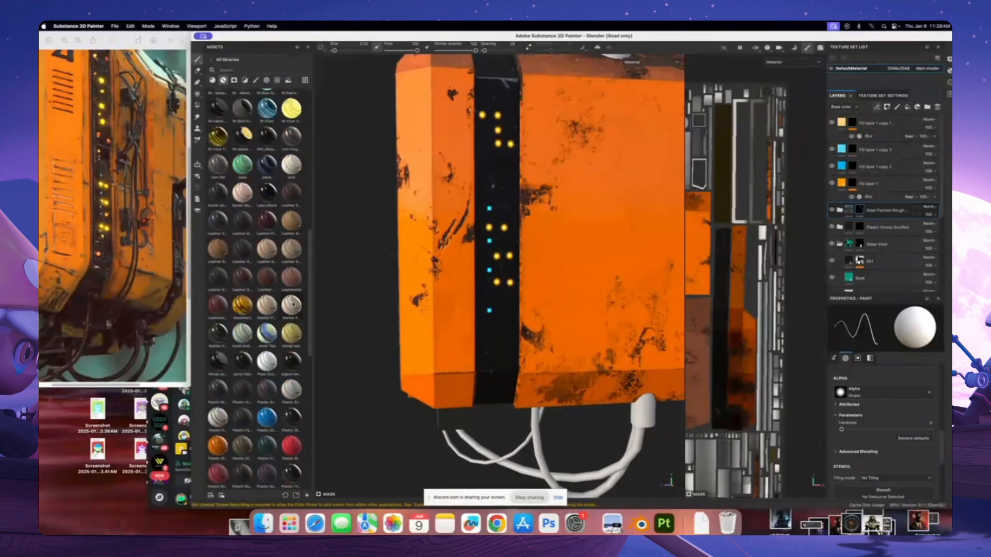
{"action": "scroll", "coordinate": [280, 319], "scroll_direction": "down", "scroll_amount": 3}
{"action": "mouse_move", "coordinate": [280, 316]}
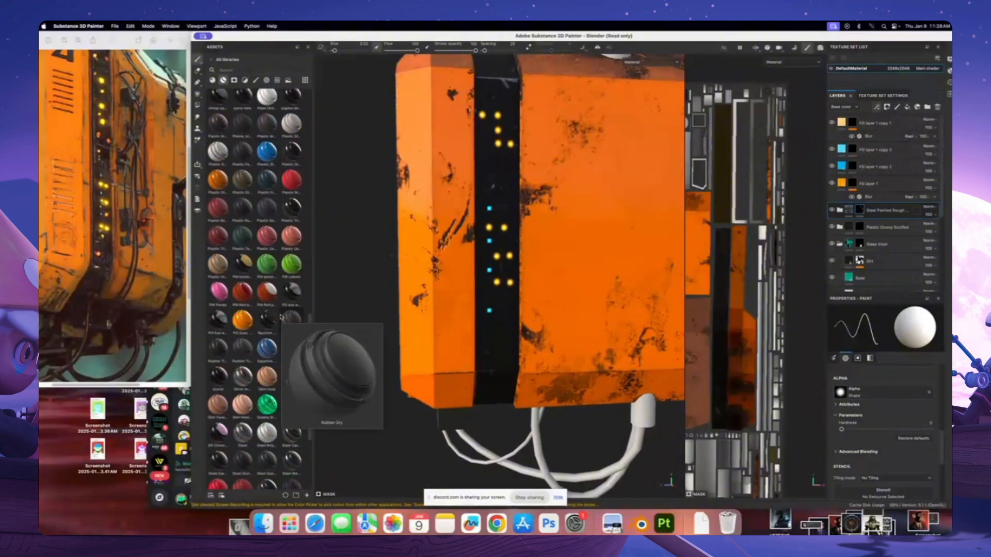
{"action": "scroll", "coordinate": [281, 318], "scroll_direction": "down", "scroll_amount": 5}
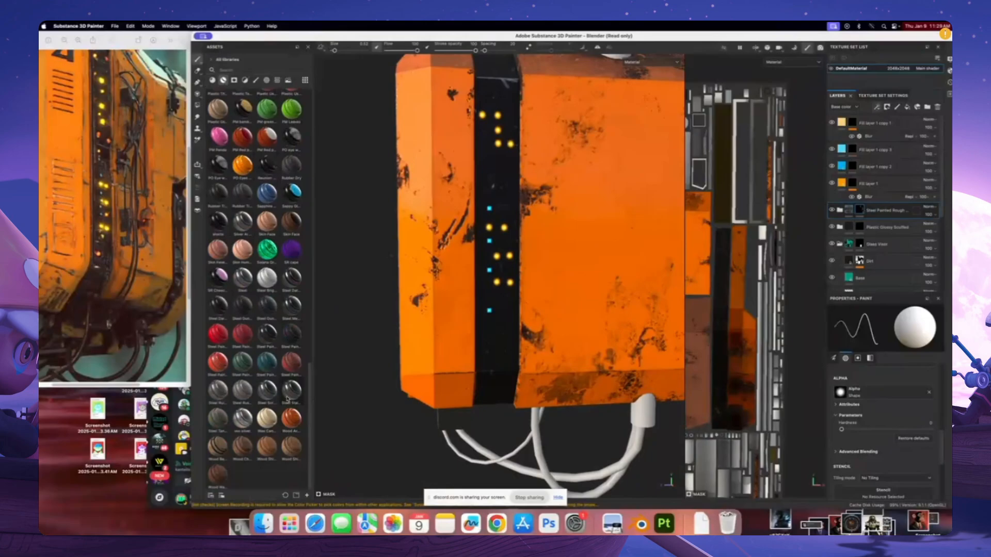
{"action": "mouse_move", "coordinate": [287, 399]}
{"action": "left_click_drag", "start_coordinate": [287, 399], "coordinate": [492, 303]}
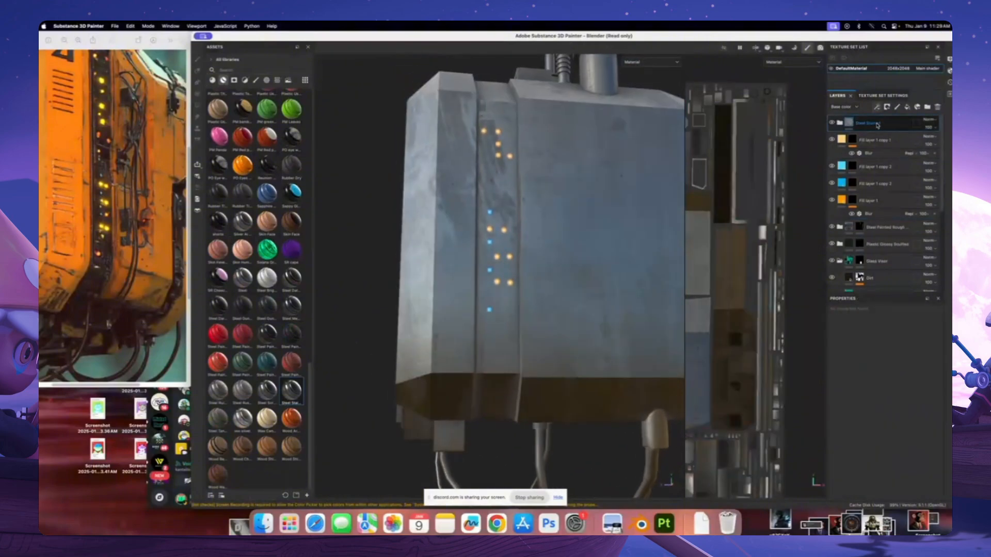
Try a black mask on the Steel Stained group, undo it and examine the steel finish on the drone
{"action": "left_click", "coordinate": [887, 106]}
{"action": "left_click", "coordinate": [895, 125]}
{"action": "scroll", "coordinate": [498, 255], "scroll_direction": "up", "scroll_amount": 5}
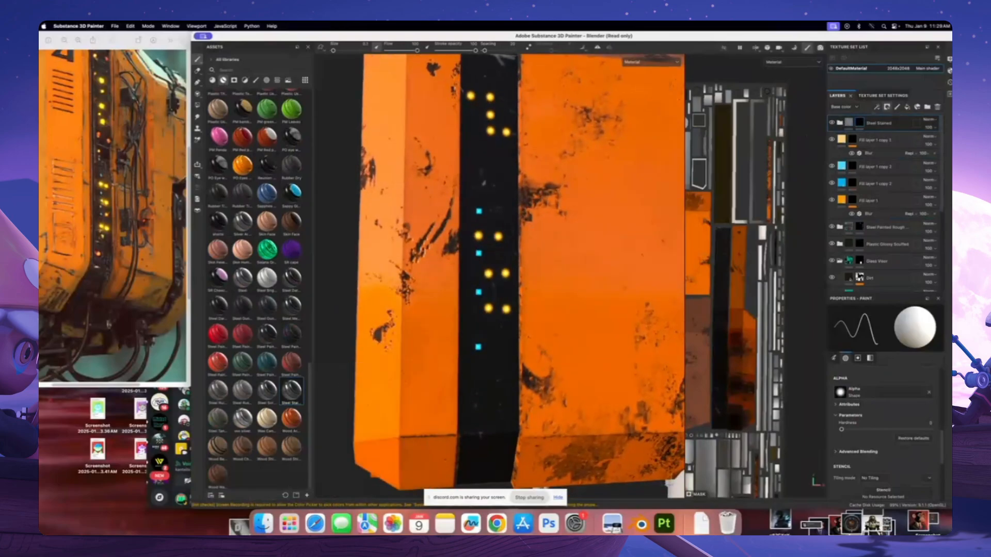
{"action": "key", "text": "super+z"}
{"action": "scroll", "coordinate": [477, 262], "scroll_direction": "down", "scroll_amount": 4}
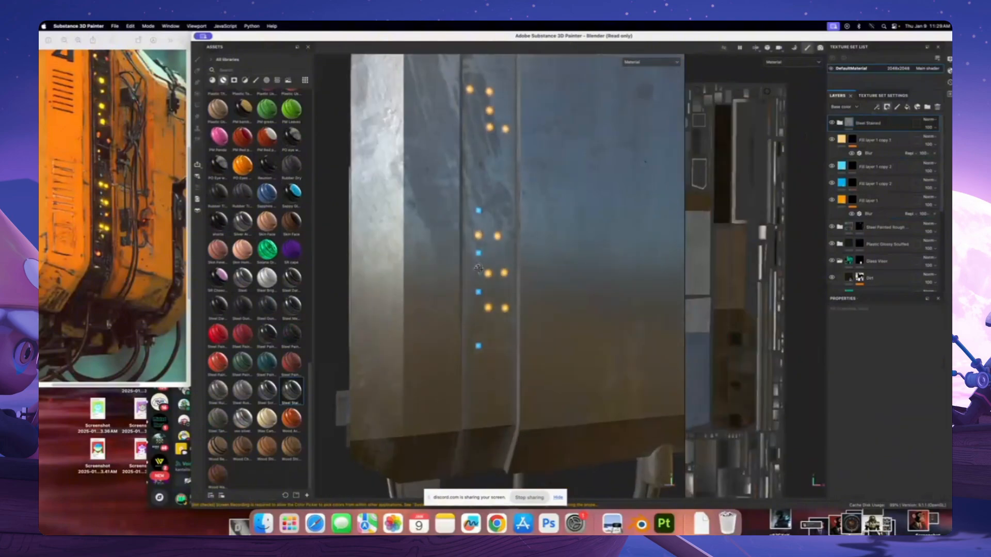
{"action": "left_click_drag", "start_coordinate": [476, 261], "coordinate": [462, 240], "text": "alt"}
{"action": "scroll", "coordinate": [477, 208], "scroll_direction": "up", "scroll_amount": 4}
{"action": "scroll", "coordinate": [484, 225], "scroll_direction": "down", "scroll_amount": 5}
Hide the Steel Stained smart material from the whole model with an empty black mask
{"action": "right_click", "coordinate": [858, 123]}
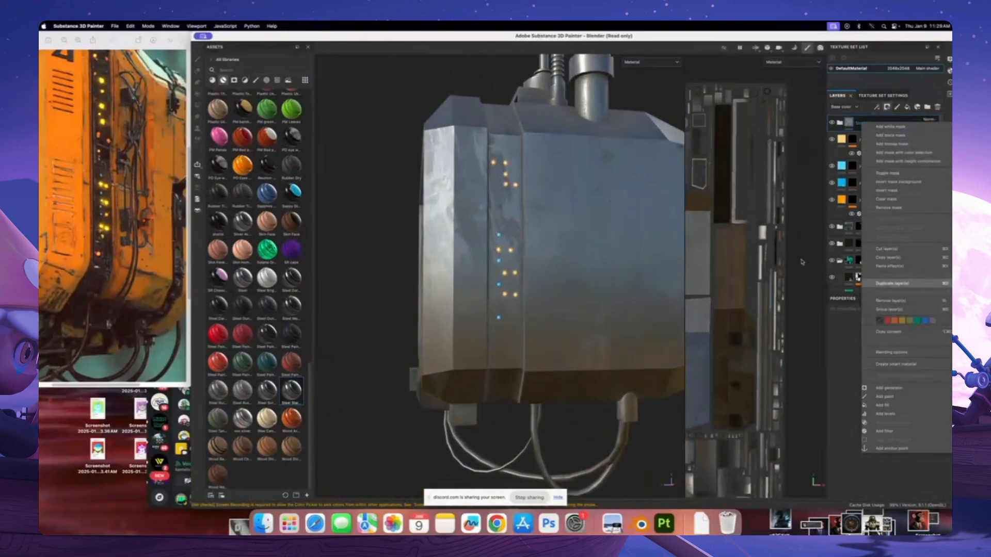
{"action": "left_click", "coordinate": [894, 285]}
{"action": "scroll", "coordinate": [553, 200], "scroll_direction": "up", "scroll_amount": 2}
{"action": "key", "text": "super+z"}
{"action": "right_click", "coordinate": [861, 124]}
{"action": "left_click", "coordinate": [883, 137]}
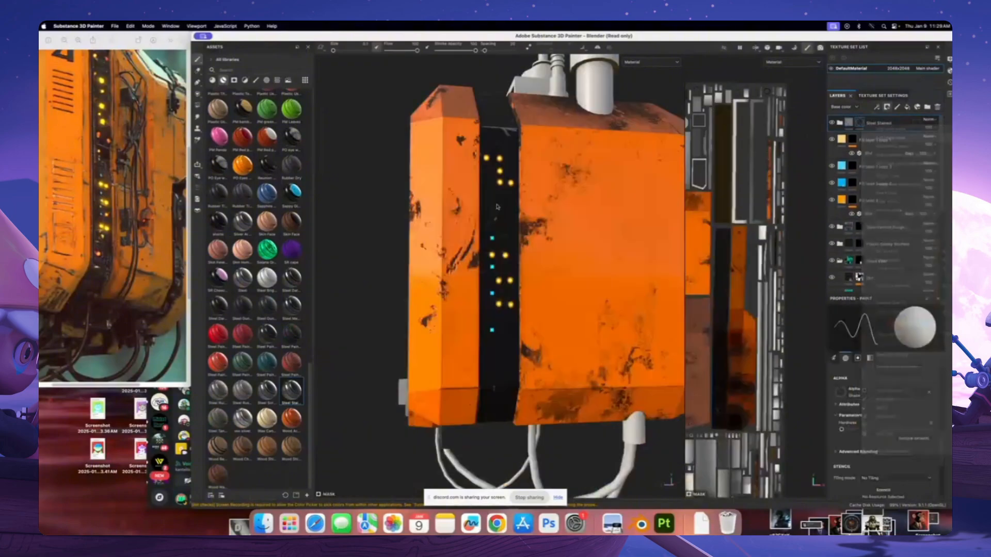
{"action": "scroll", "coordinate": [515, 253], "scroll_direction": "up", "scroll_amount": 2}
{"action": "scroll", "coordinate": [516, 253], "scroll_direction": "down", "scroll_amount": 2}
{"action": "left_click_drag", "start_coordinate": [516, 253], "coordinate": [516, 259], "text": "alt"}
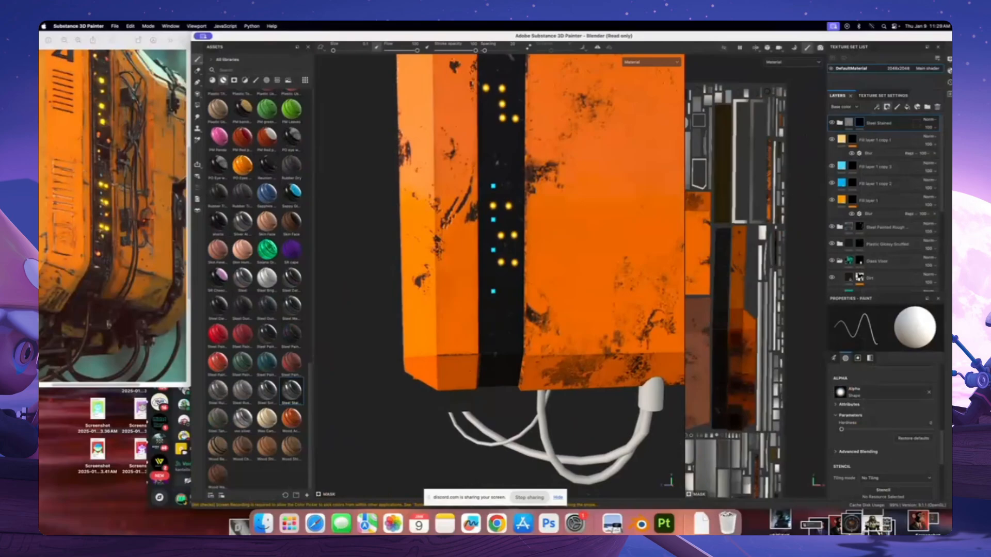
{"action": "scroll", "coordinate": [499, 276], "scroll_direction": "up", "scroll_amount": 3}
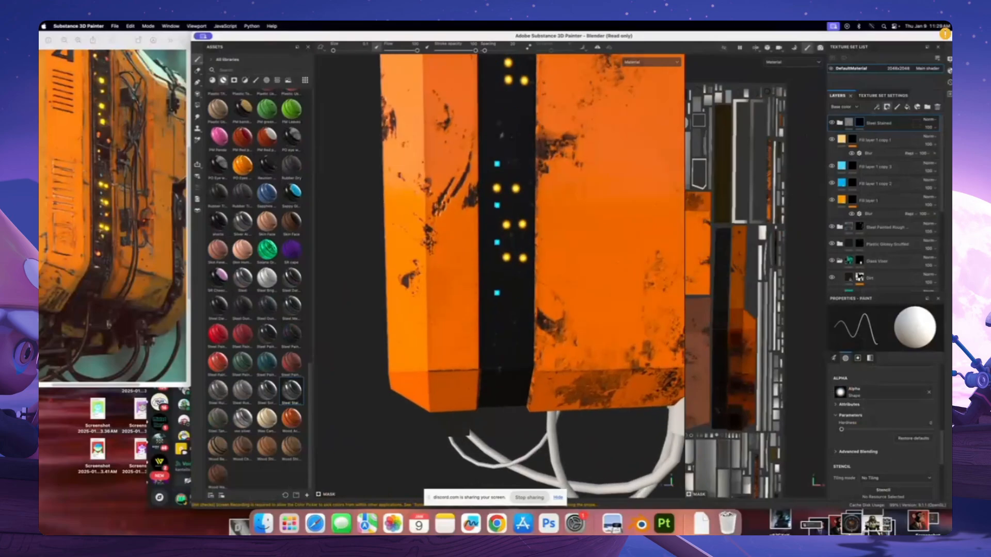
{"action": "left_click_drag", "start_coordinate": [490, 277], "coordinate": [521, 282], "text": "alt"}
{"action": "left_click_drag", "start_coordinate": [401, 236], "coordinate": [469, 232]}
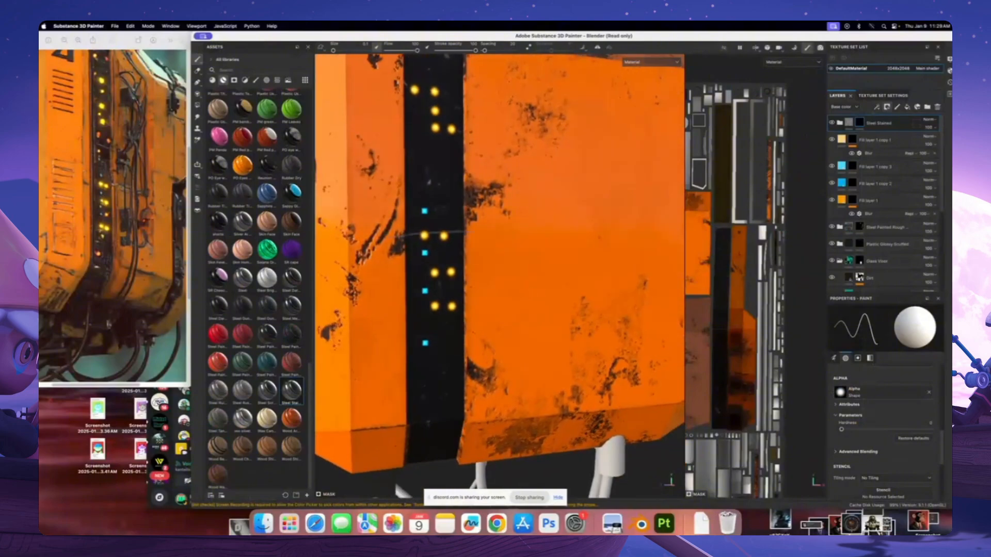
{"action": "left_click_drag", "start_coordinate": [534, 232], "coordinate": [546, 254]}
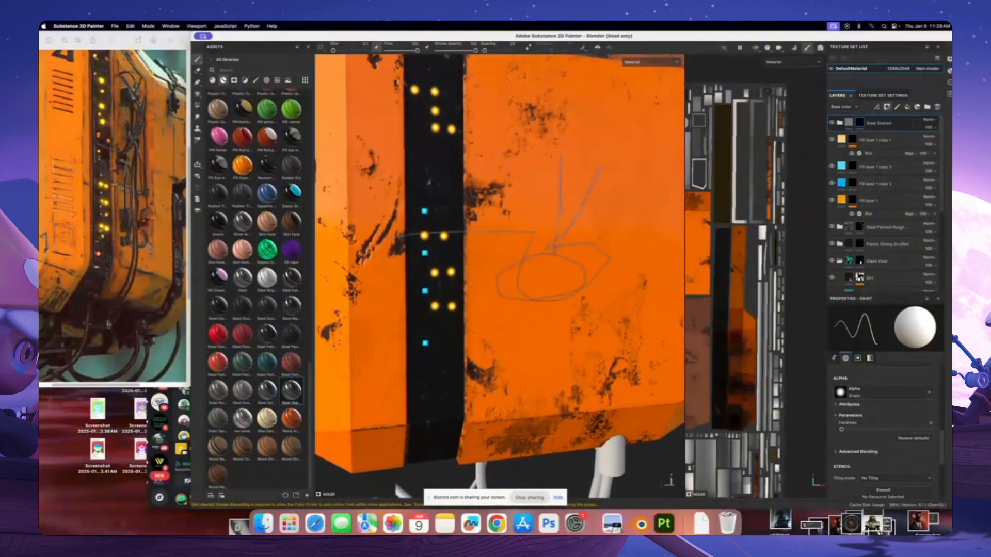
{"action": "scroll", "coordinate": [542, 242], "scroll_direction": "down", "scroll_amount": 5}
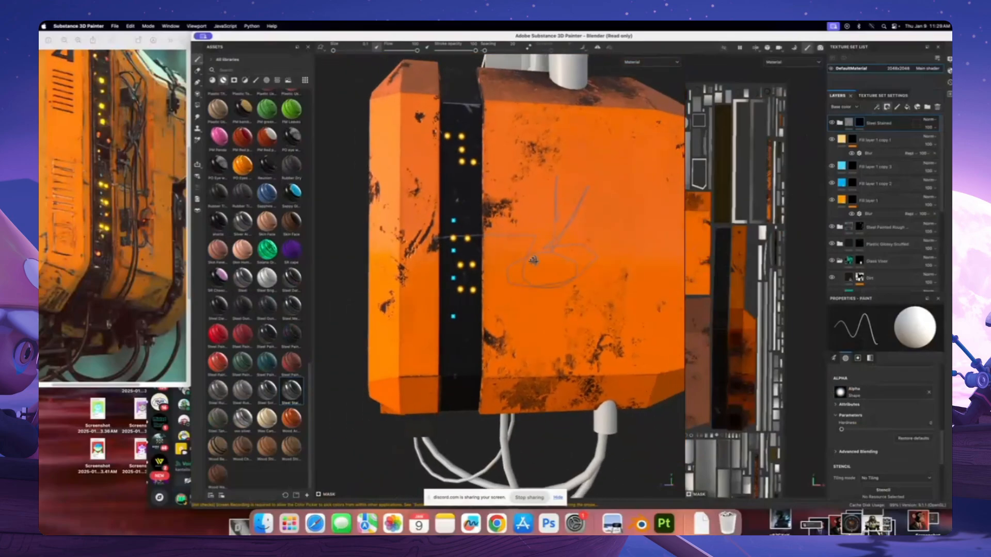
{"action": "scroll", "coordinate": [537, 258], "scroll_direction": "up", "scroll_amount": 6}
{"action": "key", "text": "super+z"}
{"action": "key", "text": "super+z"}
{"action": "key", "text": "super+z"}
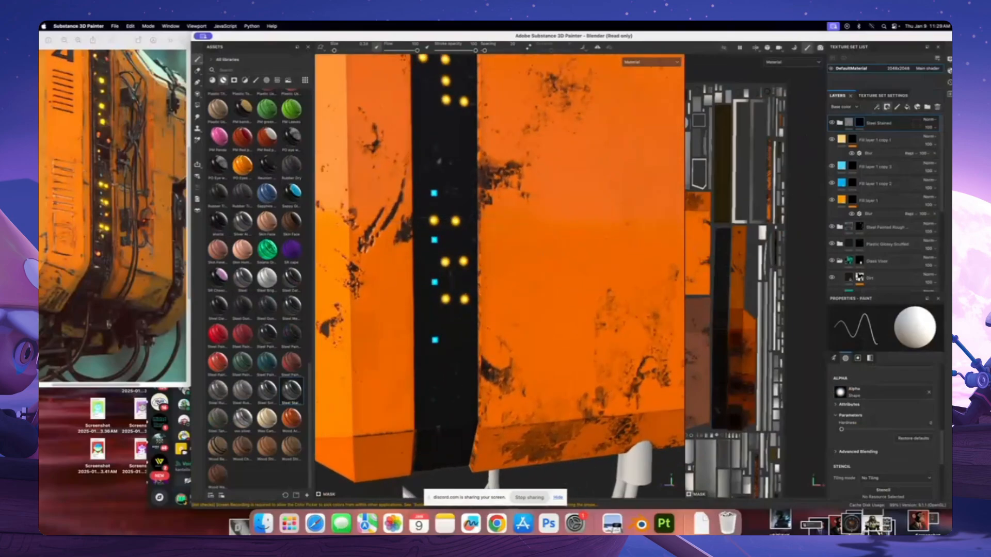
Save the project and paint a straight steel line across the black strip, just above the topmost cyan light
{"action": "mouse_move", "coordinate": [470, 295]}
{"action": "left_mouse_down", "text": "alt"}
{"action": "mouse_move", "coordinate": [495, 283]}
{"action": "mouse_move", "coordinate": [442, 295]}
{"action": "mouse_move", "coordinate": [475, 298]}
{"action": "left_mouse_up", "text": "alt"}
{"action": "scroll", "coordinate": [459, 293], "scroll_direction": "up", "scroll_amount": 3}
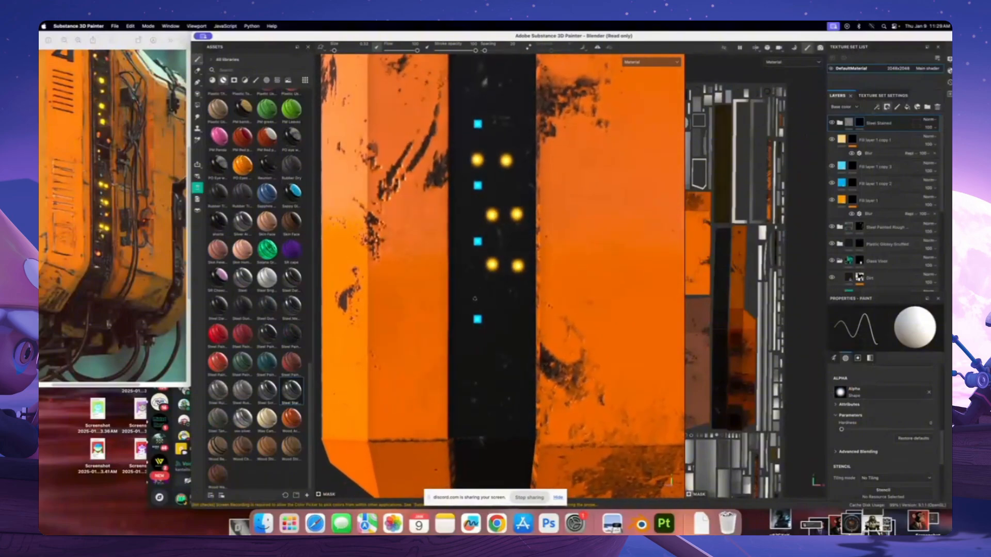
{"action": "left_click_drag", "start_coordinate": [454, 162], "coordinate": [485, 212], "text": "alt"}
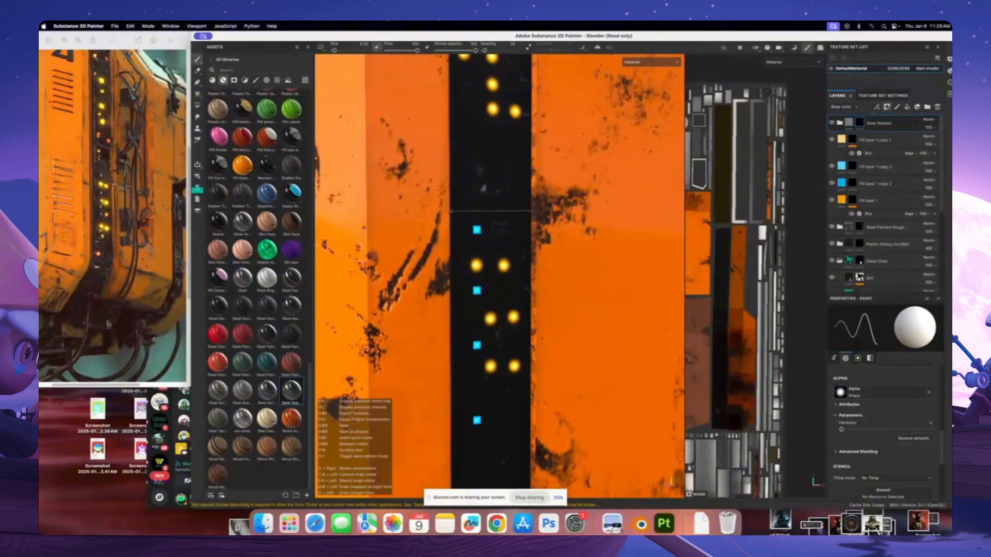
{"action": "left_click", "coordinate": [451, 211], "text": "shift"}
{"action": "scroll", "coordinate": [892, 425], "scroll_direction": "down", "scroll_amount": 2}
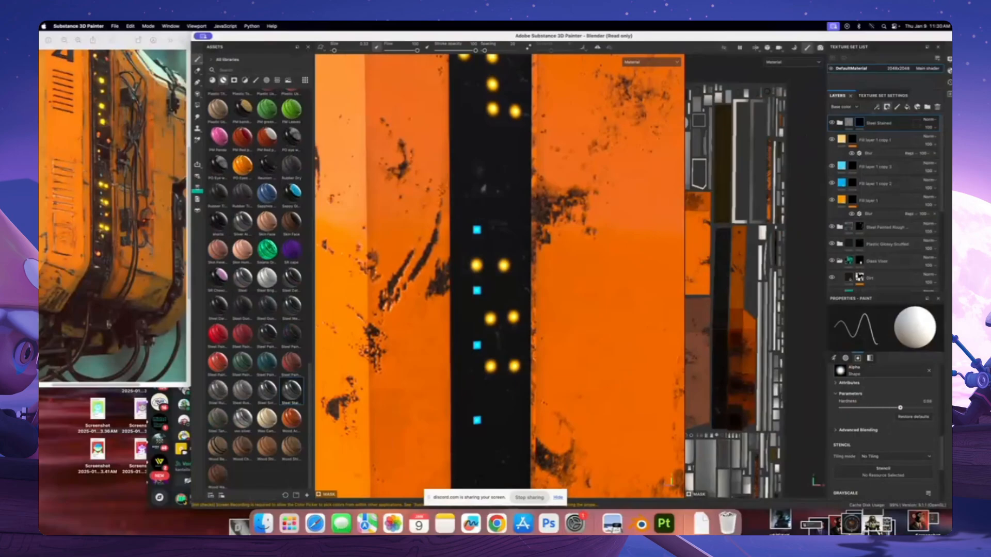
{"action": "scroll", "coordinate": [884, 437], "scroll_direction": "down", "scroll_amount": 3}
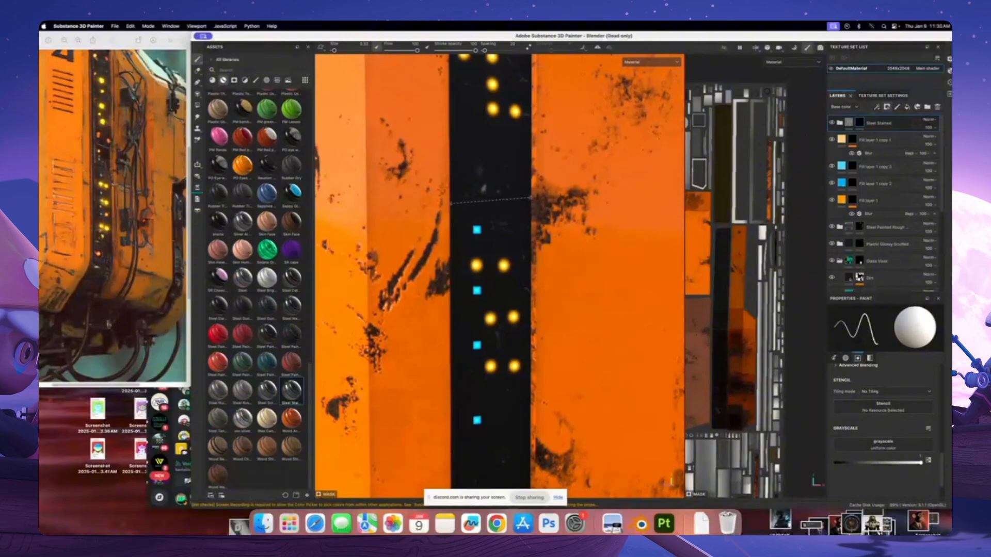
{"action": "key", "text": "super+s"}
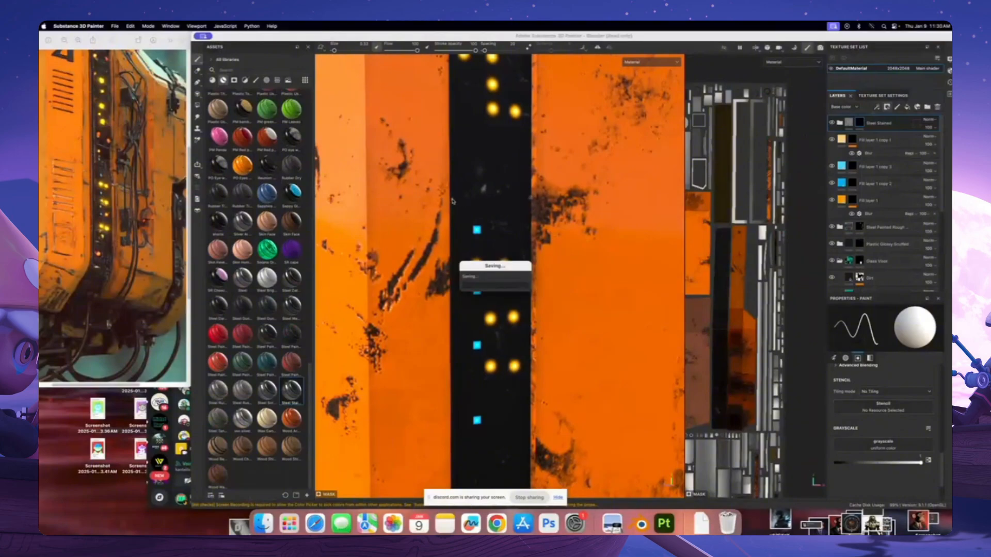
{"action": "key", "text": "shift"}
{"action": "left_click", "coordinate": [529, 197], "text": "shift"}
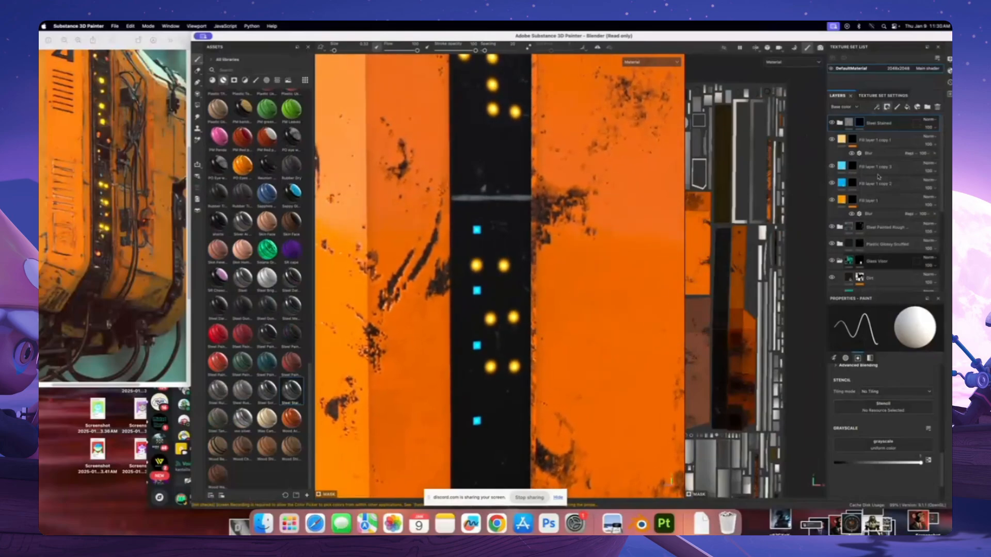
Expand the Steel Stained folder and inspect the Steel Base layer's material channels and its effect on the painted line
{"action": "left_click", "coordinate": [838, 122]}
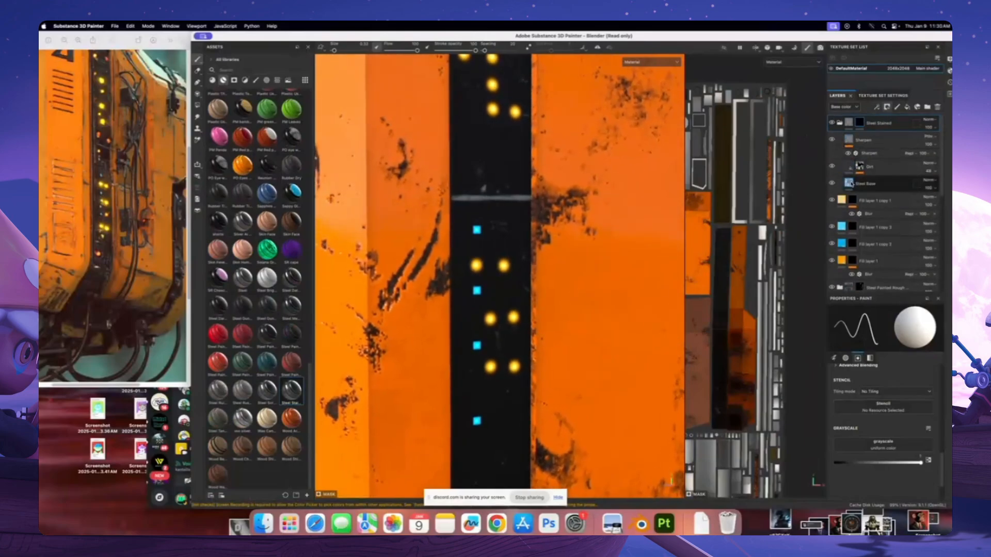
{"action": "left_click", "coordinate": [851, 185]}
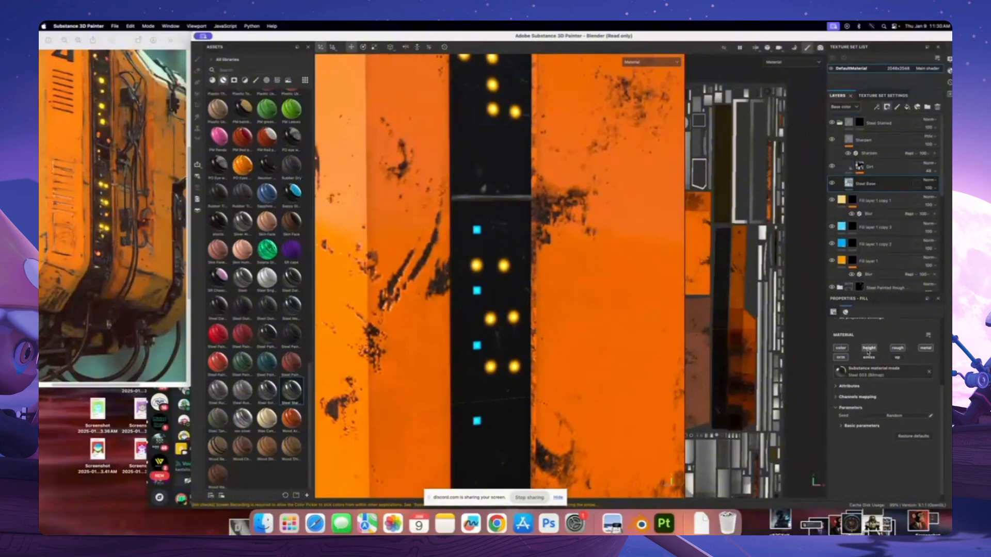
{"action": "scroll", "coordinate": [490, 274], "scroll_direction": "up", "scroll_amount": 5}
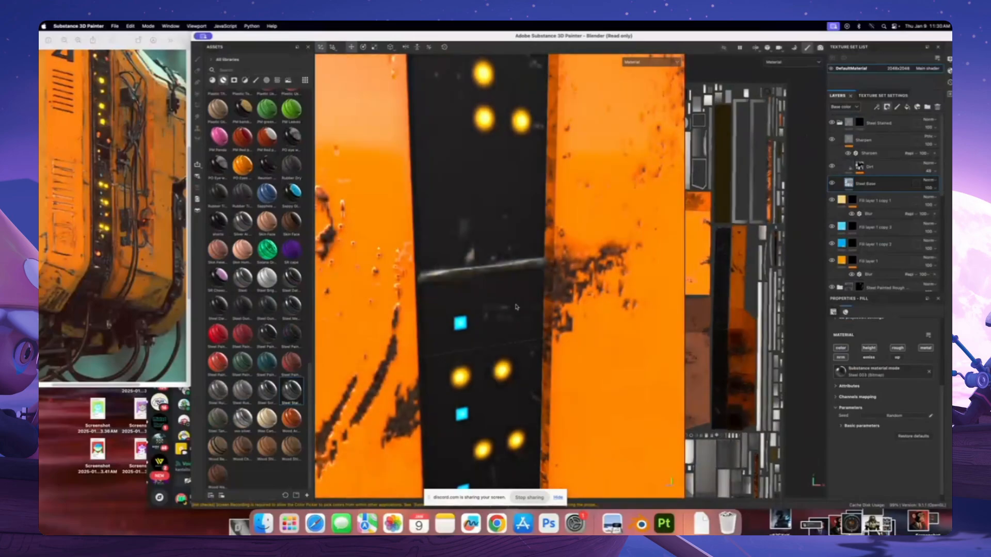
{"action": "scroll", "coordinate": [515, 307], "scroll_direction": "down", "scroll_amount": 2}
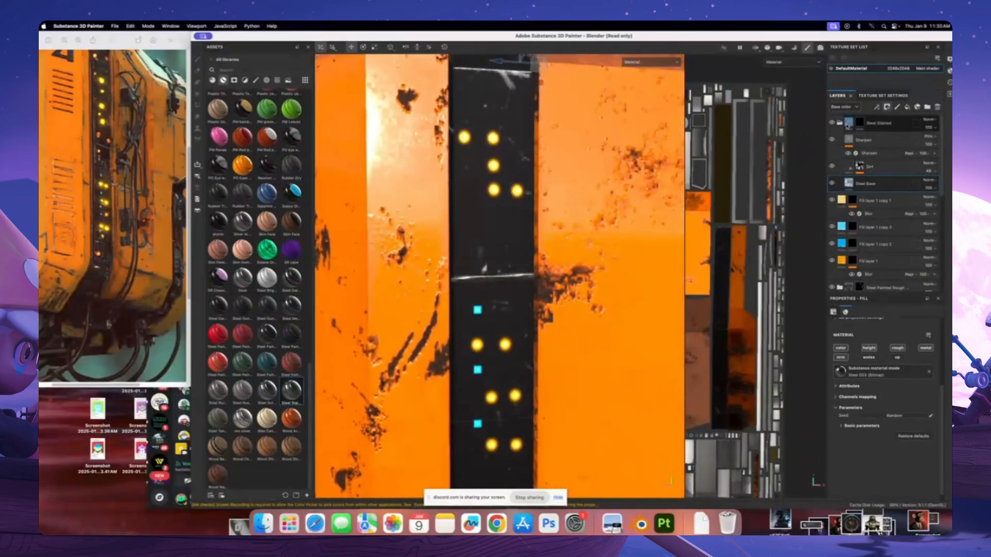
On the Steel Stained mask, paint an L-shaped double outline of straight lines beside and below the upper yellow lights, reaching the strip's edge
{"action": "left_click", "coordinate": [859, 124]}
{"action": "scroll", "coordinate": [533, 256], "scroll_direction": "up", "scroll_amount": 3}
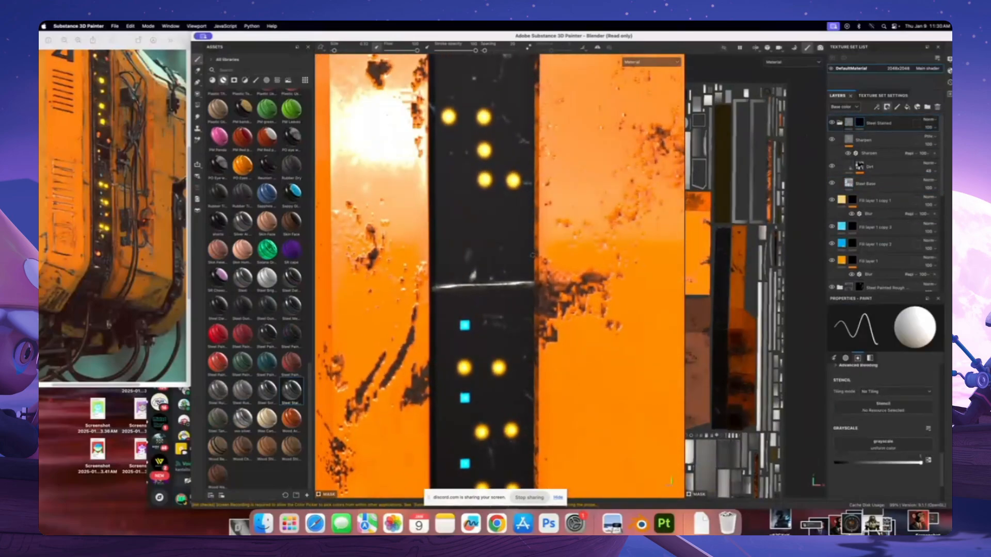
{"action": "left_click", "coordinate": [449, 254], "text": "shift"}
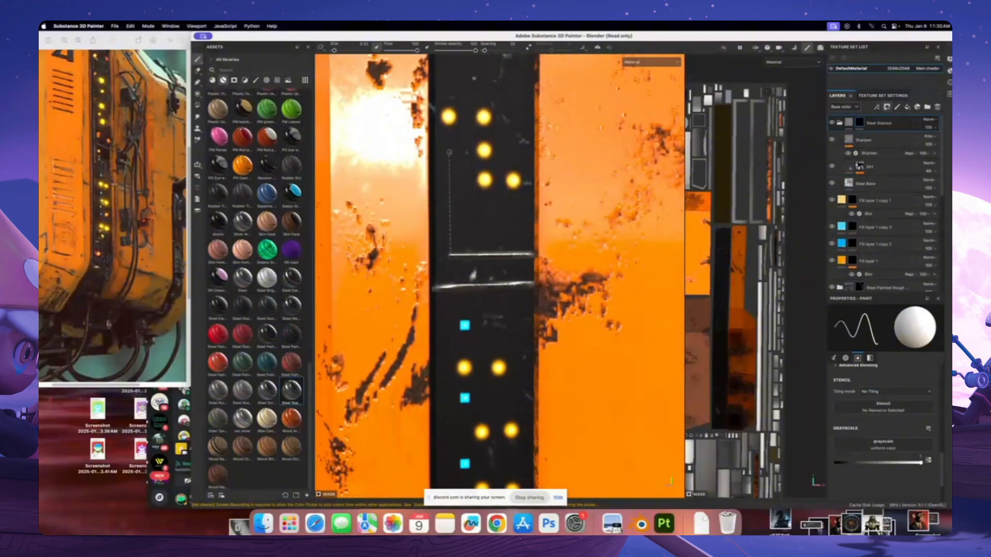
{"action": "left_click", "coordinate": [449, 138], "text": "shift"}
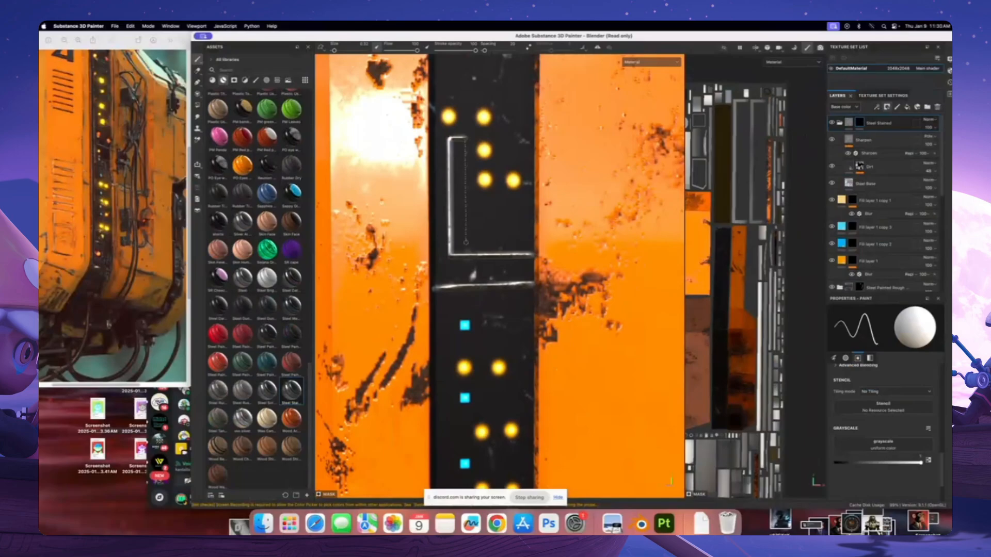
{"action": "left_click", "coordinate": [466, 241], "text": "shift"}
{"action": "left_click", "coordinate": [534, 240], "text": "shift"}
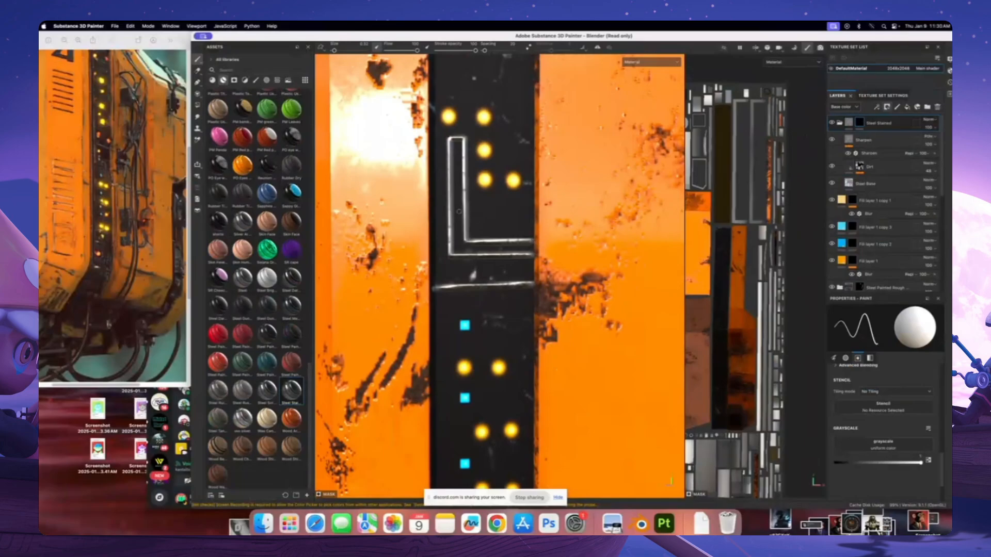
Paint a straight line across the strip below the lowest yellow lights and a three-sided box outline beside the bottom cyan light
{"action": "mouse_move", "coordinate": [459, 211]}
{"action": "left_mouse_down", "text": "alt"}
{"action": "mouse_move", "coordinate": [467, 317]}
{"action": "mouse_move", "coordinate": [444, 318]}
{"action": "left_mouse_up", "text": "alt"}
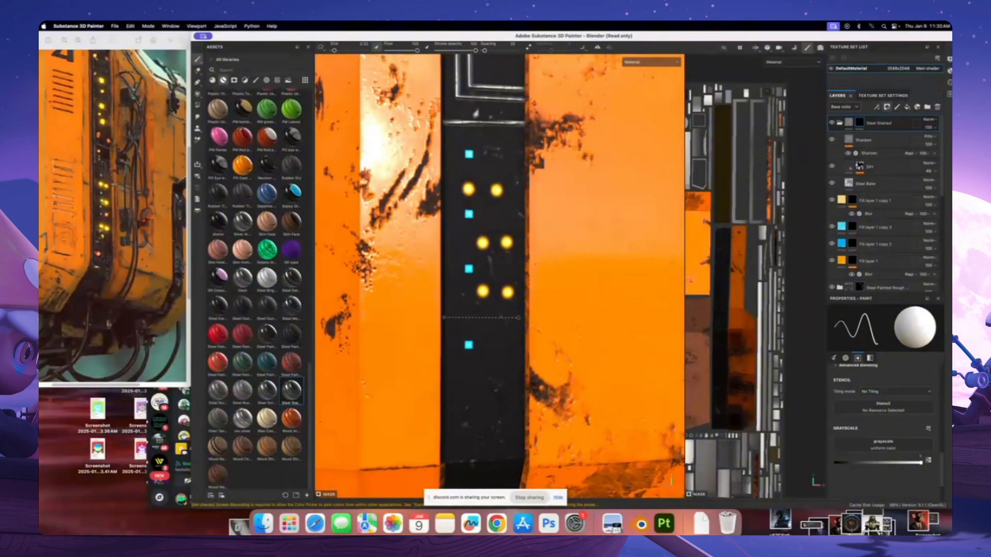
{"action": "left_click", "coordinate": [518, 317], "text": "shift"}
{"action": "left_click_drag", "start_coordinate": [518, 317], "coordinate": [508, 350], "text": "alt"}
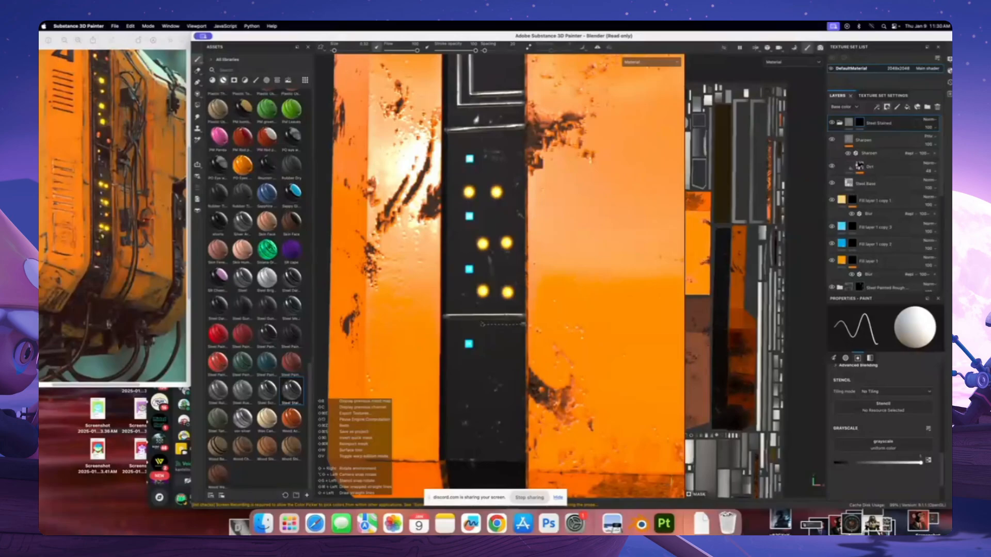
{"action": "left_click", "coordinate": [481, 323], "text": "shift"}
{"action": "left_click", "coordinate": [481, 378], "text": "shift"}
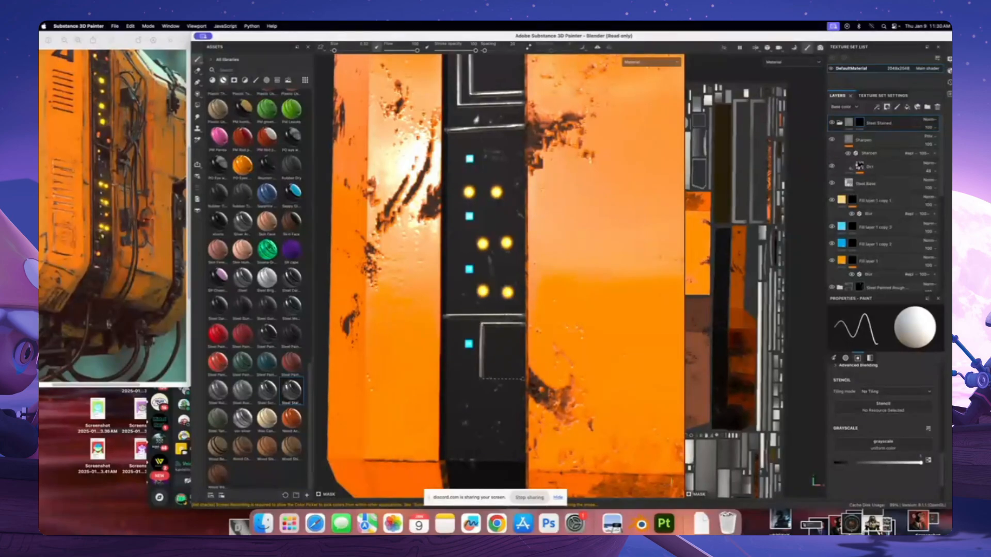
{"action": "left_click", "coordinate": [525, 380], "text": "shift"}
Examine the painted line details on the black strip from several angles and distances
{"action": "scroll", "coordinate": [525, 379], "scroll_direction": "down", "scroll_amount": 8}
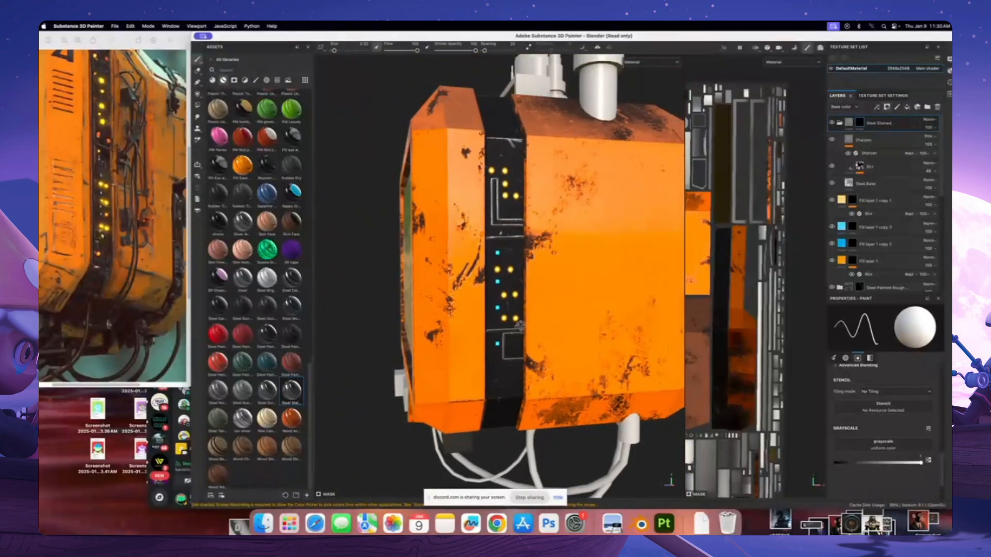
{"action": "left_click_drag", "start_coordinate": [533, 333], "coordinate": [539, 351], "text": "alt"}
{"action": "scroll", "coordinate": [517, 325], "scroll_direction": "up", "scroll_amount": 5}
{"action": "scroll", "coordinate": [501, 325], "scroll_direction": "down", "scroll_amount": 6}
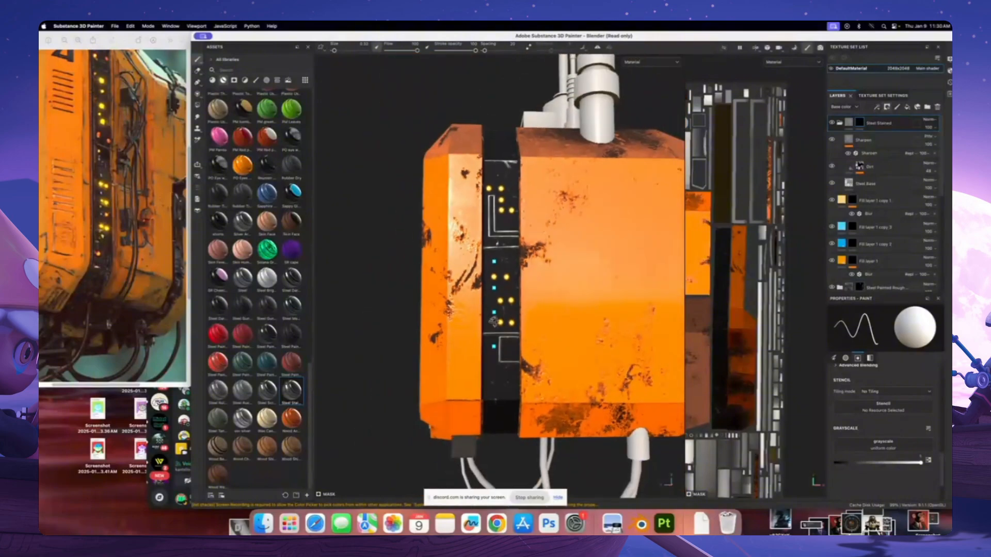
{"action": "left_click_drag", "start_coordinate": [483, 321], "coordinate": [504, 327], "text": "alt"}
{"action": "scroll", "coordinate": [498, 279], "scroll_direction": "up", "scroll_amount": 8}
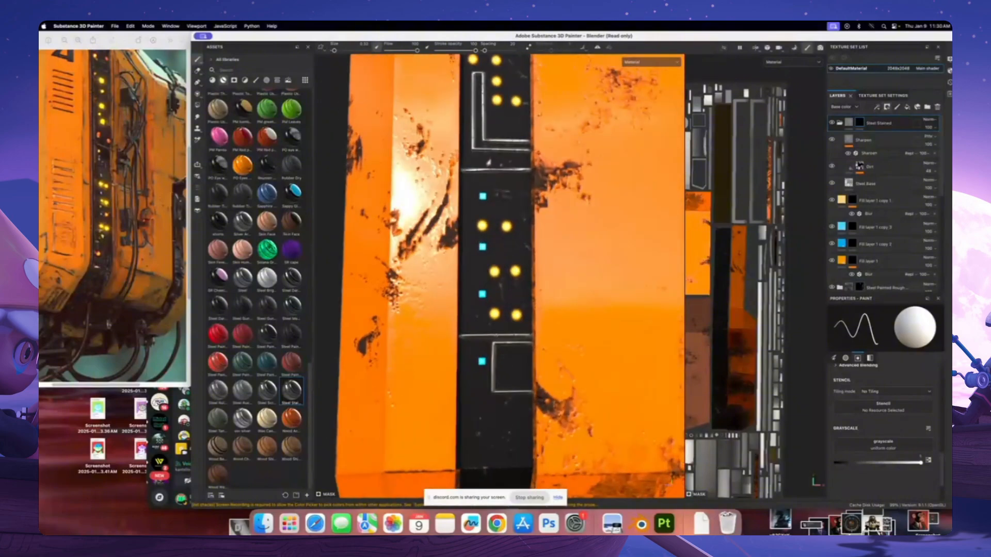
{"action": "scroll", "coordinate": [518, 344], "scroll_direction": "down", "scroll_amount": 8}
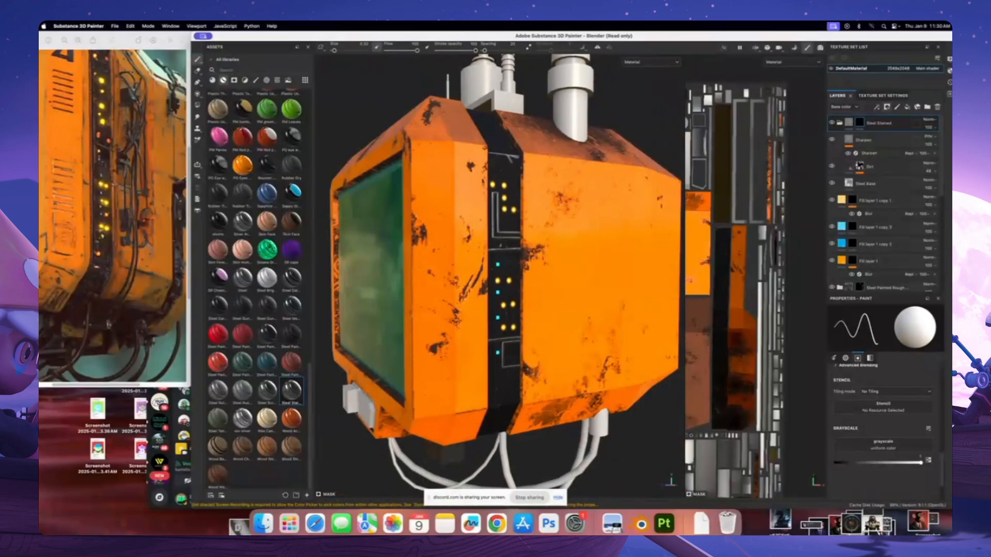
{"action": "left_click_drag", "start_coordinate": [525, 223], "coordinate": [495, 238], "text": "alt"}
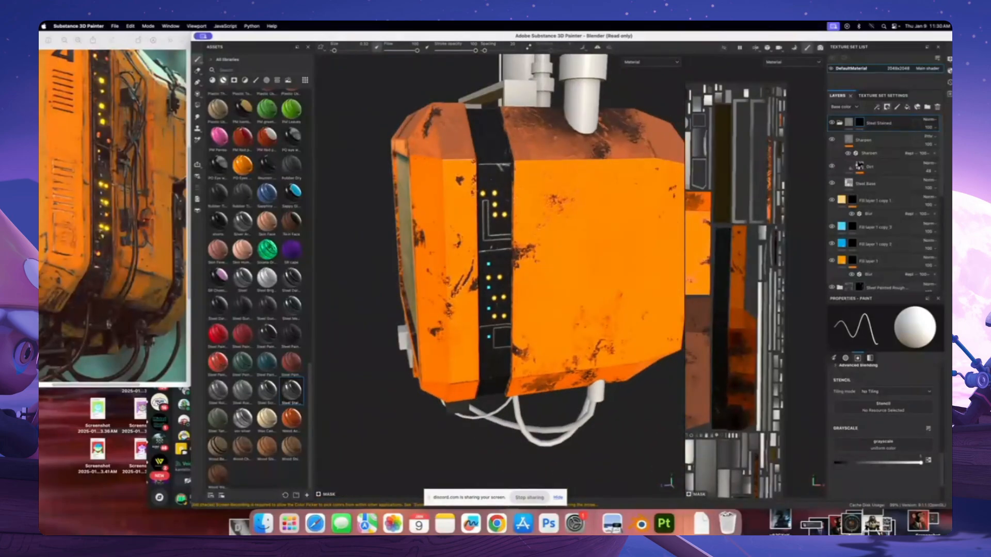
{"action": "left_click_drag", "start_coordinate": [544, 210], "coordinate": [512, 207], "text": "alt"}
{"action": "scroll", "coordinate": [544, 210], "scroll_direction": "up", "scroll_amount": 4}
{"action": "scroll", "coordinate": [545, 210], "scroll_direction": "down", "scroll_amount": 6}
Paint a second straight line across the strip, parallel to and just below the one above the topmost cyan light
{"action": "scroll", "coordinate": [544, 210], "scroll_direction": "up", "scroll_amount": 2}
{"action": "scroll", "coordinate": [534, 207], "scroll_direction": "up", "scroll_amount": 6}
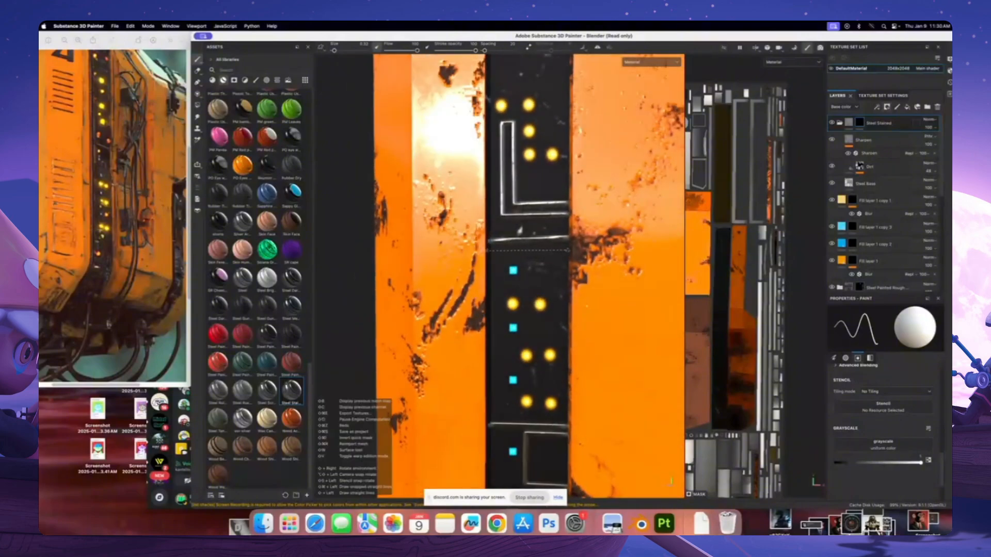
{"action": "left_click_drag", "start_coordinate": [531, 252], "coordinate": [508, 293], "text": "alt"}
{"action": "left_click_drag", "start_coordinate": [467, 183], "coordinate": [508, 103], "text": "alt"}
{"action": "scroll", "coordinate": [482, 227], "scroll_direction": "down", "scroll_amount": 2}
{"action": "scroll", "coordinate": [458, 299], "scroll_direction": "up", "scroll_amount": 4}
Paint a straight line across the strip between the second cyan light and the yellow light pair below it
{"action": "left_click_drag", "start_coordinate": [458, 282], "coordinate": [460, 277], "text": "alt"}
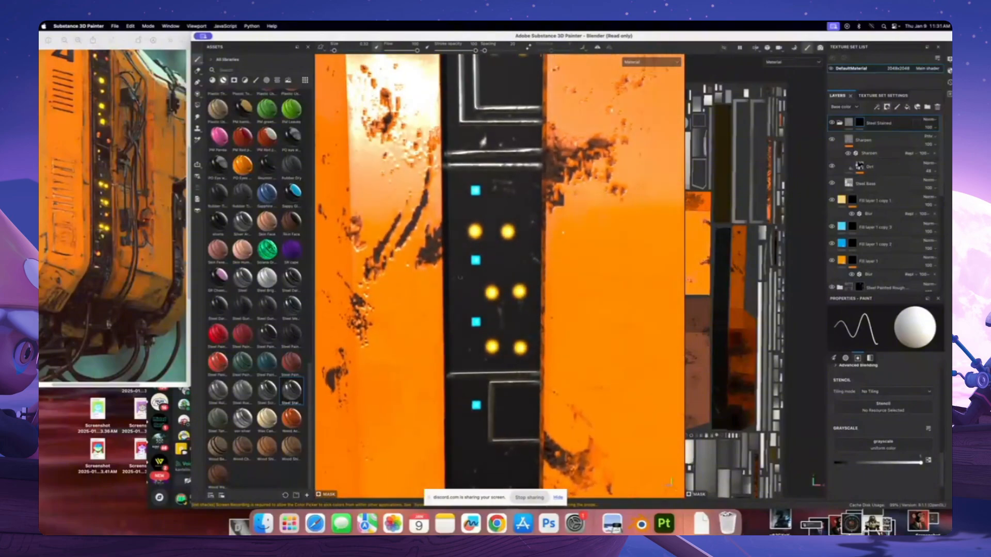
{"action": "key", "text": "shift"}
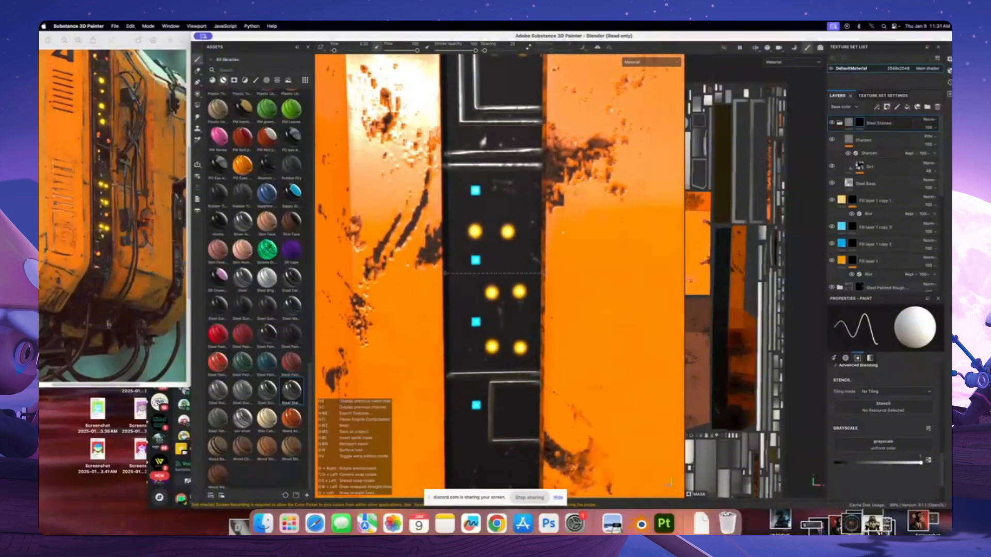
{"action": "left_click", "coordinate": [540, 273], "text": "shift"}
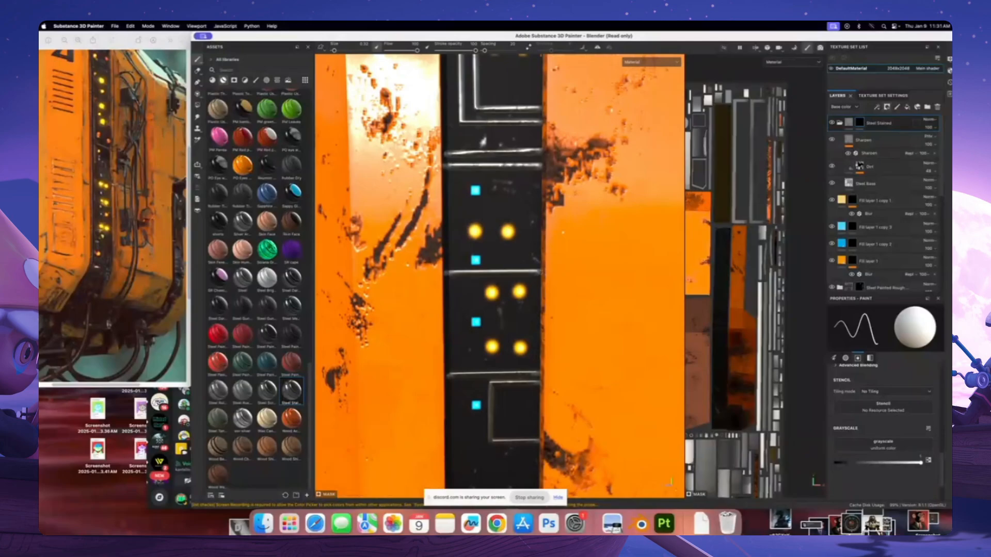
Try to paint a small three-sided box outline beside the topmost cyan light on the black strip
{"action": "scroll", "coordinate": [516, 252], "scroll_direction": "down", "scroll_amount": 3}
{"action": "left_click_drag", "start_coordinate": [494, 264], "coordinate": [495, 238], "text": "alt"}
{"action": "scroll", "coordinate": [497, 222], "scroll_direction": "up", "scroll_amount": 3}
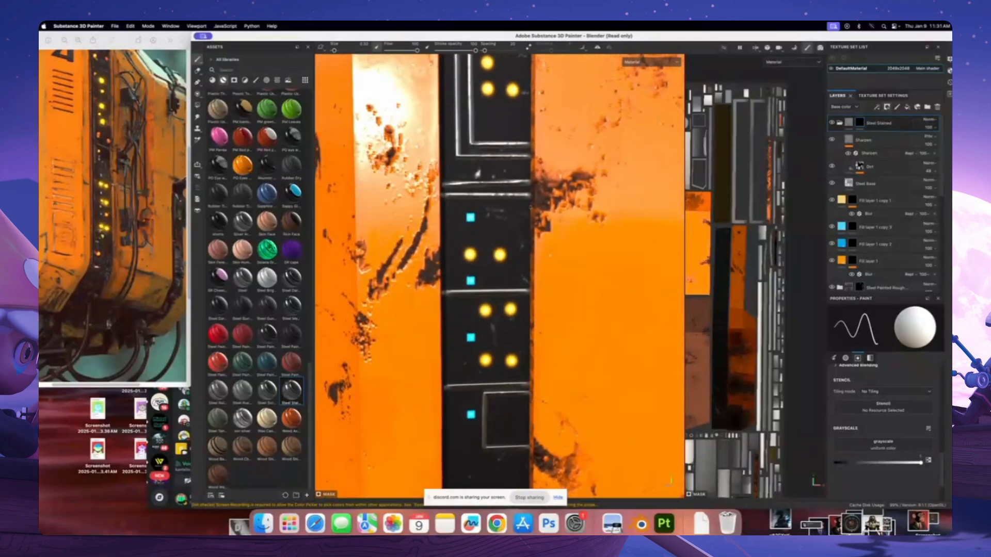
{"action": "key", "text": "shift"}
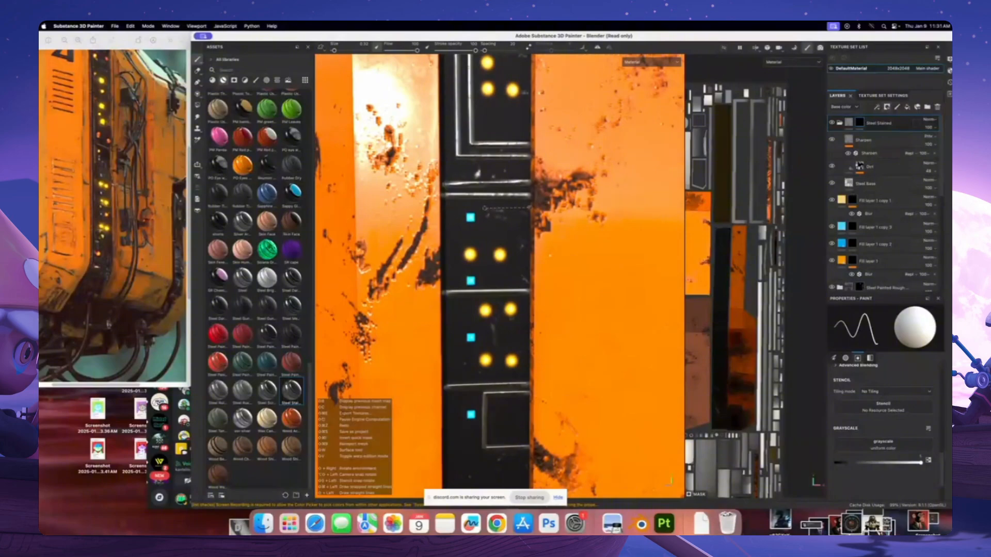
{"action": "left_click", "coordinate": [483, 208], "text": "shift"}
{"action": "left_click", "coordinate": [484, 238], "text": "shift"}
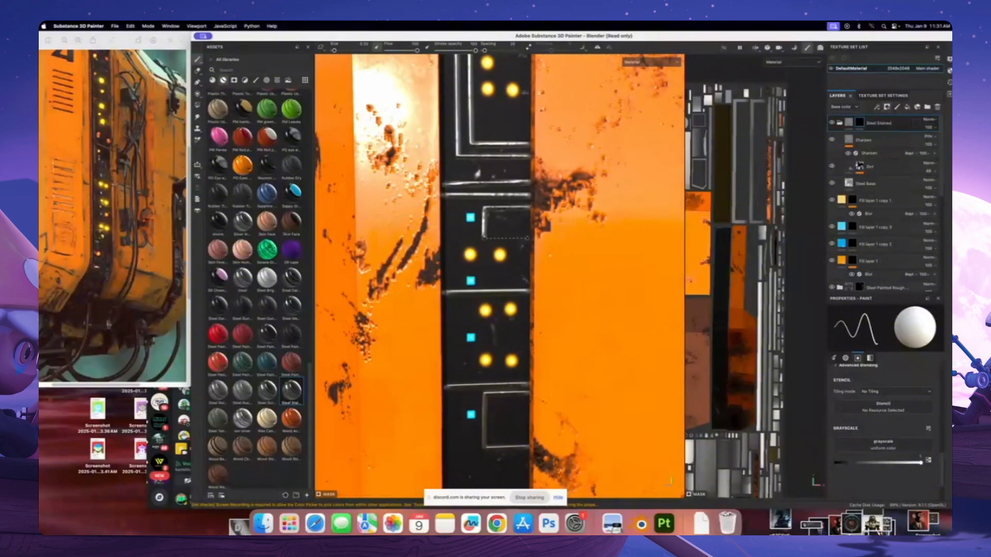
{"action": "scroll", "coordinate": [529, 238], "scroll_direction": "down", "scroll_amount": 5}
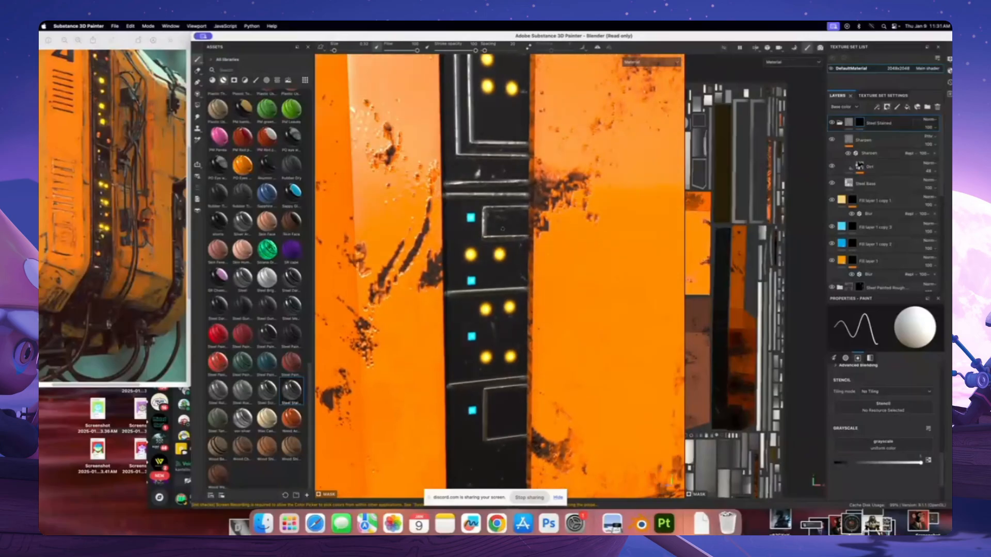
{"action": "scroll", "coordinate": [502, 236], "scroll_direction": "up", "scroll_amount": 5}
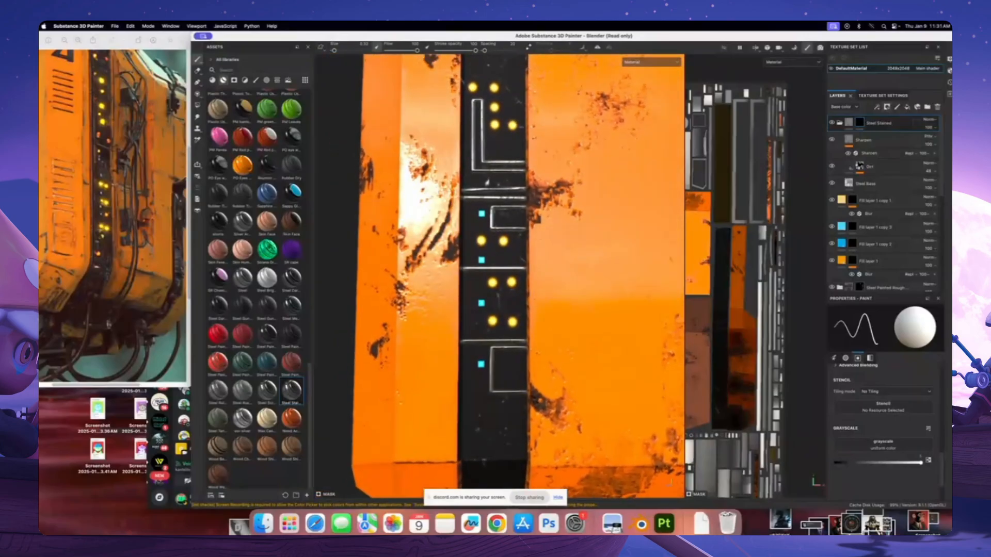
{"action": "key", "text": "super+z"}
{"action": "key", "text": "super+z"}
Paint a straight line across the black strip near its lower end, just above the bevelled bottom section
{"action": "left_click_drag", "start_coordinate": [514, 217], "coordinate": [499, 274], "text": "alt"}
{"action": "scroll", "coordinate": [511, 366], "scroll_direction": "up", "scroll_amount": 4}
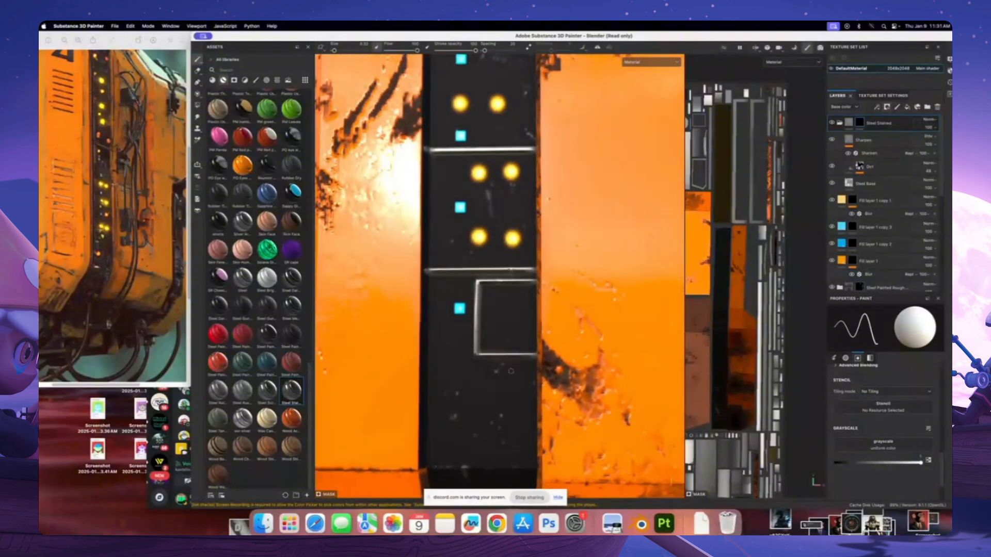
{"action": "left_click_drag", "start_coordinate": [472, 395], "coordinate": [423, 367], "text": "alt"}
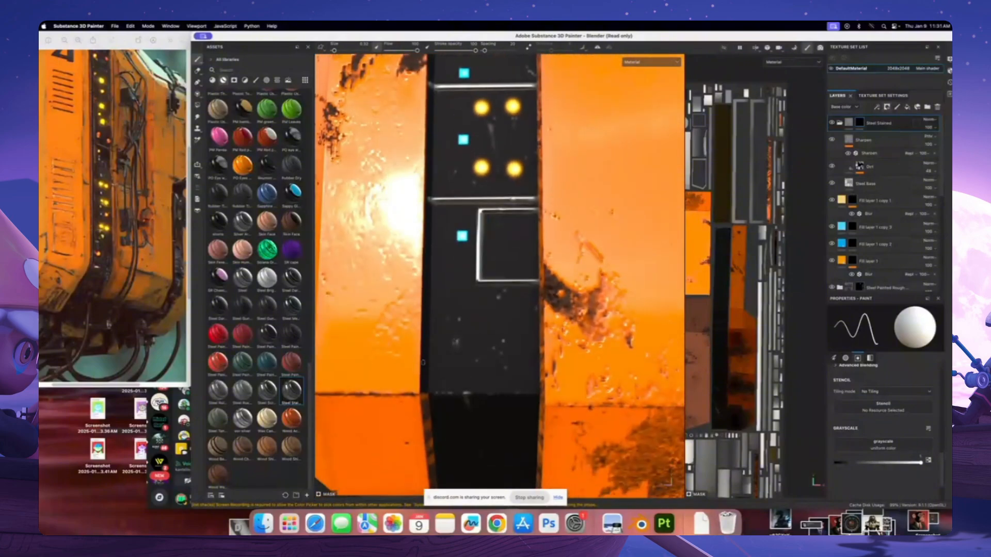
{"action": "left_click", "coordinate": [536, 362], "text": "shift"}
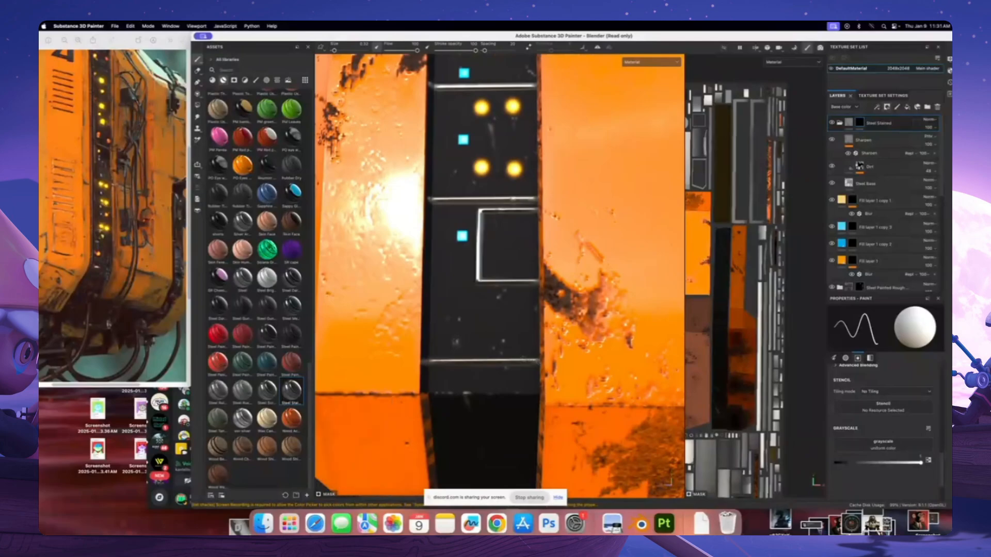
Paint an L-shaped outline below the lowest cyan light, wrapping around the box and ending at the strip's edge
{"action": "left_click_drag", "start_coordinate": [535, 361], "coordinate": [469, 354], "text": "alt"}
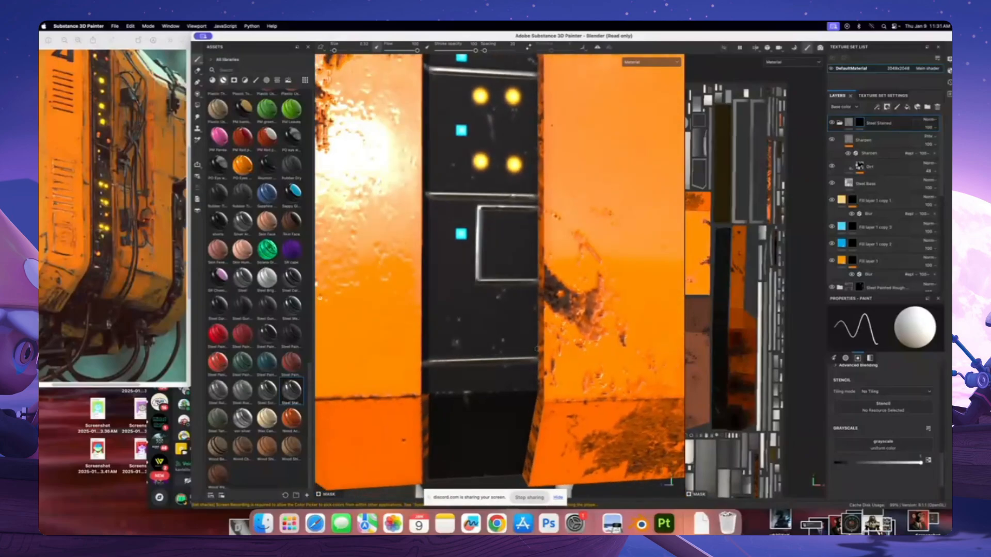
{"action": "left_click", "coordinate": [438, 349], "text": "shift"}
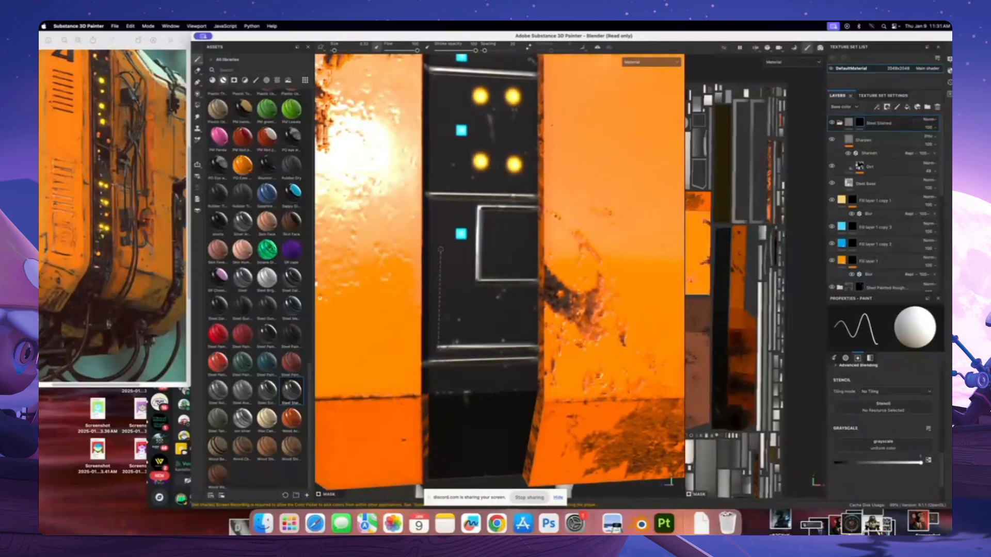
{"action": "left_click", "coordinate": [437, 247], "text": "shift"}
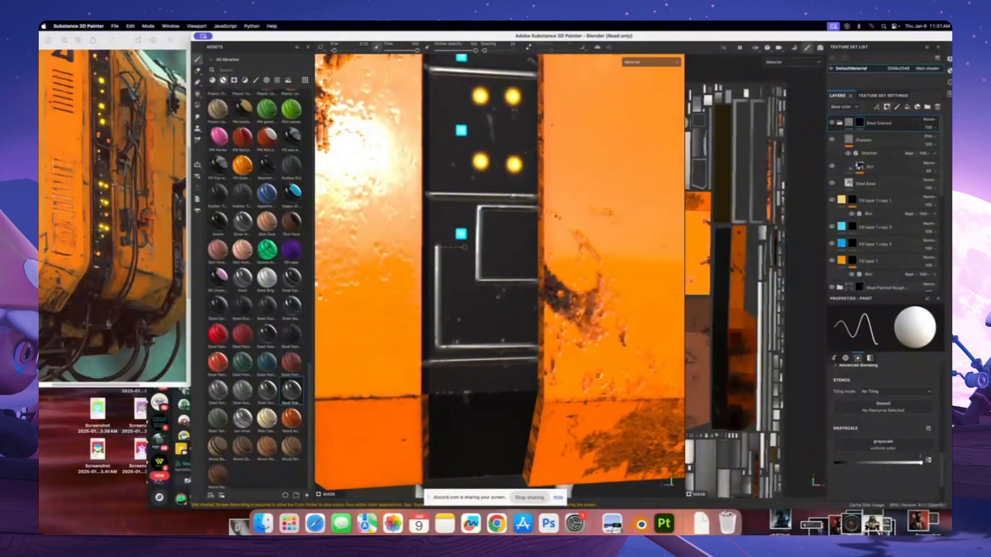
{"action": "left_click", "coordinate": [465, 247], "text": "shift"}
{"action": "left_click", "coordinate": [465, 333], "text": "shift"}
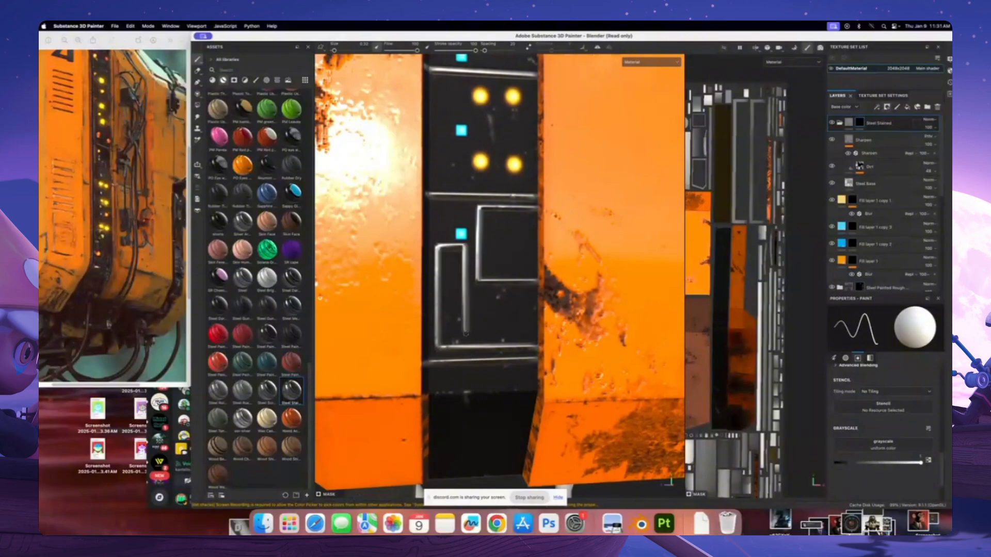
{"action": "left_click", "coordinate": [536, 332], "text": "shift"}
Examine the L-shaped outline and the overall line layout of the strip from near and far
{"action": "scroll", "coordinate": [531, 325], "scroll_direction": "down", "scroll_amount": 3}
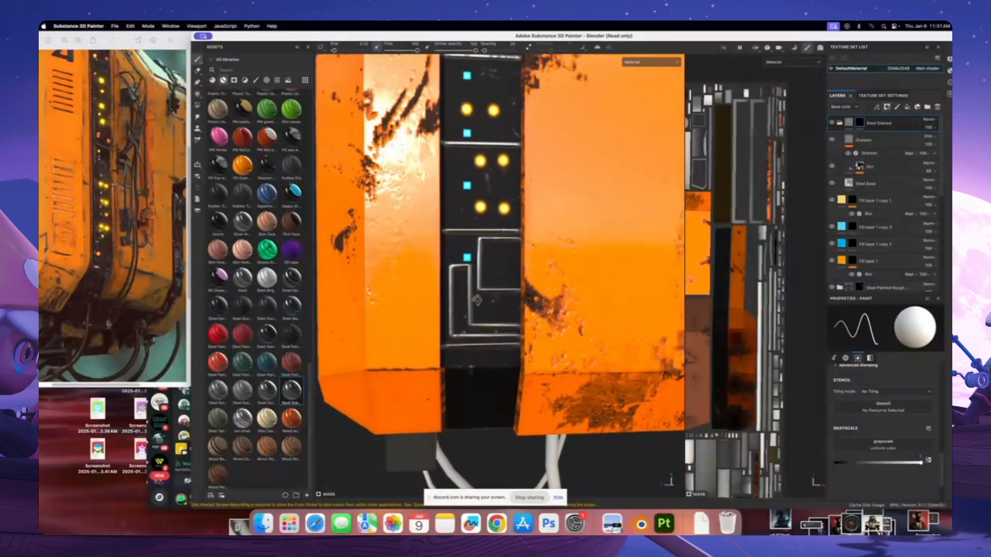
{"action": "scroll", "coordinate": [475, 287], "scroll_direction": "up", "scroll_amount": 3}
{"action": "mouse_move", "coordinate": [508, 304]}
{"action": "left_mouse_down", "text": "alt"}
{"action": "mouse_move", "coordinate": [474, 286]}
{"action": "mouse_move", "coordinate": [510, 308]}
{"action": "mouse_move", "coordinate": [518, 282]}
{"action": "mouse_move", "coordinate": [474, 284]}
{"action": "mouse_move", "coordinate": [510, 277]}
{"action": "mouse_move", "coordinate": [515, 310]}
{"action": "mouse_move", "coordinate": [544, 289]}
{"action": "mouse_move", "coordinate": [516, 289]}
{"action": "left_mouse_up", "text": "alt"}
{"action": "scroll", "coordinate": [502, 288], "scroll_direction": "down", "scroll_amount": 5}
{"action": "scroll", "coordinate": [490, 283], "scroll_direction": "up", "scroll_amount": 5}
{"action": "scroll", "coordinate": [510, 277], "scroll_direction": "down", "scroll_amount": 8}
{"action": "scroll", "coordinate": [516, 289], "scroll_direction": "down", "scroll_amount": 5}
{"action": "scroll", "coordinate": [516, 289], "scroll_direction": "up", "scroll_amount": 4}
{"action": "middle_click_drag", "start_coordinate": [539, 301], "coordinate": [593, 304], "text": "alt"}
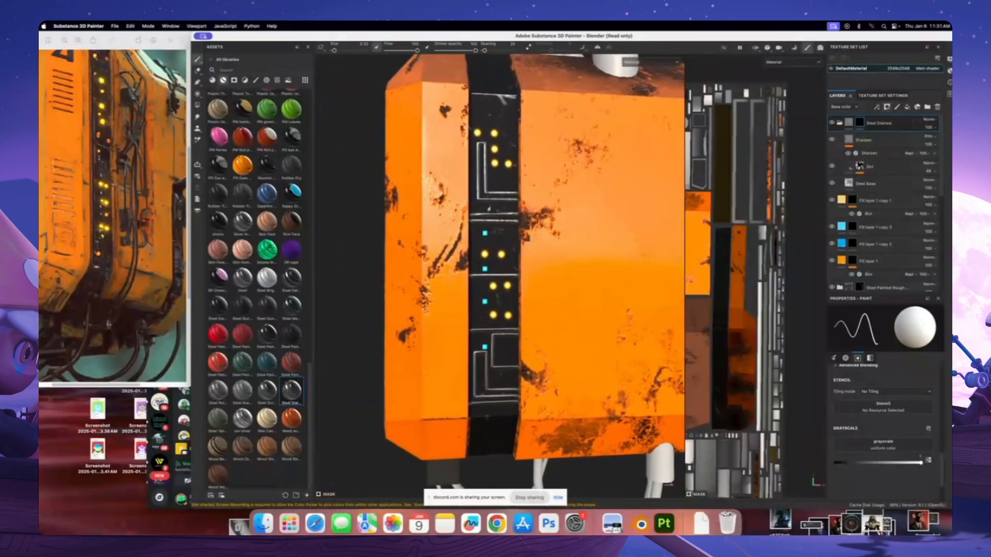
{"action": "left_click_drag", "start_coordinate": [578, 302], "coordinate": [629, 299], "text": "alt"}
{"action": "scroll", "coordinate": [491, 273], "scroll_direction": "up", "scroll_amount": 5}
{"action": "middle_click_drag", "start_coordinate": [490, 272], "coordinate": [498, 172], "text": "alt"}
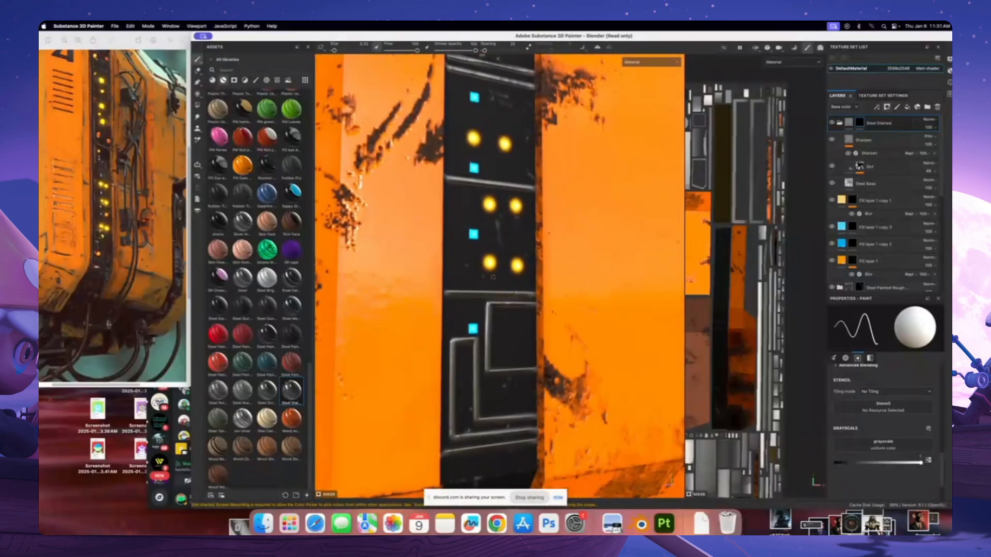
Try to paint thin steel lines and curves across the large orange side panel beside the strip
{"action": "scroll", "coordinate": [498, 178], "scroll_direction": "down", "scroll_amount": 8}
{"action": "left_click_drag", "start_coordinate": [490, 227], "coordinate": [511, 216], "text": "alt"}
{"action": "scroll", "coordinate": [495, 243], "scroll_direction": "down", "scroll_amount": 3}
{"action": "left_click_drag", "start_coordinate": [487, 248], "coordinate": [439, 310], "text": "alt"}
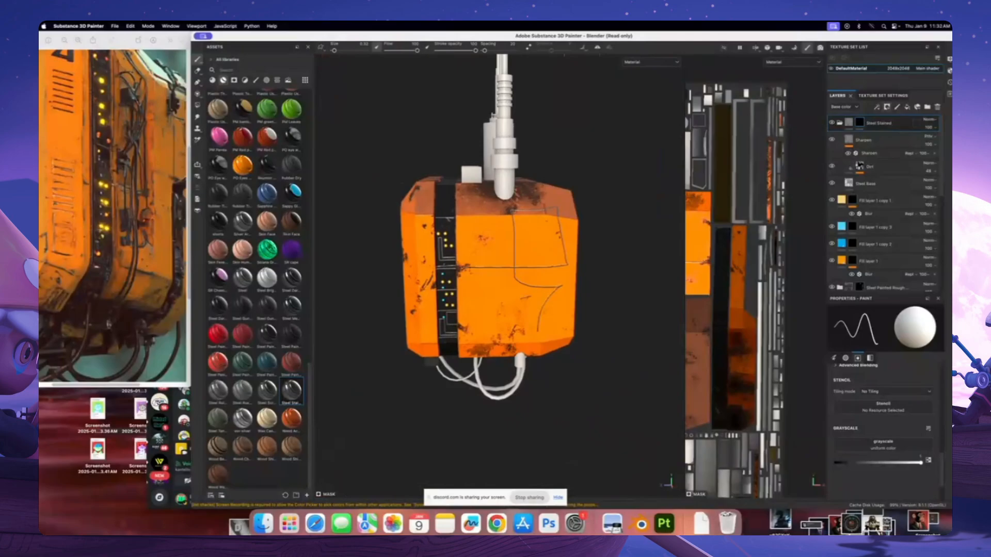
{"action": "mouse_move", "coordinate": [508, 246]}
{"action": "left_mouse_down", "text": "alt"}
{"action": "mouse_move", "coordinate": [458, 249]}
{"action": "mouse_move", "coordinate": [506, 248]}
{"action": "left_mouse_up", "text": "alt"}
{"action": "scroll", "coordinate": [505, 247], "scroll_direction": "up", "scroll_amount": 4}
{"action": "key", "text": "super+z"}
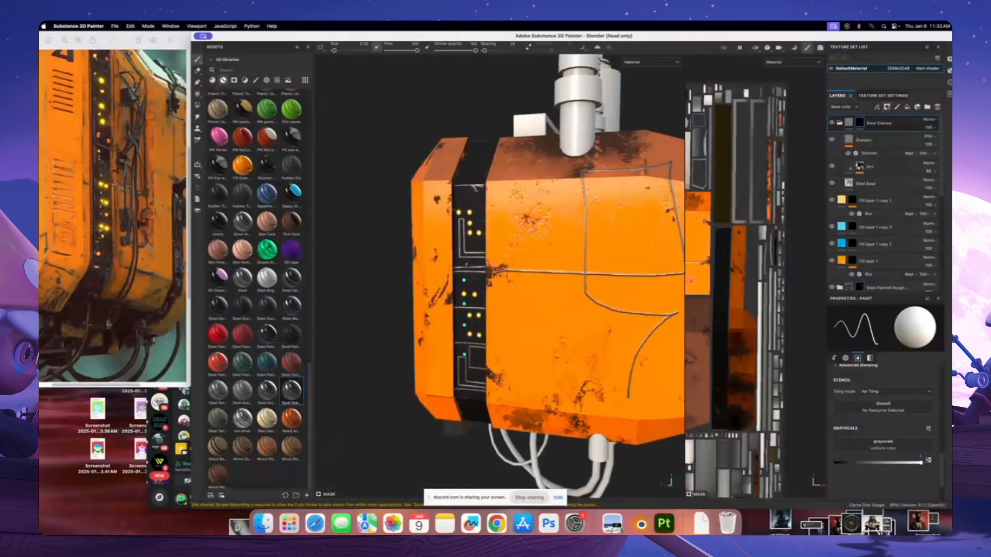
Inspect the whole device from the front and side under changed lighting
{"action": "scroll", "coordinate": [506, 247], "scroll_direction": "down", "scroll_amount": 4}
{"action": "left_click_drag", "start_coordinate": [505, 247], "coordinate": [565, 237], "text": "alt"}
{"action": "scroll", "coordinate": [567, 247], "scroll_direction": "down", "scroll_amount": 3}
{"action": "right_click_drag", "start_coordinate": [516, 302], "coordinate": [487, 303], "text": "shift"}
{"action": "scroll", "coordinate": [487, 303], "scroll_direction": "up", "scroll_amount": 6}
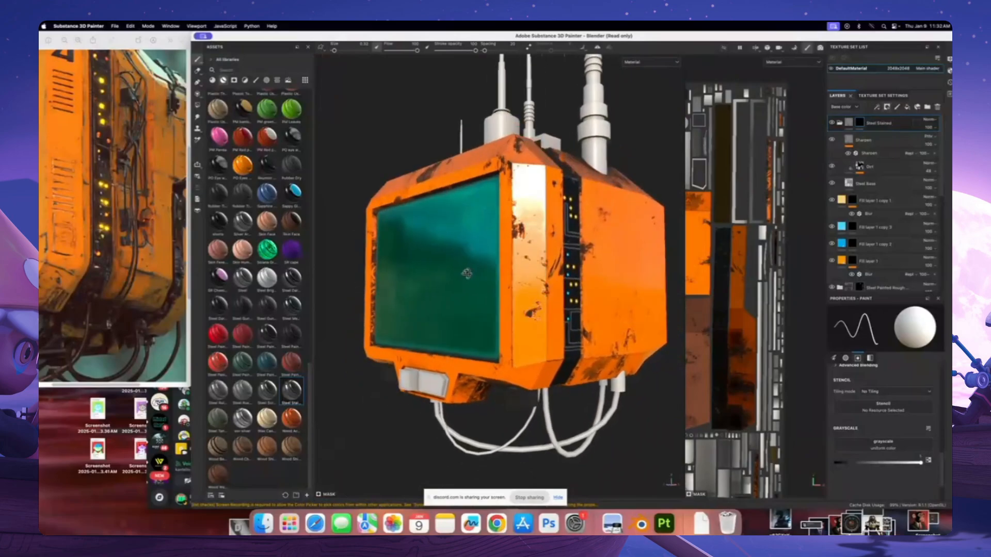
{"action": "left_click_drag", "start_coordinate": [516, 258], "coordinate": [538, 237], "text": "alt"}
{"action": "scroll", "coordinate": [519, 251], "scroll_direction": "down", "scroll_amount": 2}
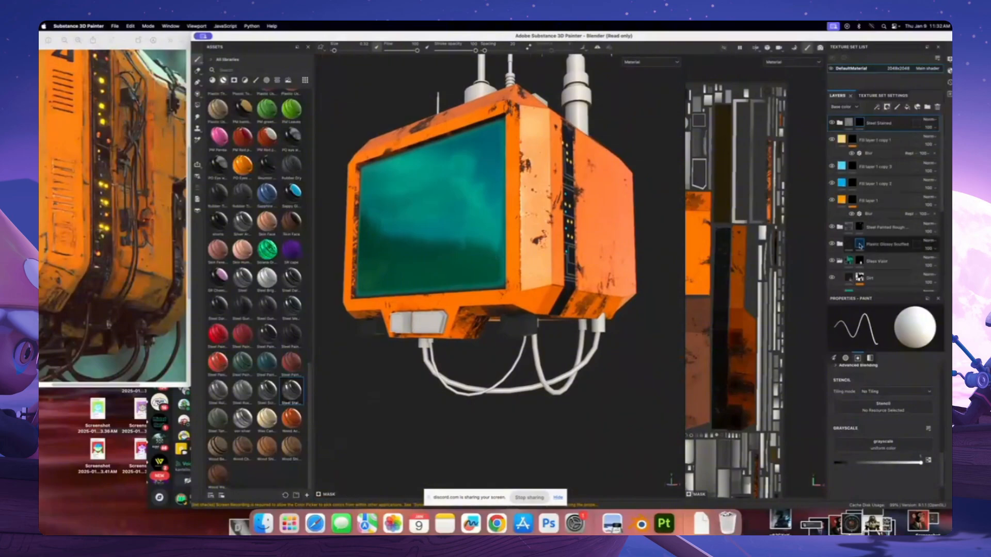
Fill the hanging cables beneath the device in the Plastic Glossy Scuffed mask with Polygon Fill
{"action": "left_click_drag", "start_coordinate": [485, 288], "coordinate": [454, 286], "text": "alt"}
{"action": "left_click", "coordinate": [860, 247]}
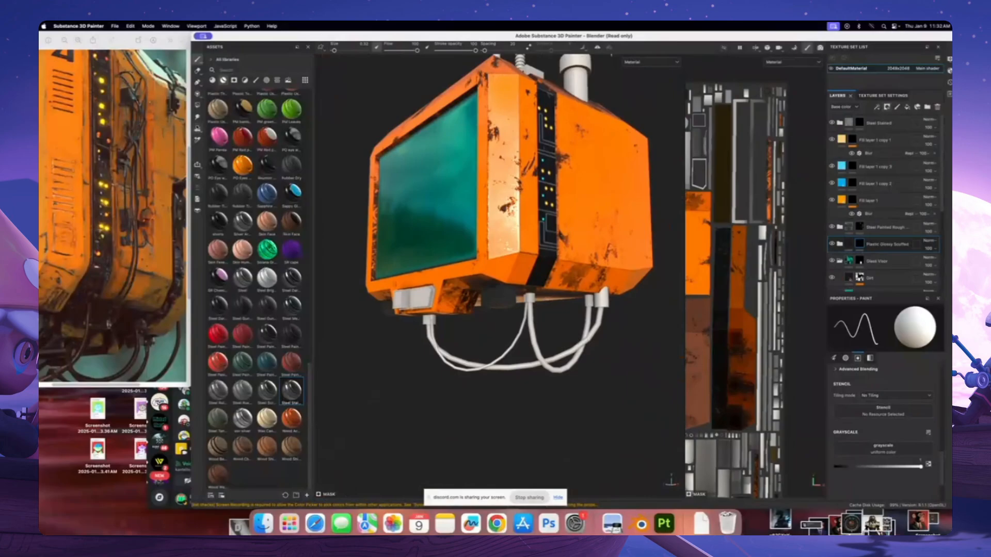
{"action": "key", "text": "4"}
{"action": "left_click_drag", "start_coordinate": [578, 420], "coordinate": [478, 341]}
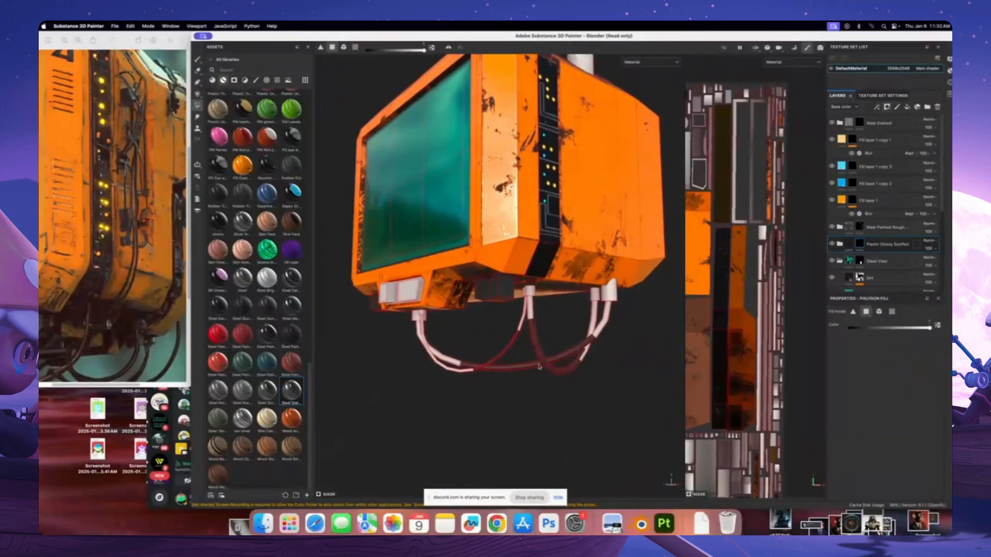
{"action": "left_click_drag", "start_coordinate": [565, 396], "coordinate": [416, 341]}
{"action": "scroll", "coordinate": [500, 349], "scroll_direction": "up", "scroll_amount": 3}
{"action": "mouse_move", "coordinate": [499, 349]}
{"action": "left_mouse_down", "text": "alt"}
{"action": "mouse_move", "coordinate": [501, 310]}
{"action": "mouse_move", "coordinate": [407, 310]}
{"action": "left_mouse_up", "text": "alt"}
Fill the two raised plates below the screen in the Steel Painted Rough mask with Polygon Fill
{"action": "left_click", "coordinate": [198, 60]}
{"action": "left_click_drag", "start_coordinate": [516, 309], "coordinate": [575, 331], "text": "alt"}
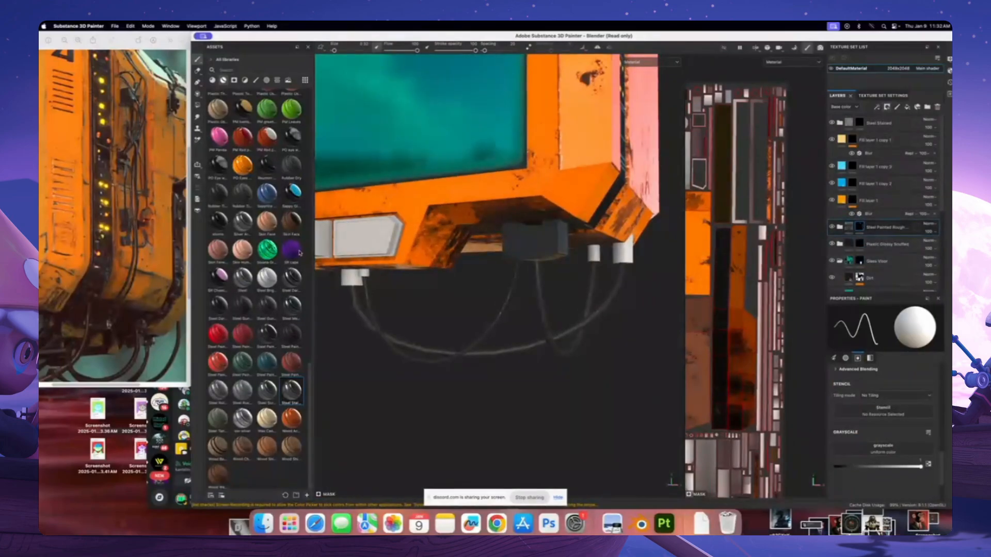
{"action": "left_click", "coordinate": [197, 104]}
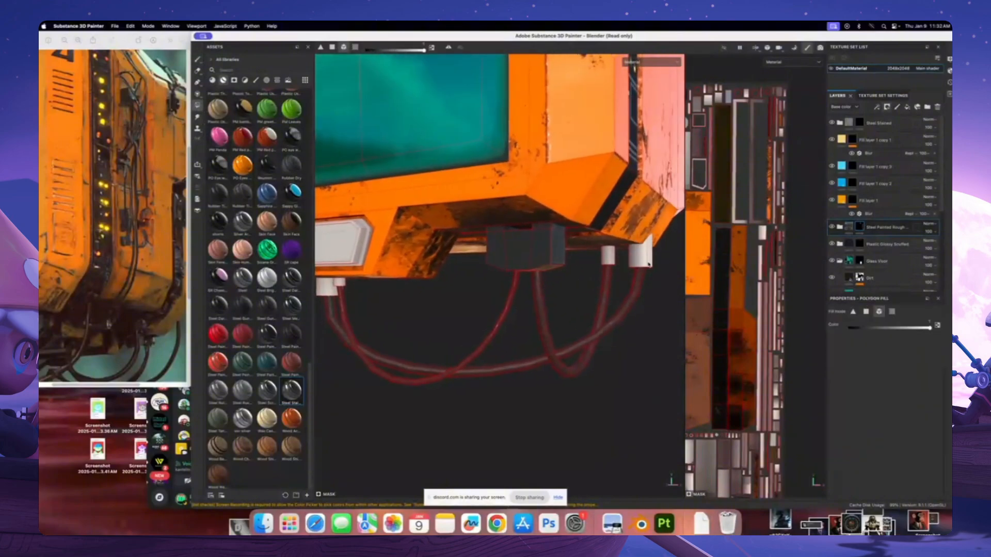
{"action": "left_click_drag", "start_coordinate": [666, 261], "coordinate": [640, 289], "text": "alt"}
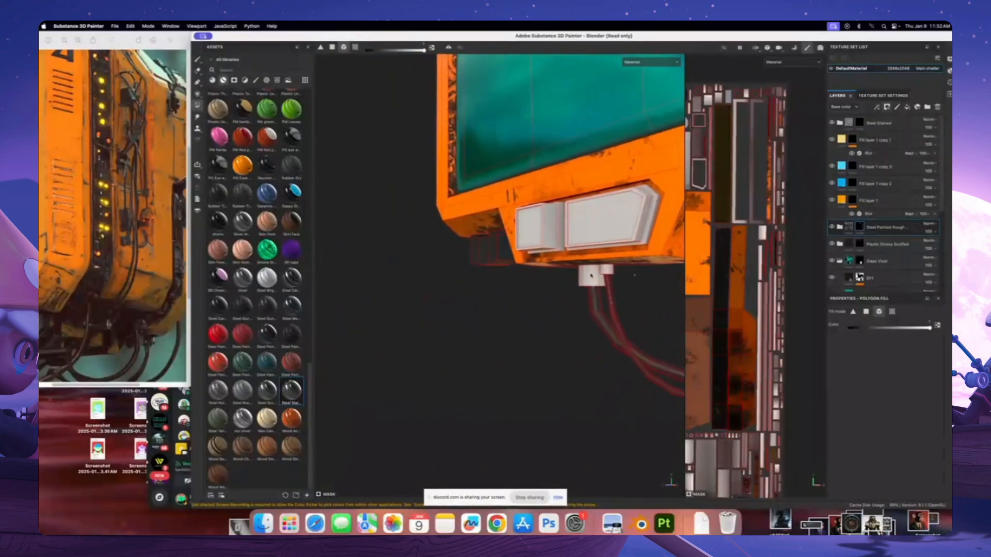
{"action": "left_click", "coordinate": [592, 227]}
{"action": "left_click", "coordinate": [537, 226]}
{"action": "scroll", "coordinate": [539, 227], "scroll_direction": "down", "scroll_amount": 3}
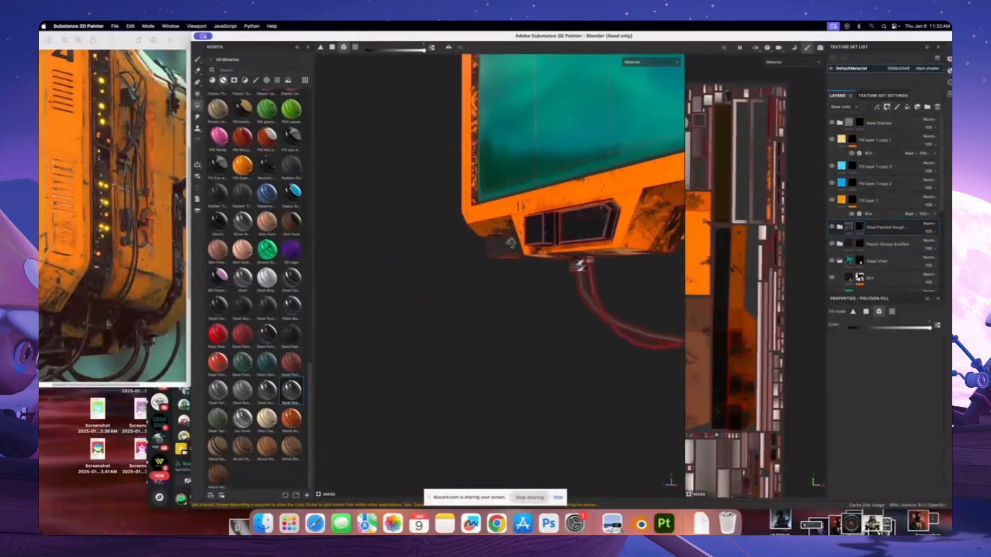
Compare the antennas on top of the device with the antenna in the reference image
{"action": "left_click_drag", "start_coordinate": [593, 225], "coordinate": [516, 361], "text": "alt"}
{"action": "scroll", "coordinate": [550, 241], "scroll_direction": "down", "scroll_amount": 3}
{"action": "scroll", "coordinate": [501, 304], "scroll_direction": "down", "scroll_amount": 2}
{"action": "left_click", "coordinate": [122, 212]}
{"action": "scroll", "coordinate": [122, 212], "scroll_direction": "up", "scroll_amount": 5}
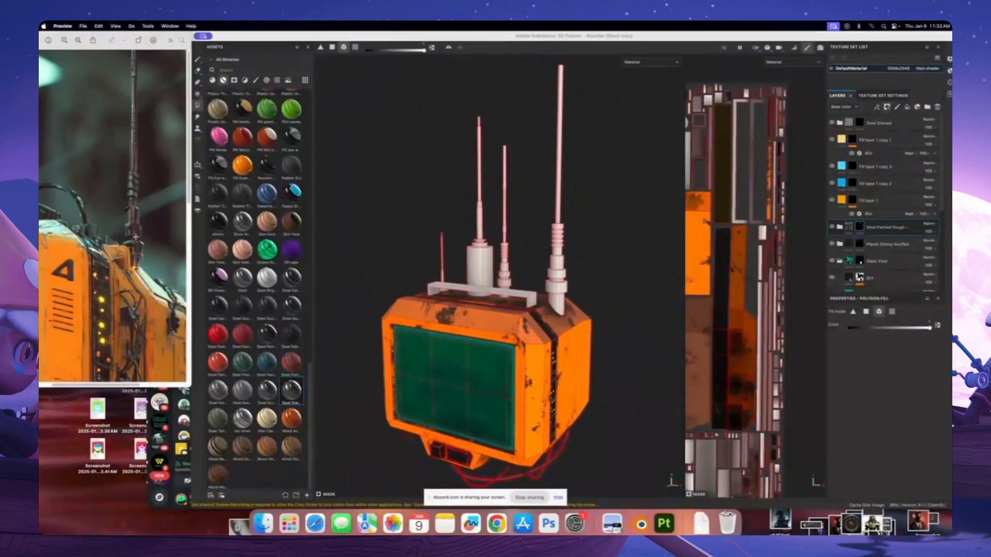
{"action": "scroll", "coordinate": [587, 236], "scroll_direction": "up", "scroll_amount": 4}
{"action": "left_click_drag", "start_coordinate": [587, 235], "coordinate": [593, 227], "text": "alt"}
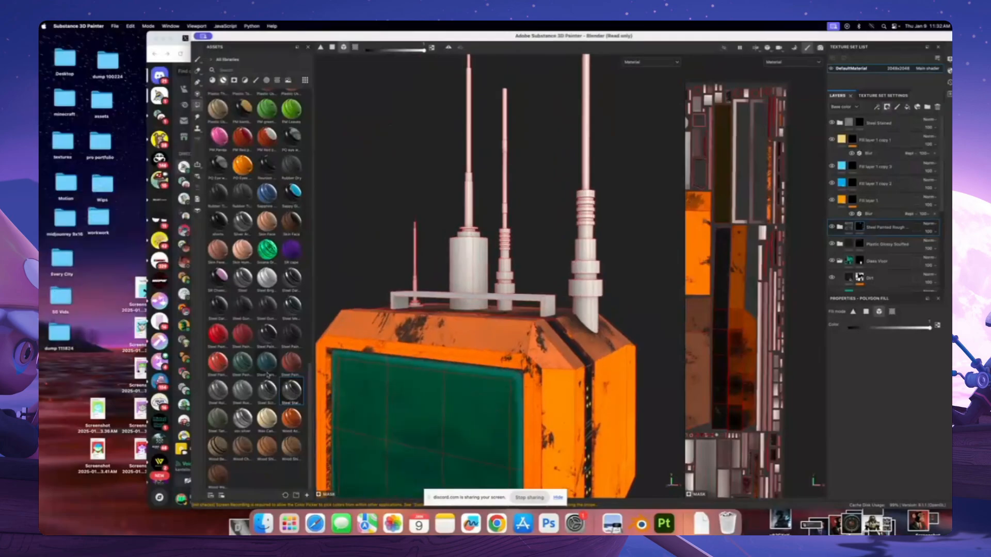
Apply the Steel Scratched smart material to the device and give its layer a black mask
{"action": "mouse_move", "coordinate": [264, 388]}
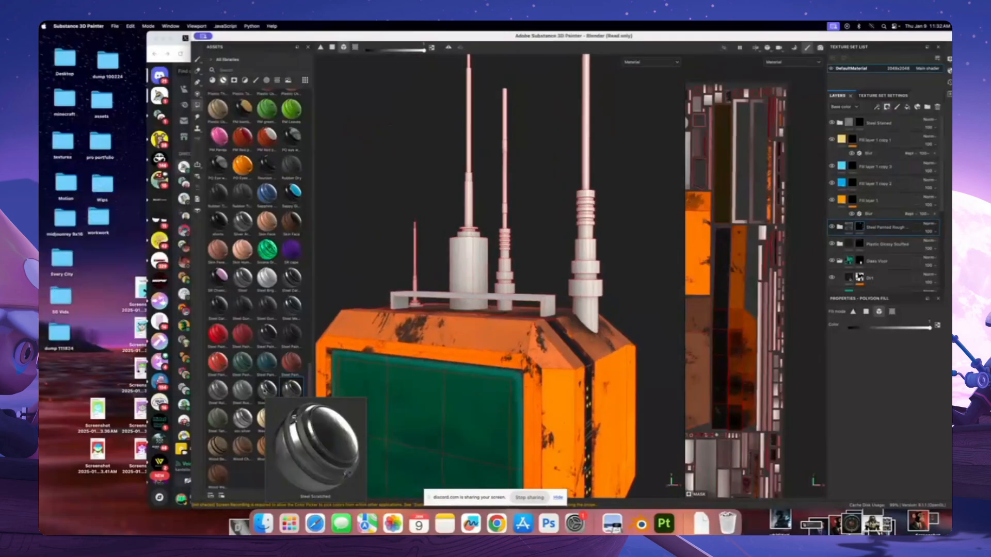
{"action": "left_click_drag", "start_coordinate": [267, 388], "coordinate": [500, 213]}
{"action": "scroll", "coordinate": [495, 230], "scroll_direction": "down", "scroll_amount": 2}
{"action": "scroll", "coordinate": [499, 222], "scroll_direction": "up", "scroll_amount": 5}
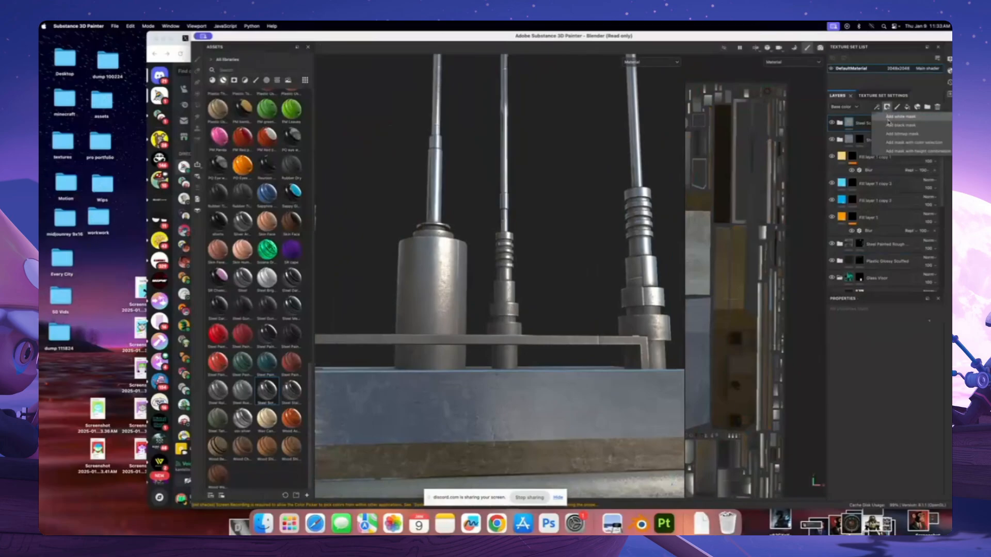
{"action": "left_click", "coordinate": [888, 124]}
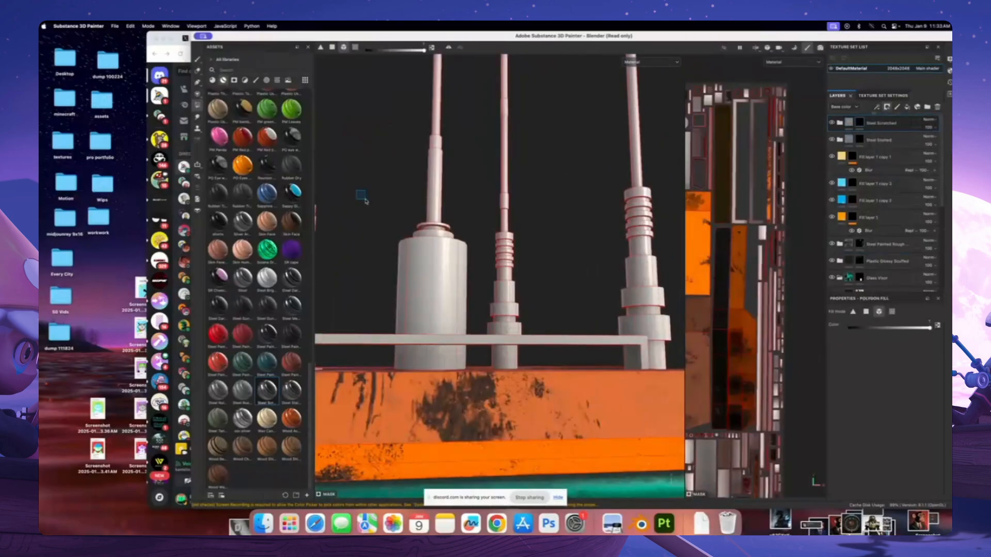
Reveal the Steel Scratched material on the antennas by filling their meshes in its mask
{"action": "left_click_drag", "start_coordinate": [365, 200], "coordinate": [557, 285]}
{"action": "left_click_drag", "start_coordinate": [369, 207], "coordinate": [372, 227], "text": "alt"}
{"action": "scroll", "coordinate": [371, 227], "scroll_direction": "down", "scroll_amount": 3}
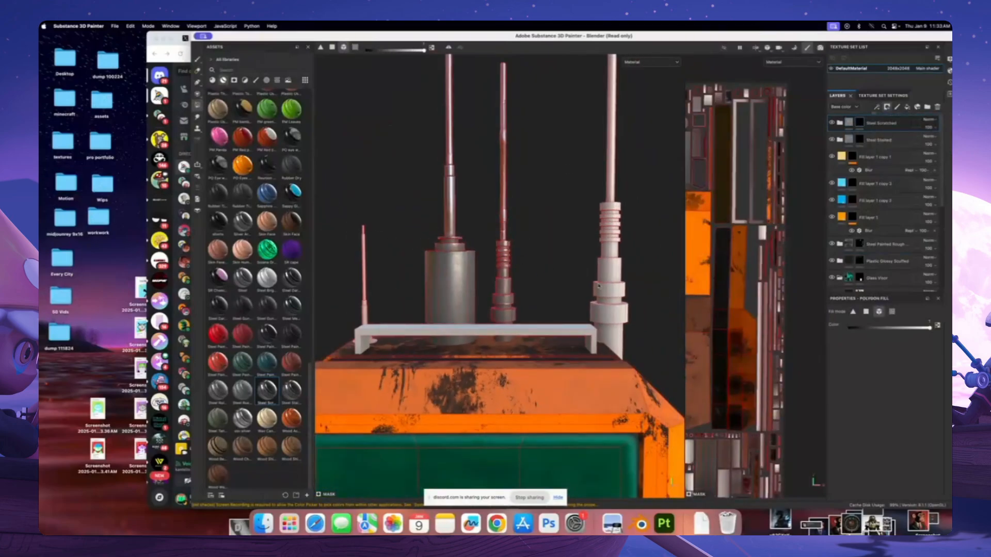
{"action": "left_click_drag", "start_coordinate": [636, 195], "coordinate": [478, 299]}
{"action": "scroll", "coordinate": [531, 281], "scroll_direction": "up", "scroll_amount": 3}
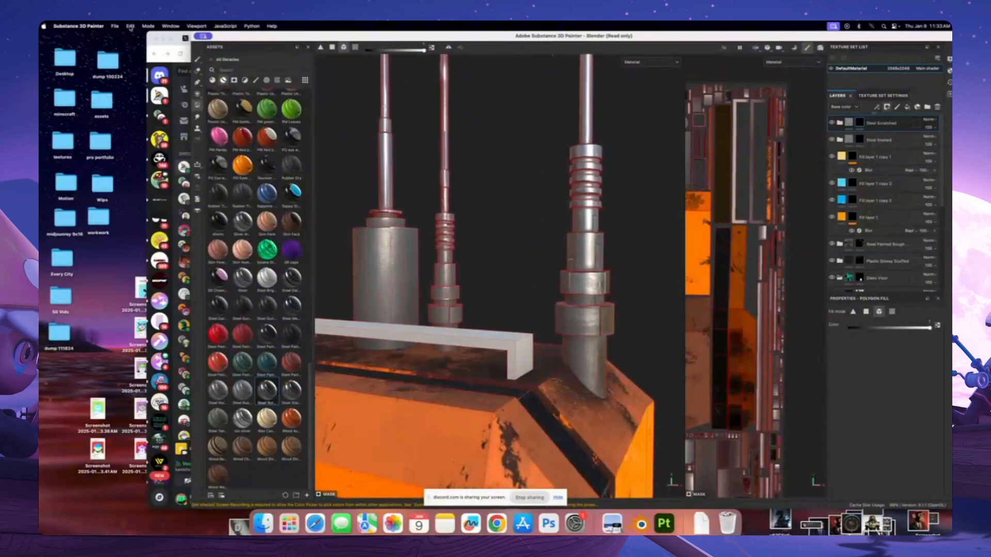
Examine the steel surface and stacked rings of the largest antenna's base up close, along with the UV layout
{"action": "left_click", "coordinate": [199, 60]}
{"action": "mouse_move", "coordinate": [479, 181]}
{"action": "left_mouse_down", "text": "alt"}
{"action": "mouse_move", "coordinate": [459, 196]}
{"action": "mouse_move", "coordinate": [498, 185]}
{"action": "mouse_move", "coordinate": [568, 194]}
{"action": "left_mouse_up", "text": "alt"}
{"action": "scroll", "coordinate": [459, 196], "scroll_direction": "down", "scroll_amount": 3}
{"action": "middle_click_drag", "start_coordinate": [568, 194], "coordinate": [404, 201], "text": "alt"}
{"action": "scroll", "coordinate": [404, 207], "scroll_direction": "up", "scroll_amount": 4}
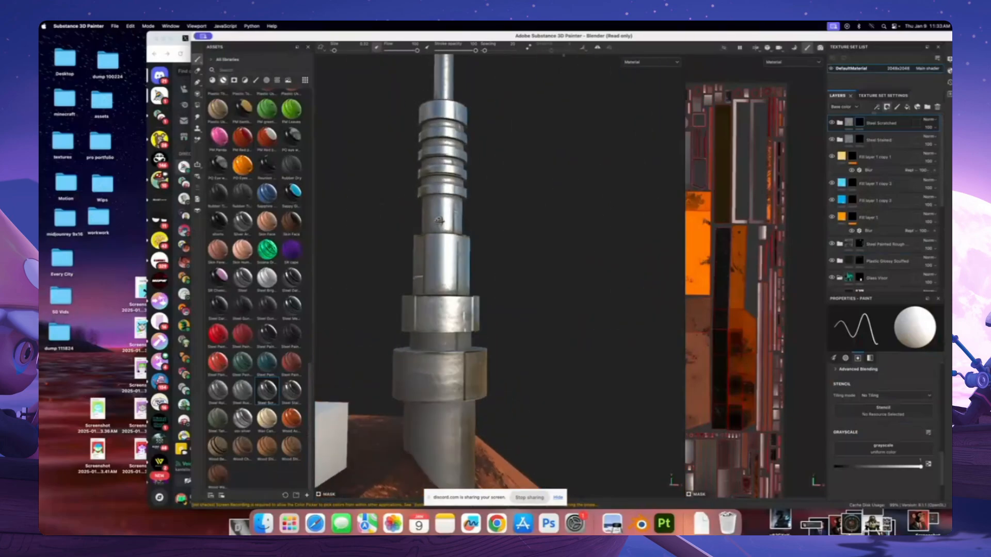
{"action": "left_click_drag", "start_coordinate": [408, 222], "coordinate": [454, 281], "text": "alt"}
{"action": "middle_click_drag", "start_coordinate": [733, 216], "coordinate": [797, 282], "text": "alt"}
{"action": "scroll", "coordinate": [736, 235], "scroll_direction": "up", "scroll_amount": 3}
{"action": "scroll", "coordinate": [789, 279], "scroll_direction": "down", "scroll_amount": 3}
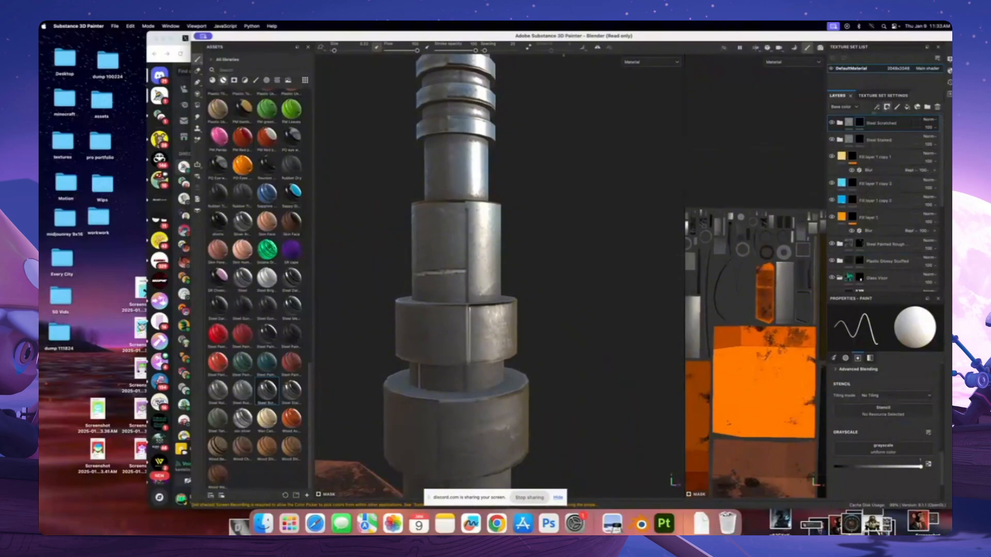
{"action": "left_click_drag", "start_coordinate": [536, 275], "coordinate": [500, 252], "text": "alt"}
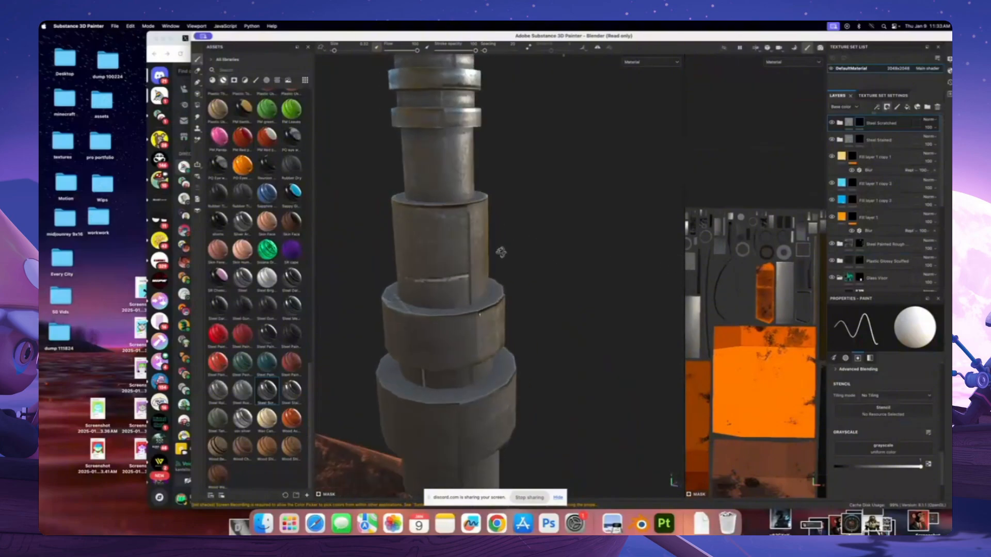
Inspect the ringed shaft of the tallest antenna from several sides and under rotated environment lighting
{"action": "left_click_drag", "start_coordinate": [478, 313], "coordinate": [593, 229], "text": "alt"}
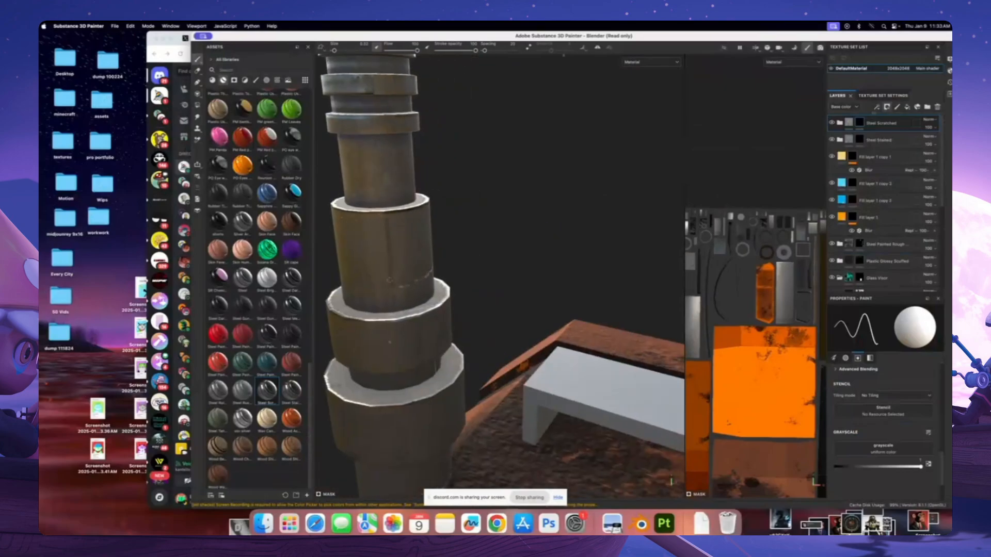
{"action": "left_click_drag", "start_coordinate": [515, 231], "coordinate": [500, 279], "text": "alt"}
{"action": "left_click_drag", "start_coordinate": [415, 261], "coordinate": [501, 280], "text": "alt"}
{"action": "scroll", "coordinate": [501, 279], "scroll_direction": "up", "scroll_amount": 4}
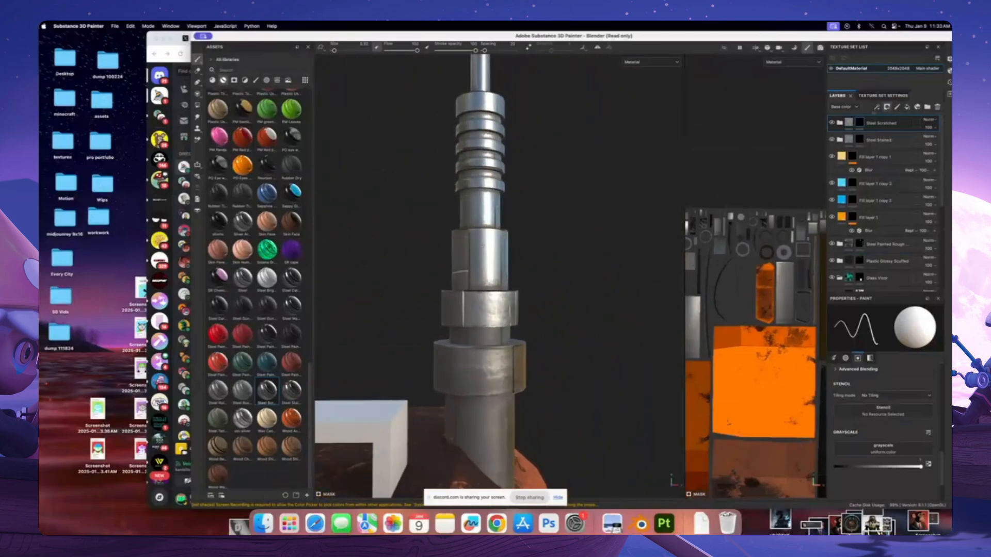
{"action": "middle_click_drag", "start_coordinate": [501, 279], "coordinate": [509, 361], "text": "alt"}
{"action": "scroll", "coordinate": [508, 331], "scroll_direction": "up", "scroll_amount": 3}
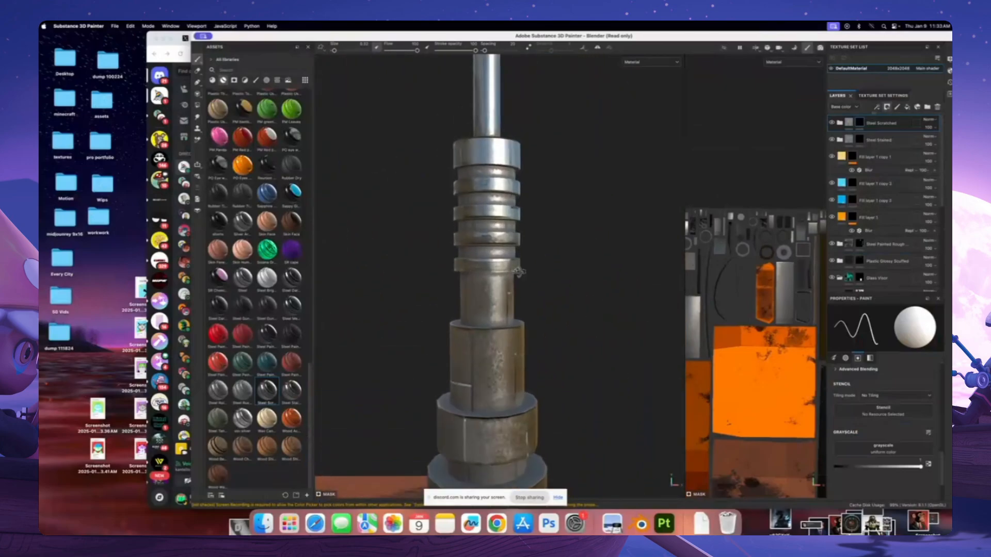
{"action": "left_click_drag", "start_coordinate": [508, 320], "coordinate": [521, 309], "text": "alt"}
{"action": "right_click_drag", "start_coordinate": [495, 308], "coordinate": [533, 307], "text": "shift"}
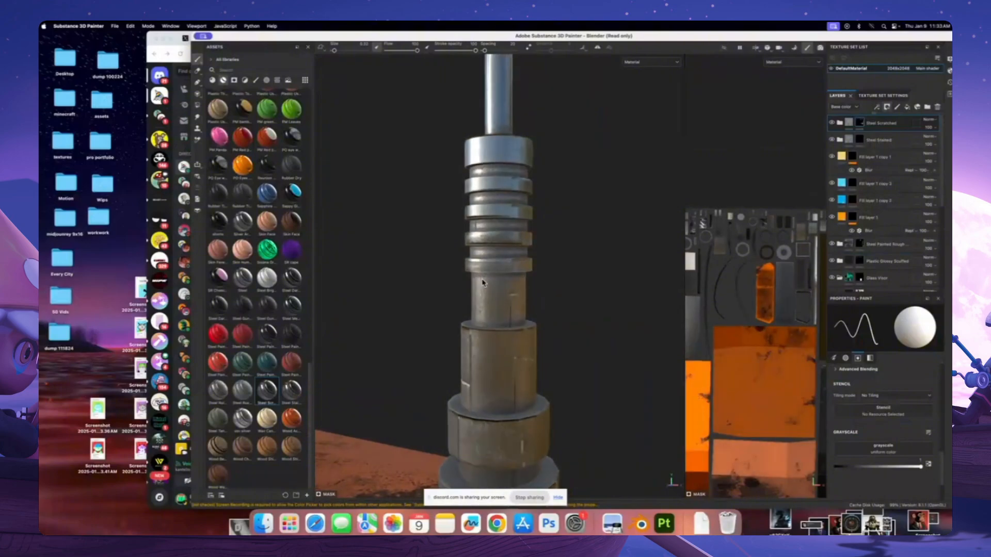
Review the device from its antennas down past the screen to the cables and connectors underneath
{"action": "scroll", "coordinate": [482, 283], "scroll_direction": "down", "scroll_amount": 8}
{"action": "left_click_drag", "start_coordinate": [523, 291], "coordinate": [546, 247], "text": "alt"}
{"action": "middle_click_drag", "start_coordinate": [546, 247], "coordinate": [486, 178], "text": "alt"}
{"action": "scroll", "coordinate": [495, 258], "scroll_direction": "up", "scroll_amount": 5}
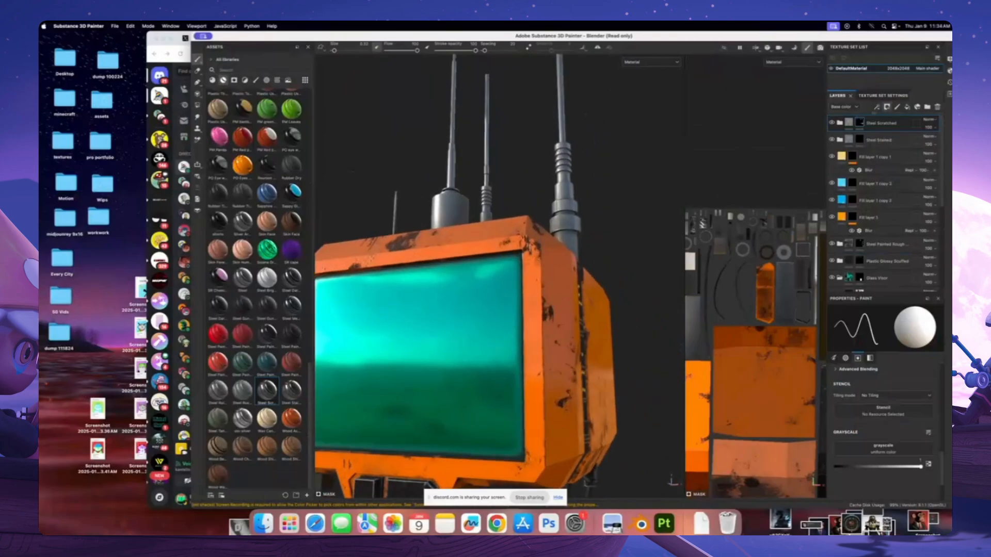
{"action": "middle_click_drag", "start_coordinate": [537, 278], "coordinate": [485, 152], "text": "alt"}
{"action": "left_click_drag", "start_coordinate": [495, 268], "coordinate": [483, 263], "text": "alt"}
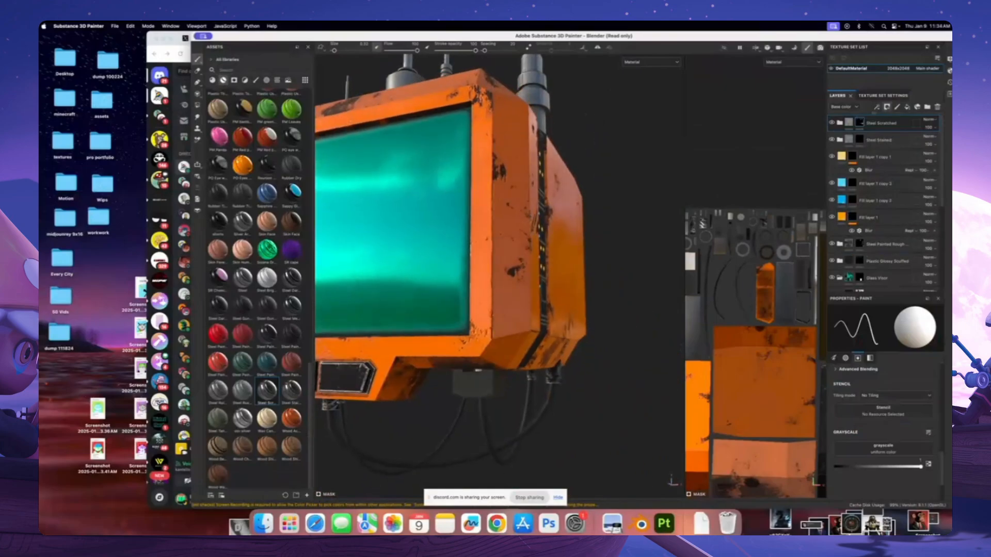
{"action": "middle_click_drag", "start_coordinate": [495, 289], "coordinate": [510, 196], "text": "alt"}
{"action": "left_click_drag", "start_coordinate": [511, 248], "coordinate": [563, 168], "text": "alt"}
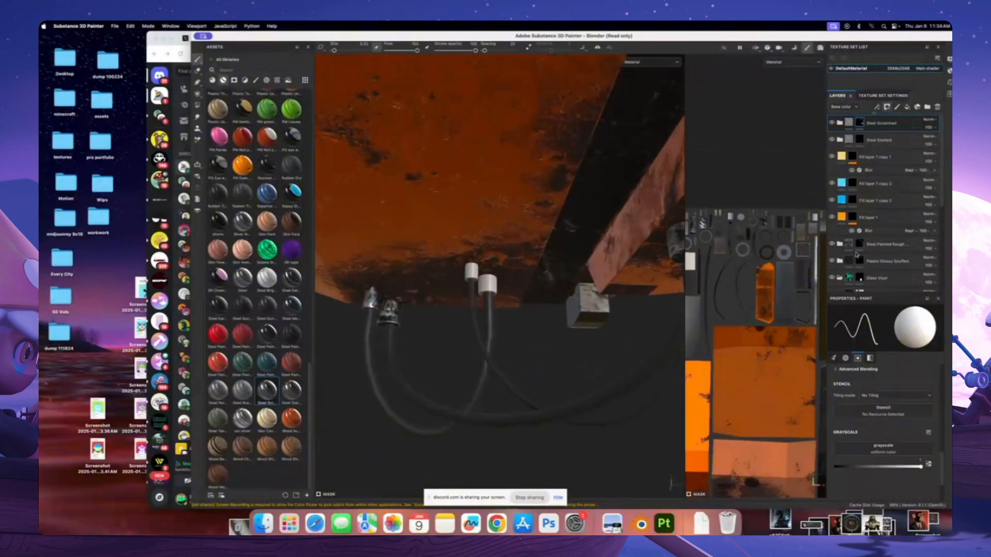
Fill the two white cable connectors under the device in the Steel Painted Rough mask, using mesh-mode Polygon Fill
{"action": "left_click_drag", "start_coordinate": [521, 261], "coordinate": [497, 278], "text": "alt"}
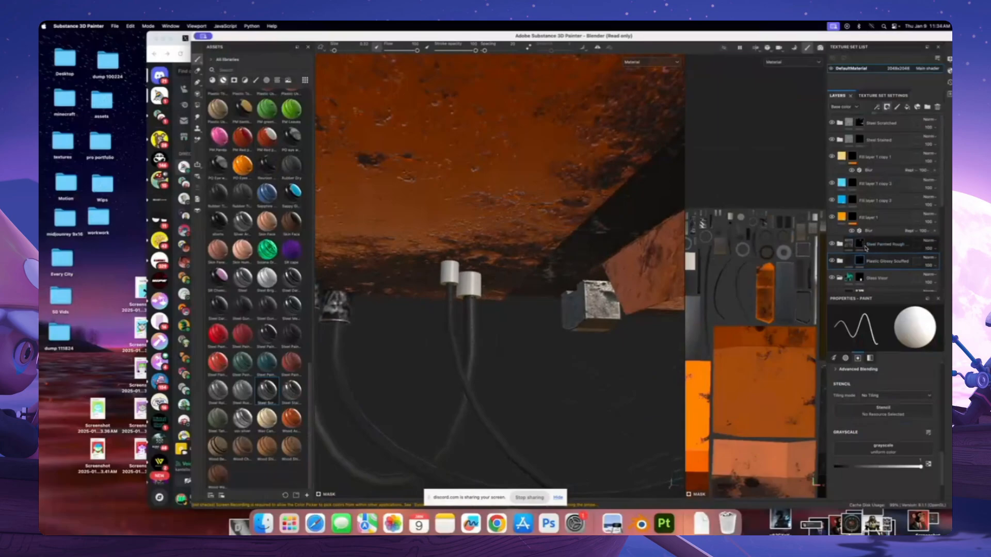
{"action": "left_click", "coordinate": [199, 106]}
{"action": "scroll", "coordinate": [402, 258], "scroll_direction": "up", "scroll_amount": 3}
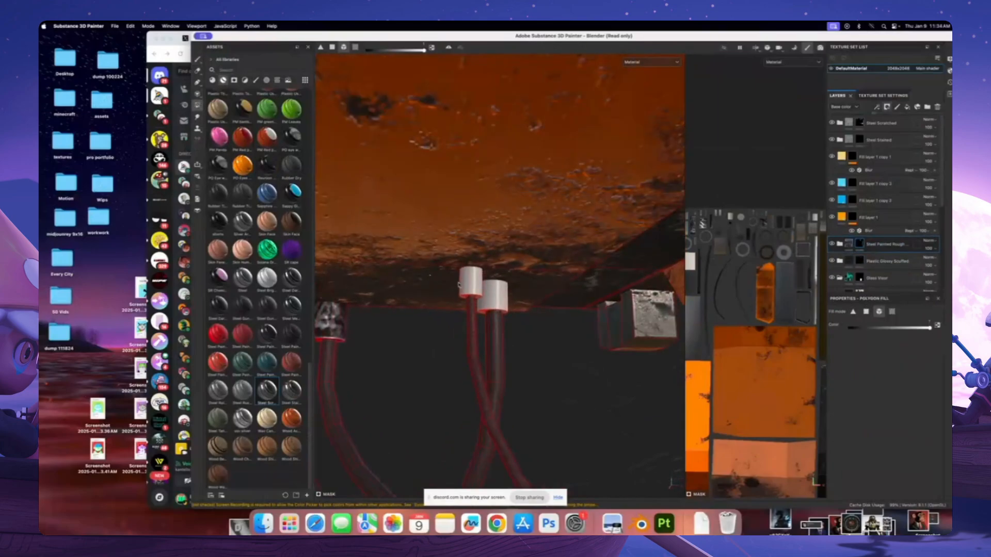
{"action": "left_click", "coordinate": [612, 523]}
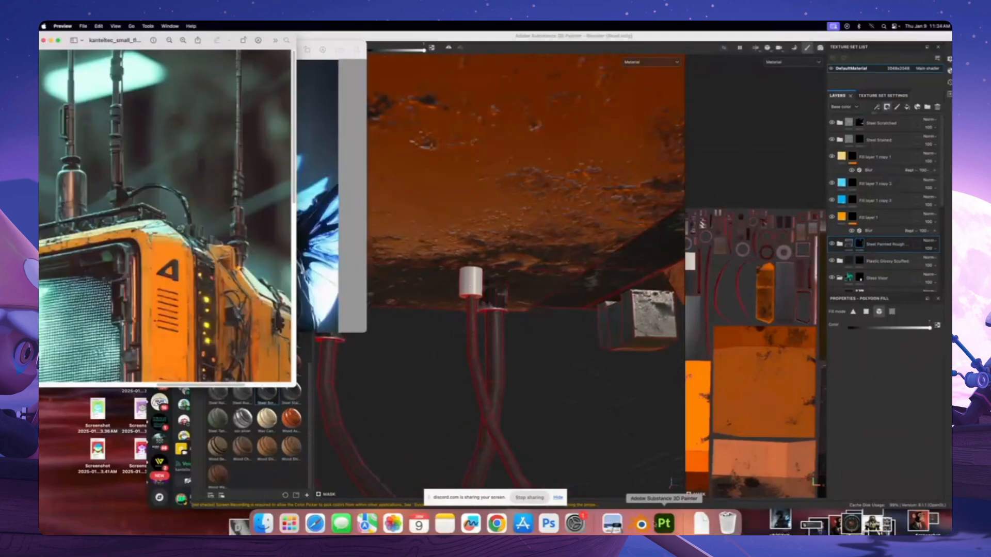
{"action": "left_click", "coordinate": [663, 523]}
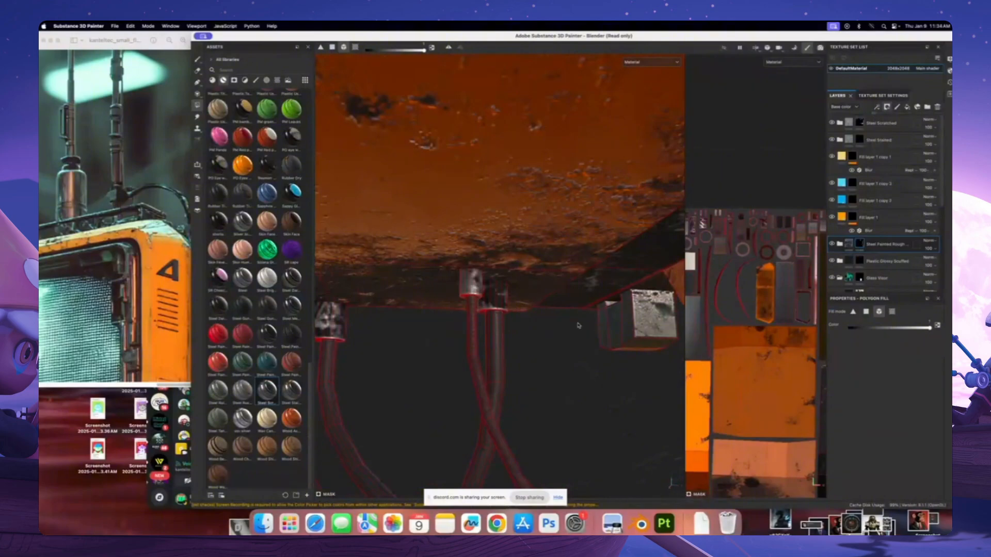
Switch to the Paint tool and review the device's front, the antennas and the tall antenna's base
{"action": "left_click_drag", "start_coordinate": [578, 325], "coordinate": [430, 381], "text": "alt"}
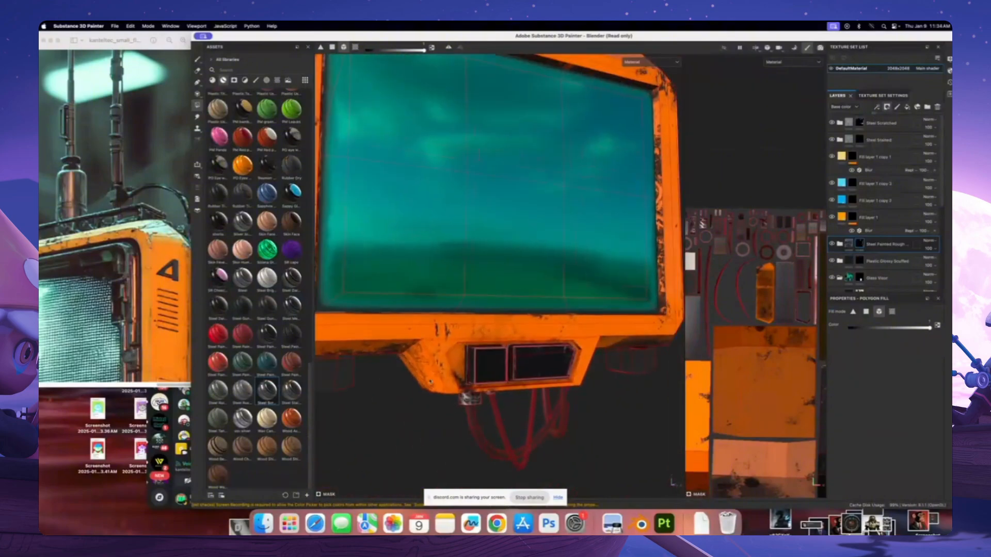
{"action": "scroll", "coordinate": [430, 381], "scroll_direction": "down", "scroll_amount": 5}
{"action": "left_click_drag", "start_coordinate": [494, 323], "coordinate": [438, 343], "text": "alt"}
{"action": "scroll", "coordinate": [465, 330], "scroll_direction": "down", "scroll_amount": 2}
{"action": "left_click_drag", "start_coordinate": [508, 196], "coordinate": [501, 261], "text": "alt"}
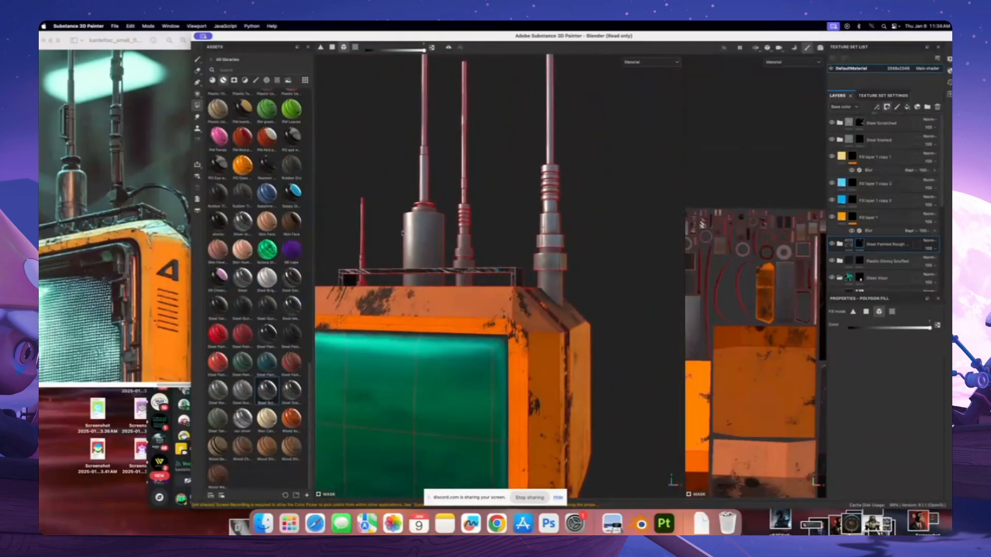
{"action": "mouse_move", "coordinate": [402, 233]}
{"action": "left_mouse_down", "text": "alt"}
{"action": "mouse_move", "coordinate": [479, 272]}
{"action": "mouse_move", "coordinate": [583, 237]}
{"action": "mouse_move", "coordinate": [515, 221]}
{"action": "left_mouse_up", "text": "alt"}
{"action": "left_click", "coordinate": [198, 59]}
{"action": "scroll", "coordinate": [496, 247], "scroll_direction": "up", "scroll_amount": 3}
{"action": "middle_click_drag", "start_coordinate": [514, 221], "coordinate": [436, 324], "text": "alt"}
{"action": "scroll", "coordinate": [435, 323], "scroll_direction": "up", "scroll_amount": 4}
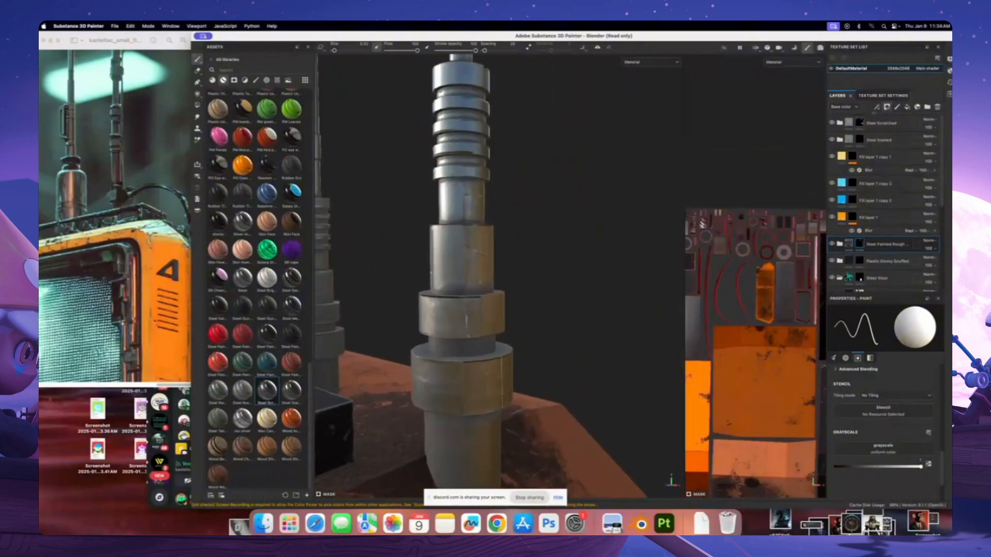
{"action": "left_click_drag", "start_coordinate": [449, 227], "coordinate": [523, 228], "text": "alt"}
{"action": "scroll", "coordinate": [492, 243], "scroll_direction": "down", "scroll_amount": 3}
{"action": "scroll", "coordinate": [491, 243], "scroll_direction": "down", "scroll_amount": 3}
{"action": "scroll", "coordinate": [479, 272], "scroll_direction": "down", "scroll_amount": 4}
{"action": "left_click_drag", "start_coordinate": [461, 274], "coordinate": [500, 258], "text": "alt"}
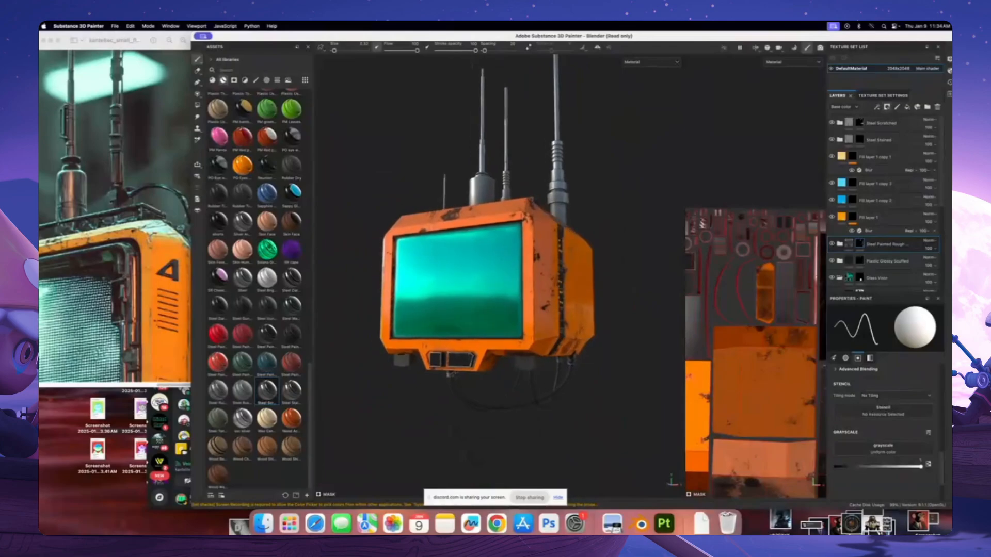
Rotate the environment lighting, switch to the reference image and zoom out to compare its whole device with the model
{"action": "right_click_drag", "start_coordinate": [511, 264], "coordinate": [496, 266], "text": "shift"}
{"action": "left_click", "coordinate": [168, 181]}
{"action": "scroll", "coordinate": [207, 174], "scroll_direction": "down", "scroll_amount": 5}
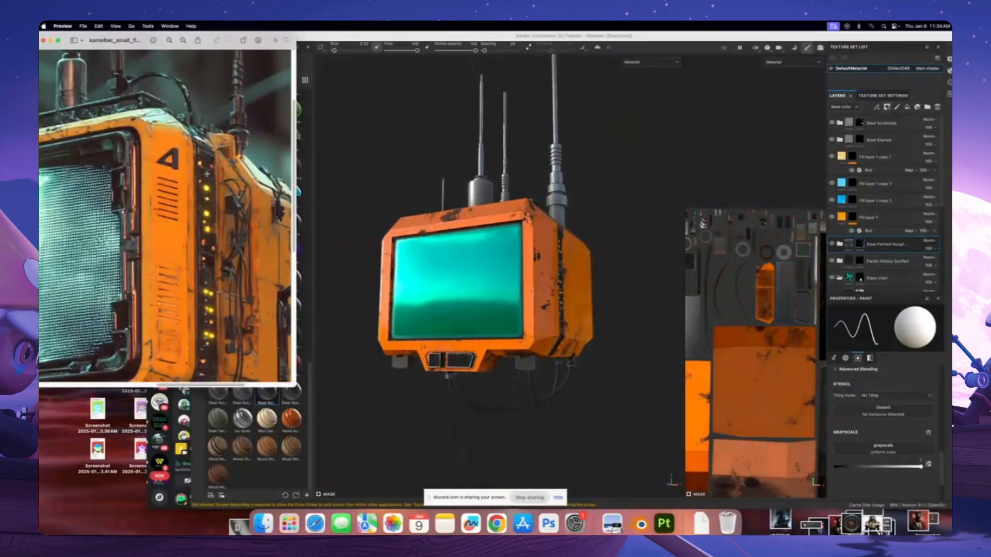
{"action": "left_click", "coordinate": [168, 40]}
{"action": "left_click", "coordinate": [169, 41]}
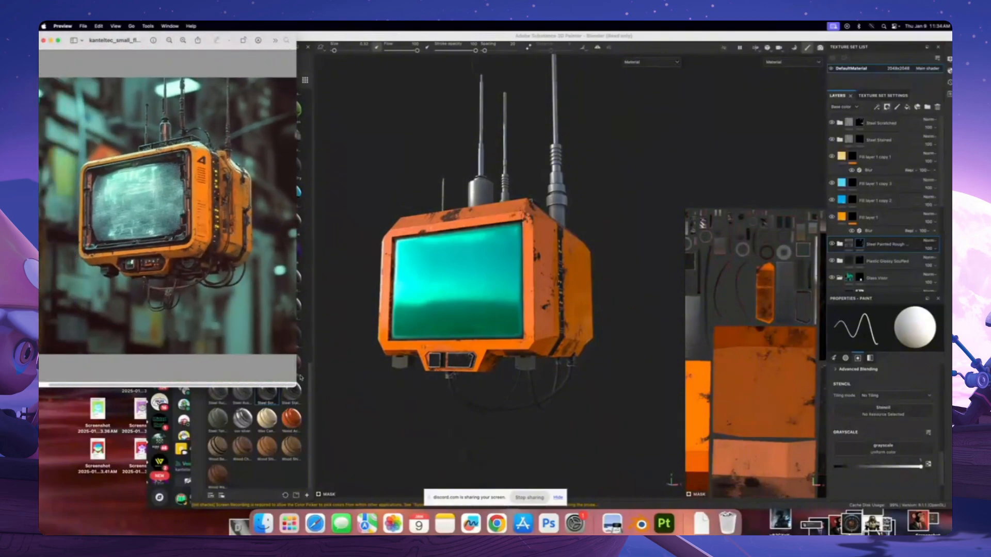
Bring up the reference image and place the Substance 3D Painter window beside it so both devices are visible
{"action": "left_click_drag", "start_coordinate": [522, 339], "coordinate": [517, 344], "text": "alt"}
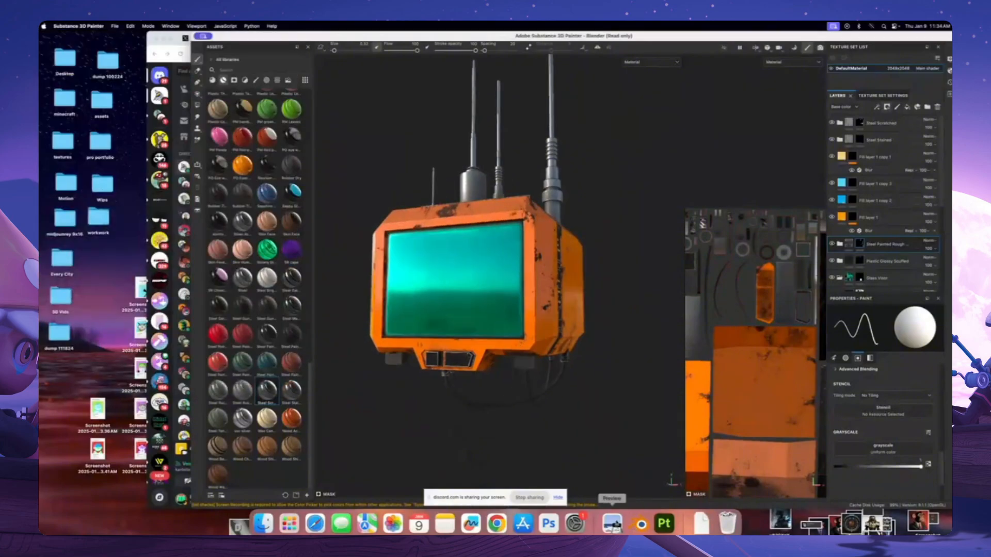
{"action": "left_click", "coordinate": [611, 523]}
{"action": "left_click_drag", "start_coordinate": [524, 354], "coordinate": [525, 345], "text": "alt"}
{"action": "left_click", "coordinate": [611, 523]}
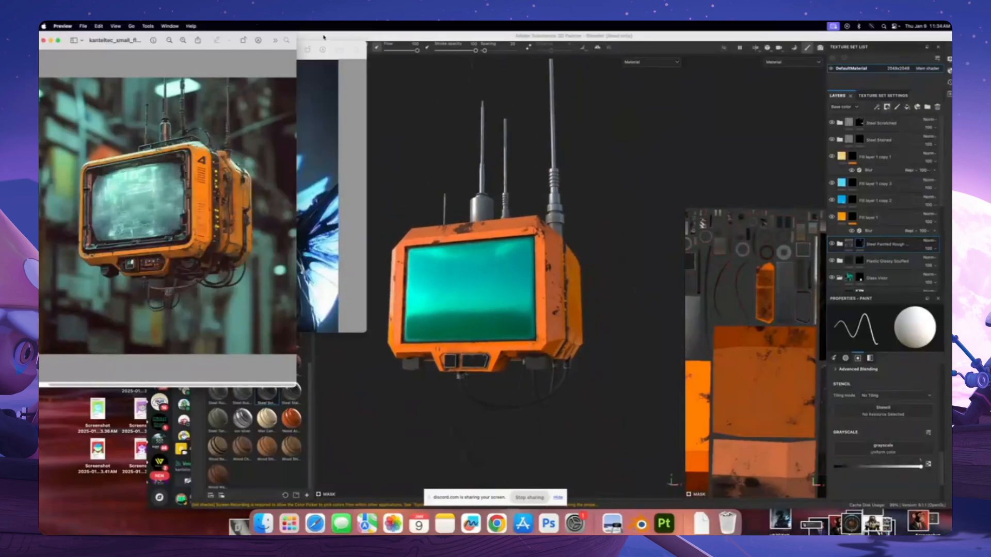
{"action": "left_click_drag", "start_coordinate": [323, 37], "coordinate": [398, 26]}
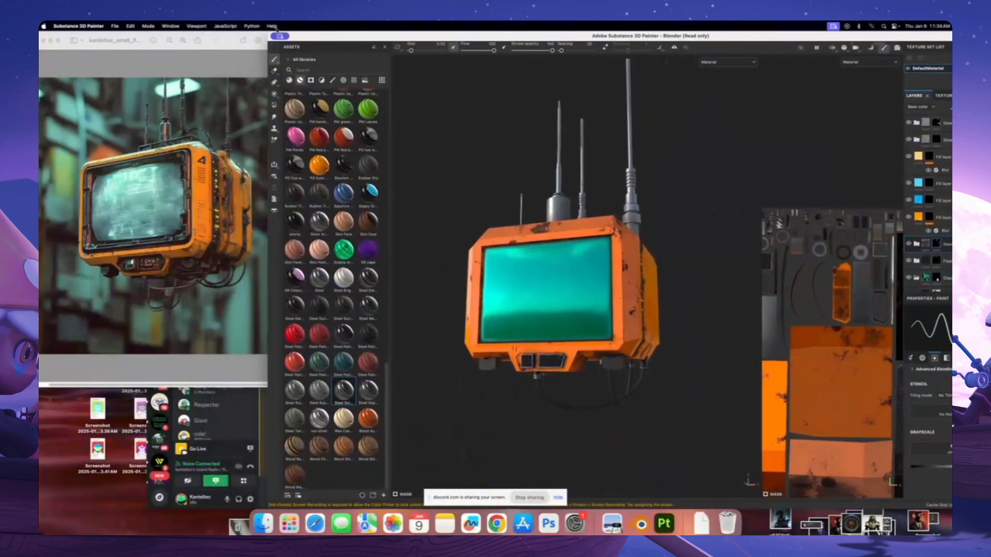
{"action": "left_click_drag", "start_coordinate": [268, 36], "coordinate": [382, 26]}
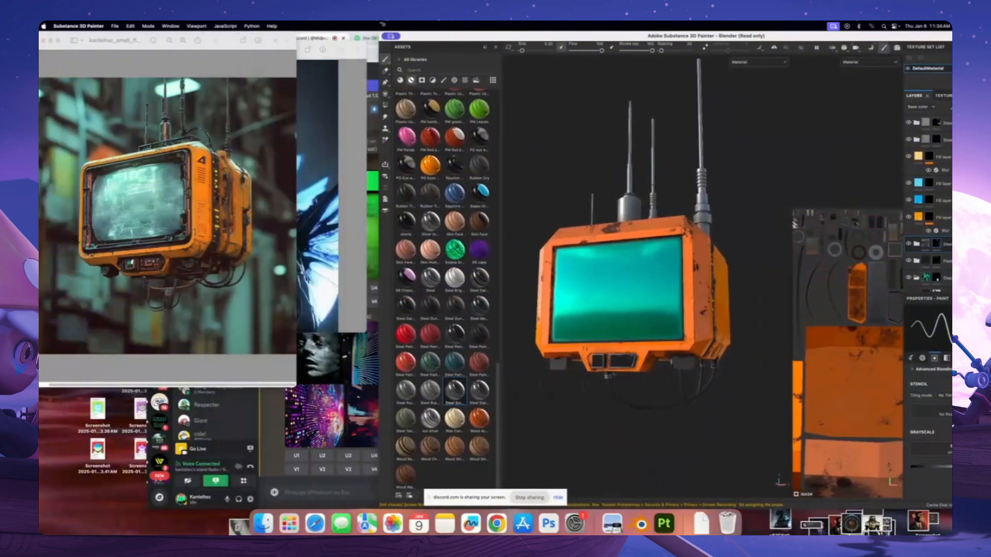
{"action": "left_click_drag", "start_coordinate": [447, 35], "coordinate": [364, 26]}
{"action": "scroll", "coordinate": [588, 253], "scroll_direction": "up", "scroll_amount": 2}
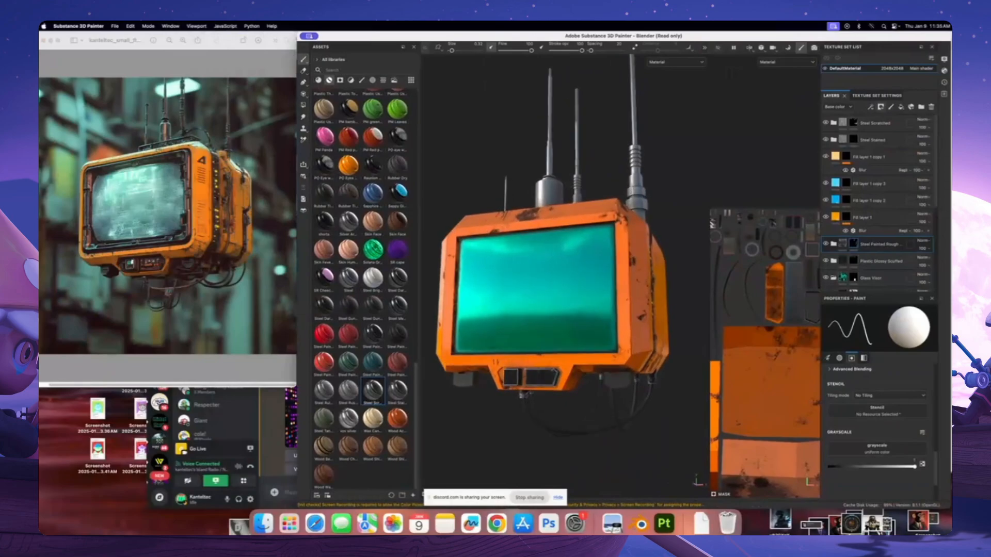
Compare the model's side, front and underside with the reference image
{"action": "left_click_drag", "start_coordinate": [596, 254], "coordinate": [535, 273], "text": "alt"}
{"action": "middle_click_drag", "start_coordinate": [645, 272], "coordinate": [534, 288], "text": "alt"}
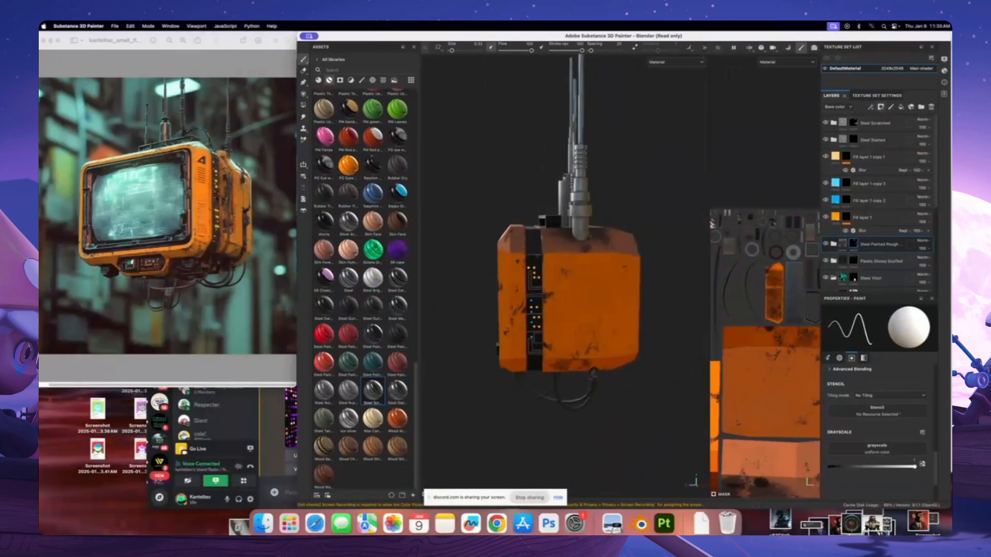
{"action": "left_click_drag", "start_coordinate": [534, 288], "coordinate": [647, 283], "text": "alt"}
{"action": "middle_click_drag", "start_coordinate": [431, 294], "coordinate": [557, 270], "text": "alt"}
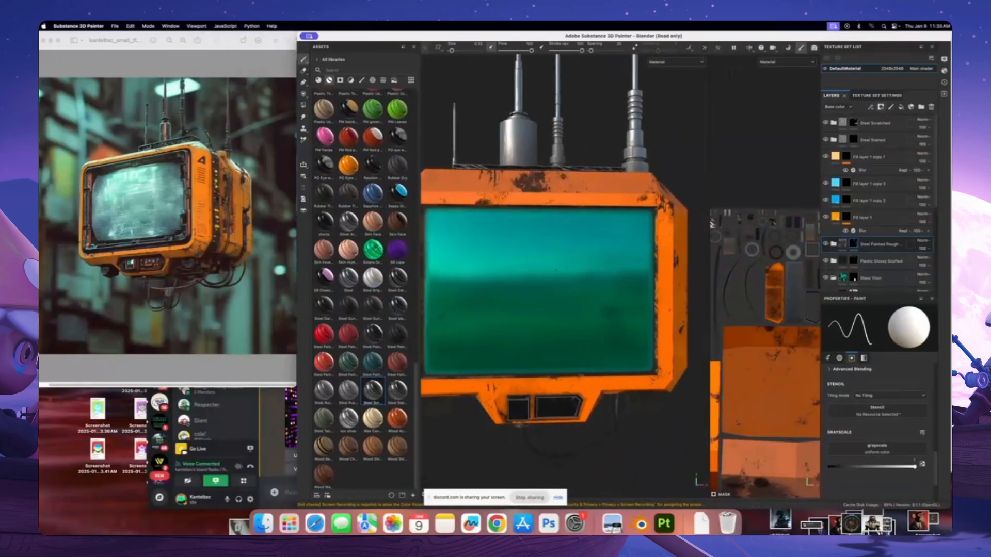
{"action": "scroll", "coordinate": [553, 289], "scroll_direction": "down", "scroll_amount": 3}
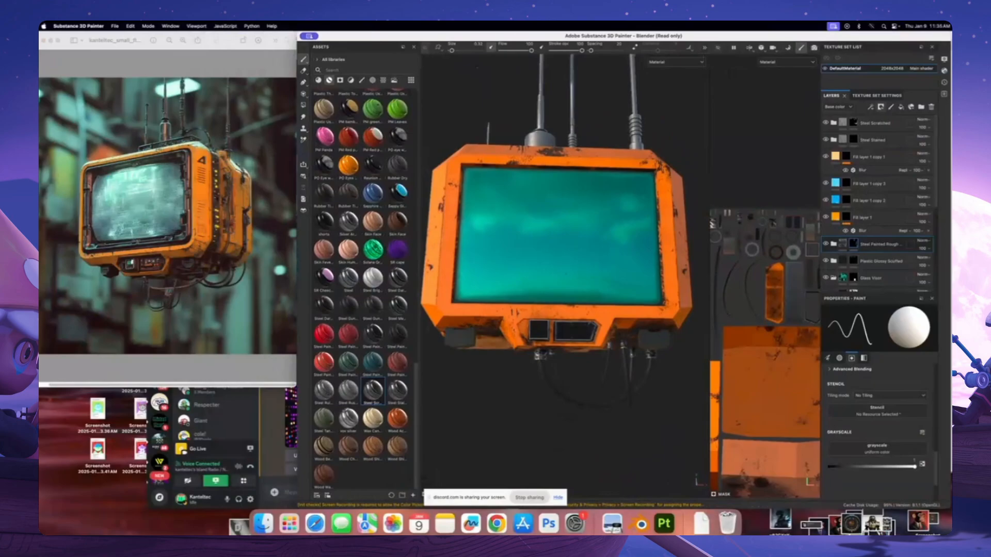
{"action": "scroll", "coordinate": [484, 282], "scroll_direction": "up", "scroll_amount": 10}
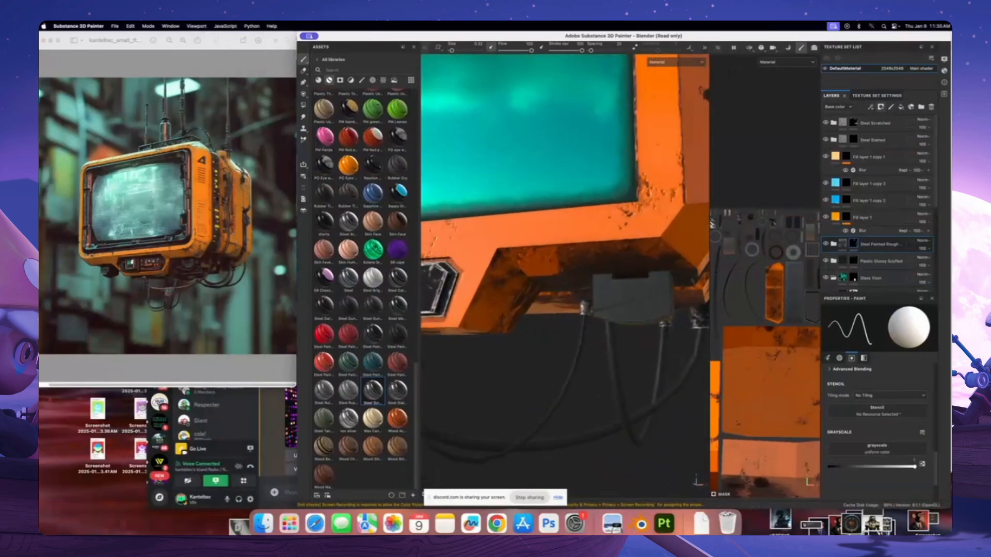
{"action": "left_click_drag", "start_coordinate": [484, 283], "coordinate": [559, 318], "text": "alt"}
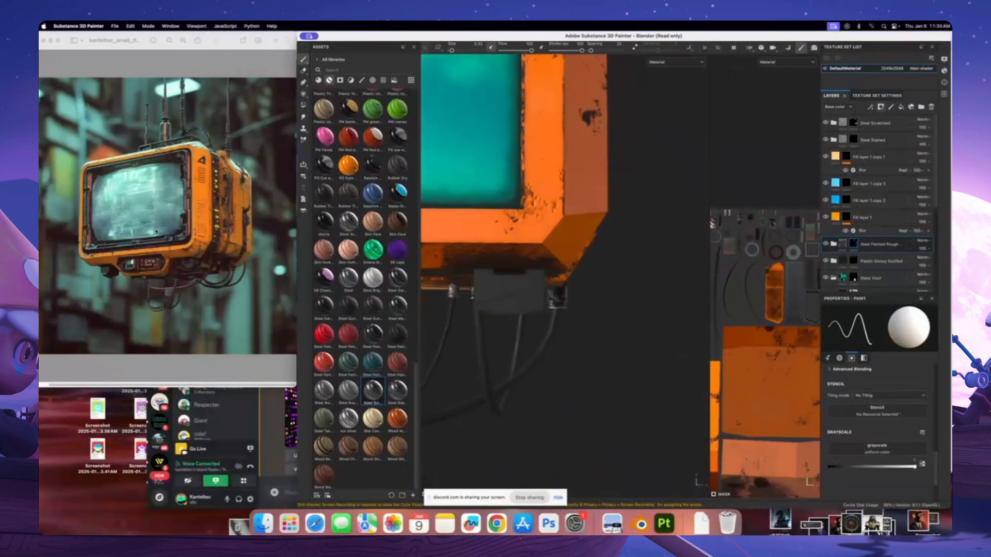
Zoom the reference image in on the underside of its device and examine the hanging cables
{"action": "left_click", "coordinate": [183, 40]}
{"action": "left_click", "coordinate": [183, 40]}
{"action": "left_click", "coordinate": [183, 40]}
{"action": "left_click", "coordinate": [183, 40]}
{"action": "scroll", "coordinate": [228, 266], "scroll_direction": "down", "scroll_amount": 3}
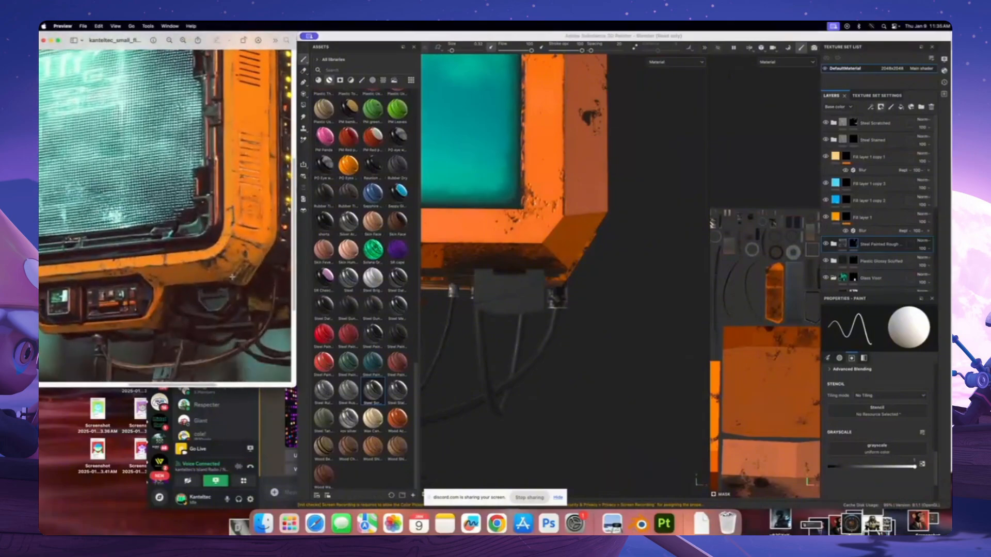
{"action": "scroll", "coordinate": [229, 266], "scroll_direction": "down", "scroll_amount": 2}
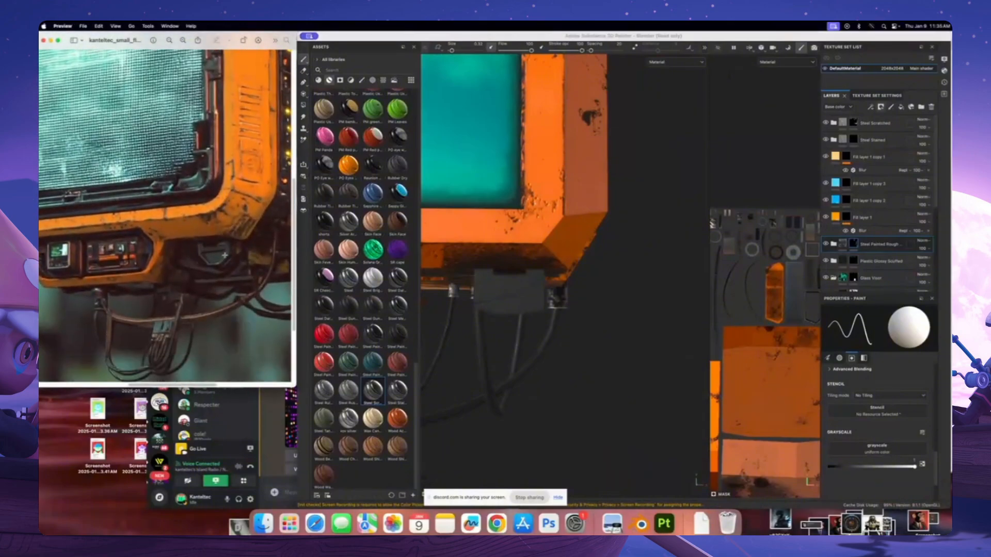
Bring the reference image back beside Substance 3D Painter and compare the grey box and cables under the model with it
{"action": "scroll", "coordinate": [498, 272], "scroll_direction": "up", "scroll_amount": 2}
{"action": "left_click_drag", "start_coordinate": [527, 304], "coordinate": [480, 300], "text": "alt"}
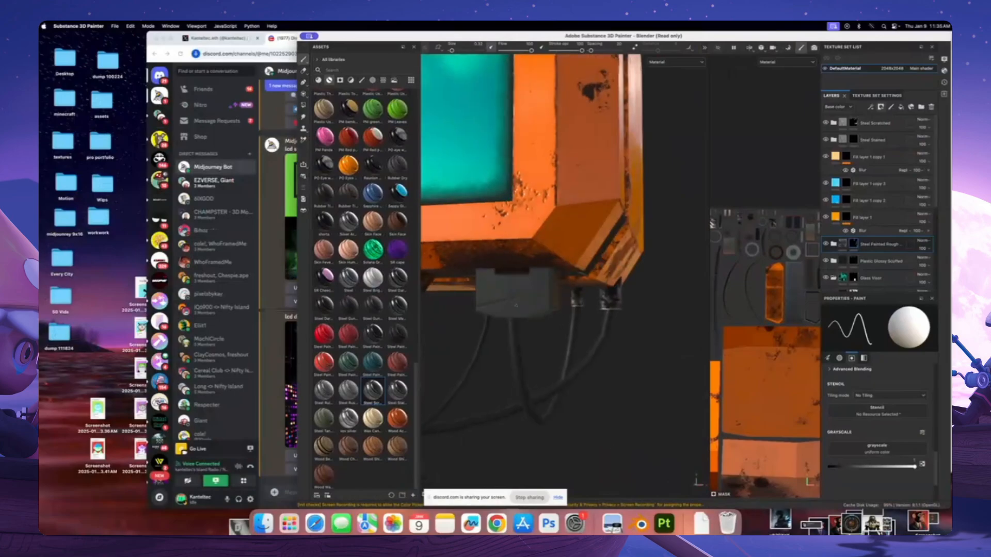
{"action": "left_click", "coordinate": [612, 525]}
{"action": "mouse_move", "coordinate": [382, 36]}
{"action": "left_mouse_down"}
{"action": "mouse_move", "coordinate": [399, 35]}
{"action": "mouse_move", "coordinate": [387, 34]}
{"action": "left_mouse_up"}
{"action": "left_click_drag", "start_coordinate": [451, 137], "coordinate": [463, 152], "text": "alt"}
{"action": "mouse_move", "coordinate": [565, 297]}
{"action": "left_mouse_down", "text": "alt"}
{"action": "mouse_move", "coordinate": [540, 303]}
{"action": "mouse_move", "coordinate": [563, 310]}
{"action": "left_mouse_up", "text": "alt"}
{"action": "left_click_drag", "start_coordinate": [530, 364], "coordinate": [536, 277], "text": "alt"}
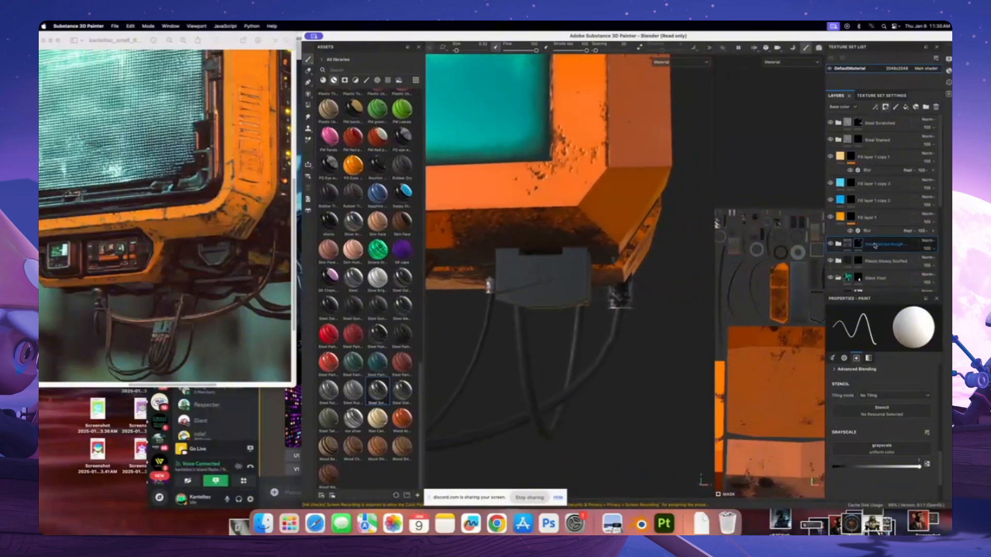
Add a fill layer inside the Plastic Glossy Scuffed folder and set its base color to black
{"action": "left_click", "coordinate": [875, 258]}
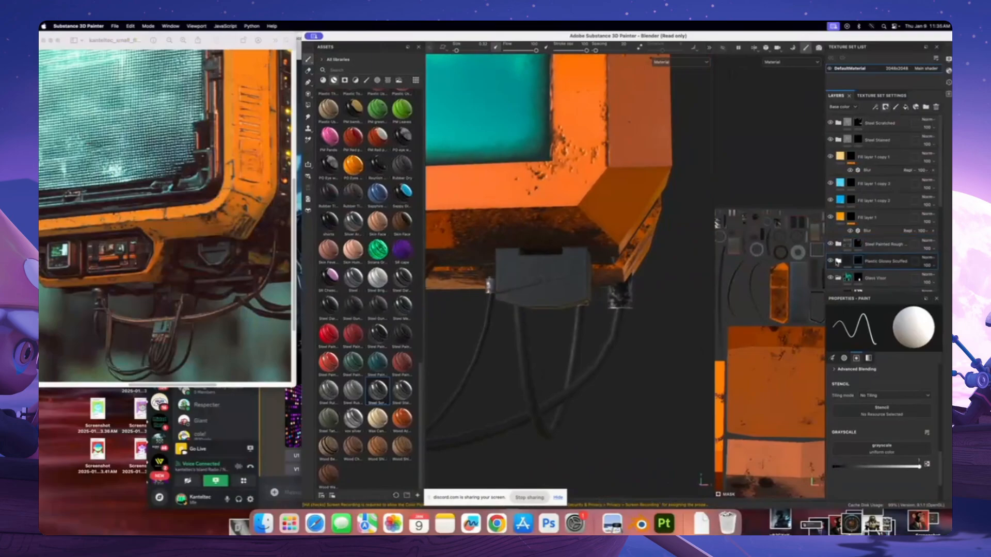
{"action": "left_click", "coordinate": [838, 261]}
{"action": "left_click", "coordinate": [880, 277]}
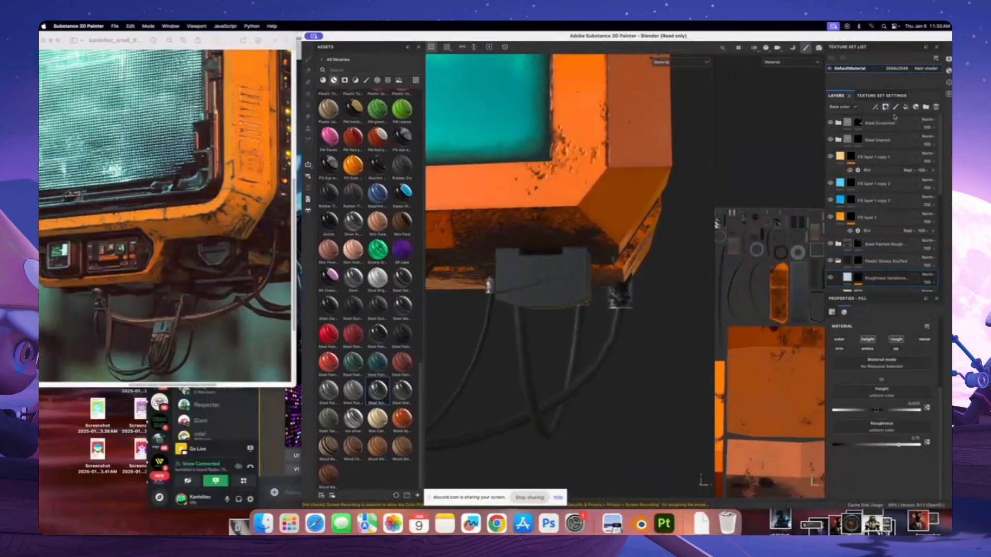
{"action": "left_click", "coordinate": [905, 107]}
{"action": "left_click", "coordinate": [891, 404]}
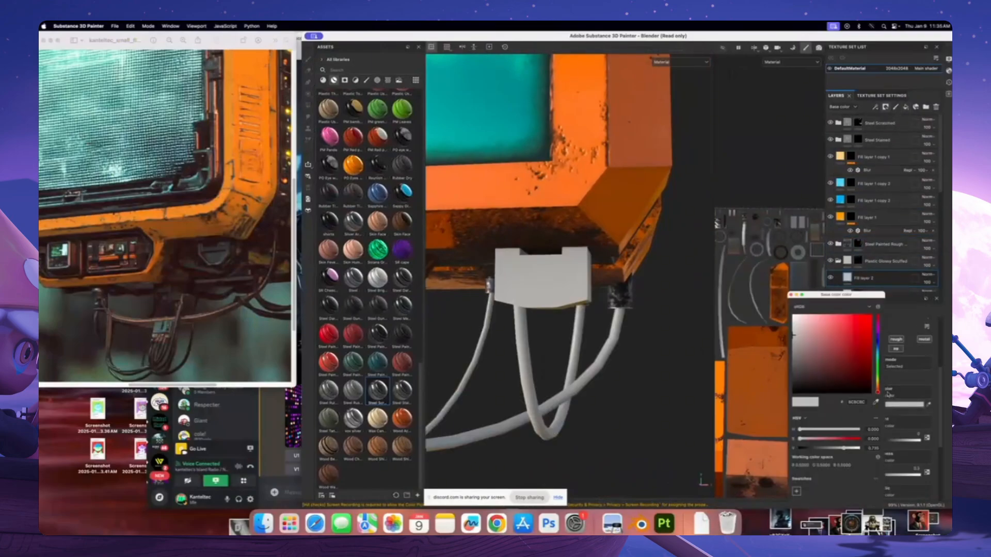
{"action": "left_click_drag", "start_coordinate": [849, 375], "coordinate": [790, 397]}
{"action": "left_click", "coordinate": [791, 295]}
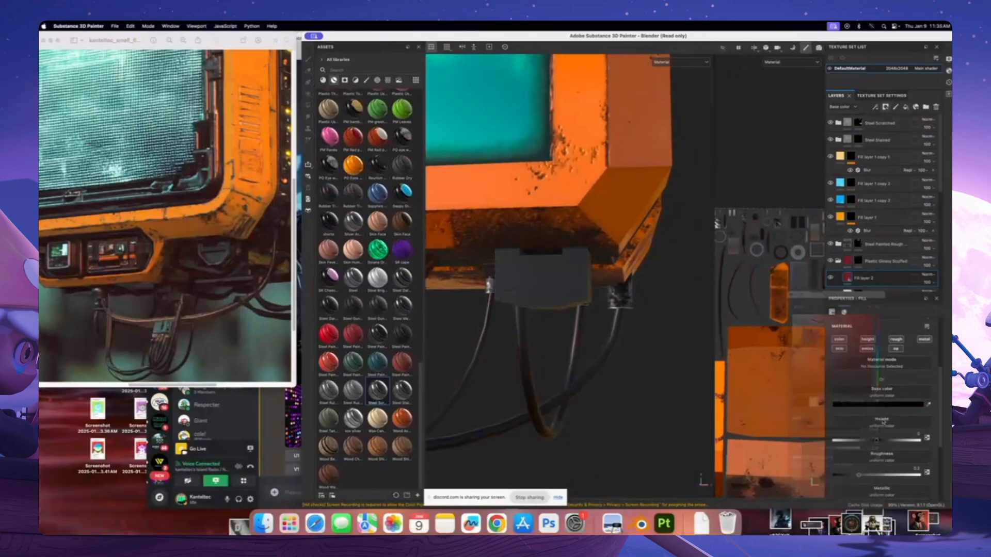
Raise the black fill layer's roughness almost to maximum and lower its height slightly below zero
{"action": "scroll", "coordinate": [871, 407], "scroll_direction": "down", "scroll_amount": 2}
{"action": "left_click_drag", "start_coordinate": [884, 432], "coordinate": [918, 429]}
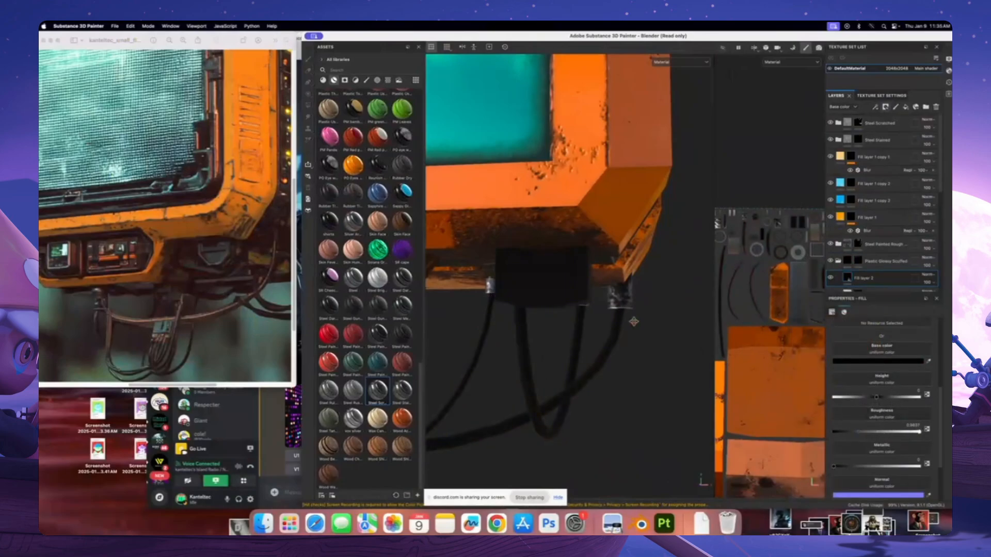
{"action": "left_click_drag", "start_coordinate": [634, 320], "coordinate": [601, 309], "text": "alt"}
{"action": "scroll", "coordinate": [893, 383], "scroll_direction": "up", "scroll_amount": 3}
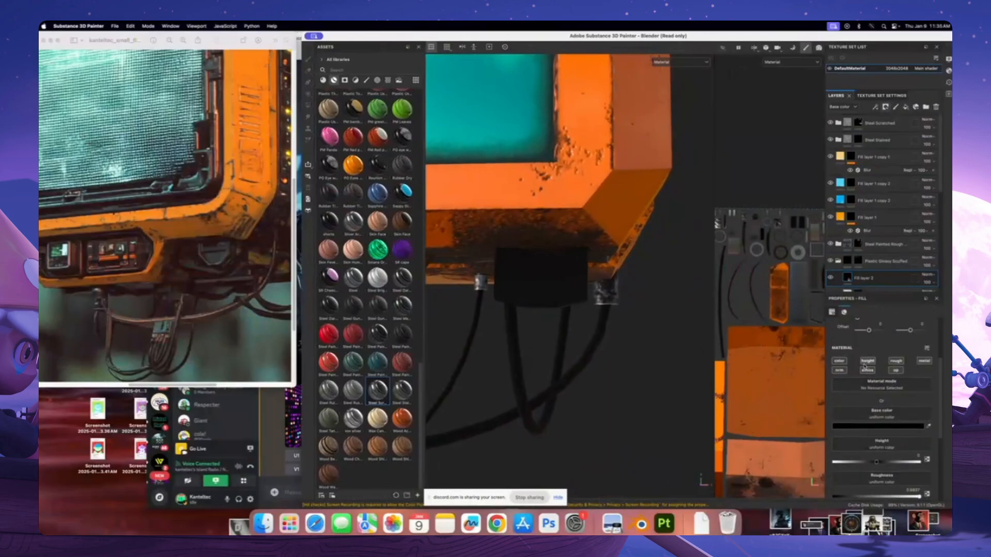
{"action": "left_click_drag", "start_coordinate": [877, 463], "coordinate": [874, 464]}
{"action": "scroll", "coordinate": [877, 459], "scroll_direction": "down", "scroll_amount": 2}
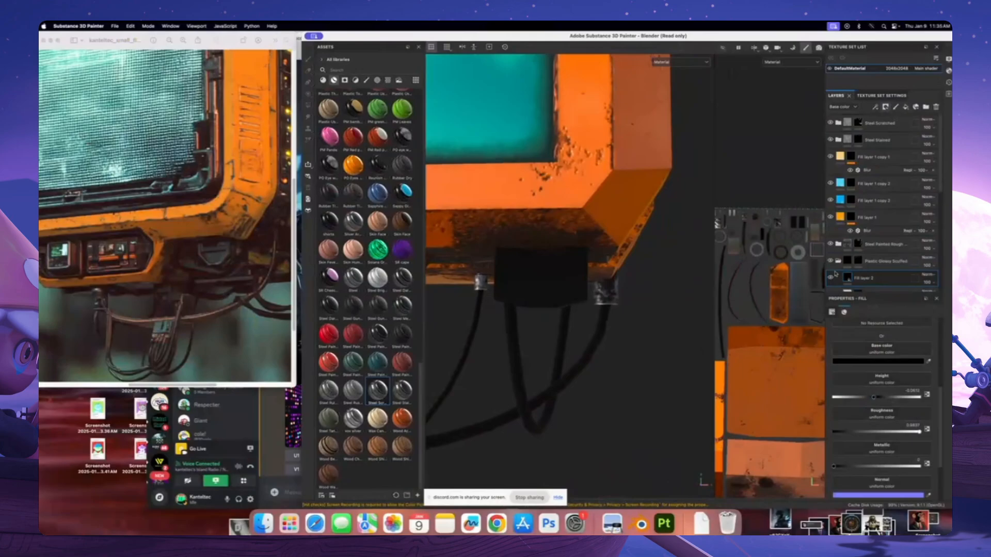
Add a black mask to the black fill layer so it can be painted in by hand
{"action": "left_click", "coordinate": [885, 106]}
{"action": "left_click", "coordinate": [901, 126]}
{"action": "scroll", "coordinate": [524, 289], "scroll_direction": "up", "scroll_amount": 3}
{"action": "left_click_drag", "start_coordinate": [505, 290], "coordinate": [523, 290], "text": "alt"}
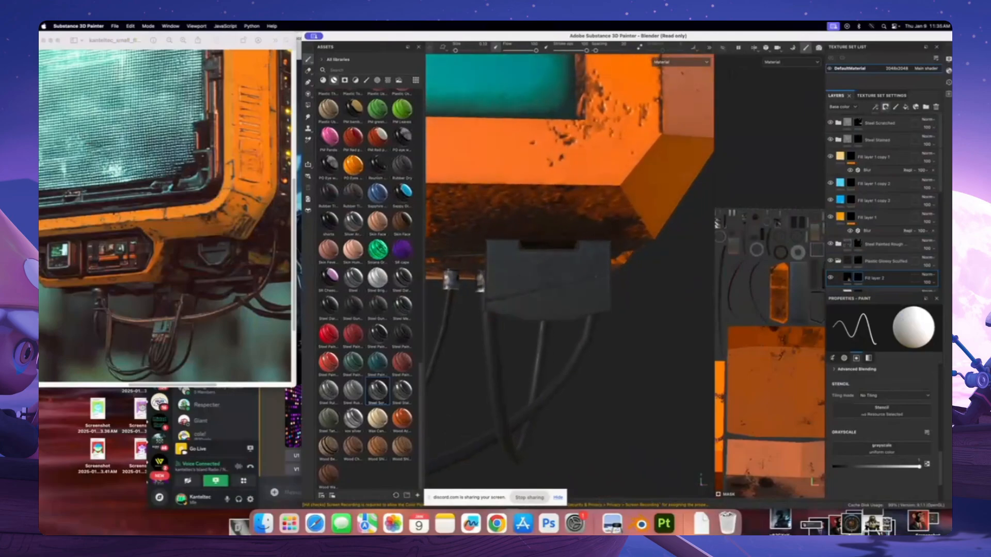
{"action": "scroll", "coordinate": [568, 206], "scroll_direction": "down", "scroll_amount": 3}
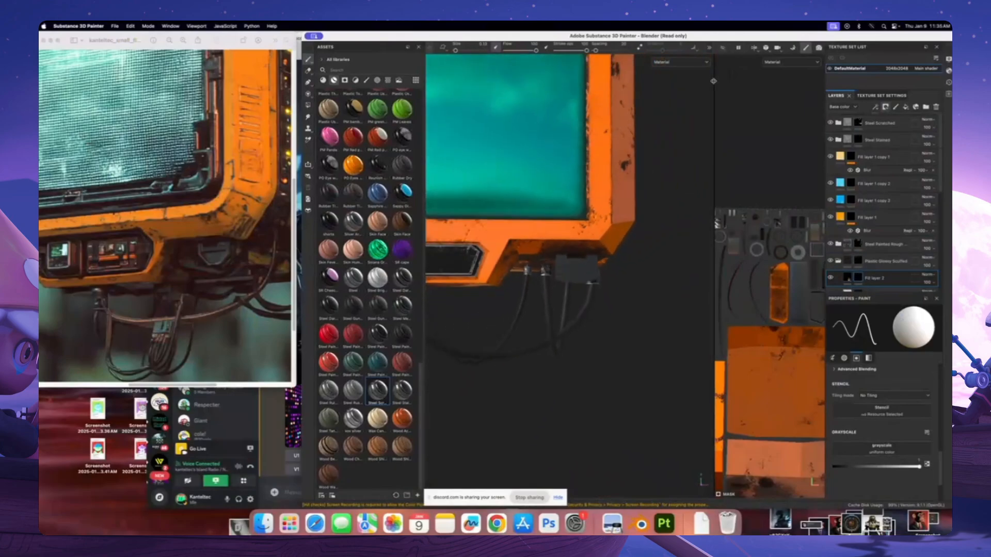
Widen the 3D view, move the Substance 3D Painter window partly over the reference image, and turn on painting symmetry
{"action": "left_click_drag", "start_coordinate": [715, 89], "coordinate": [754, 88]}
{"action": "left_click_drag", "start_coordinate": [619, 206], "coordinate": [612, 219], "text": "alt"}
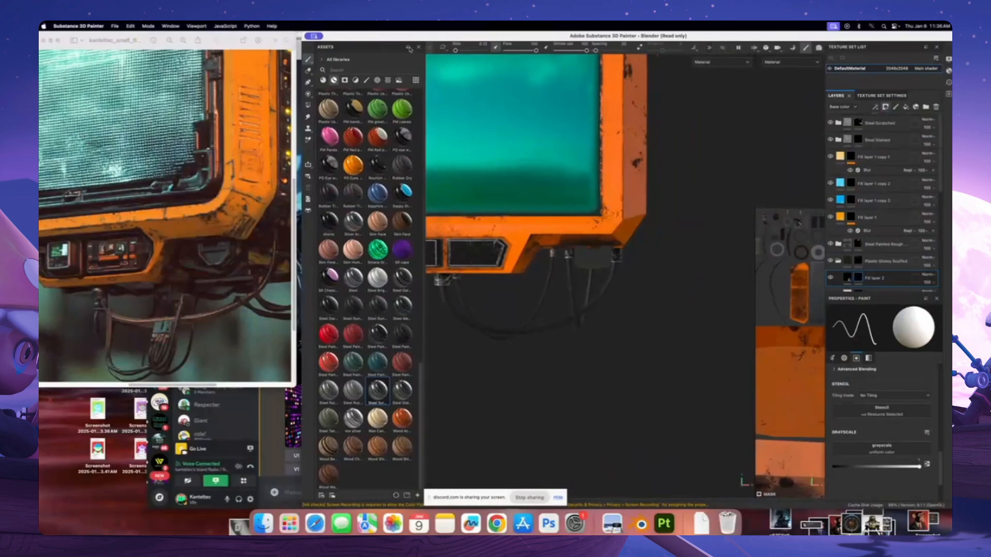
{"action": "left_click_drag", "start_coordinate": [305, 38], "coordinate": [208, 38]}
{"action": "left_click", "coordinate": [615, 48]}
{"action": "scroll", "coordinate": [495, 231], "scroll_direction": "up", "scroll_amount": 2}
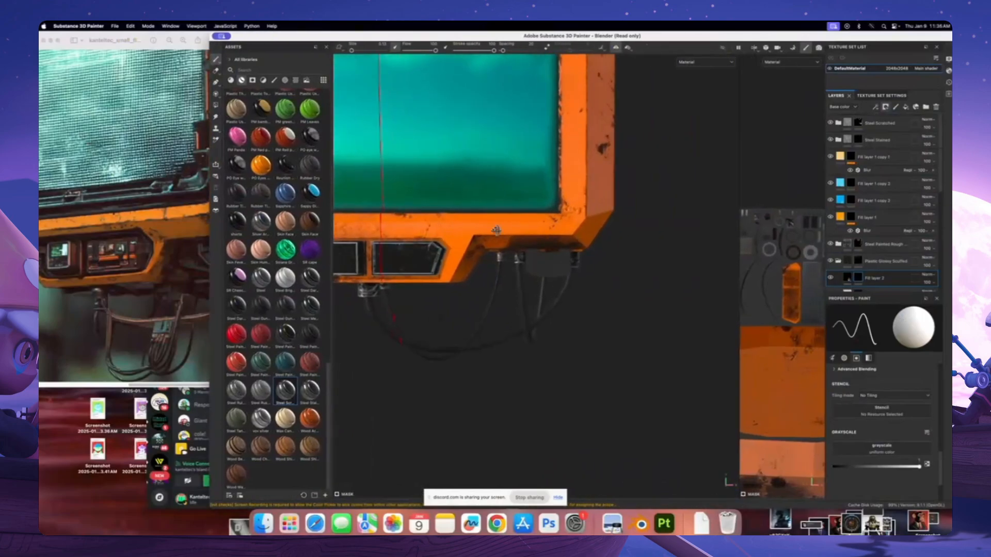
Paint a closed outline of thin straight lines around the front face of the grey box under the model
{"action": "scroll", "coordinate": [495, 231], "scroll_direction": "down", "scroll_amount": 5}
{"action": "left_click_drag", "start_coordinate": [388, 178], "coordinate": [404, 186], "text": "alt"}
{"action": "key", "text": "f"}
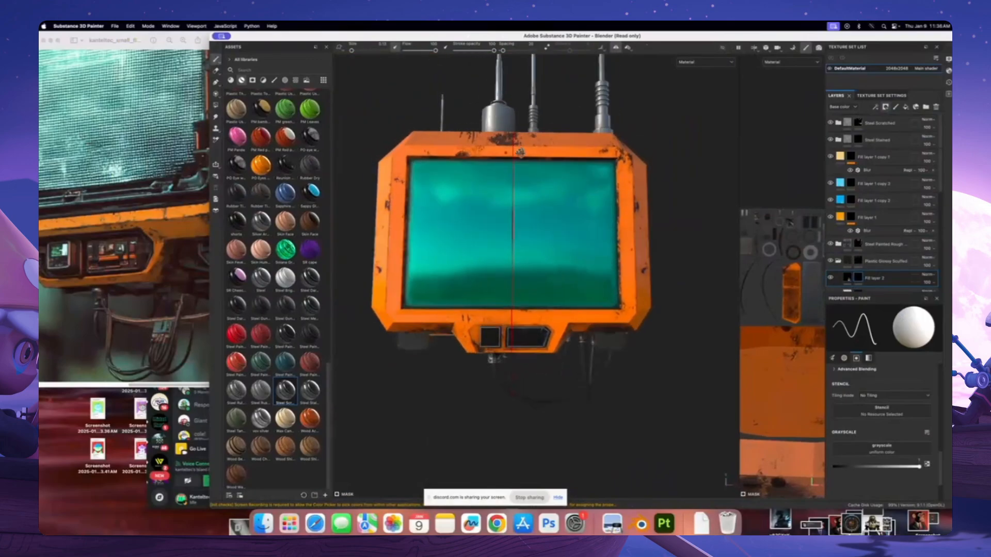
{"action": "middle_click_drag", "start_coordinate": [479, 285], "coordinate": [473, 208], "text": "alt"}
{"action": "left_click_drag", "start_coordinate": [473, 207], "coordinate": [484, 232], "text": "alt"}
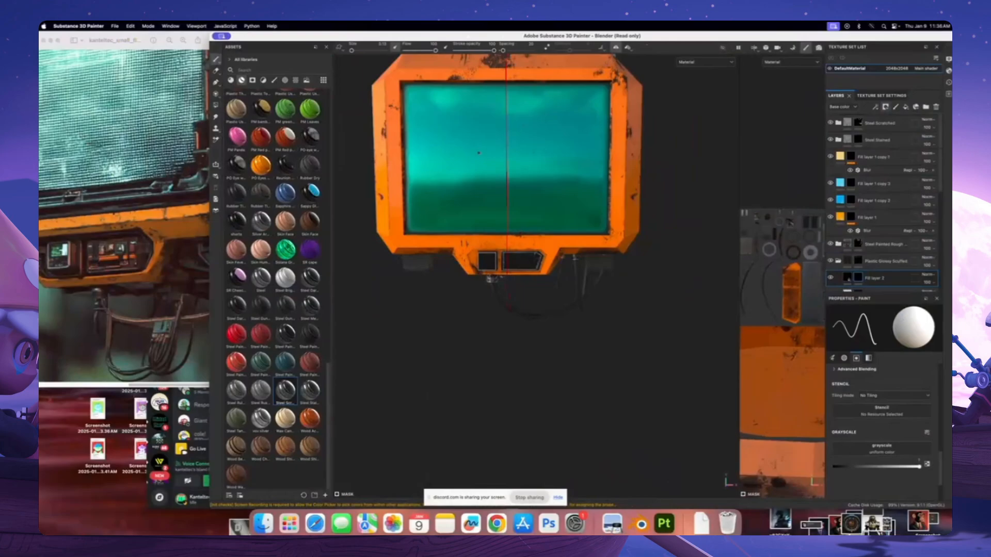
{"action": "scroll", "coordinate": [478, 153], "scroll_direction": "up", "scroll_amount": 1}
{"action": "scroll", "coordinate": [505, 181], "scroll_direction": "up", "scroll_amount": 2}
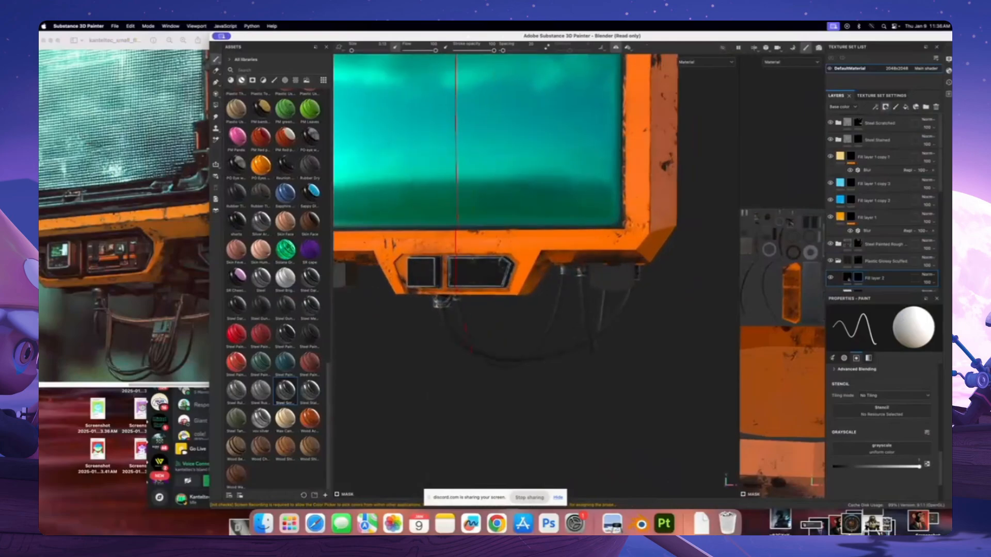
{"action": "scroll", "coordinate": [578, 258], "scroll_direction": "up", "scroll_amount": 3}
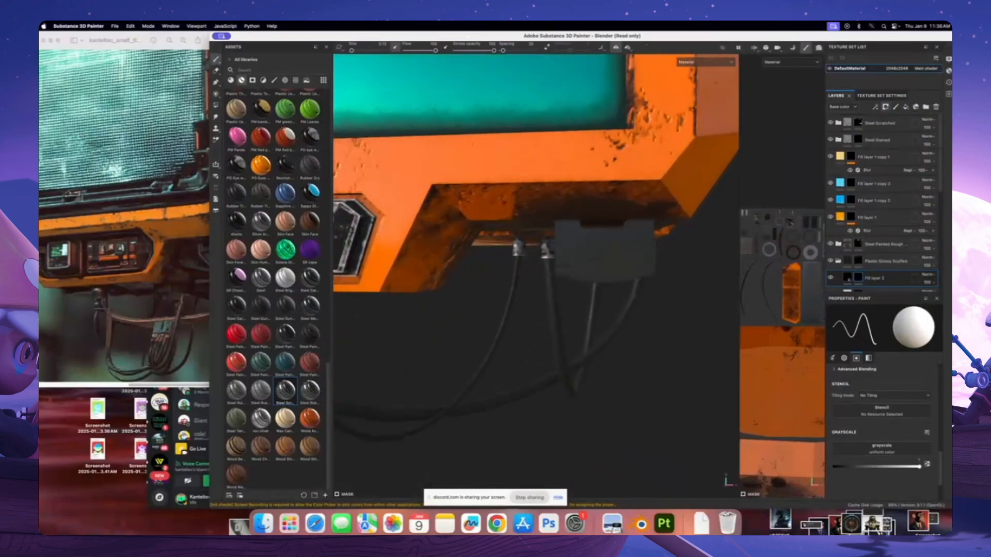
{"action": "key", "text": "shift"}
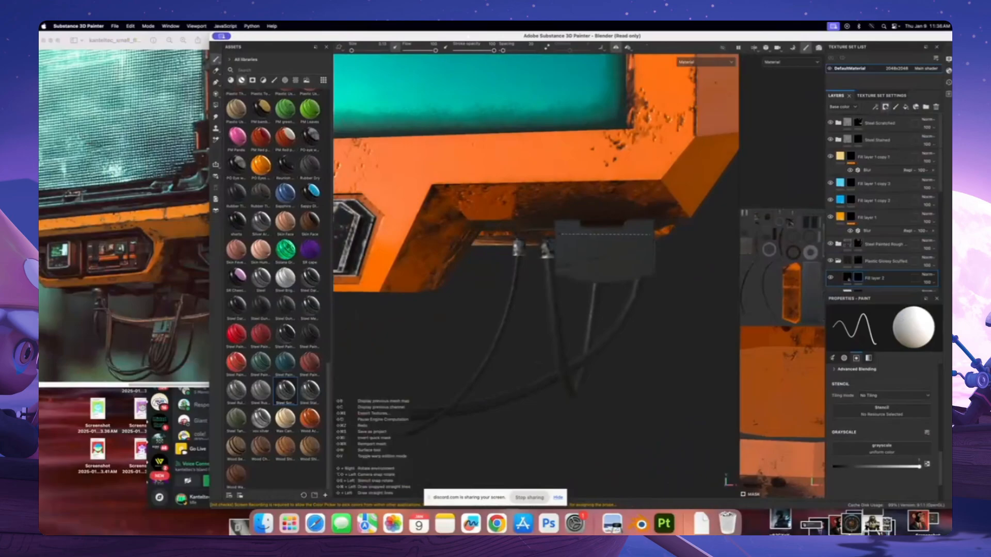
{"action": "left_click", "coordinate": [649, 234], "text": "shift"}
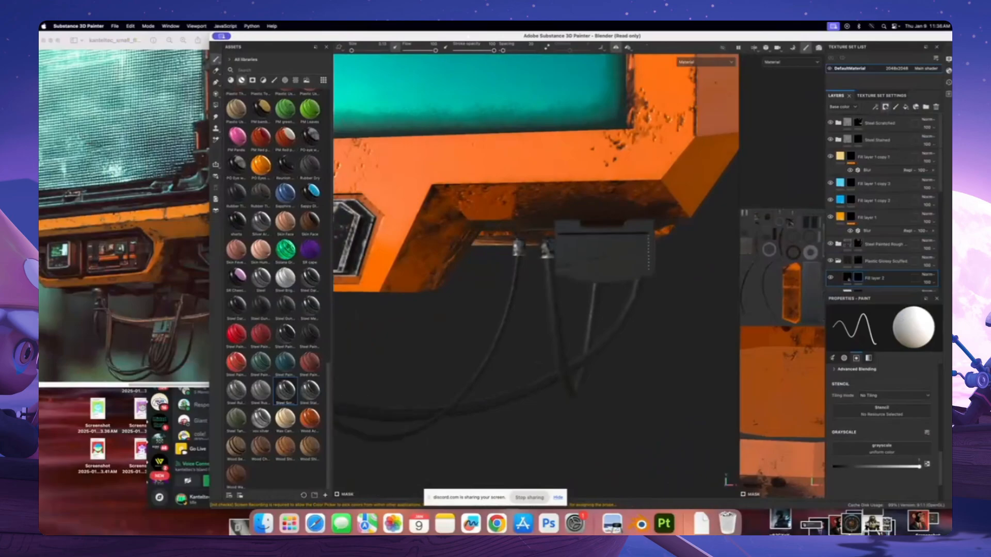
{"action": "left_click", "coordinate": [648, 270], "text": "shift"}
{"action": "left_click", "coordinate": [619, 277], "text": "shift"}
{"action": "left_click", "coordinate": [589, 277], "text": "shift"}
{"action": "left_click", "coordinate": [557, 268], "text": "shift"}
{"action": "left_click", "coordinate": [559, 233], "text": "shift"}
Place the reference image beside the model and compare the box outlines and underside cables with it
{"action": "mouse_move", "coordinate": [558, 234]}
{"action": "left_mouse_down", "text": "alt"}
{"action": "mouse_move", "coordinate": [640, 248]}
{"action": "mouse_move", "coordinate": [593, 251]}
{"action": "left_mouse_up", "text": "alt"}
{"action": "scroll", "coordinate": [573, 238], "scroll_direction": "down", "scroll_amount": 5}
{"action": "left_click", "coordinate": [109, 253]}
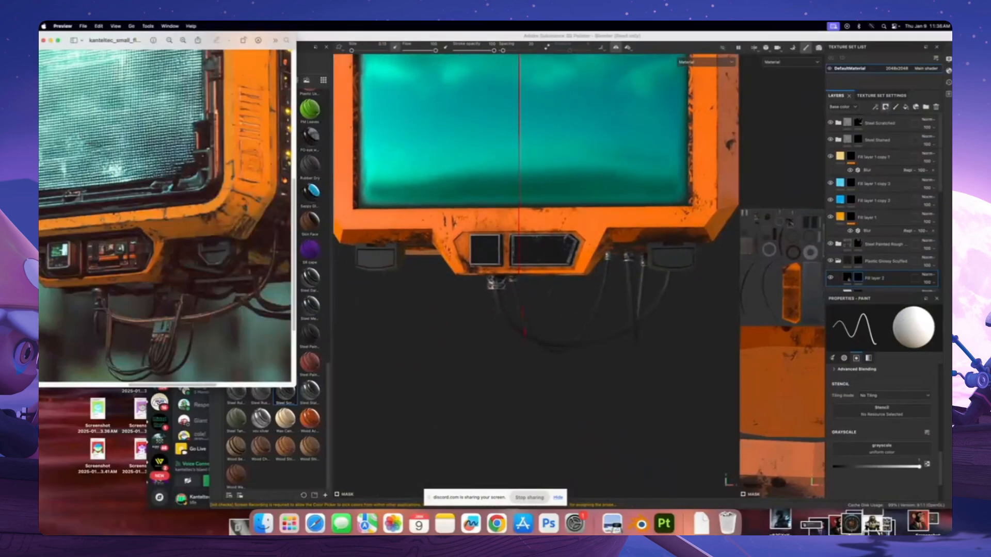
{"action": "left_click_drag", "start_coordinate": [107, 47], "coordinate": [88, 43]}
{"action": "mouse_move", "coordinate": [686, 328]}
{"action": "left_mouse_down", "text": "alt"}
{"action": "mouse_move", "coordinate": [680, 264]}
{"action": "mouse_move", "coordinate": [671, 281]}
{"action": "left_mouse_up", "text": "alt"}
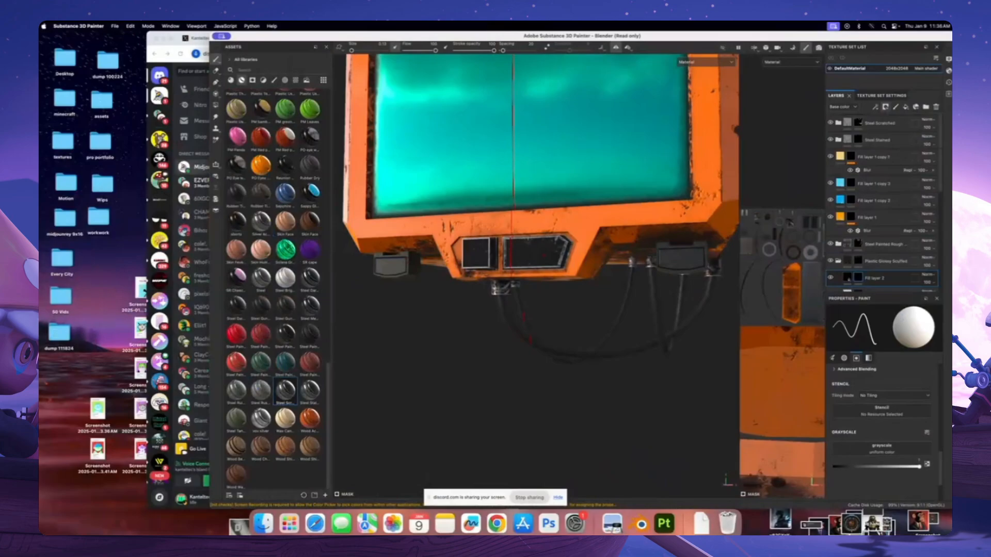
{"action": "left_click", "coordinate": [611, 524]}
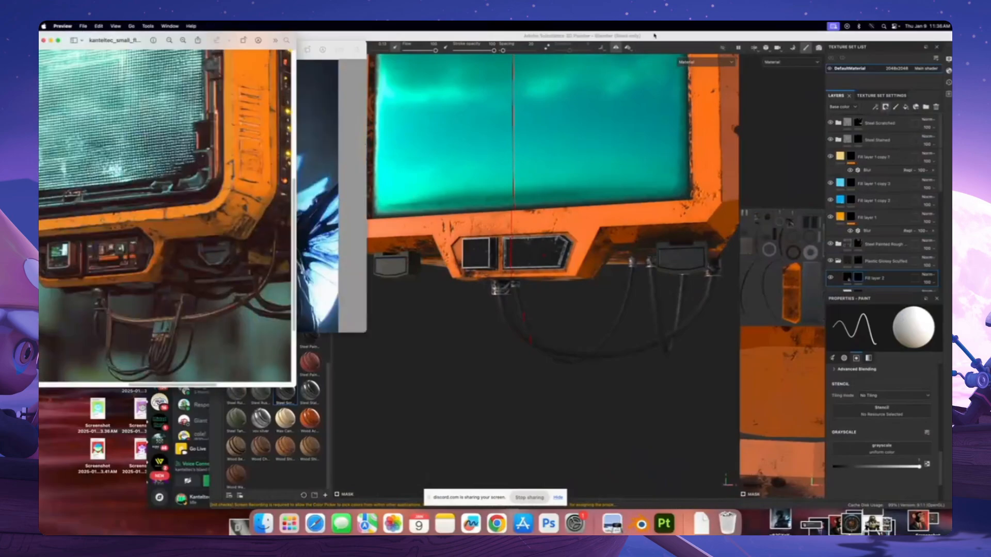
{"action": "mouse_move", "coordinate": [655, 36]}
{"action": "left_mouse_down"}
{"action": "mouse_move", "coordinate": [634, 33]}
{"action": "mouse_move", "coordinate": [644, 33]}
{"action": "left_mouse_up"}
{"action": "scroll", "coordinate": [667, 279], "scroll_direction": "up", "scroll_amount": 5}
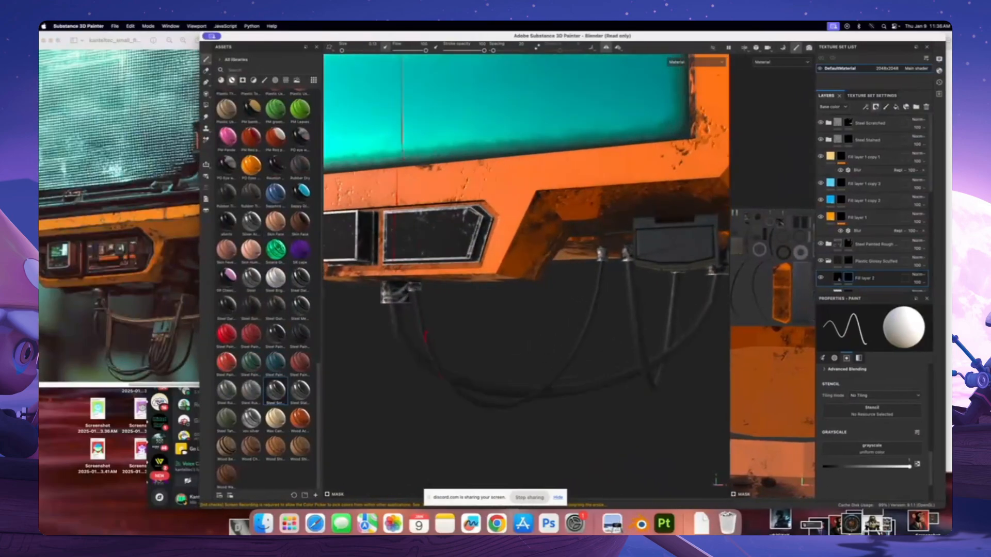
{"action": "left_click_drag", "start_coordinate": [667, 278], "coordinate": [608, 264], "text": "alt"}
{"action": "left_click", "coordinate": [141, 68]}
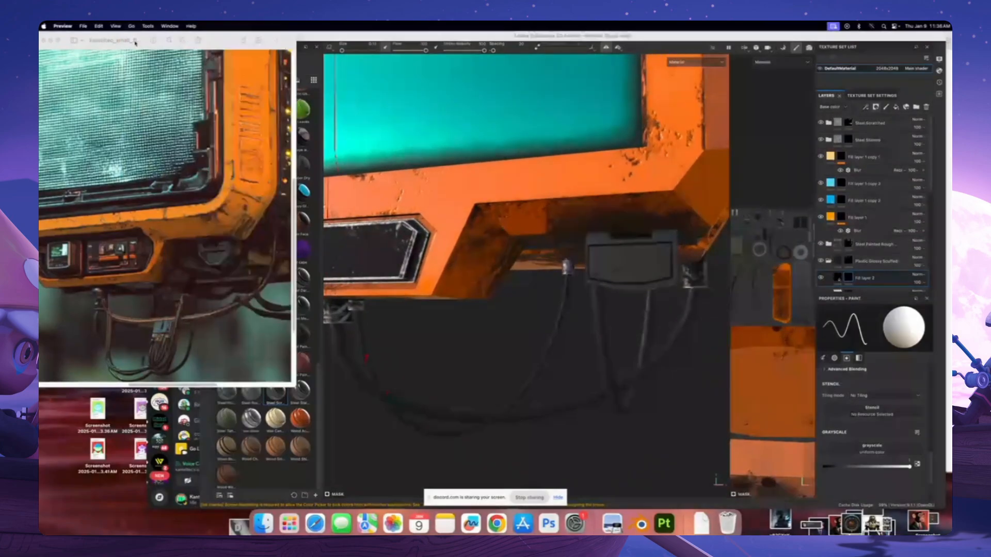
{"action": "left_click", "coordinate": [610, 265]}
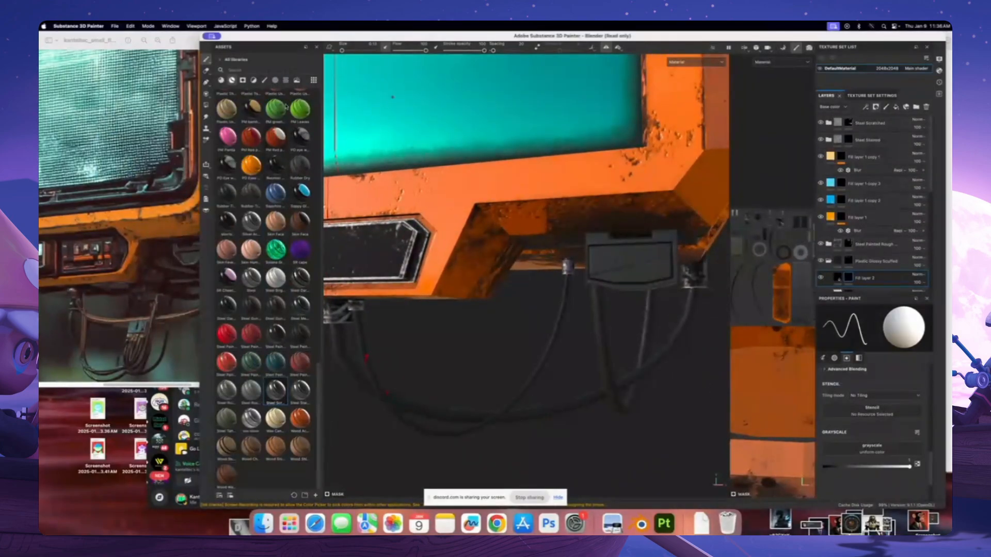
{"action": "left_click_drag", "start_coordinate": [311, 37], "coordinate": [331, 37]}
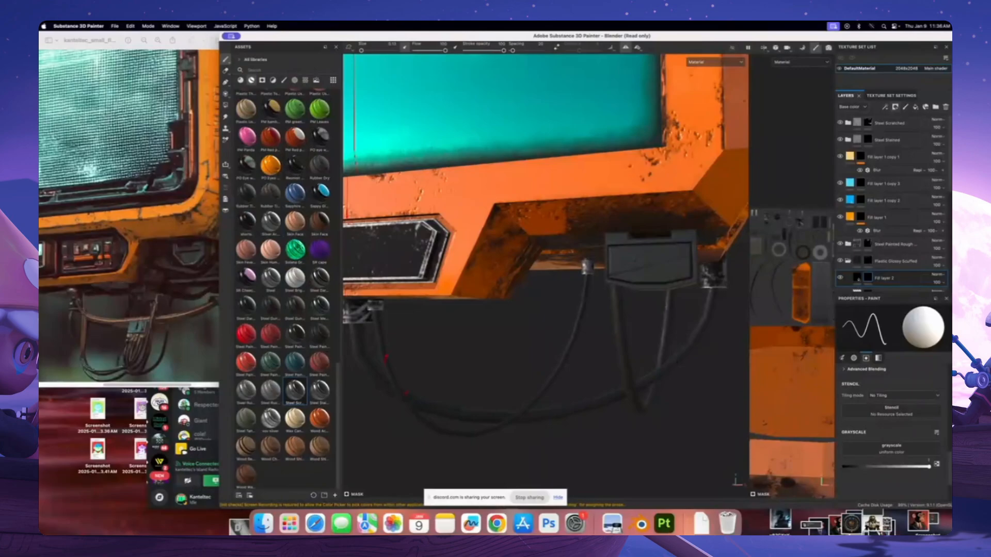
{"action": "left_click_drag", "start_coordinate": [608, 330], "coordinate": [593, 303], "text": "alt"}
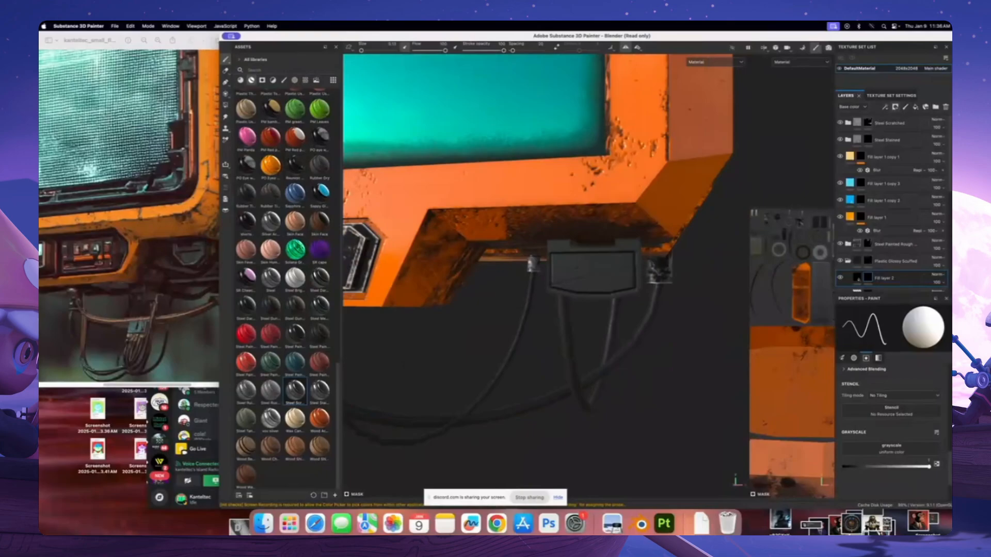
{"action": "left_click_drag", "start_coordinate": [594, 304], "coordinate": [519, 339], "text": "alt"}
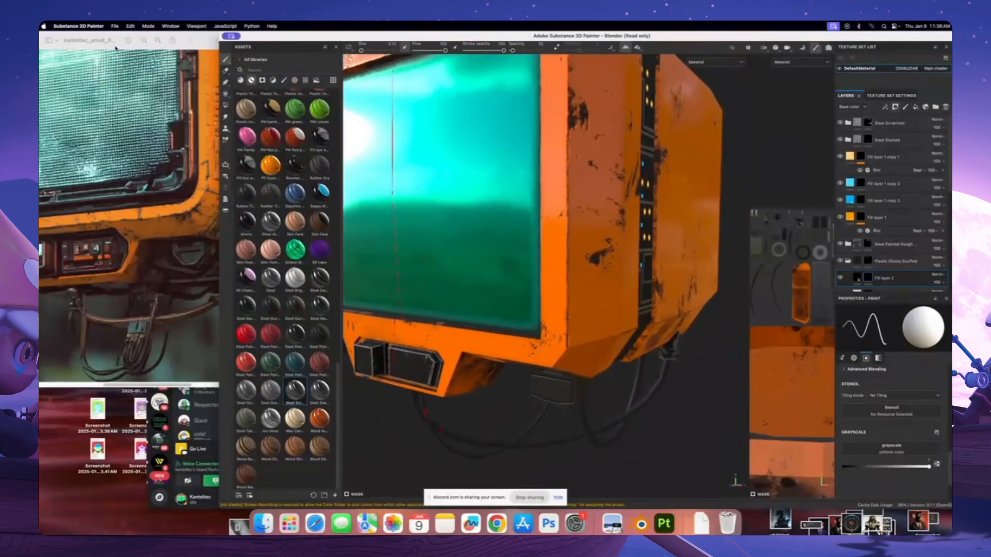
Check the side panel against the reference and paste a copy of the masked black fill layer into the Machinery folder
{"action": "left_click", "coordinate": [191, 38]}
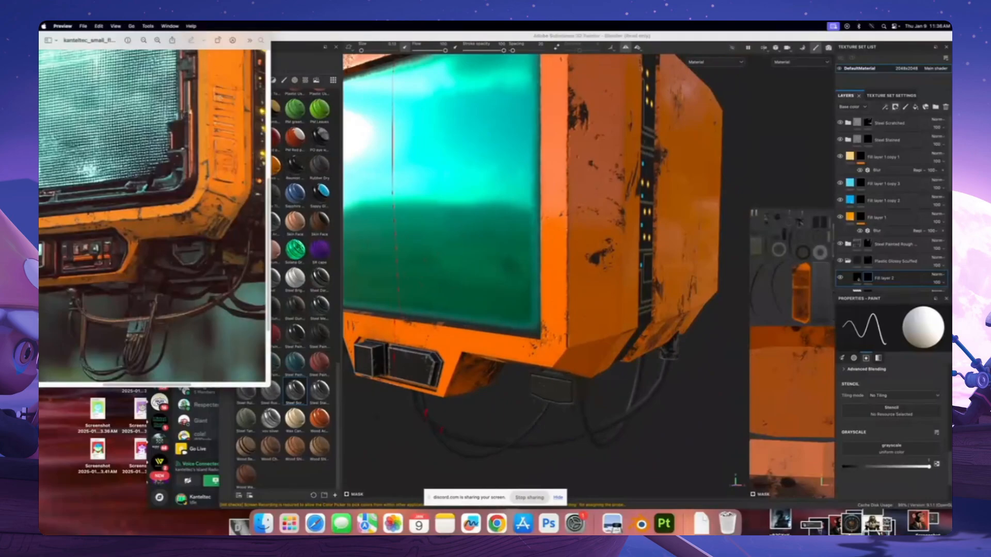
{"action": "scroll", "coordinate": [154, 206], "scroll_direction": "up", "scroll_amount": 5}
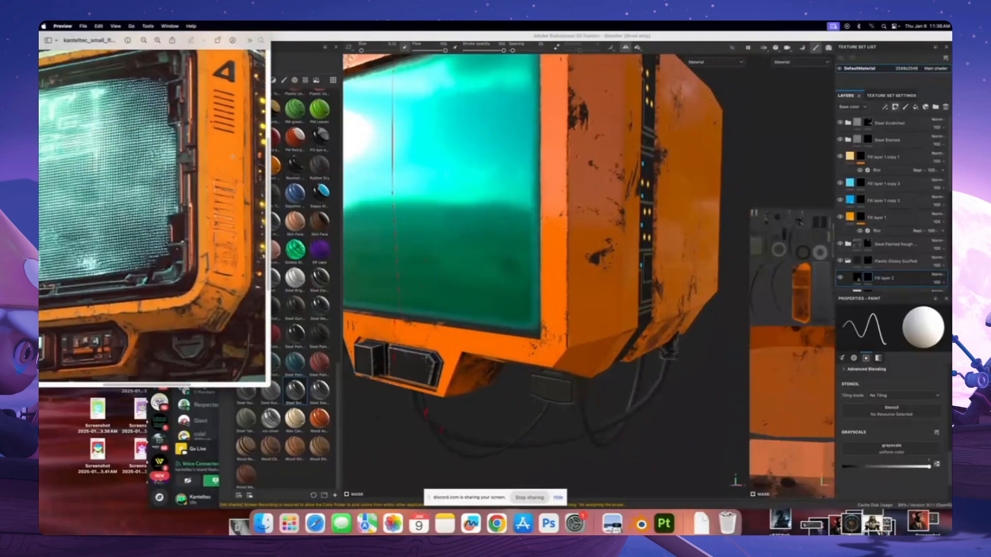
{"action": "left_click", "coordinate": [554, 167]}
{"action": "middle_click_drag", "start_coordinate": [555, 168], "coordinate": [539, 255], "text": "alt"}
{"action": "left_click_drag", "start_coordinate": [539, 256], "coordinate": [532, 260], "text": "alt"}
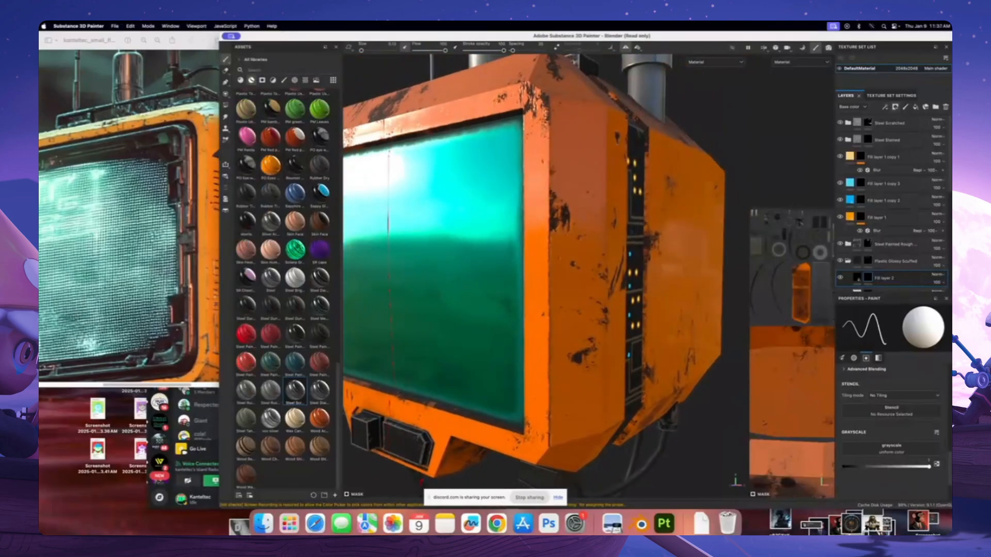
{"action": "right_click", "coordinate": [883, 282]}
{"action": "left_click", "coordinate": [850, 274]}
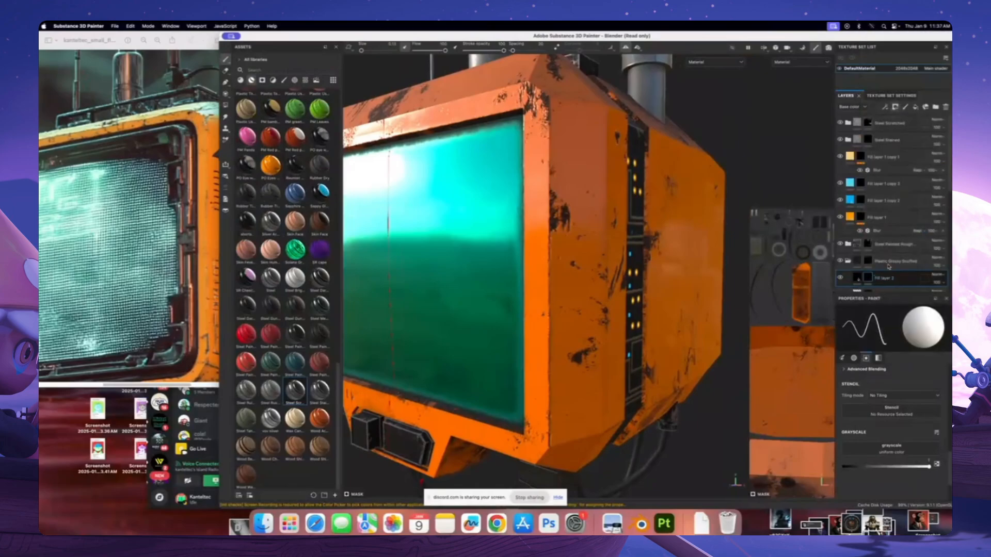
{"action": "scroll", "coordinate": [877, 154], "scroll_direction": "up", "scroll_amount": 6}
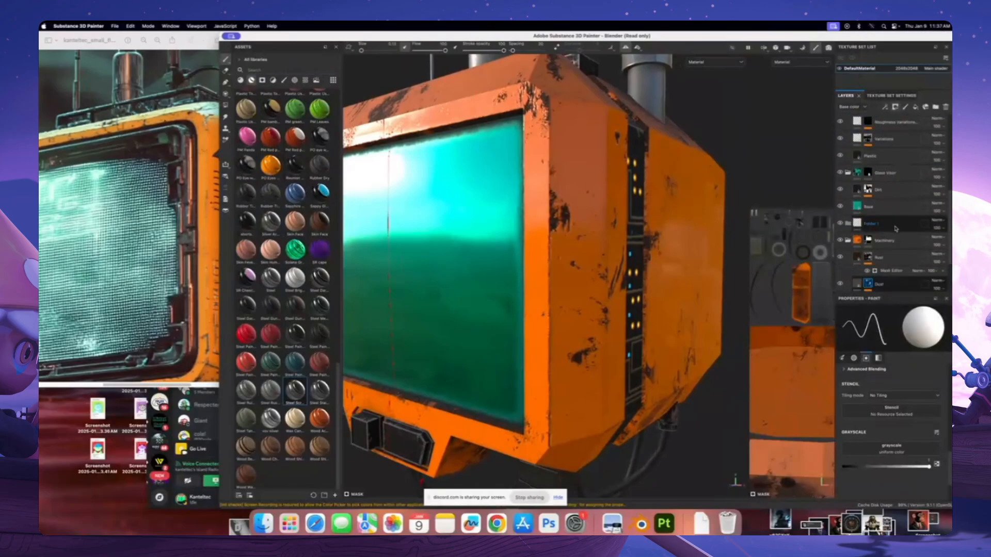
{"action": "key", "text": "super+v"}
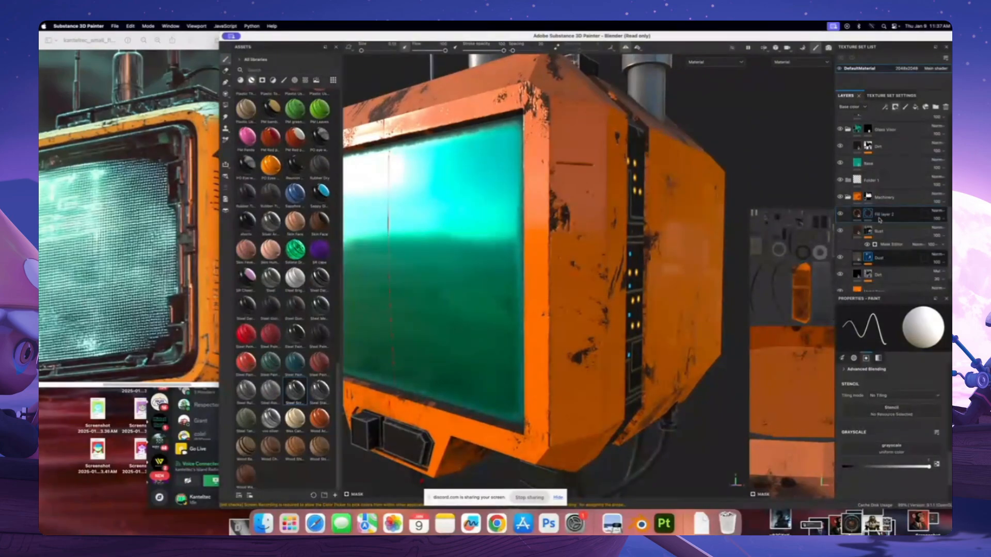
Replace the copied fill layer's mask in the Machinery folder with an empty black mask
{"action": "right_click", "coordinate": [868, 214]}
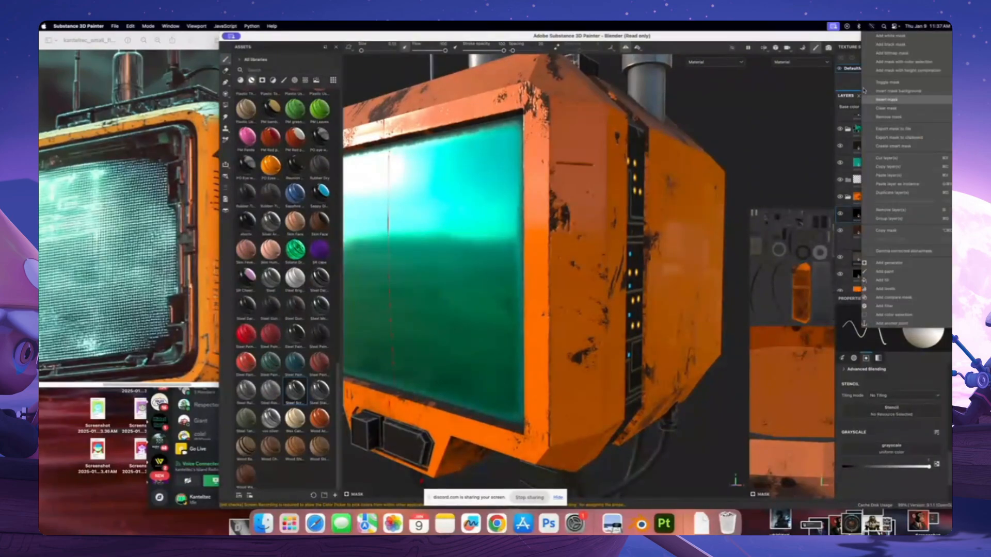
{"action": "left_click", "coordinate": [883, 45]}
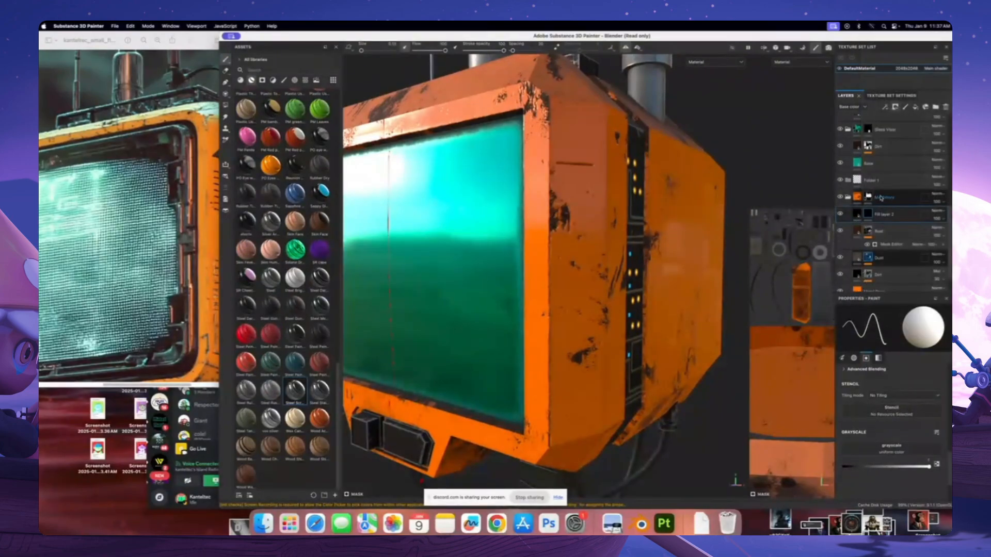
{"action": "right_click", "coordinate": [871, 214]}
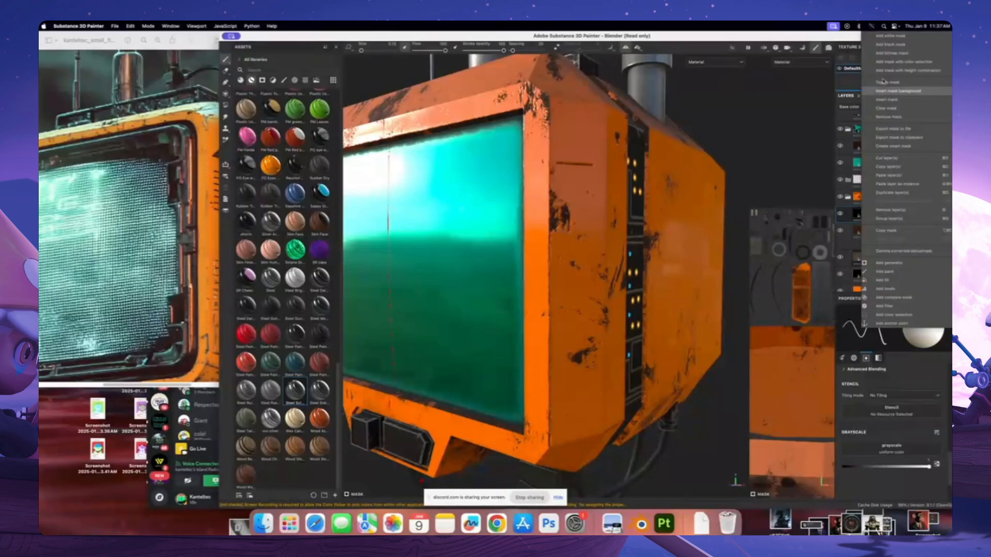
{"action": "left_click", "coordinate": [883, 45]}
Paint two short horizontal vent lines on the upper part of the narrow side panel beside the screen, following the reference image
{"action": "left_click_drag", "start_coordinate": [613, 132], "coordinate": [554, 178], "text": "alt"}
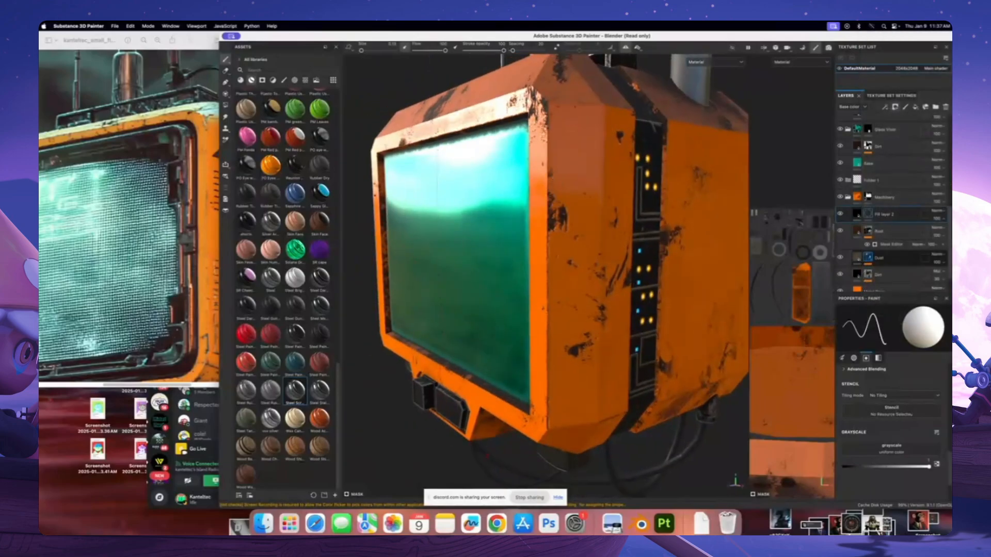
{"action": "left_click", "coordinate": [175, 54]}
{"action": "left_click_drag", "start_coordinate": [180, 40], "coordinate": [134, 40]}
{"action": "left_click", "coordinate": [392, 116]}
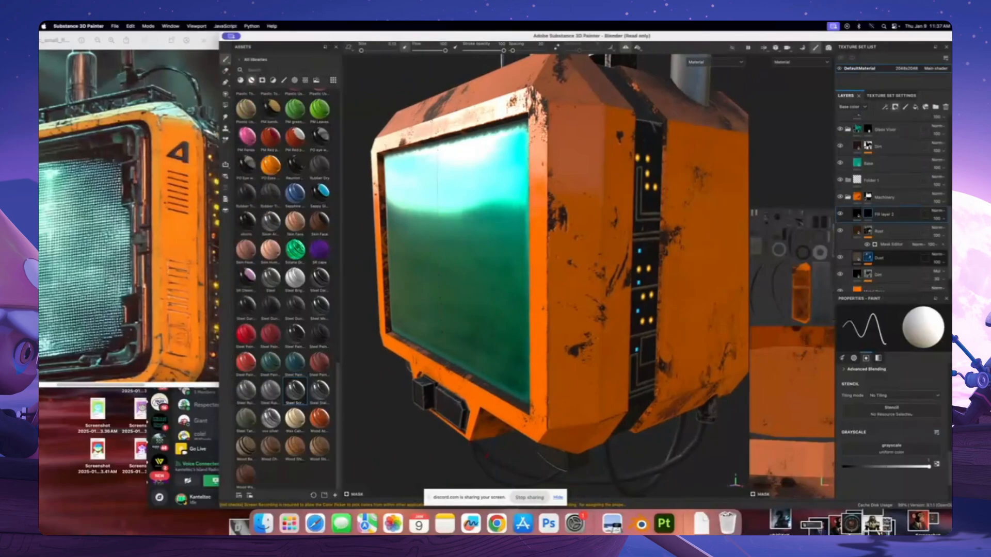
{"action": "left_click", "coordinate": [594, 182], "text": "shift"}
{"action": "left_click", "coordinate": [596, 195], "text": "shift"}
{"action": "left_click_drag", "start_coordinate": [596, 194], "coordinate": [564, 206], "text": "alt"}
{"action": "scroll", "coordinate": [564, 205], "scroll_direction": "up", "scroll_amount": 2}
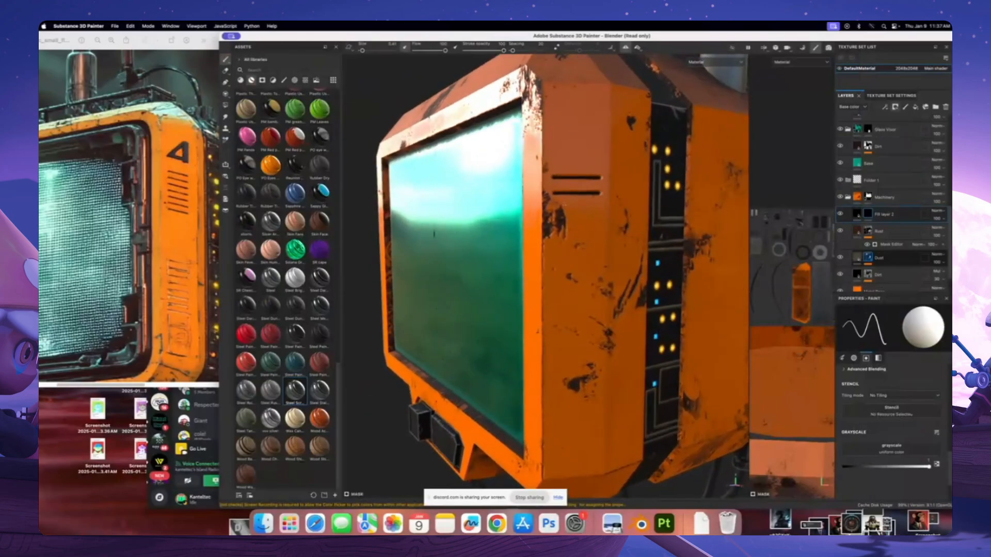
Repaint the second vent line on the narrow side panel and add a third one below it with matching length and spacing
{"action": "key", "text": "super+z"}
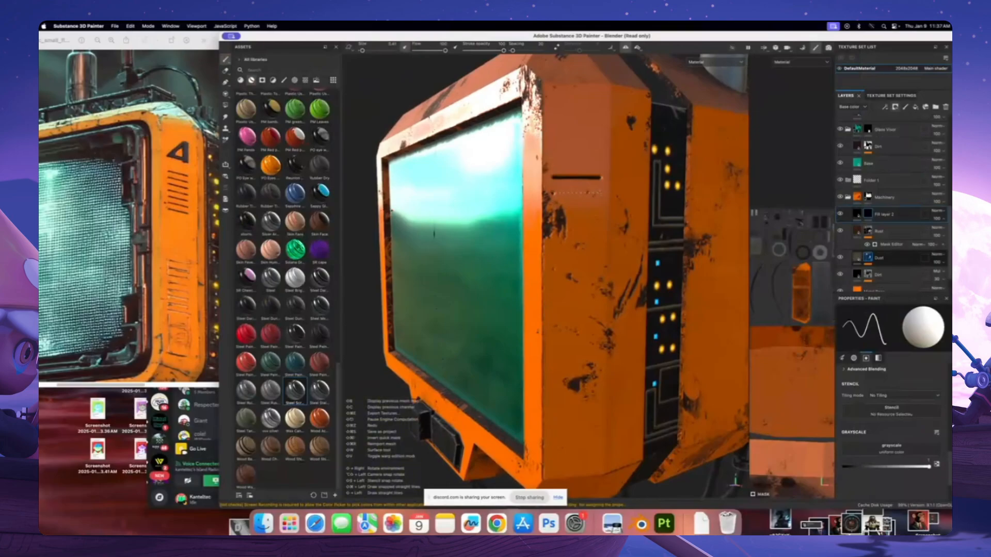
{"action": "left_click", "coordinate": [600, 193], "text": "shift"}
{"action": "key", "text": "super+z"}
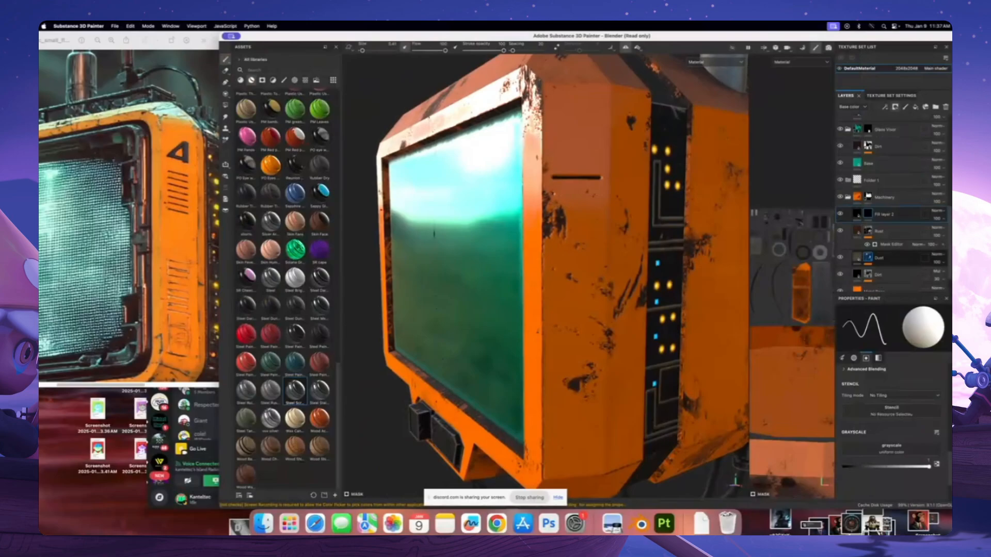
{"action": "key", "text": "super+shift+z"}
{"action": "key", "text": "super"}
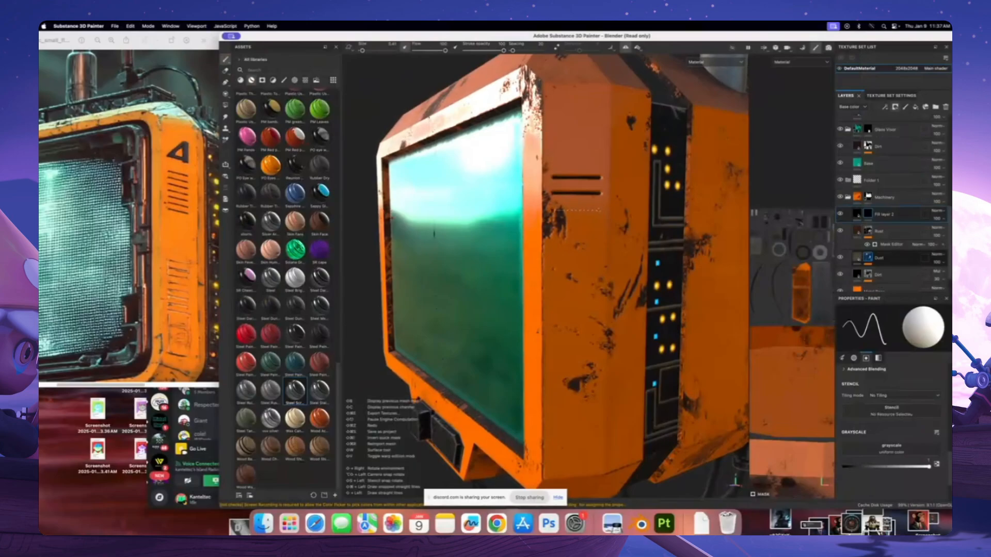
{"action": "left_click", "coordinate": [600, 210], "text": "shift"}
Paint four more evenly spaced horizontal vent lines below the third to complete a stack of seven
{"action": "left_click_drag", "start_coordinate": [600, 210], "coordinate": [614, 210], "text": "alt"}
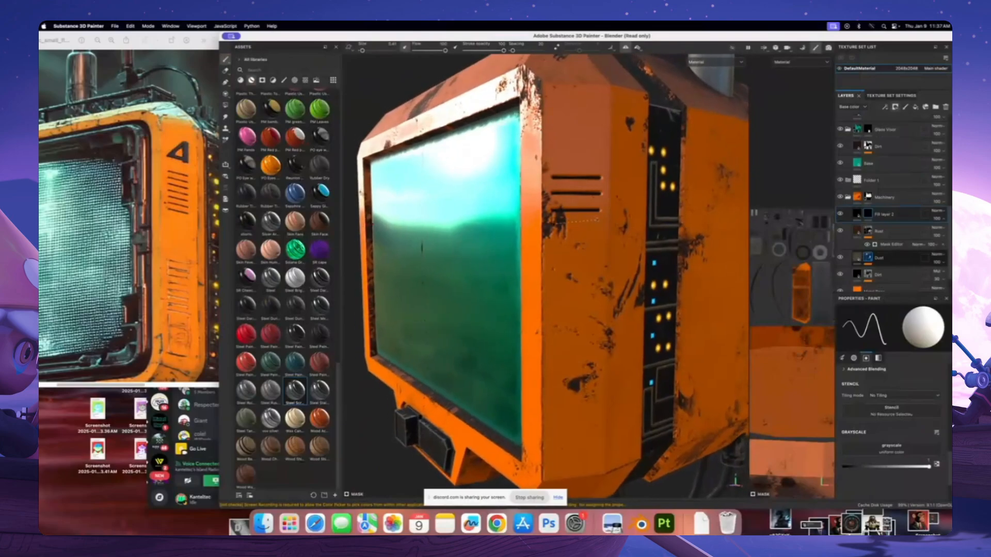
{"action": "key", "text": "super"}
{"action": "left_click_drag", "start_coordinate": [555, 154], "coordinate": [559, 154], "text": "alt"}
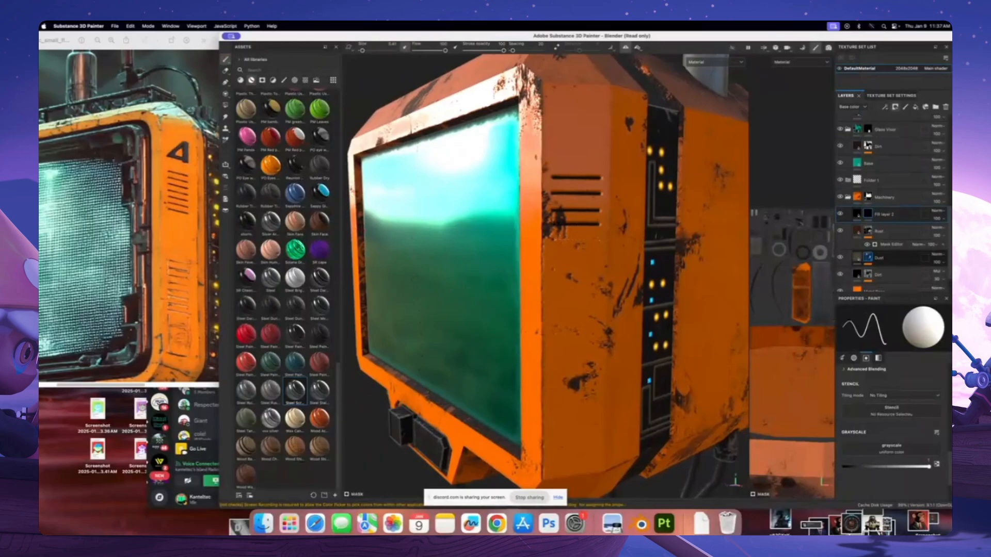
{"action": "left_click", "coordinate": [598, 239], "text": "shift"}
{"action": "left_click_drag", "start_coordinate": [588, 265], "coordinate": [555, 260], "text": "alt"}
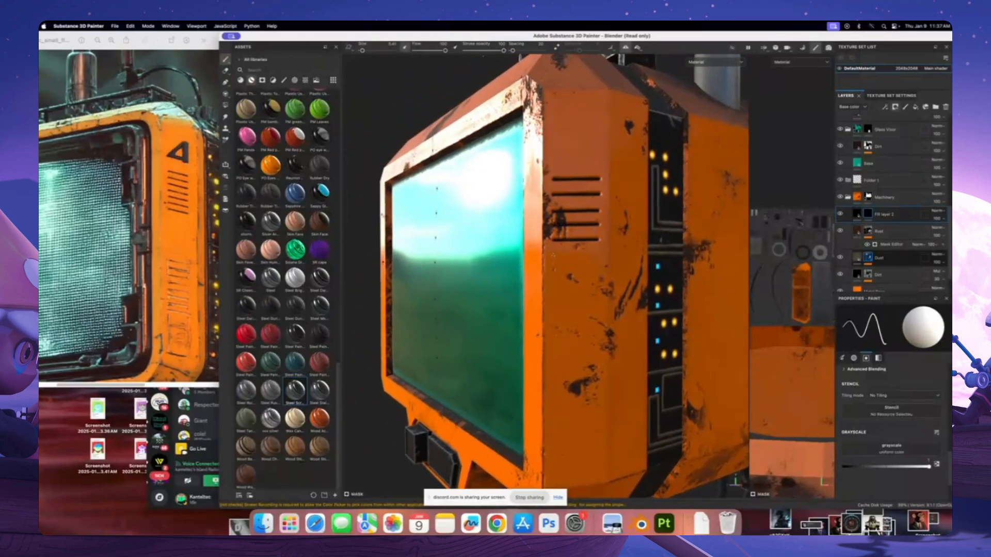
{"action": "left_click", "coordinate": [599, 254], "text": "shift"}
{"action": "left_click_drag", "start_coordinate": [588, 263], "coordinate": [610, 264], "text": "alt"}
{"action": "left_click_drag", "start_coordinate": [541, 166], "coordinate": [560, 200], "text": "alt"}
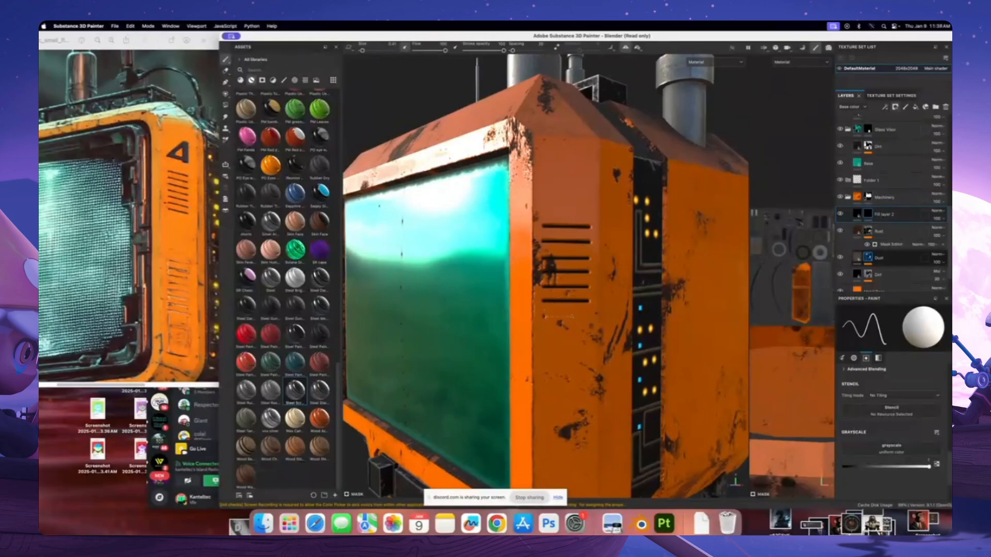
{"action": "left_click", "coordinate": [588, 316], "text": "shift"}
Examine the stack of vent lines on the narrow side panel from several distances and angles
{"action": "scroll", "coordinate": [587, 287], "scroll_direction": "down", "scroll_amount": 10}
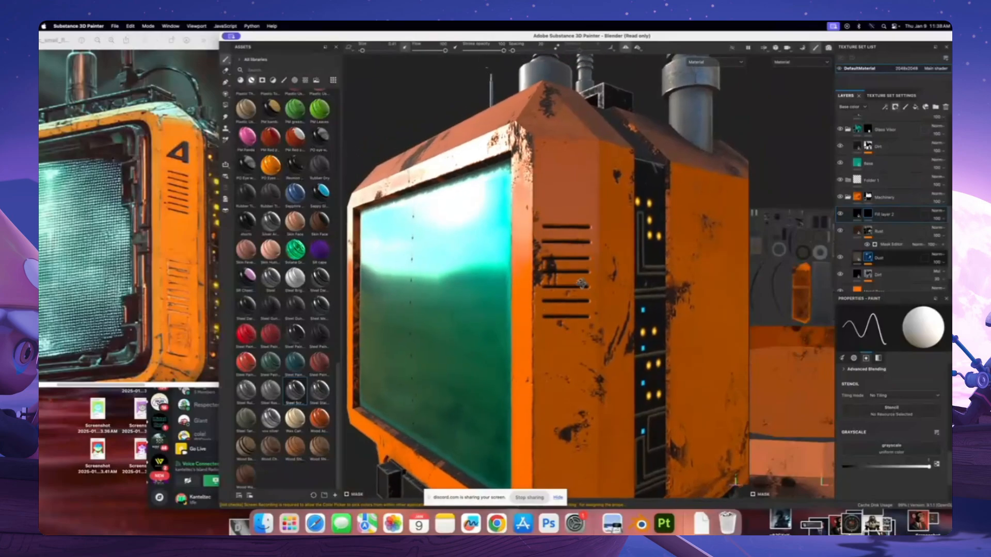
{"action": "scroll", "coordinate": [586, 269], "scroll_direction": "up", "scroll_amount": 10}
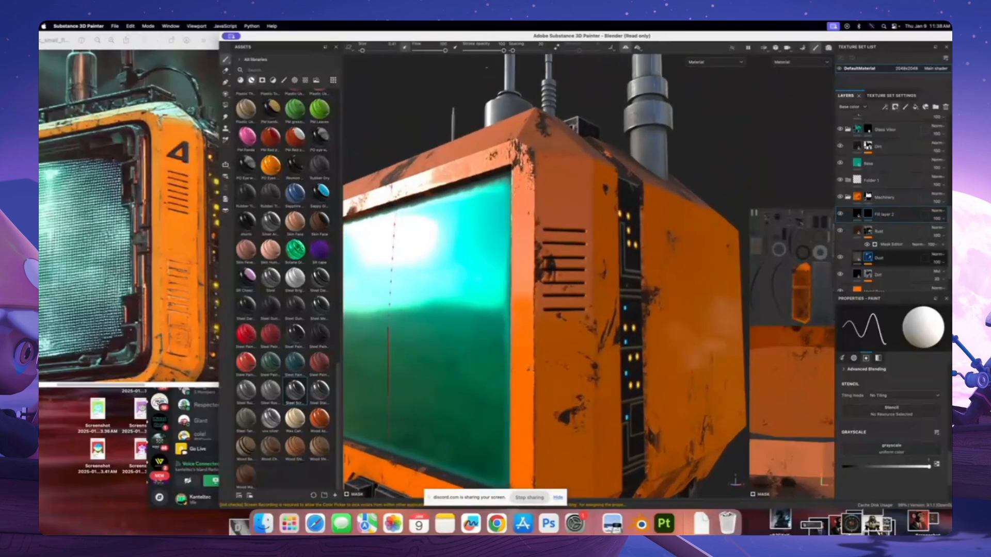
{"action": "scroll", "coordinate": [587, 269], "scroll_direction": "down", "scroll_amount": 10}
{"action": "right_click_drag", "start_coordinate": [586, 269], "coordinate": [506, 269], "text": "shift"}
{"action": "scroll", "coordinate": [506, 269], "scroll_direction": "up", "scroll_amount": 3}
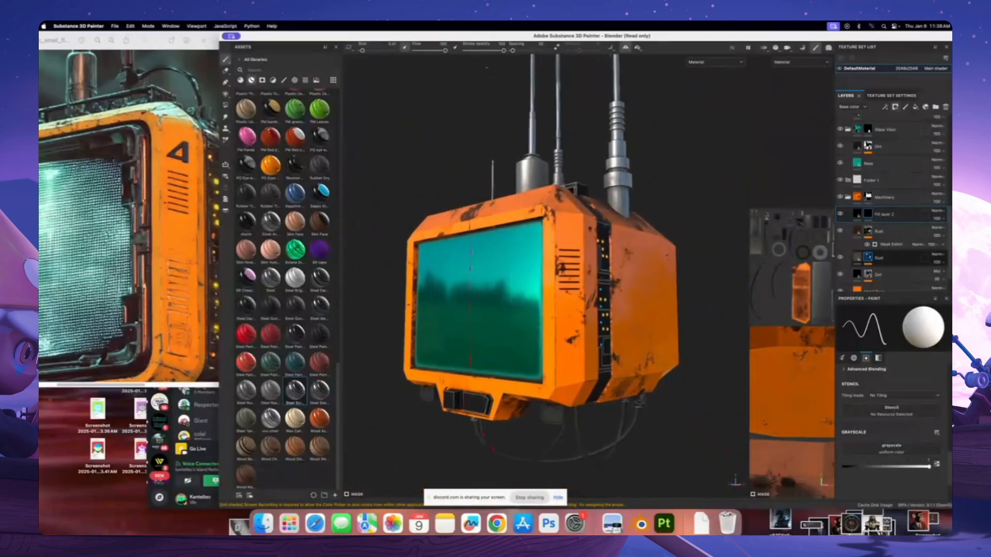
{"action": "scroll", "coordinate": [574, 272], "scroll_direction": "up", "scroll_amount": 10}
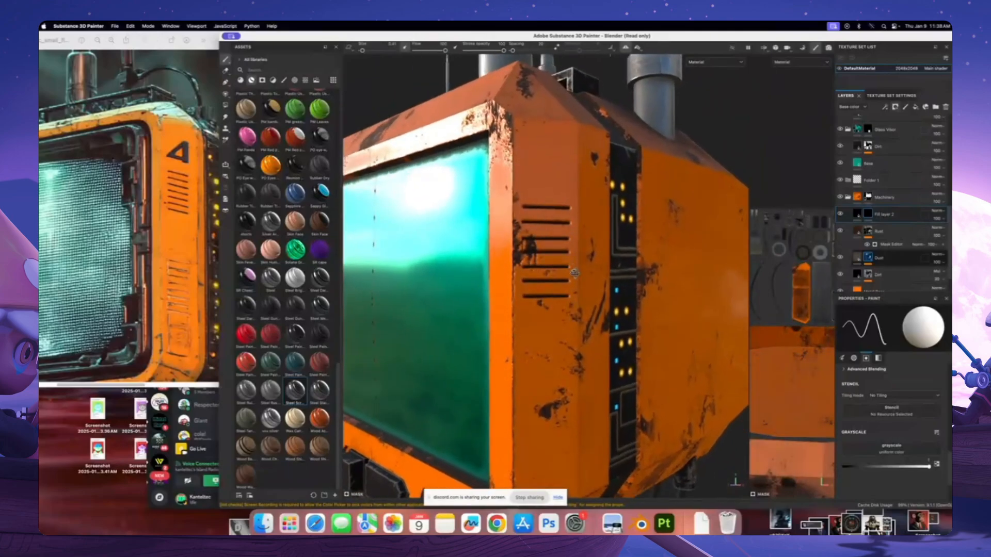
{"action": "left_click_drag", "start_coordinate": [574, 272], "coordinate": [579, 272], "text": "alt"}
{"action": "scroll", "coordinate": [568, 217], "scroll_direction": "up", "scroll_amount": 5}
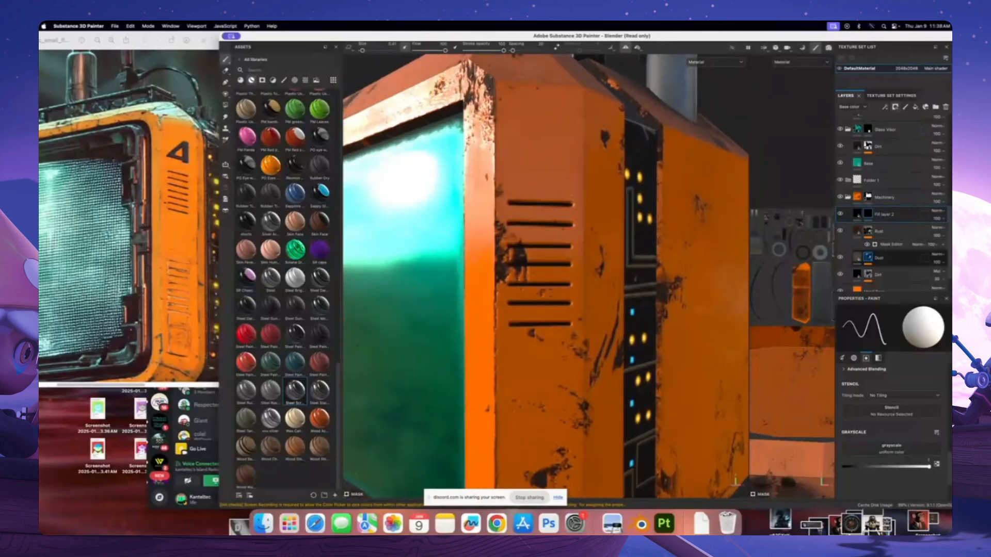
{"action": "left_click_drag", "start_coordinate": [557, 223], "coordinate": [586, 228], "text": "alt"}
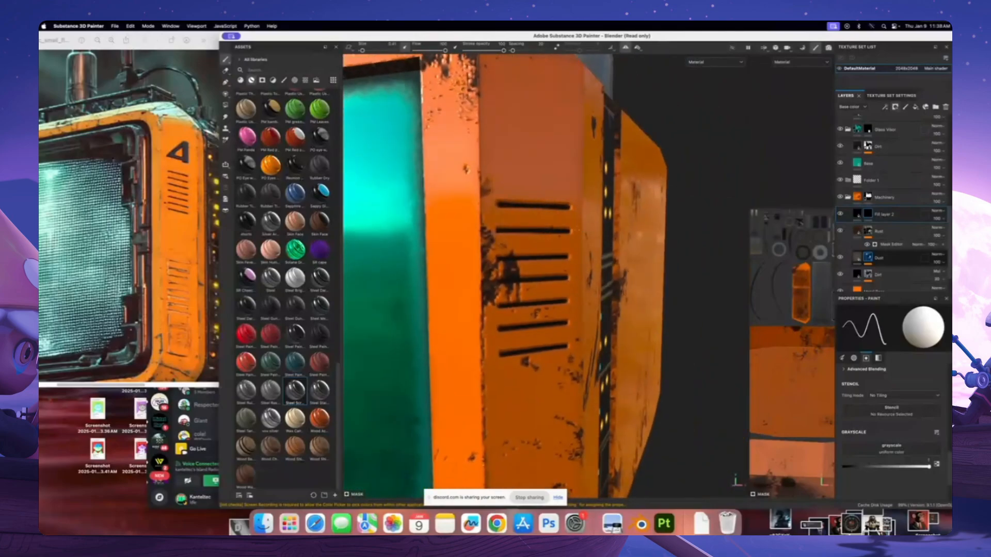
{"action": "scroll", "coordinate": [582, 281], "scroll_direction": "down", "scroll_amount": 5}
{"action": "left_click_drag", "start_coordinate": [582, 281], "coordinate": [547, 282], "text": "alt"}
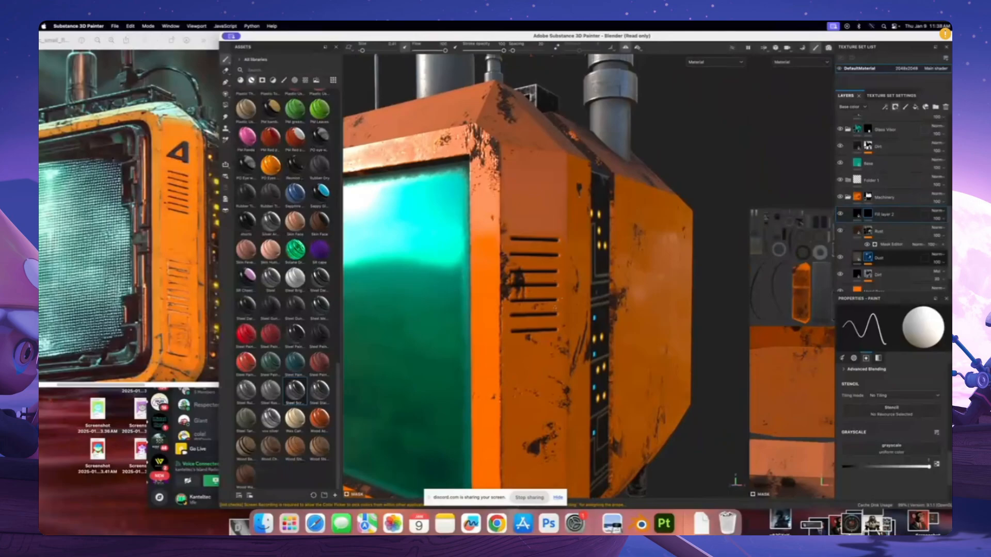
{"action": "scroll", "coordinate": [550, 292], "scroll_direction": "up", "scroll_amount": 5}
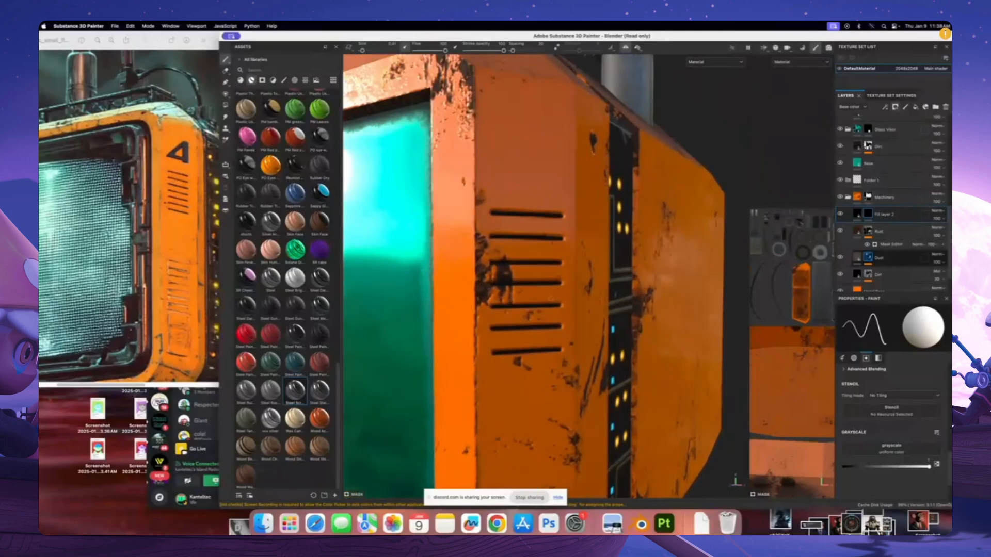
{"action": "right_click_drag", "start_coordinate": [553, 298], "coordinate": [548, 298], "text": "shift"}
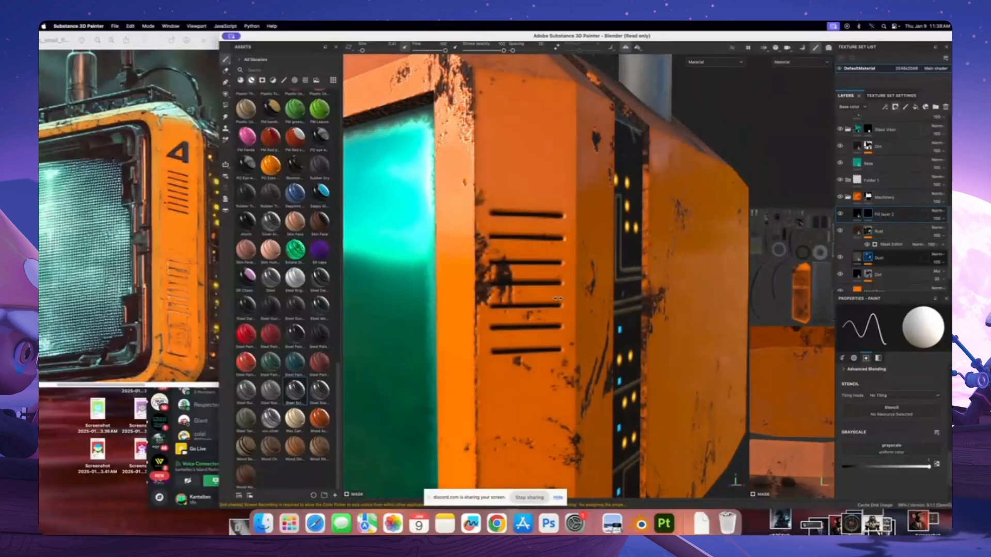
{"action": "scroll", "coordinate": [548, 298], "scroll_direction": "down", "scroll_amount": 3}
{"action": "scroll", "coordinate": [549, 298], "scroll_direction": "down", "scroll_amount": 2}
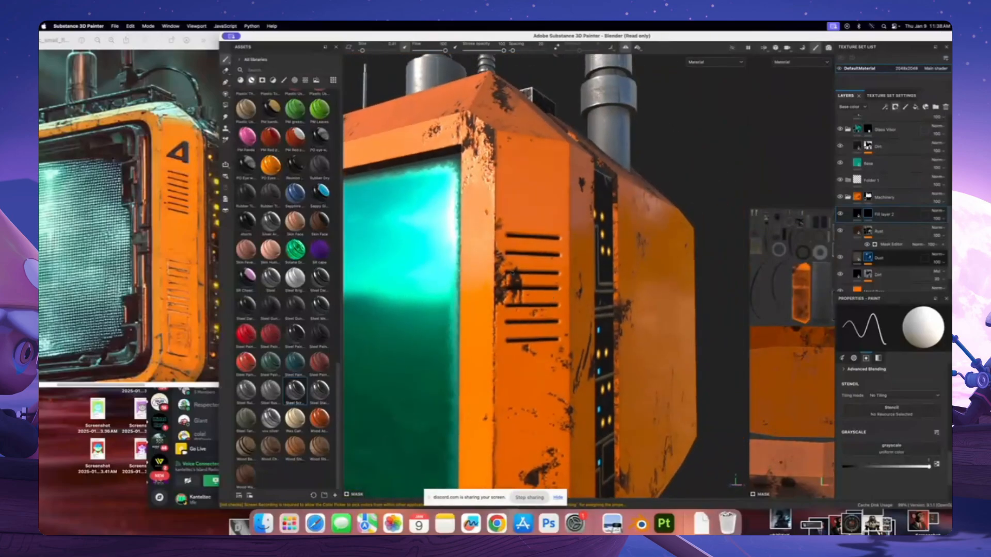
{"action": "scroll", "coordinate": [542, 296], "scroll_direction": "up", "scroll_amount": 5}
{"action": "left_click_drag", "start_coordinate": [527, 294], "coordinate": [567, 250], "text": "alt"}
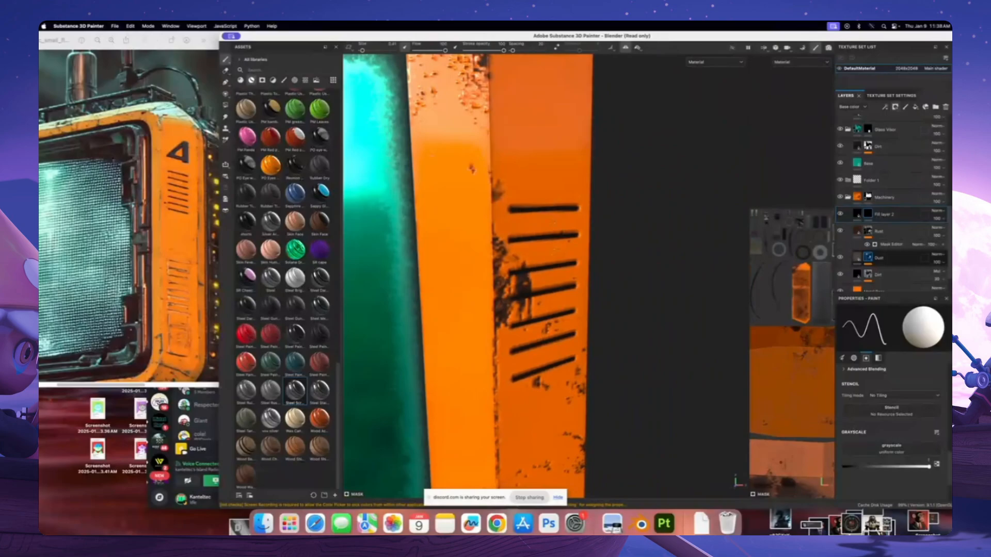
{"action": "scroll", "coordinate": [567, 253], "scroll_direction": "down", "scroll_amount": 3}
{"action": "left_click_drag", "start_coordinate": [591, 293], "coordinate": [545, 253], "text": "alt"}
{"action": "scroll", "coordinate": [561, 283], "scroll_direction": "down", "scroll_amount": 4}
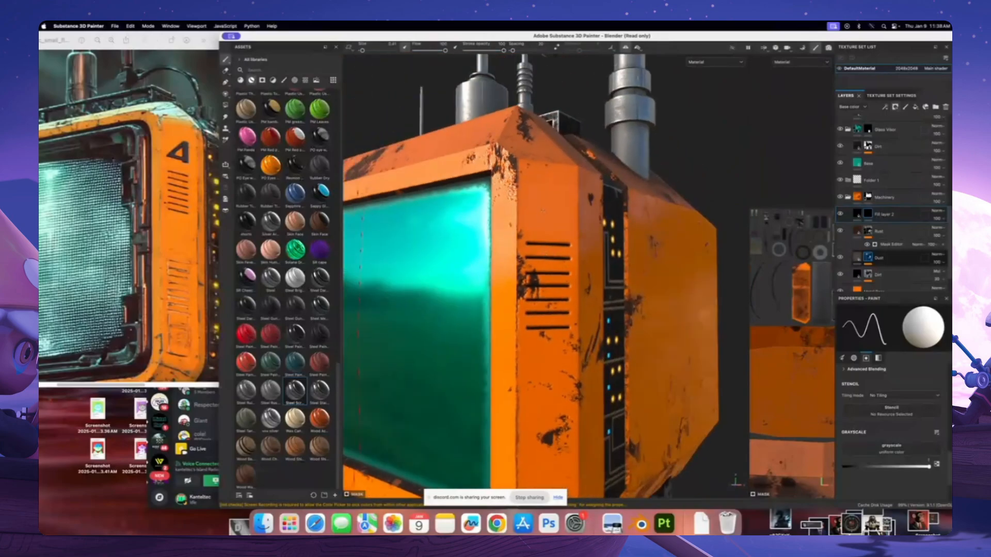
{"action": "left_click_drag", "start_coordinate": [542, 210], "coordinate": [550, 244], "text": "alt"}
{"action": "scroll", "coordinate": [537, 253], "scroll_direction": "up", "scroll_amount": 4}
{"action": "scroll", "coordinate": [547, 222], "scroll_direction": "down", "scroll_amount": 3}
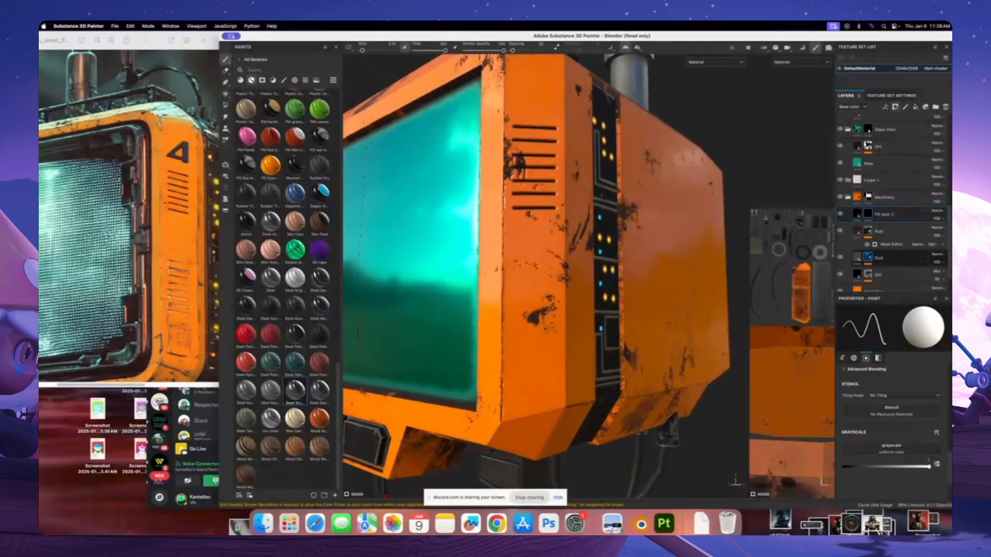
{"action": "left_click_drag", "start_coordinate": [551, 291], "coordinate": [585, 255], "text": "alt"}
{"action": "scroll", "coordinate": [584, 254], "scroll_direction": "up", "scroll_amount": 6}
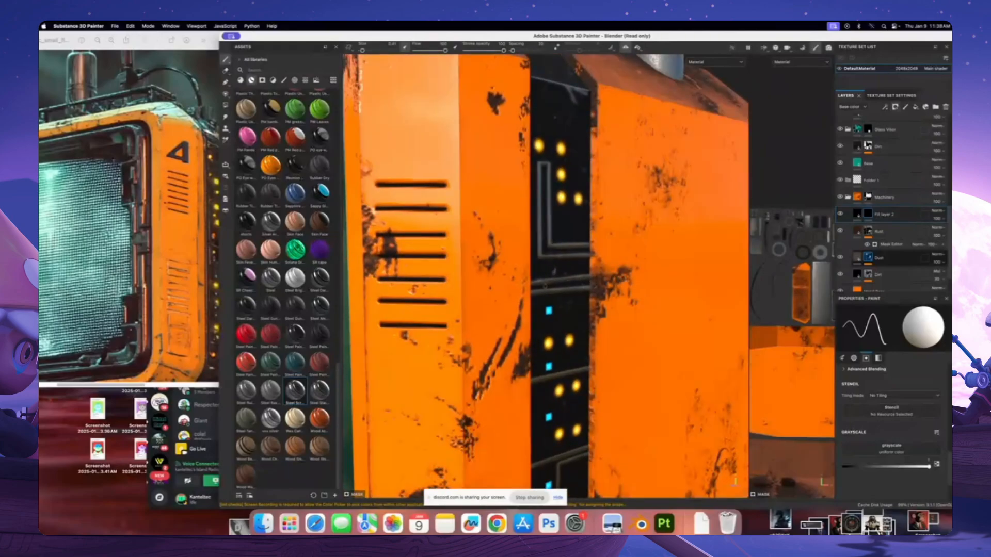
Examine the indicator light strip and the large side panel, and compare them with the same area of the reference image
{"action": "left_click_drag", "start_coordinate": [573, 247], "coordinate": [563, 256], "text": "alt"}
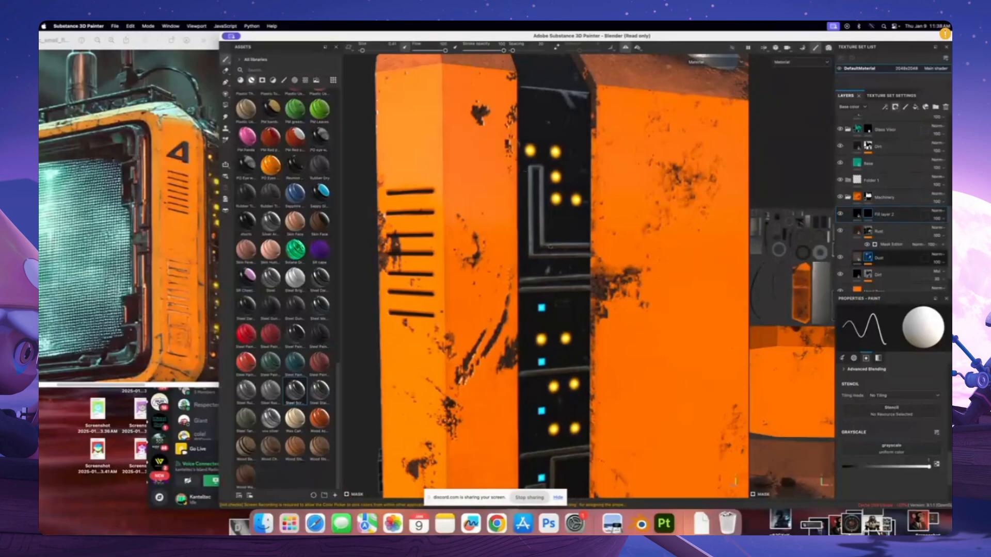
{"action": "right_click_drag", "start_coordinate": [551, 246], "coordinate": [586, 244], "text": "alt"}
{"action": "left_click_drag", "start_coordinate": [585, 244], "coordinate": [568, 243], "text": "alt"}
{"action": "middle_click_drag", "start_coordinate": [567, 243], "coordinate": [511, 229], "text": "alt"}
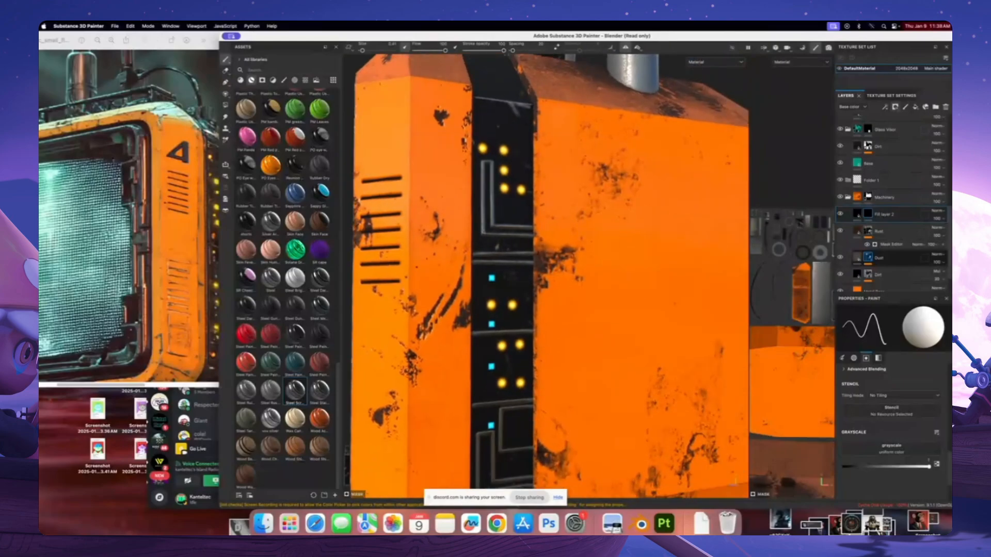
{"action": "left_click_drag", "start_coordinate": [511, 228], "coordinate": [531, 230], "text": "alt"}
{"action": "mouse_move", "coordinate": [512, 271]}
{"action": "left_mouse_down", "text": "alt"}
{"action": "mouse_move", "coordinate": [522, 287]}
{"action": "mouse_move", "coordinate": [506, 291]}
{"action": "mouse_move", "coordinate": [523, 266]}
{"action": "mouse_move", "coordinate": [563, 284]}
{"action": "mouse_move", "coordinate": [515, 273]}
{"action": "left_mouse_up", "text": "alt"}
{"action": "left_click", "coordinate": [195, 191]}
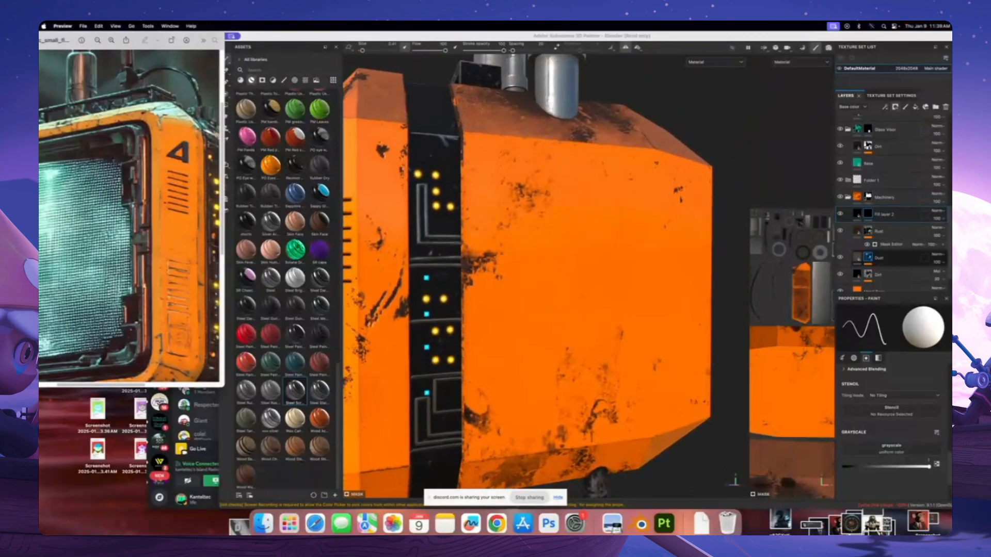
{"action": "scroll", "coordinate": [161, 320], "scroll_direction": "right", "scroll_amount": 5}
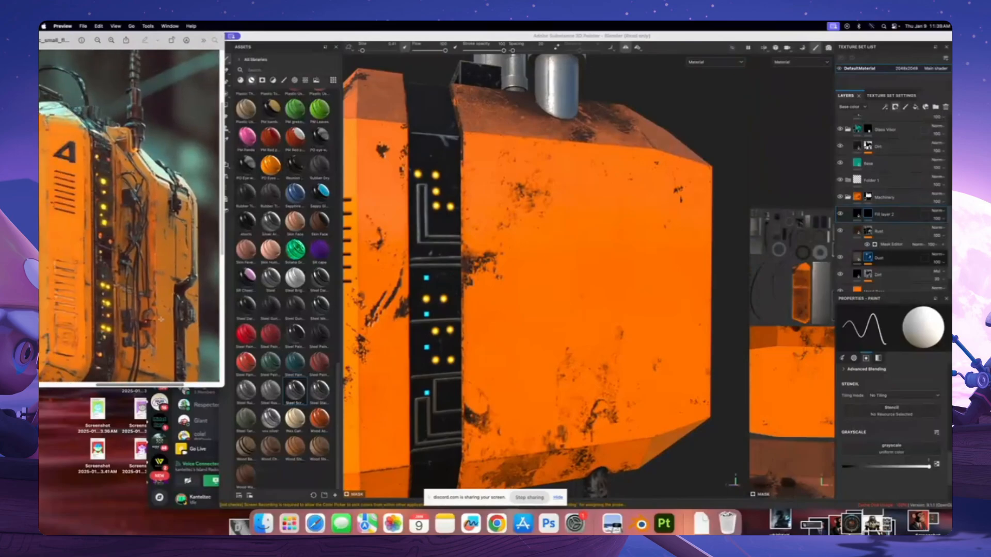
{"action": "scroll", "coordinate": [161, 320], "scroll_direction": "down", "scroll_amount": 3}
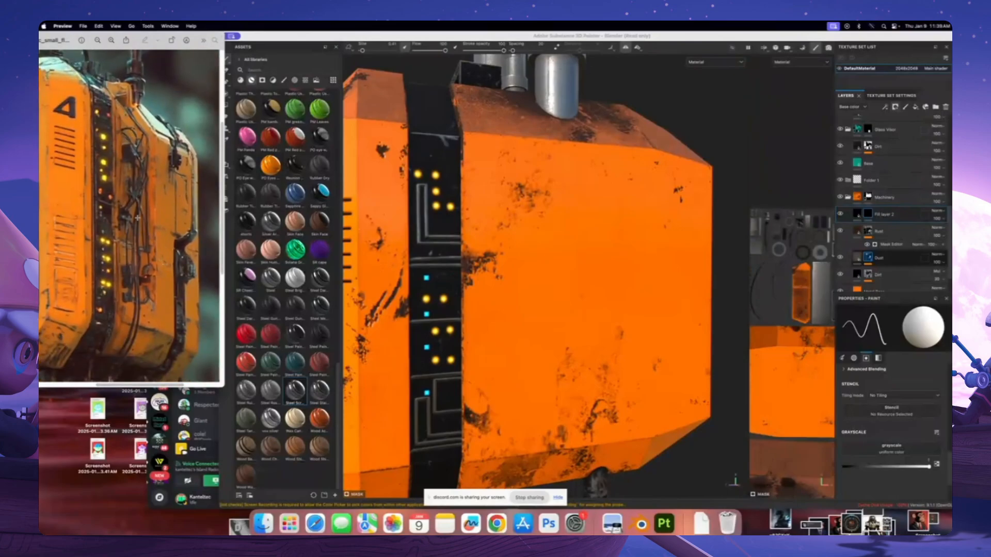
{"action": "scroll", "coordinate": [128, 283], "scroll_direction": "down", "scroll_amount": 2}
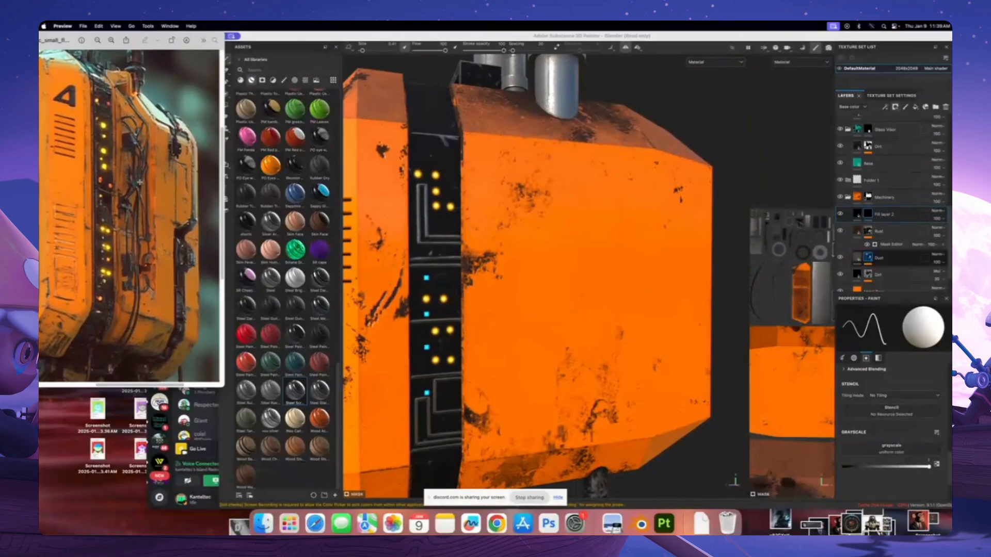
Duplicate the Plastic Glossy Scuffed layer folder and give the copy a black mask
{"action": "left_click", "coordinate": [887, 200]}
{"action": "scroll", "coordinate": [886, 200], "scroll_direction": "up", "scroll_amount": 3}
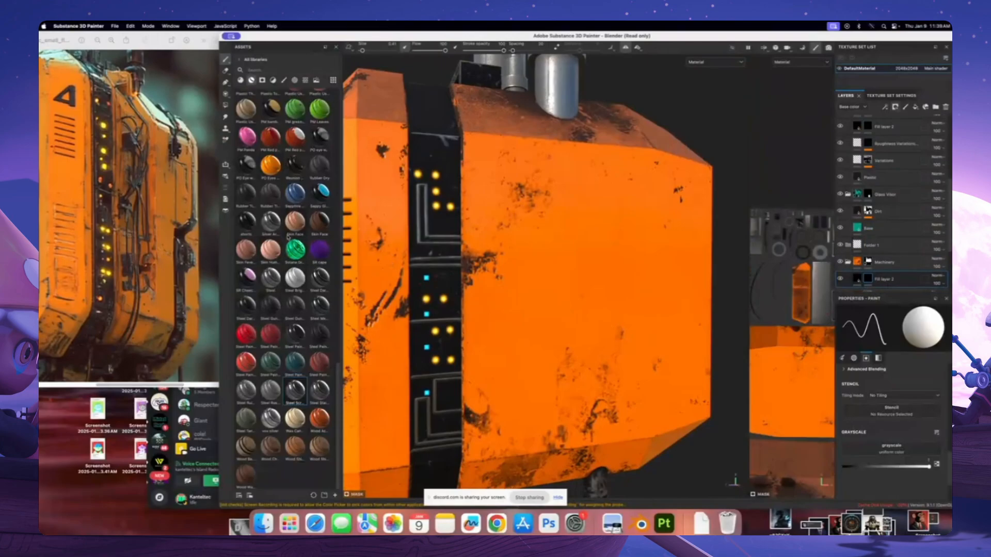
{"action": "scroll", "coordinate": [292, 248], "scroll_direction": "up", "scroll_amount": 3}
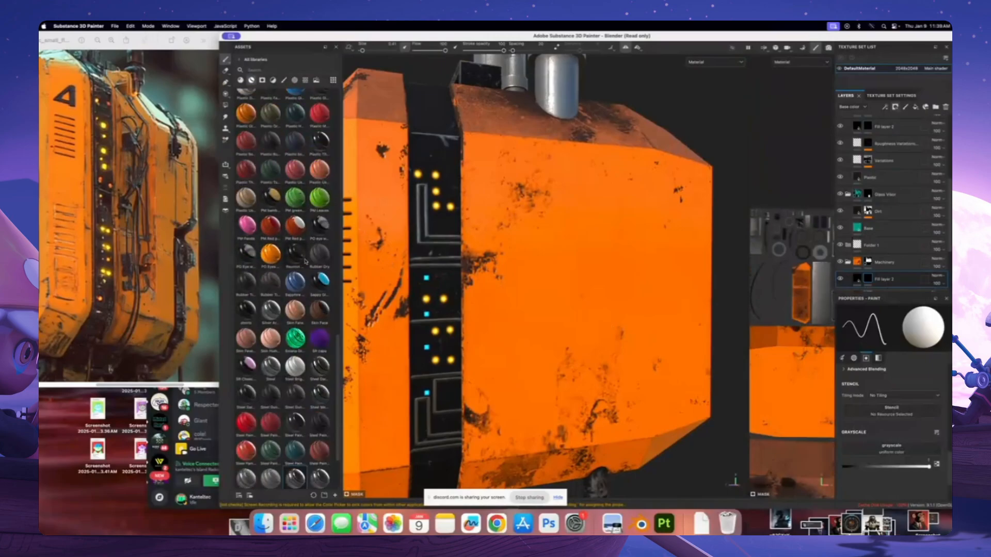
{"action": "scroll", "coordinate": [294, 243], "scroll_direction": "up", "scroll_amount": 12}
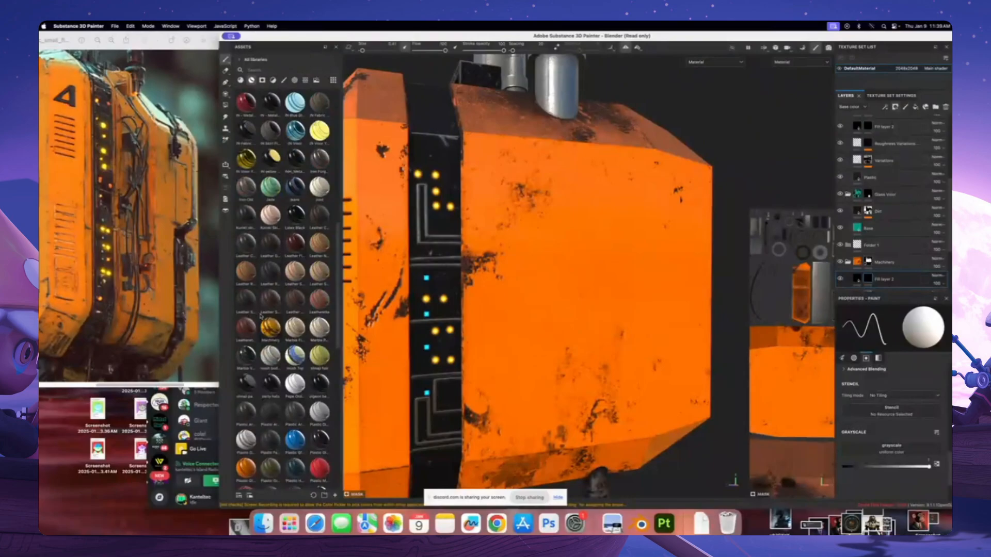
{"action": "scroll", "coordinate": [261, 330], "scroll_direction": "down", "scroll_amount": 3}
{"action": "scroll", "coordinate": [888, 225], "scroll_direction": "down", "scroll_amount": 3}
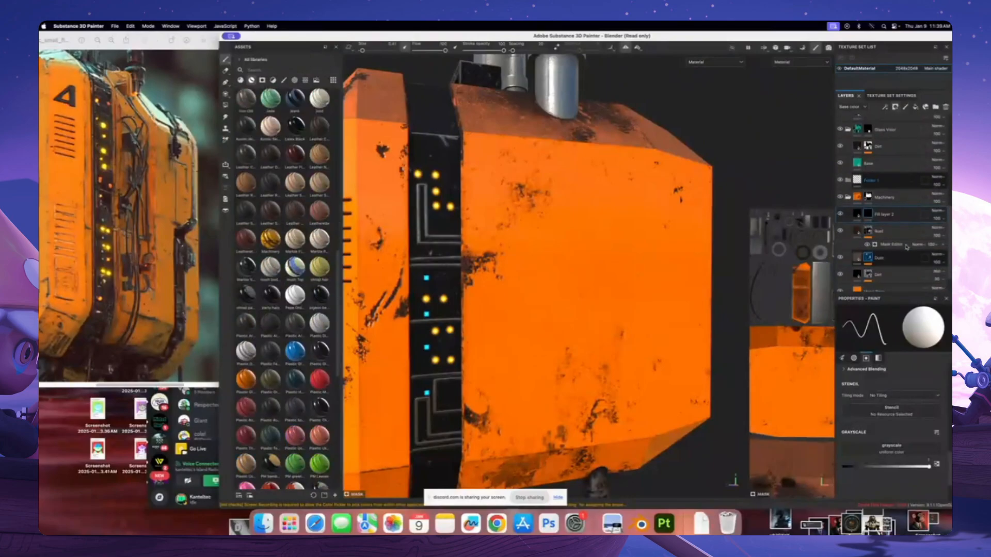
{"action": "scroll", "coordinate": [866, 212], "scroll_direction": "down", "scroll_amount": 5}
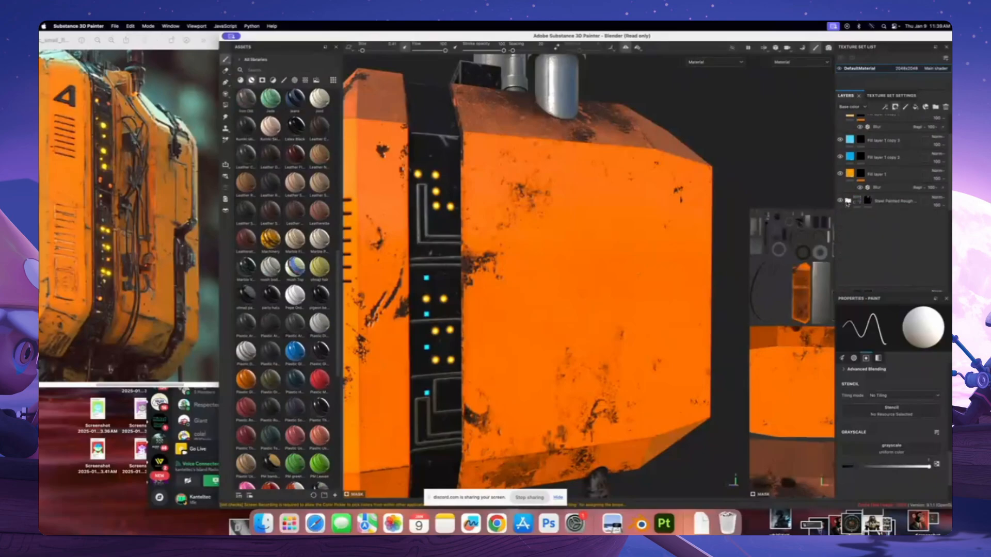
{"action": "right_click", "coordinate": [890, 219]}
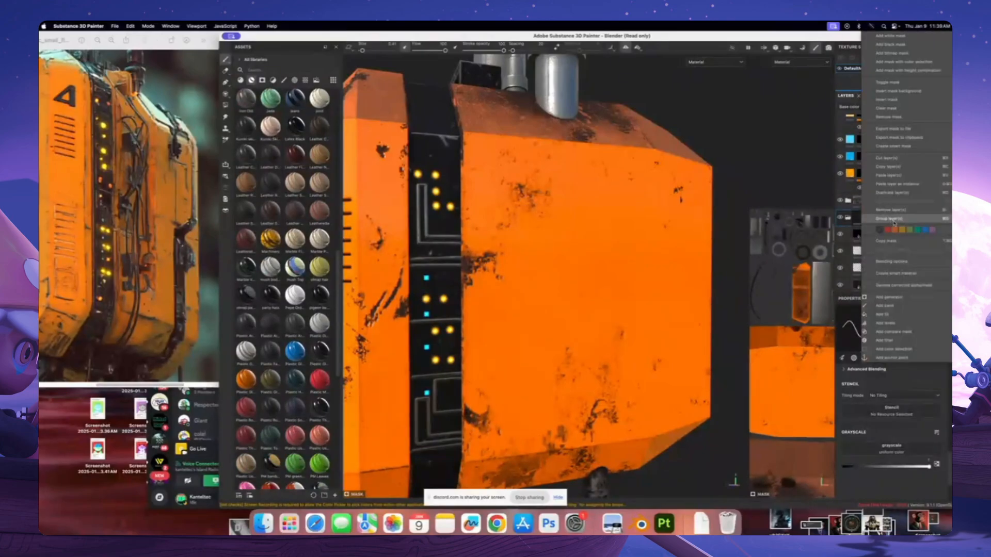
{"action": "left_click", "coordinate": [892, 194]}
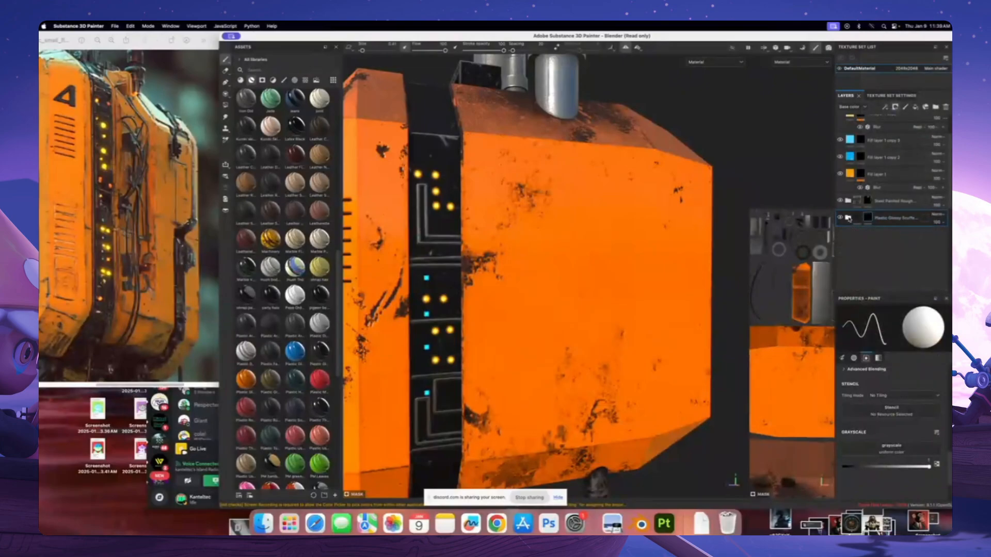
{"action": "left_click", "coordinate": [849, 236]}
{"action": "right_click", "coordinate": [869, 219]}
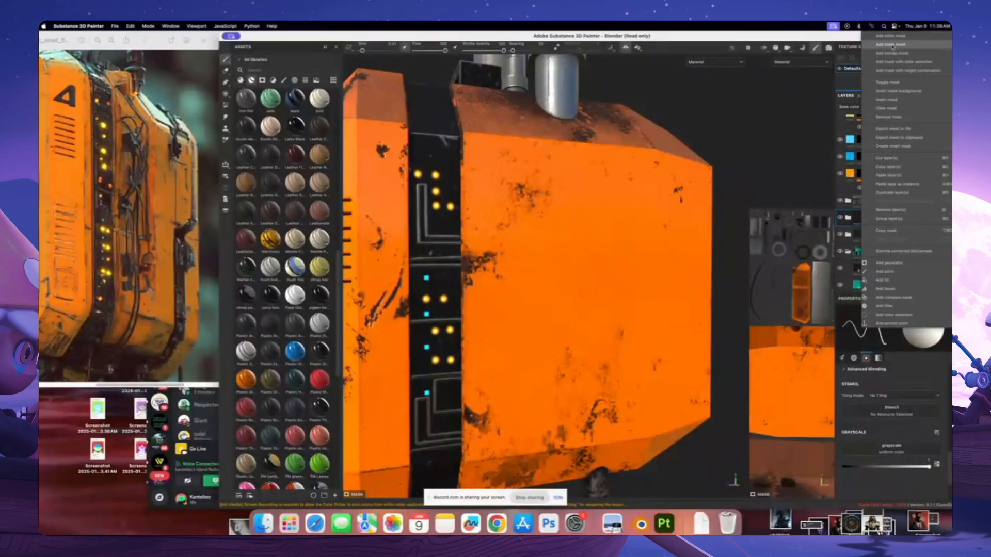
{"action": "left_click", "coordinate": [884, 45]}
Raise the height slightly on the Plastic fill layer inside the duplicated folder
{"action": "left_click", "coordinate": [847, 218]}
{"action": "scroll", "coordinate": [870, 239], "scroll_direction": "down", "scroll_amount": 1}
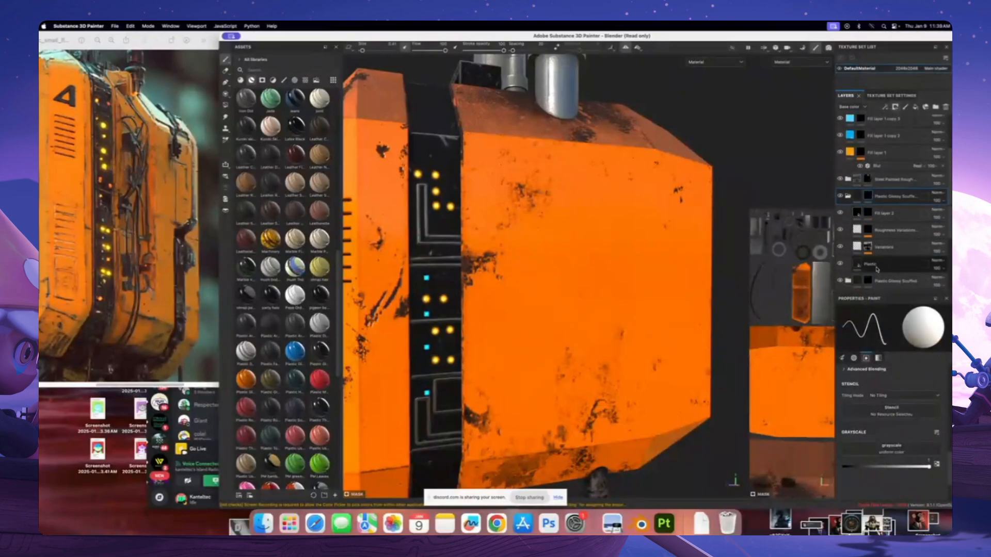
{"action": "left_click", "coordinate": [870, 265]}
{"action": "scroll", "coordinate": [887, 433], "scroll_direction": "down", "scroll_amount": 1}
{"action": "left_click_drag", "start_coordinate": [887, 397], "coordinate": [890, 399]}
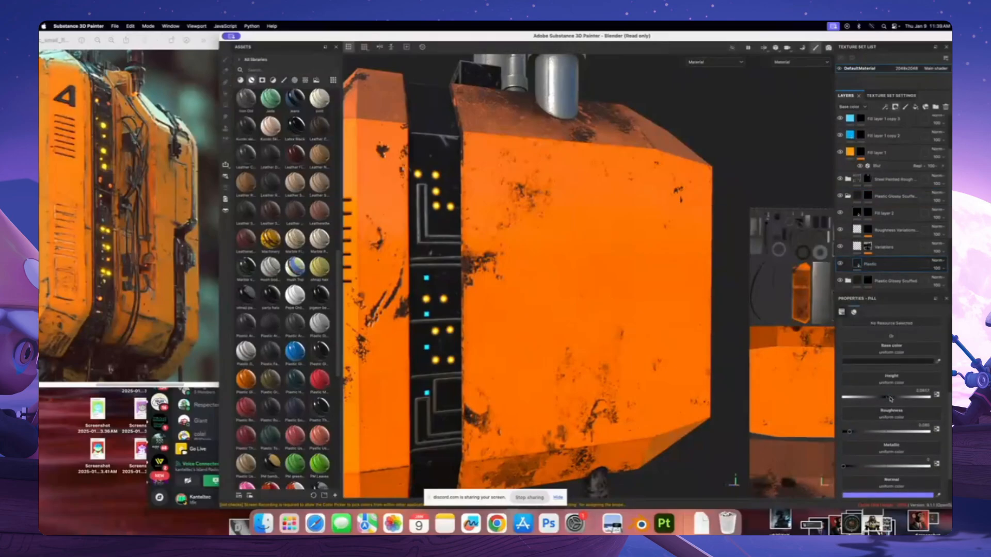
Activate the Path painting tool on the duplicated folder's mask, with the whole large side panel in view
{"action": "left_click", "coordinate": [867, 195]}
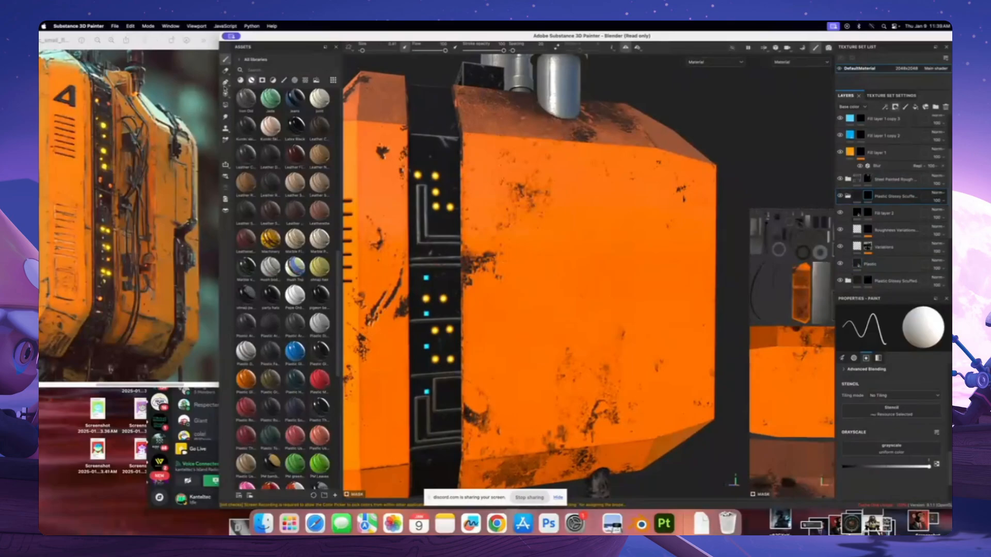
{"action": "left_click", "coordinate": [225, 82]}
{"action": "left_click_drag", "start_coordinate": [491, 151], "coordinate": [483, 186], "text": "alt"}
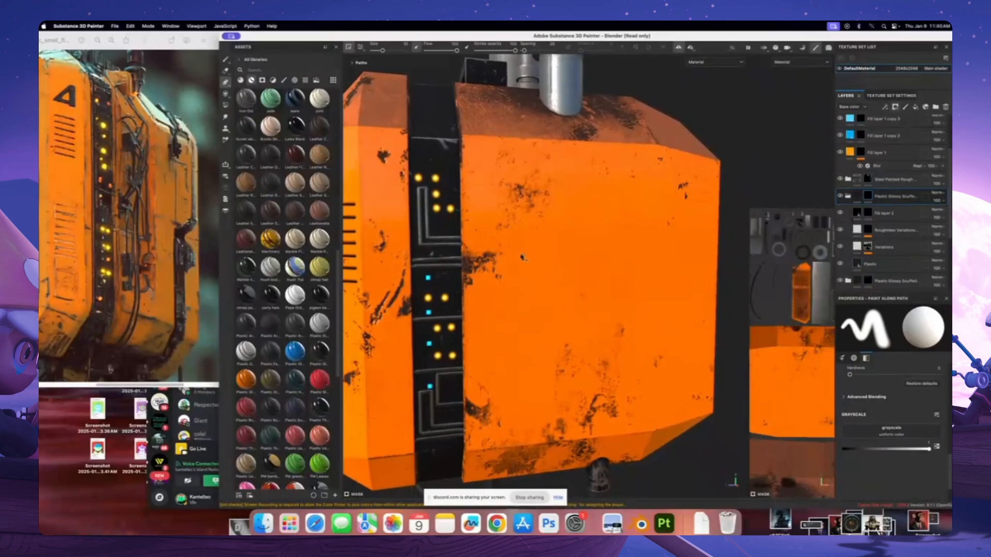
{"action": "left_click_drag", "start_coordinate": [510, 280], "coordinate": [524, 253], "text": "alt"}
{"action": "right_click_drag", "start_coordinate": [523, 253], "coordinate": [535, 365], "text": "alt"}
{"action": "left_click_drag", "start_coordinate": [535, 364], "coordinate": [534, 339], "text": "alt"}
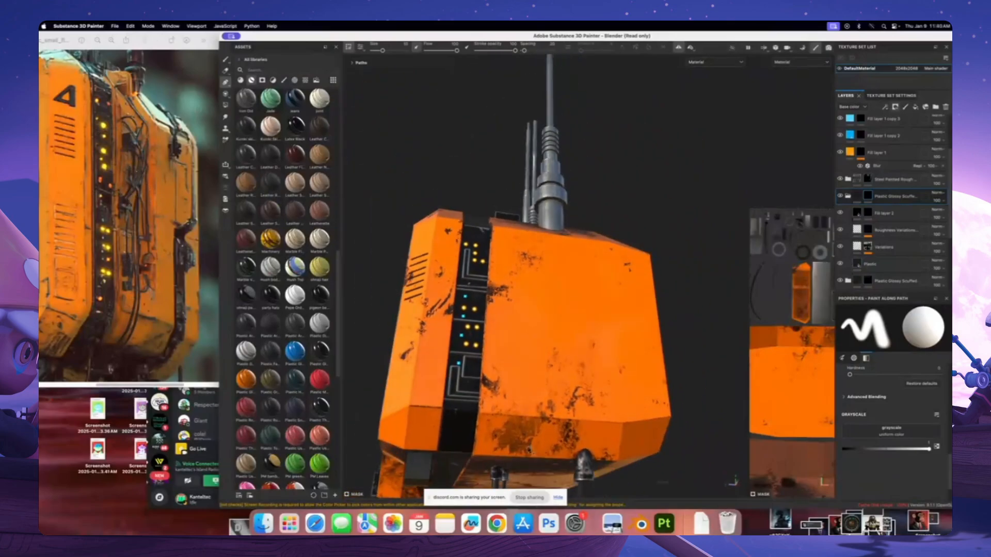
{"action": "left_click", "coordinate": [516, 453]}
{"action": "left_click", "coordinate": [536, 392]}
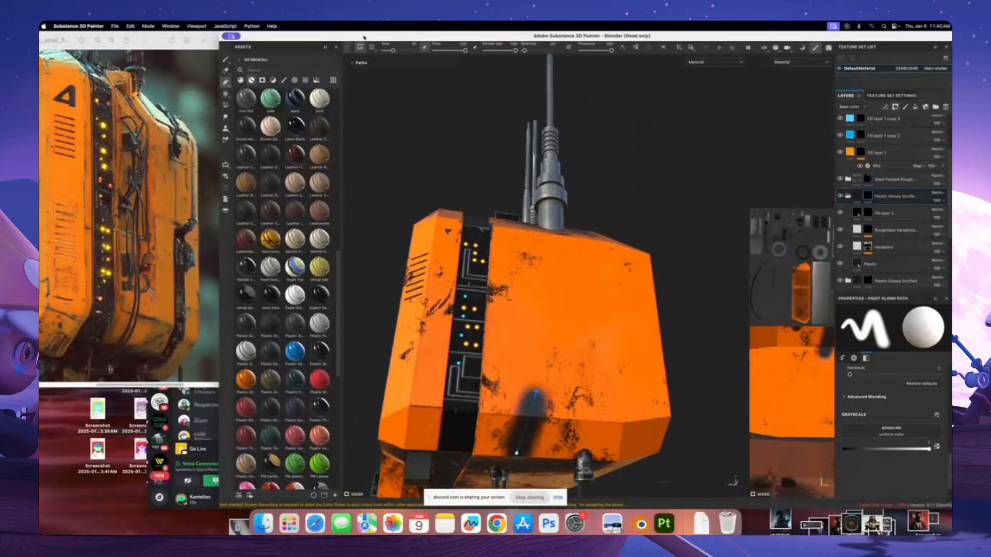
{"action": "key", "text": "super+z"}
{"action": "key", "text": "super+z"}
Reduce the brush size and lay a thin, winding path from the large side panel's bottom edge up towards its upper edge
{"action": "left_click_drag", "start_coordinate": [383, 51], "coordinate": [285, 52]}
{"action": "left_click_drag", "start_coordinate": [529, 449], "coordinate": [520, 450], "text": "alt"}
{"action": "left_click", "coordinate": [517, 453]}
{"action": "left_click", "coordinate": [560, 350]}
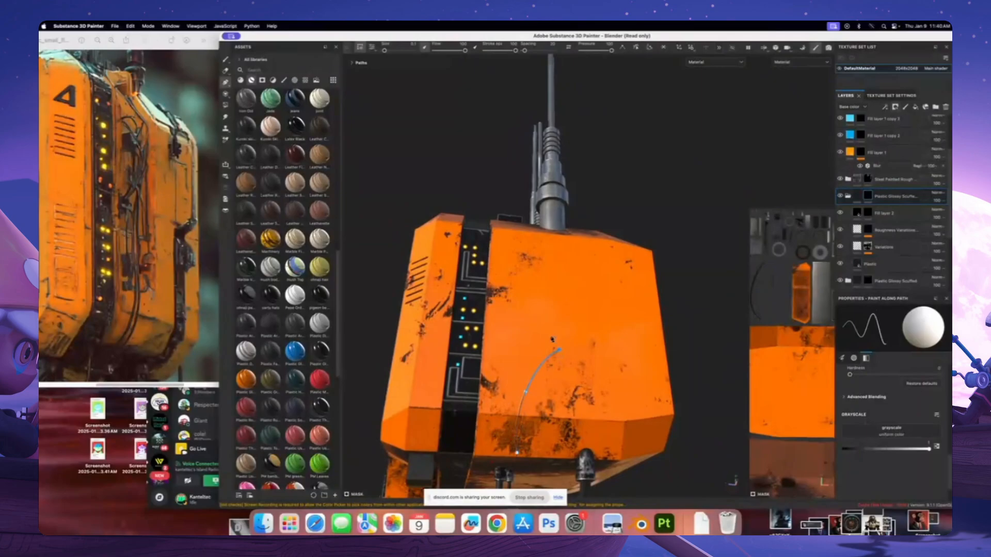
{"action": "left_click_drag", "start_coordinate": [531, 334], "coordinate": [541, 364], "text": "alt"}
{"action": "left_click", "coordinate": [535, 275]}
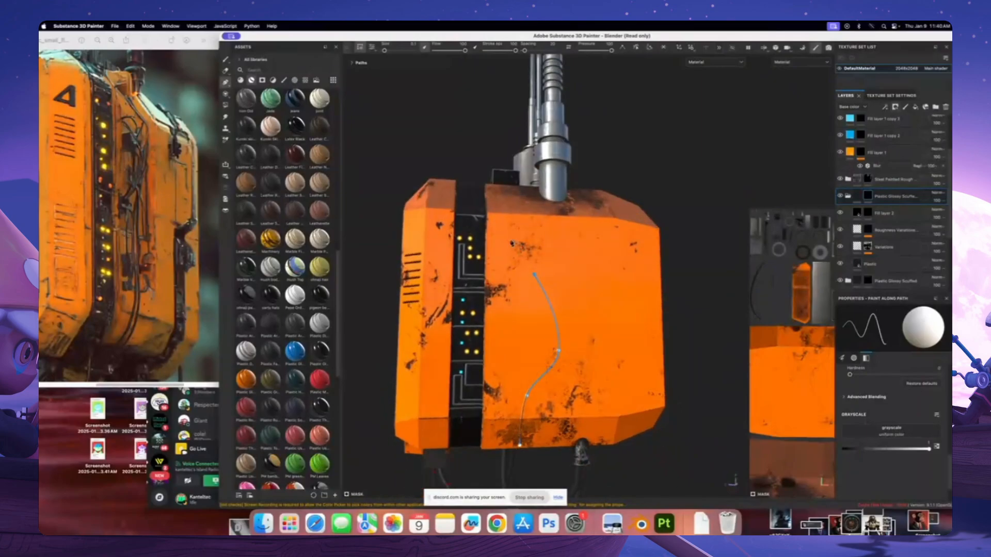
{"action": "scroll", "coordinate": [535, 277], "scroll_direction": "up", "scroll_amount": 3}
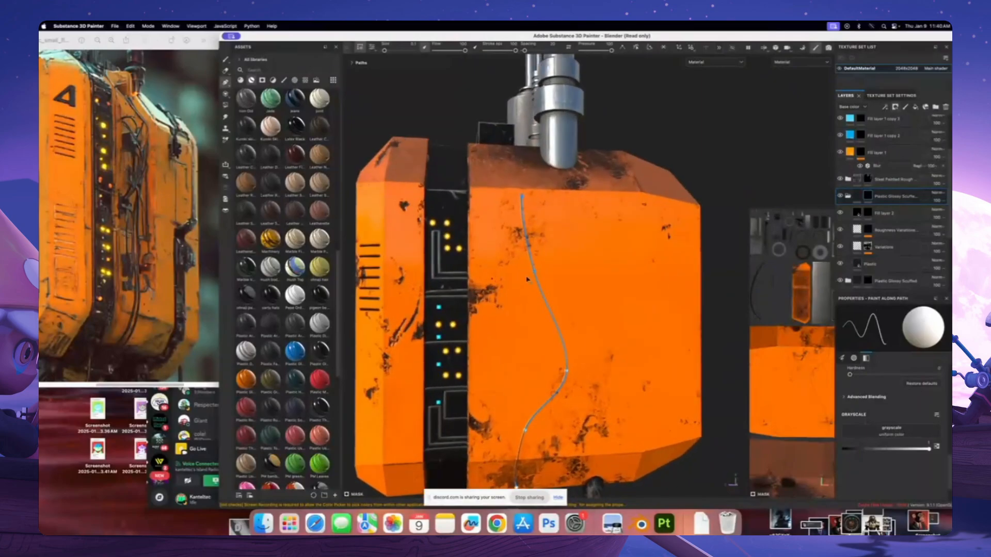
{"action": "left_click_drag", "start_coordinate": [534, 272], "coordinate": [518, 291]}
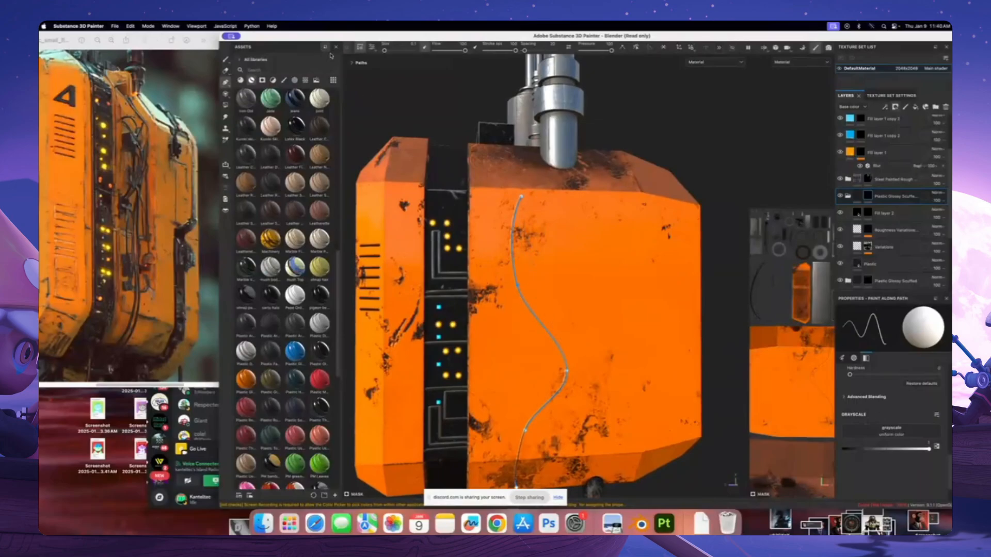
Thicken the path's stroke slightly and raise its brush hardness close to the maximum
{"action": "left_click_drag", "start_coordinate": [385, 51], "coordinate": [387, 51]}
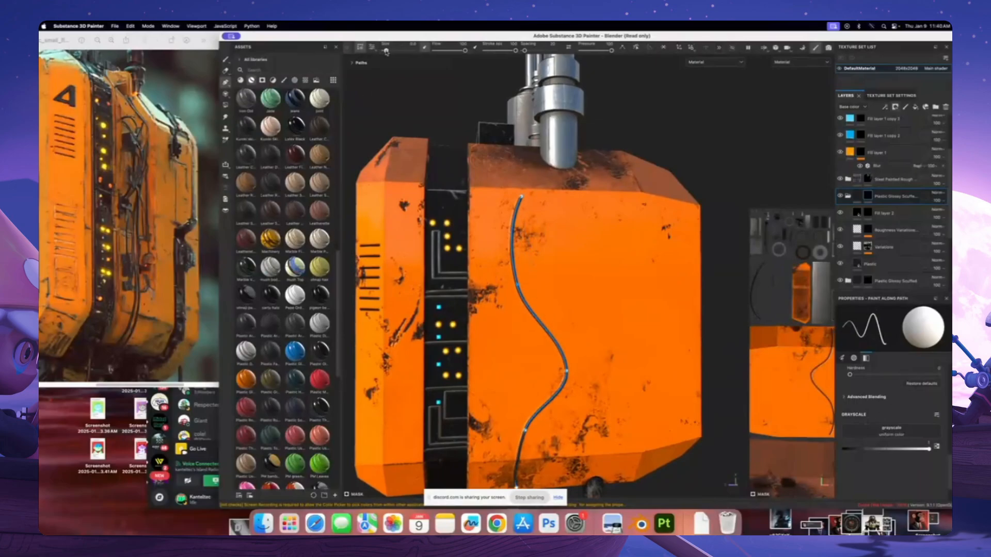
{"action": "scroll", "coordinate": [514, 210], "scroll_direction": "up", "scroll_amount": 5}
{"action": "left_click_drag", "start_coordinate": [539, 252], "coordinate": [528, 247], "text": "alt"}
{"action": "middle_click_drag", "start_coordinate": [527, 247], "coordinate": [526, 194], "text": "alt"}
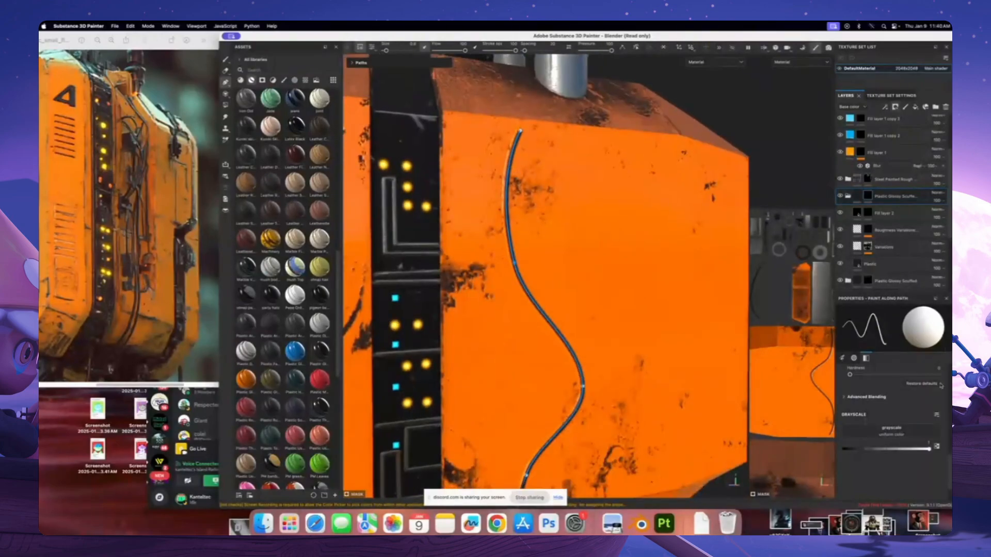
{"action": "scroll", "coordinate": [899, 414], "scroll_direction": "up", "scroll_amount": 3}
{"action": "left_click_drag", "start_coordinate": [850, 461], "coordinate": [934, 461]}
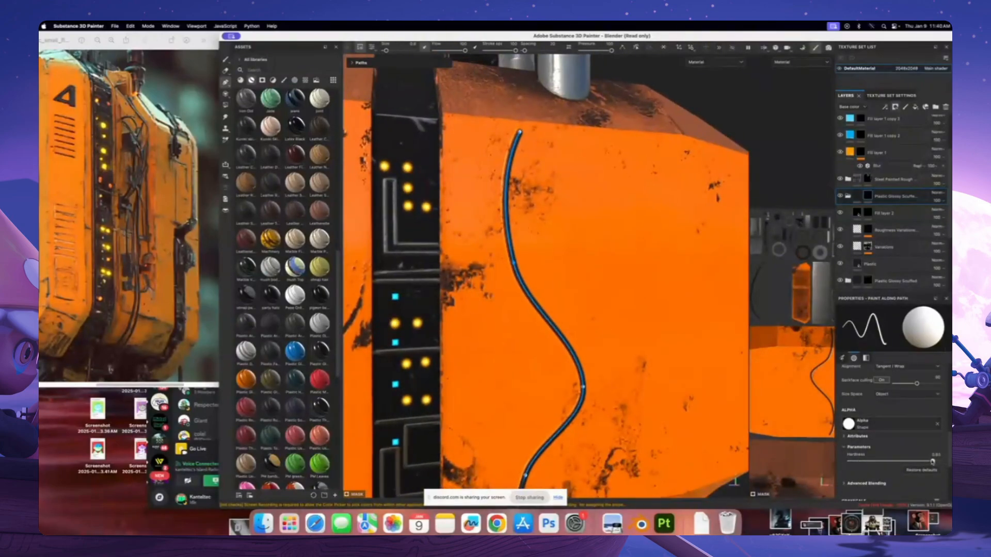
Reshape the painted cable's bends and extend its upper end to the black strip with a tight, nearly square corner
{"action": "mouse_move", "coordinate": [515, 282]}
{"action": "left_mouse_down", "text": "alt"}
{"action": "mouse_move", "coordinate": [507, 279]}
{"action": "mouse_move", "coordinate": [547, 265]}
{"action": "left_mouse_up", "text": "alt"}
{"action": "mouse_move", "coordinate": [586, 393]}
{"action": "left_mouse_down"}
{"action": "mouse_move", "coordinate": [490, 386]}
{"action": "mouse_move", "coordinate": [605, 381]}
{"action": "mouse_move", "coordinate": [478, 386]}
{"action": "mouse_move", "coordinate": [615, 370]}
{"action": "left_mouse_up"}
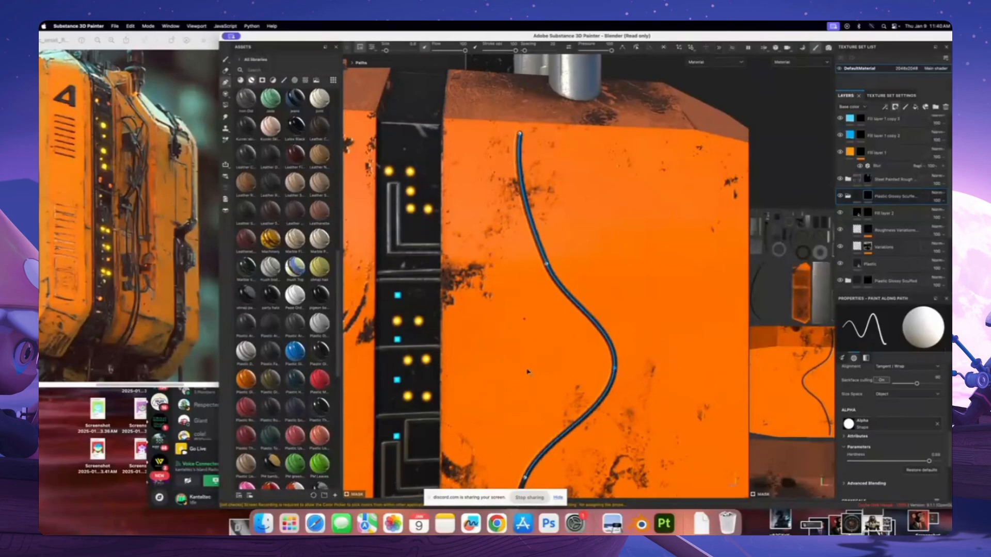
{"action": "left_click_drag", "start_coordinate": [528, 372], "coordinate": [491, 367]}
{"action": "left_click_drag", "start_coordinate": [520, 134], "coordinate": [534, 197], "text": "alt"}
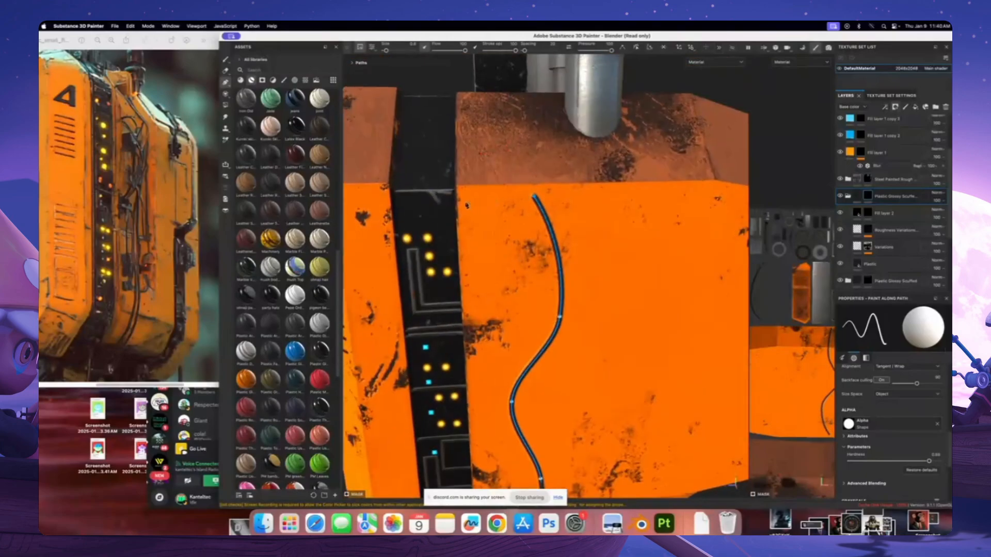
{"action": "left_click", "coordinate": [458, 203]}
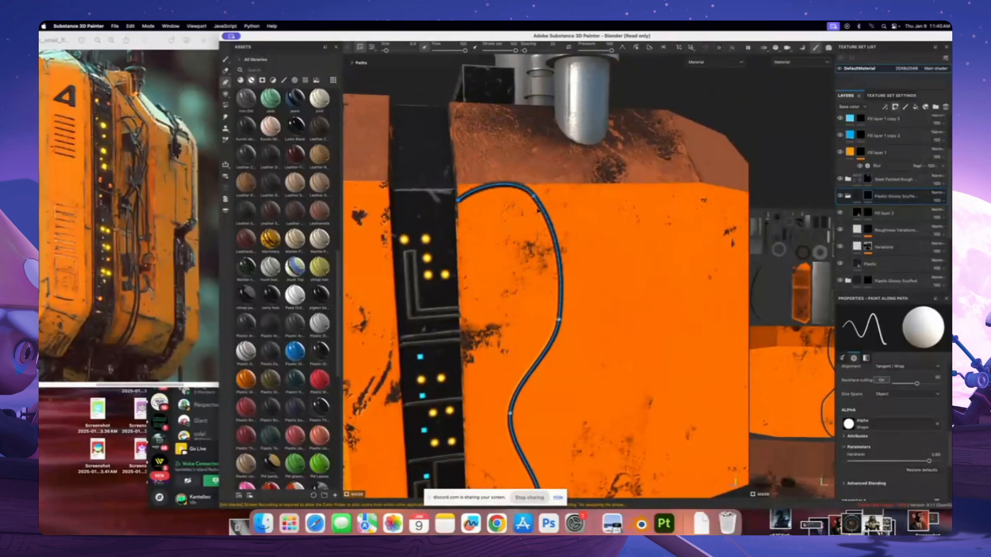
{"action": "left_click_drag", "start_coordinate": [534, 197], "coordinate": [544, 240]}
{"action": "left_click", "coordinate": [537, 210]}
{"action": "left_click", "coordinate": [540, 220]}
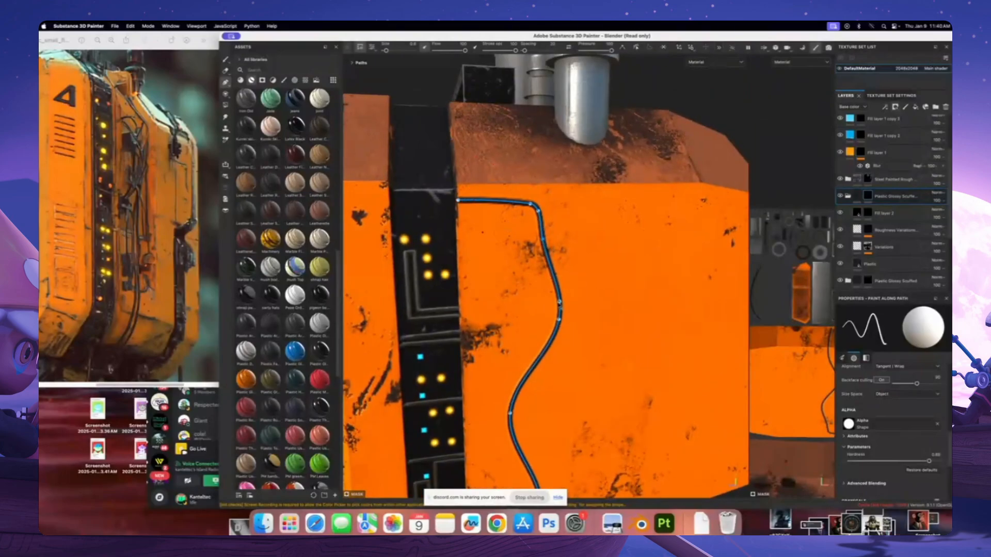
{"action": "left_click_drag", "start_coordinate": [559, 303], "coordinate": [584, 258]}
{"action": "key", "text": "super+z"}
{"action": "key", "text": "super+z"}
Extend the painted cable's lower end over the bottom edge onto the underside, beside the hose connector, and finish the path
{"action": "scroll", "coordinate": [576, 337], "scroll_direction": "down", "scroll_amount": 5}
{"action": "middle_click_drag", "start_coordinate": [583, 259], "coordinate": [573, 124], "text": "alt"}
{"action": "scroll", "coordinate": [567, 354], "scroll_direction": "up", "scroll_amount": 4}
{"action": "left_click_drag", "start_coordinate": [567, 354], "coordinate": [560, 262], "text": "alt"}
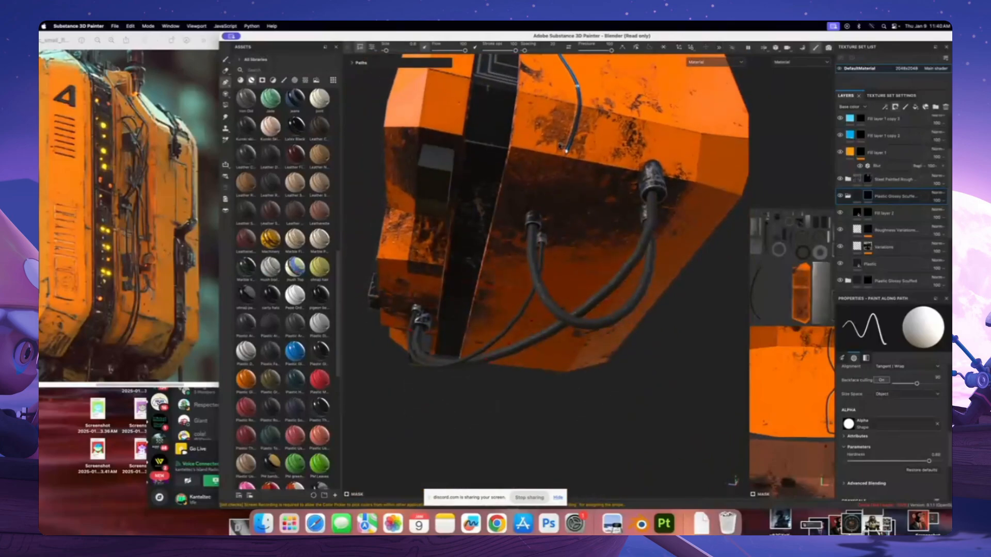
{"action": "middle_click_drag", "start_coordinate": [561, 147], "coordinate": [550, 234], "text": "alt"}
{"action": "left_click", "coordinate": [537, 271]}
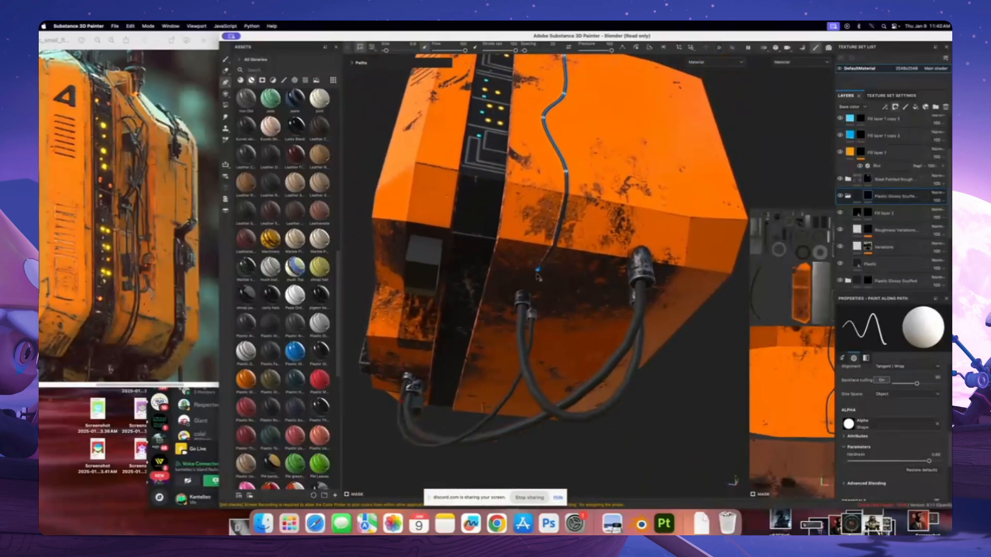
{"action": "mouse_move", "coordinate": [537, 272]}
{"action": "left_mouse_down"}
{"action": "mouse_move", "coordinate": [528, 293]}
{"action": "mouse_move", "coordinate": [556, 292]}
{"action": "mouse_move", "coordinate": [580, 331]}
{"action": "left_mouse_up"}
{"action": "middle_click_drag", "start_coordinate": [622, 197], "coordinate": [597, 257], "text": "alt"}
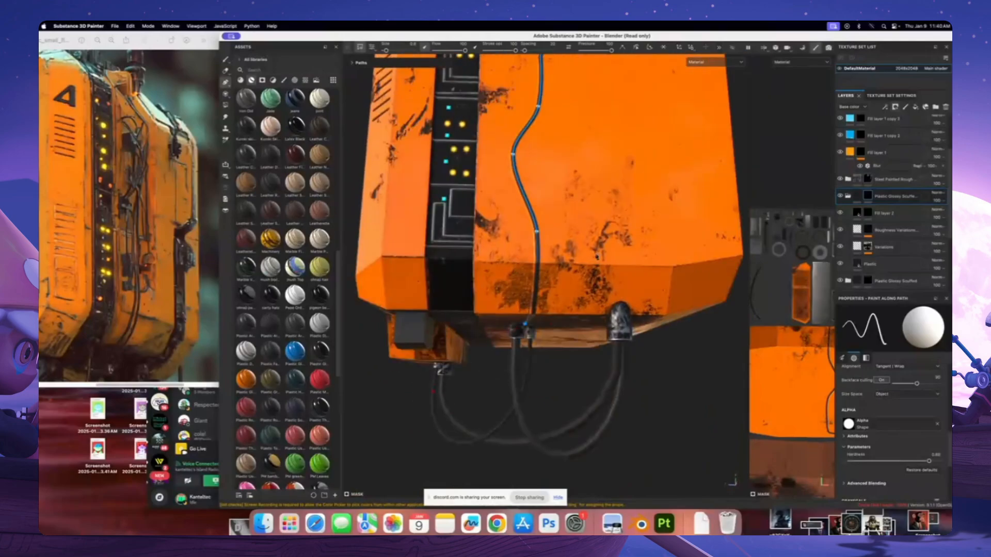
{"action": "key", "text": "Escape"}
Examine the painted cable on the large side panel from several distances and angles
{"action": "left_click_drag", "start_coordinate": [456, 149], "coordinate": [504, 155], "text": "alt"}
{"action": "right_click_drag", "start_coordinate": [504, 155], "coordinate": [517, 220], "text": "alt"}
{"action": "middle_click_drag", "start_coordinate": [518, 219], "coordinate": [511, 254], "text": "alt"}
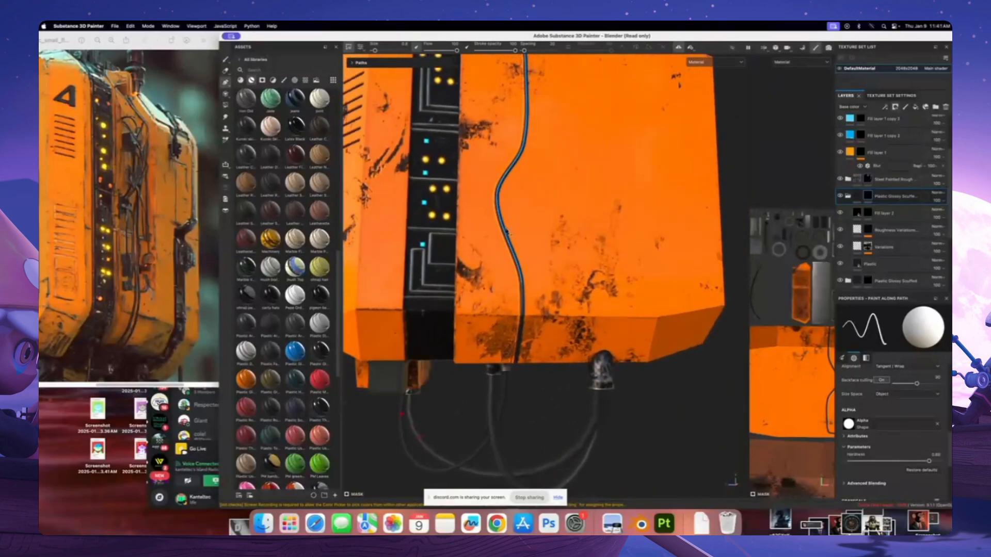
{"action": "right_click_drag", "start_coordinate": [507, 232], "coordinate": [509, 219], "text": "alt"}
{"action": "left_click_drag", "start_coordinate": [510, 219], "coordinate": [499, 234], "text": "alt"}
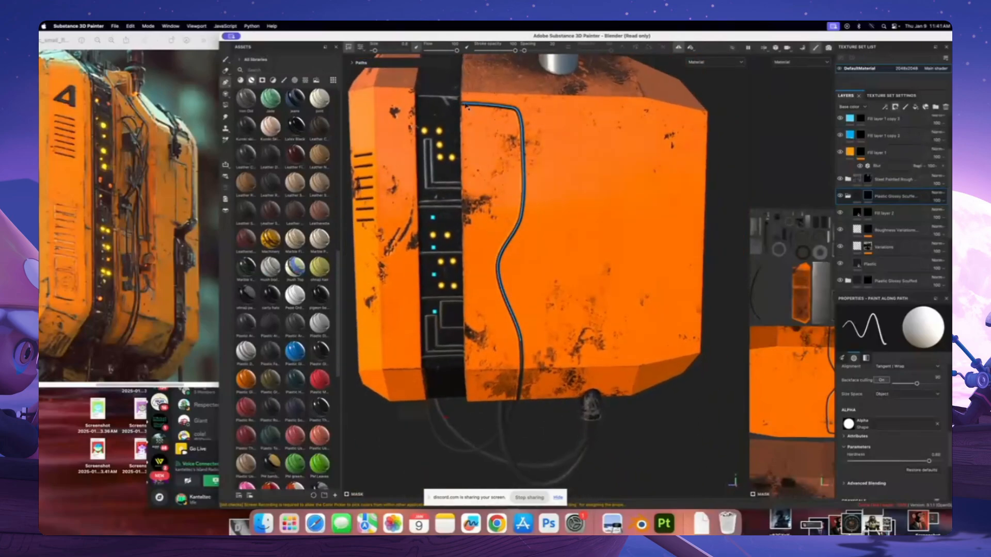
{"action": "left_click_drag", "start_coordinate": [508, 413], "coordinate": [540, 188], "text": "alt"}
{"action": "left_click_drag", "start_coordinate": [505, 420], "coordinate": [519, 333], "text": "alt"}
{"action": "middle_click_drag", "start_coordinate": [531, 151], "coordinate": [534, 230], "text": "alt"}
{"action": "left_click_drag", "start_coordinate": [534, 230], "coordinate": [530, 284], "text": "alt"}
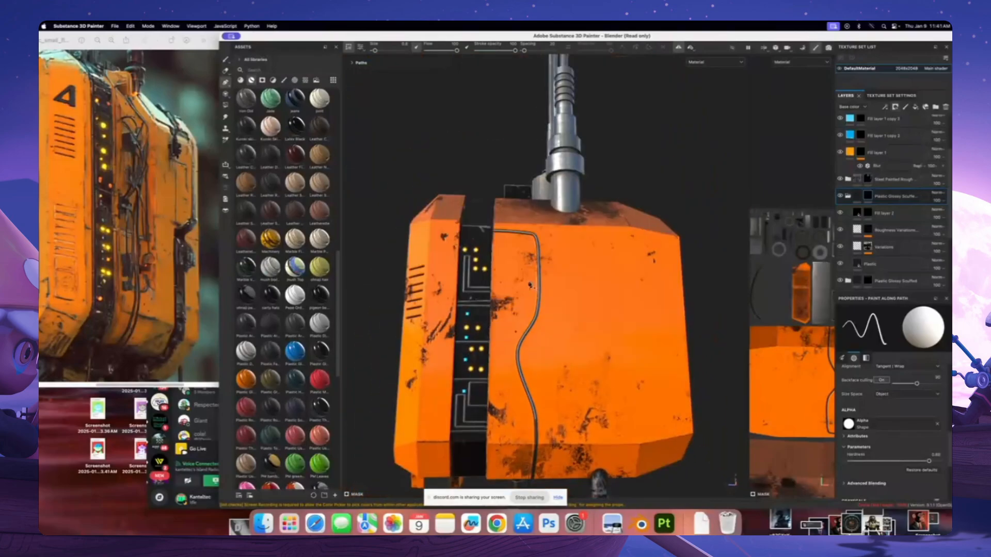
Pull the painted cable's upper end inward along the panel, away from the black strip
{"action": "scroll", "coordinate": [531, 284], "scroll_direction": "up", "scroll_amount": 5}
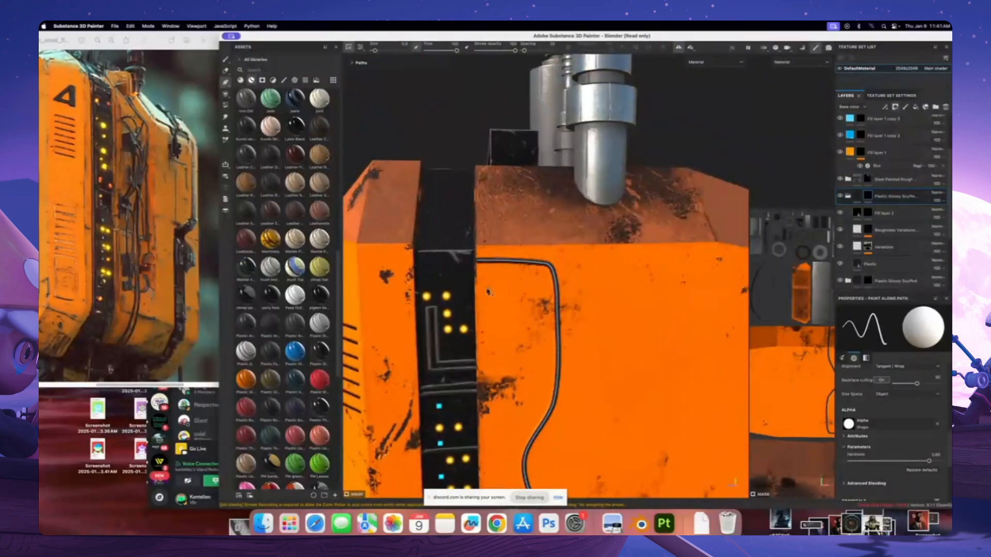
{"action": "left_click", "coordinate": [488, 264]}
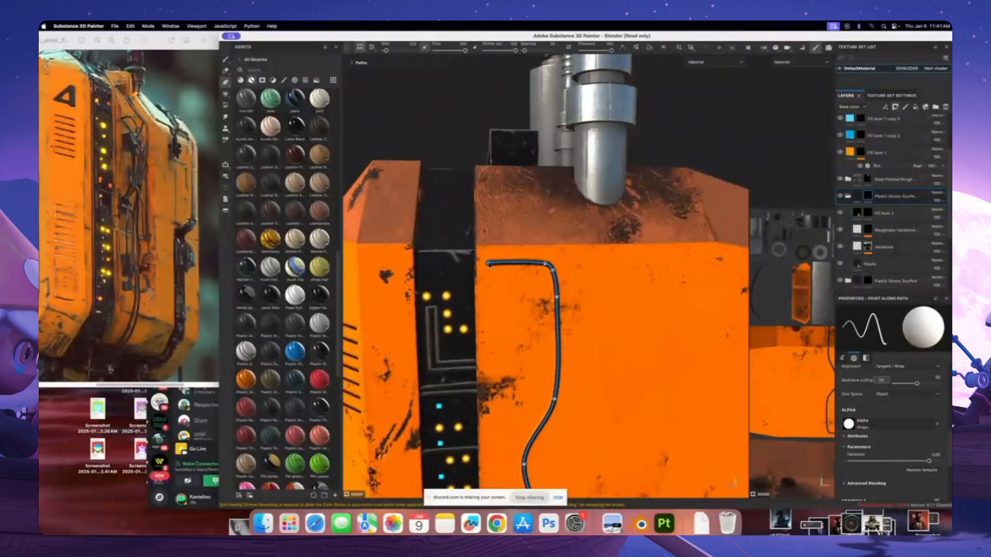
{"action": "left_click_drag", "start_coordinate": [488, 264], "coordinate": [504, 265]}
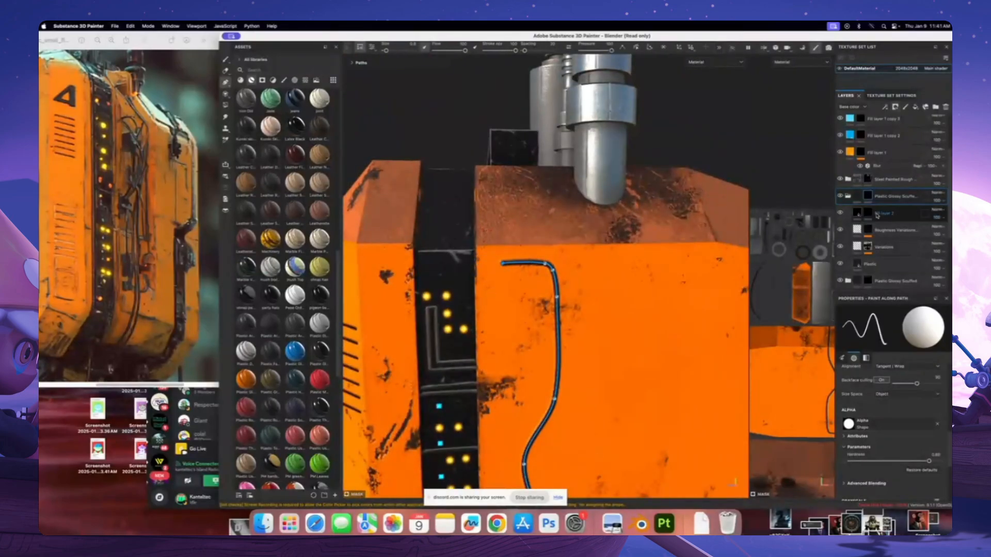
On the Steel Painted Rough layer's mask, paint a small rectangular outline in straight strokes around the cable's upper end
{"action": "left_click", "coordinate": [848, 197]}
{"action": "left_click", "coordinate": [882, 217]}
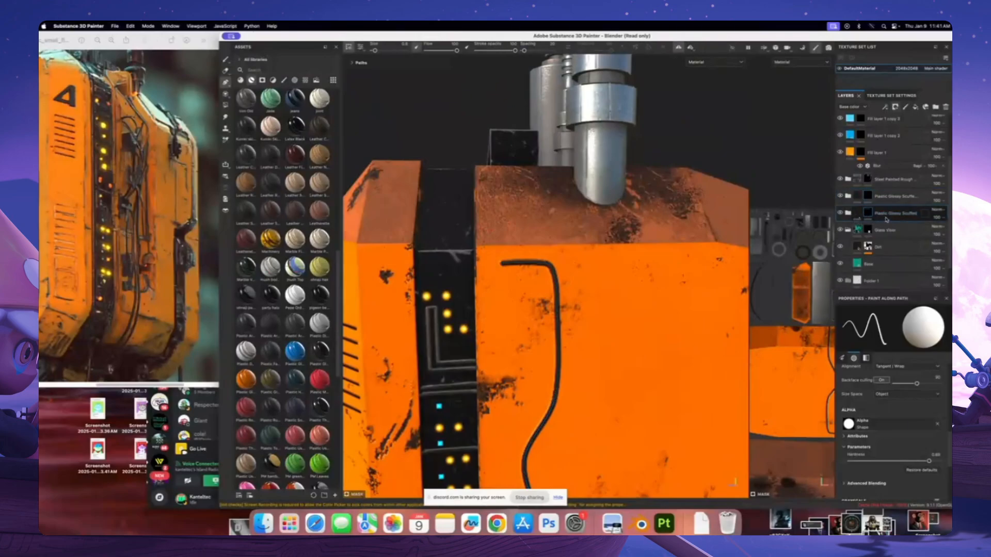
{"action": "left_click", "coordinate": [840, 179]}
{"action": "left_click", "coordinate": [841, 180]}
{"action": "left_click", "coordinate": [866, 180]}
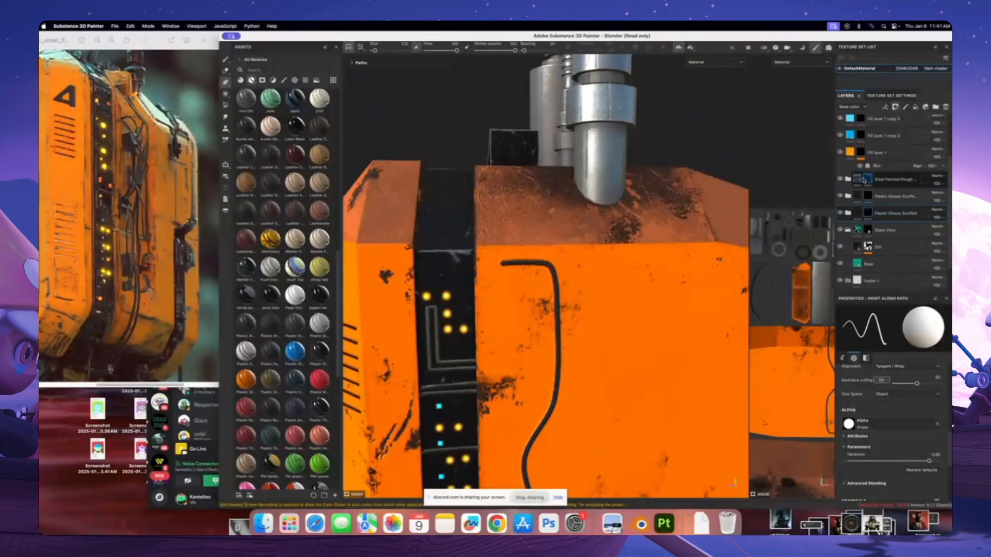
{"action": "scroll", "coordinate": [476, 267], "scroll_direction": "up", "scroll_amount": 5}
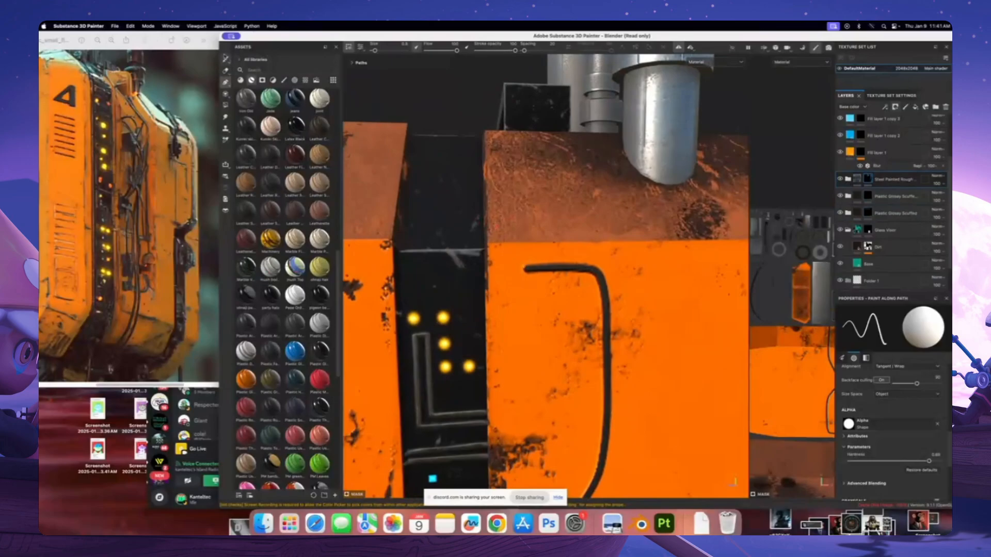
{"action": "left_click", "coordinate": [226, 60]}
{"action": "scroll", "coordinate": [523, 278], "scroll_direction": "up", "scroll_amount": 3}
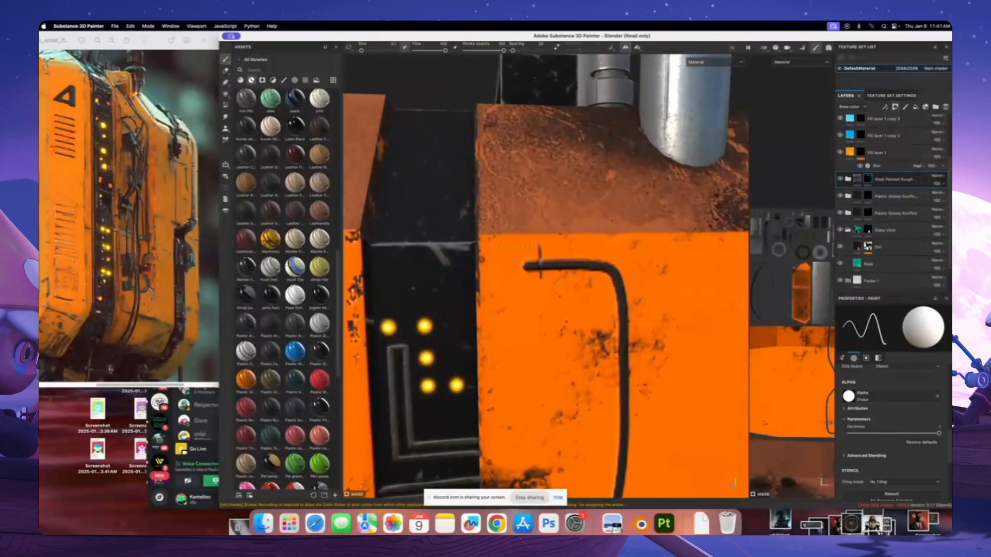
{"action": "left_click", "coordinate": [496, 245], "text": "shift"}
{"action": "left_click", "coordinate": [497, 280], "text": "shift"}
{"action": "left_click", "coordinate": [540, 281], "text": "shift"}
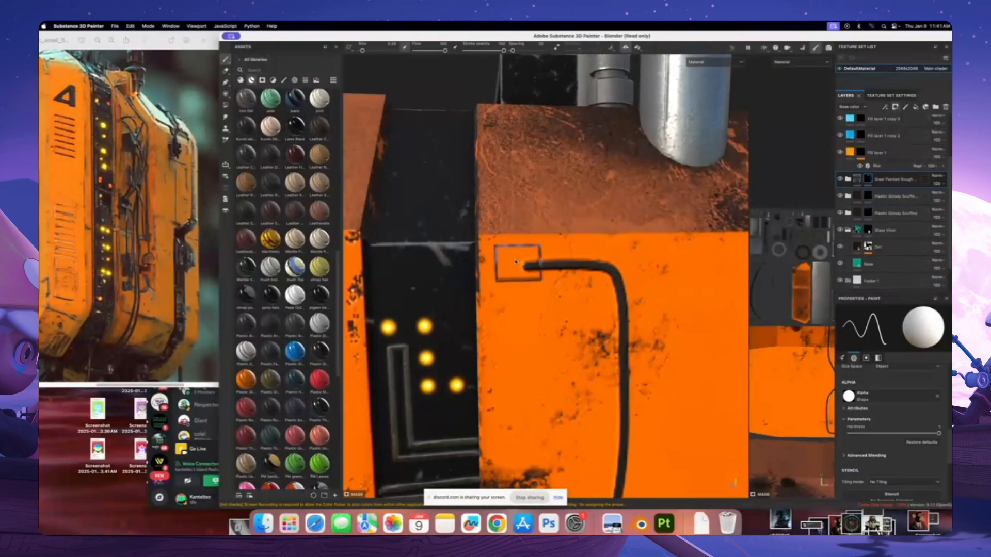
Fill the small rectangle solid so it forms a dark connector block at the cable's upper end
{"action": "left_click", "coordinate": [539, 248], "text": "shift"}
{"action": "left_click", "coordinate": [503, 279], "text": "shift"}
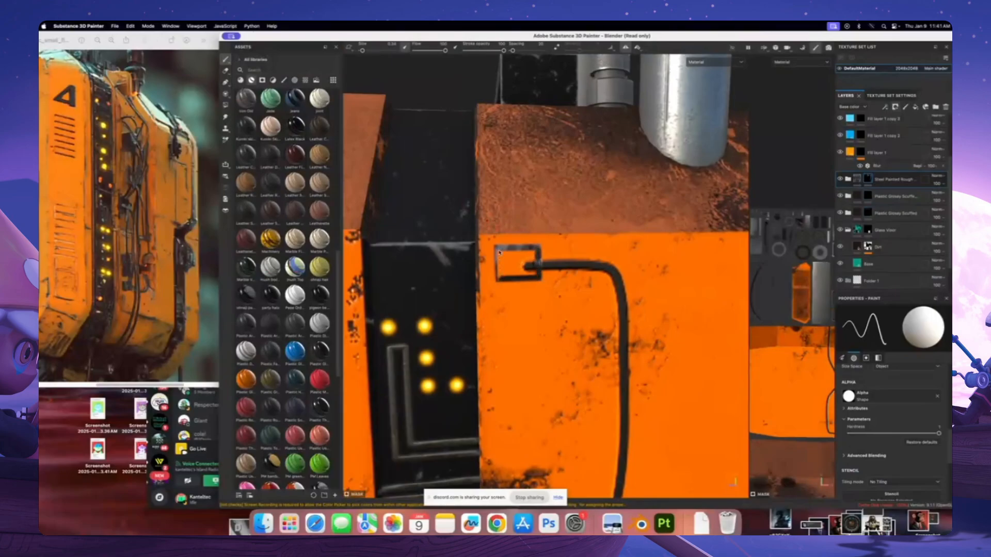
{"action": "left_click_drag", "start_coordinate": [534, 273], "coordinate": [499, 274]}
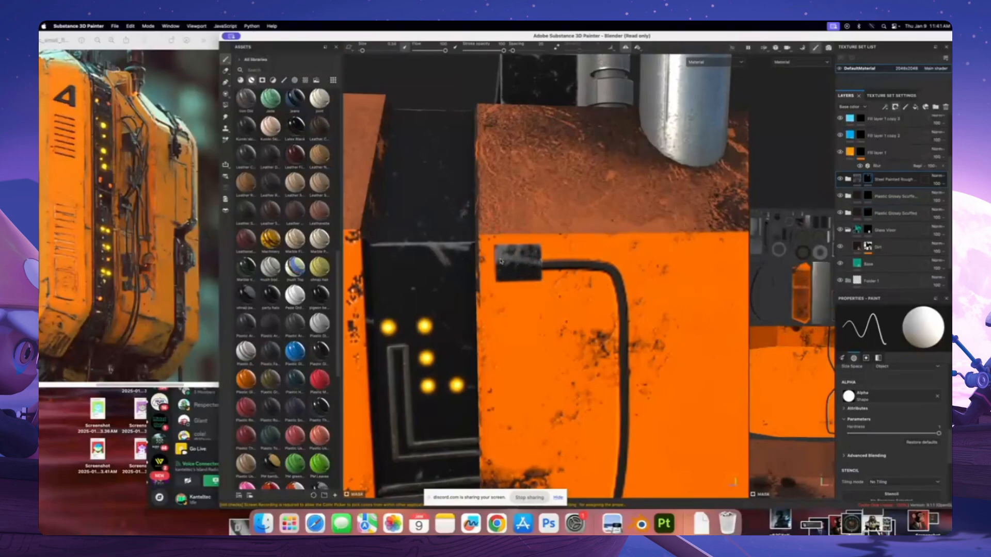
Examine the device and its new connector block from the side, the front corner and the screen side, near and far
{"action": "scroll", "coordinate": [535, 273], "scroll_direction": "down", "scroll_amount": 10}
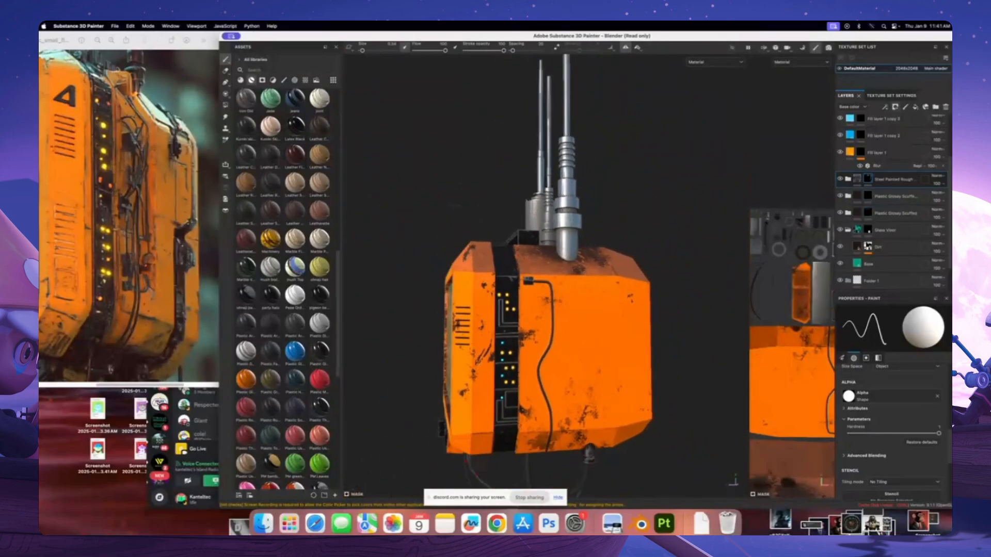
{"action": "left_click_drag", "start_coordinate": [566, 319], "coordinate": [630, 336], "text": "alt"}
{"action": "scroll", "coordinate": [516, 330], "scroll_direction": "down", "scroll_amount": 5}
{"action": "mouse_move", "coordinate": [516, 330]}
{"action": "left_mouse_down", "text": "alt"}
{"action": "mouse_move", "coordinate": [552, 338]}
{"action": "mouse_move", "coordinate": [502, 338]}
{"action": "mouse_move", "coordinate": [559, 331]}
{"action": "mouse_move", "coordinate": [500, 294]}
{"action": "mouse_move", "coordinate": [483, 303]}
{"action": "mouse_move", "coordinate": [531, 308]}
{"action": "mouse_move", "coordinate": [496, 284]}
{"action": "mouse_move", "coordinate": [506, 316]}
{"action": "left_mouse_up", "text": "alt"}
{"action": "scroll", "coordinate": [501, 338], "scroll_direction": "up", "scroll_amount": 8}
{"action": "scroll", "coordinate": [531, 308], "scroll_direction": "down", "scroll_amount": 3}
{"action": "scroll", "coordinate": [495, 284], "scroll_direction": "up", "scroll_amount": 3}
{"action": "scroll", "coordinate": [546, 276], "scroll_direction": "up", "scroll_amount": 4}
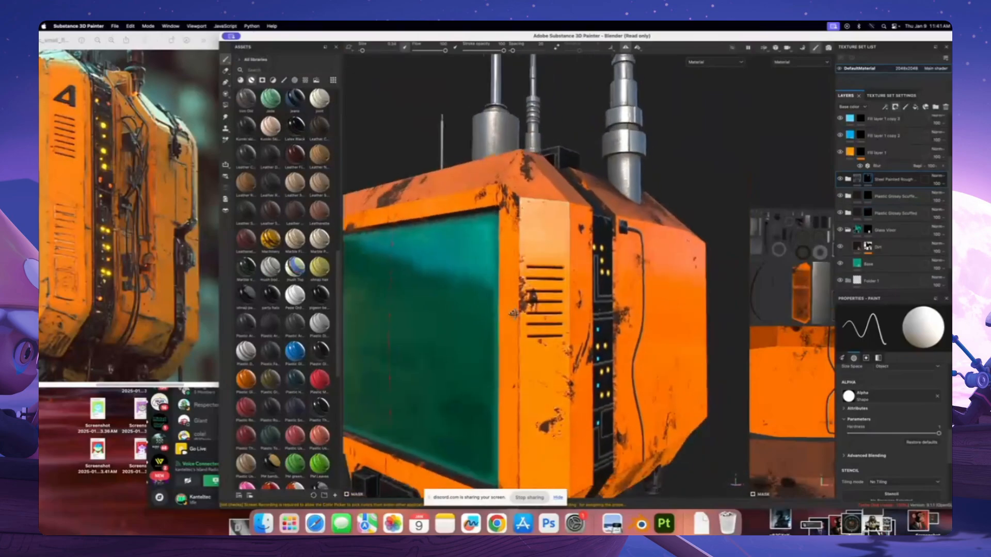
{"action": "mouse_move", "coordinate": [545, 276]}
{"action": "left_mouse_down", "text": "alt"}
{"action": "mouse_move", "coordinate": [560, 314]}
{"action": "mouse_move", "coordinate": [527, 313]}
{"action": "mouse_move", "coordinate": [555, 312]}
{"action": "mouse_move", "coordinate": [542, 291]}
{"action": "left_mouse_up", "text": "alt"}
{"action": "scroll", "coordinate": [559, 315], "scroll_direction": "down", "scroll_amount": 3}
{"action": "scroll", "coordinate": [526, 313], "scroll_direction": "up", "scroll_amount": 3}
{"action": "scroll", "coordinate": [555, 313], "scroll_direction": "down", "scroll_amount": 3}
{"action": "scroll", "coordinate": [546, 276], "scroll_direction": "up", "scroll_amount": 6}
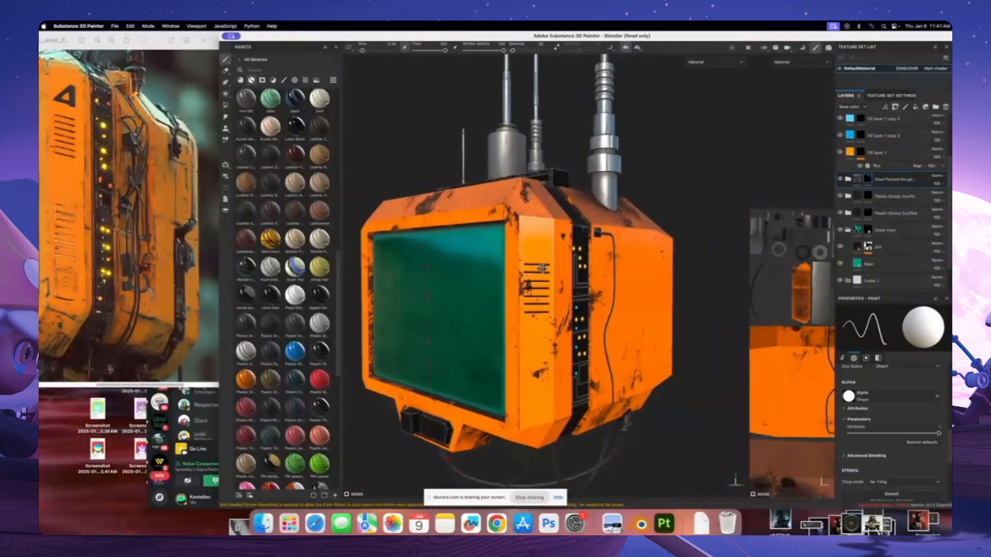
{"action": "scroll", "coordinate": [545, 276], "scroll_direction": "up", "scroll_amount": 3}
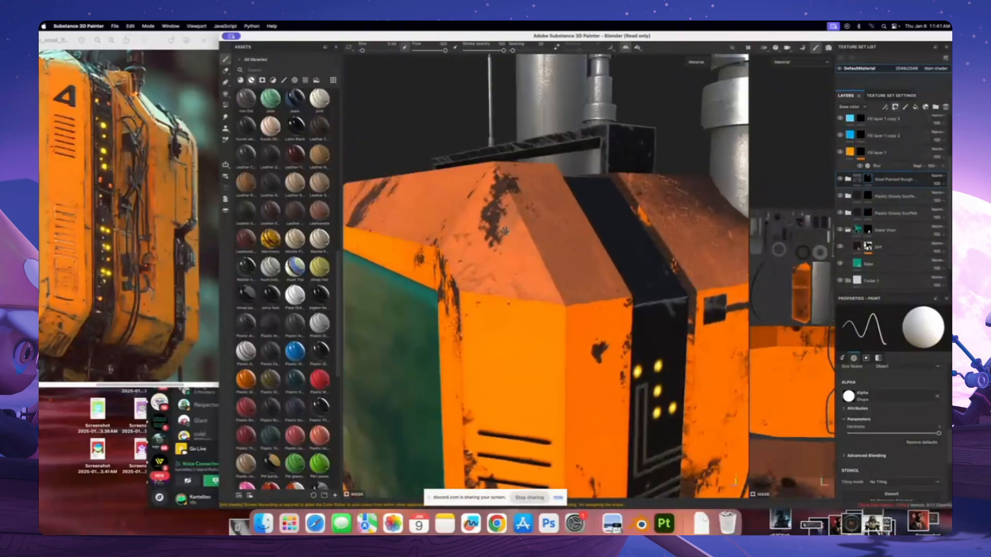
{"action": "left_click_drag", "start_coordinate": [545, 276], "coordinate": [511, 250], "text": "alt"}
{"action": "scroll", "coordinate": [510, 250], "scroll_direction": "down", "scroll_amount": 4}
{"action": "scroll", "coordinate": [510, 279], "scroll_direction": "down", "scroll_amount": 5}
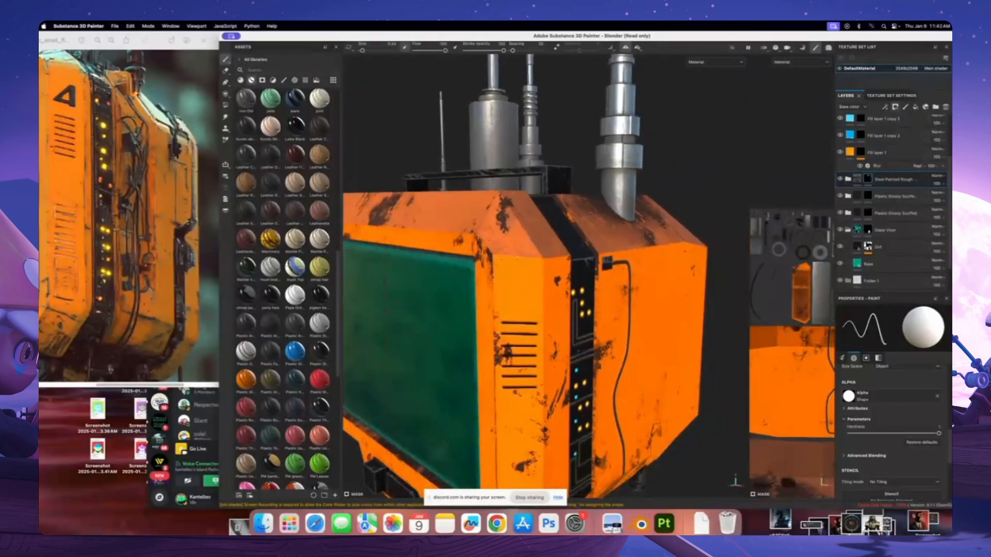
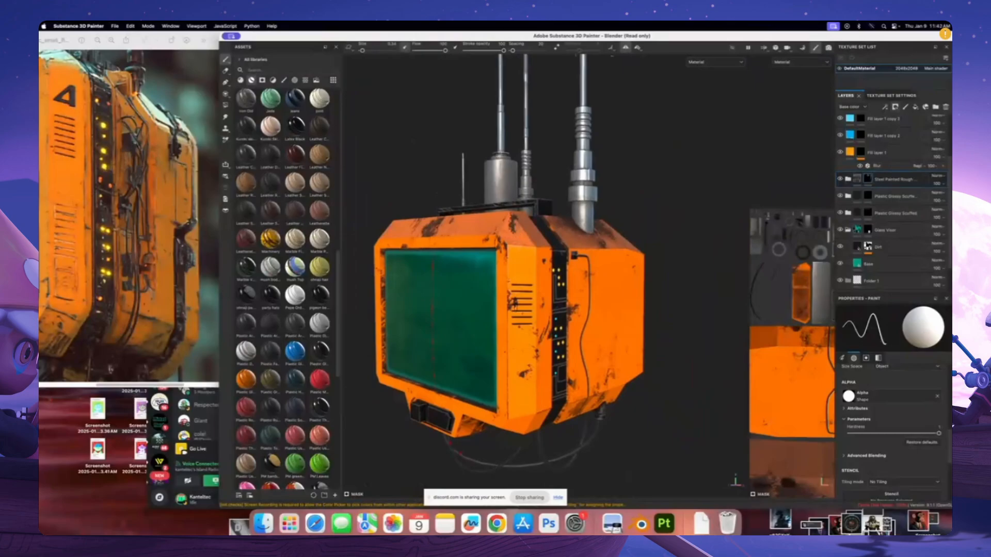
{"action": "left_click_drag", "start_coordinate": [515, 279], "coordinate": [547, 278], "text": "alt"}
{"action": "middle_click_drag", "start_coordinate": [547, 278], "coordinate": [523, 278], "text": "alt"}
{"action": "left_click_drag", "start_coordinate": [524, 279], "coordinate": [559, 278], "text": "alt"}
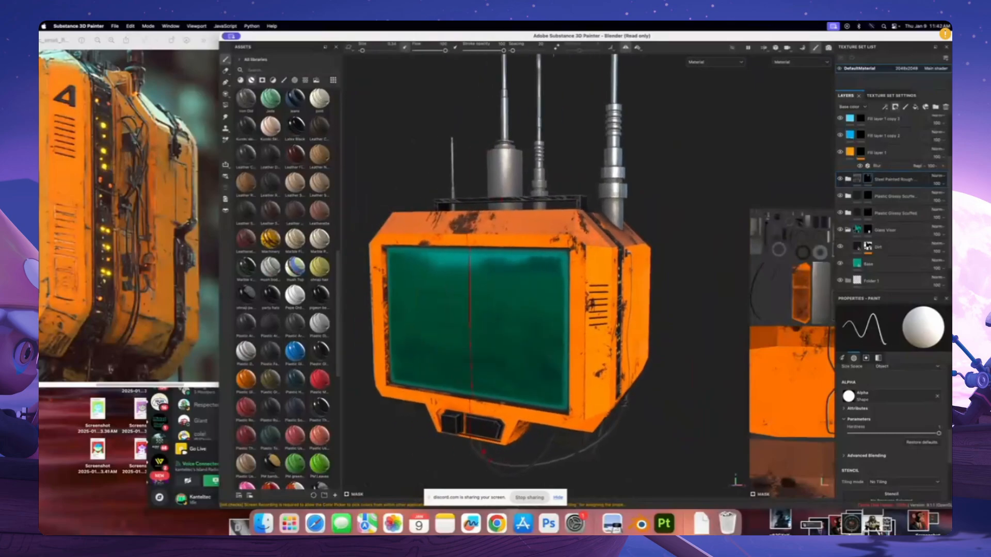
Switch the viewport display to the Base color channel and inspect the device's flat colors from the front and side
{"action": "left_click", "coordinate": [707, 65]}
{"action": "left_click", "coordinate": [708, 79]}
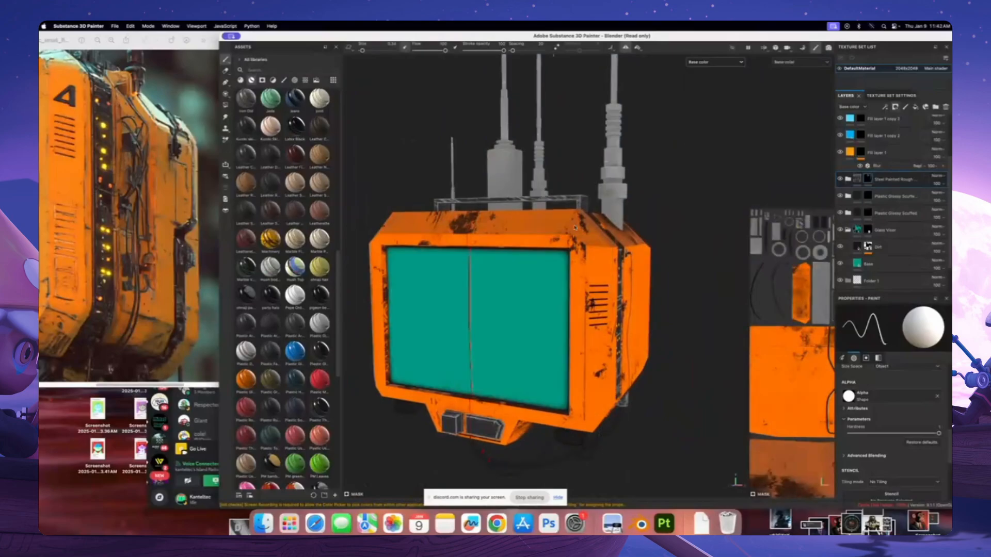
{"action": "mouse_move", "coordinate": [609, 204]}
{"action": "left_mouse_down", "text": "alt"}
{"action": "mouse_move", "coordinate": [530, 212]}
{"action": "mouse_move", "coordinate": [559, 208]}
{"action": "left_mouse_up", "text": "alt"}
{"action": "middle_click_drag", "start_coordinate": [560, 207], "coordinate": [532, 258], "text": "alt"}
{"action": "middle_click_drag", "start_coordinate": [508, 348], "coordinate": [537, 257], "text": "alt"}
{"action": "left_click_drag", "start_coordinate": [537, 258], "coordinate": [517, 252], "text": "alt"}
{"action": "right_click_drag", "start_coordinate": [518, 252], "coordinate": [543, 245], "text": "alt"}
{"action": "mouse_move", "coordinate": [543, 245]}
{"action": "left_mouse_down", "text": "alt"}
{"action": "mouse_move", "coordinate": [556, 235]}
{"action": "mouse_move", "coordinate": [533, 160]}
{"action": "mouse_move", "coordinate": [555, 237]}
{"action": "left_mouse_up", "text": "alt"}
Duplicate the Metal Base layer and give the copy a lighter, yellower orange base color
{"action": "scroll", "coordinate": [861, 260], "scroll_direction": "down", "scroll_amount": 3}
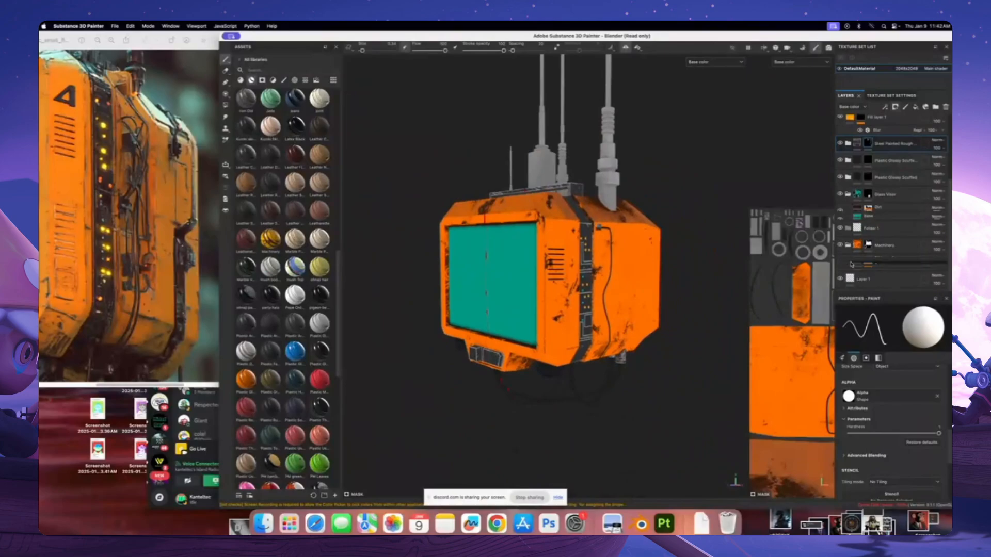
{"action": "scroll", "coordinate": [859, 248], "scroll_direction": "down", "scroll_amount": 2}
{"action": "right_click", "coordinate": [859, 261]}
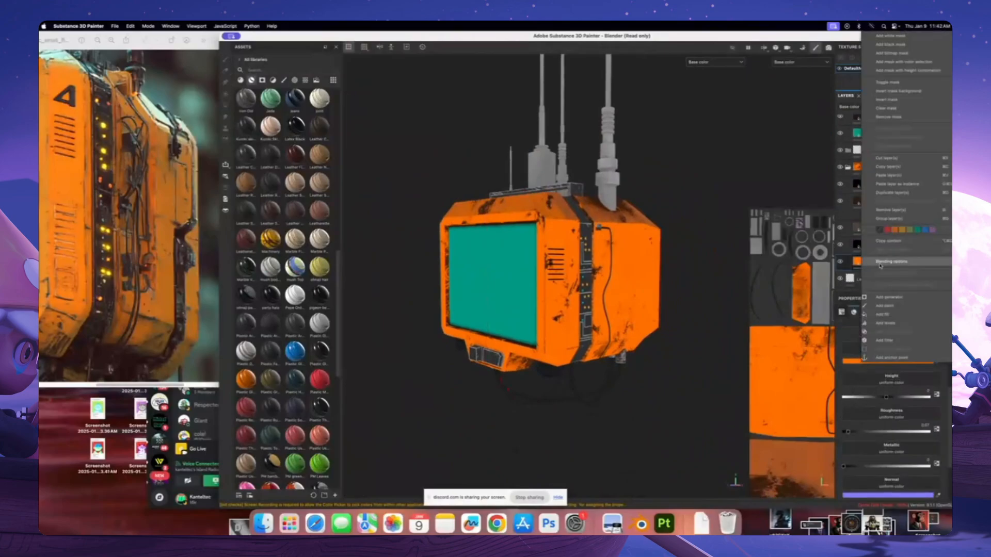
{"action": "left_click", "coordinate": [895, 193]}
{"action": "scroll", "coordinate": [535, 275], "scroll_direction": "up", "scroll_amount": 3}
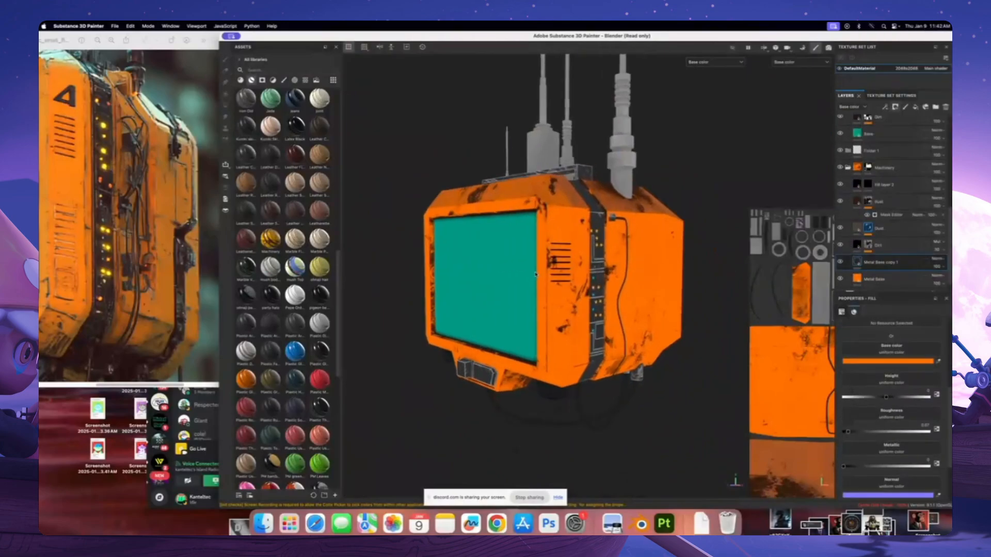
{"action": "left_click", "coordinate": [909, 360]}
{"action": "left_click_drag", "start_coordinate": [852, 320], "coordinate": [856, 316]}
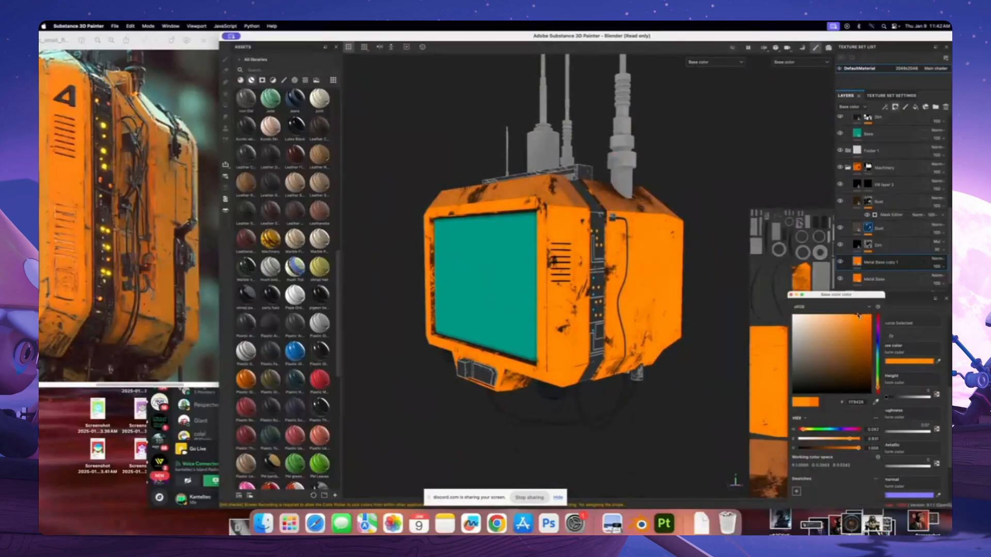
{"action": "left_click", "coordinate": [792, 295]}
{"action": "left_click_drag", "start_coordinate": [625, 209], "coordinate": [595, 211], "text": "alt"}
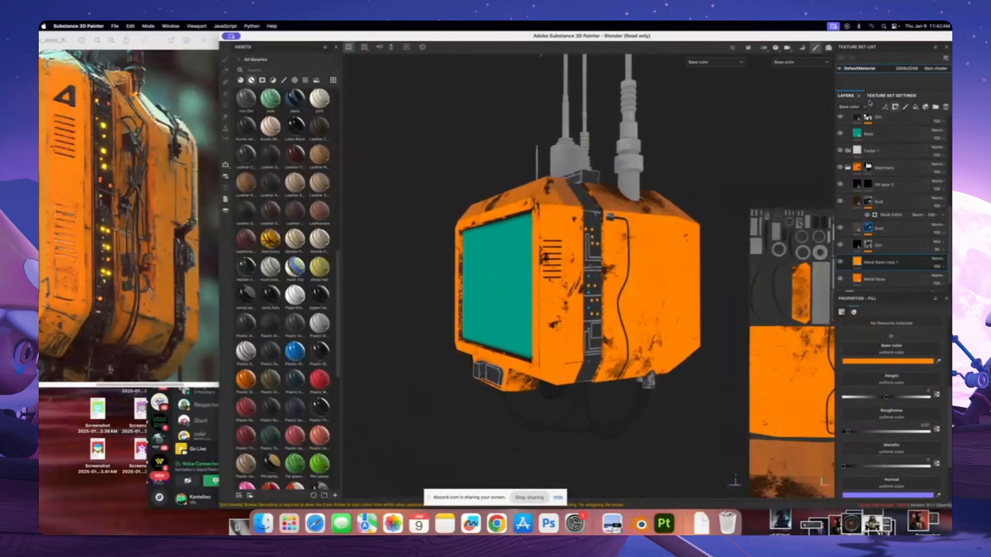
Add a black mask to the Metal Base copy and set up a large brush with zero hardness and low stroke opacity
{"action": "left_click", "coordinate": [896, 107]}
{"action": "left_click", "coordinate": [901, 125]}
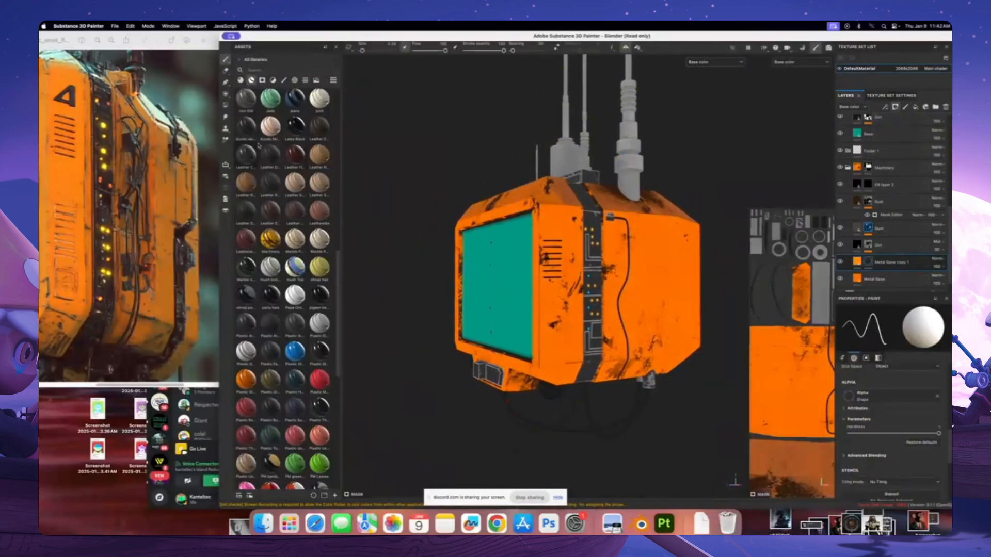
{"action": "left_click_drag", "start_coordinate": [362, 50], "coordinate": [380, 51]}
{"action": "scroll", "coordinate": [633, 313], "scroll_direction": "down", "scroll_amount": 5}
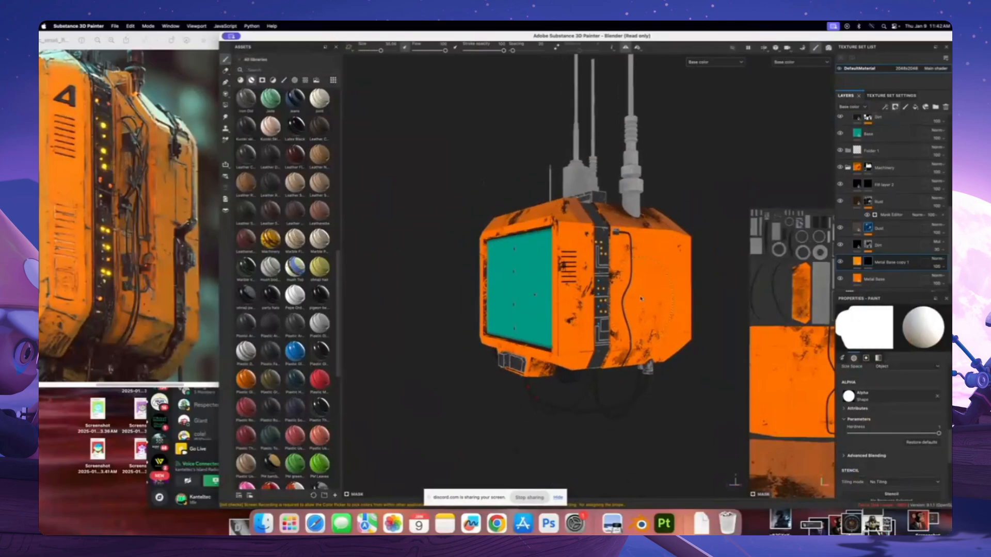
{"action": "left_click_drag", "start_coordinate": [813, 429], "coordinate": [806, 429]}
{"action": "scroll", "coordinate": [619, 310], "scroll_direction": "up", "scroll_amount": 4}
{"action": "mouse_move", "coordinate": [593, 304]}
{"action": "left_mouse_down", "text": "alt"}
{"action": "mouse_move", "coordinate": [622, 312]}
{"action": "mouse_move", "coordinate": [565, 302]}
{"action": "left_mouse_up", "text": "alt"}
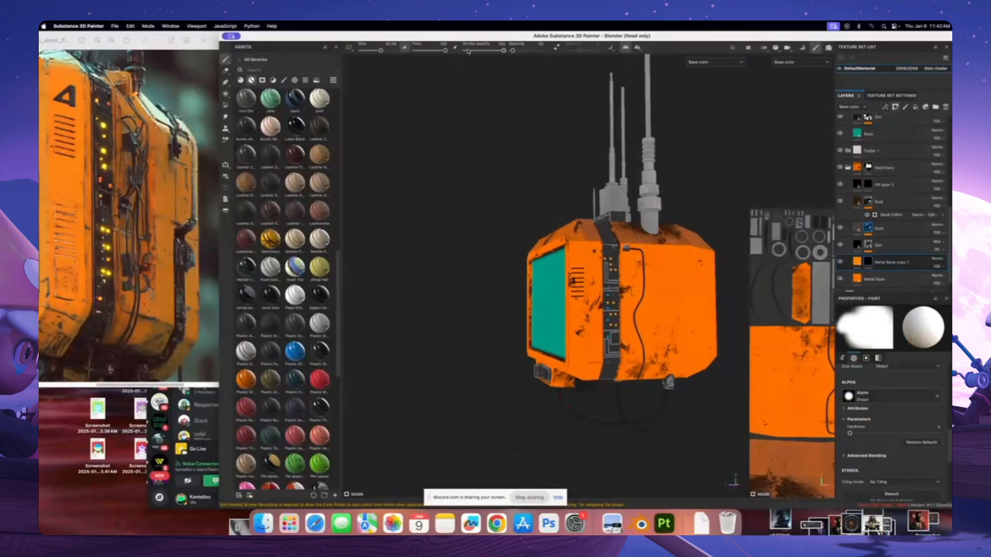
{"action": "left_click_drag", "start_coordinate": [468, 50], "coordinate": [472, 51]}
{"action": "key", "text": "bracketright"}
Brush the lighter orange softly onto the edges and faces of the body from the front, side, back and above
{"action": "left_click_drag", "start_coordinate": [494, 187], "coordinate": [573, 87], "text": "alt"}
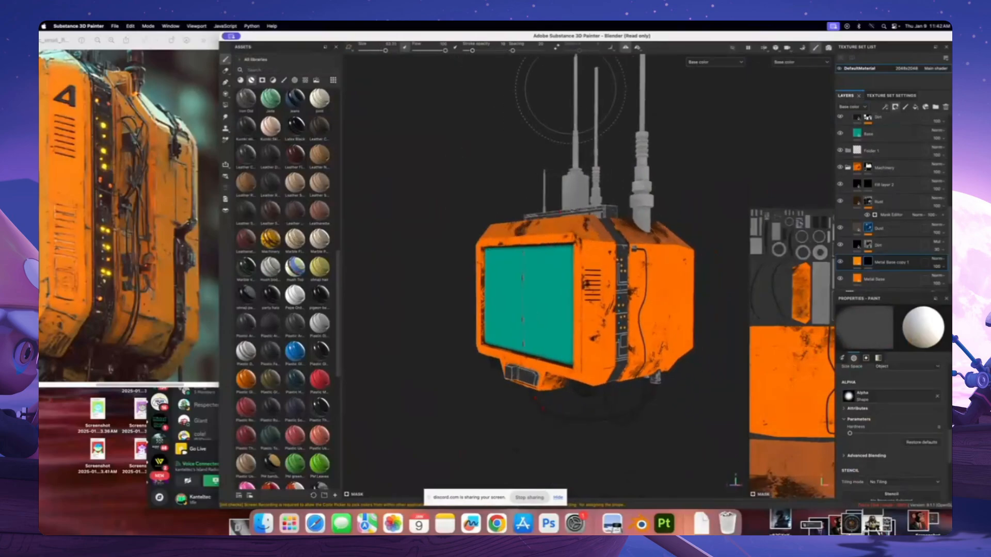
{"action": "left_click_drag", "start_coordinate": [485, 214], "coordinate": [495, 231], "text": "alt"}
{"action": "left_click_drag", "start_coordinate": [665, 240], "coordinate": [584, 187], "text": "alt"}
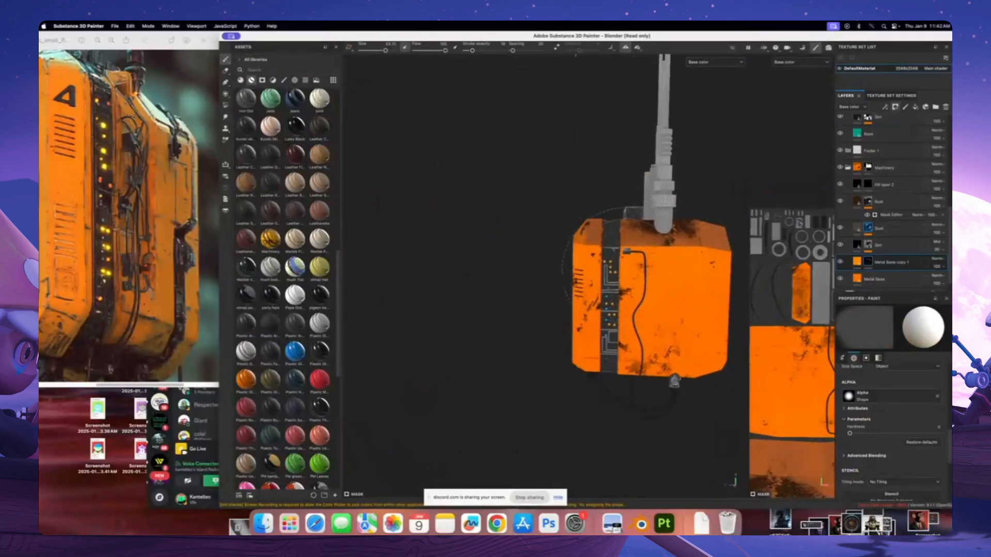
{"action": "middle_click_drag", "start_coordinate": [658, 258], "coordinate": [546, 258], "text": "alt"}
{"action": "left_click_drag", "start_coordinate": [641, 255], "coordinate": [612, 249], "text": "alt"}
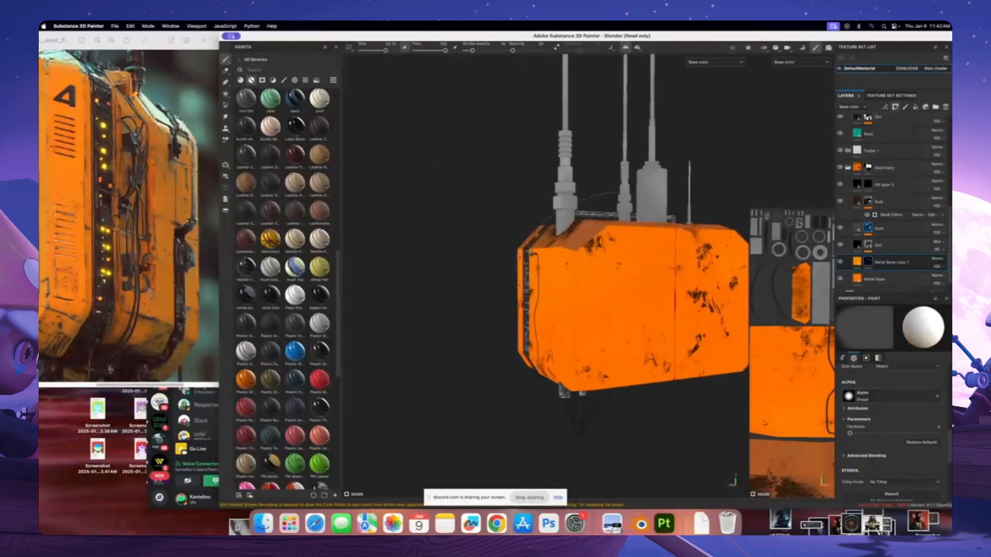
{"action": "left_click_drag", "start_coordinate": [708, 217], "coordinate": [686, 258], "text": "alt"}
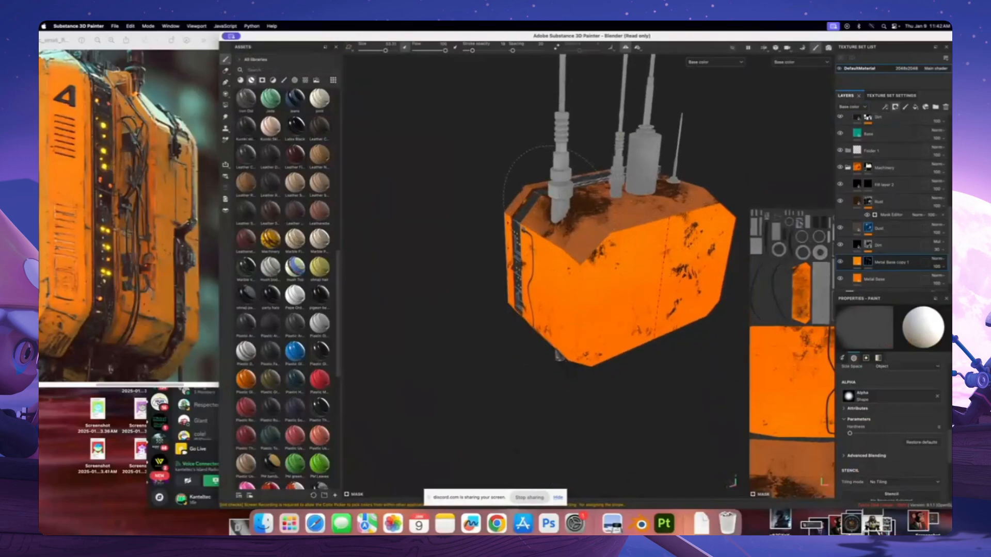
{"action": "left_click_drag", "start_coordinate": [614, 307], "coordinate": [608, 262], "text": "alt"}
{"action": "left_click_drag", "start_coordinate": [594, 227], "coordinate": [722, 285], "text": "alt"}
{"action": "left_click_drag", "start_coordinate": [575, 276], "coordinate": [619, 255], "text": "alt"}
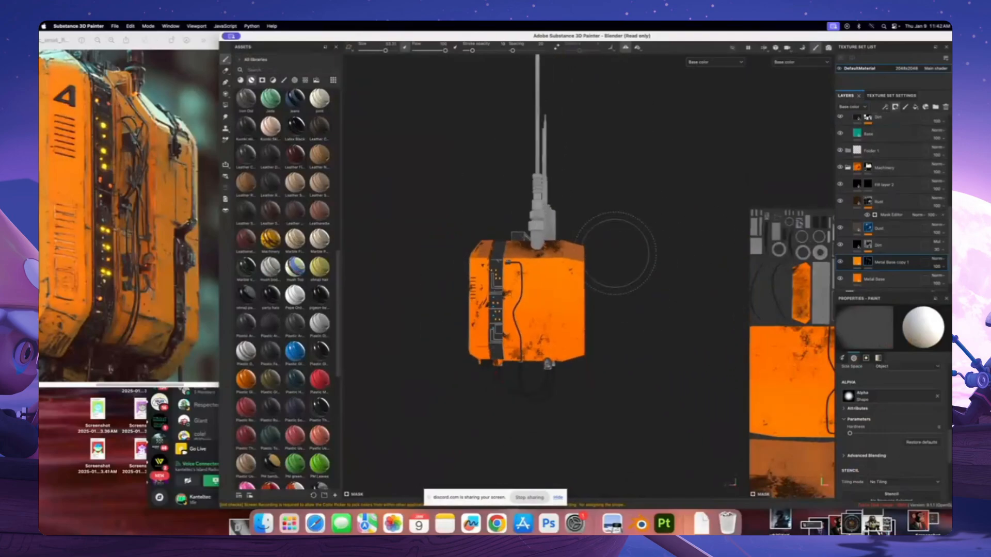
{"action": "mouse_move", "coordinate": [550, 266]}
{"action": "left_mouse_down", "text": "alt"}
{"action": "mouse_move", "coordinate": [575, 273]}
{"action": "mouse_move", "coordinate": [496, 271]}
{"action": "left_mouse_up", "text": "alt"}
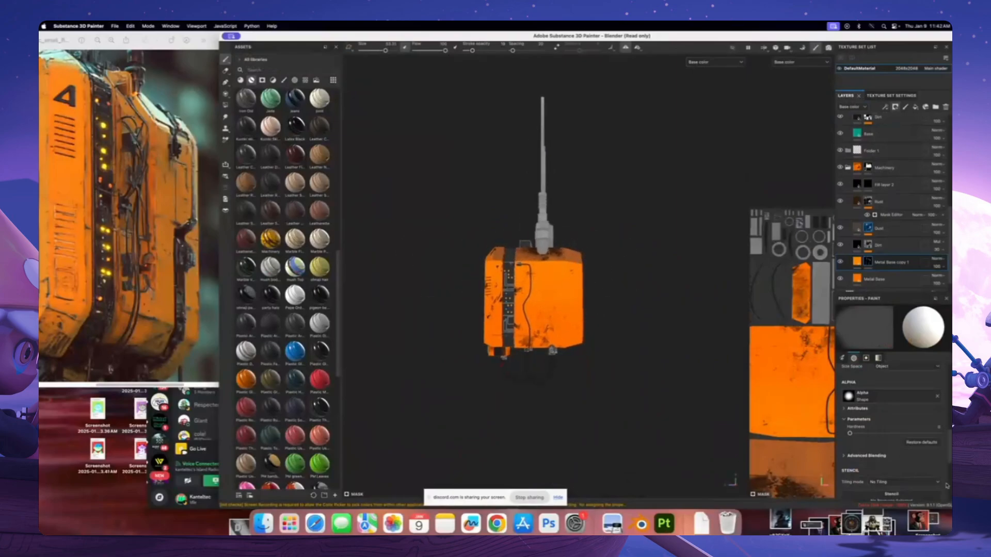
Set the brush's grayscale value to black and soften the lighter orange around the body's sides and edges
{"action": "left_click", "coordinate": [878, 358]}
{"action": "left_click", "coordinate": [860, 407]}
{"action": "scroll", "coordinate": [579, 336], "scroll_direction": "up", "scroll_amount": 3}
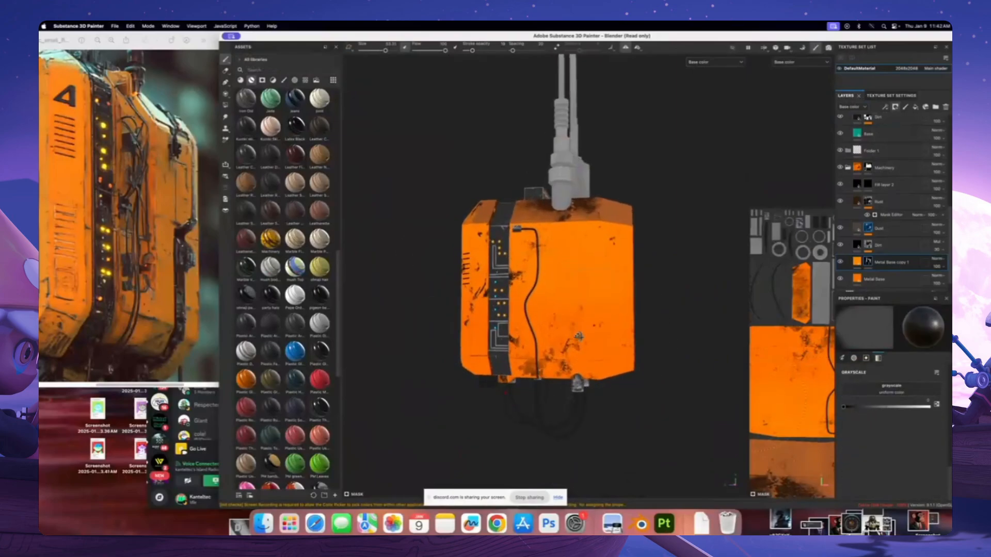
{"action": "left_click_drag", "start_coordinate": [666, 364], "coordinate": [617, 321], "text": "alt"}
{"action": "middle_click_drag", "start_coordinate": [617, 321], "coordinate": [447, 271], "text": "alt"}
{"action": "mouse_move", "coordinate": [541, 248]}
{"action": "left_mouse_down", "text": "alt"}
{"action": "mouse_move", "coordinate": [735, 309]}
{"action": "mouse_move", "coordinate": [524, 180]}
{"action": "left_mouse_up", "text": "alt"}
{"action": "mouse_move", "coordinate": [510, 147]}
{"action": "left_mouse_down", "text": "alt"}
{"action": "mouse_move", "coordinate": [539, 216]}
{"action": "mouse_move", "coordinate": [525, 225]}
{"action": "mouse_move", "coordinate": [610, 208]}
{"action": "mouse_move", "coordinate": [598, 186]}
{"action": "mouse_move", "coordinate": [581, 200]}
{"action": "left_mouse_up", "text": "alt"}
{"action": "left_click_drag", "start_coordinate": [667, 327], "coordinate": [573, 305], "text": "alt"}
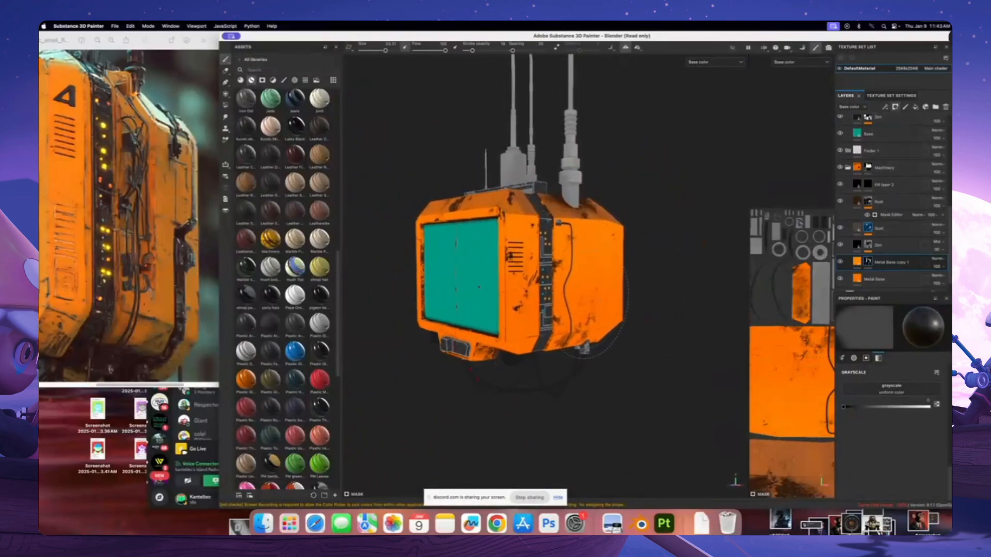
Reduce the brush size considerably and frame the body's front corner beside the screen, including the vent lines
{"action": "left_click_drag", "start_coordinate": [638, 302], "coordinate": [649, 324], "text": "alt"}
{"action": "scroll", "coordinate": [638, 309], "scroll_direction": "up", "scroll_amount": 4}
{"action": "scroll", "coordinate": [593, 278], "scroll_direction": "down", "scroll_amount": 2}
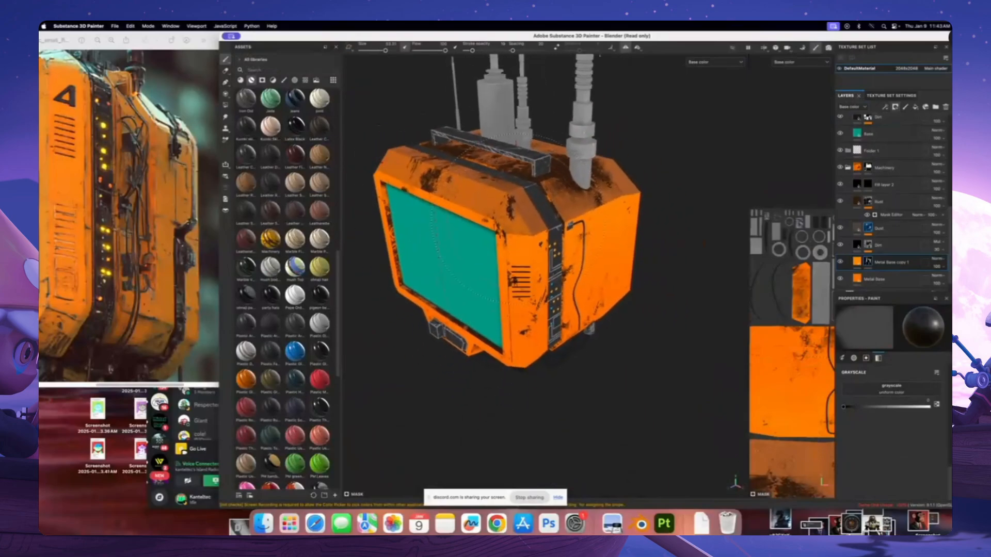
{"action": "left_click_drag", "start_coordinate": [474, 227], "coordinate": [517, 233], "text": "alt"}
{"action": "key", "text": "bracketleft"}
{"action": "key", "text": "bracketleft"}
{"action": "key", "text": "bracketleft"}
{"action": "key", "text": "bracketleft"}
{"action": "key", "text": "bracketleft"}
{"action": "key", "text": "bracketleft"}
{"action": "key", "text": "bracketleft"}
{"action": "key", "text": "bracketleft"}
{"action": "key", "text": "bracketleft"}
{"action": "key", "text": "bracketleft"}
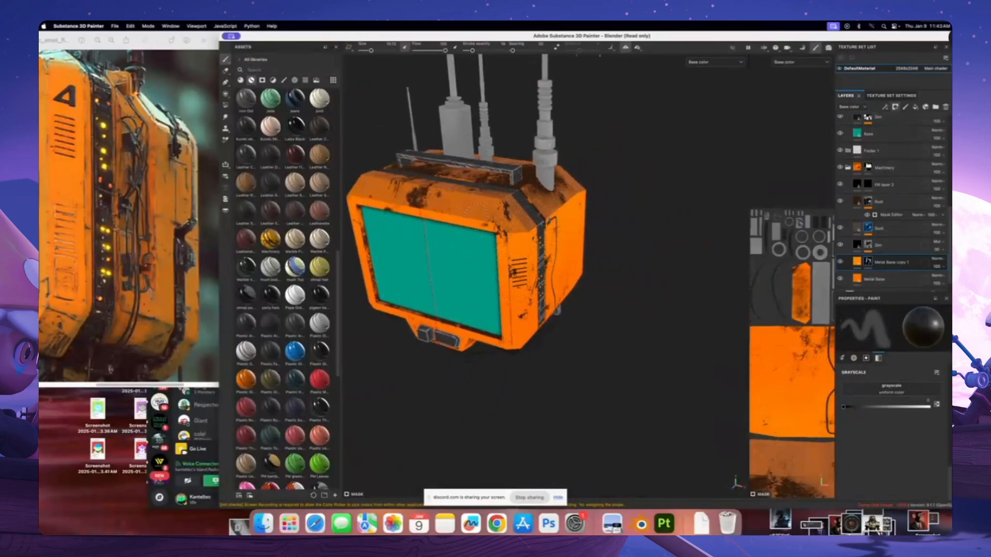
{"action": "middle_click_drag", "start_coordinate": [517, 233], "coordinate": [579, 280], "text": "alt"}
{"action": "scroll", "coordinate": [588, 227], "scroll_direction": "up", "scroll_amount": 4}
{"action": "left_click_drag", "start_coordinate": [588, 227], "coordinate": [559, 234], "text": "alt"}
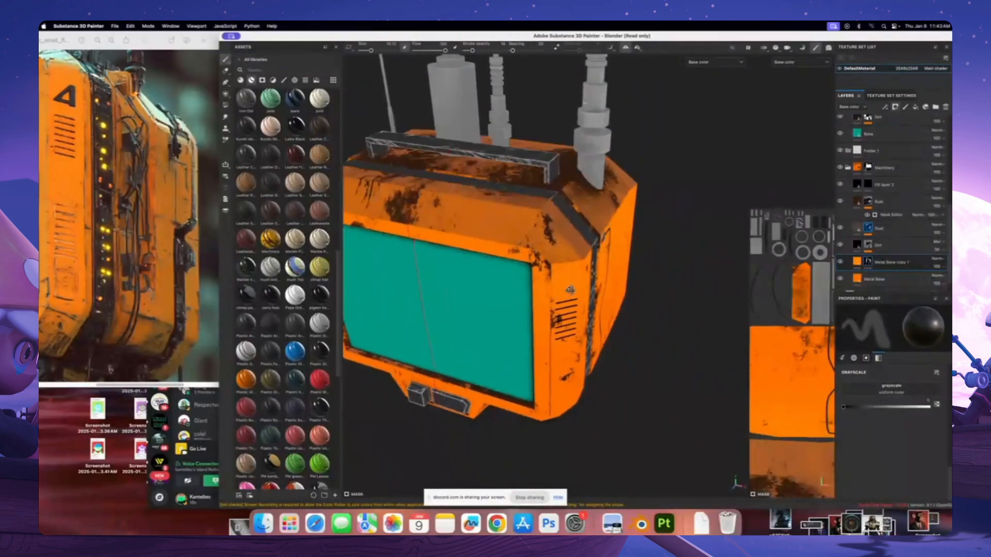
Check the Rust layer's effect by toggling its visibility, and hide the Dust layer
{"action": "left_click", "coordinate": [839, 202]}
{"action": "left_click", "coordinate": [841, 202]}
{"action": "left_click", "coordinate": [840, 228]}
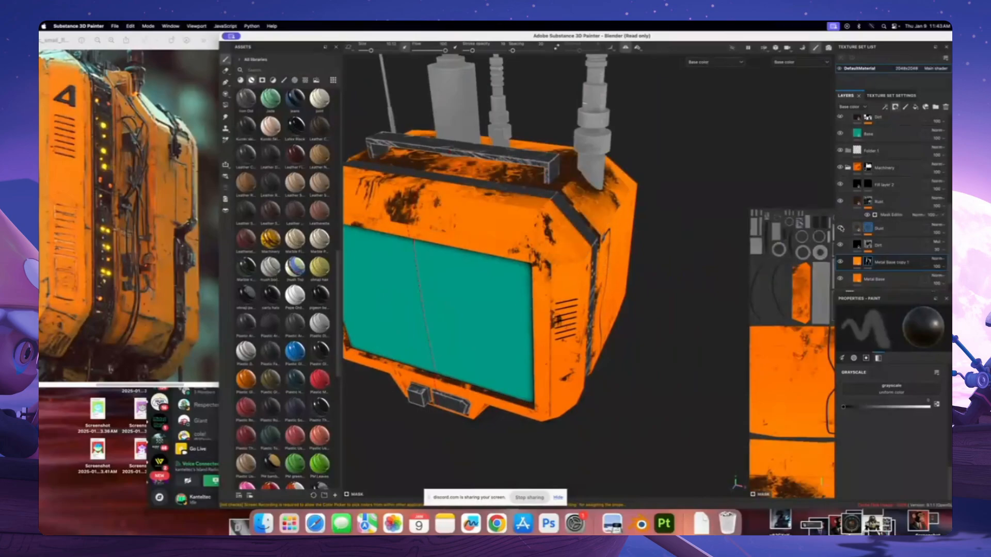
Compare the body with and without the Dust layer, leaving the layer hidden
{"action": "left_click", "coordinate": [841, 228]}
{"action": "left_click", "coordinate": [841, 227]}
{"action": "scroll", "coordinate": [511, 229], "scroll_direction": "up", "scroll_amount": 3}
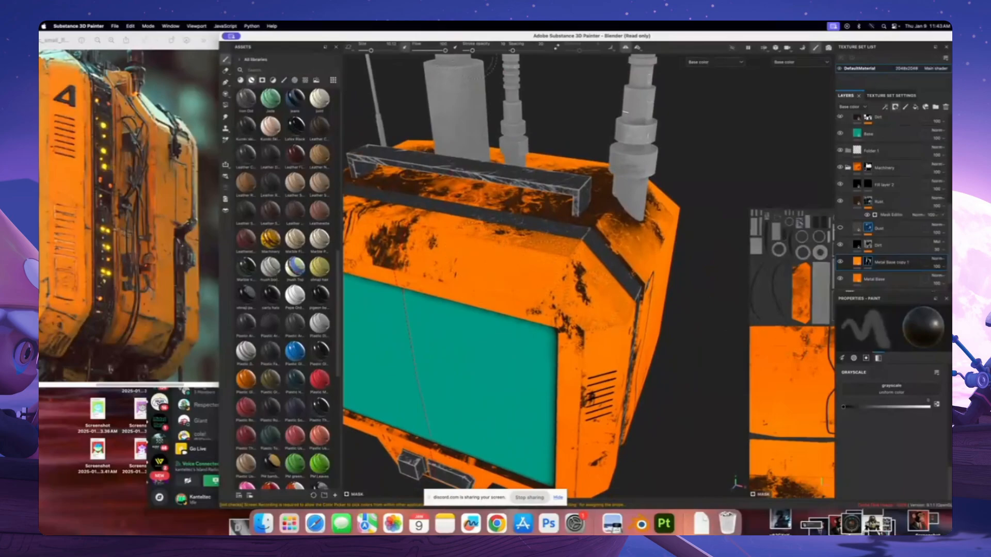
Raise the brush's stroke opacity slightly and set its grayscale value to white for painting the lighter orange mask
{"action": "left_click", "coordinate": [479, 51]}
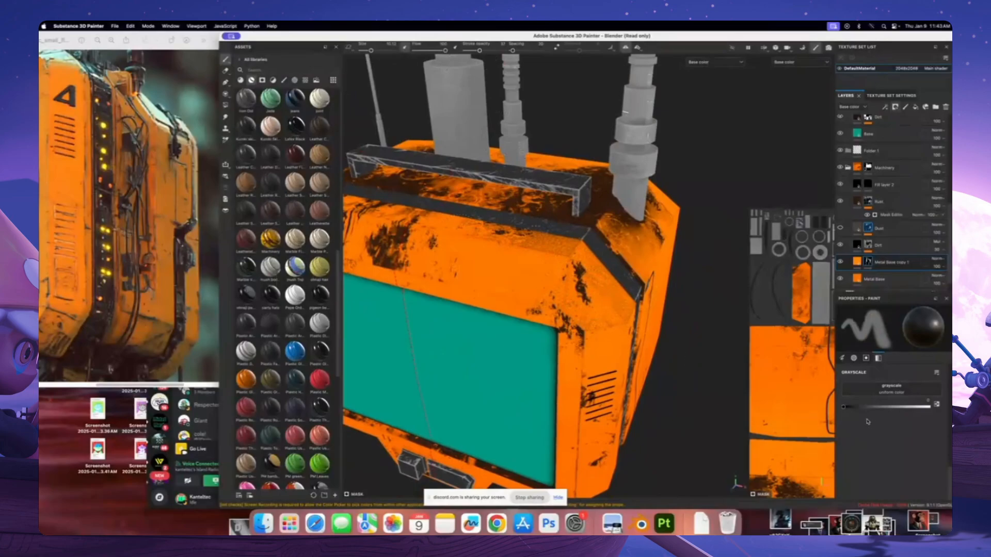
{"action": "left_click_drag", "start_coordinate": [871, 408], "coordinate": [929, 407]}
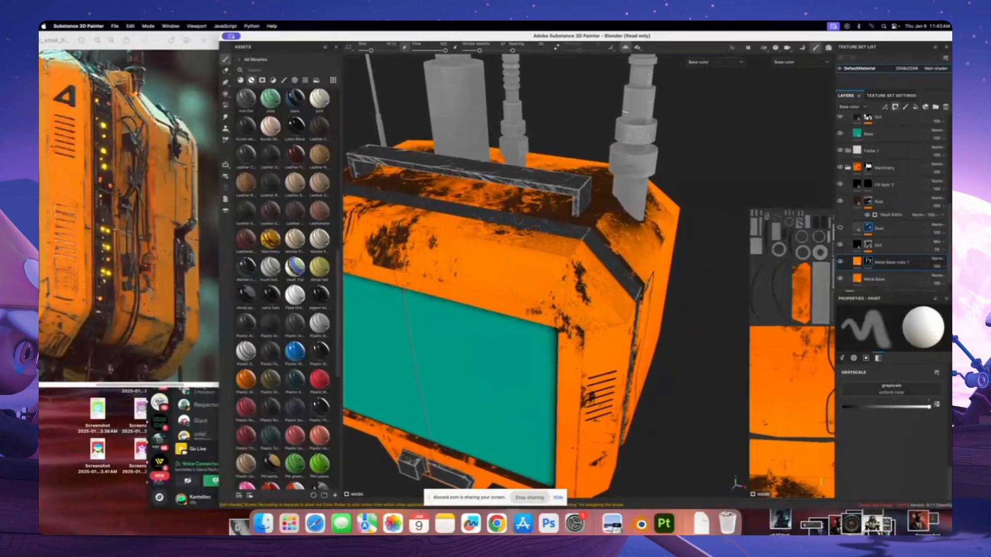
{"action": "left_click_drag", "start_coordinate": [605, 297], "coordinate": [488, 295], "text": "alt"}
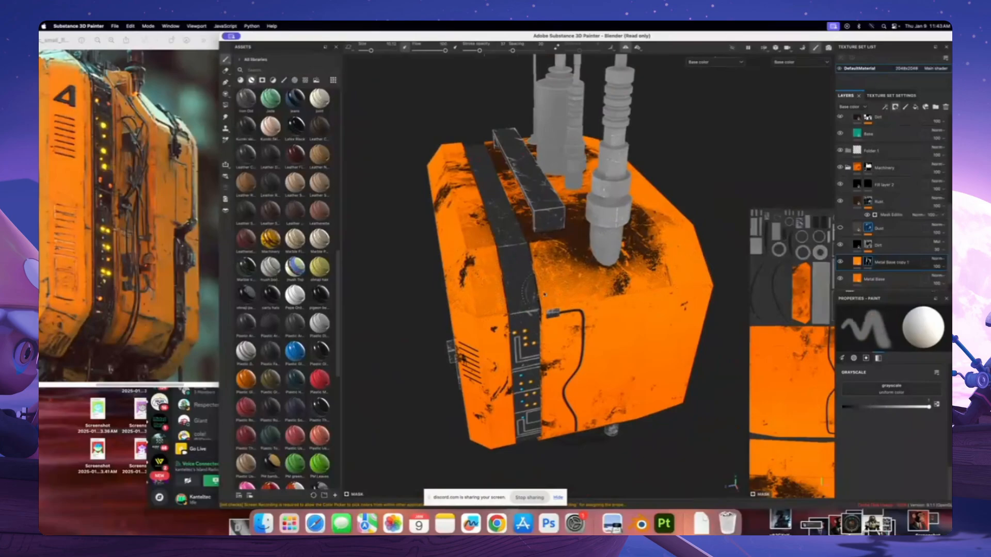
{"action": "left_click_drag", "start_coordinate": [544, 294], "coordinate": [510, 252], "text": "alt"}
Check the effect of the Metal Base copy 1 layer by toggling its visibility
{"action": "scroll", "coordinate": [632, 273], "scroll_direction": "down", "scroll_amount": 4}
{"action": "scroll", "coordinate": [632, 273], "scroll_direction": "up", "scroll_amount": 4}
{"action": "left_click", "coordinate": [840, 262]}
{"action": "left_click", "coordinate": [840, 262]}
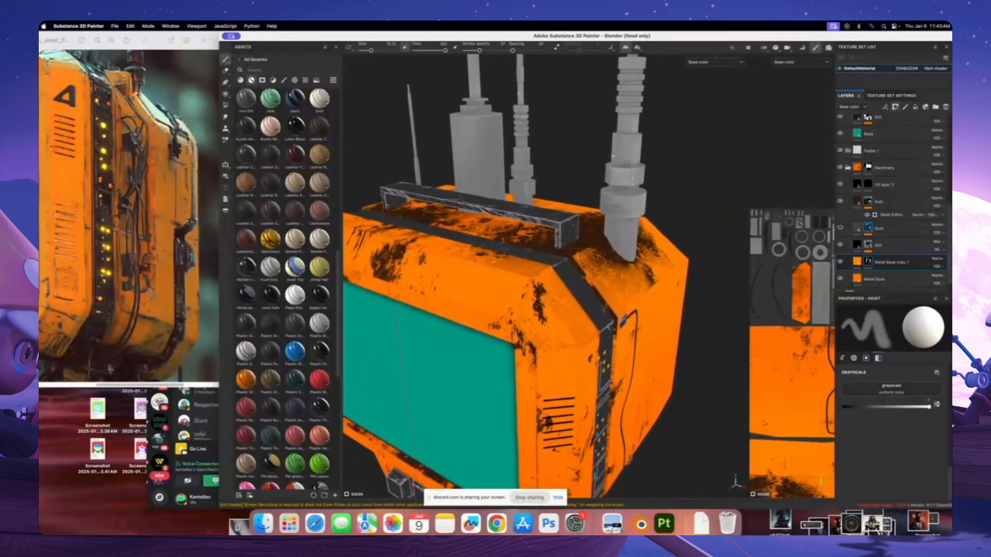
Enlarge the brush and look over the body's top and front edges
{"action": "right_click_drag", "start_coordinate": [438, 210], "coordinate": [450, 210], "text": "super"}
{"action": "left_click_drag", "start_coordinate": [438, 210], "coordinate": [466, 237], "text": "alt"}
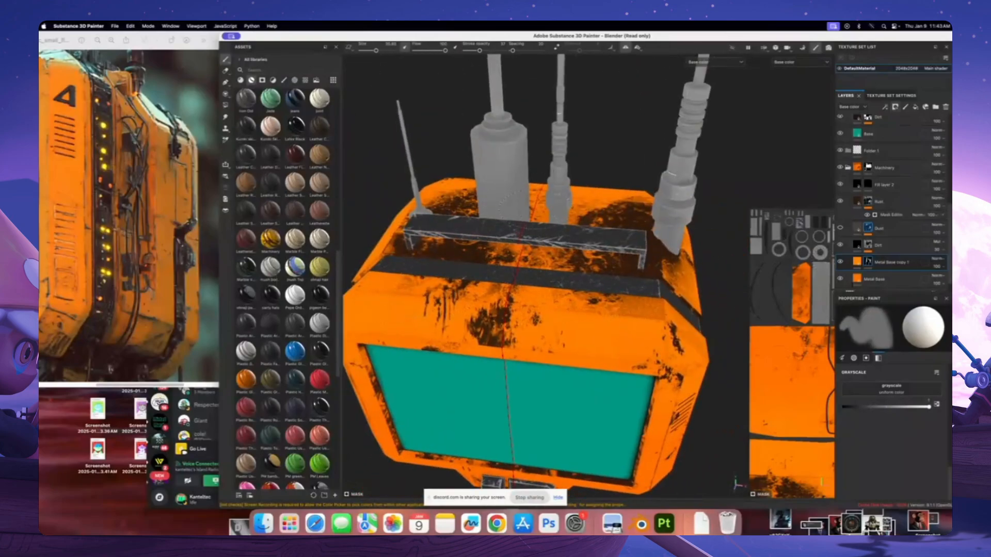
{"action": "left_click_drag", "start_coordinate": [525, 259], "coordinate": [543, 272], "text": "alt"}
{"action": "middle_click_drag", "start_coordinate": [484, 200], "coordinate": [512, 246], "text": "alt"}
{"action": "scroll", "coordinate": [513, 247], "scroll_direction": "up", "scroll_amount": 4}
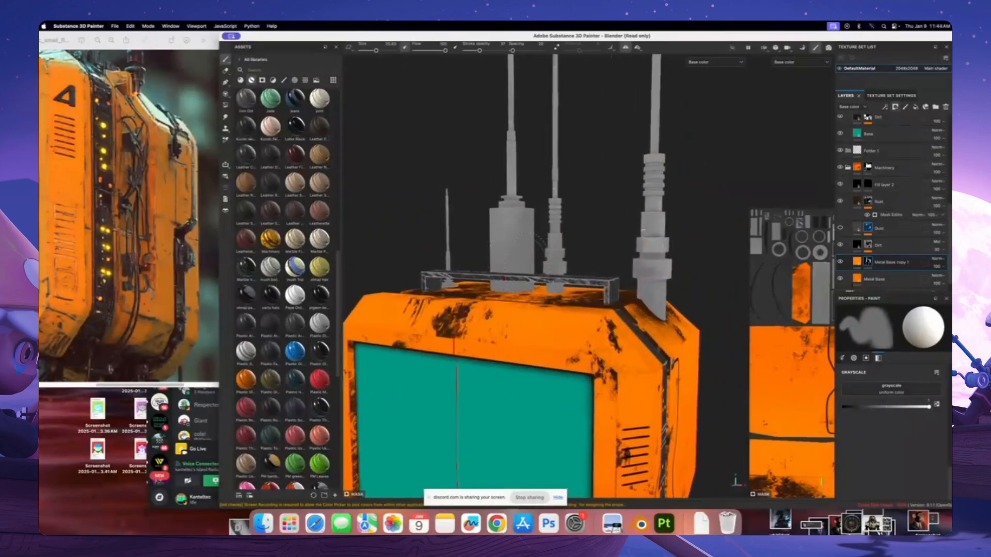
{"action": "mouse_move", "coordinate": [537, 232]}
{"action": "left_mouse_down", "text": "alt"}
{"action": "mouse_move", "coordinate": [511, 222]}
{"action": "mouse_move", "coordinate": [522, 248]}
{"action": "mouse_move", "coordinate": [532, 239]}
{"action": "left_mouse_up", "text": "alt"}
{"action": "scroll", "coordinate": [523, 249], "scroll_direction": "down", "scroll_amount": 4}
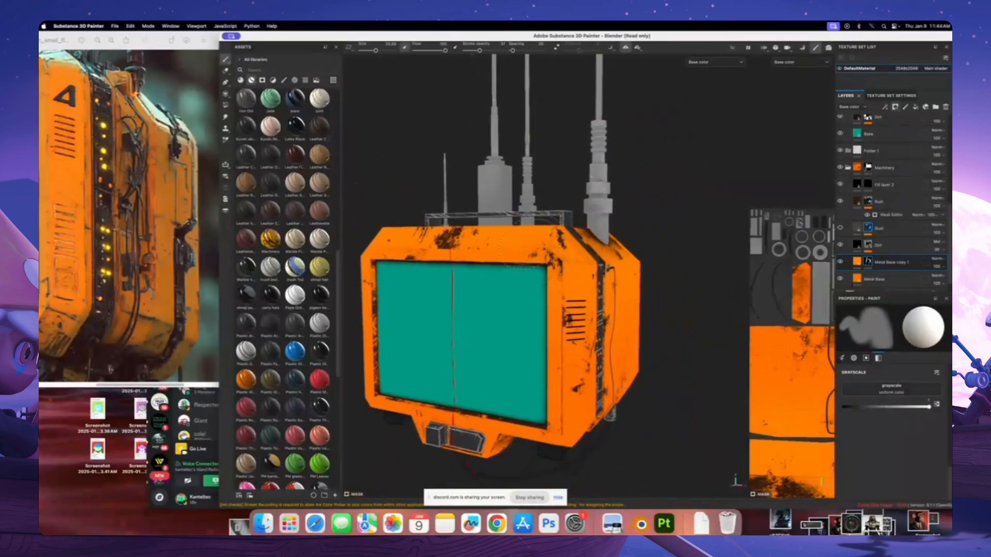
Reduce the brush size to about 1 and frame the body's upper front corner beside the screen
{"action": "key", "text": "bracketleft"}
{"action": "key", "text": "bracketleft"}
{"action": "key", "text": "bracketleft"}
{"action": "key", "text": "bracketleft"}
{"action": "key", "text": "bracketleft"}
{"action": "key", "text": "bracketleft"}
{"action": "key", "text": "bracketleft"}
{"action": "key", "text": "bracketleft"}
{"action": "key", "text": "bracketleft"}
{"action": "key", "text": "bracketleft"}
{"action": "key", "text": "bracketleft"}
{"action": "key", "text": "bracketleft"}
{"action": "key", "text": "bracketleft"}
{"action": "key", "text": "bracketleft"}
{"action": "key", "text": "bracketleft"}
{"action": "scroll", "coordinate": [530, 240], "scroll_direction": "up", "scroll_amount": 5}
{"action": "left_click_drag", "start_coordinate": [502, 193], "coordinate": [505, 224], "text": "alt"}
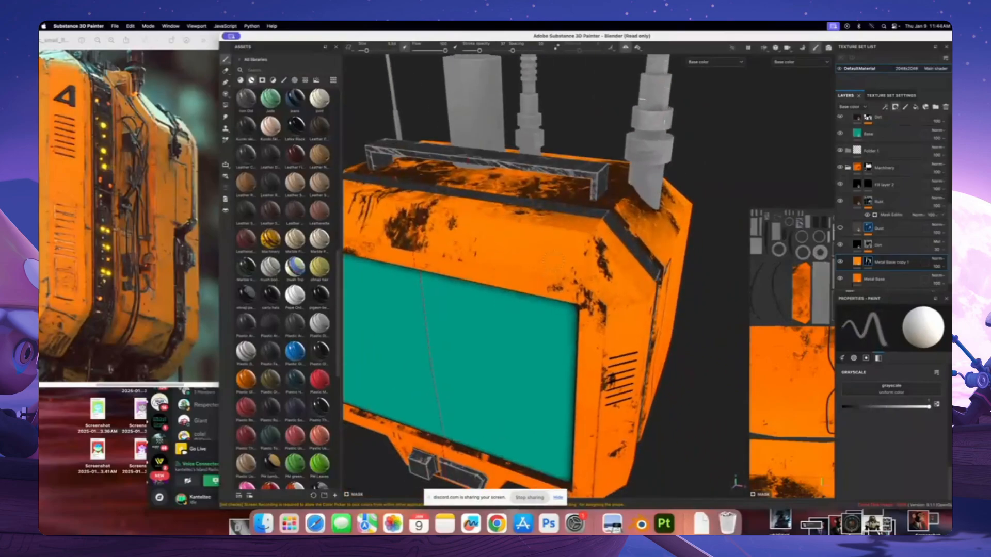
{"action": "key", "text": "bracketleft"}
{"action": "key", "text": "bracketleft"}
{"action": "key", "text": "bracketleft"}
{"action": "key", "text": "bracketleft"}
{"action": "key", "text": "bracketleft"}
{"action": "scroll", "coordinate": [505, 224], "scroll_direction": "up", "scroll_amount": 2}
{"action": "scroll", "coordinate": [505, 224], "scroll_direction": "up", "scroll_amount": 1}
Examine the whole device in Material display mode, close up and from a distance, and return the viewport to Base color
{"action": "left_click_drag", "start_coordinate": [617, 260], "coordinate": [530, 252], "text": "alt"}
{"action": "scroll", "coordinate": [602, 253], "scroll_direction": "down", "scroll_amount": 4}
{"action": "scroll", "coordinate": [558, 238], "scroll_direction": "up", "scroll_amount": 3}
{"action": "scroll", "coordinate": [558, 237], "scroll_direction": "down", "scroll_amount": 4}
{"action": "scroll", "coordinate": [585, 254], "scroll_direction": "down", "scroll_amount": 4}
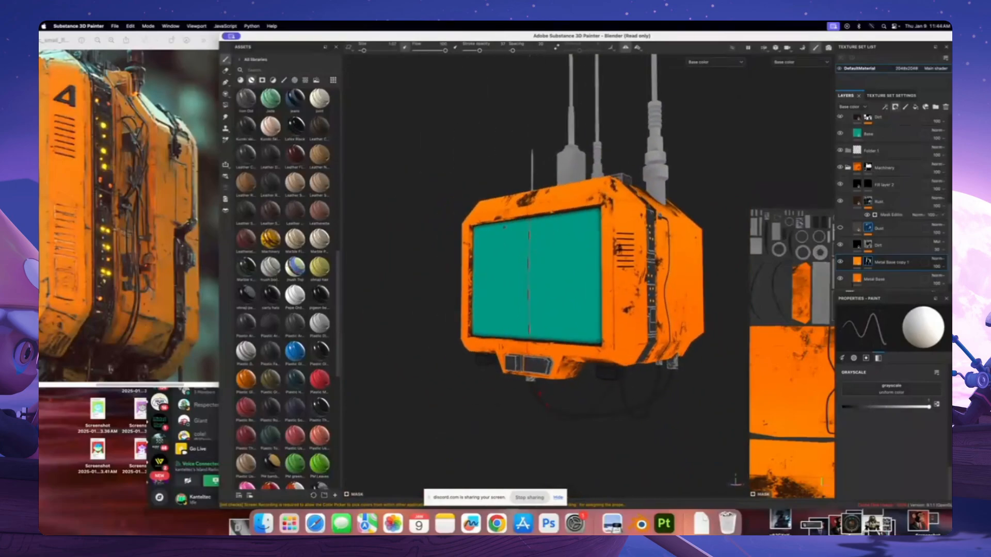
{"action": "middle_click_drag", "start_coordinate": [530, 251], "coordinate": [491, 289], "text": "alt"}
{"action": "left_click", "coordinate": [714, 62]}
{"action": "left_click", "coordinate": [704, 72]}
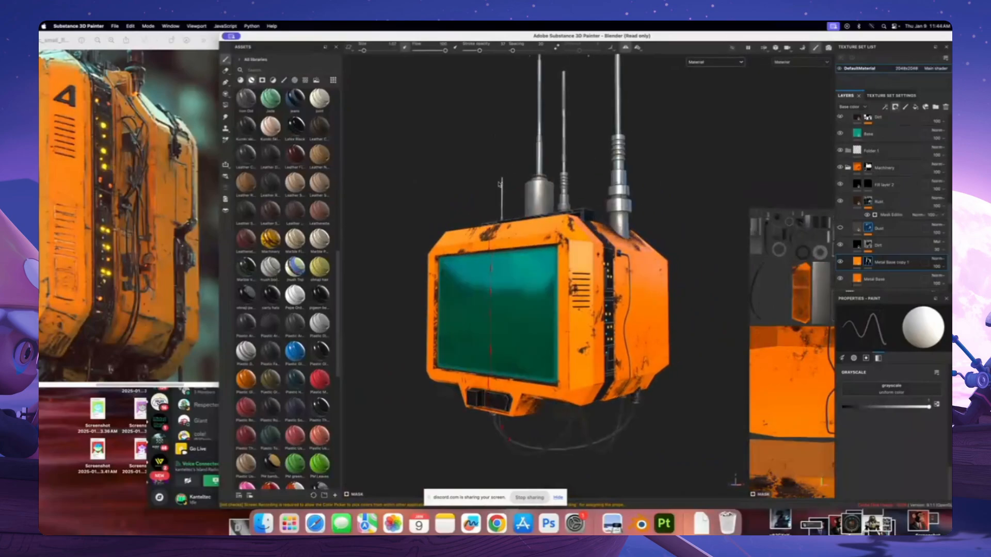
{"action": "scroll", "coordinate": [589, 203], "scroll_direction": "up", "scroll_amount": 3}
{"action": "left_click_drag", "start_coordinate": [588, 203], "coordinate": [684, 191], "text": "alt"}
{"action": "scroll", "coordinate": [568, 217], "scroll_direction": "up", "scroll_amount": 3}
{"action": "left_click", "coordinate": [714, 62]}
{"action": "left_click", "coordinate": [695, 93]}
Duplicate the Metal Base copy 1 layer
{"action": "right_click", "coordinate": [861, 262]}
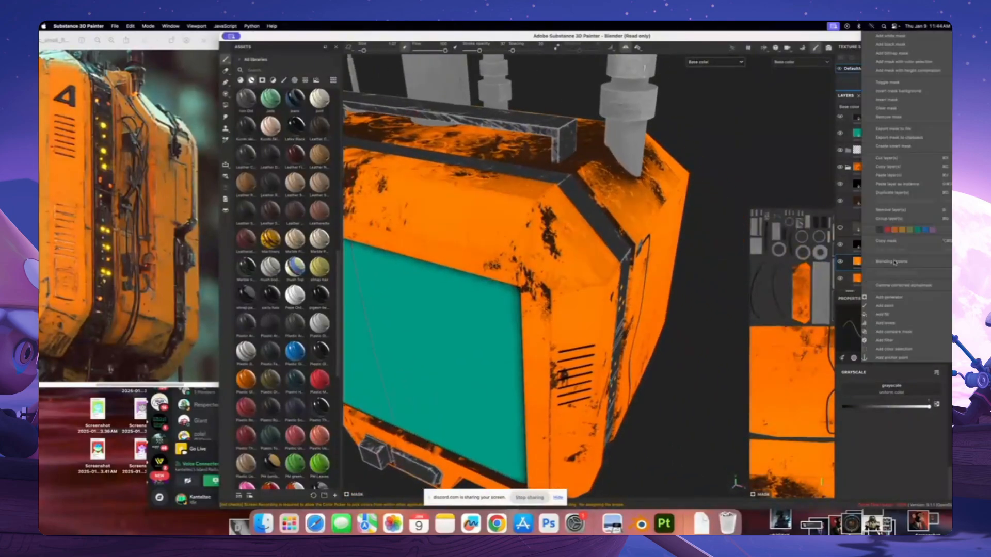
{"action": "left_click", "coordinate": [890, 193]}
{"action": "key", "text": "super+d"}
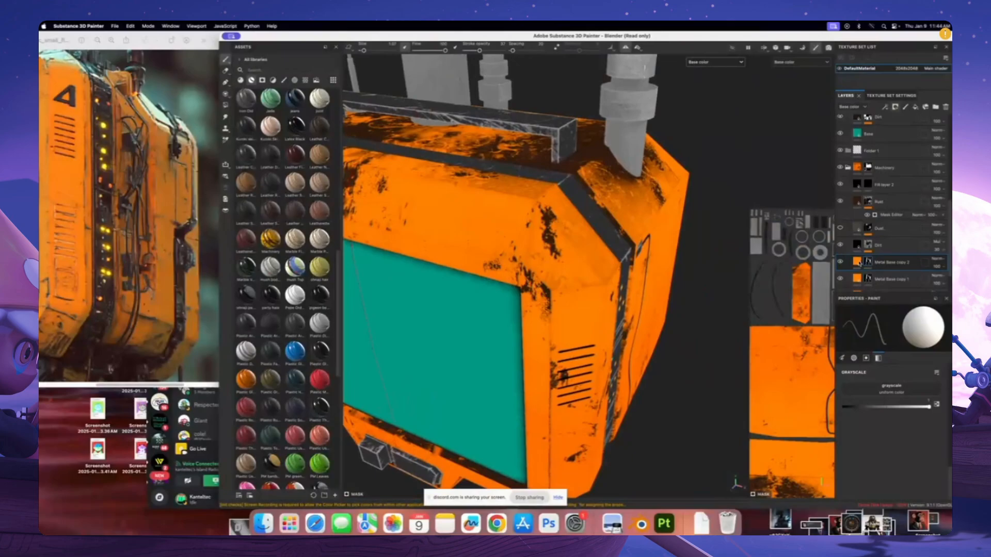
Set the duplicated Metal Base layer's base color to a paler orange and give the layer a black mask
{"action": "left_click", "coordinate": [859, 263]}
{"action": "left_click", "coordinate": [896, 361]}
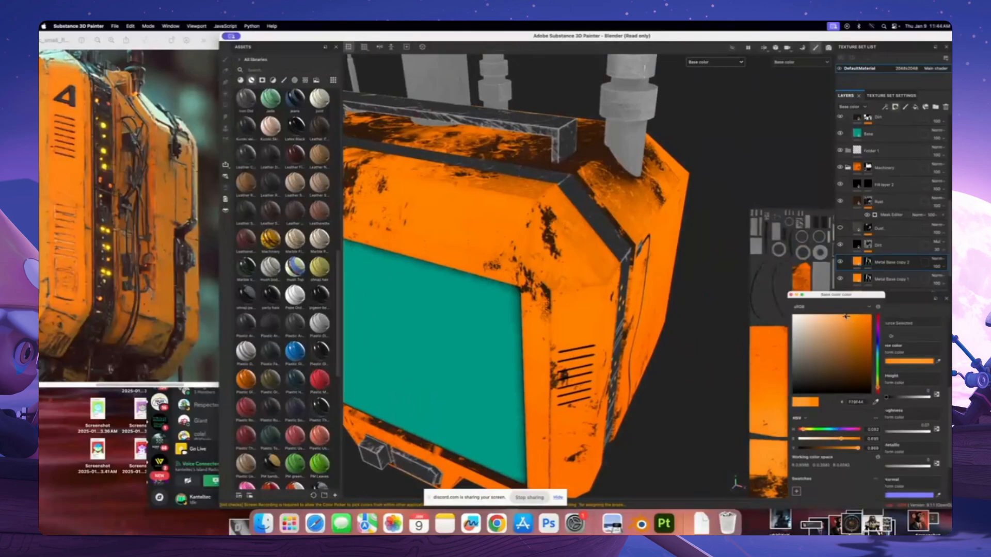
{"action": "left_click", "coordinate": [842, 313]}
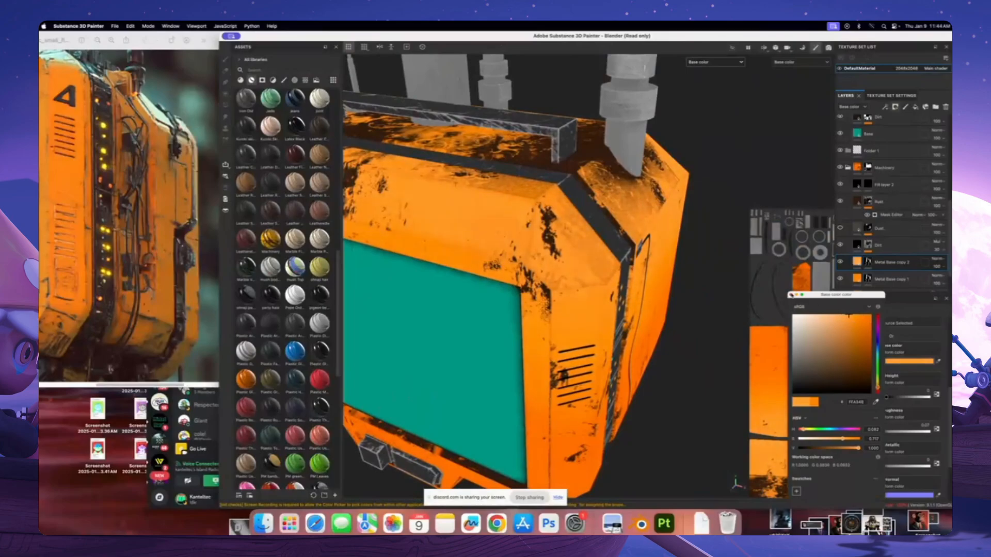
{"action": "left_click", "coordinate": [791, 294]}
{"action": "right_click", "coordinate": [865, 261]}
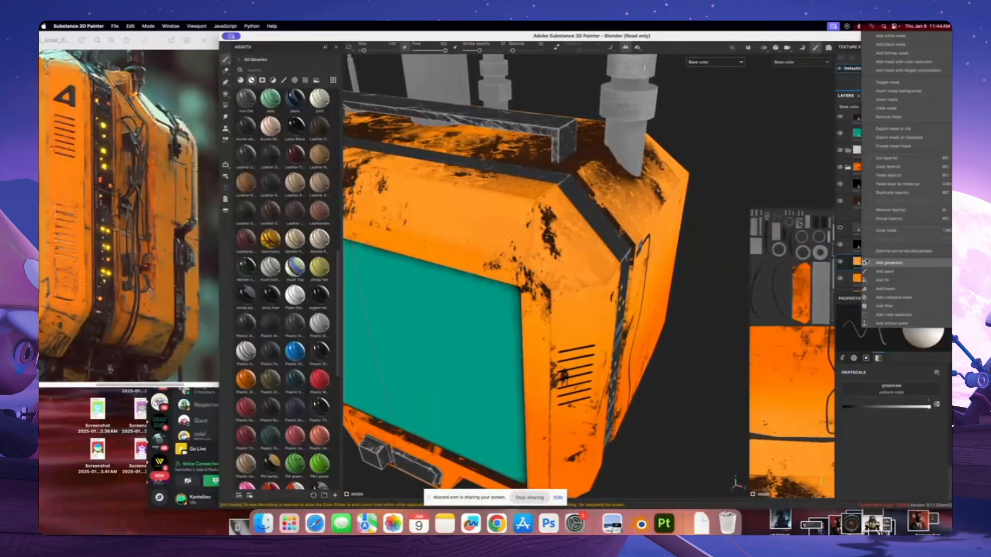
{"action": "left_click", "coordinate": [876, 45]}
Paint thin paler-orange highlights with a very small brush along the crease above the side vent lines
{"action": "scroll", "coordinate": [546, 276], "scroll_direction": "up", "scroll_amount": 3}
{"action": "left_click_drag", "start_coordinate": [551, 224], "coordinate": [490, 211], "text": "alt"}
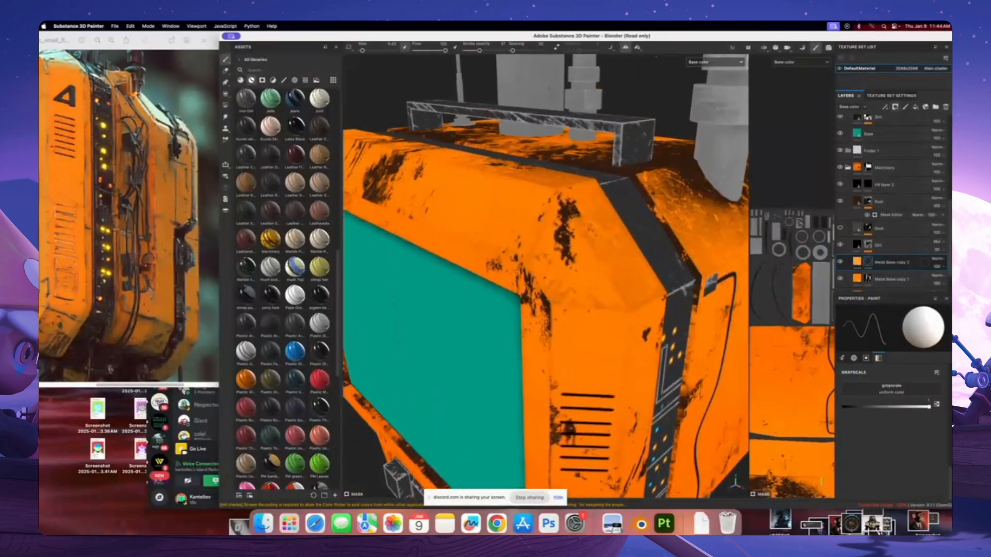
{"action": "scroll", "coordinate": [535, 220], "scroll_direction": "up", "scroll_amount": 5}
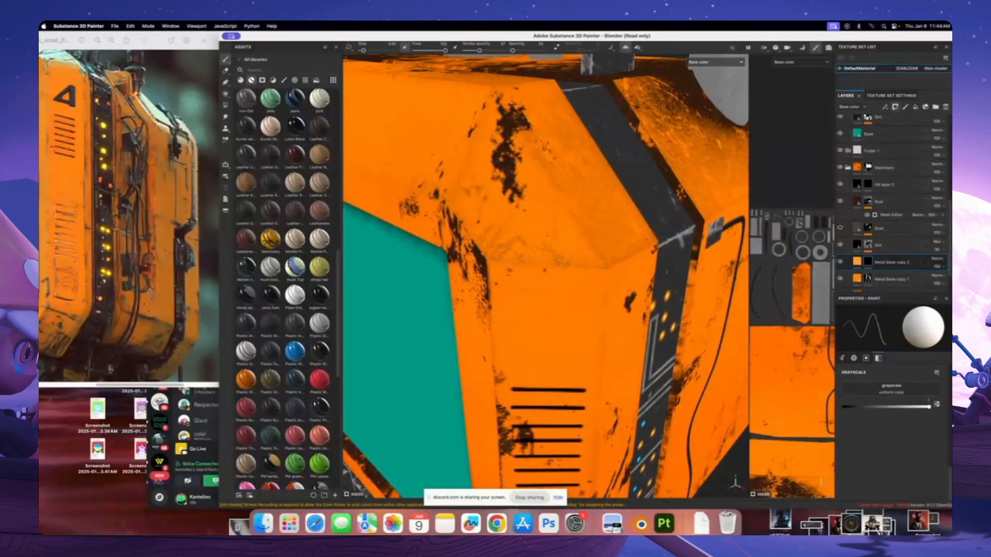
{"action": "scroll", "coordinate": [602, 265], "scroll_direction": "down", "scroll_amount": 3}
{"action": "left_click_drag", "start_coordinate": [603, 266], "coordinate": [470, 261], "text": "alt"}
{"action": "left_click_drag", "start_coordinate": [627, 477], "coordinate": [584, 454], "text": "alt"}
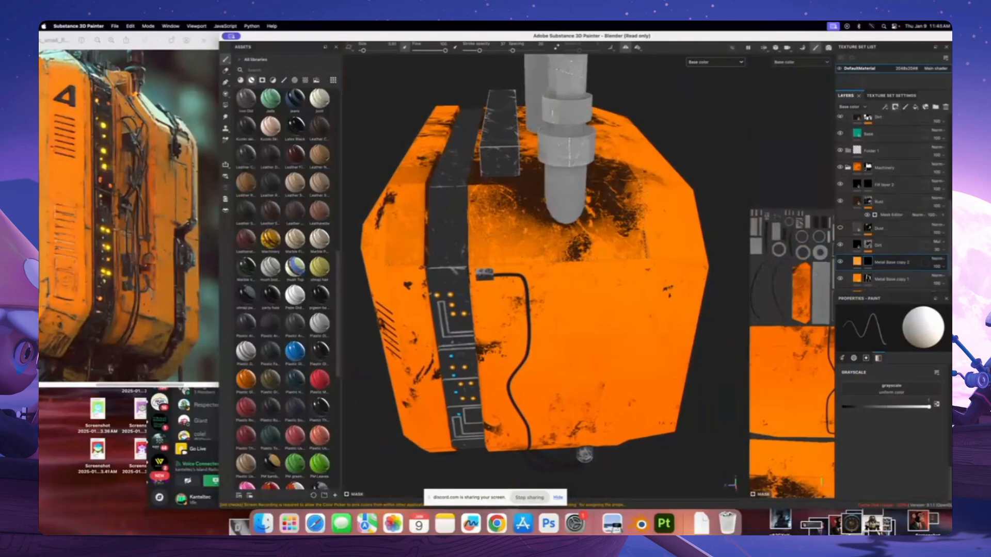
Paint thin straight highlights along the edges of the upper front corner facet beside the screen
{"action": "left_click_drag", "start_coordinate": [498, 239], "coordinate": [535, 209], "text": "alt"}
{"action": "right_click_drag", "start_coordinate": [535, 209], "coordinate": [529, 276], "text": "alt"}
{"action": "left_click_drag", "start_coordinate": [529, 276], "coordinate": [543, 337], "text": "alt"}
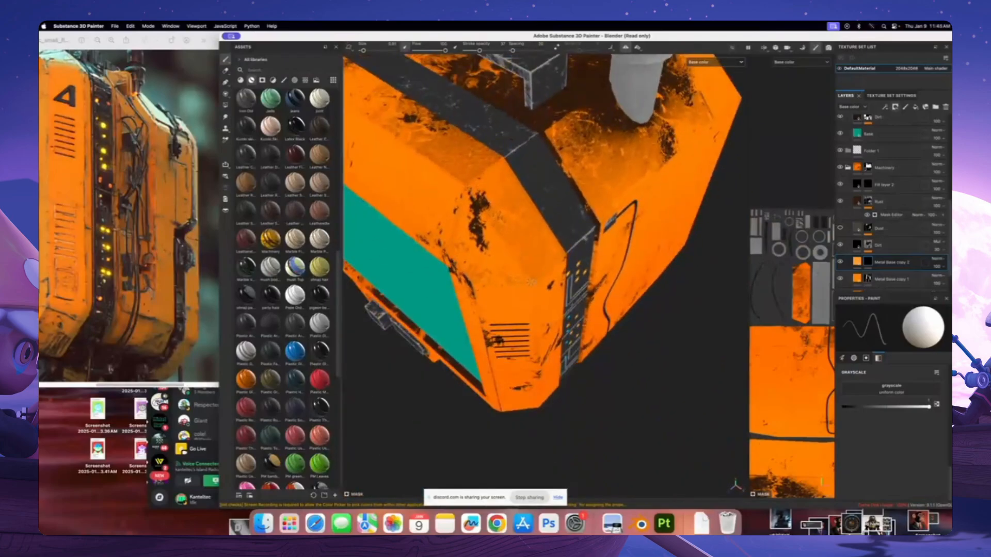
{"action": "left_click_drag", "start_coordinate": [468, 187], "coordinate": [422, 242], "text": "alt"}
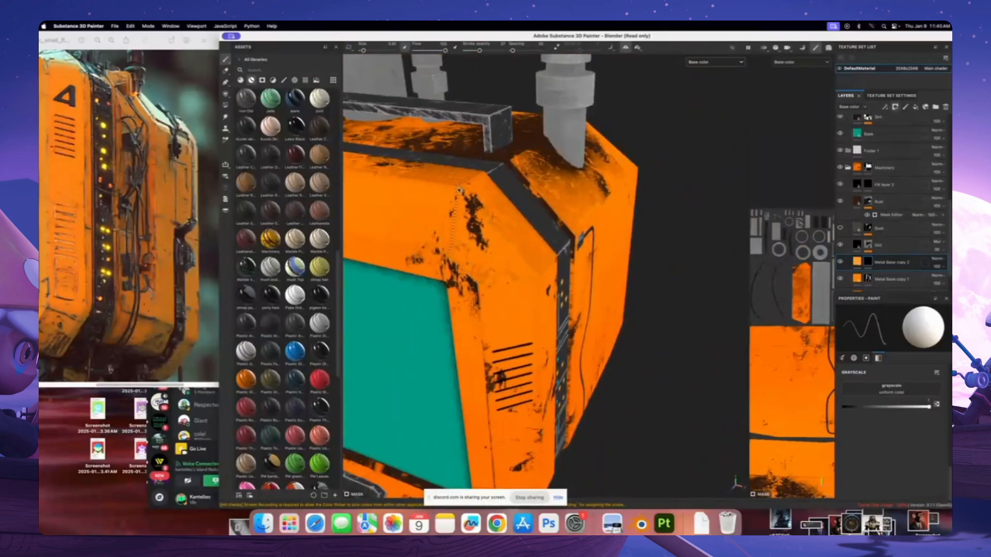
{"action": "left_click_drag", "start_coordinate": [461, 190], "coordinate": [507, 246], "text": "alt"}
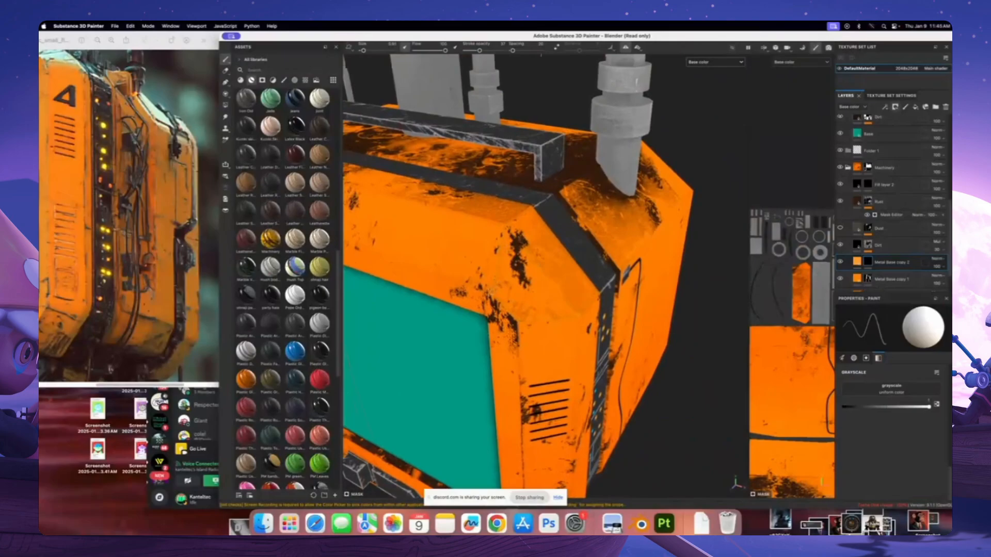
{"action": "left_click_drag", "start_coordinate": [491, 291], "coordinate": [580, 263], "text": "alt"}
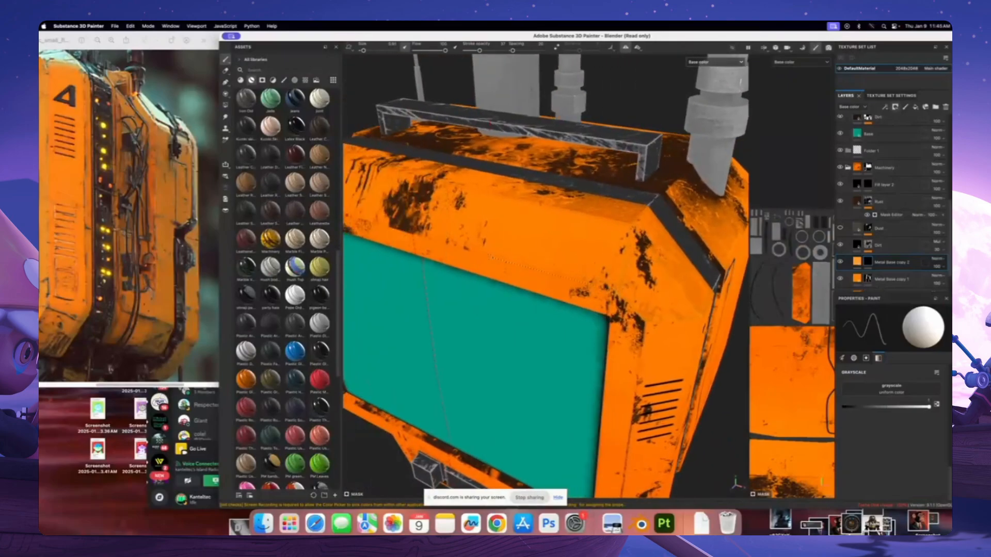
Draw straight highlight lines along the body's top front edge above the screen
{"action": "key", "text": "shift"}
{"action": "left_click_drag", "start_coordinate": [536, 178], "coordinate": [534, 230], "text": "alt"}
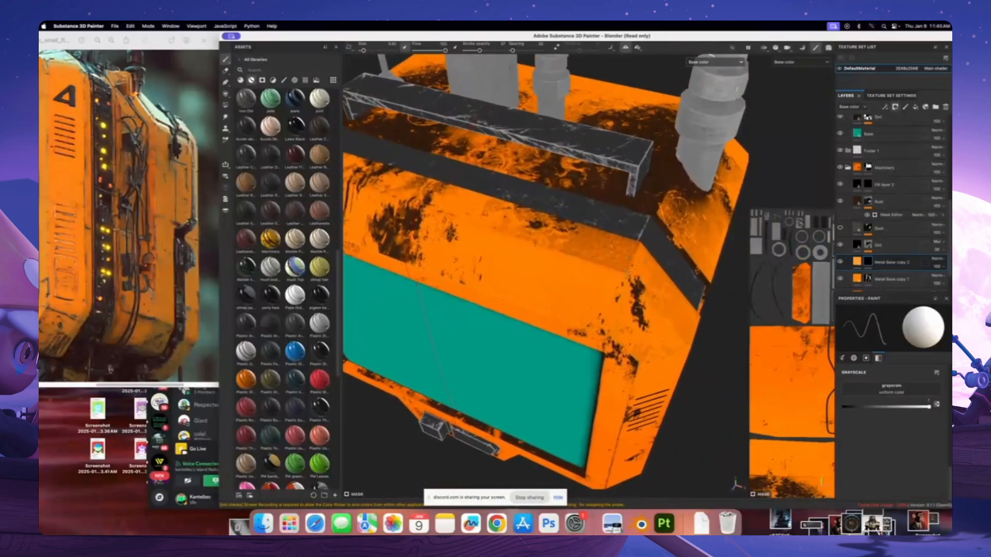
{"action": "key", "text": "shift"}
{"action": "left_click_drag", "start_coordinate": [545, 219], "coordinate": [514, 231], "text": "alt"}
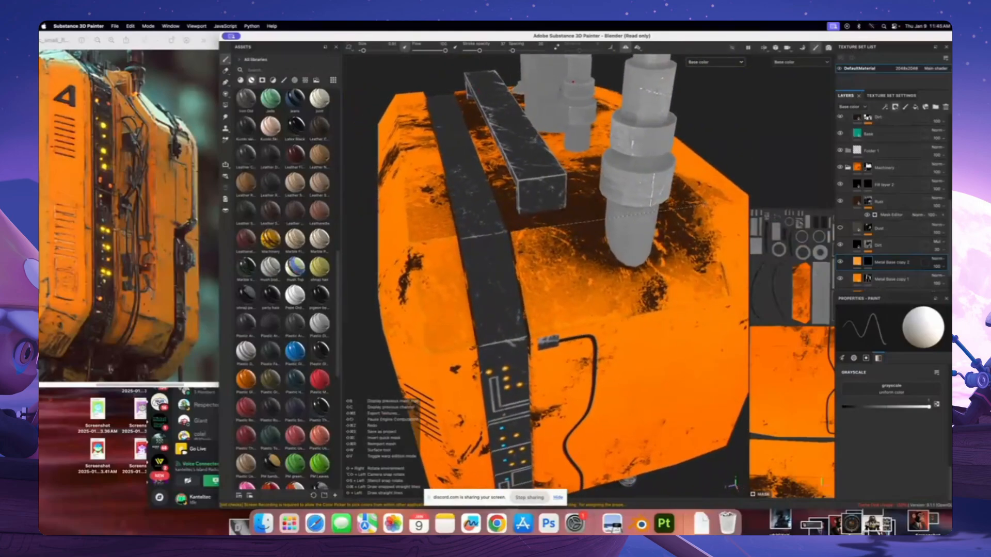
Draw straight highlight lines along the upper edges where the body's side meets its back
{"action": "left_click_drag", "start_coordinate": [537, 196], "coordinate": [566, 194], "text": "alt"}
{"action": "scroll", "coordinate": [566, 194], "scroll_direction": "up", "scroll_amount": 5}
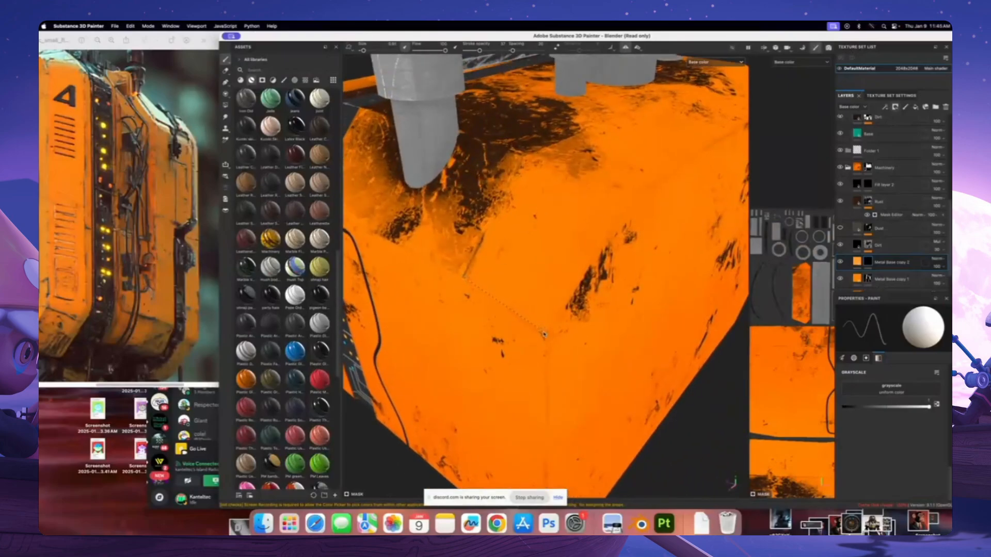
{"action": "left_click_drag", "start_coordinate": [545, 334], "coordinate": [532, 356], "text": "alt"}
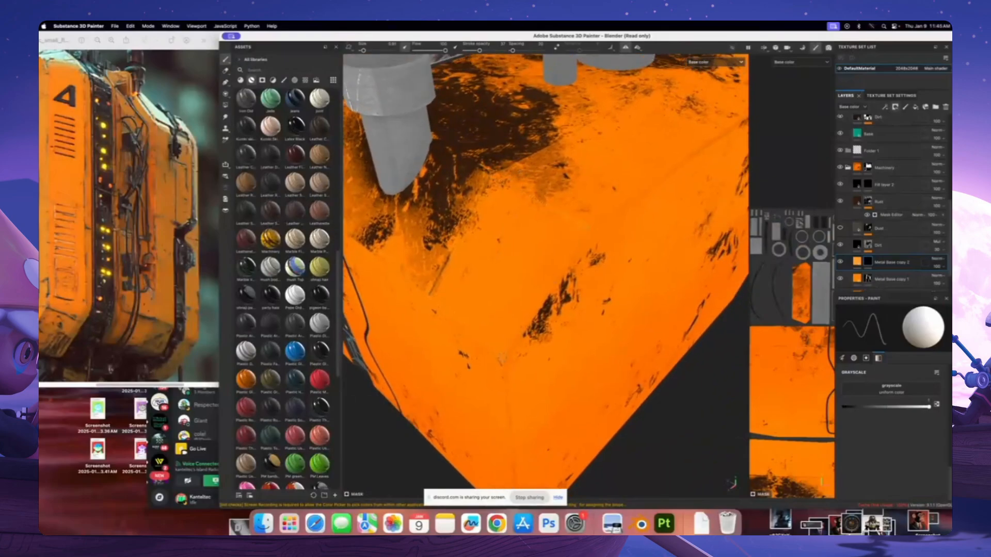
{"action": "left_click", "coordinate": [589, 231], "text": "shift"}
{"action": "left_click_drag", "start_coordinate": [588, 231], "coordinate": [476, 259], "text": "alt"}
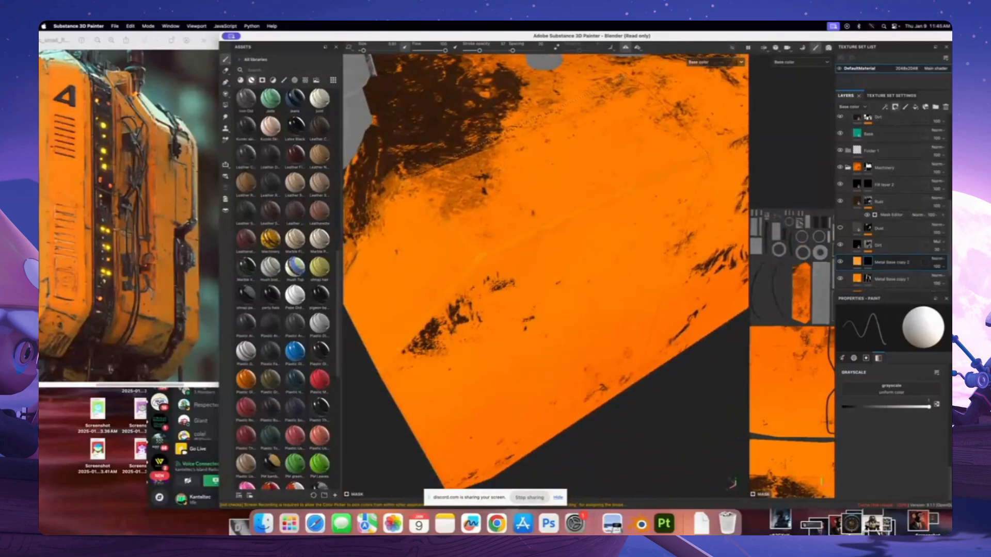
Draw a straight highlight line down the vertical edge between the body's side and back
{"action": "key", "text": "shift"}
{"action": "left_click_drag", "start_coordinate": [647, 88], "coordinate": [568, 275], "text": "alt"}
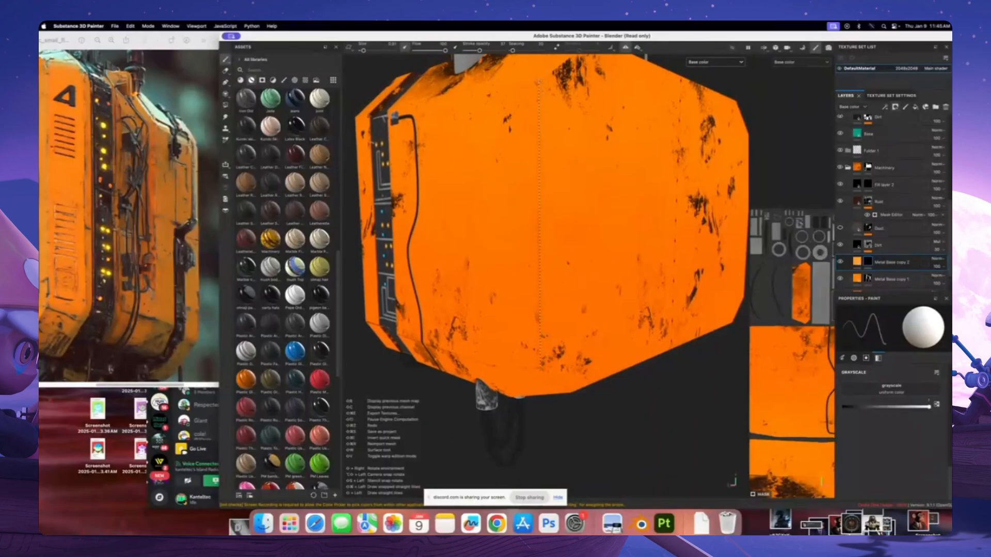
{"action": "left_click_drag", "start_coordinate": [568, 275], "coordinate": [443, 306], "text": "alt"}
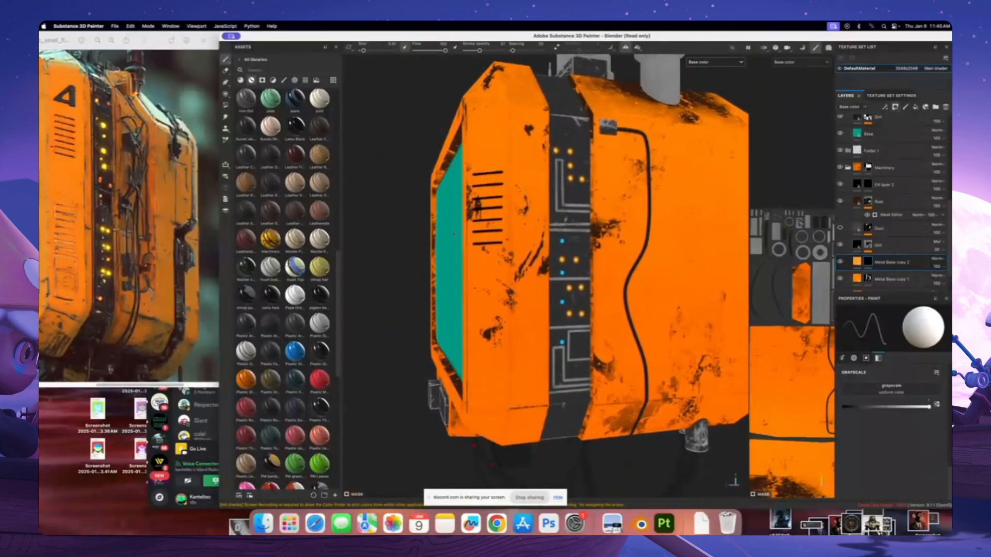
Inspect the highlights along the body's lower front corner and bottom edges from several angles
{"action": "middle_click_drag", "start_coordinate": [534, 317], "coordinate": [533, 219], "text": "alt"}
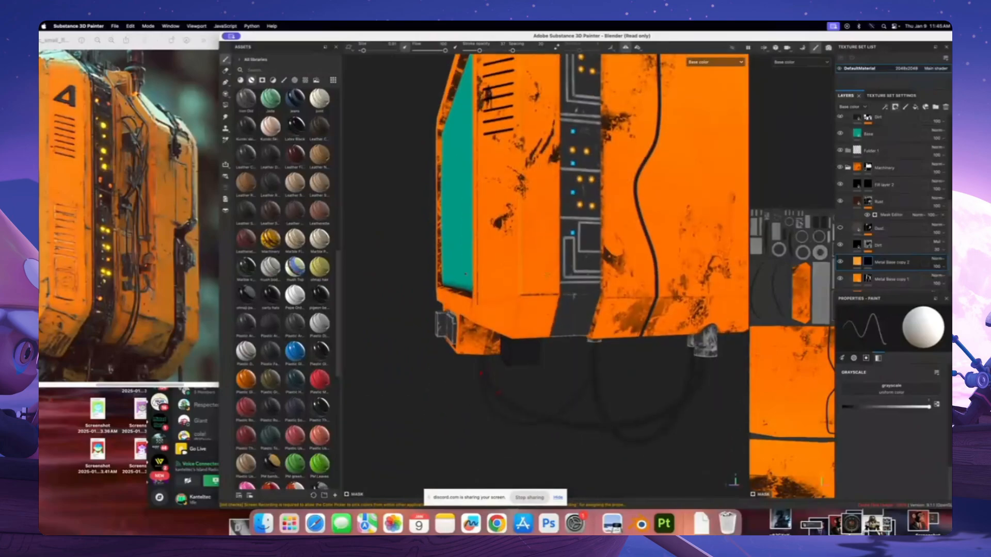
{"action": "left_click_drag", "start_coordinate": [498, 310], "coordinate": [466, 277], "text": "alt"}
{"action": "scroll", "coordinate": [511, 309], "scroll_direction": "up", "scroll_amount": 3}
{"action": "scroll", "coordinate": [511, 309], "scroll_direction": "down", "scroll_amount": 3}
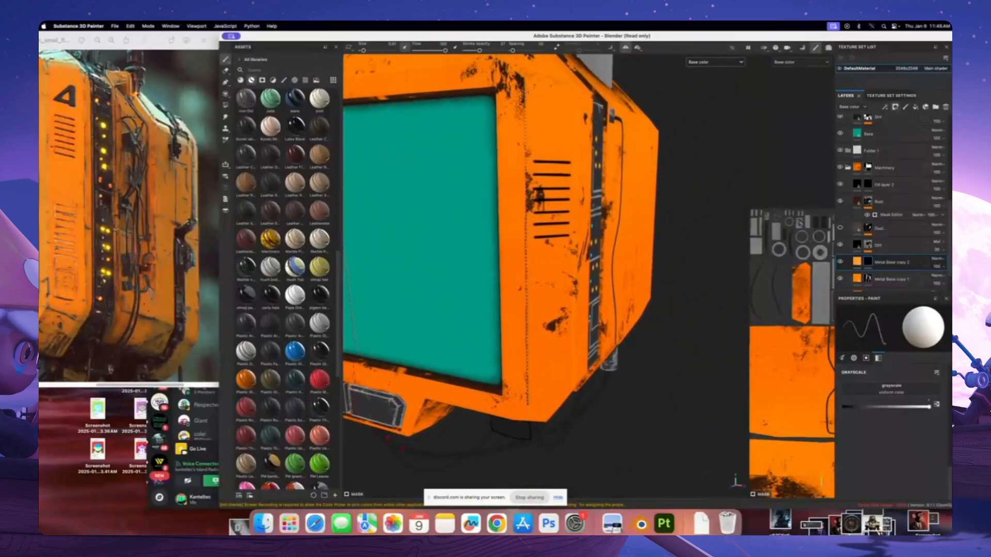
{"action": "left_click_drag", "start_coordinate": [516, 268], "coordinate": [493, 217], "text": "alt"}
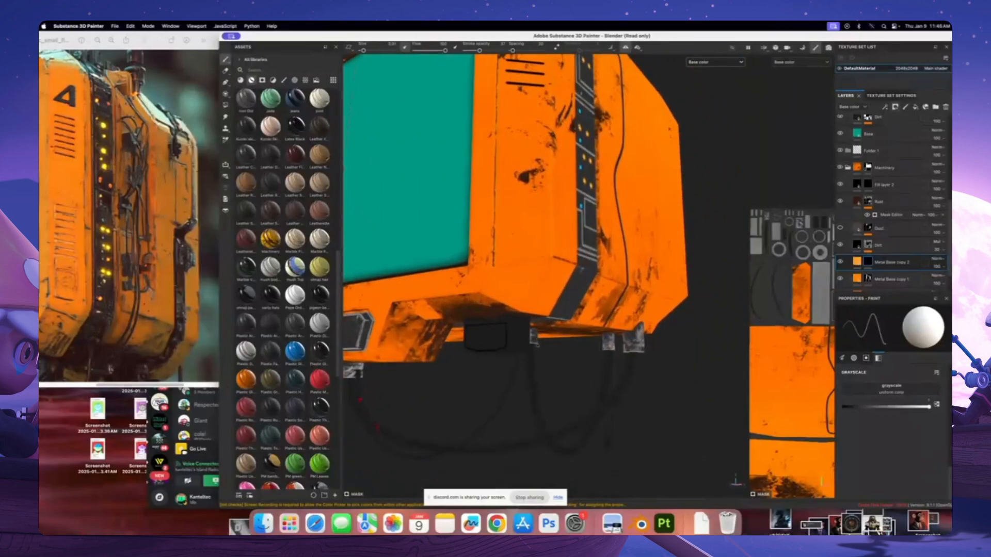
{"action": "scroll", "coordinate": [514, 278], "scroll_direction": "up", "scroll_amount": 5}
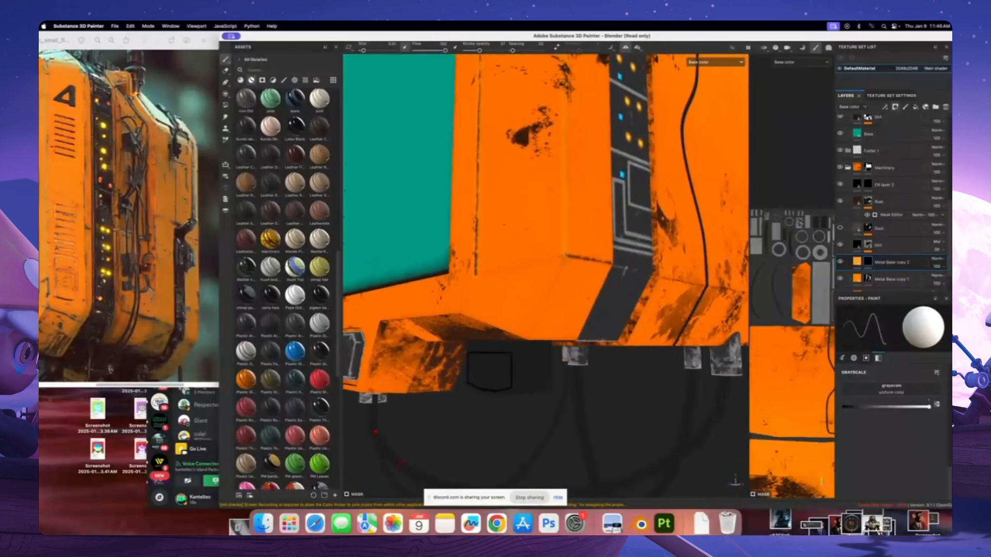
{"action": "scroll", "coordinate": [475, 279], "scroll_direction": "down", "scroll_amount": 8}
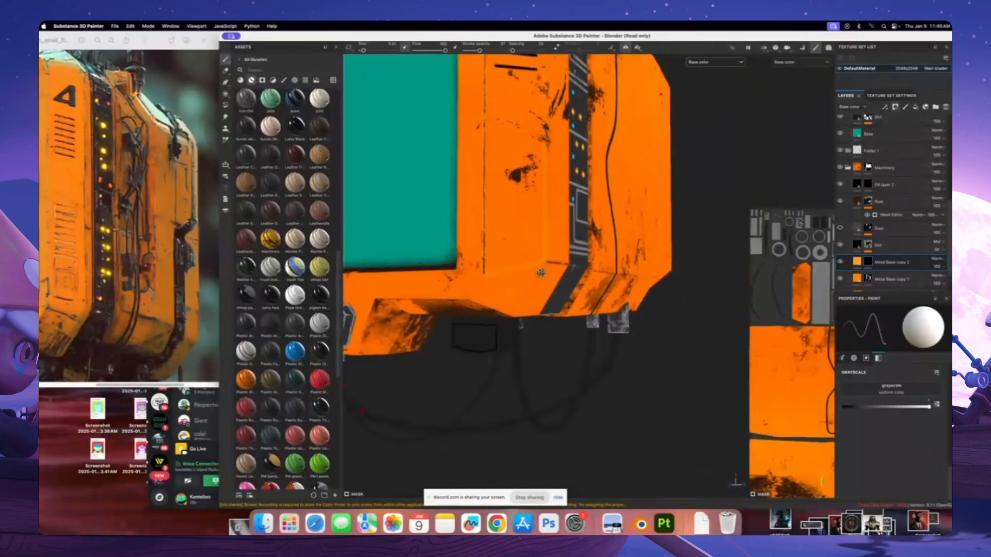
{"action": "left_click_drag", "start_coordinate": [475, 279], "coordinate": [508, 302], "text": "alt"}
{"action": "left_click_drag", "start_coordinate": [566, 176], "coordinate": [568, 234], "text": "alt"}
Set the mask brush's grayscale value to 0 and lower its stroke opacity
{"action": "left_click_drag", "start_coordinate": [858, 405], "coordinate": [842, 406]}
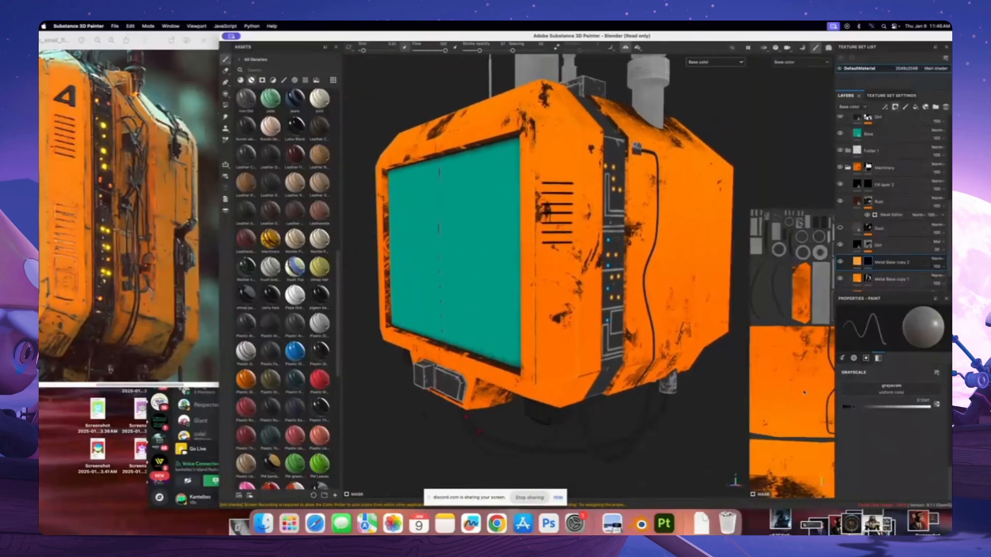
{"action": "left_click_drag", "start_coordinate": [521, 320], "coordinate": [539, 328], "text": "alt"}
{"action": "scroll", "coordinate": [539, 327], "scroll_direction": "up", "scroll_amount": 3}
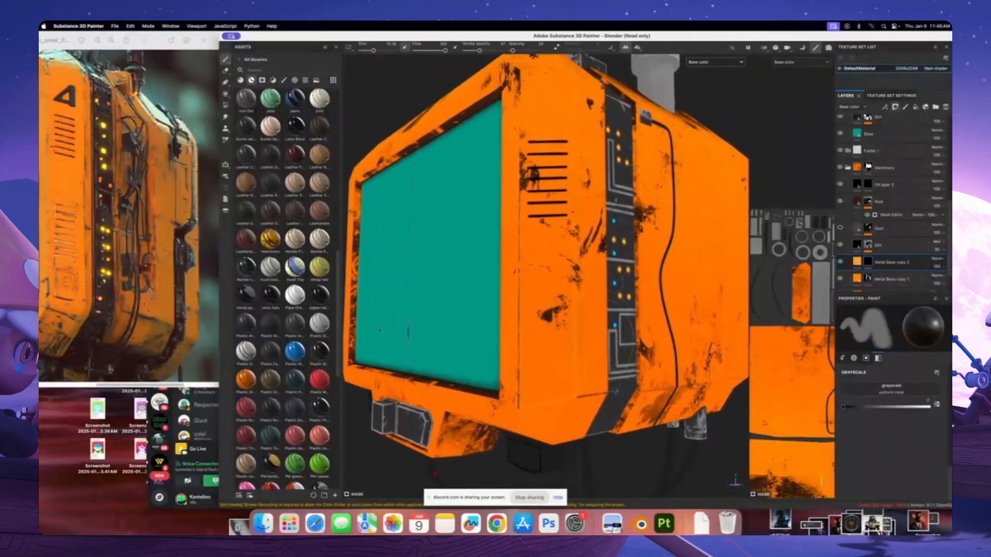
{"action": "left_click_drag", "start_coordinate": [560, 376], "coordinate": [536, 307], "text": "alt"}
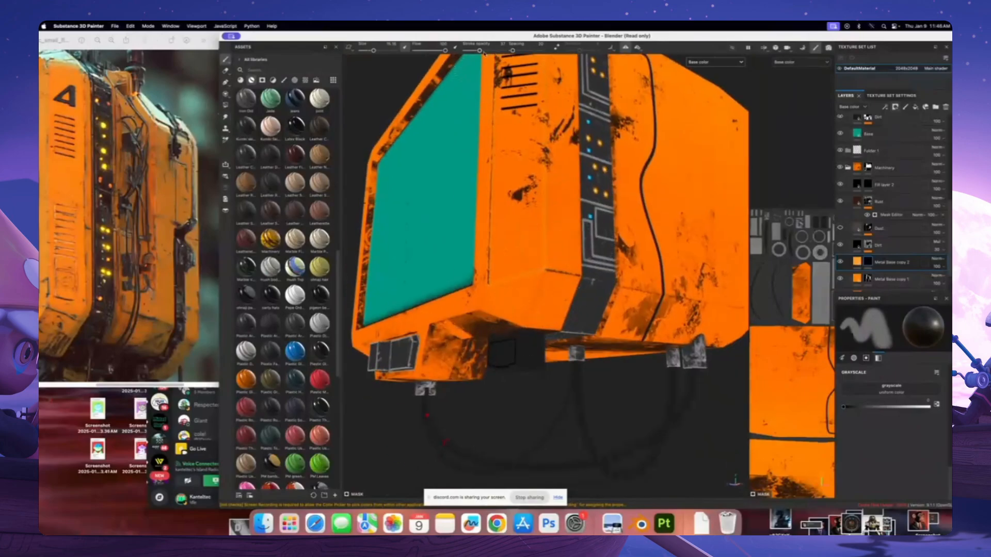
{"action": "left_click_drag", "start_coordinate": [482, 51], "coordinate": [474, 51]}
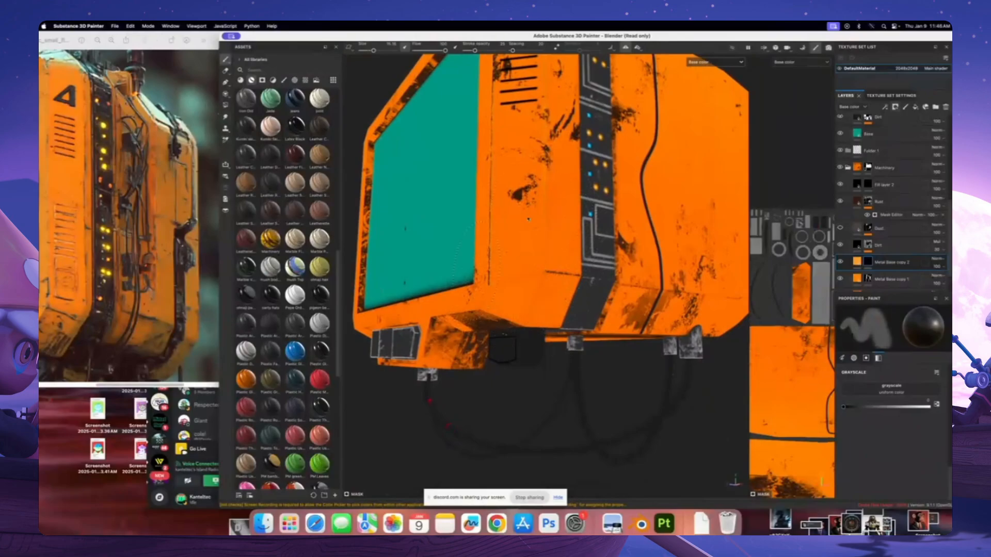
Examine the orange body's side, back and top for edge highlights and worn areas
{"action": "left_click_drag", "start_coordinate": [528, 219], "coordinate": [517, 278], "text": "alt"}
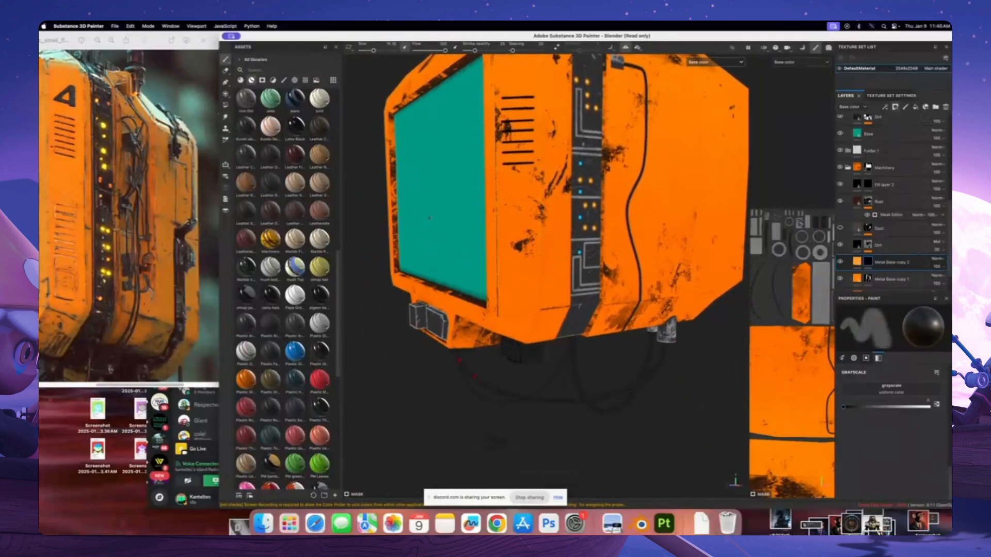
{"action": "left_click_drag", "start_coordinate": [658, 243], "coordinate": [595, 242], "text": "alt"}
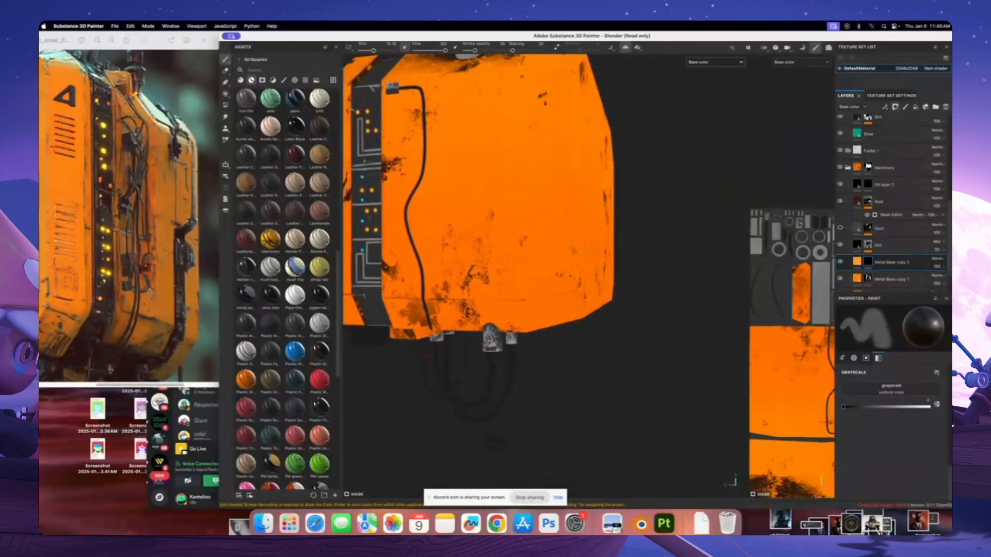
{"action": "left_click_drag", "start_coordinate": [425, 355], "coordinate": [381, 354], "text": "alt"}
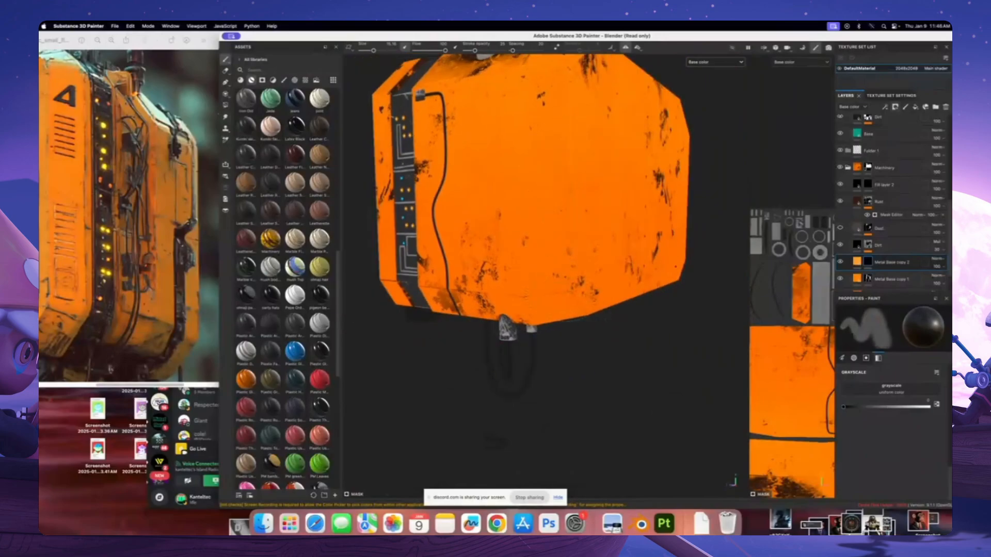
{"action": "left_click_drag", "start_coordinate": [543, 198], "coordinate": [614, 206], "text": "alt"}
{"action": "middle_click_drag", "start_coordinate": [626, 168], "coordinate": [561, 195], "text": "alt"}
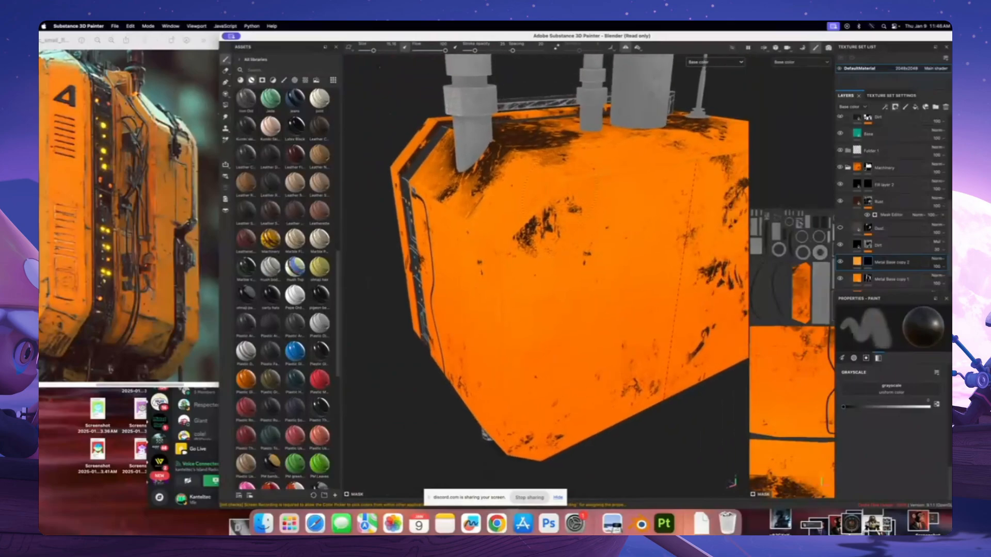
{"action": "left_click_drag", "start_coordinate": [673, 199], "coordinate": [627, 201], "text": "alt"}
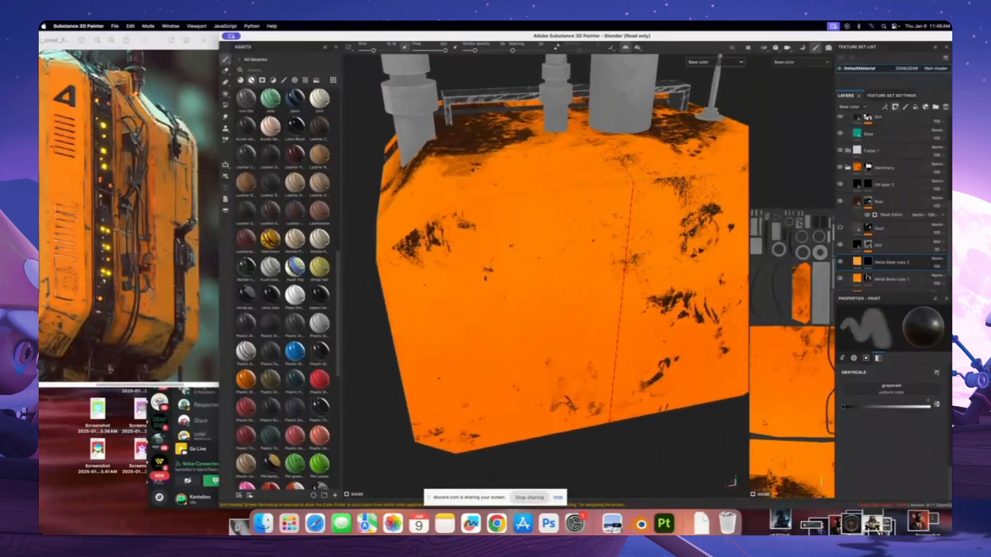
{"action": "left_click_drag", "start_coordinate": [593, 241], "coordinate": [598, 284], "text": "alt"}
{"action": "middle_click_drag", "start_coordinate": [597, 284], "coordinate": [614, 346], "text": "alt"}
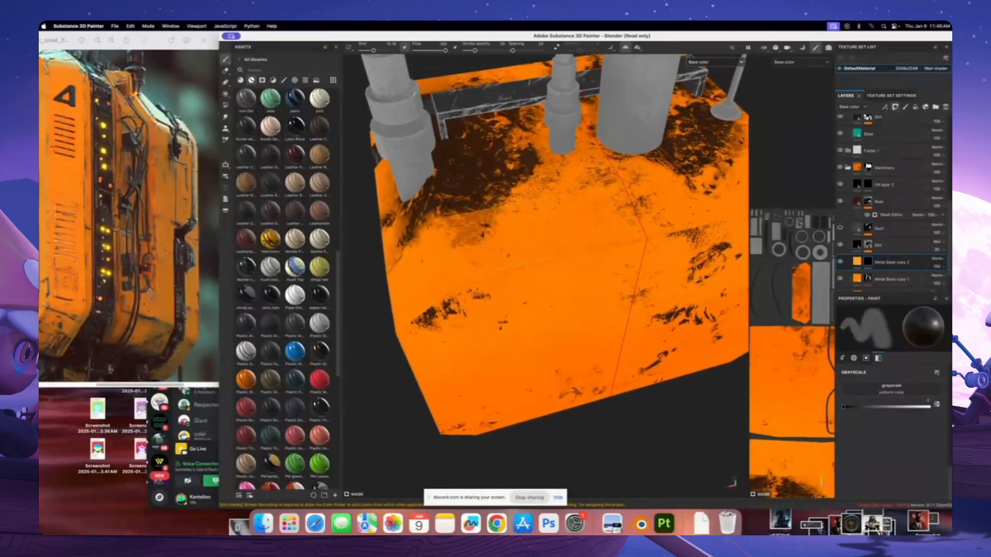
{"action": "left_click_drag", "start_coordinate": [516, 262], "coordinate": [645, 224], "text": "alt"}
{"action": "left_click_drag", "start_coordinate": [552, 221], "coordinate": [639, 215], "text": "alt"}
{"action": "middle_click_drag", "start_coordinate": [640, 215], "coordinate": [835, 232], "text": "alt"}
{"action": "scroll", "coordinate": [619, 232], "scroll_direction": "up", "scroll_amount": 3}
{"action": "left_click_drag", "start_coordinate": [593, 222], "coordinate": [696, 268], "text": "alt"}
Reduce the mask brush size at the upper front corner facet
{"action": "scroll", "coordinate": [619, 232], "scroll_direction": "up", "scroll_amount": 2}
{"action": "left_click_drag", "start_coordinate": [550, 266], "coordinate": [559, 268], "text": "alt"}
{"action": "right_click_drag", "start_coordinate": [559, 268], "coordinate": [531, 268], "text": "ctrl"}
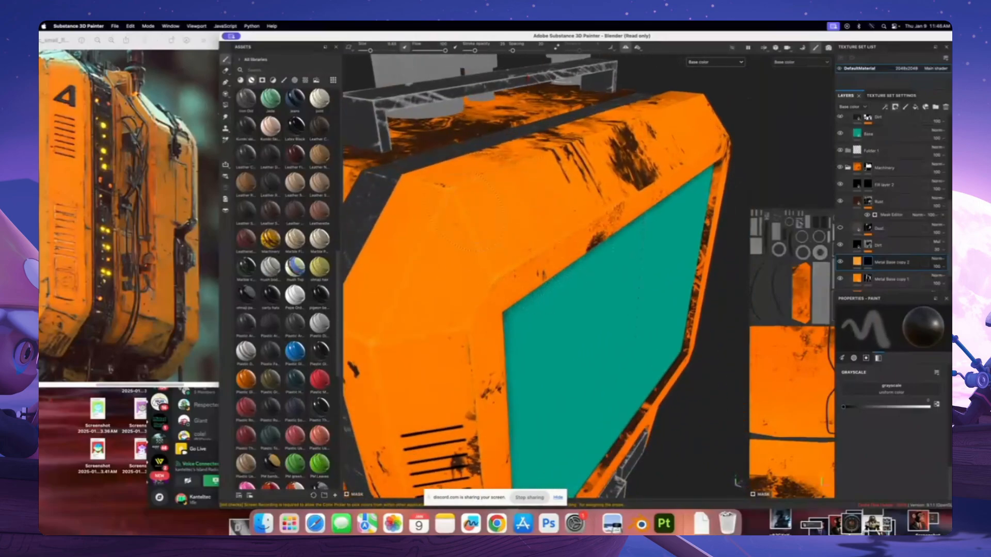
{"action": "mouse_move", "coordinate": [503, 243]}
{"action": "left_mouse_down", "text": "alt"}
{"action": "mouse_move", "coordinate": [553, 223]}
{"action": "mouse_move", "coordinate": [549, 232]}
{"action": "mouse_move", "coordinate": [588, 243]}
{"action": "left_mouse_up", "text": "alt"}
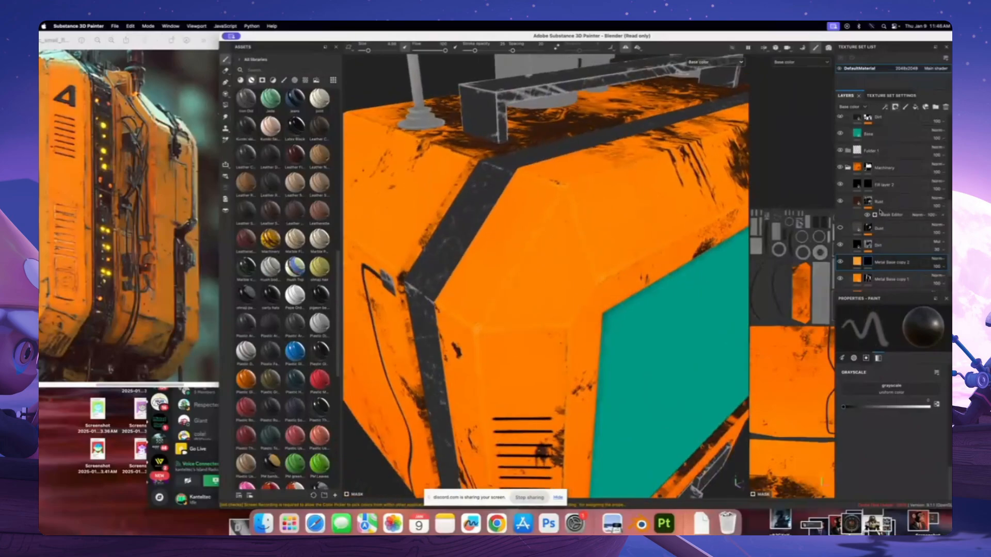
Add a Blur filter to the mask of the Metal Base copy 2 layer to soften the edge highlights
{"action": "scroll", "coordinate": [881, 212], "scroll_direction": "up", "scroll_amount": 2}
{"action": "scroll", "coordinate": [881, 212], "scroll_direction": "down", "scroll_amount": 3}
{"action": "left_click", "coordinate": [884, 107]}
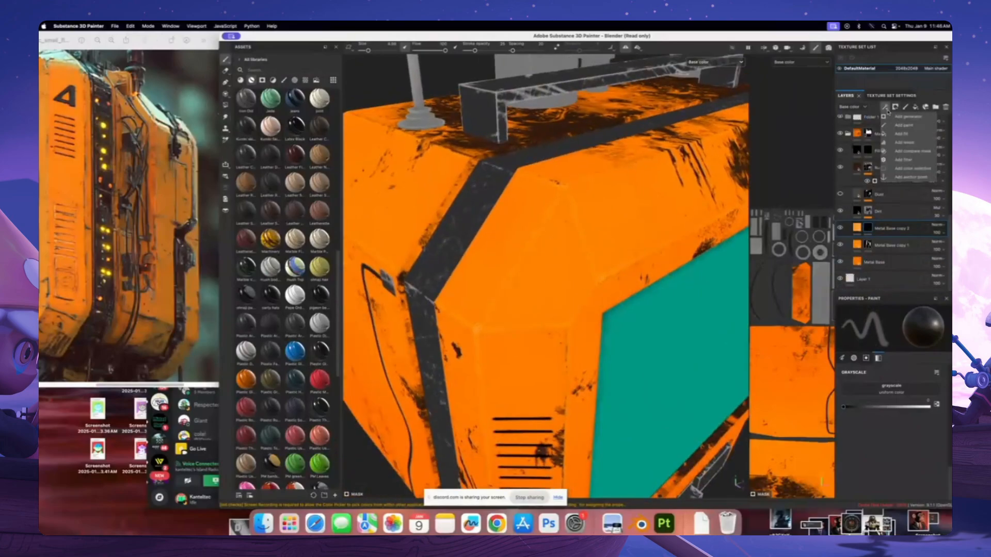
{"action": "left_click", "coordinate": [903, 160]}
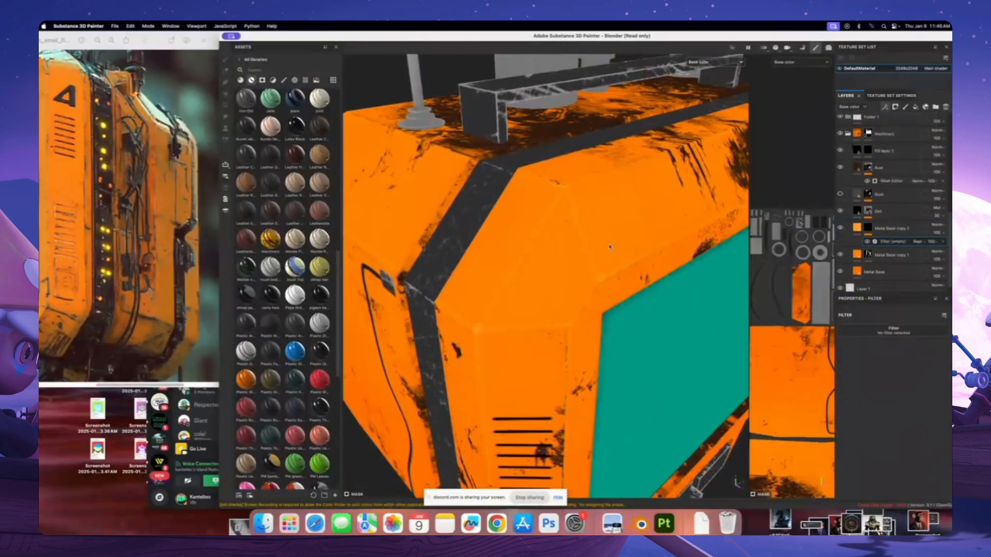
{"action": "left_click", "coordinate": [860, 329]}
{"action": "left_click", "coordinate": [920, 353]}
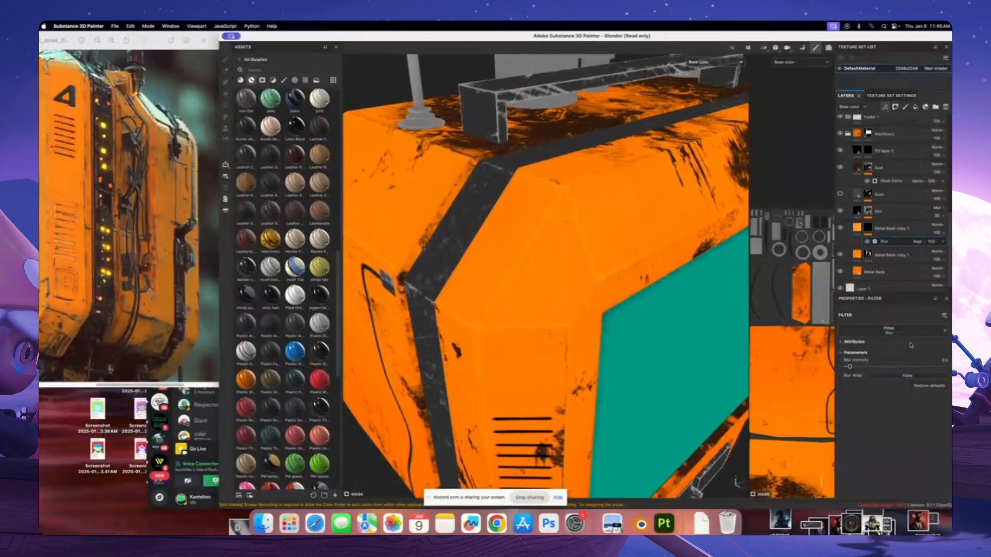
Change the viewport display from base color to the full Material view and frame the whole device
{"action": "left_click_drag", "start_coordinate": [696, 330], "coordinate": [615, 264], "text": "alt"}
{"action": "scroll", "coordinate": [630, 245], "scroll_direction": "down", "scroll_amount": 5}
{"action": "left_click_drag", "start_coordinate": [678, 246], "coordinate": [573, 250], "text": "alt"}
{"action": "left_click", "coordinate": [708, 64]}
{"action": "left_click", "coordinate": [697, 73]}
{"action": "scroll", "coordinate": [537, 227], "scroll_direction": "down", "scroll_amount": 3}
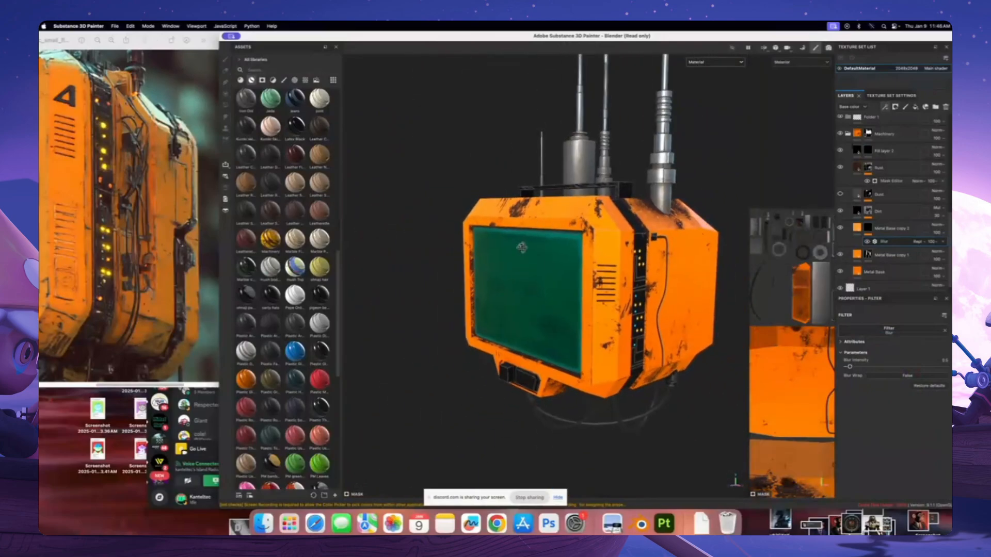
Toggle the Metal Base copy 1 layer off and on to compare its effect on the lit device
{"action": "left_click_drag", "start_coordinate": [508, 232], "coordinate": [546, 228], "text": "alt"}
{"action": "scroll", "coordinate": [542, 229], "scroll_direction": "up", "scroll_amount": 3}
{"action": "scroll", "coordinate": [557, 226], "scroll_direction": "down", "scroll_amount": 3}
{"action": "middle_click_drag", "start_coordinate": [545, 228], "coordinate": [540, 257], "text": "alt"}
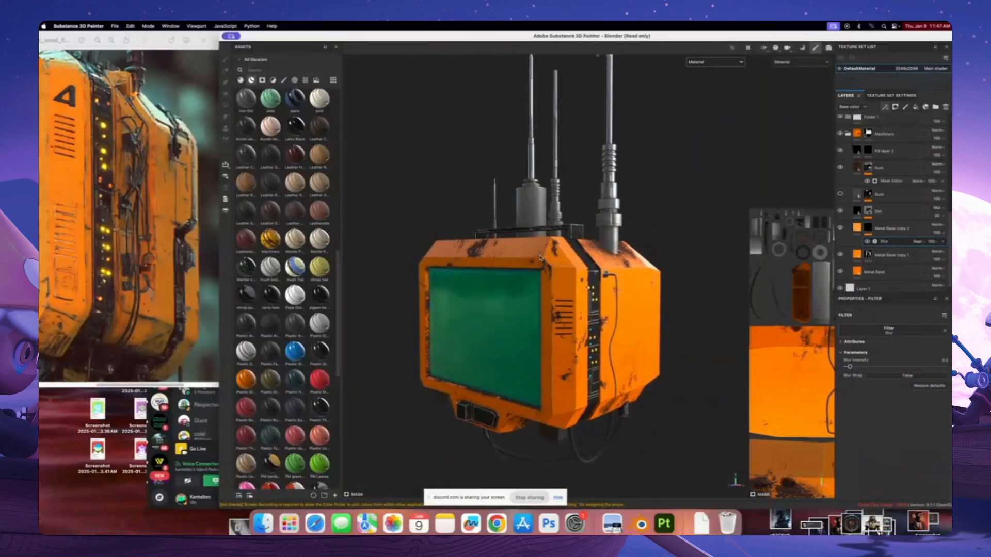
{"action": "scroll", "coordinate": [533, 231], "scroll_direction": "up", "scroll_amount": 3}
{"action": "left_click_drag", "start_coordinate": [534, 232], "coordinate": [543, 260], "text": "alt"}
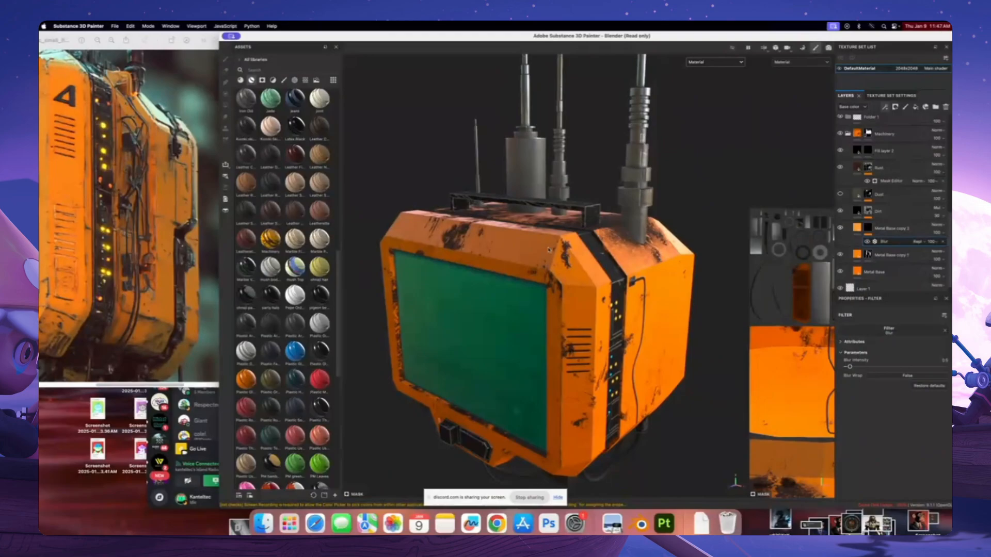
{"action": "left_click", "coordinate": [841, 254]}
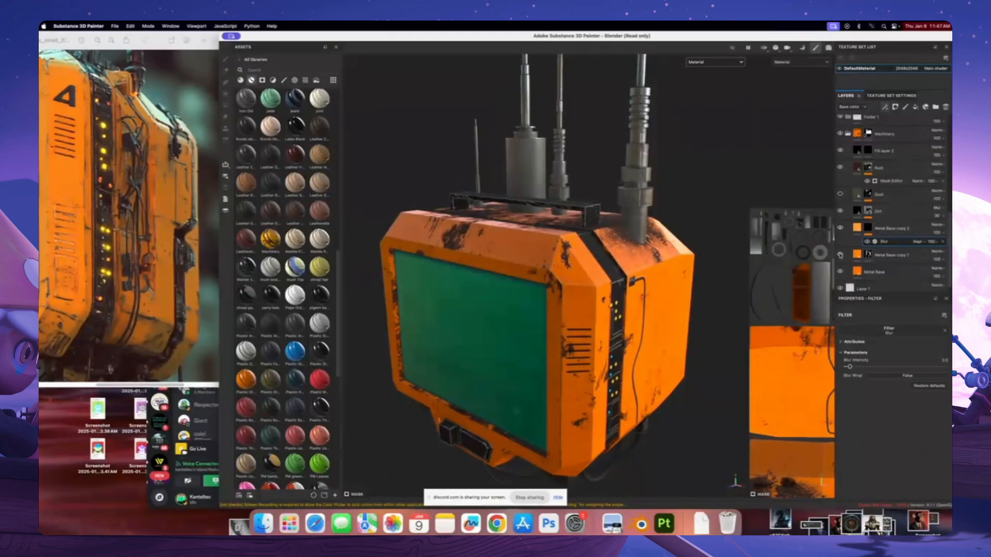
{"action": "left_click", "coordinate": [841, 255]}
{"action": "scroll", "coordinate": [536, 309], "scroll_direction": "down", "scroll_amount": 3}
{"action": "mouse_move", "coordinate": [536, 313]}
{"action": "left_mouse_down", "text": "alt"}
{"action": "mouse_move", "coordinate": [531, 288]}
{"action": "mouse_move", "coordinate": [537, 306]}
{"action": "left_mouse_up", "text": "alt"}
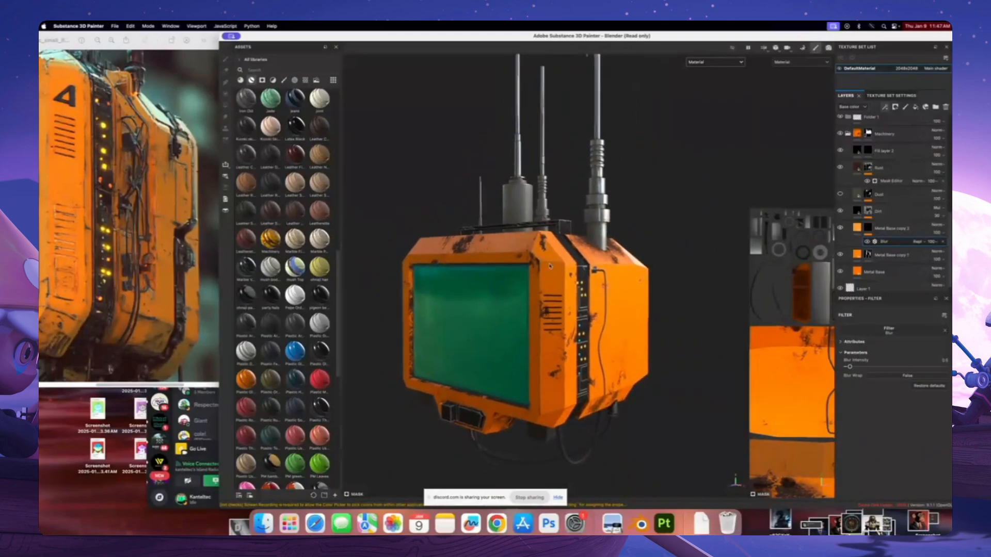
{"action": "scroll", "coordinate": [539, 304], "scroll_direction": "up", "scroll_amount": 3}
{"action": "right_click_drag", "start_coordinate": [536, 276], "coordinate": [552, 272], "text": "shift"}
{"action": "left_click_drag", "start_coordinate": [564, 280], "coordinate": [547, 281], "text": "alt"}
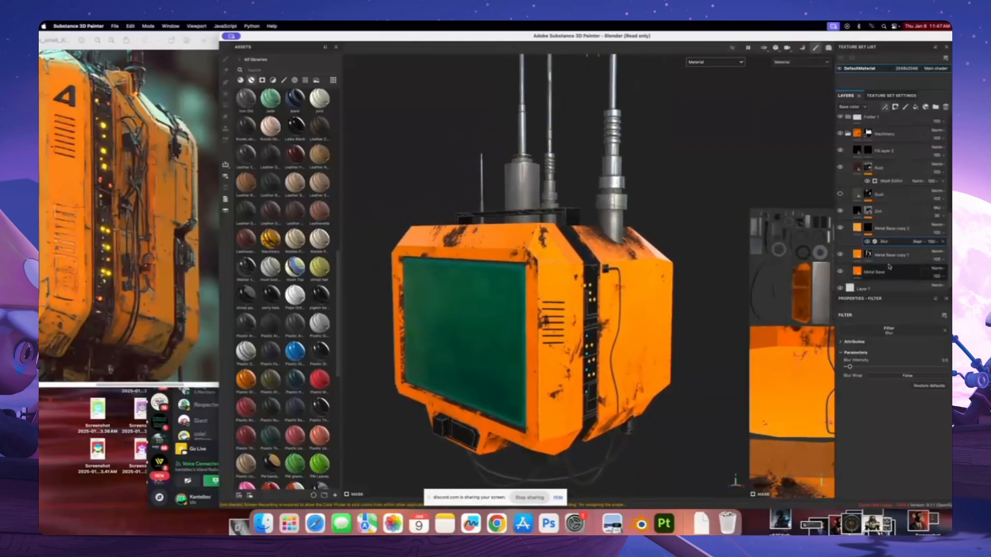
Hide and reshow the Metal Base copy 1 and copy 2 layers to compare the orange variation and edge highlights
{"action": "left_click", "coordinate": [840, 227]}
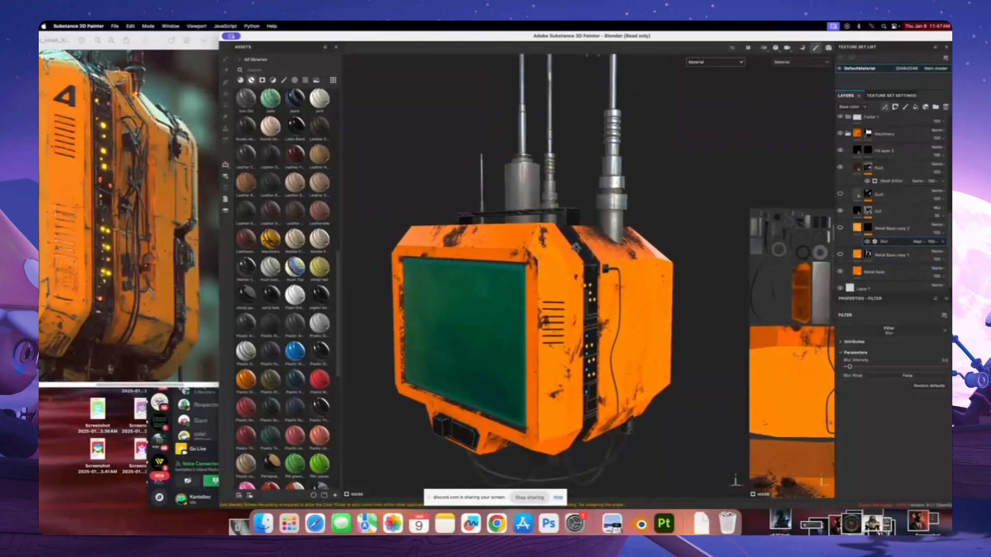
{"action": "scroll", "coordinate": [570, 252], "scroll_direction": "up", "scroll_amount": 4}
{"action": "left_click_drag", "start_coordinate": [576, 248], "coordinate": [608, 256], "text": "alt"}
{"action": "scroll", "coordinate": [568, 259], "scroll_direction": "down", "scroll_amount": 3}
{"action": "left_click", "coordinate": [841, 256]}
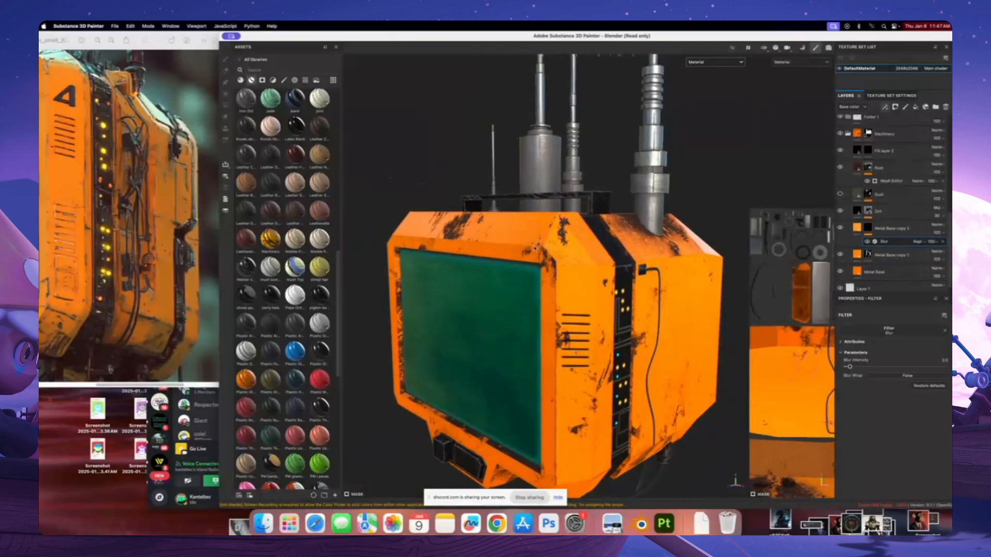
{"action": "mouse_move", "coordinate": [688, 253]}
{"action": "left_mouse_down", "text": "alt"}
{"action": "mouse_move", "coordinate": [688, 264]}
{"action": "mouse_move", "coordinate": [678, 263]}
{"action": "left_mouse_up", "text": "alt"}
{"action": "scroll", "coordinate": [688, 264], "scroll_direction": "up", "scroll_amount": 3}
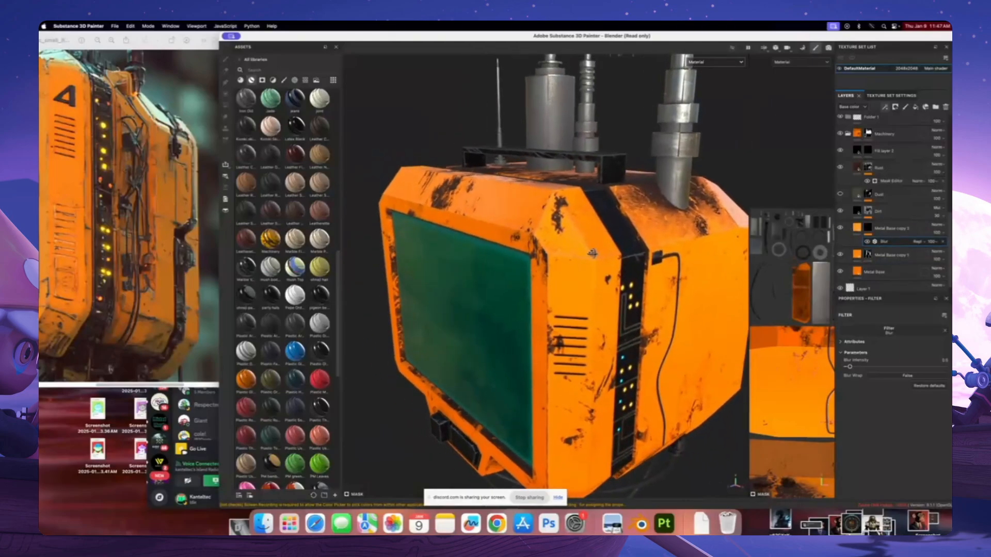
{"action": "left_click", "coordinate": [841, 254]}
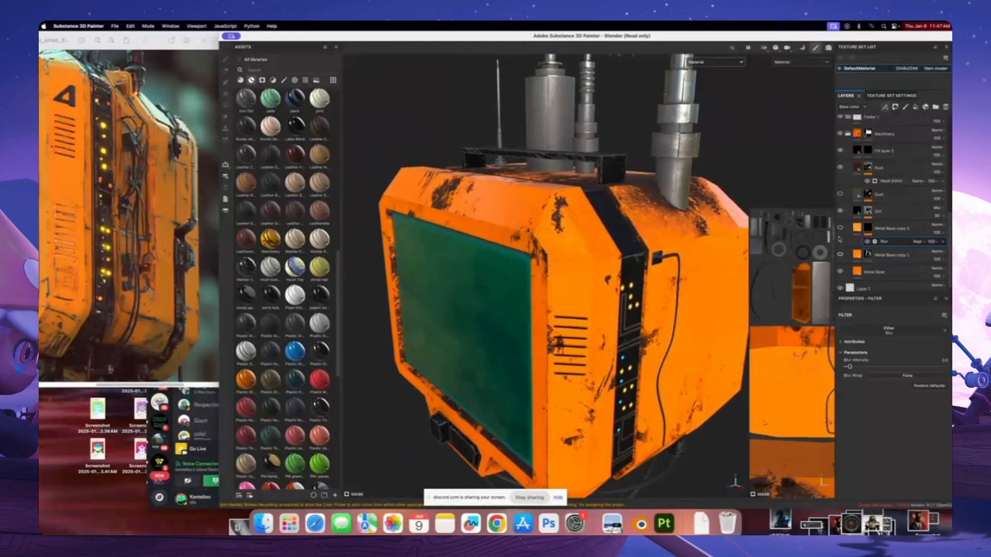
{"action": "left_click", "coordinate": [840, 256]}
{"action": "scroll", "coordinate": [640, 273], "scroll_direction": "down", "scroll_amount": 3}
{"action": "left_click_drag", "start_coordinate": [547, 289], "coordinate": [557, 262], "text": "alt"}
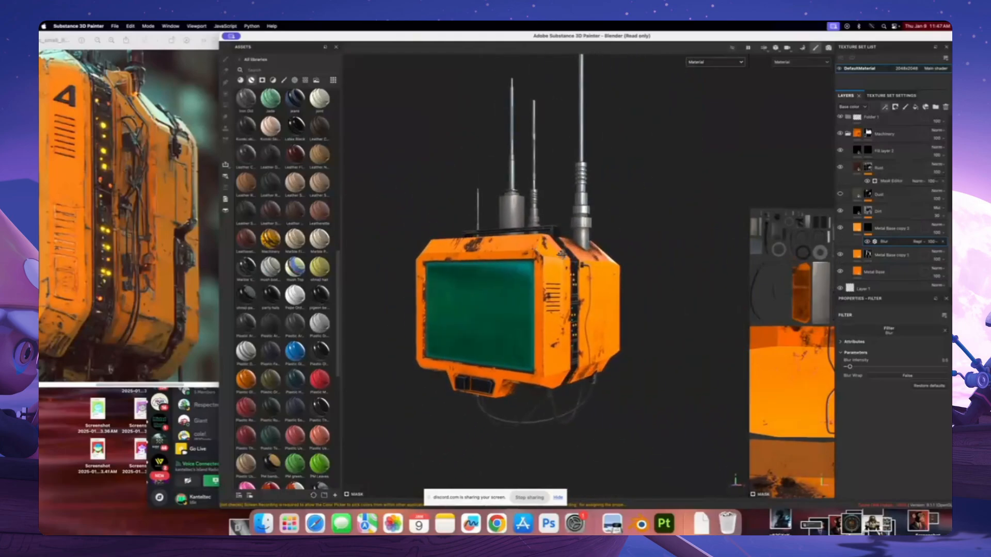
Inspect the device's top, antennas, screen and lower control panel under different lighting angles
{"action": "scroll", "coordinate": [557, 263], "scroll_direction": "up", "scroll_amount": 3}
{"action": "right_click_drag", "start_coordinate": [568, 264], "coordinate": [550, 264], "text": "shift"}
{"action": "left_click_drag", "start_coordinate": [549, 264], "coordinate": [591, 293], "text": "alt"}
{"action": "middle_click_drag", "start_coordinate": [557, 248], "coordinate": [521, 297], "text": "alt"}
{"action": "scroll", "coordinate": [521, 297], "scroll_direction": "up", "scroll_amount": 3}
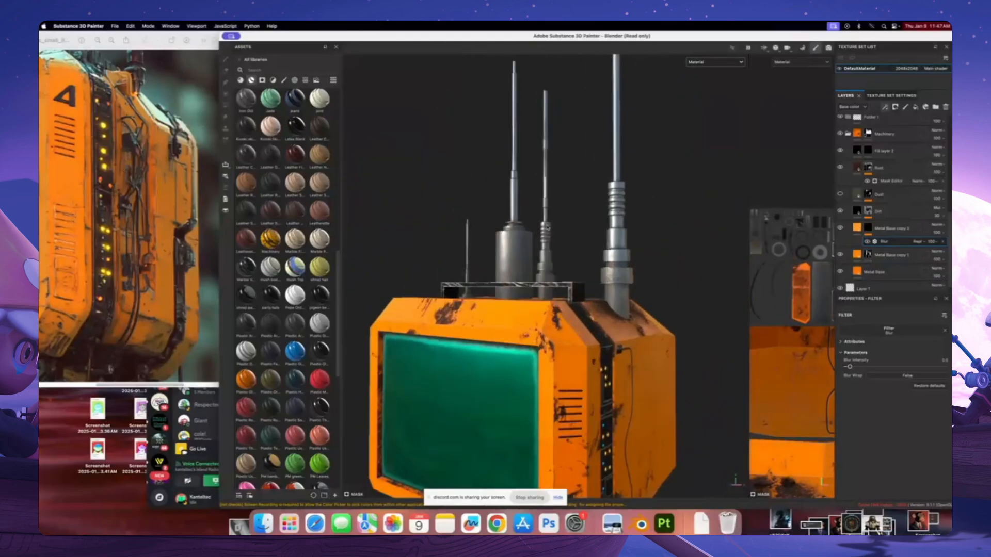
{"action": "left_click_drag", "start_coordinate": [625, 252], "coordinate": [601, 289], "text": "alt"}
{"action": "middle_click_drag", "start_coordinate": [601, 289], "coordinate": [602, 309], "text": "alt"}
{"action": "left_click_drag", "start_coordinate": [607, 309], "coordinate": [589, 309], "text": "alt"}
{"action": "middle_click_drag", "start_coordinate": [590, 310], "coordinate": [536, 211], "text": "alt"}
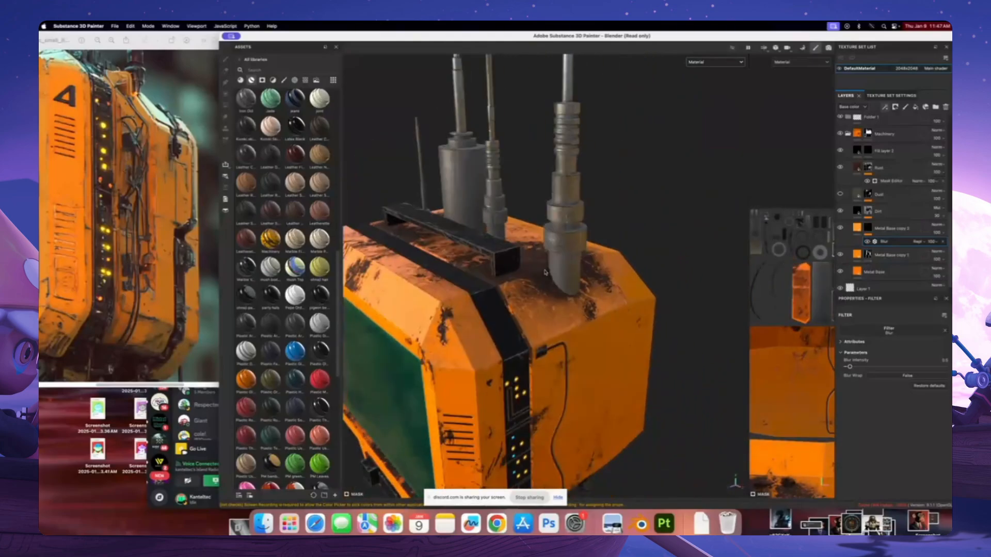
{"action": "right_click_drag", "start_coordinate": [537, 212], "coordinate": [614, 214], "text": "shift"}
{"action": "left_click_drag", "start_coordinate": [614, 214], "coordinate": [686, 178], "text": "alt"}
{"action": "middle_click_drag", "start_coordinate": [686, 178], "coordinate": [743, 178], "text": "alt"}
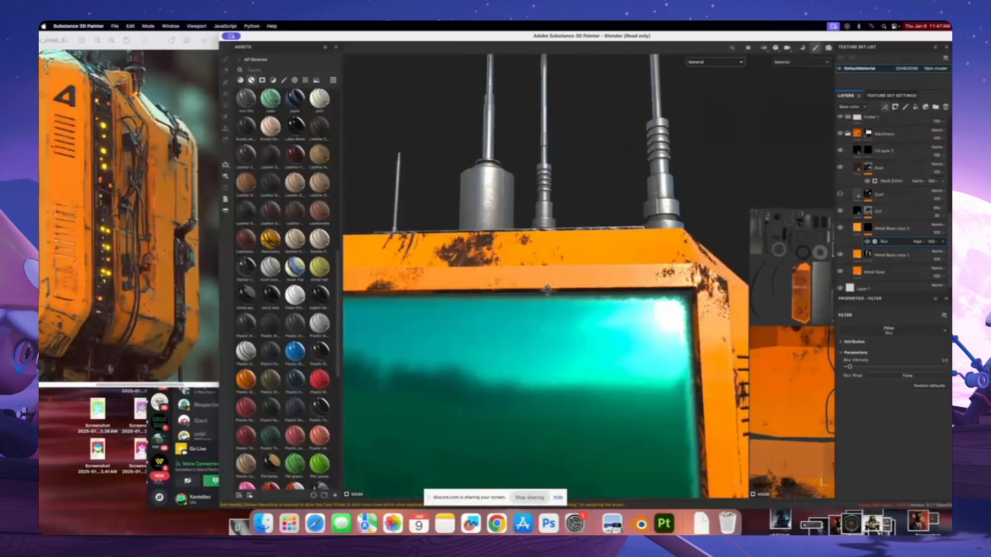
{"action": "scroll", "coordinate": [548, 289], "scroll_direction": "down", "scroll_amount": 3}
{"action": "left_click_drag", "start_coordinate": [557, 310], "coordinate": [583, 305], "text": "alt"}
{"action": "middle_click_drag", "start_coordinate": [583, 304], "coordinate": [634, 265], "text": "alt"}
{"action": "left_click_drag", "start_coordinate": [635, 265], "coordinate": [585, 262], "text": "alt"}
{"action": "middle_click_drag", "start_coordinate": [585, 262], "coordinate": [576, 261], "text": "alt"}
{"action": "left_click_drag", "start_coordinate": [575, 261], "coordinate": [554, 288], "text": "alt"}
{"action": "scroll", "coordinate": [554, 287], "scroll_direction": "up", "scroll_amount": 2}
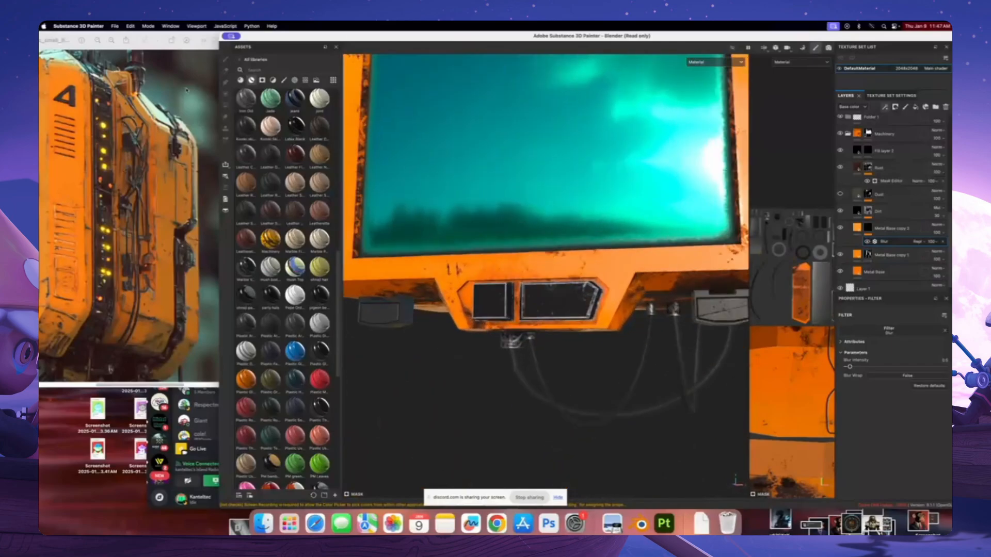
Bring the reference image forward in Preview, move its window fully into view and show its screen and lower control panel
{"action": "left_click", "coordinate": [151, 40]}
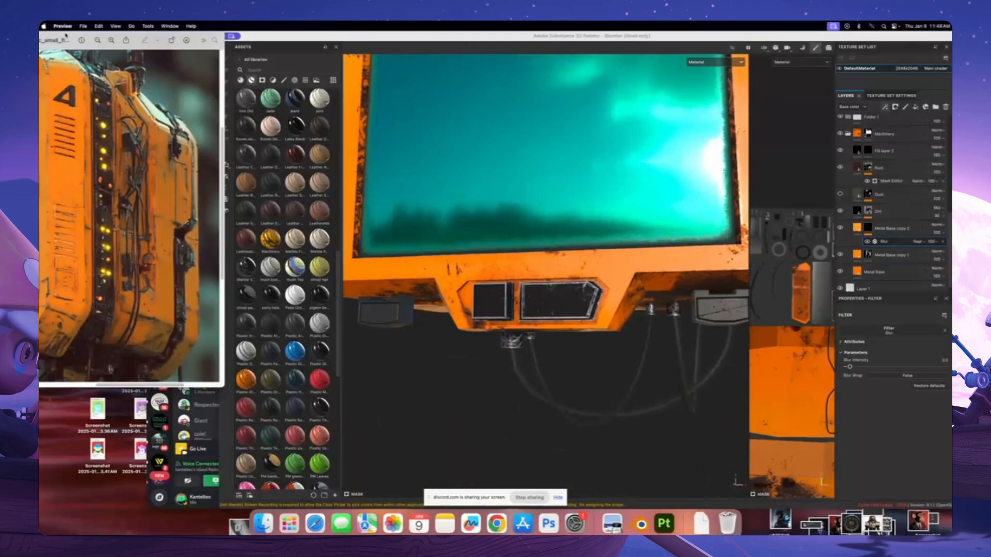
{"action": "left_click_drag", "start_coordinate": [66, 35], "coordinate": [183, 35]}
{"action": "left_click_drag", "start_coordinate": [246, 385], "coordinate": [193, 384]}
{"action": "scroll", "coordinate": [208, 216], "scroll_direction": "down", "scroll_amount": 1}
{"action": "scroll", "coordinate": [208, 217], "scroll_direction": "down", "scroll_amount": 1}
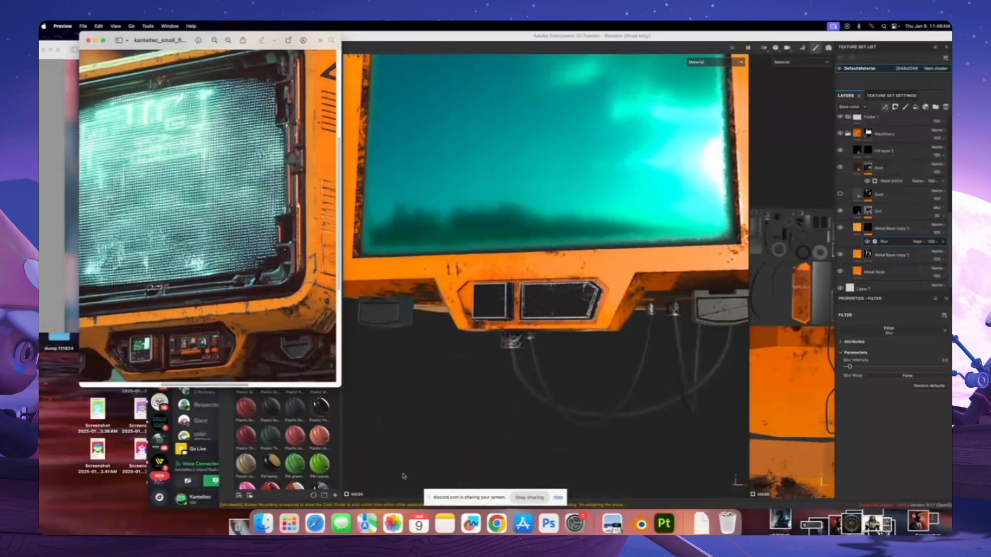
Switch to the Midjourney Bot chat on Discord in Chrome
{"action": "left_click", "coordinate": [210, 404]}
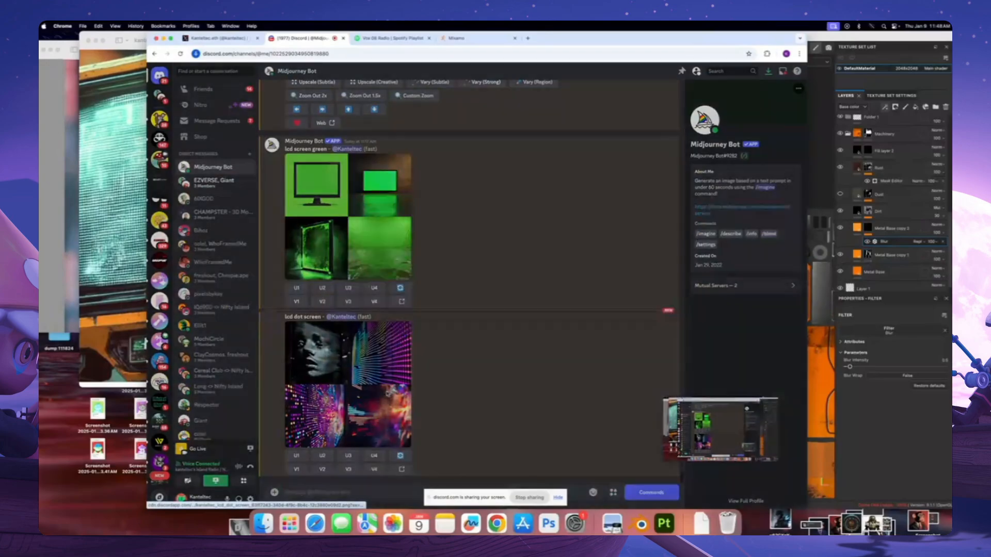
Review the "lcd dot screen" image grid and submit a new Midjourney imagine prompt, "lcd dot screen front on"
{"action": "left_click", "coordinate": [390, 392]}
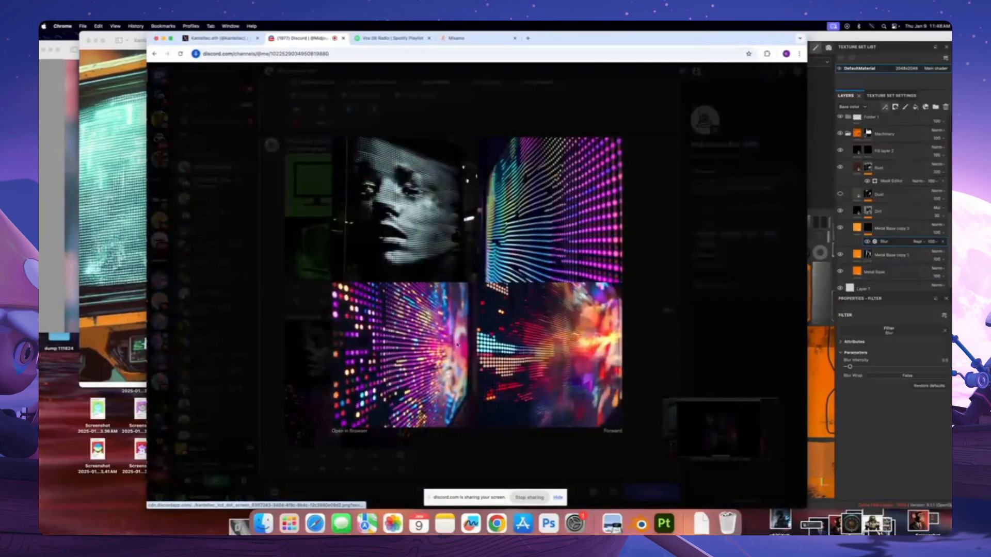
{"action": "key", "text": "Escape"}
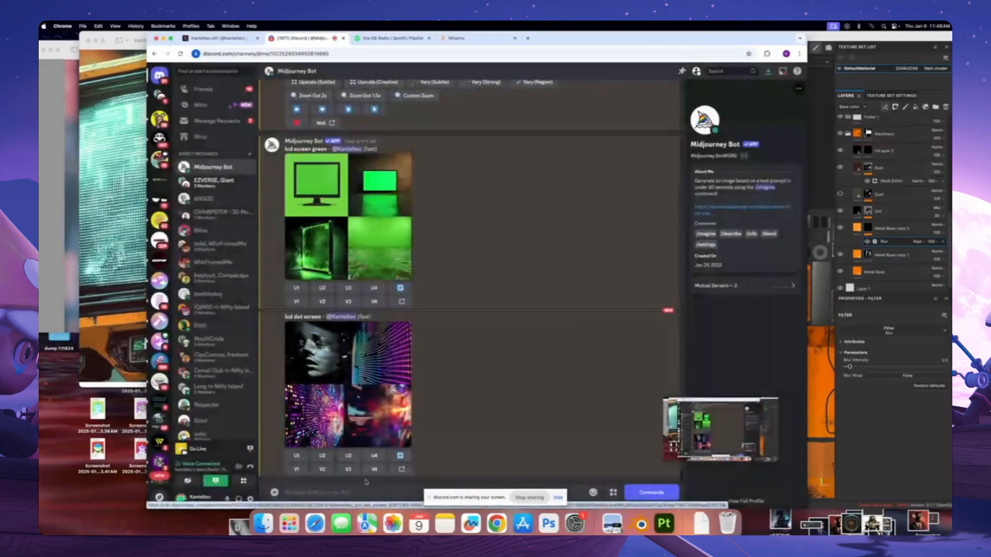
{"action": "type", "text": "/imag"}
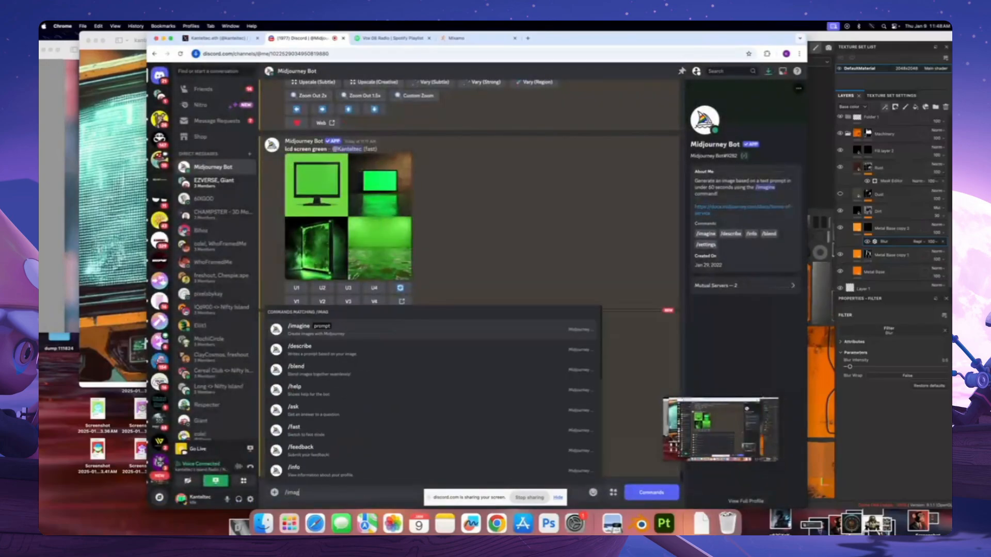
{"action": "key", "text": "Return"}
{"action": "type", "text": "lcd dot screen front on"}
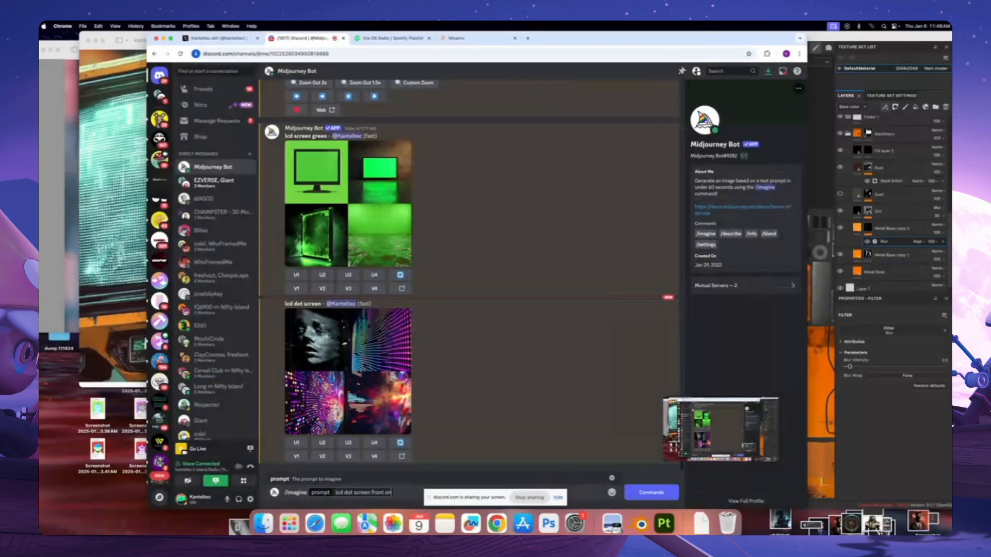
{"action": "key", "text": "Return"}
Compare the monitor model's screen and frame in Substance 3D Painter with the reference picture in Preview
{"action": "left_click", "coordinate": [662, 525]}
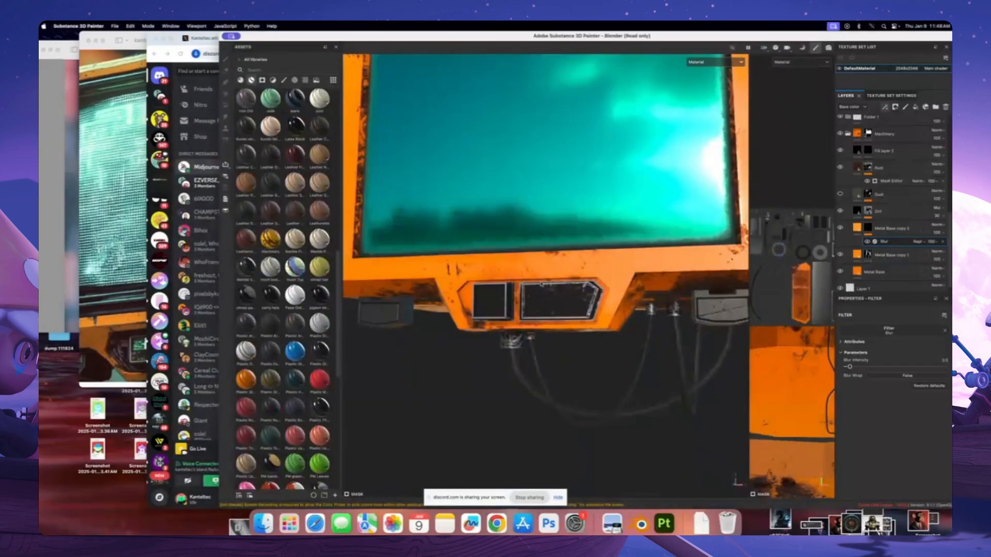
{"action": "left_click", "coordinate": [140, 270]}
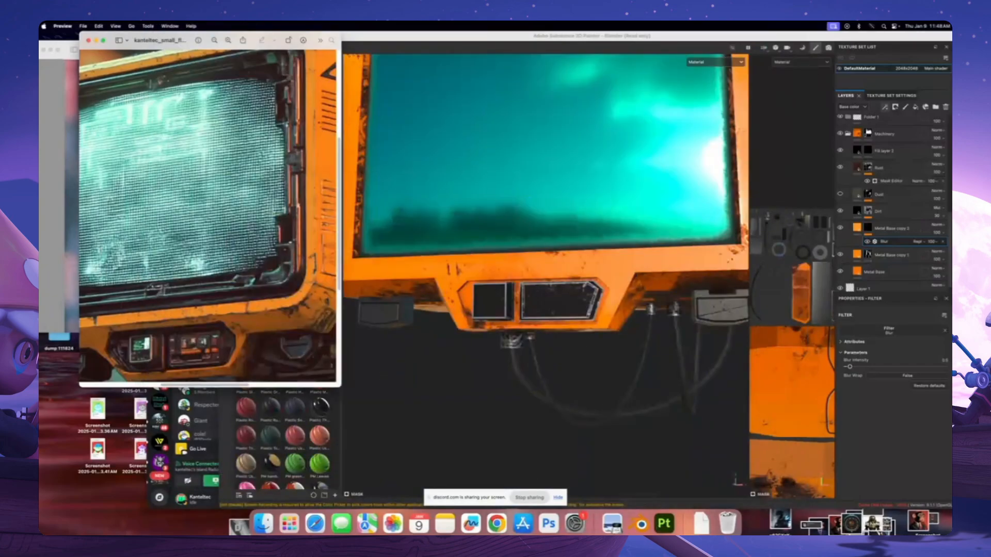
{"action": "left_click", "coordinate": [494, 42]}
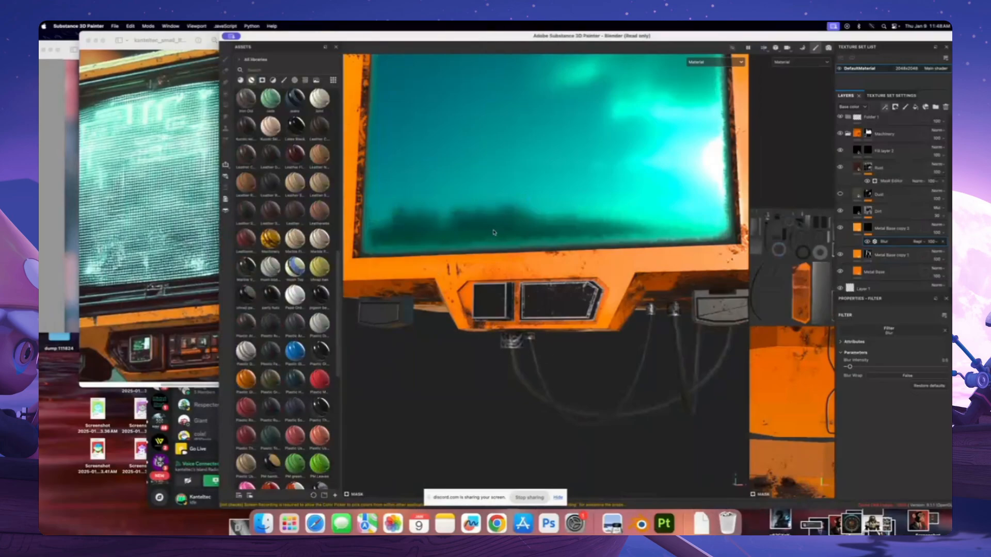
{"action": "scroll", "coordinate": [494, 233], "scroll_direction": "down", "scroll_amount": 5}
{"action": "scroll", "coordinate": [531, 284], "scroll_direction": "up", "scroll_amount": 5}
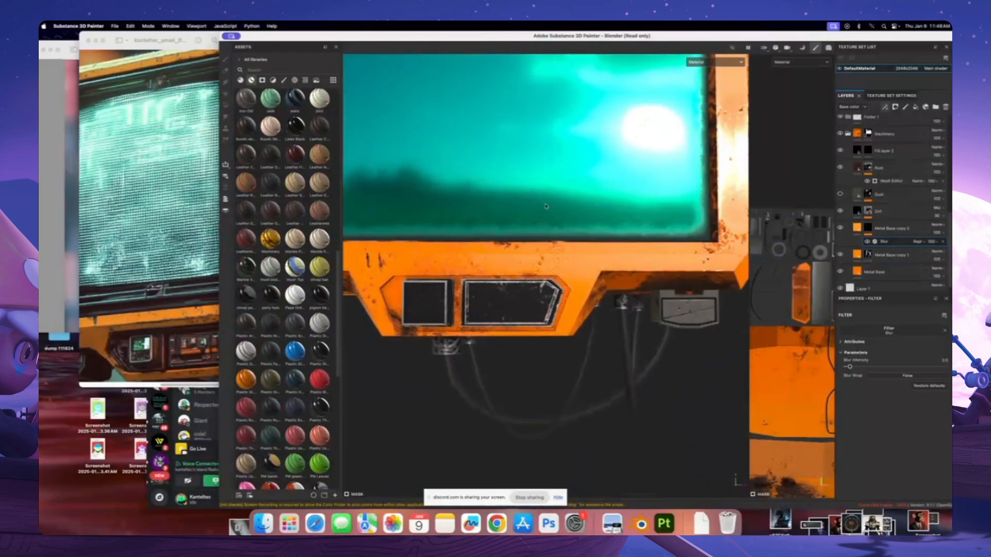
{"action": "scroll", "coordinate": [546, 207], "scroll_direction": "down", "scroll_amount": 4}
{"action": "middle_click_drag", "start_coordinate": [549, 231], "coordinate": [568, 265], "text": "alt"}
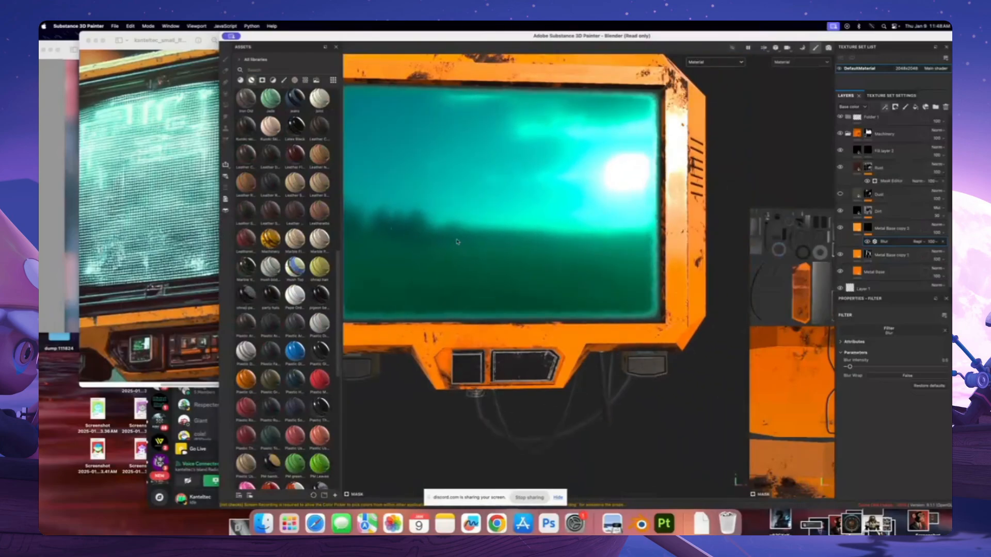
{"action": "left_click", "coordinate": [119, 248]}
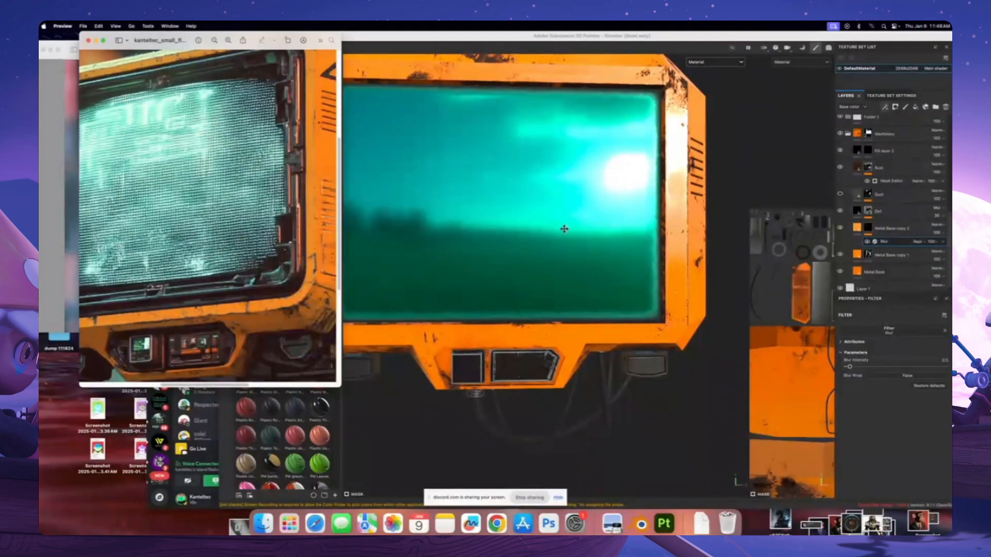
{"action": "left_click_drag", "start_coordinate": [564, 229], "coordinate": [556, 246], "text": "alt"}
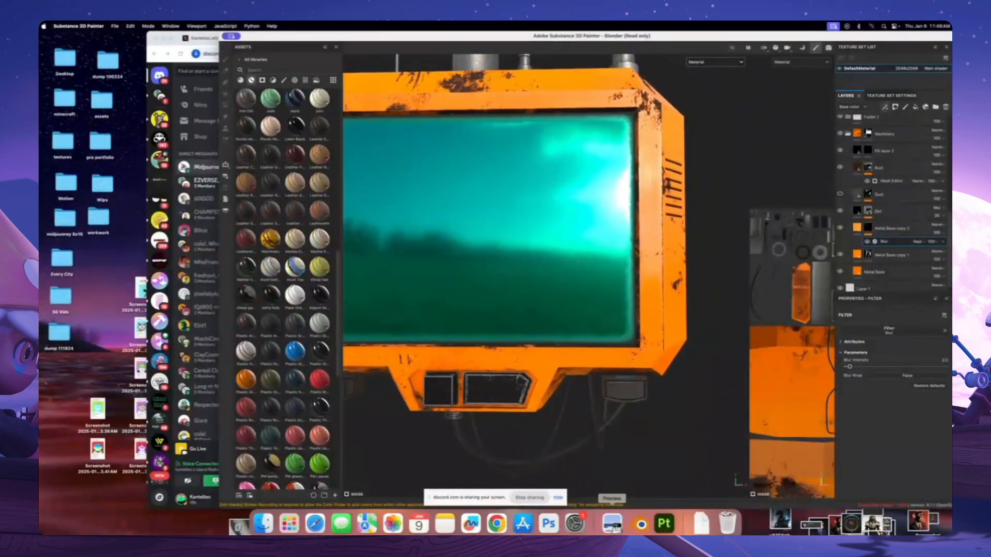
{"action": "left_click", "coordinate": [611, 523]}
{"action": "mouse_move", "coordinate": [367, 243]}
{"action": "left_mouse_down", "text": "alt"}
{"action": "mouse_move", "coordinate": [487, 236]}
{"action": "mouse_move", "coordinate": [555, 248]}
{"action": "left_mouse_up", "text": "alt"}
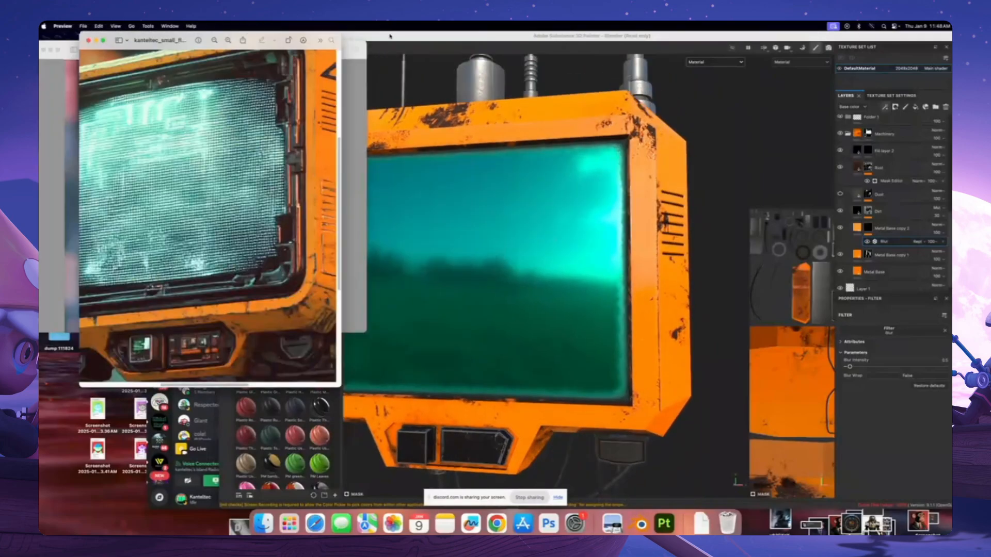
Arrange the windows so the reference picture sits beside the Substance 3D Painter viewport with the layer stack in view
{"action": "left_click_drag", "start_coordinate": [387, 36], "coordinate": [449, 28]}
{"action": "left_click_drag", "start_coordinate": [168, 36], "coordinate": [103, 30]}
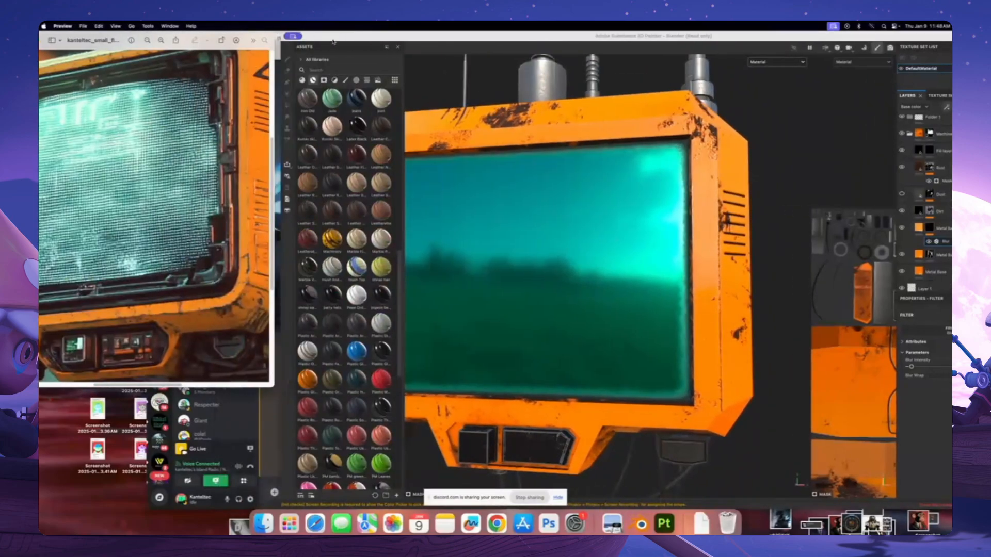
{"action": "left_click_drag", "start_coordinate": [332, 41], "coordinate": [327, 42]}
{"action": "left_click_drag", "start_coordinate": [733, 252], "coordinate": [737, 234], "text": "alt"}
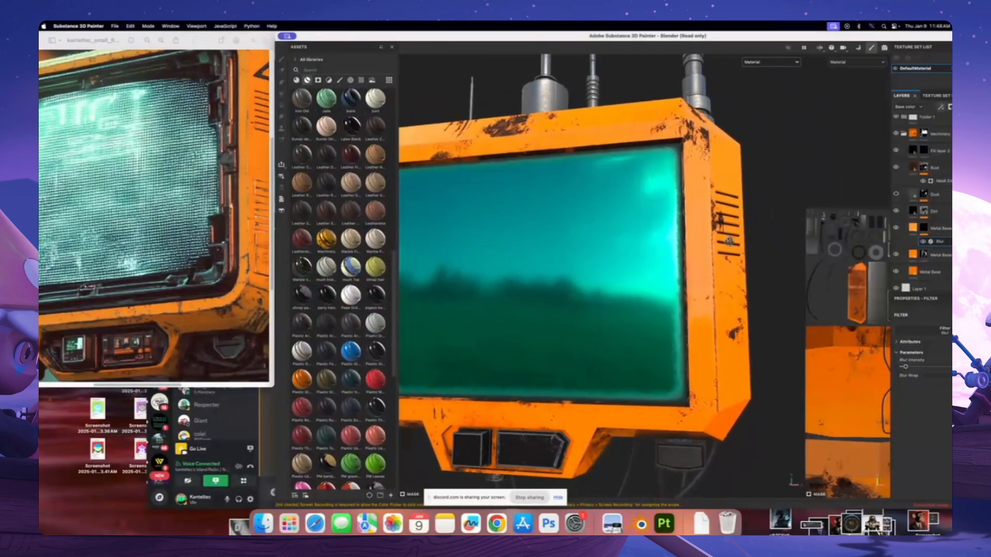
{"action": "left_click_drag", "start_coordinate": [888, 33], "coordinate": [801, 33]}
{"action": "left_click_drag", "start_coordinate": [936, 37], "coordinate": [863, 33]}
{"action": "left_click_drag", "start_coordinate": [798, 34], "coordinate": [876, 25]}
Identify the Steel Painted Rough folder by toggling its visibility, and select its mask for editing with Polygon Fill
{"action": "scroll", "coordinate": [578, 238], "scroll_direction": "down", "scroll_amount": 3}
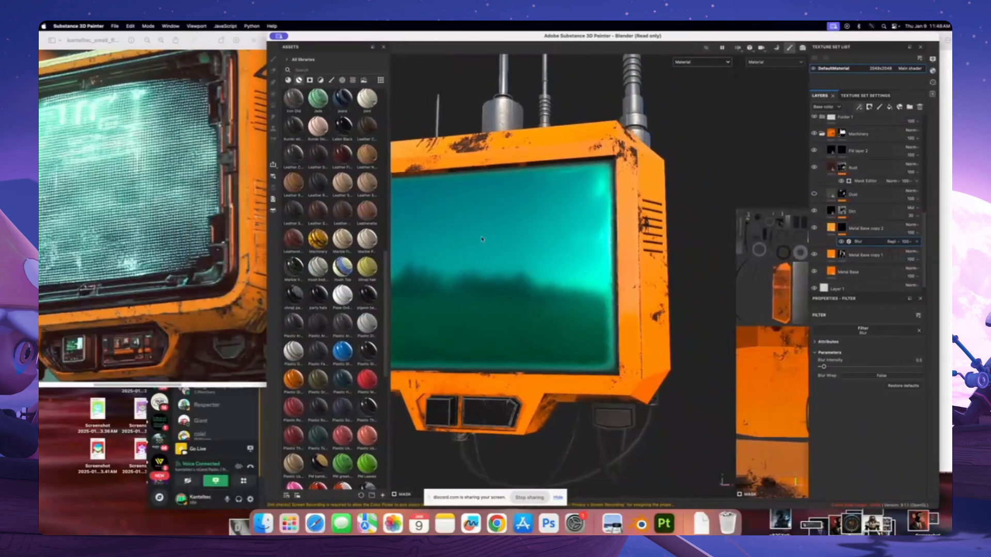
{"action": "left_click_drag", "start_coordinate": [578, 238], "coordinate": [533, 241], "text": "alt"}
{"action": "scroll", "coordinate": [878, 226], "scroll_direction": "down", "scroll_amount": 5}
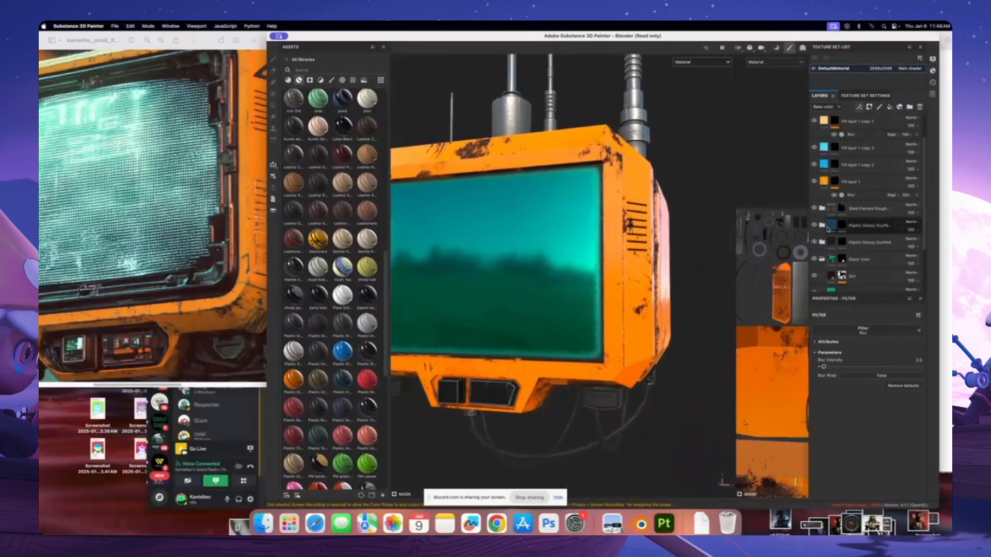
{"action": "left_click", "coordinate": [814, 208]}
{"action": "left_click", "coordinate": [814, 208]}
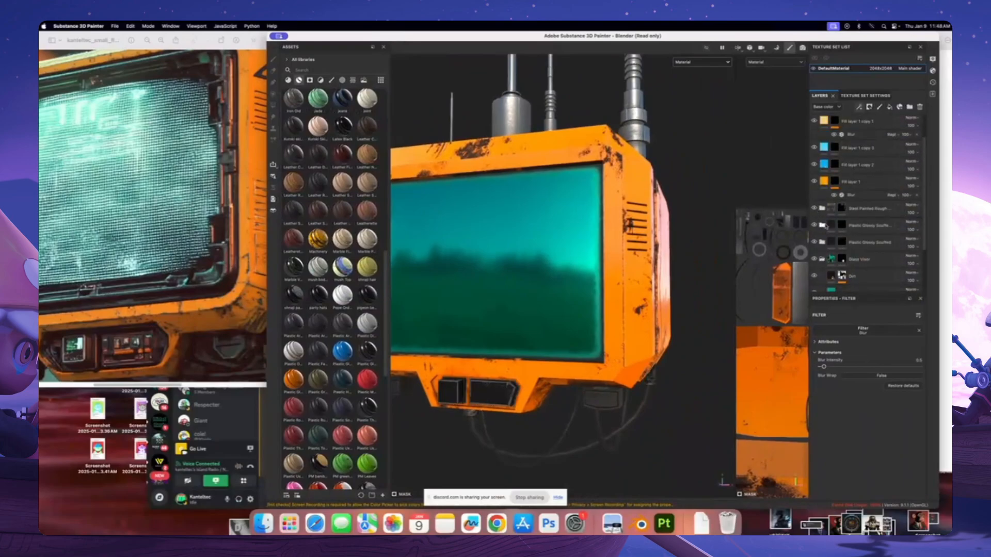
{"action": "left_click", "coordinate": [841, 208]}
{"action": "scroll", "coordinate": [403, 147], "scroll_direction": "up", "scroll_amount": 3}
{"action": "left_click", "coordinate": [274, 104]}
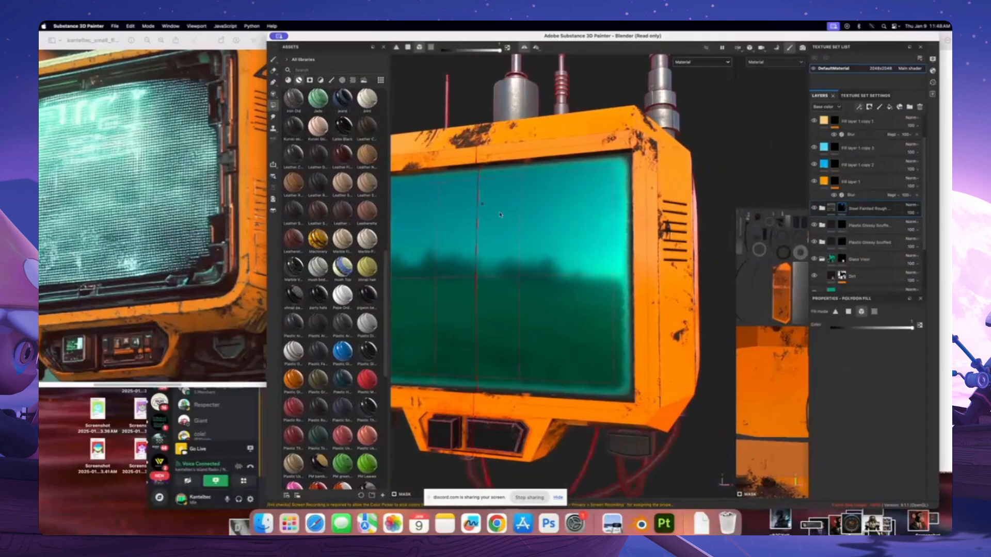
Fill the side and upper faces of the frame around the screen in the steel mask, using polygon instead of mesh fill
{"action": "scroll", "coordinate": [601, 216], "scroll_direction": "up", "scroll_amount": 2}
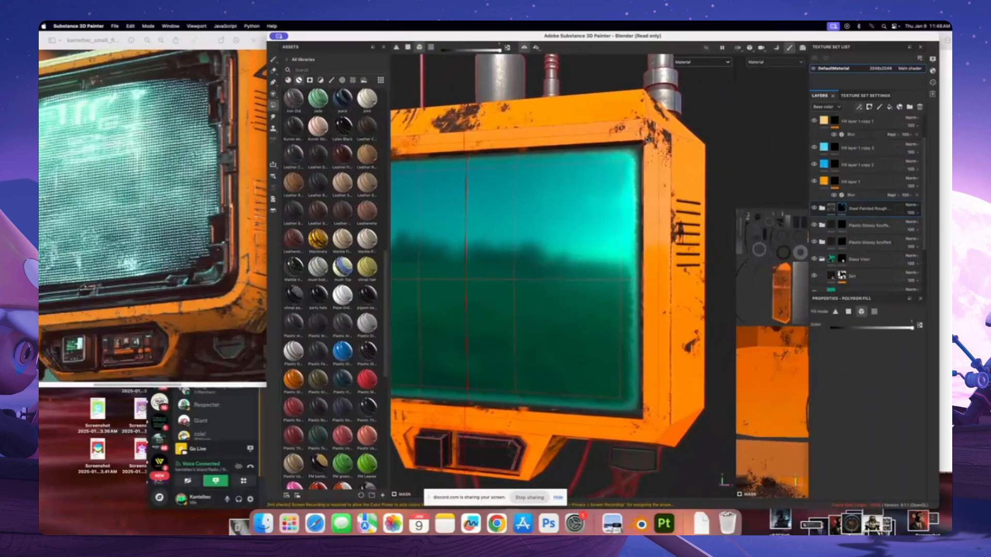
{"action": "left_click", "coordinate": [649, 140]}
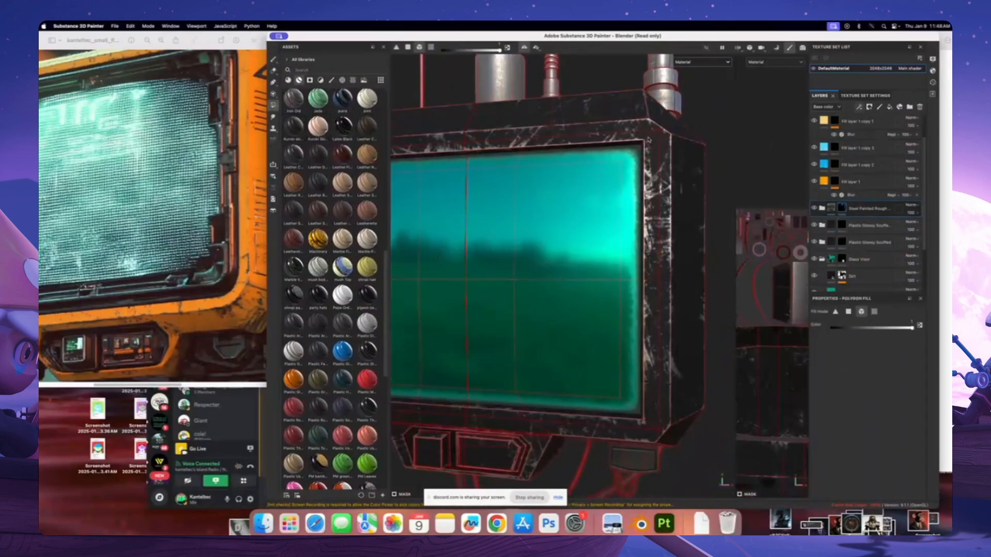
{"action": "key", "text": "super+z"}
{"action": "left_click", "coordinate": [651, 258]}
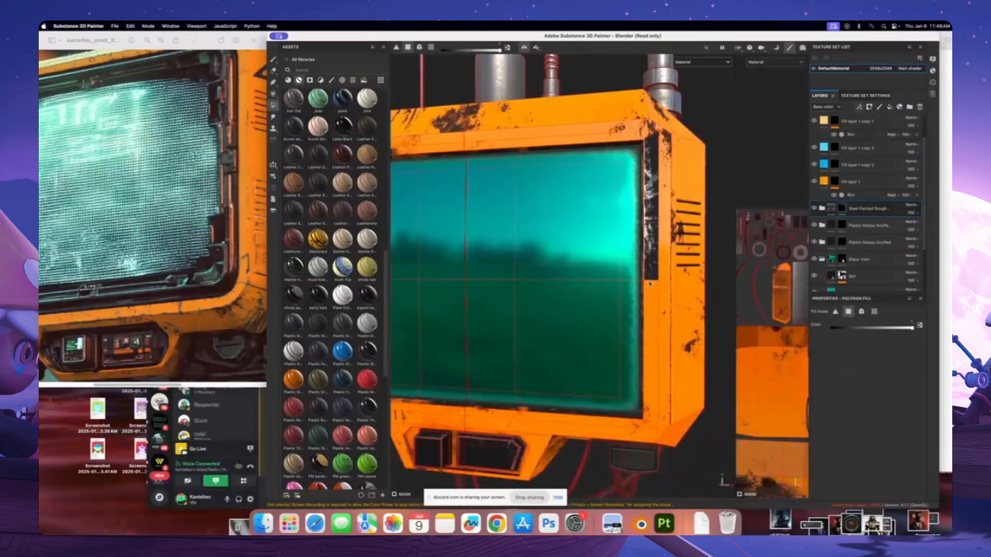
{"action": "left_click", "coordinate": [652, 301]}
{"action": "left_click", "coordinate": [622, 140]}
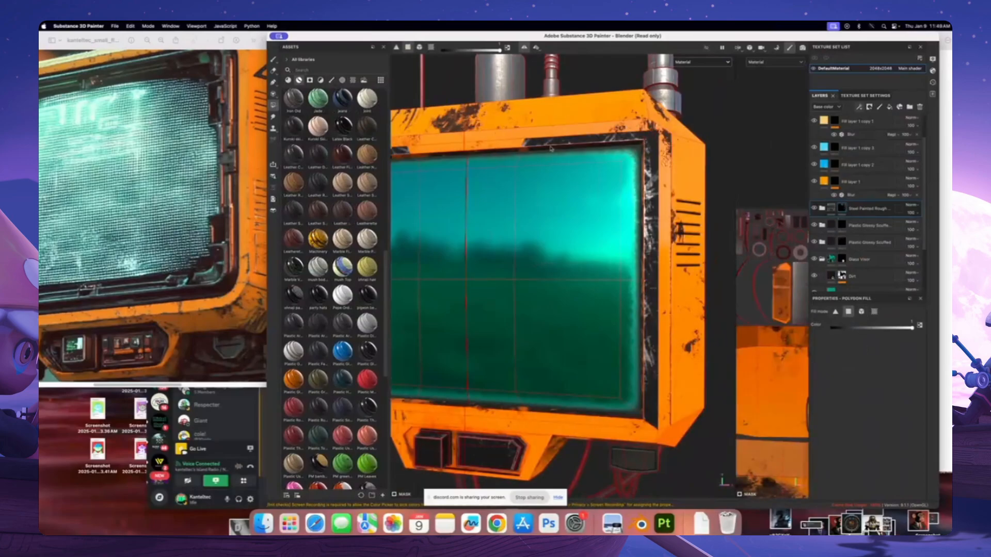
{"action": "middle_click_drag", "start_coordinate": [534, 150], "coordinate": [577, 159], "text": "alt"}
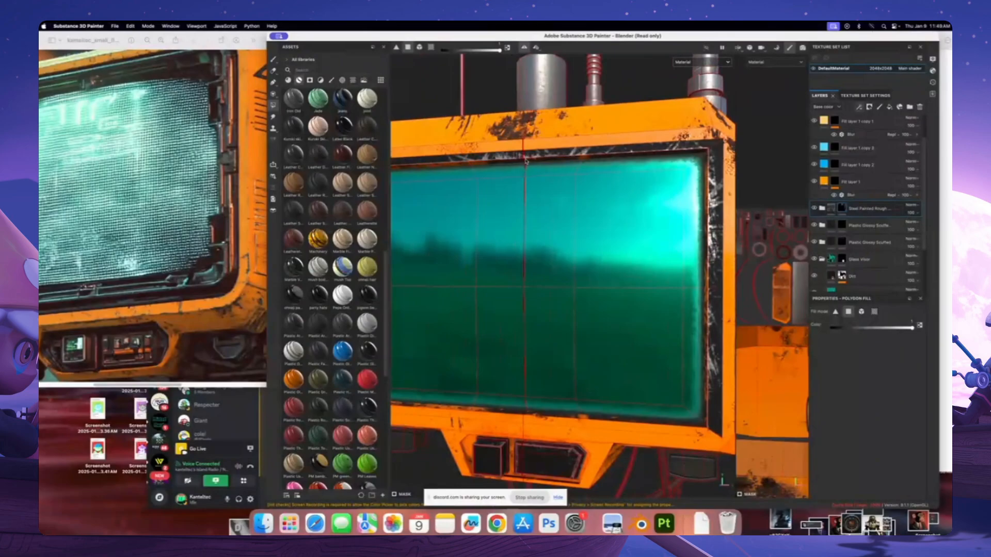
{"action": "left_click_drag", "start_coordinate": [623, 157], "coordinate": [625, 277], "text": "alt"}
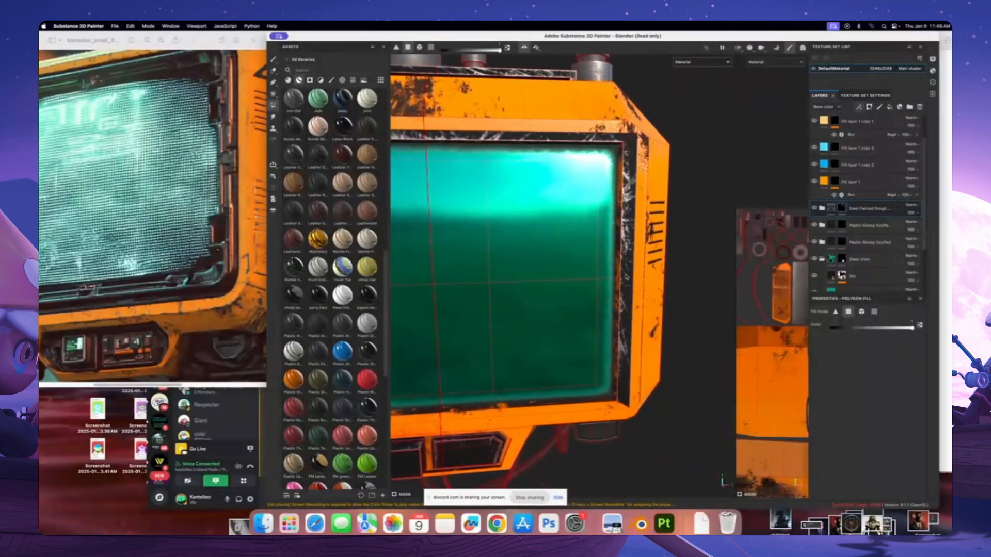
{"action": "left_click", "coordinate": [618, 293]}
{"action": "middle_click_drag", "start_coordinate": [618, 293], "coordinate": [634, 218], "text": "alt"}
{"action": "key", "text": "super+z"}
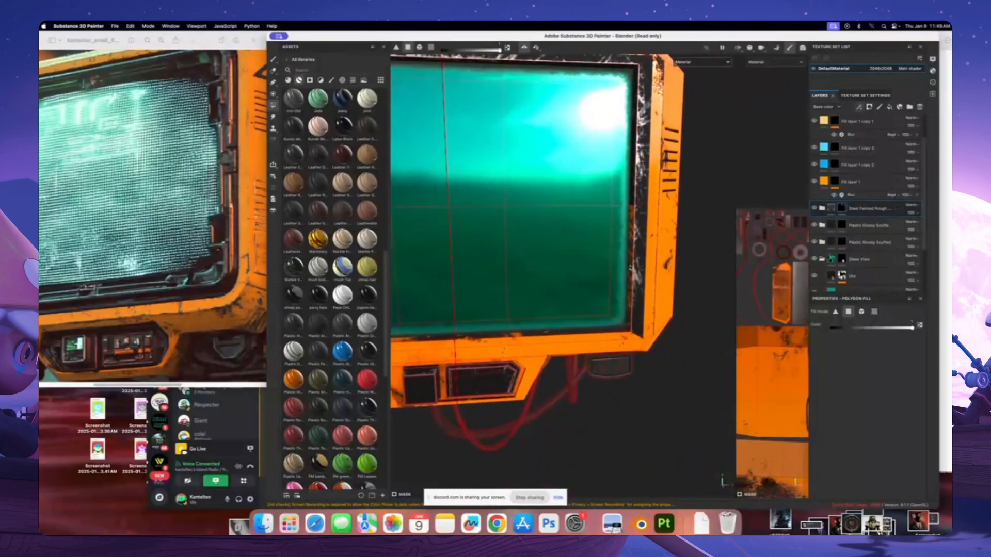
Fill the lower corner and bottom faces of the screen frame in the steel mask to complete the dark border
{"action": "left_click_drag", "start_coordinate": [613, 233], "coordinate": [582, 269], "text": "alt"}
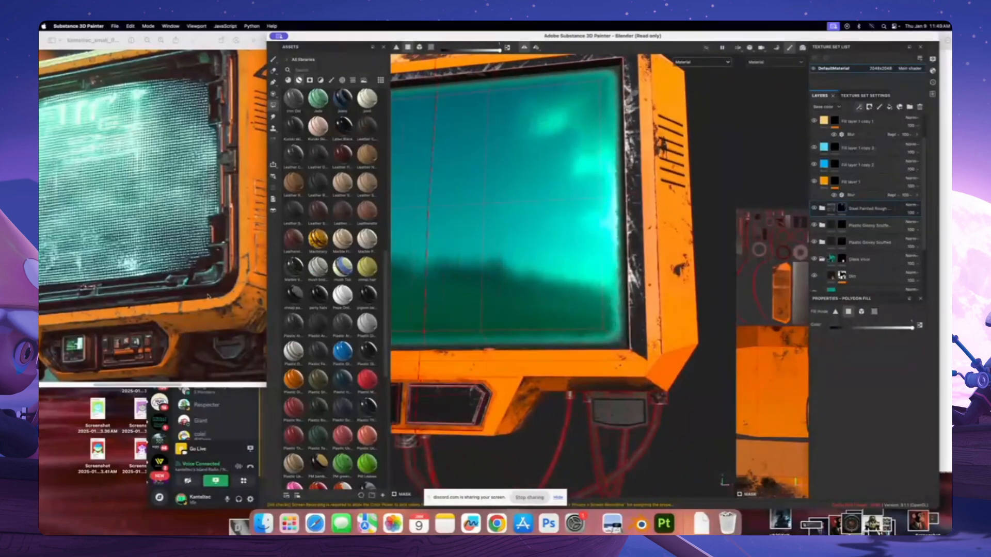
{"action": "left_click", "coordinate": [621, 353]}
{"action": "left_click_drag", "start_coordinate": [622, 353], "coordinate": [658, 356], "text": "alt"}
{"action": "left_click", "coordinate": [520, 353]}
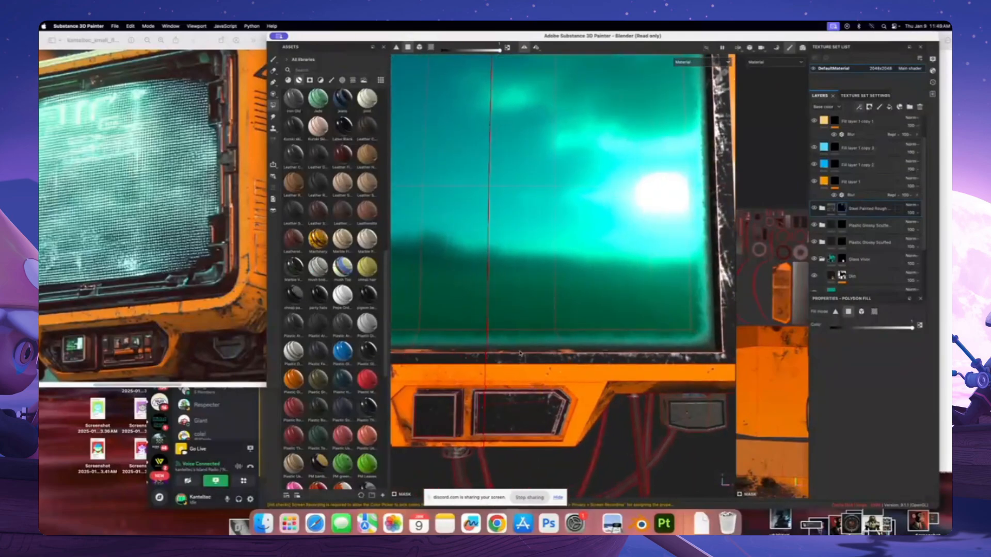
{"action": "left_click_drag", "start_coordinate": [520, 353], "coordinate": [522, 357], "text": "alt"}
{"action": "mouse_move", "coordinate": [583, 355]}
{"action": "left_mouse_down", "text": "alt"}
{"action": "mouse_move", "coordinate": [552, 350]}
{"action": "mouse_move", "coordinate": [573, 340]}
{"action": "left_mouse_up", "text": "alt"}
{"action": "scroll", "coordinate": [548, 230], "scroll_direction": "down", "scroll_amount": 3}
{"action": "middle_click_drag", "start_coordinate": [549, 230], "coordinate": [564, 280], "text": "alt"}
{"action": "left_click_drag", "start_coordinate": [564, 281], "coordinate": [592, 315], "text": "alt"}
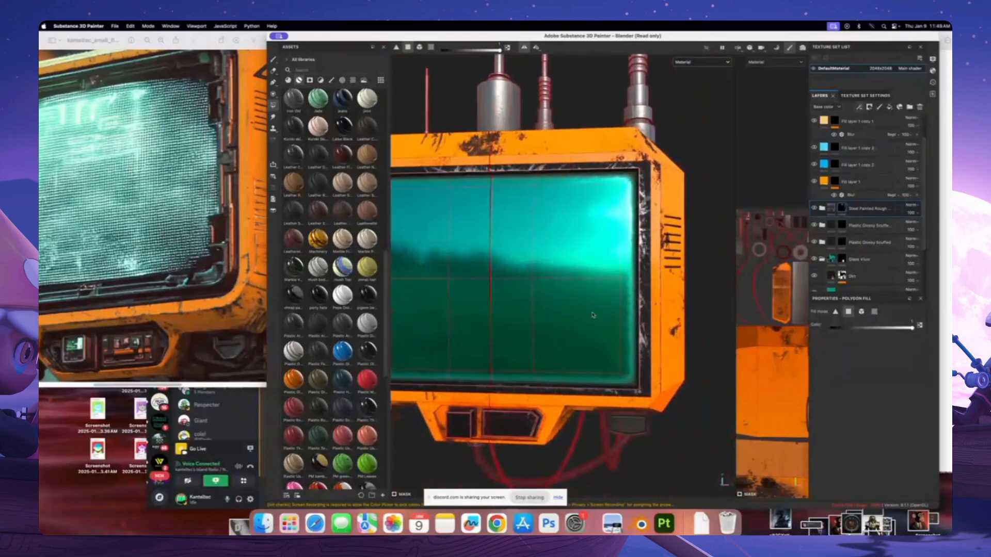
Switch to the Paint brush for the steel mask, raise its alpha hardness to the maximum and reduce the stroke spacing
{"action": "scroll", "coordinate": [593, 314], "scroll_direction": "up", "scroll_amount": 3}
{"action": "middle_click_drag", "start_coordinate": [688, 435], "coordinate": [617, 344], "text": "alt"}
{"action": "left_click", "coordinate": [273, 60]}
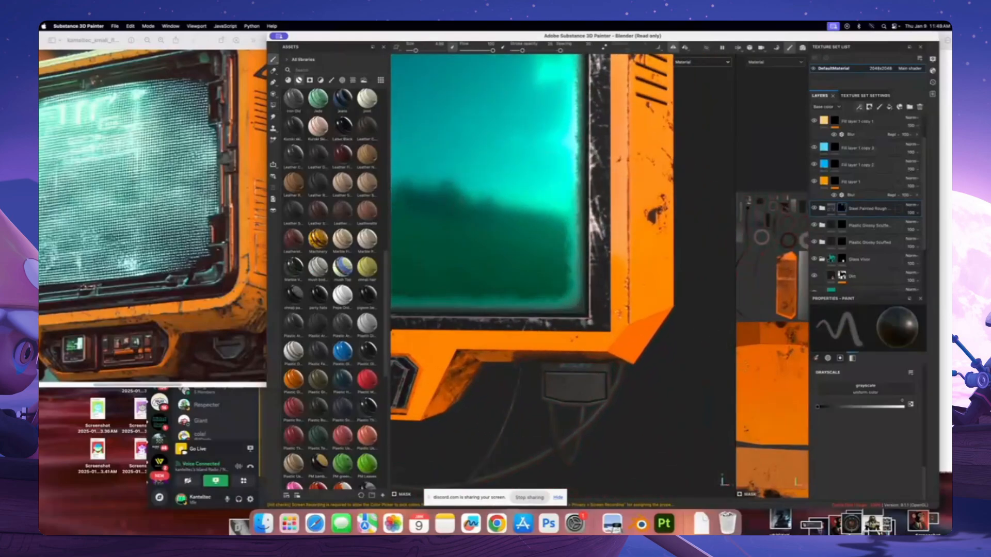
{"action": "scroll", "coordinate": [590, 322], "scroll_direction": "up", "scroll_amount": 2}
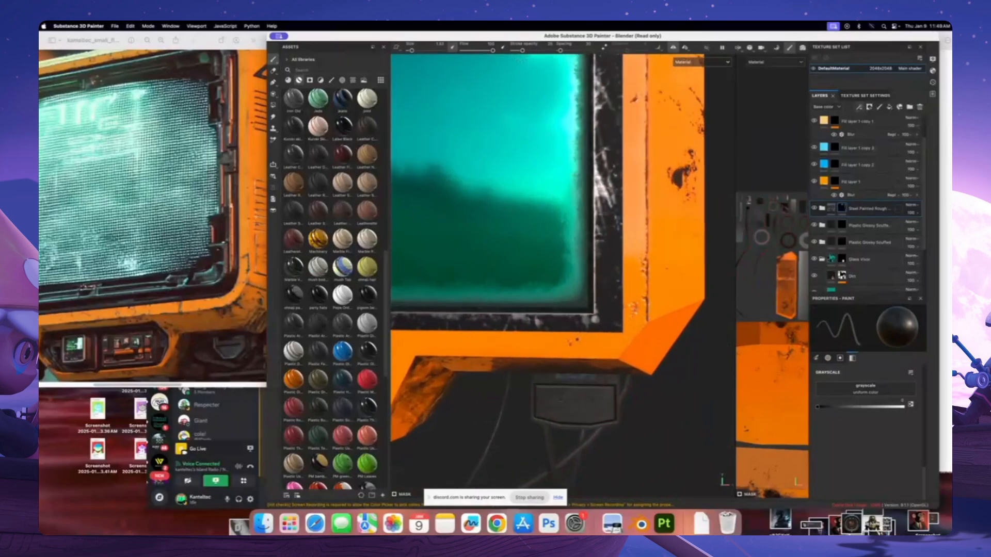
{"action": "left_click", "coordinate": [826, 357]}
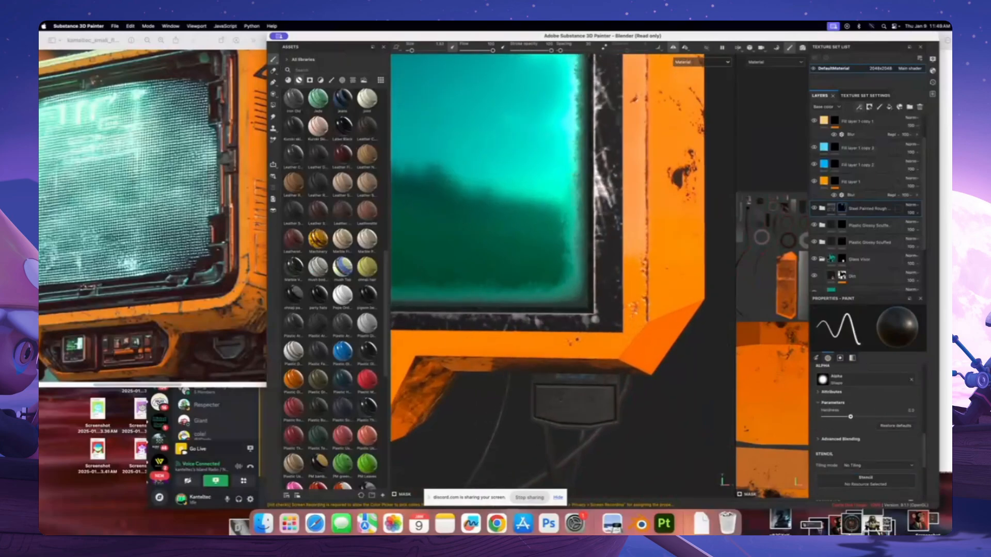
{"action": "left_click_drag", "start_coordinate": [850, 416], "coordinate": [912, 417]}
{"action": "scroll", "coordinate": [612, 328], "scroll_direction": "up", "scroll_amount": 2}
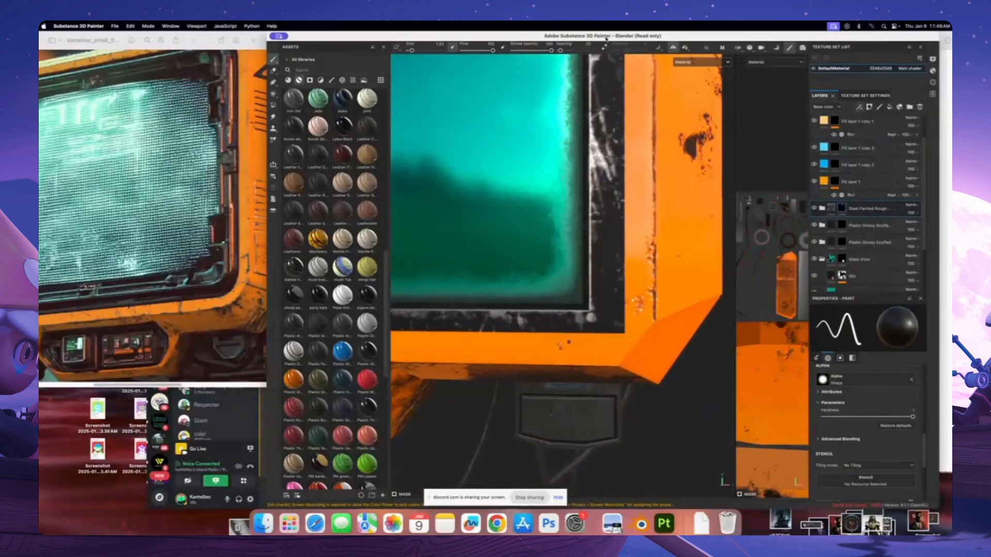
{"action": "left_click_drag", "start_coordinate": [560, 50], "coordinate": [557, 51]}
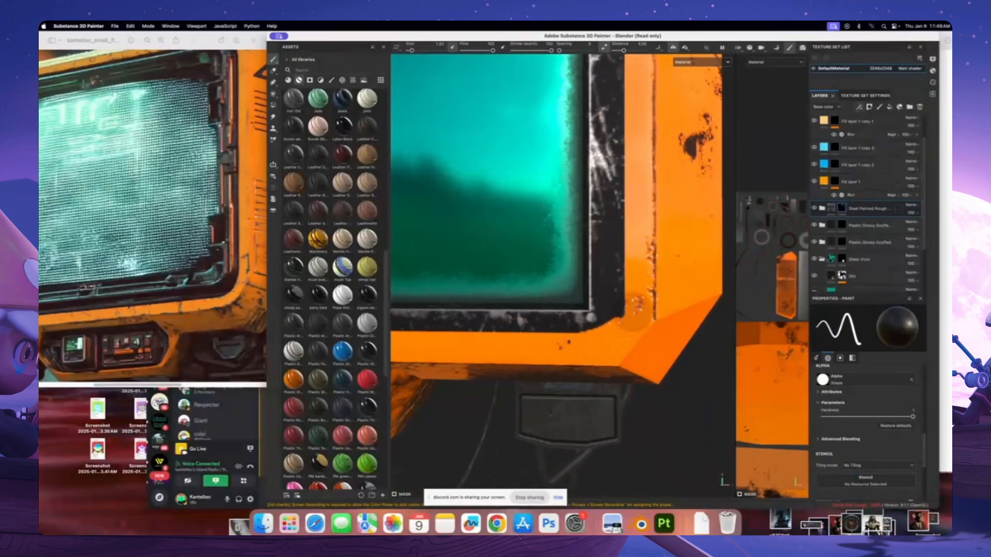
Examine the lower corner and edges of the screen frame for how the dark steel border meets the orange casing
{"action": "mouse_move", "coordinate": [649, 270]}
{"action": "left_mouse_down", "text": "alt"}
{"action": "mouse_move", "coordinate": [600, 287]}
{"action": "mouse_move", "coordinate": [611, 308]}
{"action": "mouse_move", "coordinate": [585, 291]}
{"action": "mouse_move", "coordinate": [595, 218]}
{"action": "mouse_move", "coordinate": [602, 242]}
{"action": "left_mouse_up", "text": "alt"}
{"action": "scroll", "coordinate": [603, 242], "scroll_direction": "up", "scroll_amount": 4}
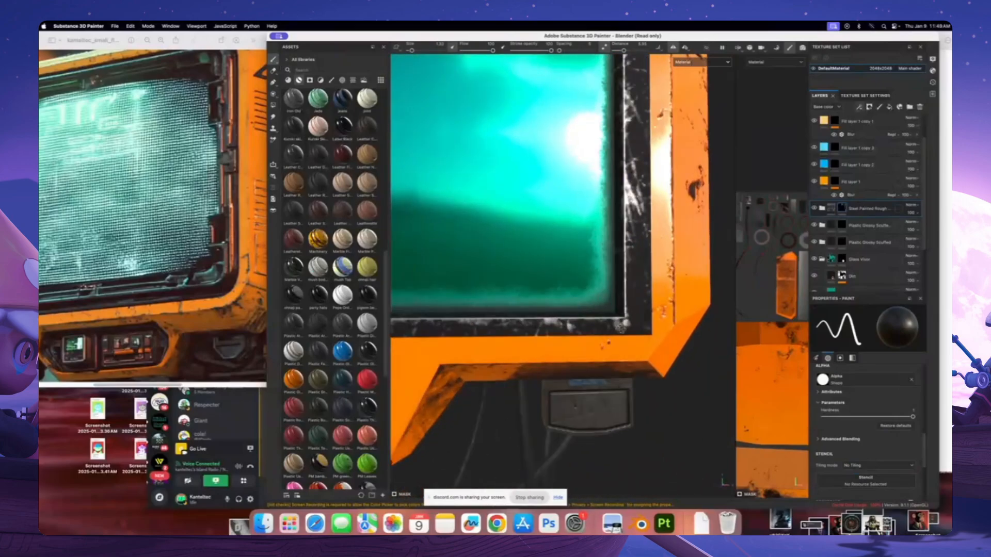
{"action": "left_click_drag", "start_coordinate": [621, 323], "coordinate": [622, 319], "text": "alt"}
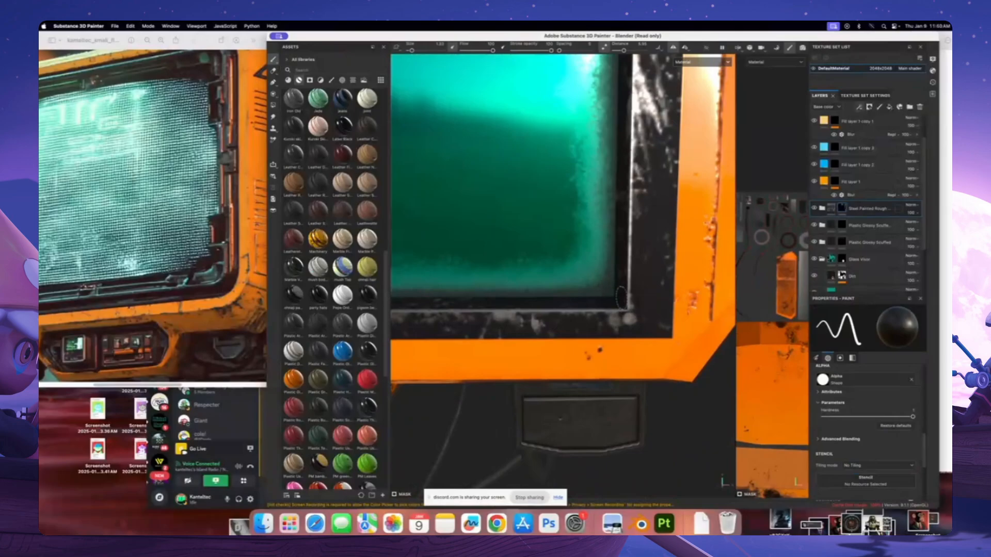
{"action": "scroll", "coordinate": [600, 300], "scroll_direction": "down", "scroll_amount": 6}
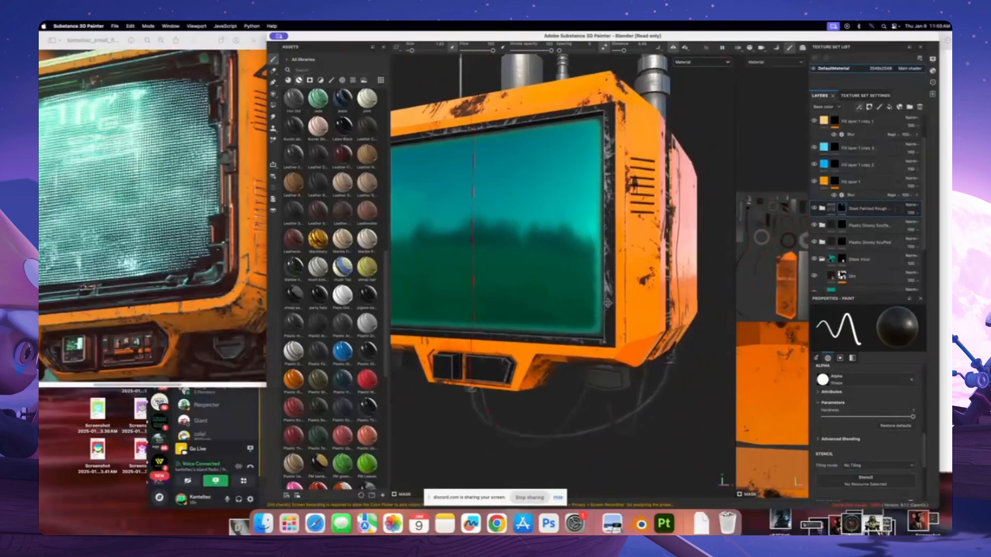
{"action": "scroll", "coordinate": [588, 304], "scroll_direction": "up", "scroll_amount": 5}
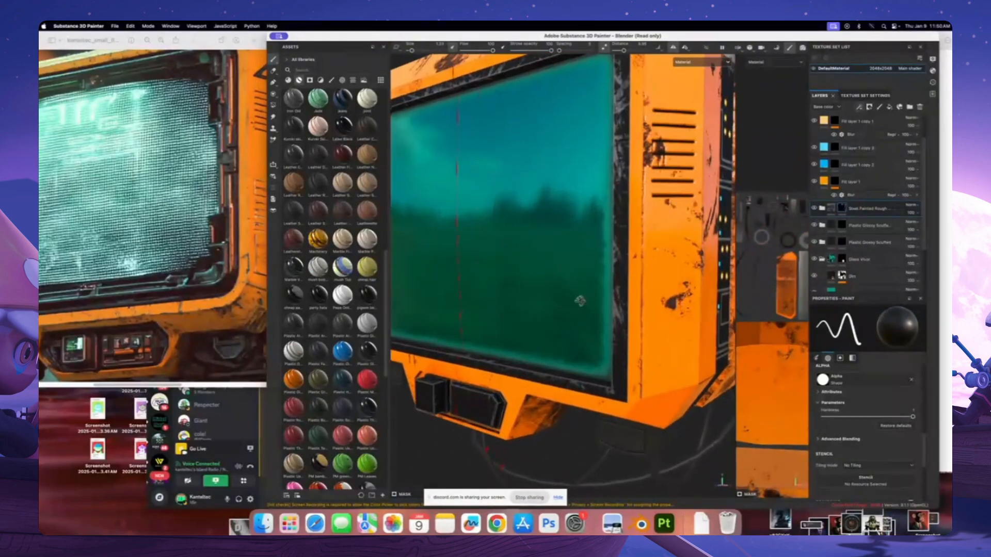
{"action": "scroll", "coordinate": [565, 341], "scroll_direction": "down", "scroll_amount": 3}
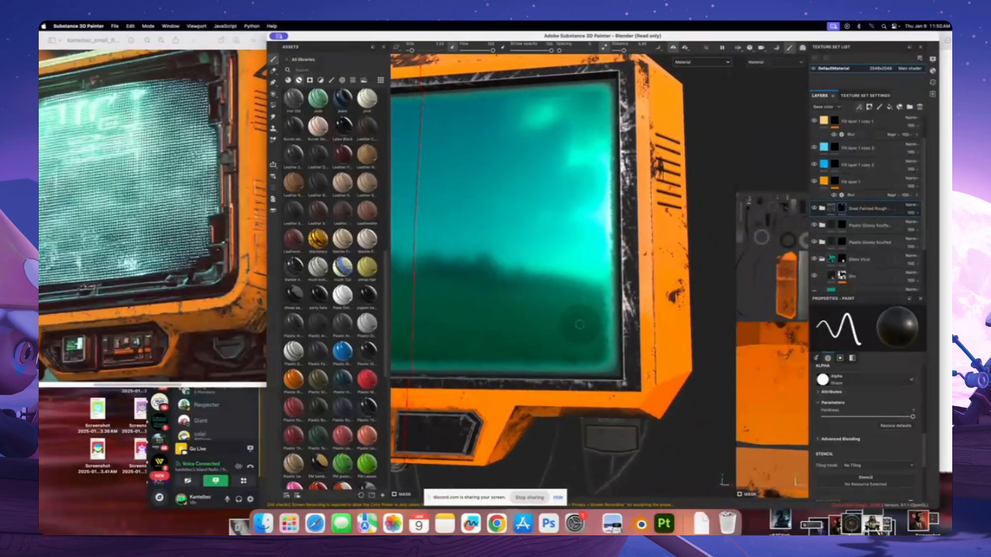
{"action": "mouse_move", "coordinate": [560, 313]}
{"action": "left_mouse_down", "text": "alt"}
{"action": "mouse_move", "coordinate": [542, 334]}
{"action": "mouse_move", "coordinate": [490, 330]}
{"action": "left_mouse_up", "text": "alt"}
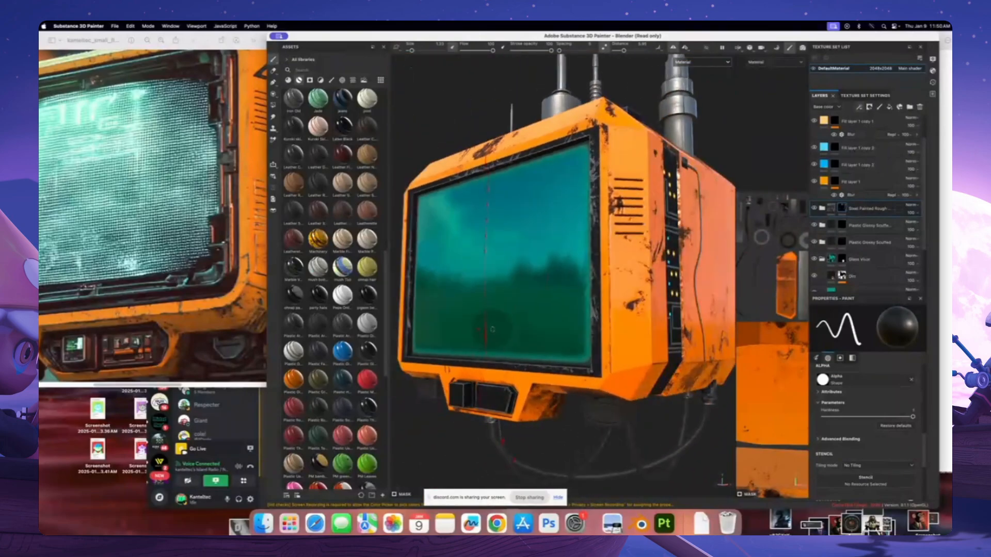
{"action": "right_click_drag", "start_coordinate": [490, 330], "coordinate": [526, 380], "text": "alt"}
{"action": "left_click_drag", "start_coordinate": [587, 354], "coordinate": [579, 285], "text": "alt"}
{"action": "middle_click_drag", "start_coordinate": [579, 285], "coordinate": [575, 305], "text": "alt"}
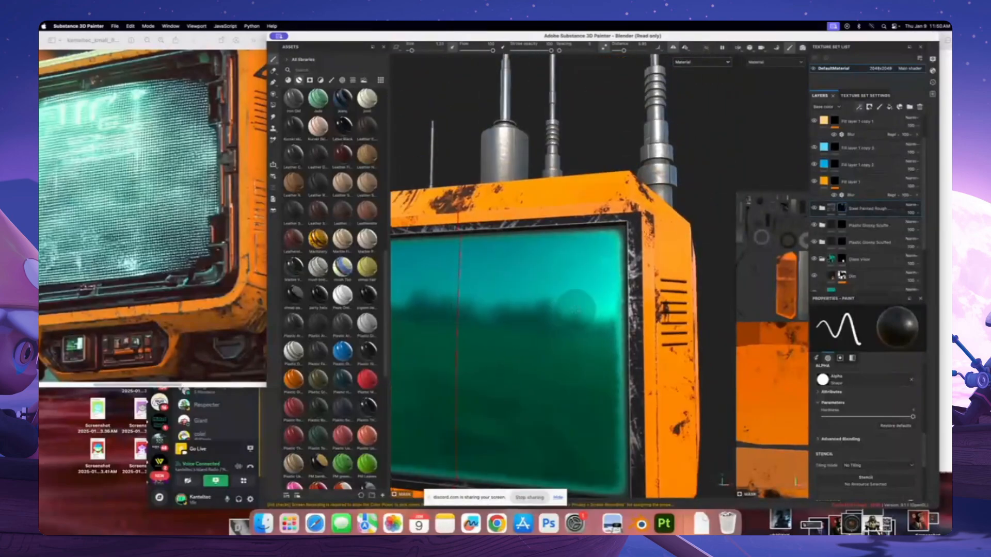
{"action": "right_click_drag", "start_coordinate": [575, 305], "coordinate": [626, 295], "text": "alt"}
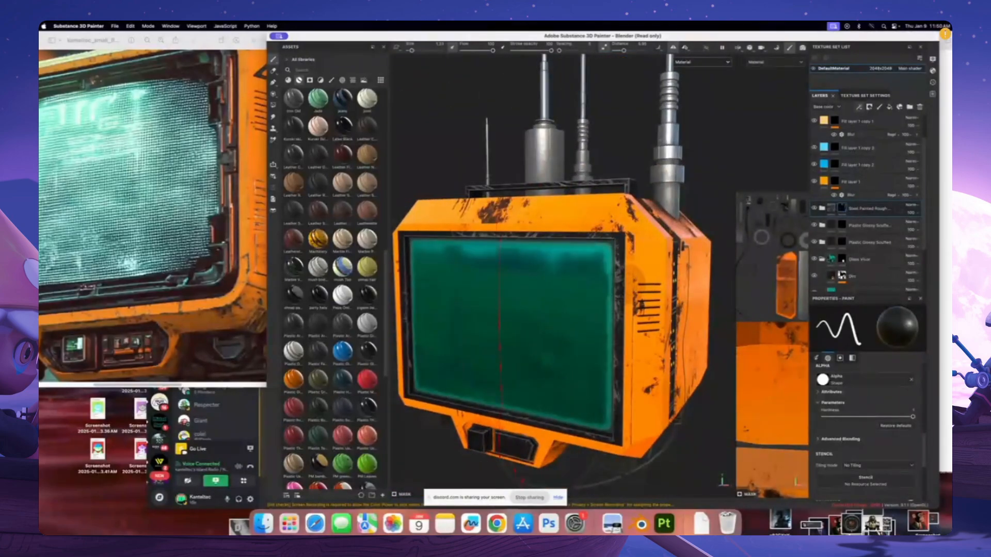
{"action": "mouse_move", "coordinate": [639, 280]}
{"action": "left_mouse_down", "text": "alt"}
{"action": "mouse_move", "coordinate": [605, 323]}
{"action": "mouse_move", "coordinate": [585, 329]}
{"action": "mouse_move", "coordinate": [579, 318]}
{"action": "left_mouse_up", "text": "alt"}
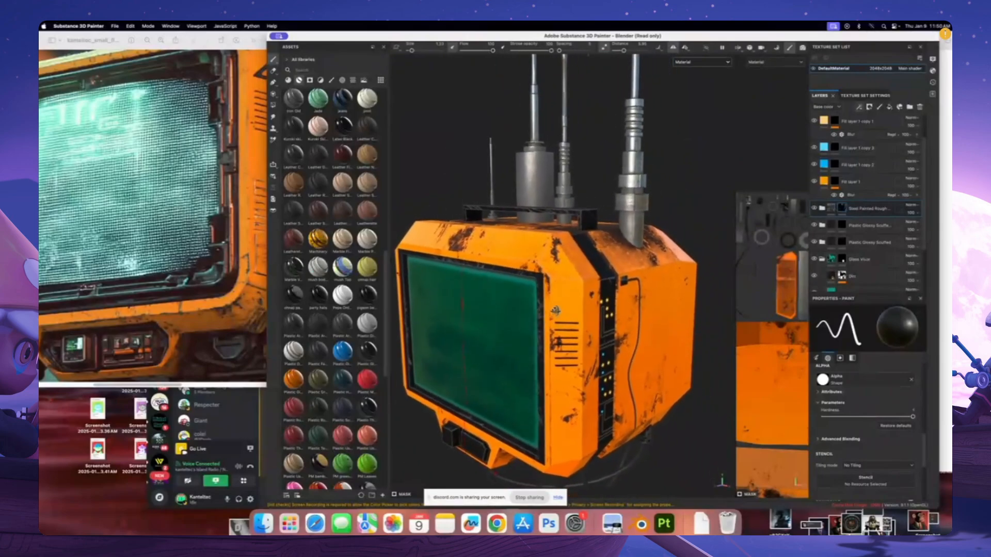
Examine the upper frame corner, the vented side and the antennas, and compare the whole monitor from several angles
{"action": "right_click_drag", "start_coordinate": [531, 309], "coordinate": [559, 316], "text": "alt"}
{"action": "left_click_drag", "start_coordinate": [516, 315], "coordinate": [533, 286], "text": "alt"}
{"action": "middle_click_drag", "start_coordinate": [534, 286], "coordinate": [551, 364], "text": "alt"}
{"action": "left_click_drag", "start_coordinate": [551, 363], "coordinate": [584, 364], "text": "alt"}
{"action": "right_click_drag", "start_coordinate": [584, 372], "coordinate": [568, 371], "text": "alt"}
{"action": "middle_click_drag", "start_coordinate": [568, 371], "coordinate": [562, 335], "text": "alt"}
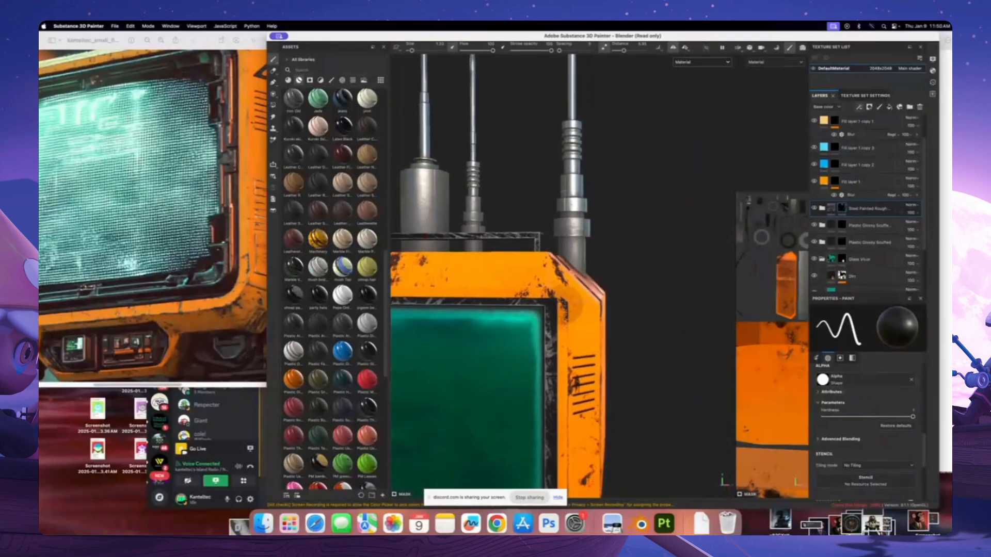
{"action": "right_click_drag", "start_coordinate": [547, 333], "coordinate": [565, 329], "text": "alt"}
{"action": "left_click_drag", "start_coordinate": [565, 329], "coordinate": [574, 319], "text": "alt"}
{"action": "right_click_drag", "start_coordinate": [575, 319], "coordinate": [586, 316], "text": "alt"}
{"action": "left_click_drag", "start_coordinate": [586, 316], "coordinate": [560, 323], "text": "alt"}
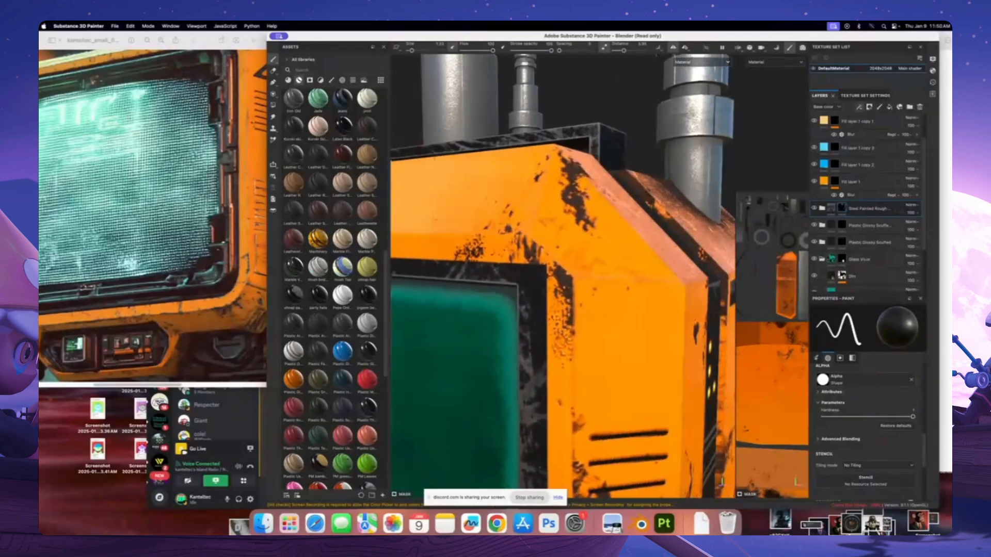
{"action": "right_click_drag", "start_coordinate": [560, 322], "coordinate": [547, 309], "text": "alt"}
{"action": "middle_click_drag", "start_coordinate": [572, 263], "coordinate": [570, 303], "text": "alt"}
{"action": "mouse_move", "coordinate": [570, 303]}
{"action": "left_mouse_down", "text": "alt"}
{"action": "mouse_move", "coordinate": [540, 316]}
{"action": "mouse_move", "coordinate": [579, 301]}
{"action": "left_mouse_up", "text": "alt"}
{"action": "right_click_drag", "start_coordinate": [579, 300], "coordinate": [567, 295], "text": "alt"}
{"action": "mouse_move", "coordinate": [579, 295]}
{"action": "left_mouse_down", "text": "alt"}
{"action": "mouse_move", "coordinate": [594, 288]}
{"action": "mouse_move", "coordinate": [572, 299]}
{"action": "left_mouse_up", "text": "alt"}
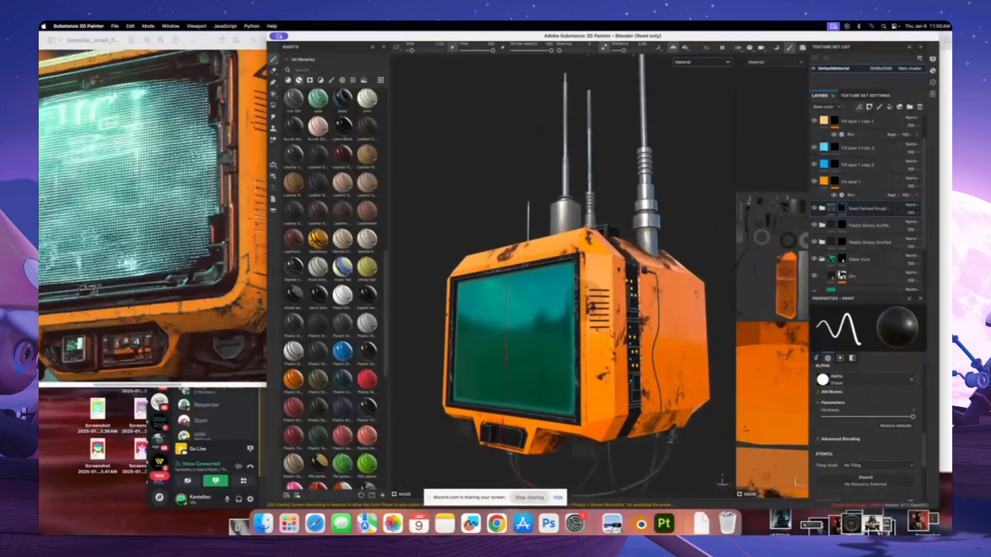
{"action": "middle_click_drag", "start_coordinate": [601, 315], "coordinate": [573, 275], "text": "alt"}
{"action": "mouse_move", "coordinate": [540, 307]}
{"action": "right_mouse_down", "text": "shift"}
{"action": "mouse_move", "coordinate": [526, 305]}
{"action": "mouse_move", "coordinate": [549, 298]}
{"action": "right_mouse_up", "text": "shift"}
{"action": "left_click_drag", "start_coordinate": [419, 239], "coordinate": [436, 252], "text": "alt"}
{"action": "right_click_drag", "start_coordinate": [437, 253], "coordinate": [408, 269], "text": "alt"}
Apply the Wood Ship Hull Nordic material to the whole monitor model
{"action": "scroll", "coordinate": [325, 348], "scroll_direction": "down", "scroll_amount": 10}
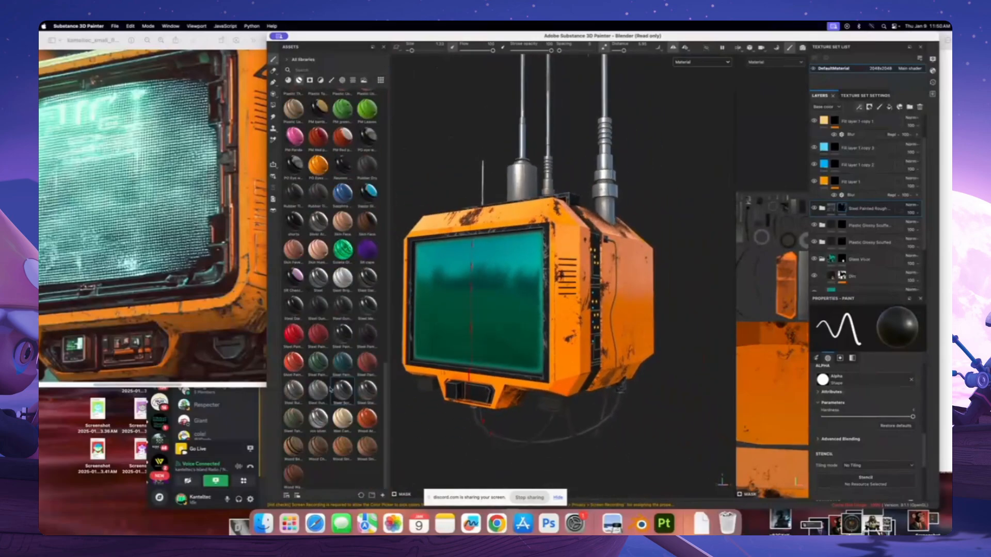
{"action": "left_click_drag", "start_coordinate": [340, 446], "coordinate": [608, 272]}
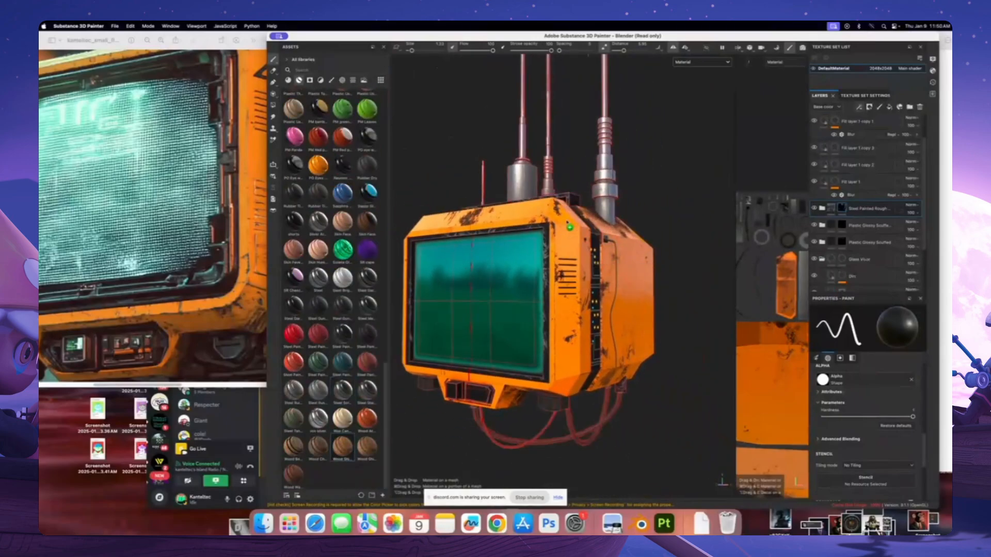
{"action": "left_click_drag", "start_coordinate": [546, 273], "coordinate": [547, 273]}
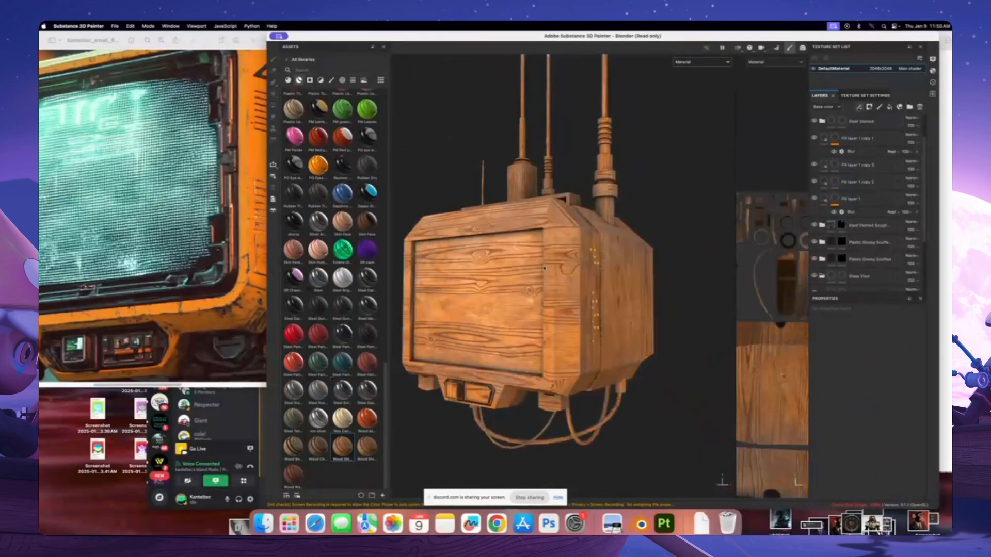
{"action": "scroll", "coordinate": [618, 290], "scroll_direction": "up", "scroll_amount": 3}
{"action": "scroll", "coordinate": [861, 132], "scroll_direction": "up", "scroll_amount": 2}
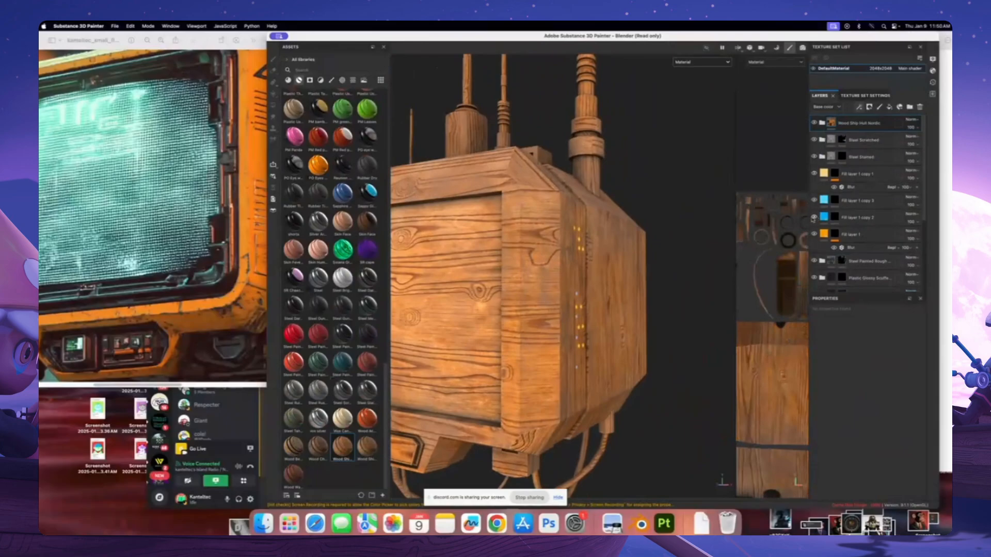
Hide the Wood Ship Hull Nordic folder so the orange monitor texture shows on the model
{"action": "scroll", "coordinate": [562, 211], "scroll_direction": "down", "scroll_amount": 3}
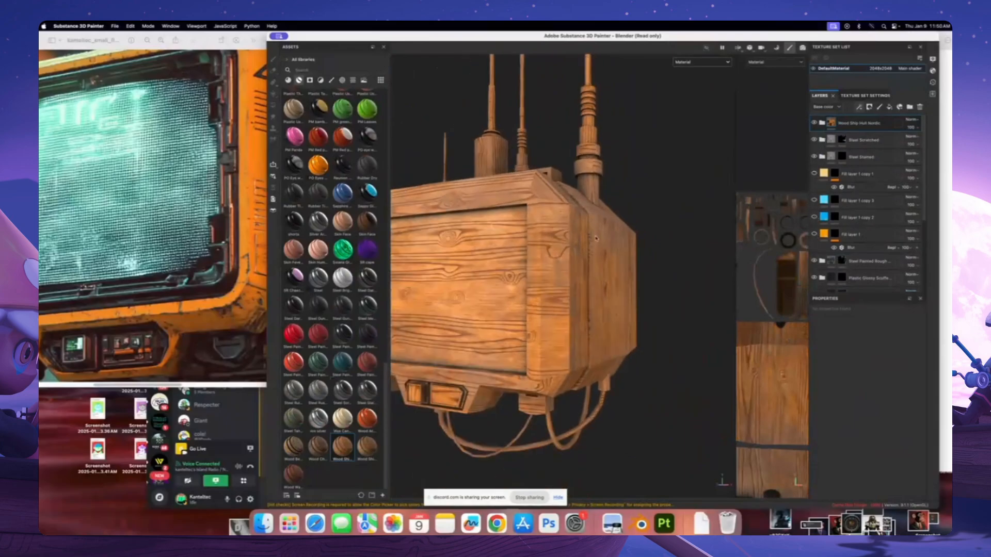
{"action": "left_click_drag", "start_coordinate": [480, 194], "coordinate": [572, 260], "text": "alt"}
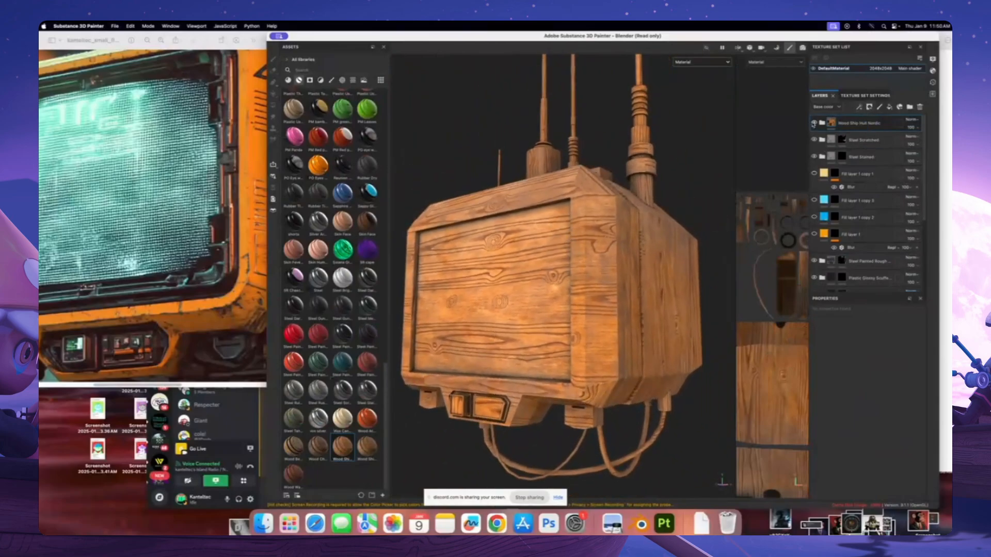
{"action": "left_click", "coordinate": [814, 123]}
{"action": "left_click_drag", "start_coordinate": [611, 247], "coordinate": [464, 279], "text": "alt"}
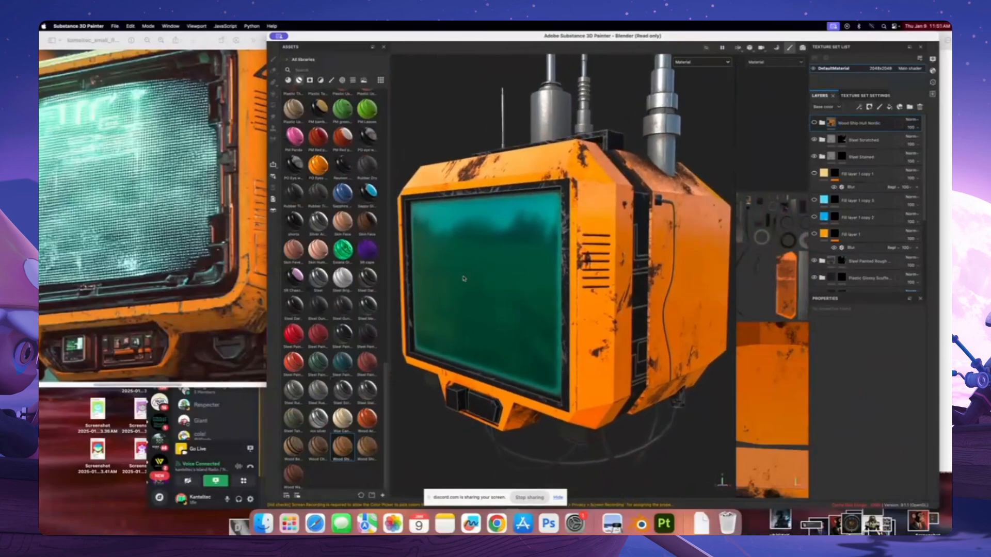
Try the Solana Green material on the whole monitor model
{"action": "left_click_drag", "start_coordinate": [343, 250], "coordinate": [573, 215]}
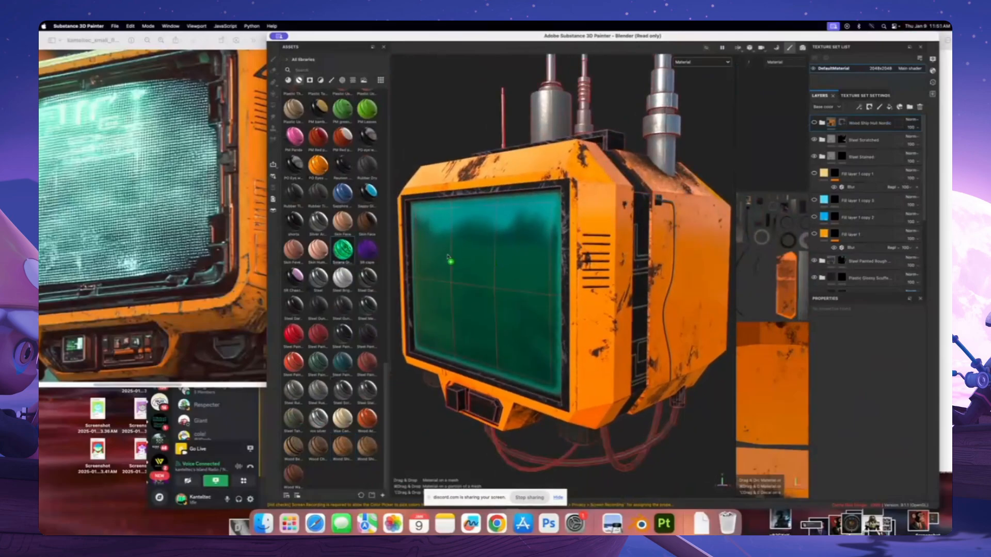
{"action": "left_click_drag", "start_coordinate": [448, 258], "coordinate": [449, 259]}
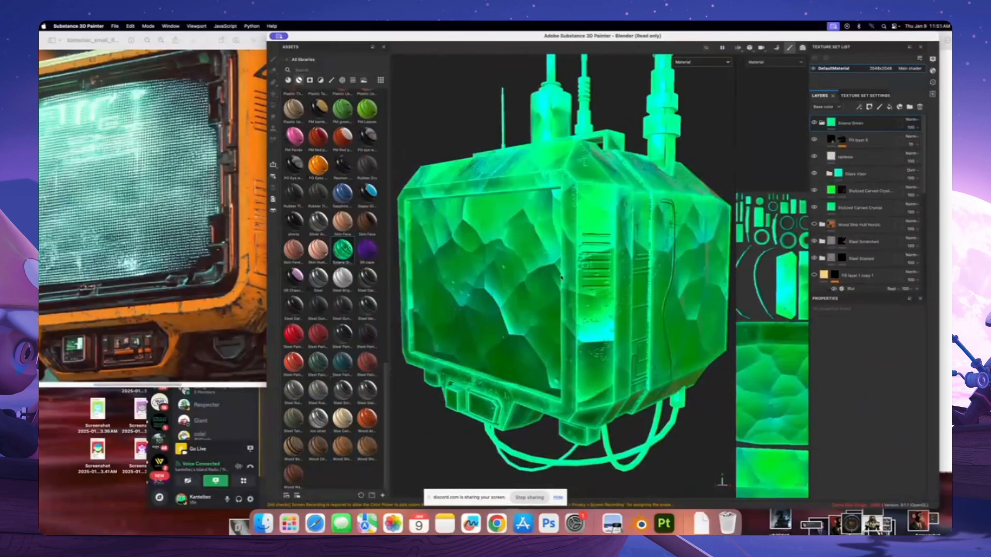
{"action": "left_click_drag", "start_coordinate": [561, 278], "coordinate": [480, 279], "text": "alt"}
{"action": "scroll", "coordinate": [567, 279], "scroll_direction": "up", "scroll_amount": 3}
Hide the Solana Green folder, collapse it and delete it from the layer stack
{"action": "left_click_drag", "start_coordinate": [578, 279], "coordinate": [803, 124], "text": "alt"}
{"action": "left_click", "coordinate": [814, 123]}
{"action": "left_click", "coordinate": [821, 123]}
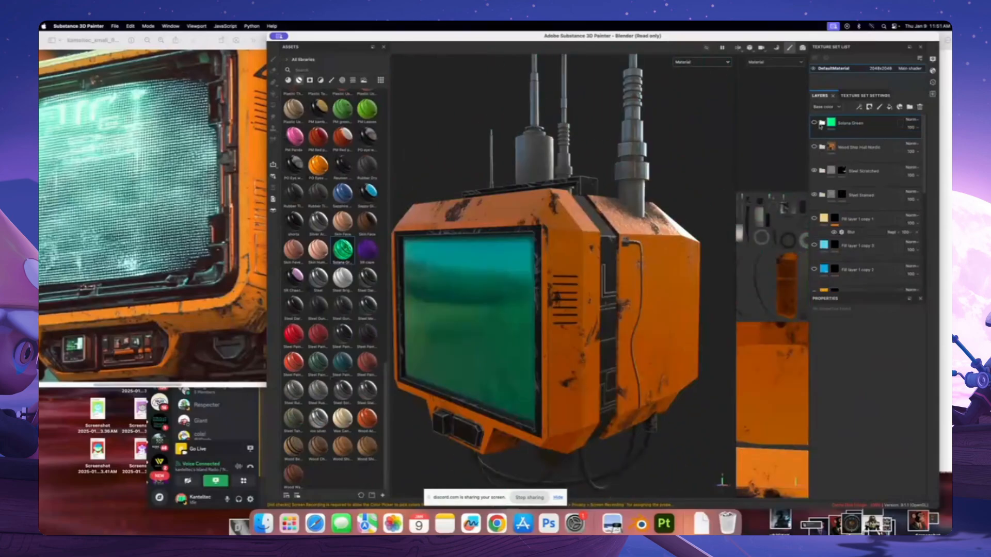
{"action": "left_click", "coordinate": [920, 107]}
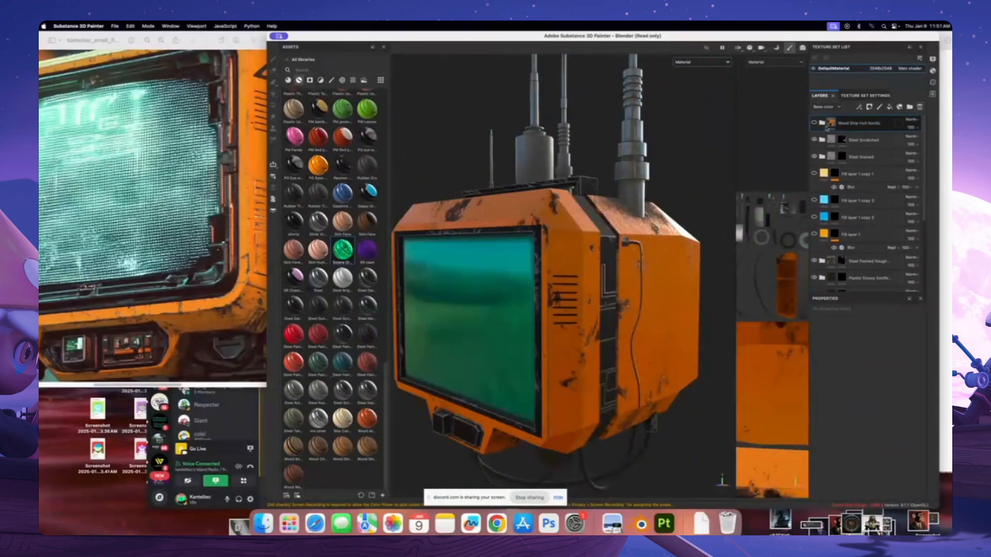
Examine the textured monitor from the front and from below, including the screen, casing and antennas
{"action": "left_click_drag", "start_coordinate": [522, 305], "coordinate": [533, 328], "text": "alt"}
{"action": "left_click_drag", "start_coordinate": [524, 284], "coordinate": [535, 308], "text": "alt"}
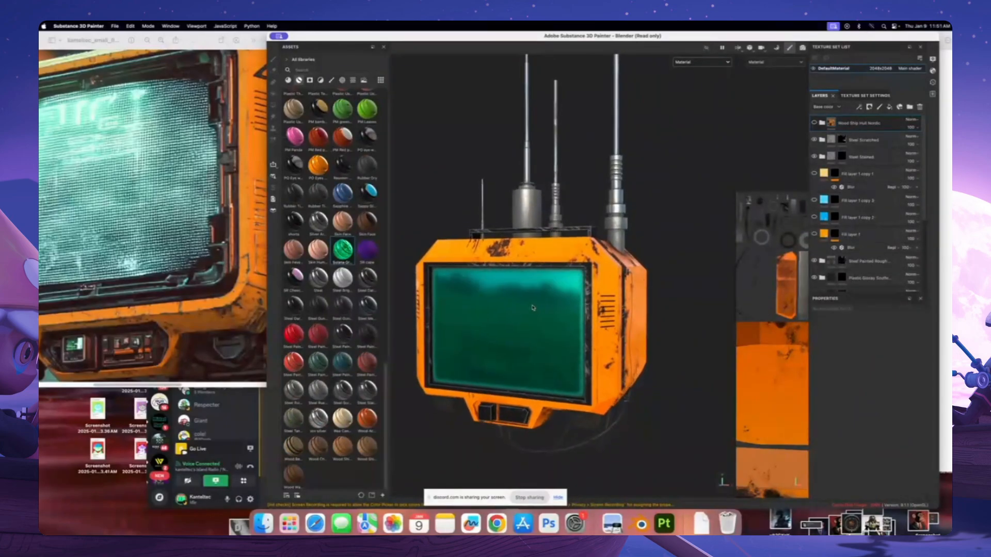
{"action": "left_click_drag", "start_coordinate": [594, 357], "coordinate": [567, 319], "text": "alt"}
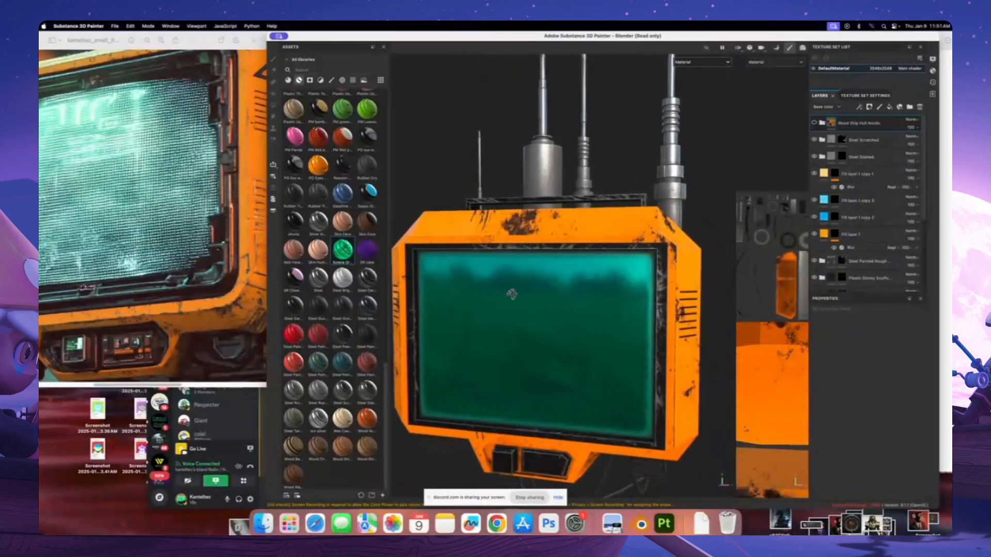
{"action": "left_click_drag", "start_coordinate": [511, 293], "coordinate": [590, 277], "text": "alt"}
{"action": "left_click_drag", "start_coordinate": [531, 310], "coordinate": [516, 320], "text": "alt"}
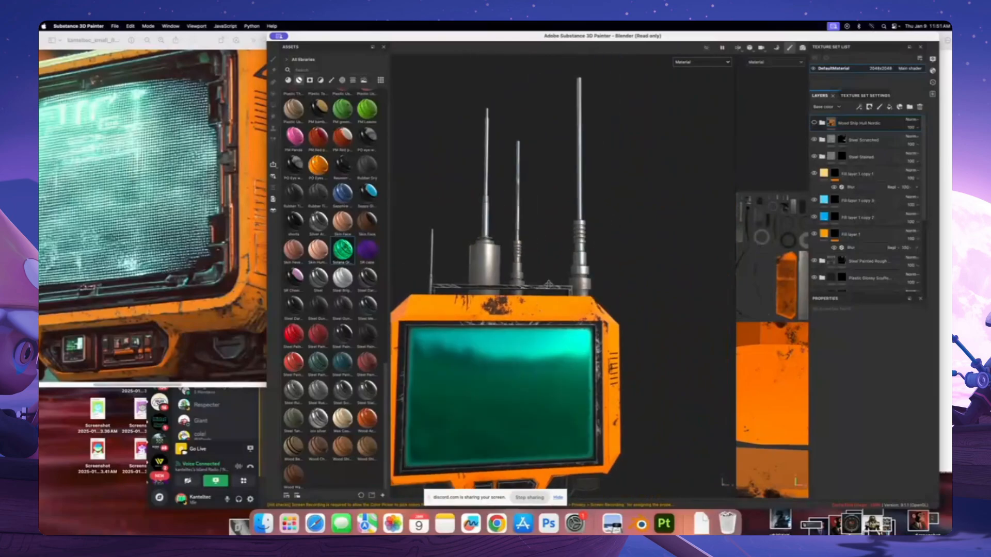
{"action": "middle_click_drag", "start_coordinate": [498, 343], "coordinate": [557, 280], "text": "alt"}
{"action": "mouse_move", "coordinate": [557, 281]}
{"action": "left_mouse_down", "text": "alt"}
{"action": "mouse_move", "coordinate": [524, 281]}
{"action": "mouse_move", "coordinate": [563, 276]}
{"action": "left_mouse_up", "text": "alt"}
{"action": "middle_click_drag", "start_coordinate": [568, 276], "coordinate": [520, 226], "text": "alt"}
{"action": "left_click_drag", "start_coordinate": [519, 226], "coordinate": [522, 186], "text": "alt"}
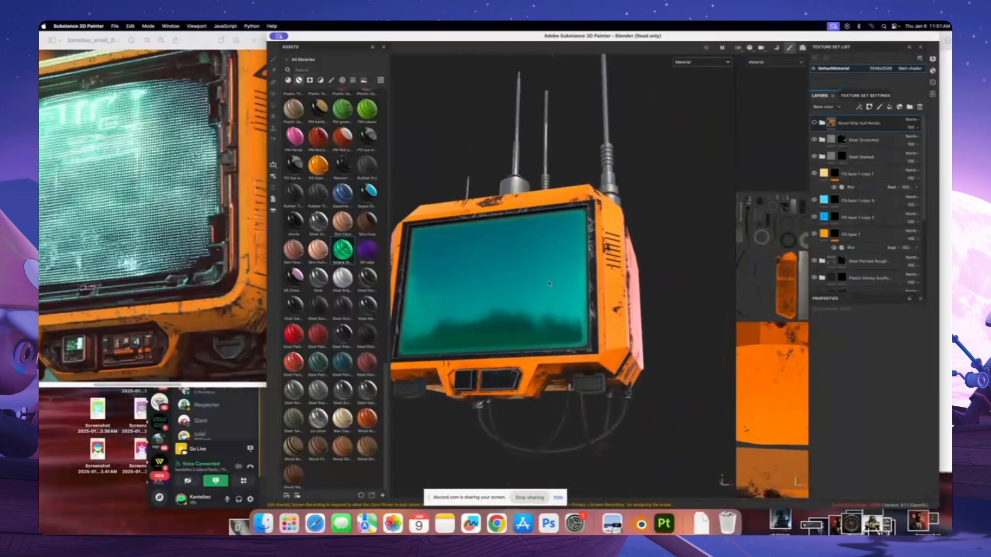
Examine the two small recessed panels below the screen against the reference picture
{"action": "middle_click_drag", "start_coordinate": [522, 310], "coordinate": [578, 248], "text": "alt"}
{"action": "scroll", "coordinate": [578, 248], "scroll_direction": "up", "scroll_amount": 3}
{"action": "left_click_drag", "start_coordinate": [578, 248], "coordinate": [601, 247], "text": "alt"}
{"action": "scroll", "coordinate": [583, 301], "scroll_direction": "up", "scroll_amount": 5}
{"action": "mouse_move", "coordinate": [583, 301]}
{"action": "left_mouse_down", "text": "alt"}
{"action": "mouse_move", "coordinate": [551, 293]}
{"action": "mouse_move", "coordinate": [549, 272]}
{"action": "mouse_move", "coordinate": [551, 284]}
{"action": "left_mouse_up", "text": "alt"}
{"action": "scroll", "coordinate": [548, 290], "scroll_direction": "up", "scroll_amount": 4}
{"action": "scroll", "coordinate": [549, 274], "scroll_direction": "down", "scroll_amount": 3}
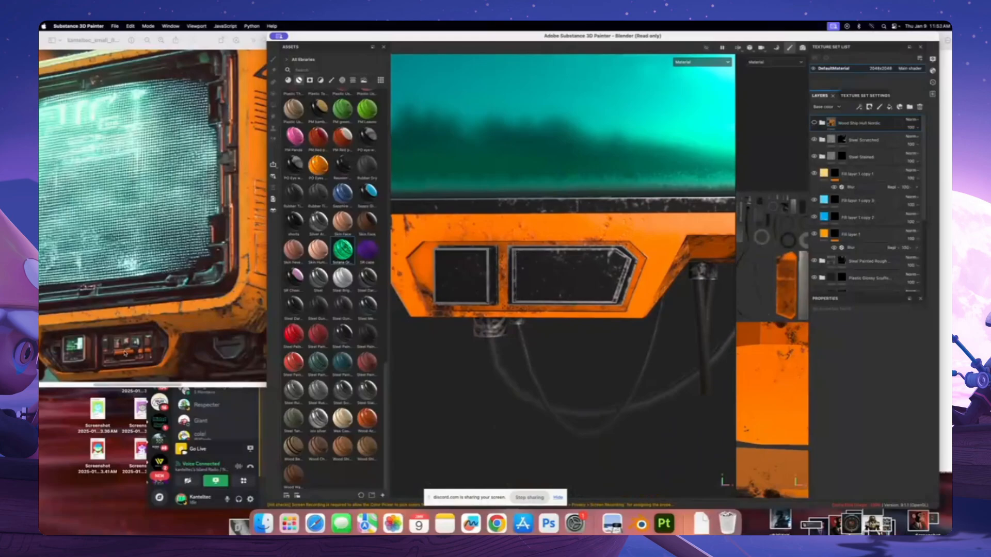
Switch to the Midjourney Bot chat in Discord and upscale the third image of the "lcd dot screen front on" results
{"action": "left_click", "coordinate": [253, 406]}
{"action": "left_click", "coordinate": [412, 349]}
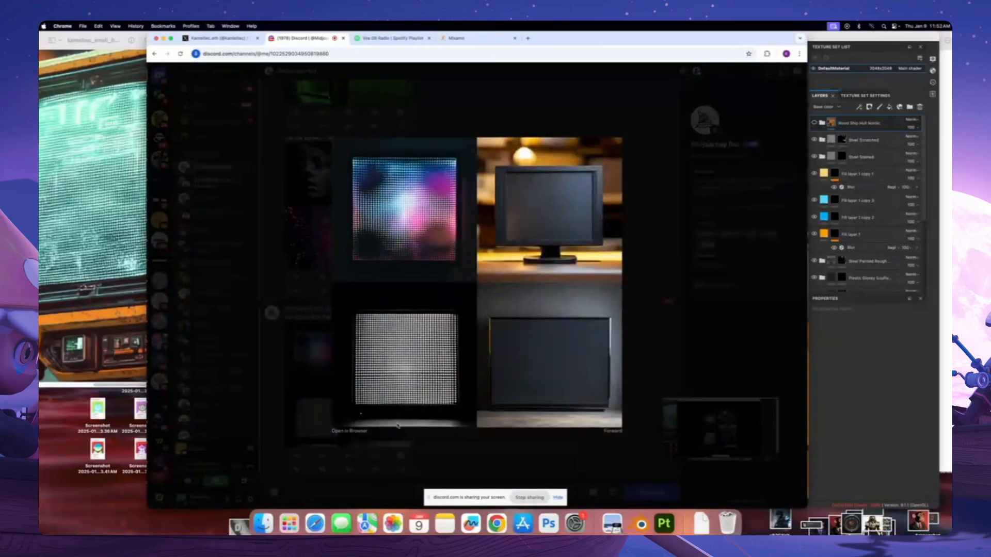
{"action": "left_click", "coordinate": [452, 448]}
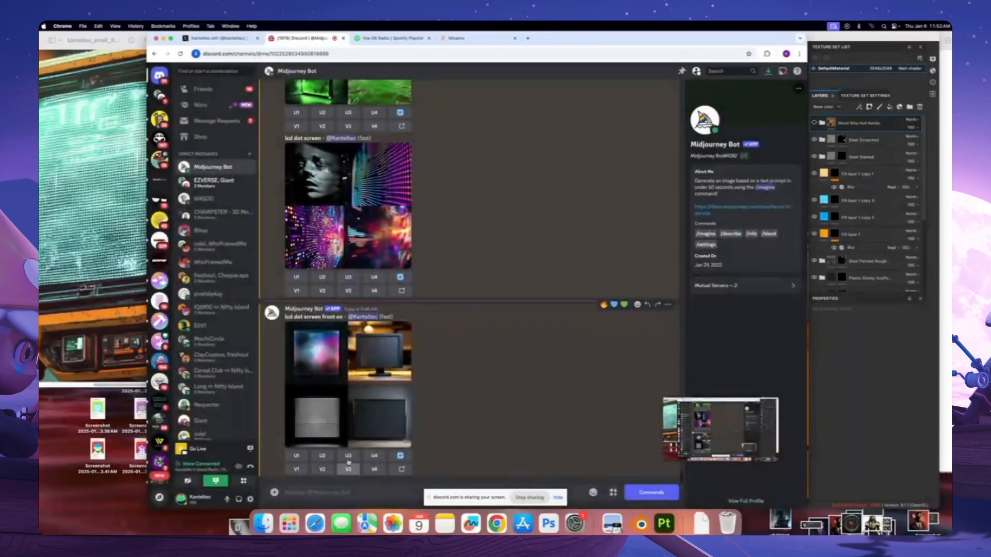
{"action": "left_click", "coordinate": [348, 456]}
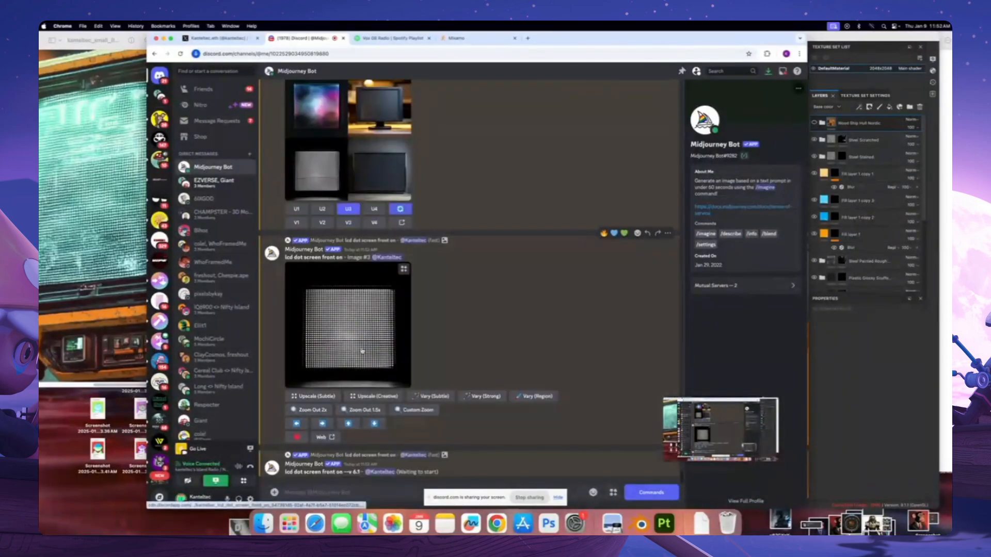
Open the upscaled LCD dot screen image at full size, save it to the desktop, and close its preview
{"action": "left_click", "coordinate": [361, 392]}
{"action": "left_click", "coordinate": [354, 430]}
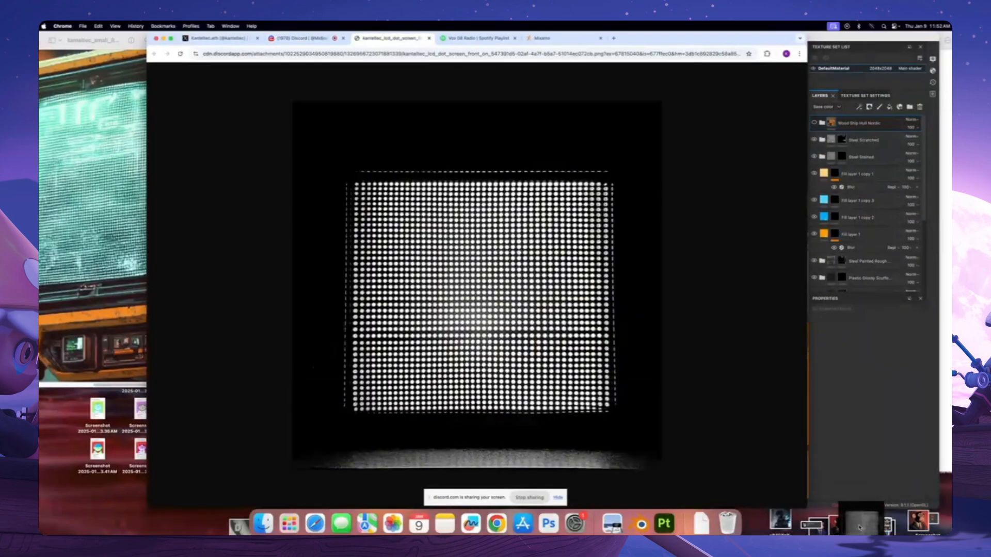
{"action": "left_click", "coordinate": [428, 38]}
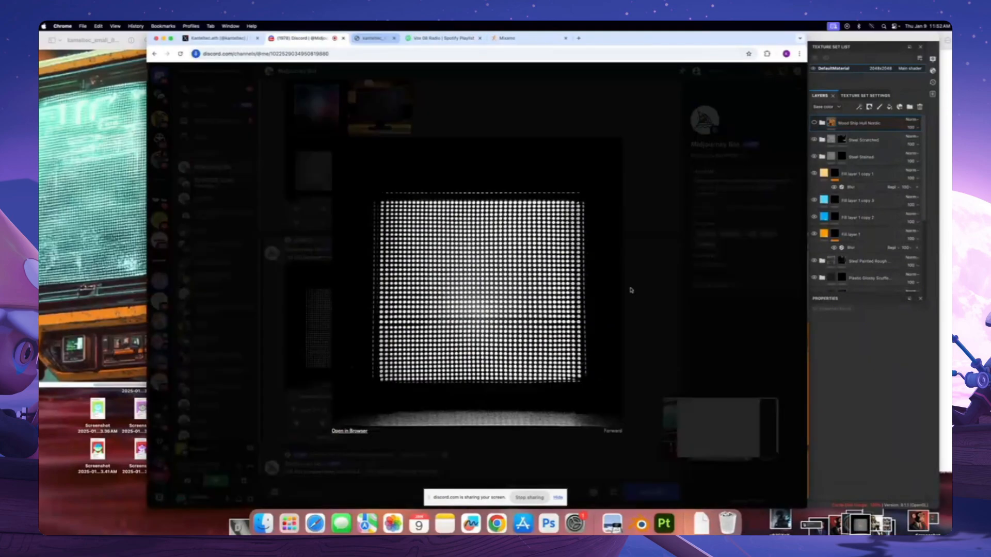
{"action": "left_click", "coordinate": [630, 289]}
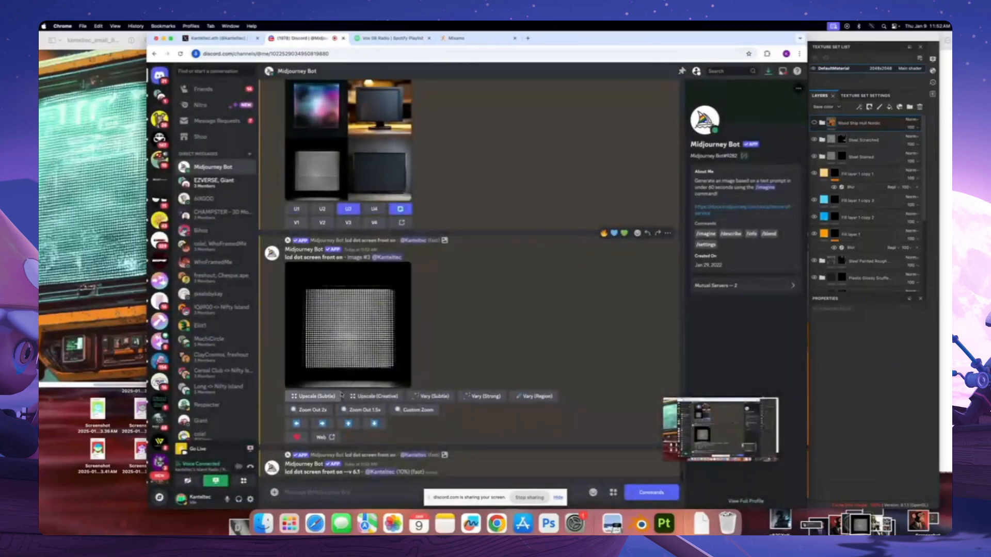
Switch to Substance 3D Painter and import the saved LCD dot screen image into the "Blender" project resources
{"action": "left_click", "coordinate": [664, 522]}
{"action": "mouse_move", "coordinate": [867, 527]}
{"action": "left_mouse_down"}
{"action": "mouse_move", "coordinate": [748, 460]}
{"action": "mouse_move", "coordinate": [335, 303]}
{"action": "left_mouse_up"}
{"action": "left_click", "coordinate": [686, 198]}
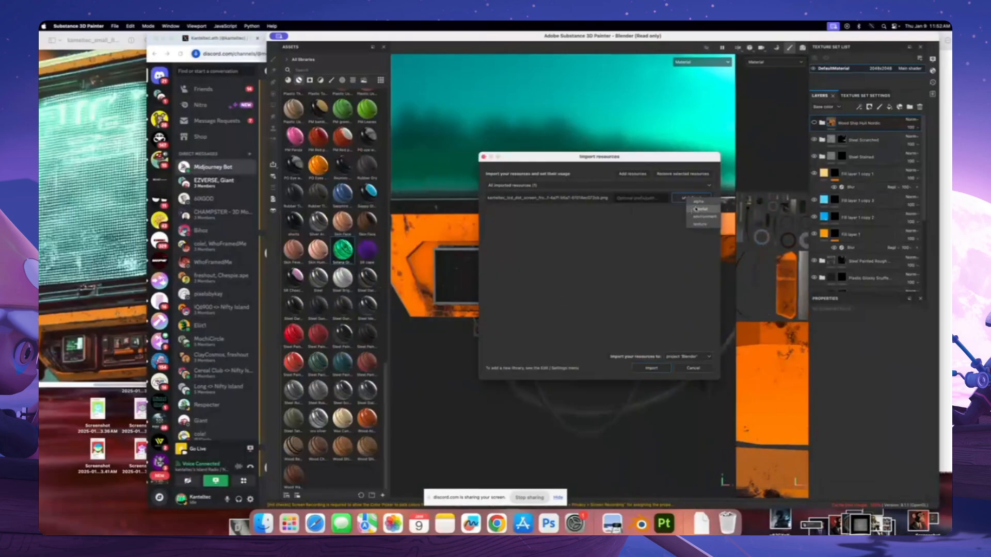
{"action": "left_click", "coordinate": [690, 212]}
{"action": "left_click", "coordinate": [650, 368]}
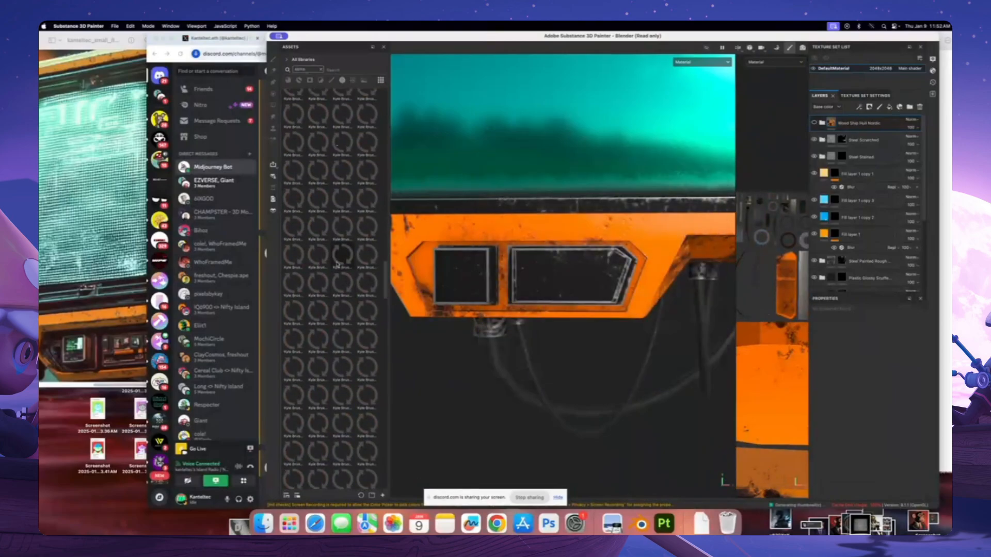
Remove the alpha filter from the assets and search all libraries for "kant"
{"action": "scroll", "coordinate": [336, 257], "scroll_direction": "down", "scroll_amount": 15}
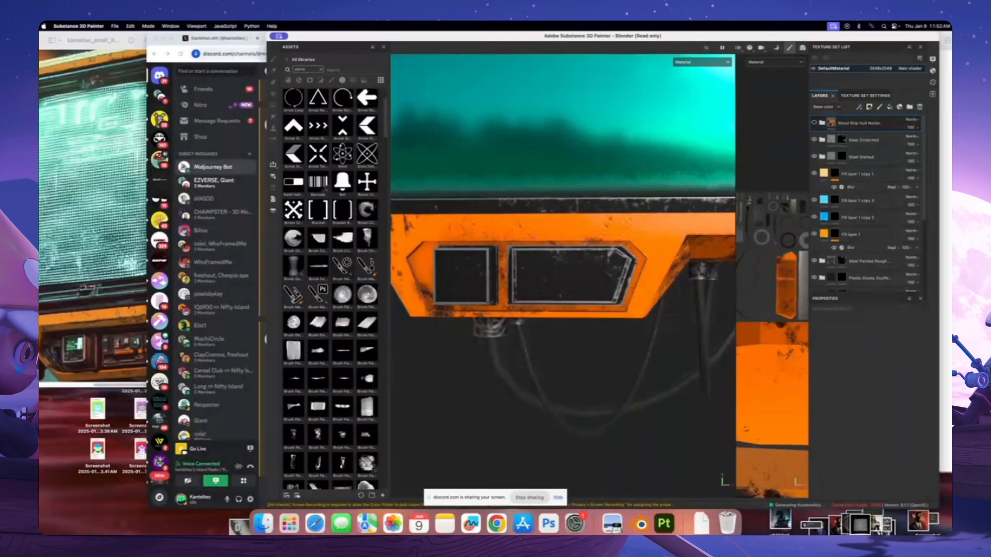
{"action": "scroll", "coordinate": [325, 313], "scroll_direction": "down", "scroll_amount": 10}
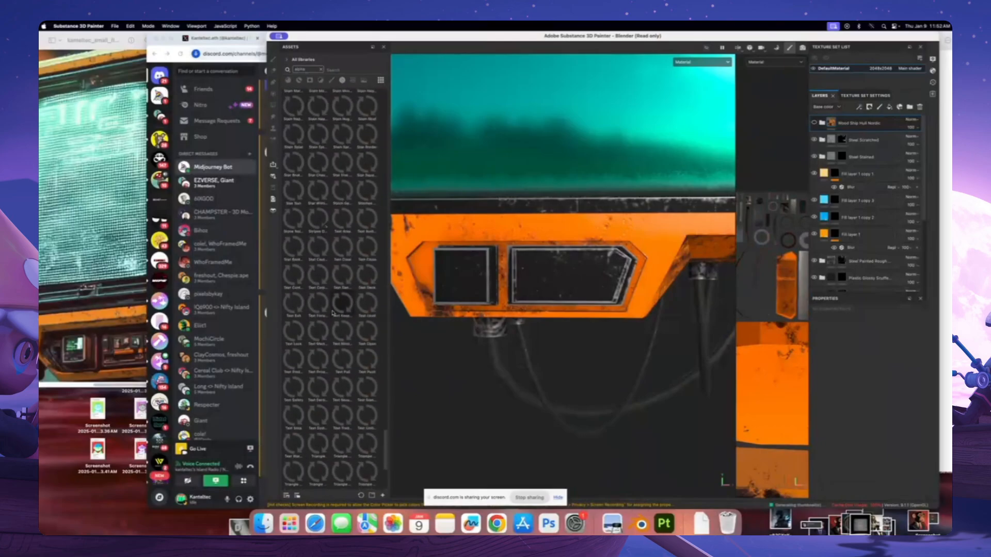
{"action": "left_click", "coordinate": [321, 70]}
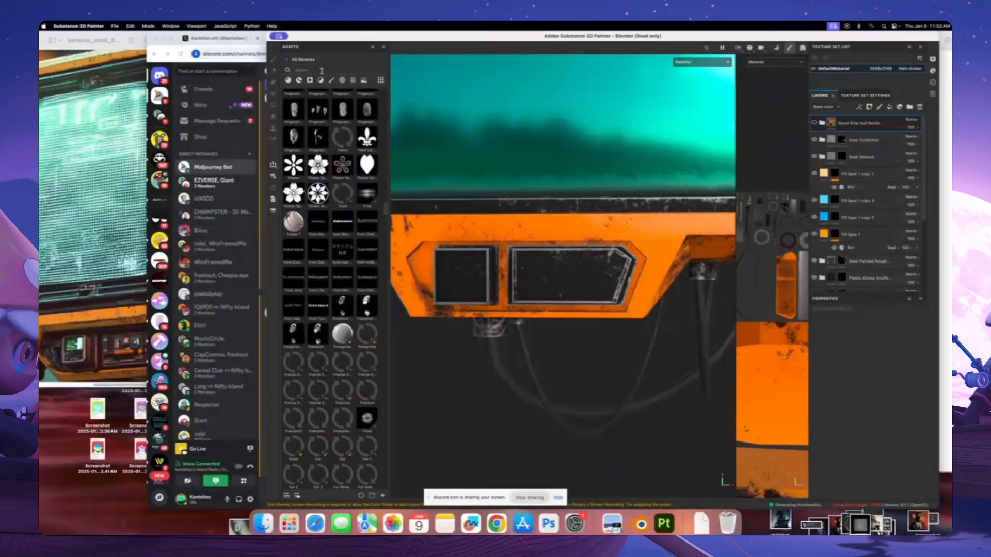
{"action": "type", "text": "kant"}
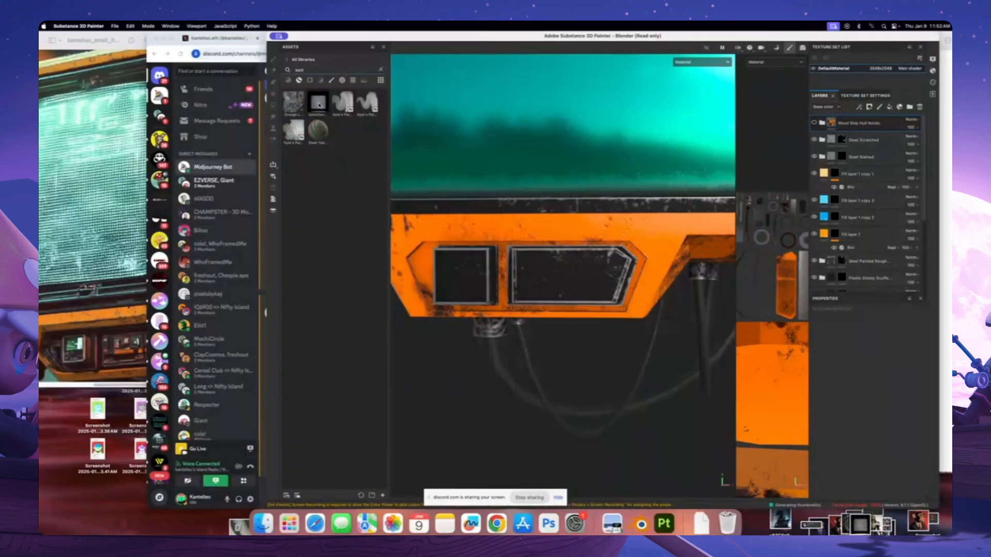
Duplicate the teal Base layer inside the glass visor folder
{"action": "scroll", "coordinate": [749, 173], "scroll_direction": "down", "scroll_amount": 1}
{"action": "scroll", "coordinate": [722, 174], "scroll_direction": "down", "scroll_amount": 3}
{"action": "scroll", "coordinate": [852, 207], "scroll_direction": "down", "scroll_amount": 5}
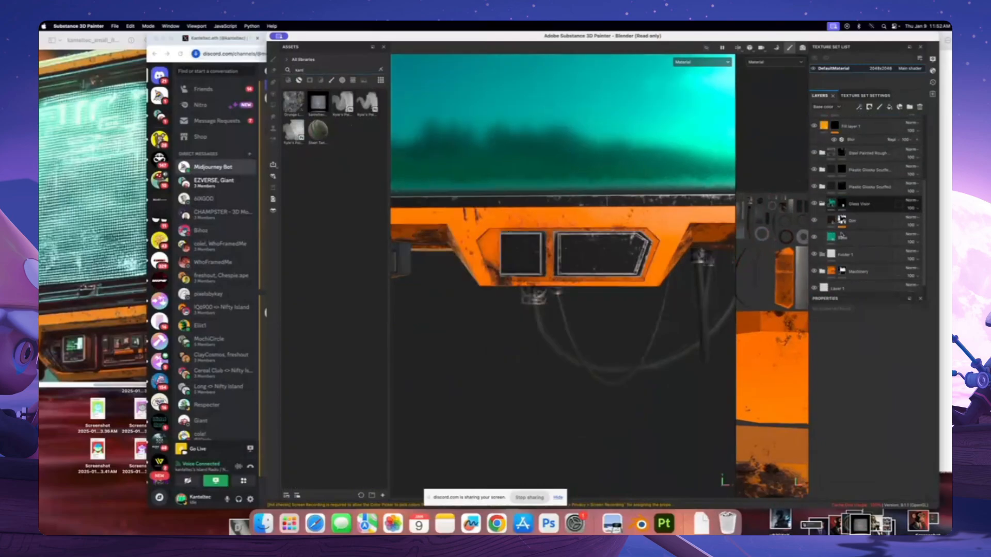
{"action": "middle_click_drag", "start_coordinate": [485, 194], "coordinate": [521, 274], "text": "alt"}
{"action": "scroll", "coordinate": [522, 274], "scroll_direction": "down", "scroll_amount": 3}
{"action": "left_click_drag", "start_coordinate": [522, 274], "coordinate": [551, 285], "text": "alt"}
{"action": "scroll", "coordinate": [542, 277], "scroll_direction": "down", "scroll_amount": 3}
{"action": "scroll", "coordinate": [547, 287], "scroll_direction": "up", "scroll_amount": 3}
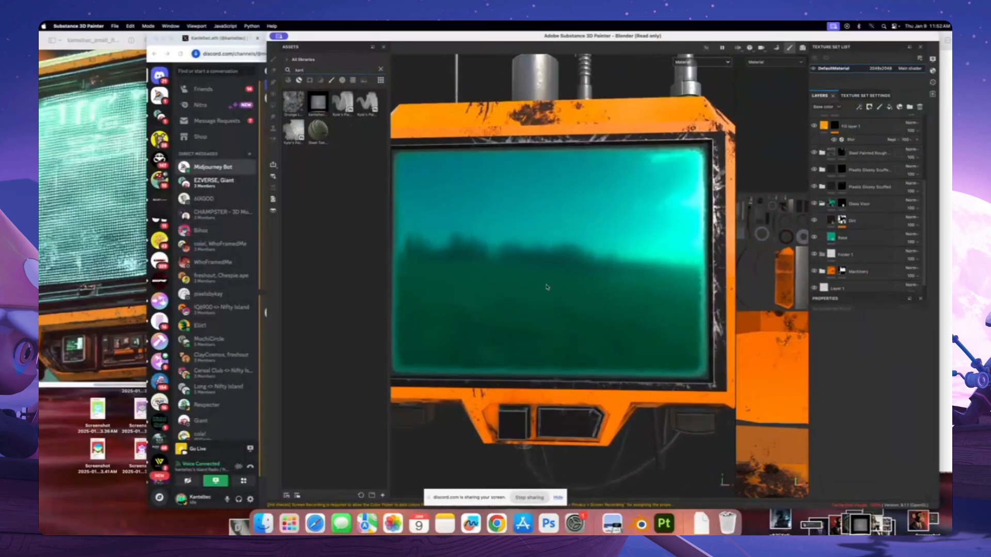
{"action": "scroll", "coordinate": [547, 287], "scroll_direction": "up", "scroll_amount": 1}
{"action": "right_click", "coordinate": [853, 242]}
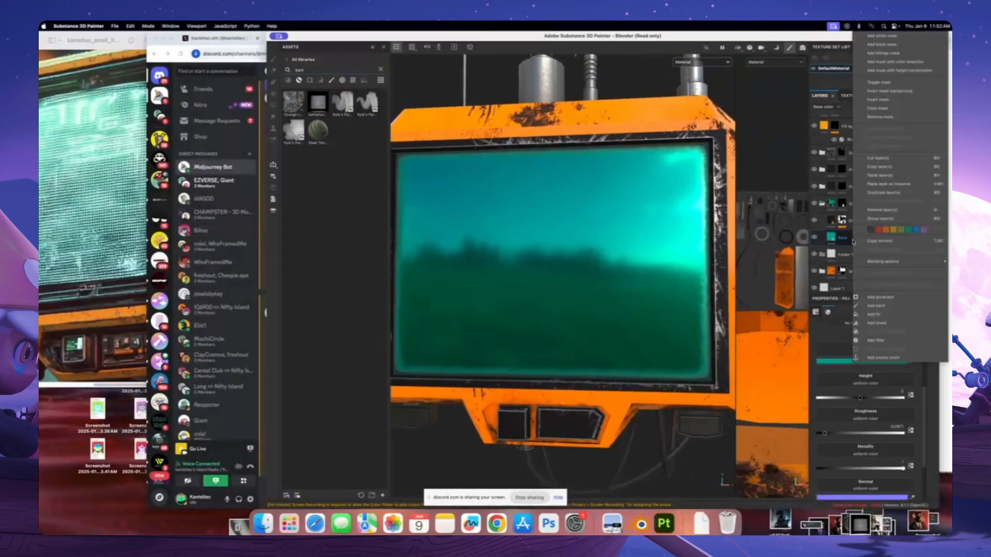
{"action": "left_click", "coordinate": [883, 192]}
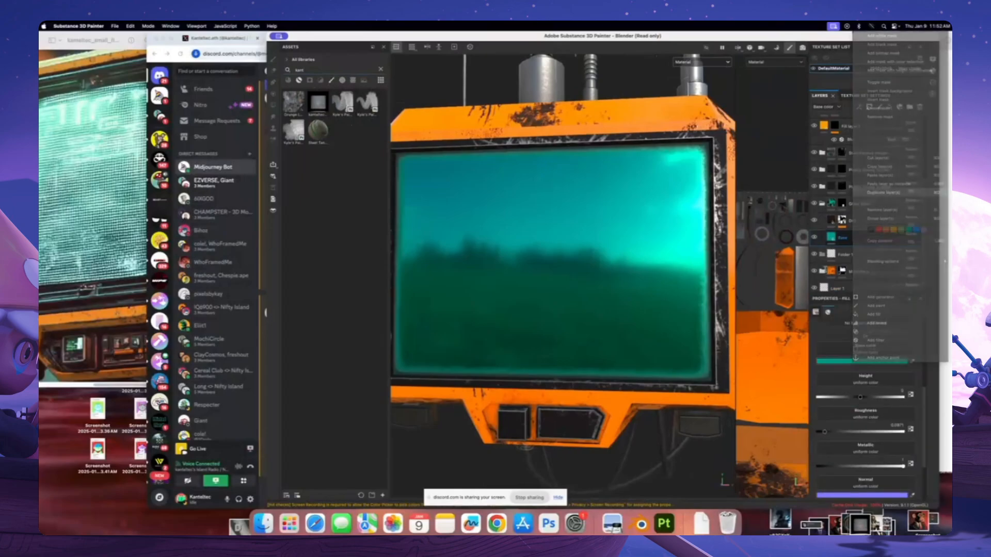
Change the duplicated Base layer's base color to a brighter, more saturated teal
{"action": "left_click", "coordinate": [868, 363]}
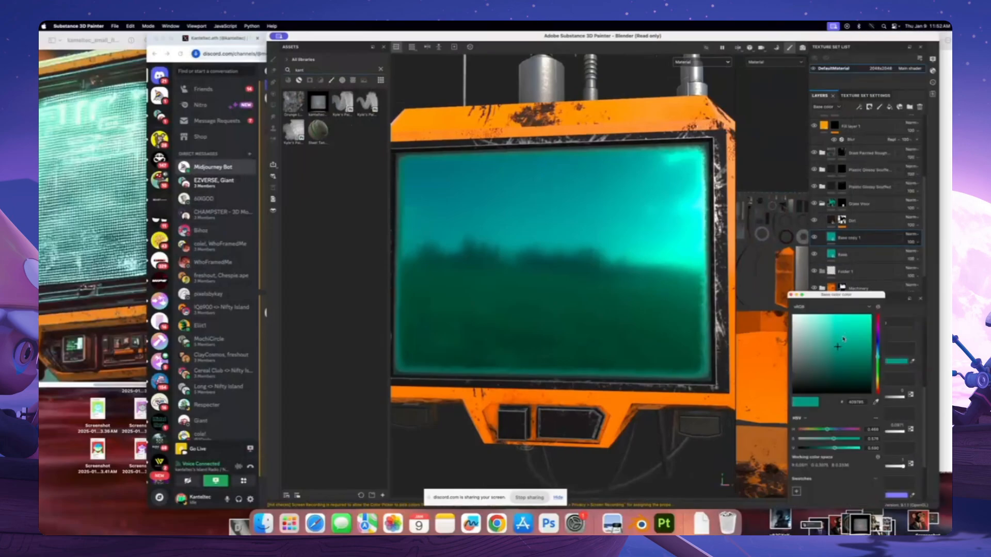
{"action": "left_click", "coordinate": [844, 334]}
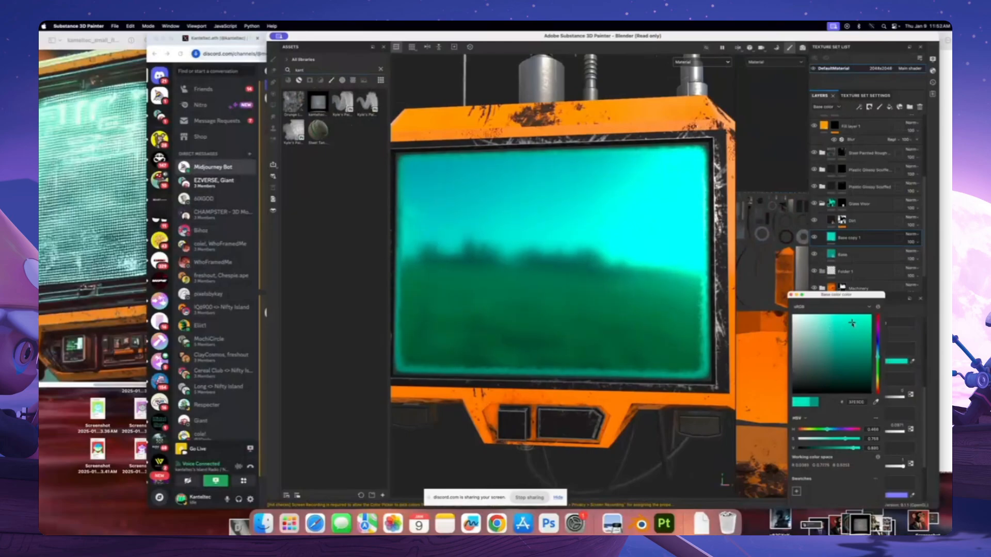
{"action": "left_click", "coordinate": [790, 295]}
Change the duplicated Base layer's emissive color from near black to a bright teal green
{"action": "left_click", "coordinate": [877, 454]}
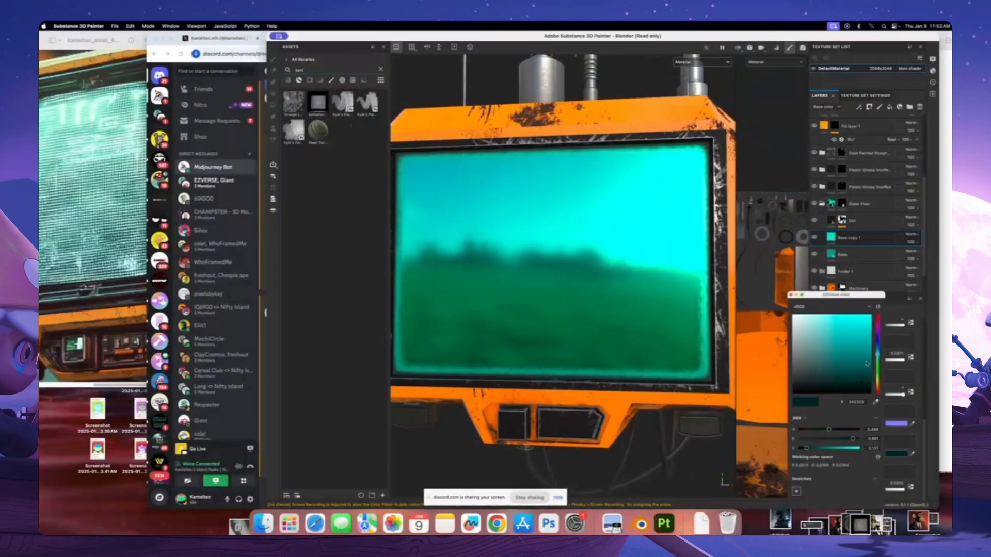
{"action": "left_click", "coordinate": [862, 346]}
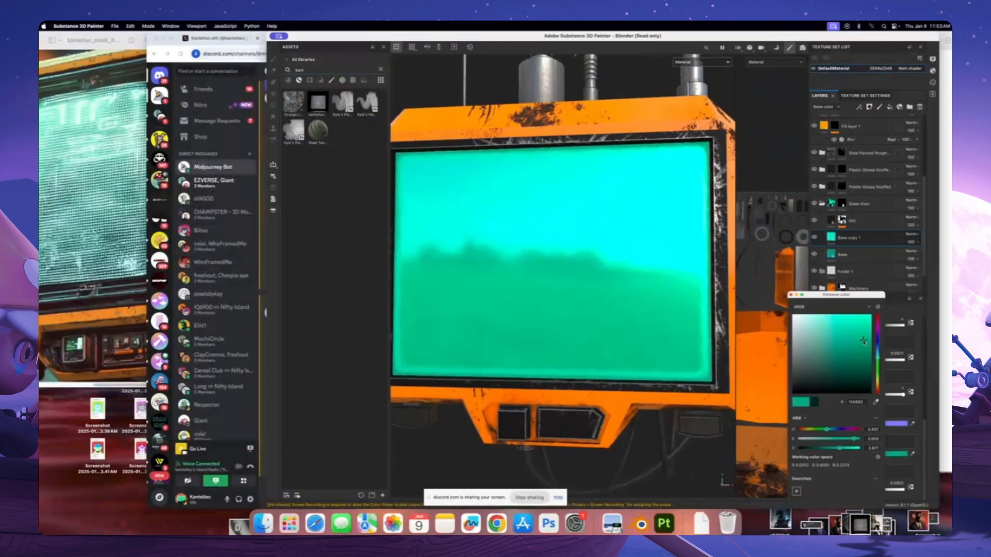
{"action": "left_click_drag", "start_coordinate": [863, 341], "coordinate": [862, 337]}
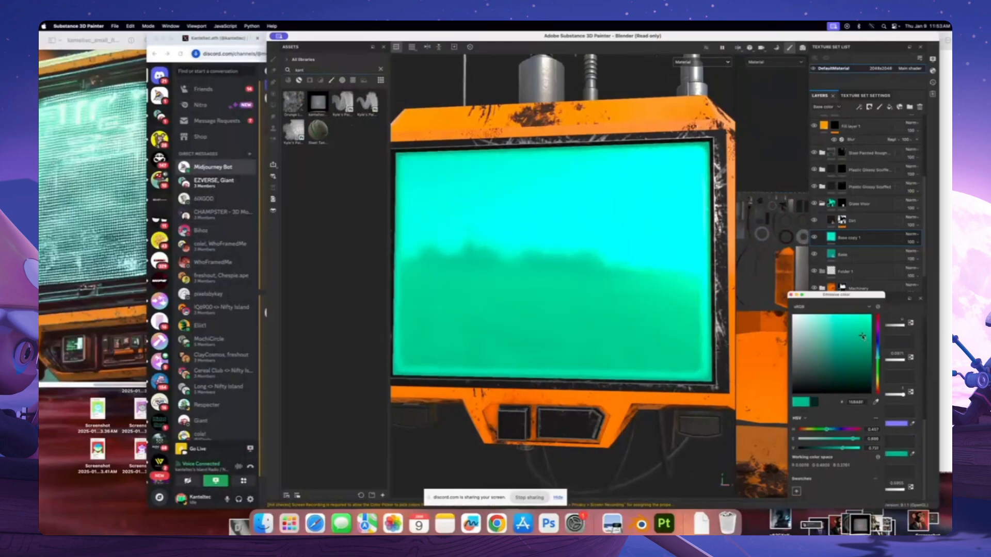
{"action": "left_click", "coordinate": [791, 295]}
Apply the imported LCD dot screen image as the mask of the Base copy 1 layer
{"action": "scroll", "coordinate": [829, 357], "scroll_direction": "up", "scroll_amount": 5}
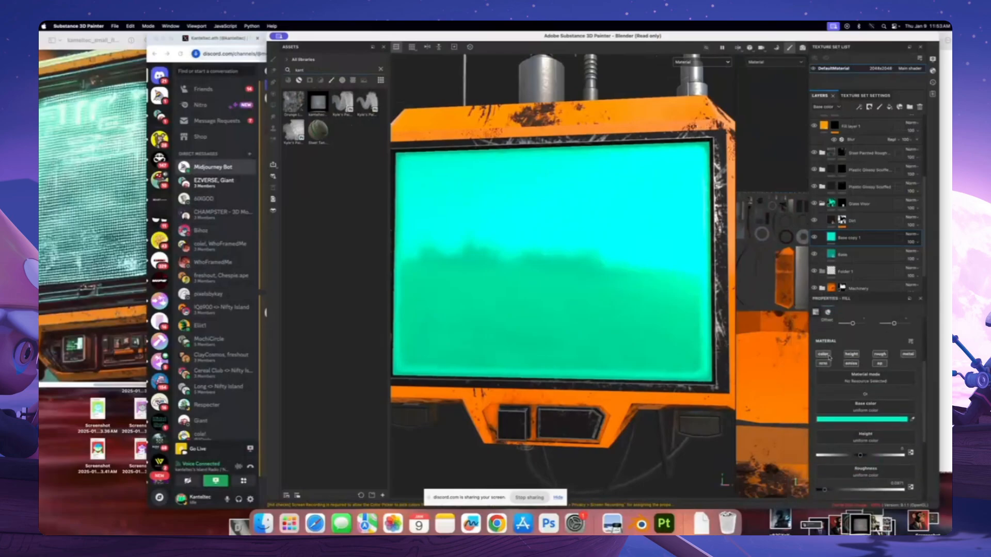
{"action": "scroll", "coordinate": [628, 309], "scroll_direction": "down", "scroll_amount": 3}
{"action": "mouse_move", "coordinate": [629, 311]}
{"action": "left_mouse_down", "text": "alt"}
{"action": "mouse_move", "coordinate": [613, 295]}
{"action": "mouse_move", "coordinate": [586, 301]}
{"action": "mouse_move", "coordinate": [627, 325]}
{"action": "left_mouse_up", "text": "alt"}
{"action": "middle_click_drag", "start_coordinate": [516, 277], "coordinate": [549, 270], "text": "alt"}
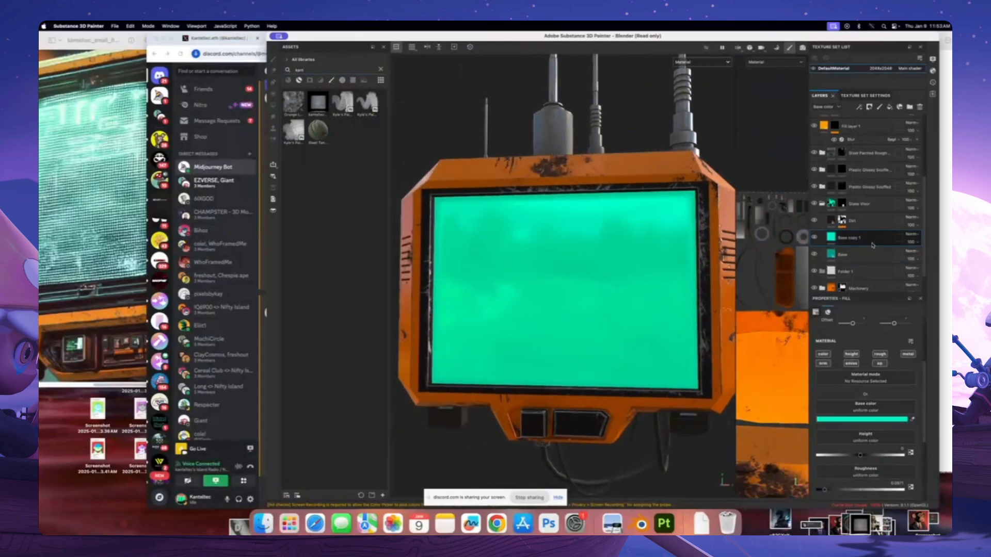
{"action": "left_click", "coordinate": [318, 107]}
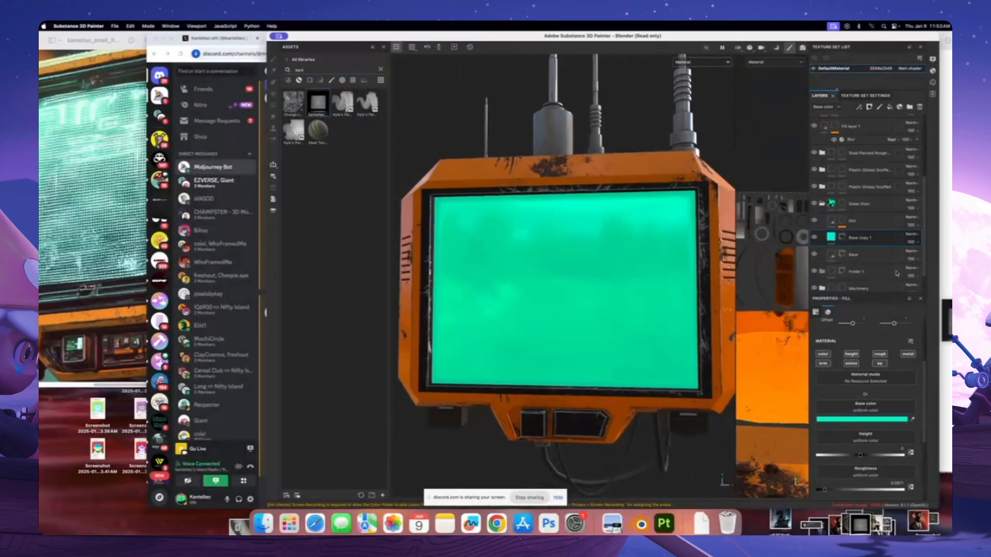
{"action": "left_click_drag", "start_coordinate": [848, 243], "coordinate": [844, 239]}
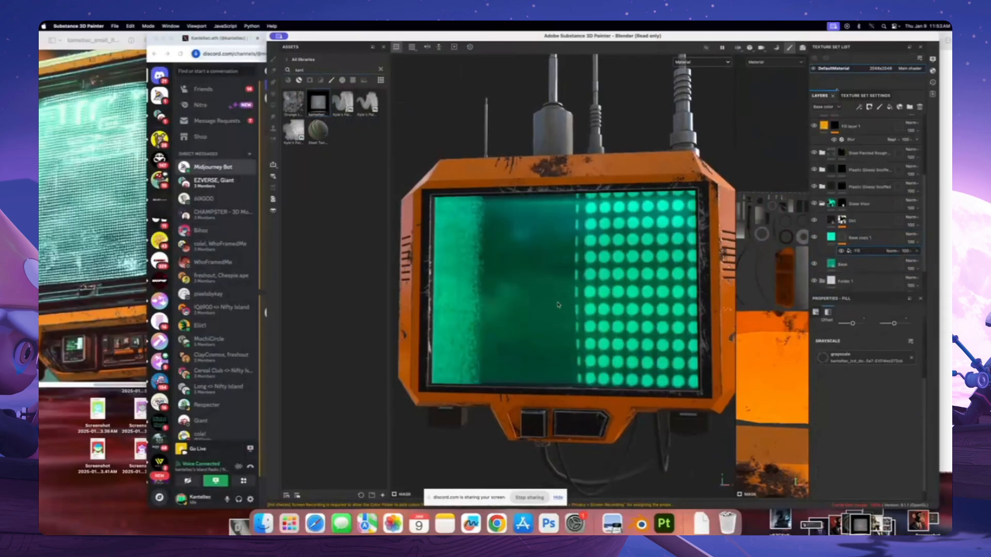
Widen the UV view, then shrink the dot image projection and place it over the monitor screen's UV island
{"action": "left_click_drag", "start_coordinate": [558, 305], "coordinate": [566, 312], "text": "alt"}
{"action": "right_click_drag", "start_coordinate": [566, 312], "coordinate": [668, 309], "text": "alt"}
{"action": "middle_click_drag", "start_coordinate": [667, 310], "coordinate": [583, 308], "text": "alt"}
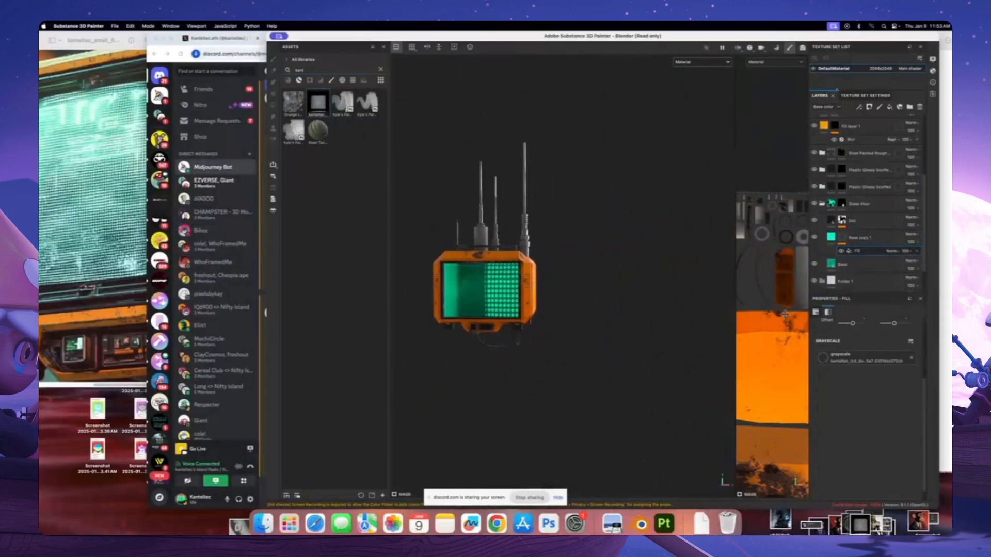
{"action": "right_click_drag", "start_coordinate": [784, 314], "coordinate": [747, 330], "text": "alt"}
{"action": "left_click_drag", "start_coordinate": [700, 334], "coordinate": [622, 333]}
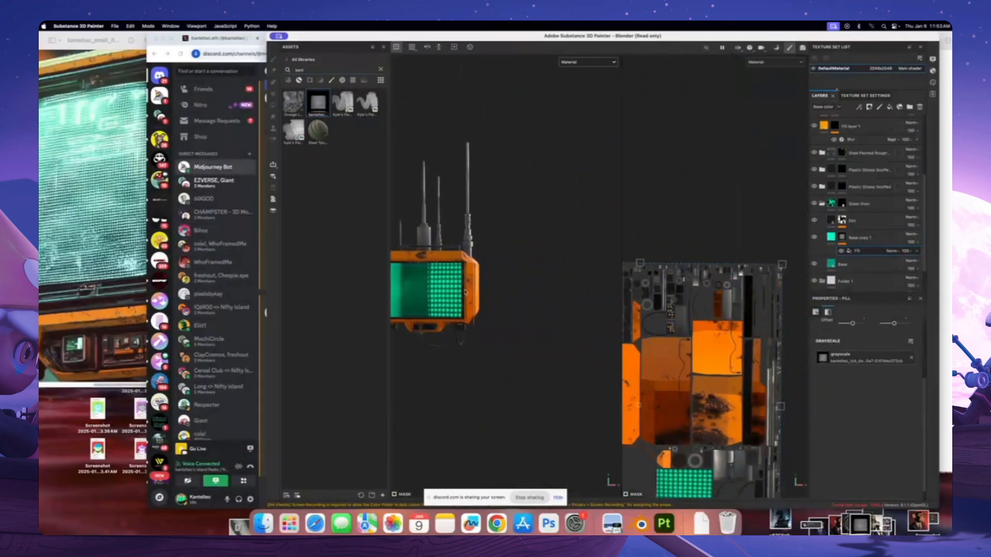
{"action": "right_click_drag", "start_coordinate": [459, 295], "coordinate": [478, 292], "text": "alt"}
{"action": "middle_click_drag", "start_coordinate": [477, 292], "coordinate": [559, 281], "text": "alt"}
{"action": "left_click_drag", "start_coordinate": [722, 395], "coordinate": [728, 426]}
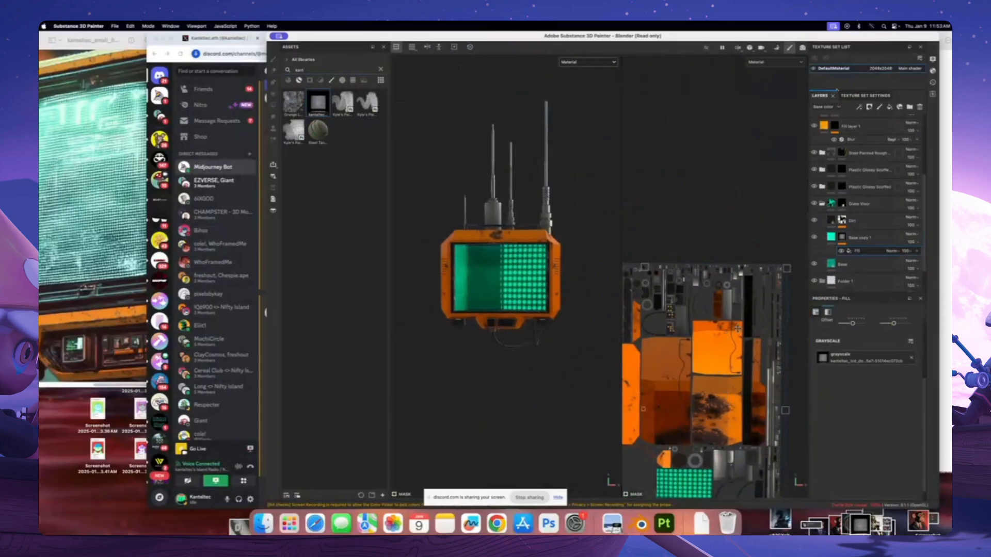
{"action": "middle_click_drag", "start_coordinate": [679, 378], "coordinate": [732, 284], "text": "alt"}
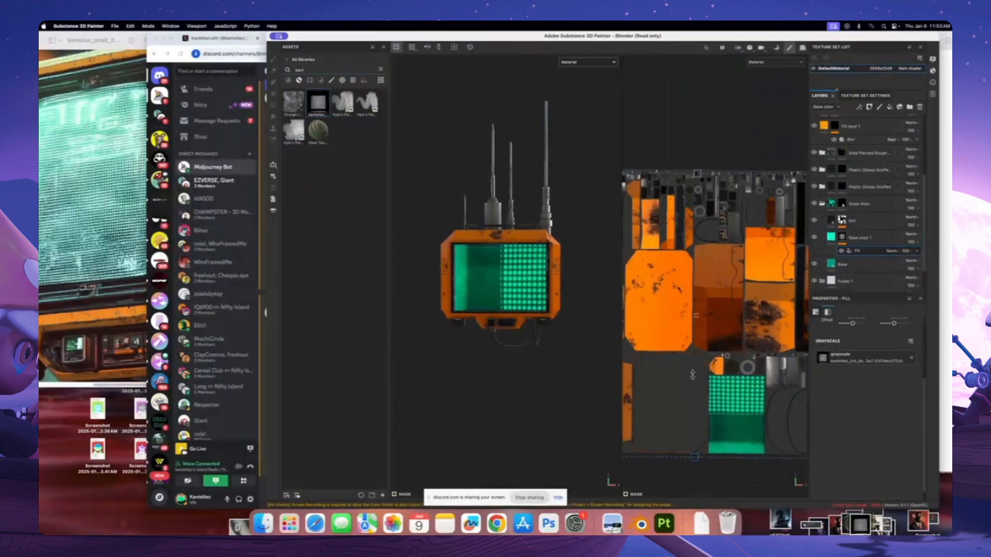
{"action": "left_click_drag", "start_coordinate": [693, 376], "coordinate": [731, 435]}
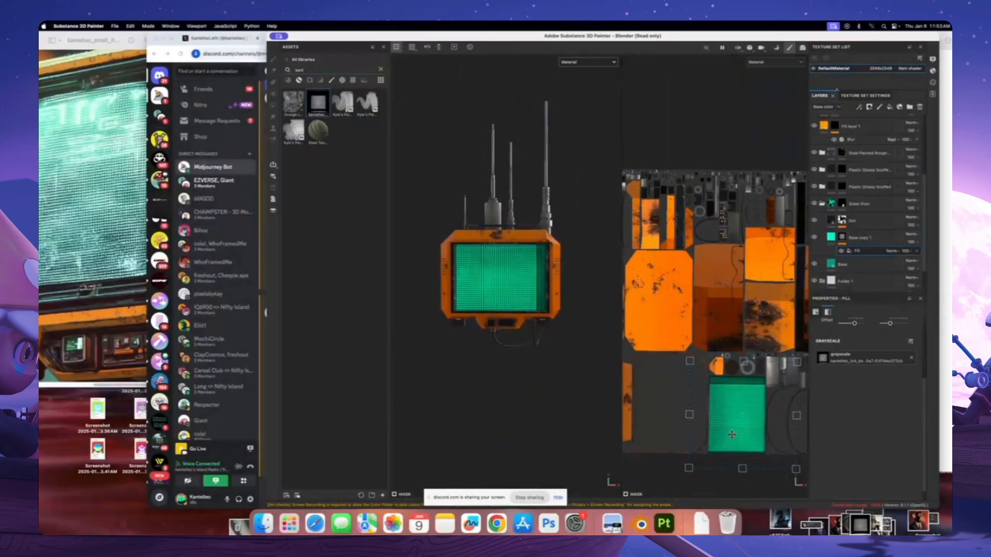
Stretch and shift the dot image projection until its dot grid covers the whole screen UV island
{"action": "scroll", "coordinate": [732, 434], "scroll_direction": "up", "scroll_amount": 1}
{"action": "middle_click_drag", "start_coordinate": [739, 423], "coordinate": [711, 396], "text": "alt"}
{"action": "scroll", "coordinate": [711, 396], "scroll_direction": "up", "scroll_amount": 1}
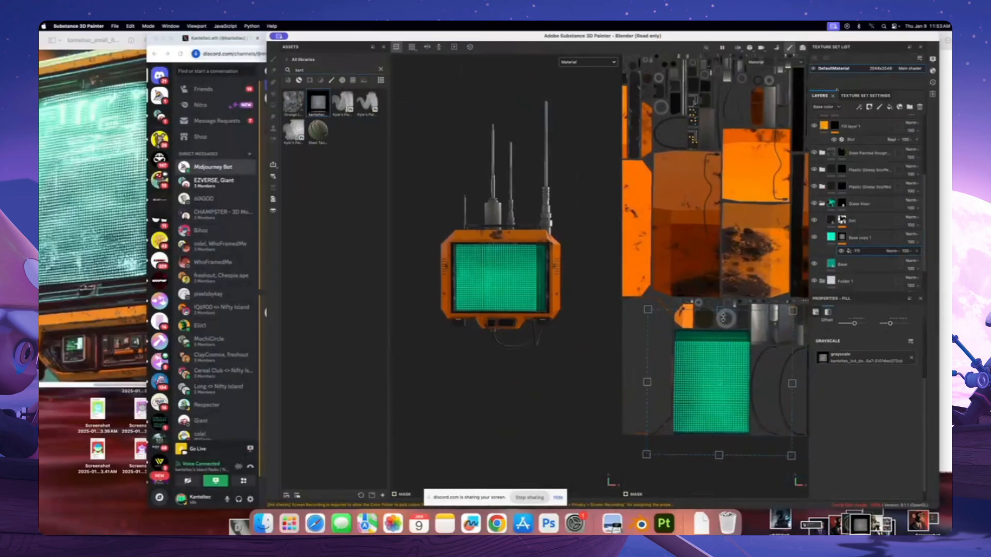
{"action": "left_click_drag", "start_coordinate": [722, 317], "coordinate": [720, 342], "text": "shift"}
{"action": "left_click_drag", "start_coordinate": [719, 386], "coordinate": [719, 464]}
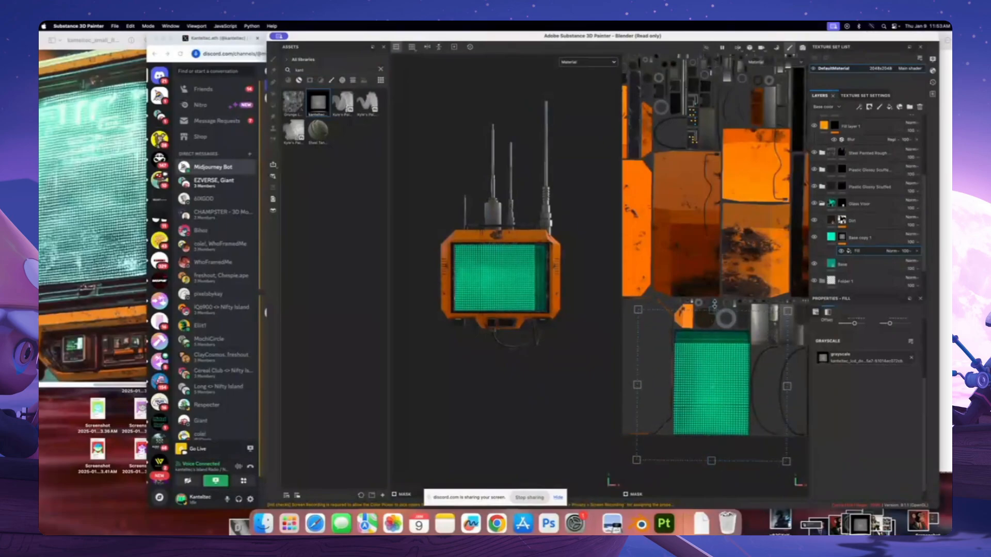
{"action": "left_click_drag", "start_coordinate": [714, 304], "coordinate": [713, 295], "text": "shift"}
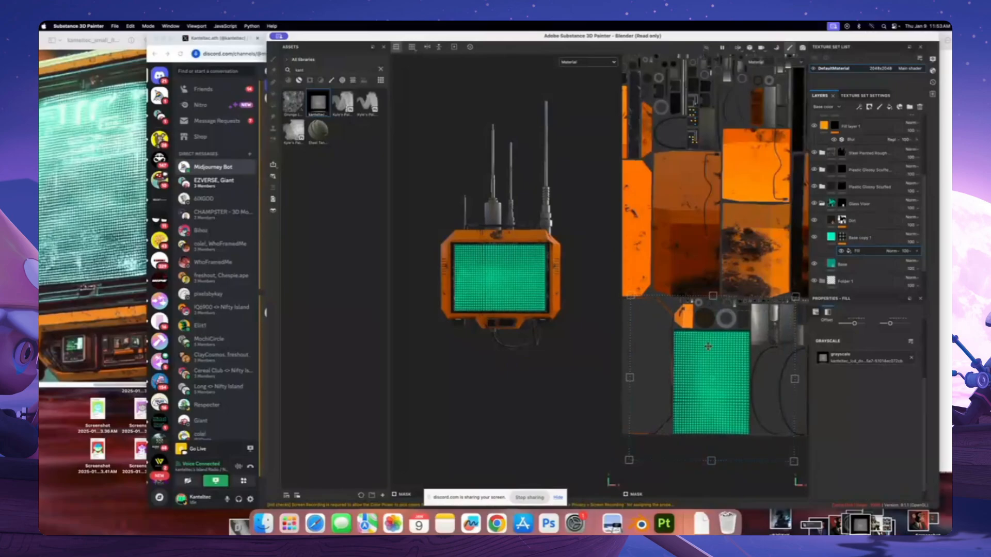
{"action": "left_click_drag", "start_coordinate": [715, 397], "coordinate": [716, 395]}
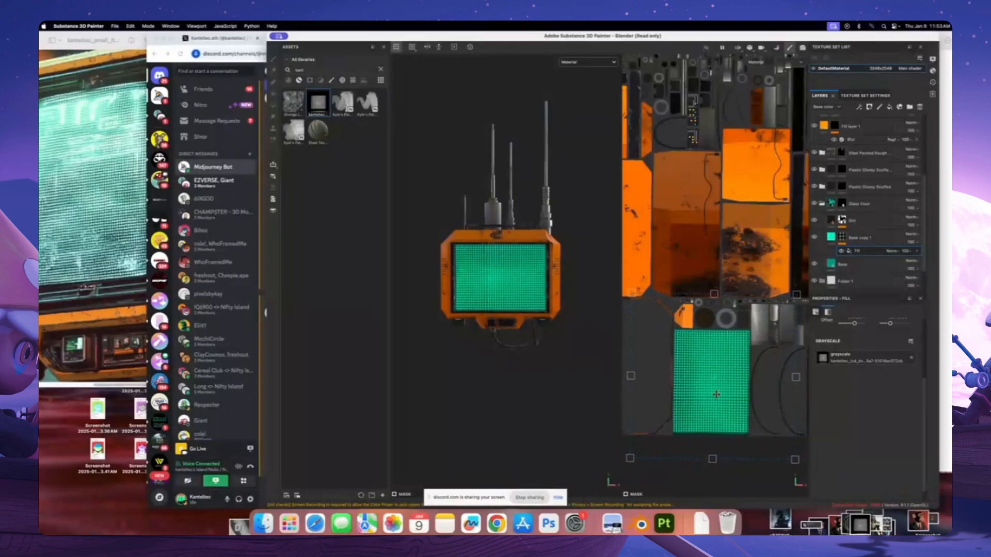
Compare the dotted screen with the reference picture, checking it with the layer above Base copy 1 hidden and shown
{"action": "scroll", "coordinate": [581, 336], "scroll_direction": "up", "scroll_amount": 5}
{"action": "left_click_drag", "start_coordinate": [485, 290], "coordinate": [515, 283], "text": "alt"}
{"action": "scroll", "coordinate": [515, 282], "scroll_direction": "up", "scroll_amount": 5}
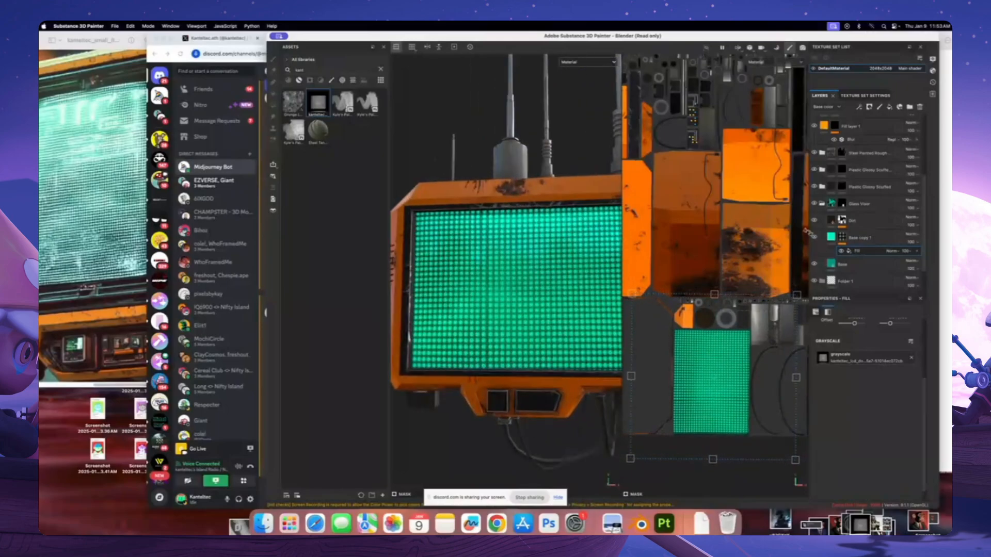
{"action": "mouse_move", "coordinate": [617, 257]}
{"action": "left_mouse_down", "text": "alt"}
{"action": "mouse_move", "coordinate": [526, 265]}
{"action": "mouse_move", "coordinate": [466, 286]}
{"action": "mouse_move", "coordinate": [500, 297]}
{"action": "mouse_move", "coordinate": [522, 272]}
{"action": "mouse_move", "coordinate": [486, 259]}
{"action": "mouse_move", "coordinate": [523, 275]}
{"action": "mouse_move", "coordinate": [577, 239]}
{"action": "mouse_move", "coordinate": [545, 249]}
{"action": "left_mouse_up", "text": "alt"}
{"action": "left_click", "coordinate": [861, 238]}
{"action": "left_click", "coordinate": [815, 223]}
{"action": "left_click", "coordinate": [815, 223]}
{"action": "left_click", "coordinate": [97, 168]}
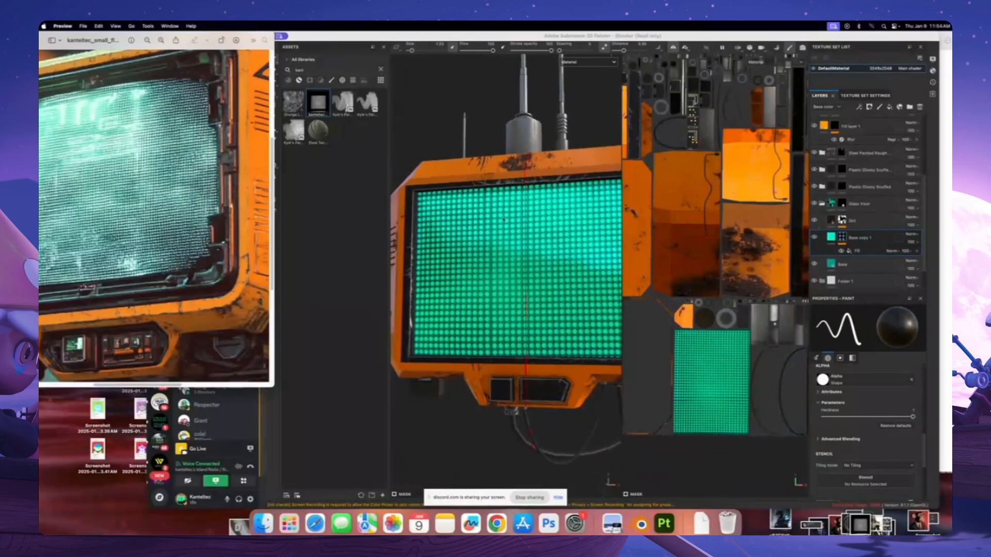
{"action": "left_click_drag", "start_coordinate": [503, 220], "coordinate": [542, 236], "text": "alt"}
Duplicate the Base copy 1 layer together with its dot mask
{"action": "right_click", "coordinate": [855, 223]}
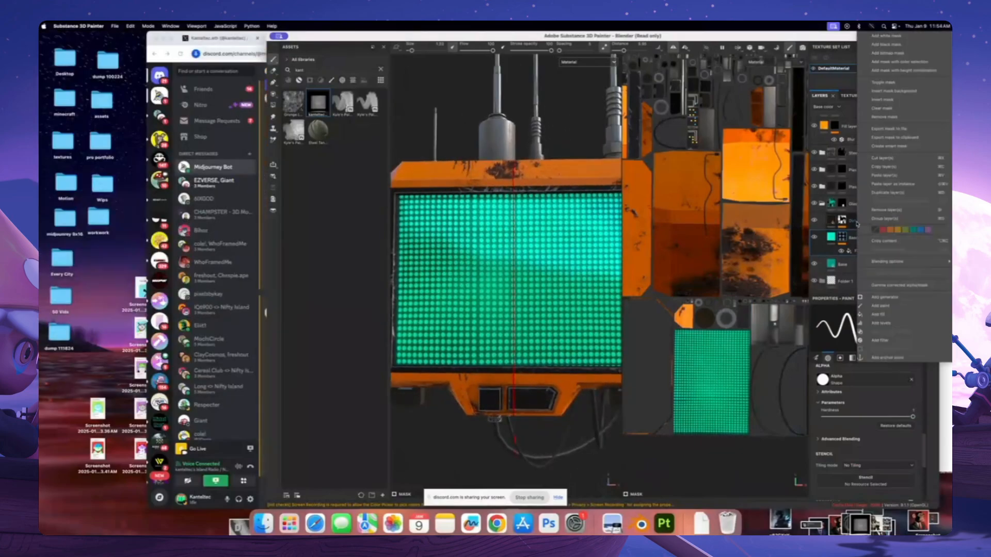
{"action": "left_click", "coordinate": [859, 241]}
{"action": "left_click", "coordinate": [860, 242]}
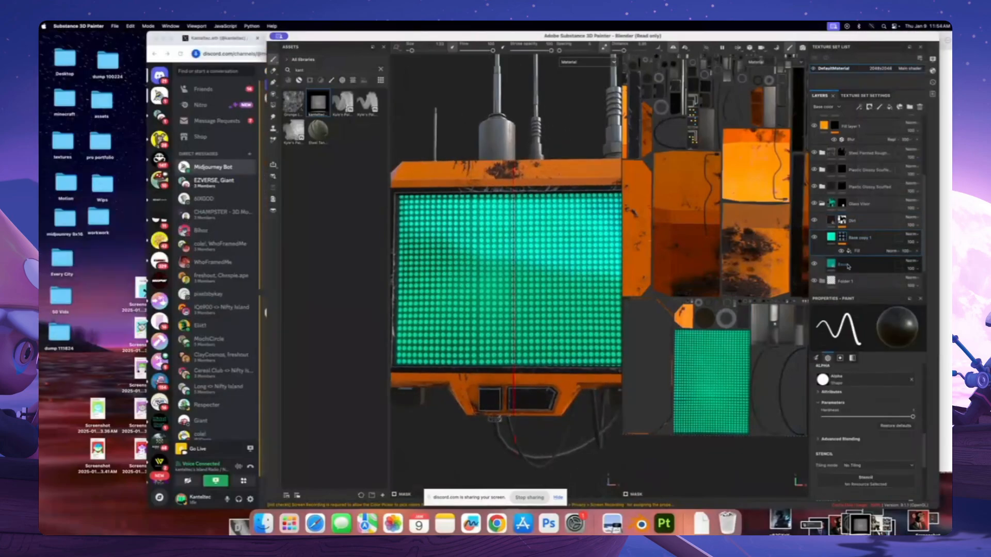
{"action": "left_click", "coordinate": [847, 265]}
{"action": "right_click", "coordinate": [853, 244]}
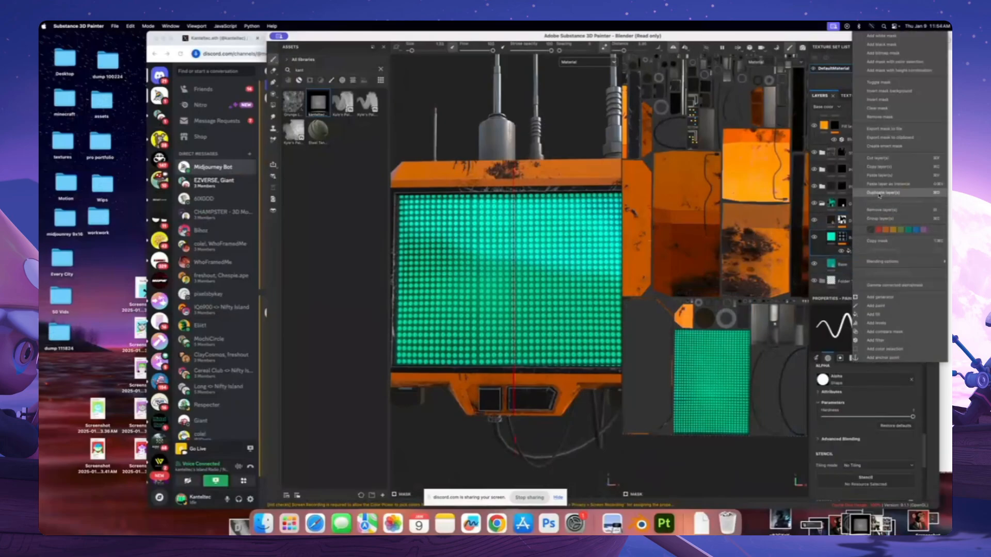
{"action": "left_click", "coordinate": [877, 193]}
Replace the new copy's dot mask with a black mask and enlarge the brush for painting on it
{"action": "right_click", "coordinate": [842, 237]}
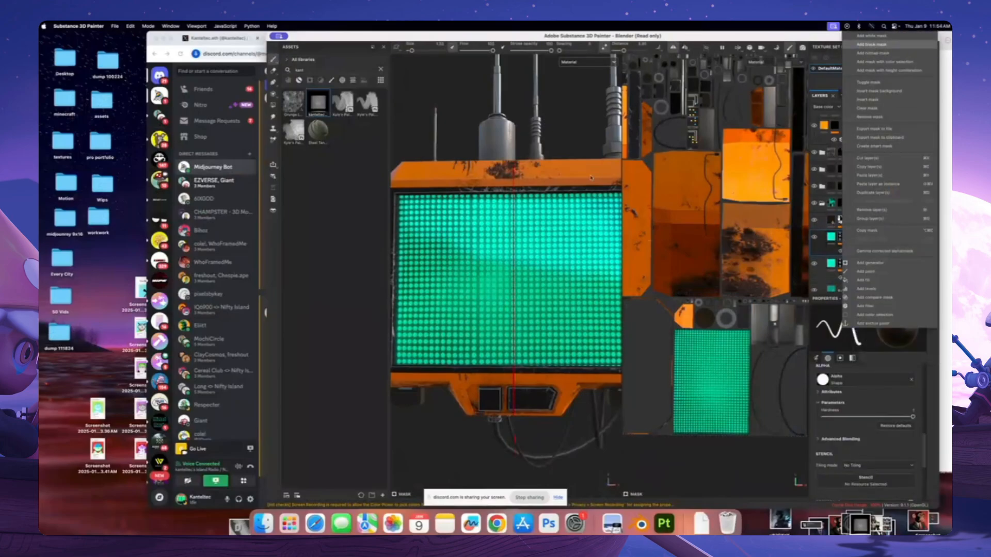
{"action": "left_click", "coordinate": [871, 53]}
{"action": "key", "text": "]"}
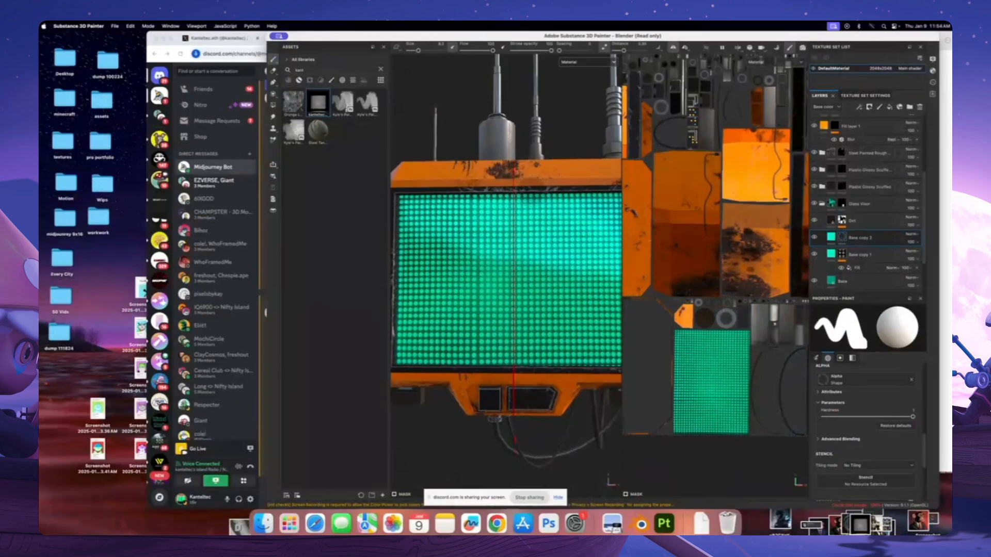
Soften the mask brush with hardness 0, enlarge it, and lower its stroke opacity to about 17
{"action": "left_click_drag", "start_coordinate": [537, 200], "coordinate": [429, 195]}
{"action": "key", "text": "super+z"}
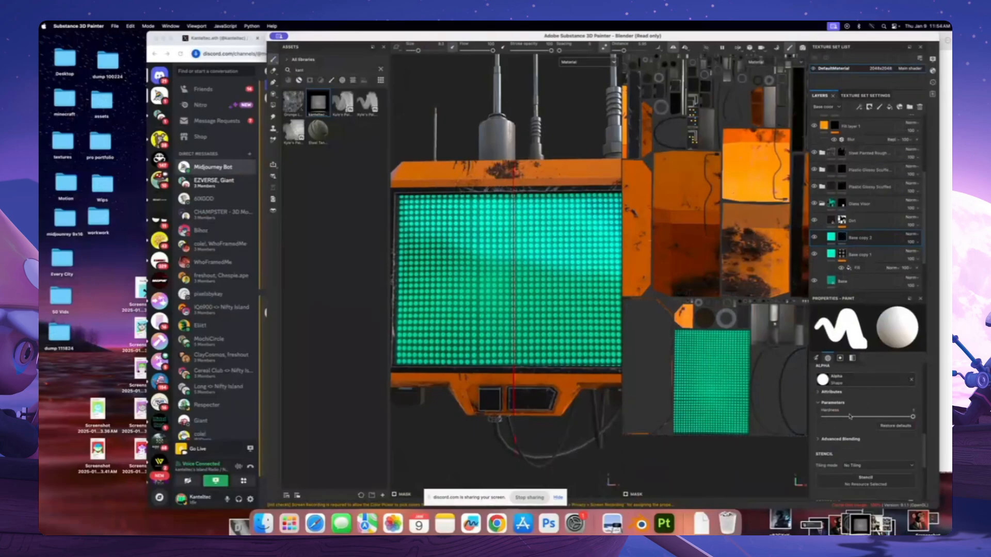
{"action": "left_click", "coordinate": [824, 416]}
{"action": "key", "text": "]"}
{"action": "key", "text": "]"}
{"action": "key", "text": "]"}
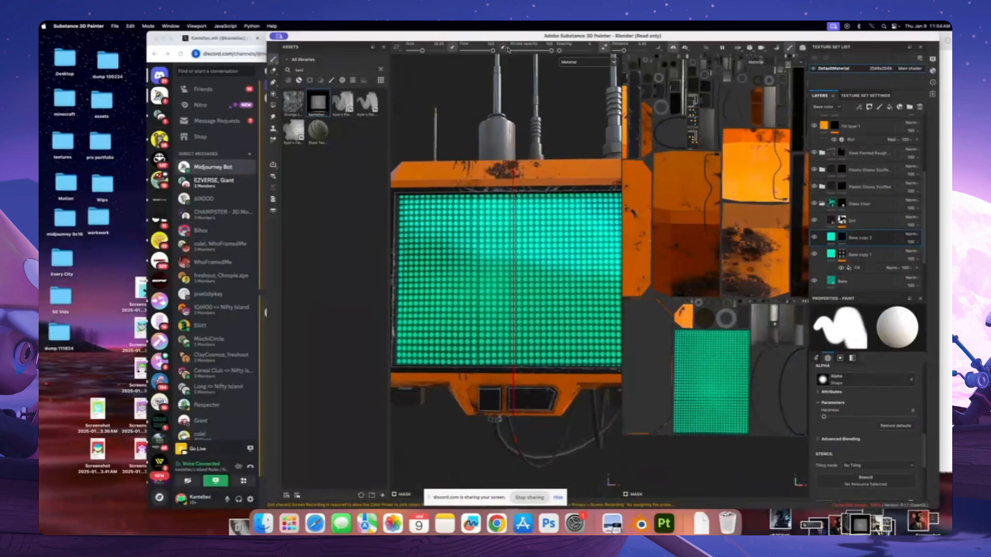
{"action": "left_click", "coordinate": [519, 51]}
Widen the 3D view over the UV view and bring the reference picture forward beside the centred monitor
{"action": "middle_click_drag", "start_coordinate": [527, 257], "coordinate": [509, 263], "text": "alt"}
{"action": "left_click_drag", "start_coordinate": [621, 259], "coordinate": [803, 260]}
{"action": "left_click", "coordinate": [612, 524]}
{"action": "left_click", "coordinate": [671, 530]}
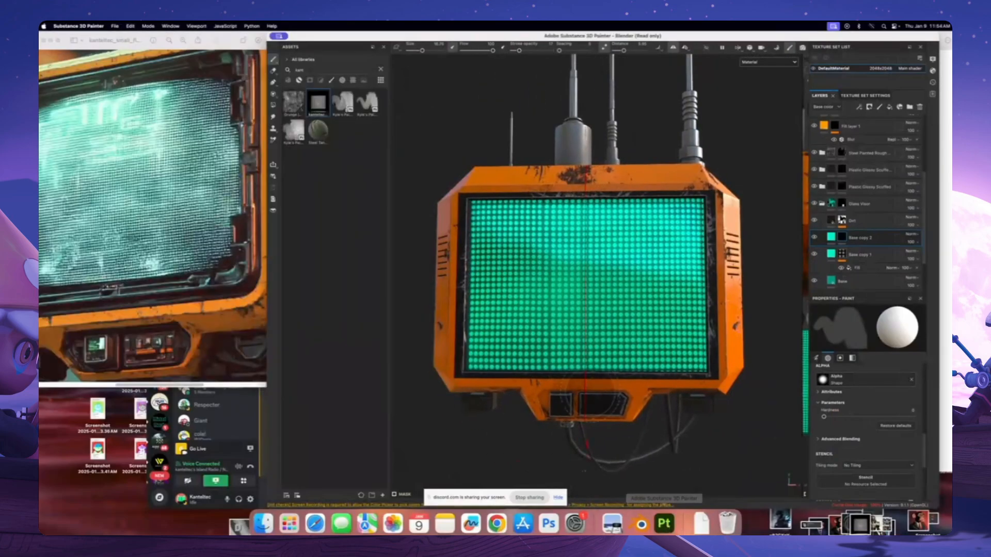
{"action": "left_click_drag", "start_coordinate": [541, 279], "coordinate": [553, 274], "text": "alt"}
{"action": "middle_click_drag", "start_coordinate": [553, 274], "coordinate": [534, 288], "text": "alt"}
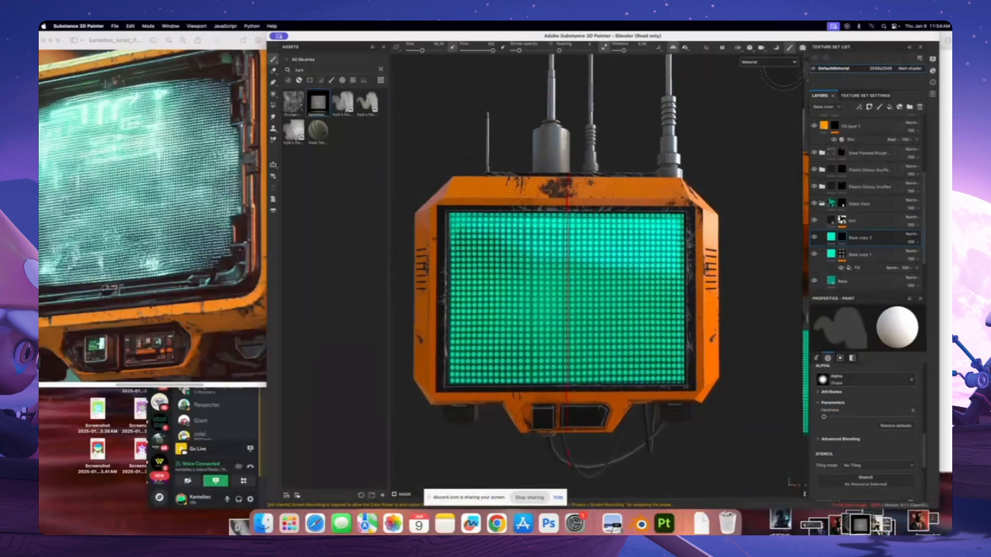
Check the dotted screen in the Base color channel view, and return to the Material view
{"action": "left_click", "coordinate": [766, 63]}
{"action": "left_click", "coordinate": [768, 79]}
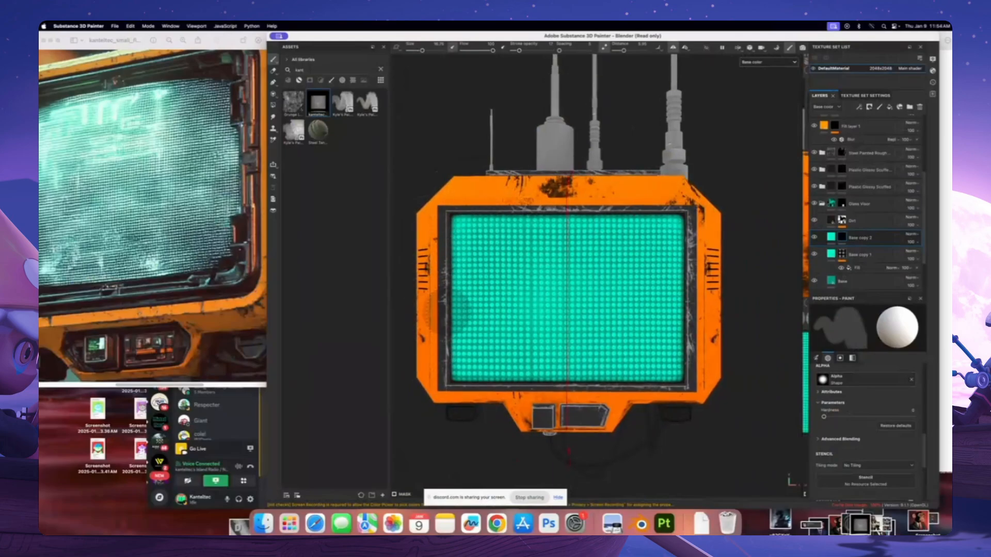
{"action": "left_click", "coordinate": [766, 62]}
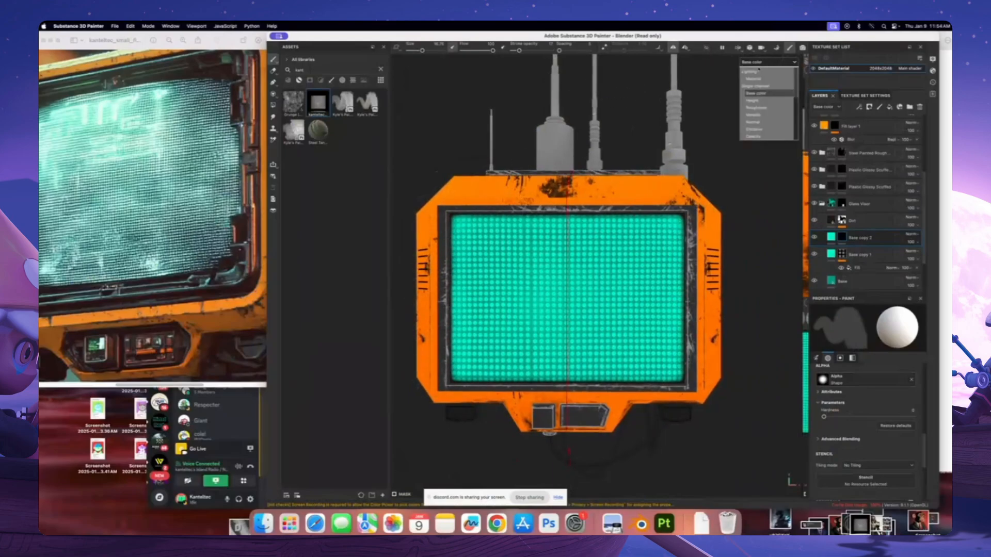
{"action": "left_click", "coordinate": [758, 67]}
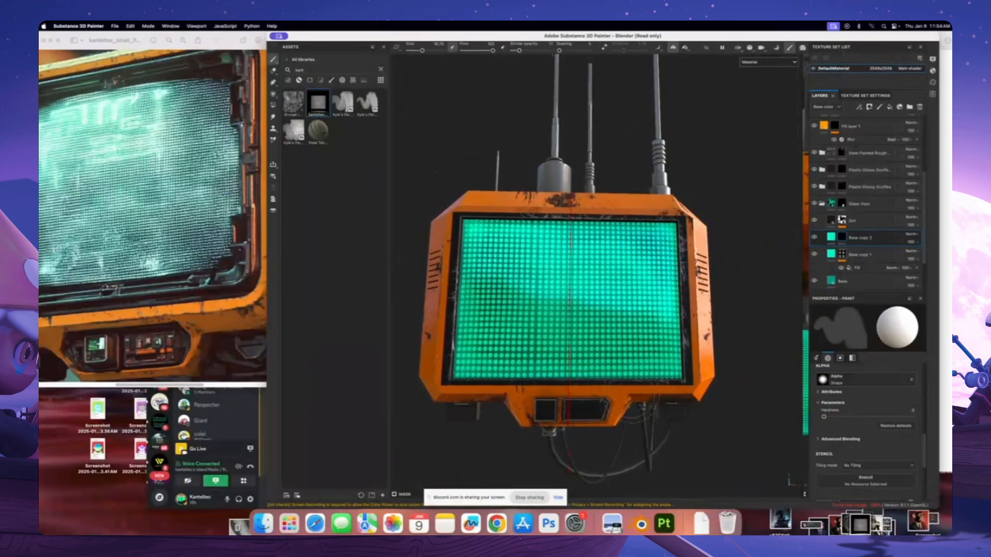
{"action": "left_click_drag", "start_coordinate": [563, 407], "coordinate": [710, 408], "text": "alt"}
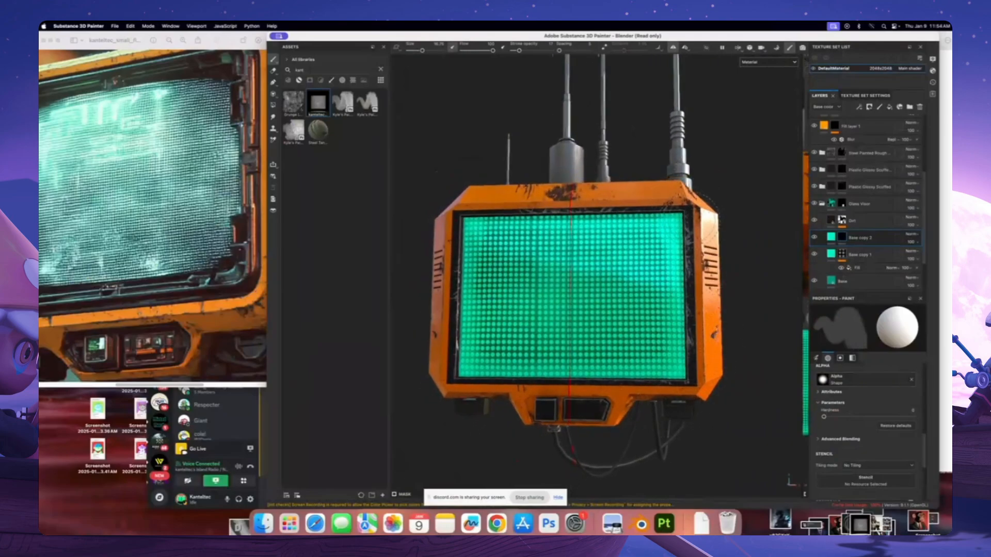
Paint a soft teal glow around the edges of the screen on the Base copy 2 mask
{"action": "left_click_drag", "start_coordinate": [635, 248], "coordinate": [624, 270], "text": "alt"}
{"action": "right_click_drag", "start_coordinate": [623, 270], "coordinate": [579, 281], "text": "alt"}
{"action": "left_click_drag", "start_coordinate": [579, 280], "coordinate": [532, 279], "text": "alt"}
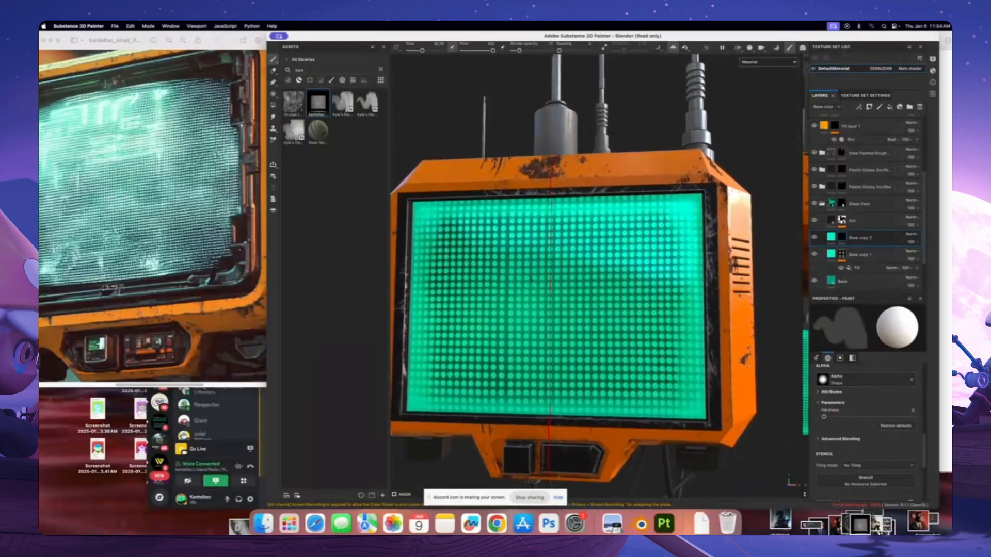
{"action": "middle_click_drag", "start_coordinate": [565, 284], "coordinate": [579, 253], "text": "alt"}
{"action": "mouse_move", "coordinate": [495, 282]}
{"action": "left_mouse_down", "text": "alt"}
{"action": "mouse_move", "coordinate": [512, 280]}
{"action": "mouse_move", "coordinate": [502, 285]}
{"action": "left_mouse_up", "text": "alt"}
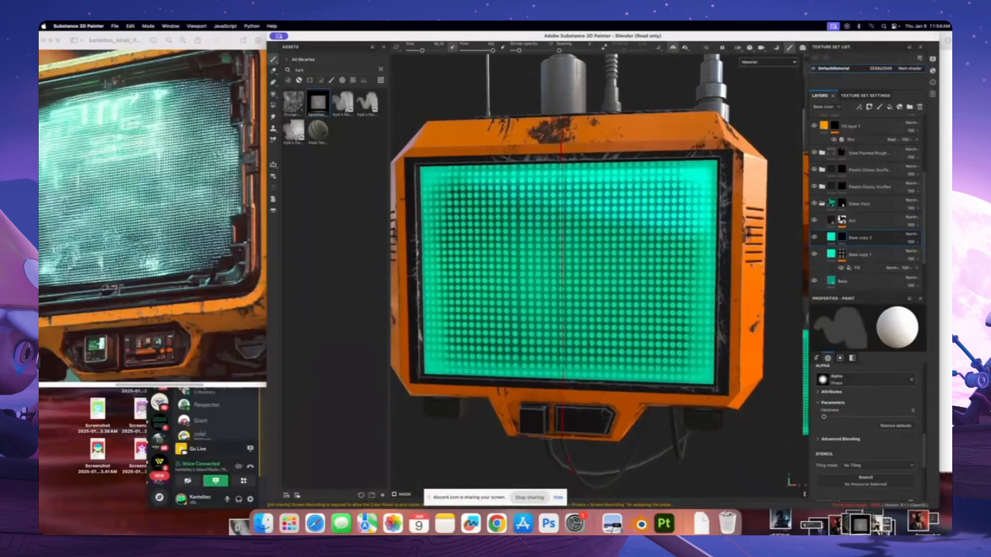
Examine the painted edge glow and LCD dots up close at the screen's lower corner and from the front
{"action": "middle_click_drag", "start_coordinate": [506, 329], "coordinate": [619, 261], "text": "alt"}
{"action": "right_click_drag", "start_coordinate": [619, 261], "coordinate": [516, 314], "text": "alt"}
{"action": "middle_click_drag", "start_coordinate": [487, 336], "coordinate": [524, 305], "text": "alt"}
{"action": "left_click_drag", "start_coordinate": [516, 299], "coordinate": [534, 294], "text": "alt"}
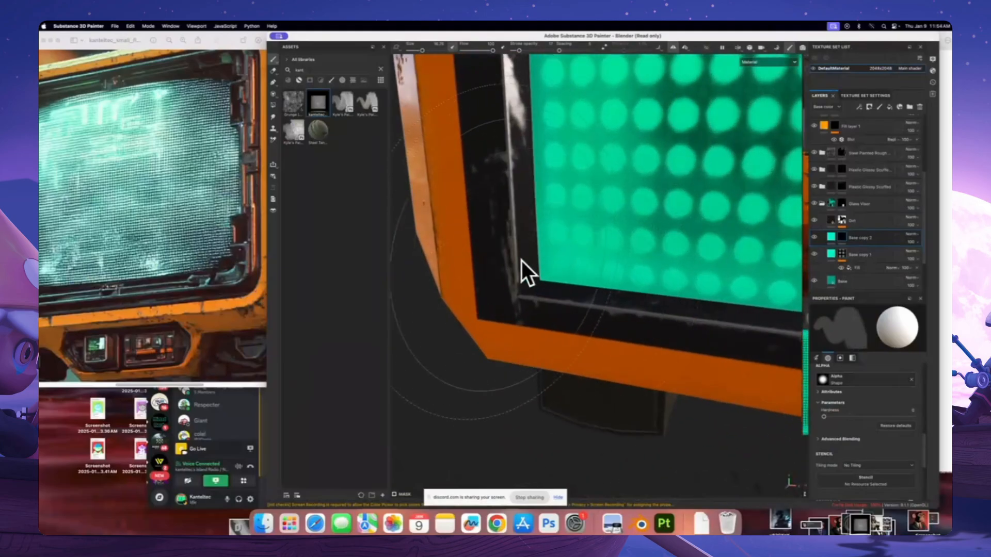
{"action": "right_click_drag", "start_coordinate": [547, 283], "coordinate": [496, 254], "text": "alt"}
{"action": "left_click_drag", "start_coordinate": [496, 254], "coordinate": [515, 216], "text": "alt"}
{"action": "middle_click_drag", "start_coordinate": [555, 170], "coordinate": [546, 305], "text": "alt"}
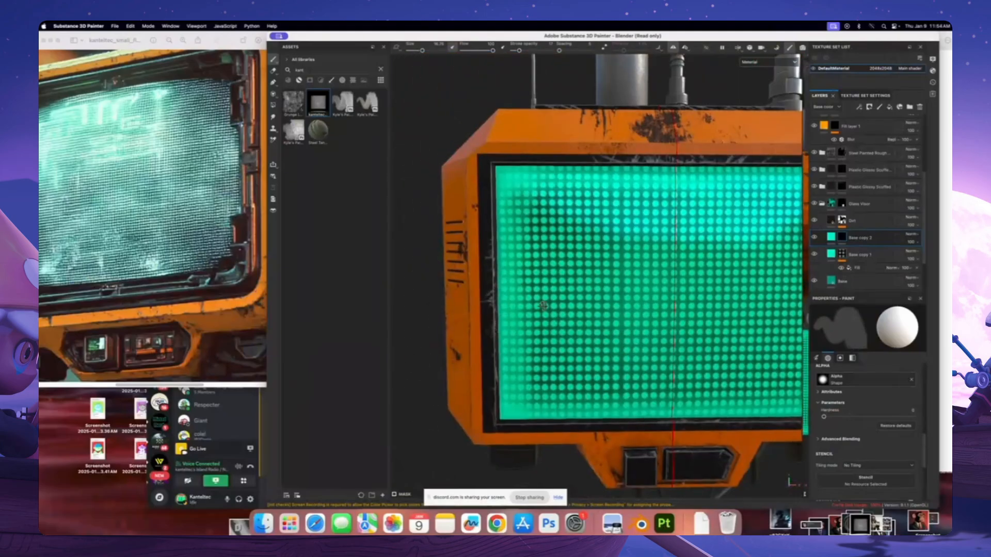
{"action": "mouse_move", "coordinate": [546, 305]}
{"action": "left_mouse_down", "text": "alt"}
{"action": "mouse_move", "coordinate": [522, 276]}
{"action": "mouse_move", "coordinate": [559, 292]}
{"action": "left_mouse_up", "text": "alt"}
{"action": "right_click_drag", "start_coordinate": [559, 292], "coordinate": [597, 299], "text": "alt"}
{"action": "mouse_move", "coordinate": [597, 299]}
{"action": "left_mouse_down", "text": "alt"}
{"action": "mouse_move", "coordinate": [607, 314]}
{"action": "mouse_move", "coordinate": [615, 295]}
{"action": "mouse_move", "coordinate": [605, 293]}
{"action": "left_mouse_up", "text": "alt"}
{"action": "scroll", "coordinate": [607, 313], "scroll_direction": "up", "scroll_amount": 3}
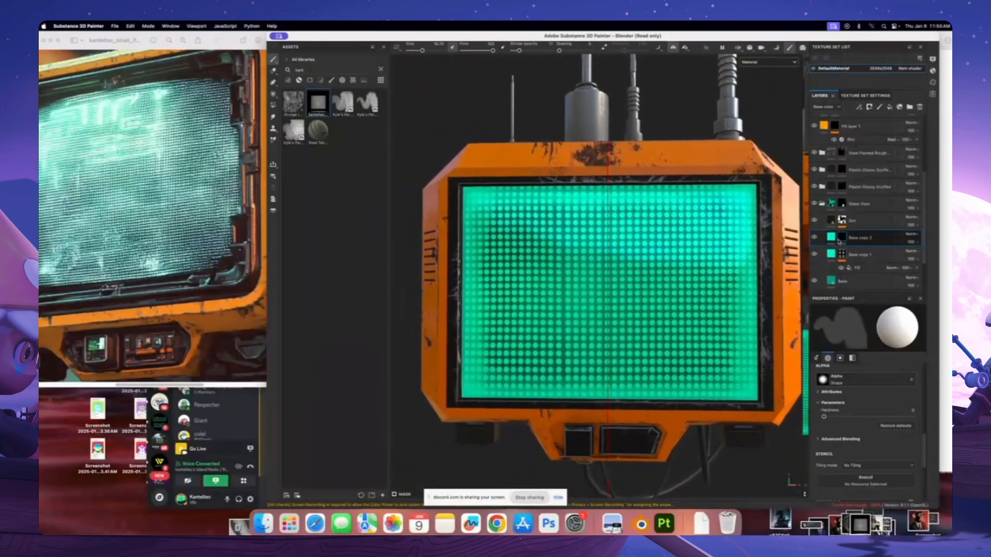
Compare the screen with the Dirt, Base copy 2 and Base copy 1 layers hidden and shown
{"action": "left_click", "coordinate": [815, 221]}
{"action": "middle_click_drag", "start_coordinate": [768, 247], "coordinate": [635, 285], "text": "alt"}
{"action": "right_click_drag", "start_coordinate": [634, 285], "coordinate": [802, 242], "text": "alt"}
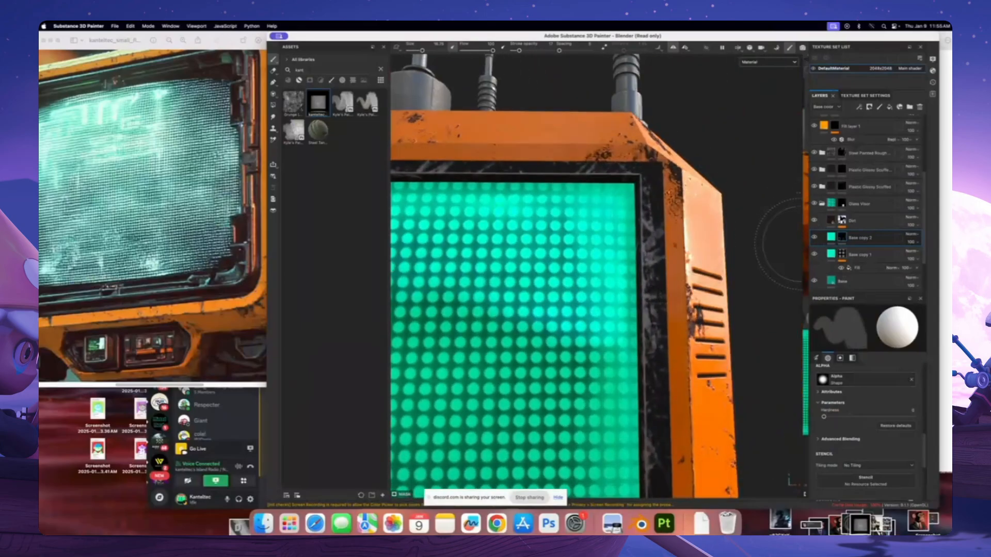
{"action": "left_click", "coordinate": [815, 237]}
{"action": "left_click", "coordinate": [814, 254]}
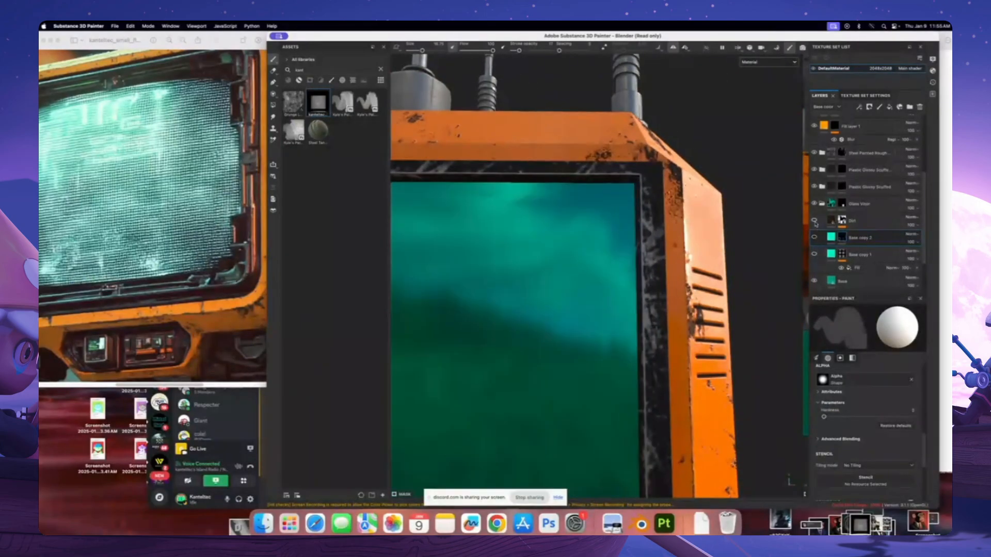
{"action": "left_click_drag", "start_coordinate": [582, 174], "coordinate": [594, 227], "text": "alt"}
{"action": "scroll", "coordinate": [597, 249], "scroll_direction": "down", "scroll_amount": 4}
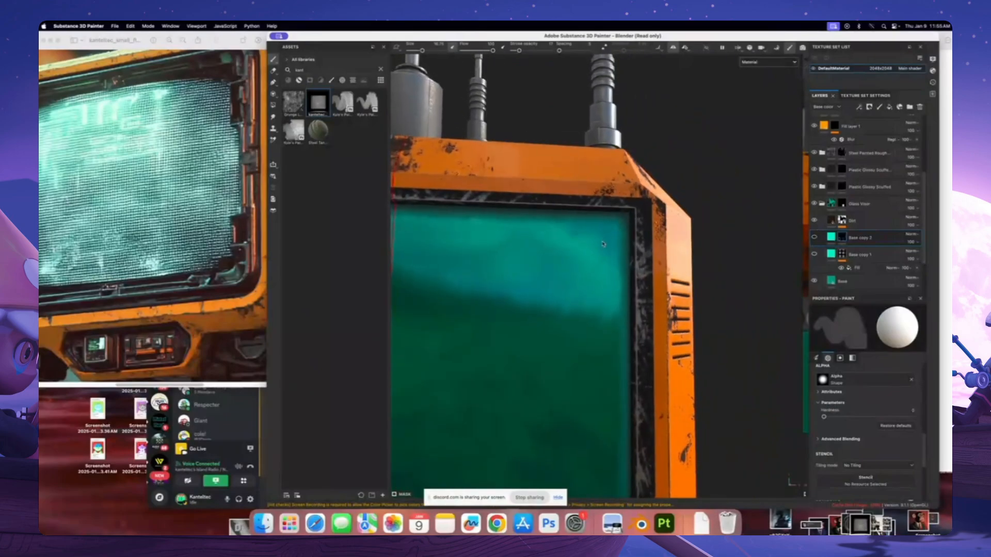
{"action": "scroll", "coordinate": [584, 252], "scroll_direction": "up", "scroll_amount": 2}
{"action": "scroll", "coordinate": [569, 261], "scroll_direction": "down", "scroll_amount": 1}
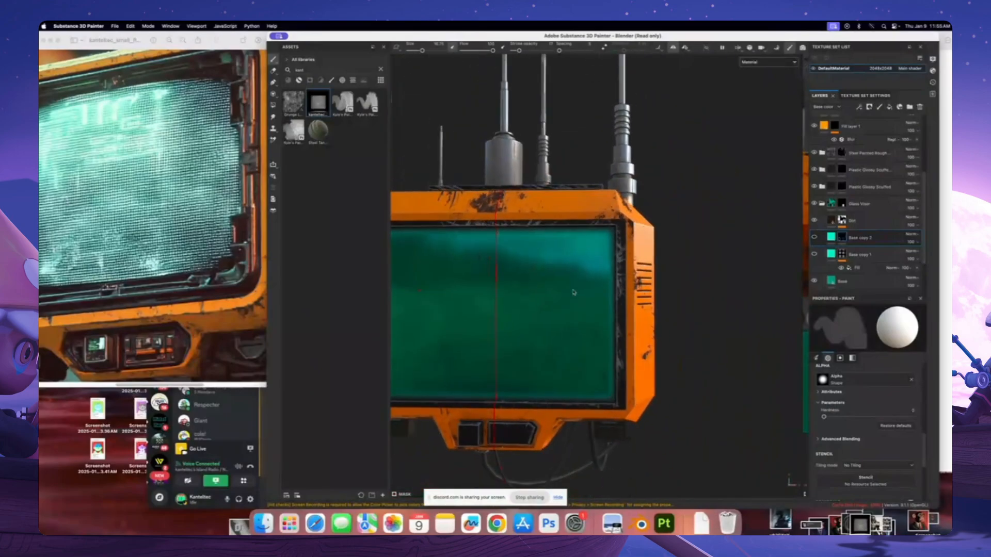
Switch to Chrome to view the LCD dot screen images in Discord, and return to Substance 3D Painter
{"action": "left_click", "coordinate": [500, 523]}
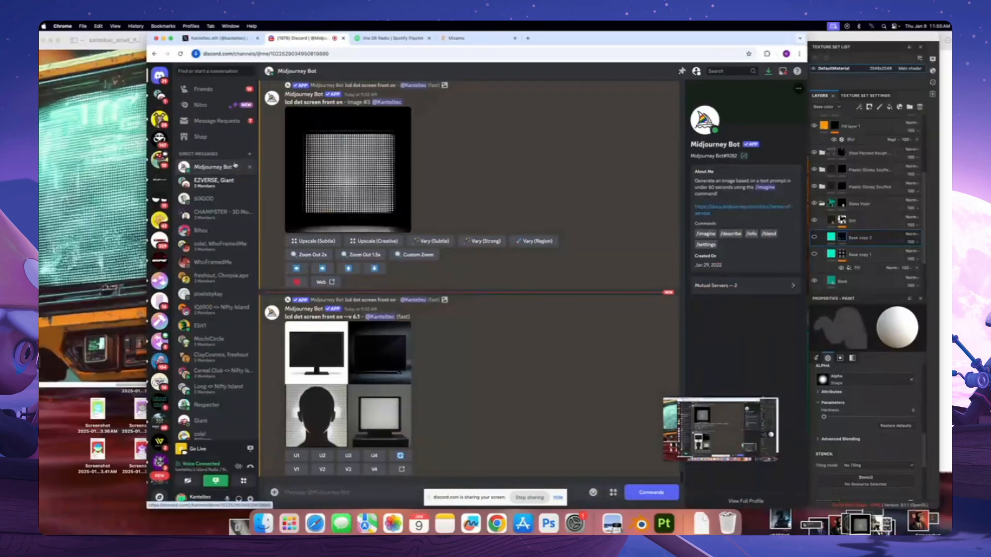
{"action": "left_click", "coordinate": [662, 524]}
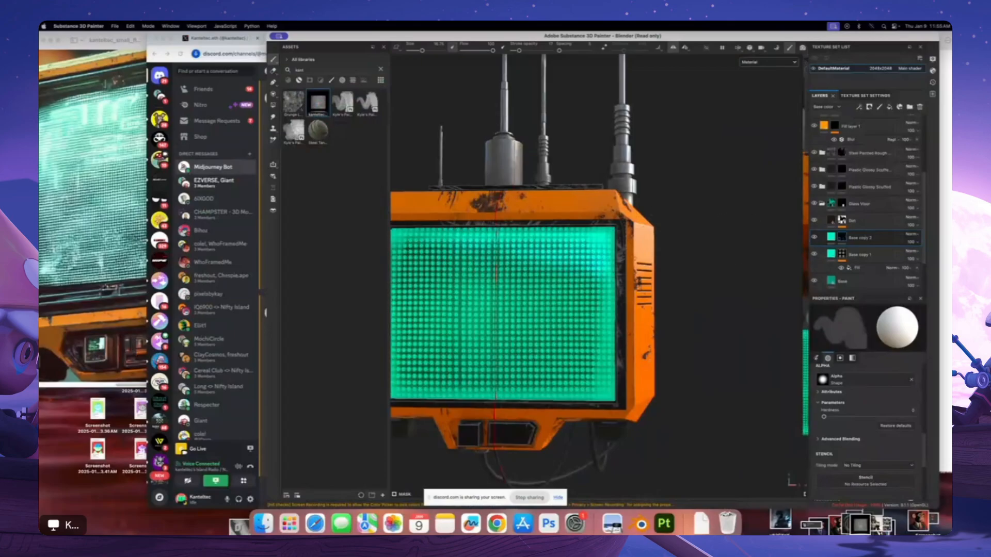
{"action": "scroll", "coordinate": [603, 251], "scroll_direction": "up", "scroll_amount": 3}
Set the mask brush's grayscale to black, and mute the streaming participant in the Discord call
{"action": "right_click", "coordinate": [143, 485]}
{"action": "left_click", "coordinate": [851, 358]}
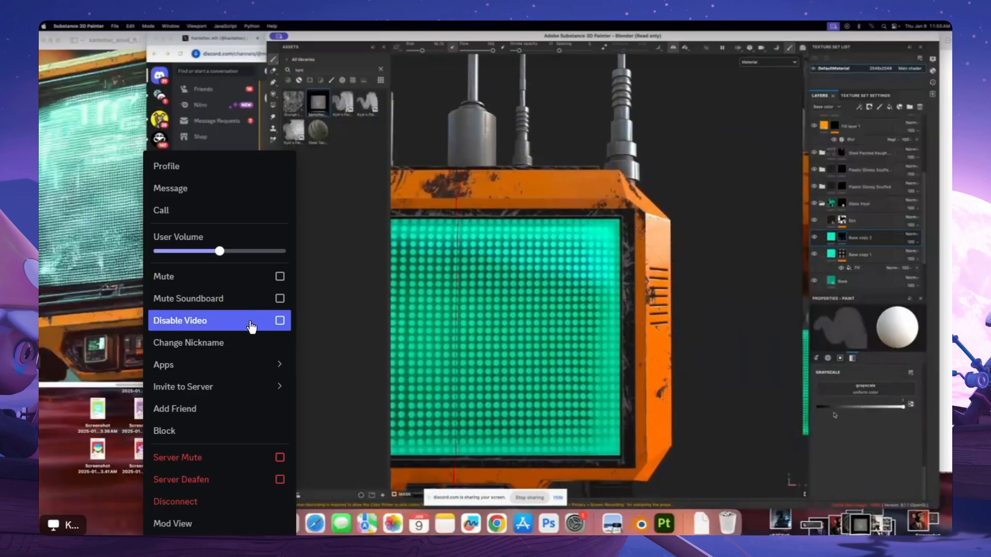
{"action": "right_click", "coordinate": [114, 412]}
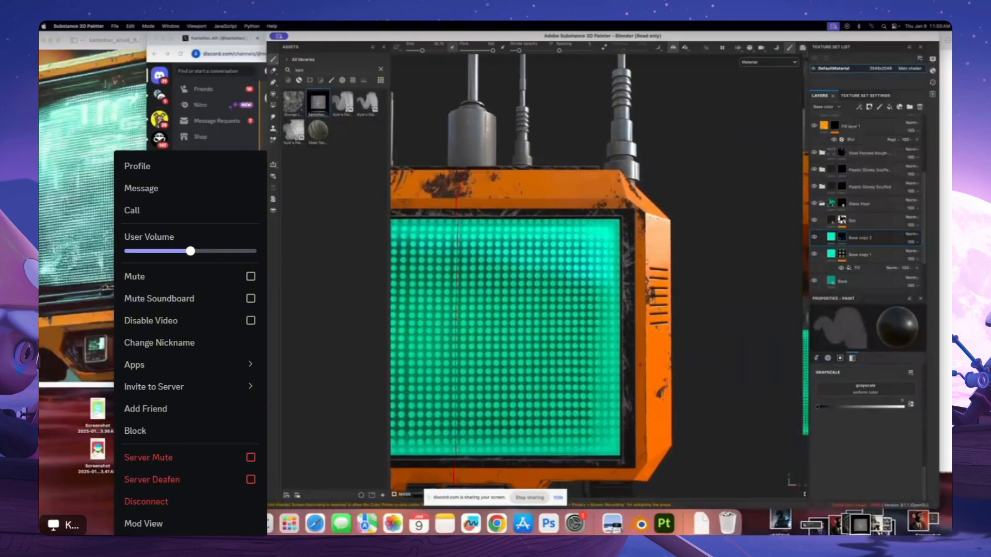
{"action": "left_click", "coordinate": [110, 454]}
{"action": "right_click", "coordinate": [137, 454]}
{"action": "left_click", "coordinate": [199, 282]}
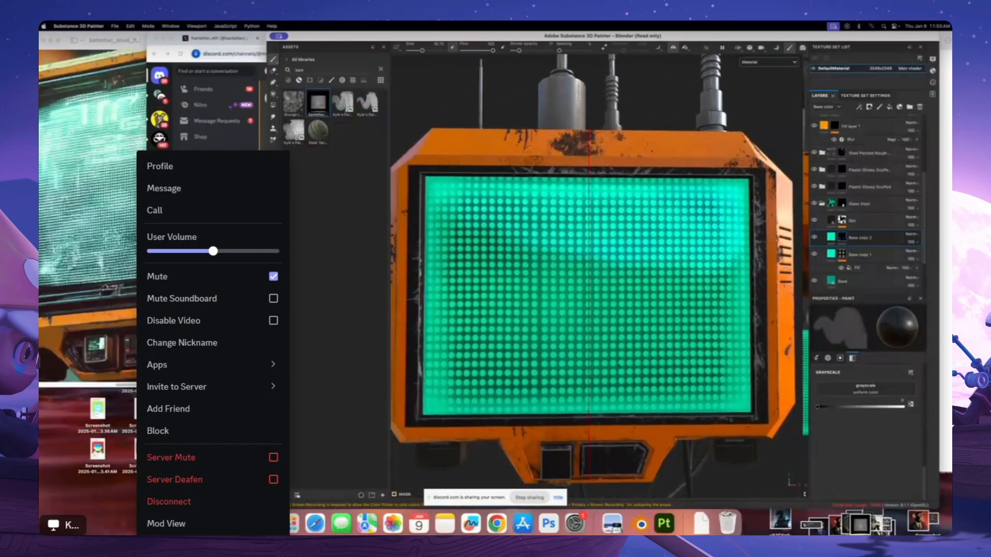
{"action": "key", "text": "Escape"}
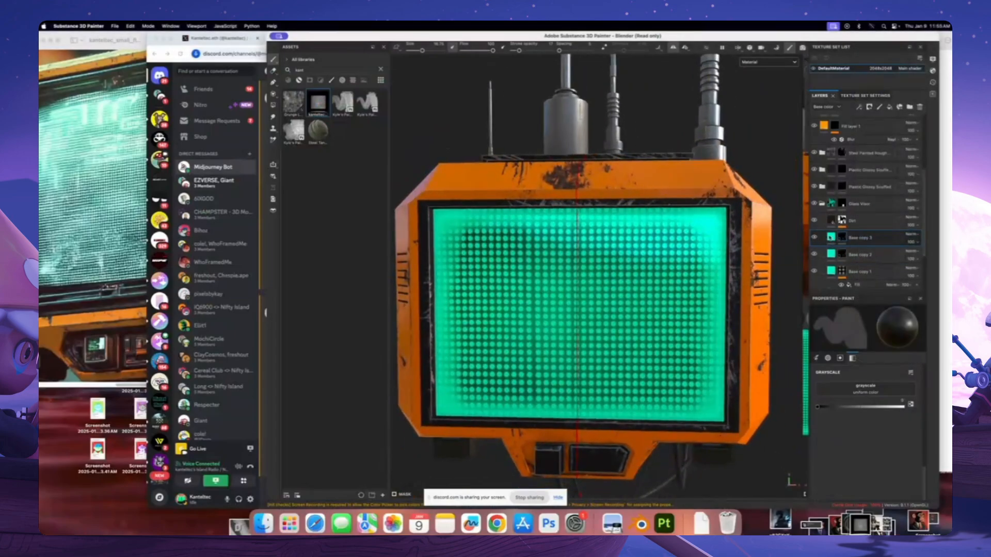
Pick brighter teal base color and emissive color for the Base copy 3 fill layer
{"action": "left_click", "coordinate": [876, 419]}
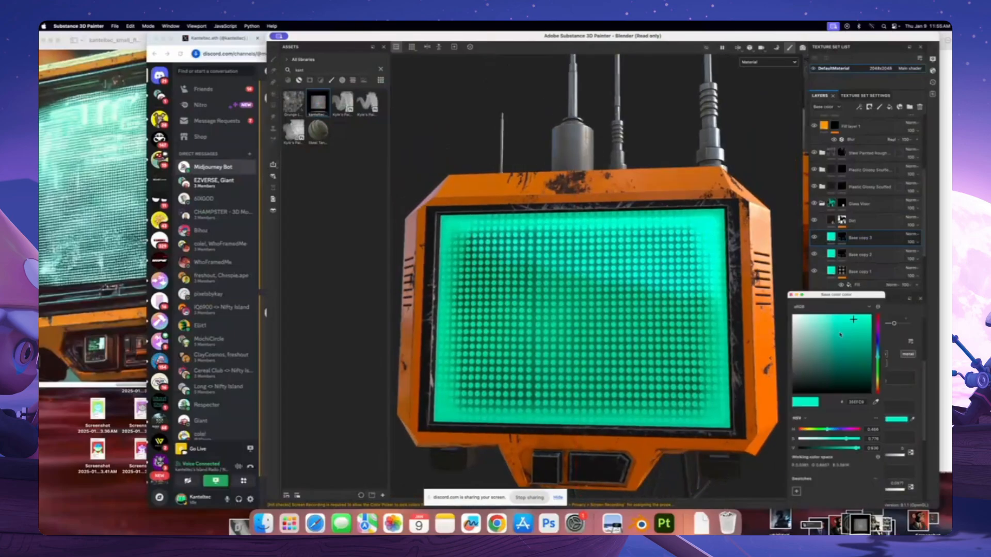
{"action": "left_click", "coordinate": [791, 297]}
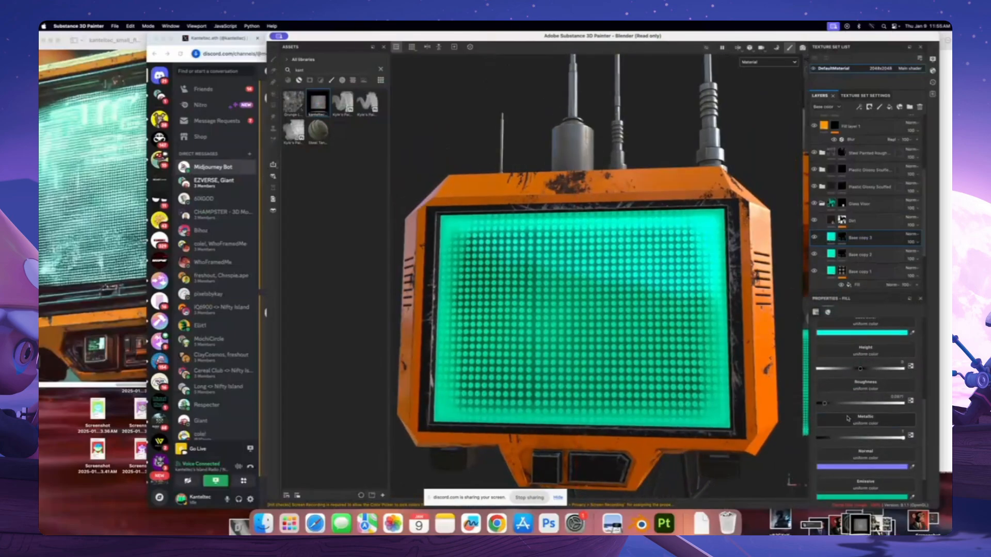
{"action": "left_click", "coordinate": [844, 346]}
{"action": "left_click_drag", "start_coordinate": [847, 323], "coordinate": [846, 319]}
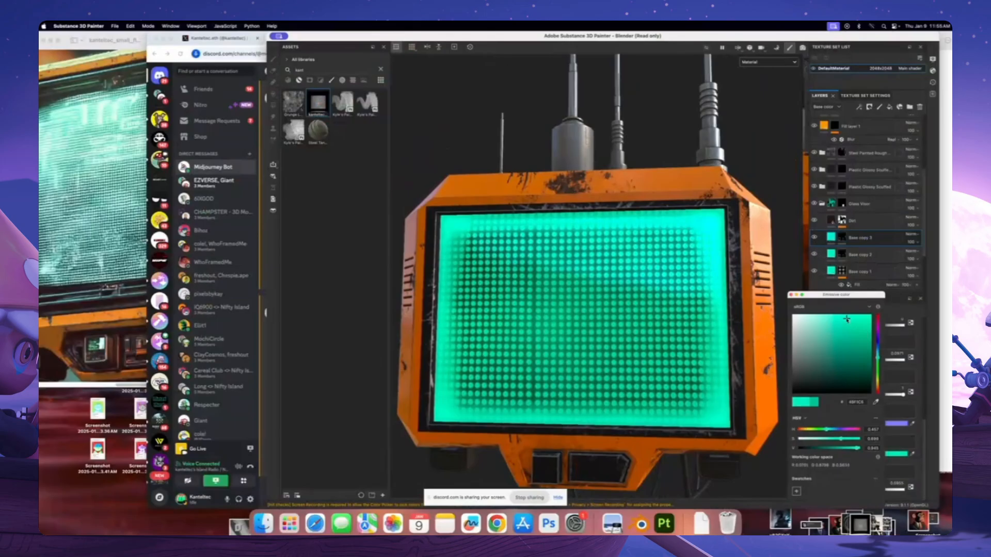
{"action": "left_click", "coordinate": [791, 295]}
{"action": "left_click_drag", "start_coordinate": [645, 289], "coordinate": [624, 289], "text": "alt"}
{"action": "mouse_move", "coordinate": [624, 289]}
{"action": "right_mouse_down", "text": "alt"}
{"action": "mouse_move", "coordinate": [579, 287]}
{"action": "mouse_move", "coordinate": [610, 289]}
{"action": "right_mouse_up", "text": "alt"}
{"action": "right_click", "coordinate": [856, 204]}
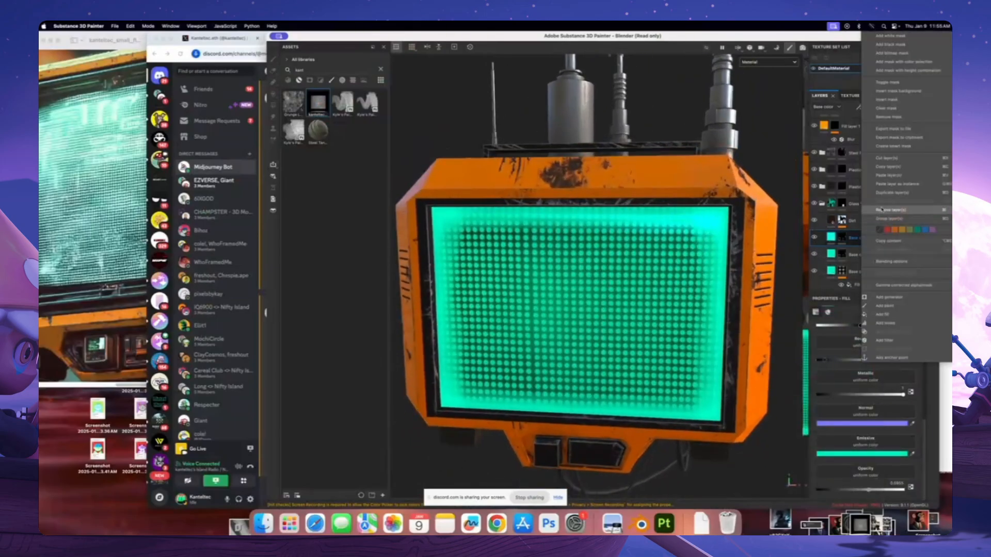
{"action": "left_click", "coordinate": [892, 192]}
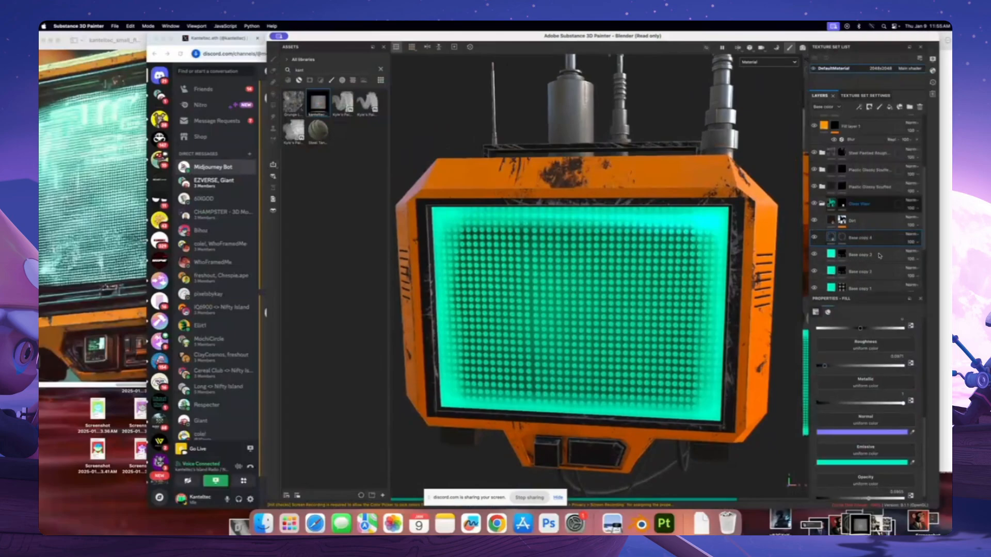
{"action": "key", "text": "super+z"}
Replace the Base copy 3 mask with a fresh black mask and try to save the project
{"action": "right_click", "coordinate": [843, 239]}
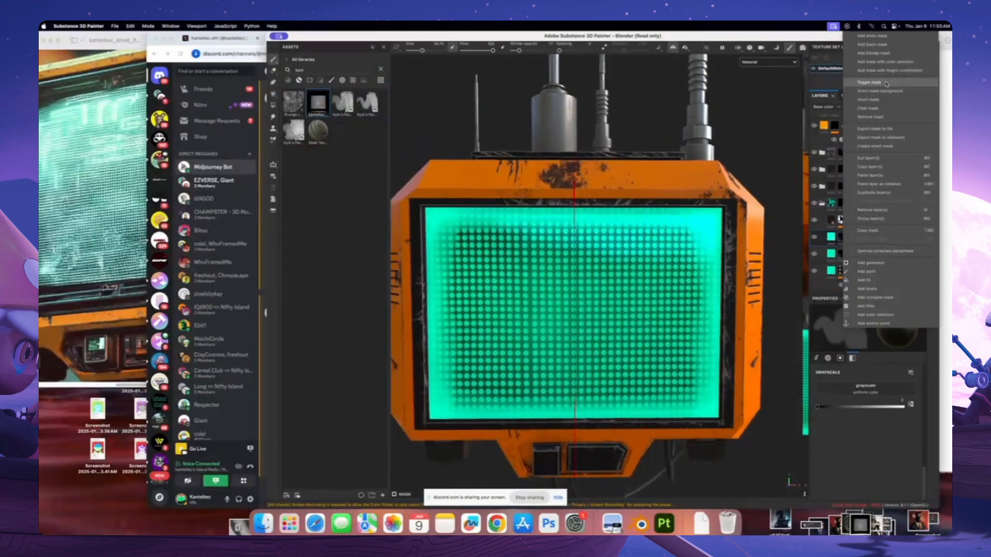
{"action": "left_click", "coordinate": [872, 44]}
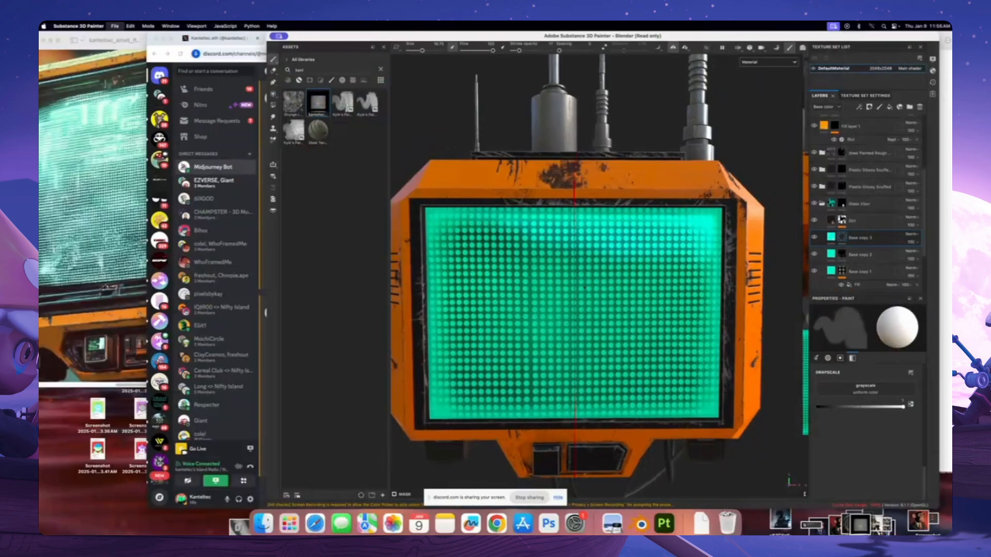
{"action": "key", "text": "super+s"}
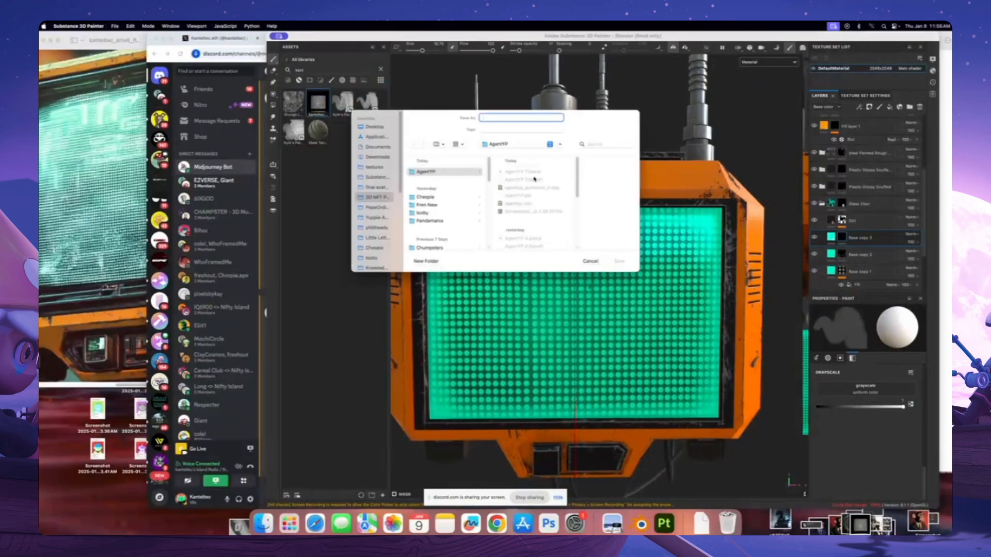
{"action": "left_click", "coordinate": [590, 261]}
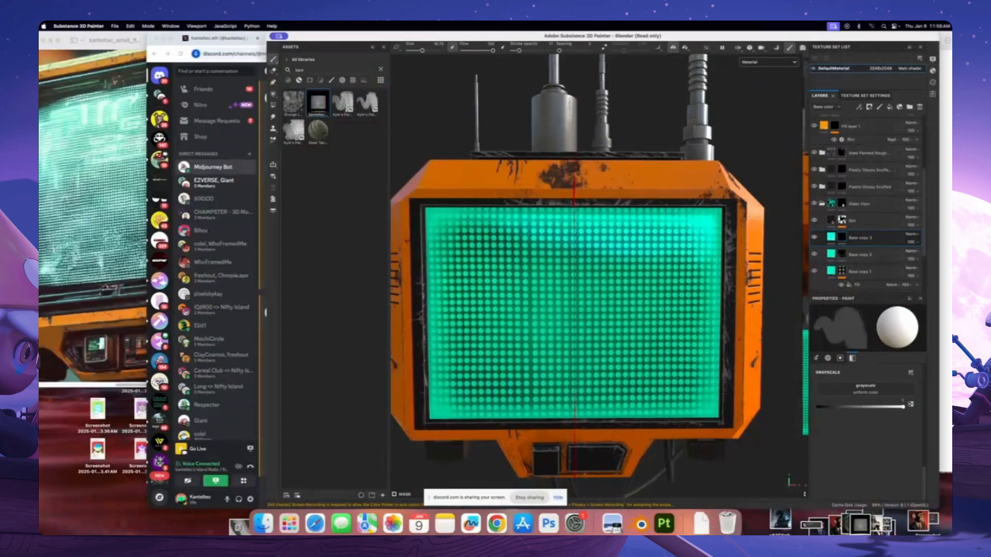
{"action": "scroll", "coordinate": [511, 100], "scroll_direction": "down", "scroll_amount": 3}
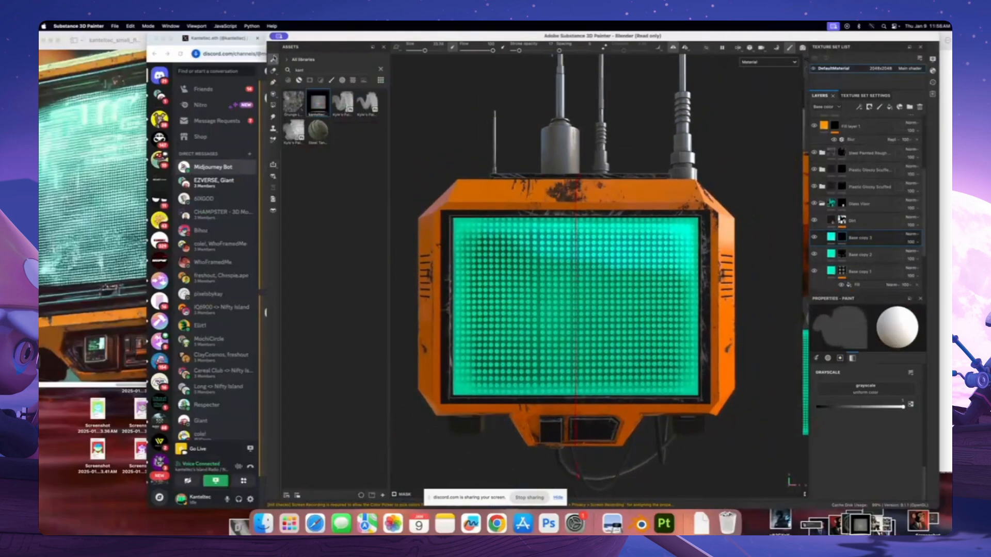
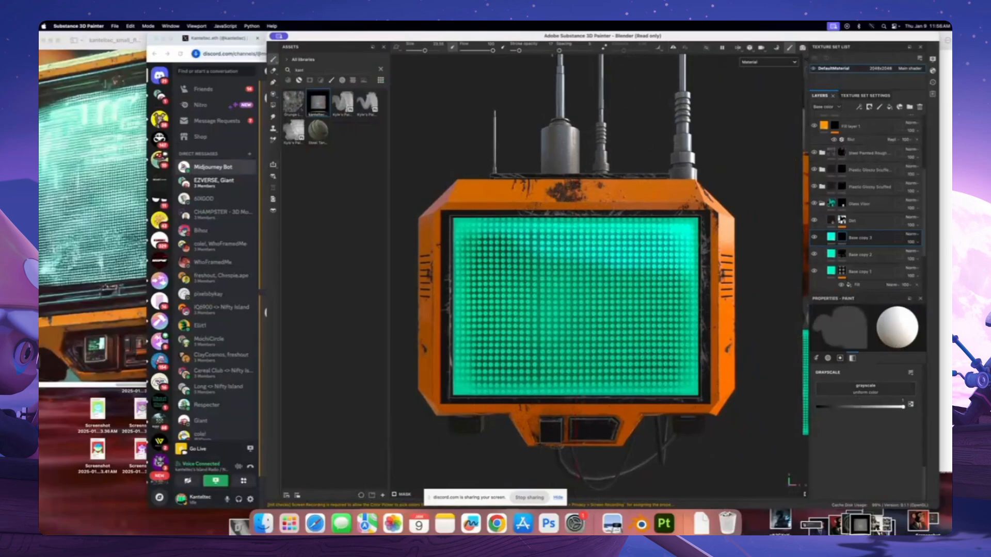
{"action": "scroll", "coordinate": [576, 256], "scroll_direction": "down", "scroll_amount": 2}
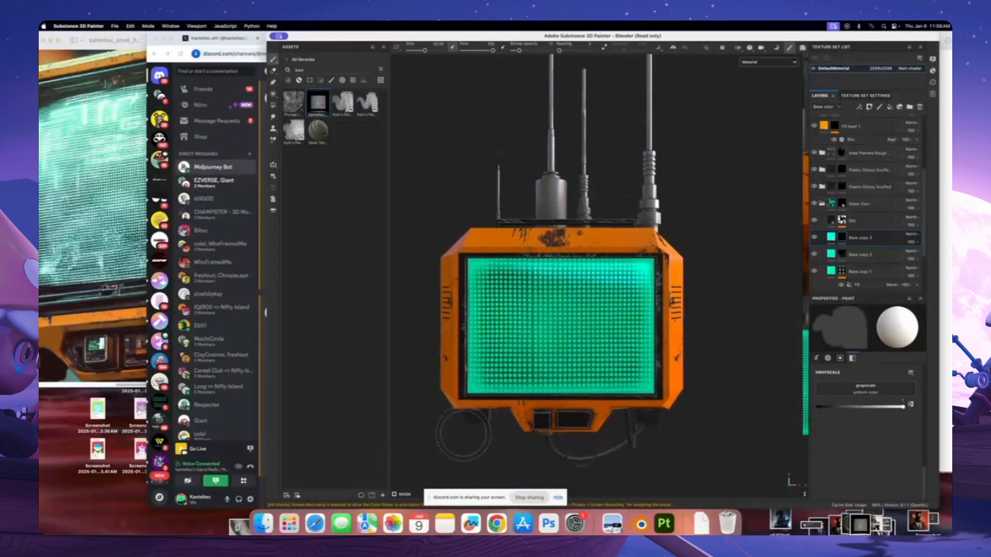
Paint straight diagonal light streaks across the screen in the Base copy 3 mask, undoing one stroke and repainting it
{"action": "left_click", "coordinate": [617, 227], "text": "shift"}
{"action": "mouse_move", "coordinate": [617, 268]}
{"action": "left_mouse_down", "text": "alt"}
{"action": "mouse_move", "coordinate": [627, 273]}
{"action": "mouse_move", "coordinate": [616, 328]}
{"action": "left_mouse_up", "text": "alt"}
{"action": "left_click", "coordinate": [675, 176], "text": "shift"}
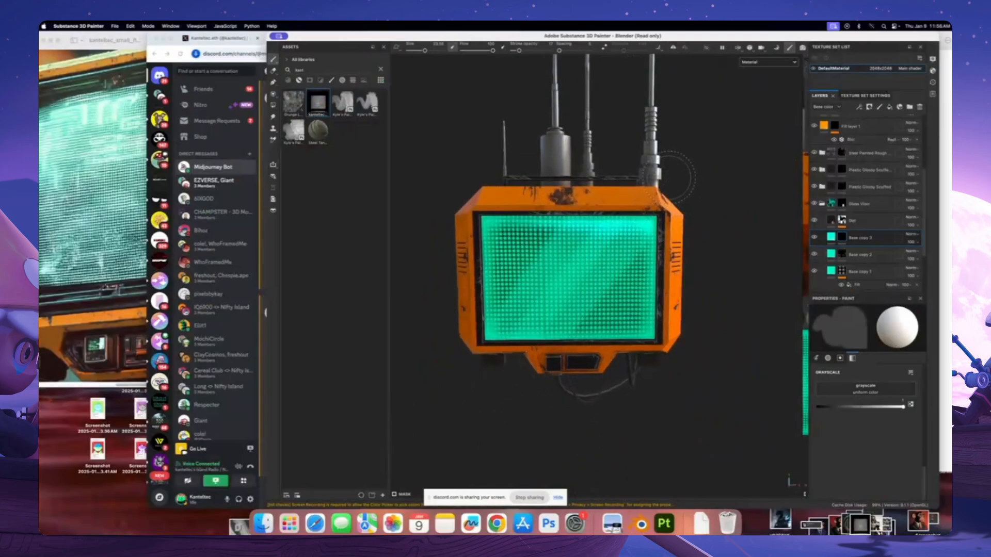
{"action": "left_click_drag", "start_coordinate": [621, 269], "coordinate": [612, 238], "text": "alt"}
{"action": "key", "text": "super+z"}
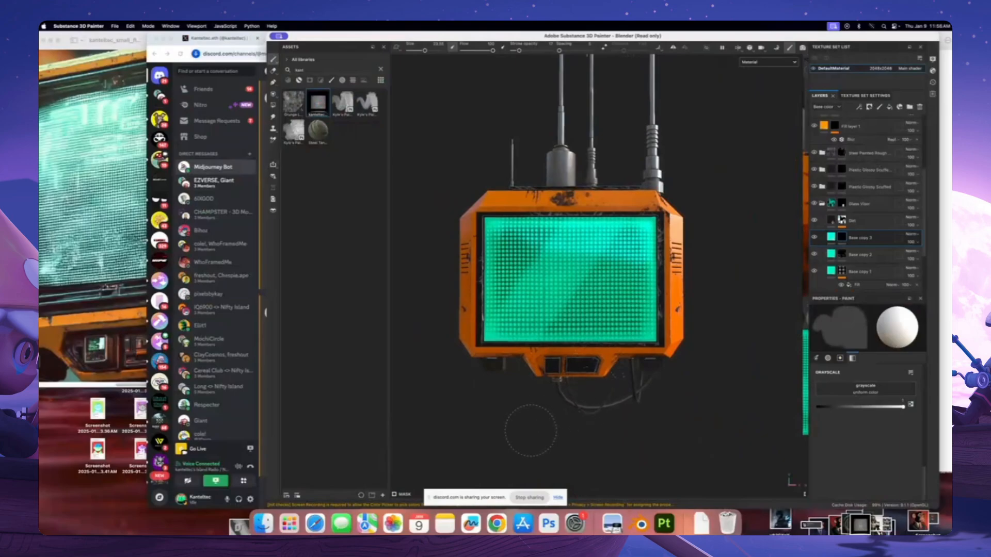
{"action": "left_click", "coordinate": [559, 403]}
{"action": "left_click", "coordinate": [708, 226], "text": "shift"}
{"action": "left_click_drag", "start_coordinate": [704, 258], "coordinate": [705, 256], "text": "alt"}
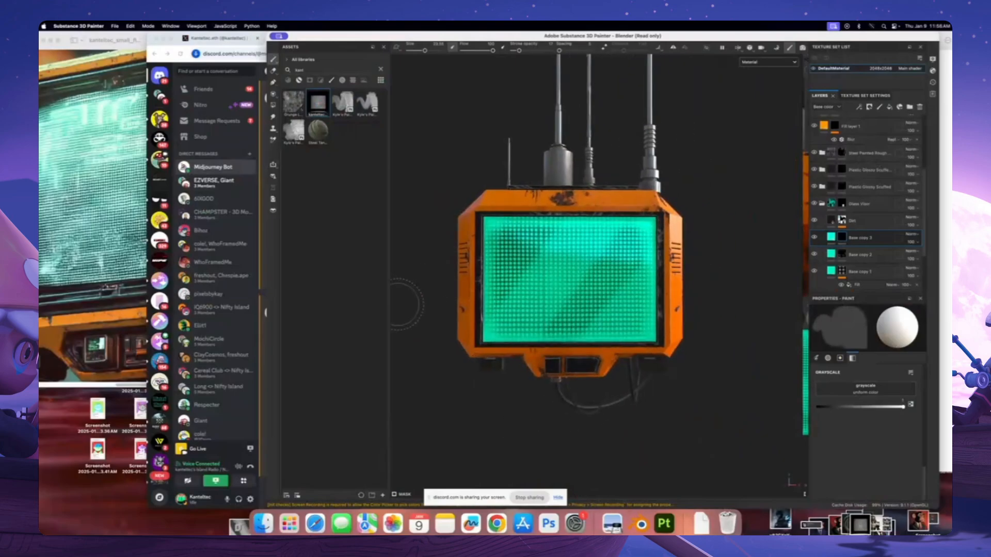
Add another straight diagonal streak across the upper-left part of the monitor screen and check the glow at different distances
{"action": "left_click", "coordinate": [588, 133], "text": "shift"}
{"action": "mouse_move", "coordinate": [622, 168]}
{"action": "left_mouse_down", "text": "alt"}
{"action": "mouse_move", "coordinate": [578, 181]}
{"action": "mouse_move", "coordinate": [619, 206]}
{"action": "left_mouse_up", "text": "alt"}
{"action": "scroll", "coordinate": [567, 258], "scroll_direction": "up", "scroll_amount": 3}
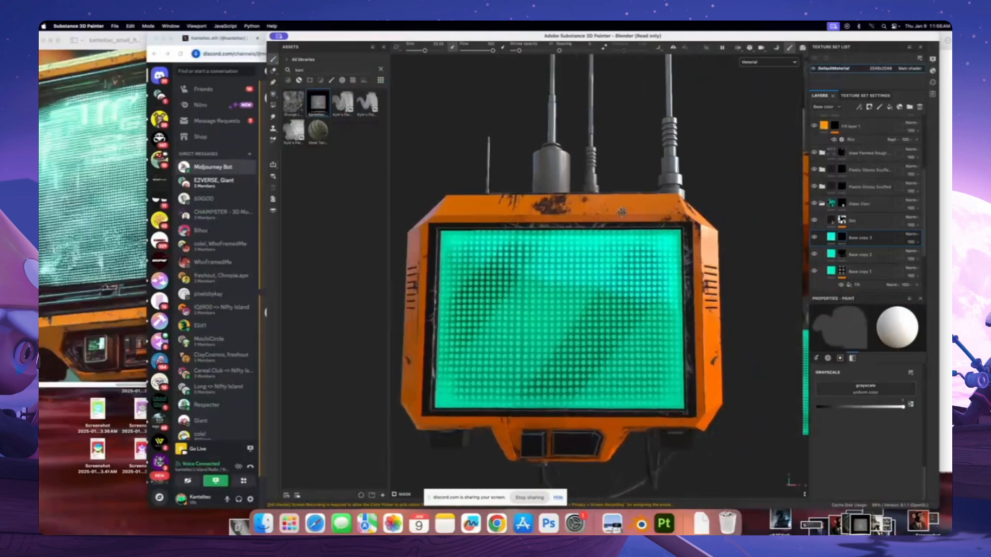
{"action": "scroll", "coordinate": [542, 274], "scroll_direction": "down", "scroll_amount": 4}
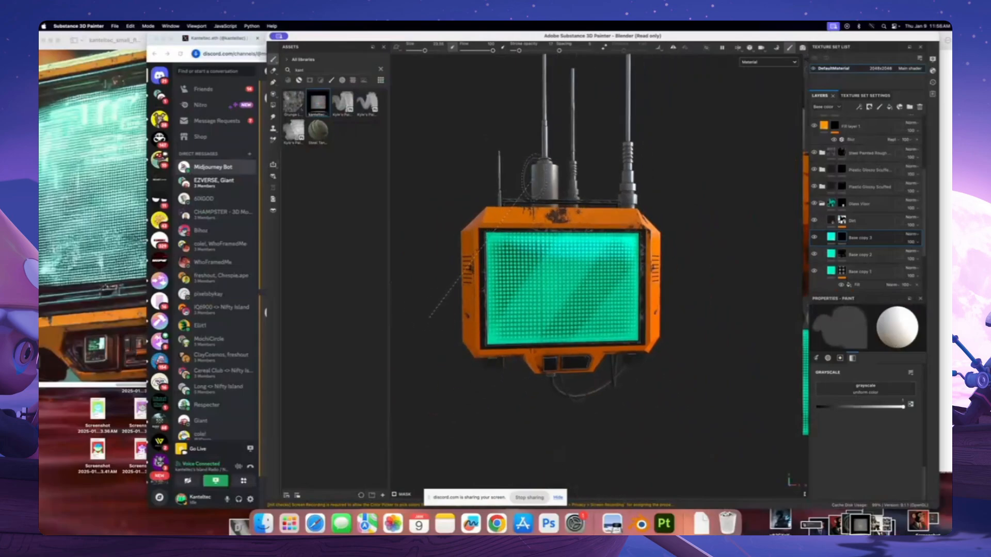
{"action": "scroll", "coordinate": [553, 235], "scroll_direction": "up", "scroll_amount": 3}
{"action": "scroll", "coordinate": [568, 288], "scroll_direction": "down", "scroll_amount": 3}
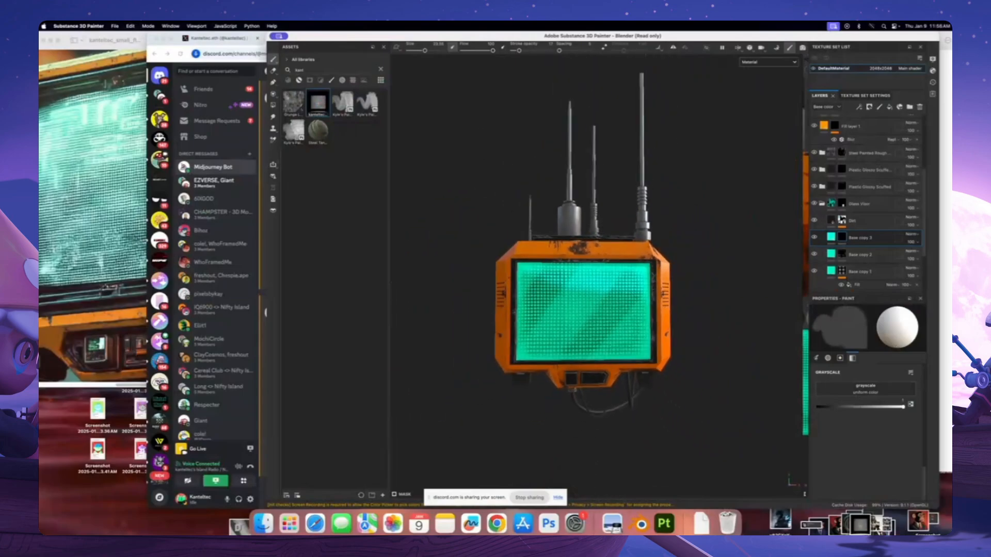
{"action": "scroll", "coordinate": [682, 309], "scroll_direction": "up", "scroll_amount": 3}
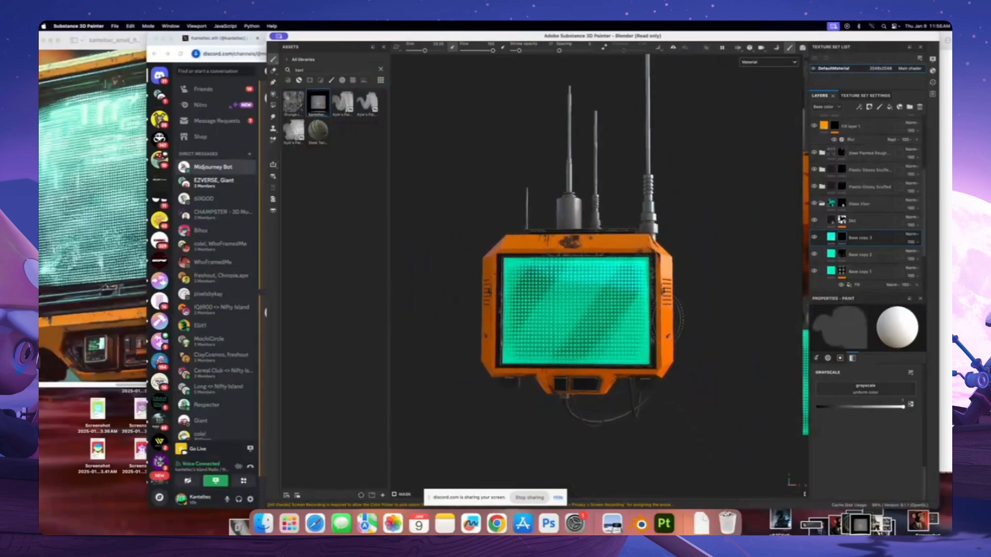
Reduce the brush size and paint a thinner diagonal streak across the screen in the Base copy 3 mask
{"action": "key", "text": "bracketleft"}
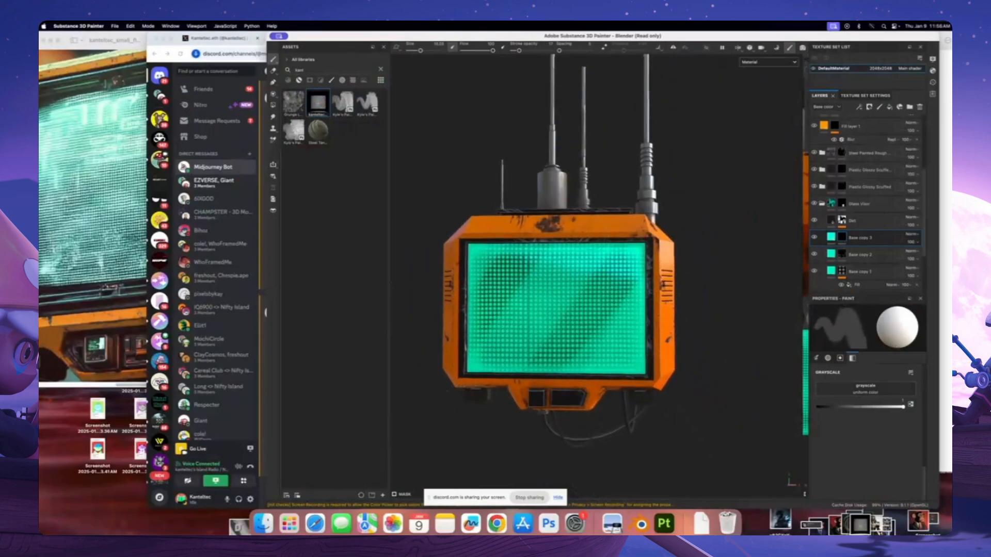
{"action": "left_click", "coordinate": [611, 220], "text": "shift"}
{"action": "scroll", "coordinate": [614, 284], "scroll_direction": "down", "scroll_amount": 2}
{"action": "scroll", "coordinate": [578, 268], "scroll_direction": "up", "scroll_amount": 4}
{"action": "mouse_move", "coordinate": [614, 285]}
{"action": "left_mouse_down", "text": "alt"}
{"action": "mouse_move", "coordinate": [578, 268]}
{"action": "mouse_move", "coordinate": [599, 281]}
{"action": "left_mouse_up", "text": "alt"}
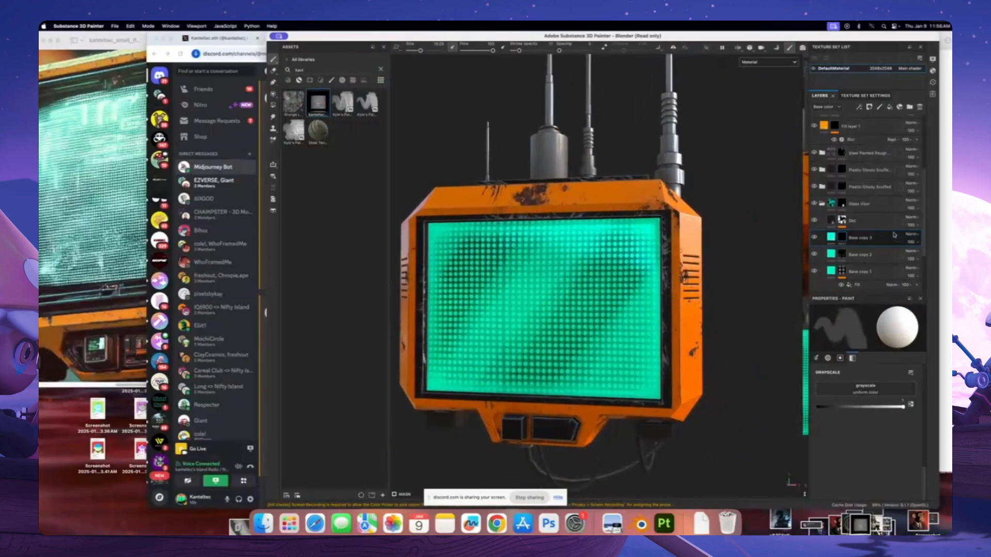
Add a Blur filter to the Base copy 3 fill layer
{"action": "left_click", "coordinate": [869, 106]}
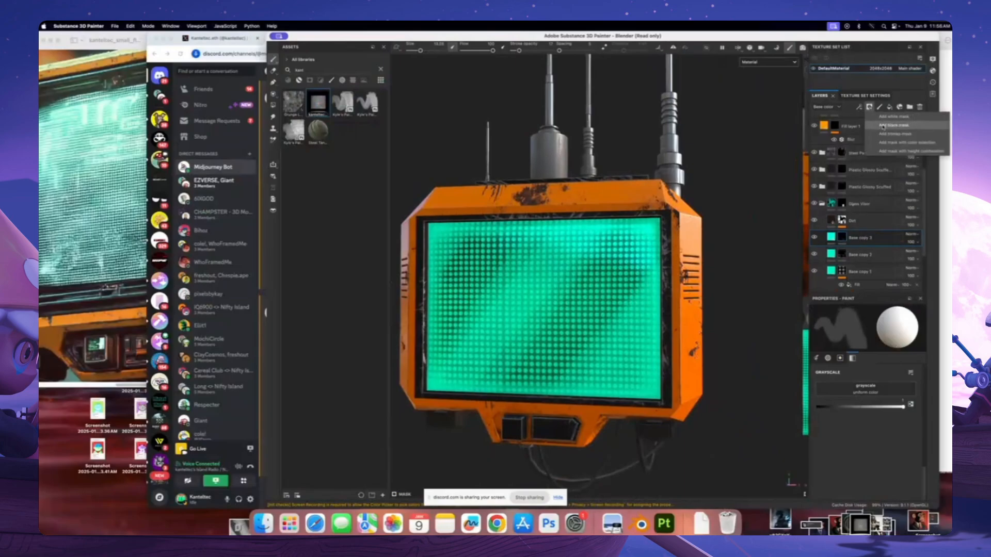
{"action": "key", "text": "super+z"}
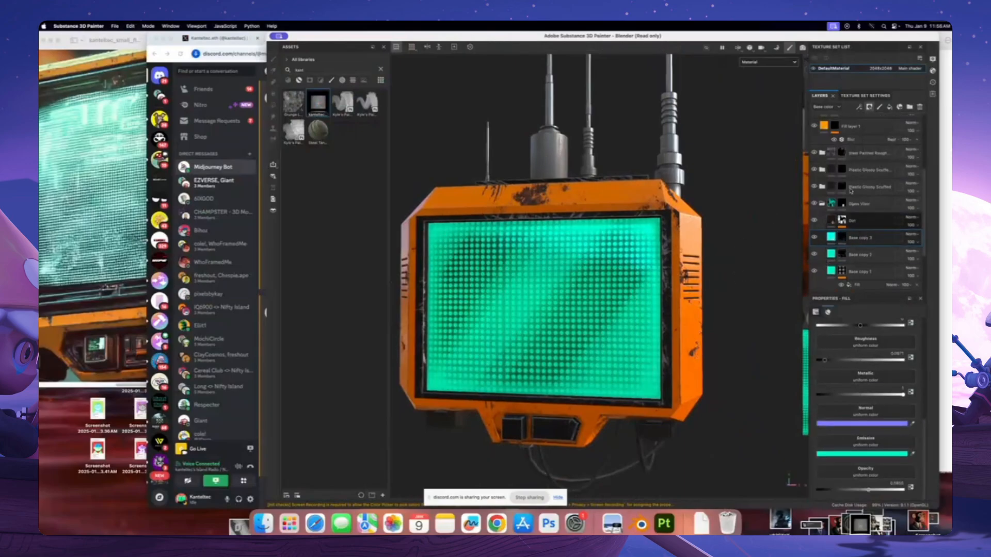
{"action": "left_click", "coordinate": [859, 107]}
{"action": "left_click", "coordinate": [877, 160]}
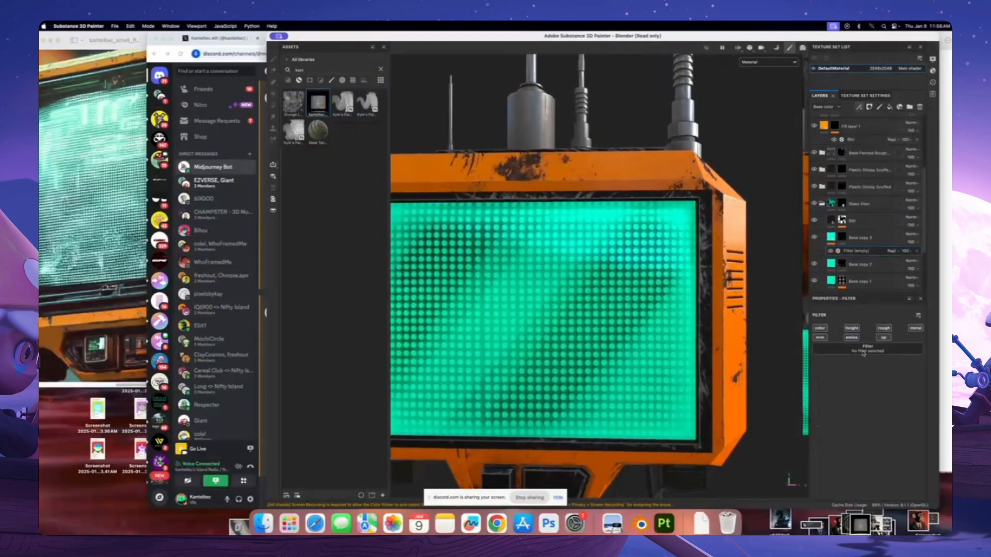
{"action": "left_click", "coordinate": [866, 349]}
{"action": "left_click", "coordinate": [916, 377]}
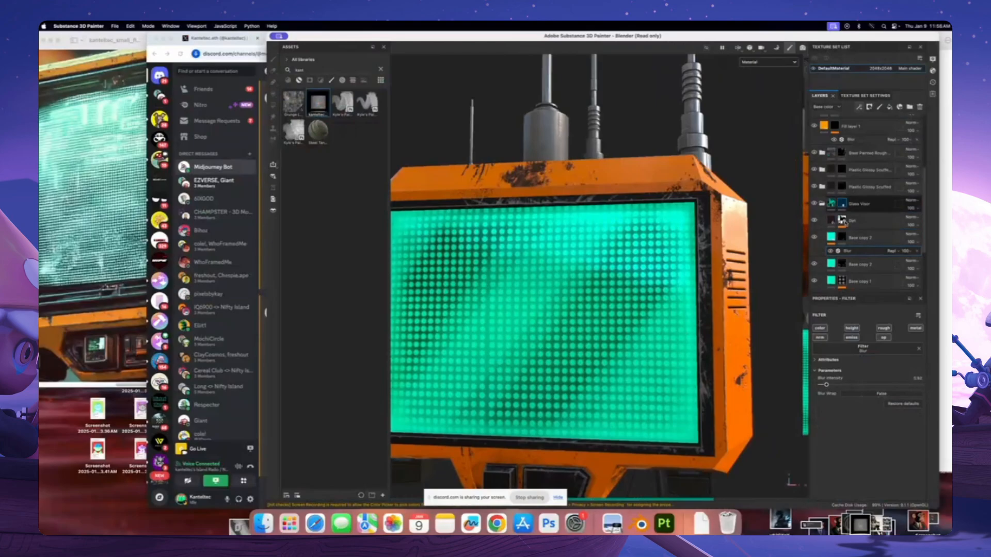
Select the Base copy 3 mask for painting and set its brush grayscale to black
{"action": "left_click", "coordinate": [842, 237]}
{"action": "scroll", "coordinate": [568, 330], "scroll_direction": "down", "scroll_amount": 2}
{"action": "left_click_drag", "start_coordinate": [568, 330], "coordinate": [588, 333], "text": "alt"}
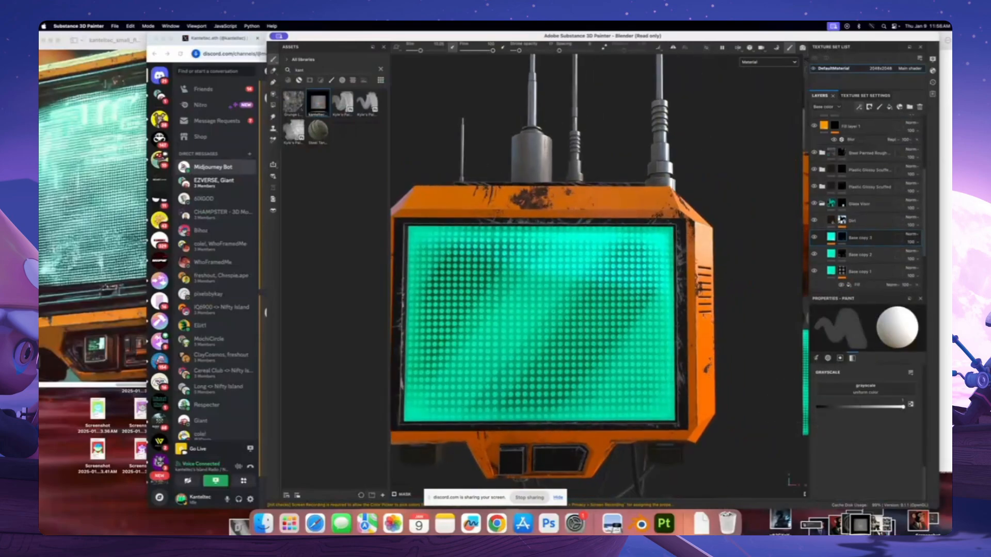
{"action": "left_click", "coordinate": [817, 407]}
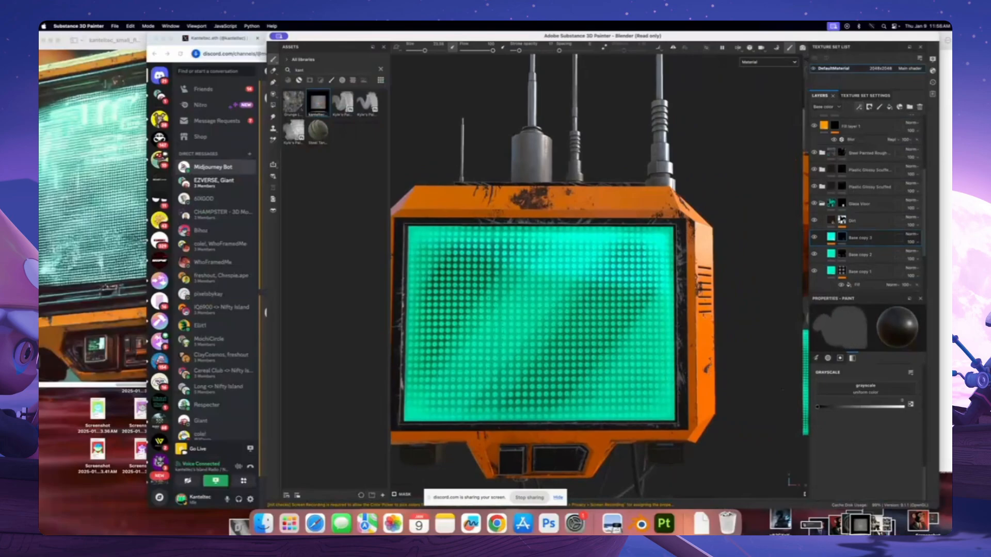
Examine the screen's dot pattern, glow and highlights from the front, from angled views and under different lighting
{"action": "middle_click_drag", "start_coordinate": [515, 297], "coordinate": [556, 270], "text": "alt"}
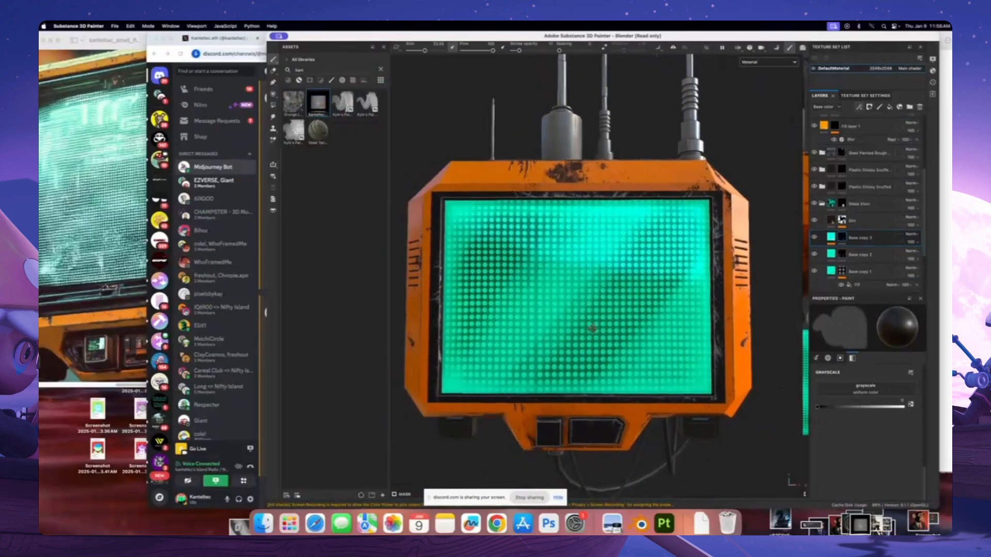
{"action": "left_click_drag", "start_coordinate": [590, 330], "coordinate": [617, 332], "text": "alt"}
{"action": "left_click_drag", "start_coordinate": [639, 278], "coordinate": [593, 263], "text": "alt"}
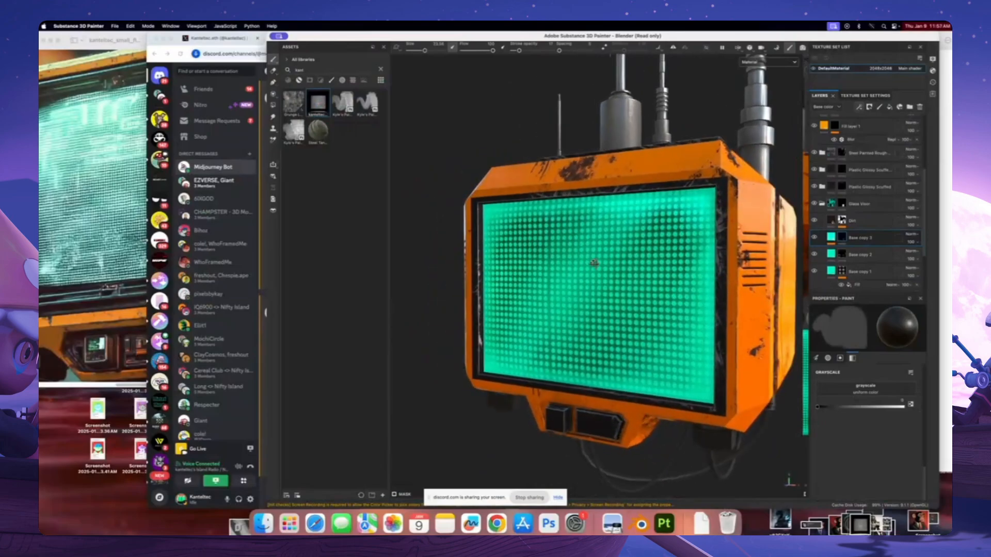
{"action": "right_click_drag", "start_coordinate": [592, 263], "coordinate": [564, 280], "text": "alt"}
{"action": "left_click_drag", "start_coordinate": [564, 280], "coordinate": [586, 279], "text": "alt"}
{"action": "right_click_drag", "start_coordinate": [586, 278], "coordinate": [612, 273], "text": "alt"}
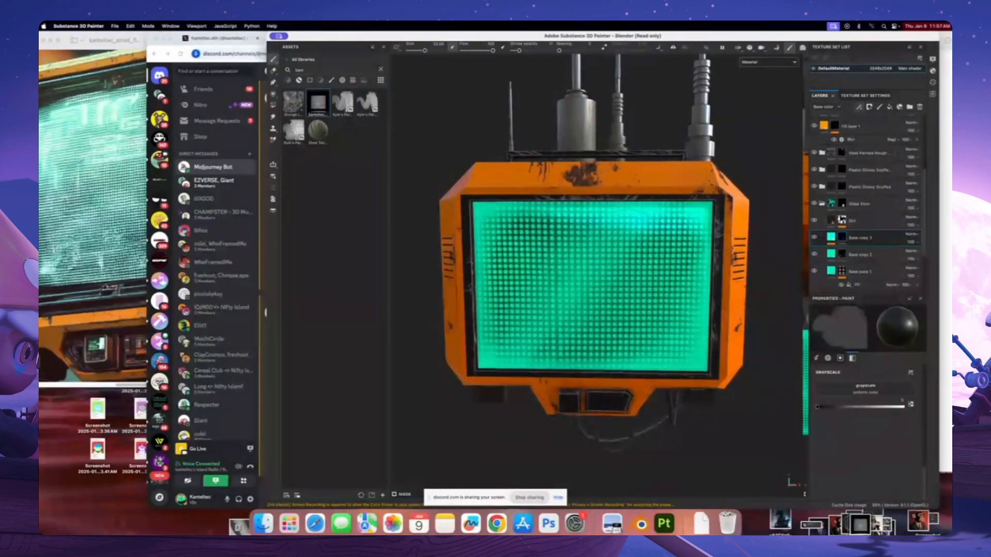
{"action": "left_click_drag", "start_coordinate": [611, 279], "coordinate": [604, 258], "text": "alt"}
{"action": "right_click_drag", "start_coordinate": [604, 258], "coordinate": [567, 278], "text": "alt"}
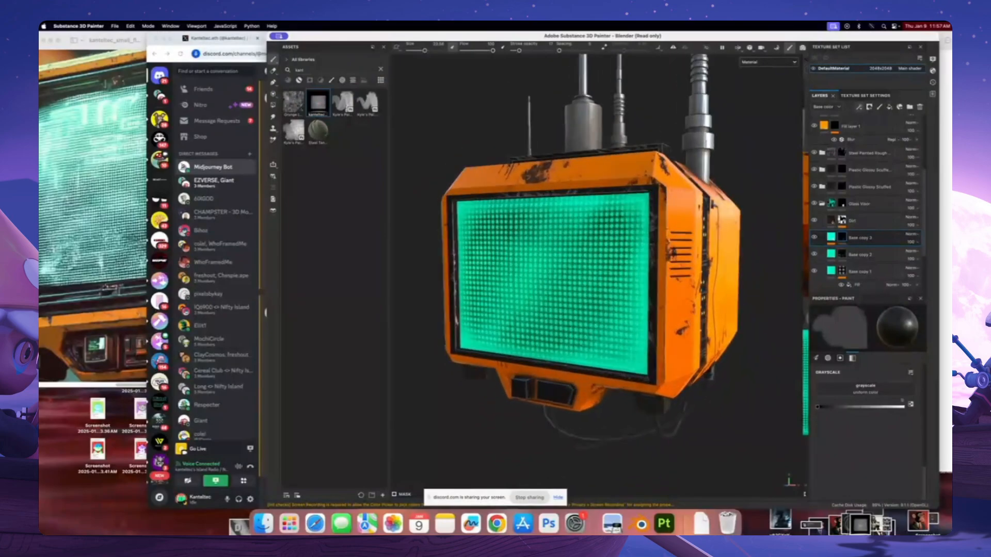
{"action": "left_click_drag", "start_coordinate": [567, 277], "coordinate": [555, 288], "text": "alt"}
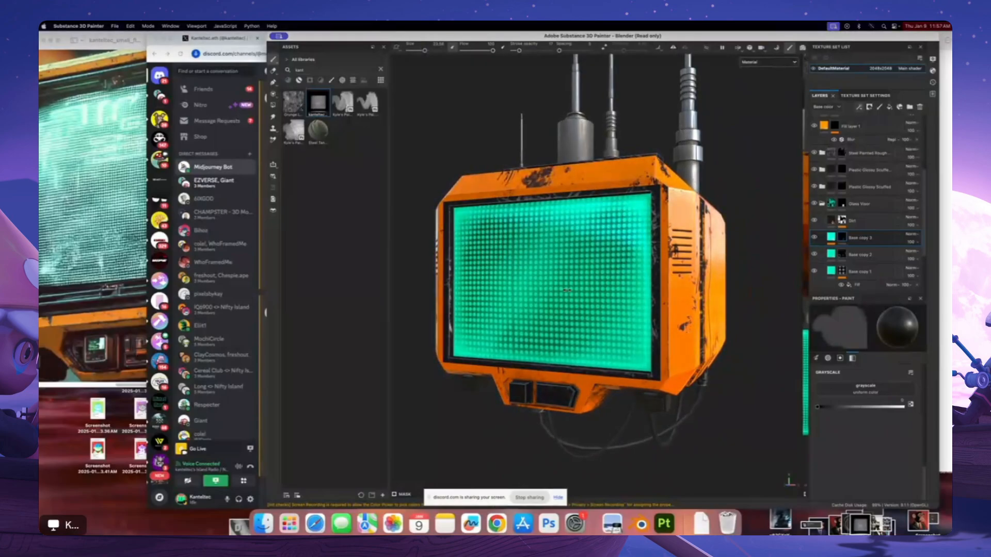
{"action": "mouse_move", "coordinate": [564, 273]}
{"action": "right_mouse_down", "text": "alt"}
{"action": "mouse_move", "coordinate": [604, 259]}
{"action": "mouse_move", "coordinate": [562, 266]}
{"action": "right_mouse_up", "text": "alt"}
{"action": "mouse_move", "coordinate": [562, 265]}
{"action": "left_mouse_down", "text": "alt"}
{"action": "mouse_move", "coordinate": [575, 268]}
{"action": "mouse_move", "coordinate": [542, 276]}
{"action": "mouse_move", "coordinate": [598, 282]}
{"action": "left_mouse_up", "text": "alt"}
{"action": "middle_click_drag", "start_coordinate": [597, 282], "coordinate": [671, 279], "text": "alt"}
{"action": "scroll", "coordinate": [596, 313], "scroll_direction": "up", "scroll_amount": 5}
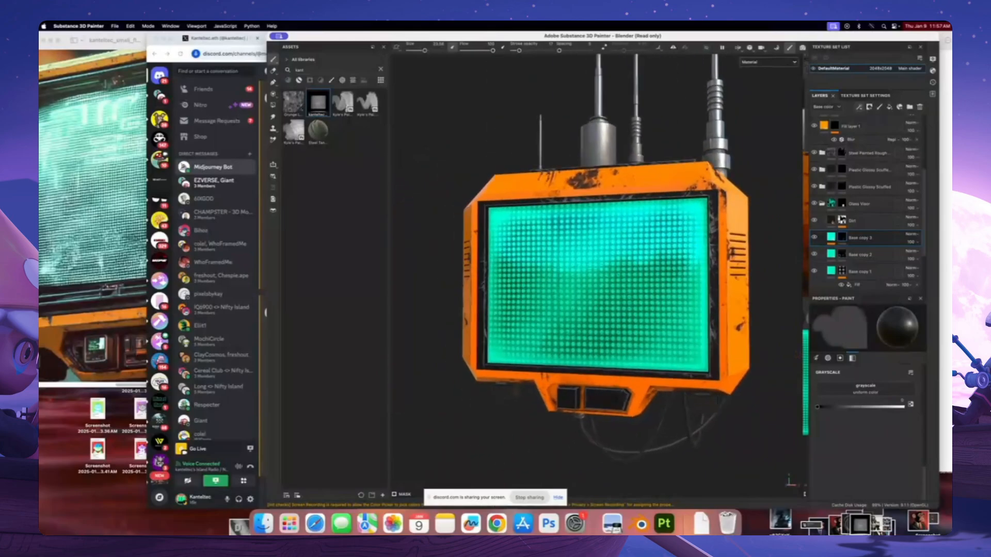
{"action": "left_click_drag", "start_coordinate": [597, 313], "coordinate": [599, 289], "text": "alt"}
{"action": "scroll", "coordinate": [599, 284], "scroll_direction": "down", "scroll_amount": 3}
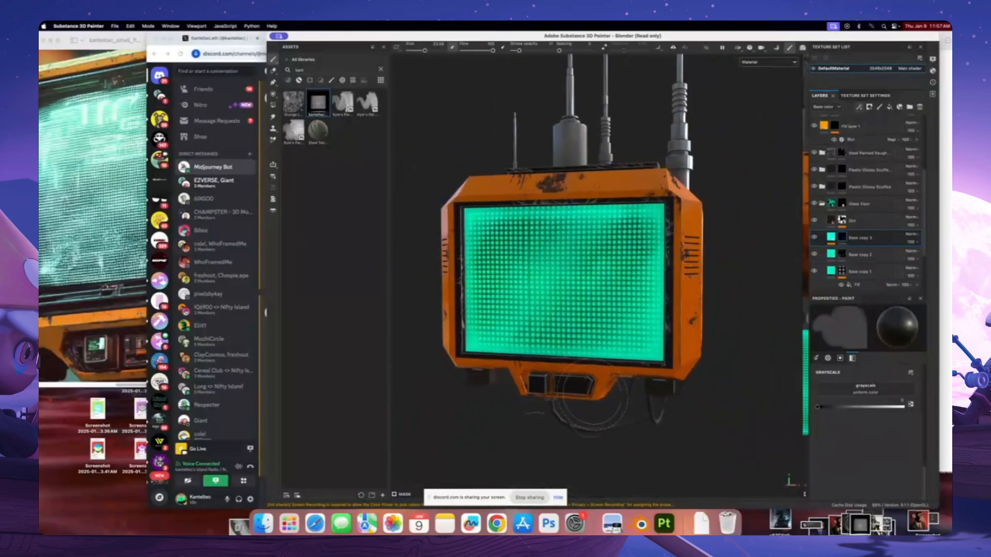
{"action": "scroll", "coordinate": [577, 328], "scroll_direction": "down", "scroll_amount": 3}
{"action": "scroll", "coordinate": [576, 327], "scroll_direction": "up", "scroll_amount": 4}
{"action": "mouse_move", "coordinate": [576, 320]}
{"action": "left_mouse_down", "text": "alt"}
{"action": "mouse_move", "coordinate": [567, 291]}
{"action": "mouse_move", "coordinate": [593, 284]}
{"action": "mouse_move", "coordinate": [577, 301]}
{"action": "left_mouse_up", "text": "alt"}
Switch to Chrome to enlarge the four-image LCD dot screen grid in Discord, and return to Substance 3D Painter
{"action": "left_click", "coordinate": [497, 524]}
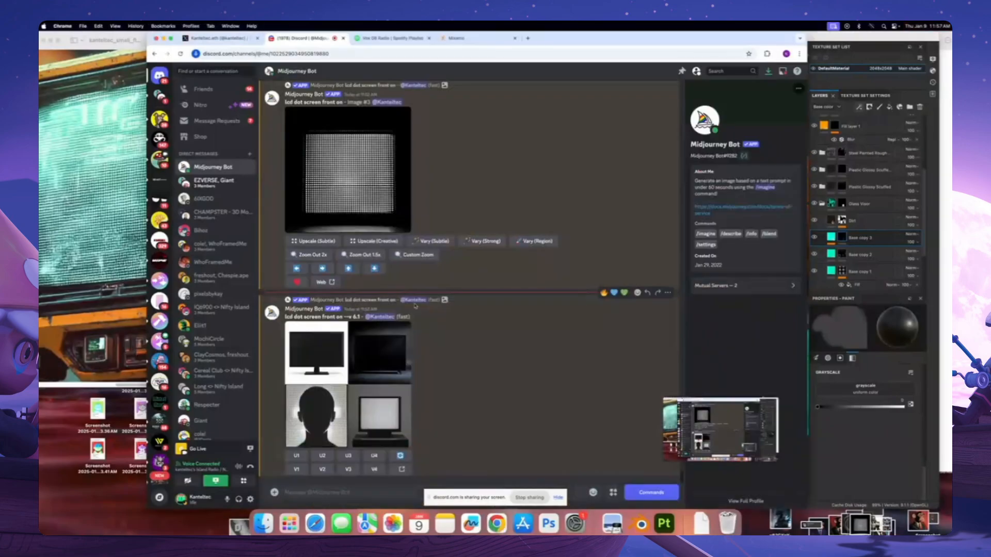
{"action": "left_click", "coordinate": [409, 398]}
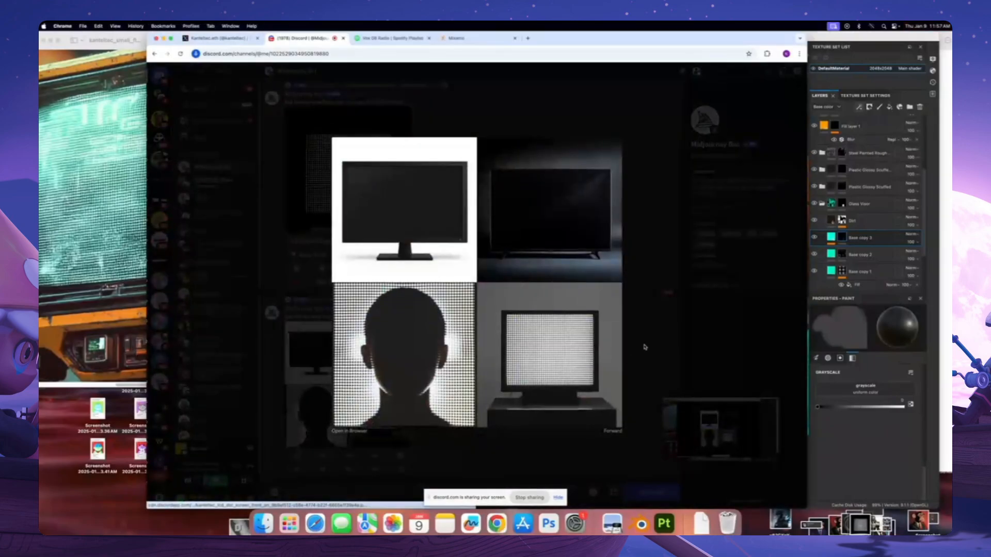
{"action": "left_click", "coordinate": [643, 350]}
{"action": "left_click", "coordinate": [664, 519]}
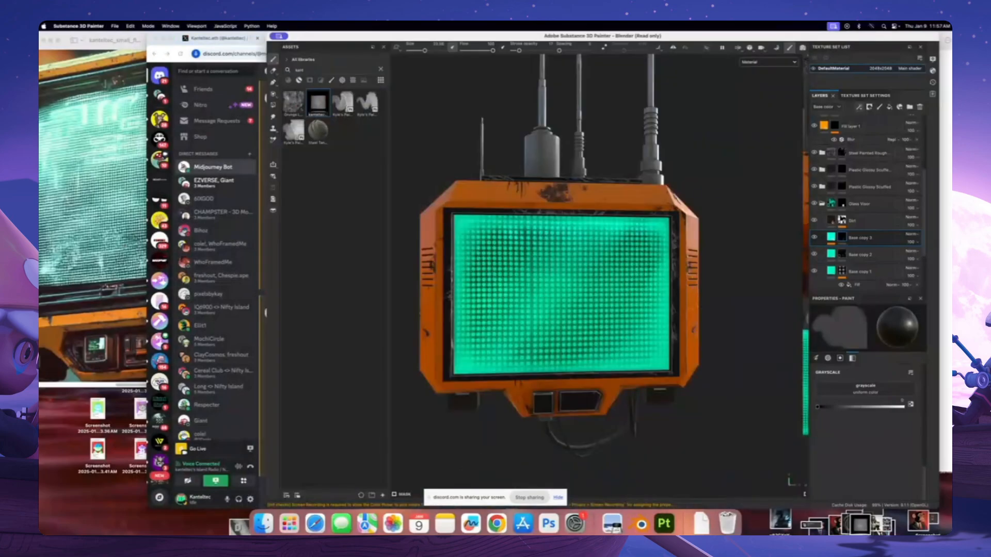
{"action": "mouse_move", "coordinate": [567, 314]}
{"action": "left_mouse_down", "text": "alt"}
{"action": "mouse_move", "coordinate": [589, 316]}
{"action": "mouse_move", "coordinate": [537, 310]}
{"action": "left_mouse_up", "text": "alt"}
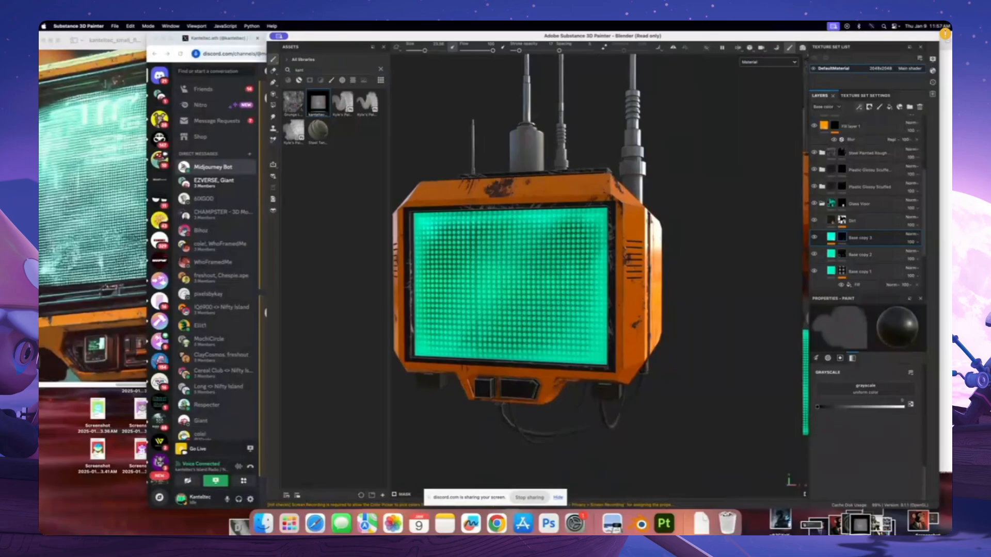
Bring the reference picture to the front in Preview, and compare the model's screen with it from several distances
{"action": "left_click", "coordinate": [124, 82]}
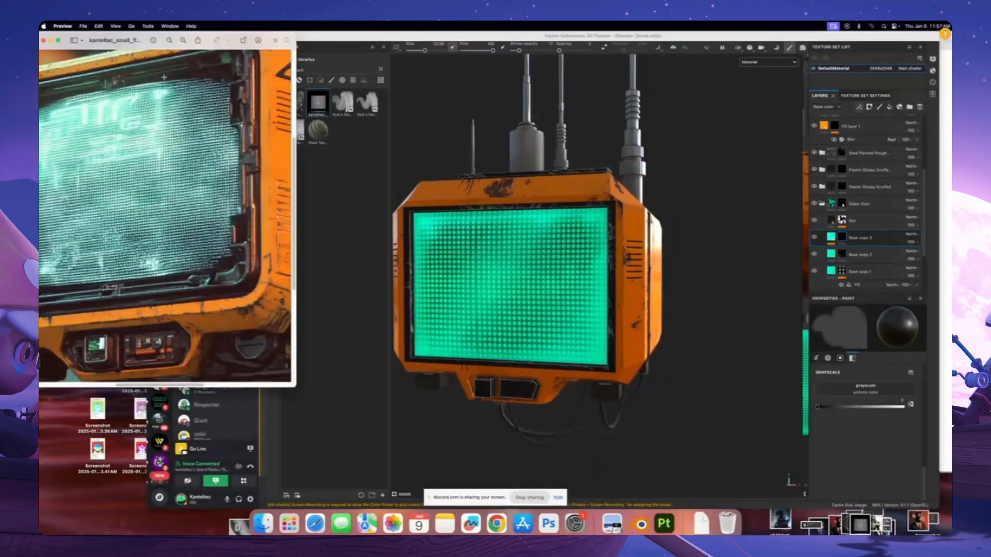
{"action": "left_click", "coordinate": [460, 34]}
{"action": "mouse_move", "coordinate": [557, 278]}
{"action": "left_mouse_down", "text": "alt"}
{"action": "mouse_move", "coordinate": [528, 287]}
{"action": "mouse_move", "coordinate": [521, 273]}
{"action": "left_mouse_up", "text": "alt"}
{"action": "scroll", "coordinate": [531, 278], "scroll_direction": "down", "scroll_amount": 3}
{"action": "scroll", "coordinate": [532, 278], "scroll_direction": "up", "scroll_amount": 2}
{"action": "scroll", "coordinate": [537, 270], "scroll_direction": "down", "scroll_amount": 3}
{"action": "scroll", "coordinate": [537, 270], "scroll_direction": "up", "scroll_amount": 3}
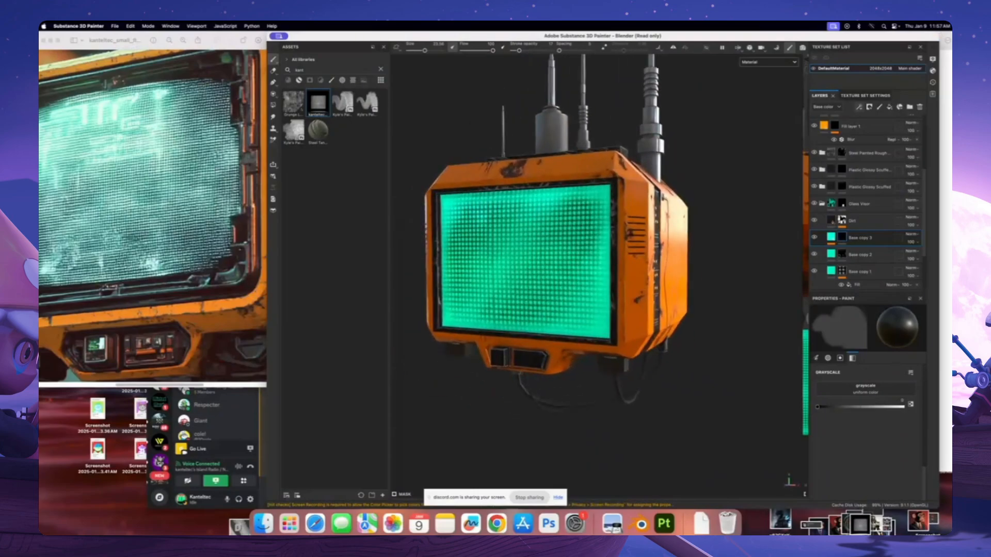
{"action": "left_click_drag", "start_coordinate": [743, 274], "coordinate": [770, 267], "text": "alt"}
Hide and show the Base copy 1 layer to compare the screen with and without its dot pattern
{"action": "left_click", "coordinate": [814, 271]}
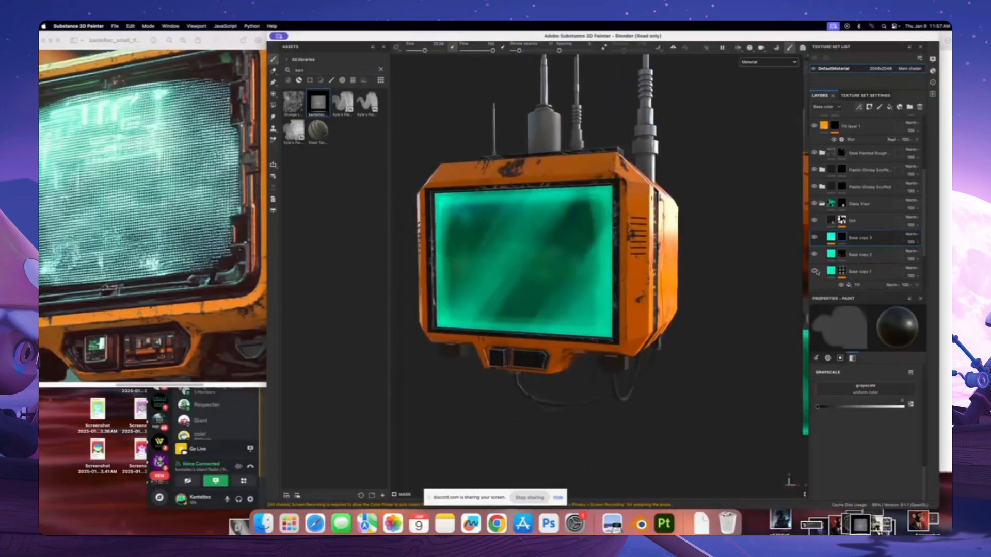
{"action": "left_click", "coordinate": [814, 271]}
{"action": "left_click_drag", "start_coordinate": [675, 263], "coordinate": [703, 261], "text": "alt"}
Select the Base copy 1 mask, widen the 2D texture view beside the 3D view, and frame the model
{"action": "left_click", "coordinate": [859, 272]}
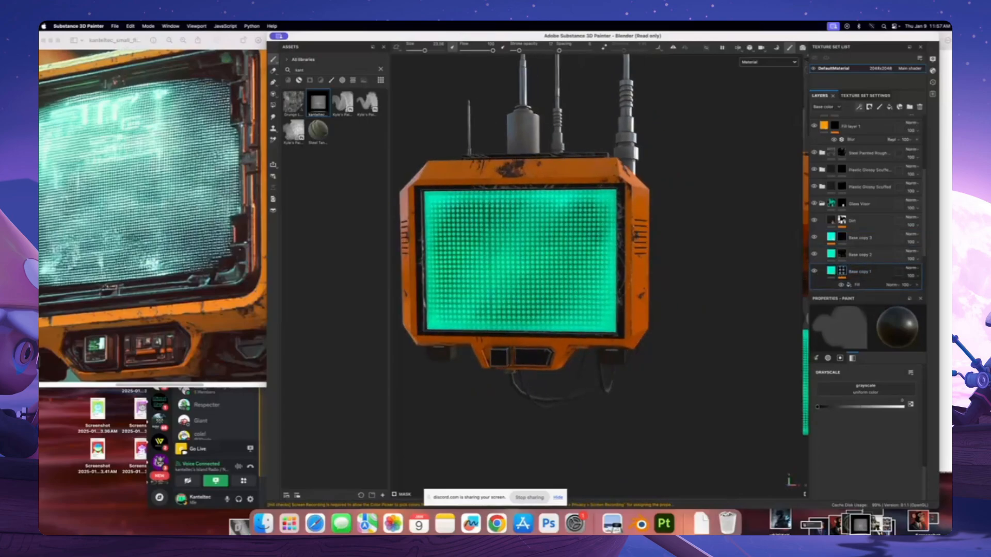
{"action": "mouse_move", "coordinate": [707, 317]}
{"action": "left_mouse_down", "text": "alt"}
{"action": "mouse_move", "coordinate": [658, 301]}
{"action": "mouse_move", "coordinate": [710, 304]}
{"action": "left_mouse_up", "text": "alt"}
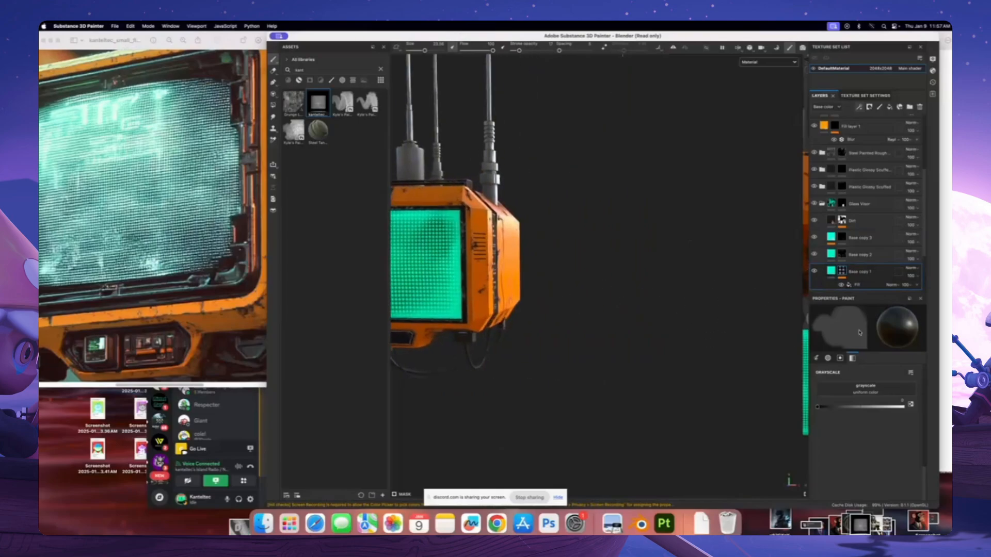
{"action": "left_click_drag", "start_coordinate": [801, 320], "coordinate": [649, 324]}
{"action": "key", "text": "f"}
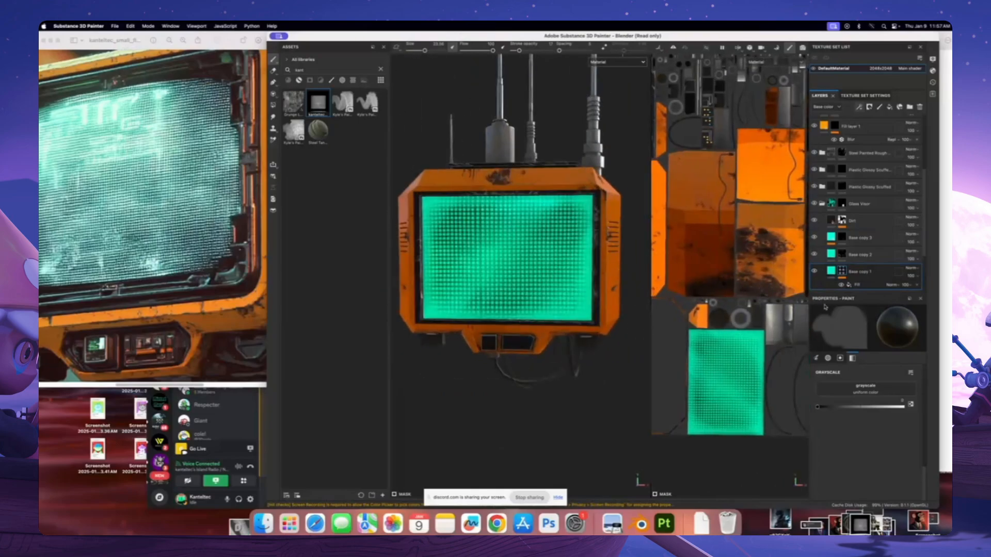
Select the fill in the Base copy 1 mask and scale its dot pattern down over the lower part of the screen's UV island
{"action": "scroll", "coordinate": [699, 316], "scroll_direction": "down", "scroll_amount": 3}
{"action": "left_click", "coordinate": [858, 284]}
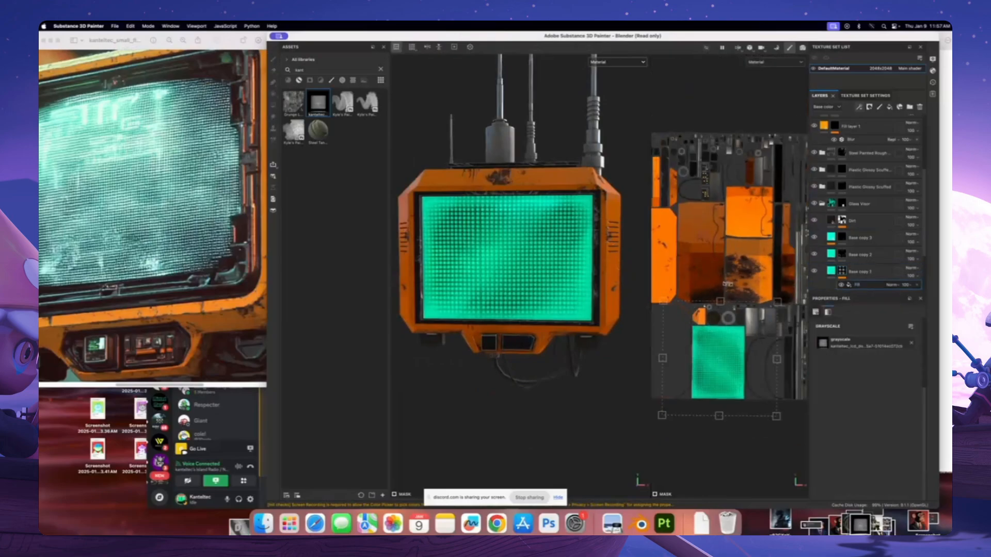
{"action": "scroll", "coordinate": [727, 265], "scroll_direction": "up", "scroll_amount": 2}
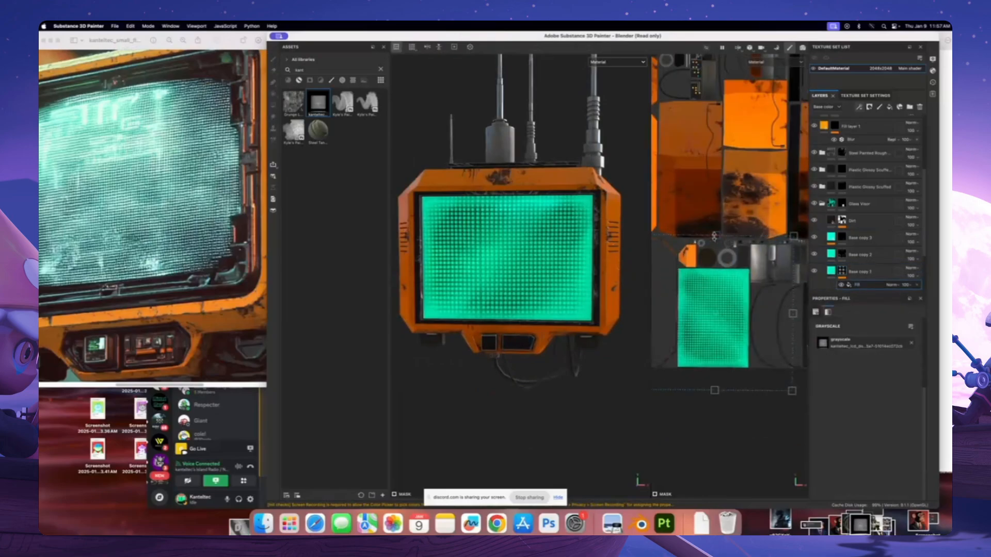
{"action": "left_click_drag", "start_coordinate": [717, 264], "coordinate": [731, 345]}
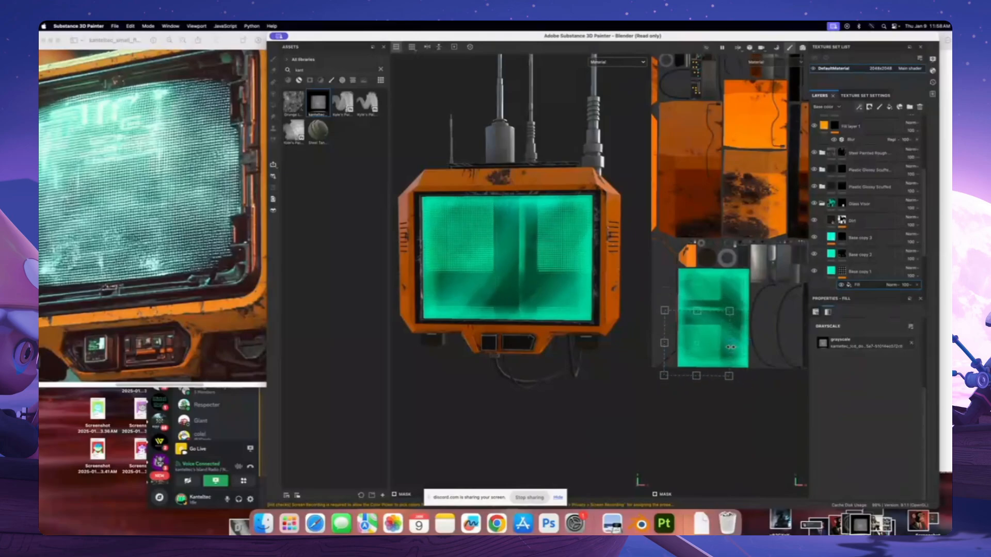
Nudge the scaled-down dot pattern into the corner of the screen's UV island and set its UV Wrap to None
{"action": "scroll", "coordinate": [719, 345], "scroll_direction": "up", "scroll_amount": 4}
{"action": "middle_click_drag", "start_coordinate": [709, 342], "coordinate": [745, 321], "text": "alt"}
{"action": "scroll", "coordinate": [745, 322], "scroll_direction": "up", "scroll_amount": 1}
{"action": "scroll", "coordinate": [732, 335], "scroll_direction": "up", "scroll_amount": 2}
{"action": "left_click_drag", "start_coordinate": [732, 336], "coordinate": [725, 352], "text": "alt"}
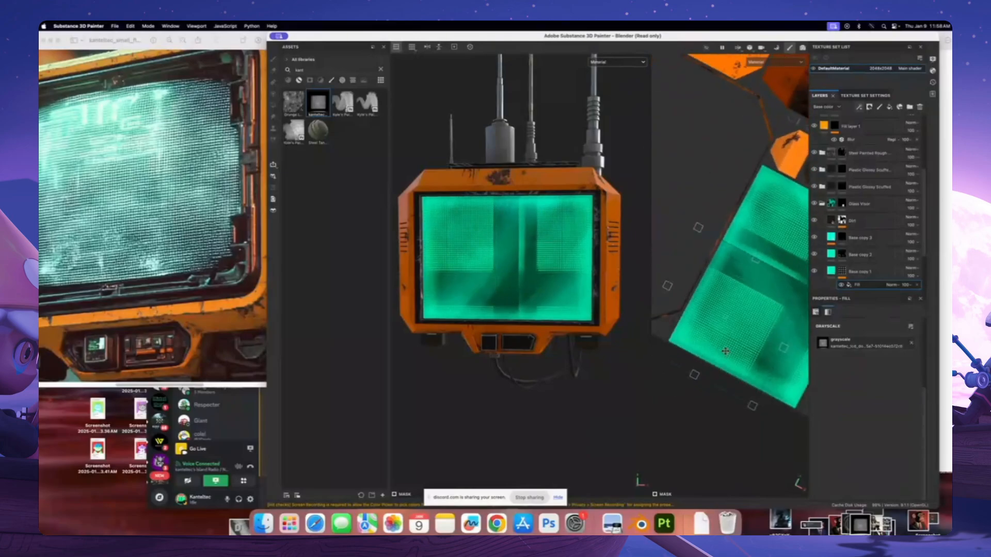
{"action": "left_click_drag", "start_coordinate": [729, 311], "coordinate": [742, 346], "text": "alt"}
{"action": "middle_click_drag", "start_coordinate": [747, 311], "coordinate": [683, 319], "text": "alt"}
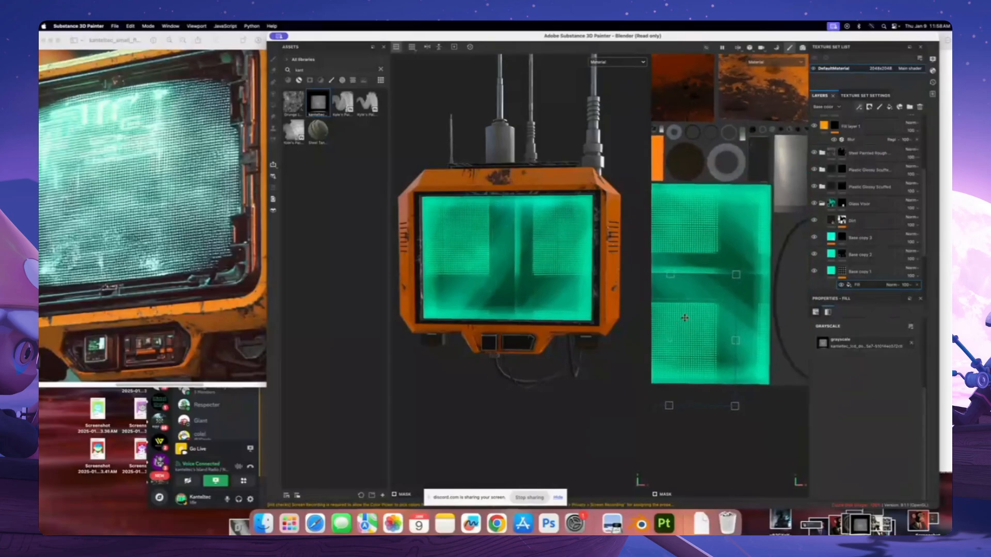
{"action": "scroll", "coordinate": [726, 291], "scroll_direction": "up", "scroll_amount": 1}
{"action": "scroll", "coordinate": [791, 286], "scroll_direction": "down", "scroll_amount": 3}
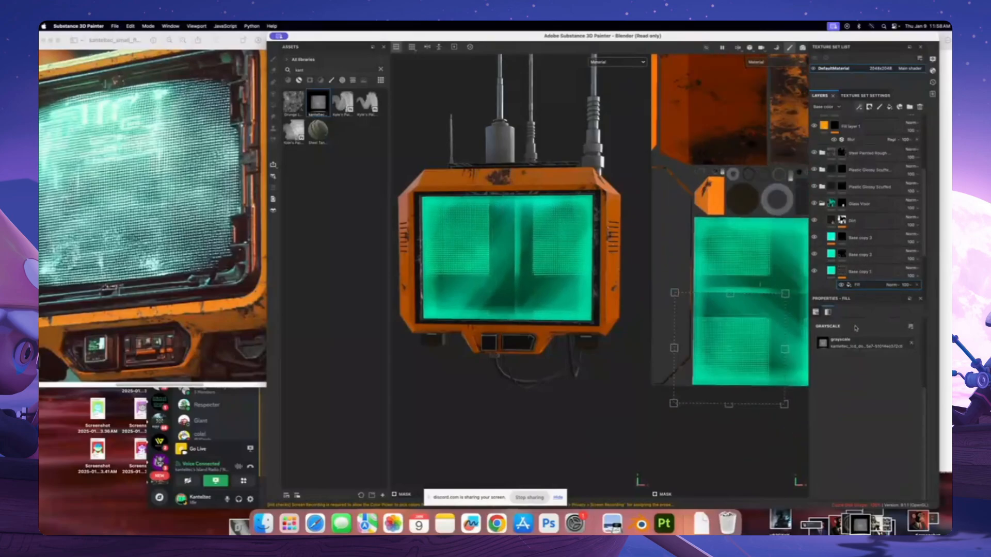
{"action": "scroll", "coordinate": [858, 347], "scroll_direction": "up", "scroll_amount": 5}
{"action": "left_click", "coordinate": [860, 360]}
{"action": "left_click", "coordinate": [852, 368]}
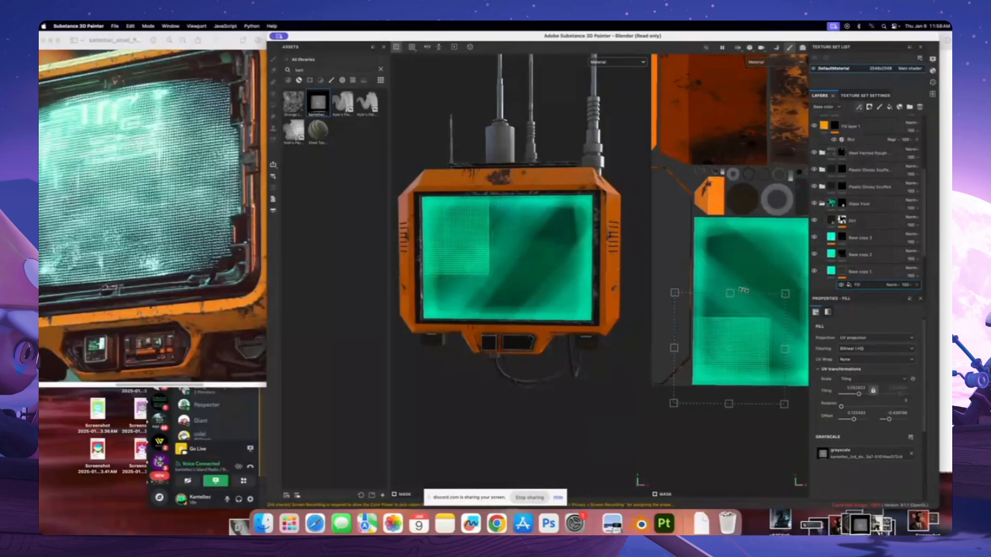
Duplicate the Base copy 1 layer and move the copy's dot patch beside the original along the screen's lower UV edge
{"action": "middle_click_drag", "start_coordinate": [760, 301], "coordinate": [740, 304], "text": "alt"}
{"action": "scroll", "coordinate": [740, 305], "scroll_direction": "up", "scroll_amount": 1}
{"action": "mouse_move", "coordinate": [724, 345]}
{"action": "left_mouse_down", "text": "alt"}
{"action": "mouse_move", "coordinate": [774, 338]}
{"action": "mouse_move", "coordinate": [718, 341]}
{"action": "left_mouse_up", "text": "alt"}
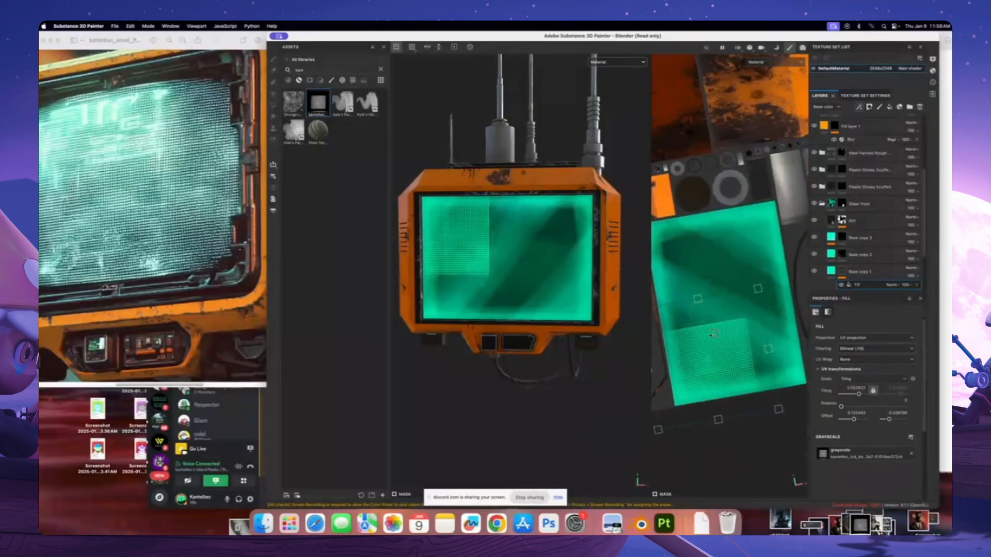
{"action": "left_click", "coordinate": [852, 272]}
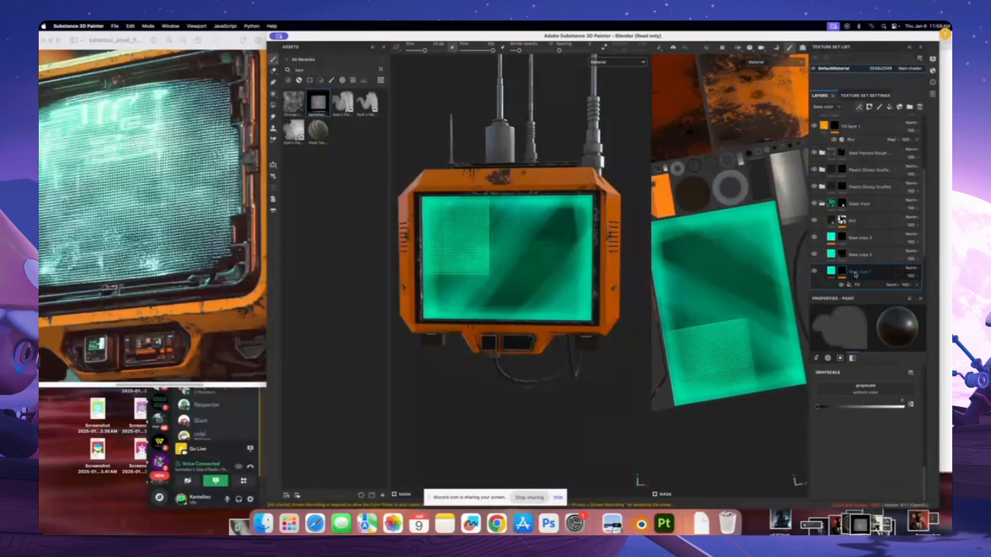
{"action": "left_click", "coordinate": [856, 284]}
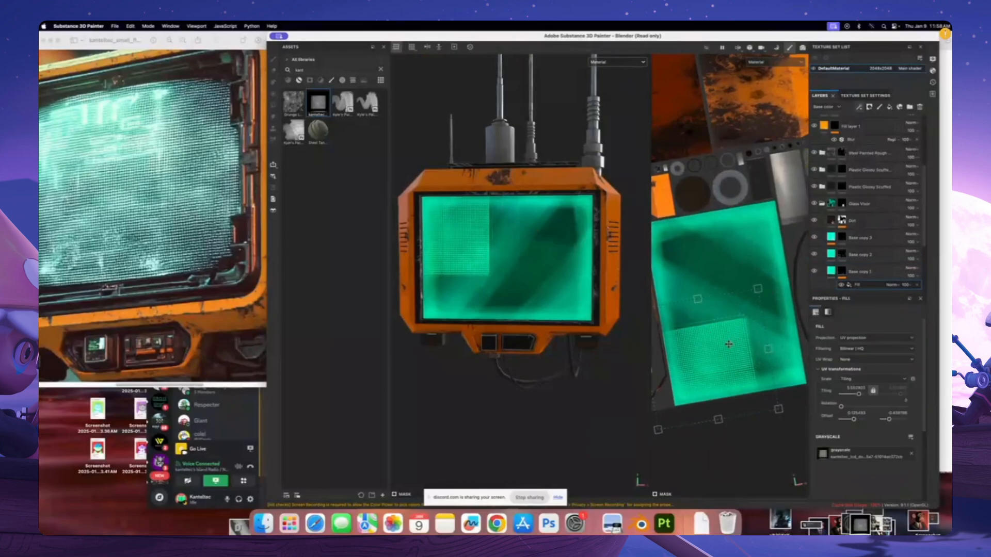
{"action": "left_click_drag", "start_coordinate": [728, 344], "coordinate": [741, 360]}
{"action": "left_click_drag", "start_coordinate": [758, 354], "coordinate": [755, 356]}
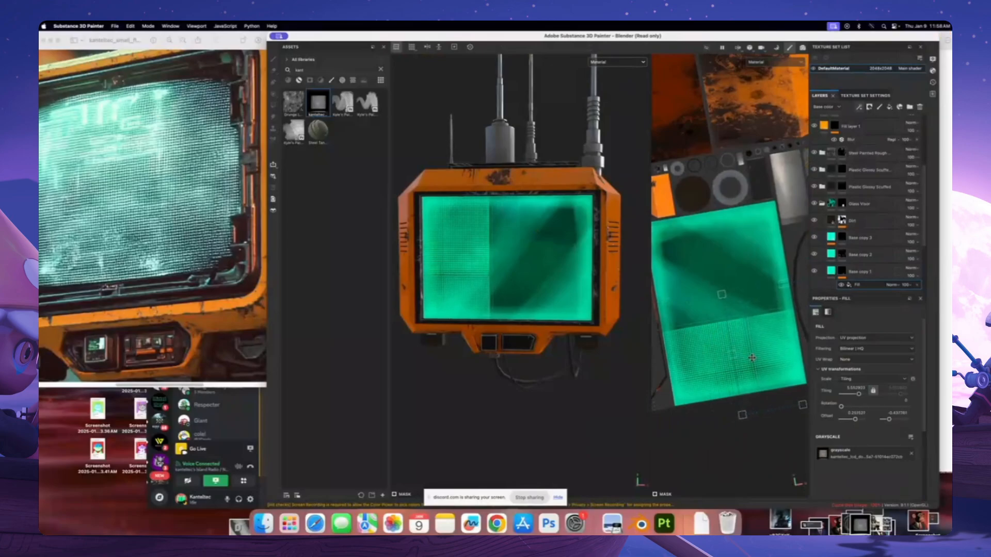
Align the duplicate's dots with the original dot grid at the seam between the two patches
{"action": "scroll", "coordinate": [507, 273], "scroll_direction": "up", "scroll_amount": 3}
{"action": "left_click_drag", "start_coordinate": [752, 358], "coordinate": [767, 341], "text": "alt"}
{"action": "right_click_drag", "start_coordinate": [767, 340], "coordinate": [771, 331], "text": "alt"}
{"action": "right_click_drag", "start_coordinate": [729, 299], "coordinate": [757, 322], "text": "alt"}
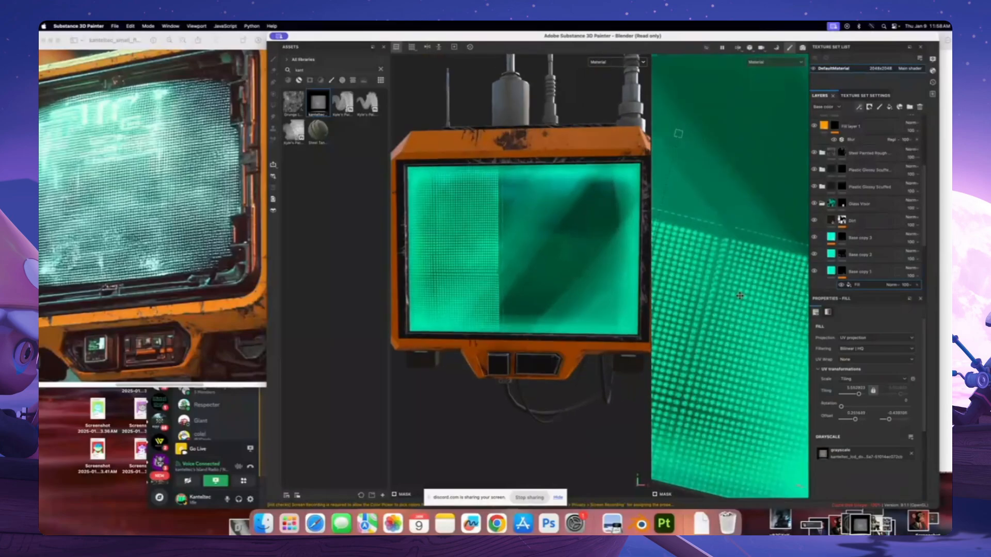
{"action": "left_click_drag", "start_coordinate": [739, 295], "coordinate": [739, 295]}
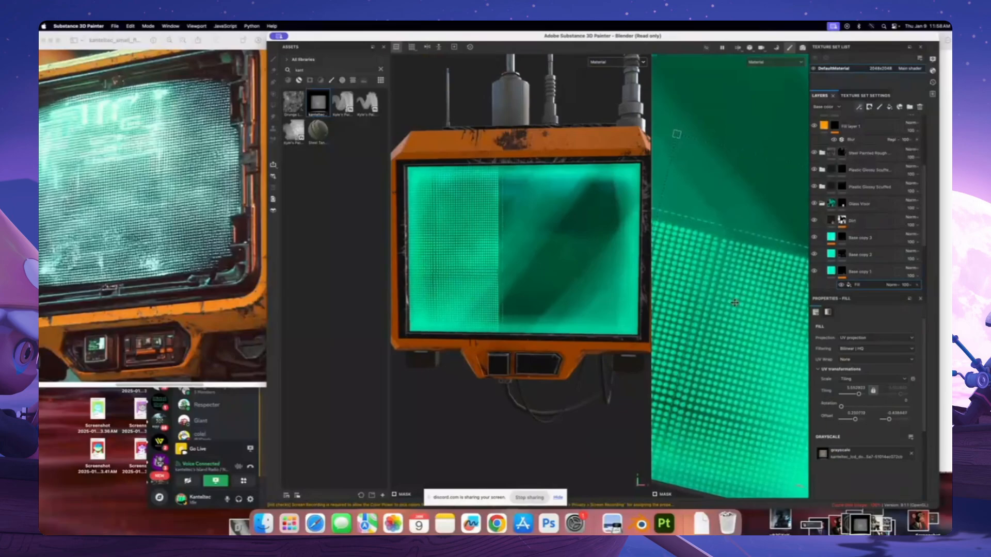
{"action": "right_click_drag", "start_coordinate": [759, 276], "coordinate": [752, 272], "text": "alt"}
{"action": "left_click_drag", "start_coordinate": [752, 272], "coordinate": [748, 273], "text": "alt+shift"}
Select the upper Base copy 1 mask, shrink the brush, check the layer by toggling its visibility, and set the stroke opacity to 100
{"action": "left_click", "coordinate": [842, 271]}
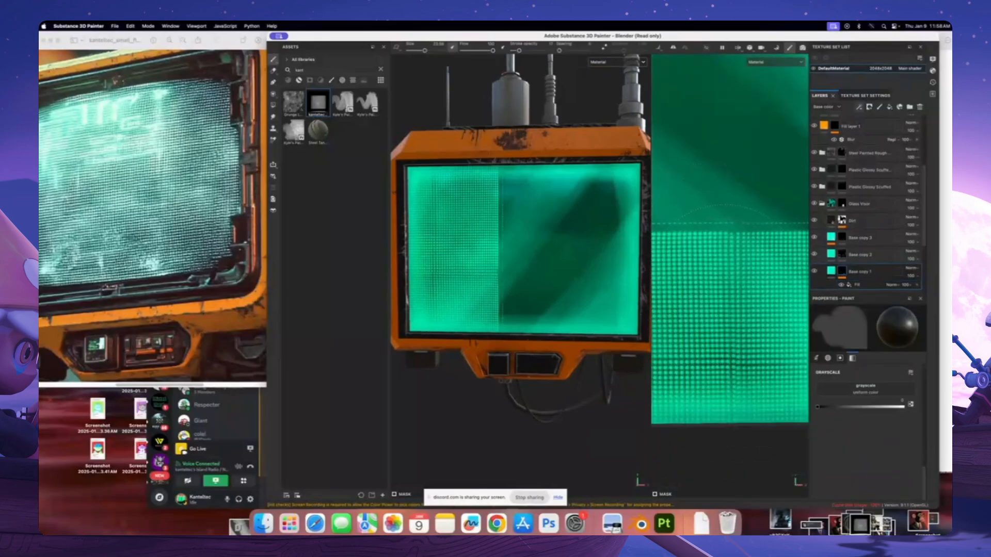
{"action": "mouse_move", "coordinate": [725, 279]}
{"action": "right_mouse_down", "text": "super"}
{"action": "mouse_move", "coordinate": [704, 280]}
{"action": "mouse_move", "coordinate": [735, 276]}
{"action": "right_mouse_up", "text": "super"}
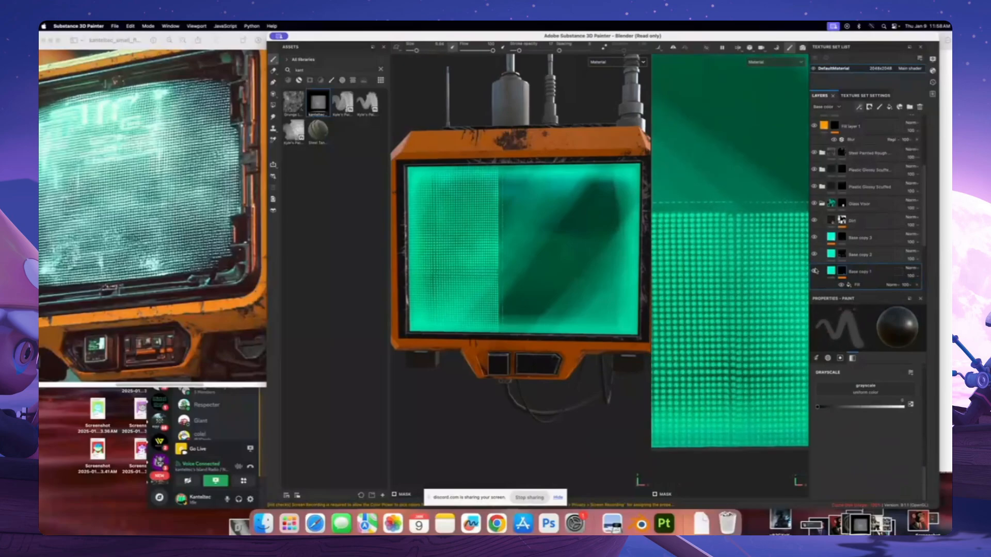
{"action": "left_click", "coordinate": [814, 270]}
{"action": "left_click", "coordinate": [814, 270]}
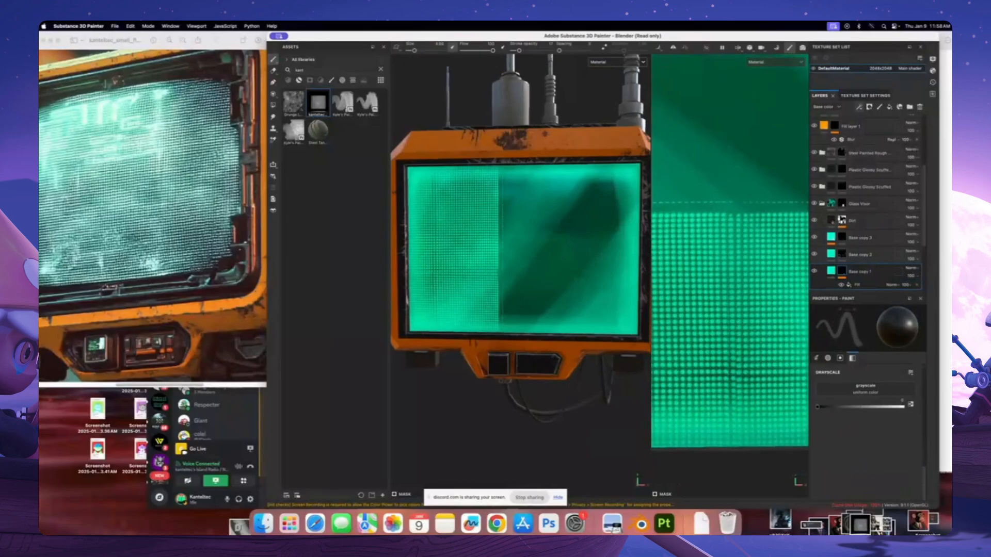
{"action": "left_click_drag", "start_coordinate": [519, 50], "coordinate": [551, 50]}
Put the upper Base copy 1 layer in a new folder and add a white mask to the folder
{"action": "left_click", "coordinate": [909, 106]}
{"action": "left_click_drag", "start_coordinate": [855, 289], "coordinate": [852, 272]}
{"action": "left_click", "coordinate": [868, 106]}
{"action": "left_click", "coordinate": [880, 126]}
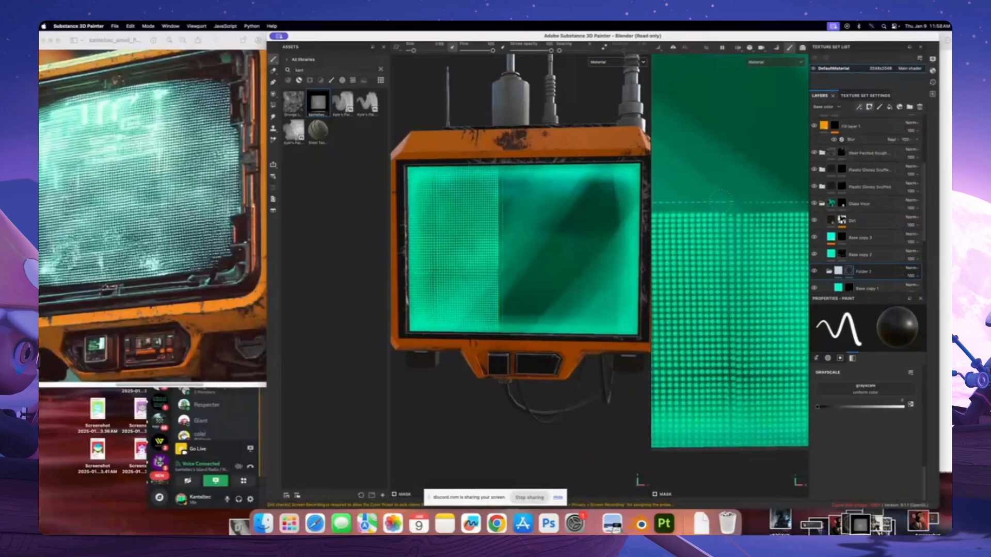
{"action": "mouse_move", "coordinate": [720, 201]}
{"action": "left_mouse_down", "text": "alt"}
{"action": "mouse_move", "coordinate": [746, 205]}
{"action": "mouse_move", "coordinate": [725, 206]}
{"action": "left_mouse_up", "text": "alt"}
{"action": "scroll", "coordinate": [723, 341], "scroll_direction": "down", "scroll_amount": 4}
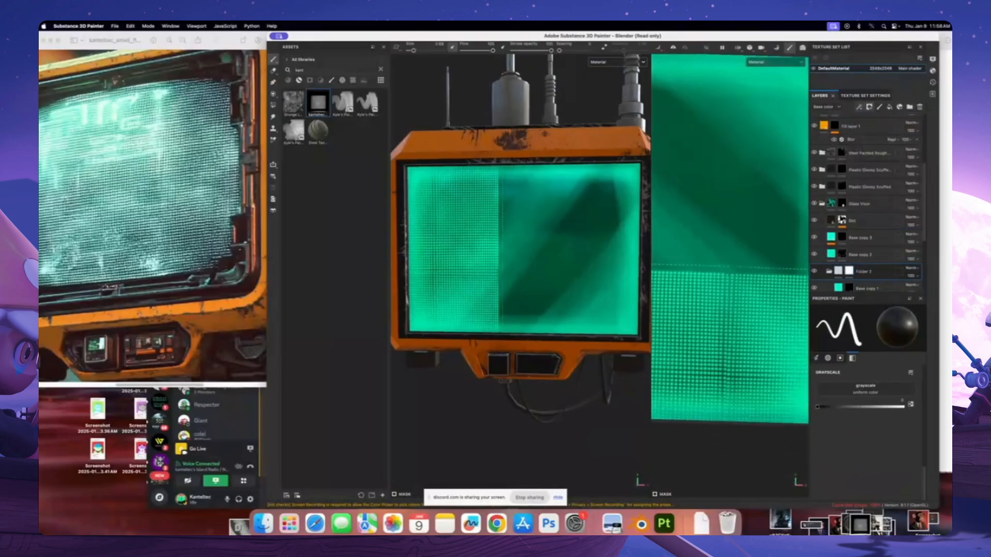
{"action": "mouse_move", "coordinate": [723, 310]}
{"action": "left_mouse_down", "text": "alt"}
{"action": "mouse_move", "coordinate": [763, 307]}
{"action": "mouse_move", "coordinate": [708, 305]}
{"action": "left_mouse_up", "text": "alt"}
{"action": "scroll", "coordinate": [738, 306], "scroll_direction": "down", "scroll_amount": 3}
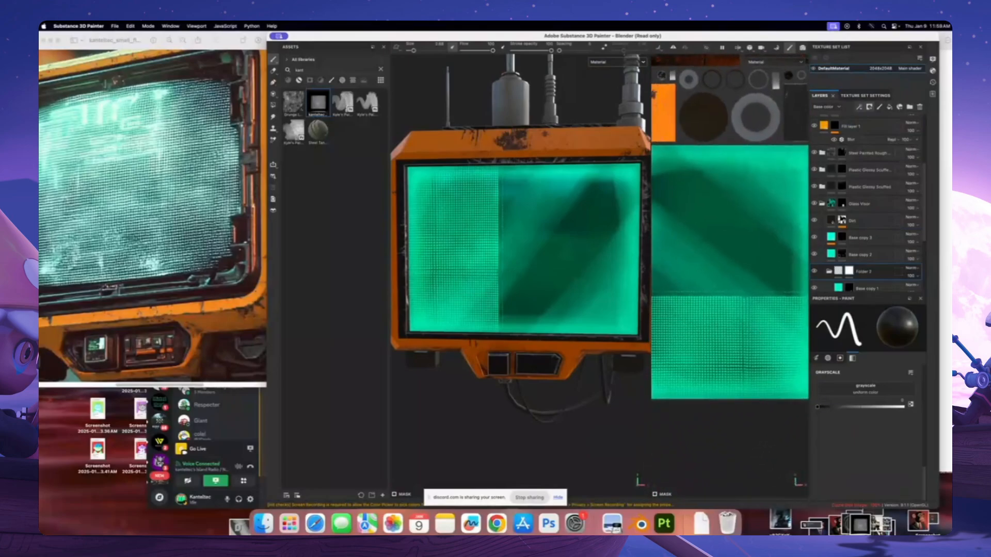
{"action": "scroll", "coordinate": [723, 288], "scroll_direction": "down", "scroll_amount": 3}
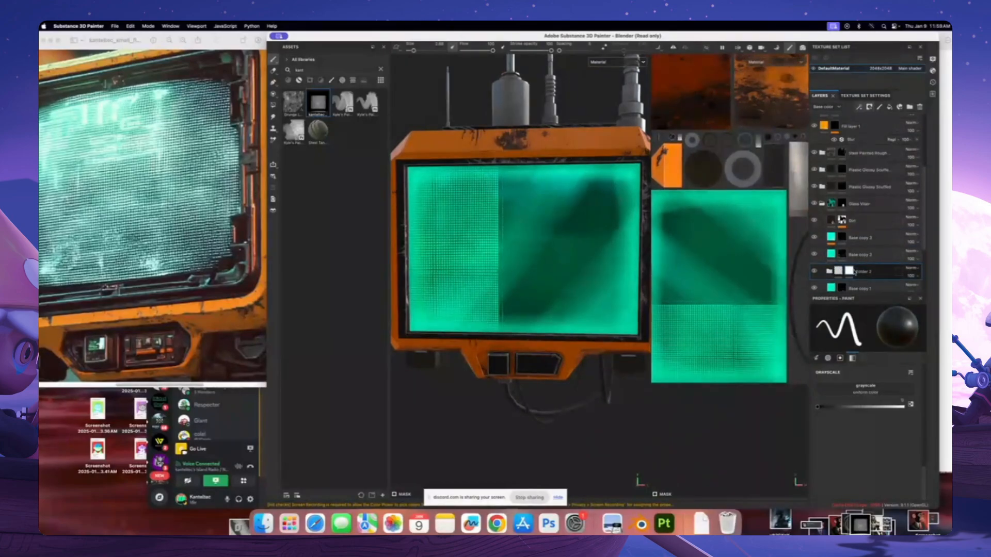
Try to move the lower Base copy 1 layer into Folder 2, and collapse the folder
{"action": "mouse_move", "coordinate": [849, 270]}
{"action": "scroll", "coordinate": [859, 259], "scroll_direction": "down", "scroll_amount": 3}
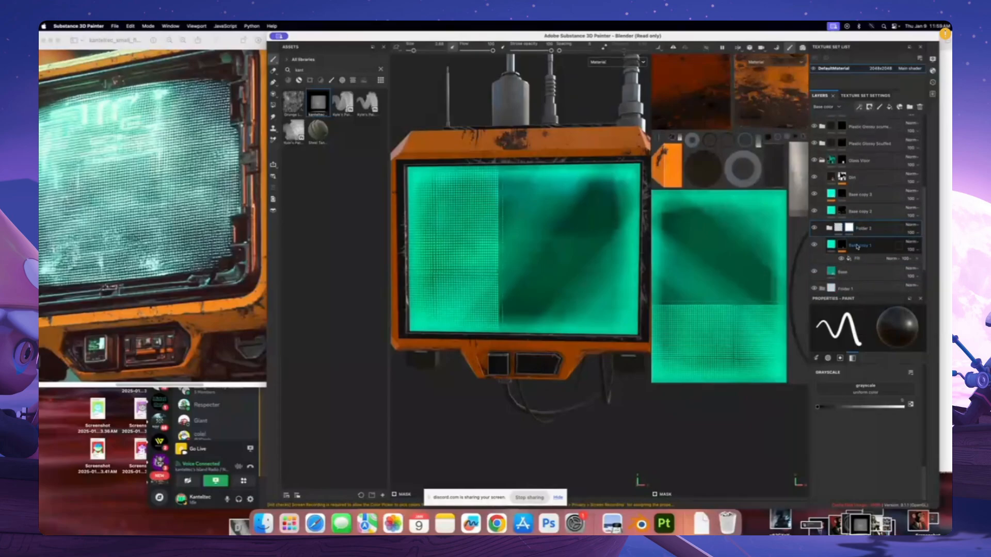
{"action": "mouse_move", "coordinate": [862, 246]}
{"action": "left_mouse_down"}
{"action": "mouse_move", "coordinate": [864, 218]}
{"action": "mouse_move", "coordinate": [862, 232]}
{"action": "left_mouse_up"}
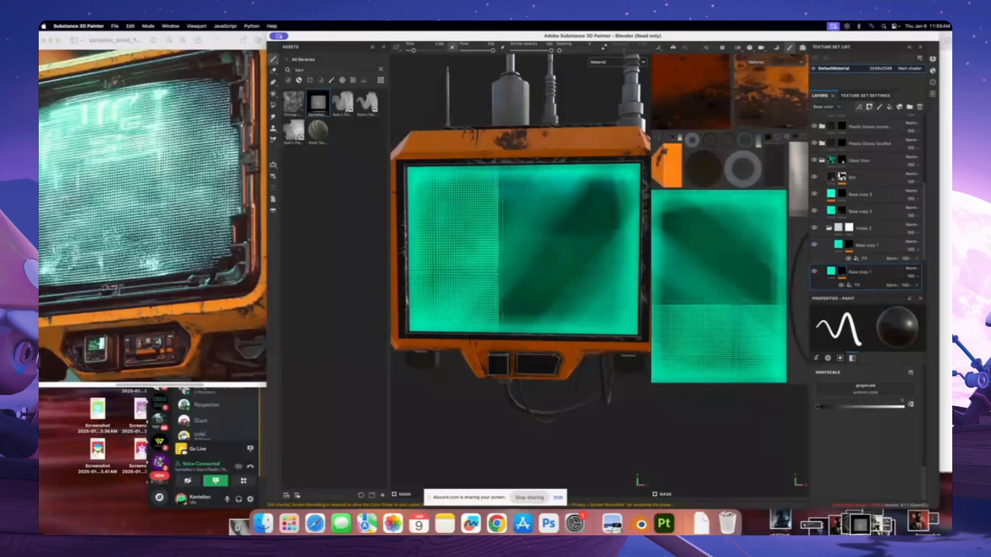
{"action": "middle_click_drag", "start_coordinate": [762, 276], "coordinate": [781, 290], "text": "alt"}
{"action": "left_click", "coordinate": [866, 246]}
{"action": "left_click", "coordinate": [829, 228]}
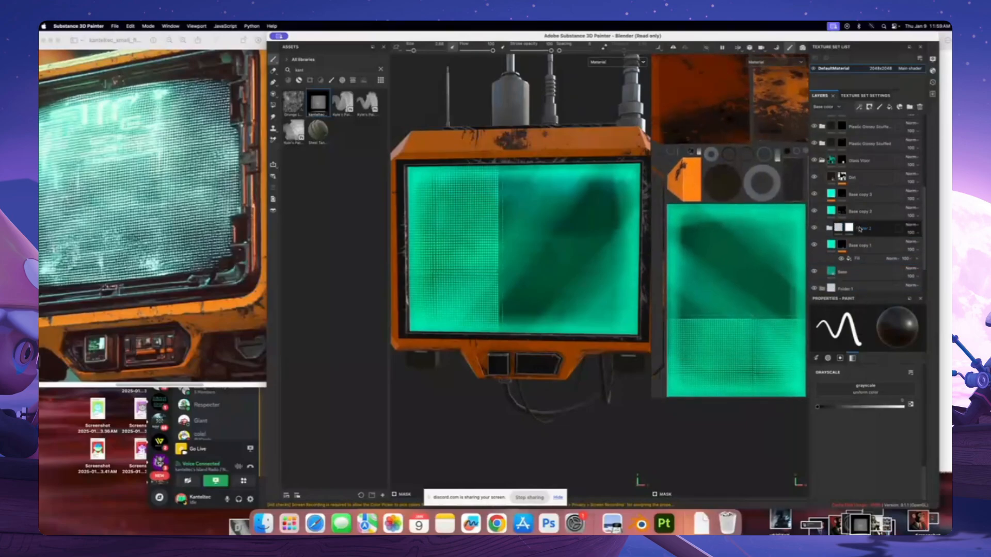
Create and rename a folder above Folder 2, and move Folder 2 and the lower Base copy 1 layer into it
{"action": "left_click", "coordinate": [862, 229]}
{"action": "left_click", "coordinate": [910, 106]}
{"action": "double_click", "coordinate": [856, 227]}
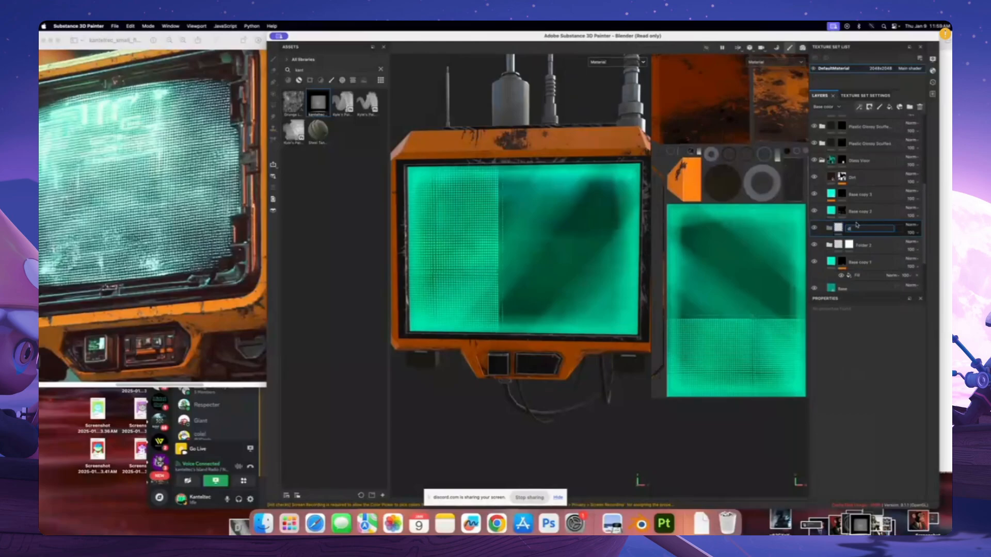
{"action": "left_click", "coordinate": [863, 246]}
{"action": "left_click", "coordinate": [864, 262], "text": "shift"}
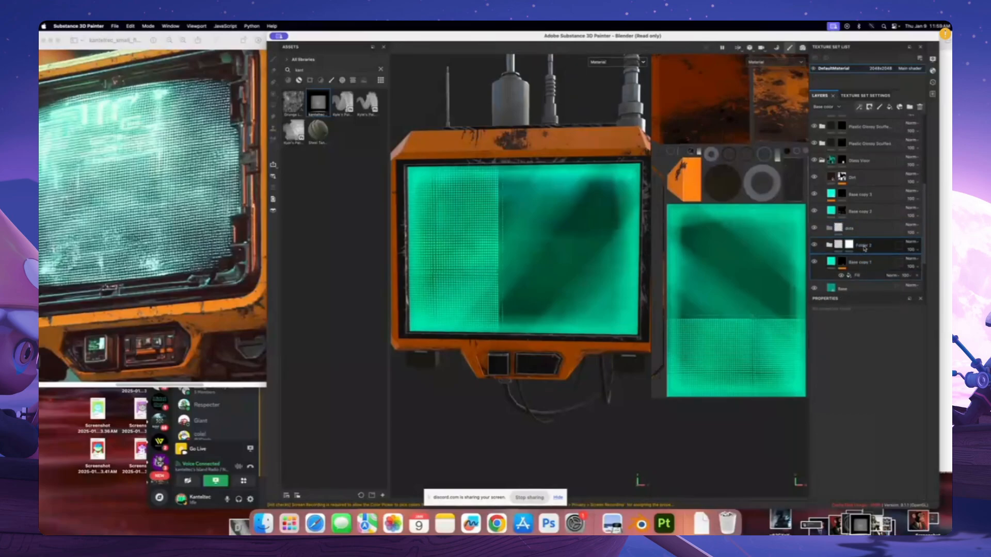
{"action": "left_click_drag", "start_coordinate": [863, 247], "coordinate": [848, 233]}
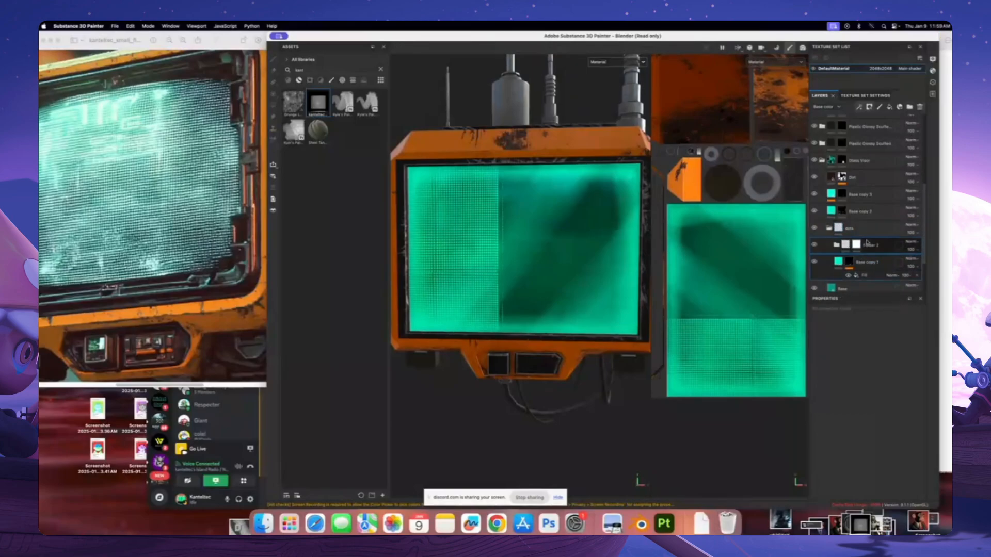
Duplicate Folder 2 and the Base copy 1 layer together inside the new parent folder
{"action": "left_click", "coordinate": [866, 263]}
{"action": "left_click", "coordinate": [863, 247]}
{"action": "right_click", "coordinate": [863, 247]}
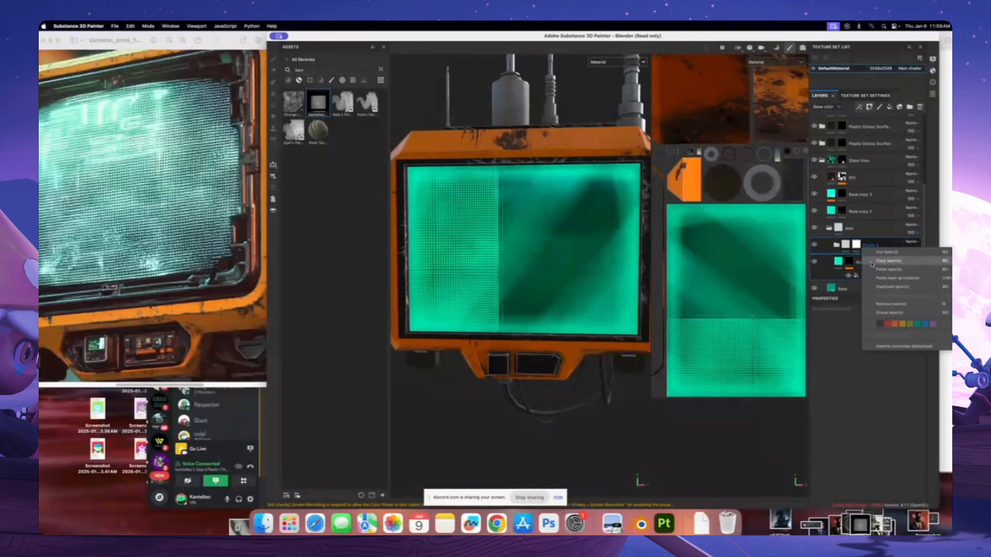
{"action": "left_click", "coordinate": [872, 244]}
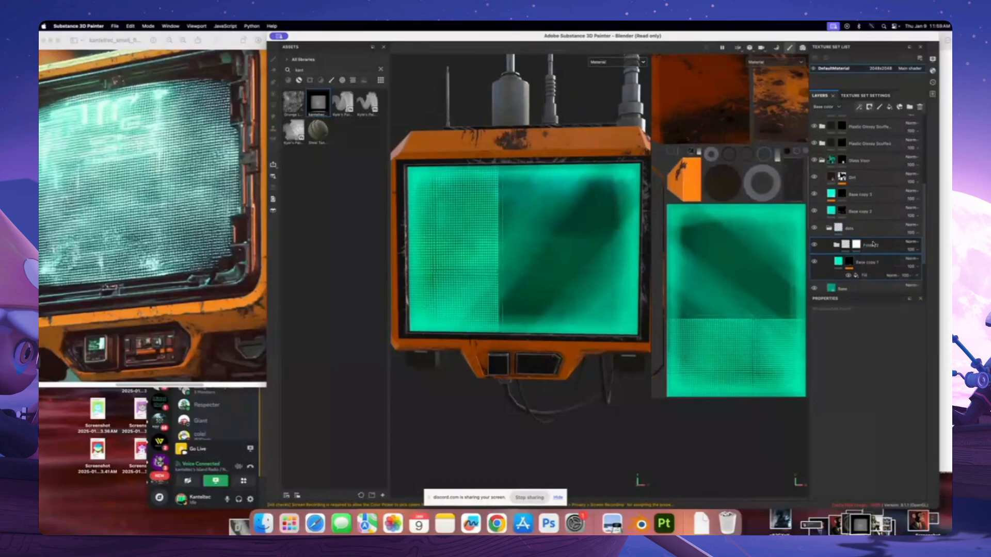
{"action": "key", "text": "super+d"}
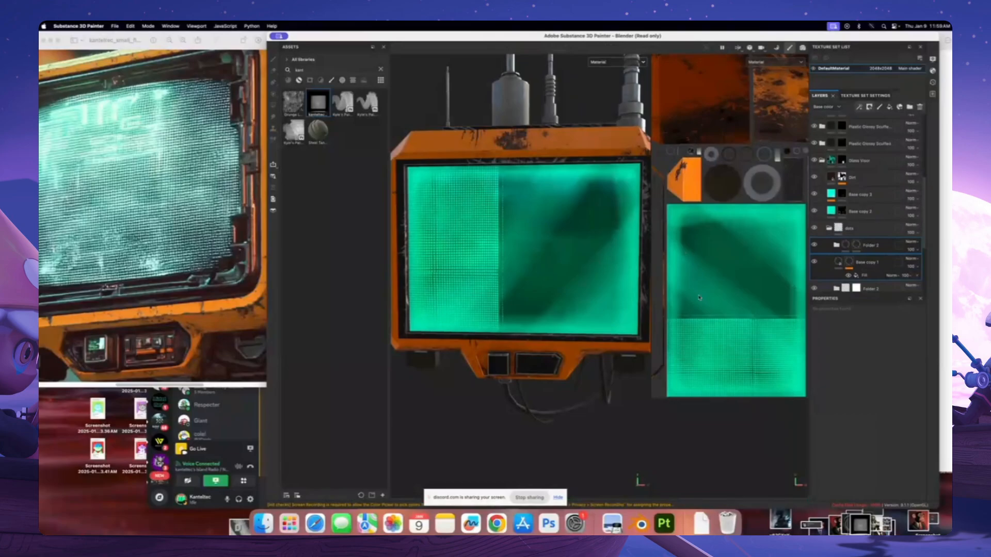
Expand the upper Folder 2 and move the dot pattern of the Base copy 1 layer below it onto the screen's upper uncovered area
{"action": "left_click", "coordinate": [862, 275]}
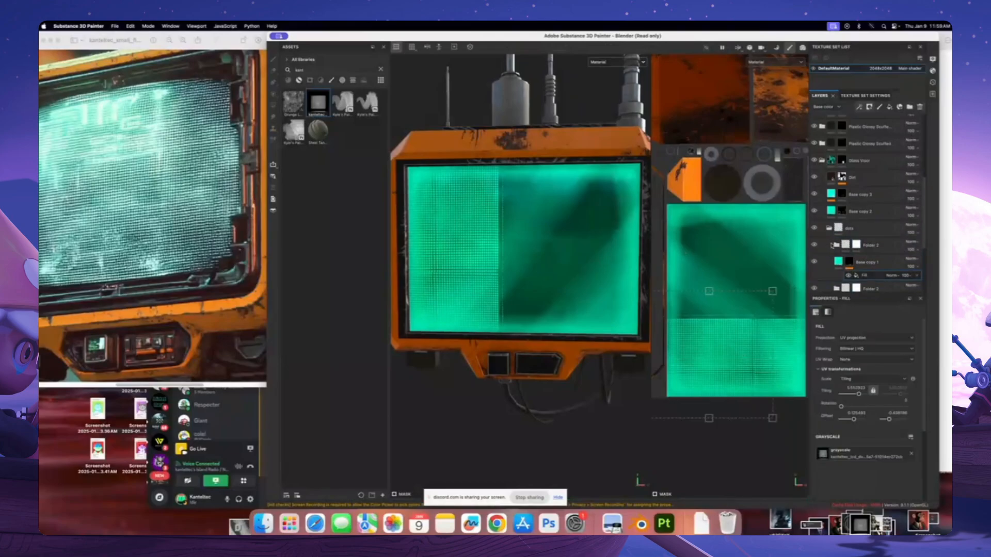
{"action": "left_click", "coordinate": [831, 245]}
{"action": "scroll", "coordinate": [871, 262], "scroll_direction": "down", "scroll_amount": 3}
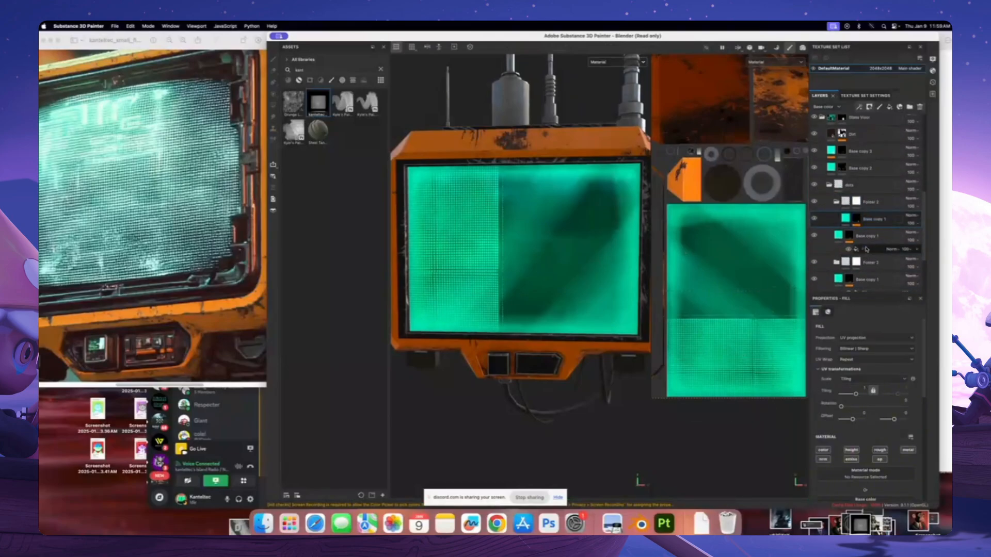
{"action": "left_click", "coordinate": [856, 221]}
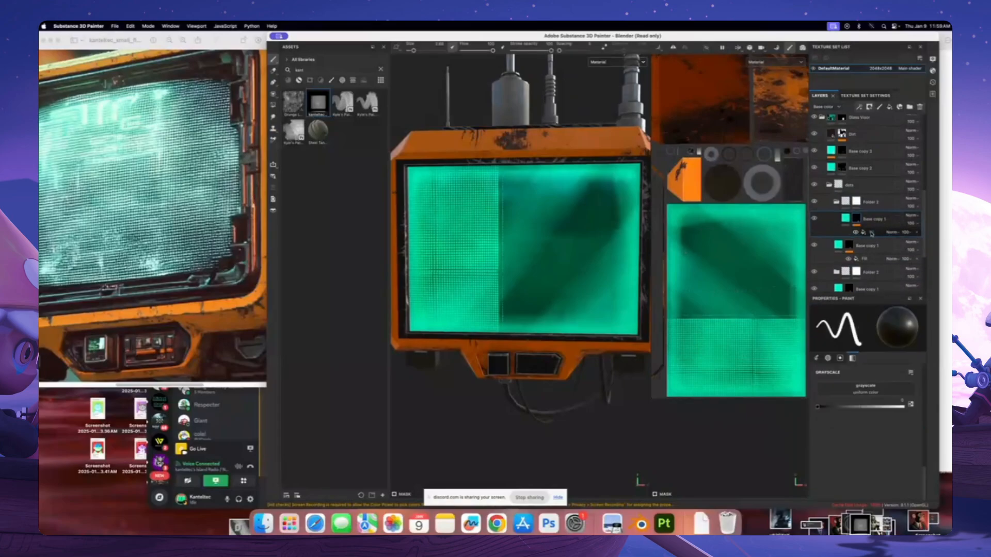
{"action": "left_click", "coordinate": [862, 259]}
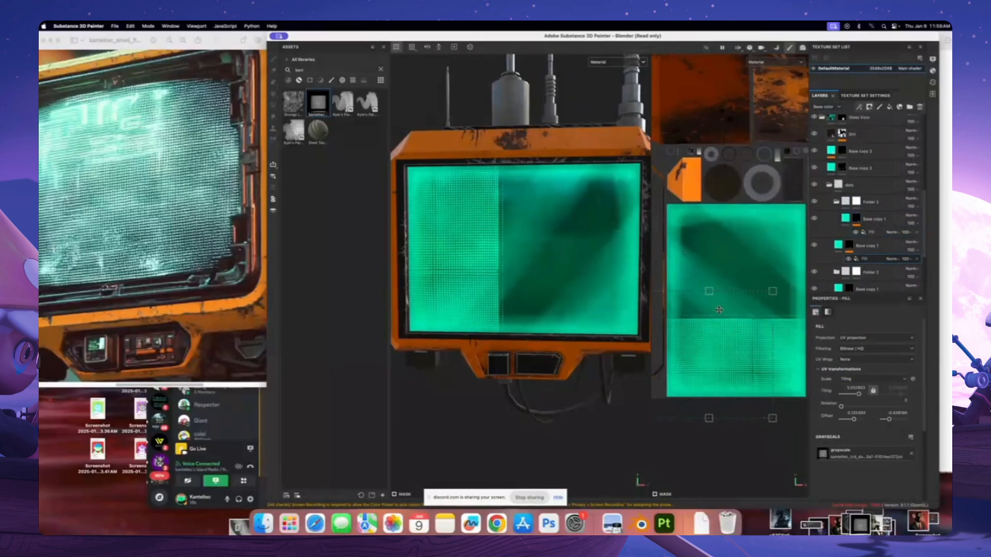
{"action": "left_click_drag", "start_coordinate": [719, 309], "coordinate": [714, 251]}
{"action": "scroll", "coordinate": [735, 290], "scroll_direction": "up", "scroll_amount": 2}
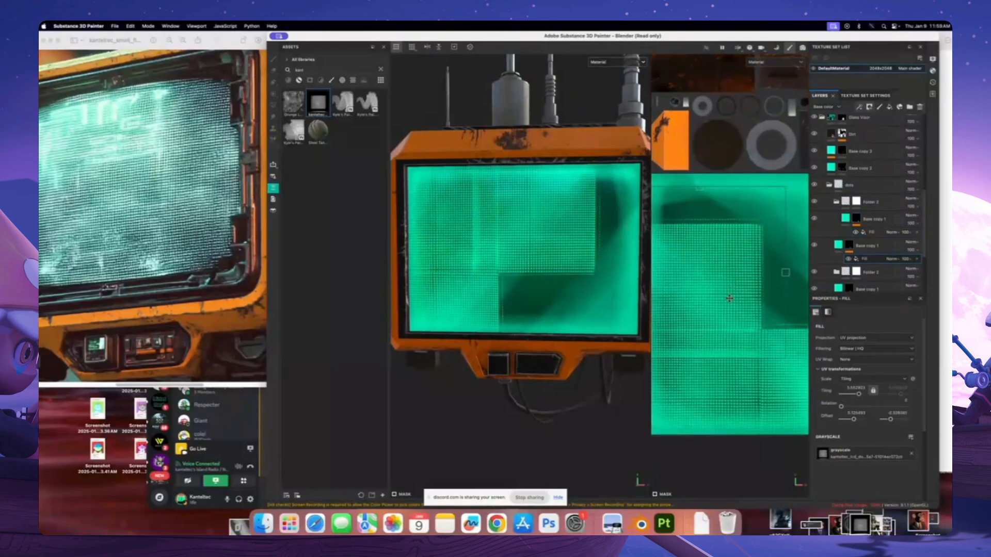
{"action": "left_click_drag", "start_coordinate": [718, 299], "coordinate": [718, 299]}
{"action": "scroll", "coordinate": [731, 311], "scroll_direction": "up", "scroll_amount": 2}
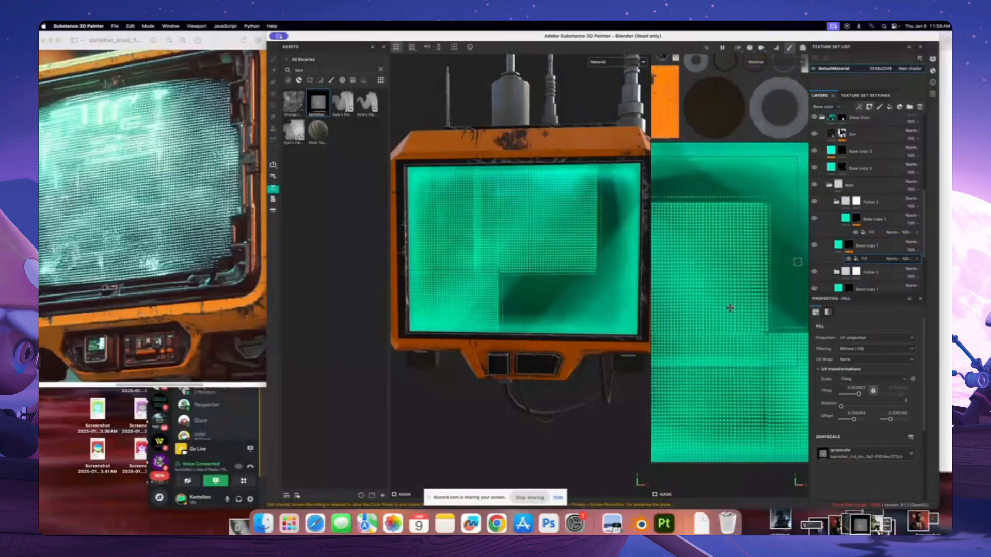
{"action": "left_click_drag", "start_coordinate": [740, 303], "coordinate": [736, 274]}
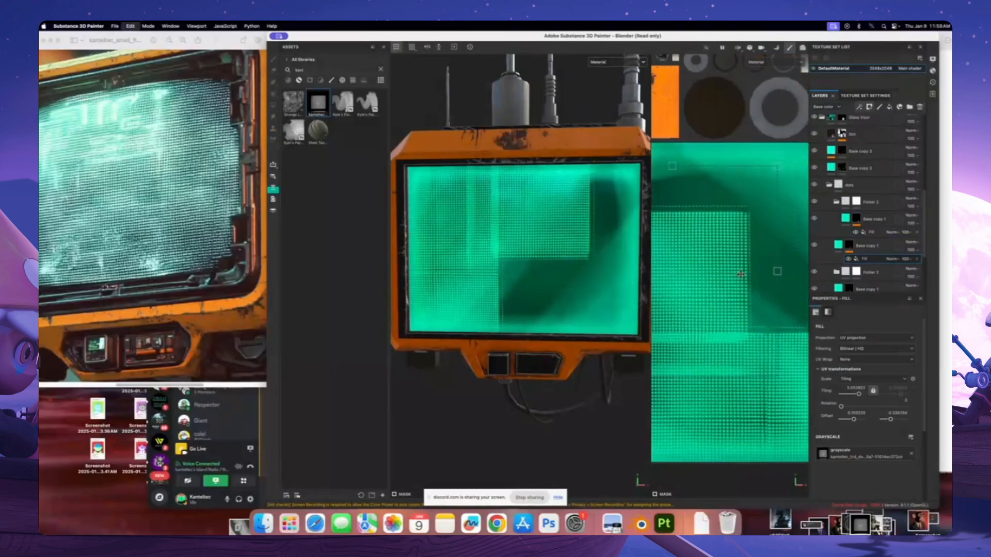
{"action": "key", "text": "super+z"}
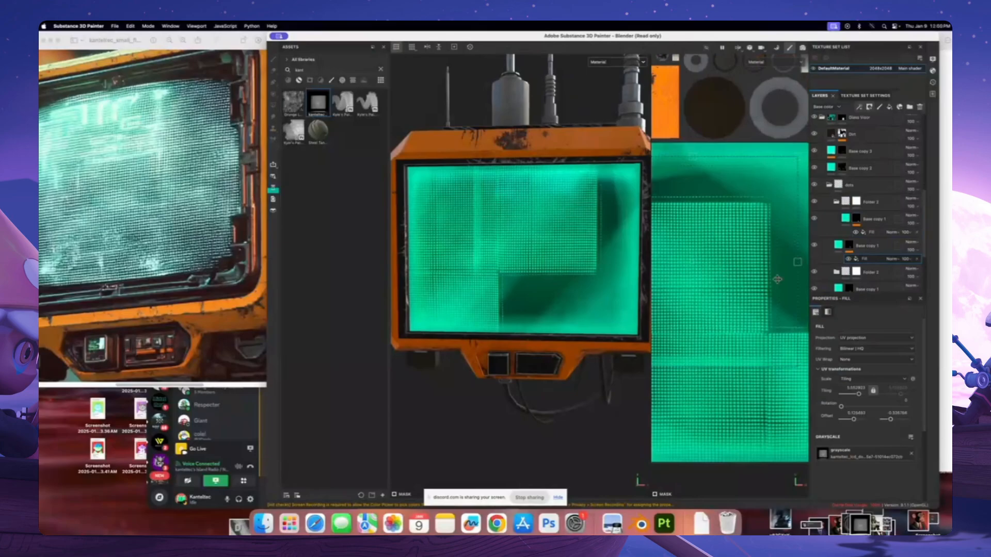
Place the repositioned Base copy 1 layer inside a new folder below Folder 2 and give that folder a white mask
{"action": "left_click", "coordinate": [849, 244]}
{"action": "left_click", "coordinate": [909, 106]}
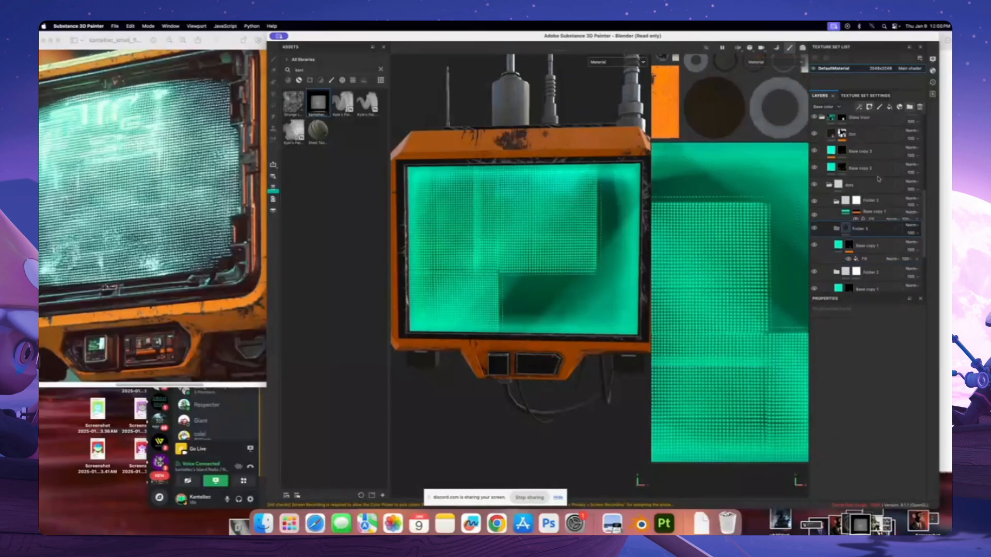
{"action": "left_click", "coordinate": [849, 261]}
{"action": "left_click", "coordinate": [853, 246]}
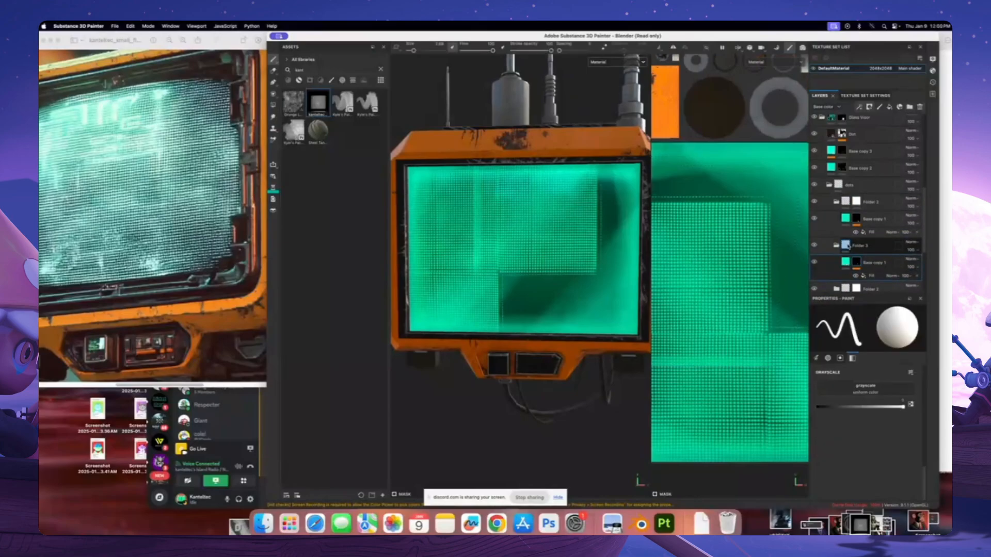
{"action": "left_click", "coordinate": [868, 108]}
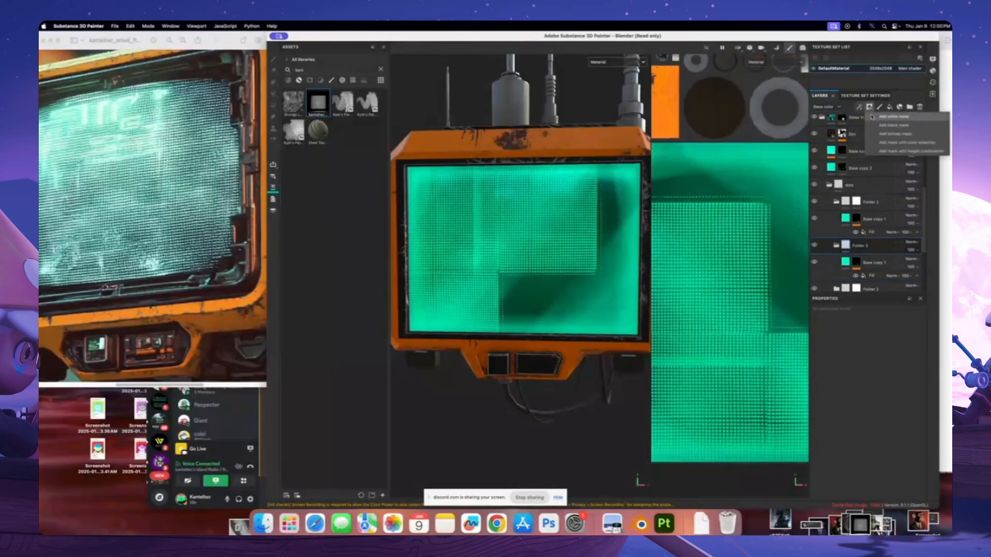
{"action": "left_click", "coordinate": [873, 132]}
{"action": "key", "text": "super+z"}
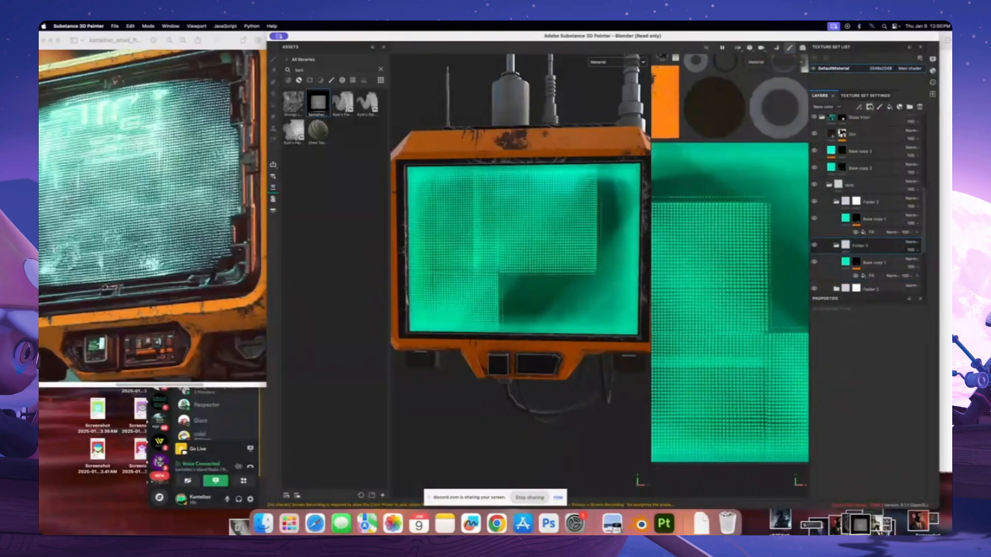
{"action": "left_click", "coordinate": [869, 108]}
{"action": "left_click", "coordinate": [873, 132]}
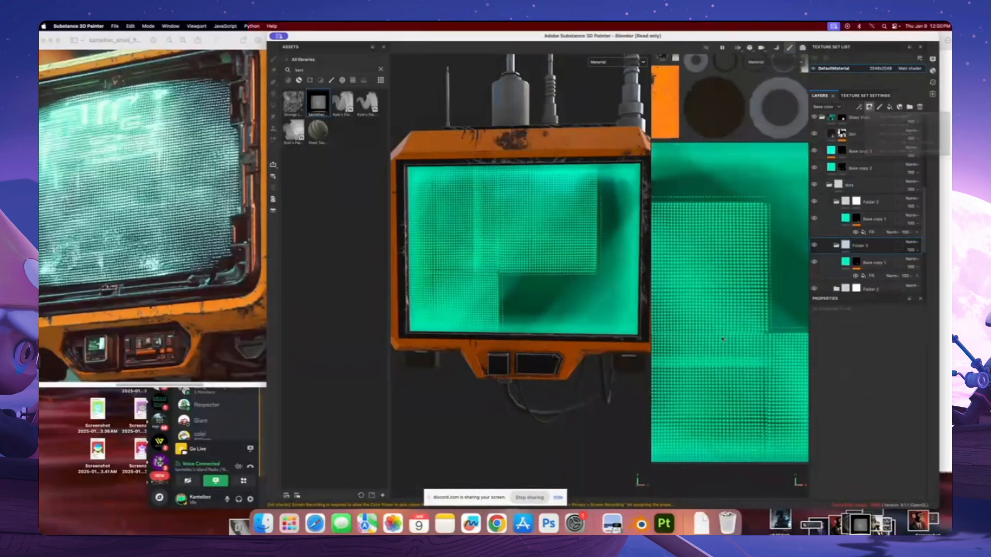
Enlarge the brush and paint black on Folder 3's mask along the bright horizontal band where the dot patches overlap
{"action": "key", "text": "bracketright"}
{"action": "key", "text": "bracketright"}
{"action": "key", "text": "bracketright"}
{"action": "key", "text": "bracketright"}
{"action": "scroll", "coordinate": [730, 274], "scroll_direction": "down", "scroll_amount": 3}
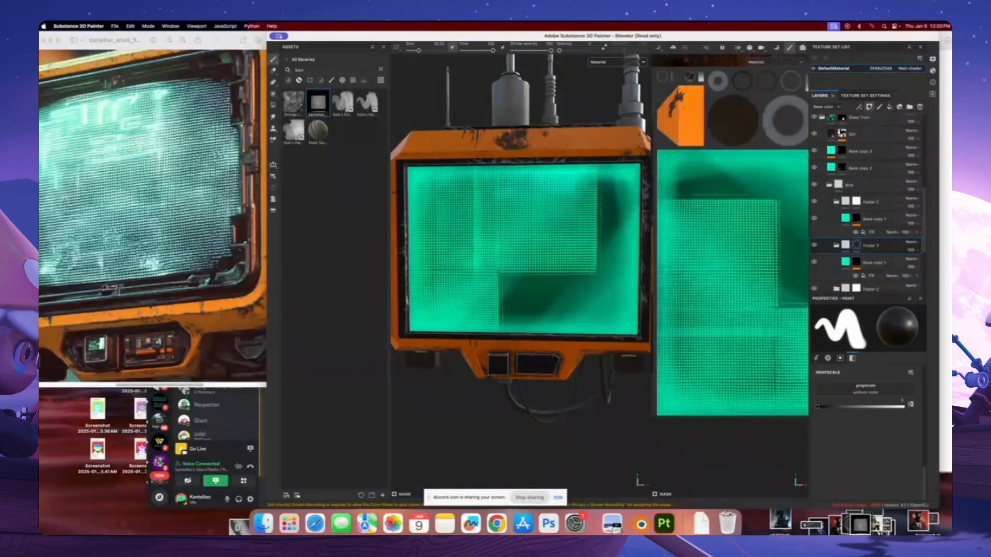
{"action": "left_click_drag", "start_coordinate": [763, 325], "coordinate": [667, 331]}
{"action": "scroll", "coordinate": [750, 328], "scroll_direction": "up", "scroll_amount": 4}
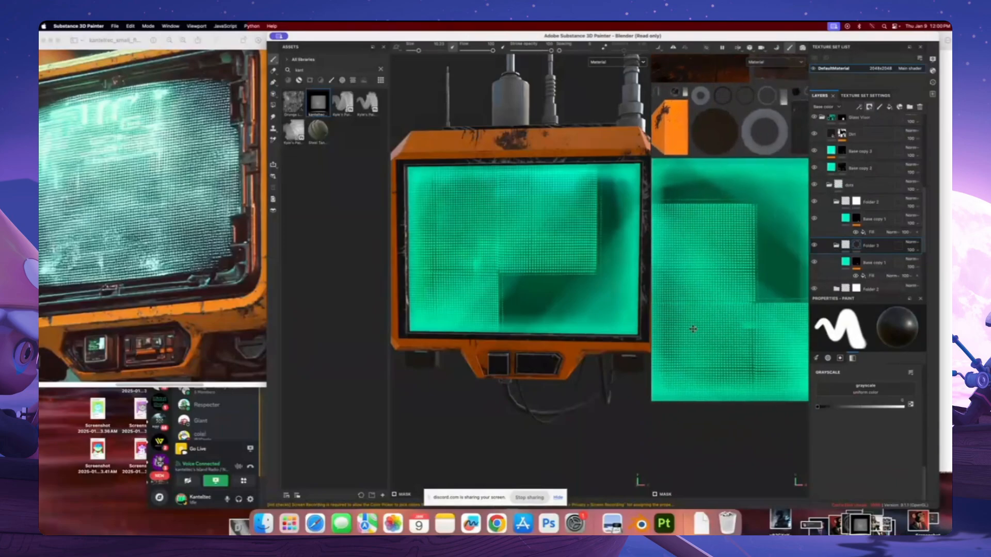
{"action": "middle_click_drag", "start_coordinate": [749, 328], "coordinate": [754, 338], "text": "alt"}
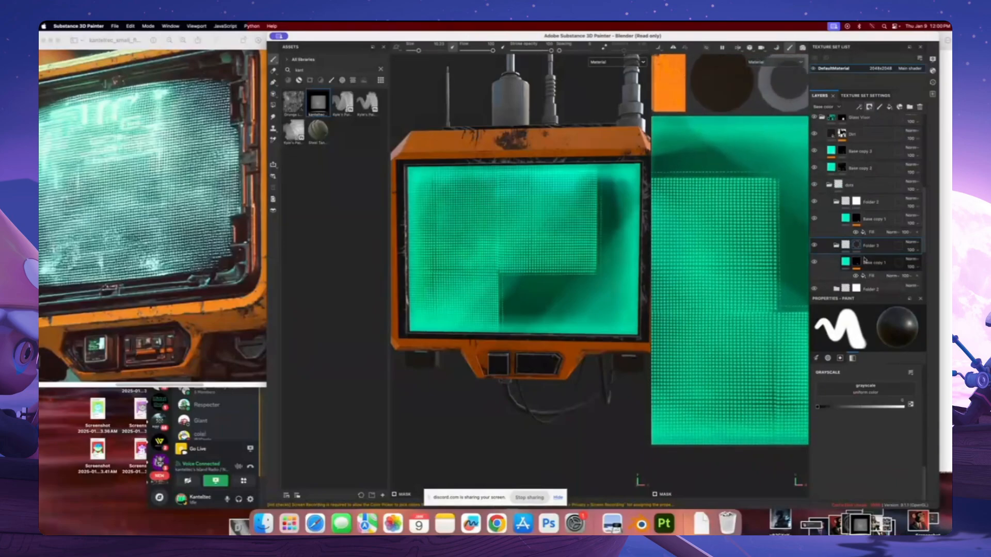
Nudge the mask fill of Folder 3's Base copy 1 layer to line its dots up with the neighbouring patch
{"action": "left_click", "coordinate": [856, 263]}
{"action": "scroll", "coordinate": [707, 316], "scroll_direction": "up", "scroll_amount": 1}
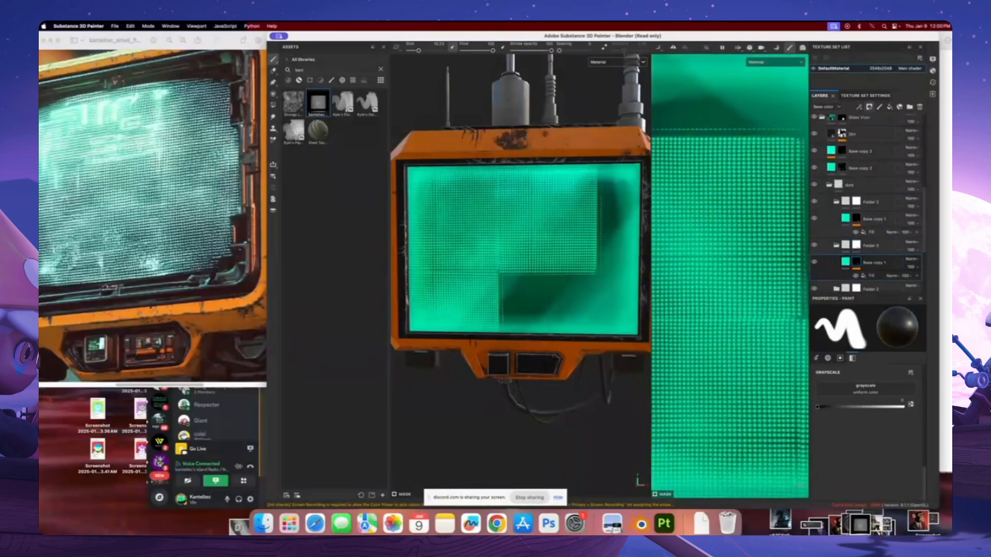
{"action": "left_click", "coordinate": [872, 276]}
{"action": "left_click_drag", "start_coordinate": [748, 288], "coordinate": [712, 285]}
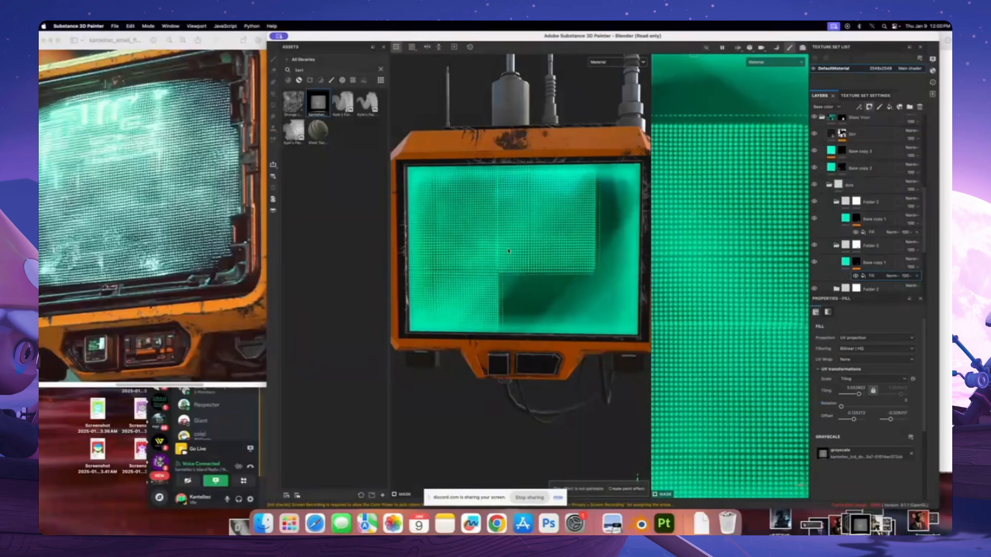
{"action": "scroll", "coordinate": [743, 297], "scroll_direction": "down", "scroll_amount": 1}
{"action": "middle_click_drag", "start_coordinate": [742, 299], "coordinate": [751, 291], "text": "alt"}
{"action": "scroll", "coordinate": [709, 289], "scroll_direction": "up", "scroll_amount": 2}
{"action": "scroll", "coordinate": [712, 290], "scroll_direction": "up", "scroll_amount": 2}
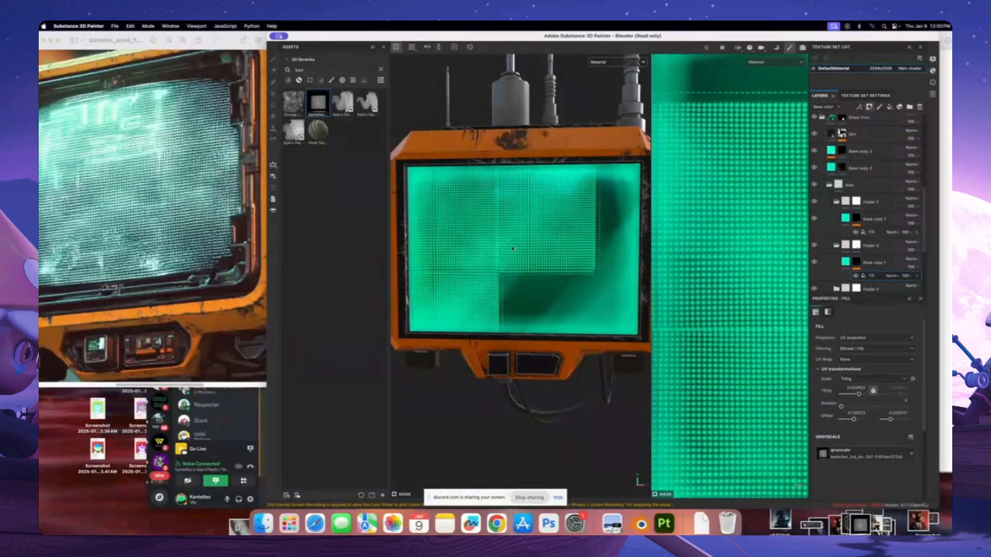
Fine-tune the offset of Folder 3's dot pattern at the junction of the patches so that the rows and columns align
{"action": "scroll", "coordinate": [508, 244], "scroll_direction": "up", "scroll_amount": 4}
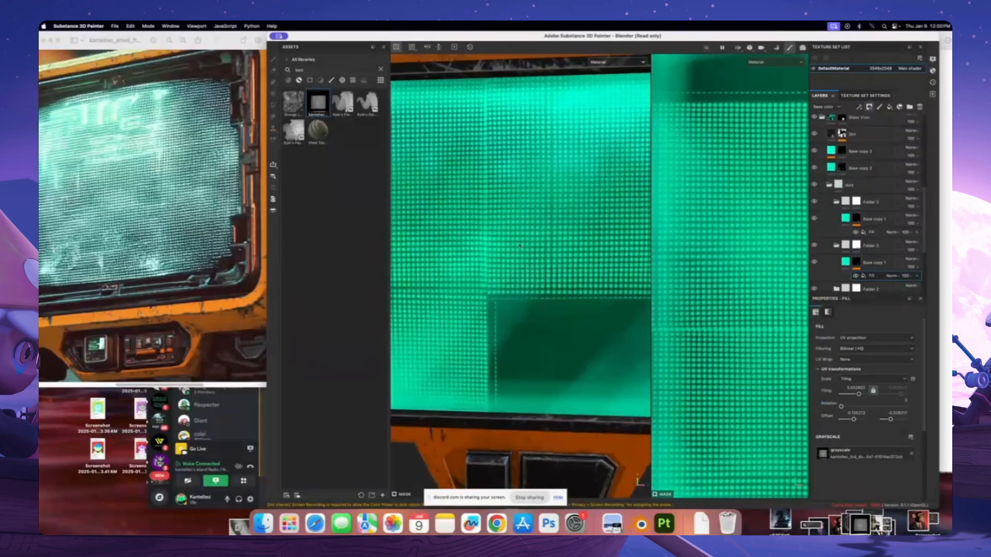
{"action": "scroll", "coordinate": [742, 291], "scroll_direction": "down", "scroll_amount": 3}
{"action": "scroll", "coordinate": [749, 288], "scroll_direction": "up", "scroll_amount": 4}
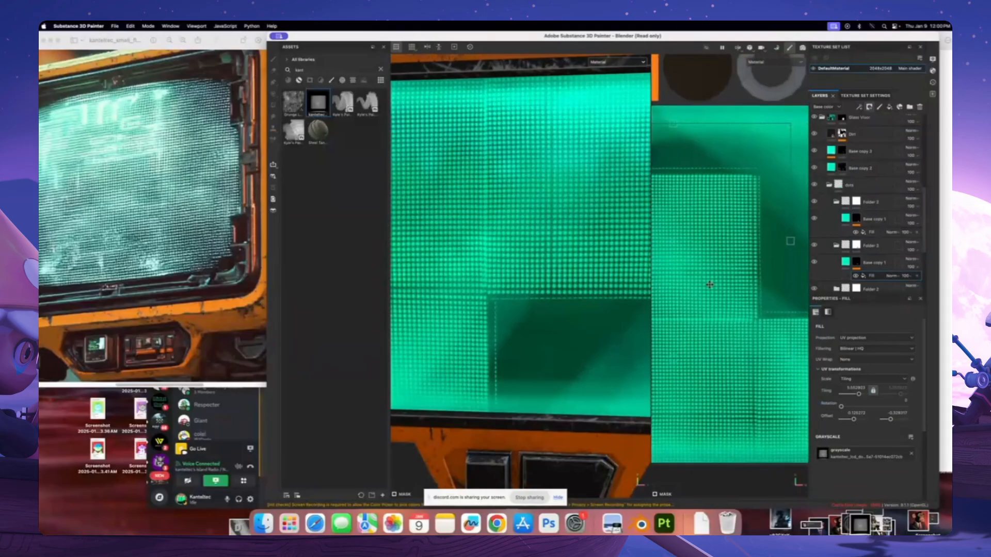
{"action": "scroll", "coordinate": [713, 279], "scroll_direction": "up", "scroll_amount": 2}
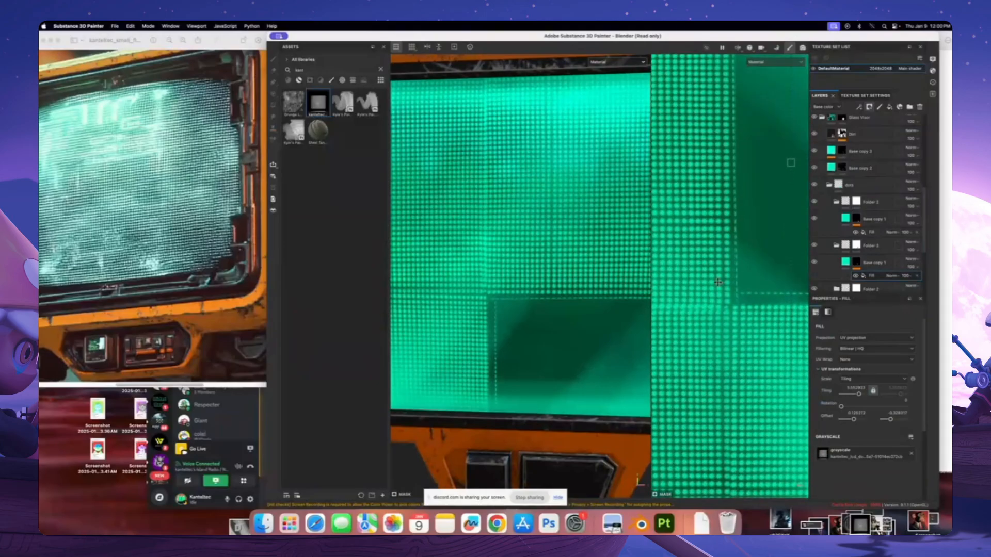
{"action": "left_click_drag", "start_coordinate": [712, 281], "coordinate": [711, 284]}
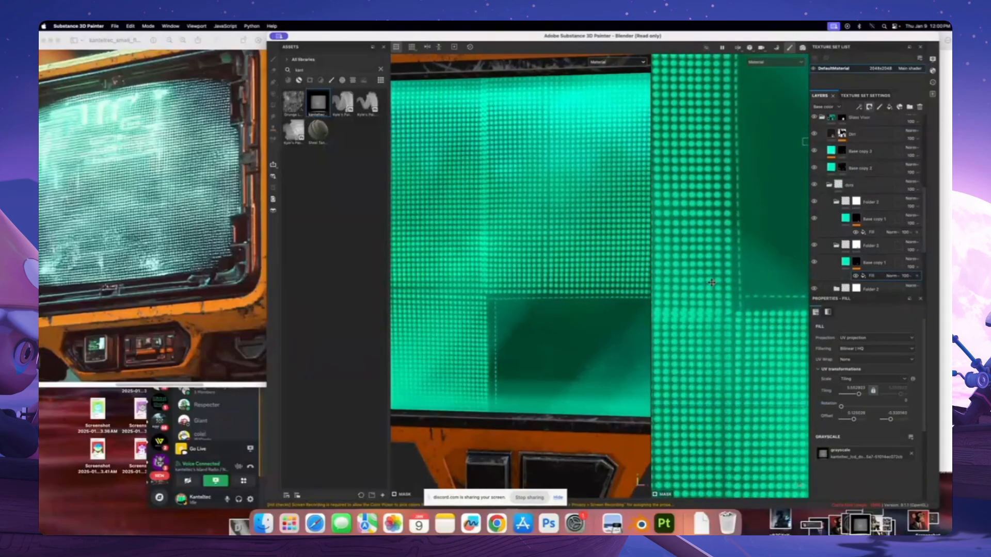
{"action": "scroll", "coordinate": [701, 266], "scroll_direction": "down", "scroll_amount": 3}
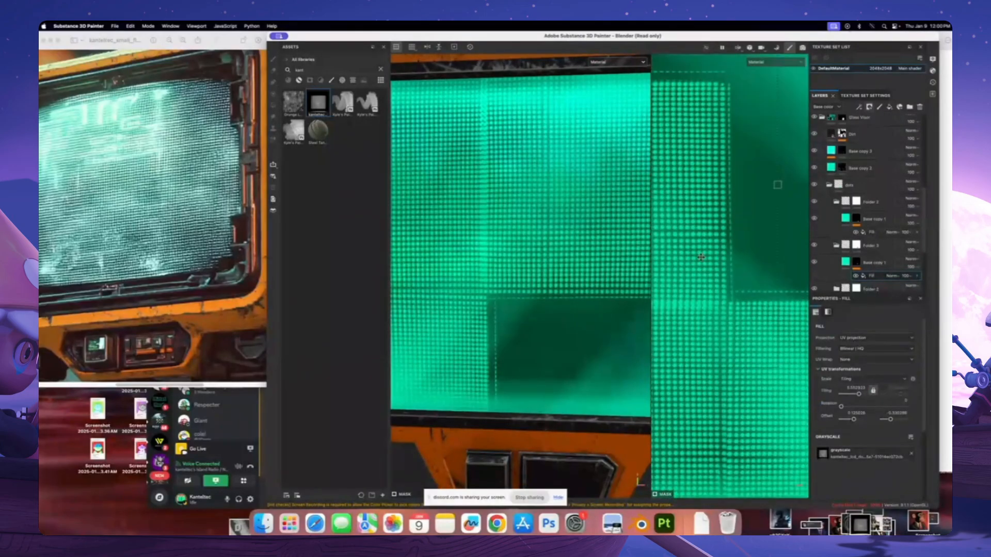
{"action": "middle_click_drag", "start_coordinate": [696, 299], "coordinate": [754, 311], "text": "alt"}
{"action": "scroll", "coordinate": [754, 312], "scroll_direction": "up", "scroll_amount": 4}
{"action": "left_click_drag", "start_coordinate": [741, 288], "coordinate": [740, 284]}
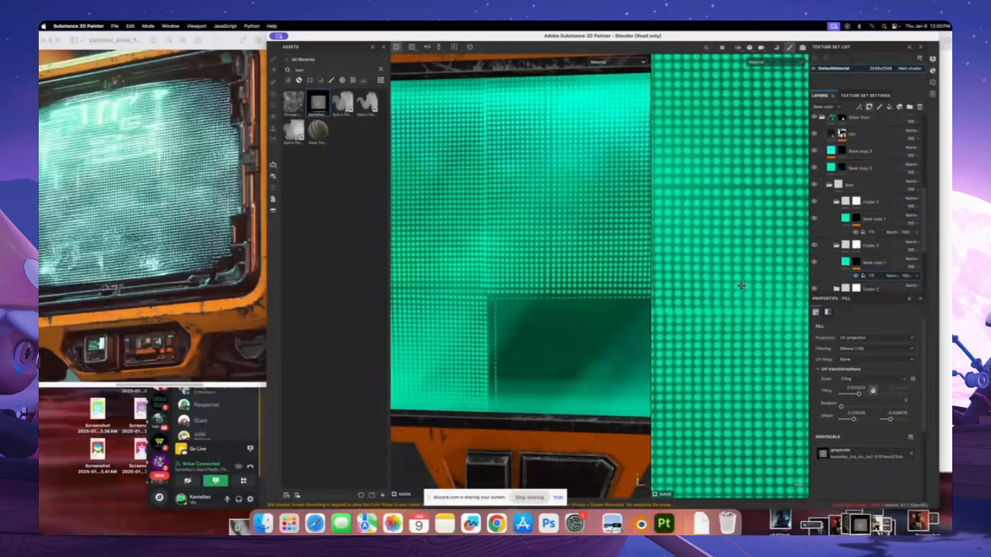
Collapse the parent folder that holds the dot pattern folders
{"action": "scroll", "coordinate": [565, 270], "scroll_direction": "down", "scroll_amount": 3}
{"action": "scroll", "coordinate": [565, 270], "scroll_direction": "down", "scroll_amount": 4}
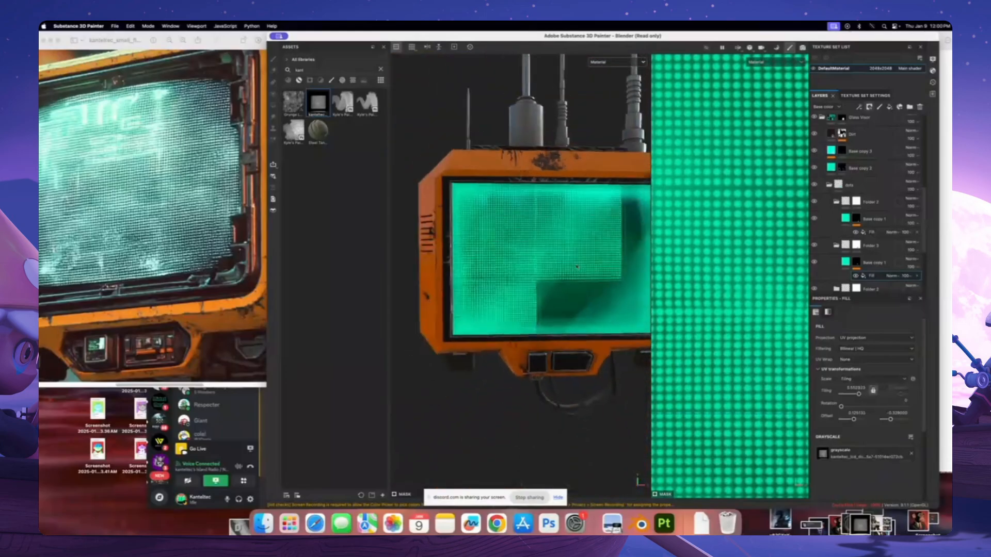
{"action": "left_click_drag", "start_coordinate": [566, 269], "coordinate": [582, 274], "text": "alt"}
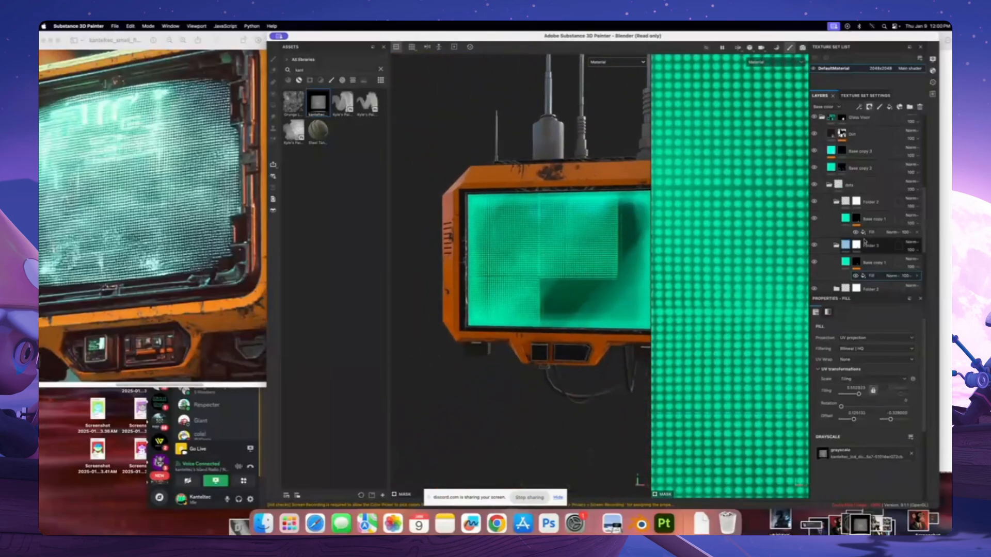
{"action": "left_click", "coordinate": [829, 186]}
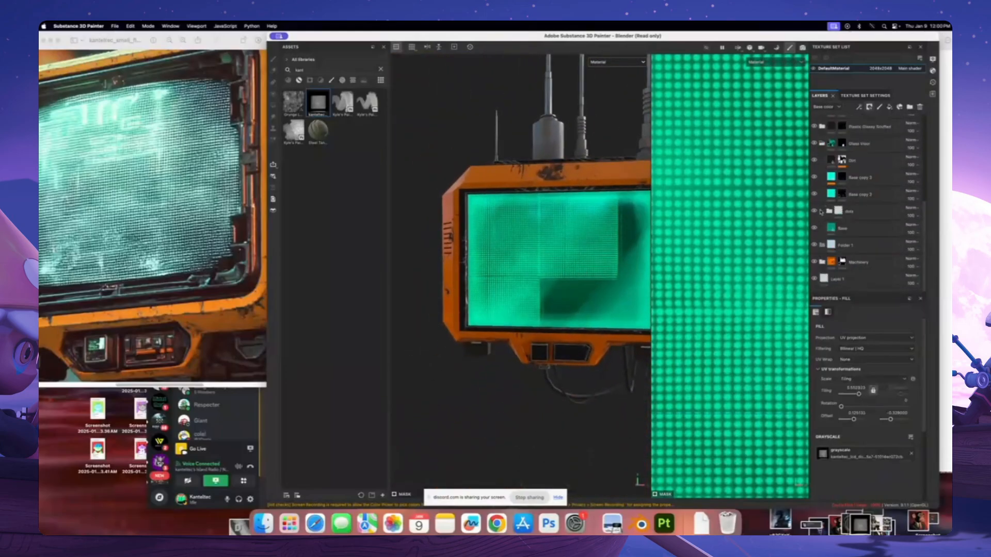
Examine the dot pattern and the seams between its patches on the monitor screen from several angles and distances
{"action": "left_click_drag", "start_coordinate": [485, 263], "coordinate": [542, 249], "text": "alt"}
{"action": "scroll", "coordinate": [481, 253], "scroll_direction": "up", "scroll_amount": 3}
{"action": "middle_click_drag", "start_coordinate": [573, 281], "coordinate": [507, 289], "text": "alt"}
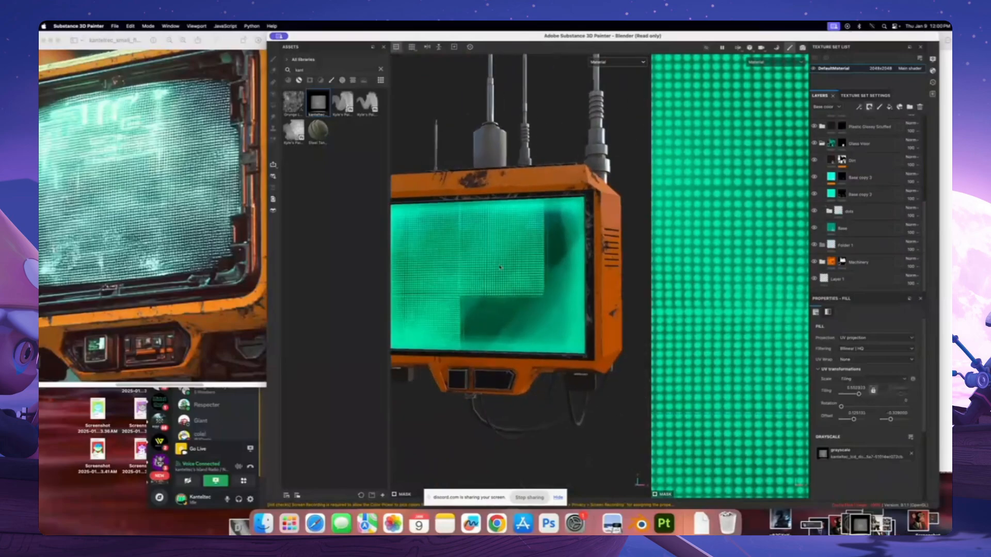
{"action": "scroll", "coordinate": [507, 289], "scroll_direction": "up", "scroll_amount": 4}
{"action": "scroll", "coordinate": [506, 288], "scroll_direction": "down", "scroll_amount": 5}
{"action": "left_click_drag", "start_coordinate": [506, 287], "coordinate": [503, 274], "text": "alt"}
{"action": "scroll", "coordinate": [503, 274], "scroll_direction": "up", "scroll_amount": 4}
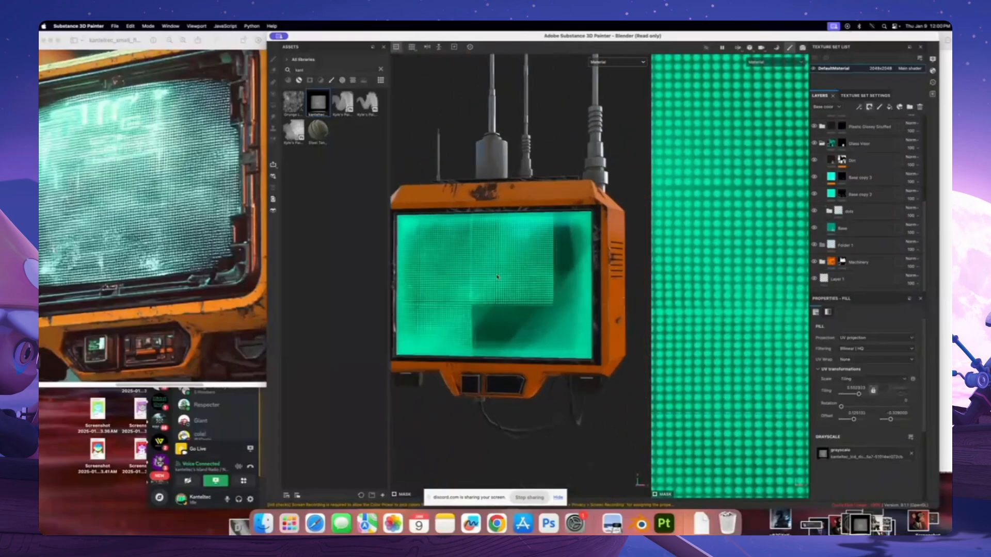
{"action": "scroll", "coordinate": [765, 274], "scroll_direction": "down", "scroll_amount": 4}
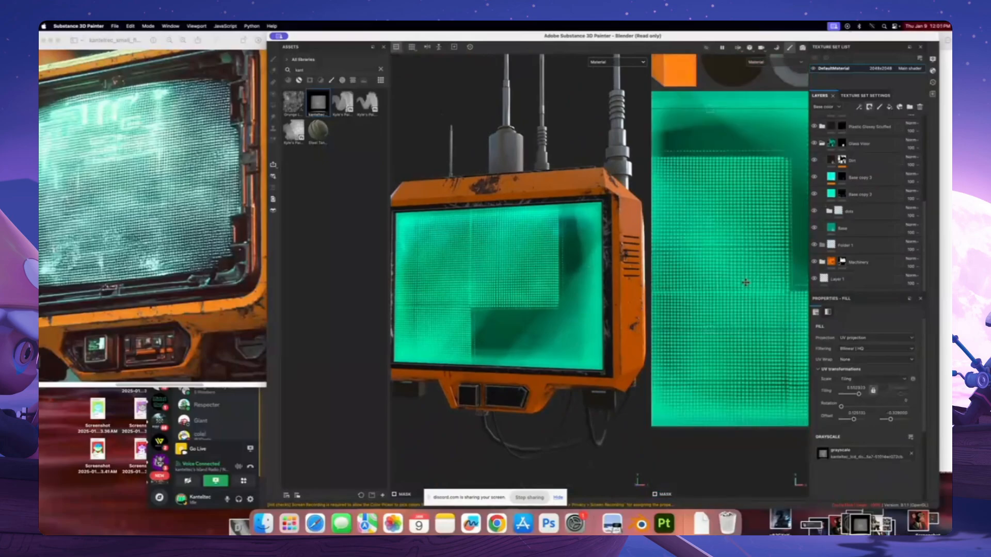
{"action": "scroll", "coordinate": [502, 303], "scroll_direction": "down", "scroll_amount": 4}
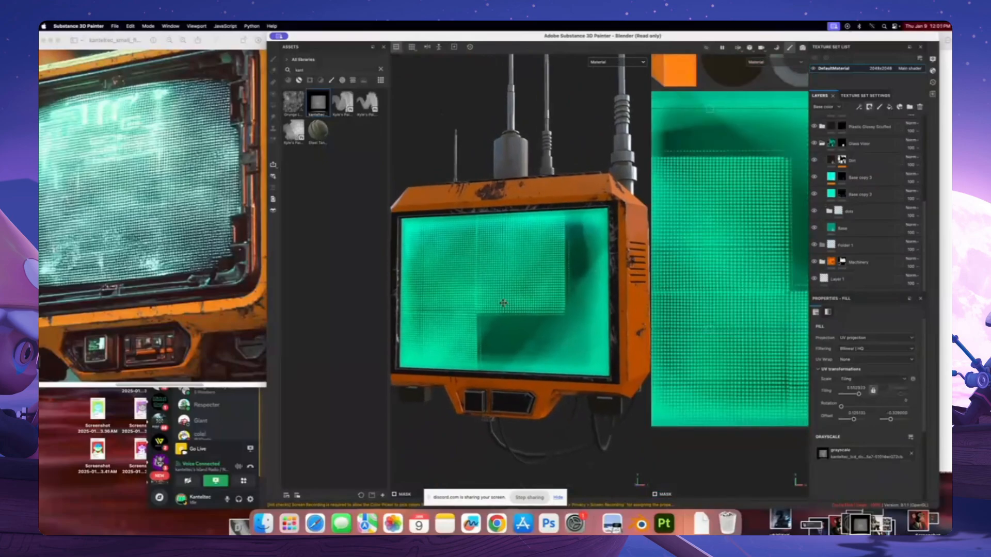
{"action": "left_click_drag", "start_coordinate": [502, 303], "coordinate": [510, 288], "text": "alt"}
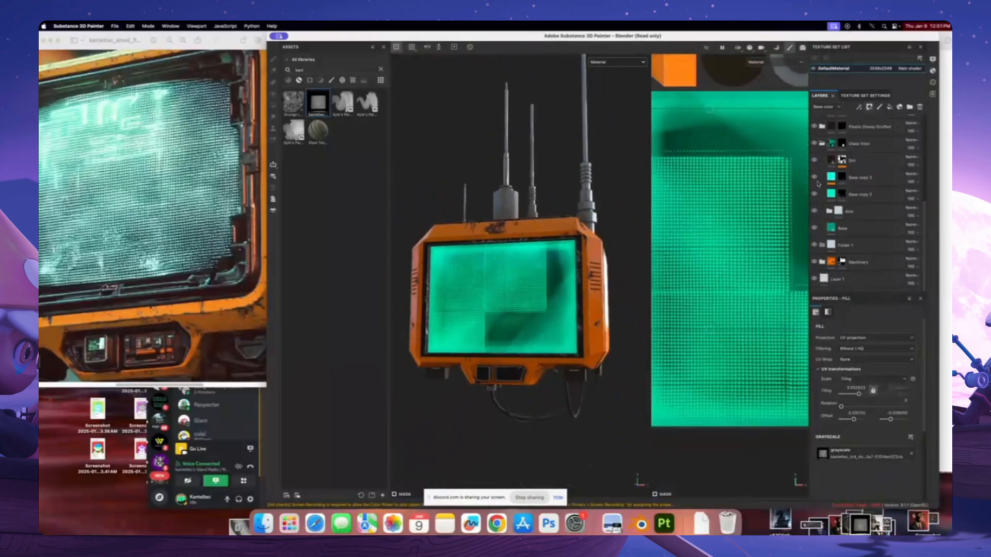
{"action": "scroll", "coordinate": [523, 290], "scroll_direction": "up", "scroll_amount": 5}
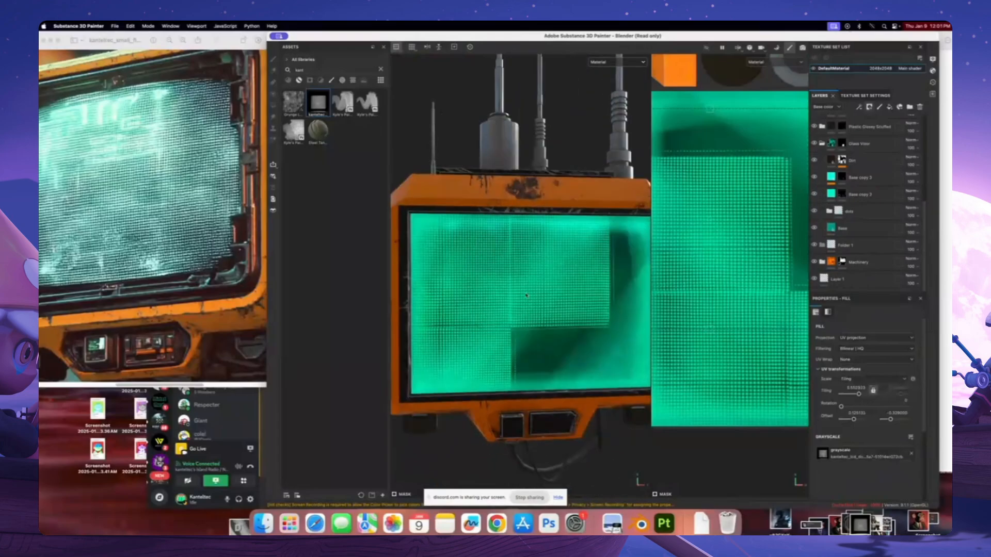
{"action": "left_click_drag", "start_coordinate": [515, 298], "coordinate": [500, 277], "text": "alt"}
{"action": "middle_click_drag", "start_coordinate": [475, 272], "coordinate": [516, 269], "text": "alt"}
{"action": "scroll", "coordinate": [516, 270], "scroll_direction": "up", "scroll_amount": 5}
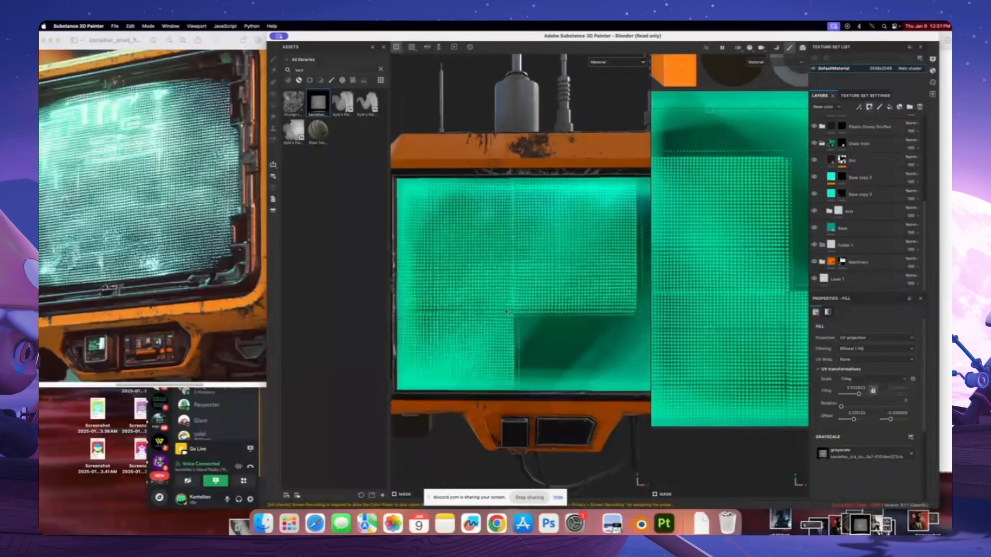
Expand the dots folder and hide its three patch folders, keeping its Base copy 1 layer visible and selected
{"action": "scroll", "coordinate": [516, 269], "scroll_direction": "down", "scroll_amount": 5}
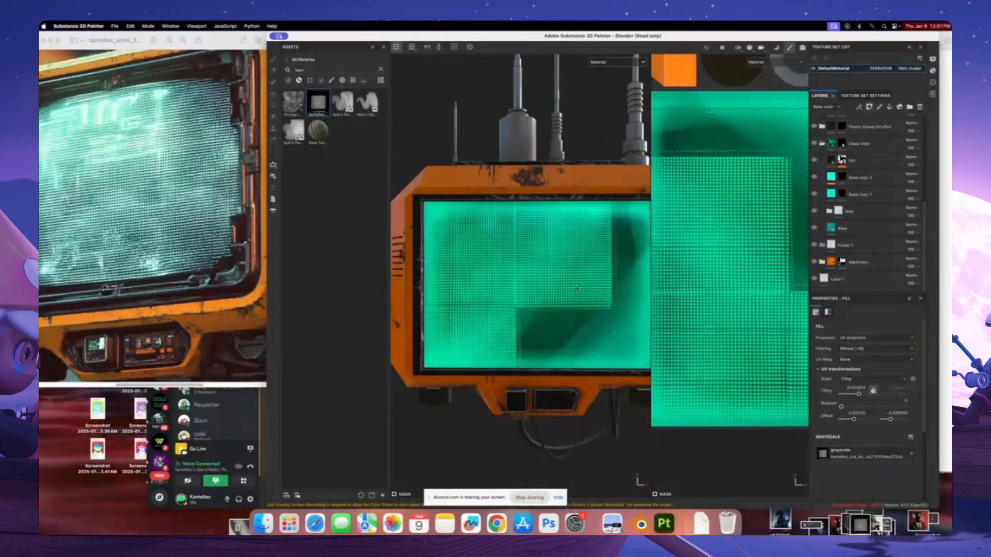
{"action": "scroll", "coordinate": [531, 284], "scroll_direction": "down", "scroll_amount": 3}
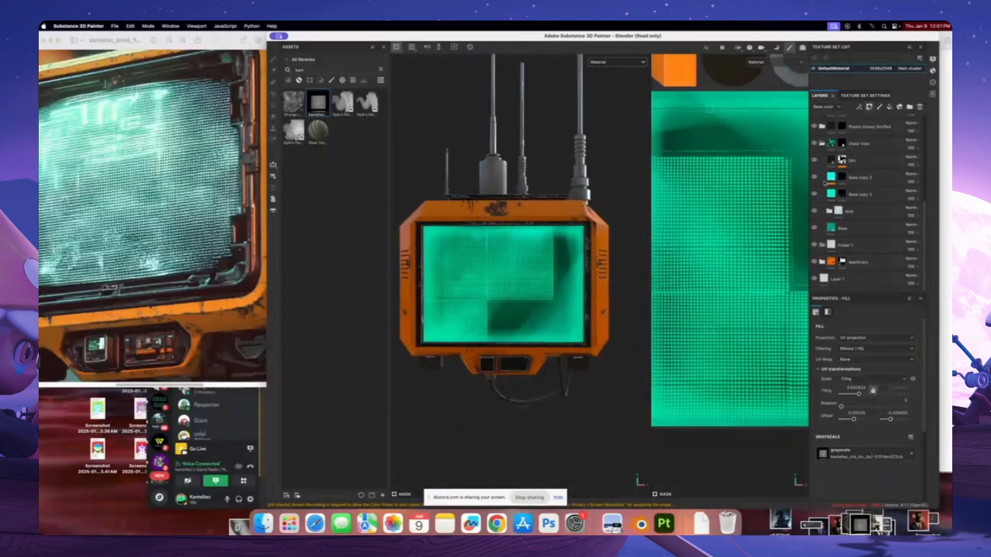
{"action": "left_click", "coordinate": [828, 211]}
{"action": "left_click", "coordinate": [819, 230]}
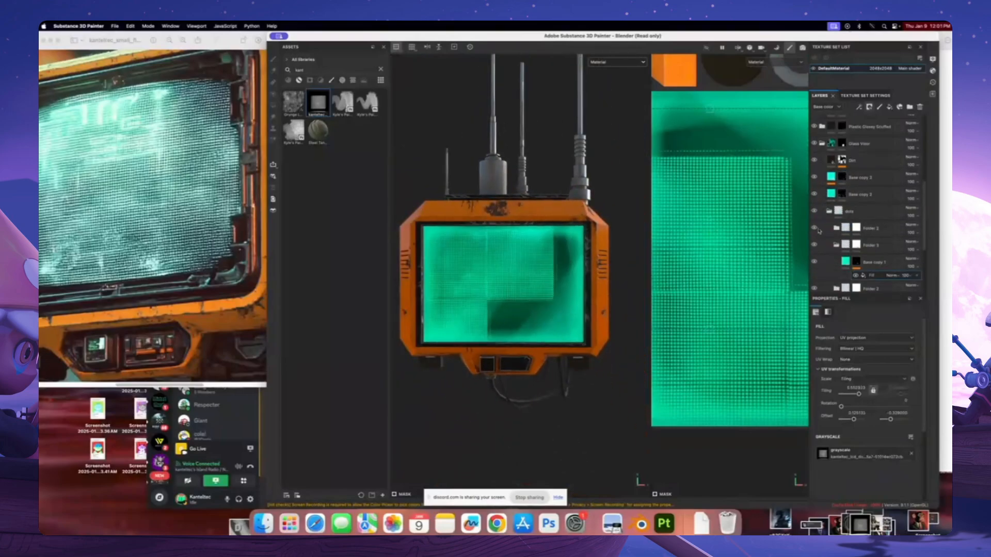
{"action": "left_click", "coordinate": [814, 229]}
{"action": "left_click", "coordinate": [814, 245]}
{"action": "left_click", "coordinate": [836, 245]}
{"action": "scroll", "coordinate": [846, 243], "scroll_direction": "down", "scroll_amount": 3}
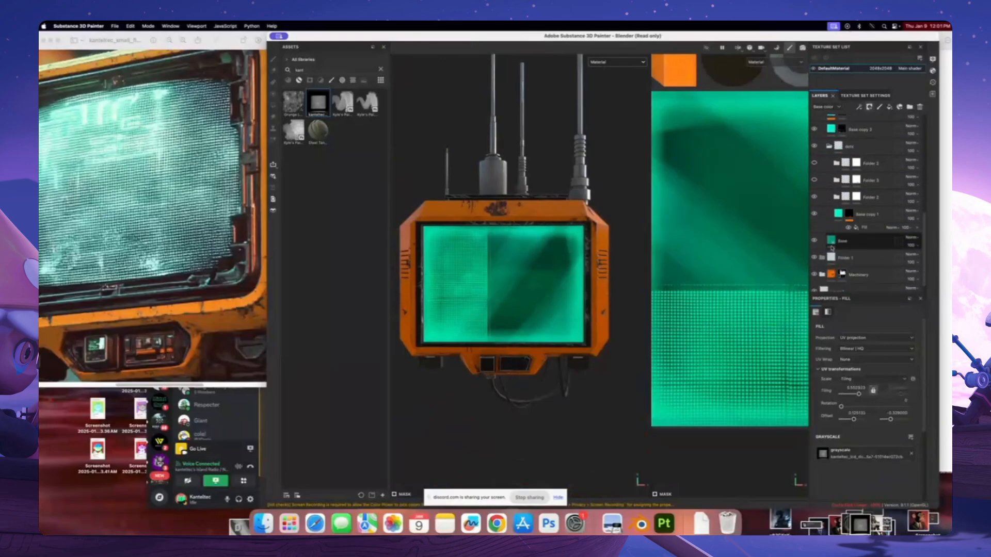
{"action": "left_click", "coordinate": [866, 213]}
{"action": "left_click", "coordinate": [814, 197]}
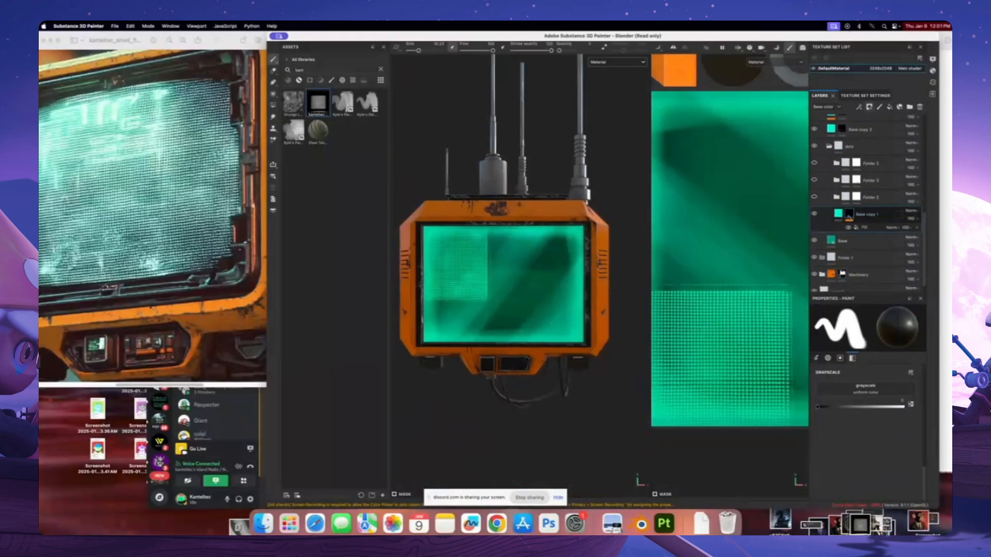
Enlarge and reposition the mask fill of Base copy 1 so that its dot pattern covers the whole monitor screen
{"action": "left_click", "coordinate": [863, 227]}
{"action": "scroll", "coordinate": [744, 311], "scroll_direction": "down", "scroll_amount": 5}
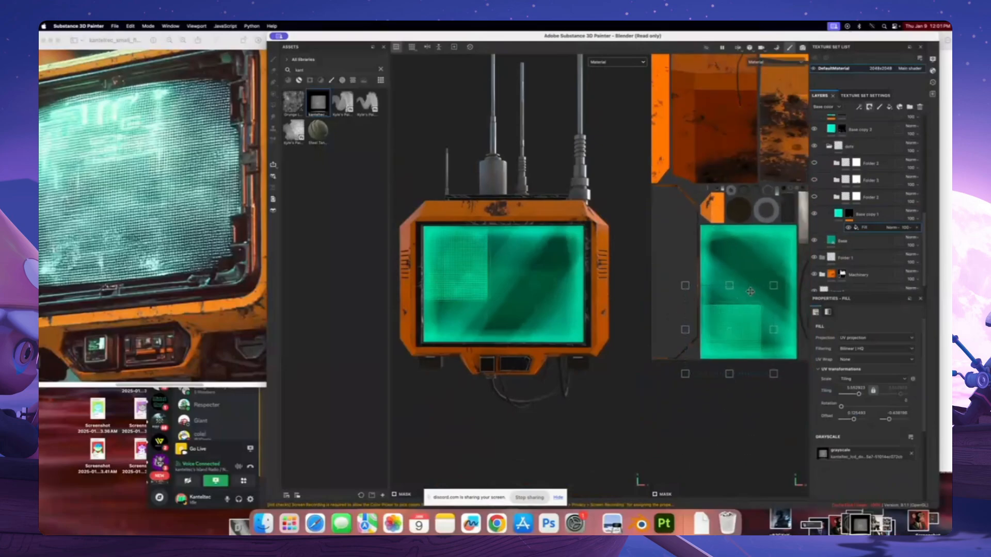
{"action": "left_click_drag", "start_coordinate": [752, 315], "coordinate": [822, 228]}
{"action": "left_click_drag", "start_coordinate": [743, 406], "coordinate": [743, 433]}
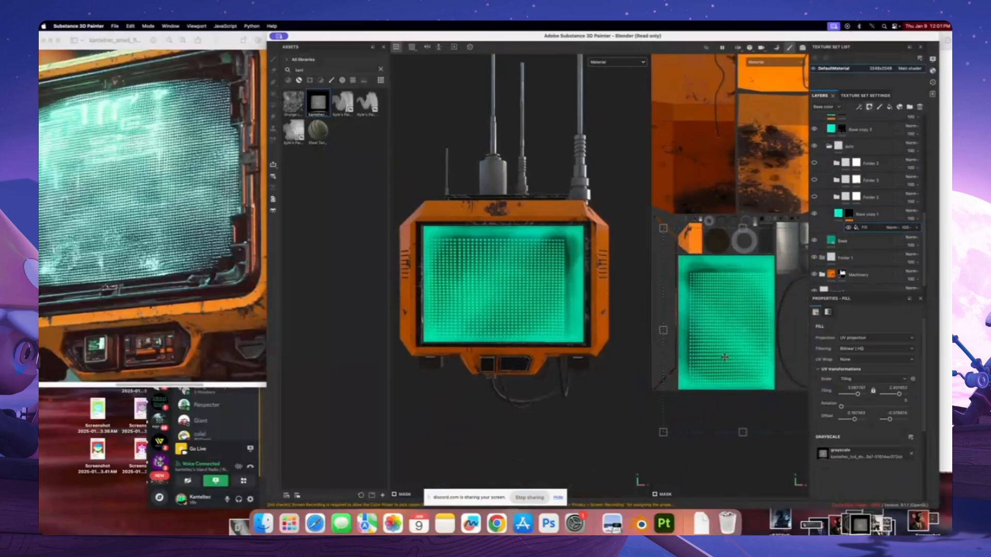
{"action": "left_click_drag", "start_coordinate": [731, 372], "coordinate": [714, 355]}
{"action": "left_click_drag", "start_coordinate": [725, 412], "coordinate": [726, 425]}
{"action": "key", "text": "super+z"}
{"action": "key", "text": "super+z"}
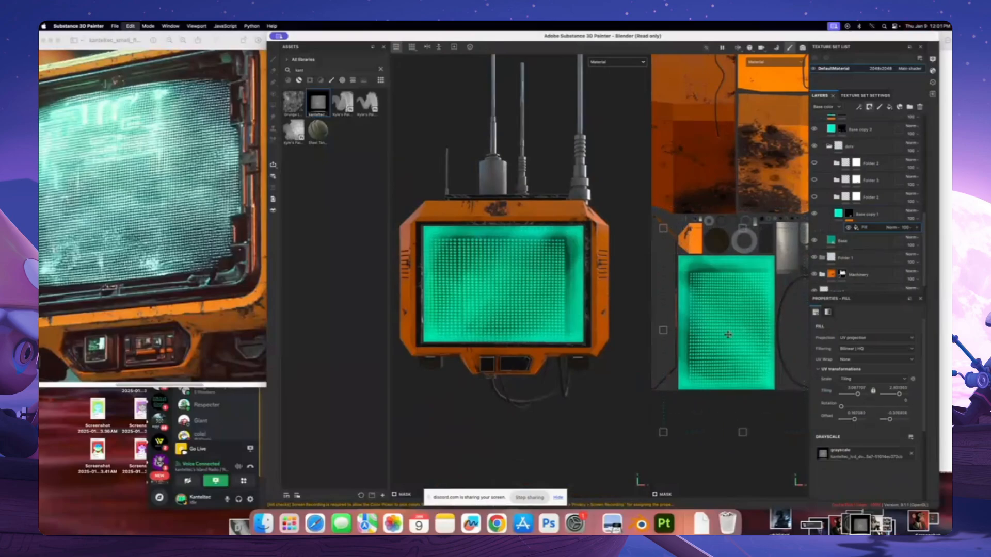
{"action": "scroll", "coordinate": [718, 296], "scroll_direction": "up", "scroll_amount": 1}
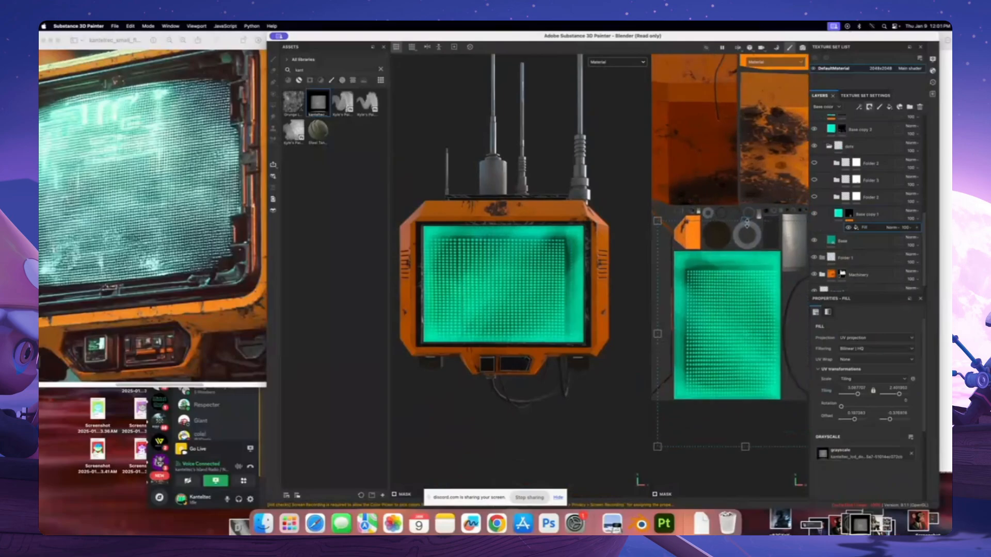
{"action": "left_click_drag", "start_coordinate": [746, 223], "coordinate": [746, 311]}
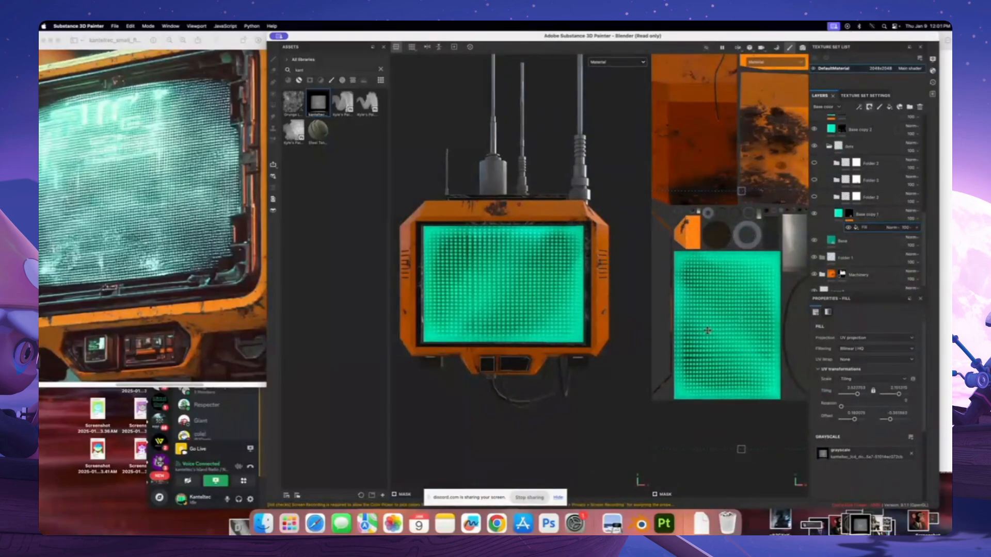
Switch to Chrome, examine the "lcd dot screen front on" image grid in the Midjourney Bot chat, and return to Substance 3D Painter
{"action": "key", "text": "super+Tab"}
{"action": "left_click", "coordinate": [373, 382]}
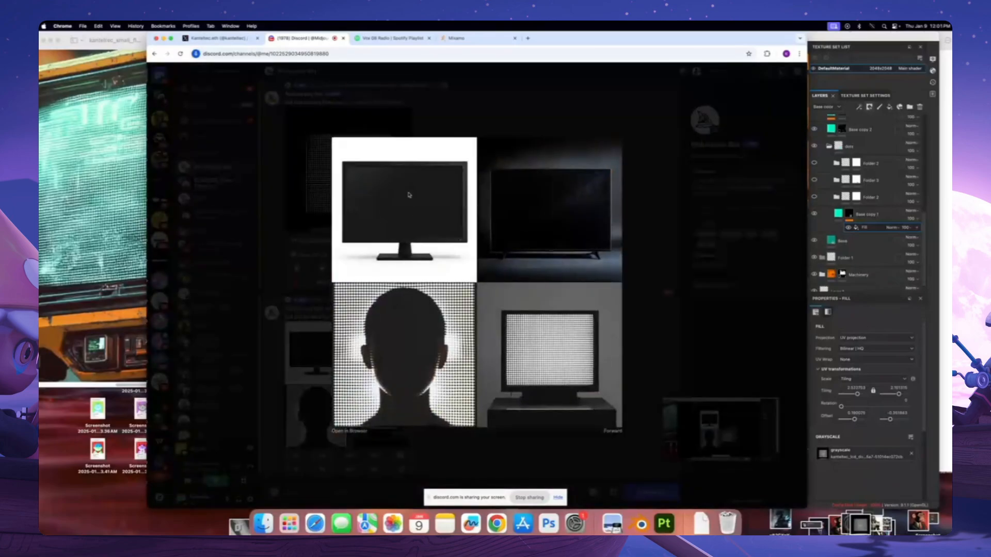
{"action": "left_click", "coordinate": [653, 312]}
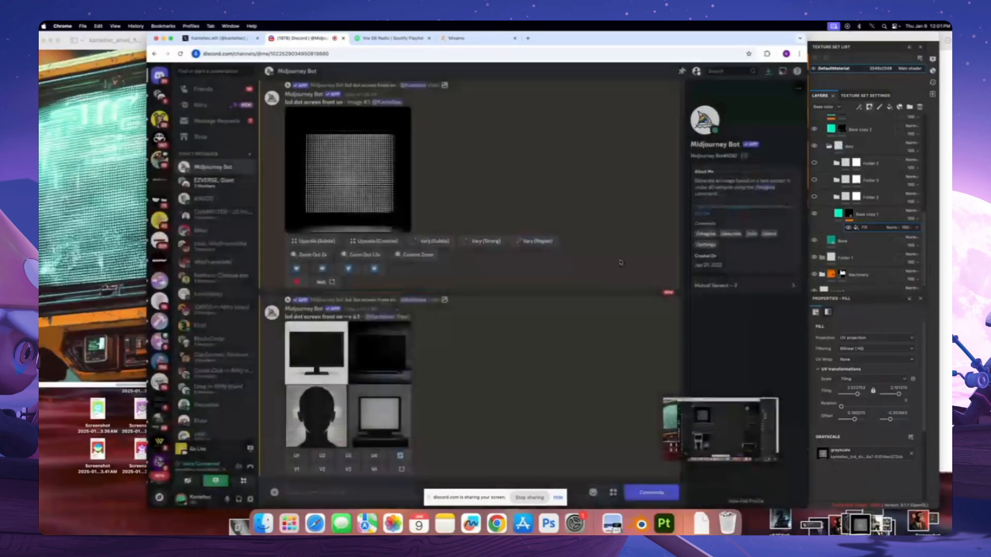
{"action": "left_click", "coordinate": [834, 41]}
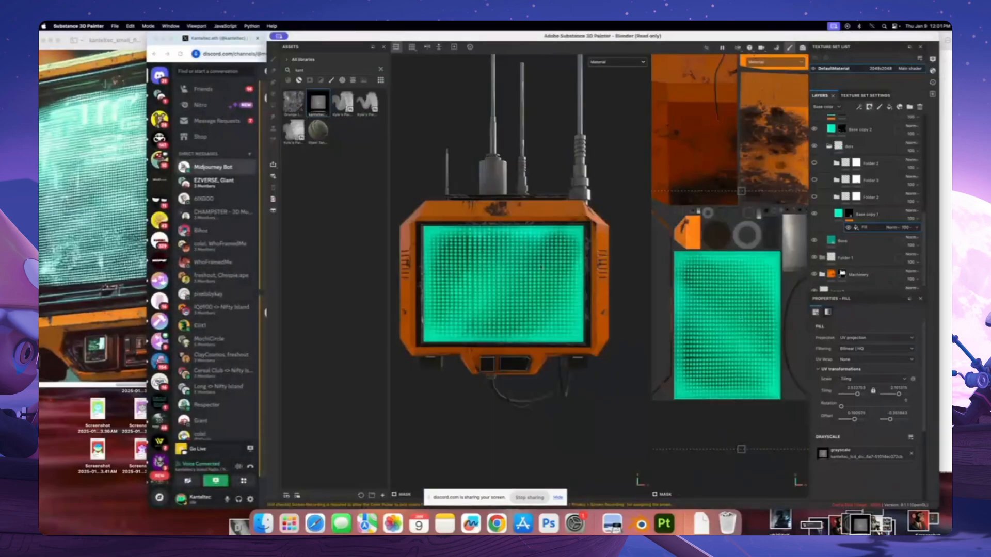
Slightly reduce the height of the Base copy 1 mask fill and check the dots on the monitor from the side
{"action": "left_click_drag", "start_coordinate": [741, 191], "coordinate": [741, 198]}
{"action": "left_click_drag", "start_coordinate": [741, 199], "coordinate": [738, 198]}
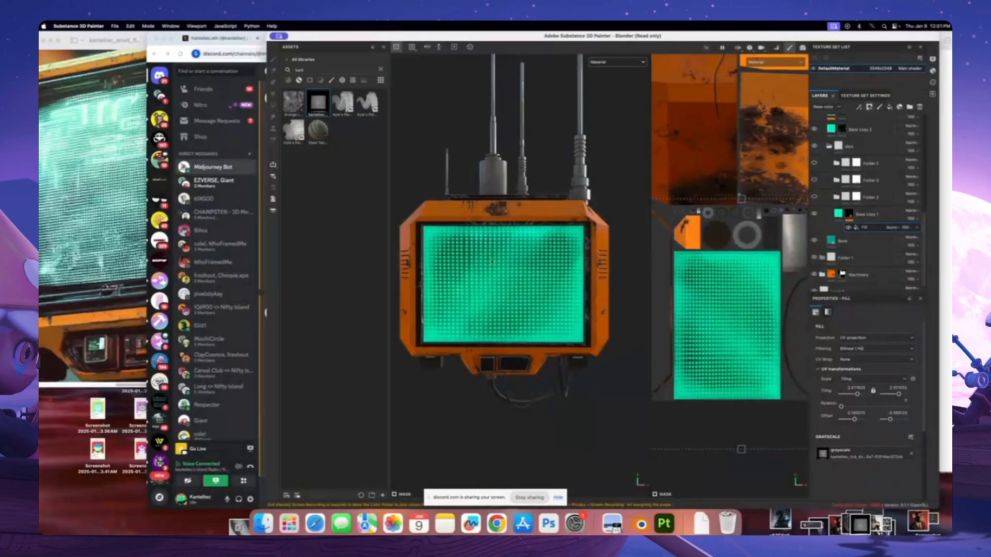
{"action": "left_click_drag", "start_coordinate": [492, 261], "coordinate": [531, 274], "text": "alt"}
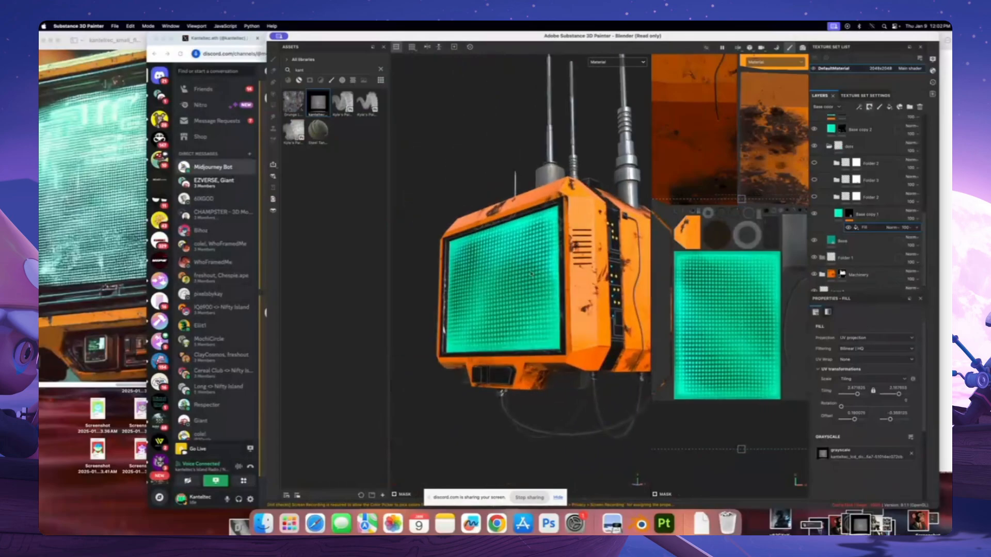
Switch to Chrome and submit an imagine command to the Midjourney Bot with the prompt "scifi digital panel"
{"action": "left_click", "coordinate": [496, 524]}
{"action": "type", "text": "/ima"}
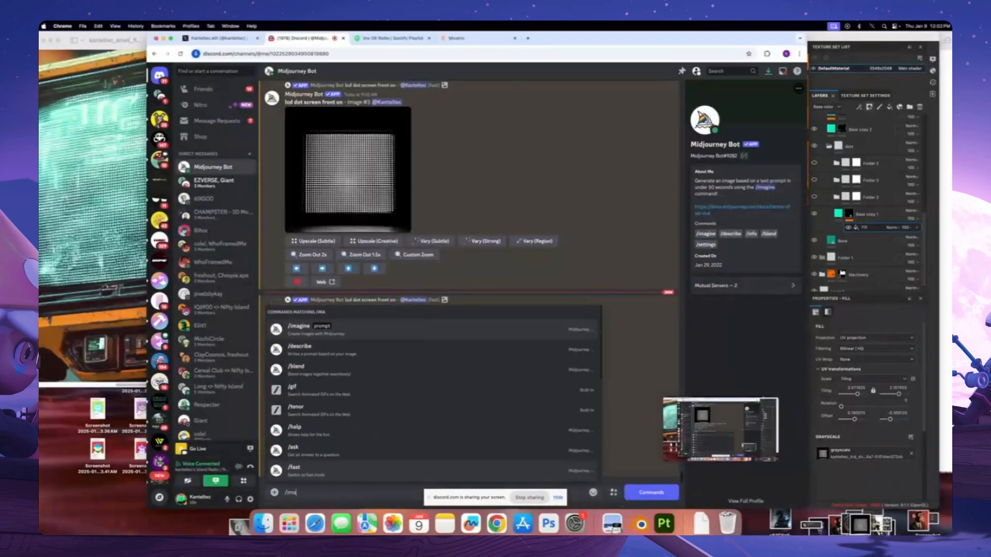
{"action": "type", "text": "gine"}
{"action": "key", "text": "Tab"}
{"action": "type", "text": "scifi"}
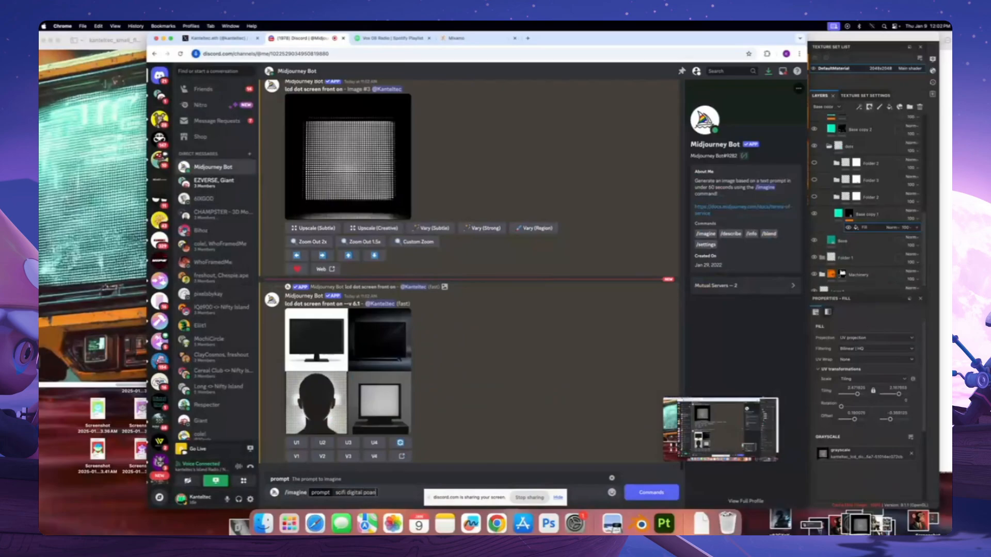
{"action": "key", "text": "BackSpace"}
{"action": "key", "text": "BackSpace"}
{"action": "key", "text": "BackSpace"}
{"action": "type", "text": "anel"}
{"action": "key", "text": "Return"}
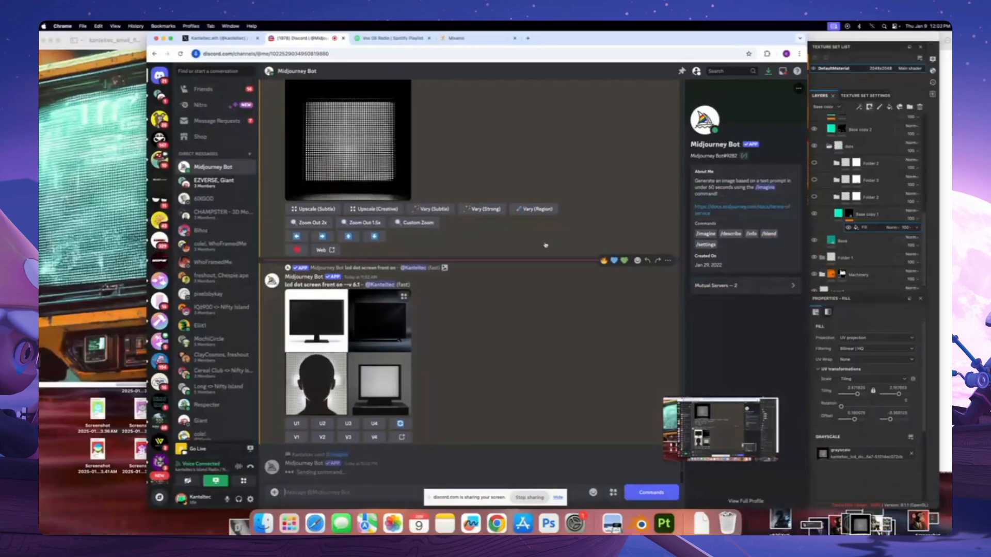
Switch to Substance 3D Painter and compare the monitor's front with the reference picture in Preview
{"action": "left_click", "coordinate": [872, 36]}
{"action": "left_click", "coordinate": [111, 324]}
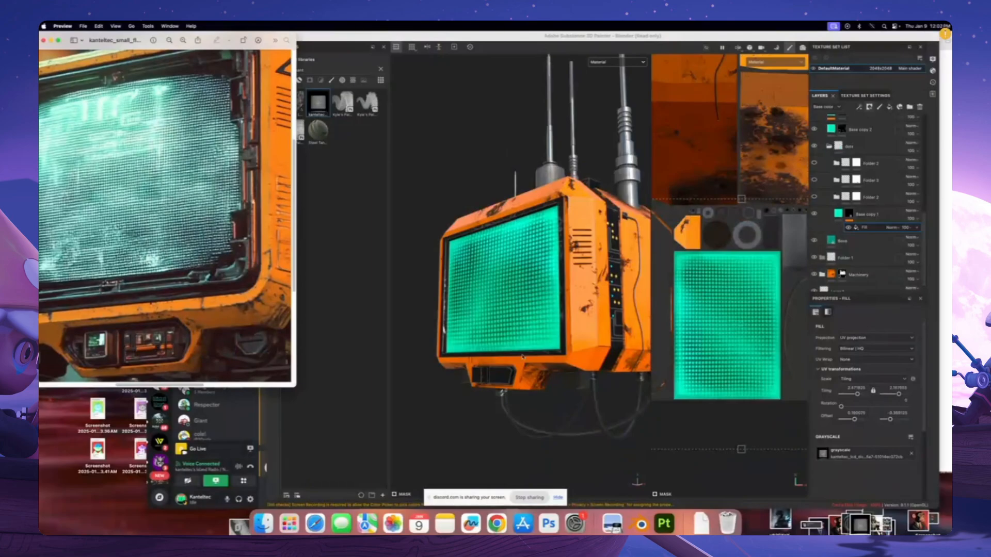
{"action": "scroll", "coordinate": [556, 346], "scroll_direction": "up", "scroll_amount": 5}
{"action": "left_click_drag", "start_coordinate": [464, 370], "coordinate": [519, 381], "text": "alt"}
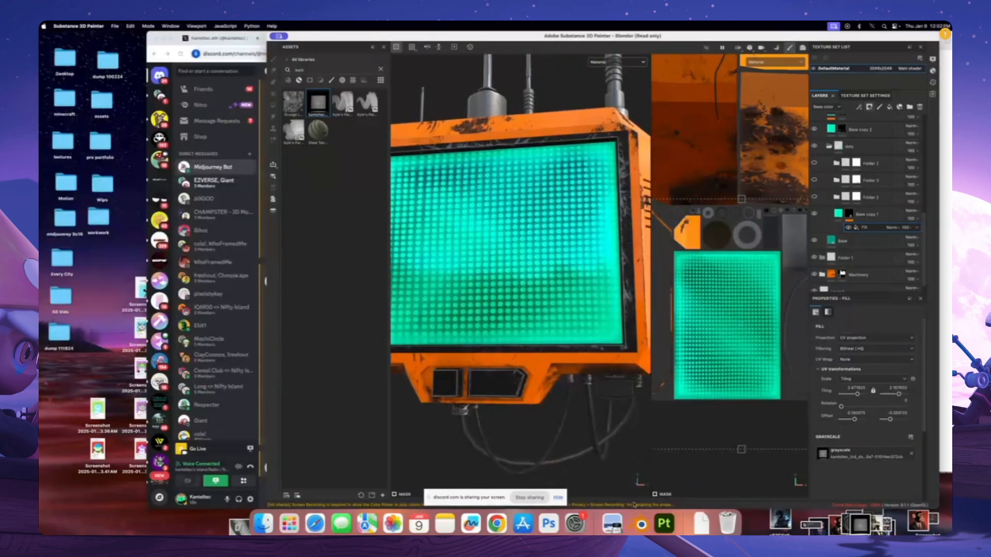
{"action": "left_click", "coordinate": [611, 524]}
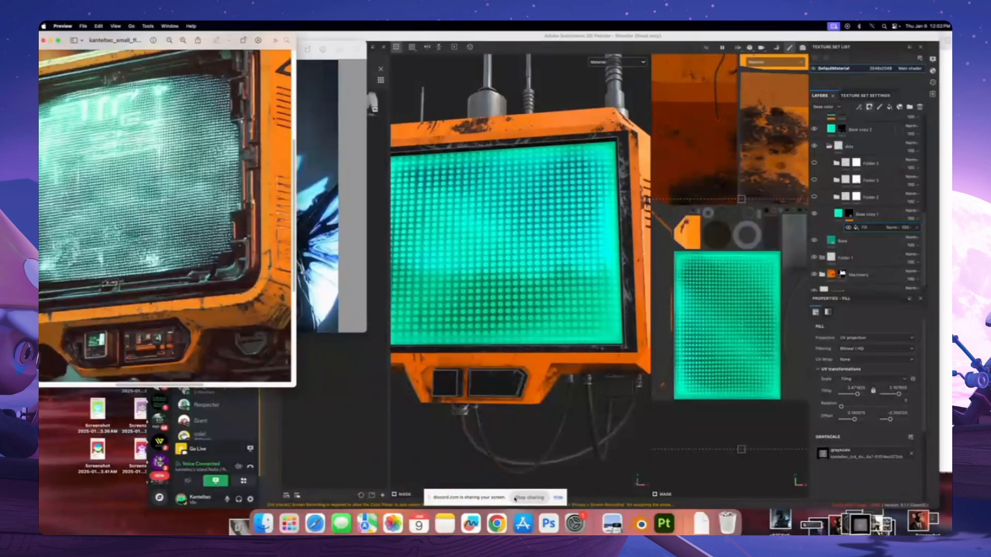
Switch to Chrome and view the image grid generated for "scifi digital panel"
{"action": "left_click", "coordinate": [496, 524]}
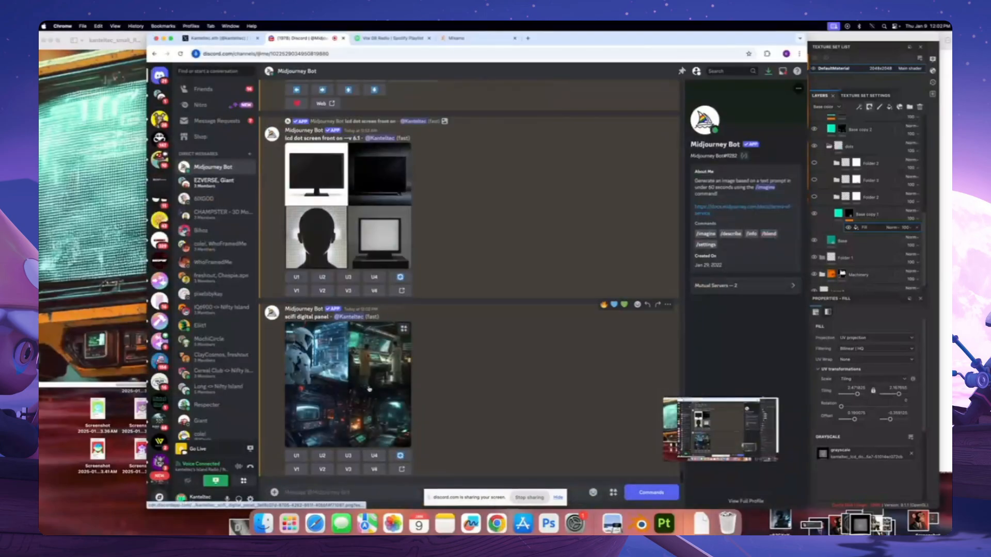
{"action": "left_click", "coordinate": [346, 382]}
{"action": "left_click", "coordinate": [495, 444]}
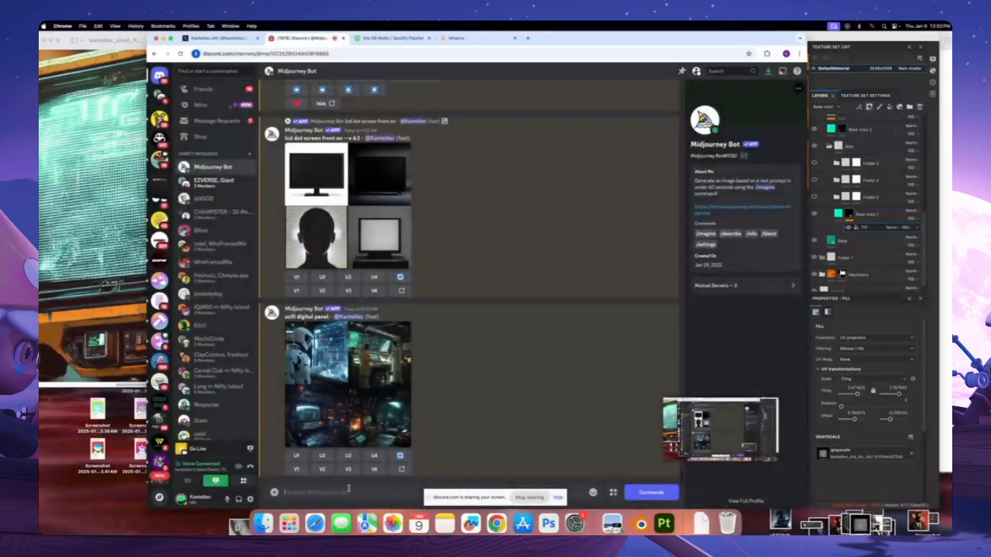
Submit another imagine command to the Midjourney Bot with the prompt "scifi panel small front on"
{"action": "type", "text": "/imag"}
{"action": "key", "text": "Tab"}
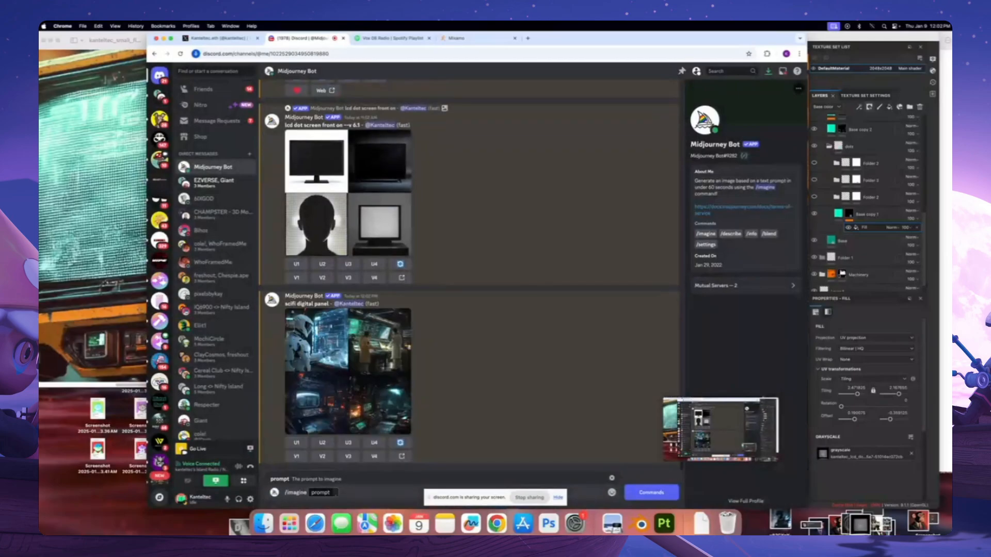
{"action": "type", "text": "scifi panel small front on"}
{"action": "key", "text": "Return"}
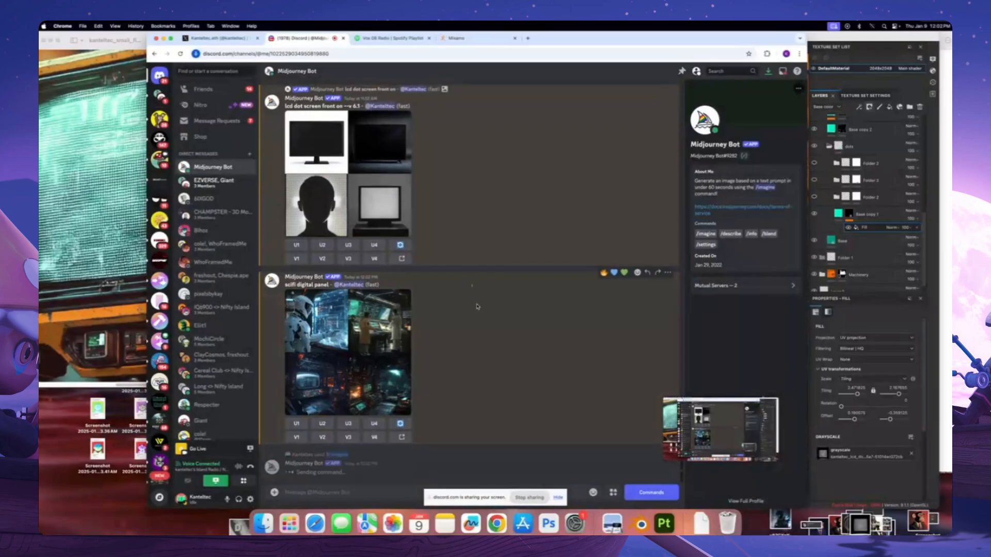
Switch to Substance 3D Painter and compare the two small panels below the monitor screen with the reference picture
{"action": "left_click", "coordinate": [664, 523]}
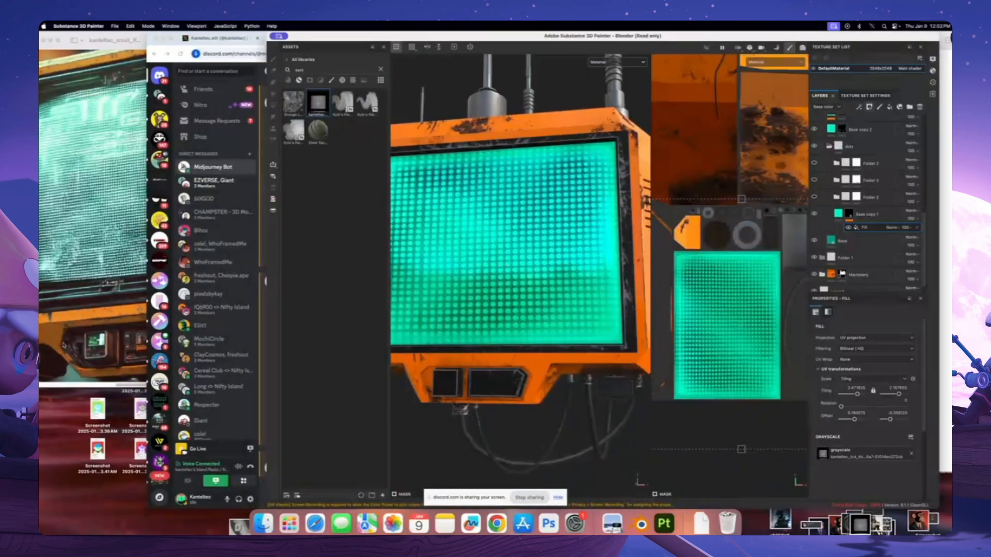
{"action": "left_click_drag", "start_coordinate": [492, 386], "coordinate": [496, 344], "text": "alt"}
{"action": "middle_click_drag", "start_coordinate": [496, 343], "coordinate": [552, 291], "text": "alt"}
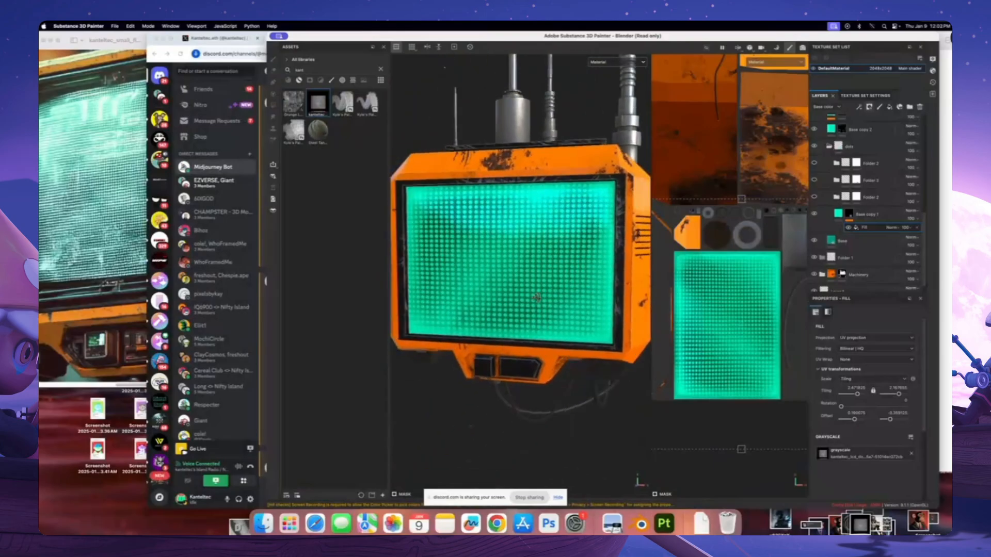
{"action": "scroll", "coordinate": [525, 341], "scroll_direction": "up", "scroll_amount": 10}
{"action": "scroll", "coordinate": [524, 340], "scroll_direction": "down", "scroll_amount": 3}
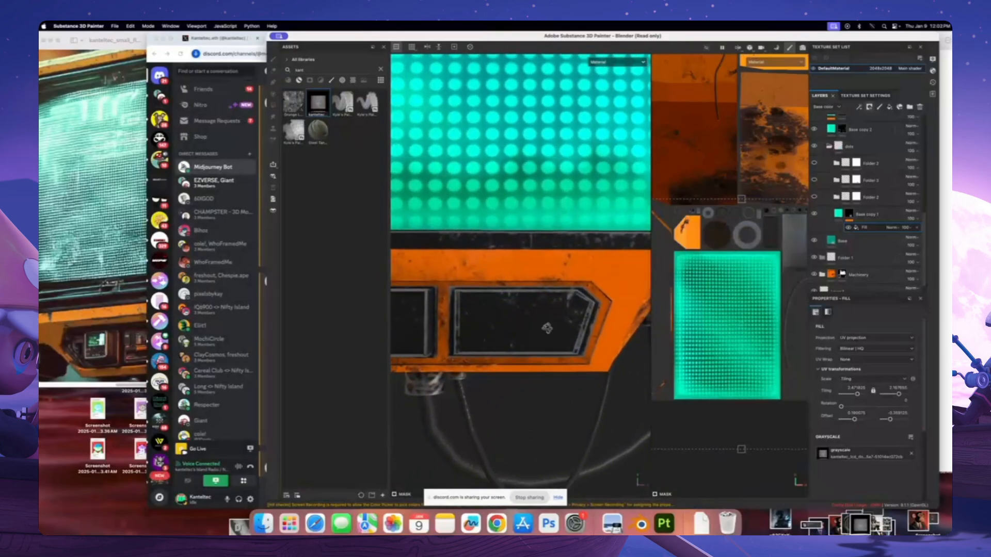
{"action": "left_click", "coordinate": [57, 310]}
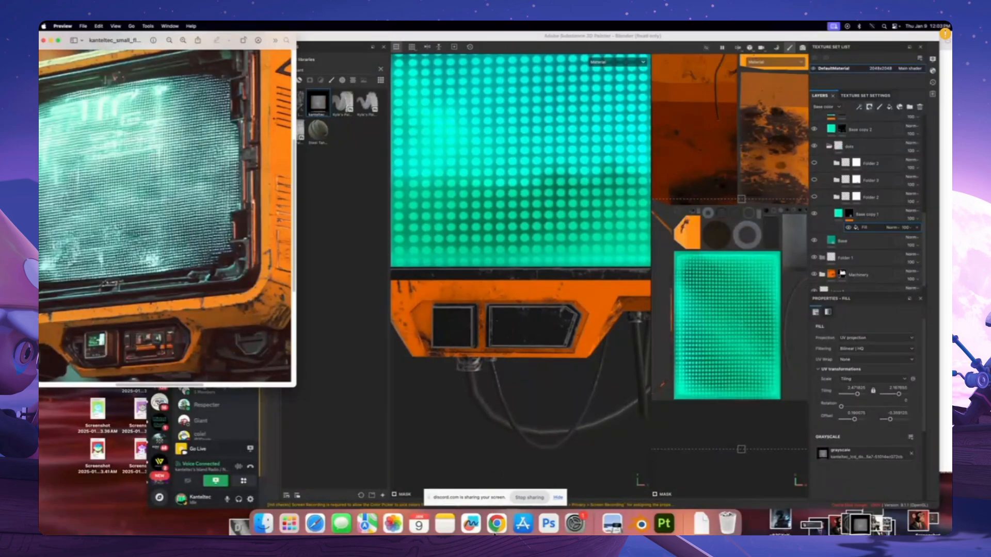
Switch to Chrome and examine the image grid generated for "scifi panel small front on"
{"action": "left_click", "coordinate": [495, 529]}
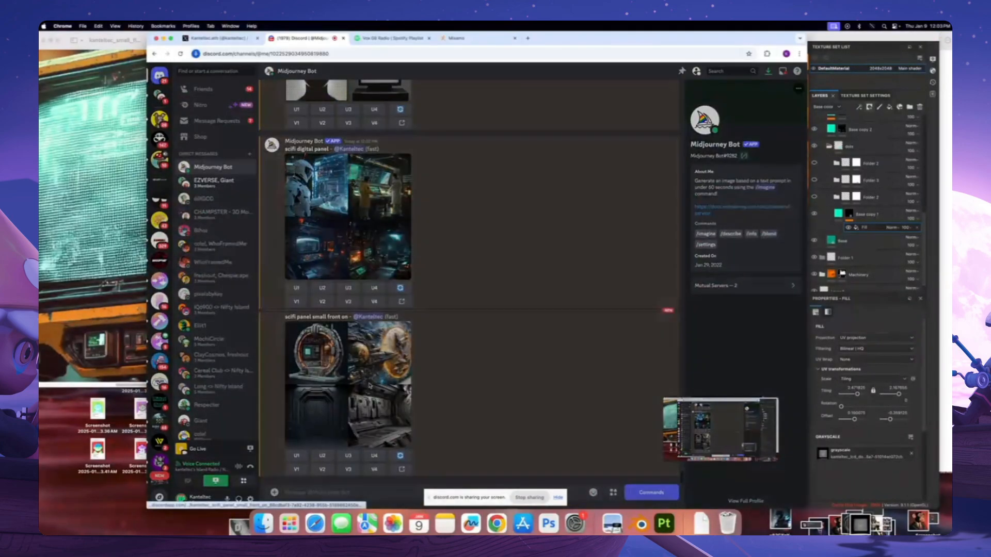
{"action": "left_click", "coordinate": [402, 356]}
{"action": "left_click", "coordinate": [521, 446]}
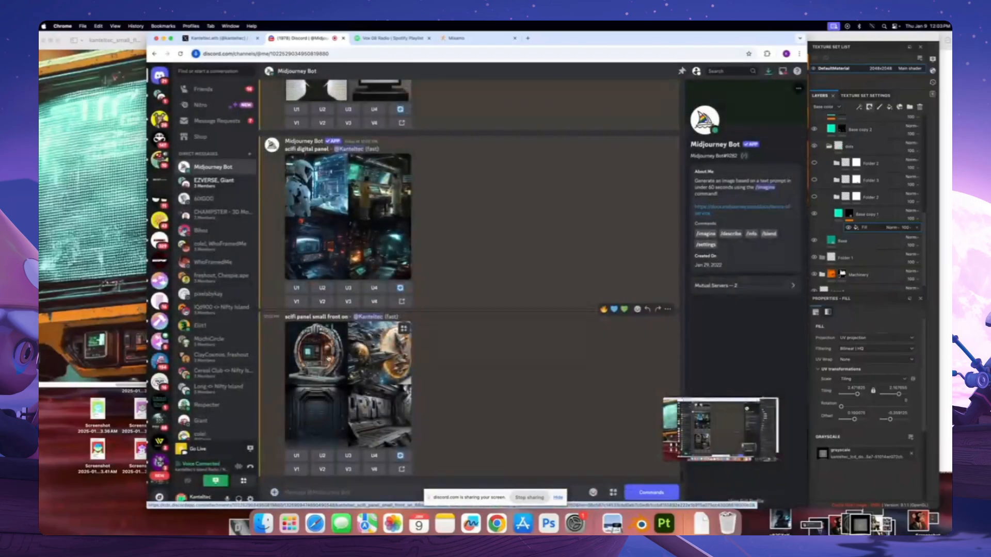
{"action": "left_click", "coordinate": [348, 385]}
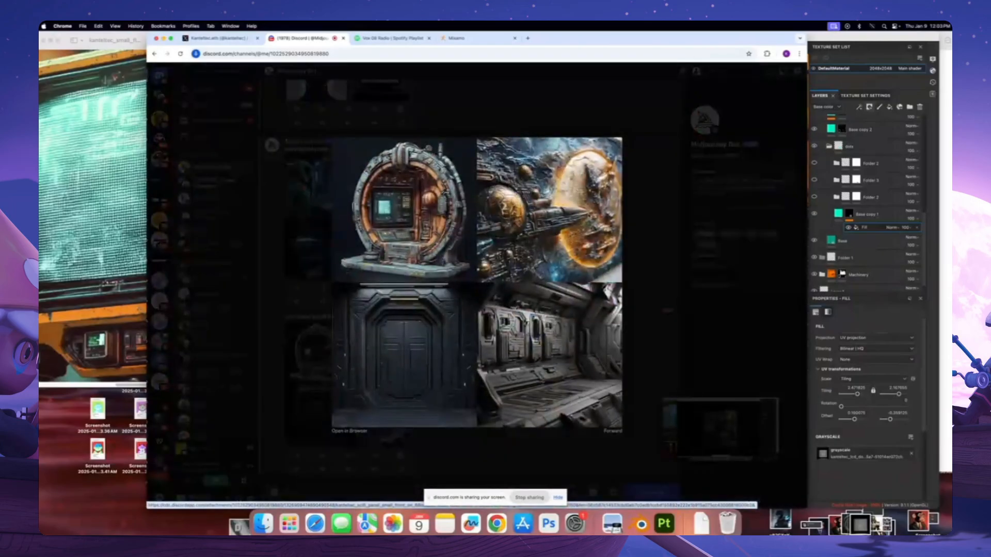
{"action": "left_click", "coordinate": [641, 261]}
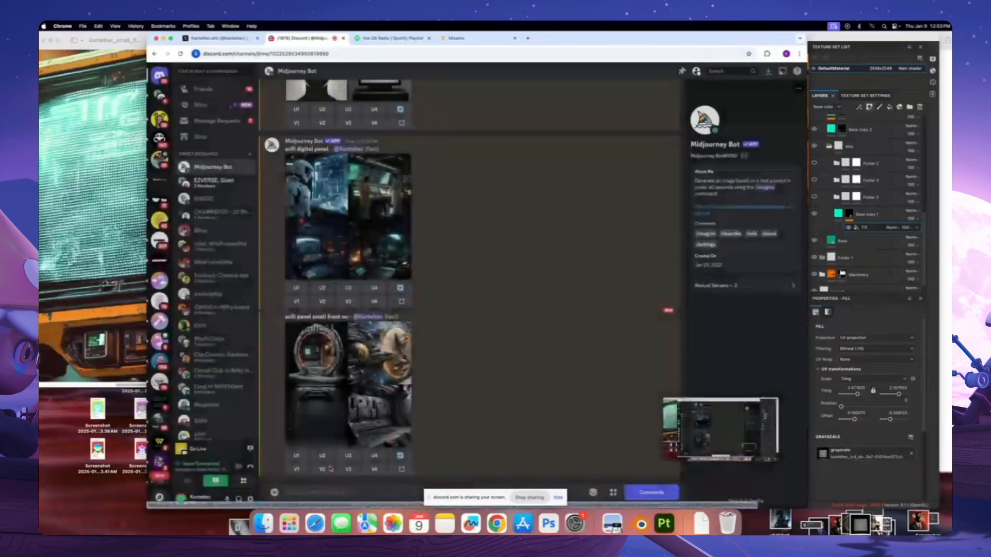
Submit an imagine command to the Midjourney Bot with the prompt "scifi control panel front on"
{"action": "type", "text": "/imagine"}
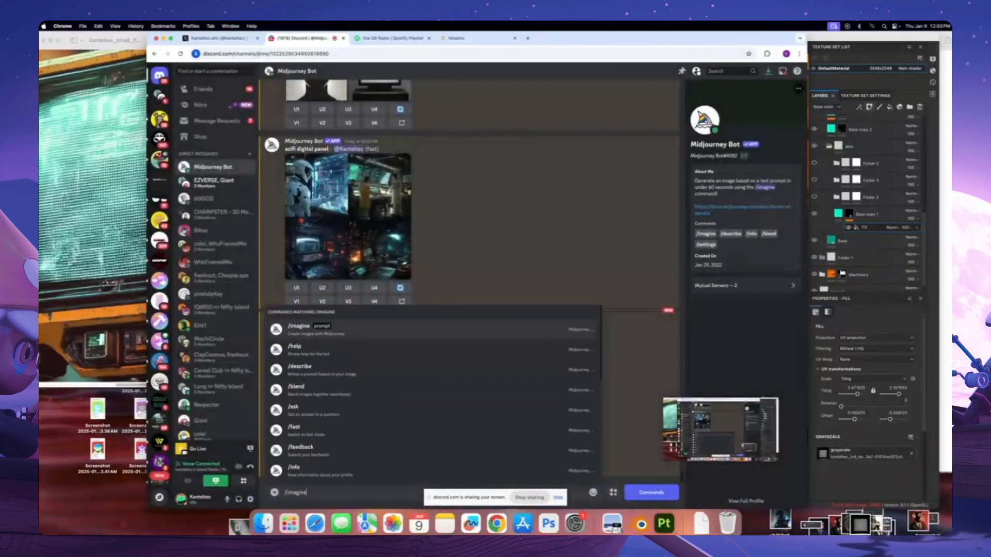
{"action": "key", "text": "Return"}
{"action": "type", "text": "smal"}
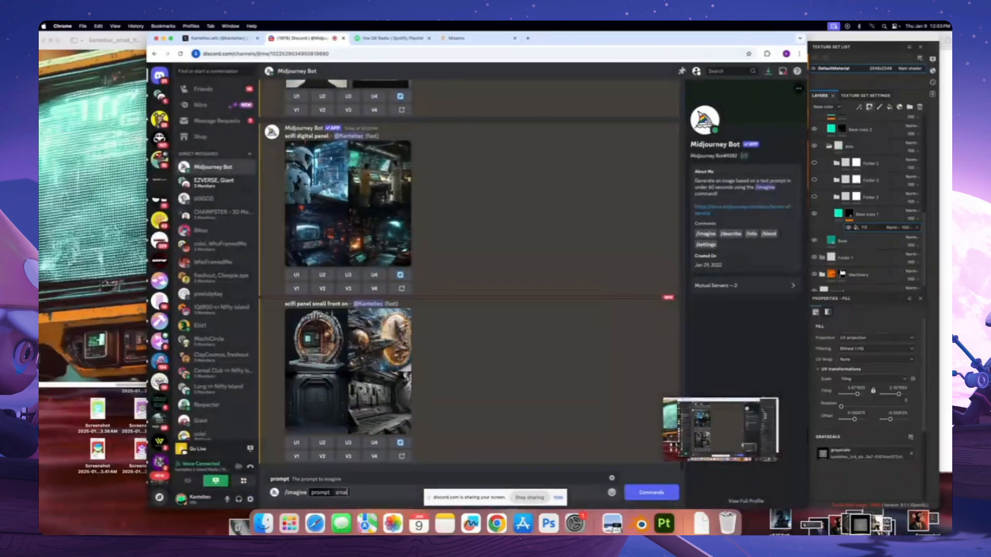
{"action": "key", "text": "BackSpace"}
{"action": "key", "text": "BackSpace"}
{"action": "key", "text": "BackSpace"}
{"action": "type", "text": "fron"}
{"action": "key", "text": "Return"}
Submit two more imagine commands with the prompts "scifi ship control panel" and "small scifi panel with lights"
{"action": "type", "text": "/imagine scif"}
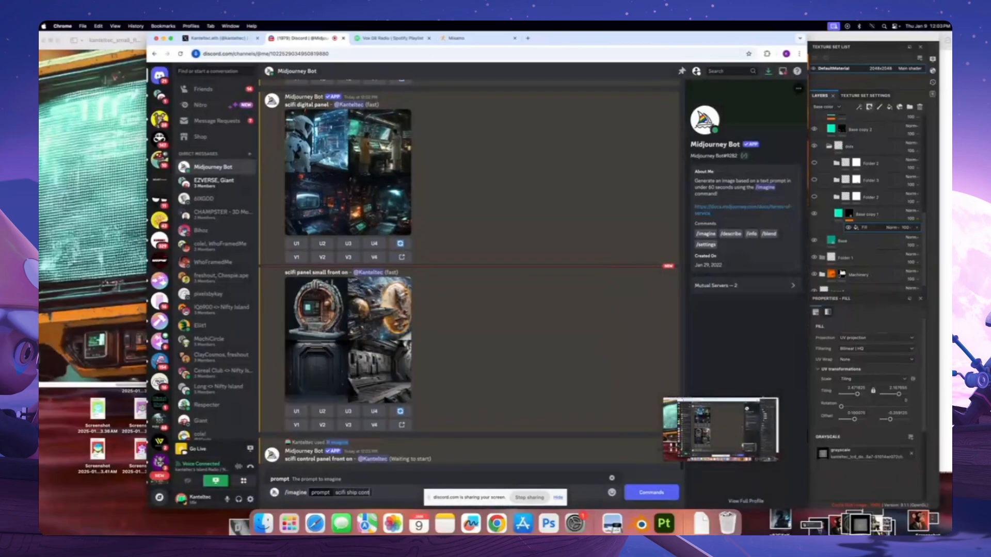
{"action": "key", "text": "Return"}
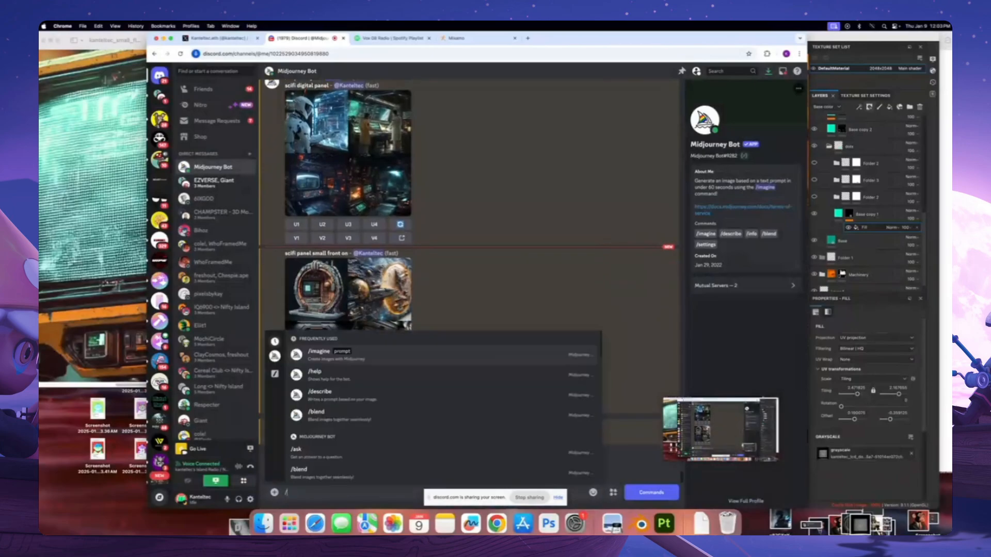
{"action": "type", "text": "/imagine prompt small scifi pan"}
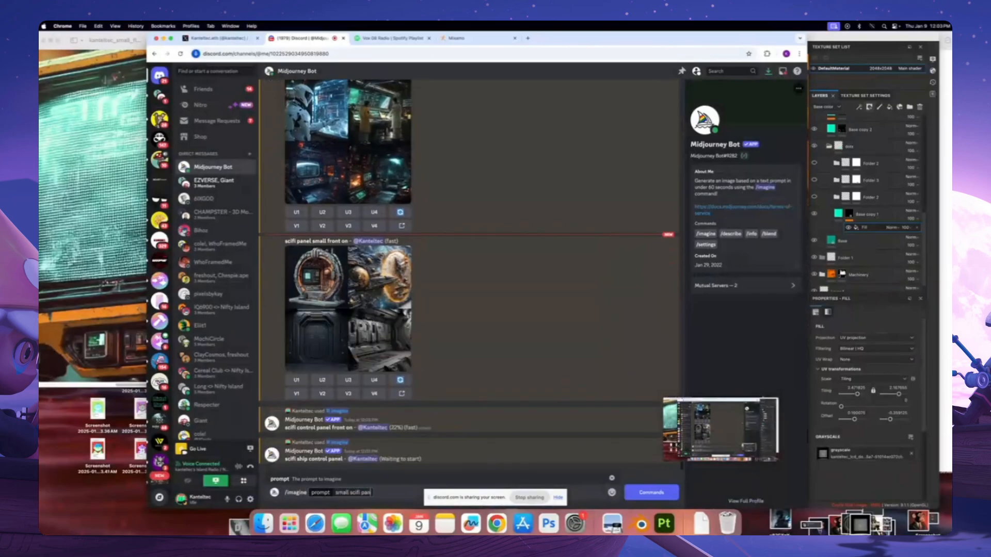
{"action": "type", "text": "el with lights"}
{"action": "key", "text": "Return"}
Submit an imagine command with the prompt "small scifi tech control"
{"action": "type", "text": "/imagine prompt "}
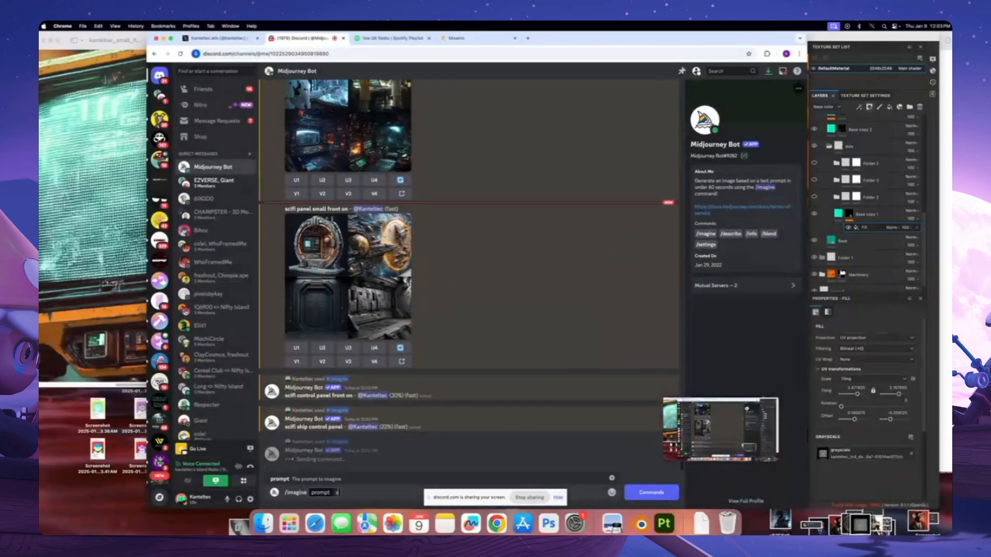
{"action": "type", "text": "small scifi tech control"}
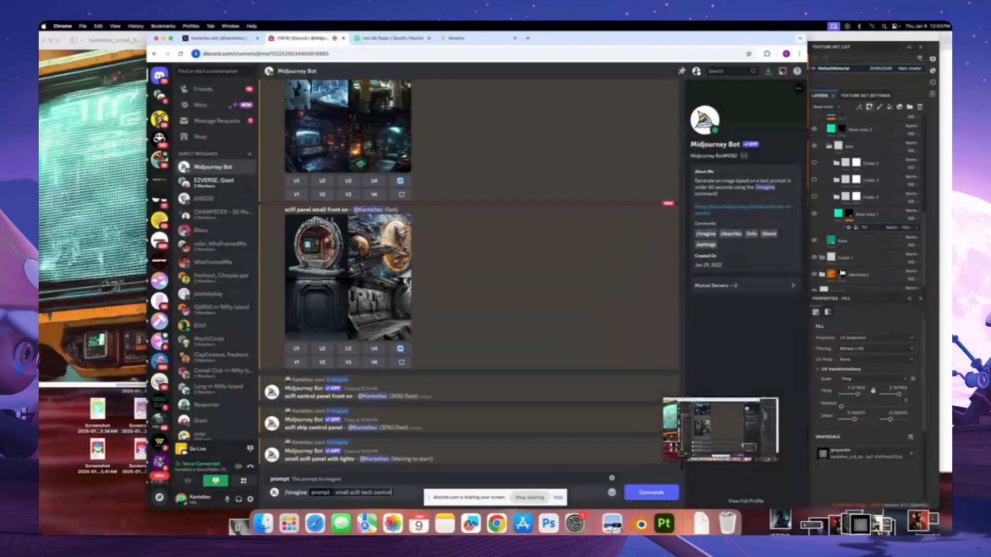
{"action": "key", "text": "Return"}
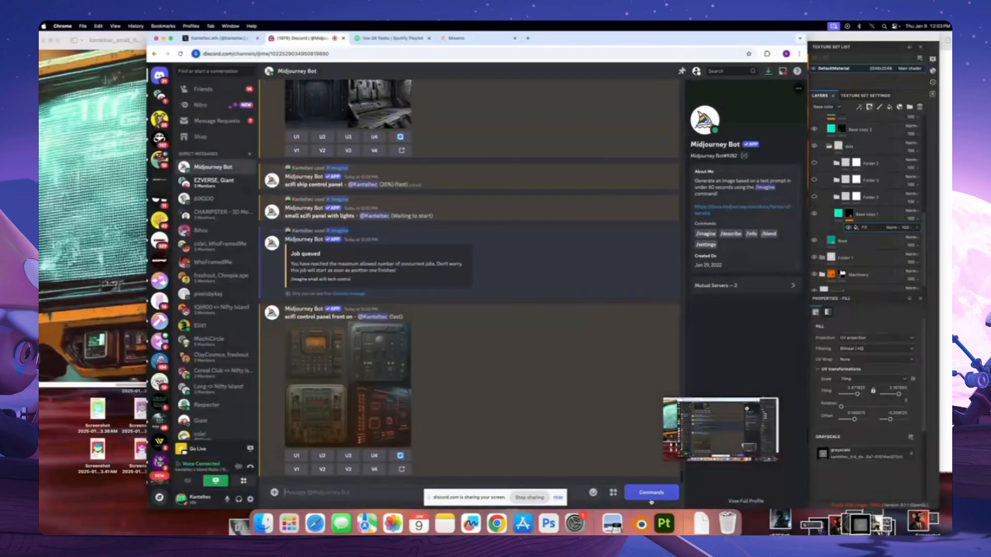
Examine the enlarged image grid generated for "scifi control panel front on"
{"action": "left_click", "coordinate": [664, 524]}
{"action": "left_click", "coordinate": [497, 523]}
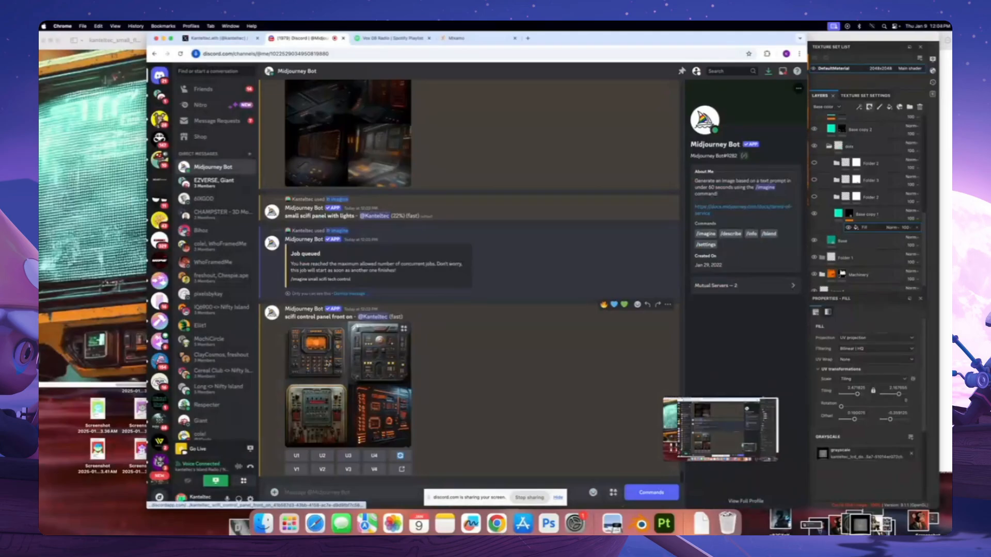
{"action": "left_click", "coordinate": [349, 384]}
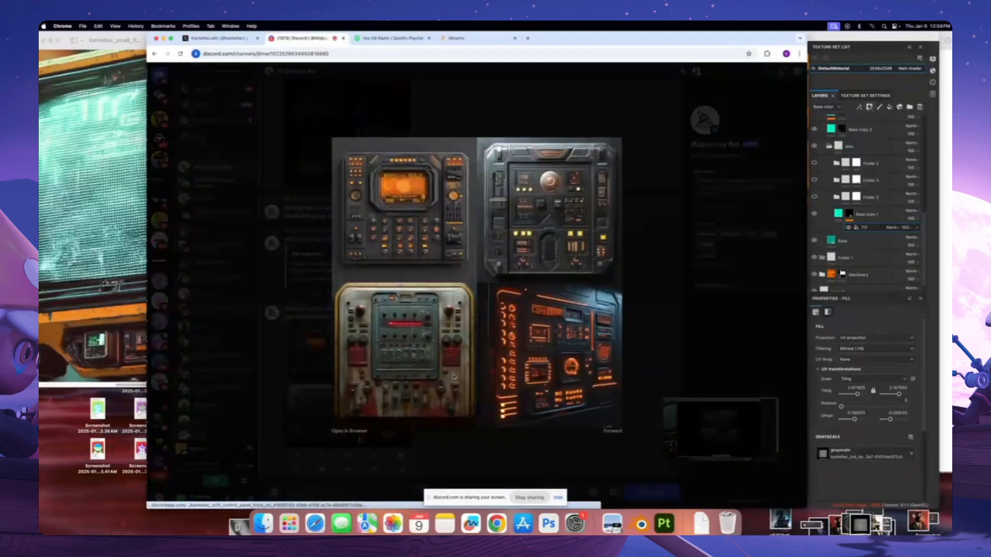
{"action": "left_click", "coordinate": [504, 461]}
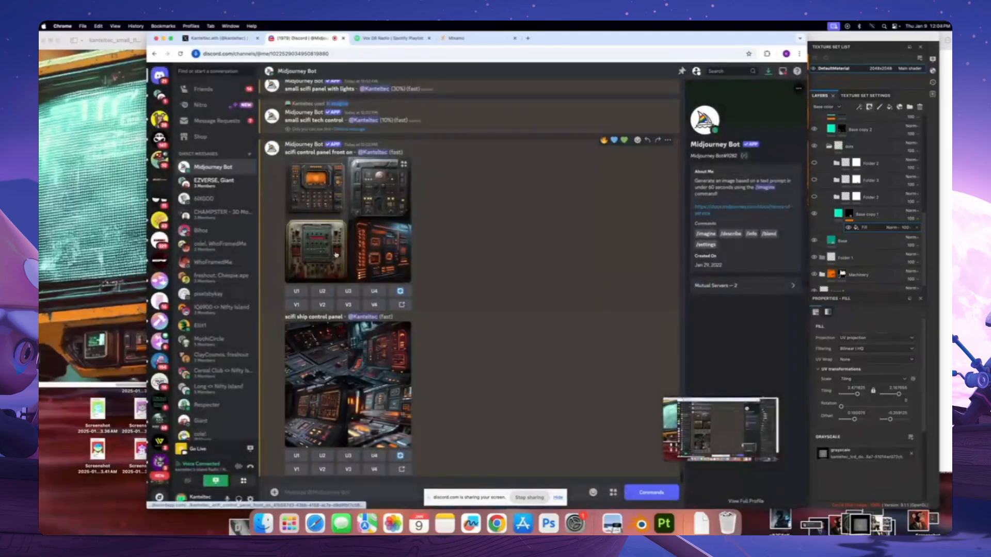
{"action": "left_click", "coordinate": [336, 254]}
{"action": "key", "text": "Escape"}
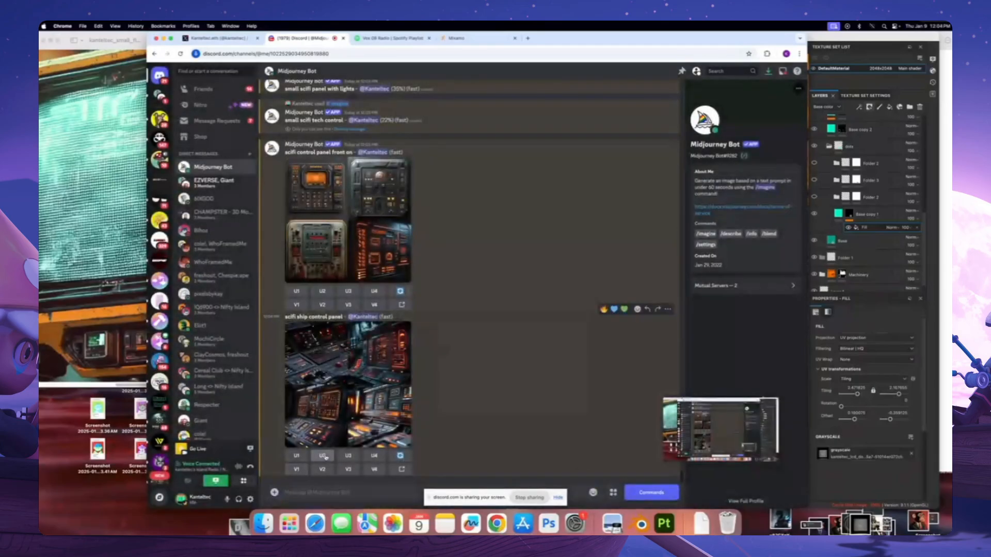
Upscale the second image of both the "scifi ship control panel" grid and the "scifi control panel front on" grid
{"action": "left_click", "coordinate": [323, 456]}
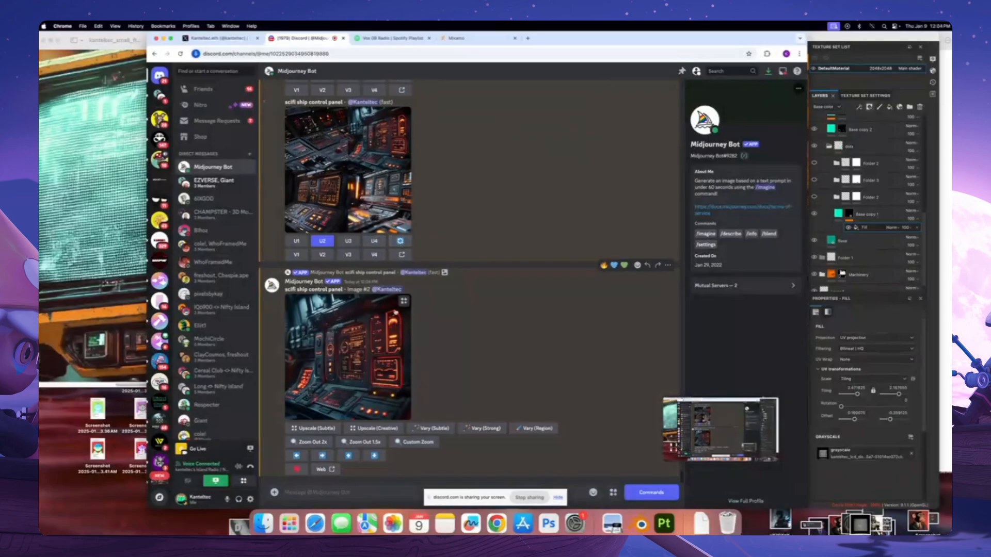
{"action": "scroll", "coordinate": [395, 313], "scroll_direction": "up", "scroll_amount": 2}
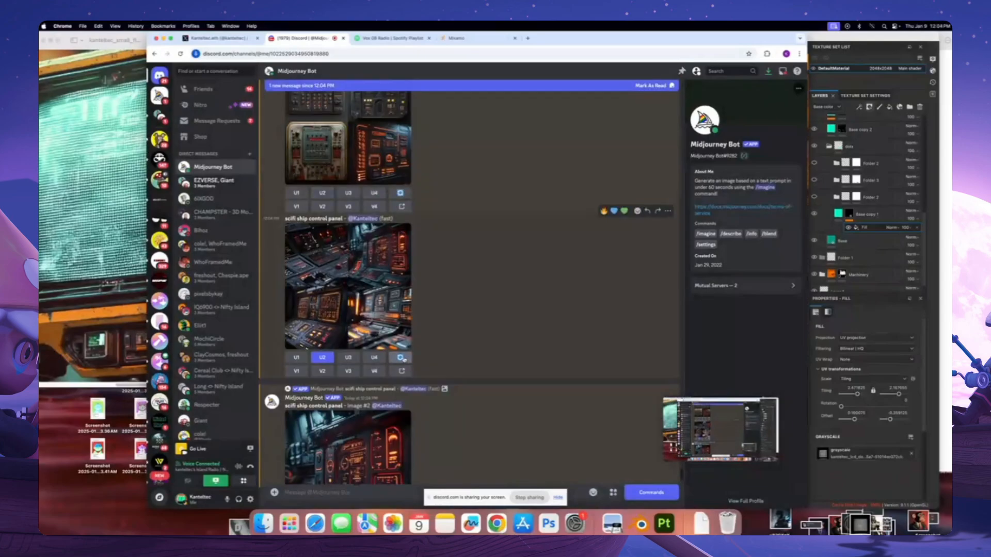
{"action": "scroll", "coordinate": [462, 333], "scroll_direction": "up", "scroll_amount": 1}
{"action": "scroll", "coordinate": [440, 304], "scroll_direction": "up", "scroll_amount": 5}
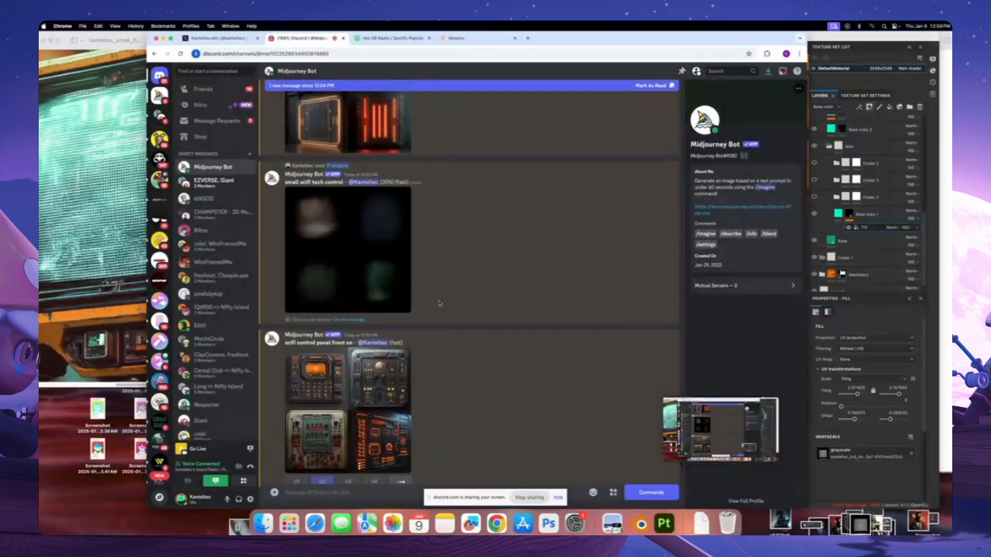
{"action": "scroll", "coordinate": [439, 303], "scroll_direction": "down", "scroll_amount": 8}
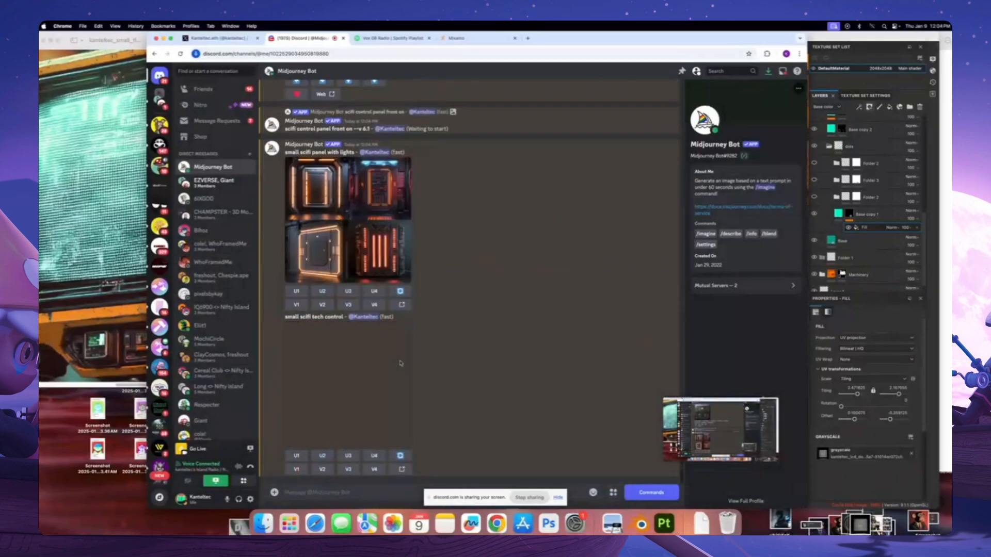
Upscale the second image of the "small scifi panel with lights" grid and open the result full size in the browser
{"action": "left_click", "coordinate": [394, 248]}
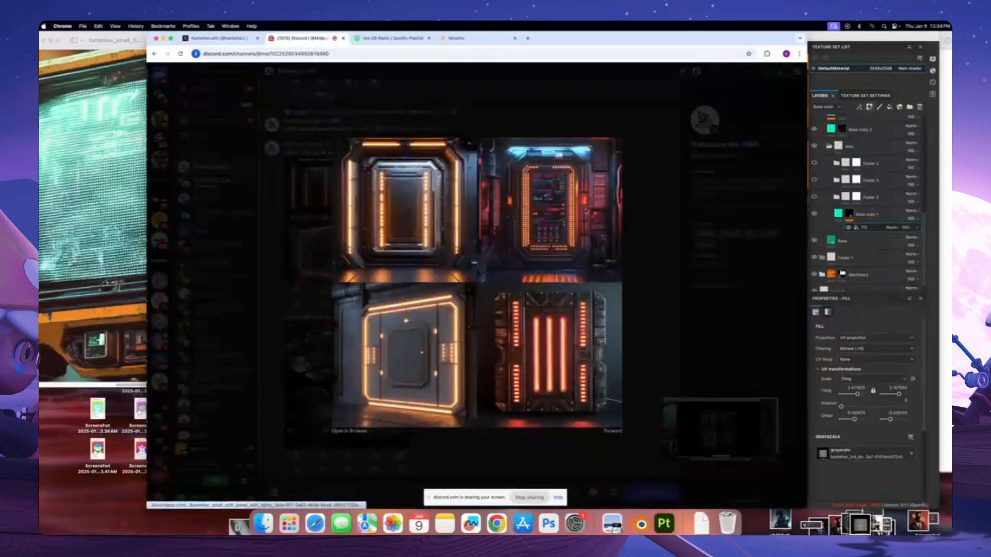
{"action": "key", "text": "Escape"}
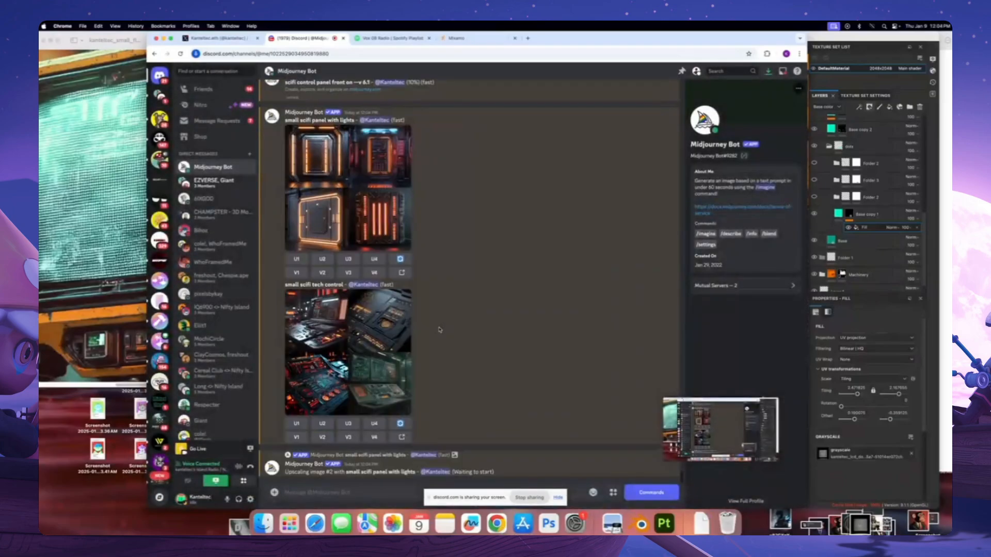
{"action": "left_click", "coordinate": [346, 356]}
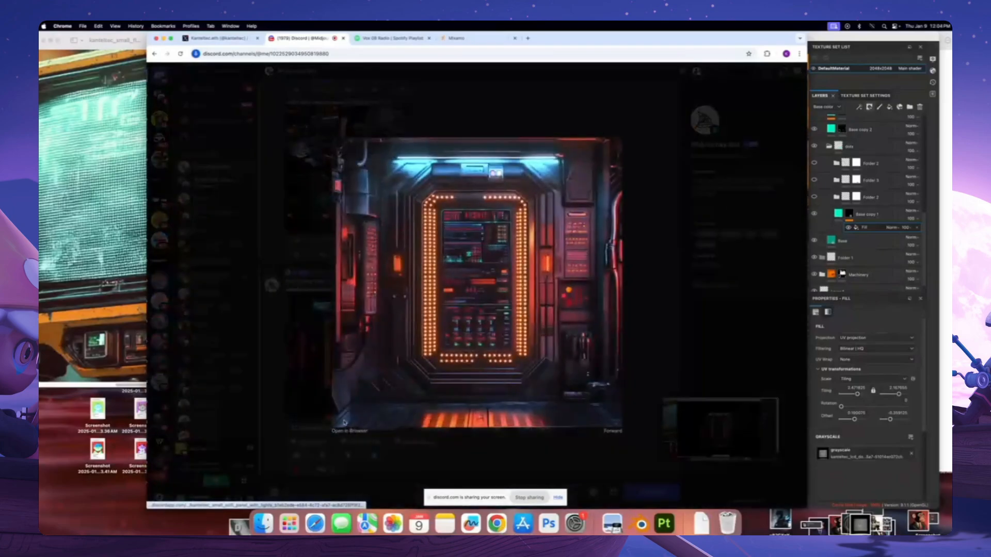
{"action": "left_click", "coordinate": [350, 431]}
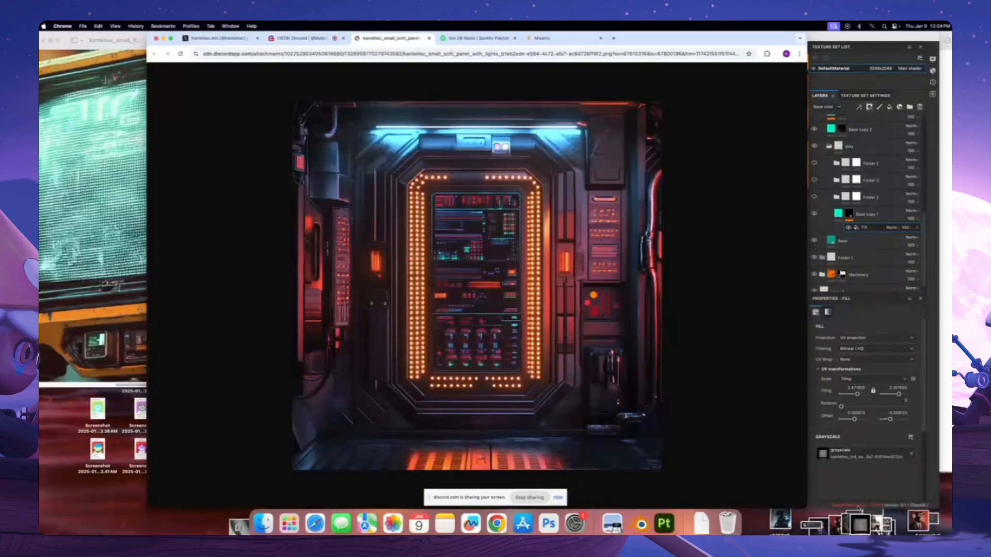
Switch to Substance 3D Painter and import the small scifi panel image into the project as a texture
{"action": "left_click", "coordinate": [664, 524]}
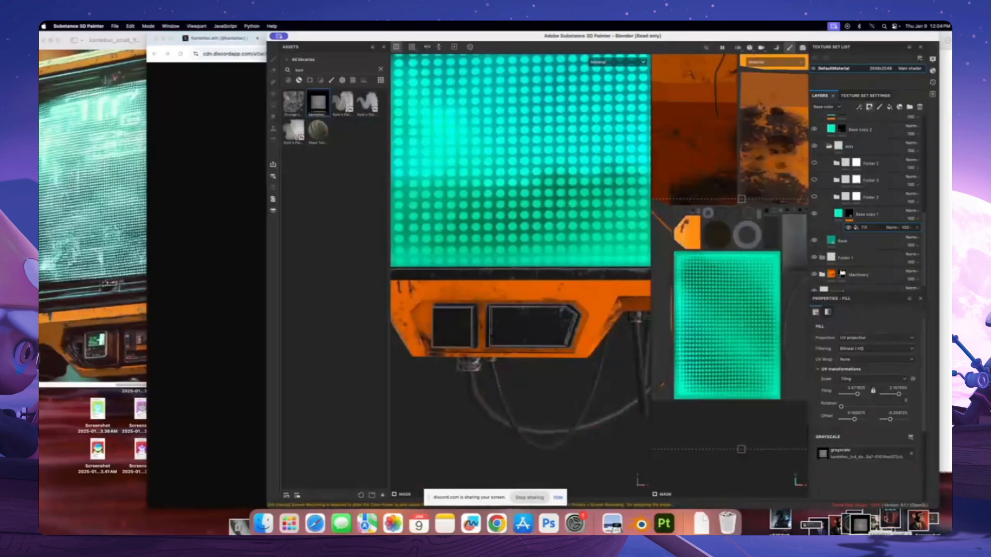
{"action": "left_click_drag", "start_coordinate": [851, 516], "coordinate": [351, 243]}
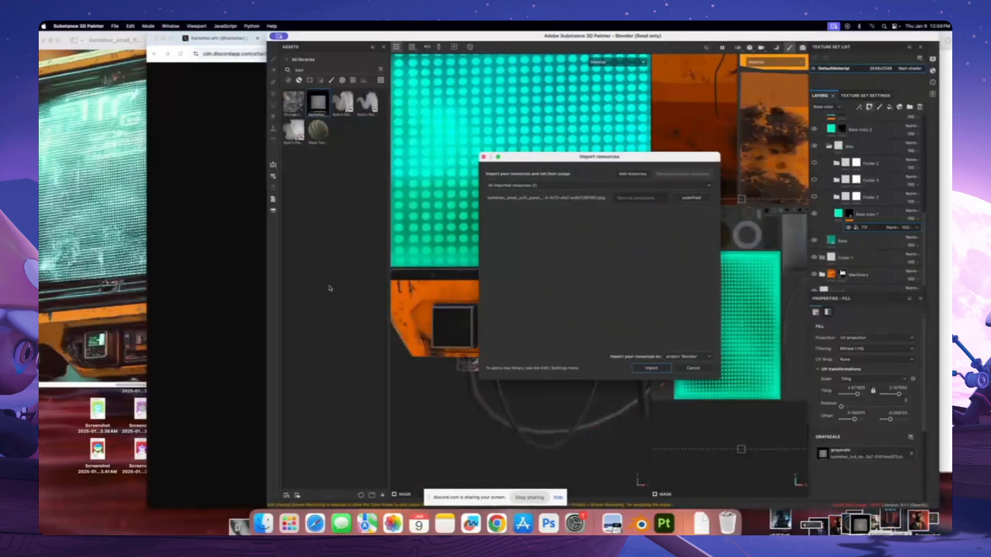
{"action": "left_click", "coordinate": [691, 198]}
{"action": "left_click", "coordinate": [700, 224]}
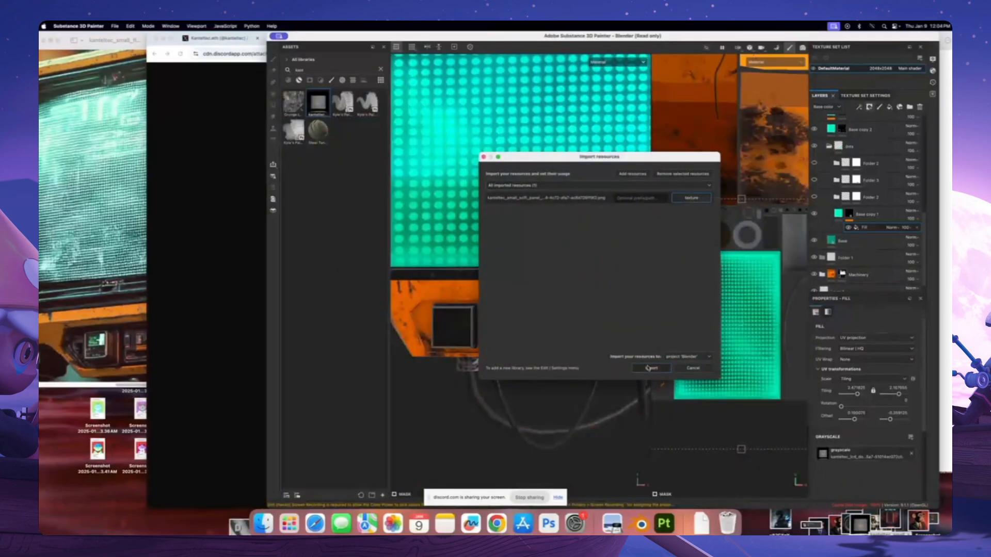
{"action": "left_click", "coordinate": [651, 368]}
Project the imported panel image onto the two small panels below the screen and move its layer into the Steel Painted Rough folder
{"action": "left_click_drag", "start_coordinate": [318, 470], "coordinate": [526, 332]}
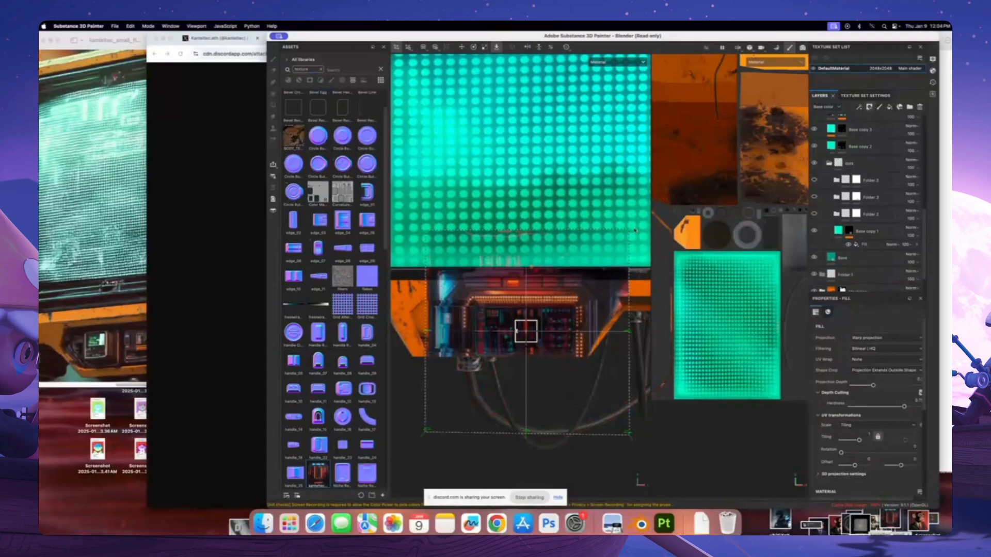
{"action": "scroll", "coordinate": [865, 194], "scroll_direction": "up", "scroll_amount": 10}
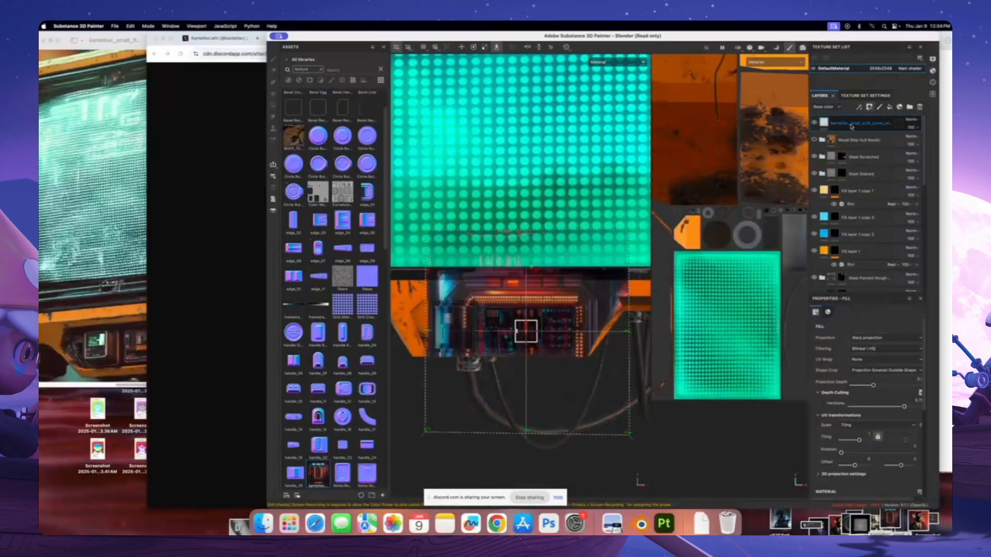
{"action": "mouse_move", "coordinate": [851, 127]}
{"action": "left_mouse_down"}
{"action": "mouse_move", "coordinate": [863, 234]}
{"action": "mouse_move", "coordinate": [865, 165]}
{"action": "left_mouse_up"}
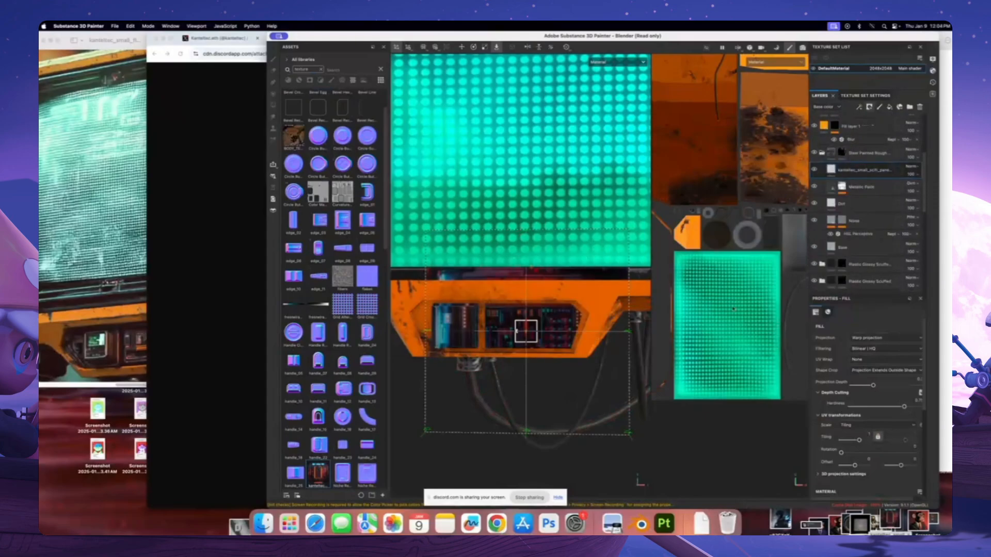
Rotate the panel image projection a quarter turn and enlarge it across the two small panels
{"action": "left_click", "coordinate": [474, 48]}
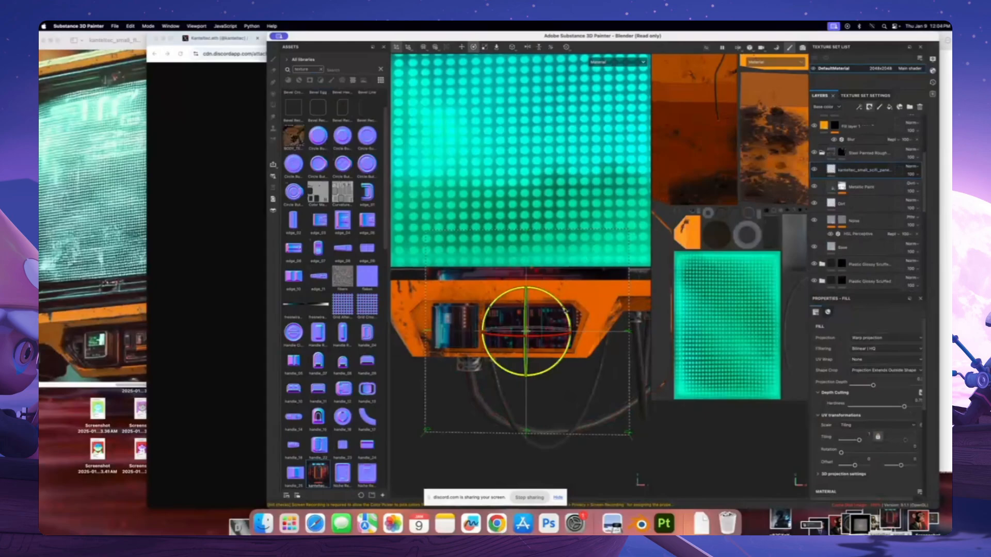
{"action": "left_click_drag", "start_coordinate": [564, 310], "coordinate": [515, 257]}
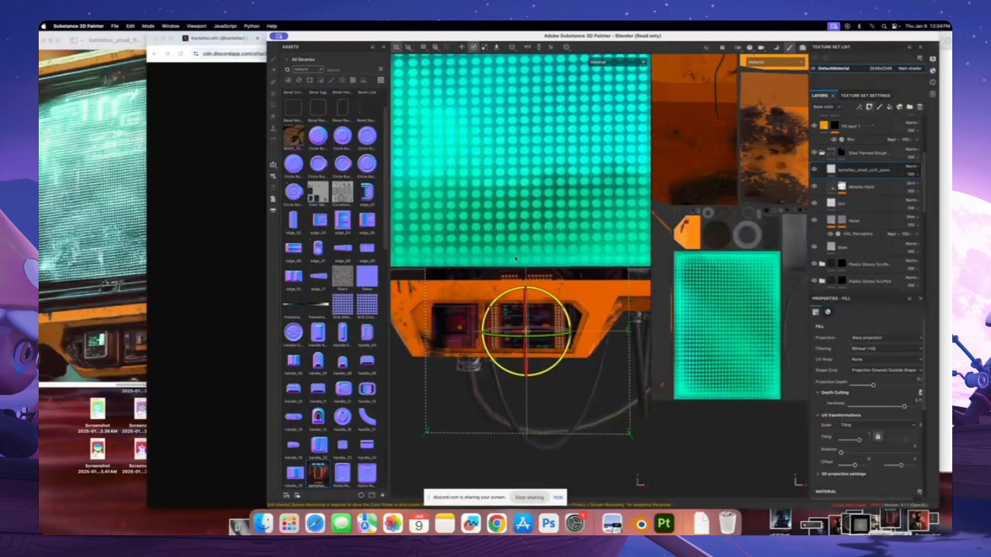
{"action": "left_click", "coordinate": [485, 48]}
{"action": "scroll", "coordinate": [527, 312], "scroll_direction": "down", "scroll_amount": 1}
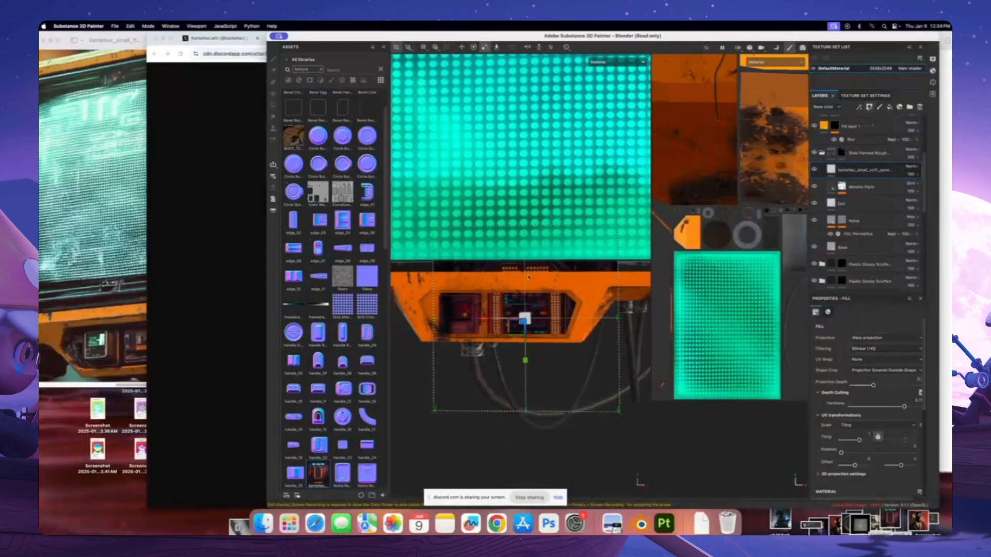
{"action": "left_click_drag", "start_coordinate": [528, 315], "coordinate": [499, 154]}
Reposition and rescale the projected image so its orange lights and display readouts sit inside the two small panels
{"action": "left_click", "coordinate": [461, 47]}
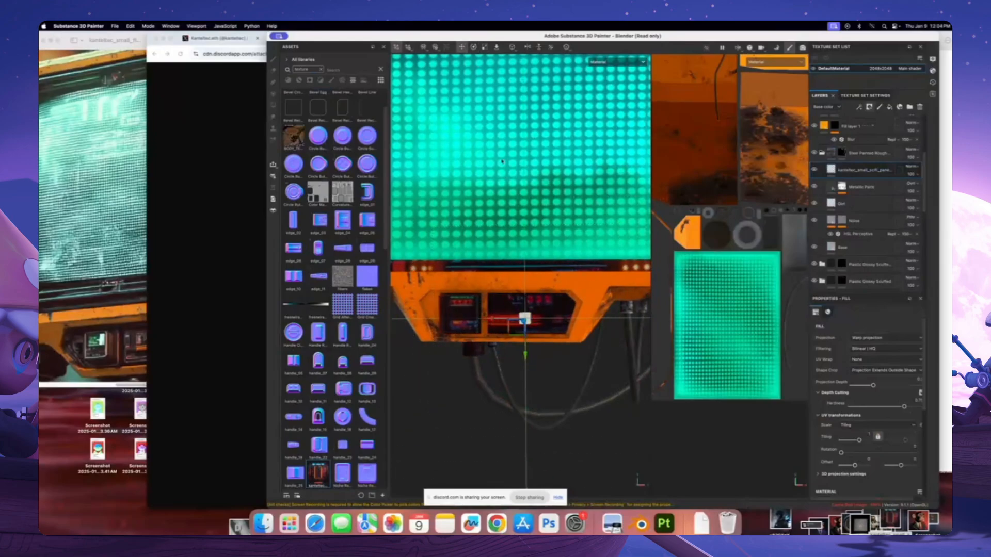
{"action": "left_click_drag", "start_coordinate": [528, 319], "coordinate": [551, 447]}
{"action": "left_click", "coordinate": [485, 48]}
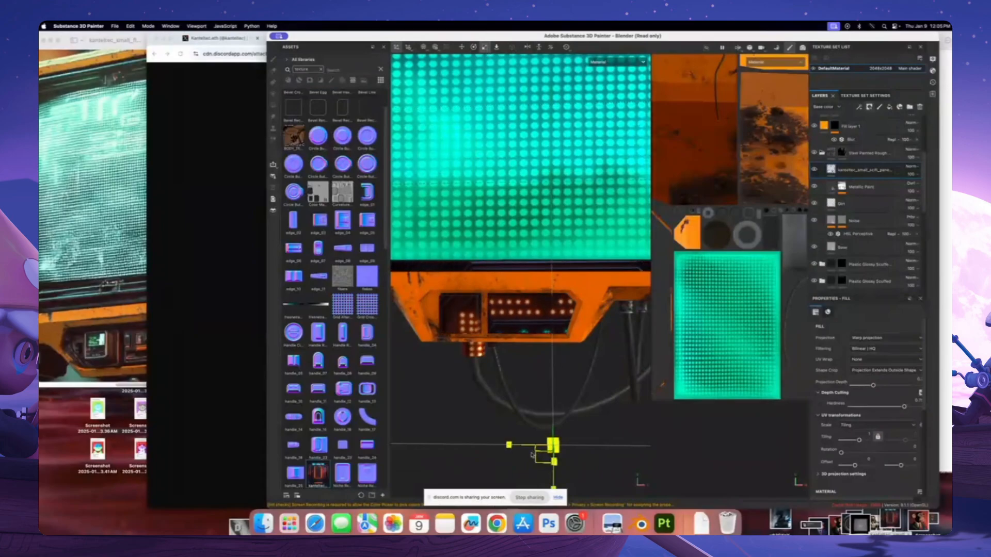
{"action": "left_click", "coordinate": [462, 47]}
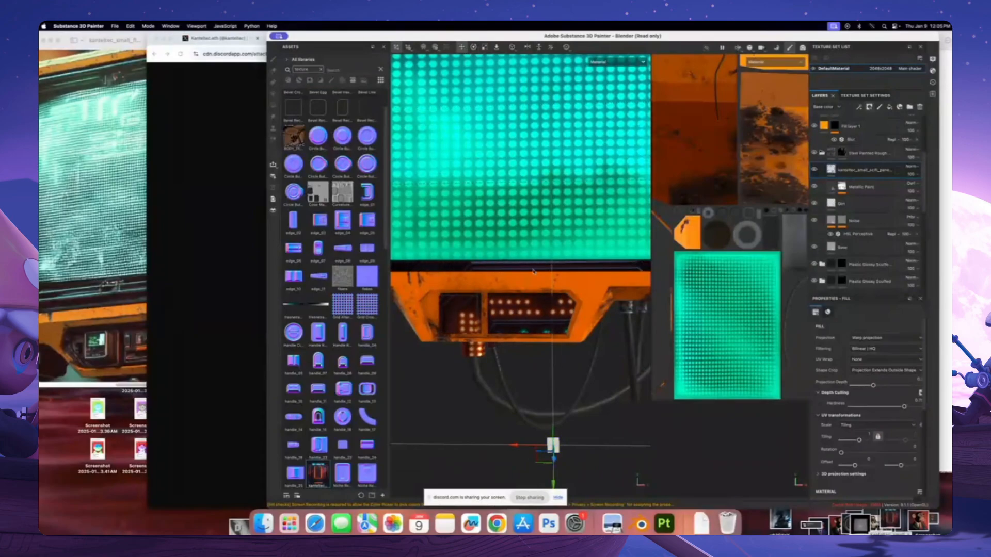
{"action": "left_click", "coordinate": [547, 433]}
{"action": "left_click_drag", "start_coordinate": [561, 450], "coordinate": [518, 372]}
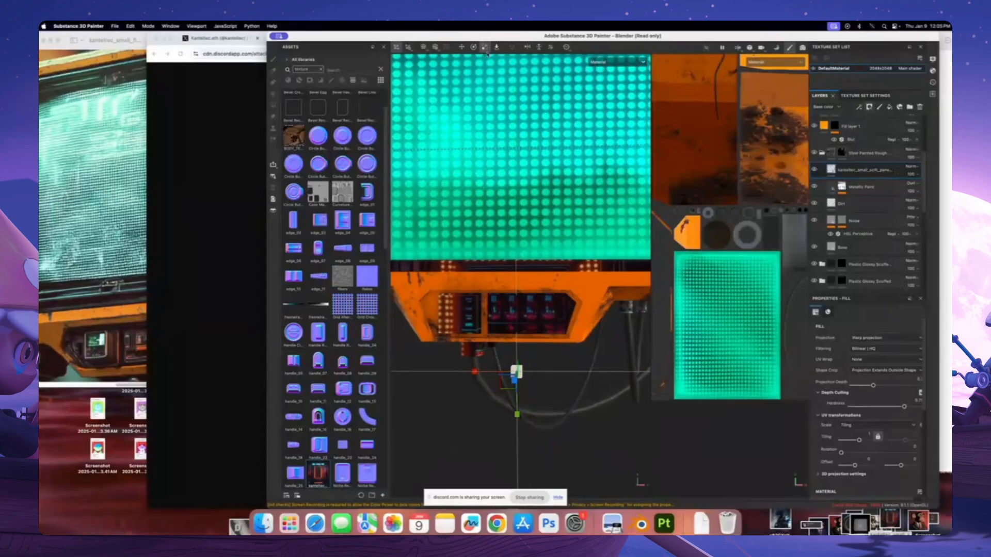
{"action": "scroll", "coordinate": [524, 335], "scroll_direction": "up", "scroll_amount": 2}
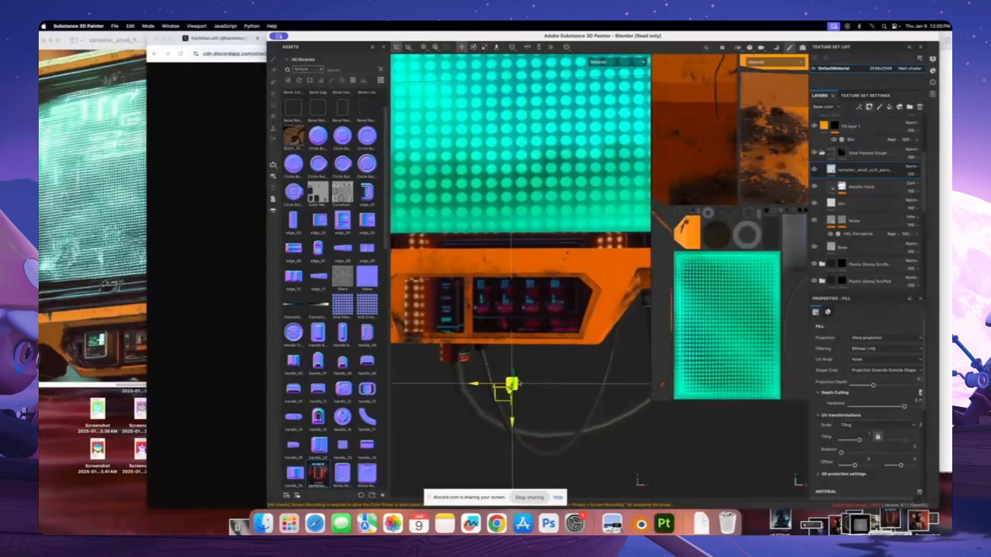
Nudge the sci-fi panel image's warp projection slightly downward and assign the same image to the layer's emissive channel
{"action": "left_click_drag", "start_coordinate": [519, 382], "coordinate": [522, 391]}
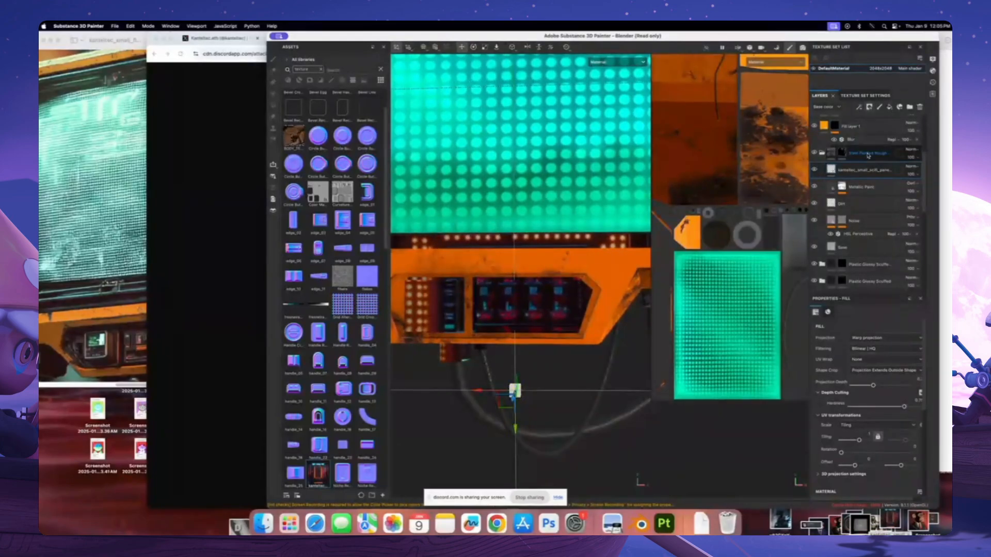
{"action": "double_click", "coordinate": [842, 171]}
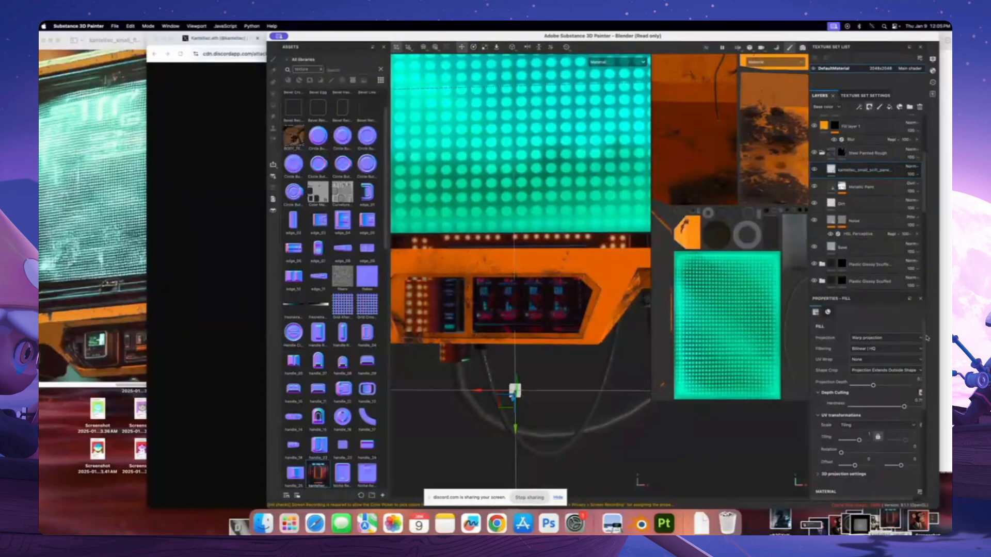
{"action": "scroll", "coordinate": [877, 371], "scroll_direction": "down", "scroll_amount": 5}
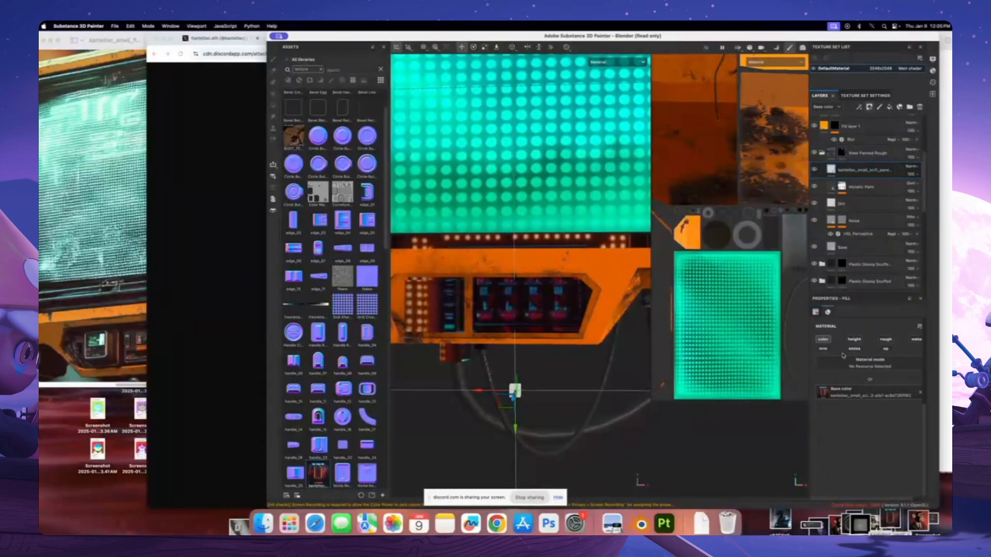
{"action": "left_click", "coordinate": [852, 349]}
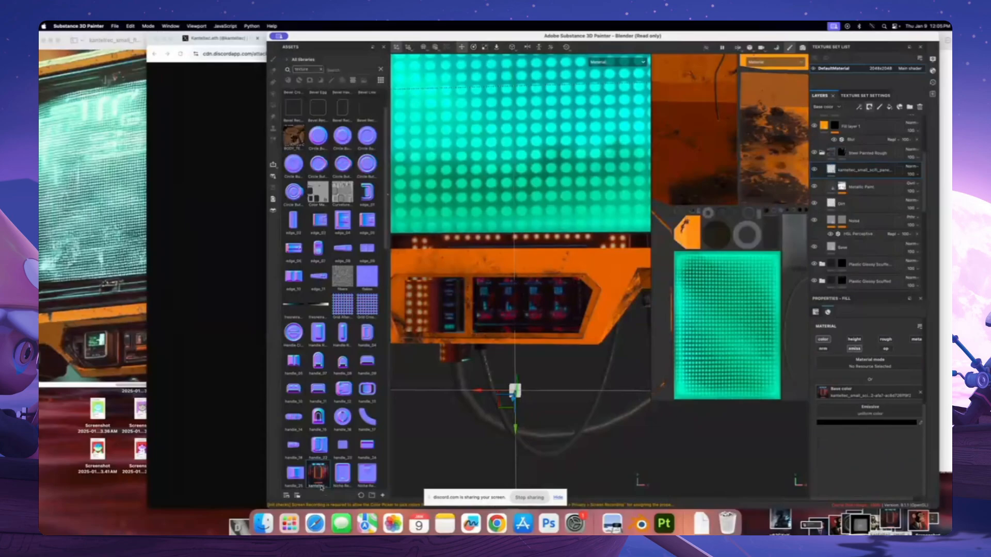
{"action": "left_click_drag", "start_coordinate": [321, 487], "coordinate": [870, 410]}
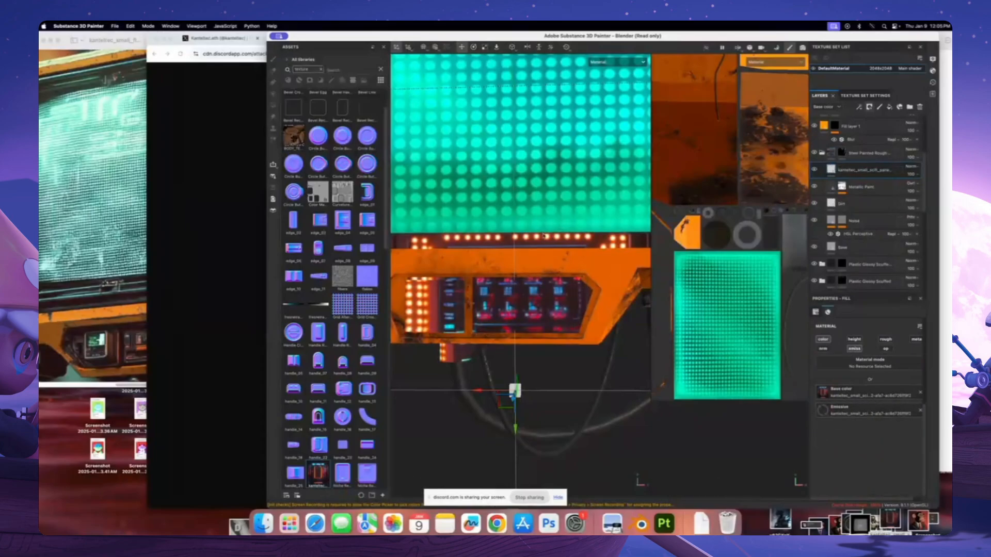
Add a black mask to the sci-fi panel image layer and reveal it only on the lower console's right screen using Polygon Fill
{"action": "left_click_drag", "start_coordinate": [543, 236], "coordinate": [552, 277], "text": "alt"}
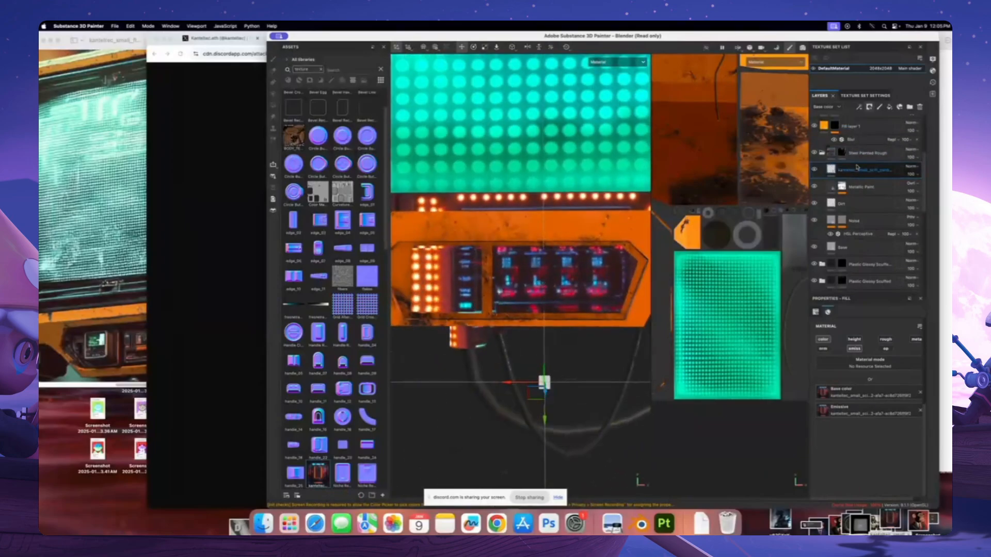
{"action": "mouse_move", "coordinate": [514, 230]}
{"action": "left_mouse_down", "text": "alt"}
{"action": "mouse_move", "coordinate": [446, 212]}
{"action": "mouse_move", "coordinate": [522, 230]}
{"action": "left_mouse_up", "text": "alt"}
{"action": "scroll", "coordinate": [490, 222], "scroll_direction": "down", "scroll_amount": 5}
{"action": "scroll", "coordinate": [498, 223], "scroll_direction": "up", "scroll_amount": 5}
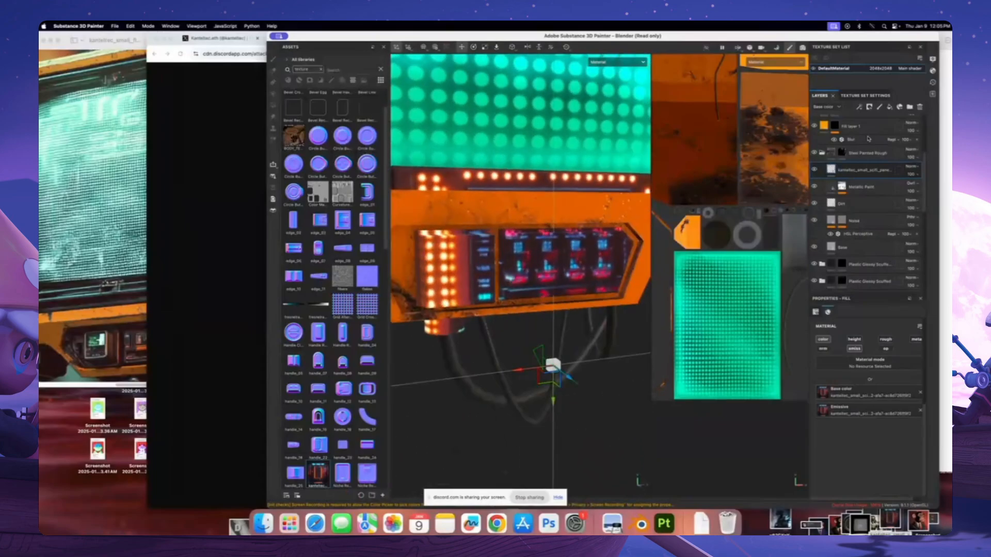
{"action": "left_click", "coordinate": [870, 106]}
{"action": "left_click", "coordinate": [891, 125]}
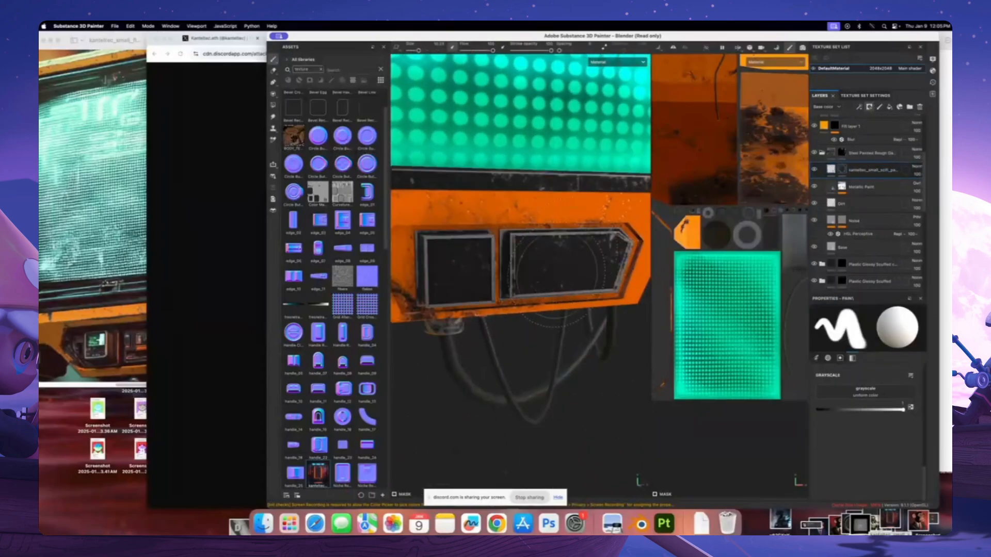
{"action": "scroll", "coordinate": [521, 222], "scroll_direction": "up", "scroll_amount": 5}
{"action": "left_click", "coordinate": [273, 105]}
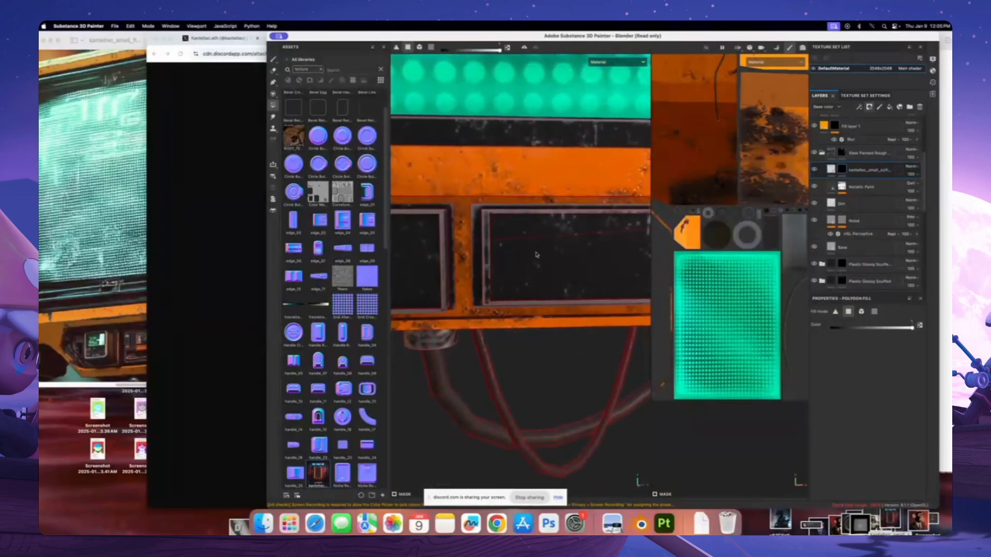
{"action": "left_click", "coordinate": [501, 227]}
{"action": "left_click_drag", "start_coordinate": [460, 224], "coordinate": [563, 267], "text": "alt"}
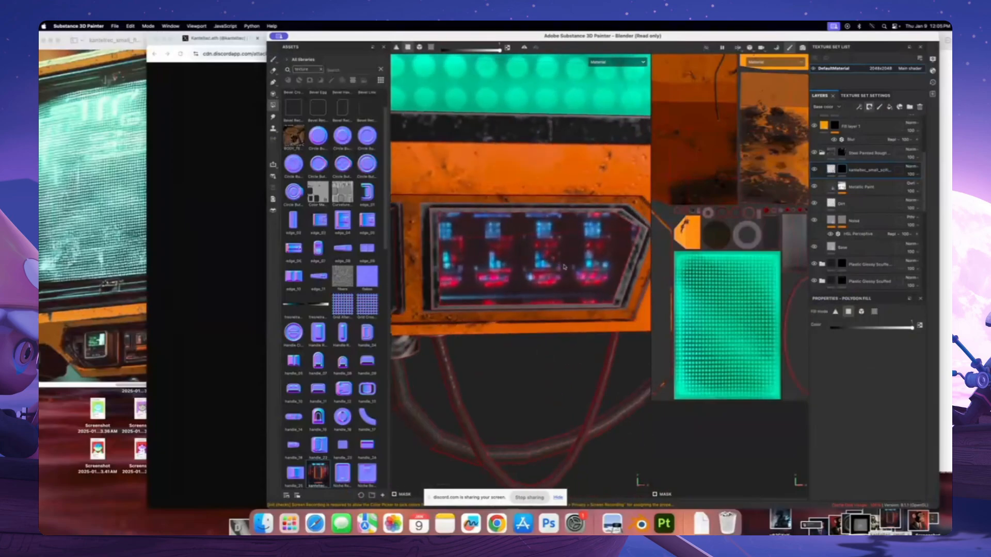
Examine the masked sci-fi panel image on the console's right screen up close and from several angles
{"action": "left_click", "coordinate": [273, 59]}
{"action": "scroll", "coordinate": [508, 268], "scroll_direction": "down", "scroll_amount": 5}
{"action": "mouse_move", "coordinate": [496, 289]}
{"action": "left_mouse_down", "text": "alt"}
{"action": "mouse_move", "coordinate": [520, 193]}
{"action": "mouse_move", "coordinate": [498, 195]}
{"action": "left_mouse_up", "text": "alt"}
{"action": "scroll", "coordinate": [520, 193], "scroll_direction": "down", "scroll_amount": 5}
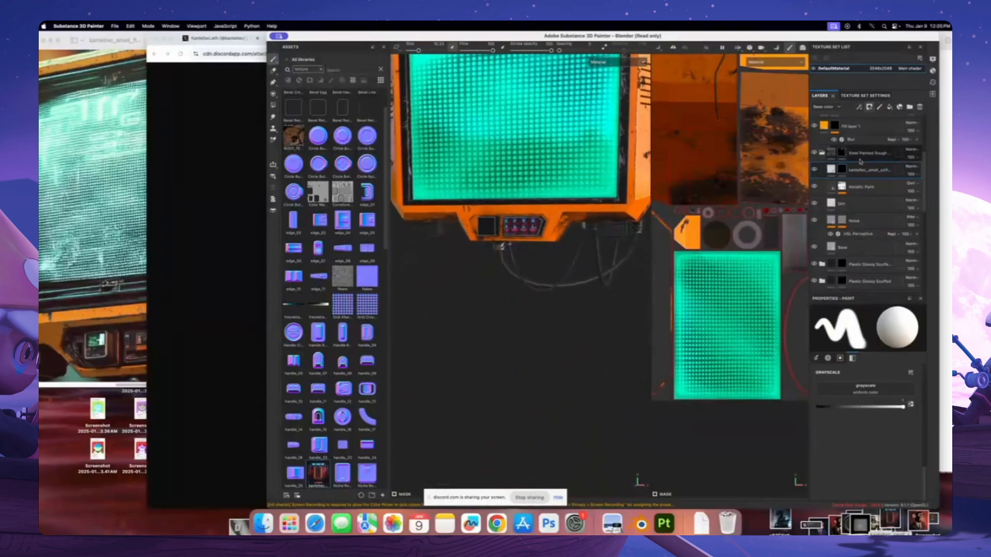
{"action": "left_click", "coordinate": [831, 170]}
{"action": "scroll", "coordinate": [477, 227], "scroll_direction": "up", "scroll_amount": 3}
{"action": "scroll", "coordinate": [477, 227], "scroll_direction": "up", "scroll_amount": 2}
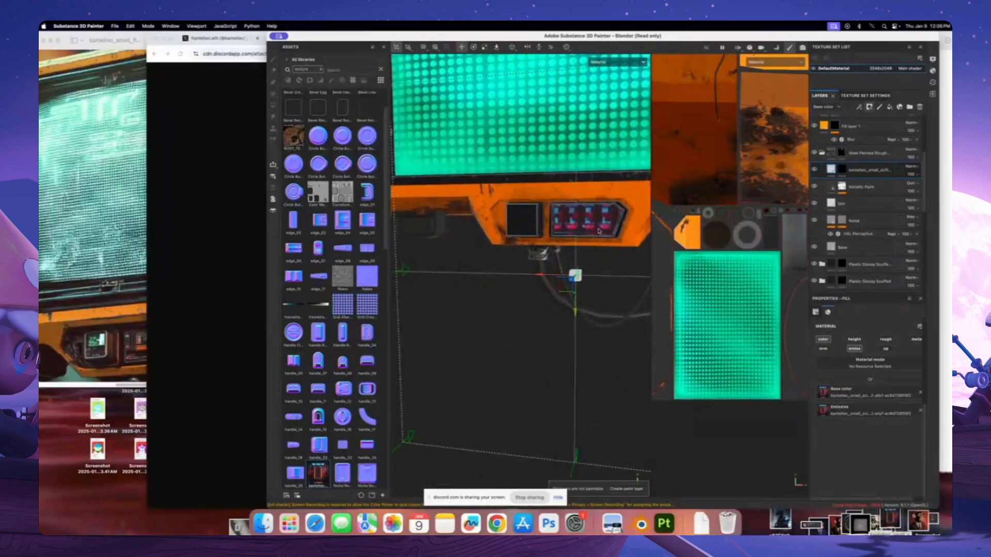
{"action": "left_click_drag", "start_coordinate": [576, 276], "coordinate": [580, 279]}
{"action": "scroll", "coordinate": [561, 268], "scroll_direction": "down", "scroll_amount": 2}
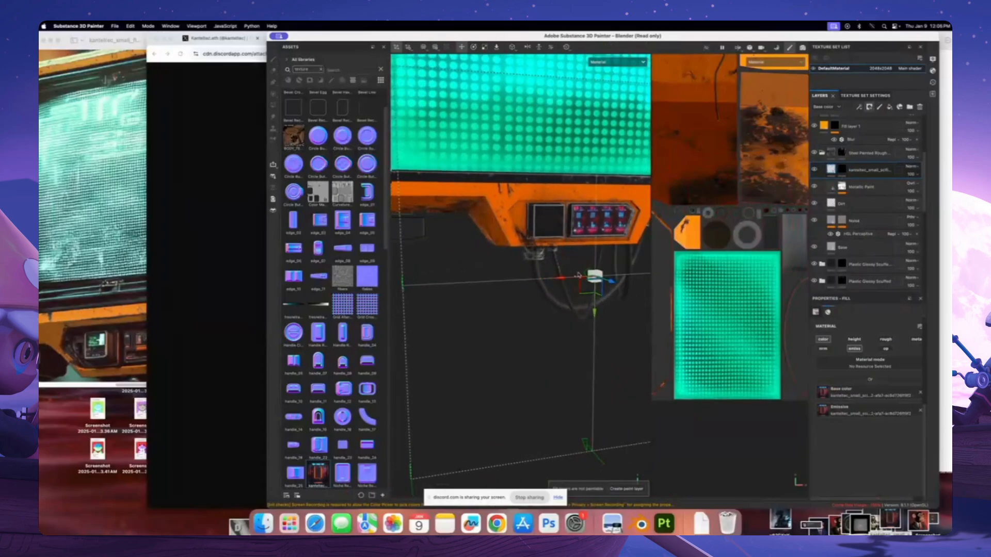
{"action": "scroll", "coordinate": [488, 200], "scroll_direction": "down", "scroll_amount": 3}
{"action": "scroll", "coordinate": [488, 201], "scroll_direction": "down", "scroll_amount": 3}
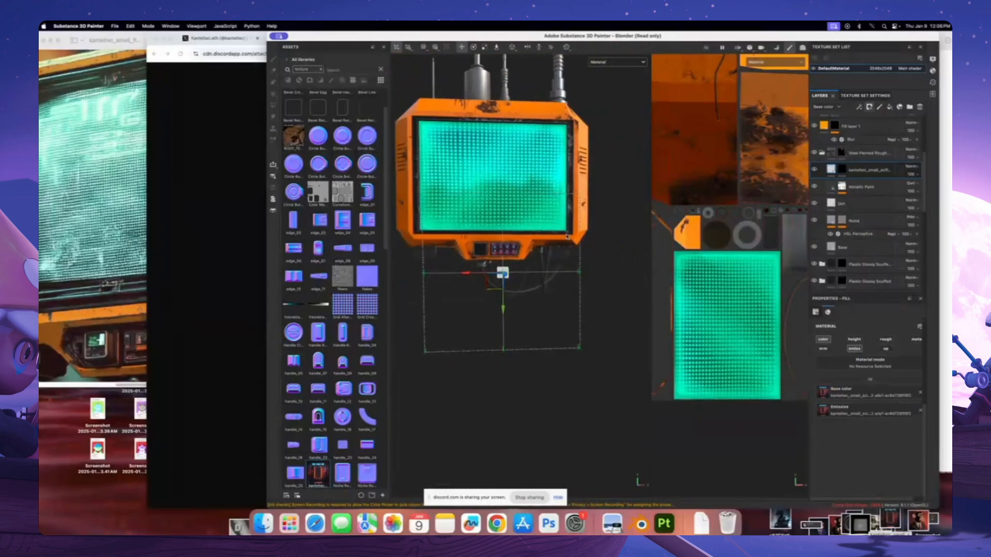
{"action": "right_click_drag", "start_coordinate": [469, 161], "coordinate": [511, 219], "text": "alt"}
{"action": "left_click_drag", "start_coordinate": [510, 218], "coordinate": [513, 220], "text": "alt"}
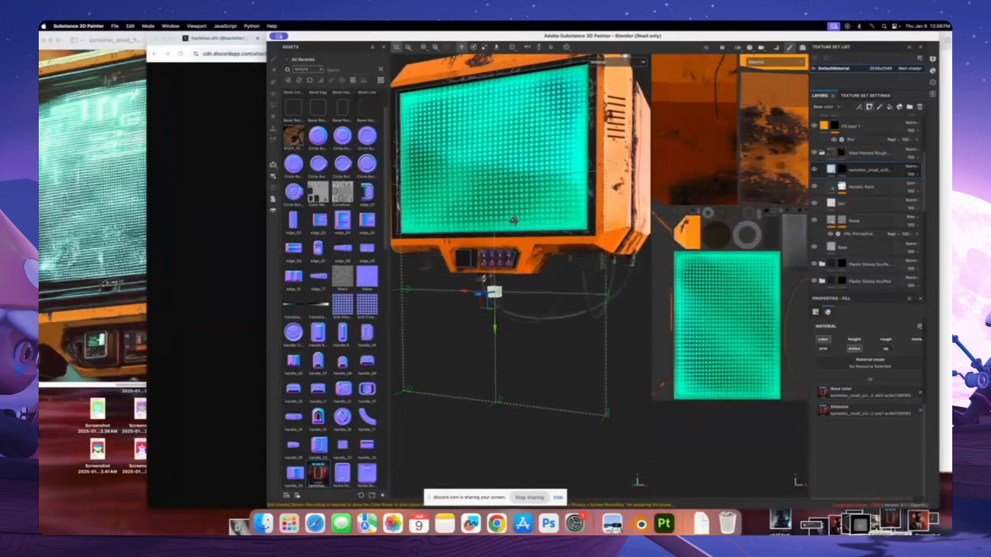
{"action": "middle_click_drag", "start_coordinate": [503, 205], "coordinate": [526, 249], "text": "alt"}
{"action": "left_click_drag", "start_coordinate": [526, 249], "coordinate": [518, 248], "text": "alt"}
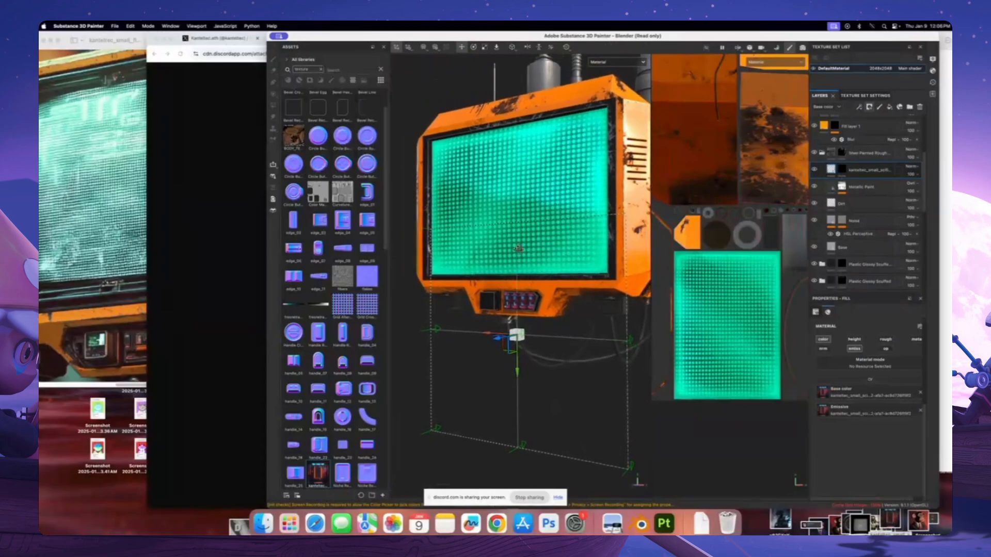
Compare the monitor's lower console with the small screens in the reference image
{"action": "left_click", "coordinate": [42, 345]}
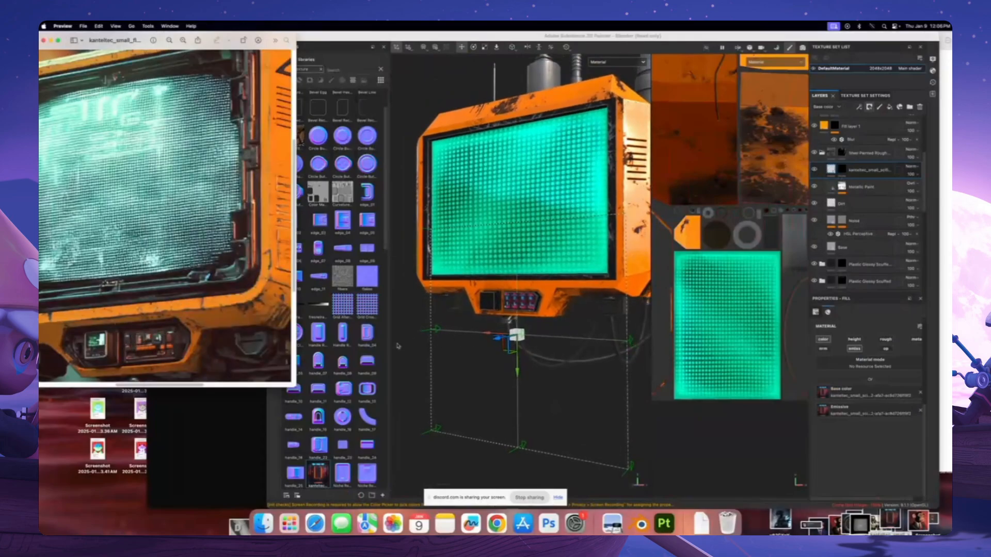
{"action": "right_click_drag", "start_coordinate": [483, 323], "coordinate": [518, 330], "text": "alt"}
{"action": "mouse_move", "coordinate": [518, 331]}
{"action": "left_mouse_down", "text": "alt"}
{"action": "mouse_move", "coordinate": [526, 310]}
{"action": "mouse_move", "coordinate": [562, 323]}
{"action": "left_mouse_up", "text": "alt"}
{"action": "right_click_drag", "start_coordinate": [562, 322], "coordinate": [598, 372], "text": "alt"}
{"action": "left_click", "coordinate": [612, 523]}
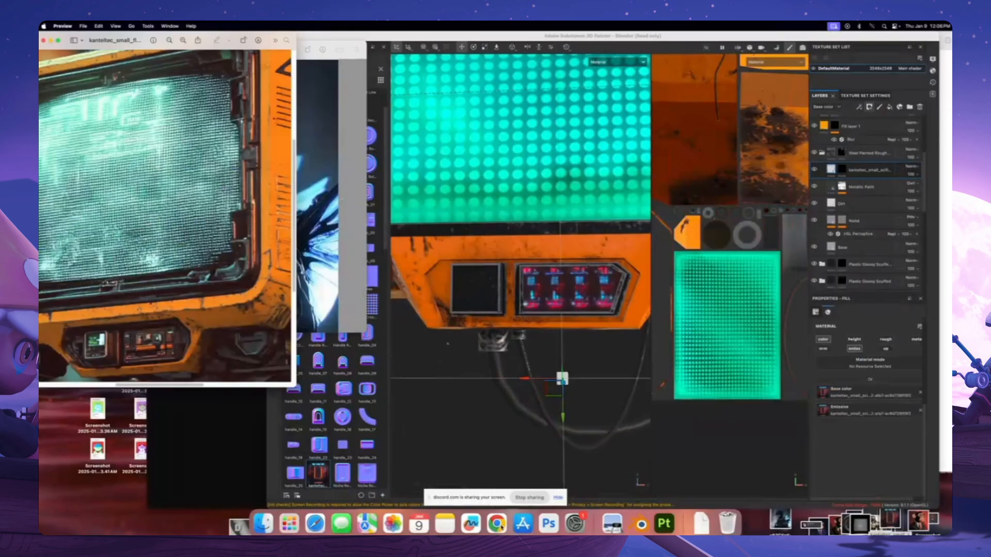
{"action": "right_click_drag", "start_coordinate": [591, 219], "coordinate": [503, 295], "text": "alt"}
{"action": "left_click_drag", "start_coordinate": [503, 295], "coordinate": [520, 304], "text": "alt"}
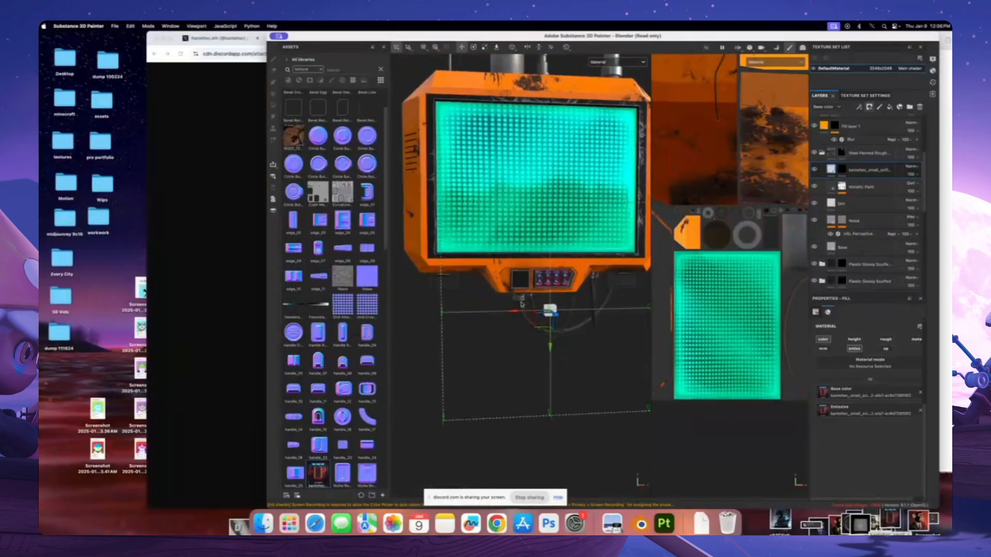
{"action": "left_click_drag", "start_coordinate": [534, 351], "coordinate": [554, 306], "text": "alt"}
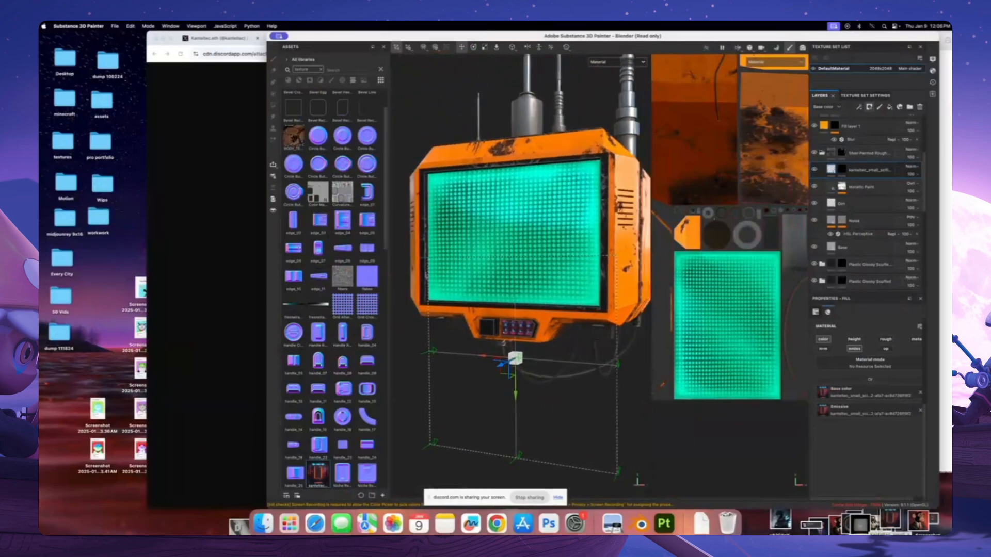
Switch to Chrome, close the sci-fi panel image tab and examine Midjourney's "scifi control panel front on" image grid
{"action": "left_click", "coordinate": [496, 524]}
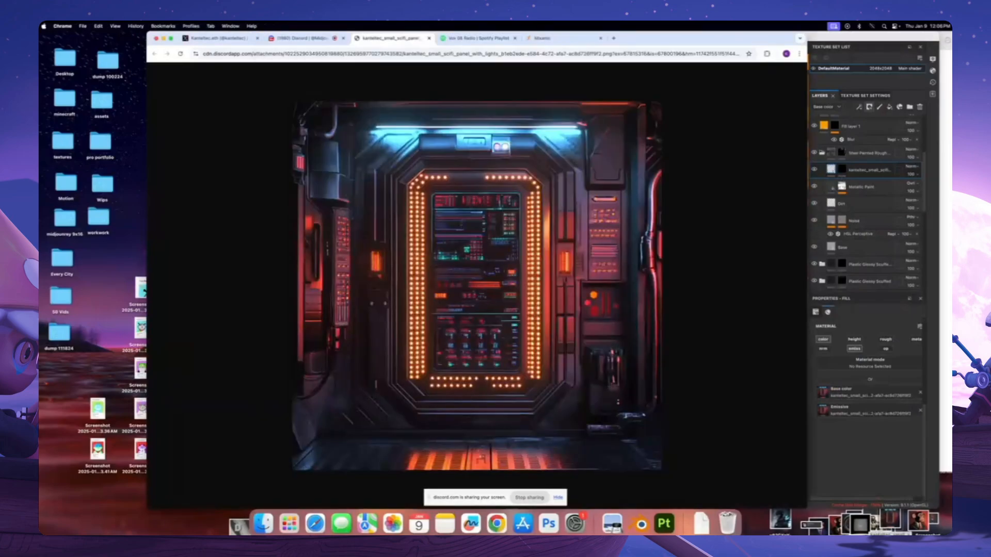
{"action": "left_click", "coordinate": [427, 39]}
{"action": "key", "text": "Escape"}
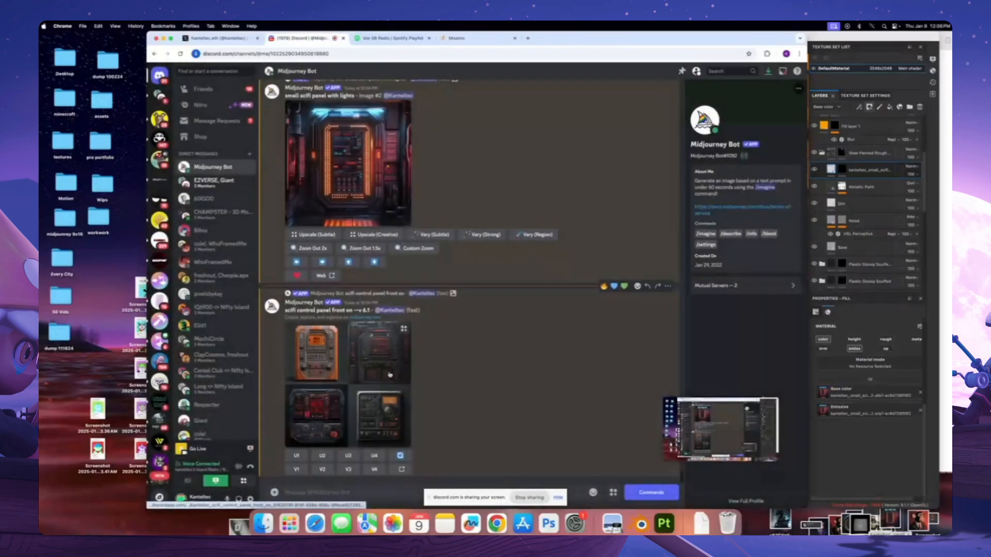
{"action": "left_click", "coordinate": [389, 375]}
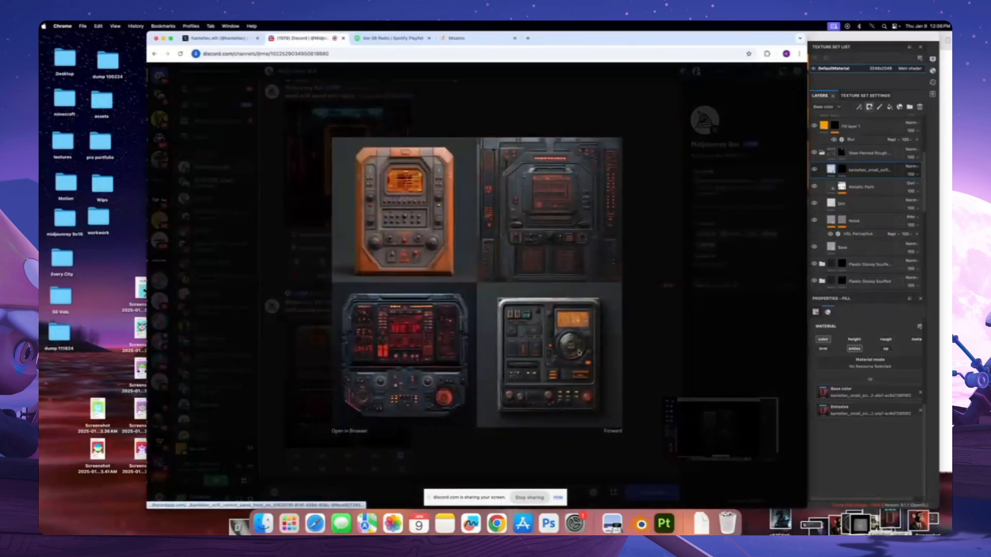
{"action": "left_click", "coordinate": [646, 351]}
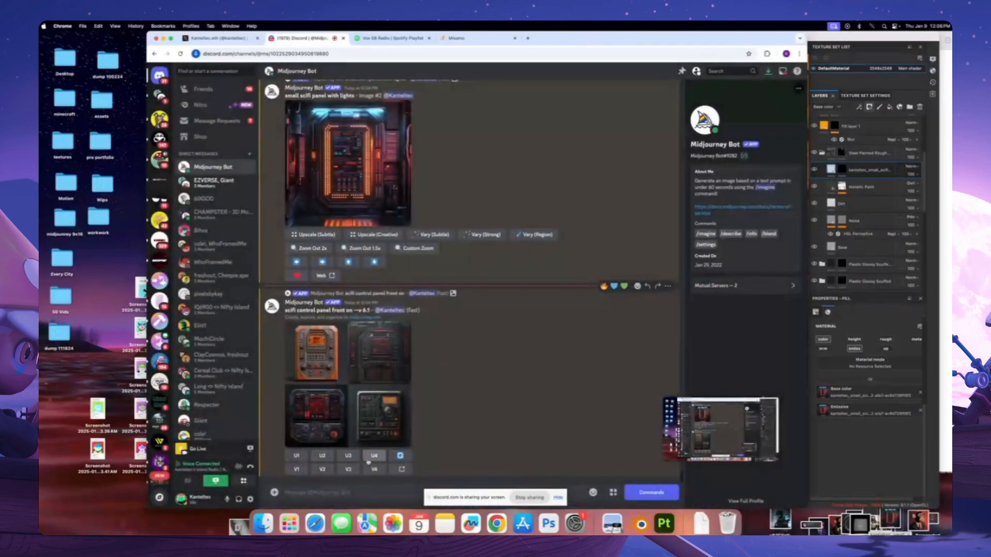
Upscale image 4 of the "scifi control panel front on" results and open the upscaled image in its own browser tab
{"action": "left_click", "coordinate": [373, 458]}
{"action": "left_click", "coordinate": [384, 391]}
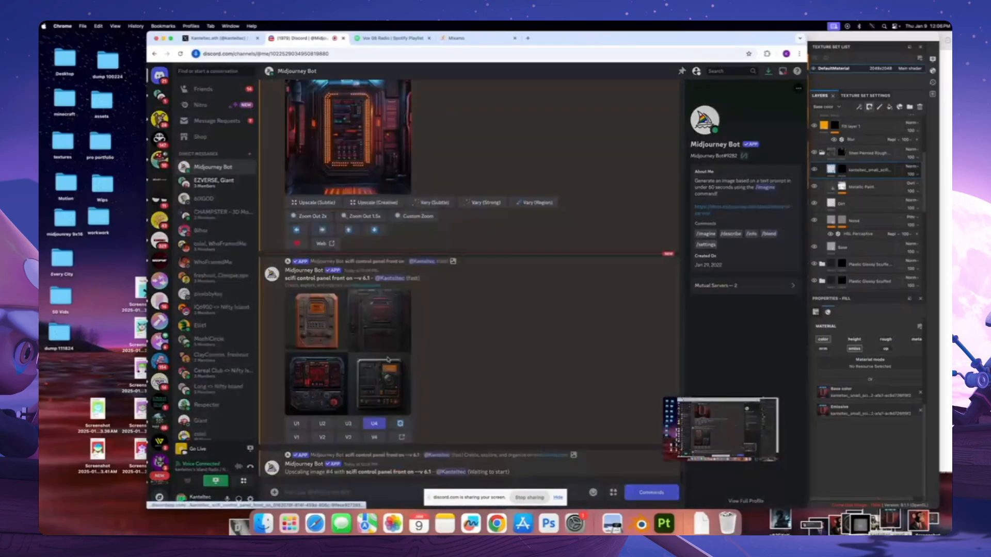
{"action": "left_click", "coordinate": [641, 356]}
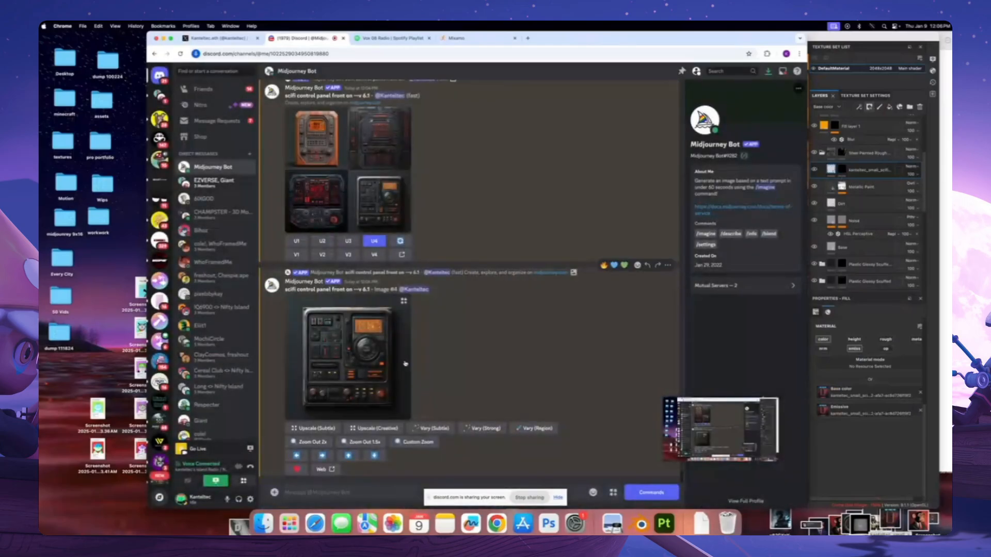
{"action": "left_click", "coordinate": [339, 158]}
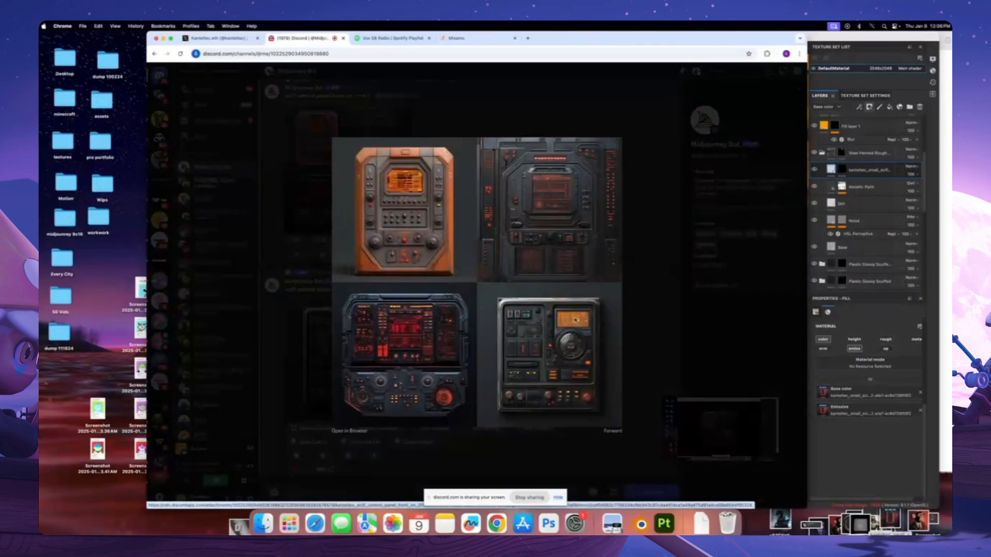
{"action": "left_click", "coordinate": [630, 332]}
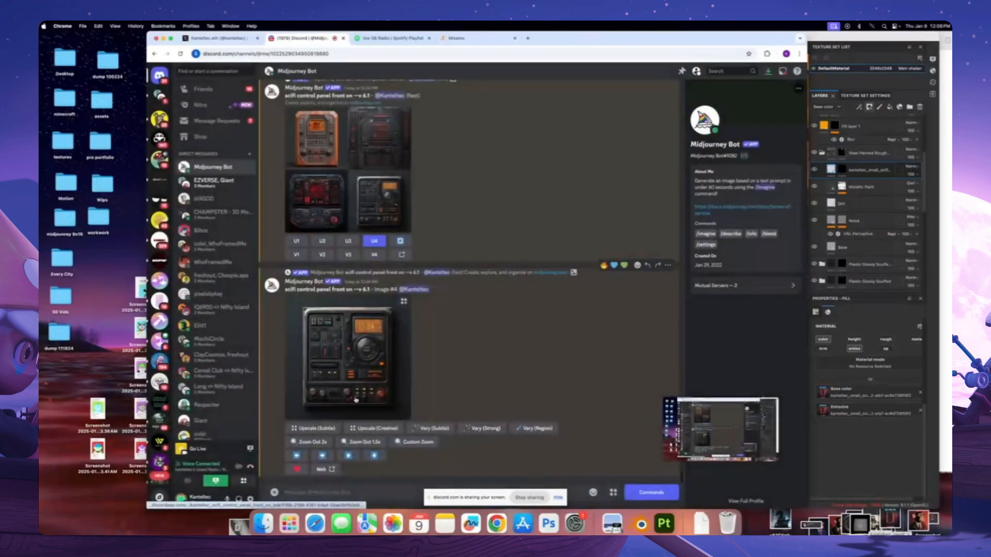
{"action": "left_click", "coordinate": [355, 399]}
{"action": "left_click", "coordinate": [346, 433]}
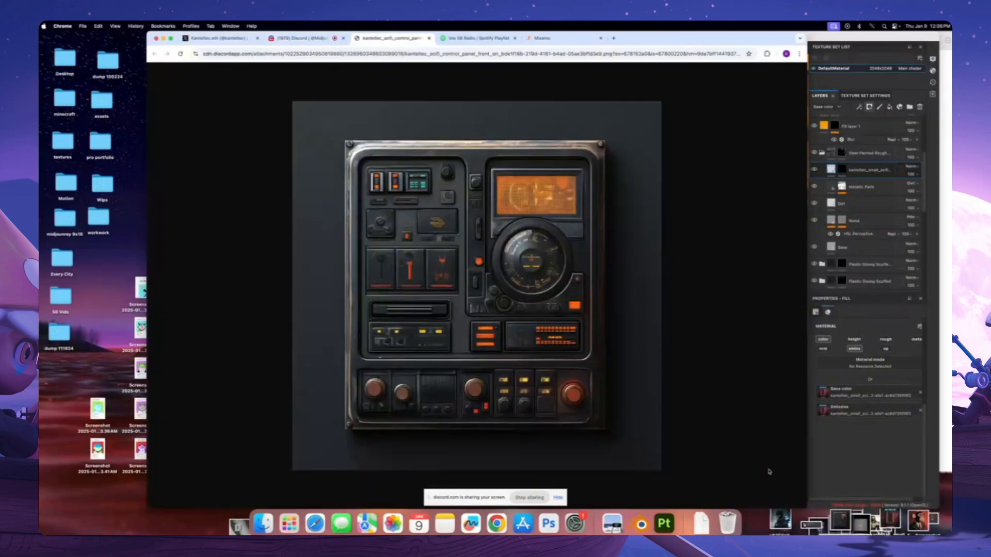
Switch to Substance 3D Painter and import the control panel image into project 'Blender' as a texture
{"action": "left_click", "coordinate": [664, 524]}
{"action": "mouse_move", "coordinate": [842, 521]}
{"action": "left_mouse_down"}
{"action": "mouse_move", "coordinate": [817, 500]}
{"action": "mouse_move", "coordinate": [352, 322]}
{"action": "mouse_move", "coordinate": [373, 323]}
{"action": "left_mouse_up"}
{"action": "left_click", "coordinate": [691, 197]}
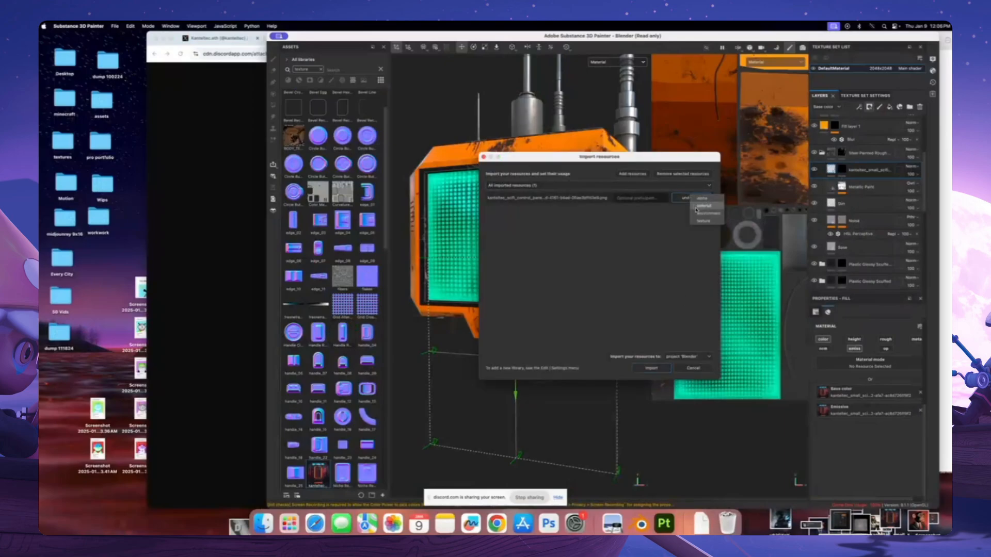
{"action": "left_click", "coordinate": [699, 220]}
{"action": "left_click", "coordinate": [651, 368]}
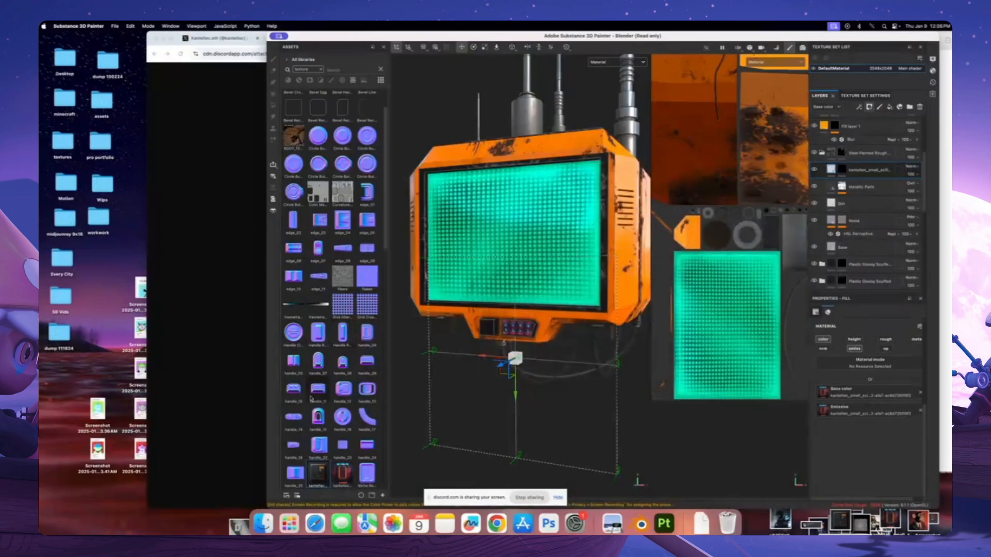
Find the imported control panel image among the textures and place it on the monitor's lower console as a projected fill layer
{"action": "scroll", "coordinate": [312, 398], "scroll_direction": "down", "scroll_amount": 10}
{"action": "scroll", "coordinate": [508, 331], "scroll_direction": "up", "scroll_amount": 6}
{"action": "left_click_drag", "start_coordinate": [485, 335], "coordinate": [521, 331], "text": "alt"}
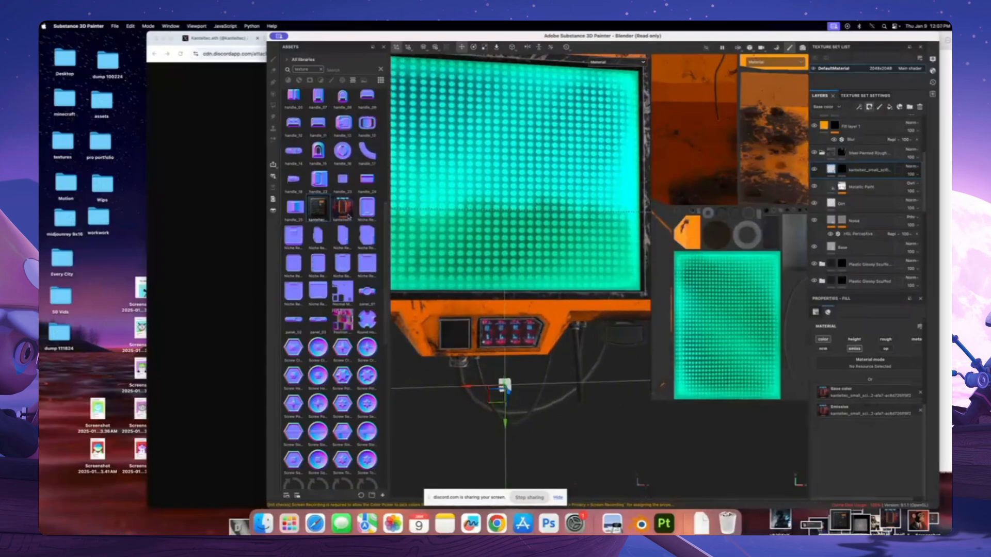
{"action": "left_click_drag", "start_coordinate": [538, 272], "coordinate": [532, 273], "text": "alt"}
{"action": "left_click_drag", "start_coordinate": [315, 208], "coordinate": [471, 363]}
{"action": "left_click", "coordinate": [471, 353]}
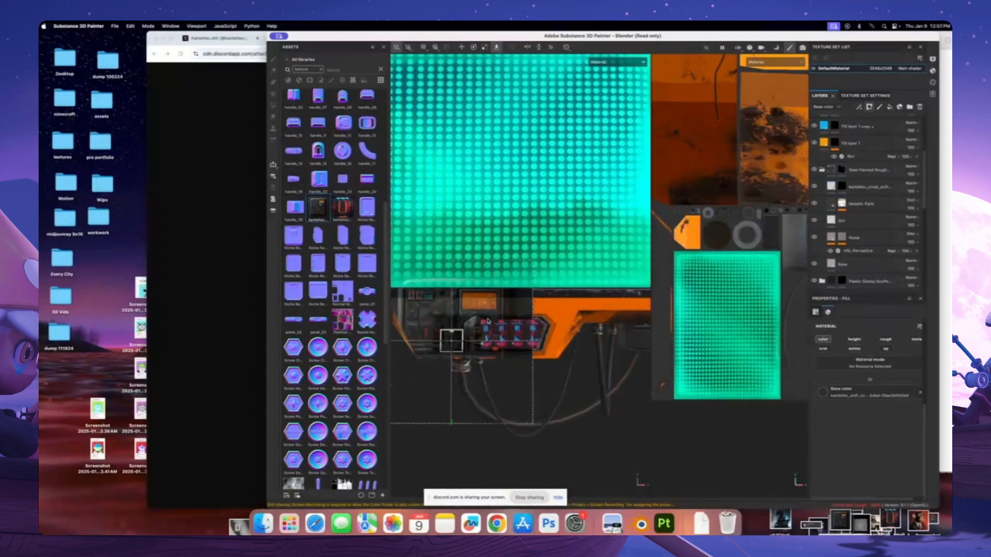
Move the control panel projection so its orange display lies over the console's small screens
{"action": "scroll", "coordinate": [487, 321], "scroll_direction": "up", "scroll_amount": 5}
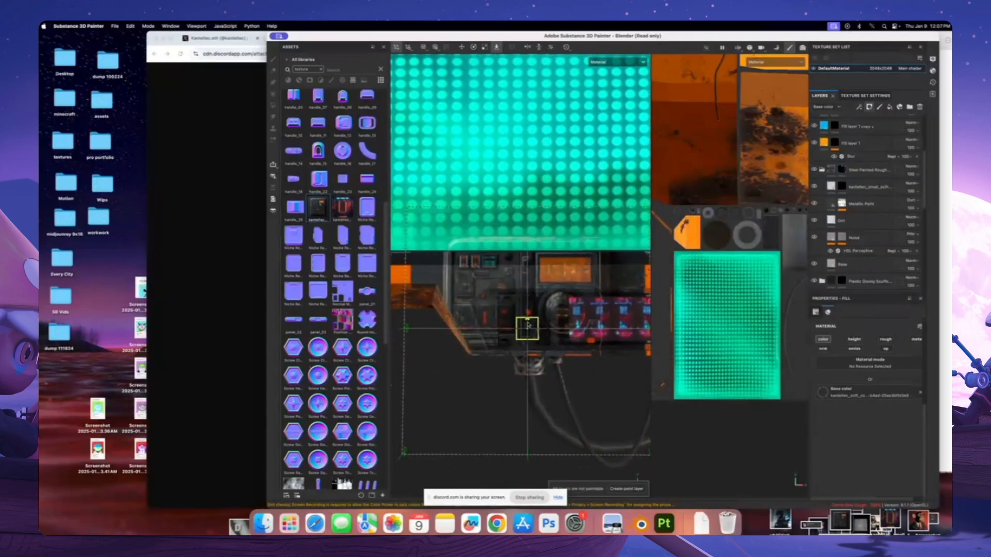
{"action": "left_click", "coordinate": [462, 48]}
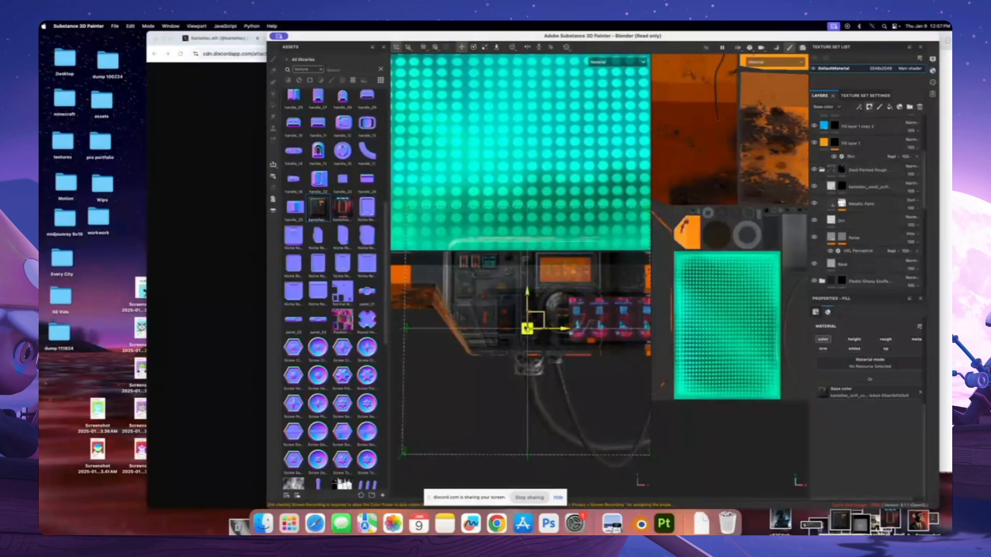
{"action": "left_click_drag", "start_coordinate": [527, 328], "coordinate": [483, 375]}
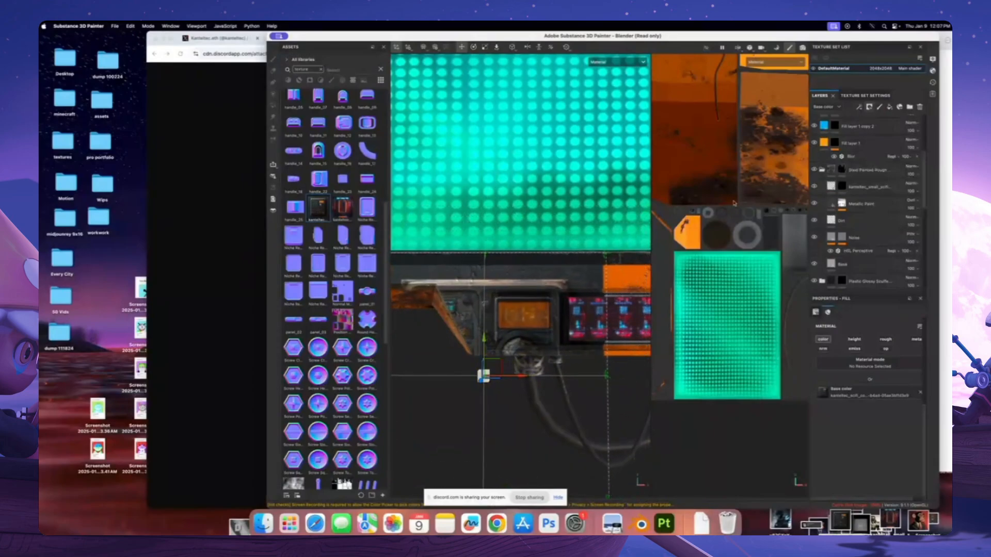
Move the control panel layer above the small screen layer in the Steel Painted Rough folder and assign its image to the emissive channel
{"action": "scroll", "coordinate": [845, 181], "scroll_direction": "up", "scroll_amount": 5}
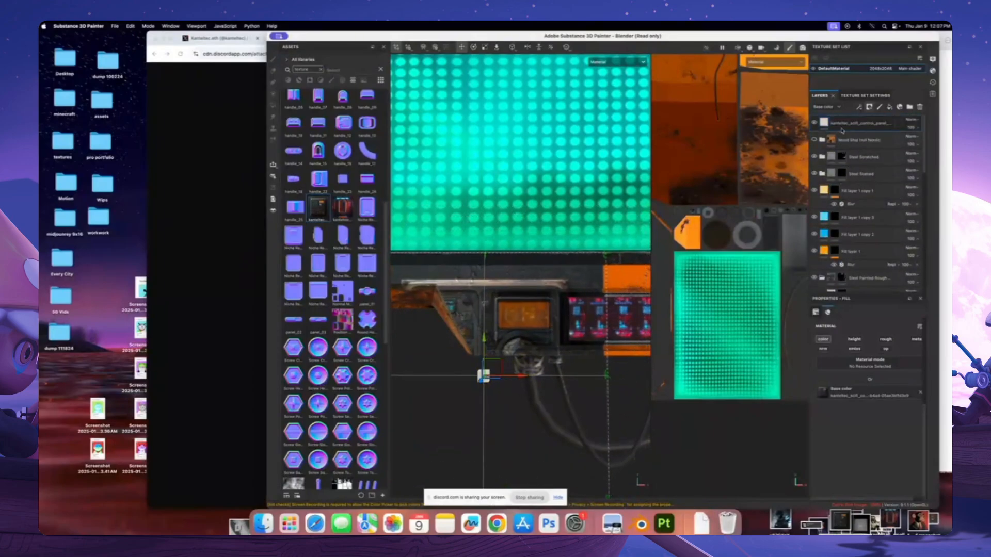
{"action": "mouse_move", "coordinate": [843, 126]}
{"action": "left_mouse_down"}
{"action": "mouse_move", "coordinate": [867, 252]}
{"action": "mouse_move", "coordinate": [867, 174]}
{"action": "left_mouse_up"}
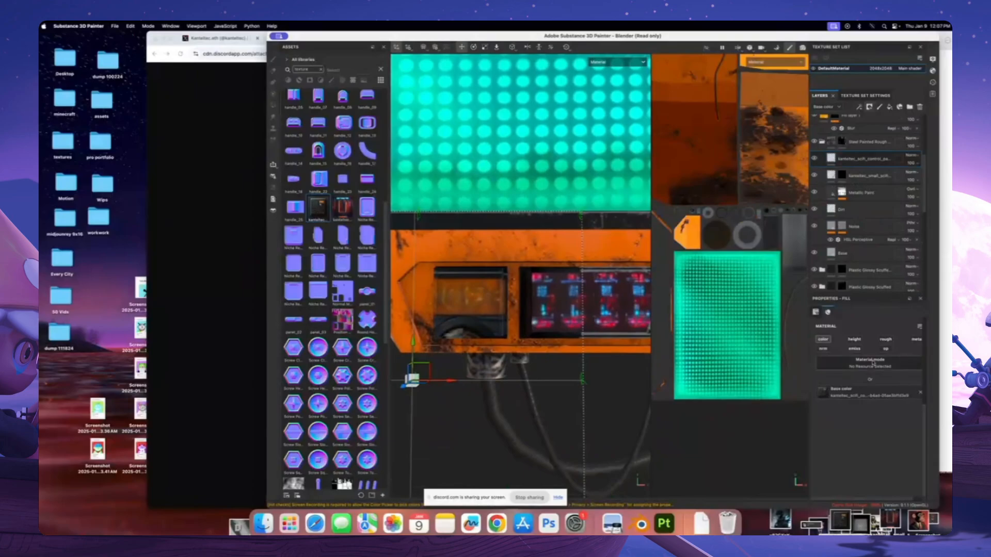
{"action": "left_click", "coordinate": [855, 350]}
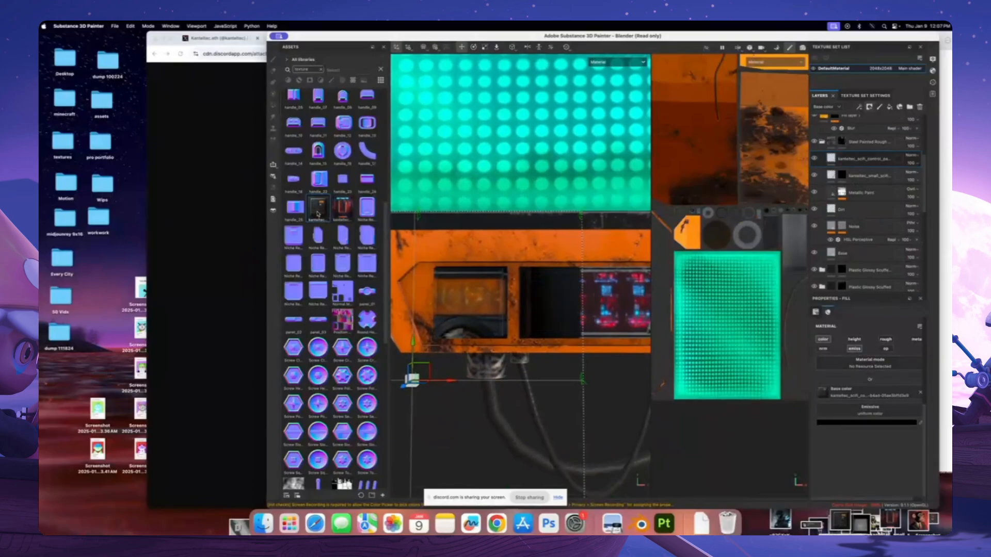
{"action": "left_click_drag", "start_coordinate": [318, 214], "coordinate": [870, 408]}
Enlarge the control panel projection and reposition it so the image's orange display covers the console's small square screen
{"action": "scroll", "coordinate": [556, 257], "scroll_direction": "up", "scroll_amount": 4}
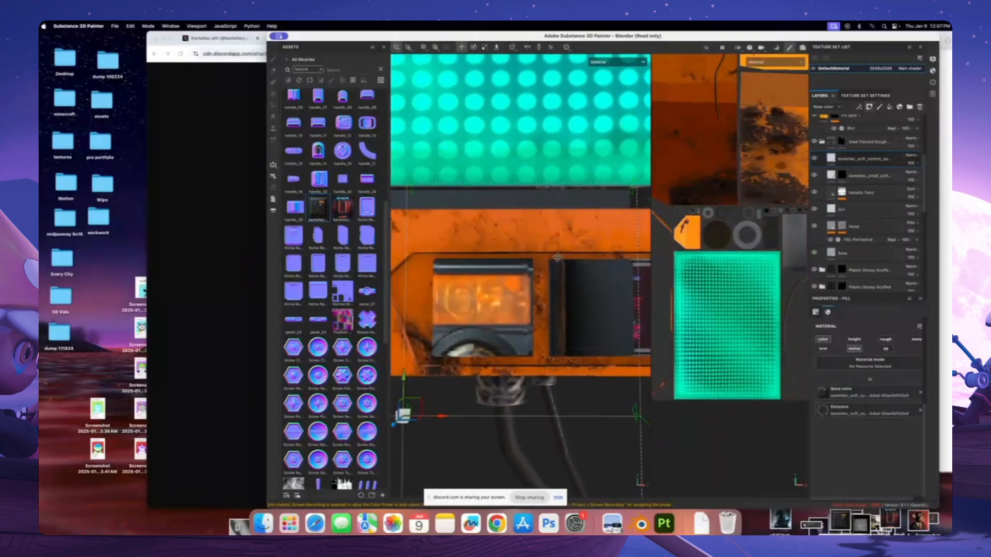
{"action": "scroll", "coordinate": [557, 257], "scroll_direction": "down", "scroll_amount": 2}
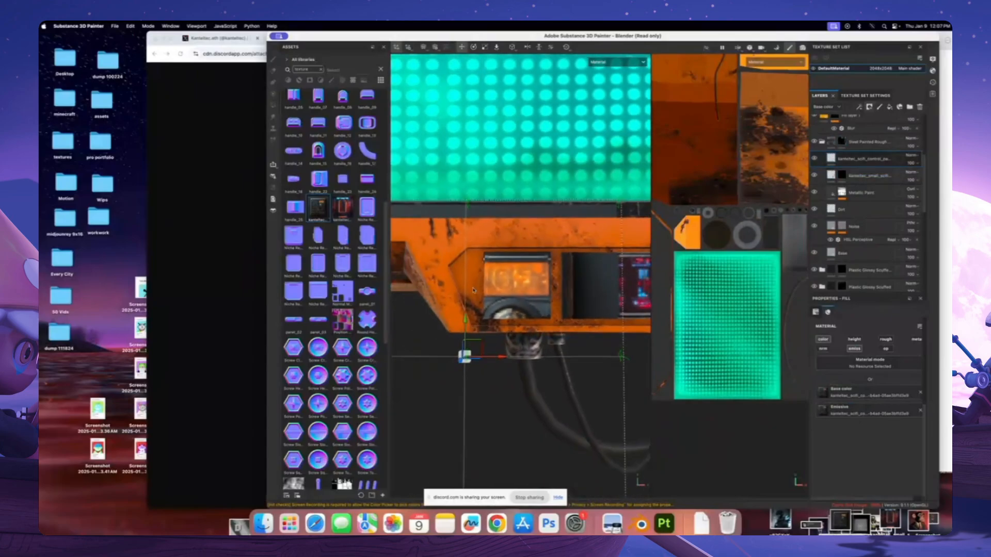
{"action": "scroll", "coordinate": [489, 325], "scroll_direction": "down", "scroll_amount": 1}
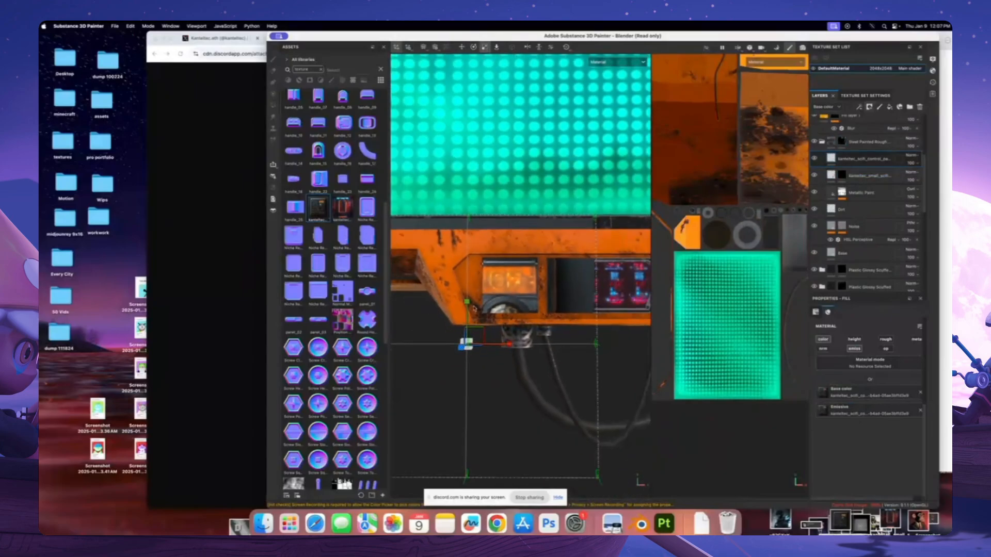
{"action": "left_click_drag", "start_coordinate": [467, 343], "coordinate": [587, 251]}
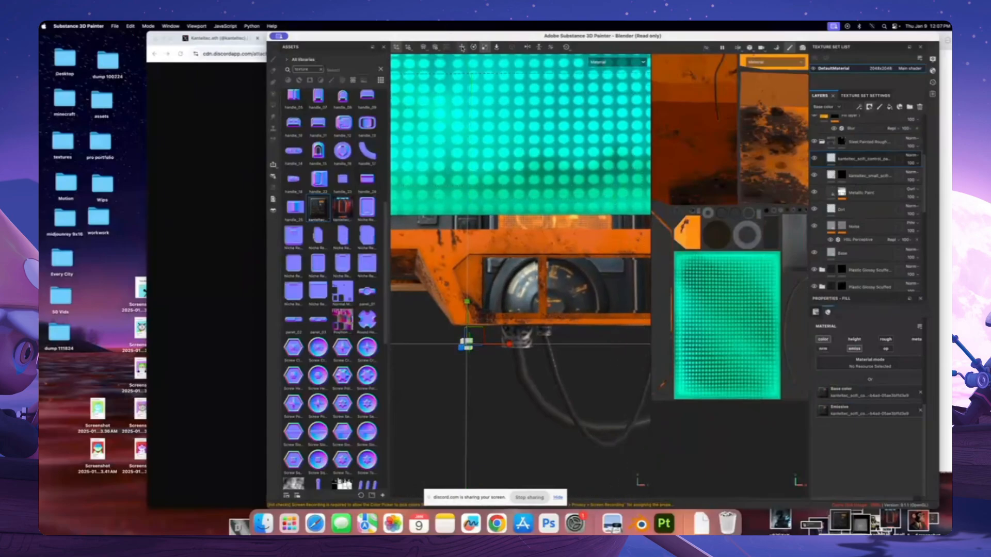
{"action": "left_click_drag", "start_coordinate": [466, 344], "coordinate": [416, 421]}
{"action": "left_click_drag", "start_coordinate": [637, 219], "coordinate": [619, 225], "text": "alt"}
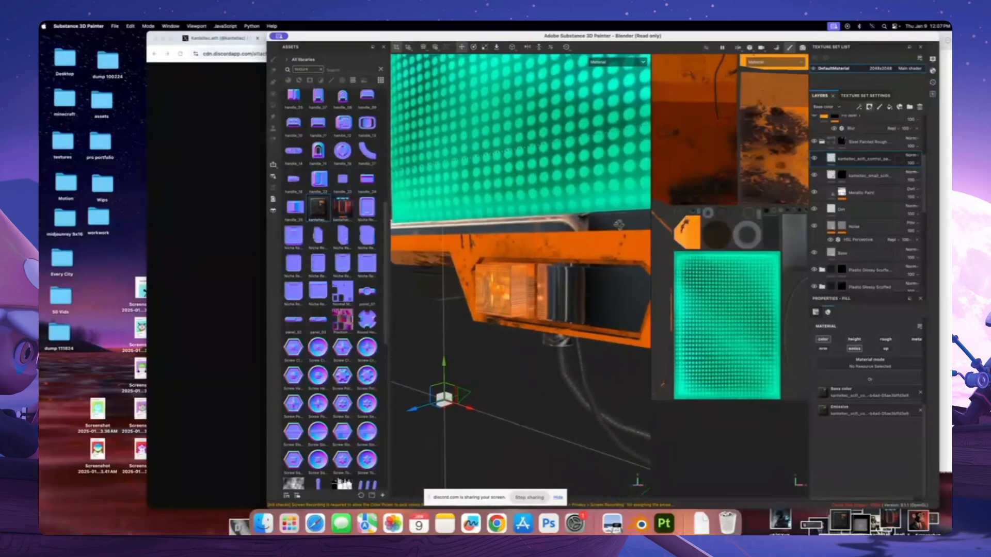
Add a black mask to the control panel layer and ready Polygon Fill on the console's small square screen
{"action": "left_click", "coordinate": [869, 107]}
{"action": "left_click", "coordinate": [885, 124]}
{"action": "mouse_move", "coordinate": [573, 297]}
{"action": "left_mouse_down", "text": "alt"}
{"action": "mouse_move", "coordinate": [525, 308]}
{"action": "mouse_move", "coordinate": [545, 305]}
{"action": "left_mouse_up", "text": "alt"}
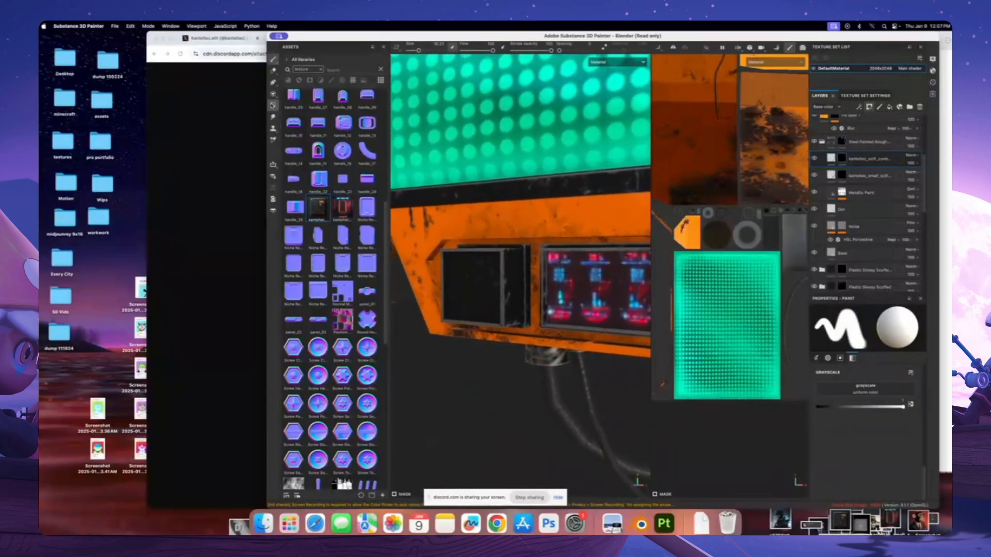
{"action": "left_click", "coordinate": [273, 106]}
{"action": "left_click_drag", "start_coordinate": [482, 260], "coordinate": [508, 258], "text": "alt"}
Check the reference image in Preview, return to Substance 3D Painter and reveal the control panel image on the small square screen
{"action": "left_click", "coordinate": [612, 523]}
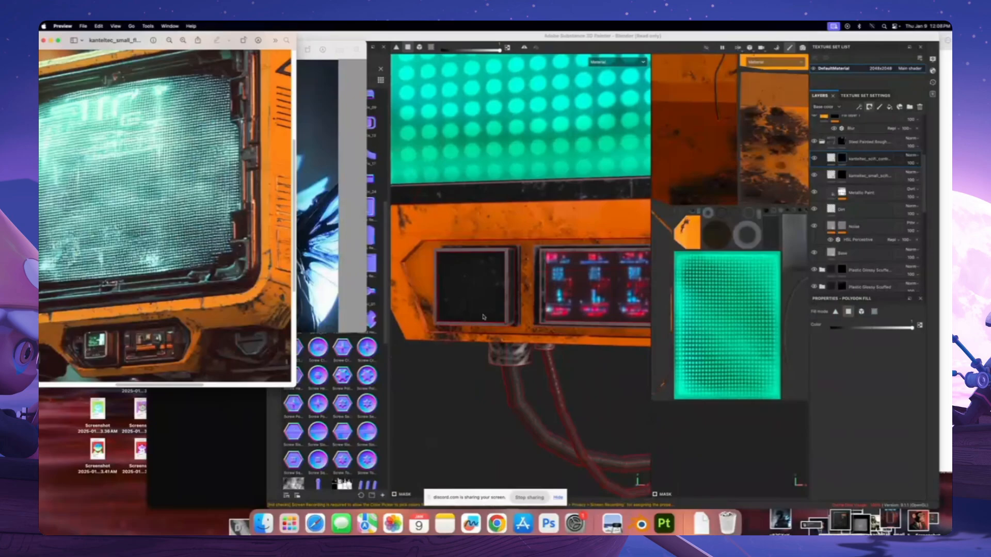
{"action": "left_click", "coordinate": [382, 251]}
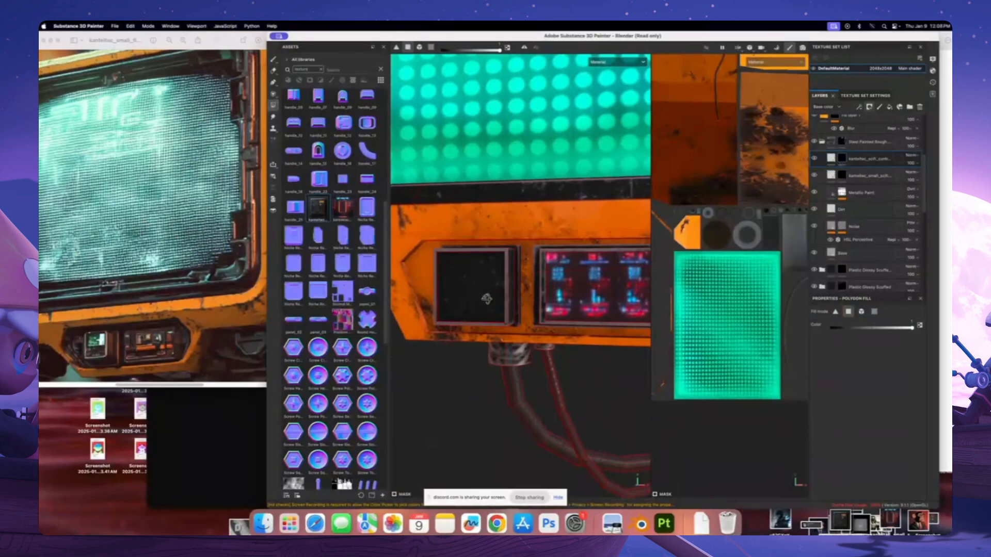
{"action": "left_click", "coordinate": [486, 298]}
{"action": "left_click_drag", "start_coordinate": [486, 298], "coordinate": [537, 299], "text": "alt"}
Select the control panel layer's fill content and widen and shift the Painter window beside the reference image
{"action": "left_click", "coordinate": [831, 158]}
{"action": "scroll", "coordinate": [505, 305], "scroll_direction": "down", "scroll_amount": 5}
{"action": "scroll", "coordinate": [521, 302], "scroll_direction": "down", "scroll_amount": 3}
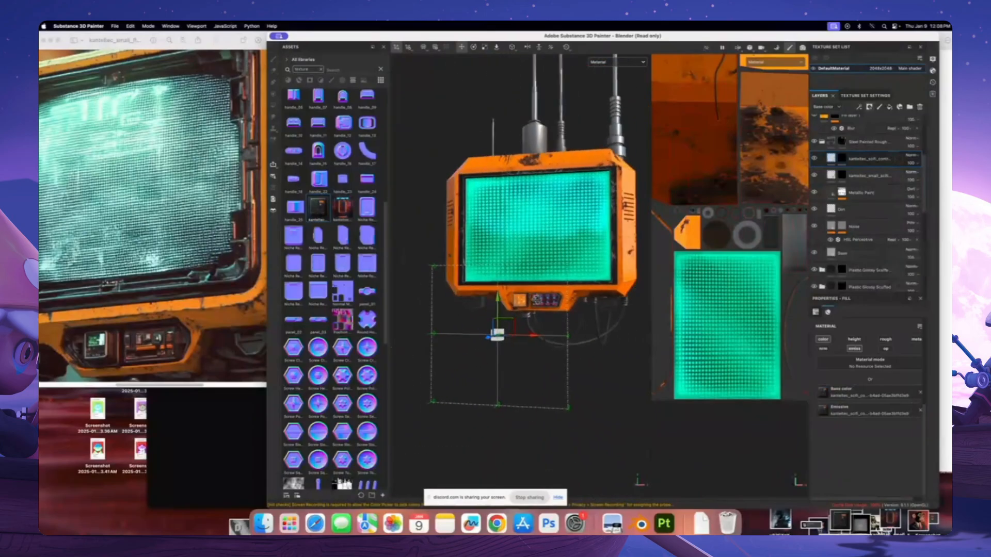
{"action": "scroll", "coordinate": [528, 310], "scroll_direction": "up", "scroll_amount": 10}
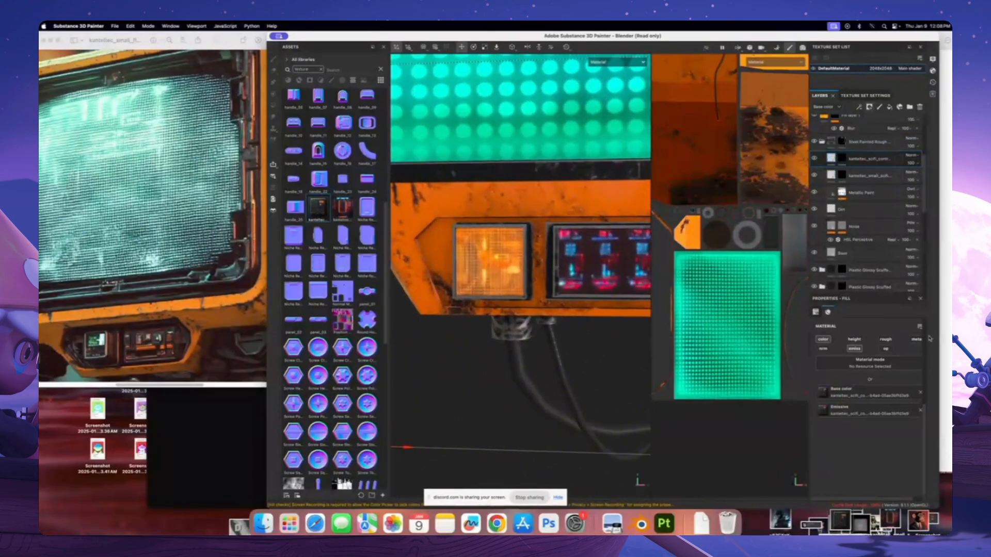
{"action": "left_click_drag", "start_coordinate": [938, 339], "coordinate": [951, 339]}
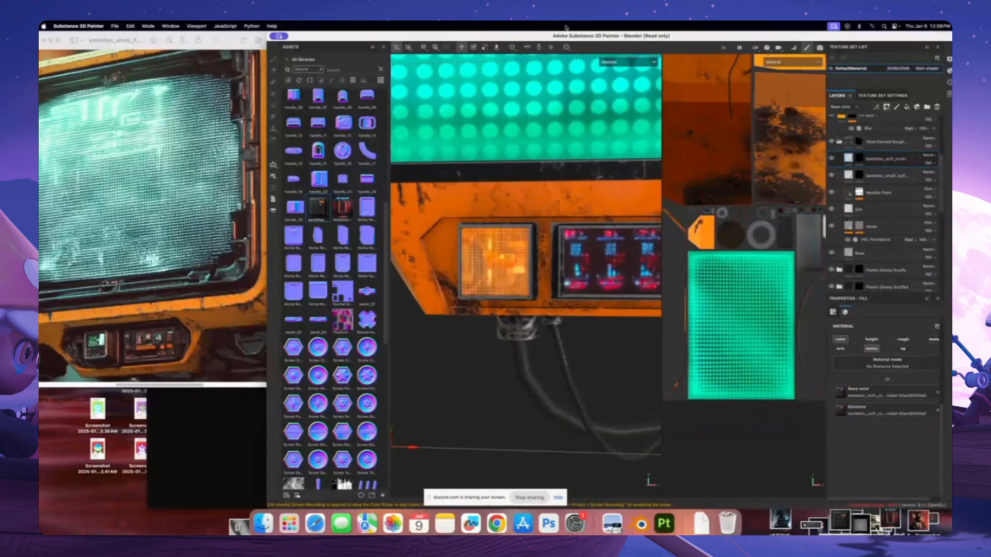
{"action": "left_click_drag", "start_coordinate": [685, 37], "coordinate": [663, 31]}
Examine the textured monitor, its console screens and its upper surfaces from several angles
{"action": "scroll", "coordinate": [513, 258], "scroll_direction": "down", "scroll_amount": 8}
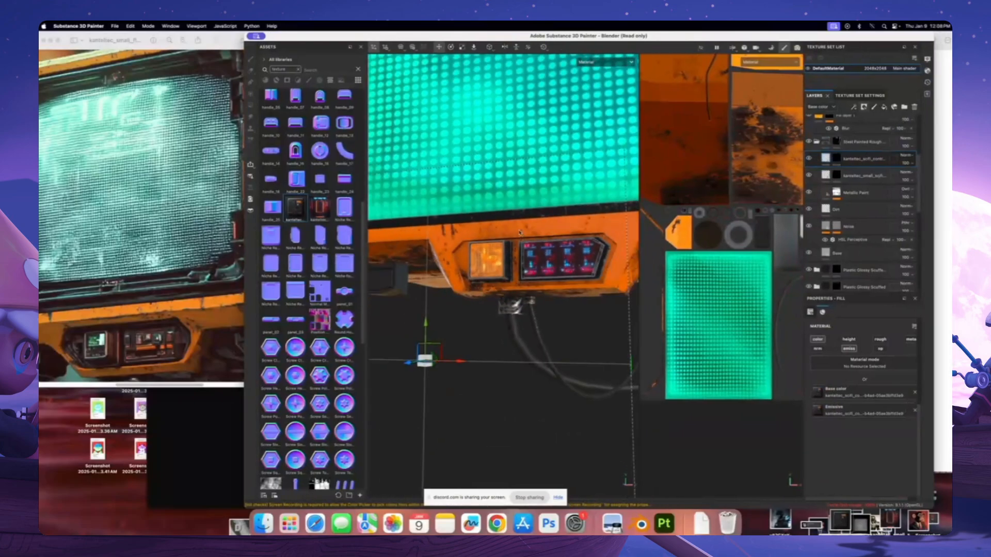
{"action": "middle_click_drag", "start_coordinate": [515, 173], "coordinate": [513, 259], "text": "alt"}
{"action": "scroll", "coordinate": [513, 259], "scroll_direction": "down", "scroll_amount": 5}
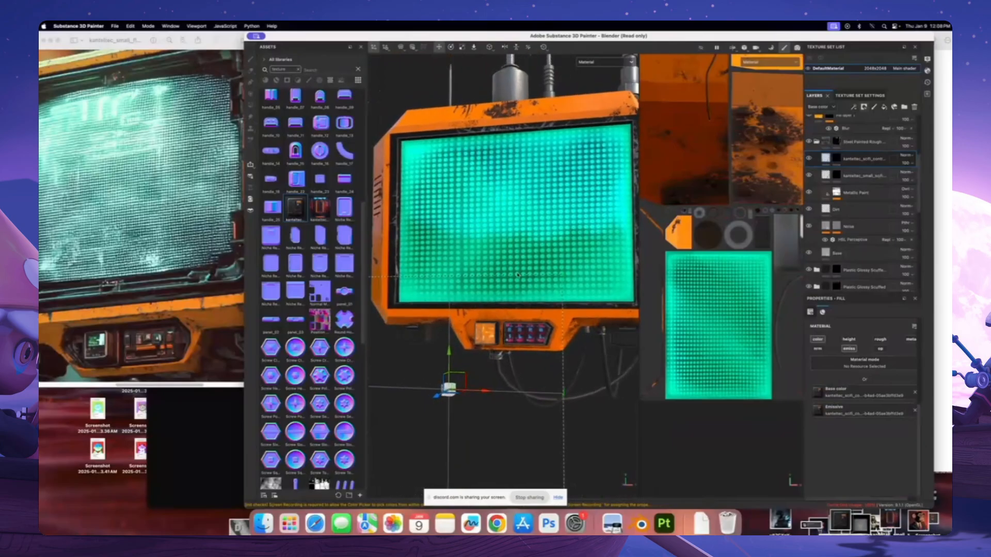
{"action": "left_click_drag", "start_coordinate": [487, 254], "coordinate": [444, 263], "text": "alt"}
{"action": "scroll", "coordinate": [444, 263], "scroll_direction": "down", "scroll_amount": 3}
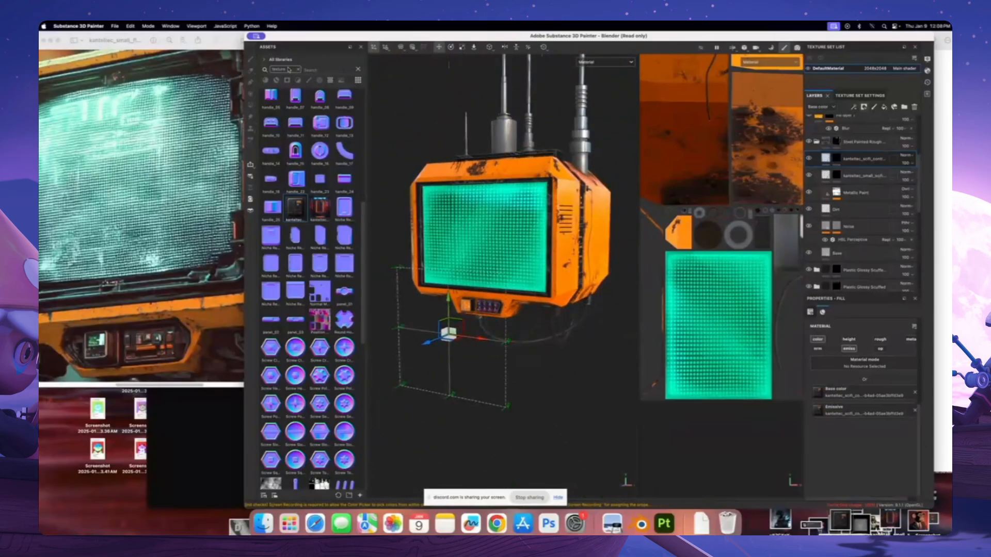
{"action": "scroll", "coordinate": [533, 296], "scroll_direction": "up", "scroll_amount": 5}
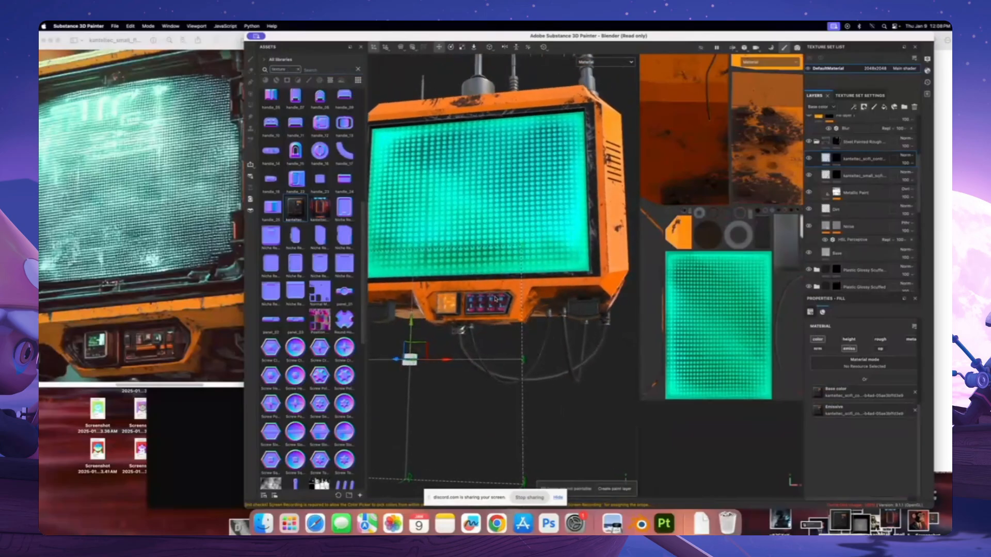
{"action": "scroll", "coordinate": [494, 298], "scroll_direction": "up", "scroll_amount": 5}
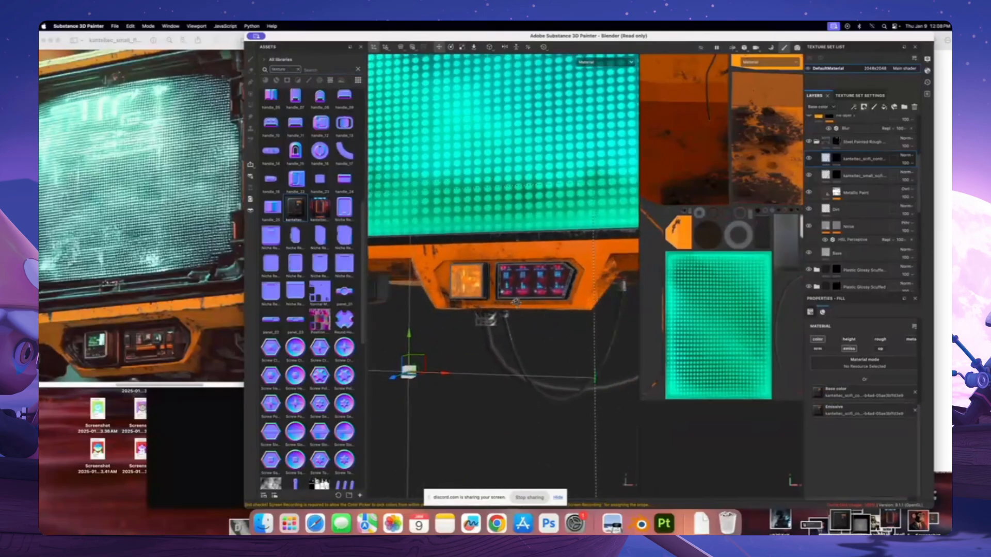
{"action": "left_click_drag", "start_coordinate": [516, 302], "coordinate": [531, 317], "text": "alt"}
{"action": "scroll", "coordinate": [542, 260], "scroll_direction": "down", "scroll_amount": 5}
{"action": "left_click_drag", "start_coordinate": [541, 260], "coordinate": [445, 256], "text": "alt"}
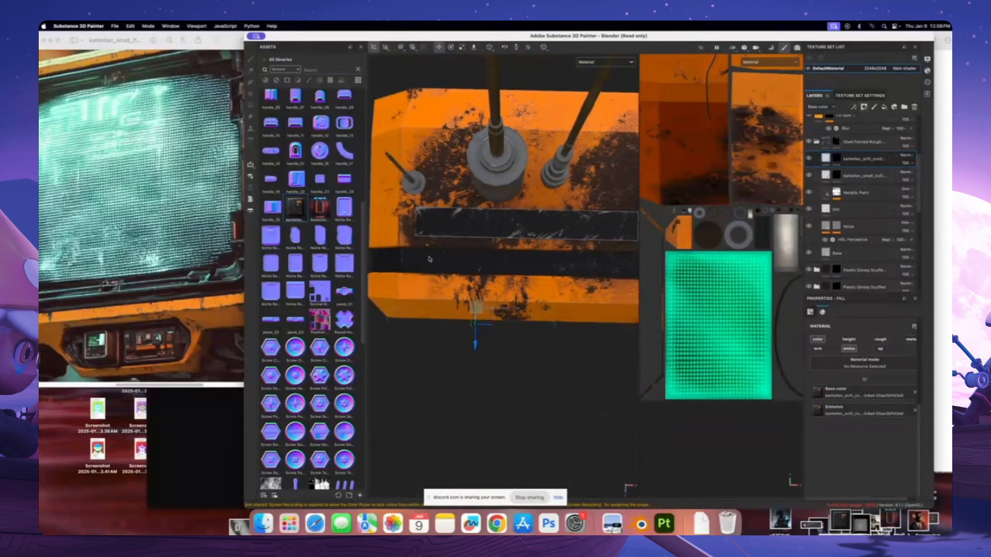
Switch to Chrome, close the control panel image tab and review earlier Midjourney results, including the "scifi panel small front on" grid
{"action": "left_click", "coordinate": [498, 526]}
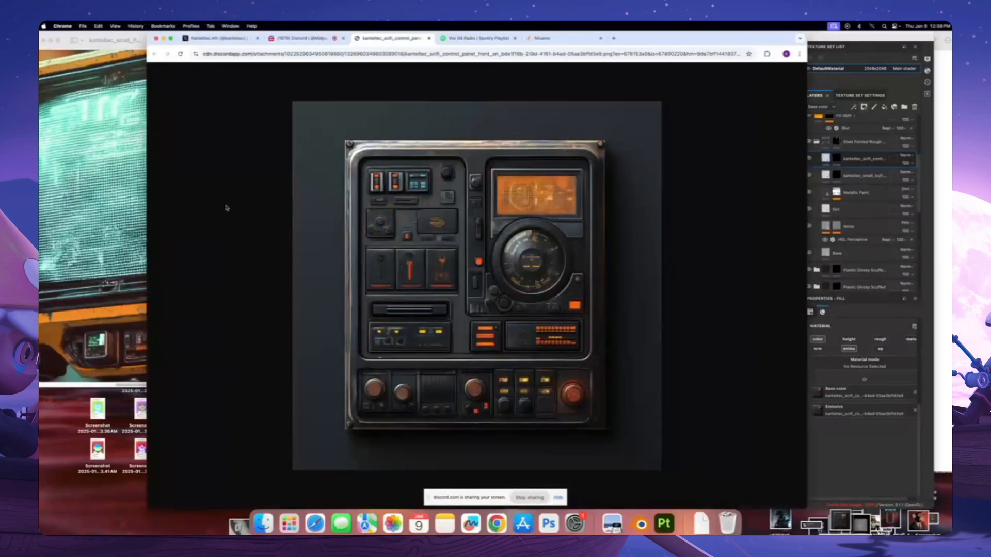
{"action": "left_click", "coordinate": [427, 38]}
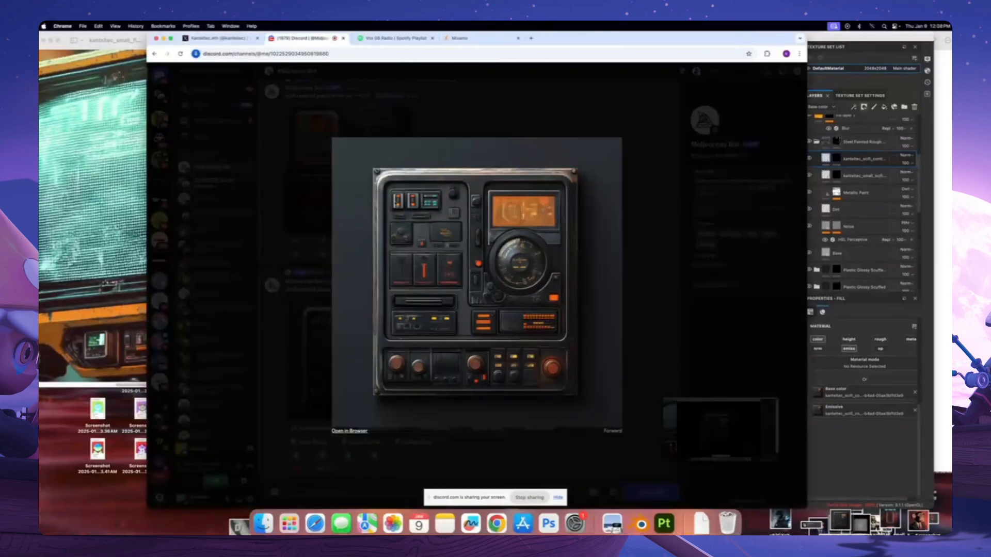
{"action": "left_click", "coordinate": [316, 211]}
{"action": "scroll", "coordinate": [398, 282], "scroll_direction": "up", "scroll_amount": 15}
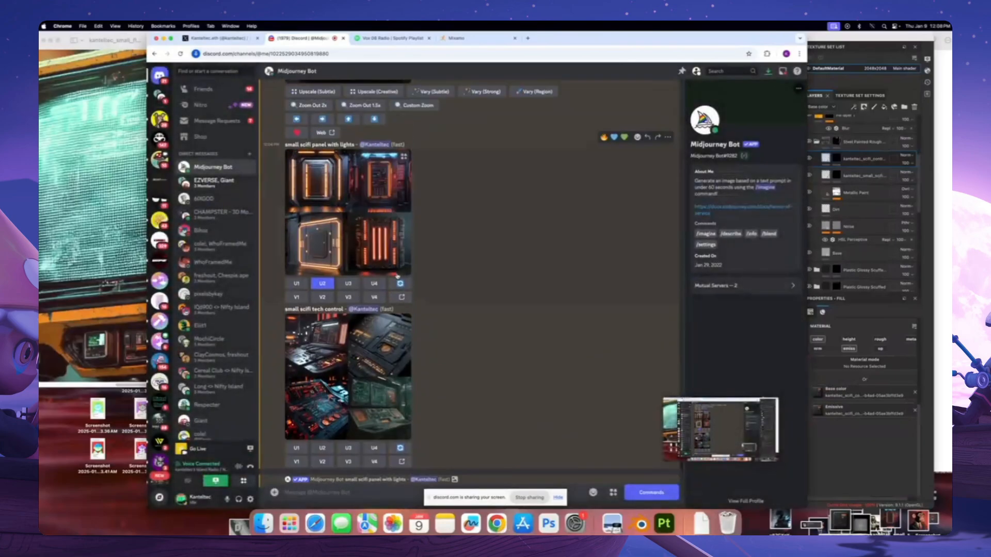
{"action": "scroll", "coordinate": [397, 282], "scroll_direction": "up", "scroll_amount": 15}
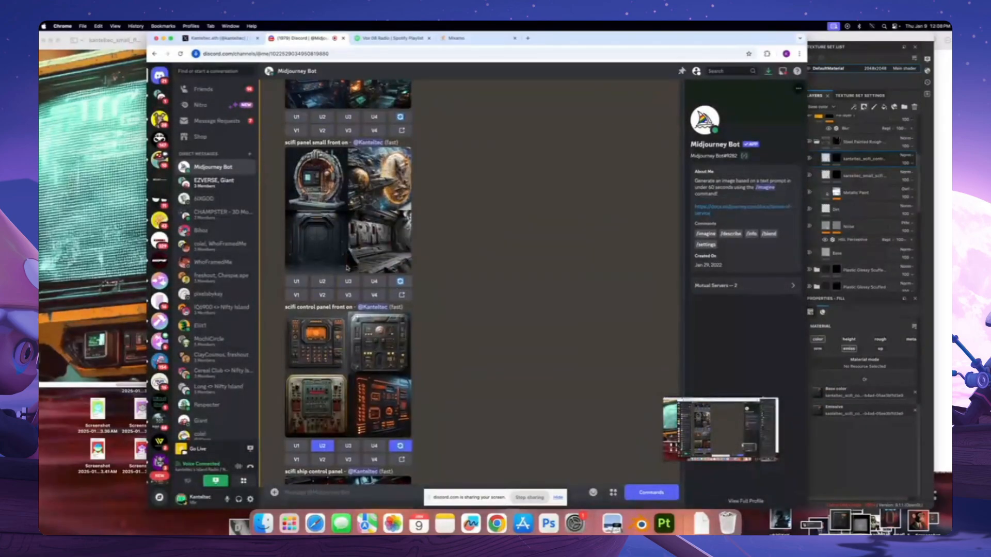
{"action": "left_click", "coordinate": [307, 254]}
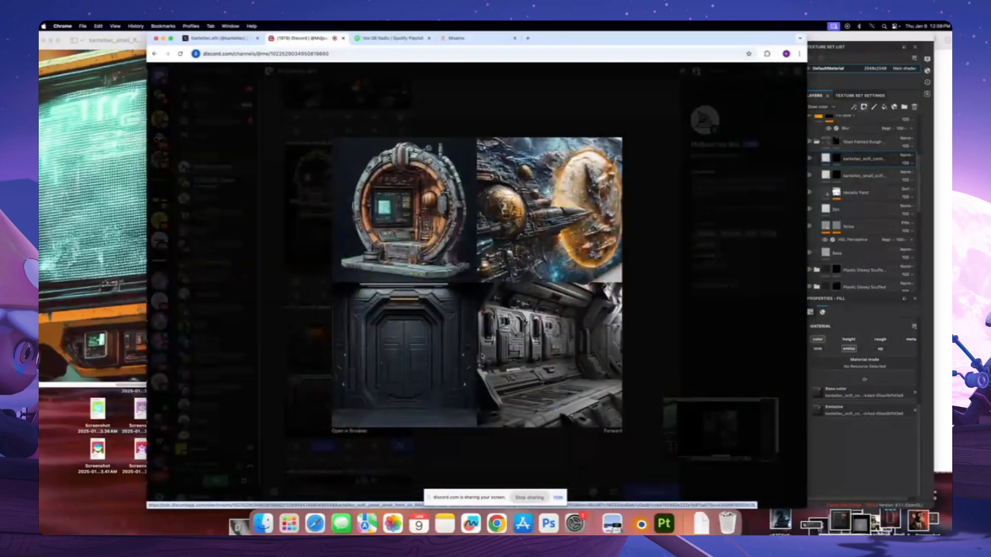
{"action": "left_click", "coordinate": [461, 463]}
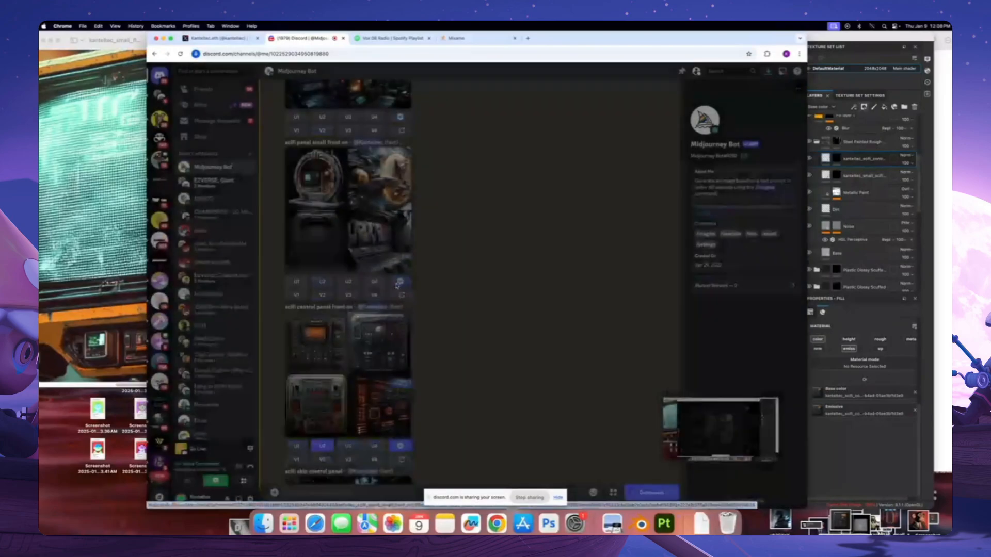
{"action": "scroll", "coordinate": [398, 281], "scroll_direction": "down", "scroll_amount": 10}
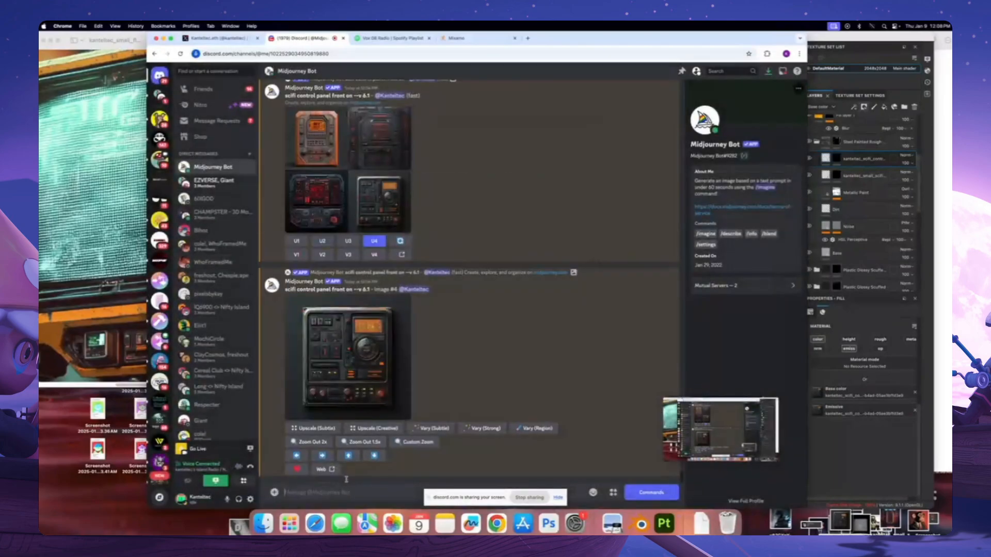
Submit a Midjourney /imagine request with the prompt "scifi metal panel"
{"action": "type", "text": "/imagine"}
{"action": "key", "text": "Tab"}
{"action": "type", "text": "scif"}
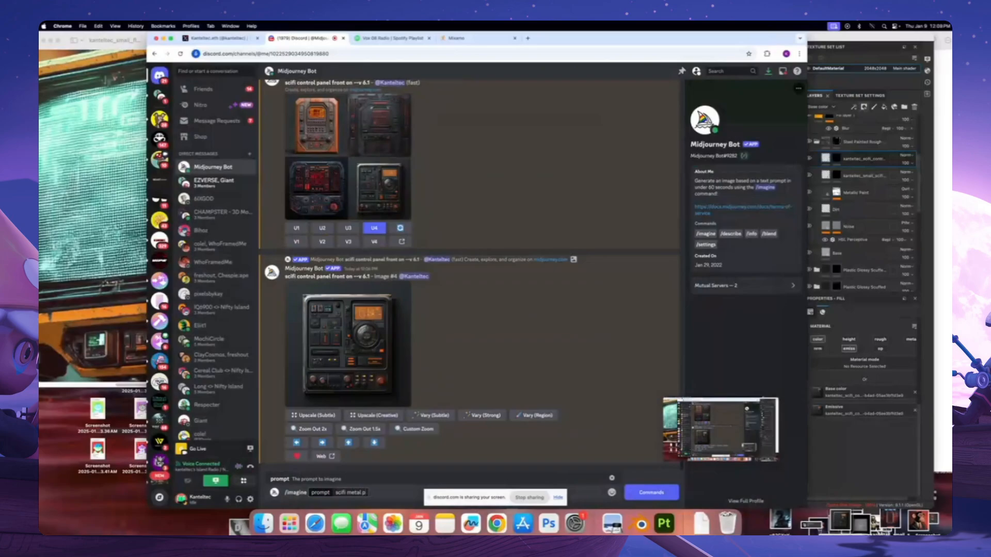
{"action": "type", "text": "i metal panel"}
{"action": "key", "text": "Return"}
Submit a Midjourney /imagine request with the prompt "scifi metal panel wires"
{"action": "type", "text": "/imagine sc"}
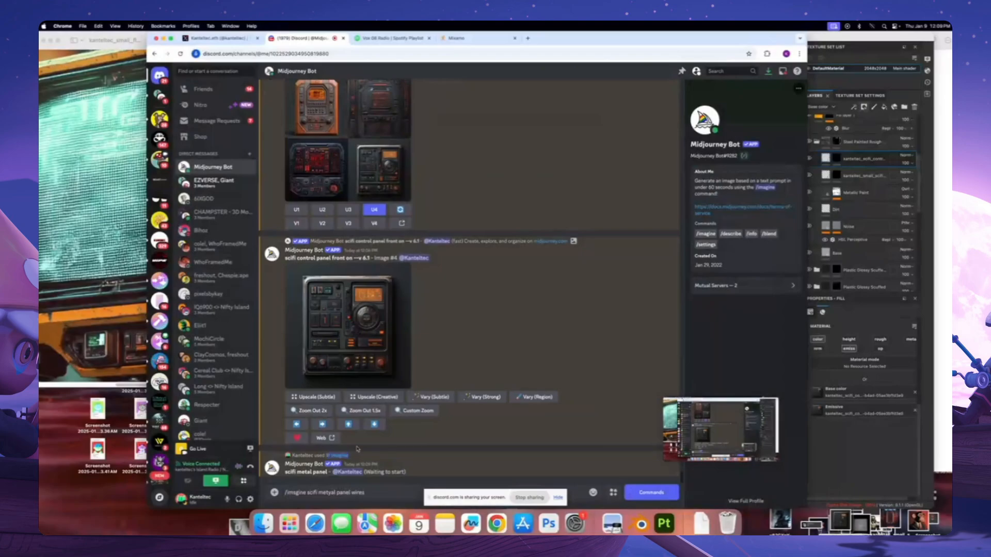
{"action": "type", "text": "/imagine sc"}
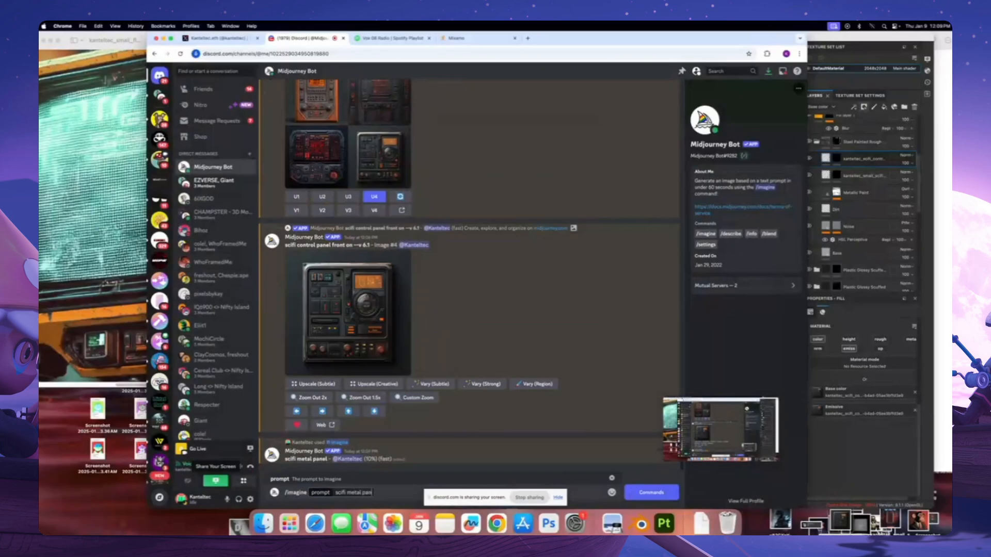
{"action": "key", "text": "Return"}
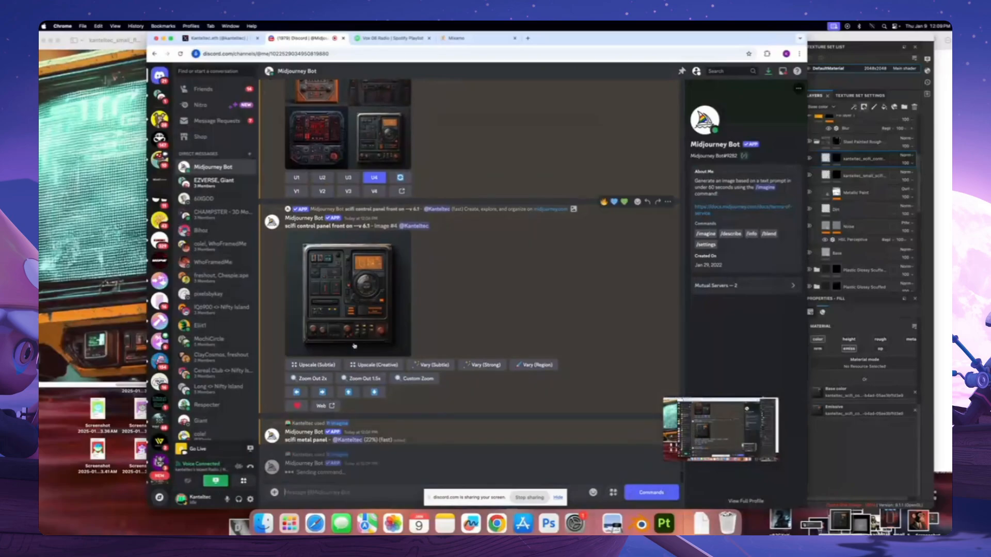
Switch to Substance 3D Painter and examine the monitor's top casing, handle and antennas from several angles
{"action": "left_click", "coordinate": [664, 526]}
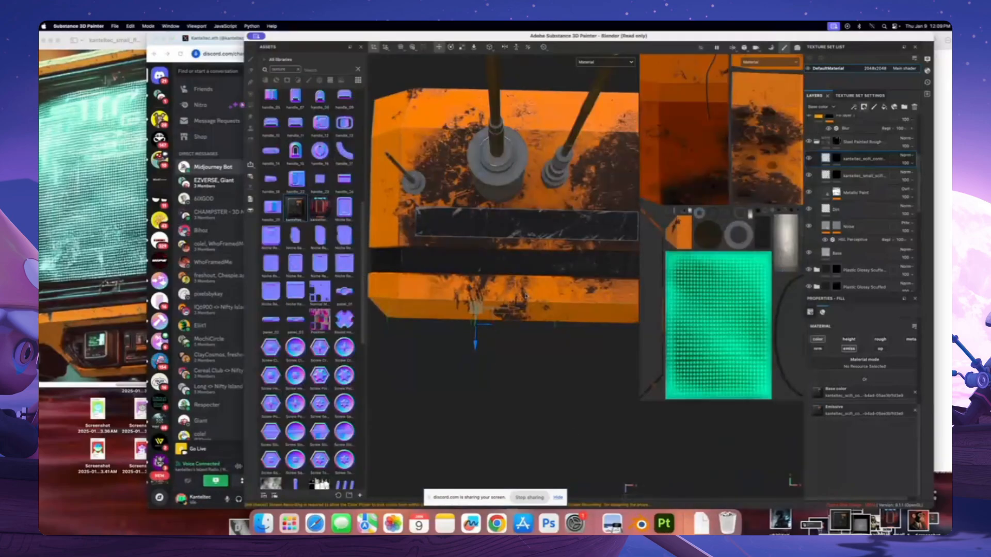
{"action": "left_click_drag", "start_coordinate": [525, 296], "coordinate": [494, 296], "text": "alt"}
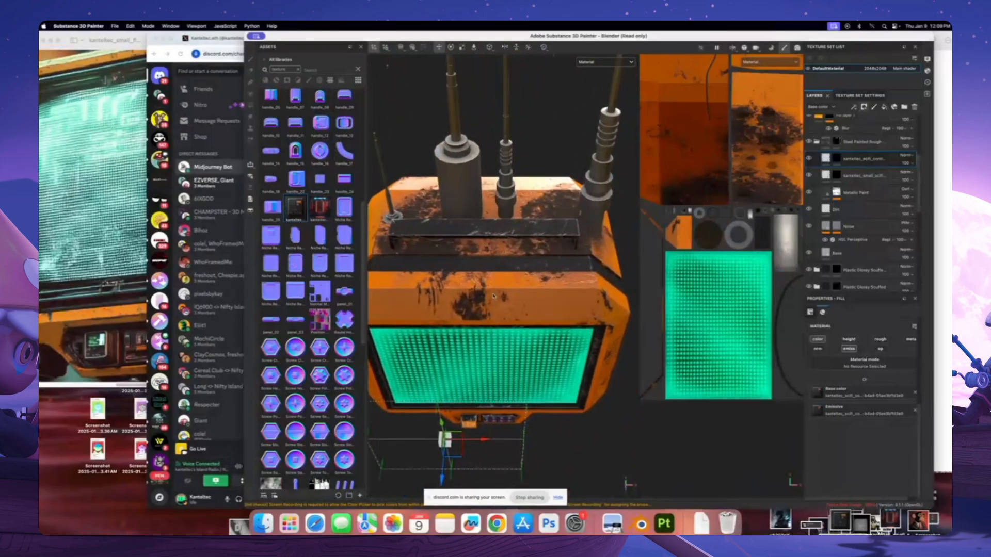
{"action": "scroll", "coordinate": [493, 296], "scroll_direction": "up", "scroll_amount": 5}
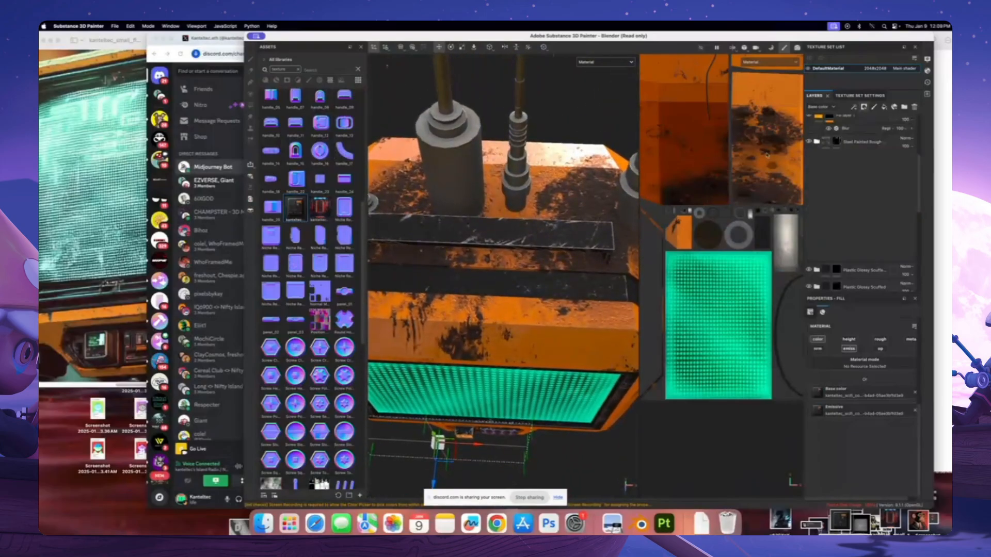
{"action": "left_click_drag", "start_coordinate": [526, 227], "coordinate": [496, 232], "text": "alt"}
{"action": "scroll", "coordinate": [505, 258], "scroll_direction": "down", "scroll_amount": 4}
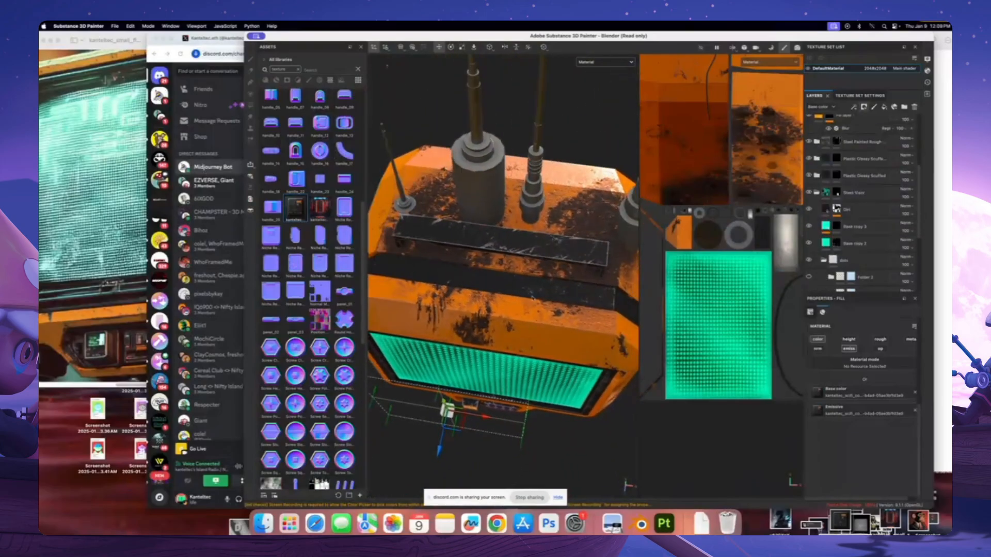
{"action": "mouse_move", "coordinate": [521, 283]}
{"action": "left_mouse_down", "text": "alt"}
{"action": "mouse_move", "coordinate": [521, 263]}
{"action": "mouse_move", "coordinate": [525, 278]}
{"action": "left_mouse_up", "text": "alt"}
{"action": "scroll", "coordinate": [547, 269], "scroll_direction": "up", "scroll_amount": 3}
Switch back to Chrome, view the "scifi metal panel" grid enlarged and upscale its first image
{"action": "left_click", "coordinate": [219, 270]}
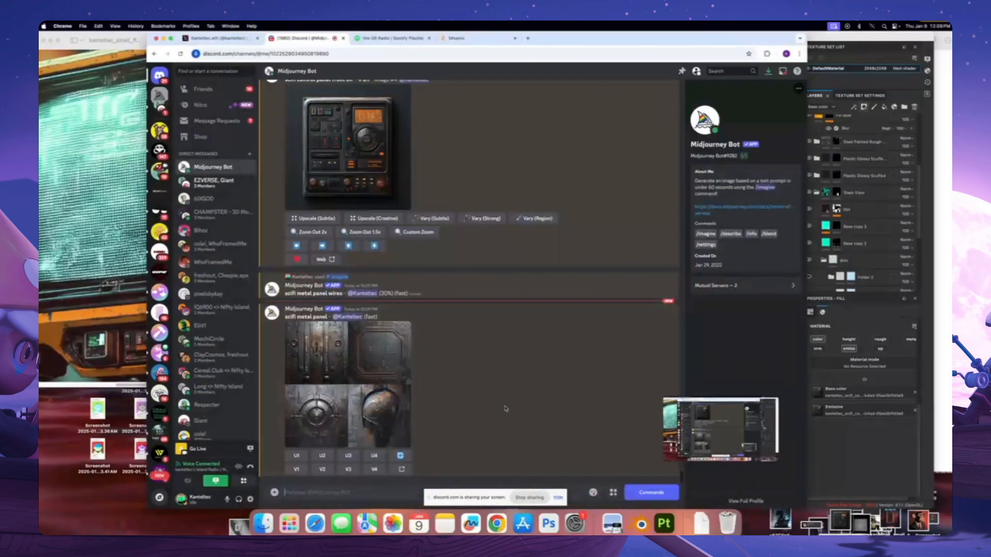
{"action": "left_click", "coordinate": [379, 382]}
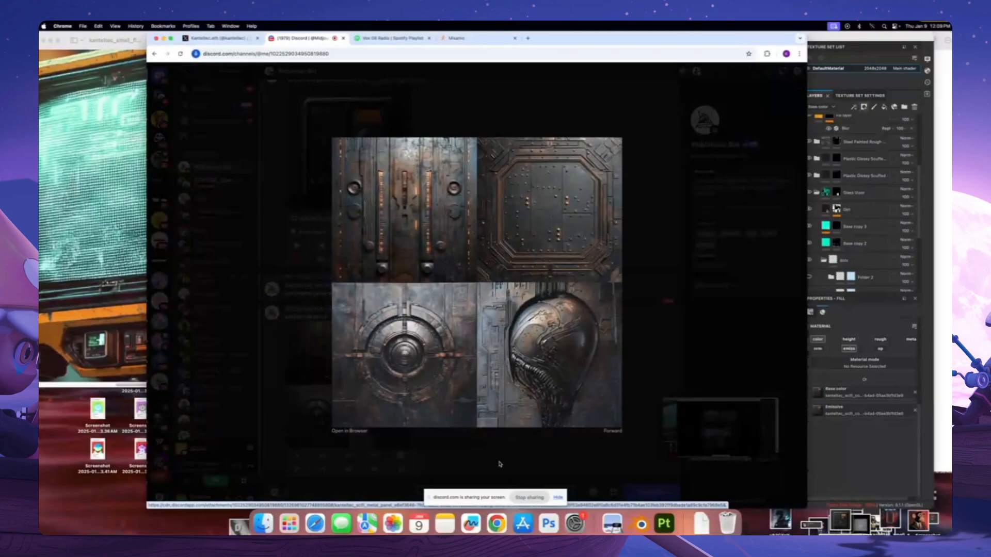
{"action": "left_click", "coordinate": [499, 464]}
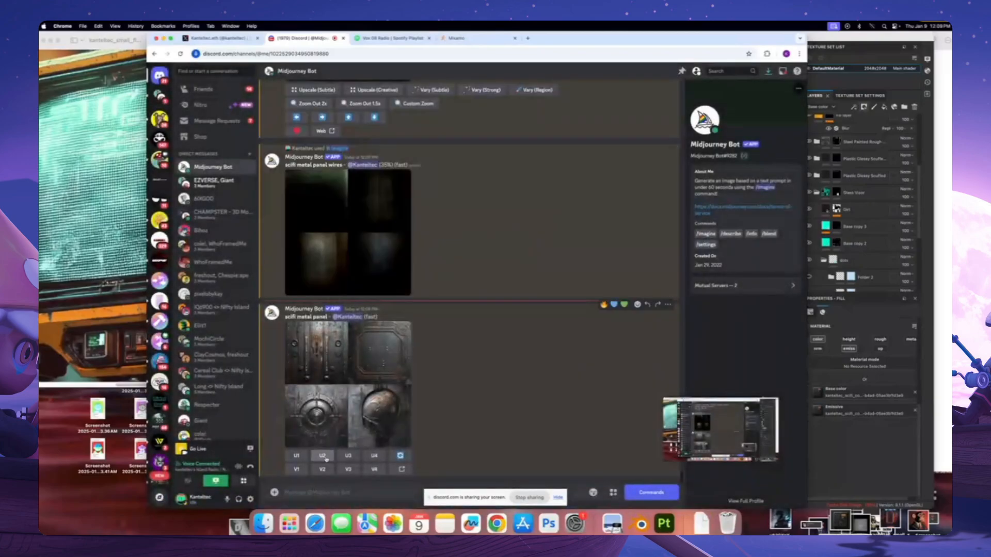
{"action": "left_click", "coordinate": [295, 457]}
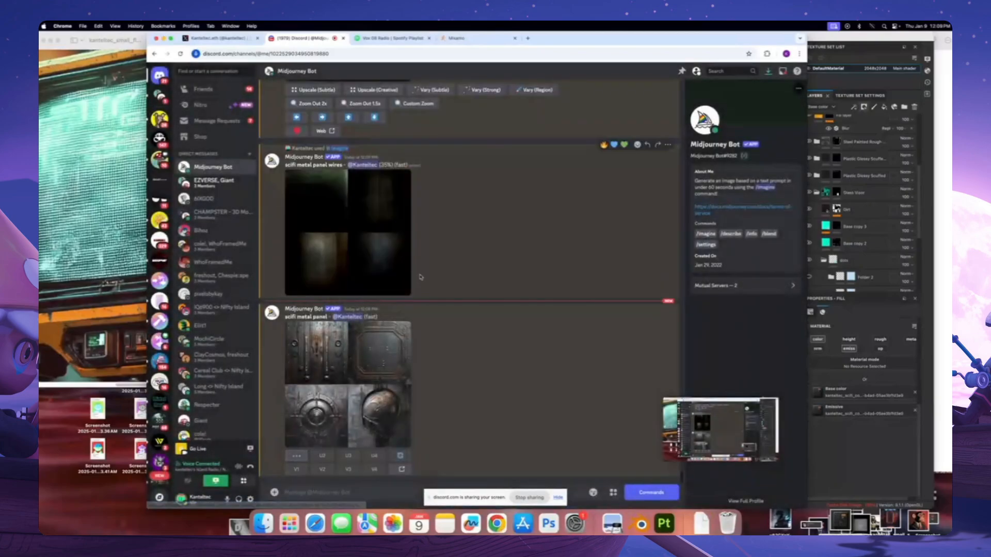
Open the upscaled metal panel image in its own browser tab and save it to the desktop
{"action": "left_click", "coordinate": [395, 341]}
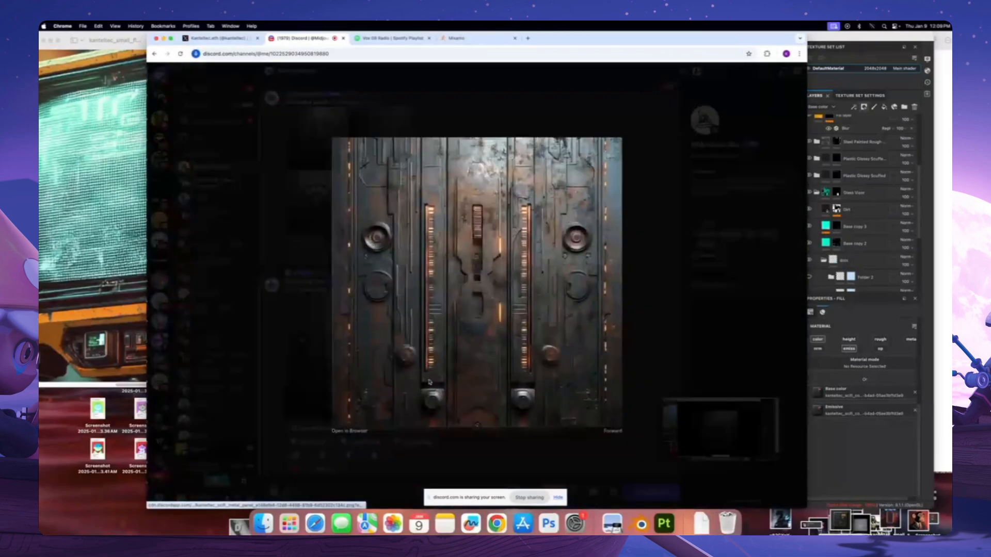
{"action": "left_click", "coordinate": [354, 433]}
{"action": "left_click_drag", "start_coordinate": [486, 330], "coordinate": [854, 525]}
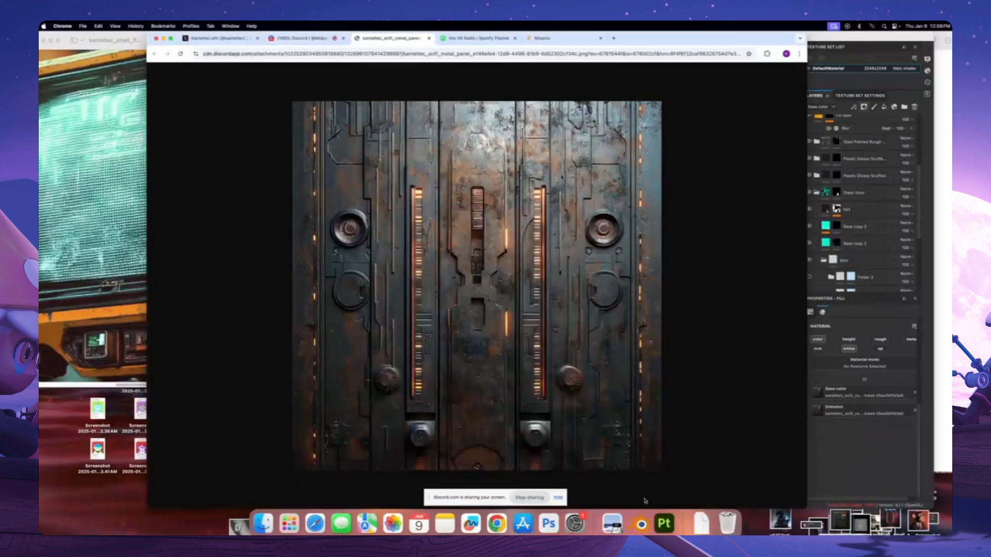
Switch to Substance 3D Painter and import the saved metal panel image as an alpha into the project
{"action": "left_click", "coordinate": [656, 529]}
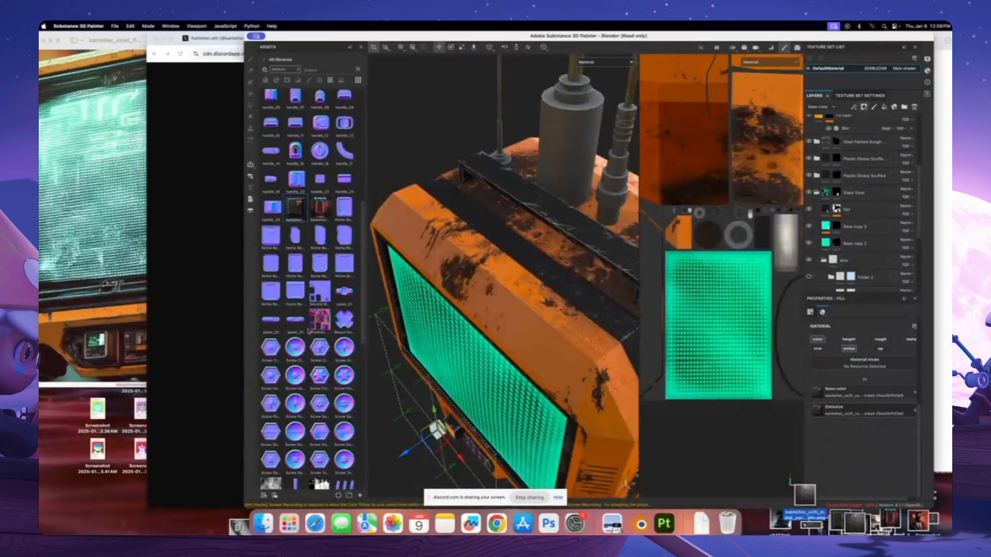
{"action": "left_click_drag", "start_coordinate": [308, 332], "coordinate": [304, 335]}
{"action": "left_click", "coordinate": [677, 198]}
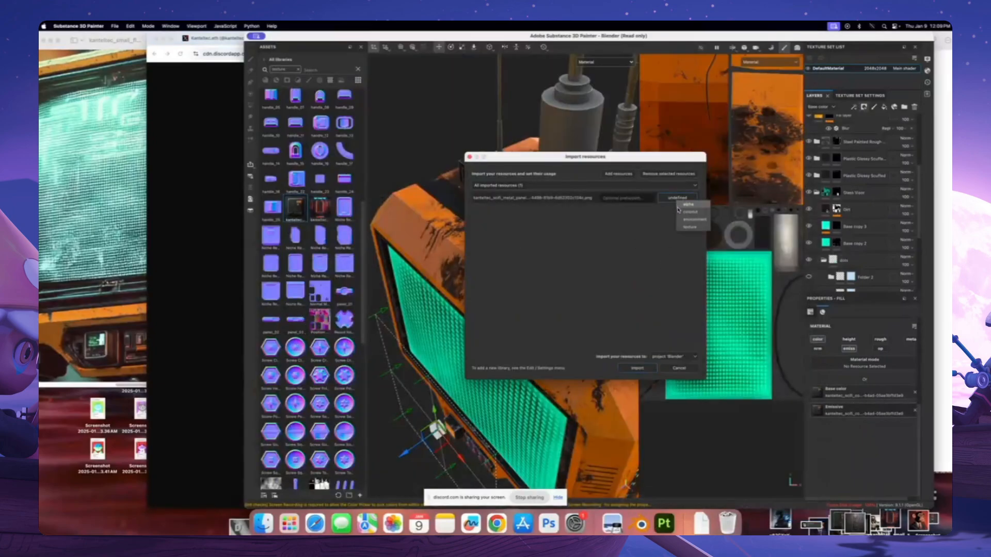
{"action": "left_click", "coordinate": [637, 369]}
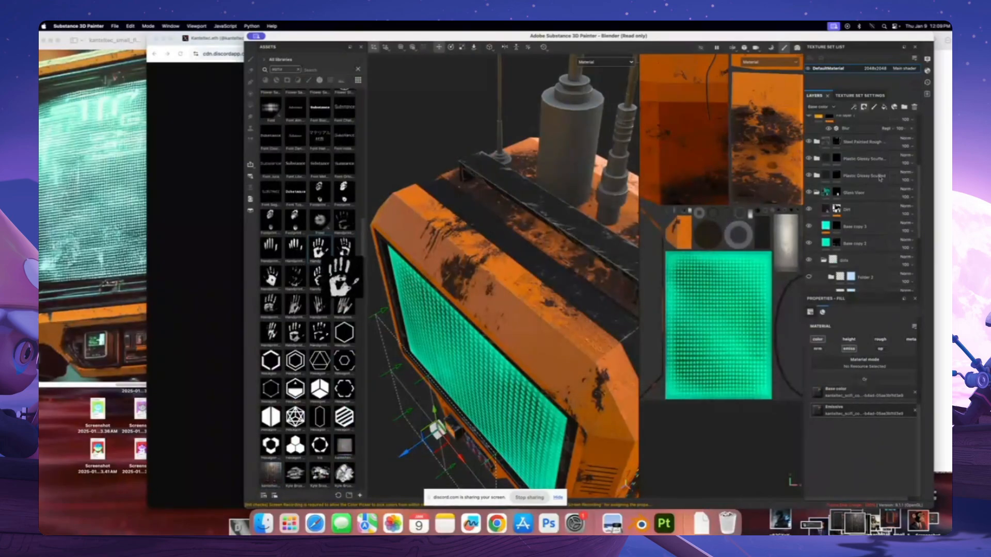
Collapse the glass folder and check which parts the Steel Painted Rough folder covers by hiding and showing it
{"action": "left_click", "coordinate": [817, 192]}
{"action": "scroll", "coordinate": [823, 187], "scroll_direction": "up", "scroll_amount": 2}
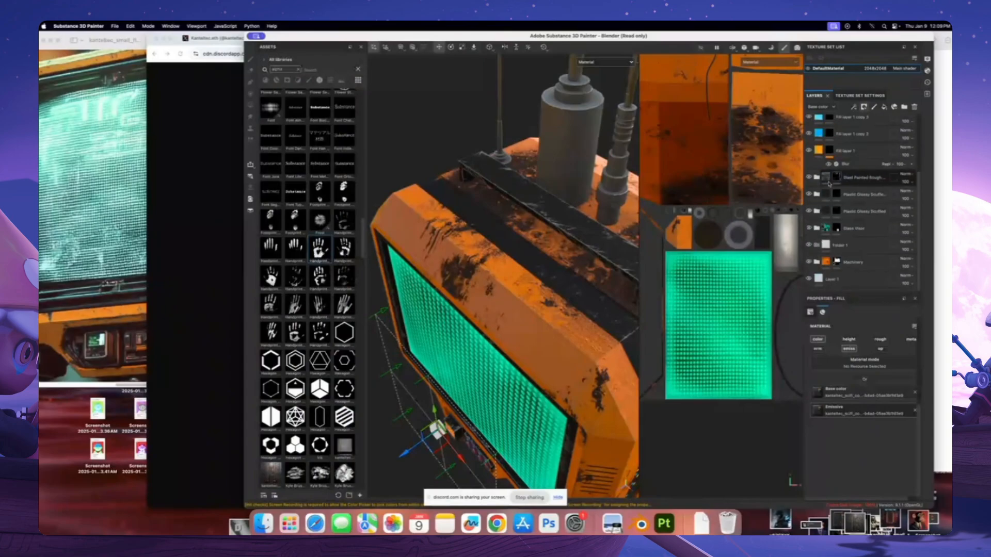
{"action": "left_click", "coordinate": [816, 178]}
{"action": "left_click", "coordinate": [816, 178]}
{"action": "left_click", "coordinate": [853, 181]}
{"action": "left_click", "coordinate": [810, 178]}
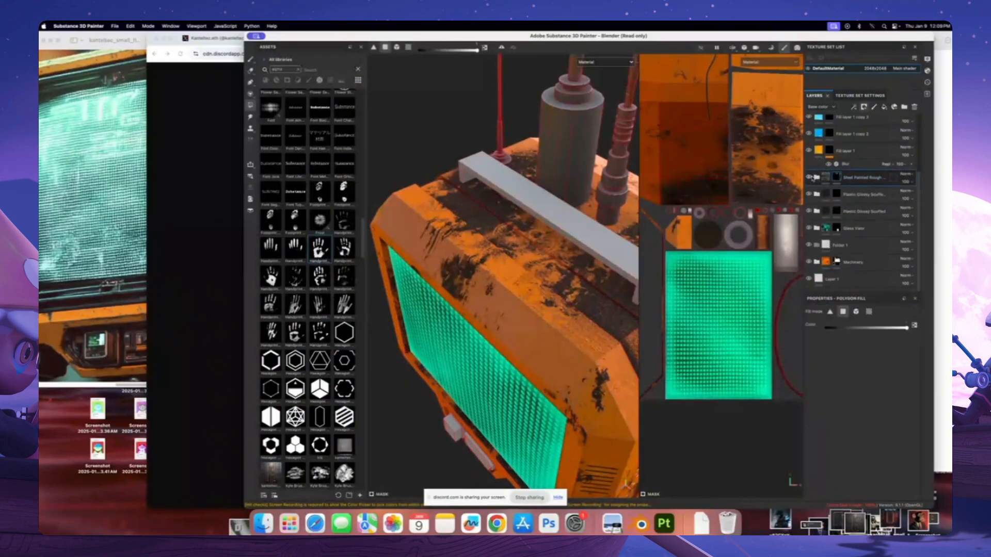
{"action": "left_click", "coordinate": [809, 177]}
Duplicate the Steel Scratched folder and give the copy a black mask
{"action": "left_click_drag", "start_coordinate": [583, 310], "coordinate": [480, 268], "text": "alt"}
{"action": "scroll", "coordinate": [881, 182], "scroll_direction": "up", "scroll_amount": 3}
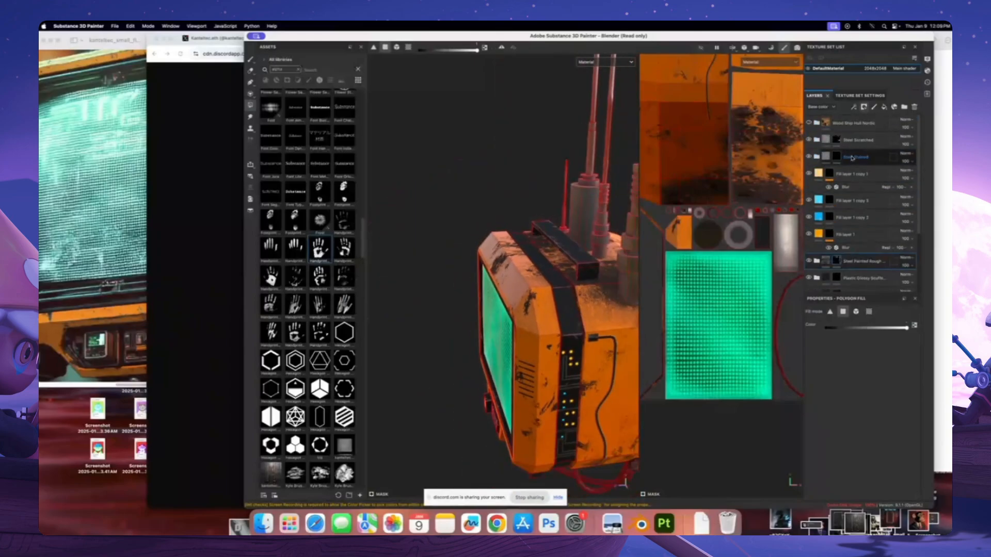
{"action": "left_click", "coordinate": [856, 157]}
{"action": "mouse_move", "coordinate": [540, 243]}
{"action": "left_mouse_down", "text": "alt"}
{"action": "mouse_move", "coordinate": [531, 257]}
{"action": "mouse_move", "coordinate": [537, 185]}
{"action": "left_mouse_up", "text": "alt"}
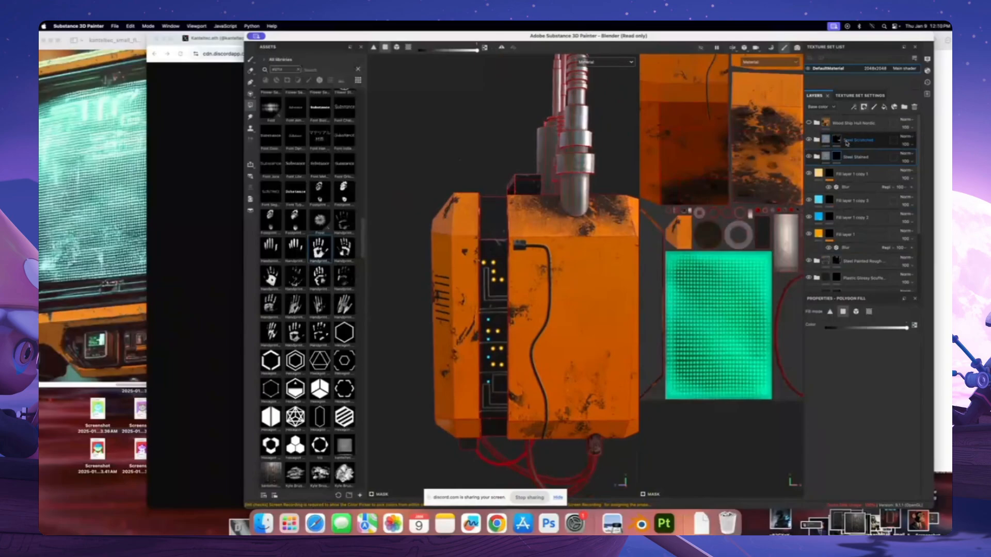
{"action": "right_click", "coordinate": [858, 143]}
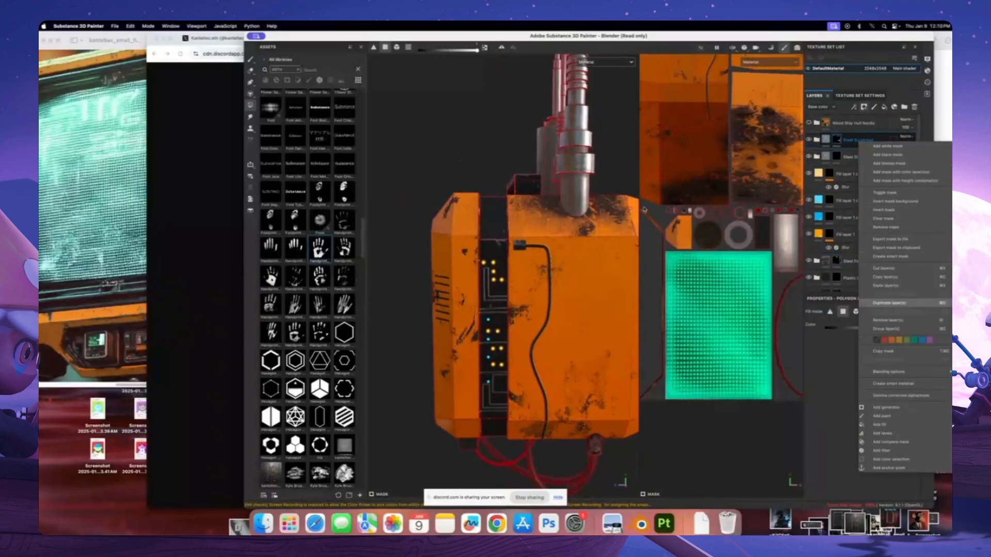
{"action": "left_click_drag", "start_coordinate": [542, 227], "coordinate": [593, 261], "text": "alt"}
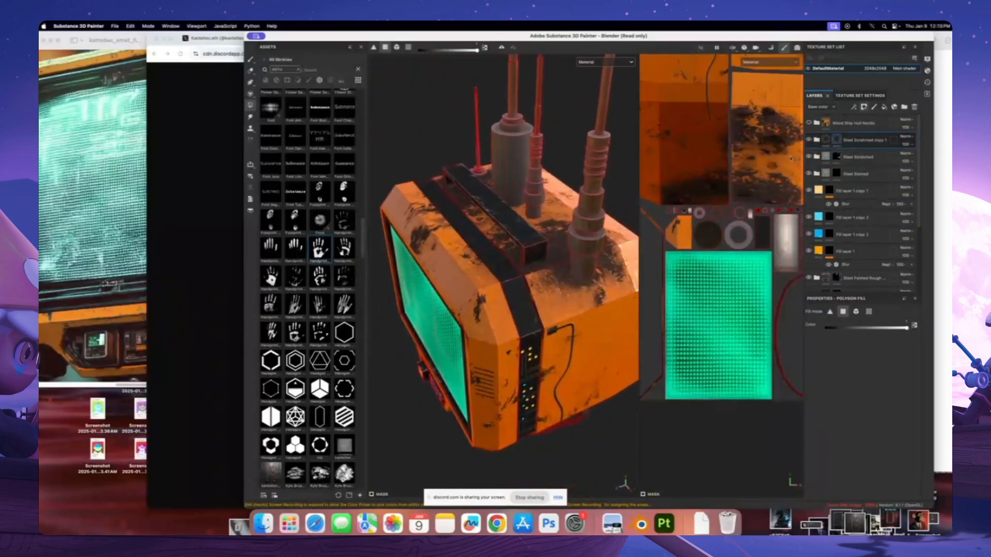
{"action": "right_click", "coordinate": [835, 135]}
{"action": "left_click", "coordinate": [856, 150]}
{"action": "left_click_drag", "start_coordinate": [413, 260], "coordinate": [518, 318], "text": "alt"}
{"action": "scroll", "coordinate": [449, 259], "scroll_direction": "up", "scroll_amount": 3}
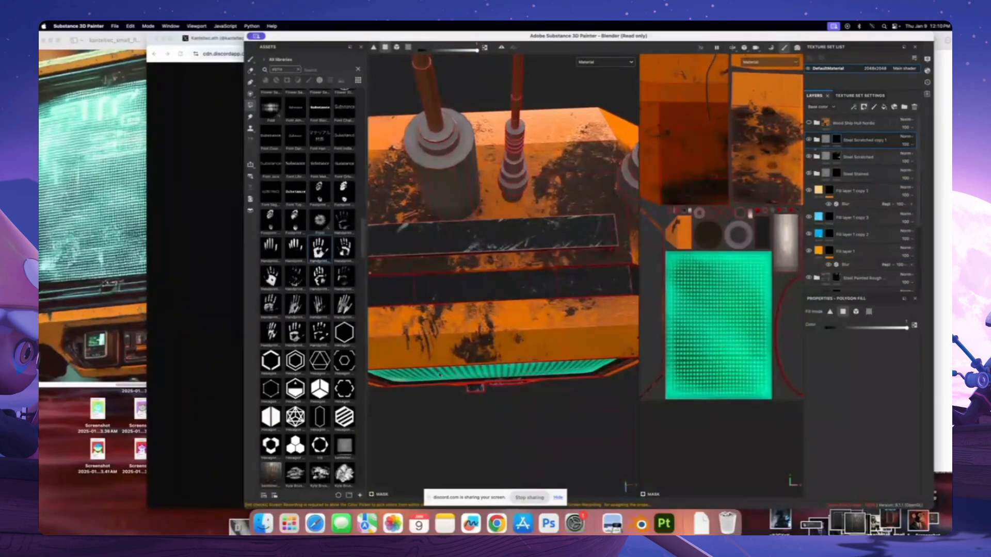
Fill the copy's mask with the imported metal panel image and scale its UV projection down to a tiling of about 3.5
{"action": "left_click_drag", "start_coordinate": [943, 134], "coordinate": [837, 140]}
{"action": "left_click_drag", "start_coordinate": [527, 264], "coordinate": [525, 178], "text": "alt"}
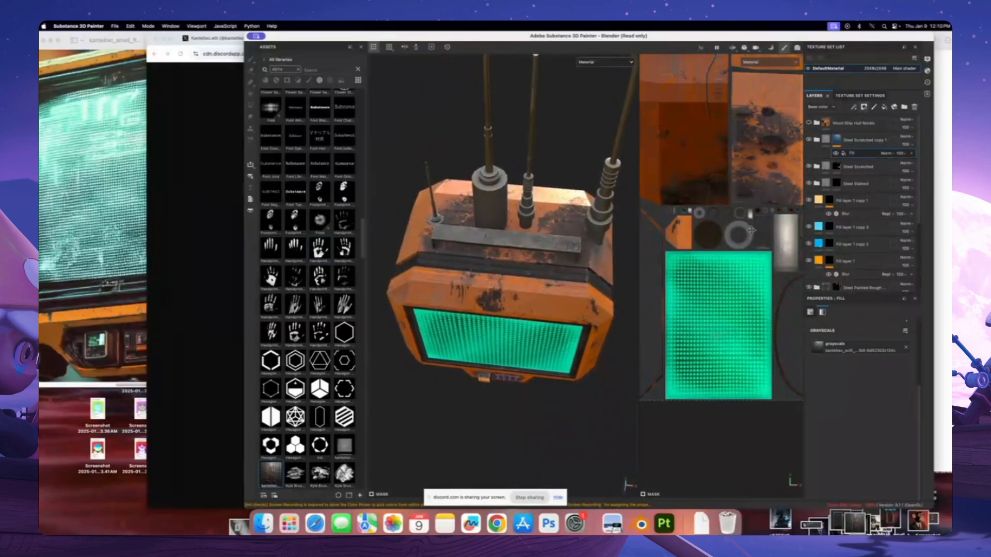
{"action": "scroll", "coordinate": [705, 274], "scroll_direction": "down", "scroll_amount": 5}
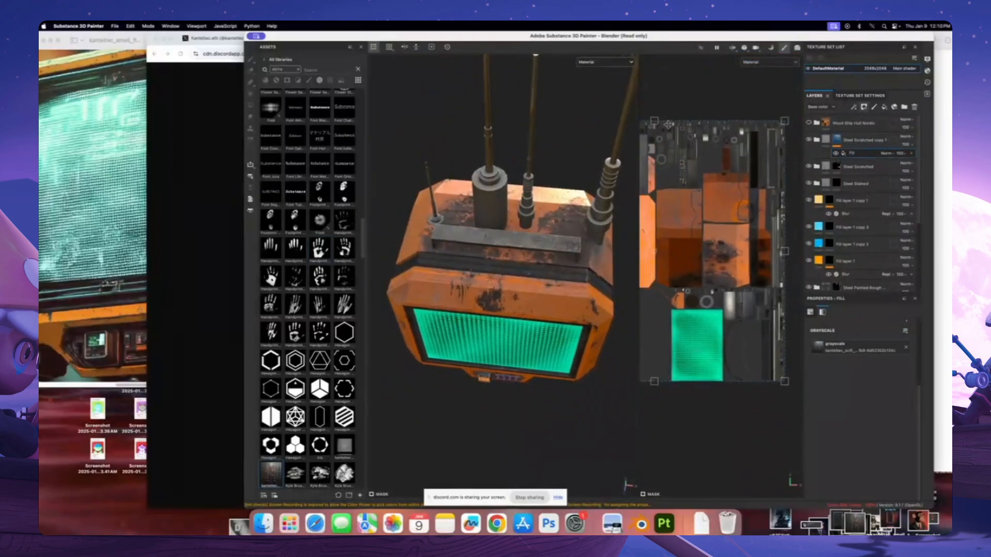
{"action": "left_click_drag", "start_coordinate": [673, 197], "coordinate": [671, 307]}
{"action": "scroll", "coordinate": [846, 353], "scroll_direction": "up", "scroll_amount": 4}
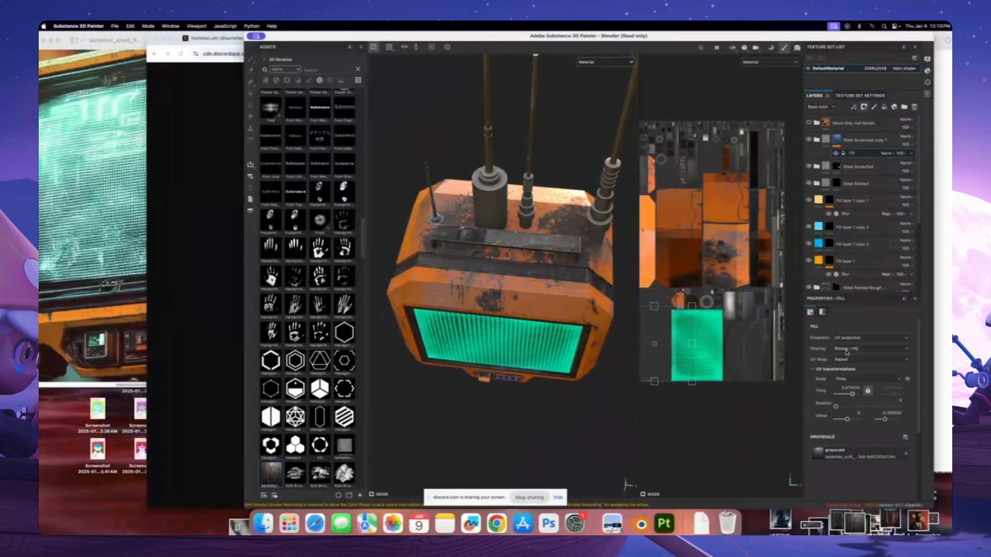
Set the mask fill's UV wrap to None and move its projection to the upper right area of the UV layout
{"action": "left_click", "coordinate": [854, 360]}
{"action": "left_click", "coordinate": [853, 367]}
{"action": "scroll", "coordinate": [594, 320], "scroll_direction": "up", "scroll_amount": 5}
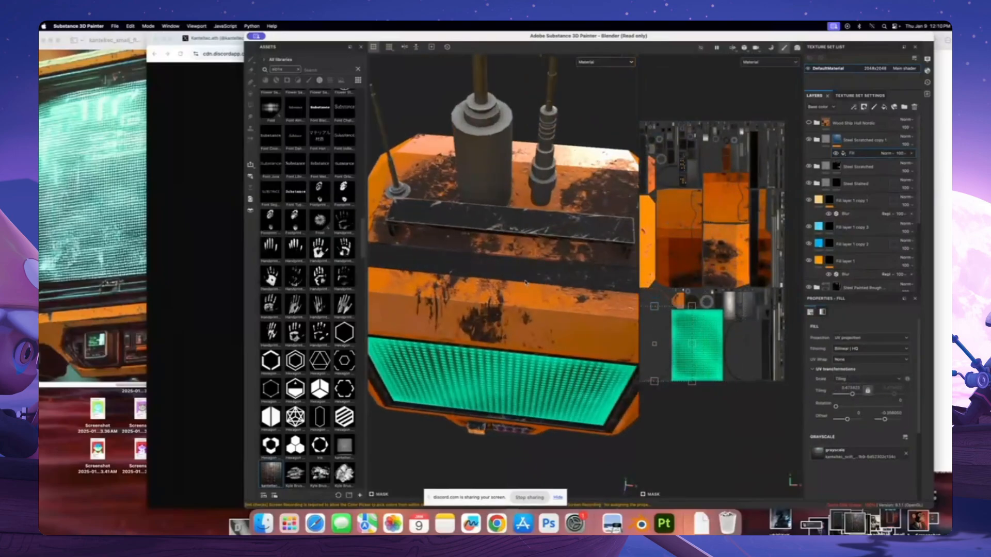
{"action": "left_click_drag", "start_coordinate": [598, 322], "coordinate": [738, 248], "text": "alt"}
{"action": "middle_click_drag", "start_coordinate": [703, 239], "coordinate": [709, 282], "text": "alt"}
{"action": "left_click_drag", "start_coordinate": [718, 284], "coordinate": [744, 215]}
Move the Steel Scratched copy into the Steel Painted Rough folder, above the control panel image layer
{"action": "left_click", "coordinate": [852, 152]}
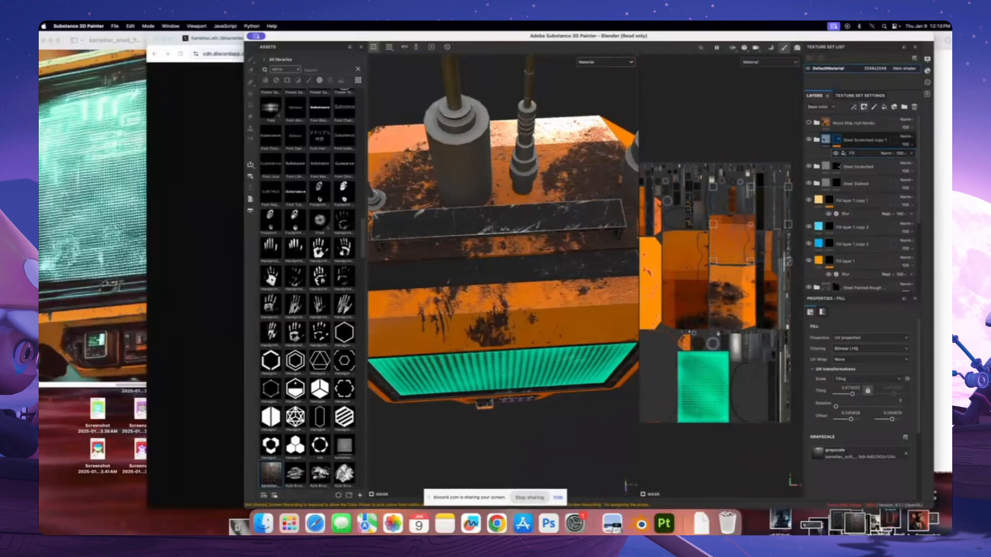
{"action": "mouse_move", "coordinate": [851, 152]}
{"action": "left_mouse_down"}
{"action": "mouse_move", "coordinate": [877, 234]}
{"action": "mouse_move", "coordinate": [870, 204]}
{"action": "mouse_move", "coordinate": [868, 231]}
{"action": "mouse_move", "coordinate": [863, 181]}
{"action": "left_mouse_up"}
{"action": "scroll", "coordinate": [872, 220], "scroll_direction": "down", "scroll_amount": 4}
{"action": "scroll", "coordinate": [869, 226], "scroll_direction": "down", "scroll_amount": 2}
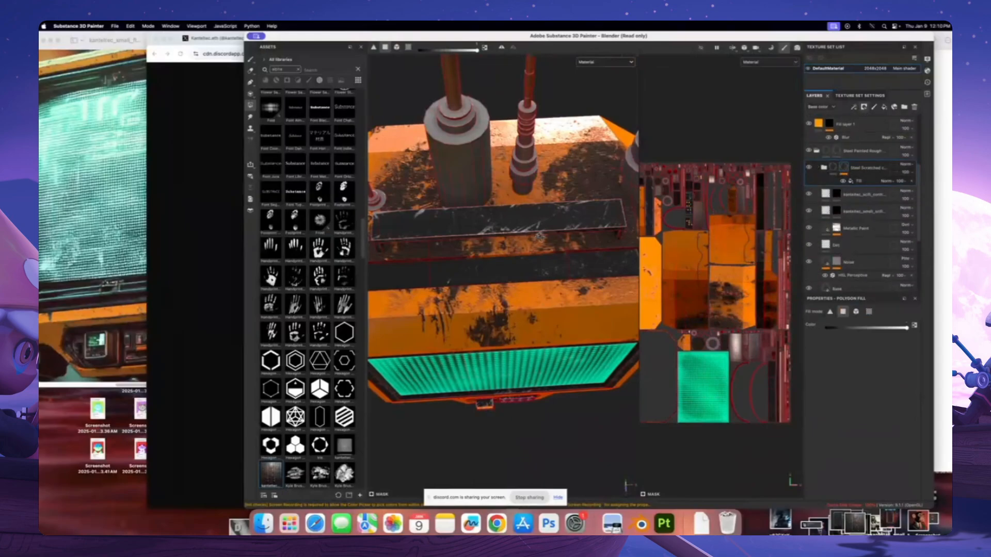
Try a fresh black mask on the Steel Scratched copy and undo the mask and visibility changes
{"action": "left_click", "coordinate": [807, 151]}
{"action": "left_click", "coordinate": [807, 152]}
{"action": "left_click_drag", "start_coordinate": [589, 191], "coordinate": [570, 192], "text": "alt"}
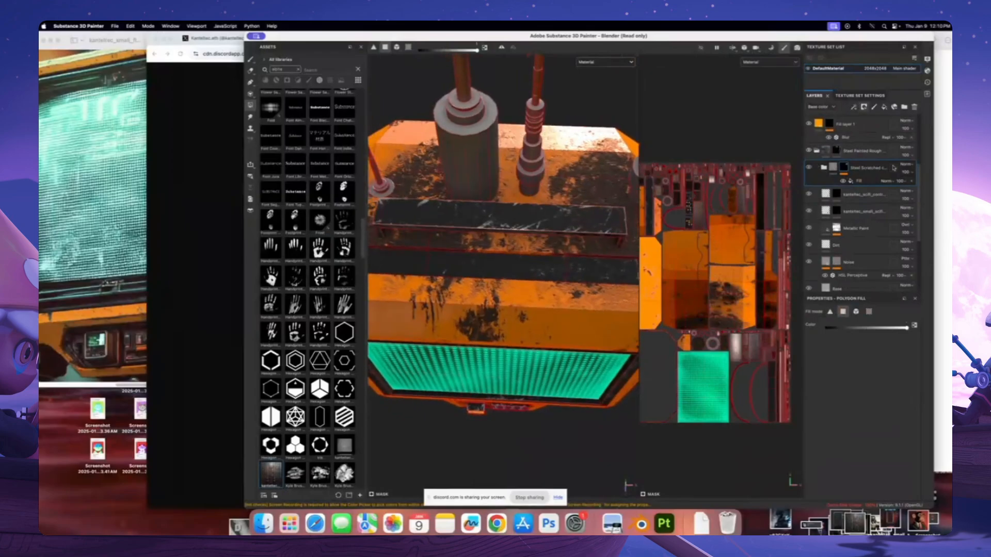
{"action": "right_click", "coordinate": [845, 168]}
{"action": "left_click", "coordinate": [860, 181]}
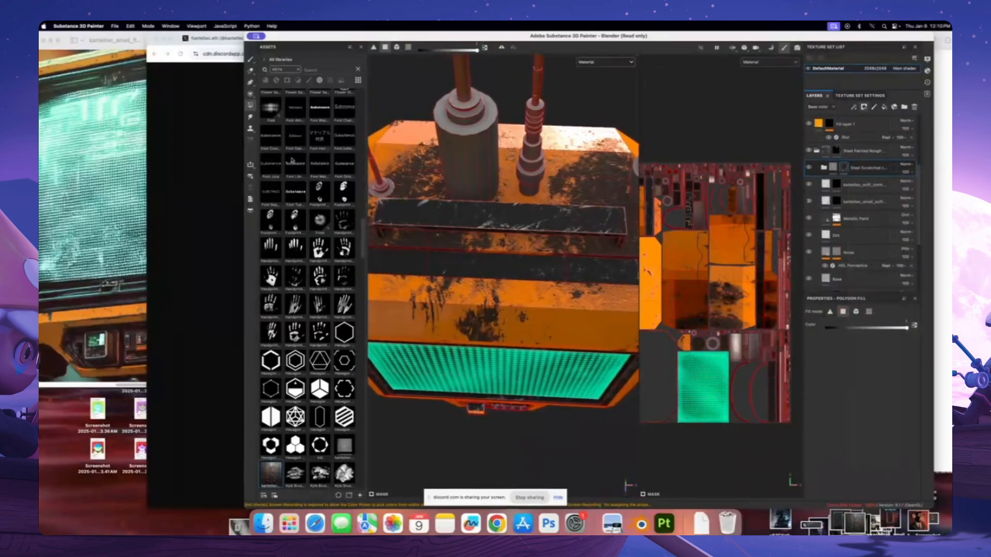
{"action": "left_click", "coordinate": [561, 273]}
{"action": "key", "text": "super+z"}
{"action": "key", "text": "super+z"}
{"action": "key", "text": "super+z"}
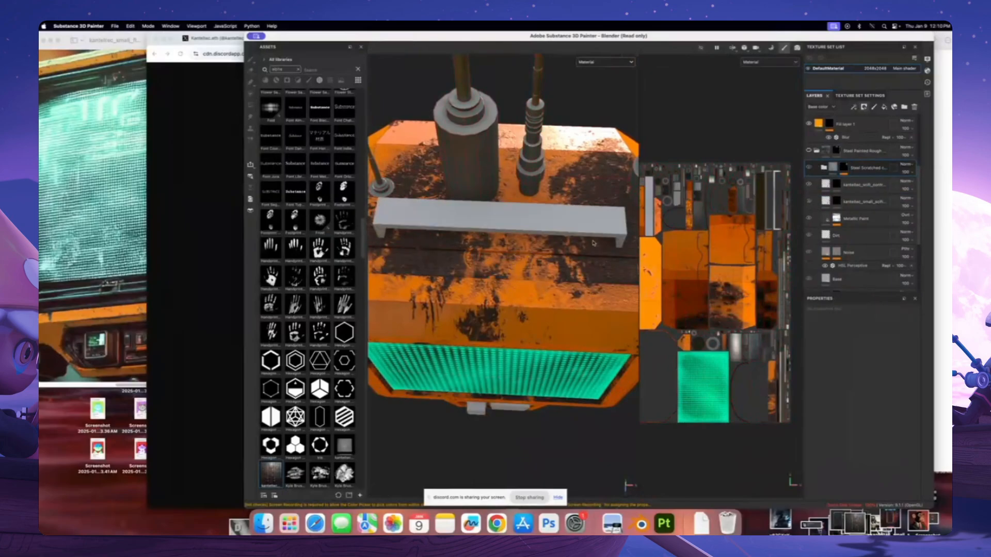
{"action": "key", "text": "super+z"}
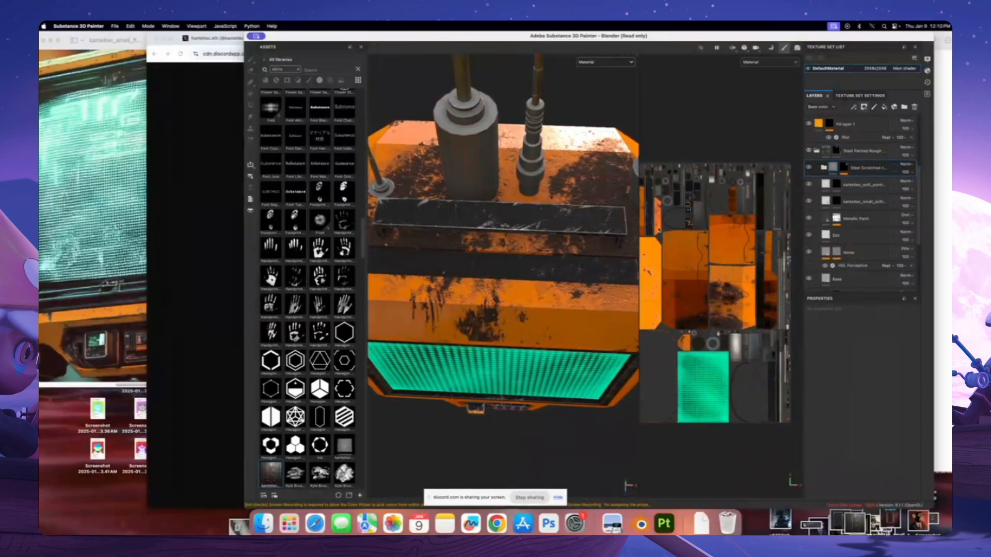
Move the mask fill projection of the Steel Scratched copy onto the lower-right UV islands of the dark strip across the monitor's top
{"action": "left_click", "coordinate": [847, 169]}
{"action": "scroll", "coordinate": [699, 303], "scroll_direction": "down", "scroll_amount": 5}
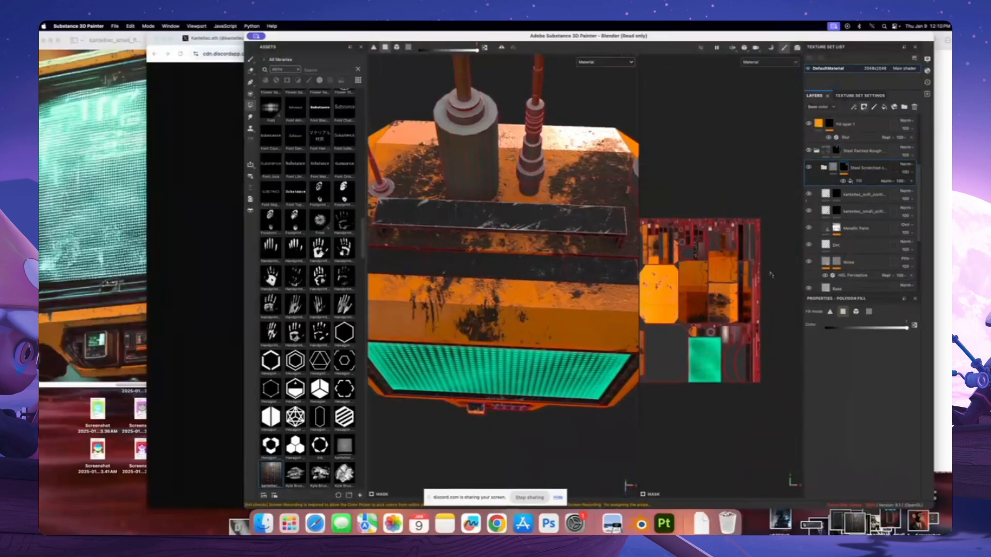
{"action": "left_click", "coordinate": [855, 181]}
{"action": "scroll", "coordinate": [733, 259], "scroll_direction": "up", "scroll_amount": 2}
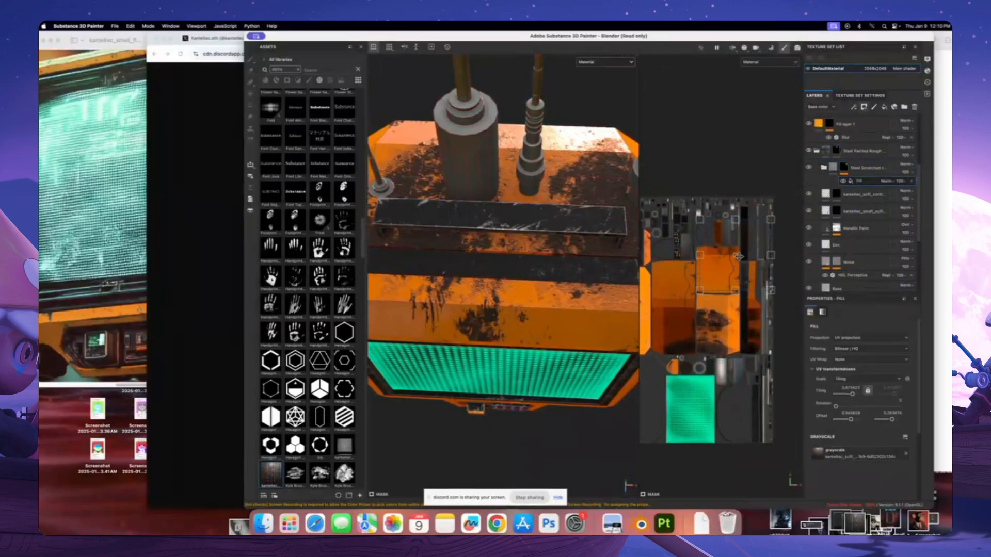
{"action": "left_click_drag", "start_coordinate": [731, 288], "coordinate": [734, 292]}
{"action": "mouse_move", "coordinate": [734, 242]}
{"action": "left_mouse_down"}
{"action": "mouse_move", "coordinate": [663, 251]}
{"action": "mouse_move", "coordinate": [733, 253]}
{"action": "left_mouse_up"}
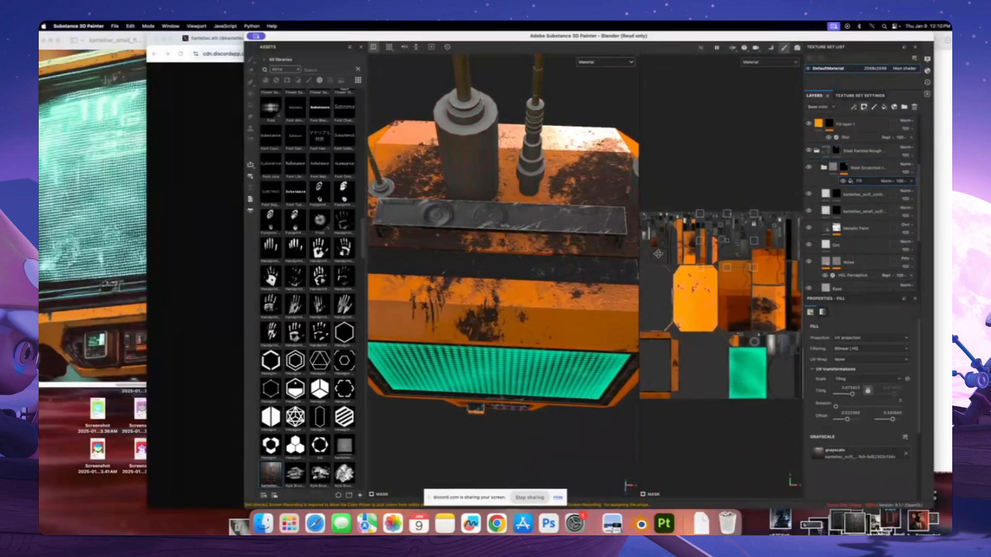
{"action": "left_click_drag", "start_coordinate": [658, 253], "coordinate": [741, 329]}
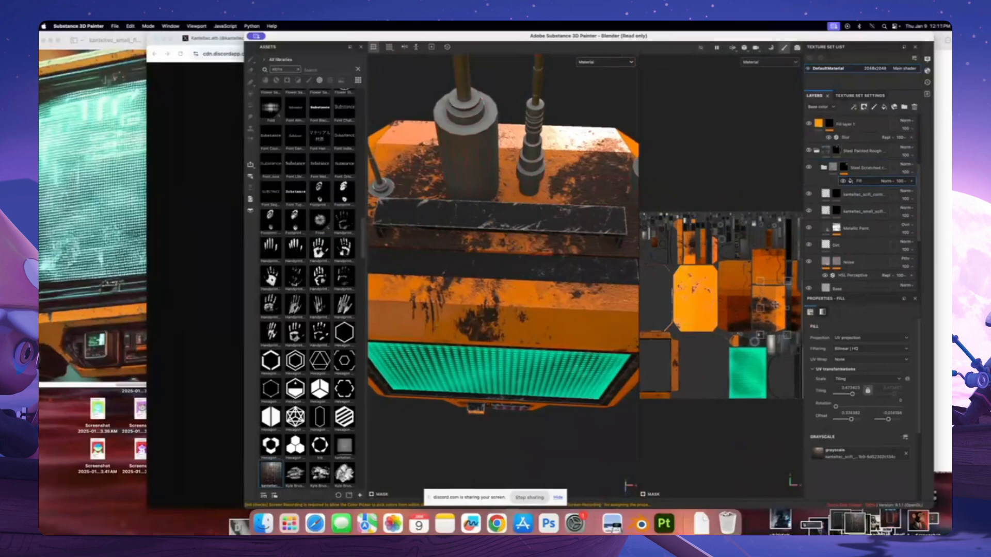
{"action": "middle_click_drag", "start_coordinate": [772, 305], "coordinate": [721, 298]}
{"action": "left_click_drag", "start_coordinate": [735, 337], "coordinate": [733, 381]}
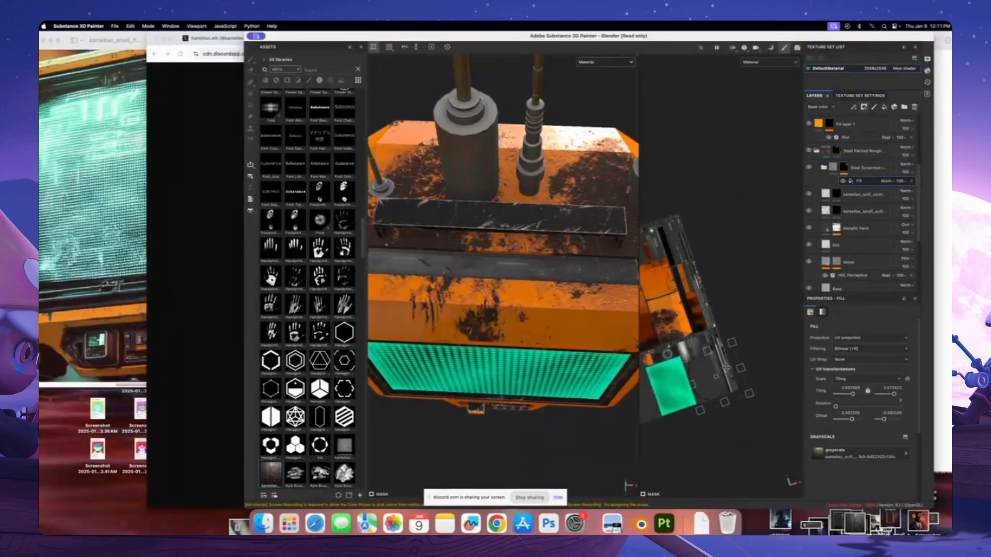
Resize and reposition the mask fill projection over the dark strip's UV islands, checking the panel detail up close on the model
{"action": "scroll", "coordinate": [557, 272], "scroll_direction": "up", "scroll_amount": 2}
{"action": "left_click_drag", "start_coordinate": [563, 272], "coordinate": [523, 292], "text": "alt"}
{"action": "scroll", "coordinate": [547, 294], "scroll_direction": "down", "scroll_amount": 5}
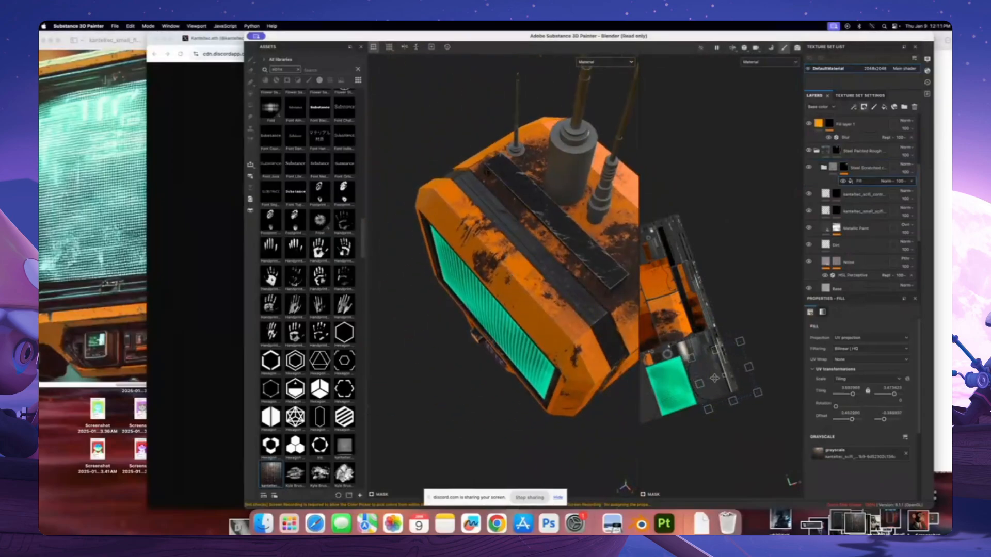
{"action": "left_click_drag", "start_coordinate": [554, 238], "coordinate": [592, 298], "text": "alt"}
{"action": "scroll", "coordinate": [488, 225], "scroll_direction": "up", "scroll_amount": 3}
{"action": "scroll", "coordinate": [505, 232], "scroll_direction": "up", "scroll_amount": 2}
{"action": "left_click", "coordinate": [809, 167]}
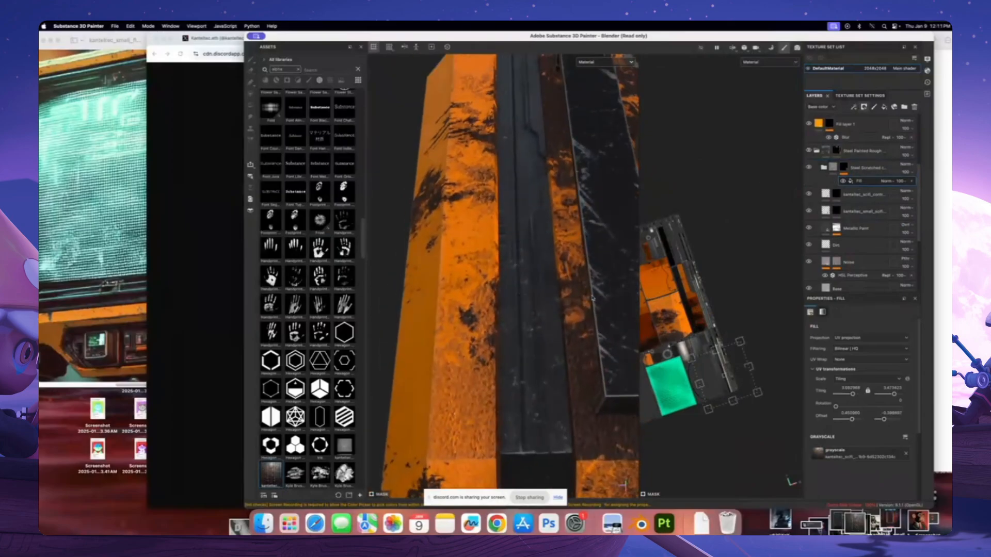
{"action": "scroll", "coordinate": [728, 377], "scroll_direction": "up", "scroll_amount": 5}
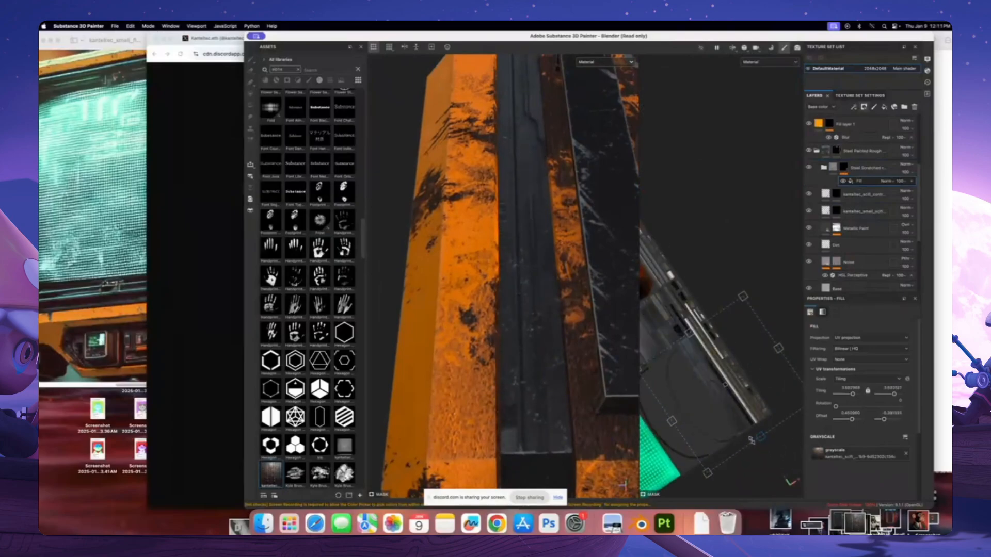
{"action": "left_click_drag", "start_coordinate": [751, 440], "coordinate": [750, 406]}
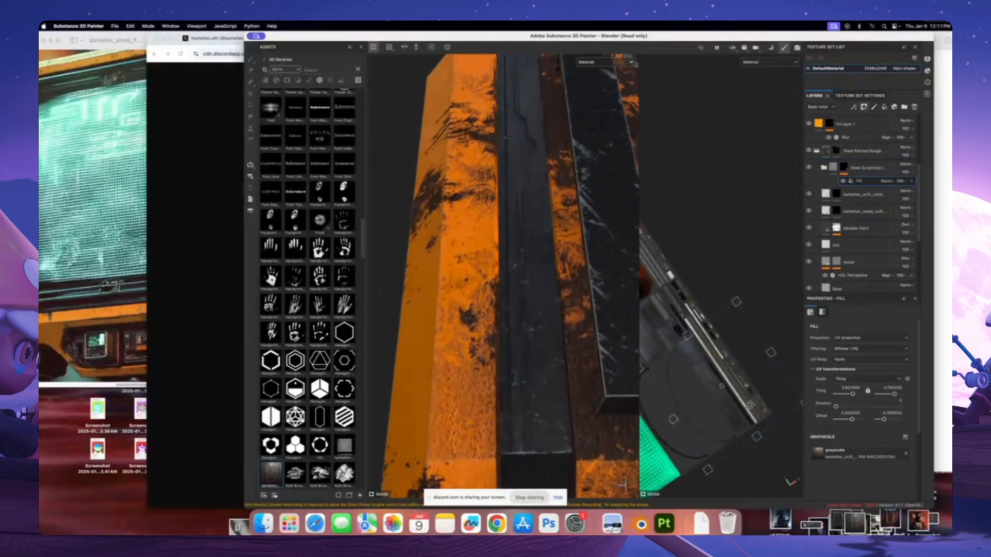
Set the mask fill's UV wrap to Repeat so the panel detail covers the remaining dark metal parts
{"action": "scroll", "coordinate": [536, 293], "scroll_direction": "down", "scroll_amount": 5}
{"action": "left_click_drag", "start_coordinate": [536, 293], "coordinate": [602, 305], "text": "alt"}
{"action": "scroll", "coordinate": [495, 250], "scroll_direction": "up", "scroll_amount": 4}
{"action": "left_click_drag", "start_coordinate": [493, 249], "coordinate": [503, 268], "text": "alt"}
{"action": "scroll", "coordinate": [477, 248], "scroll_direction": "down", "scroll_amount": 5}
{"action": "scroll", "coordinate": [469, 229], "scroll_direction": "up", "scroll_amount": 4}
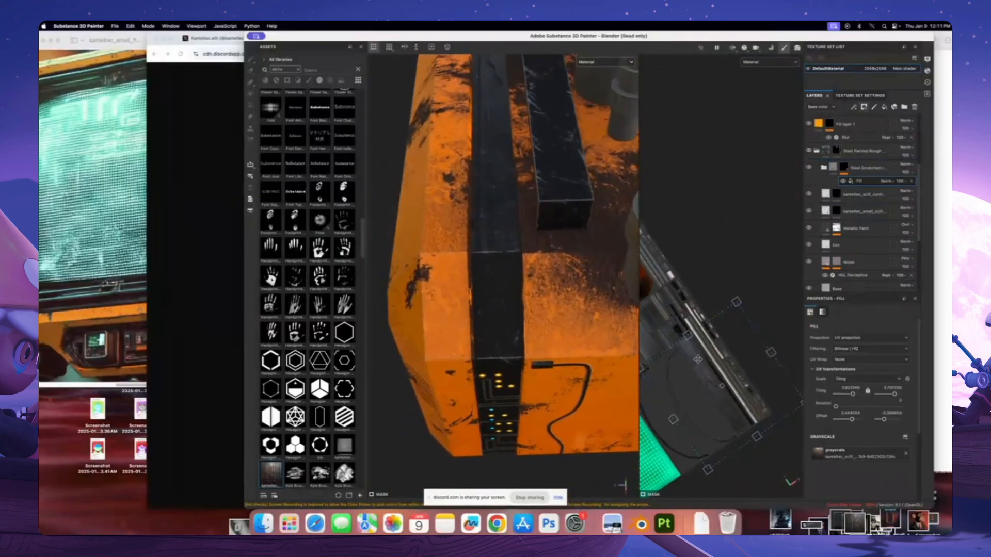
{"action": "scroll", "coordinate": [691, 363], "scroll_direction": "up", "scroll_amount": 5}
{"action": "left_click_drag", "start_coordinate": [706, 346], "coordinate": [720, 351]}
{"action": "middle_click_drag", "start_coordinate": [717, 345], "coordinate": [685, 331], "text": "alt"}
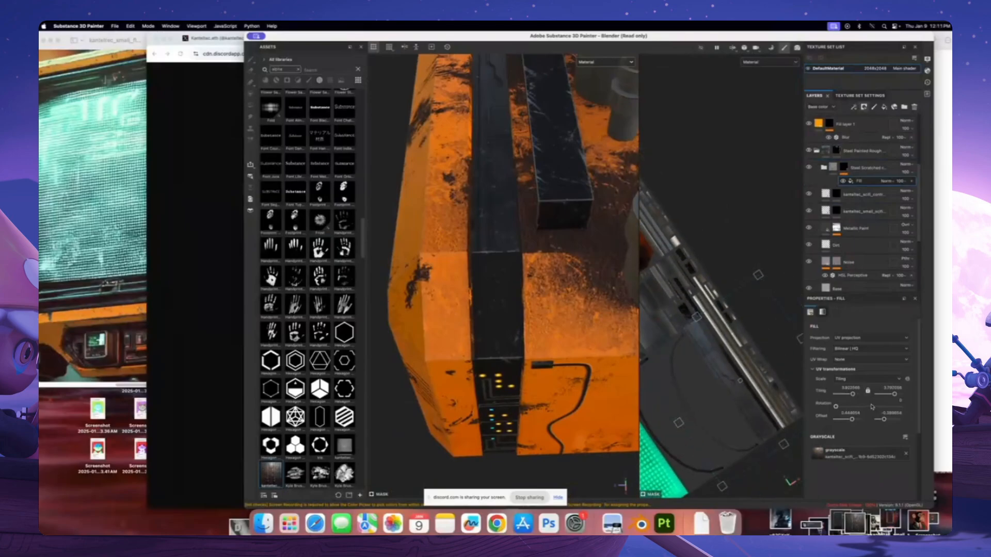
{"action": "left_click", "coordinate": [863, 360]}
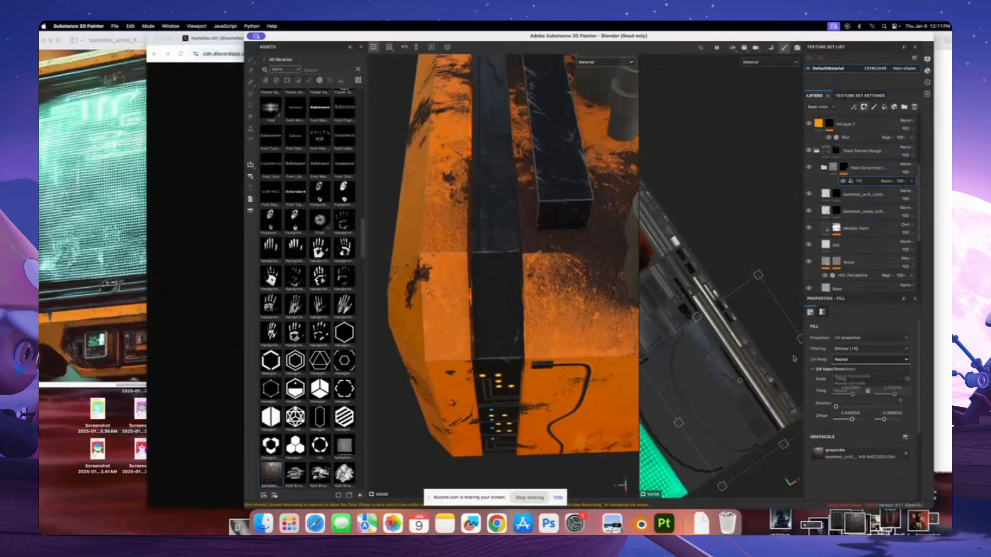
Examine the repeated panel detail on the top handle bar, the antennas and the dark strips of the monitor
{"action": "left_click_drag", "start_coordinate": [497, 289], "coordinate": [483, 255], "text": "alt"}
{"action": "left_click_drag", "start_coordinate": [504, 291], "coordinate": [491, 270], "text": "alt"}
{"action": "middle_click_drag", "start_coordinate": [495, 149], "coordinate": [499, 248], "text": "alt"}
{"action": "left_click_drag", "start_coordinate": [499, 248], "coordinate": [439, 284], "text": "alt"}
{"action": "right_click_drag", "start_coordinate": [438, 284], "coordinate": [541, 253], "text": "alt"}
{"action": "left_click_drag", "start_coordinate": [541, 253], "coordinate": [503, 250], "text": "alt"}
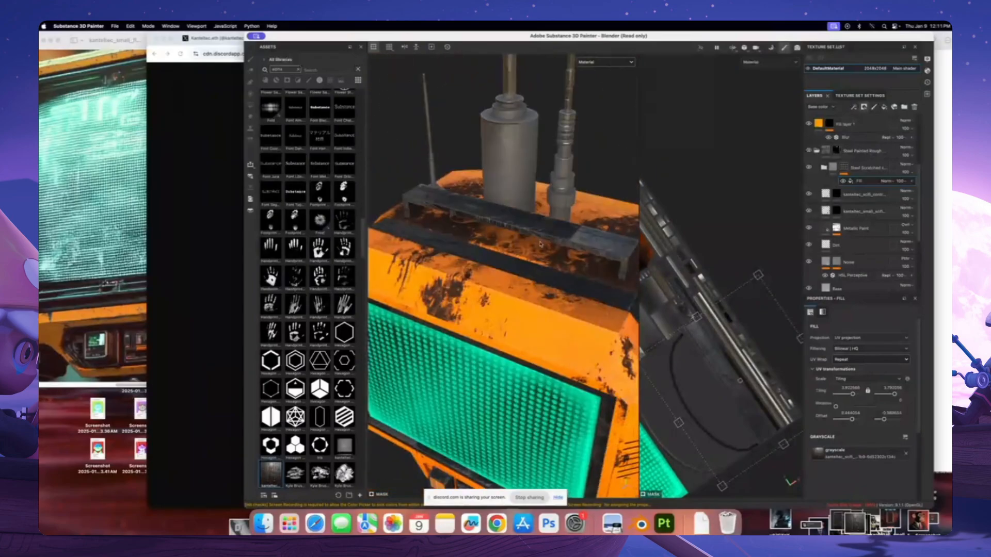
{"action": "right_click_drag", "start_coordinate": [503, 250], "coordinate": [548, 228], "text": "alt"}
{"action": "left_click_drag", "start_coordinate": [556, 255], "coordinate": [516, 248], "text": "alt"}
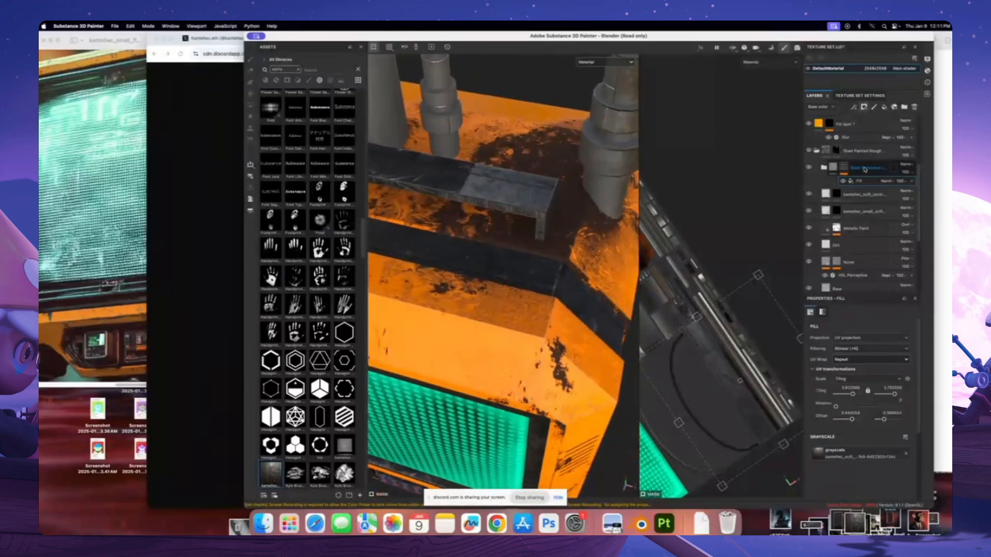
Create a new folder, move the Steel Scratched copy into it and add a white mask to the folder
{"action": "left_click", "coordinate": [843, 169]}
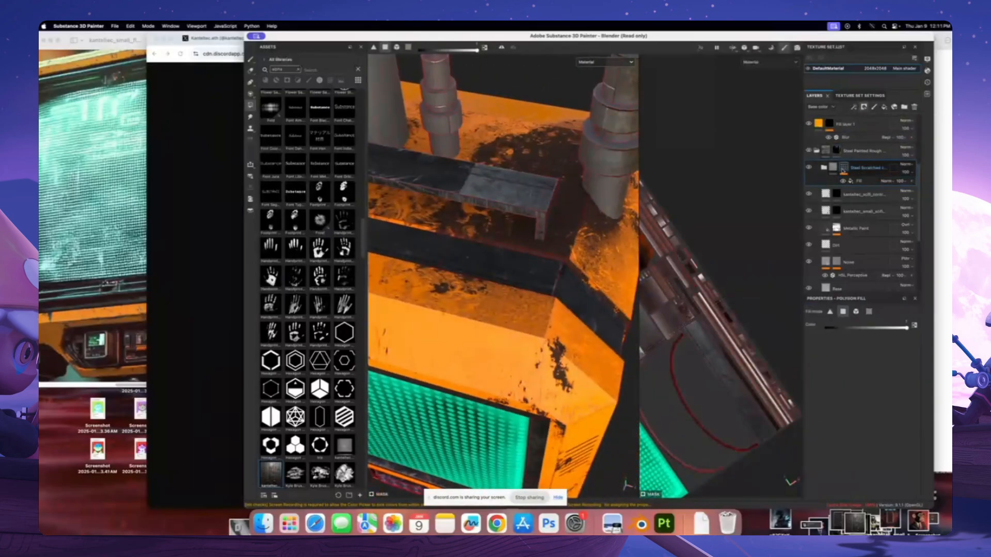
{"action": "left_click_drag", "start_coordinate": [446, 261], "coordinate": [475, 276], "text": "alt"}
{"action": "right_click_drag", "start_coordinate": [475, 276], "coordinate": [511, 265], "text": "alt"}
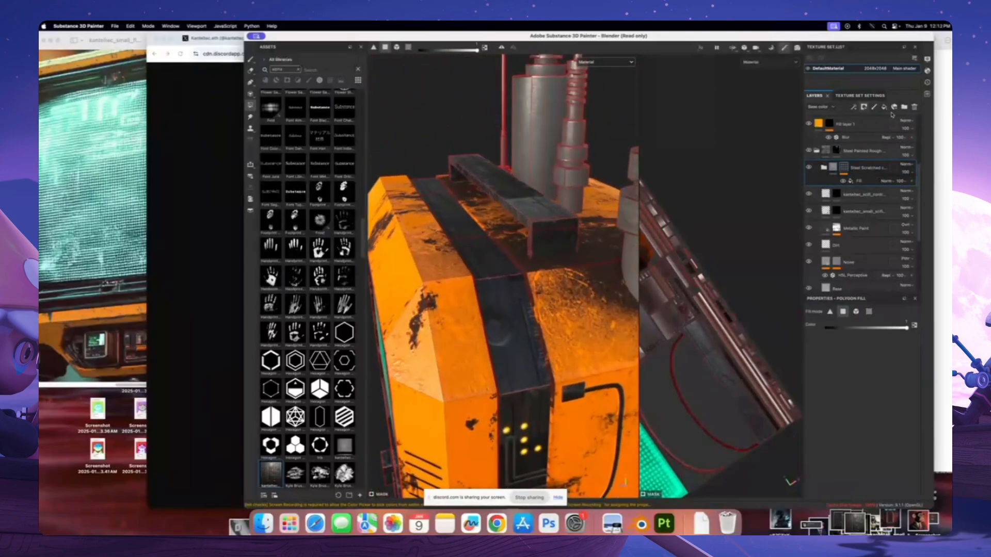
{"action": "left_click", "coordinate": [904, 108]}
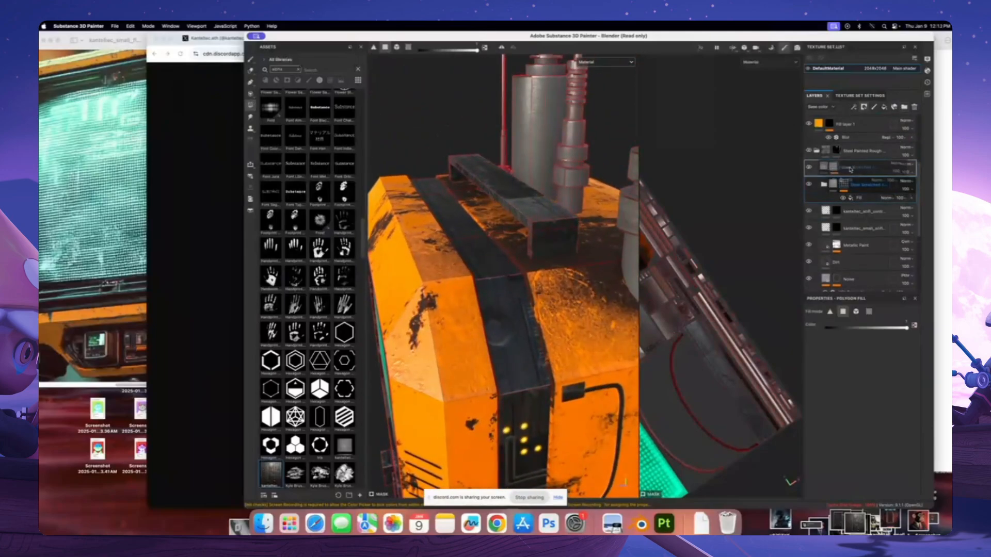
{"action": "left_click", "coordinate": [849, 170]}
{"action": "left_click", "coordinate": [863, 108]}
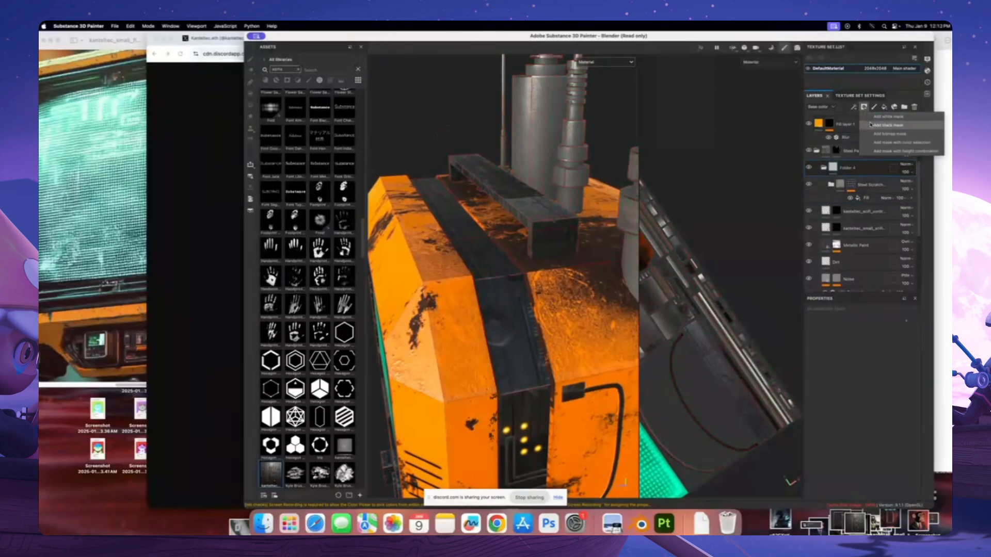
{"action": "left_click", "coordinate": [870, 117]}
Mask the panel detail off the top handle bar using a black Polygon Fill in mesh mode on the folder mask
{"action": "left_click_drag", "start_coordinate": [485, 222], "coordinate": [526, 170], "text": "alt"}
{"action": "left_click", "coordinate": [250, 106]}
{"action": "middle_click_drag", "start_coordinate": [562, 172], "coordinate": [556, 185], "text": "alt"}
{"action": "left_click_drag", "start_coordinate": [555, 186], "coordinate": [558, 185], "text": "alt"}
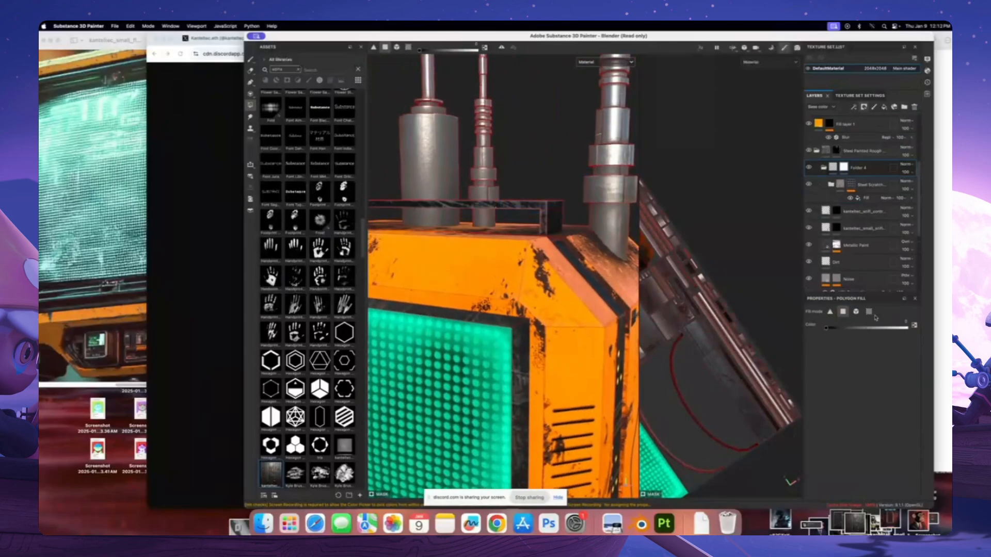
{"action": "left_click_drag", "start_coordinate": [562, 172], "coordinate": [512, 210]}
{"action": "left_click_drag", "start_coordinate": [588, 213], "coordinate": [533, 244], "text": "alt"}
{"action": "left_click_drag", "start_coordinate": [526, 197], "coordinate": [804, 175], "text": "alt"}
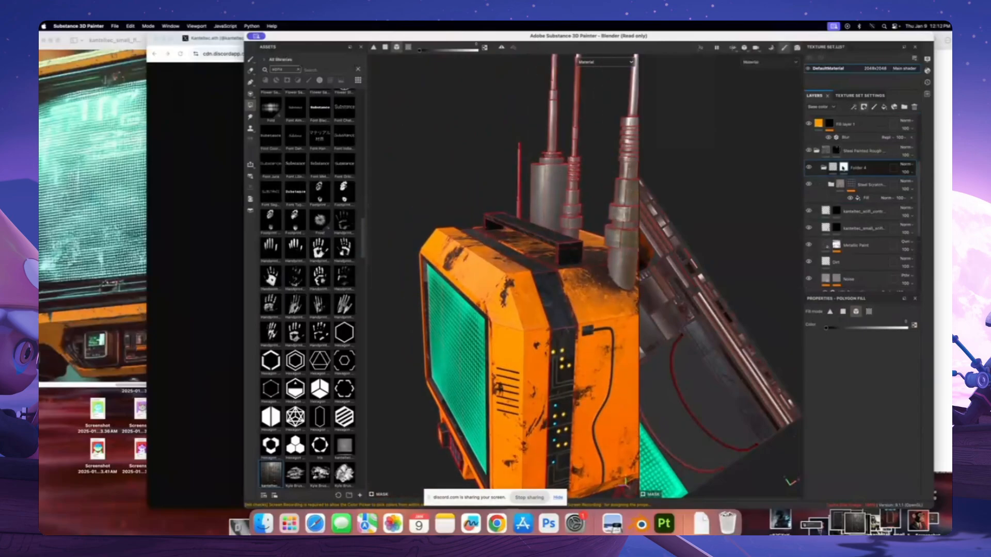
Expand the Steel Scratched copy, review its Steel Base material settings and toggle that layer's visibility off and on
{"action": "left_click", "coordinate": [869, 186]}
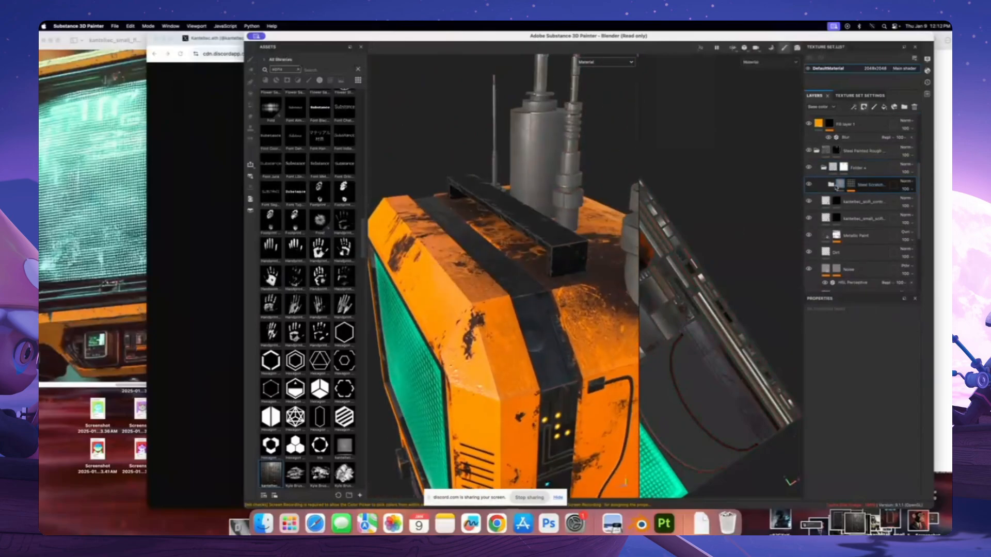
{"action": "left_click", "coordinate": [836, 187]}
{"action": "left_click", "coordinate": [856, 245]}
{"action": "scroll", "coordinate": [891, 432], "scroll_direction": "down", "scroll_amount": 1}
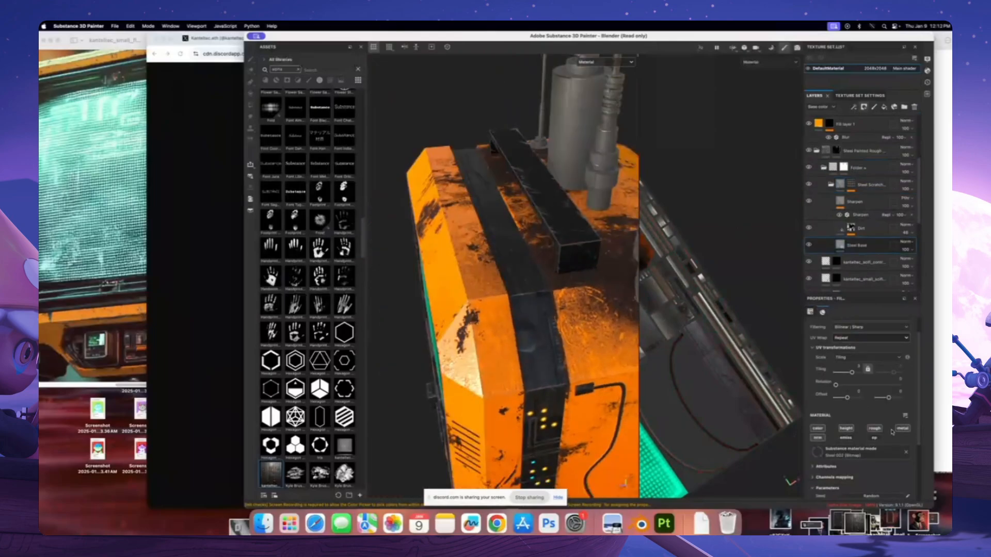
{"action": "scroll", "coordinate": [891, 432], "scroll_direction": "down", "scroll_amount": 3}
{"action": "mouse_move", "coordinate": [603, 309]}
{"action": "left_mouse_down", "text": "alt"}
{"action": "mouse_move", "coordinate": [616, 315]}
{"action": "mouse_move", "coordinate": [591, 301]}
{"action": "left_mouse_up", "text": "alt"}
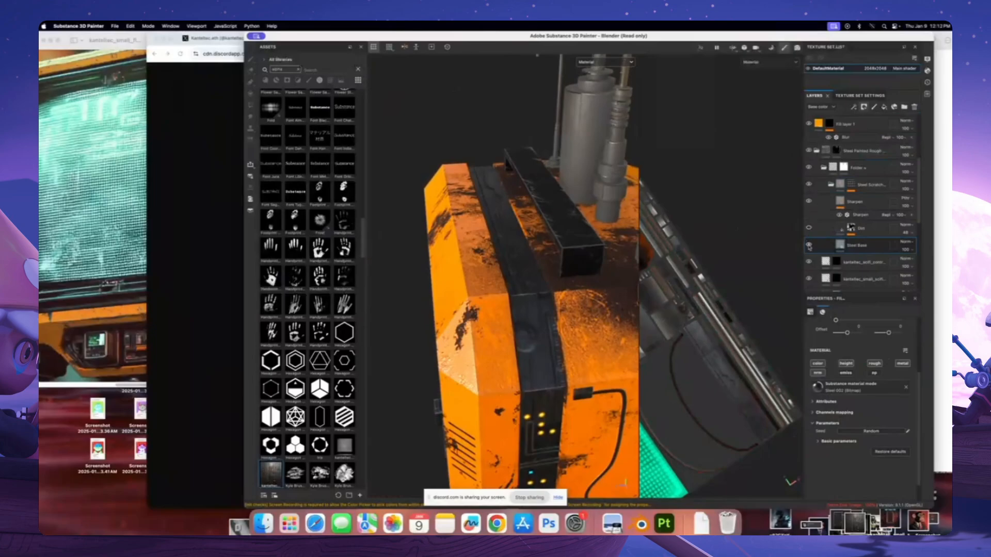
{"action": "left_click", "coordinate": [809, 246]}
{"action": "left_click", "coordinate": [809, 246]}
Examine the dark metal strip and the circuit panel along the monitor's side from above and below
{"action": "scroll", "coordinate": [537, 236], "scroll_direction": "down", "scroll_amount": 5}
{"action": "left_click_drag", "start_coordinate": [539, 279], "coordinate": [499, 256], "text": "alt"}
{"action": "scroll", "coordinate": [595, 285], "scroll_direction": "up", "scroll_amount": 3}
{"action": "right_click_drag", "start_coordinate": [499, 256], "coordinate": [517, 256], "text": "shift"}
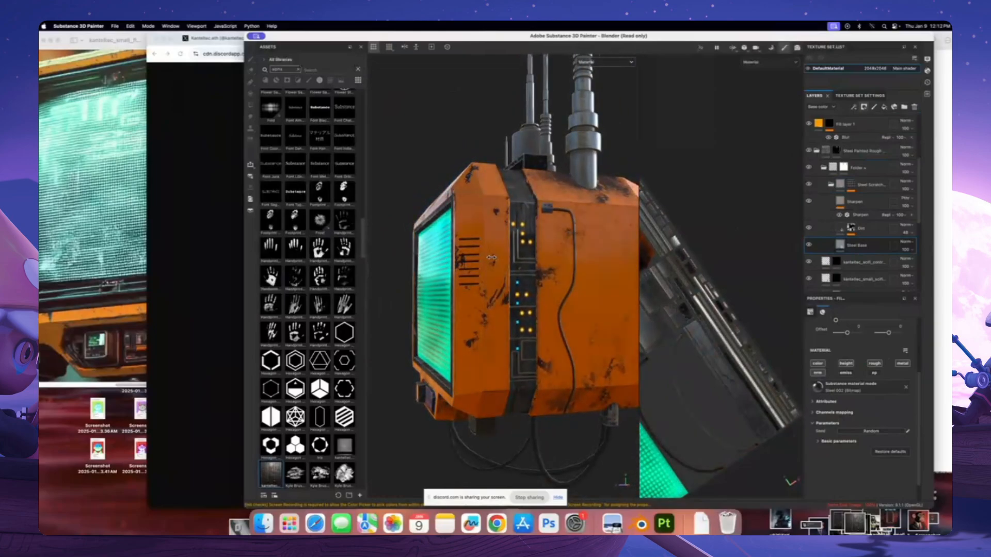
{"action": "scroll", "coordinate": [519, 258], "scroll_direction": "up", "scroll_amount": 8}
{"action": "left_click_drag", "start_coordinate": [520, 266], "coordinate": [539, 298], "text": "alt"}
{"action": "scroll", "coordinate": [527, 269], "scroll_direction": "down", "scroll_amount": 4}
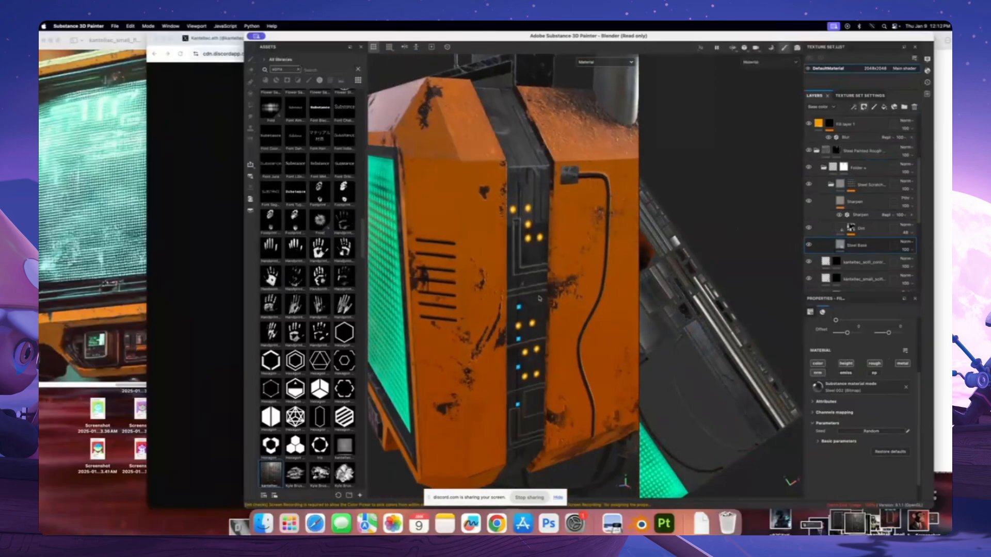
{"action": "scroll", "coordinate": [539, 297], "scroll_direction": "down", "scroll_amount": 4}
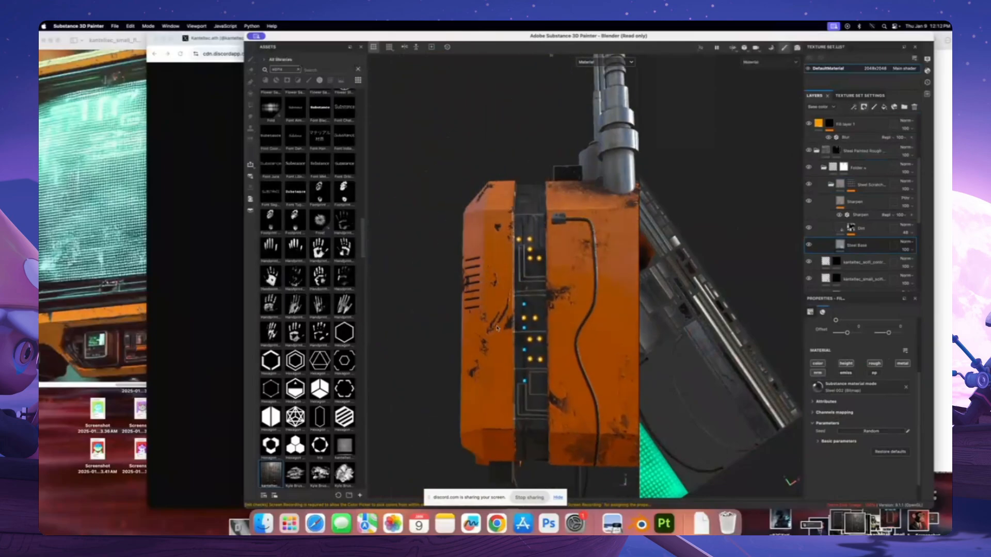
{"action": "left_click_drag", "start_coordinate": [511, 330], "coordinate": [551, 316], "text": "alt"}
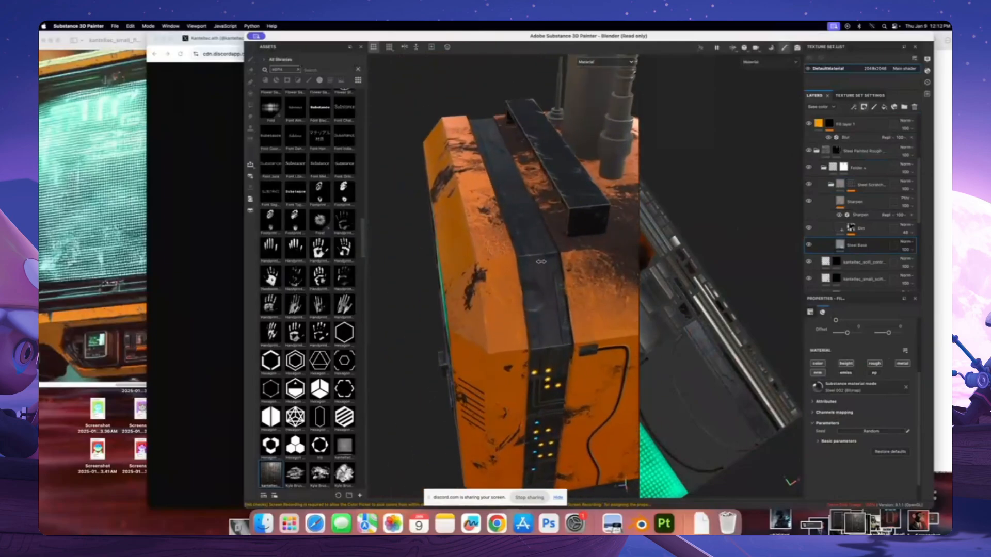
{"action": "left_click_drag", "start_coordinate": [541, 262], "coordinate": [556, 290], "text": "alt"}
{"action": "right_click_drag", "start_coordinate": [556, 290], "coordinate": [540, 329], "text": "alt"}
{"action": "left_click_drag", "start_coordinate": [540, 329], "coordinate": [550, 331], "text": "alt"}
{"action": "right_click_drag", "start_coordinate": [550, 331], "coordinate": [545, 323], "text": "alt"}
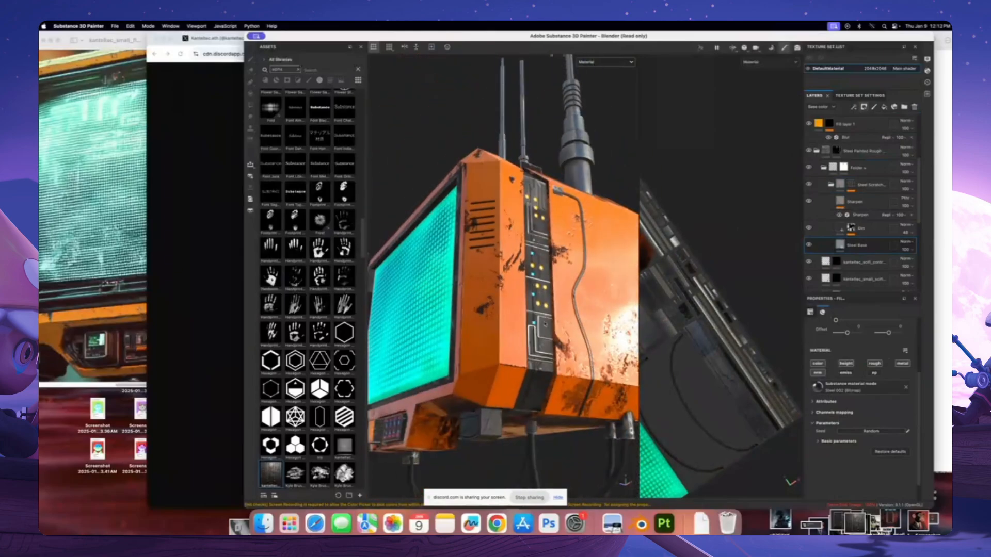
{"action": "left_click_drag", "start_coordinate": [545, 324], "coordinate": [538, 320], "text": "alt"}
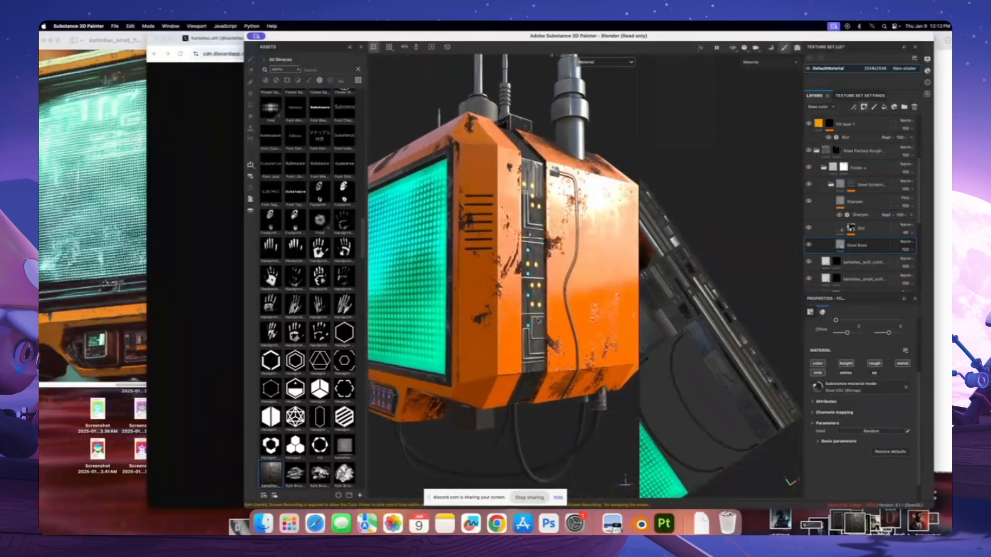
{"action": "right_click_drag", "start_coordinate": [538, 320], "coordinate": [543, 329], "text": "alt"}
{"action": "left_click_drag", "start_coordinate": [542, 328], "coordinate": [520, 307], "text": "alt"}
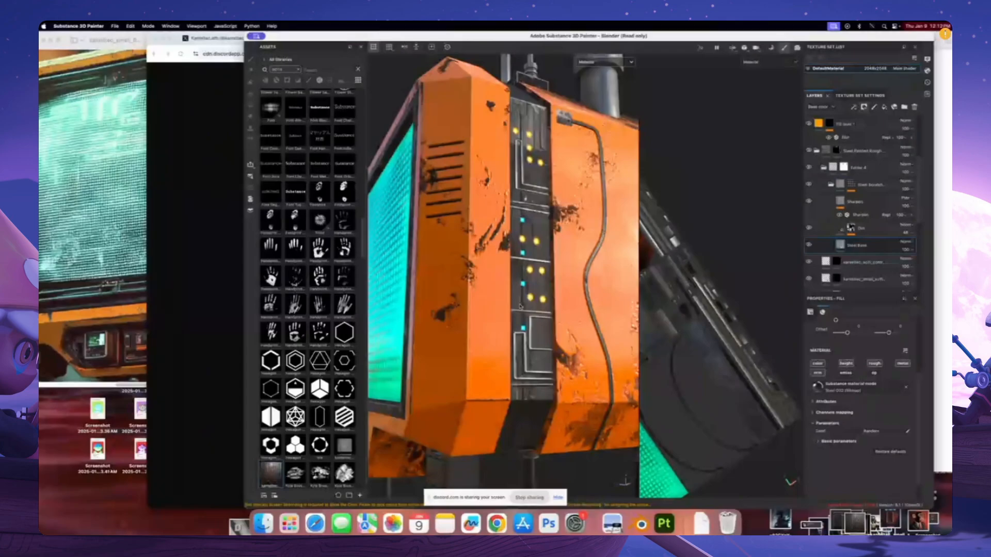
Examine the dark metal parts around the monitor's back and front, and collapse the new folder in the layer stack
{"action": "left_click_drag", "start_coordinate": [456, 294], "coordinate": [604, 298], "text": "alt"}
{"action": "right_click_drag", "start_coordinate": [604, 298], "coordinate": [521, 297], "text": "alt"}
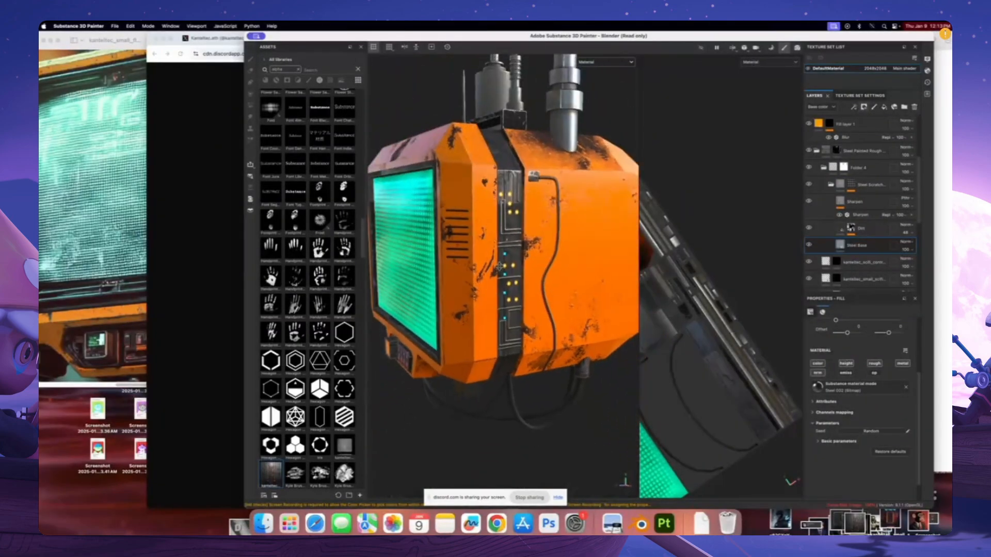
{"action": "left_click_drag", "start_coordinate": [522, 297], "coordinate": [544, 320], "text": "alt"}
{"action": "right_click_drag", "start_coordinate": [545, 320], "coordinate": [489, 324], "text": "shift"}
{"action": "left_click_drag", "start_coordinate": [490, 324], "coordinate": [498, 259], "text": "alt"}
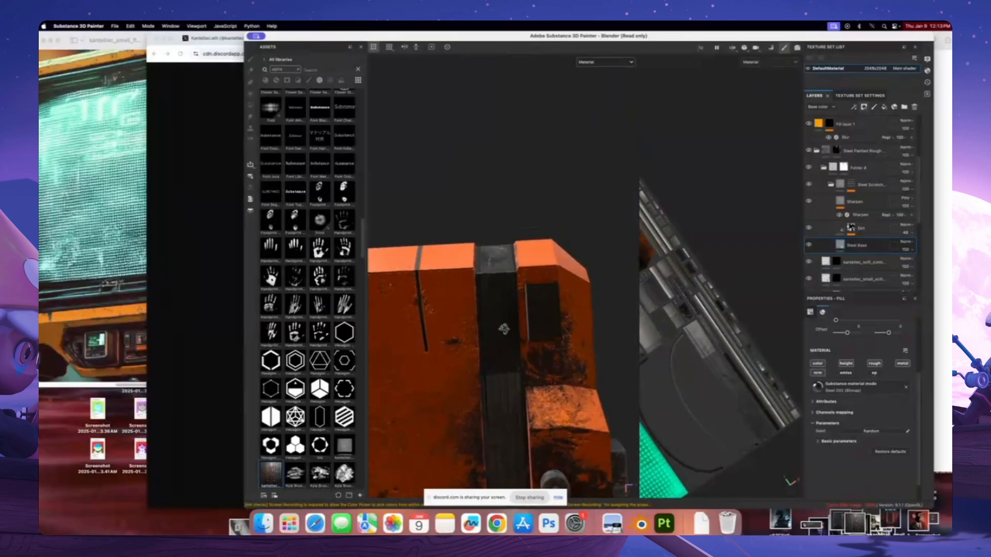
{"action": "mouse_move", "coordinate": [504, 329]}
{"action": "left_mouse_down", "text": "alt"}
{"action": "mouse_move", "coordinate": [597, 230]}
{"action": "mouse_move", "coordinate": [512, 242]}
{"action": "mouse_move", "coordinate": [504, 258]}
{"action": "mouse_move", "coordinate": [540, 302]}
{"action": "mouse_move", "coordinate": [506, 313]}
{"action": "left_mouse_up", "text": "alt"}
{"action": "right_click_drag", "start_coordinate": [507, 312], "coordinate": [486, 300], "text": "shift"}
{"action": "scroll", "coordinate": [491, 279], "scroll_direction": "up", "scroll_amount": 4}
{"action": "left_click_drag", "start_coordinate": [490, 273], "coordinate": [520, 235], "text": "alt"}
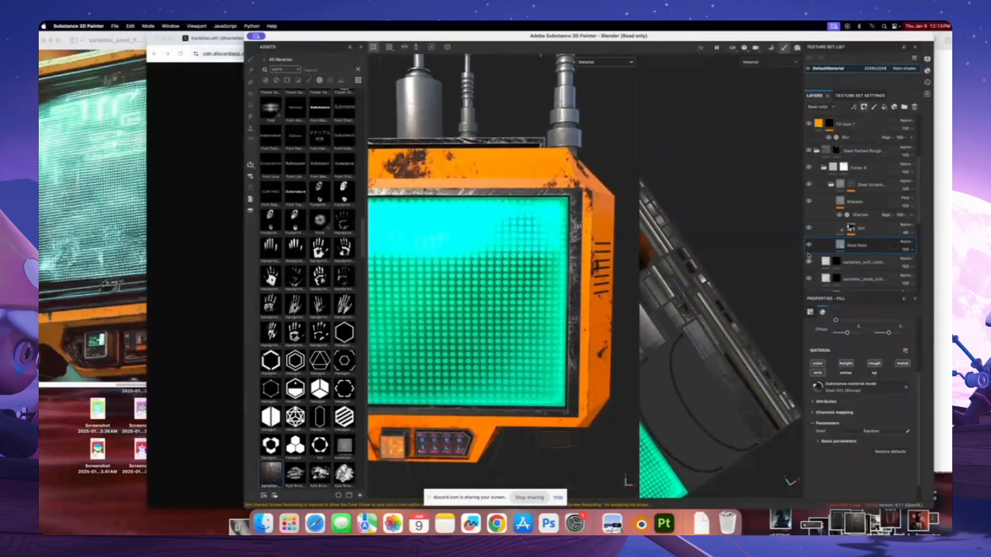
{"action": "left_click", "coordinate": [824, 168]}
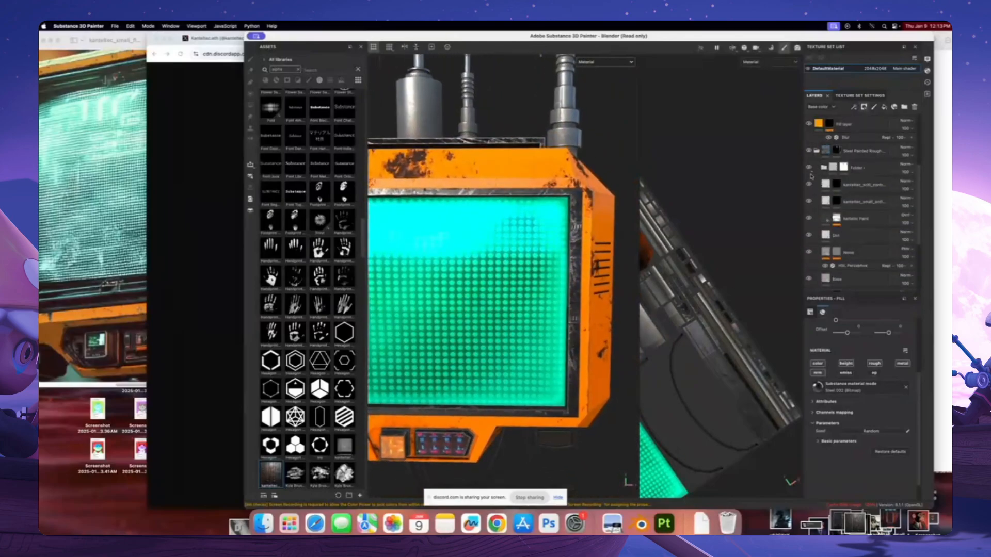
{"action": "right_click_drag", "start_coordinate": [498, 246], "coordinate": [565, 242], "text": "alt"}
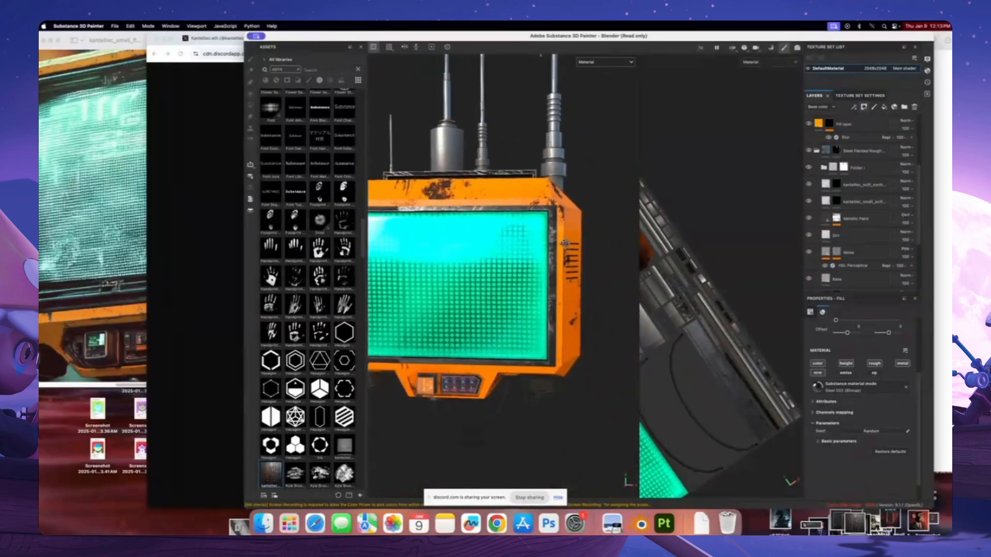
Examine the monitor's screen, side vents, circuit strip and underside from several angles and distances
{"action": "left_click_drag", "start_coordinate": [550, 236], "coordinate": [510, 234], "text": "alt"}
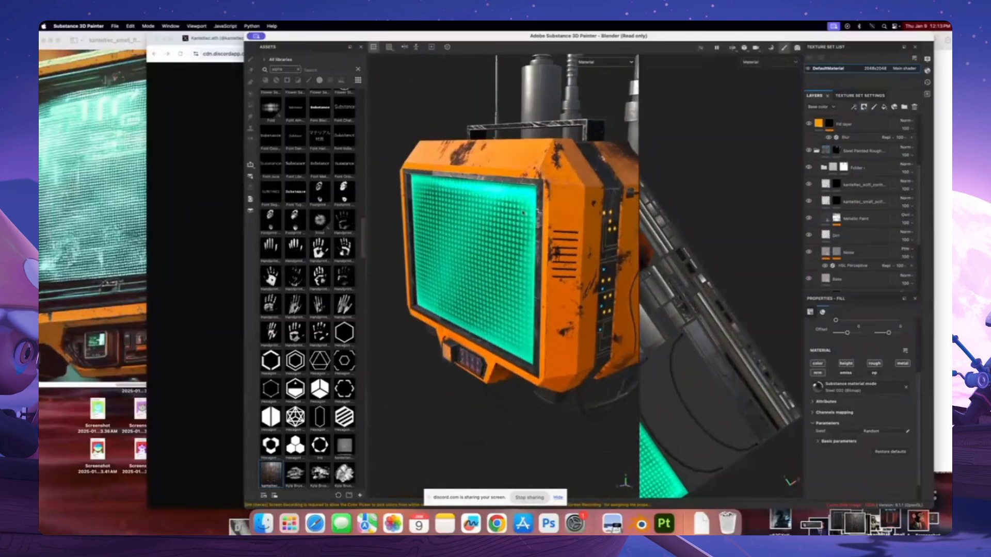
{"action": "right_click_drag", "start_coordinate": [510, 237], "coordinate": [477, 247], "text": "alt"}
{"action": "left_click_drag", "start_coordinate": [478, 246], "coordinate": [542, 296], "text": "alt"}
{"action": "right_click_drag", "start_coordinate": [542, 296], "coordinate": [513, 289], "text": "alt"}
{"action": "left_click_drag", "start_coordinate": [512, 289], "coordinate": [462, 185], "text": "alt"}
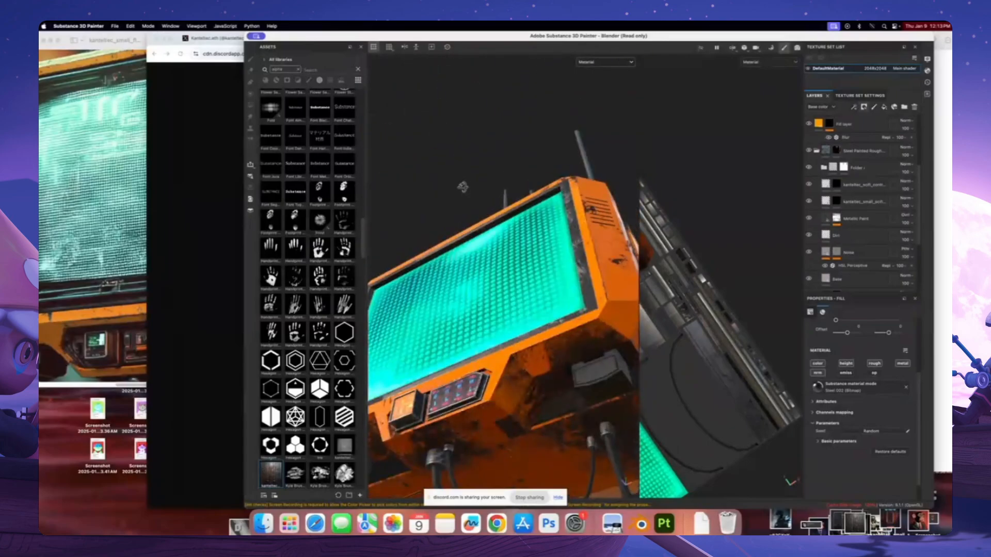
{"action": "right_click_drag", "start_coordinate": [462, 185], "coordinate": [494, 212], "text": "alt"}
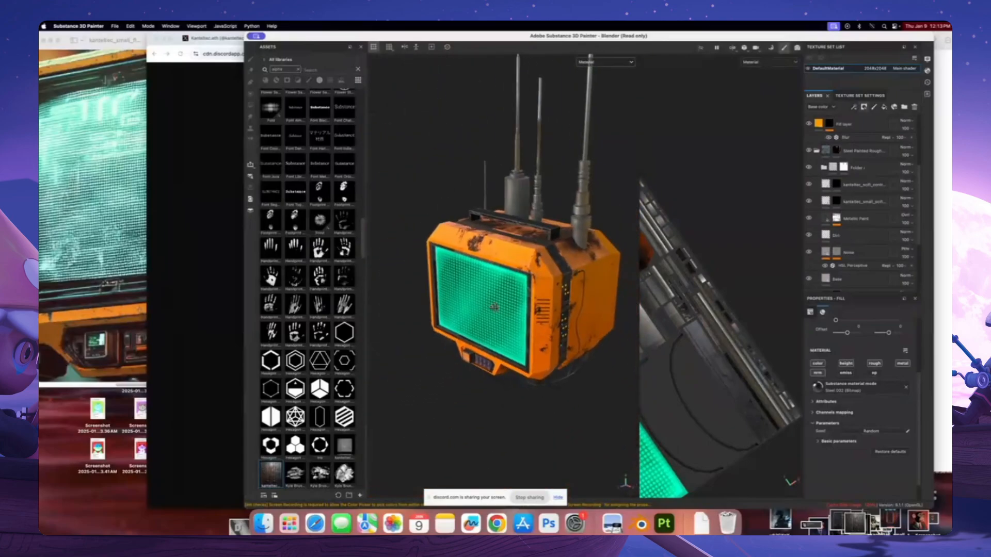
{"action": "left_click_drag", "start_coordinate": [491, 250], "coordinate": [524, 223], "text": "alt"}
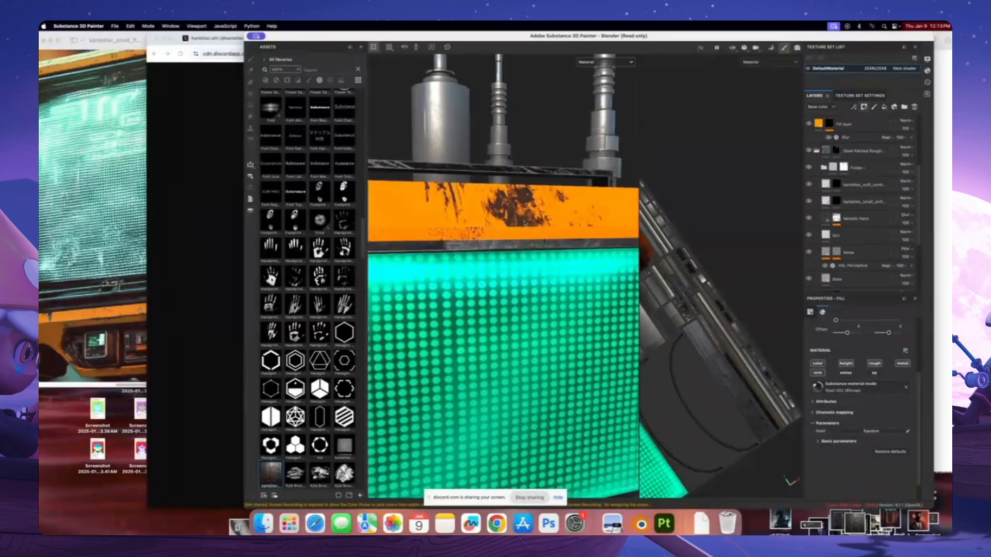
{"action": "left_click_drag", "start_coordinate": [590, 245], "coordinate": [556, 267], "text": "alt"}
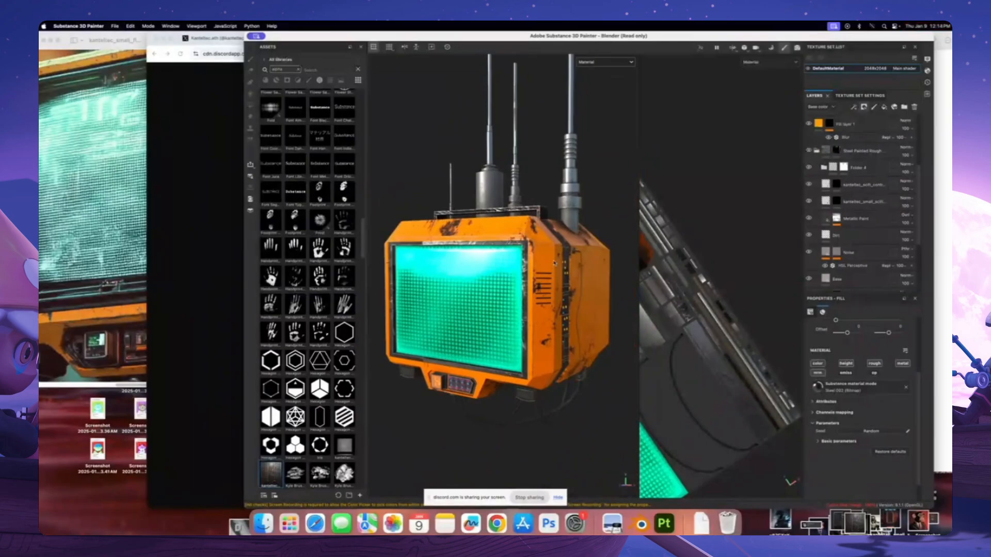
Save the project, close the sci-fi metal panel image and its Discord preview in Chrome, and return to Substance 3D Painter
{"action": "key", "text": "super+s"}
{"action": "left_click", "coordinate": [586, 262]}
{"action": "left_click", "coordinate": [498, 527]}
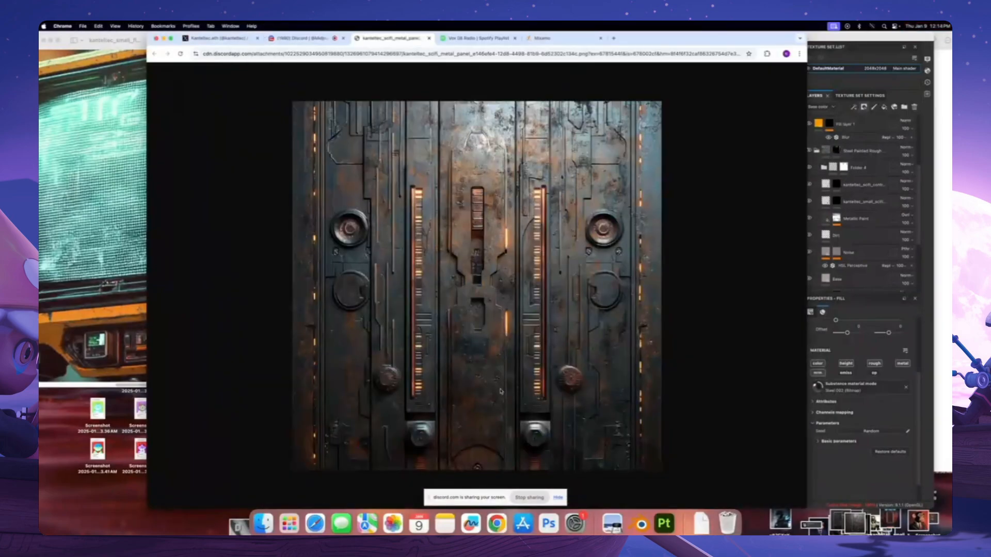
{"action": "left_click", "coordinate": [428, 39]}
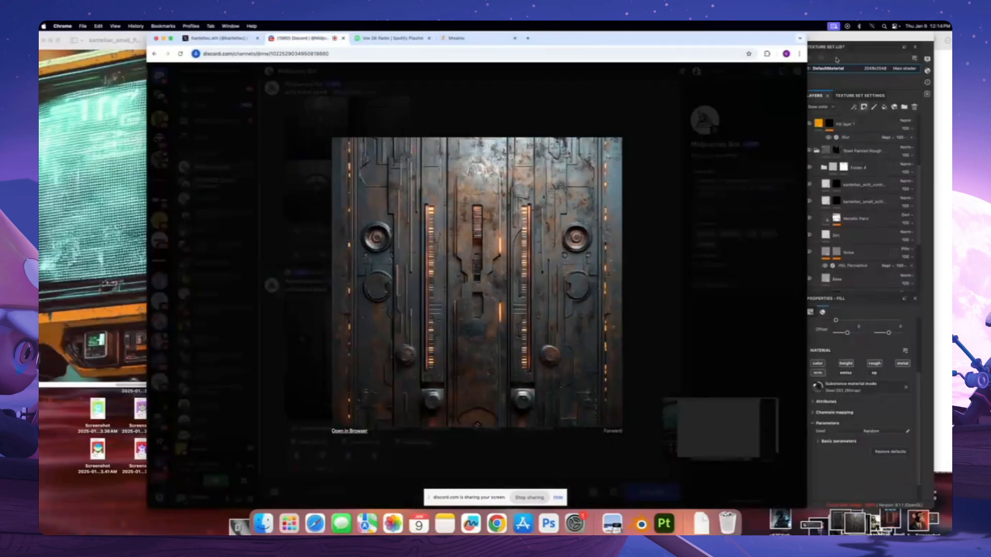
{"action": "left_click", "coordinate": [391, 116]}
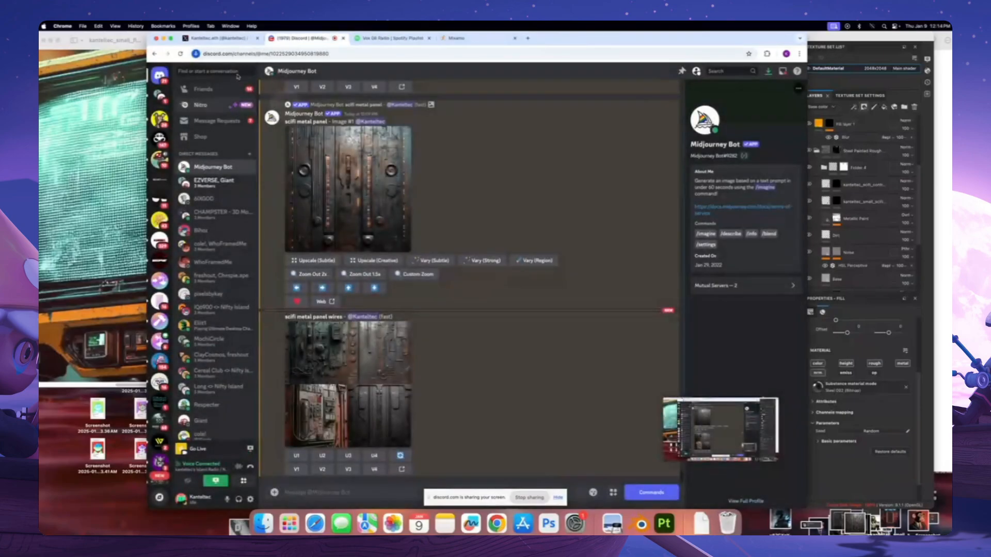
{"action": "left_click", "coordinate": [237, 39]}
{"action": "left_click", "coordinate": [824, 40]}
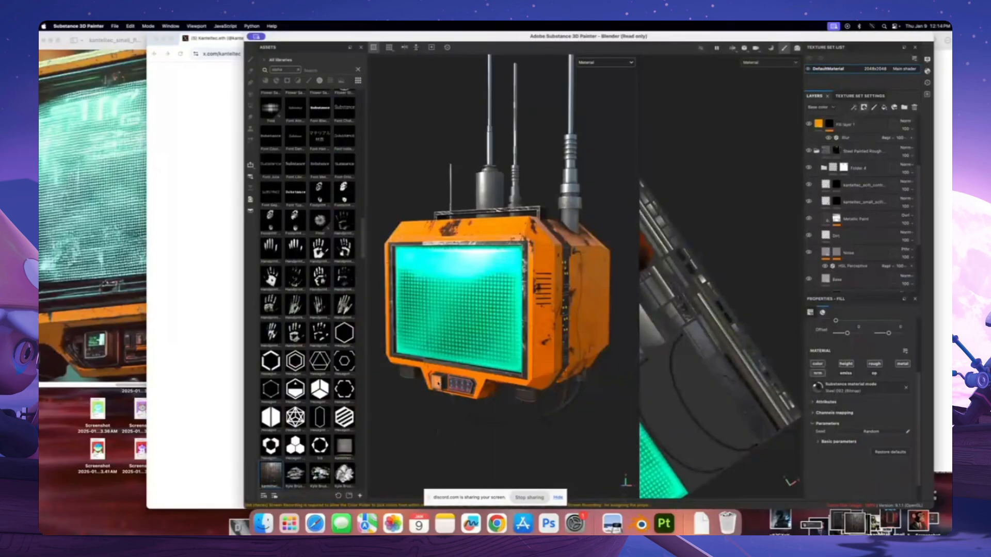
Collapse the Steel Painted Rough folder and toggle its visibility to check which parts it covers around the lower control panel
{"action": "left_click_drag", "start_coordinate": [438, 384], "coordinate": [512, 327], "text": "alt"}
{"action": "scroll", "coordinate": [490, 361], "scroll_direction": "up", "scroll_amount": 3}
{"action": "scroll", "coordinate": [511, 327], "scroll_direction": "up", "scroll_amount": 5}
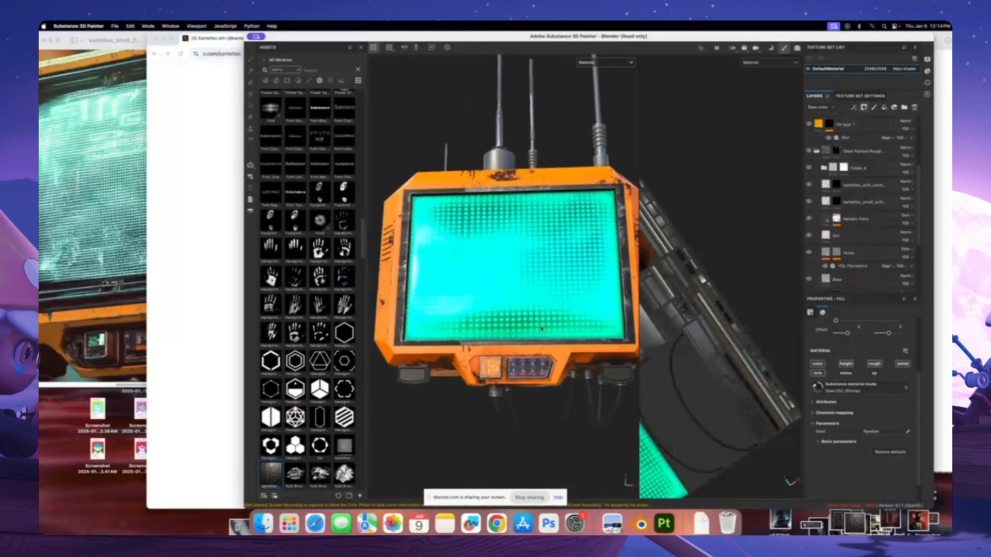
{"action": "scroll", "coordinate": [447, 331], "scroll_direction": "up", "scroll_amount": 8}
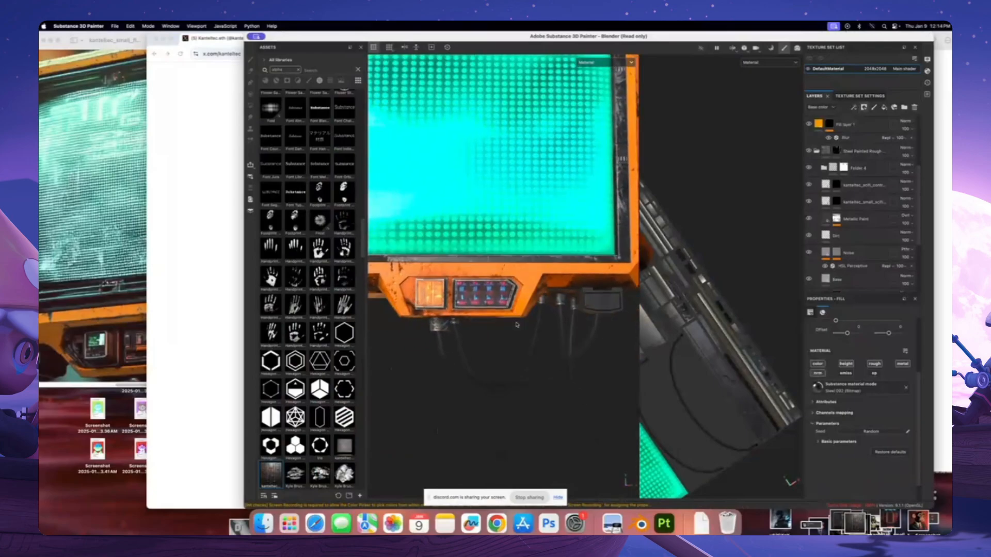
{"action": "scroll", "coordinate": [872, 172], "scroll_direction": "up", "scroll_amount": 2}
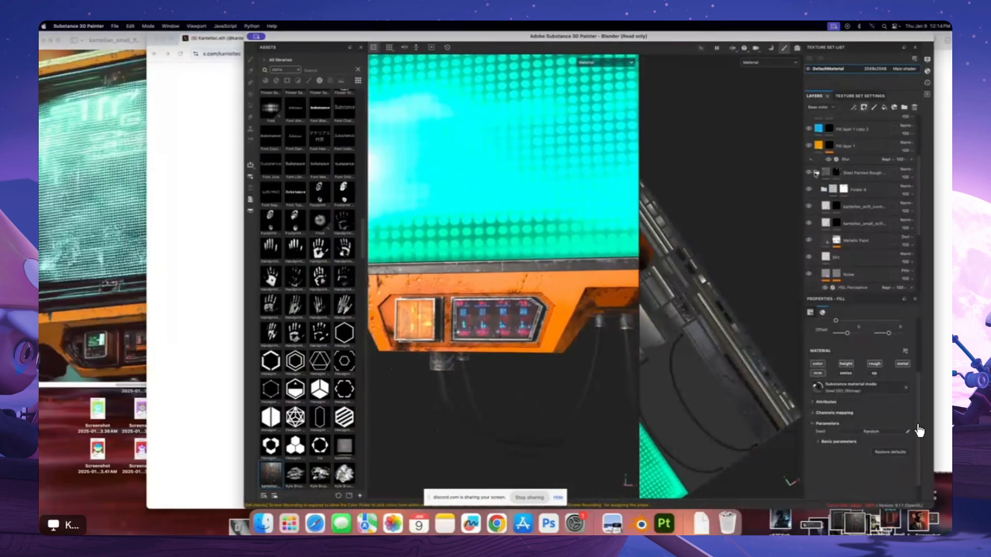
{"action": "left_click", "coordinate": [816, 173]}
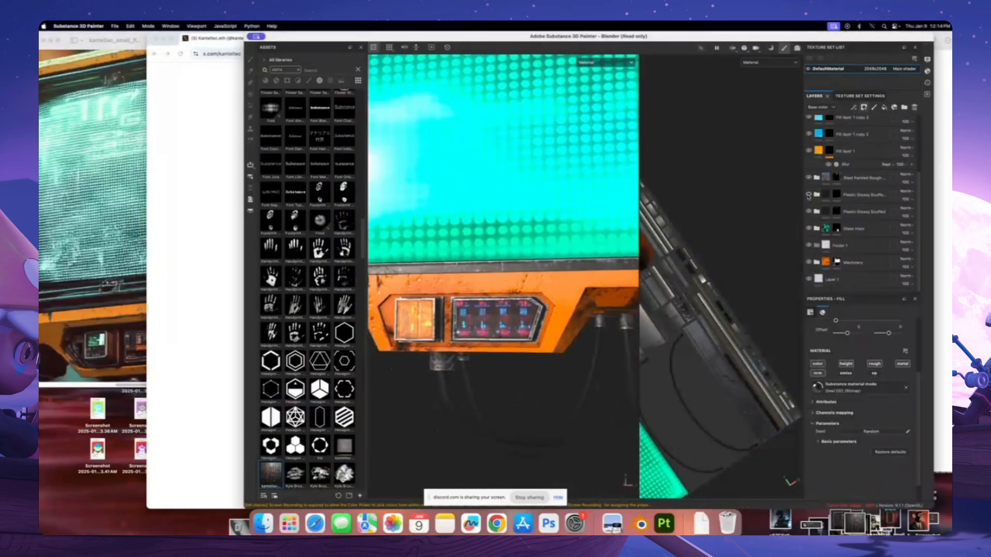
{"action": "left_click", "coordinate": [808, 176]}
{"action": "left_click", "coordinate": [808, 177]}
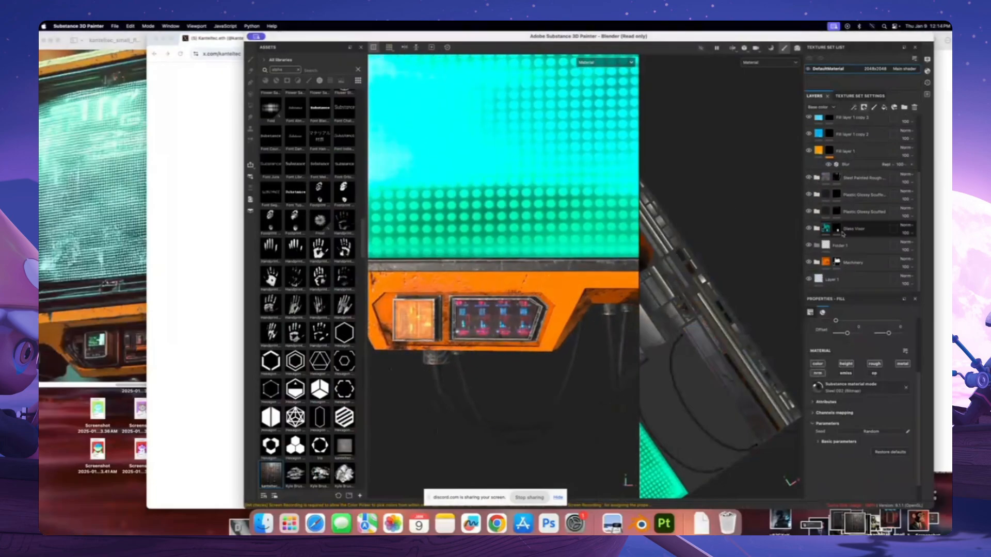
{"action": "scroll", "coordinate": [841, 227], "scroll_direction": "up", "scroll_amount": 5}
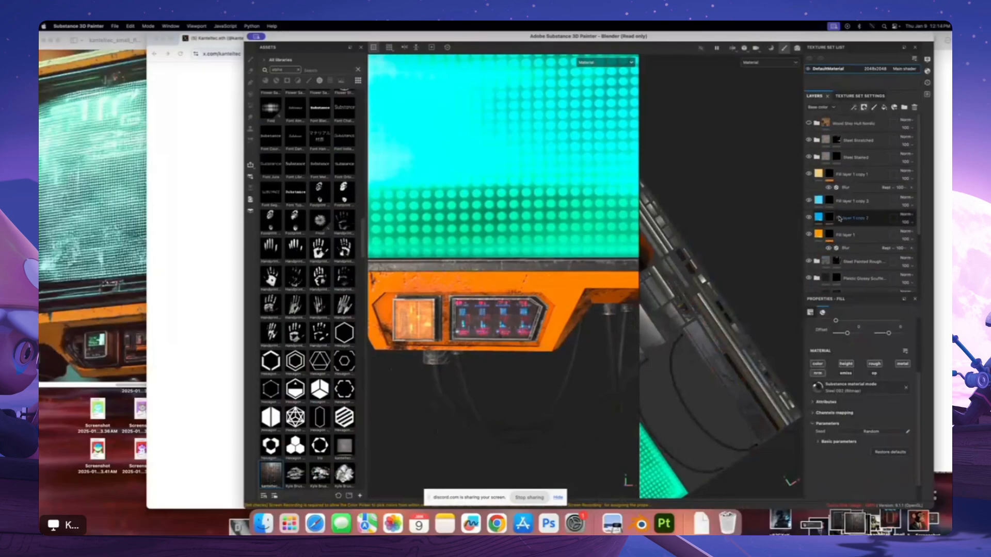
{"action": "scroll", "coordinate": [831, 216], "scroll_direction": "down", "scroll_amount": 5}
{"action": "left_click", "coordinate": [809, 177]}
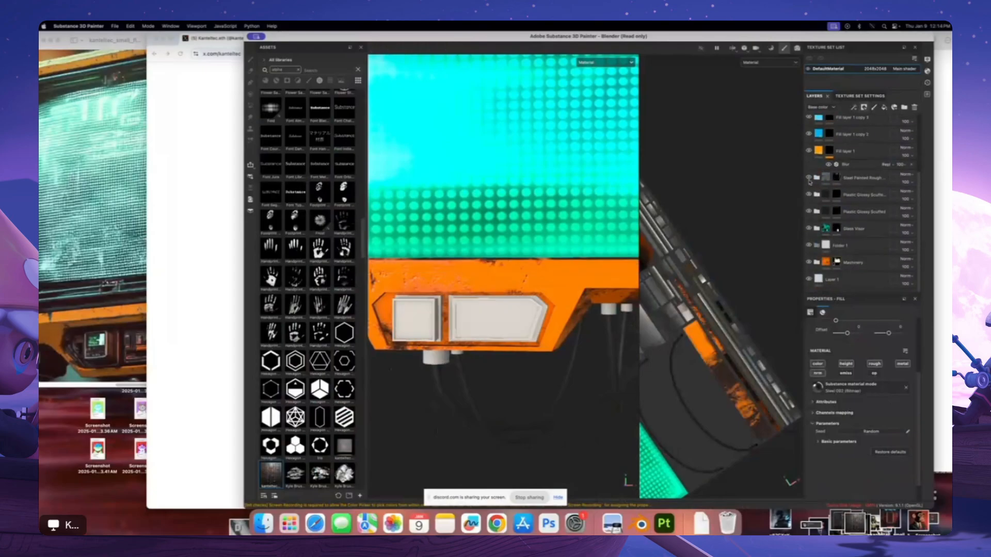
{"action": "left_click", "coordinate": [808, 177]}
Try adding the lower control housing to the Steel Painted Rough folder mask with a white Polygon Fill in mesh mode
{"action": "key", "text": "4"}
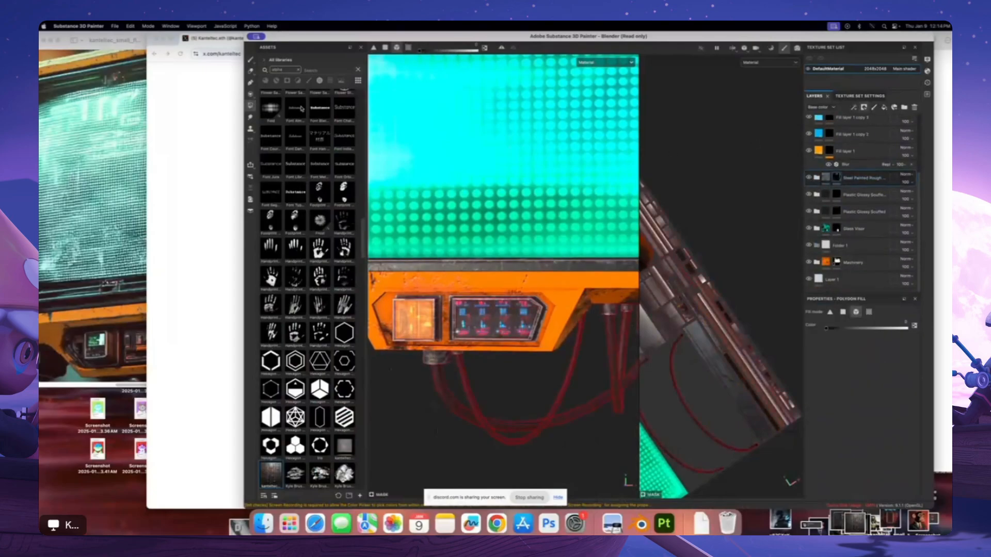
{"action": "scroll", "coordinate": [377, 316], "scroll_direction": "up", "scroll_amount": 3}
{"action": "middle_click_drag", "start_coordinate": [378, 315], "coordinate": [435, 281], "text": "alt"}
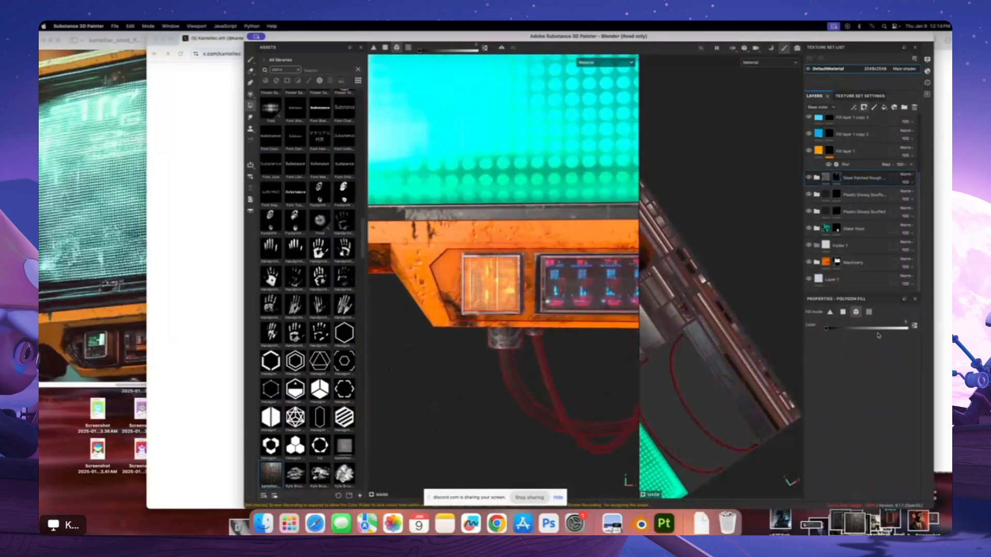
{"action": "left_click", "coordinate": [442, 268]}
{"action": "left_click_drag", "start_coordinate": [442, 268], "coordinate": [419, 274], "text": "alt"}
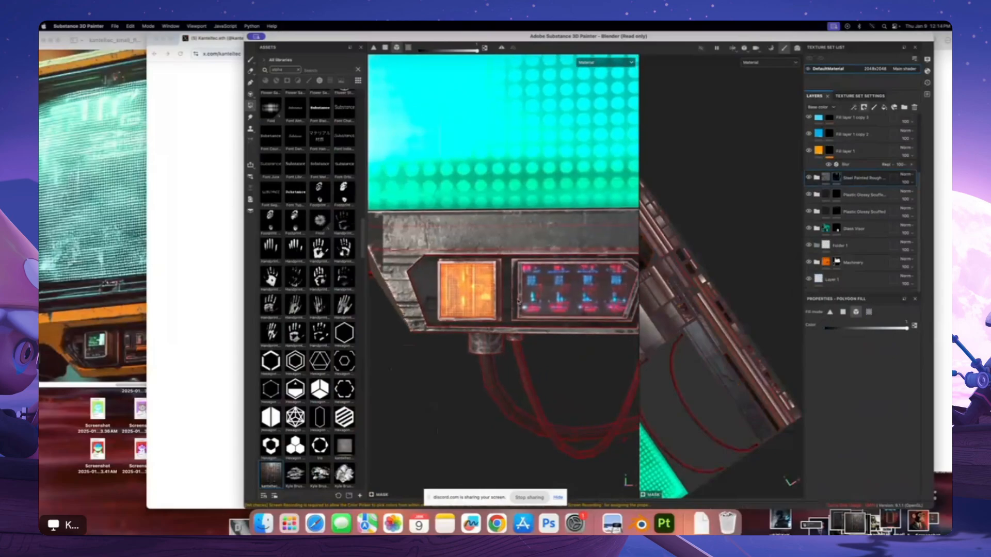
{"action": "key", "text": "super+z"}
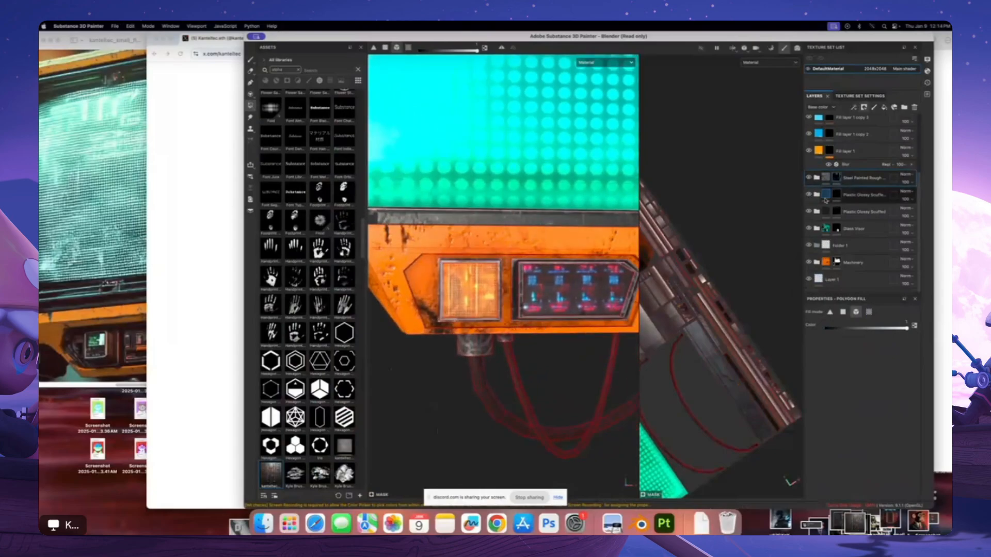
Toggle the Steel Painted Rough folder off and on and try another Polygon Fill on the recessed surface around the control buttons
{"action": "left_click", "coordinate": [810, 179]}
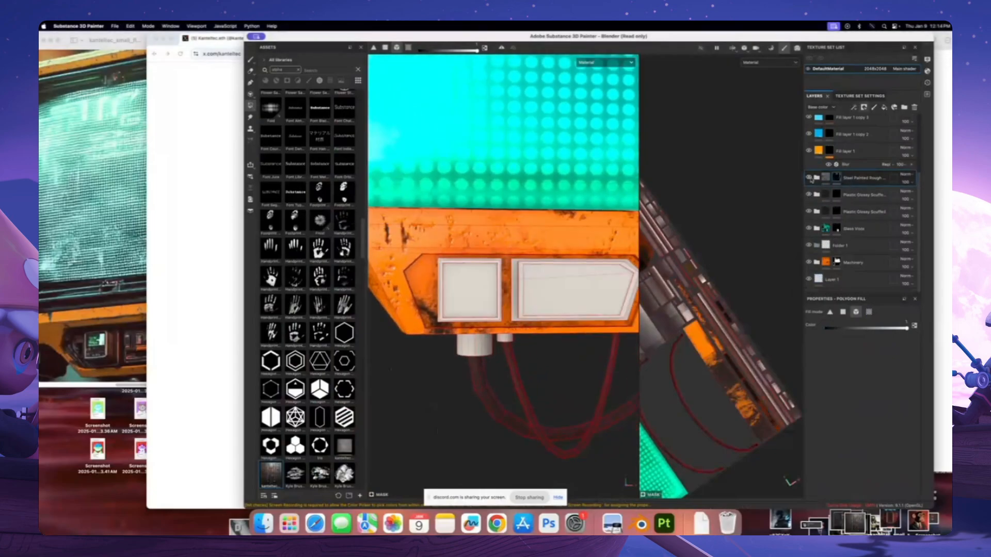
{"action": "left_click", "coordinate": [809, 179]}
{"action": "left_click_drag", "start_coordinate": [510, 258], "coordinate": [531, 268], "text": "alt"}
{"action": "left_click_drag", "start_coordinate": [418, 285], "coordinate": [445, 277], "text": "alt+shift"}
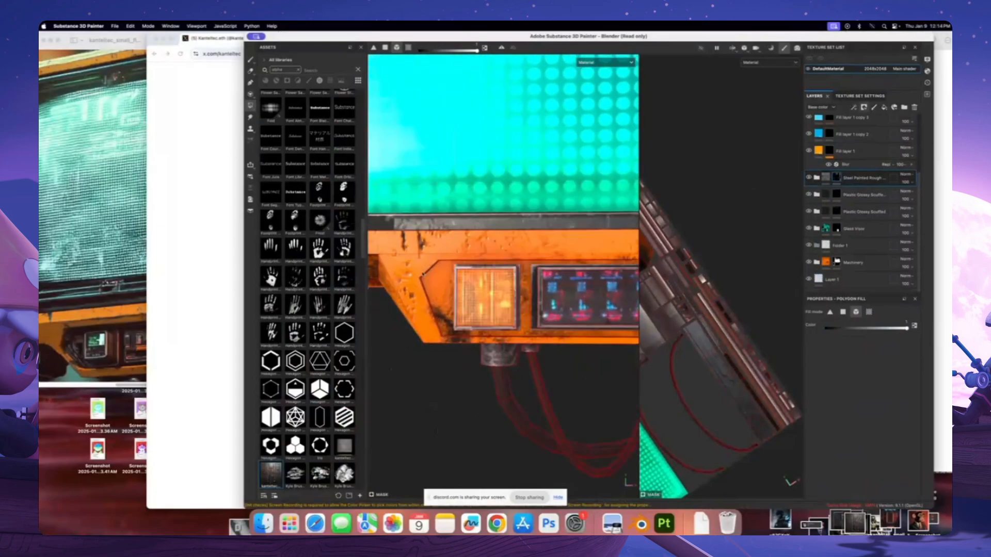
{"action": "left_click", "coordinate": [442, 279]}
{"action": "key", "text": "super+z"}
Try filling the rear strip of faces across the monitor's side and top in the Steel Painted Rough mask with face-mode Polygon Fill
{"action": "left_click_drag", "start_coordinate": [460, 288], "coordinate": [501, 214], "text": "alt"}
{"action": "left_click_drag", "start_coordinate": [541, 309], "coordinate": [518, 186], "text": "alt"}
{"action": "left_click", "coordinate": [527, 258]}
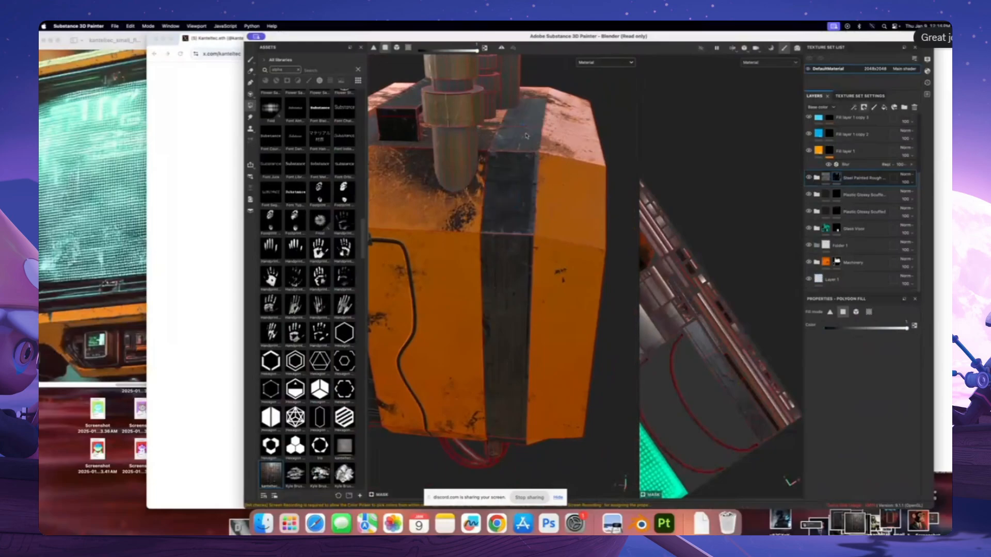
{"action": "left_click_drag", "start_coordinate": [538, 105], "coordinate": [525, 168], "text": "alt"}
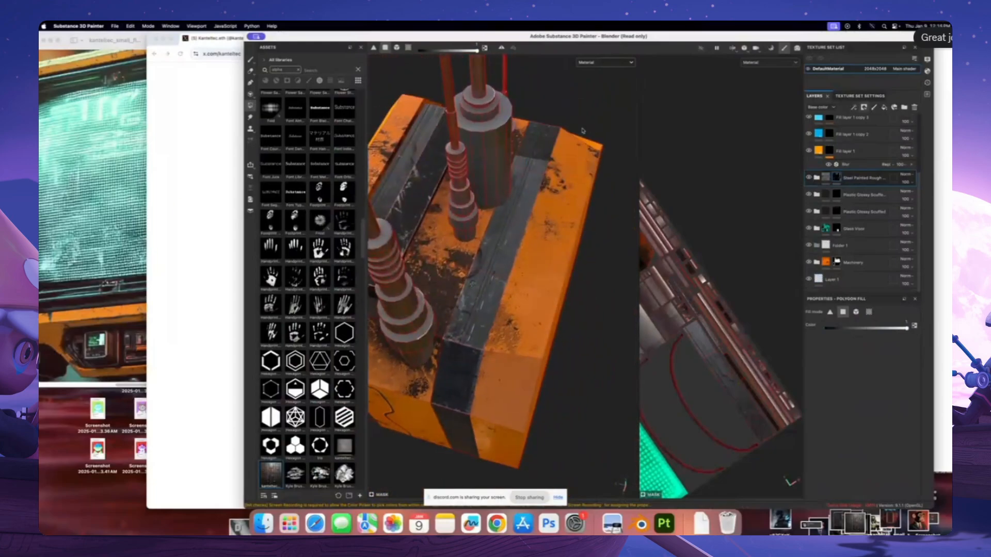
{"action": "left_click_drag", "start_coordinate": [581, 131], "coordinate": [521, 245], "text": "alt"}
{"action": "left_click_drag", "start_coordinate": [511, 263], "coordinate": [623, 269], "text": "alt"}
{"action": "mouse_move", "coordinate": [431, 278]}
{"action": "left_mouse_down", "text": "alt"}
{"action": "mouse_move", "coordinate": [549, 274]}
{"action": "mouse_move", "coordinate": [495, 276]}
{"action": "mouse_move", "coordinate": [510, 275]}
{"action": "left_mouse_up", "text": "alt"}
Check the right side of the concept reference image and fill the vertical strip behind the cable on the monitor's side with steel
{"action": "left_click", "coordinate": [119, 221]}
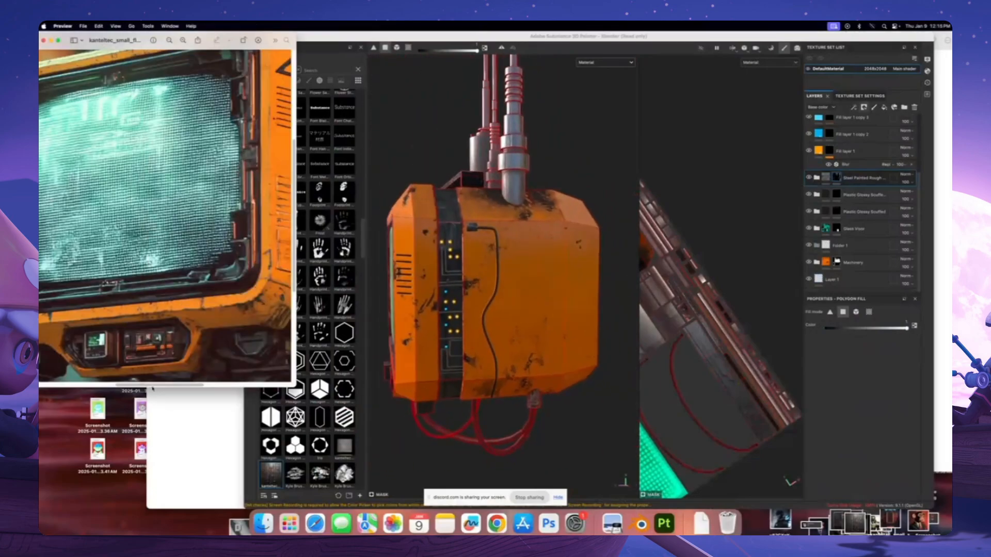
{"action": "left_click_drag", "start_coordinate": [152, 386], "coordinate": [226, 386]}
{"action": "mouse_move", "coordinate": [593, 351]}
{"action": "left_mouse_down", "text": "alt"}
{"action": "mouse_move", "coordinate": [551, 326]}
{"action": "mouse_move", "coordinate": [551, 310]}
{"action": "mouse_move", "coordinate": [573, 298]}
{"action": "left_mouse_up", "text": "alt"}
{"action": "scroll", "coordinate": [565, 328], "scroll_direction": "up", "scroll_amount": 3}
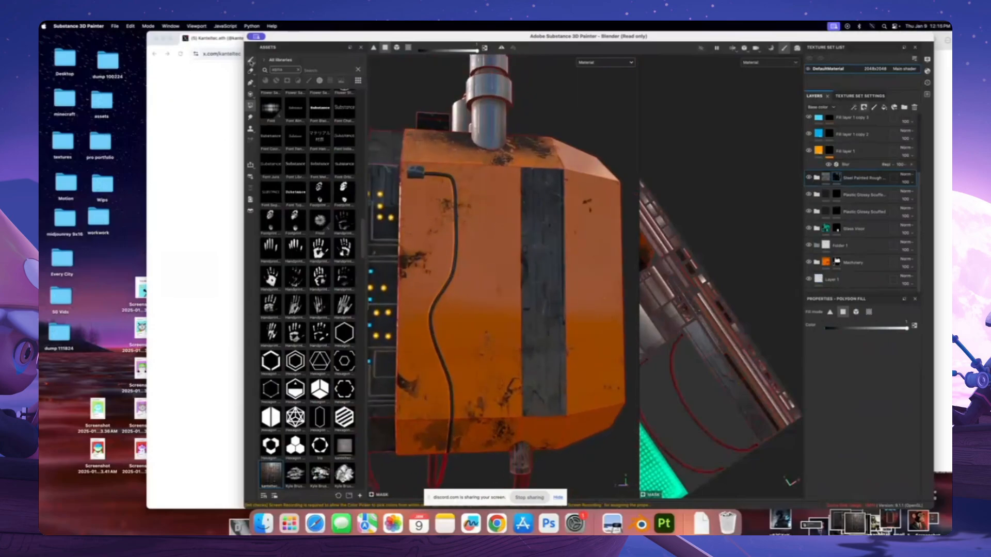
Set up a small black paint brush with hardness 1 for the Steel Painted Rough folder mask
{"action": "left_click", "coordinate": [251, 61]}
{"action": "left_click_drag", "start_coordinate": [838, 407], "coordinate": [810, 407]}
{"action": "left_click_drag", "start_coordinate": [527, 289], "coordinate": [522, 298], "text": "alt"}
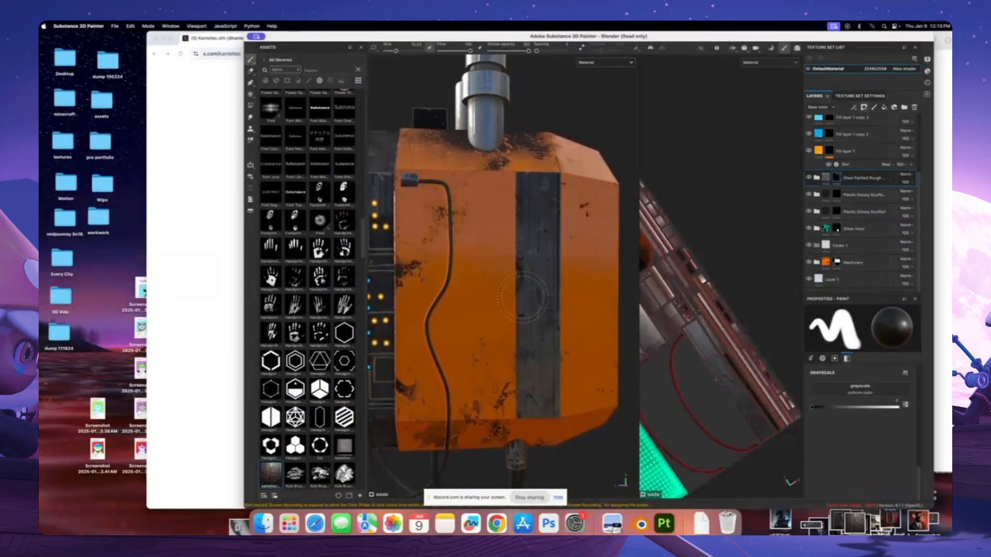
{"action": "right_click_drag", "start_coordinate": [522, 297], "coordinate": [489, 298], "text": "super"}
{"action": "scroll", "coordinate": [868, 419], "scroll_direction": "up", "scroll_amount": 5}
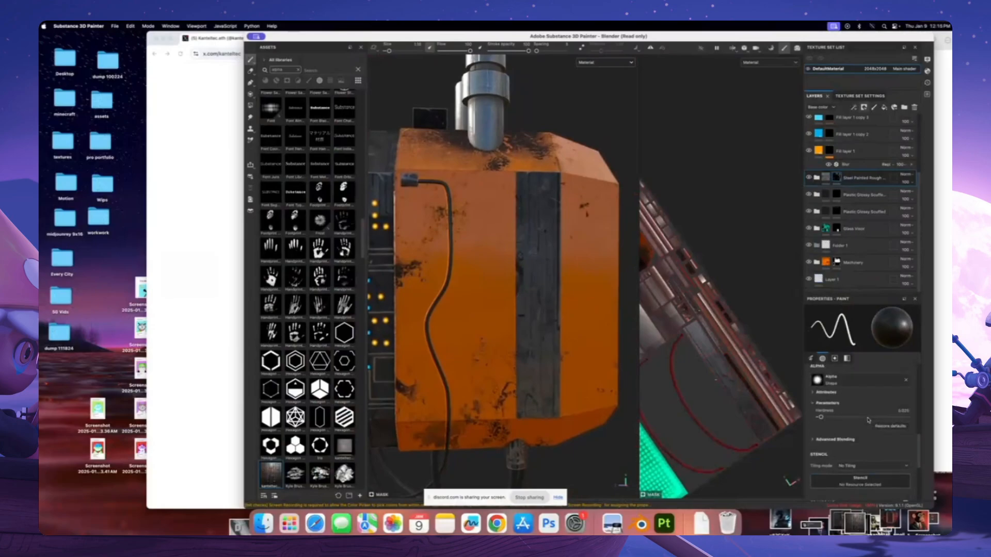
{"action": "left_click_drag", "start_coordinate": [845, 417], "coordinate": [911, 417]}
{"action": "left_click_drag", "start_coordinate": [508, 289], "coordinate": [515, 300], "text": "alt"}
{"action": "right_click_drag", "start_coordinate": [515, 301], "coordinate": [510, 300], "text": "super"}
{"action": "left_click_drag", "start_coordinate": [510, 301], "coordinate": [501, 292], "text": "alt"}
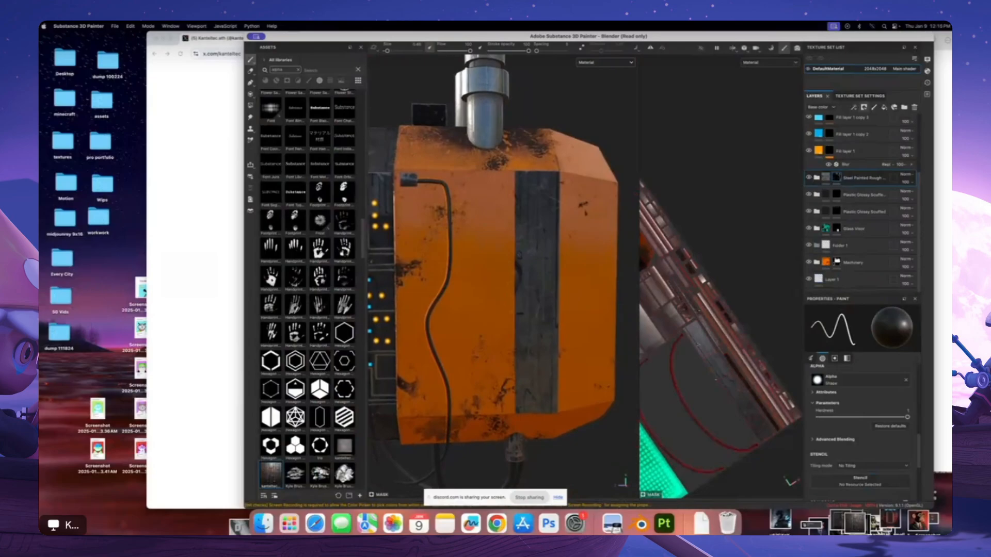
Paint a thin straight black line across the middle of the steel strip on the monitor's side
{"action": "scroll", "coordinate": [503, 295], "scroll_direction": "up", "scroll_amount": 3}
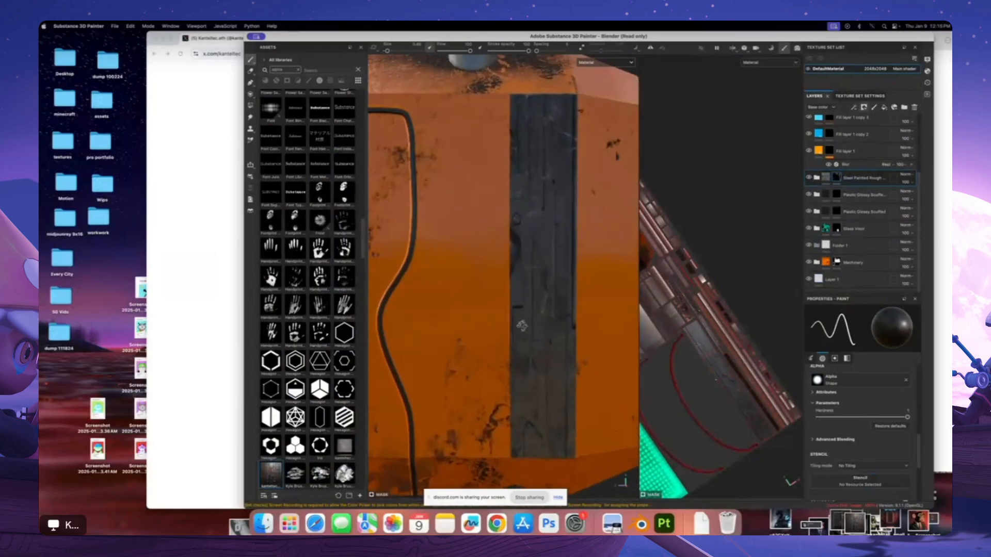
{"action": "key", "text": "shift"}
{"action": "left_click", "coordinate": [584, 289], "text": "shift"}
{"action": "scroll", "coordinate": [564, 286], "scroll_direction": "down", "scroll_amount": 1}
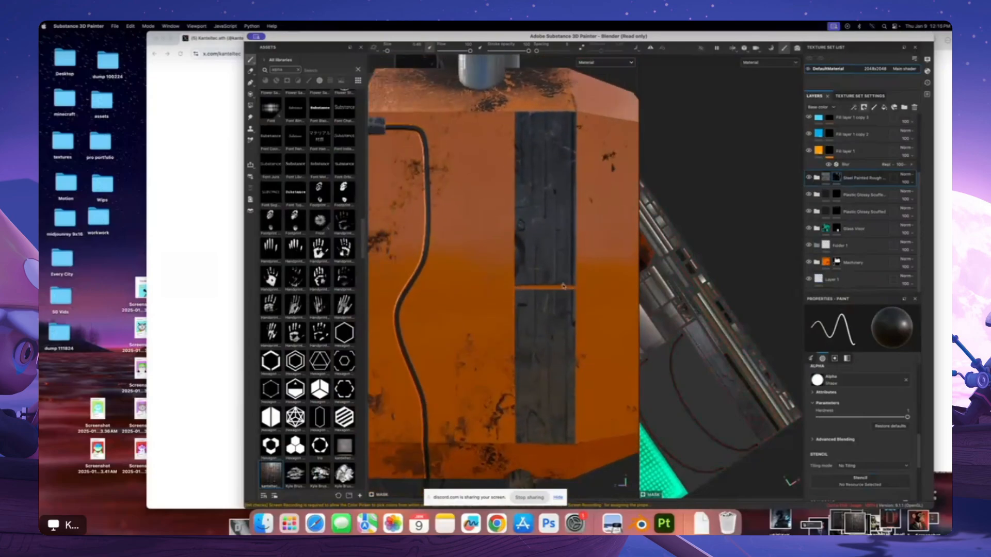
Enlarge the brush and paint black over the strip's upper half, leaving only the lower rectangular steel panel
{"action": "key", "text": "bracketright"}
{"action": "left_click_drag", "start_coordinate": [564, 273], "coordinate": [558, 318], "text": "alt"}
{"action": "left_click_drag", "start_coordinate": [531, 162], "coordinate": [532, 270]}
{"action": "mouse_move", "coordinate": [481, 292]}
{"action": "left_mouse_down"}
{"action": "mouse_move", "coordinate": [513, 312]}
{"action": "mouse_move", "coordinate": [562, 320]}
{"action": "mouse_move", "coordinate": [530, 307]}
{"action": "mouse_move", "coordinate": [514, 318]}
{"action": "mouse_move", "coordinate": [527, 322]}
{"action": "mouse_move", "coordinate": [524, 309]}
{"action": "left_mouse_up"}
{"action": "scroll", "coordinate": [563, 318], "scroll_direction": "up", "scroll_amount": 2}
{"action": "scroll", "coordinate": [543, 318], "scroll_direction": "down", "scroll_amount": 4}
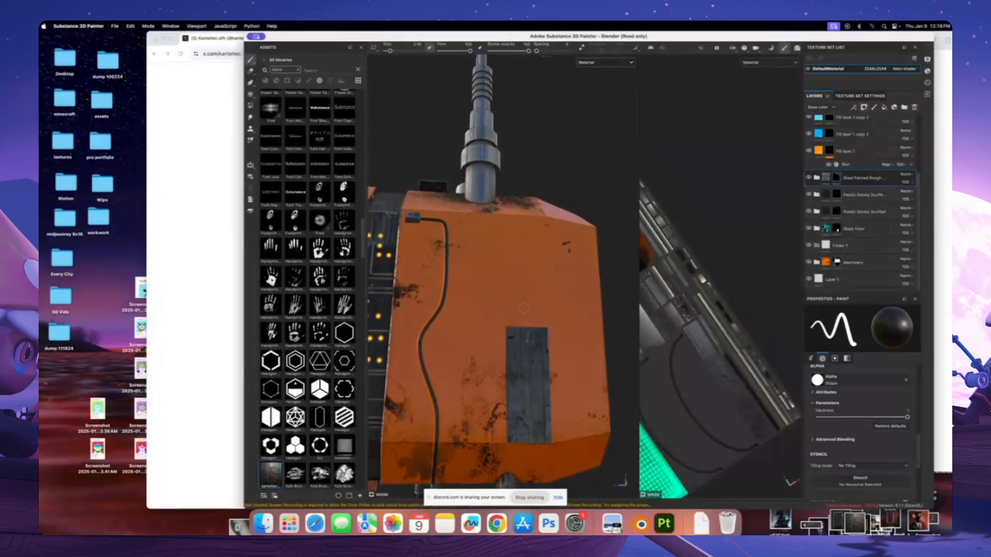
Expand the Steel Painted Rough folder, select its Base layer and lower the height slightly to recess the side panel
{"action": "left_click_drag", "start_coordinate": [516, 310], "coordinate": [497, 317], "text": "alt"}
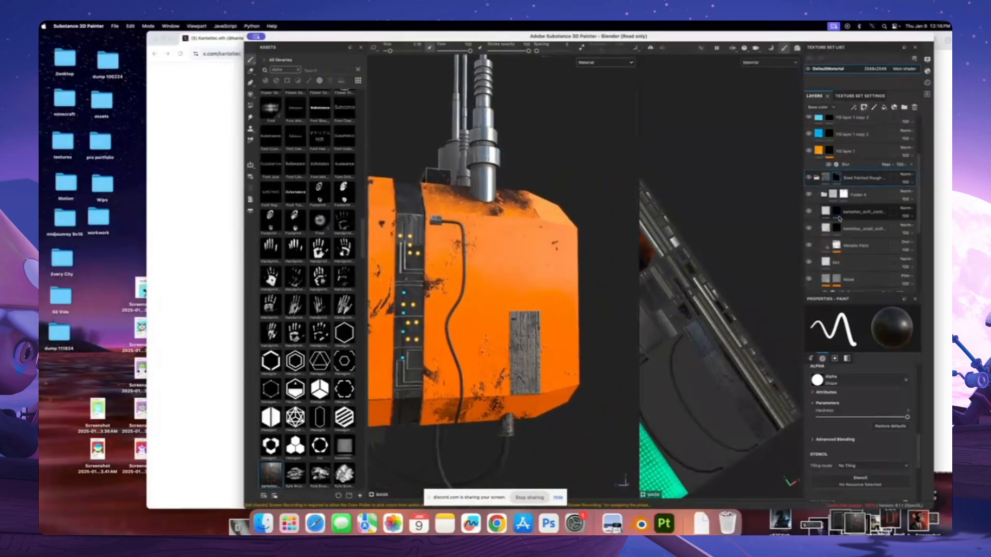
{"action": "left_click", "coordinate": [816, 177]}
{"action": "scroll", "coordinate": [839, 227], "scroll_direction": "down", "scroll_amount": 3}
{"action": "left_click", "coordinate": [838, 221]}
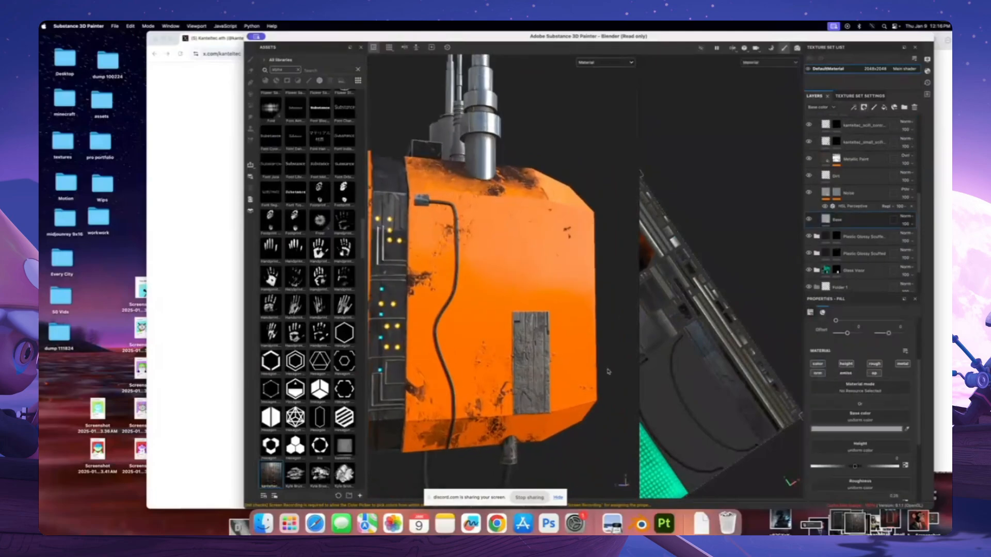
{"action": "left_click_drag", "start_coordinate": [854, 466], "coordinate": [851, 466]}
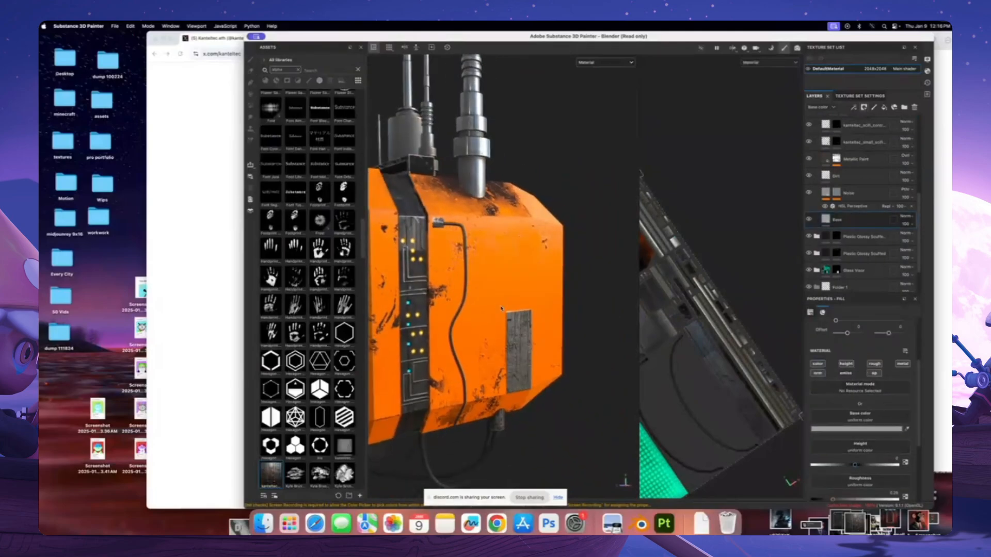
Select the Steel Painted Rough folder's mask and toggle the folder off and on to compare the side panel
{"action": "mouse_move", "coordinate": [488, 289]}
{"action": "left_mouse_down", "text": "alt"}
{"action": "mouse_move", "coordinate": [531, 305]}
{"action": "mouse_move", "coordinate": [512, 293]}
{"action": "mouse_move", "coordinate": [494, 298]}
{"action": "left_mouse_up", "text": "alt"}
{"action": "scroll", "coordinate": [516, 296], "scroll_direction": "up", "scroll_amount": 5}
{"action": "scroll", "coordinate": [531, 305], "scroll_direction": "down", "scroll_amount": 2}
{"action": "scroll", "coordinate": [494, 298], "scroll_direction": "up", "scroll_amount": 3}
{"action": "middle_click_drag", "start_coordinate": [494, 298], "coordinate": [488, 216], "text": "alt"}
{"action": "scroll", "coordinate": [883, 195], "scroll_direction": "up", "scroll_amount": 5}
{"action": "right_click_drag", "start_coordinate": [547, 271], "coordinate": [597, 267], "text": "shift"}
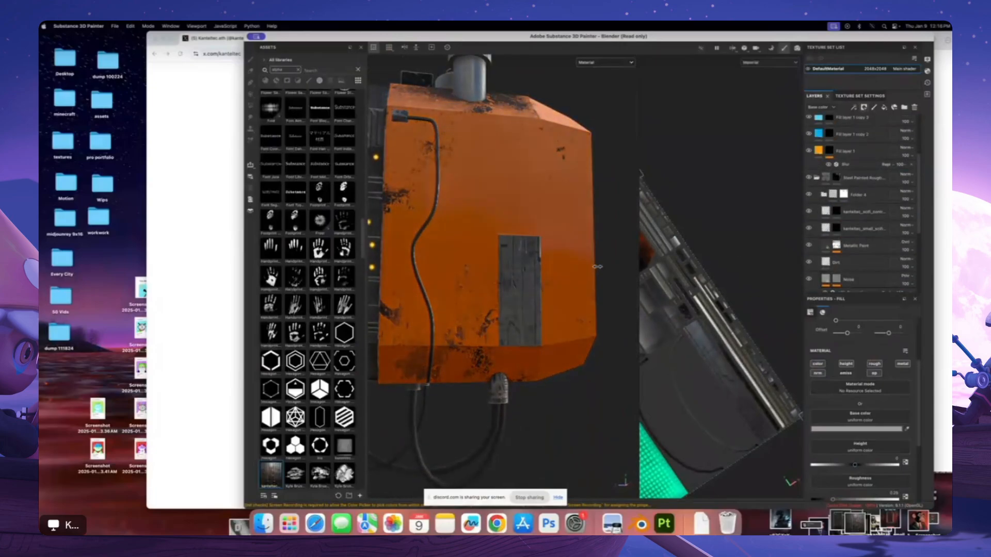
{"action": "left_click_drag", "start_coordinate": [528, 259], "coordinate": [520, 279], "text": "alt"}
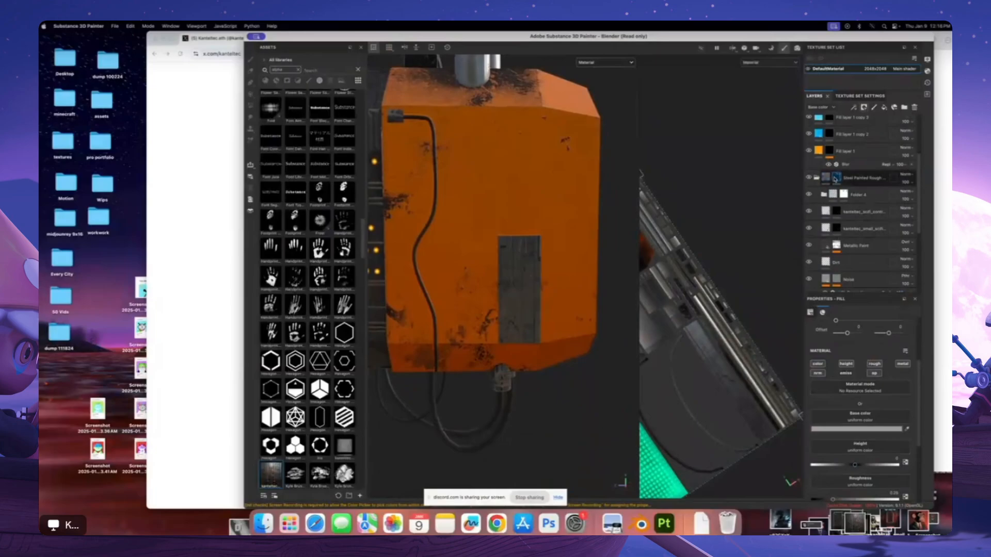
{"action": "left_click", "coordinate": [836, 177]}
{"action": "left_click", "coordinate": [809, 177]}
{"action": "left_click", "coordinate": [809, 178]}
Trim the steel panel's lower end with straight black mask strokes so it stops above the bottom bevel
{"action": "left_click_drag", "start_coordinate": [559, 269], "coordinate": [558, 266], "text": "alt"}
{"action": "scroll", "coordinate": [558, 263], "scroll_direction": "up", "scroll_amount": 3}
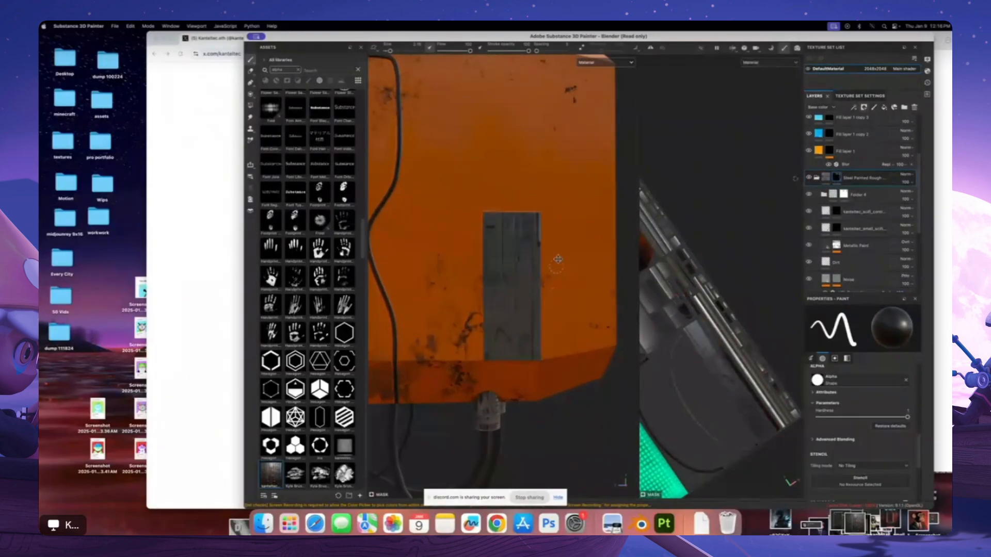
{"action": "middle_click_drag", "start_coordinate": [558, 258], "coordinate": [570, 214], "text": "alt"}
{"action": "right_click_drag", "start_coordinate": [562, 289], "coordinate": [540, 292], "text": "shift"}
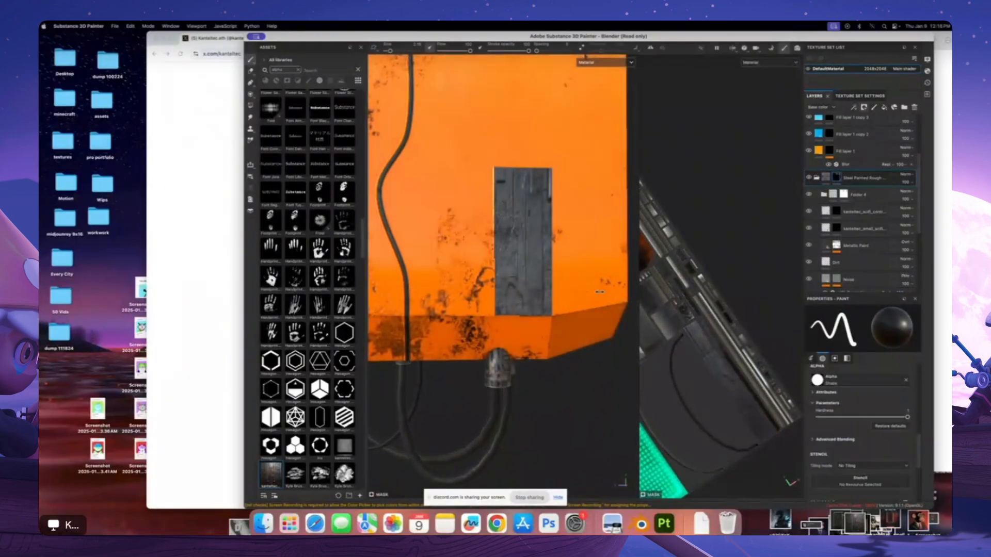
{"action": "left_click_drag", "start_coordinate": [541, 292], "coordinate": [552, 303], "text": "alt"}
{"action": "left_click", "coordinate": [558, 309], "text": "shift"}
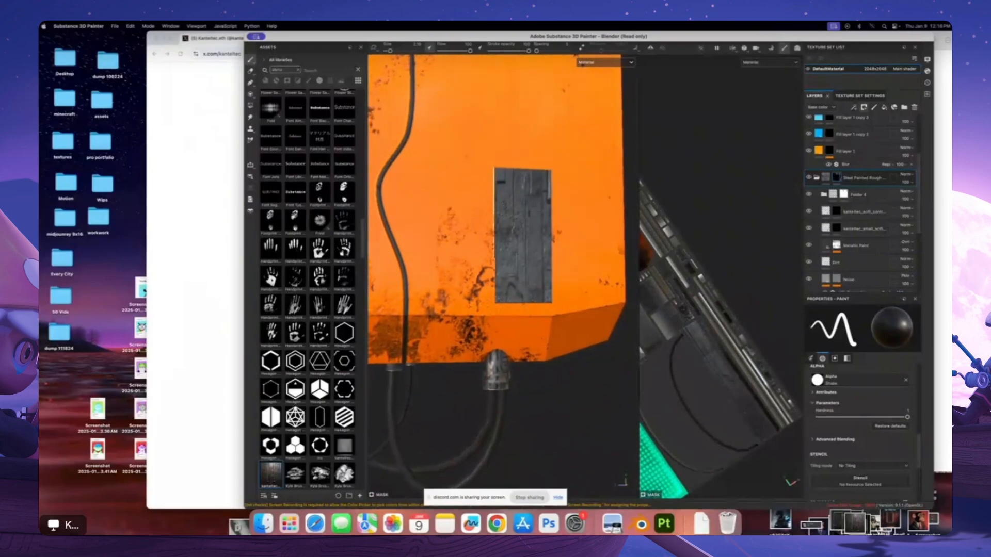
{"action": "key", "text": "super+z"}
{"action": "left_click_drag", "start_coordinate": [487, 306], "coordinate": [479, 306], "text": "alt"}
{"action": "left_click", "coordinate": [480, 309], "text": "shift"}
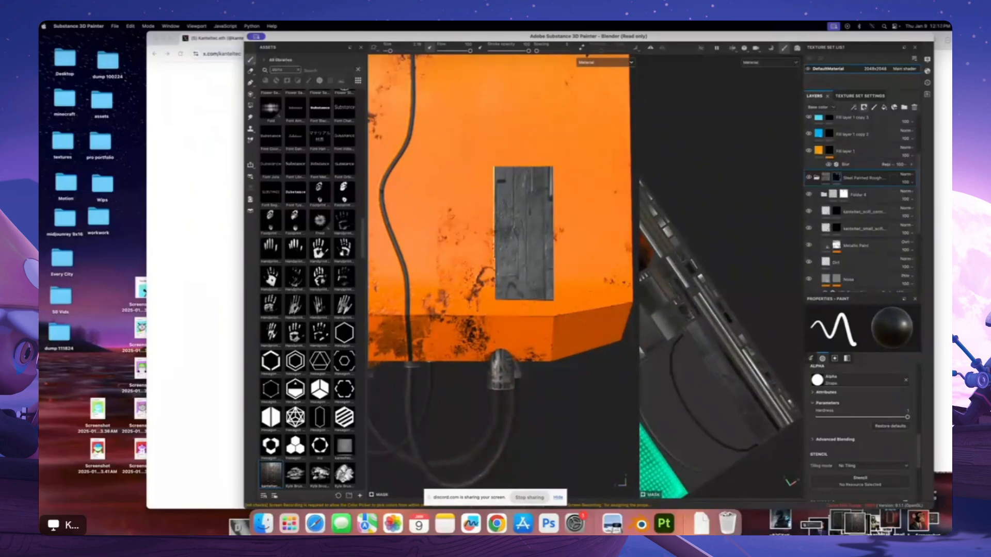
{"action": "left_click", "coordinate": [482, 303], "text": "shift"}
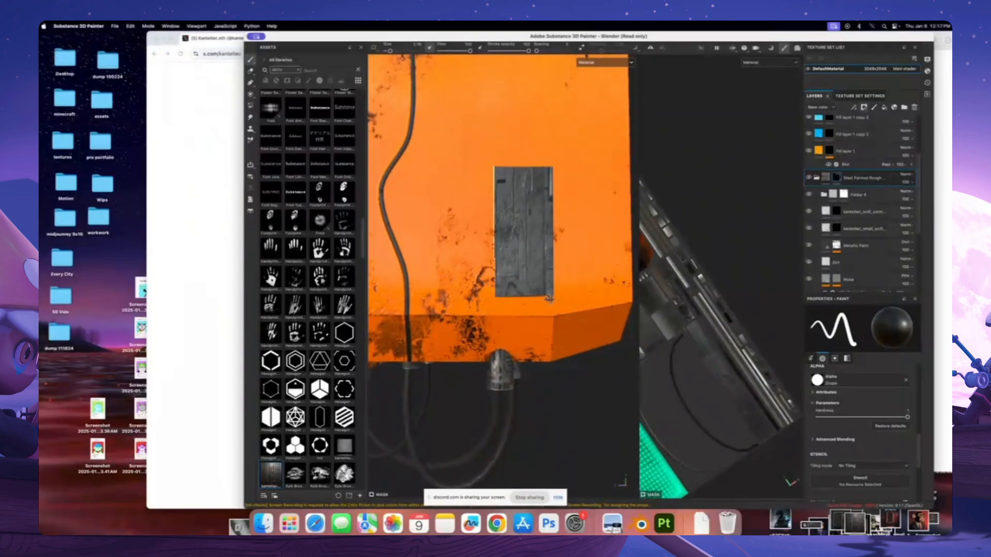
Examine the shortened steel panel up close and against the whole side of the monitor
{"action": "scroll", "coordinate": [483, 299], "scroll_direction": "down", "scroll_amount": 3}
{"action": "left_click_drag", "start_coordinate": [483, 299], "coordinate": [540, 296], "text": "alt"}
{"action": "scroll", "coordinate": [531, 276], "scroll_direction": "down", "scroll_amount": 2}
{"action": "scroll", "coordinate": [540, 295], "scroll_direction": "up", "scroll_amount": 3}
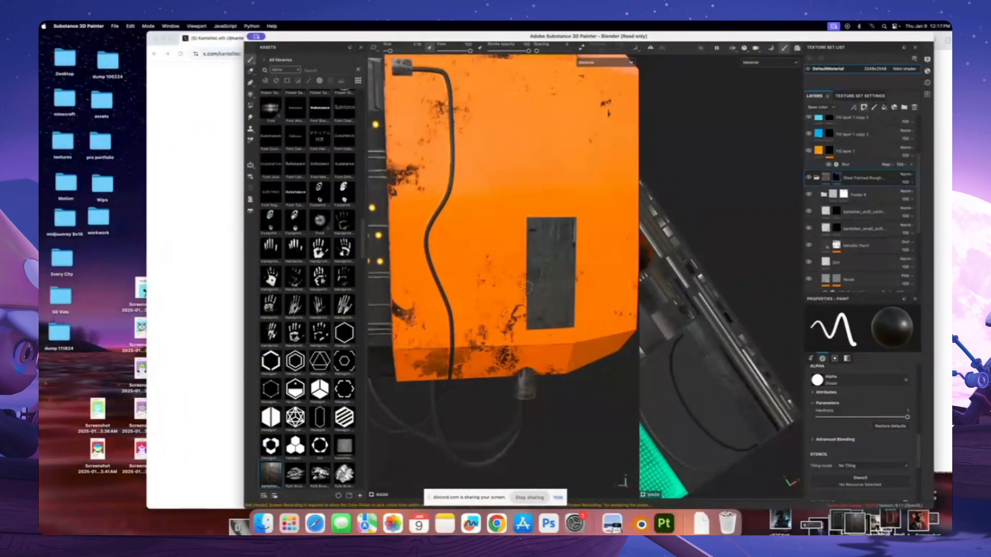
{"action": "scroll", "coordinate": [492, 292], "scroll_direction": "down", "scroll_amount": 3}
{"action": "left_click_drag", "start_coordinate": [492, 292], "coordinate": [534, 261], "text": "alt"}
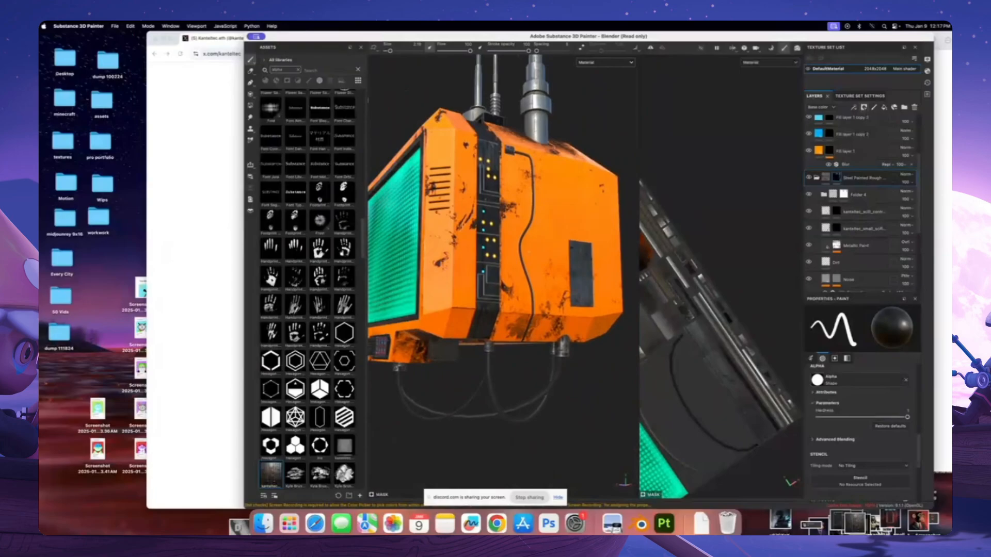
{"action": "mouse_move", "coordinate": [534, 260]}
{"action": "left_mouse_down", "text": "alt"}
{"action": "mouse_move", "coordinate": [502, 275]}
{"action": "mouse_move", "coordinate": [496, 248]}
{"action": "mouse_move", "coordinate": [516, 255]}
{"action": "mouse_move", "coordinate": [487, 253]}
{"action": "mouse_move", "coordinate": [531, 250]}
{"action": "left_mouse_up", "text": "alt"}
{"action": "scroll", "coordinate": [527, 252], "scroll_direction": "up", "scroll_amount": 8}
{"action": "middle_click_drag", "start_coordinate": [531, 250], "coordinate": [489, 243], "text": "alt"}
{"action": "scroll", "coordinate": [490, 242], "scroll_direction": "up", "scroll_amount": 2}
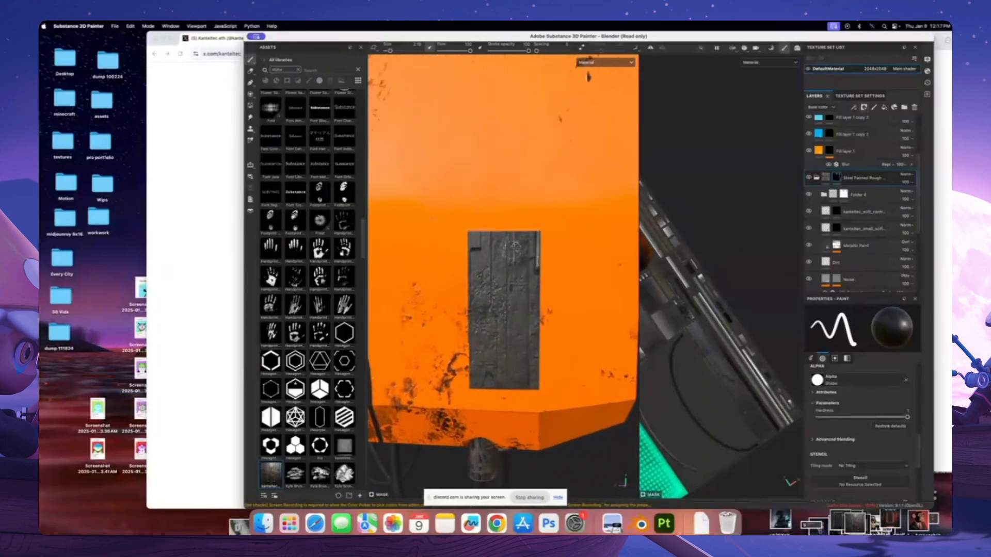
Shrink the brush and mask out the steel panel's upper rear corner with straight black strokes, leaving a rectangular notch
{"action": "key", "text": "bracketleft"}
{"action": "key", "text": "bracketleft"}
{"action": "key", "text": "bracketleft"}
{"action": "key", "text": "bracketleft"}
{"action": "key", "text": "bracketleft"}
{"action": "scroll", "coordinate": [505, 228], "scroll_direction": "up", "scroll_amount": 3}
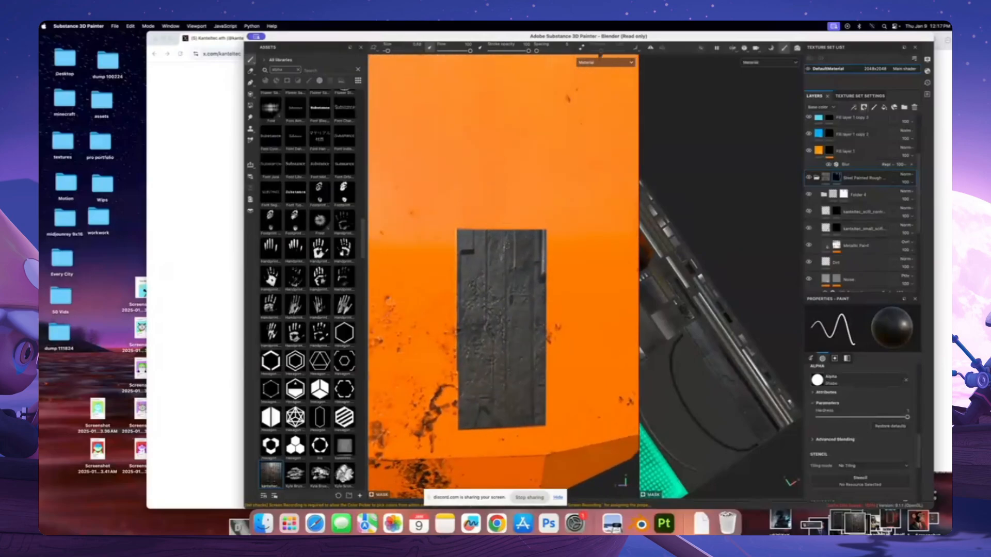
{"action": "left_click", "coordinate": [551, 280], "text": "shift"}
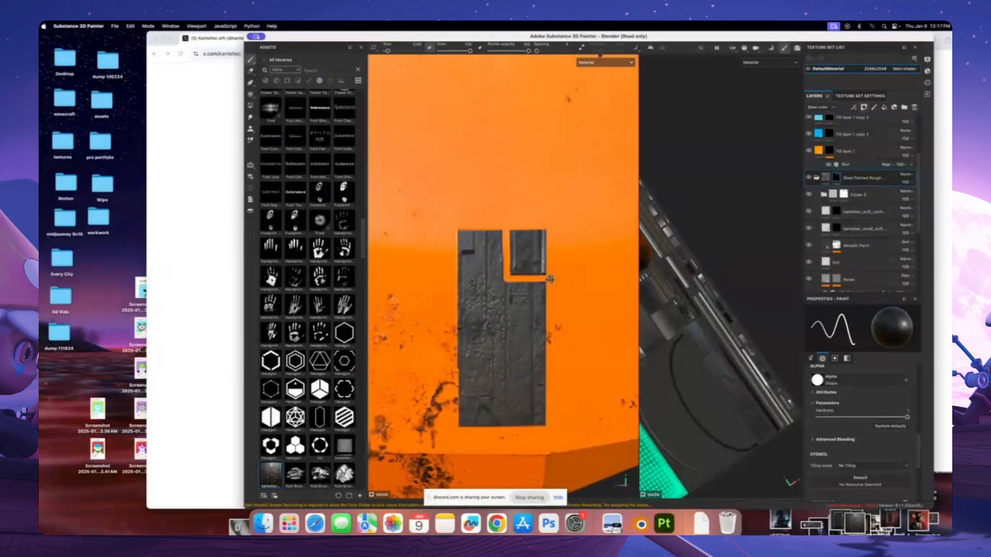
{"action": "left_click", "coordinate": [517, 269]}
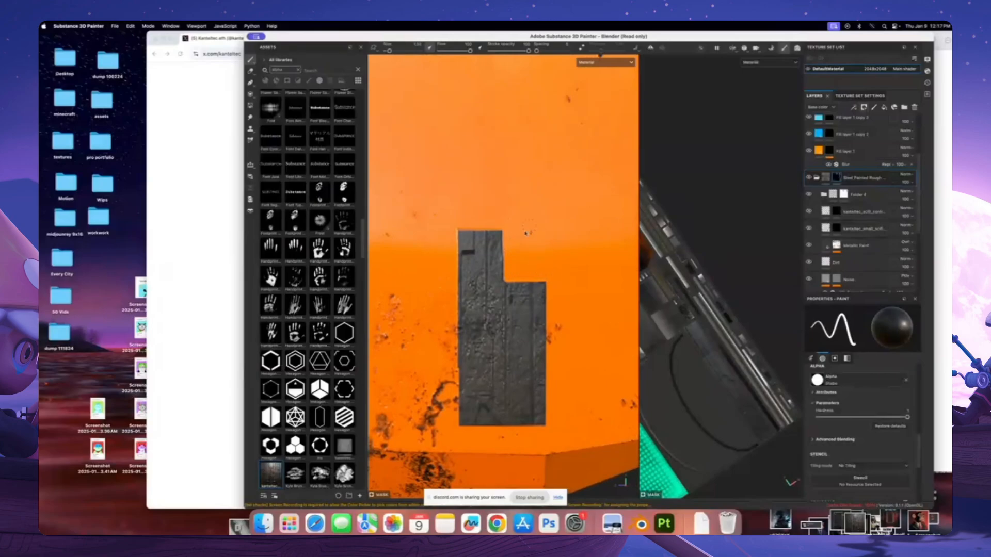
{"action": "key", "text": "bracketleft"}
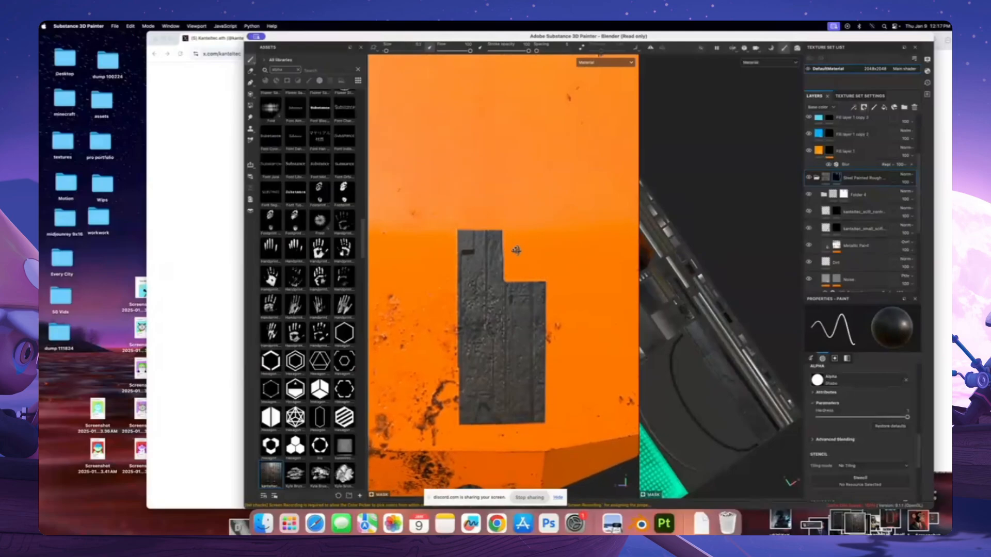
Set the mask brush's grayscale to white for painting steel back in
{"action": "scroll", "coordinate": [516, 279], "scroll_direction": "down", "scroll_amount": 5}
{"action": "left_click_drag", "start_coordinate": [495, 279], "coordinate": [567, 269], "text": "alt"}
{"action": "scroll", "coordinate": [816, 372], "scroll_direction": "down", "scroll_amount": 4}
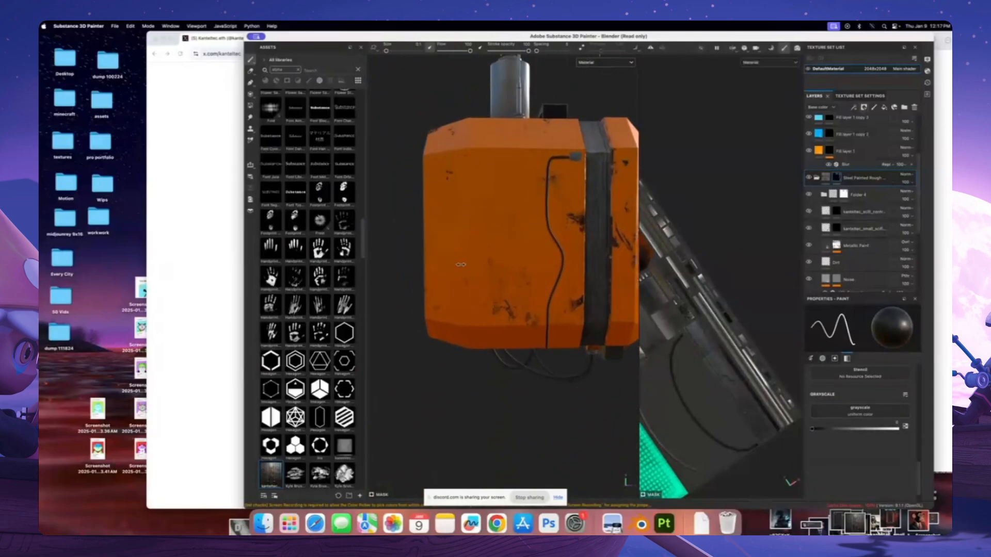
{"action": "left_click_drag", "start_coordinate": [847, 430], "coordinate": [898, 429]}
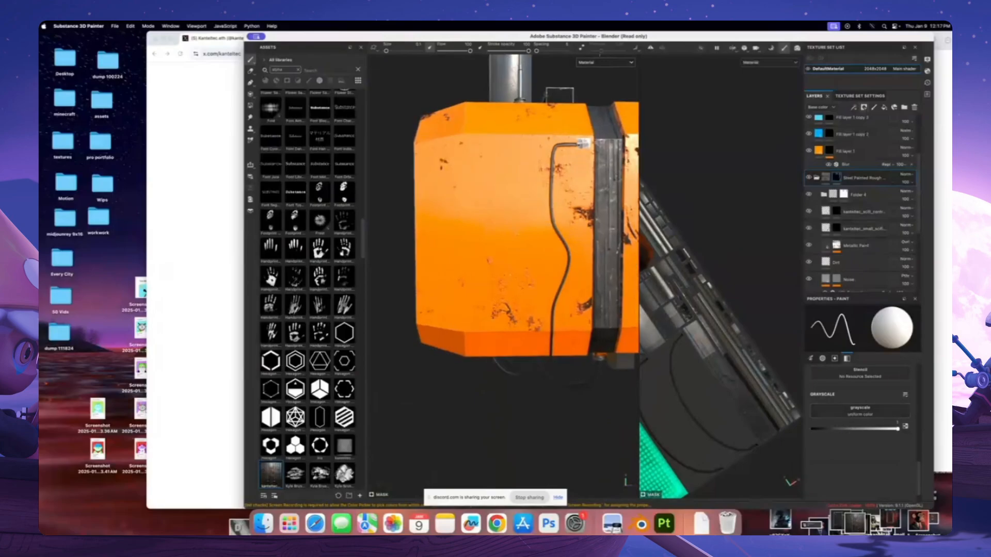
{"action": "left_click_drag", "start_coordinate": [483, 302], "coordinate": [481, 280], "text": "alt"}
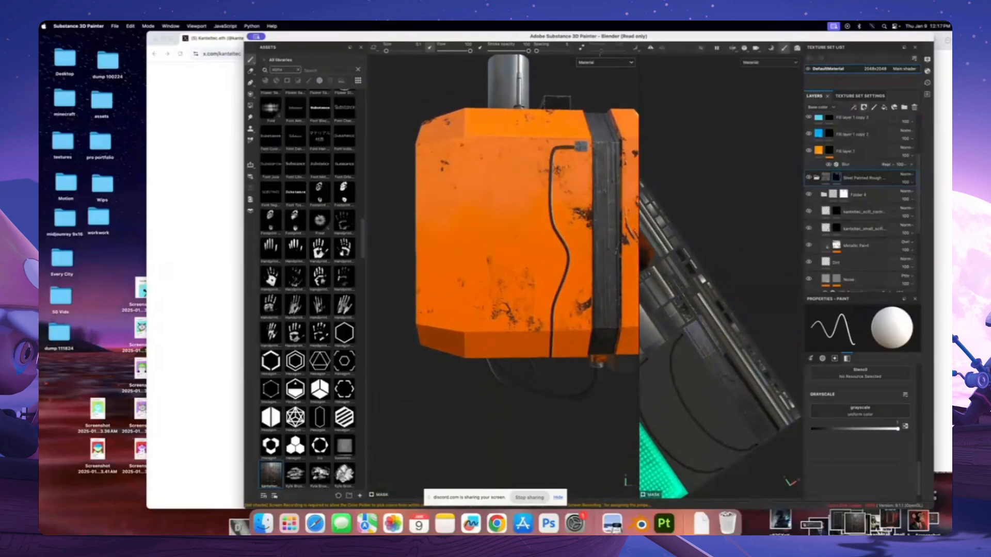
{"action": "scroll", "coordinate": [481, 305], "scroll_direction": "up", "scroll_amount": 3}
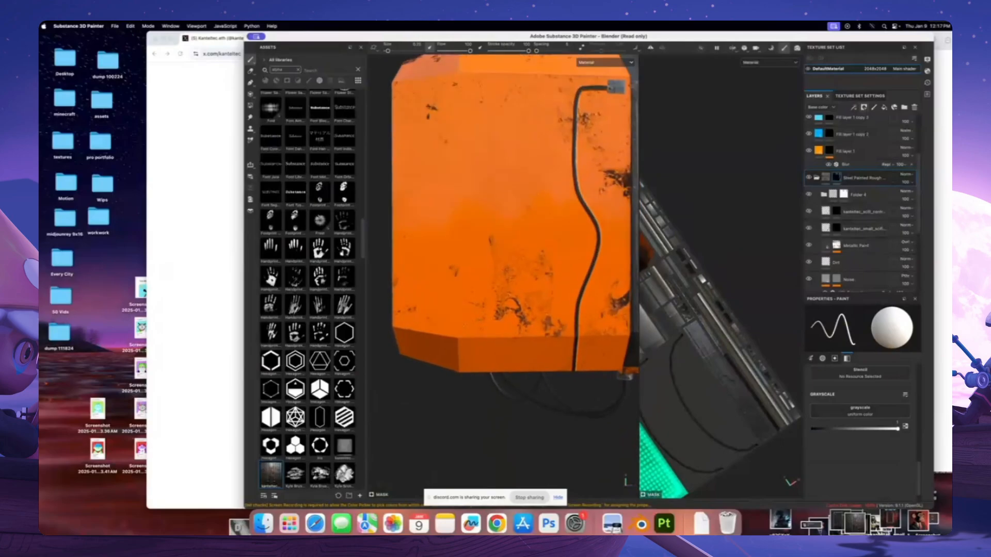
Examine the monitor's opposite side and front for places to add more steel detail
{"action": "scroll", "coordinate": [481, 305], "scroll_direction": "down", "scroll_amount": 3}
{"action": "mouse_move", "coordinate": [482, 304]}
{"action": "left_mouse_down", "text": "alt"}
{"action": "mouse_move", "coordinate": [498, 295]}
{"action": "mouse_move", "coordinate": [490, 312]}
{"action": "mouse_move", "coordinate": [484, 300]}
{"action": "left_mouse_up", "text": "alt"}
{"action": "scroll", "coordinate": [481, 305], "scroll_direction": "up", "scroll_amount": 3}
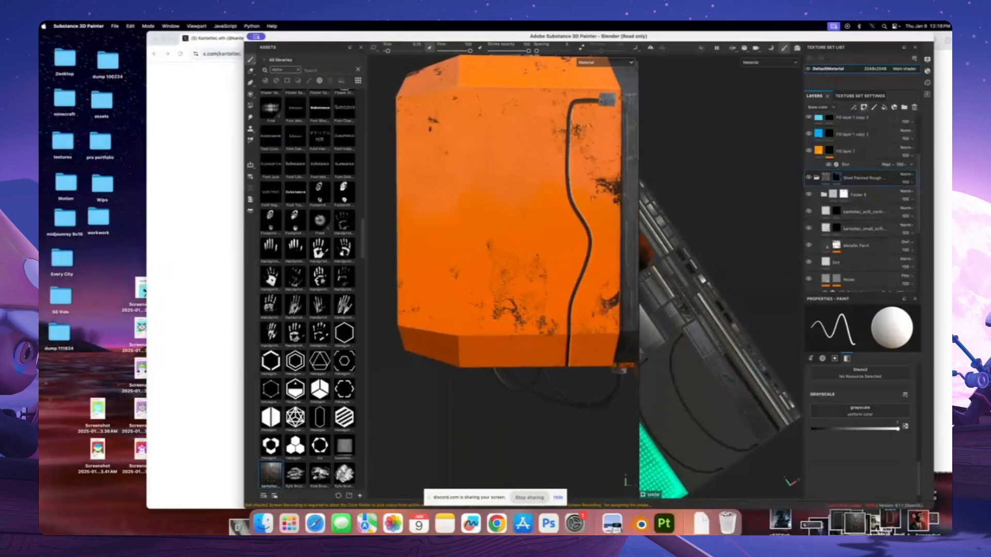
{"action": "left_click_drag", "start_coordinate": [573, 235], "coordinate": [526, 273], "text": "alt"}
{"action": "scroll", "coordinate": [570, 243], "scroll_direction": "down", "scroll_amount": 4}
{"action": "left_click_drag", "start_coordinate": [477, 205], "coordinate": [374, 220], "text": "alt"}
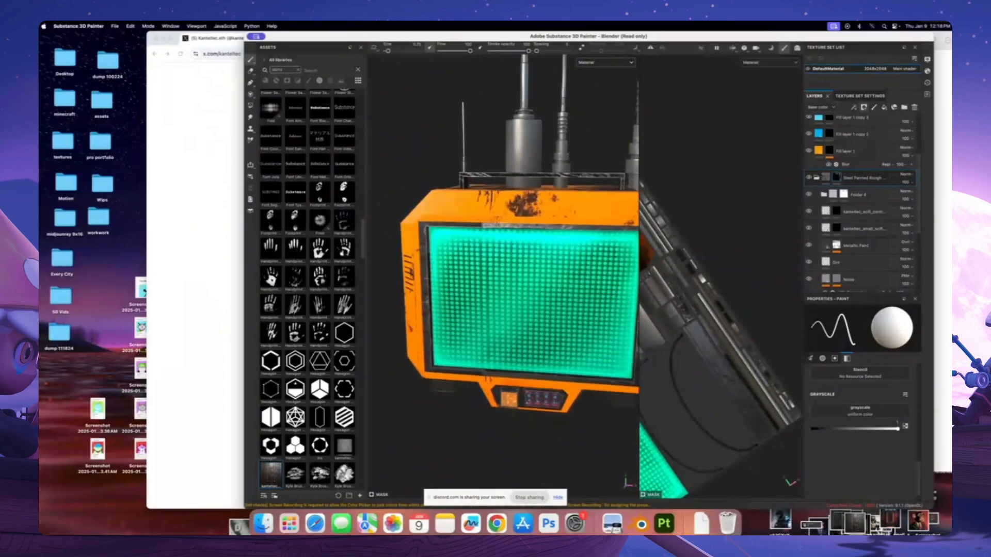
{"action": "left_click_drag", "start_coordinate": [593, 244], "coordinate": [542, 286], "text": "alt"}
{"action": "scroll", "coordinate": [515, 268], "scroll_direction": "up", "scroll_amount": 4}
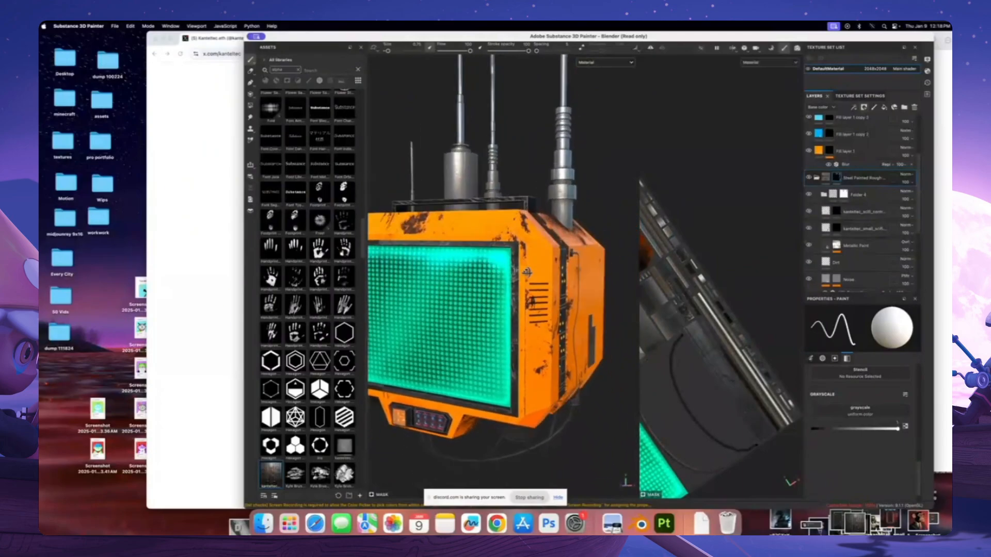
Collapse the Steel Painted Rough folder and select its mask again for painting near the vented face
{"action": "left_click", "coordinate": [815, 178]}
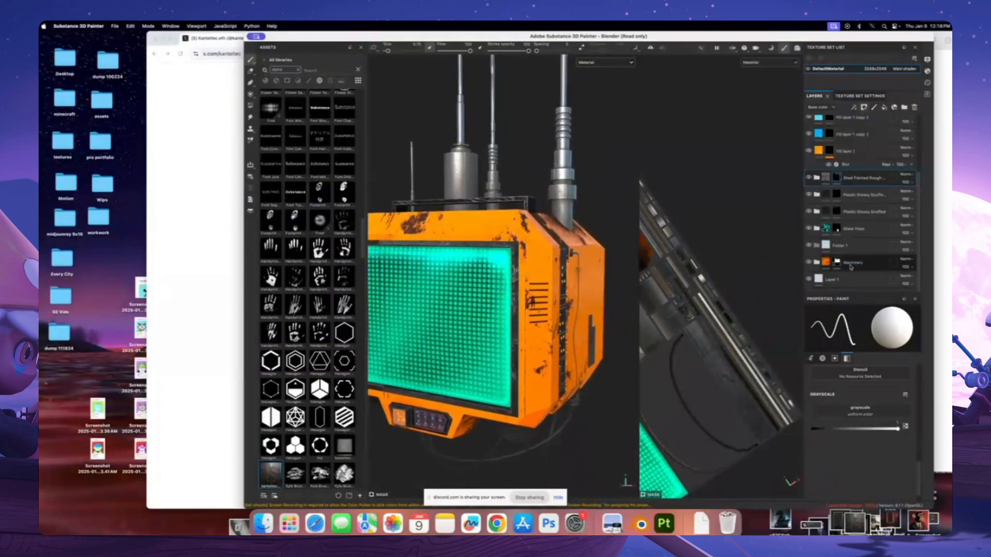
{"action": "left_click", "coordinate": [810, 180]}
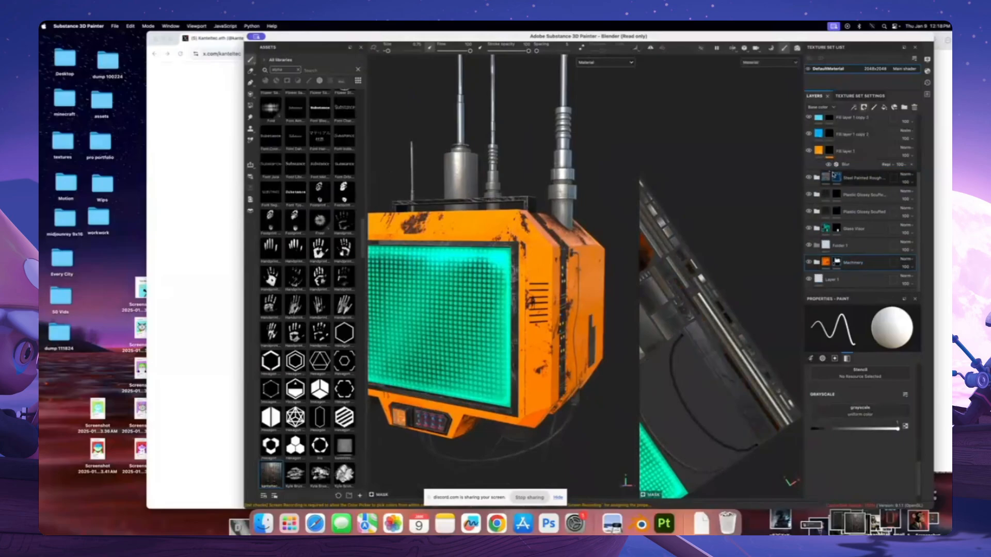
{"action": "scroll", "coordinate": [547, 249], "scroll_direction": "up", "scroll_amount": 5}
{"action": "left_click_drag", "start_coordinate": [547, 250], "coordinate": [220, 27], "text": "alt"}
{"action": "left_click", "coordinate": [836, 178]}
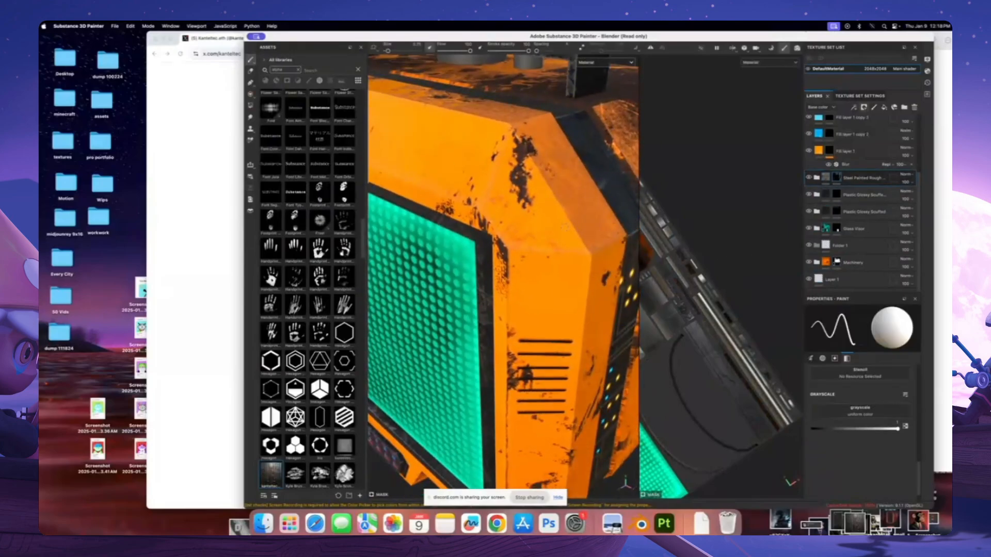
Stamp a small round steel rivet at the upper rear corner of the vented face, undoing the first placement
{"action": "left_click", "coordinate": [573, 247]}
{"action": "scroll", "coordinate": [557, 247], "scroll_direction": "down", "scroll_amount": 5}
{"action": "mouse_move", "coordinate": [549, 247]}
{"action": "left_mouse_down", "text": "alt"}
{"action": "mouse_move", "coordinate": [542, 206]}
{"action": "mouse_move", "coordinate": [505, 199]}
{"action": "mouse_move", "coordinate": [522, 246]}
{"action": "mouse_move", "coordinate": [475, 245]}
{"action": "mouse_move", "coordinate": [523, 247]}
{"action": "mouse_move", "coordinate": [471, 226]}
{"action": "mouse_move", "coordinate": [511, 224]}
{"action": "left_mouse_up", "text": "alt"}
{"action": "key", "text": "super+z"}
{"action": "scroll", "coordinate": [470, 226], "scroll_direction": "up", "scroll_amount": 4}
{"action": "left_click", "coordinate": [483, 241]}
{"action": "scroll", "coordinate": [483, 240], "scroll_direction": "down", "scroll_amount": 4}
{"action": "scroll", "coordinate": [503, 253], "scroll_direction": "up", "scroll_amount": 3}
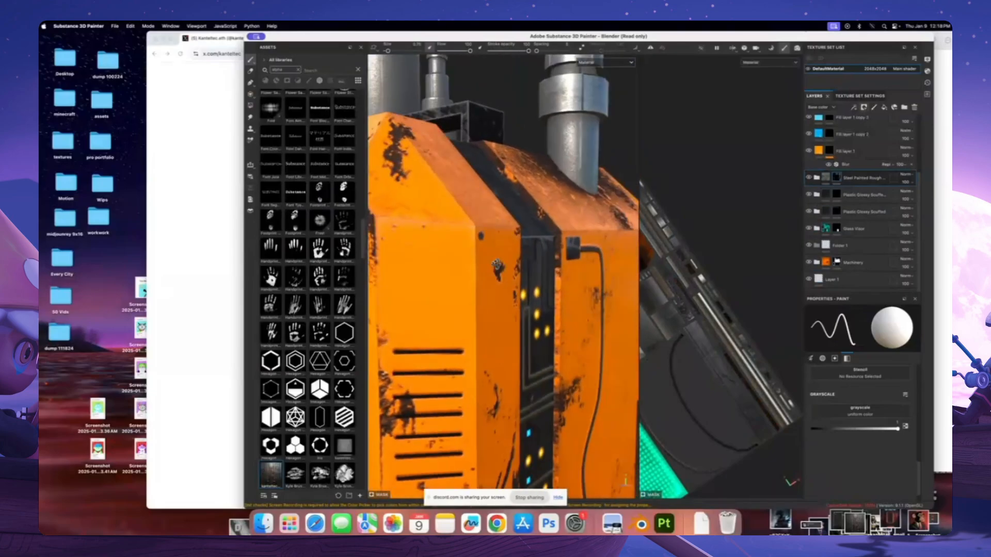
Add matching small steel rivets at the remaining corners of the vented face
{"action": "left_click_drag", "start_coordinate": [497, 263], "coordinate": [561, 267], "text": "alt"}
{"action": "scroll", "coordinate": [503, 276], "scroll_direction": "down", "scroll_amount": 3}
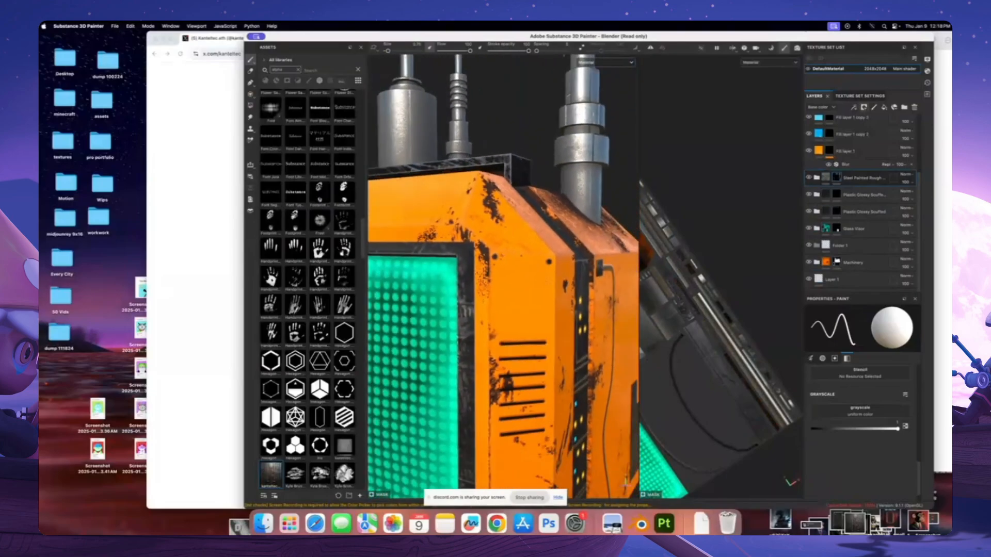
{"action": "middle_click_drag", "start_coordinate": [511, 361], "coordinate": [523, 150], "text": "alt"}
{"action": "scroll", "coordinate": [503, 276], "scroll_direction": "up", "scroll_amount": 3}
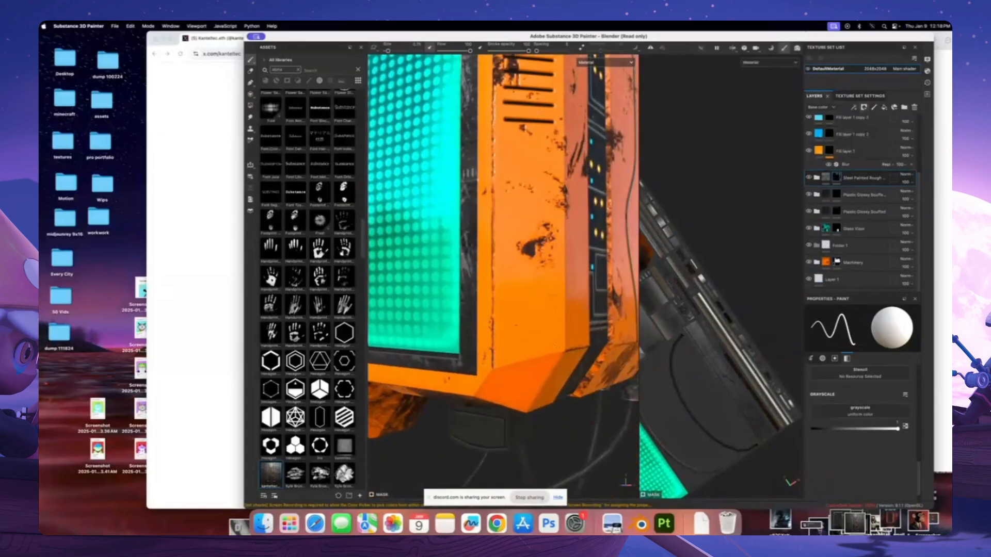
{"action": "scroll", "coordinate": [521, 171], "scroll_direction": "down", "scroll_amount": 5}
{"action": "middle_click_drag", "start_coordinate": [521, 160], "coordinate": [532, 268], "text": "alt"}
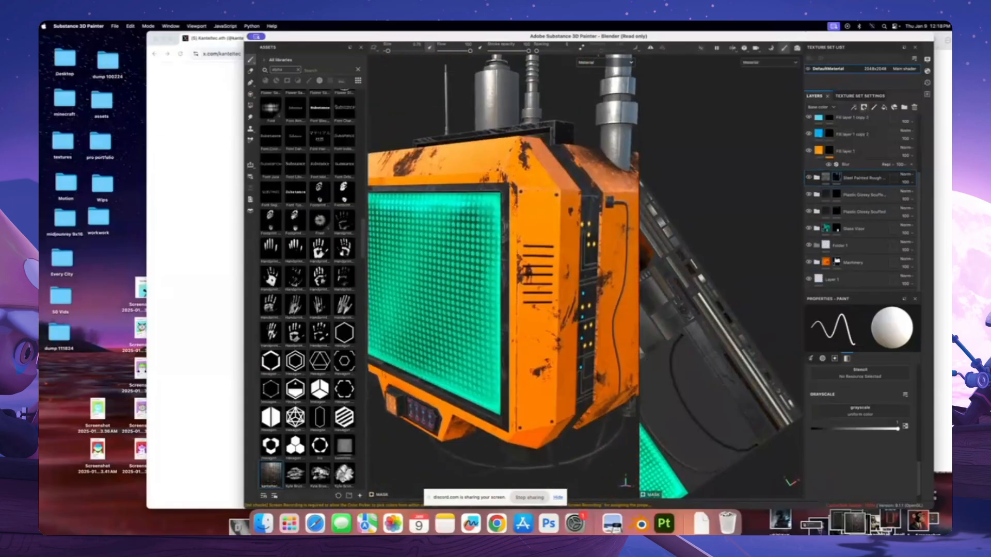
Examine the vented face, side panel and whole monitor from several angles and under changed lighting
{"action": "left_click_drag", "start_coordinate": [532, 258], "coordinate": [472, 289], "text": "alt"}
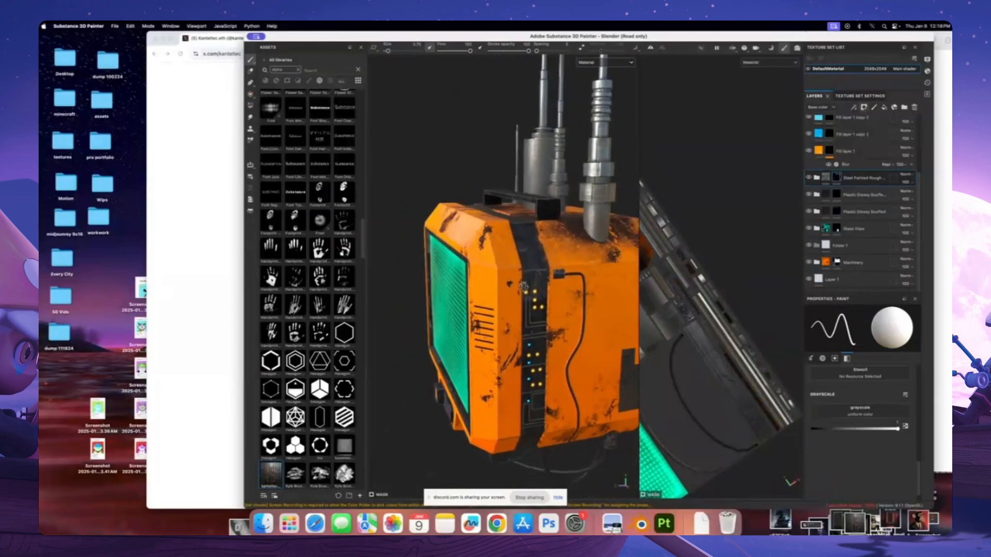
{"action": "scroll", "coordinate": [472, 278], "scroll_direction": "up", "scroll_amount": 3}
{"action": "mouse_move", "coordinate": [475, 217]}
{"action": "left_mouse_down", "text": "alt"}
{"action": "mouse_move", "coordinate": [441, 233]}
{"action": "mouse_move", "coordinate": [444, 222]}
{"action": "mouse_move", "coordinate": [477, 216]}
{"action": "left_mouse_up", "text": "alt"}
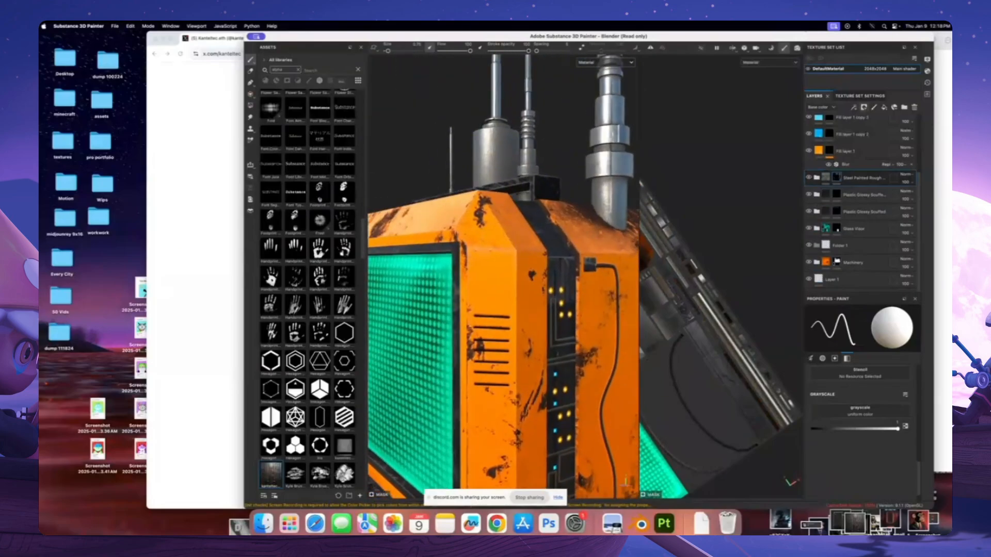
{"action": "scroll", "coordinate": [495, 258], "scroll_direction": "down", "scroll_amount": 3}
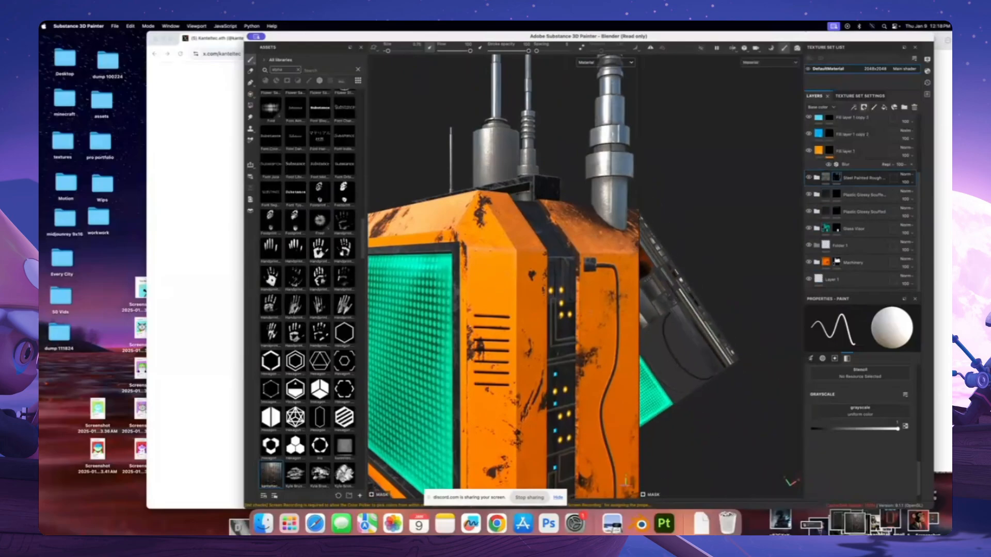
{"action": "left_click_drag", "start_coordinate": [516, 258], "coordinate": [472, 248], "text": "alt"}
{"action": "left_click_drag", "start_coordinate": [413, 265], "coordinate": [467, 276], "text": "alt"}
{"action": "middle_click_drag", "start_coordinate": [467, 275], "coordinate": [523, 328], "text": "alt"}
{"action": "left_click_drag", "start_coordinate": [523, 329], "coordinate": [503, 321], "text": "alt"}
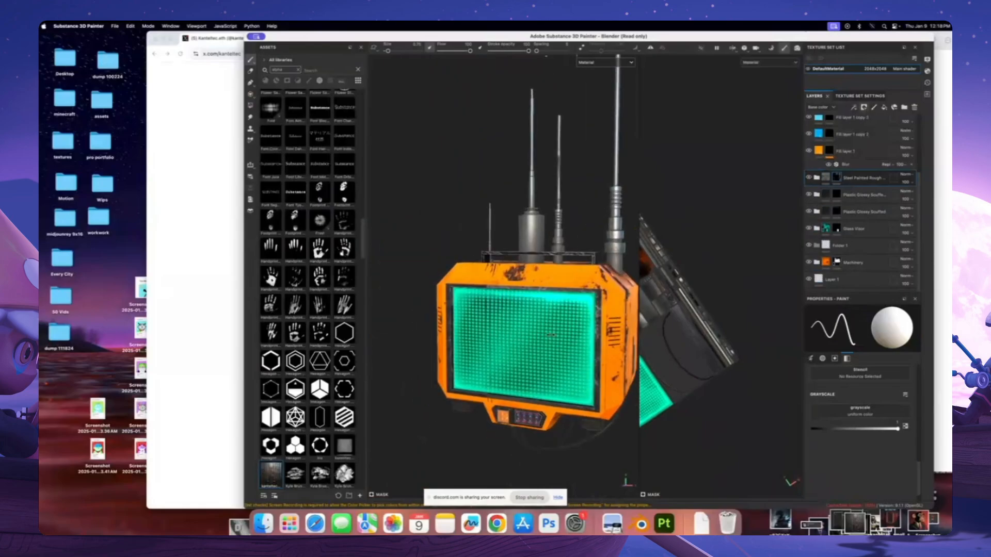
{"action": "right_click_drag", "start_coordinate": [503, 321], "coordinate": [542, 298], "text": "shift"}
{"action": "middle_click_drag", "start_coordinate": [542, 299], "coordinate": [505, 258], "text": "alt"}
{"action": "left_click_drag", "start_coordinate": [542, 290], "coordinate": [529, 280], "text": "alt"}
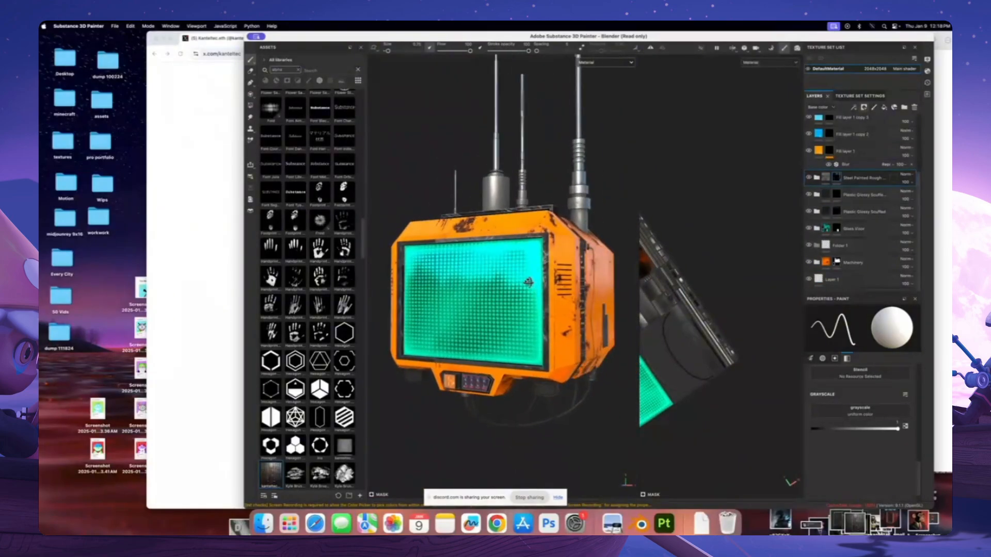
Widen the 3D view at the expense of the 2D view and frame the whole monitor with its antennas
{"action": "right_click_drag", "start_coordinate": [528, 281], "coordinate": [548, 309], "text": "shift"}
{"action": "left_click_drag", "start_coordinate": [548, 309], "coordinate": [523, 312], "text": "alt"}
{"action": "middle_click_drag", "start_coordinate": [524, 313], "coordinate": [475, 317], "text": "alt"}
{"action": "left_click_drag", "start_coordinate": [638, 289], "coordinate": [763, 287]}
{"action": "left_click_drag", "start_coordinate": [601, 277], "coordinate": [578, 327], "text": "alt"}
{"action": "mouse_move", "coordinate": [577, 258]}
{"action": "left_mouse_down", "text": "alt"}
{"action": "mouse_move", "coordinate": [593, 258]}
{"action": "mouse_move", "coordinate": [566, 247]}
{"action": "left_mouse_up", "text": "alt"}
{"action": "scroll", "coordinate": [566, 248], "scroll_direction": "up", "scroll_amount": 3}
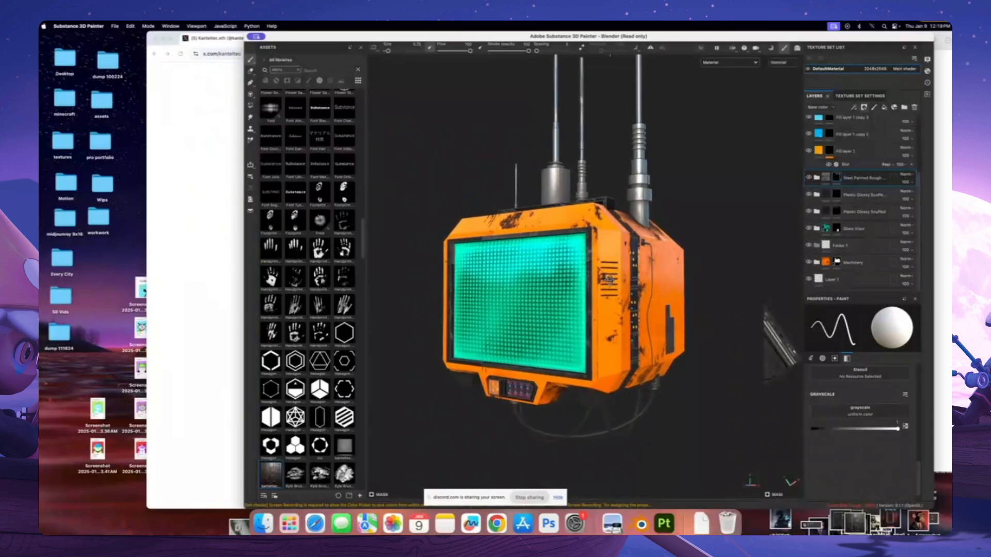
{"action": "left_click_drag", "start_coordinate": [608, 280], "coordinate": [533, 254], "text": "alt"}
{"action": "right_click_drag", "start_coordinate": [533, 254], "coordinate": [862, 476], "text": "alt"}
{"action": "left_click_drag", "start_coordinate": [516, 300], "coordinate": [521, 262], "text": "alt"}
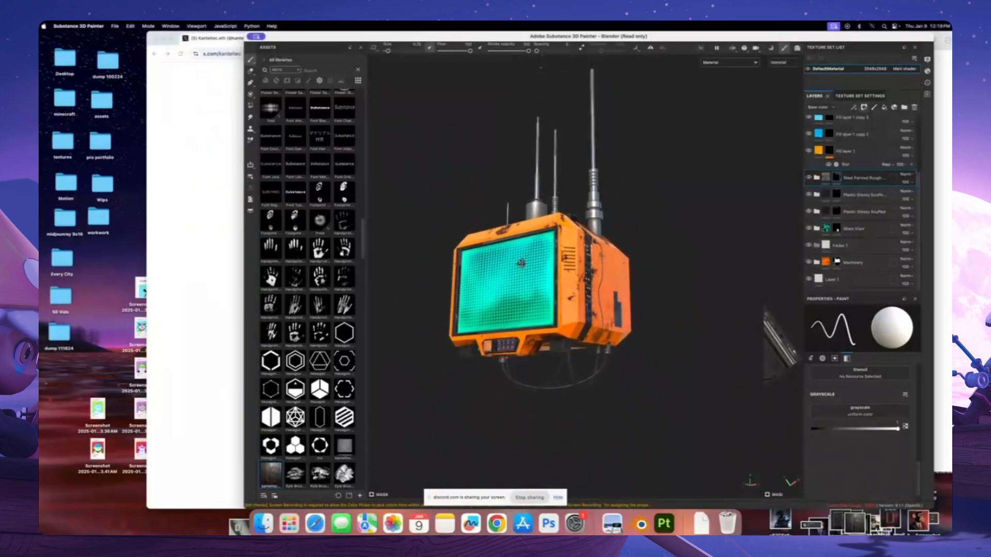
Examine the monitor's screen face, vented side, notched side panel and antennas from several angles and distances
{"action": "left_click_drag", "start_coordinate": [609, 244], "coordinate": [508, 309], "text": "alt"}
{"action": "right_click_drag", "start_coordinate": [508, 309], "coordinate": [549, 315], "text": "alt"}
{"action": "left_click_drag", "start_coordinate": [603, 248], "coordinate": [591, 219], "text": "alt"}
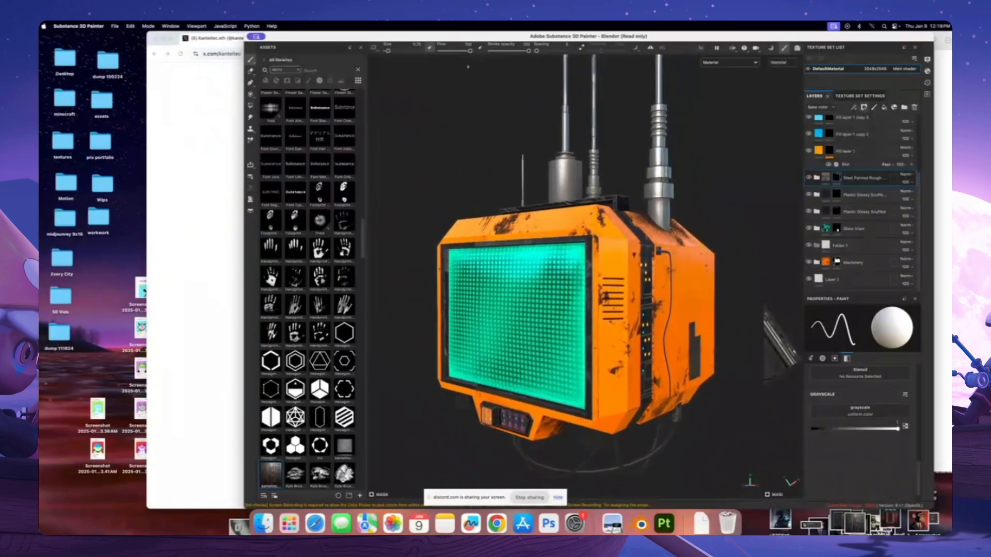
{"action": "right_click_drag", "start_coordinate": [591, 220], "coordinate": [557, 216], "text": "alt"}
{"action": "left_click_drag", "start_coordinate": [583, 322], "coordinate": [563, 214], "text": "alt"}
{"action": "scroll", "coordinate": [583, 207], "scroll_direction": "up", "scroll_amount": 5}
{"action": "scroll", "coordinate": [515, 202], "scroll_direction": "down", "scroll_amount": 5}
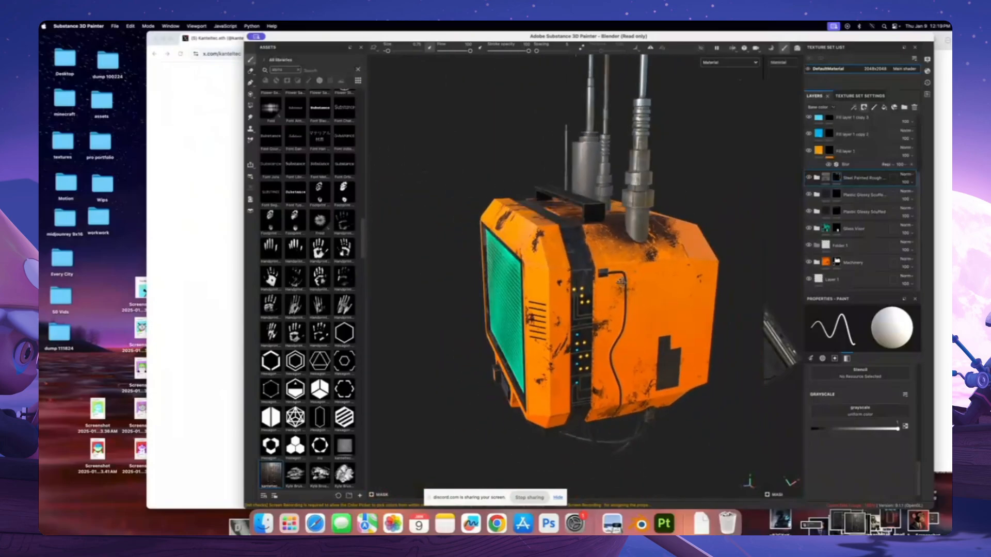
{"action": "left_click_drag", "start_coordinate": [485, 194], "coordinate": [584, 283], "text": "alt"}
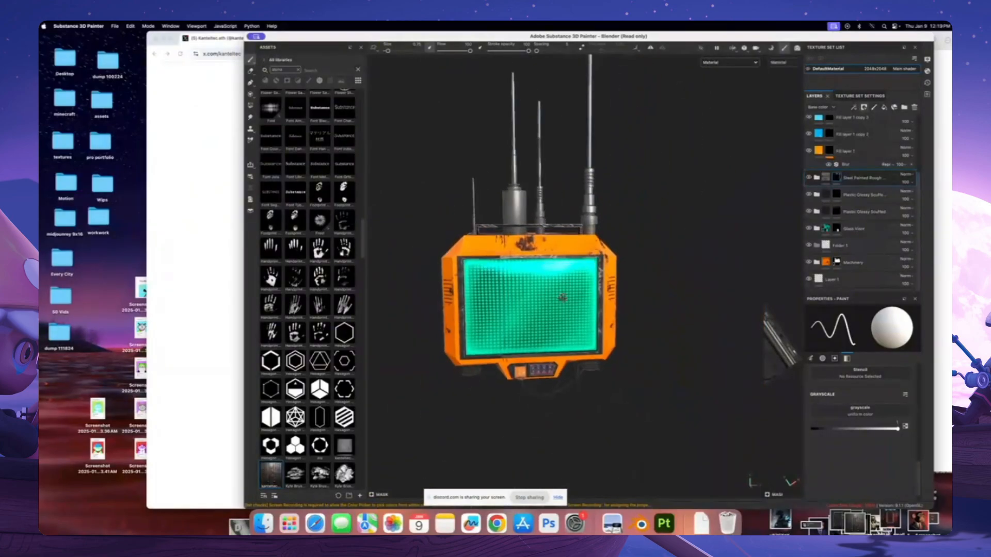
{"action": "right_click_drag", "start_coordinate": [579, 239], "coordinate": [563, 277], "text": "alt"}
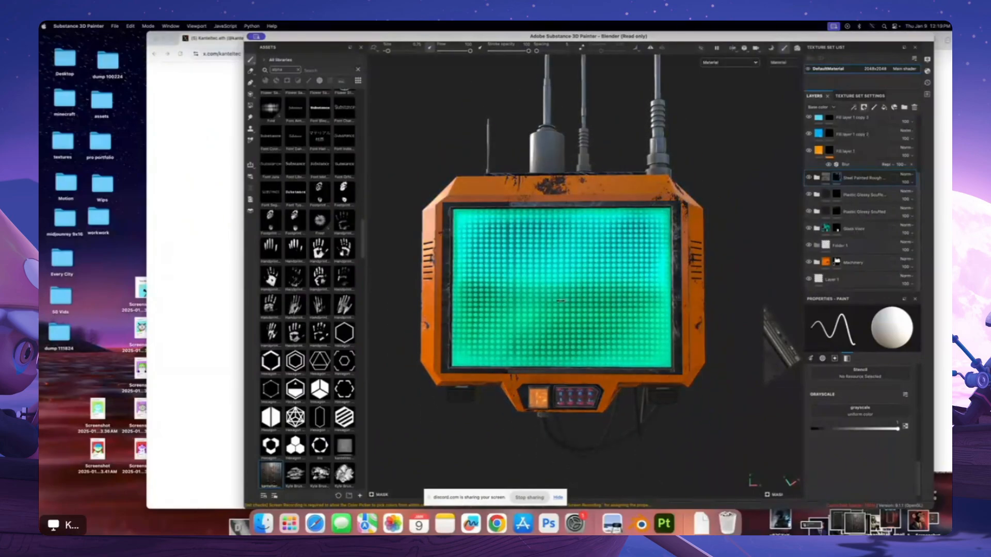
{"action": "mouse_move", "coordinate": [568, 274]}
{"action": "left_mouse_down", "text": "alt"}
{"action": "mouse_move", "coordinate": [547, 277]}
{"action": "mouse_move", "coordinate": [564, 279]}
{"action": "left_mouse_up", "text": "alt"}
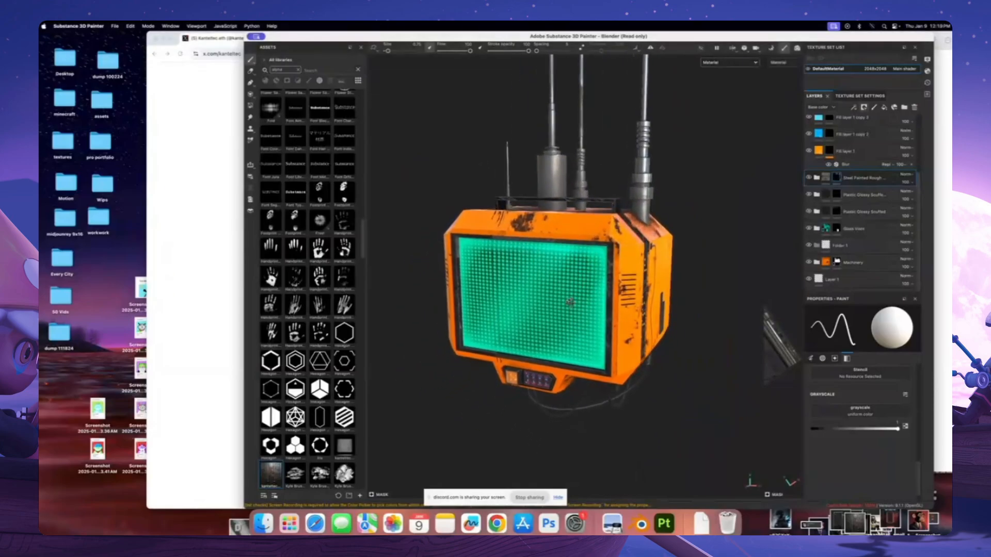
{"action": "left_click_drag", "start_coordinate": [571, 303], "coordinate": [616, 287], "text": "alt"}
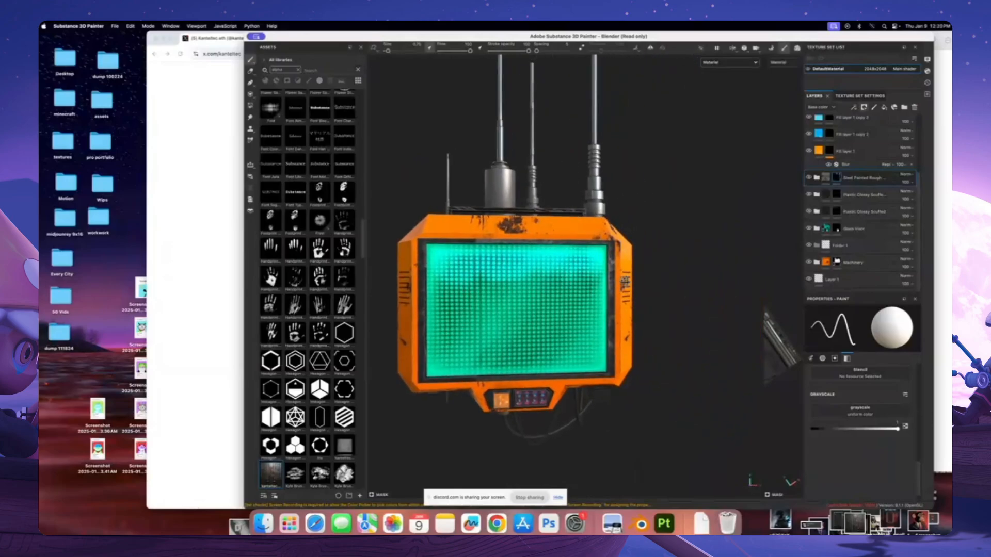
{"action": "scroll", "coordinate": [586, 287], "scroll_direction": "up", "scroll_amount": 4}
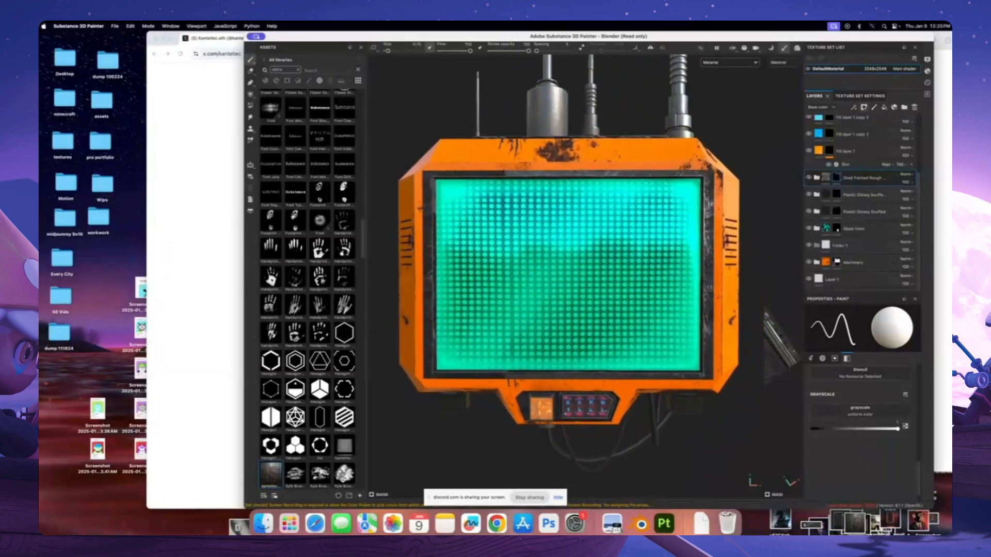
{"action": "scroll", "coordinate": [572, 279], "scroll_direction": "down", "scroll_amount": 3}
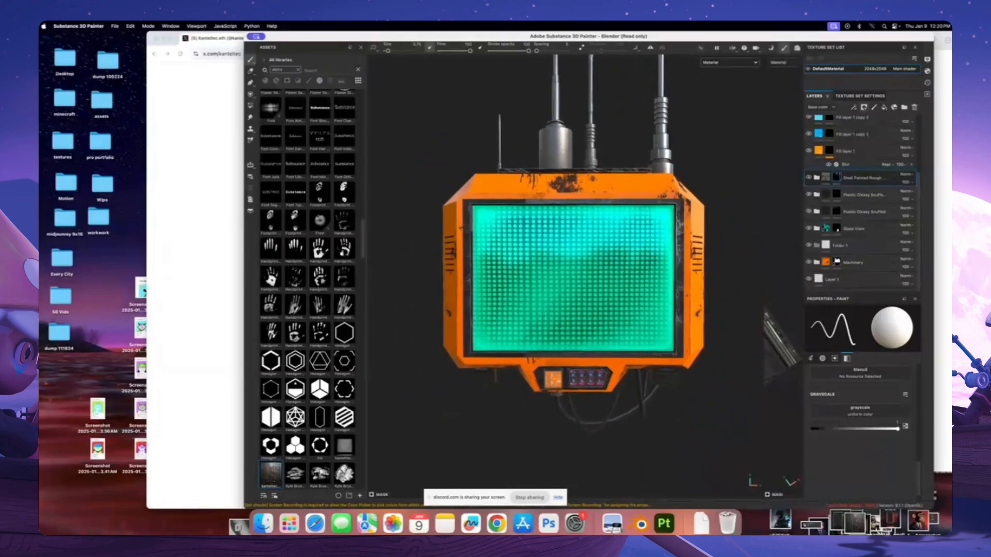
Inspect both sides of the glowing screen and its dark frame up close and from farther away
{"action": "scroll", "coordinate": [606, 310], "scroll_direction": "up", "scroll_amount": 3}
{"action": "left_click_drag", "start_coordinate": [627, 307], "coordinate": [529, 310], "text": "alt"}
{"action": "scroll", "coordinate": [573, 314], "scroll_direction": "down", "scroll_amount": 3}
{"action": "scroll", "coordinate": [604, 299], "scroll_direction": "up", "scroll_amount": 2}
{"action": "left_click_drag", "start_coordinate": [604, 299], "coordinate": [536, 325], "text": "alt"}
{"action": "scroll", "coordinate": [549, 320], "scroll_direction": "down", "scroll_amount": 3}
{"action": "scroll", "coordinate": [578, 310], "scroll_direction": "up", "scroll_amount": 3}
{"action": "left_click_drag", "start_coordinate": [594, 315], "coordinate": [658, 299], "text": "alt"}
{"action": "scroll", "coordinate": [581, 281], "scroll_direction": "up", "scroll_amount": 3}
{"action": "scroll", "coordinate": [608, 282], "scroll_direction": "down", "scroll_amount": 5}
{"action": "left_click_drag", "start_coordinate": [594, 294], "coordinate": [632, 278], "text": "alt"}
{"action": "scroll", "coordinate": [593, 279], "scroll_direction": "up", "scroll_amount": 3}
{"action": "scroll", "coordinate": [593, 278], "scroll_direction": "down", "scroll_amount": 4}
{"action": "left_click_drag", "start_coordinate": [568, 273], "coordinate": [548, 264], "text": "alt"}
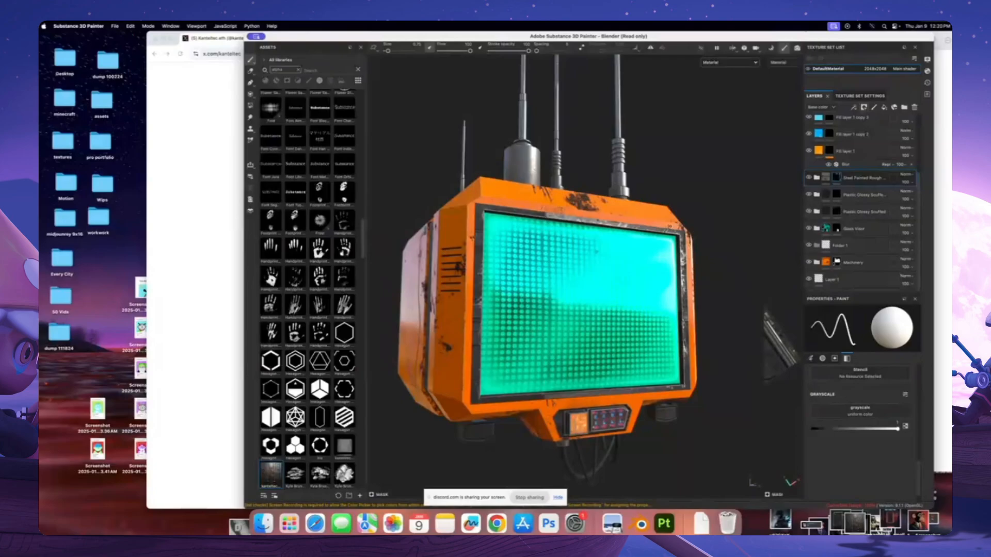
Review the monitor's side cable, light strip and notched panel, along with the underside cabling
{"action": "left_click_drag", "start_coordinate": [568, 268], "coordinate": [533, 276], "text": "alt"}
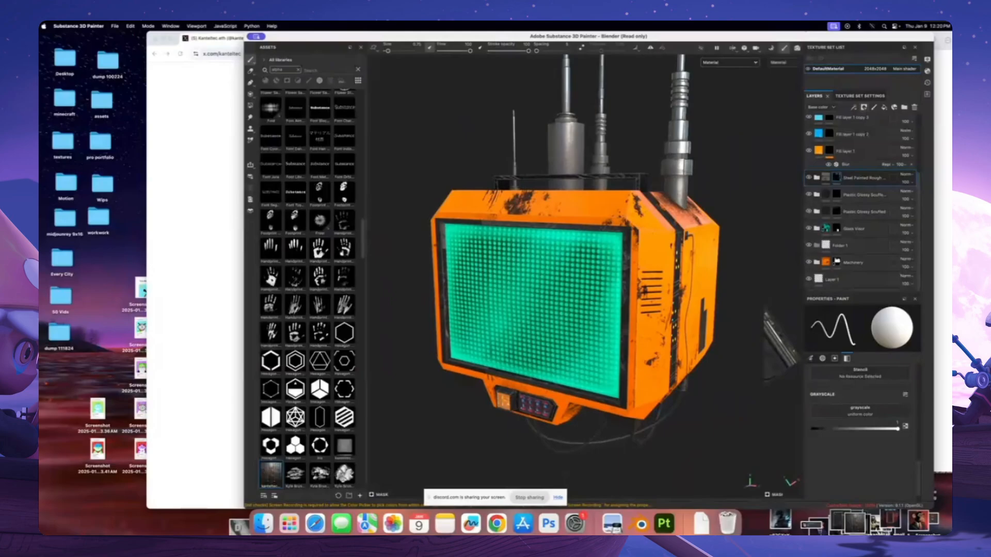
{"action": "left_click_drag", "start_coordinate": [573, 276], "coordinate": [798, 253], "text": "alt"}
{"action": "scroll", "coordinate": [568, 278], "scroll_direction": "up", "scroll_amount": 3}
{"action": "scroll", "coordinate": [510, 280], "scroll_direction": "down", "scroll_amount": 3}
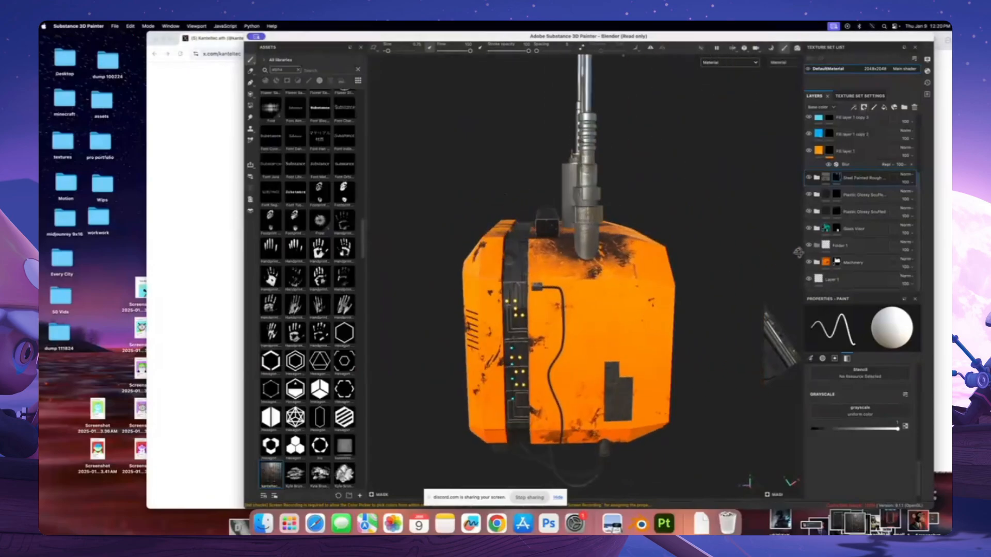
{"action": "left_click_drag", "start_coordinate": [454, 258], "coordinate": [536, 240], "text": "alt"}
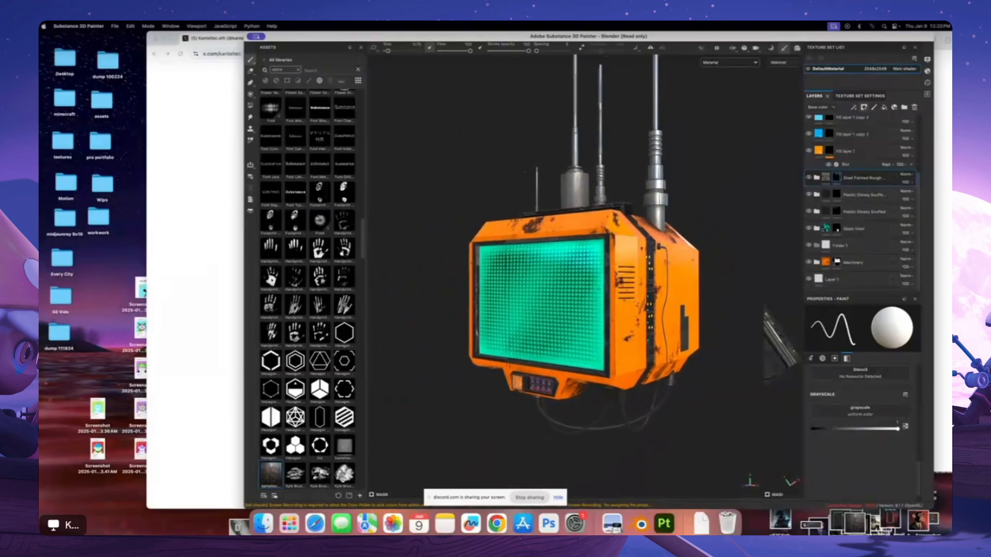
{"action": "mouse_move", "coordinate": [638, 302]}
{"action": "left_mouse_down", "text": "alt"}
{"action": "mouse_move", "coordinate": [573, 286]}
{"action": "mouse_move", "coordinate": [649, 281]}
{"action": "mouse_move", "coordinate": [650, 201]}
{"action": "mouse_move", "coordinate": [648, 304]}
{"action": "left_mouse_up", "text": "alt"}
{"action": "scroll", "coordinate": [619, 310], "scroll_direction": "up", "scroll_amount": 3}
{"action": "left_click_drag", "start_coordinate": [537, 322], "coordinate": [572, 296], "text": "alt"}
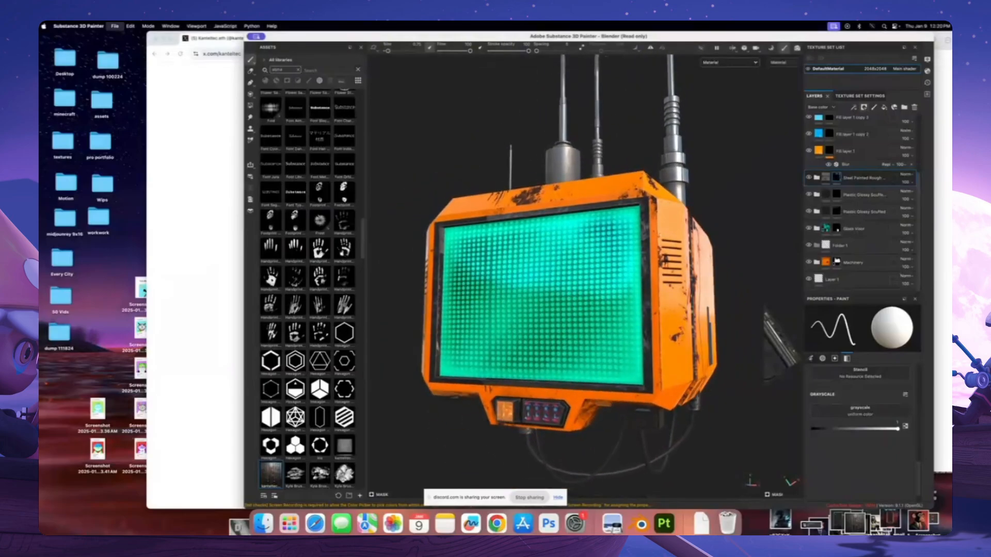
{"action": "left_click", "coordinate": [589, 261]}
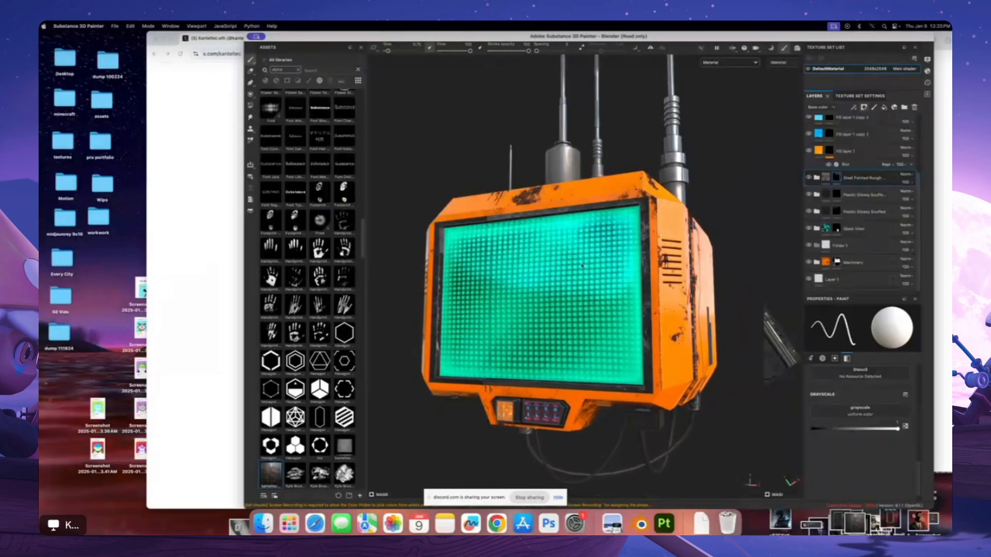
Switch to Discord in Chrome, check the Nifty Island general channel and return to Substance 3D Painter
{"action": "left_click", "coordinate": [499, 532]}
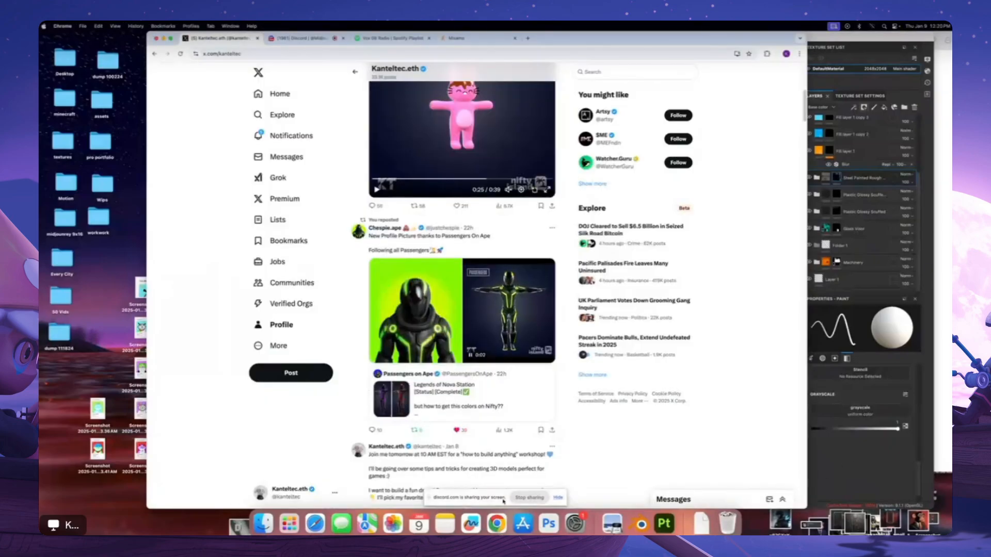
{"action": "left_click", "coordinate": [307, 38]}
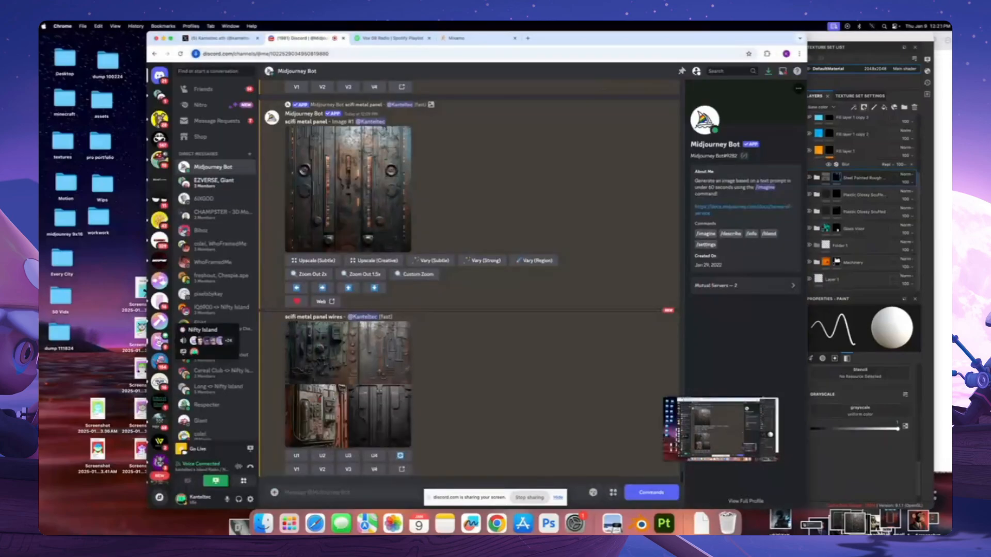
{"action": "left_click", "coordinate": [160, 341]}
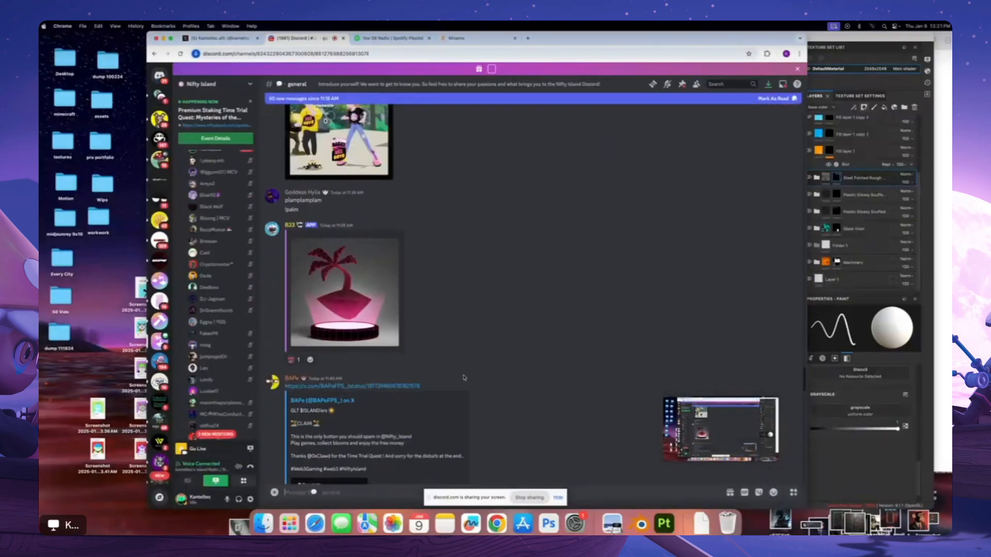
{"action": "left_click", "coordinate": [862, 39]}
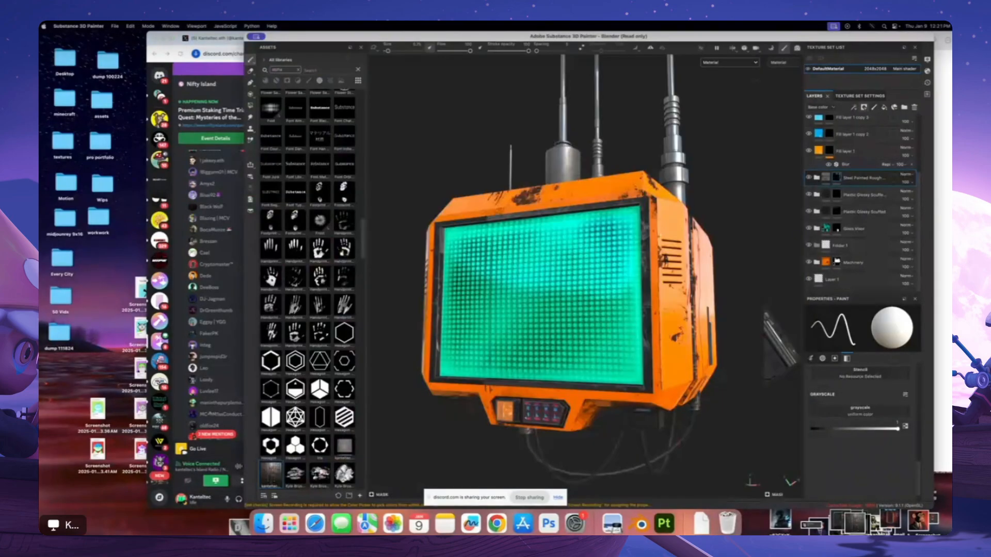
{"action": "left_click", "coordinate": [220, 280]}
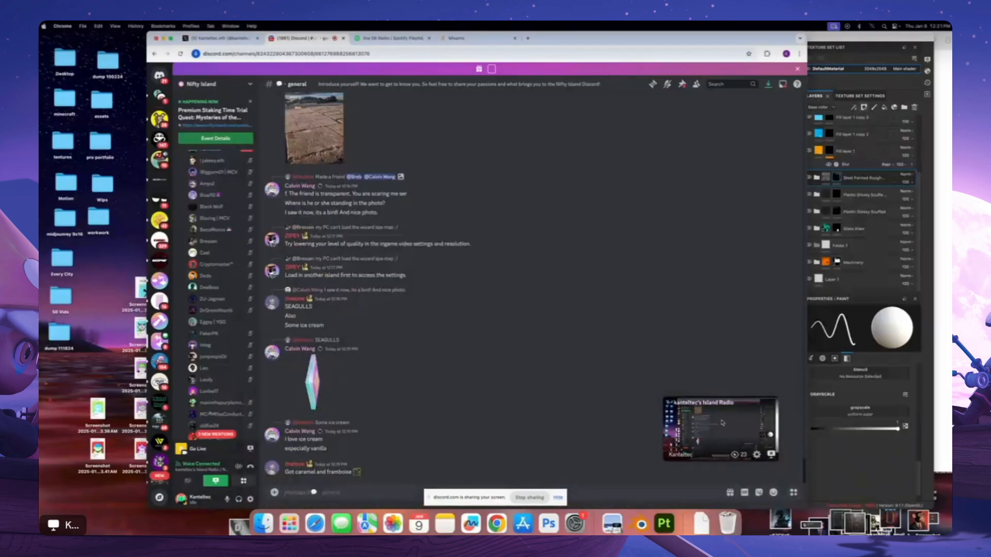
{"action": "left_click", "coordinate": [828, 447]}
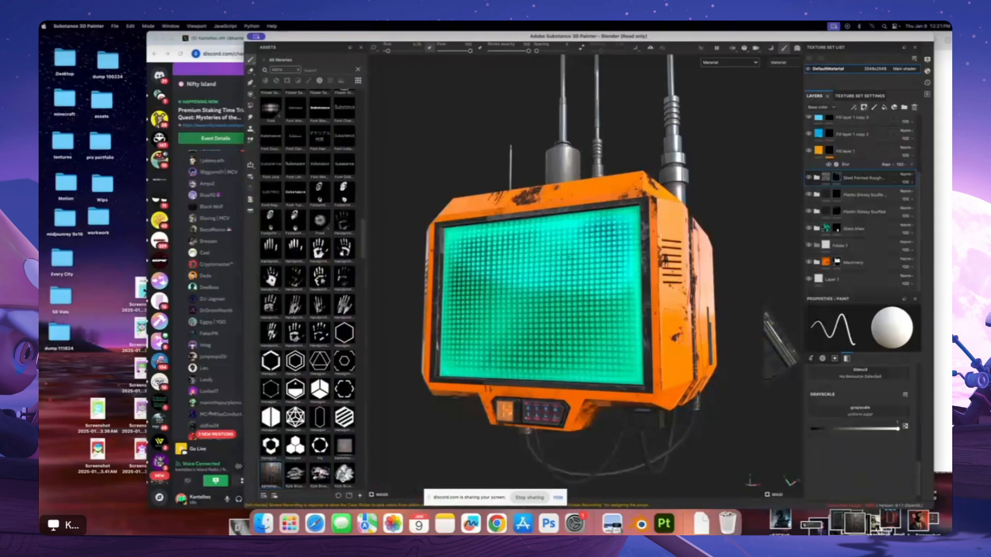
Open the texture export settings for the finished monitor
{"action": "scroll", "coordinate": [573, 248], "scroll_direction": "down", "scroll_amount": 4}
{"action": "left_click_drag", "start_coordinate": [573, 206], "coordinate": [579, 251], "text": "alt"}
{"action": "left_click_drag", "start_coordinate": [569, 171], "coordinate": [583, 241], "text": "alt"}
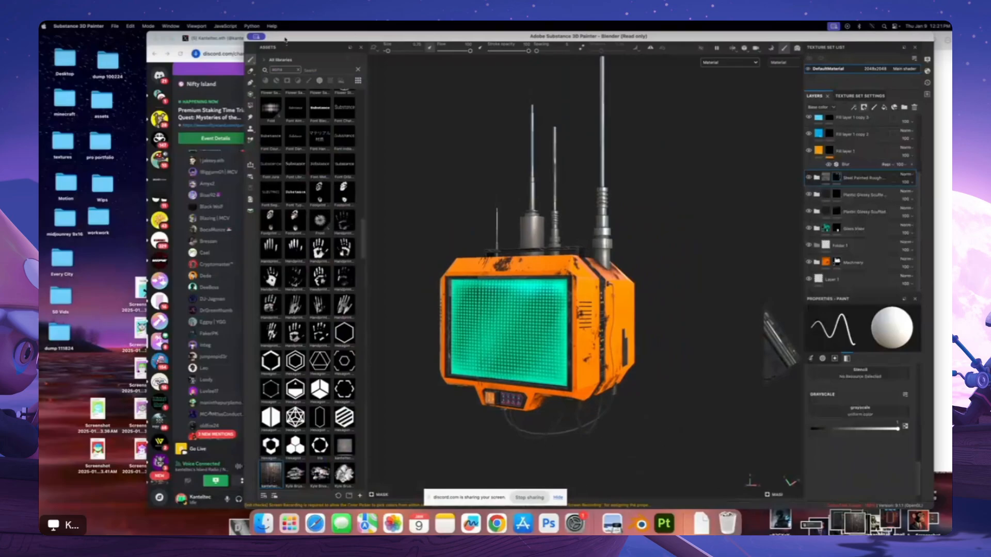
{"action": "left_click_drag", "start_coordinate": [268, 36], "coordinate": [263, 36]}
{"action": "left_click", "coordinate": [115, 26]}
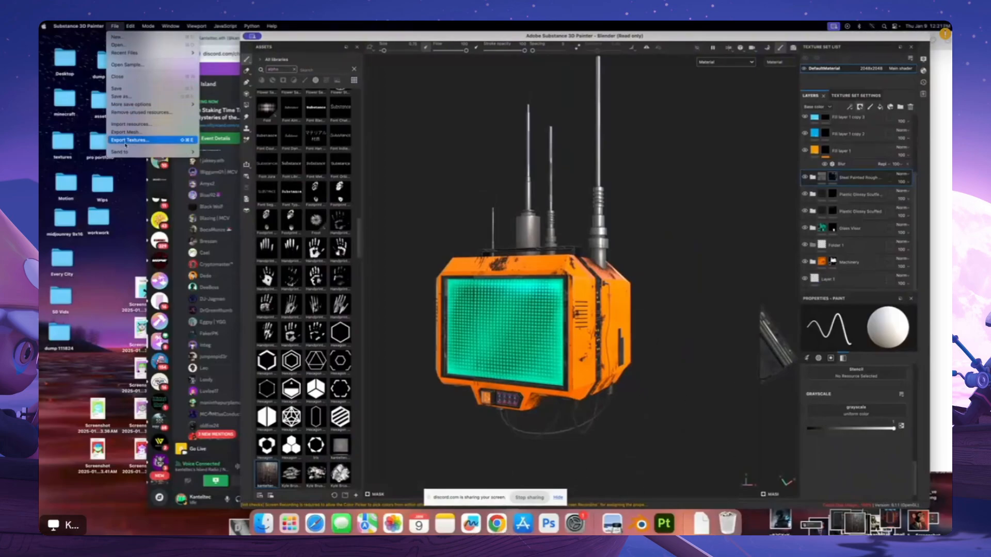
{"action": "left_click", "coordinate": [125, 143]}
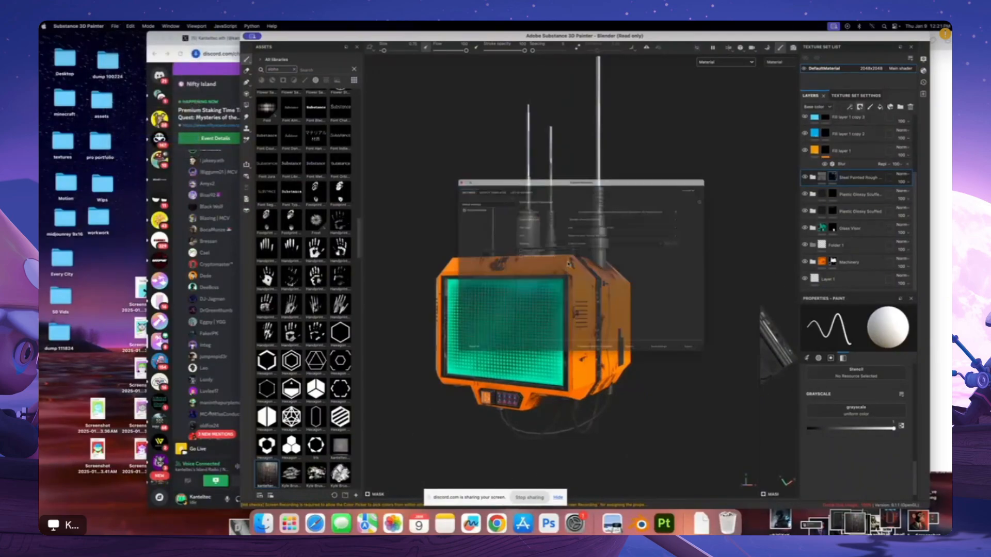
{"action": "left_click_drag", "start_coordinate": [608, 132], "coordinate": [568, 140]}
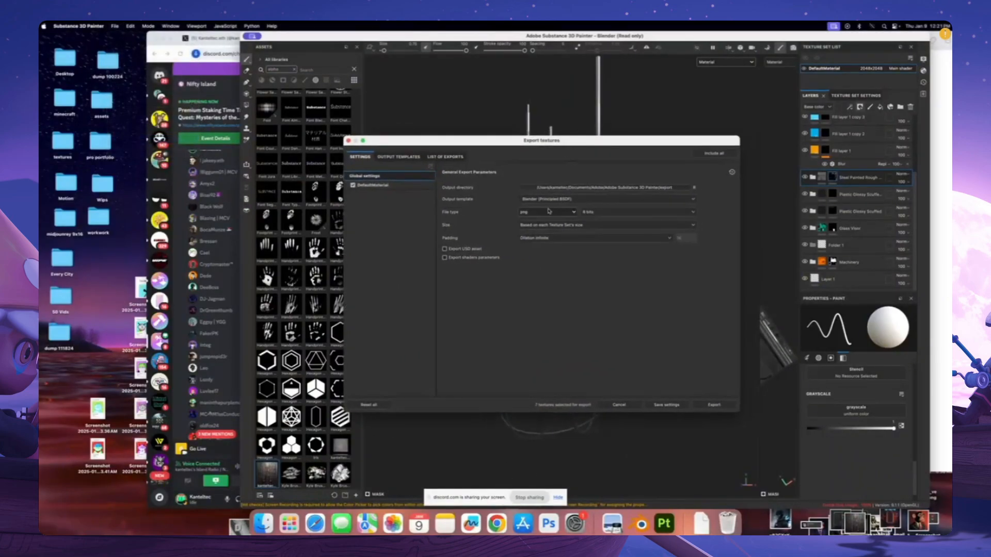
Set the texture export size to 2048 and the output template to PBR Metallic Roughness
{"action": "left_click", "coordinate": [537, 225]}
{"action": "left_click", "coordinate": [528, 289]}
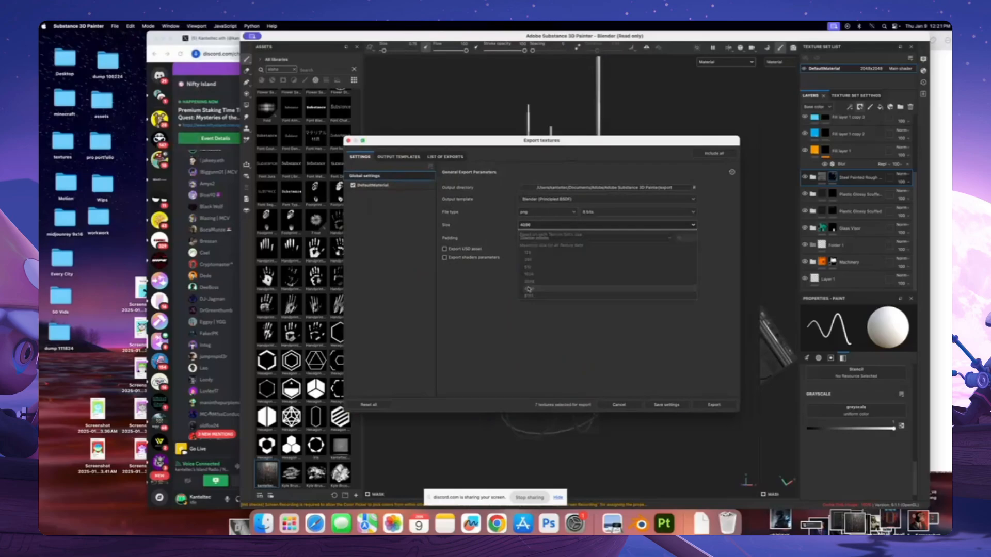
{"action": "left_click", "coordinate": [533, 225]}
{"action": "left_click", "coordinate": [529, 278]}
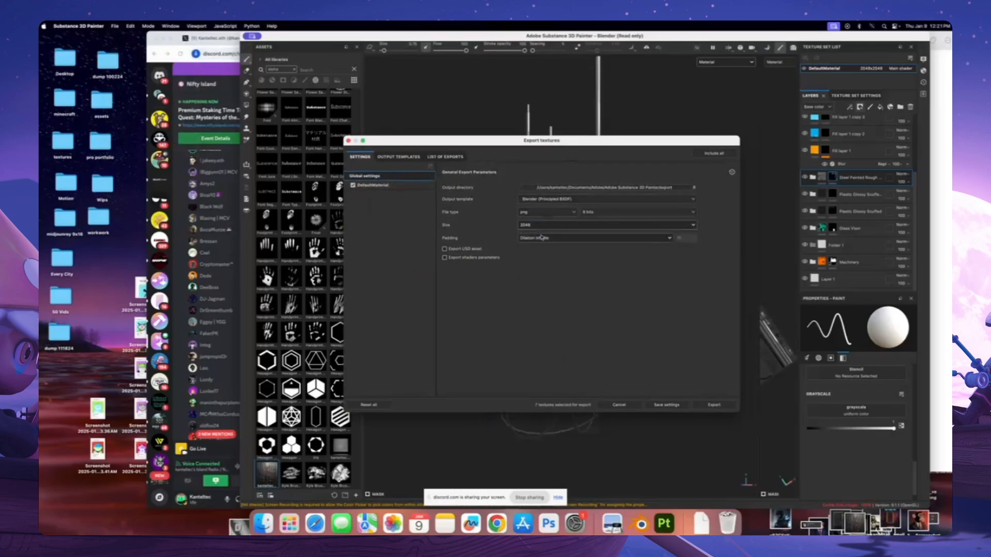
{"action": "left_click", "coordinate": [538, 199]}
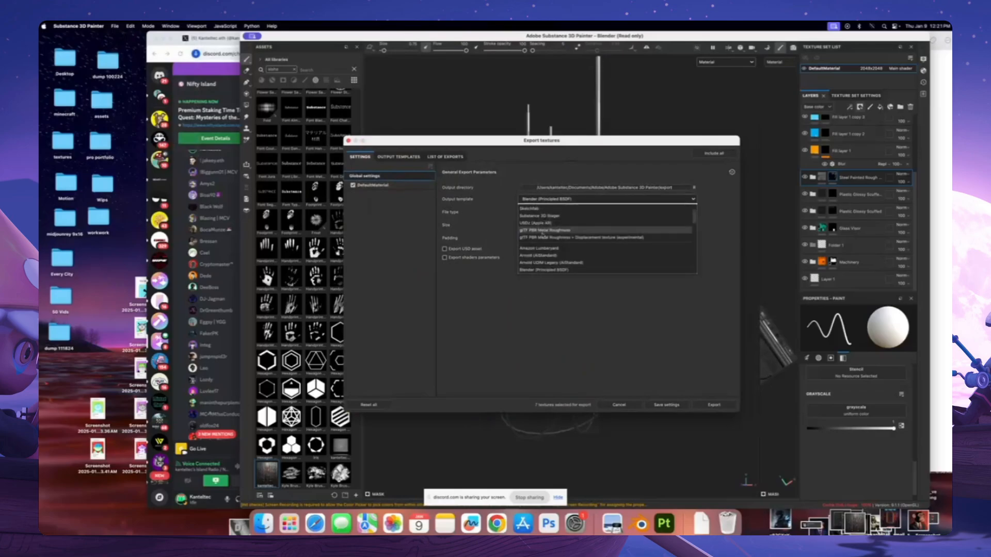
{"action": "scroll", "coordinate": [558, 248], "scroll_direction": "down", "scroll_amount": 3}
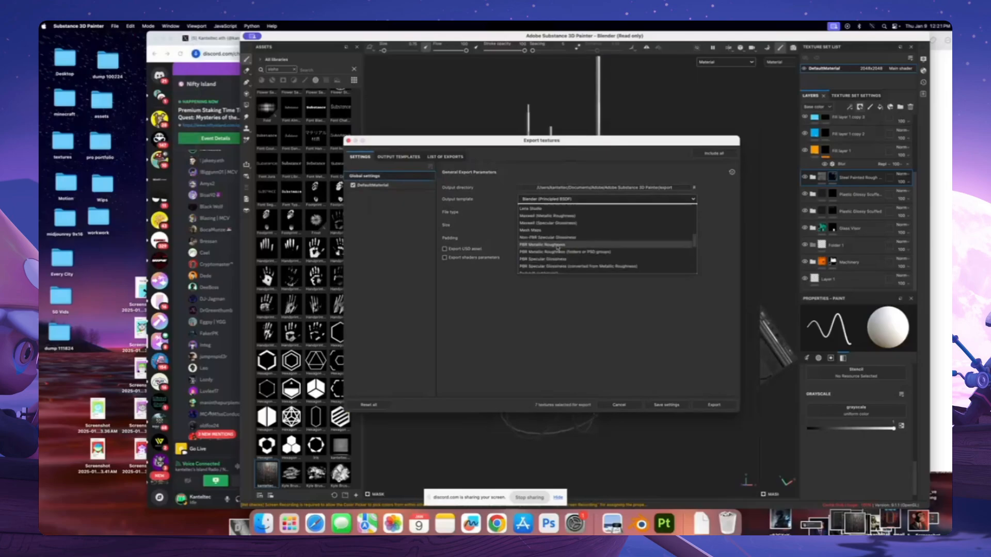
{"action": "left_click", "coordinate": [562, 245]}
Export the textures into a new folder named "game textures" inside KT Demo on the Desktop, and close the export settings
{"action": "left_click", "coordinate": [564, 188]}
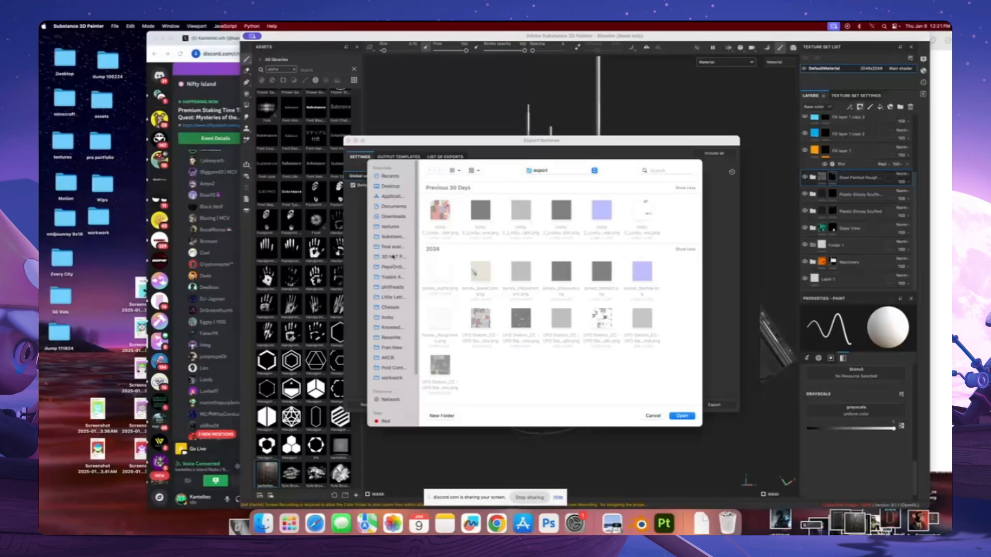
{"action": "left_click", "coordinate": [394, 257]}
{"action": "left_click", "coordinate": [392, 187]}
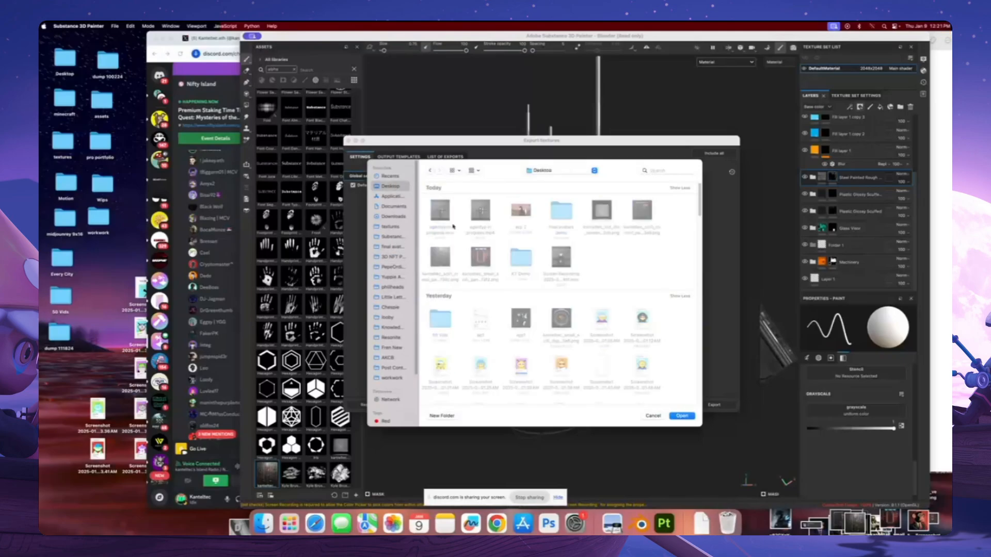
{"action": "double_click", "coordinate": [518, 260]}
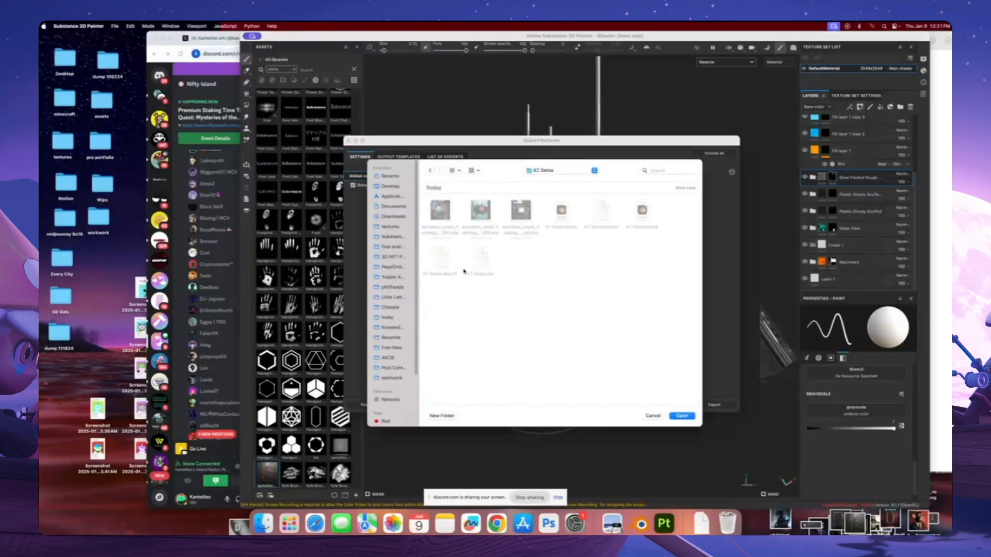
{"action": "left_click", "coordinate": [440, 415]}
{"action": "type", "text": "9d"}
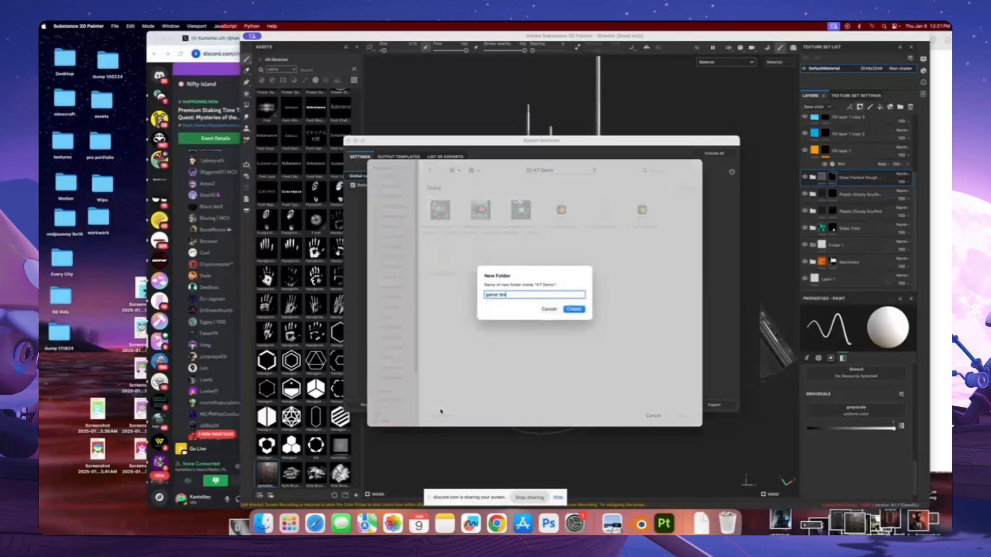
{"action": "left_click", "coordinate": [574, 309]}
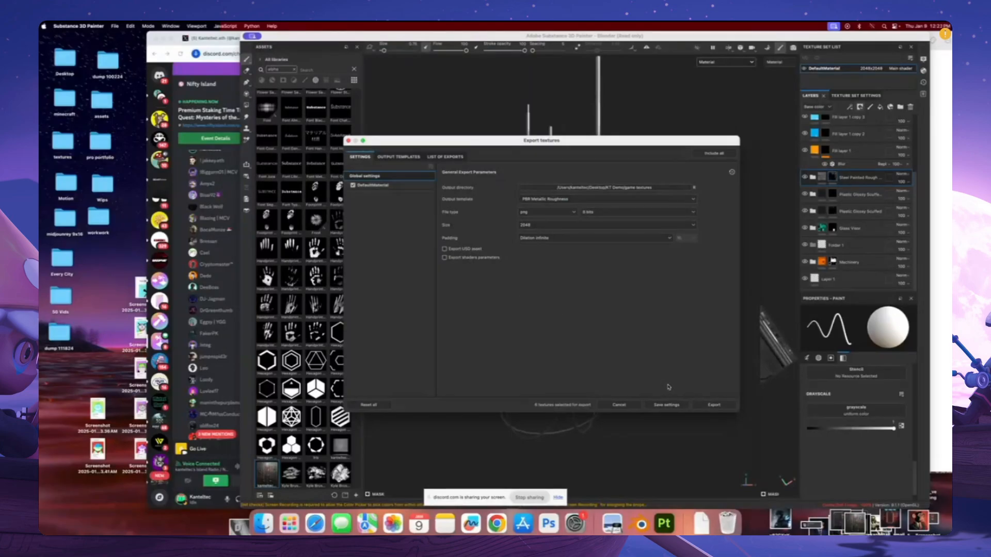
{"action": "left_click", "coordinate": [708, 405]}
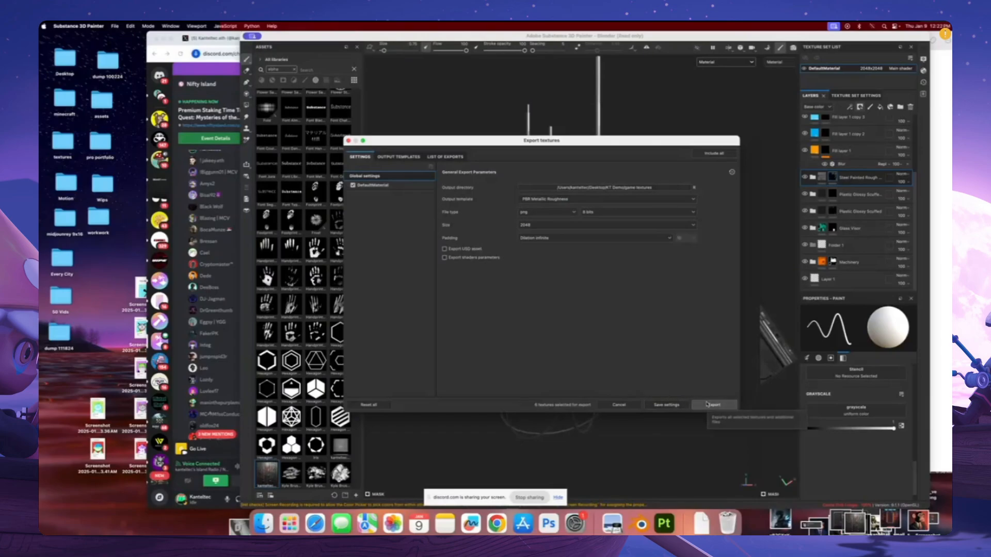
{"action": "left_click", "coordinate": [619, 405]}
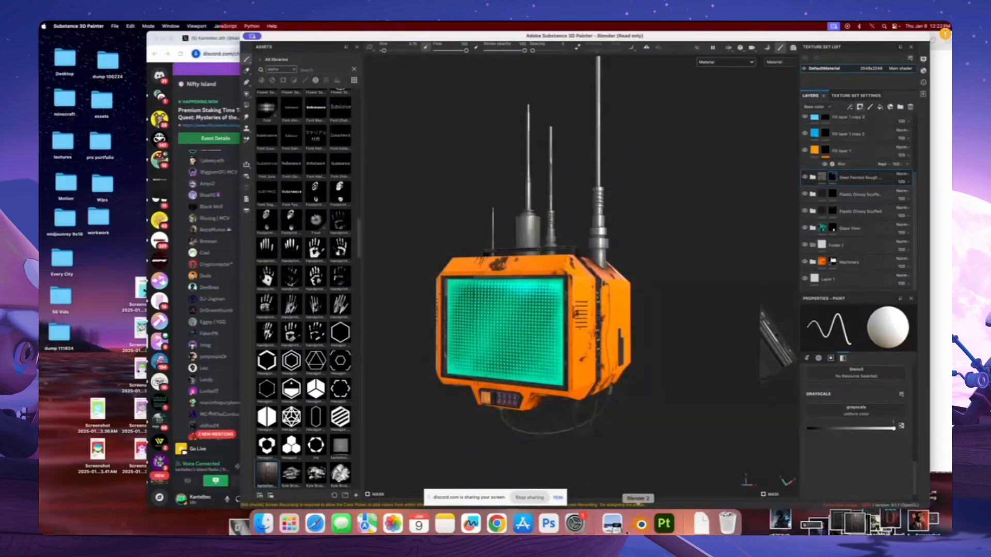
Switch to Blender, open the recent KT Drone.blend file and select the monitor's main body for shading
{"action": "left_click", "coordinate": [641, 523]}
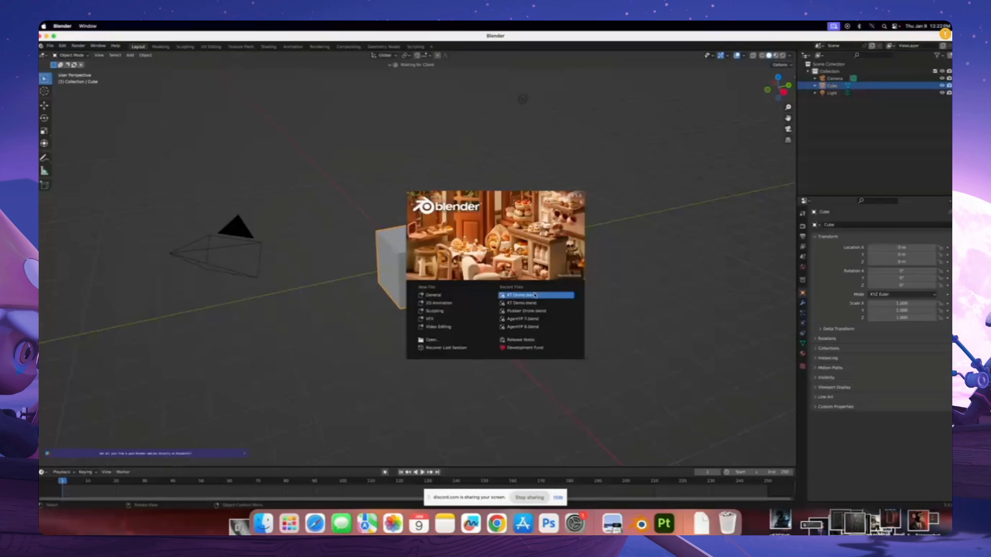
{"action": "left_click", "coordinate": [522, 295]}
{"action": "middle_click_drag", "start_coordinate": [459, 237], "coordinate": [485, 180]}
{"action": "scroll", "coordinate": [454, 269], "scroll_direction": "up", "scroll_amount": 4}
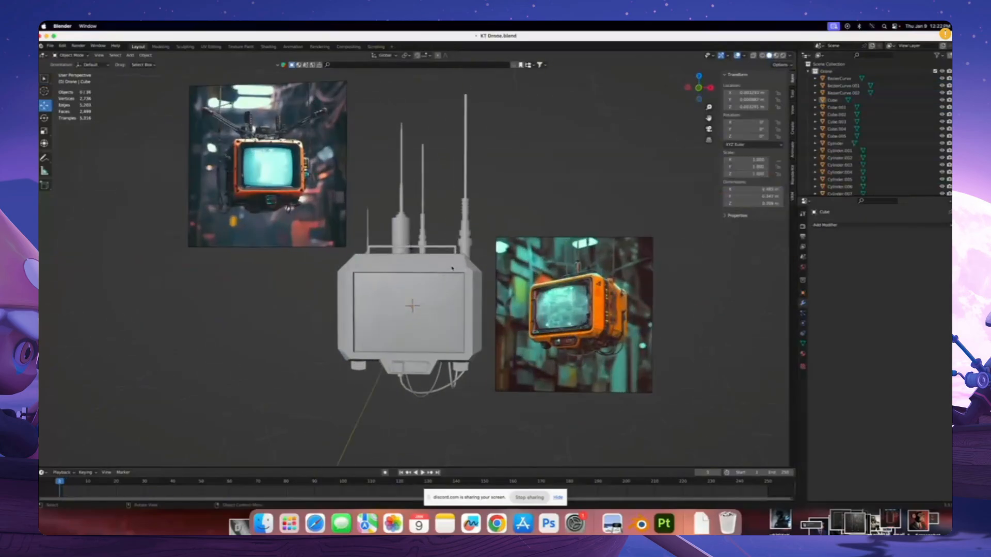
{"action": "middle_click_drag", "start_coordinate": [454, 270], "coordinate": [441, 276]}
{"action": "left_click", "coordinate": [441, 279]}
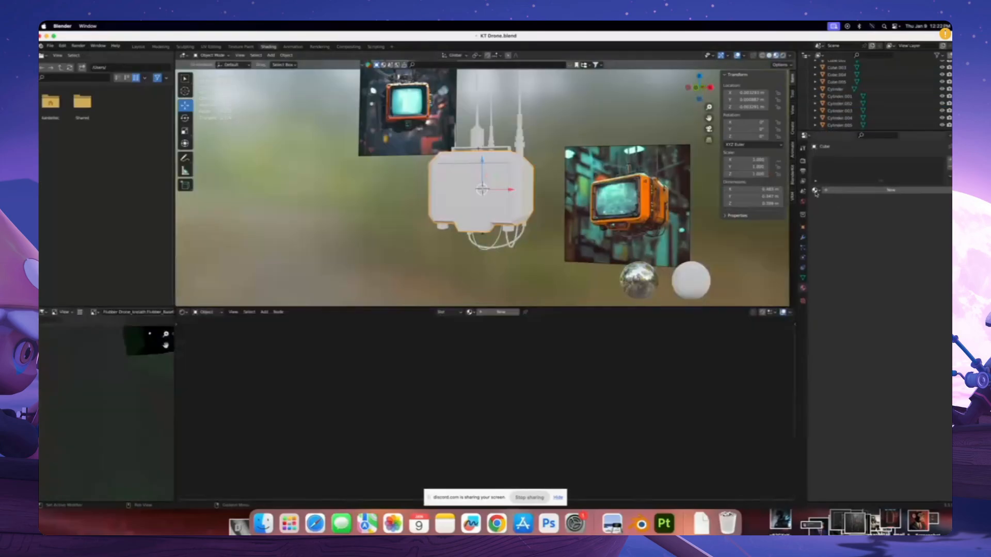
Create a new material on the monitor body and name it "KT drone"
{"action": "left_click", "coordinate": [831, 190]}
{"action": "left_click", "coordinate": [855, 191]}
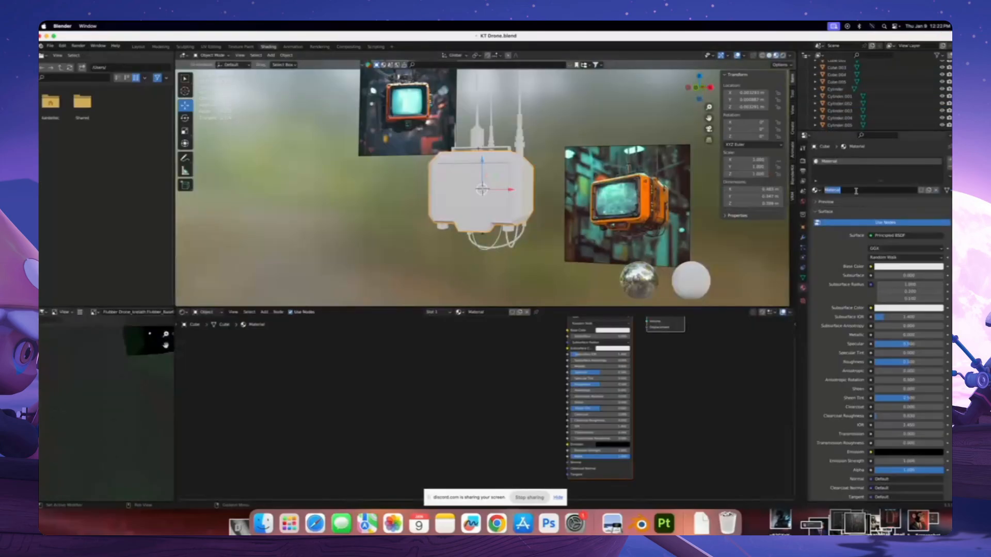
{"action": "type", "text": "KT drone"}
{"action": "key", "text": "Return"}
Select all the drone's parts and copy the KT drone material from the body to the selected objects
{"action": "middle_click_drag", "start_coordinate": [532, 374], "coordinate": [504, 410]}
{"action": "scroll", "coordinate": [504, 409], "scroll_direction": "down", "scroll_amount": 1}
{"action": "middle_click_drag", "start_coordinate": [495, 204], "coordinate": [500, 253]}
{"action": "scroll", "coordinate": [501, 253], "scroll_direction": "down", "scroll_amount": 2}
{"action": "left_click_drag", "start_coordinate": [386, 122], "coordinate": [528, 264]}
{"action": "middle_click_drag", "start_coordinate": [528, 264], "coordinate": [526, 214]}
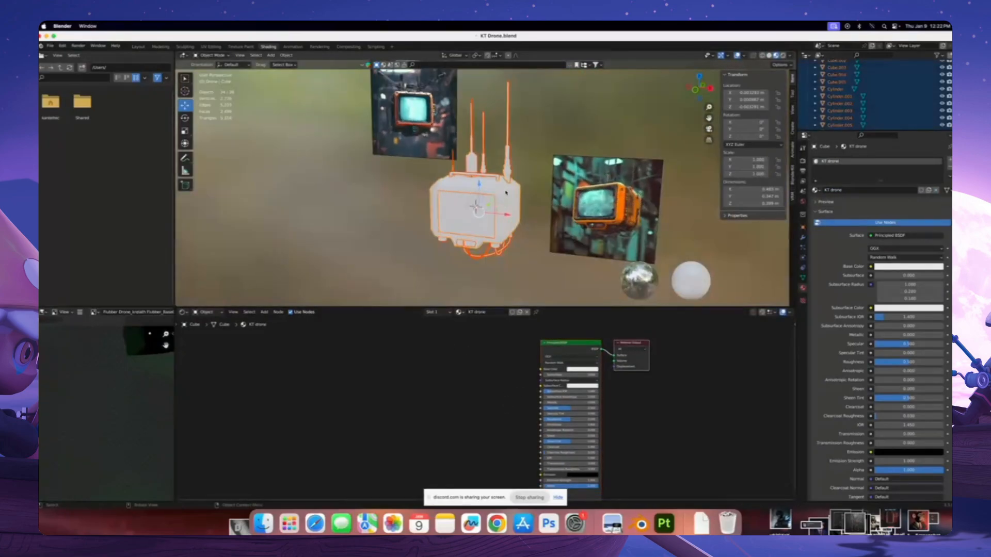
{"action": "left_click", "coordinate": [949, 182]}
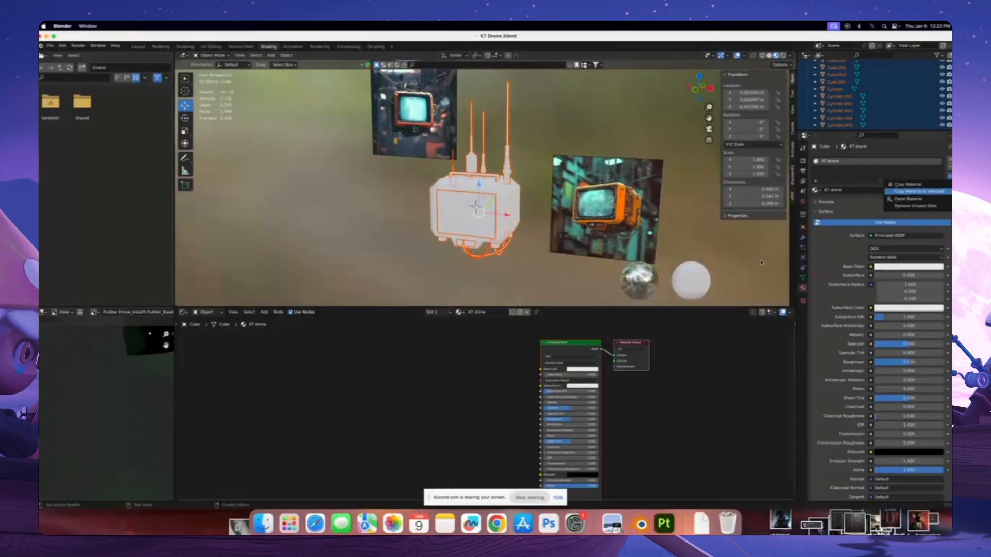
{"action": "left_click", "coordinate": [928, 191]}
Add an Image Texture node and connect its Color output to the Principled BSDF's Base Color
{"action": "left_click", "coordinate": [473, 374]}
{"action": "key", "text": "shift+a"}
{"action": "left_click", "coordinate": [473, 373]}
{"action": "type", "text": "im"}
{"action": "left_click", "coordinate": [532, 387]}
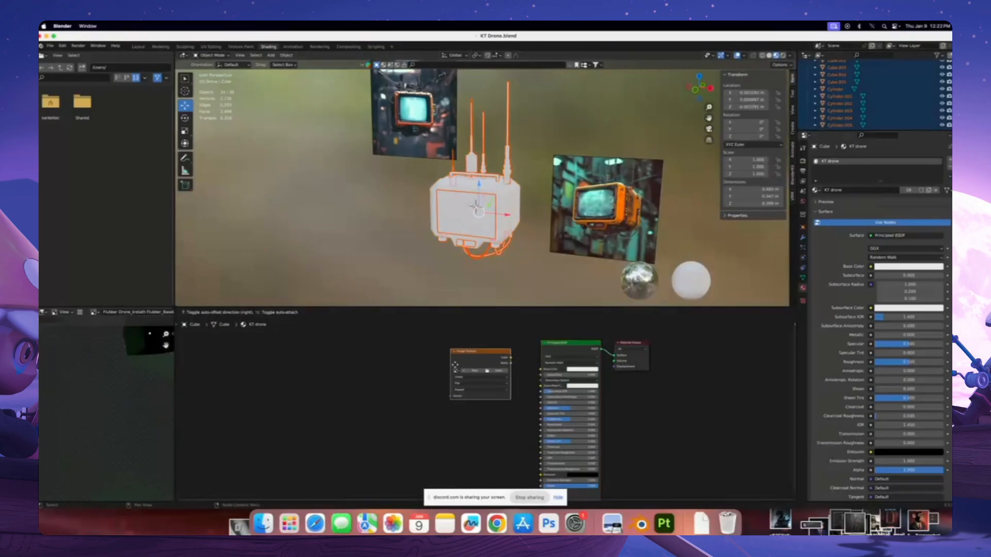
{"action": "left_click", "coordinate": [476, 360]}
{"action": "left_click_drag", "start_coordinate": [478, 355], "coordinate": [540, 369]}
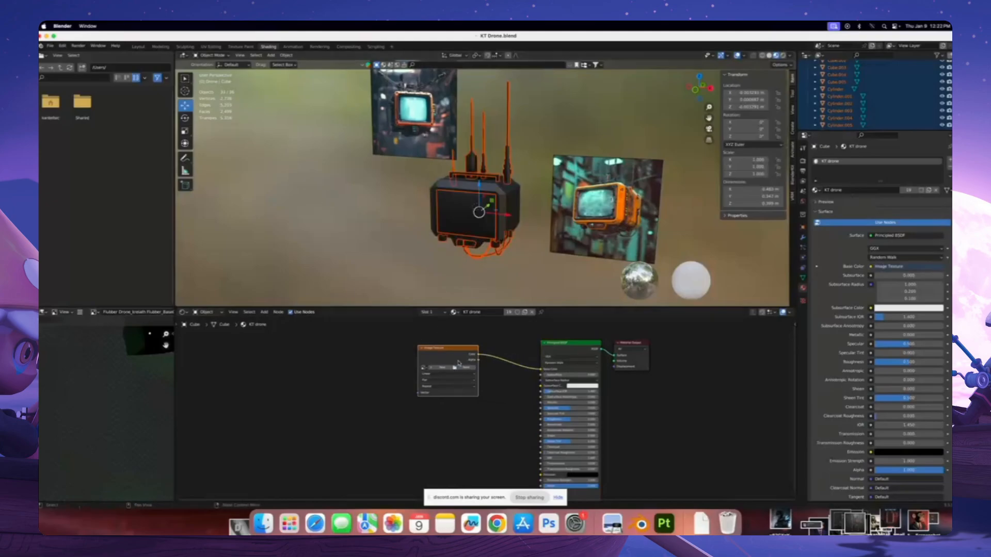
Load KT Drone_DefaultMaterial_BaseColor.png from the game textures folder into the image texture node
{"action": "left_click", "coordinate": [455, 367]}
{"action": "double_click", "coordinate": [307, 120]}
{"action": "left_click", "coordinate": [302, 120]}
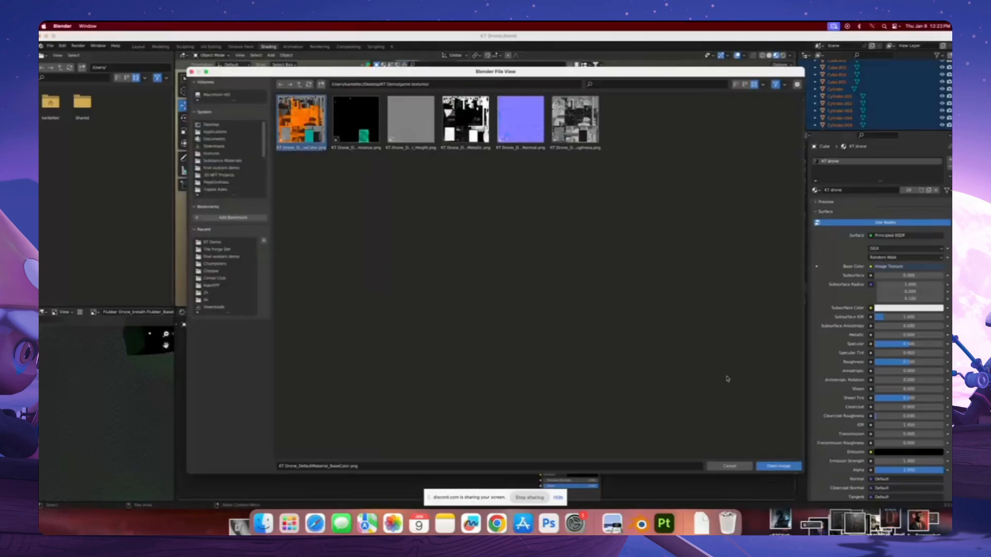
{"action": "left_click", "coordinate": [793, 468]}
{"action": "scroll", "coordinate": [490, 201], "scroll_direction": "up", "scroll_amount": 5}
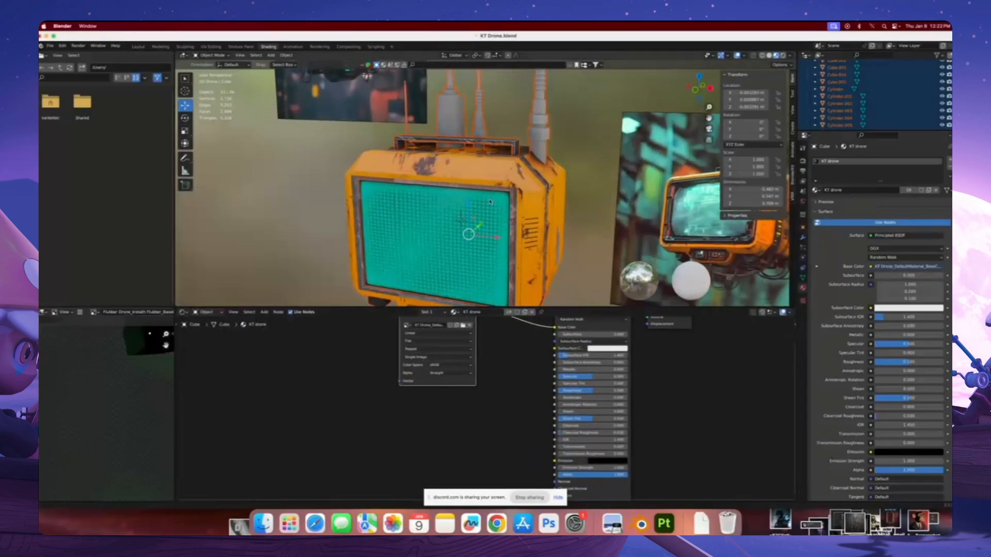
Duplicate the base color image texture node three times and spread the copies out beneath the original
{"action": "middle_click_drag", "start_coordinate": [491, 202], "coordinate": [522, 179]}
{"action": "scroll", "coordinate": [520, 201], "scroll_direction": "down", "scroll_amount": 4}
{"action": "middle_click_drag", "start_coordinate": [531, 350], "coordinate": [498, 393], "text": "shift"}
{"action": "key", "text": "shift+d"}
{"action": "left_click", "coordinate": [394, 460]}
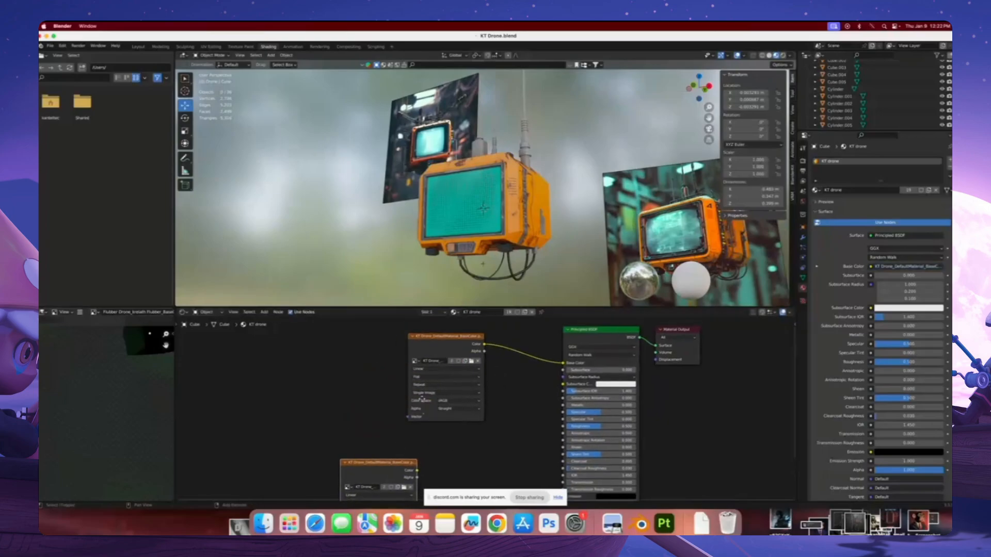
{"action": "middle_click_drag", "start_coordinate": [451, 468], "coordinate": [440, 412], "text": "shift"}
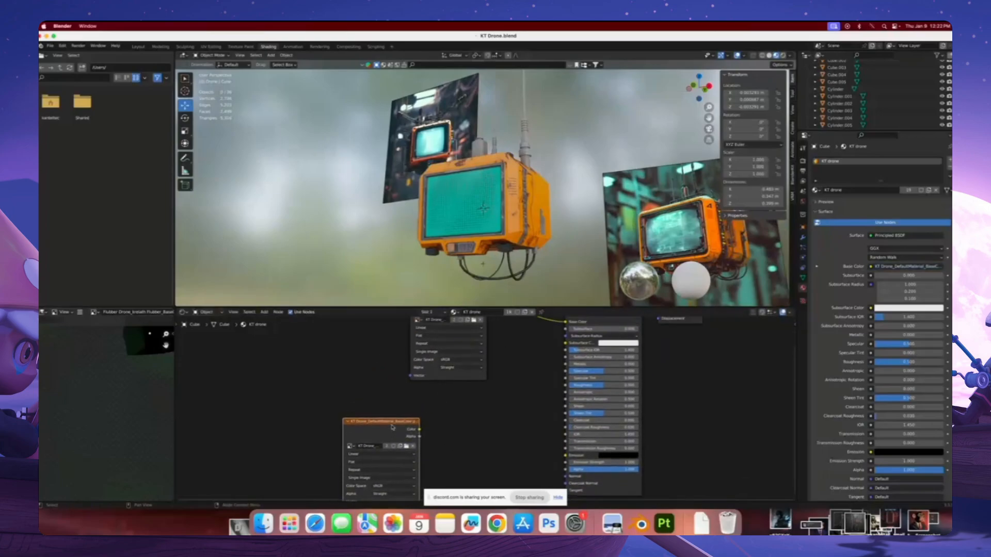
{"action": "left_click_drag", "start_coordinate": [392, 426], "coordinate": [353, 377]}
{"action": "scroll", "coordinate": [433, 390], "scroll_direction": "down", "scroll_amount": 2}
{"action": "key", "text": "shift+d"}
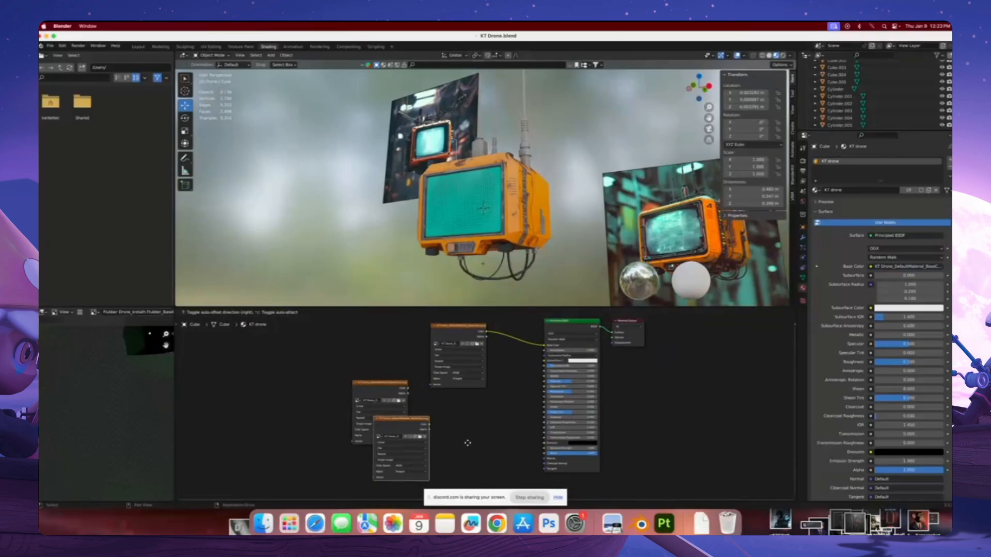
{"action": "left_click", "coordinate": [479, 445]}
{"action": "middle_click_drag", "start_coordinate": [479, 446], "coordinate": [480, 408], "text": "shift"}
{"action": "key", "text": "shift+d"}
{"action": "left_click", "coordinate": [379, 439]}
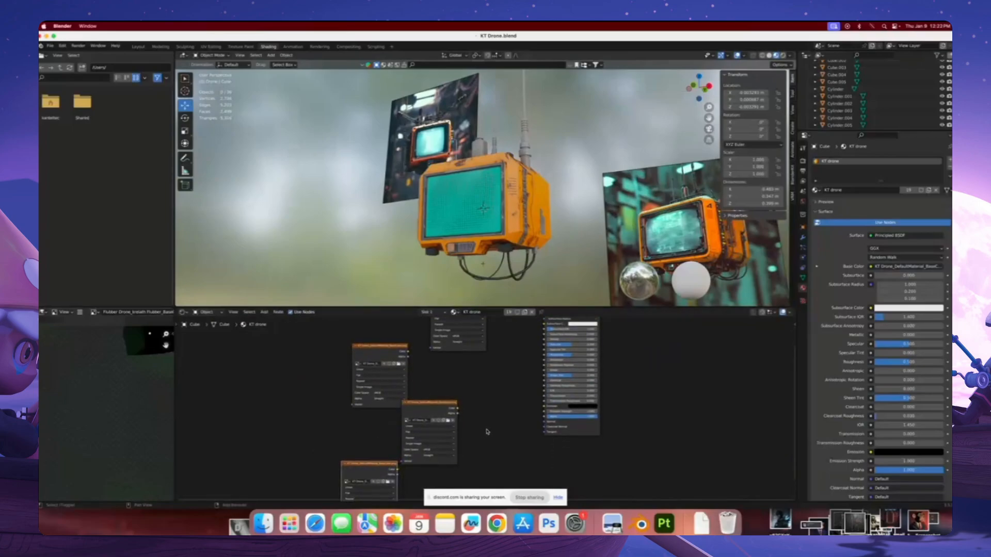
Add a Normal Map node between the duplicated texture nodes and the Principled BSDF
{"action": "middle_click_drag", "start_coordinate": [483, 446], "coordinate": [486, 412], "text": "shift"}
{"action": "key", "text": "shift+a"}
{"action": "left_click", "coordinate": [486, 412]}
{"action": "type", "text": "no"}
{"action": "key", "text": "Down"}
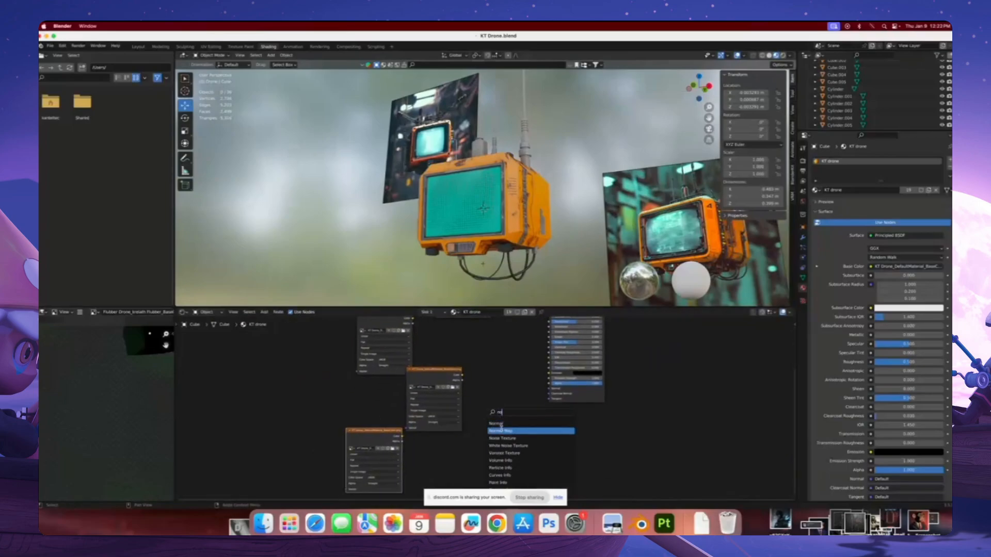
{"action": "key", "text": "Return"}
{"action": "left_click", "coordinate": [489, 416]}
{"action": "scroll", "coordinate": [490, 416], "scroll_direction": "up", "scroll_amount": 2}
{"action": "left_click", "coordinate": [502, 416]}
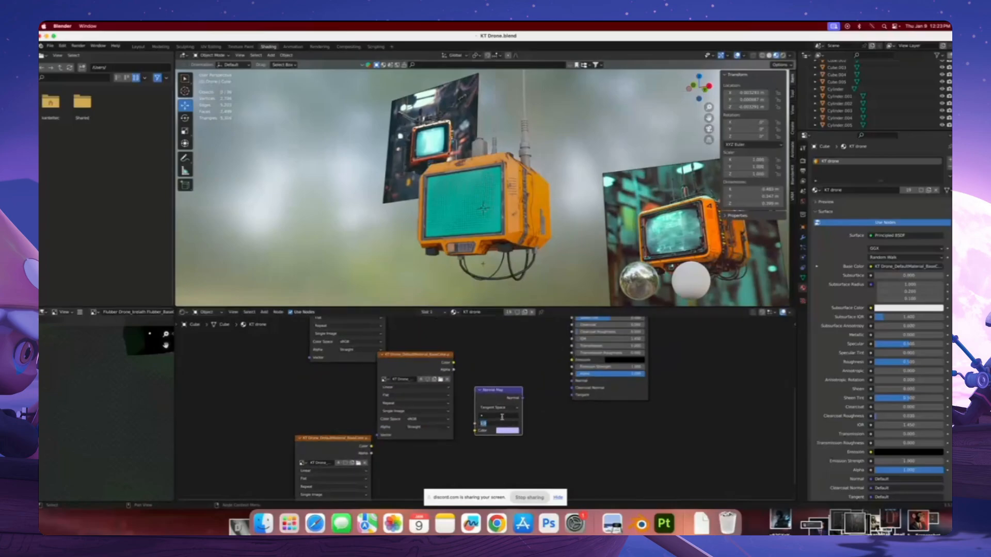
{"action": "key", "text": "Return"}
Load KT Drone_DefaultMaterial_Metallic.png into the middle duplicated texture node and the Emissive map into the upper one
{"action": "middle_click_drag", "start_coordinate": [469, 341], "coordinate": [482, 405]}
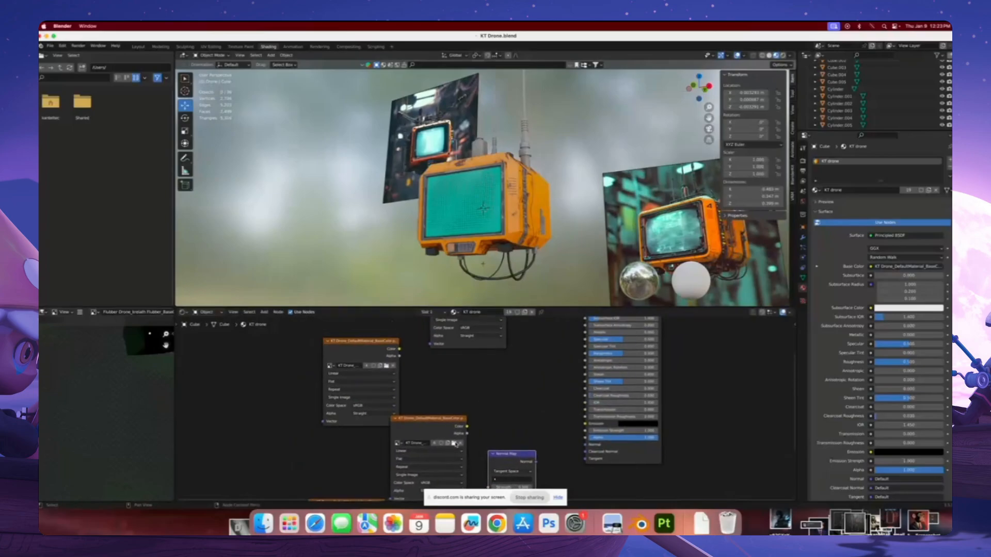
{"action": "left_click", "coordinate": [455, 443]}
{"action": "left_click", "coordinate": [465, 119]}
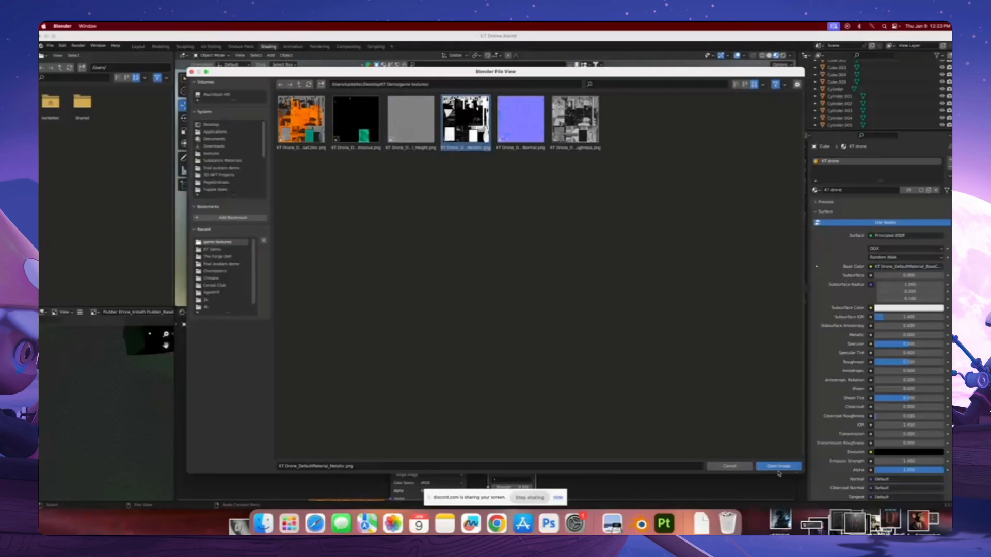
{"action": "left_click", "coordinate": [779, 469]}
{"action": "left_click", "coordinate": [387, 365]}
{"action": "left_click", "coordinate": [356, 120]}
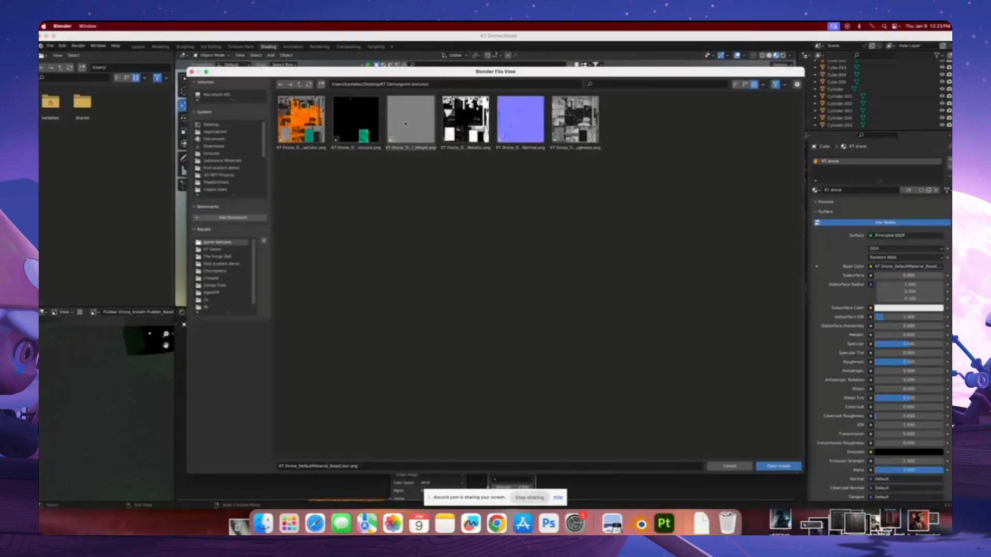
{"action": "left_click", "coordinate": [759, 466]}
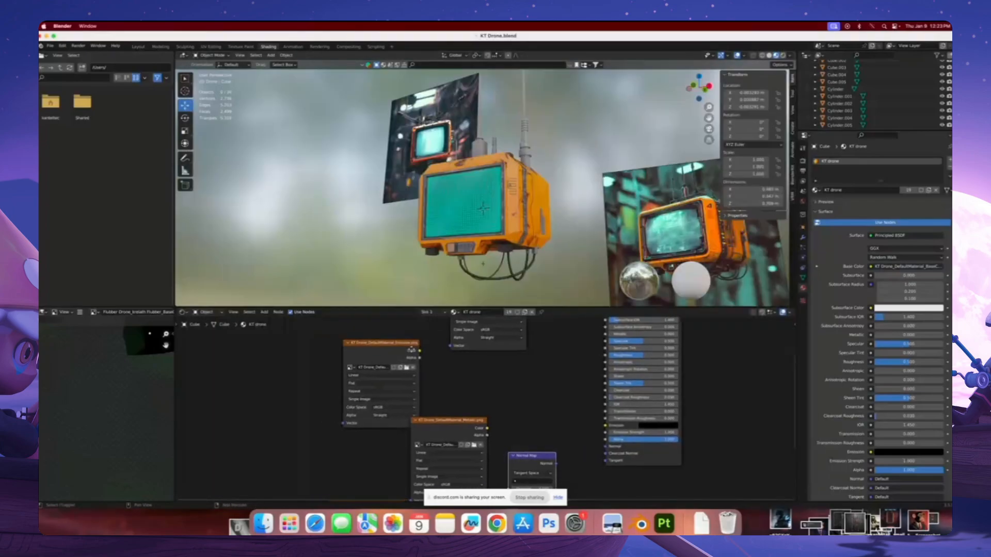
Move the emissive texture node clear of the others, duplicate it and space the two copies apart
{"action": "left_click_drag", "start_coordinate": [400, 346], "coordinate": [330, 359]}
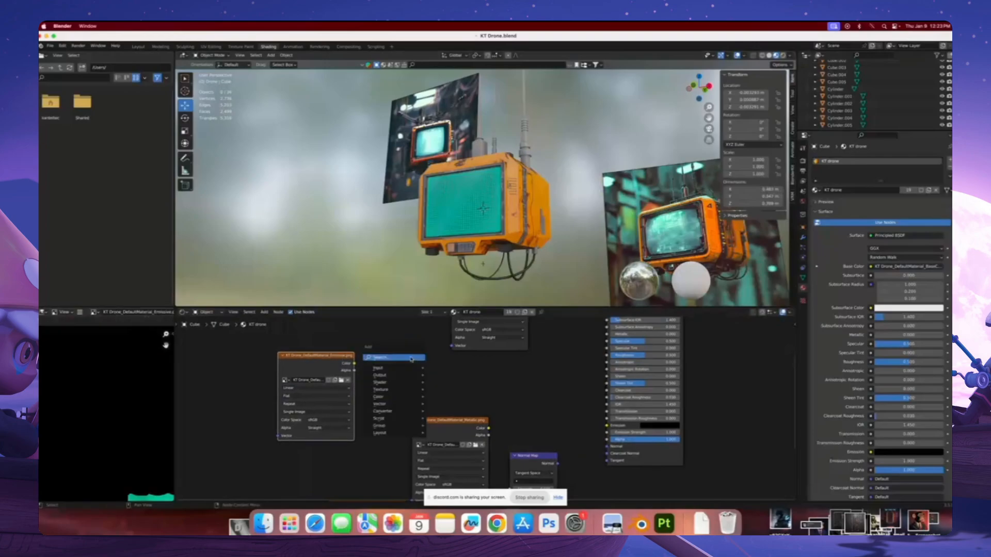
{"action": "key", "text": "shift+d"}
{"action": "left_click", "coordinate": [252, 372]}
{"action": "middle_click_drag", "start_coordinate": [277, 369], "coordinate": [300, 391]}
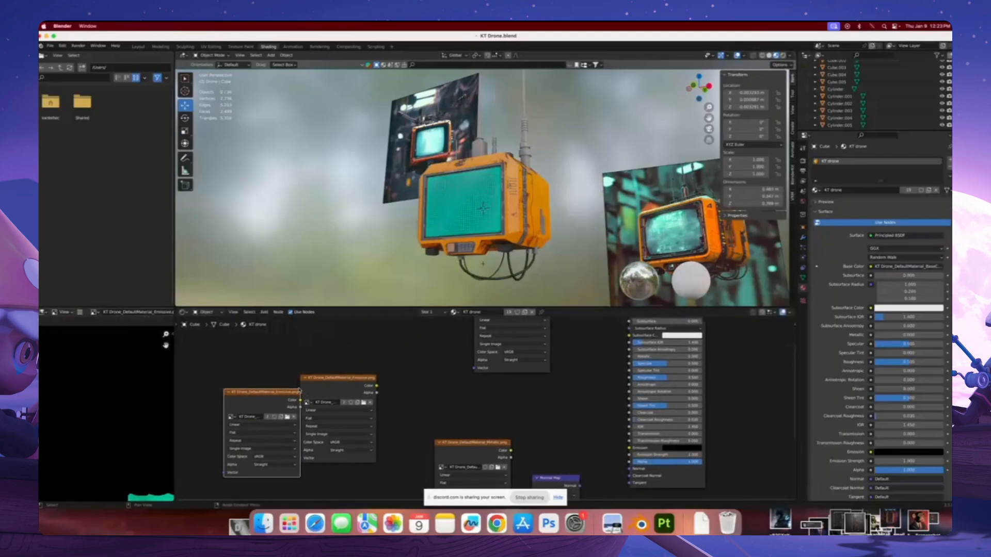
{"action": "left_click", "coordinate": [338, 380]}
{"action": "left_click_drag", "start_coordinate": [338, 380], "coordinate": [383, 381]}
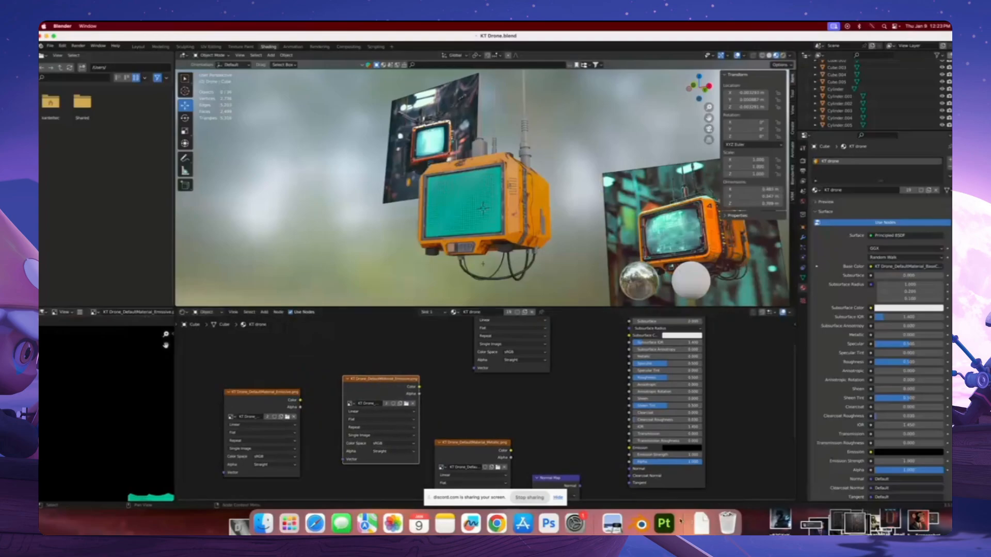
Check the DefaultMaterial output maps in Substance 3D Painter's texture export settings, close them without exporting and return to Blender
{"action": "left_click", "coordinate": [663, 523]}
{"action": "left_click", "coordinate": [114, 26]}
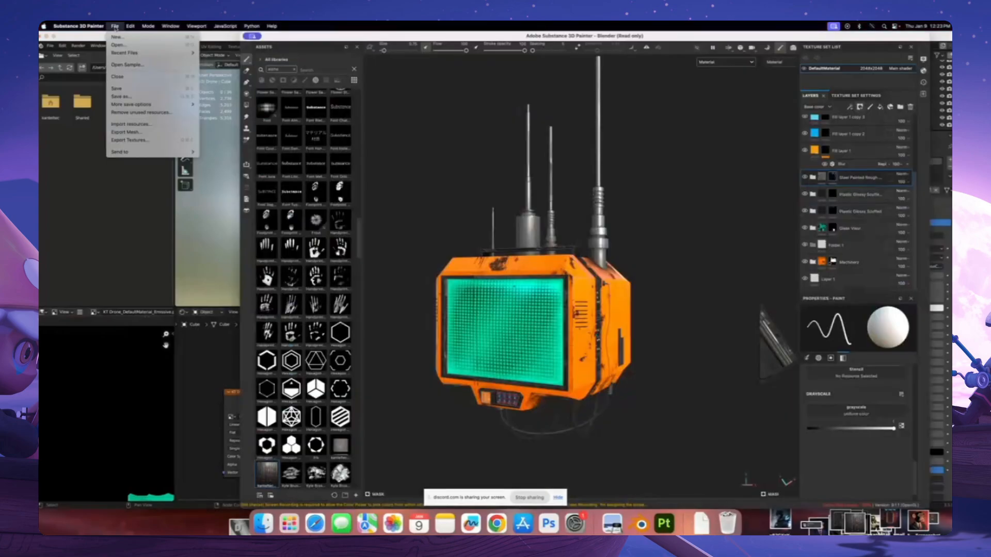
{"action": "left_click", "coordinate": [371, 199]}
{"action": "key", "text": "super+shift+e"}
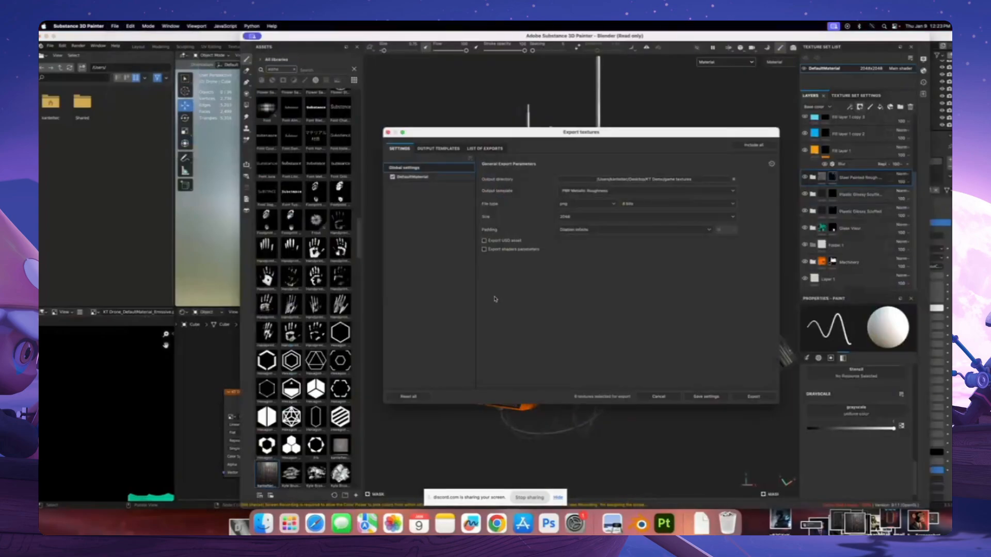
{"action": "left_click", "coordinate": [411, 178]}
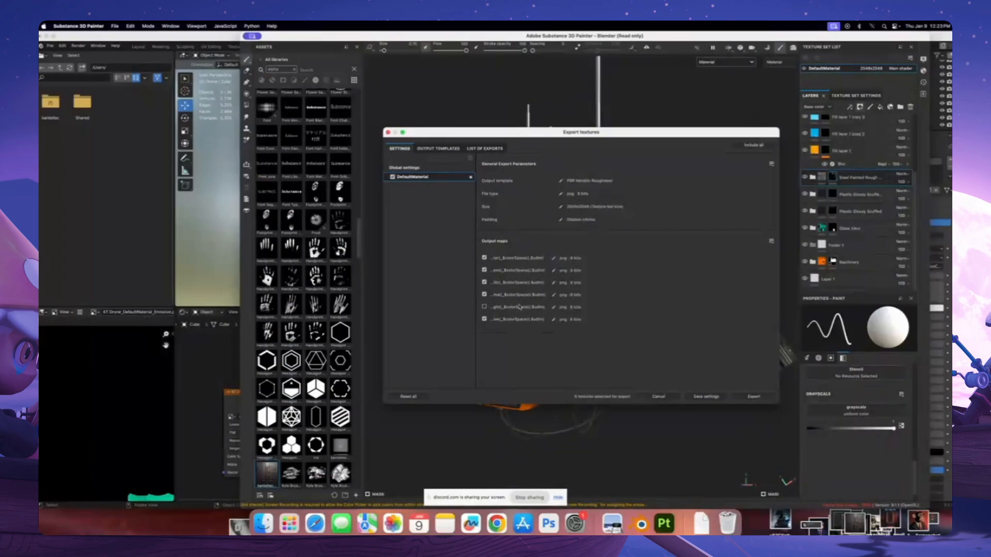
{"action": "left_click", "coordinate": [667, 396]}
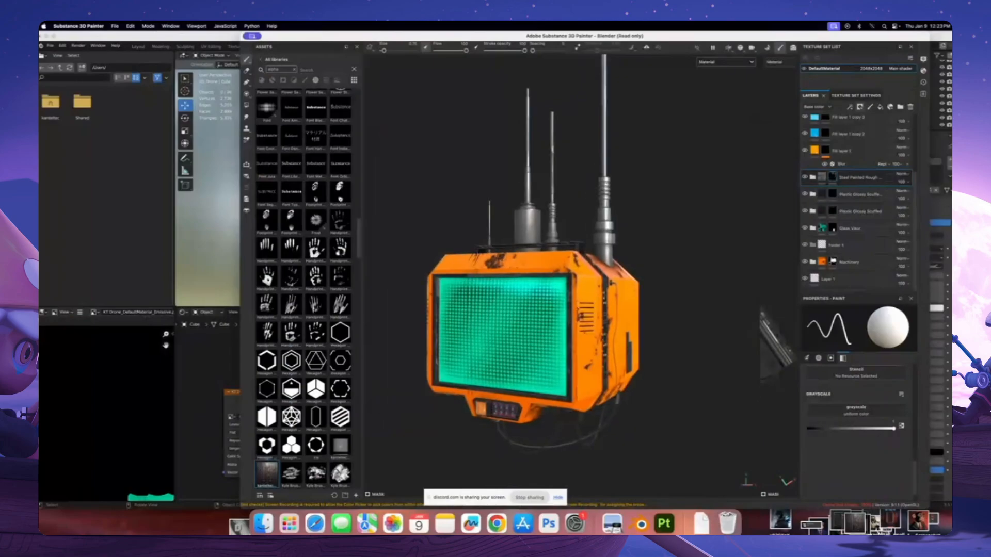
{"action": "left_click", "coordinate": [640, 523]}
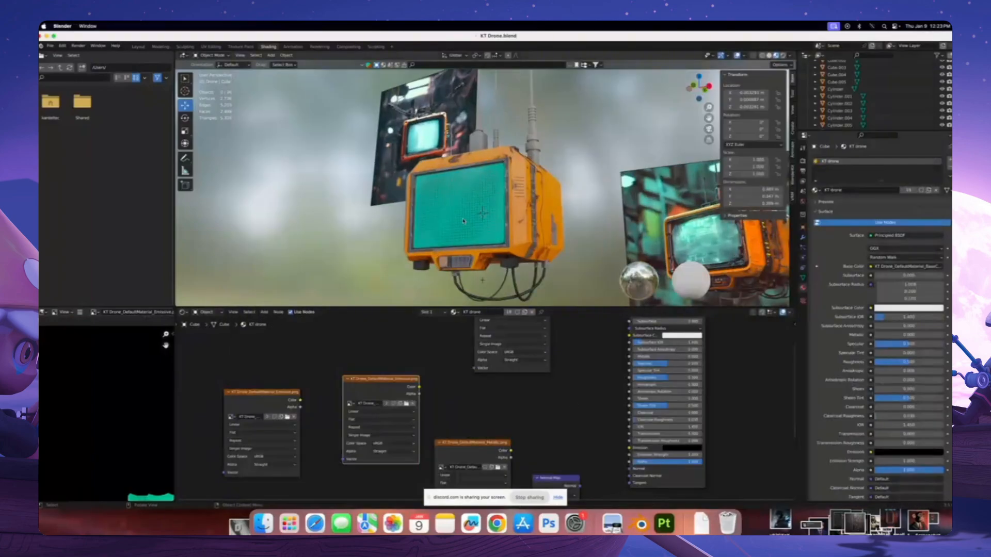
Connect the emissive texture's Color output to the Principled BSDF's Emission input
{"action": "middle_click_drag", "start_coordinate": [446, 397], "coordinate": [399, 385]}
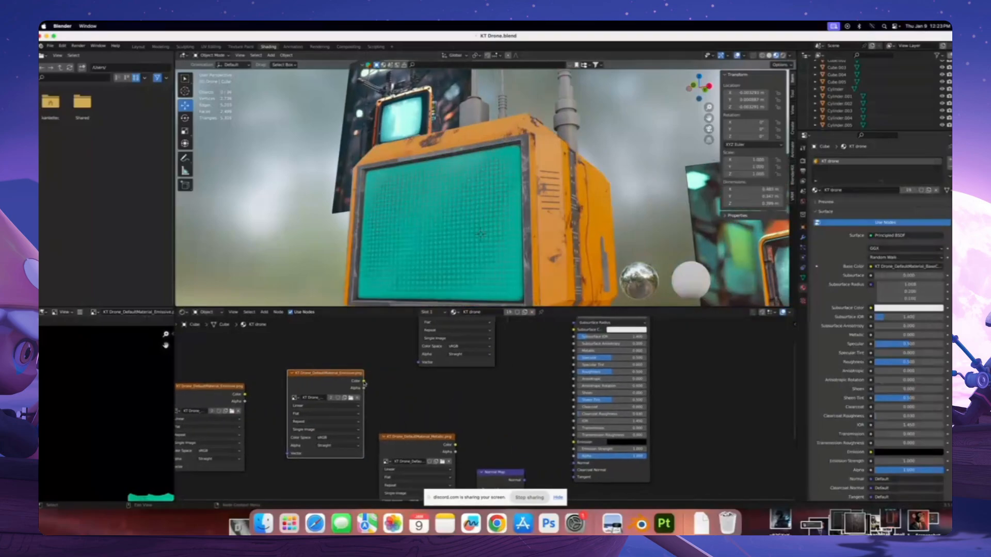
{"action": "left_click_drag", "start_coordinate": [364, 382], "coordinate": [574, 442]}
{"action": "left_click", "coordinate": [414, 391]}
{"action": "left_click", "coordinate": [389, 357]}
{"action": "key", "text": "x"}
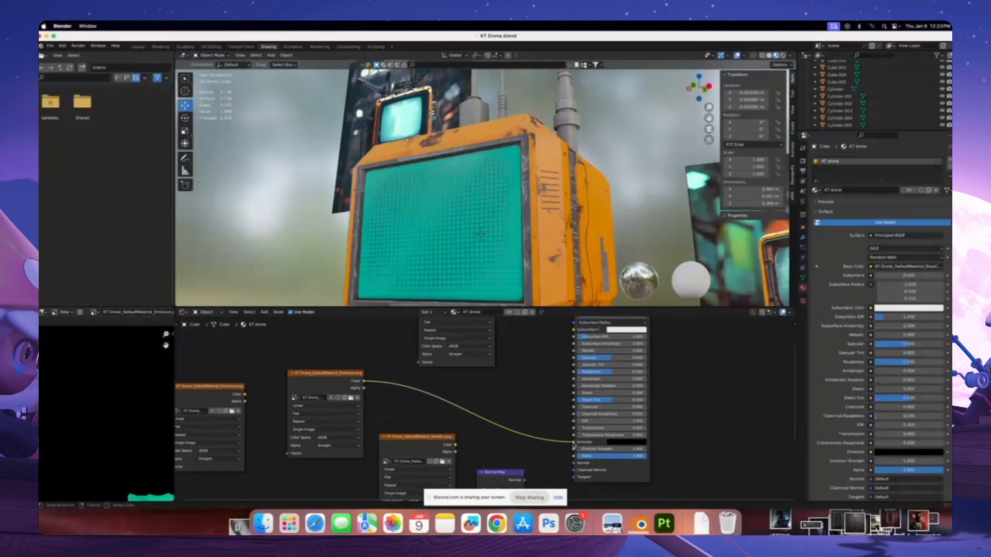
{"action": "left_click", "coordinate": [351, 398]}
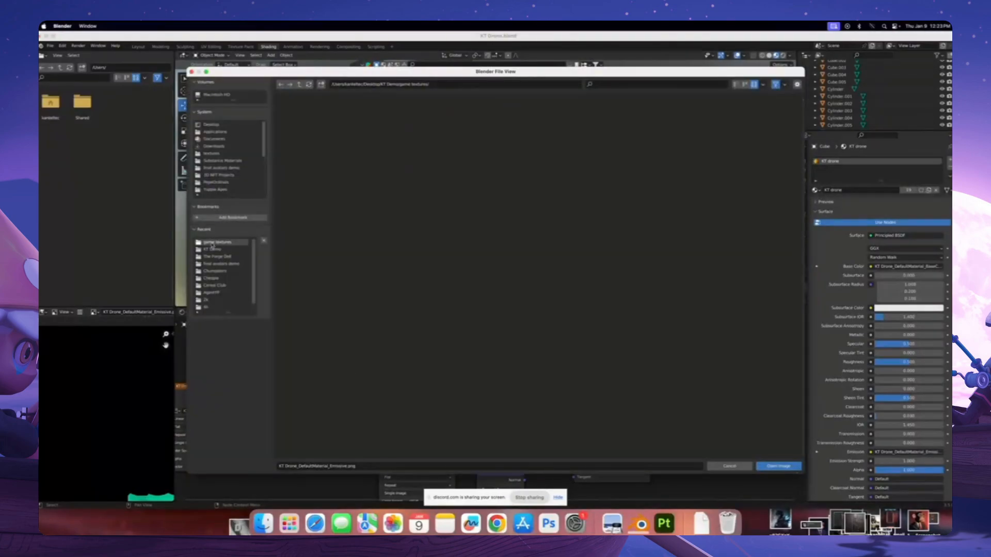
{"action": "left_click", "coordinate": [724, 466]}
{"action": "middle_click_drag", "start_coordinate": [486, 396], "coordinate": [506, 406]}
{"action": "middle_click_drag", "start_coordinate": [543, 361], "coordinate": [541, 326]}
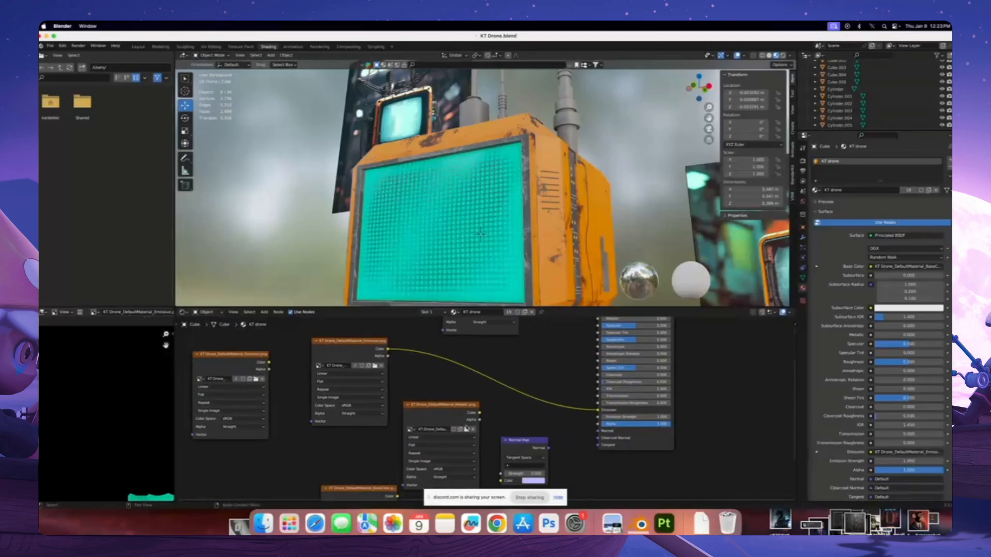
{"action": "left_click", "coordinate": [466, 429]}
{"action": "left_click", "coordinate": [728, 466]}
Quit Blender and relaunch it to its start screen
{"action": "right_click", "coordinate": [642, 526]}
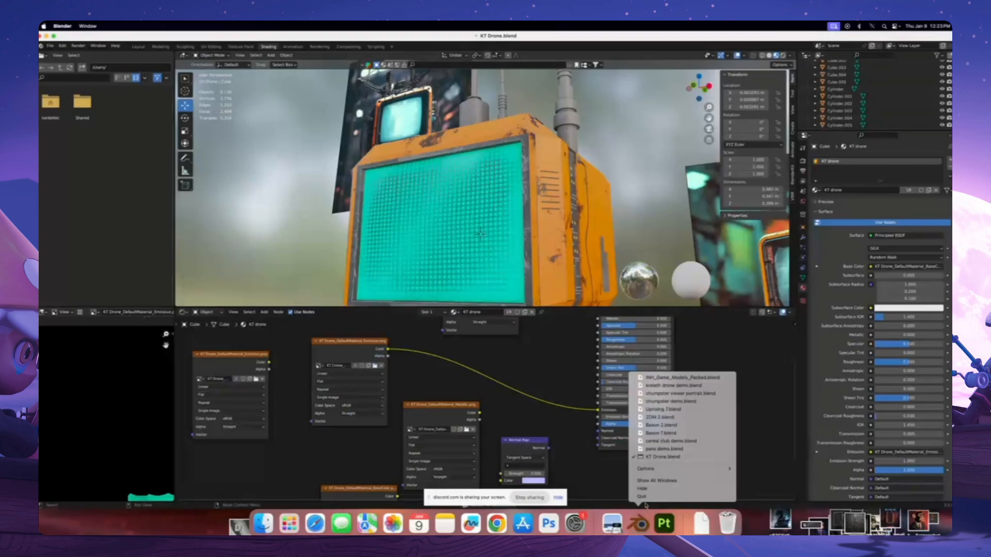
{"action": "left_click", "coordinate": [645, 495]}
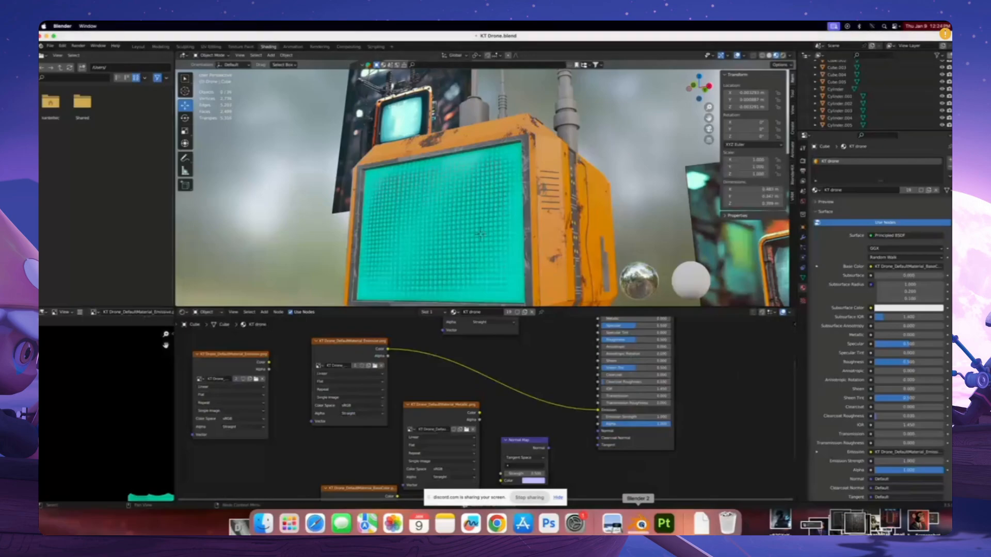
{"action": "right_click", "coordinate": [642, 521]}
{"action": "left_click", "coordinate": [632, 507]}
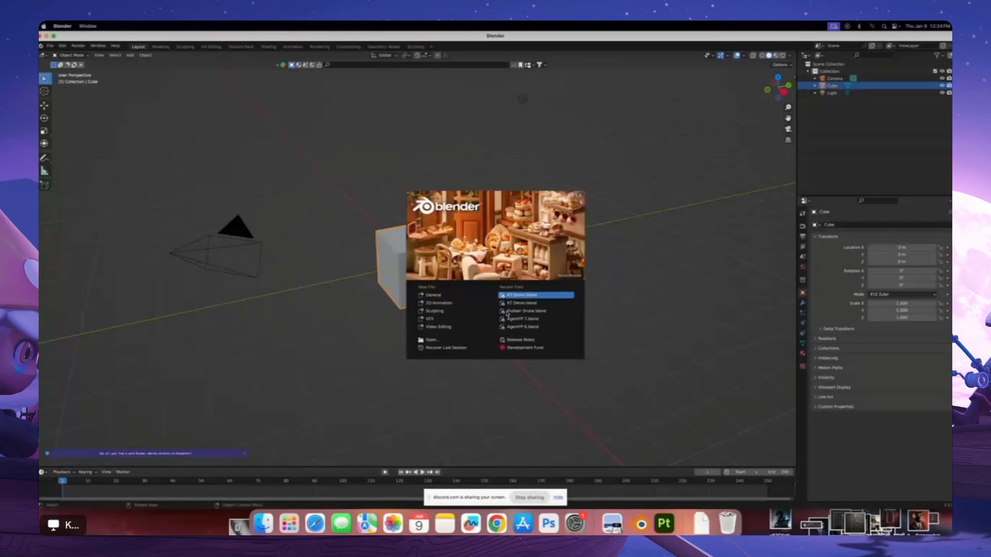
Reopen the recent file KT Drone.blend and load KT Drone_DefaultMaterial_Emissive.png into the texture node feeding Emission
{"action": "left_click", "coordinate": [505, 296]}
{"action": "left_click", "coordinate": [376, 366]}
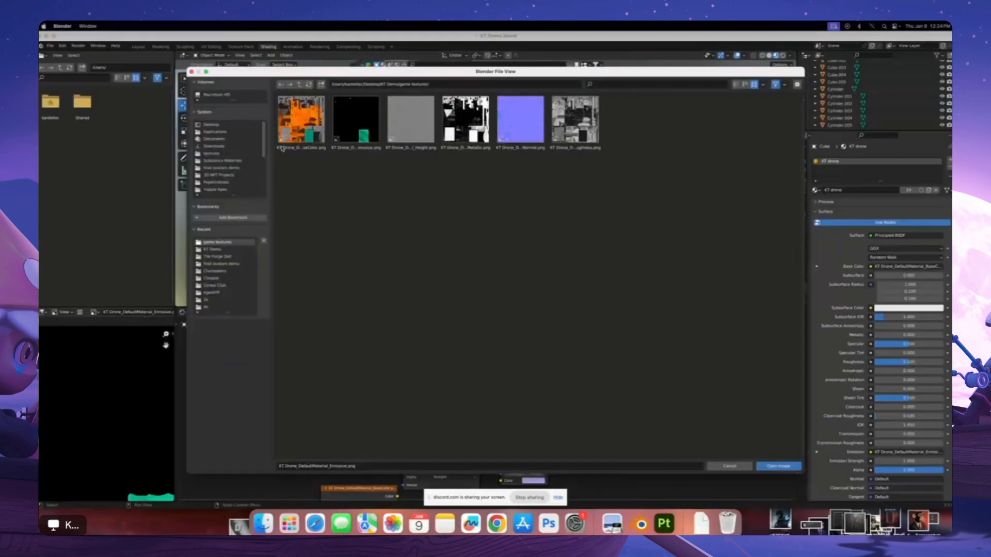
{"action": "left_click", "coordinate": [778, 466]}
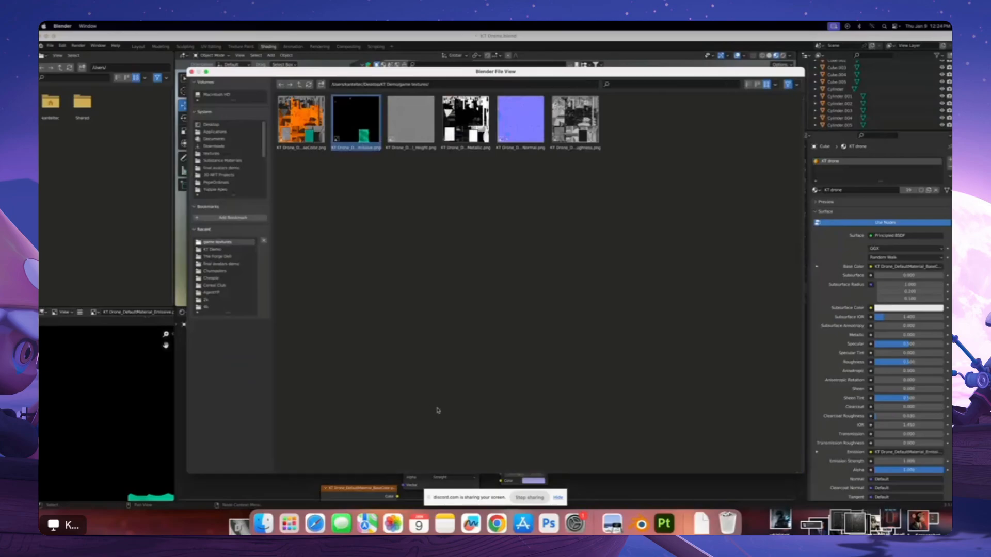
Connect the lower texture node's Color output to the Principled BSDF's Metallic input and load KT Drone_DefaultMaterial_Metallic.png into it
{"action": "left_click_drag", "start_coordinate": [488, 432], "coordinate": [608, 337]}
{"action": "left_click", "coordinate": [477, 448]}
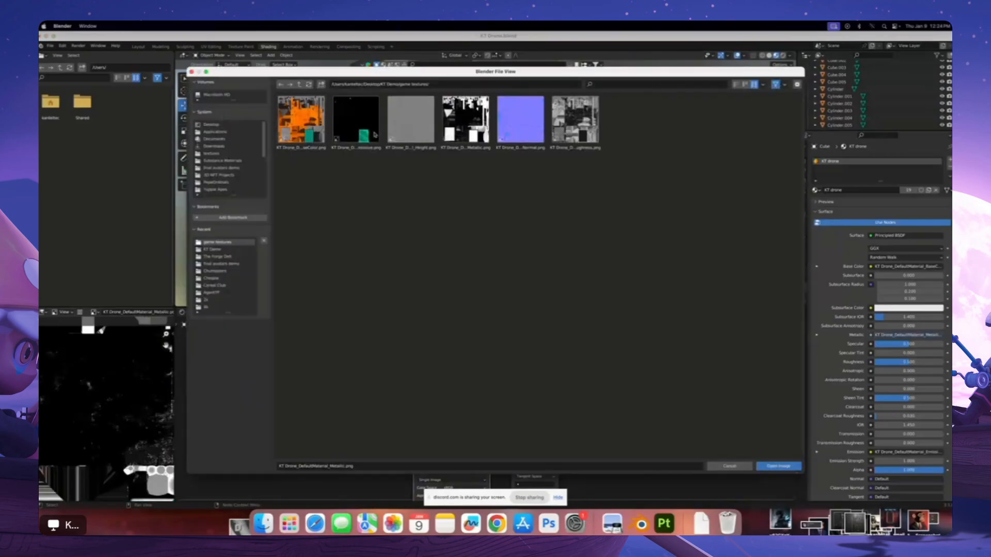
{"action": "left_click", "coordinate": [466, 120]}
{"action": "key", "text": "Return"}
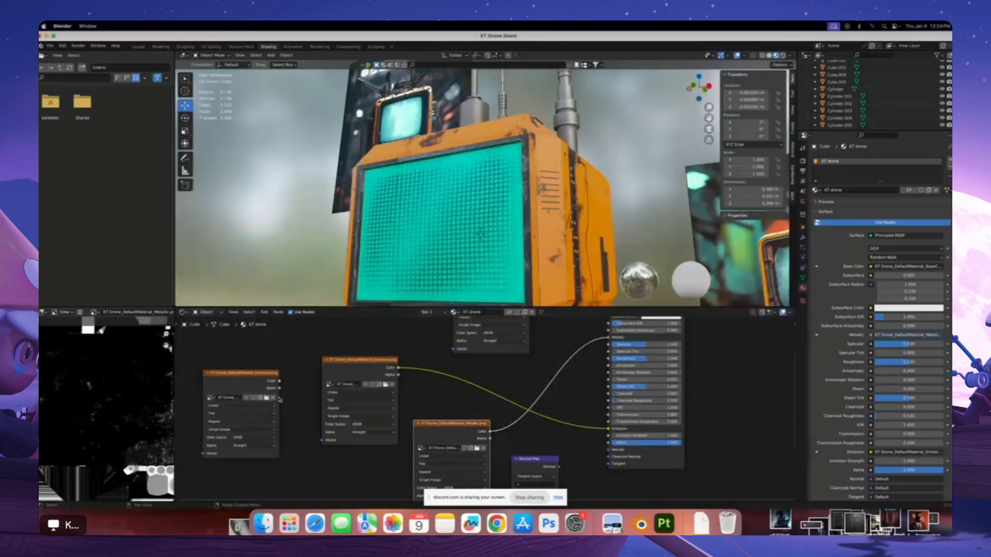
Load KT Drone_DefaultMaterial_Roughness.png into the remaining unconnected texture node and connect its Color output to the Principled BSDF's Roughness input
{"action": "left_click", "coordinate": [267, 397]}
{"action": "left_click", "coordinate": [575, 122]}
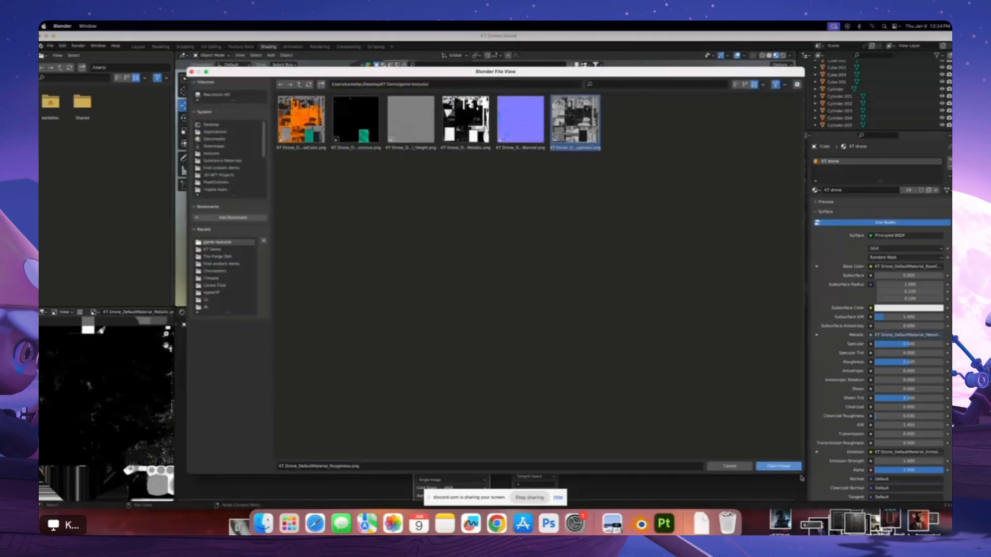
{"action": "left_click", "coordinate": [778, 466]}
{"action": "left_click_drag", "start_coordinate": [279, 381], "coordinate": [607, 358]}
{"action": "left_click_drag", "start_coordinate": [279, 381], "coordinate": [608, 344]}
{"action": "mouse_move", "coordinate": [293, 339]}
{"action": "left_mouse_down"}
{"action": "mouse_move", "coordinate": [305, 327]}
{"action": "mouse_move", "coordinate": [298, 357]}
{"action": "left_mouse_up"}
{"action": "middle_click_drag", "start_coordinate": [477, 192], "coordinate": [540, 186]}
Switch to the Layout workspace and examine the textured drone from the front and above in material preview
{"action": "left_click", "coordinate": [139, 47]}
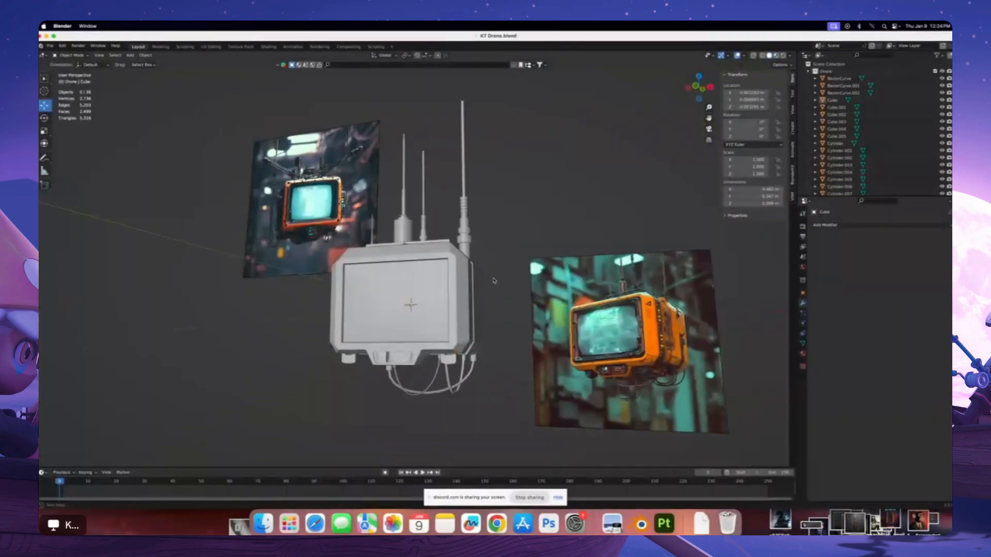
{"action": "middle_click_drag", "start_coordinate": [410, 305], "coordinate": [461, 315]}
{"action": "left_click", "coordinate": [421, 287]}
{"action": "scroll", "coordinate": [427, 283], "scroll_direction": "up", "scroll_amount": 4}
{"action": "scroll", "coordinate": [469, 281], "scroll_direction": "down", "scroll_amount": 3}
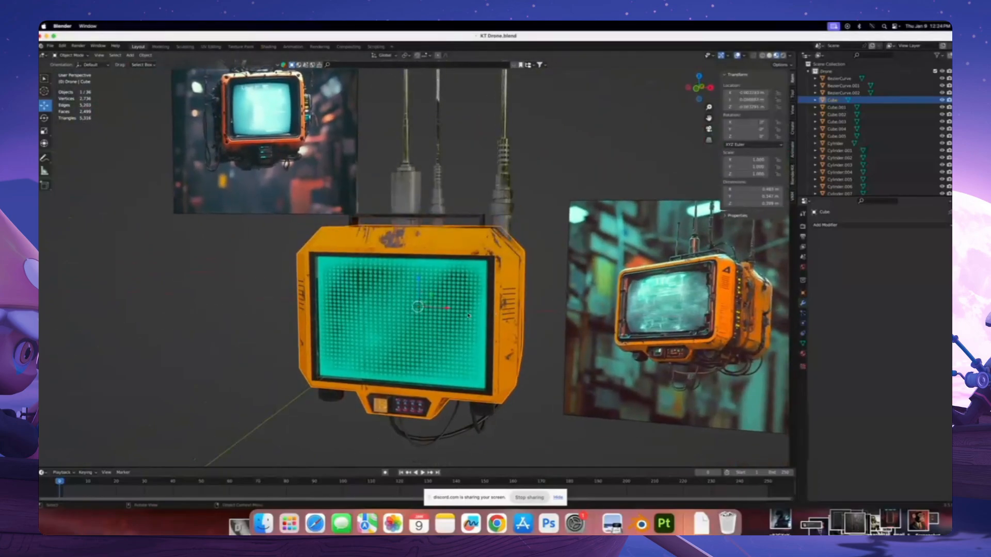
{"action": "middle_click_drag", "start_coordinate": [469, 316], "coordinate": [482, 314]}
{"action": "left_click", "coordinate": [541, 191]}
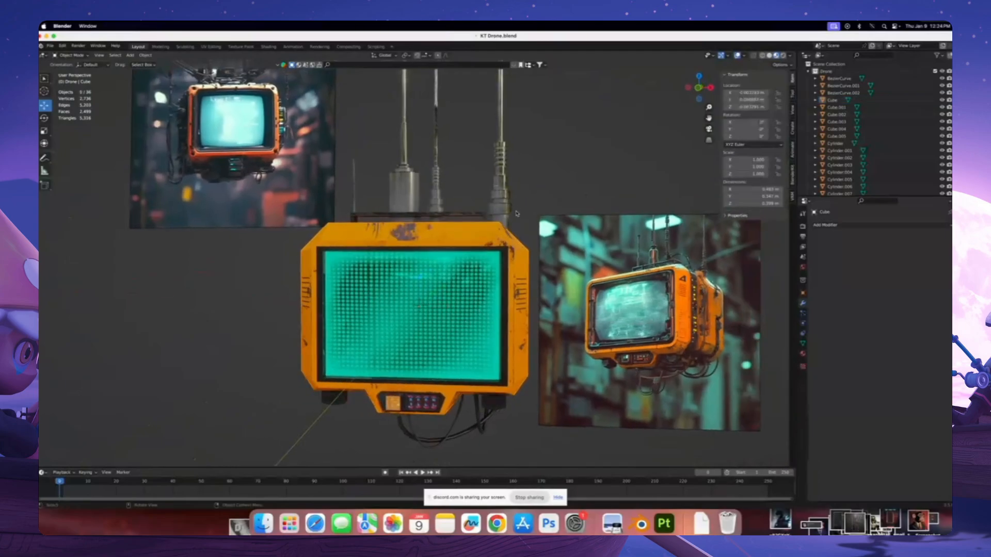
{"action": "middle_click_drag", "start_coordinate": [542, 192], "coordinate": [445, 206]}
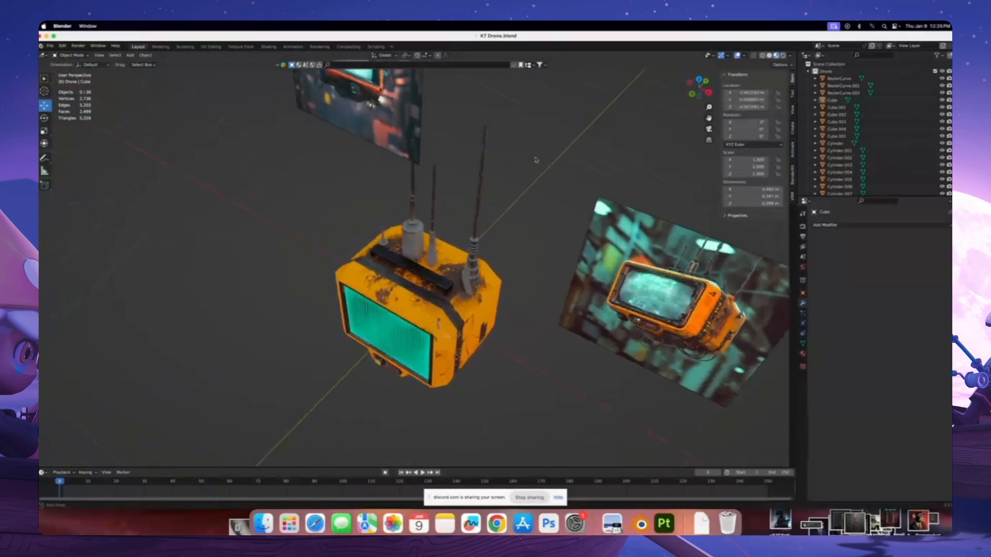
{"action": "scroll", "coordinate": [854, 135], "scroll_direction": "down", "scroll_amount": 4}
{"action": "middle_click_drag", "start_coordinate": [485, 234], "coordinate": [502, 281]}
Select all of the drone's mesh parts without the empties by hiding the viewport overlays during selection, and restore the overlays
{"action": "left_click_drag", "start_coordinate": [275, 184], "coordinate": [543, 424]}
{"action": "middle_click_drag", "start_coordinate": [436, 292], "coordinate": [431, 274]}
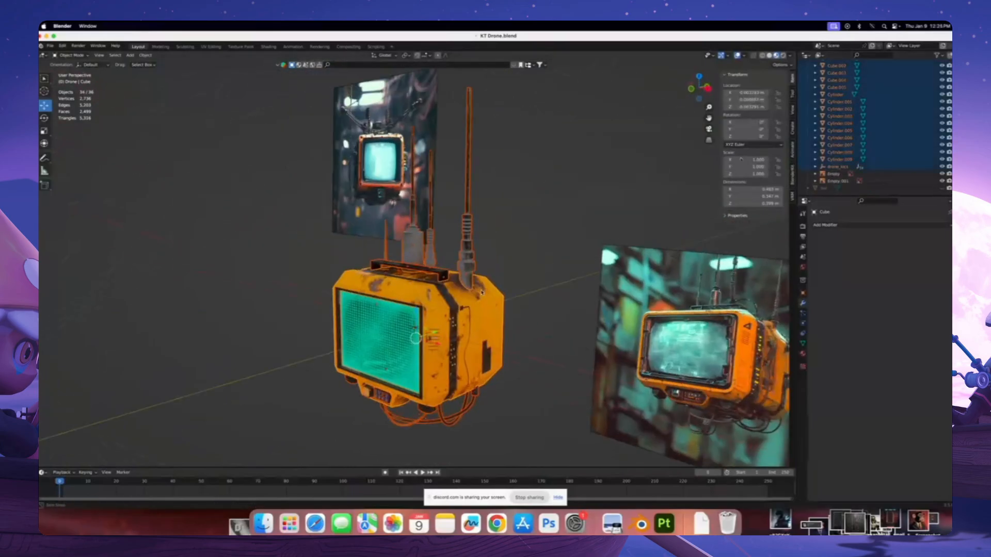
{"action": "scroll", "coordinate": [431, 273], "scroll_direction": "up", "scroll_amount": 3}
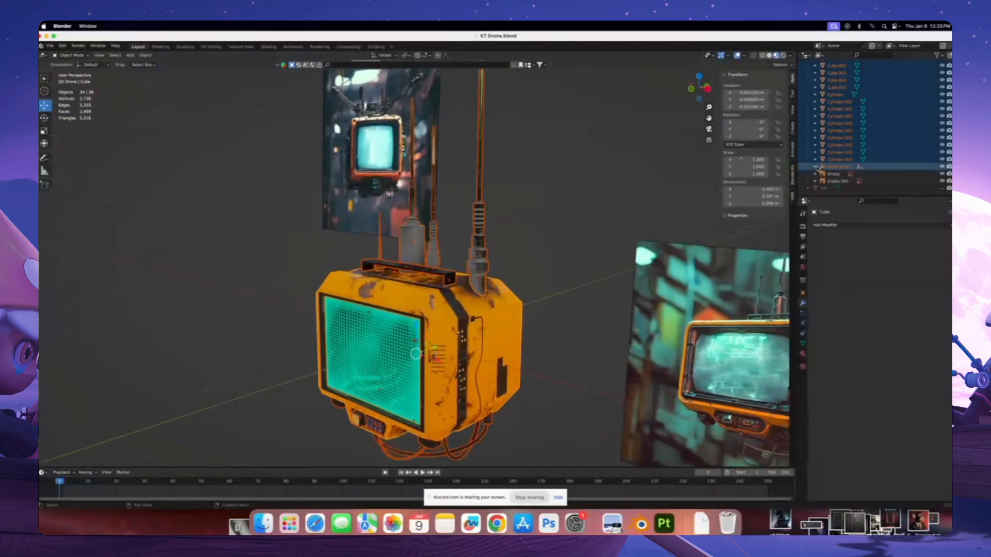
{"action": "key", "text": "slash"}
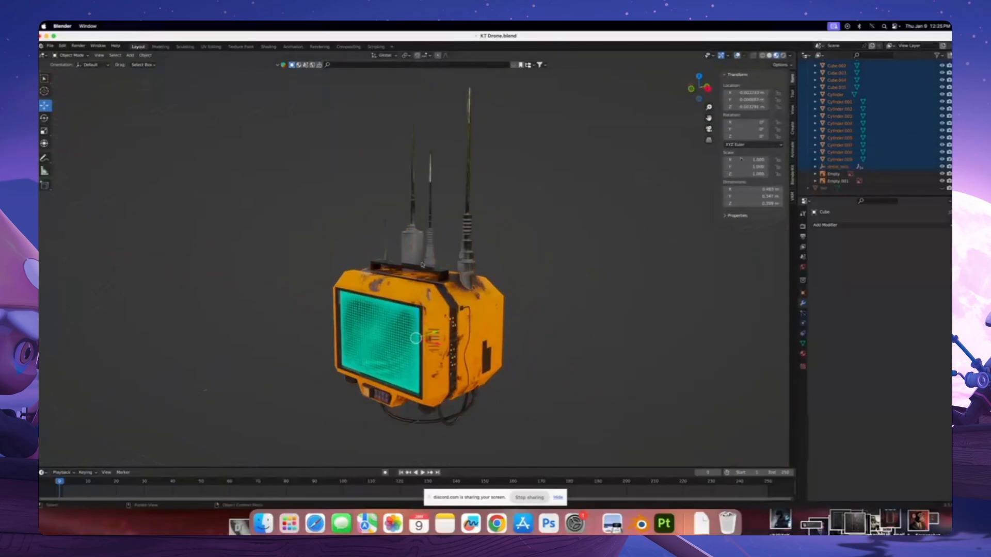
{"action": "left_click_drag", "start_coordinate": [303, 135], "coordinate": [556, 442]}
{"action": "left_click", "coordinate": [737, 55]}
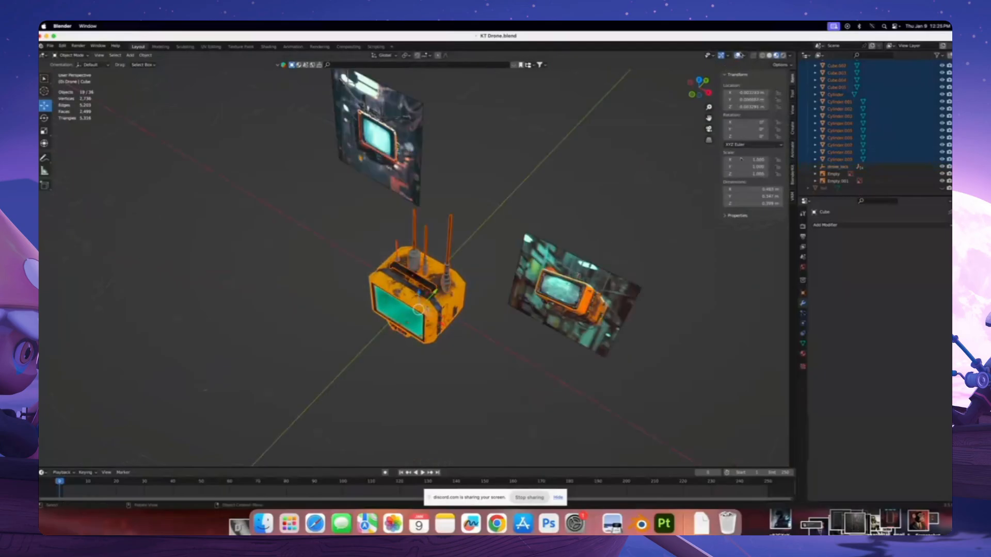
{"action": "scroll", "coordinate": [608, 148], "scroll_direction": "up", "scroll_amount": 4}
{"action": "middle_click_drag", "start_coordinate": [608, 148], "coordinate": [616, 111]}
Expand the drone's slot hierarchy in the Outliner and parent the selected drone meshes to SLOT_Shell with Object (Keep Transform)
{"action": "left_click", "coordinate": [819, 167], "text": "shift"}
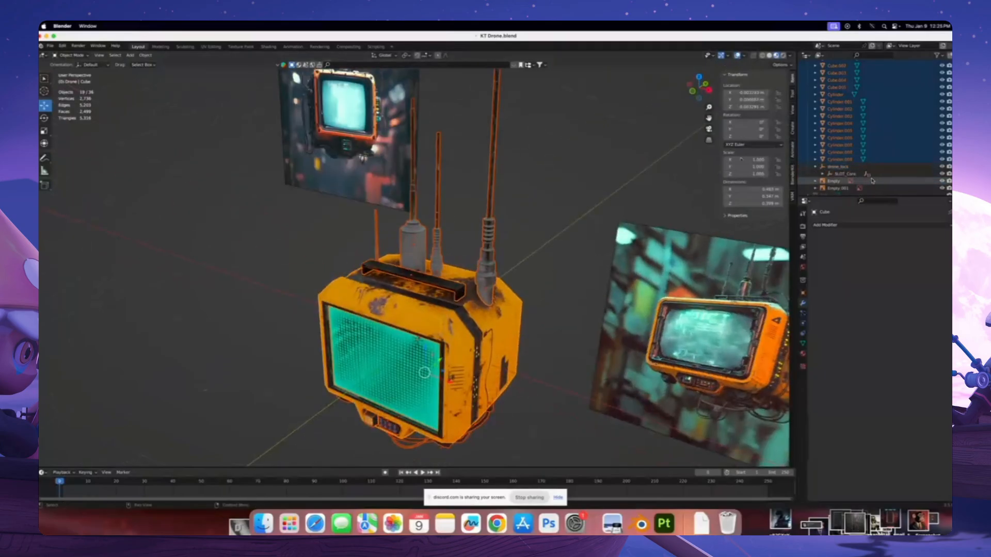
{"action": "scroll", "coordinate": [861, 167], "scroll_direction": "down", "scroll_amount": 2}
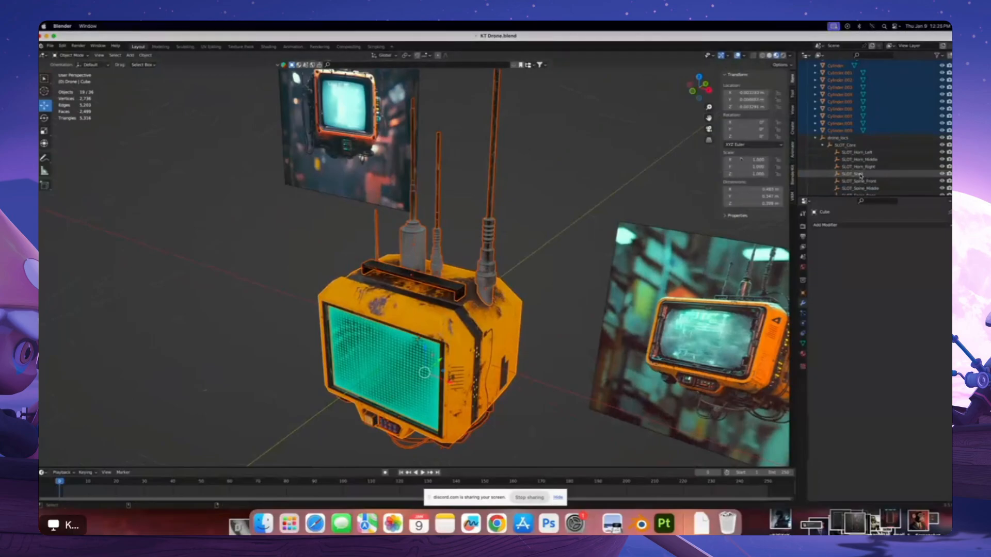
{"action": "left_click", "coordinate": [859, 175], "text": "ctrl"}
{"action": "key", "text": "ctrl+p"}
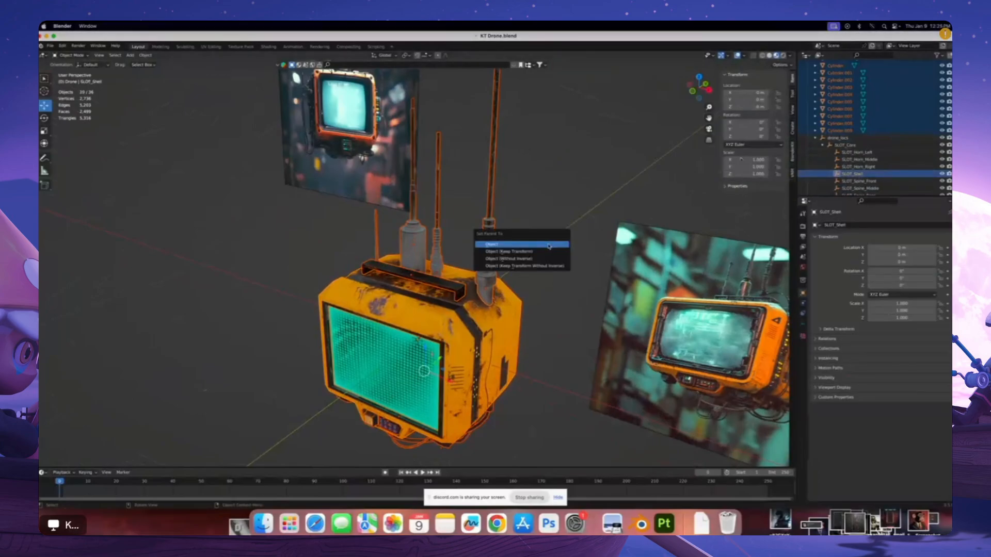
{"action": "left_click", "coordinate": [537, 251]}
{"action": "scroll", "coordinate": [846, 113], "scroll_direction": "up", "scroll_amount": 5}
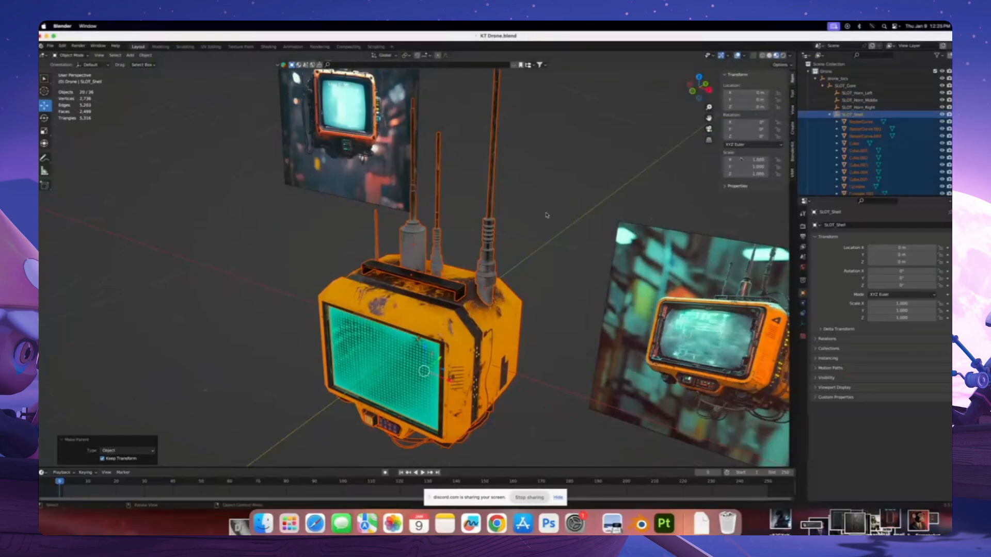
Deselect everything, examine the drone's front up close, and compare it with the Substance 3D Painter version before returning to Blender
{"action": "left_click", "coordinate": [521, 240]}
{"action": "middle_click_drag", "start_coordinate": [519, 241], "coordinate": [534, 209]}
{"action": "middle_click_drag", "start_coordinate": [522, 281], "coordinate": [489, 252], "text": "shift"}
{"action": "scroll", "coordinate": [492, 267], "scroll_direction": "up", "scroll_amount": 4}
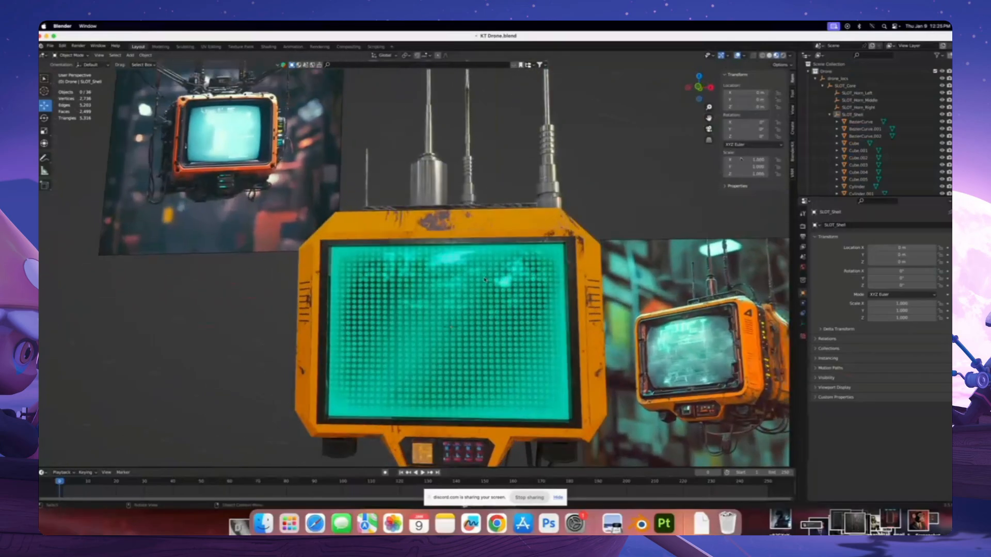
{"action": "middle_click_drag", "start_coordinate": [468, 385], "coordinate": [477, 393]}
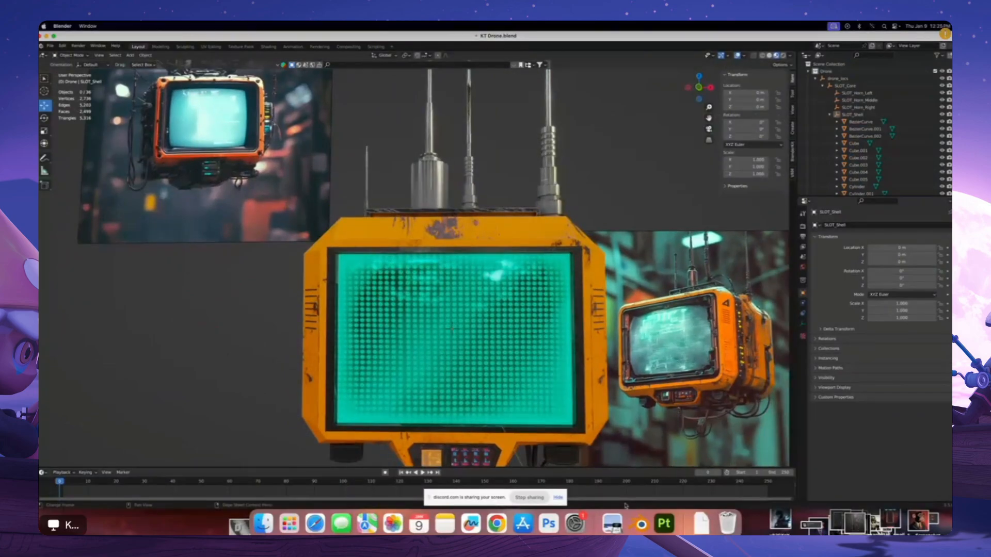
{"action": "left_click", "coordinate": [669, 525]}
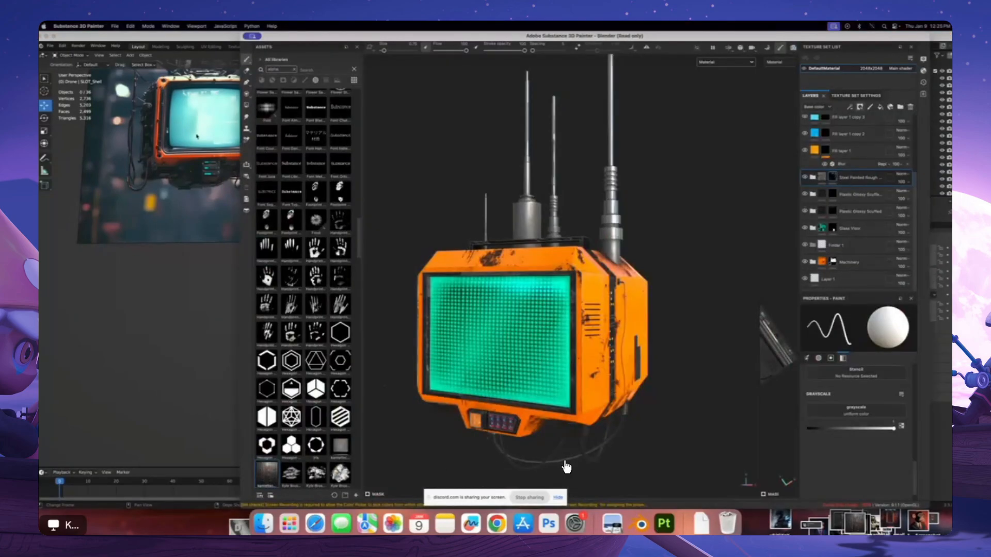
{"action": "key", "text": "super+Tab"}
Open the recent file KT Demo.blend
{"action": "left_click", "coordinate": [50, 45]}
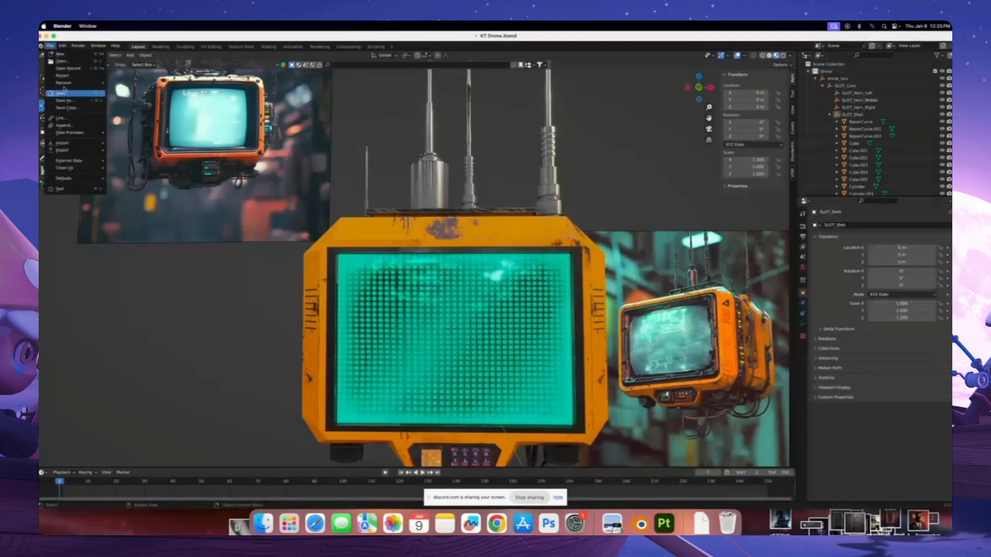
{"action": "mouse_move", "coordinate": [69, 69]}
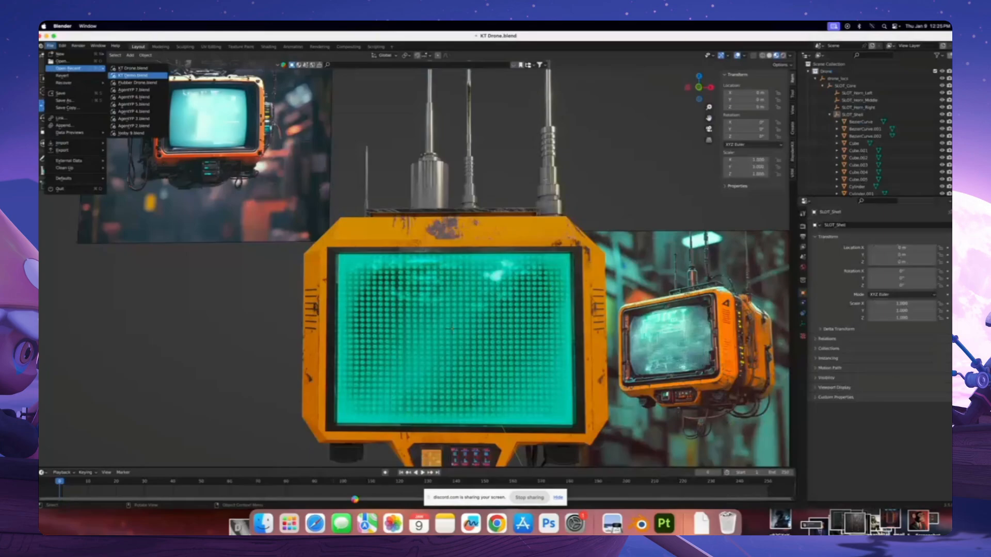
Switch to Finder, view kt 2024 Final 1.png from the Post Content folder, and return to Blender
{"action": "left_click", "coordinate": [264, 525]}
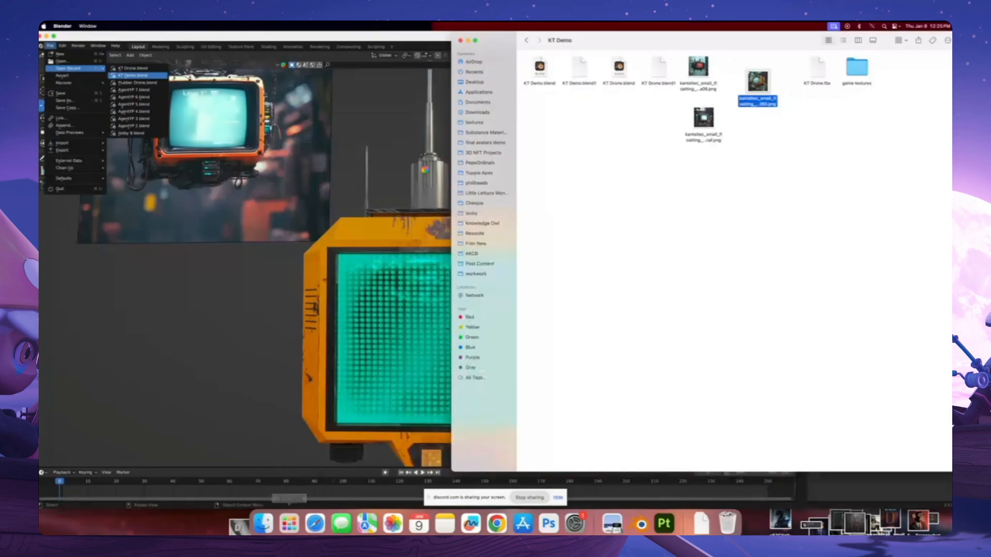
{"action": "left_click", "coordinate": [477, 262]}
{"action": "left_click_drag", "start_coordinate": [673, 39], "coordinate": [632, 32]}
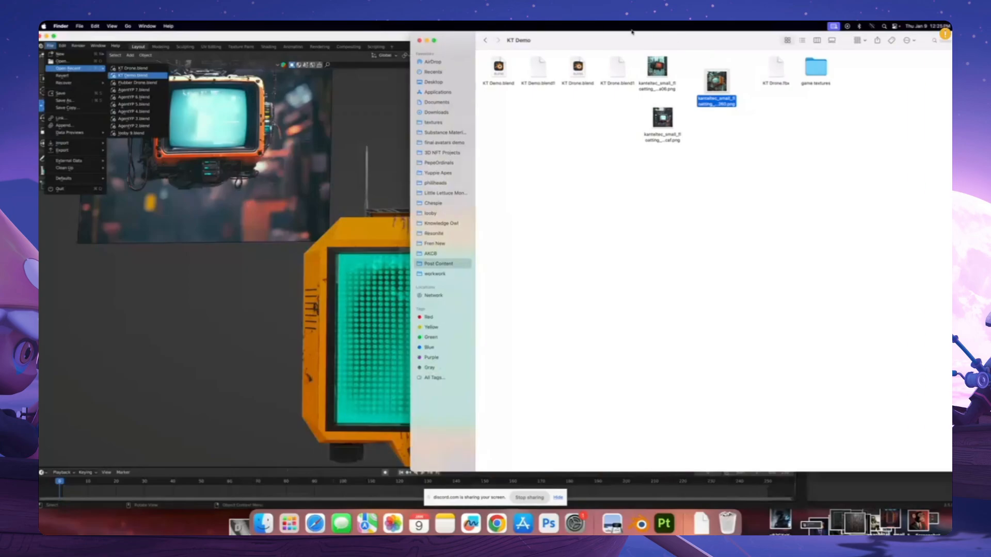
{"action": "left_click_drag", "start_coordinate": [626, 39], "coordinate": [579, 40]}
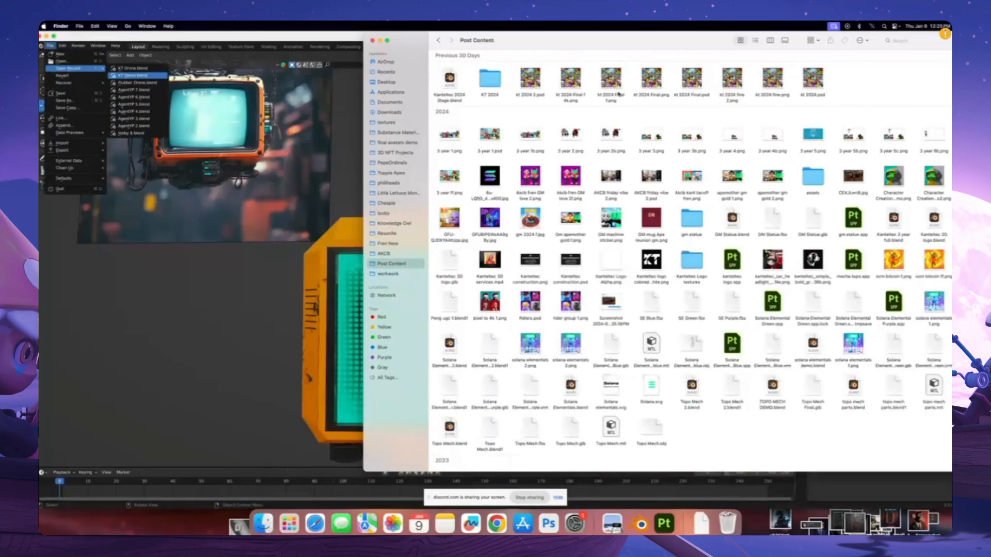
{"action": "double_click", "coordinate": [613, 83]}
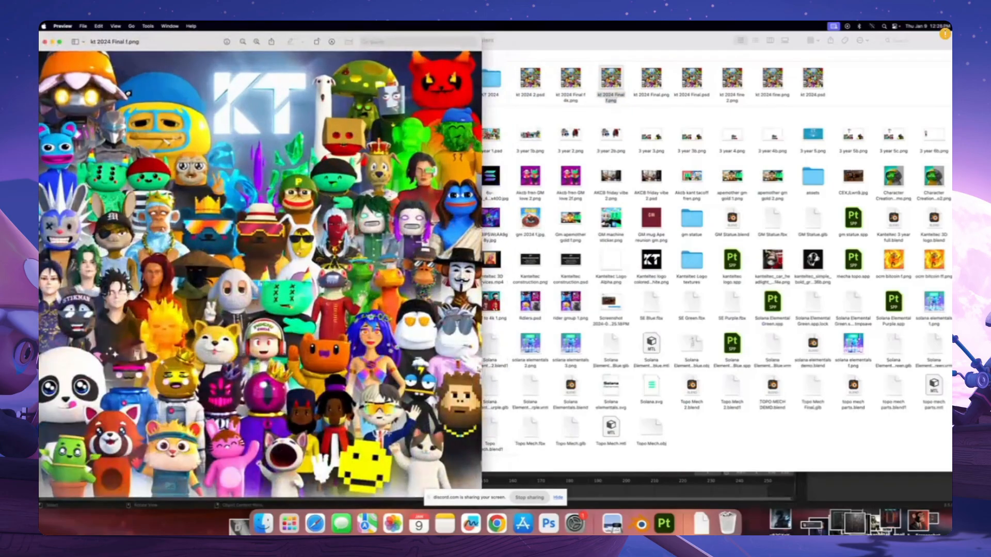
{"action": "left_click_drag", "start_coordinate": [165, 41], "coordinate": [450, 28]}
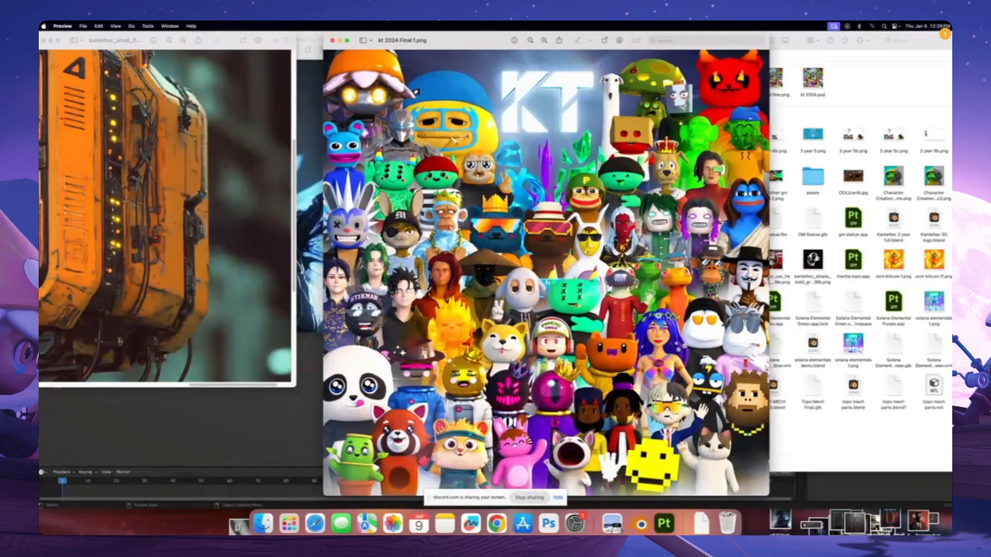
{"action": "left_click", "coordinate": [642, 524]}
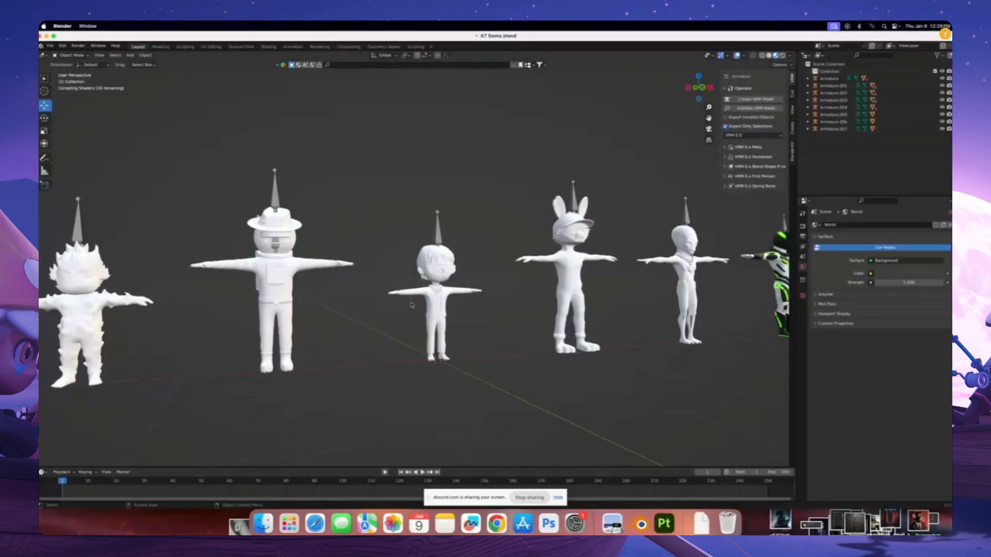